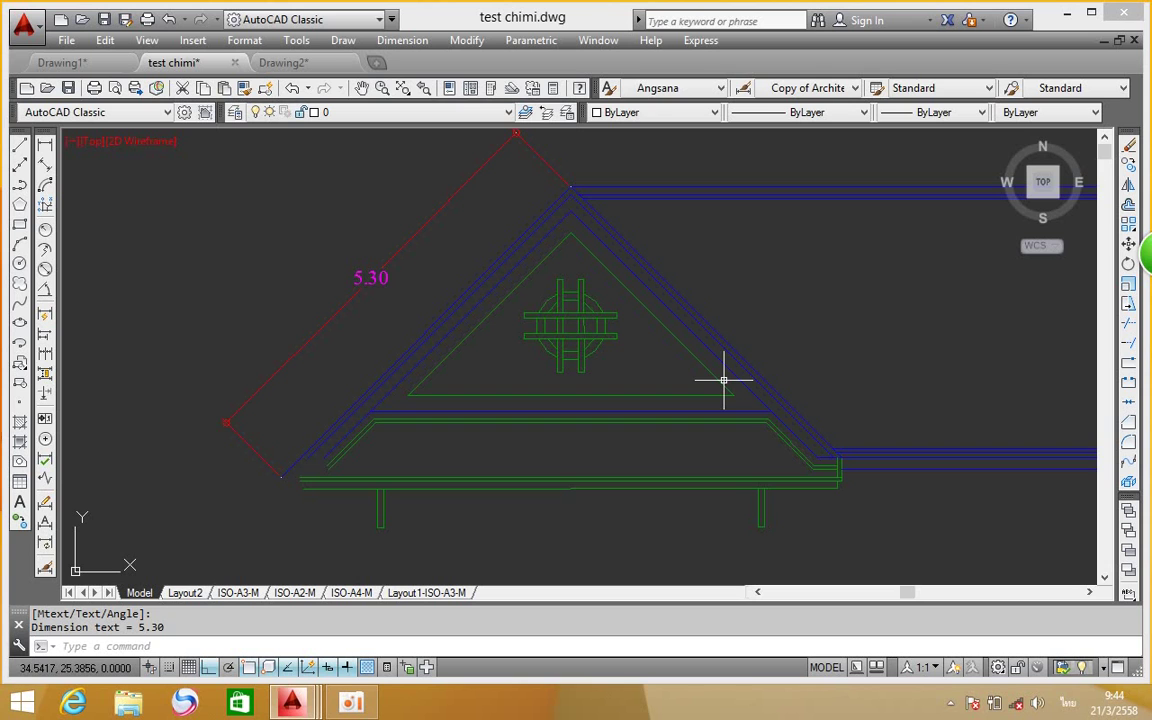
Pan and zoom until the roof gable's lower-left eave corner fills the view
{"action": "middle_click_drag", "start_coordinate": [546, 329], "coordinate": [620, 403]}
{"action": "scroll", "coordinate": [591, 327], "scroll_direction": "down", "scroll_amount": 2}
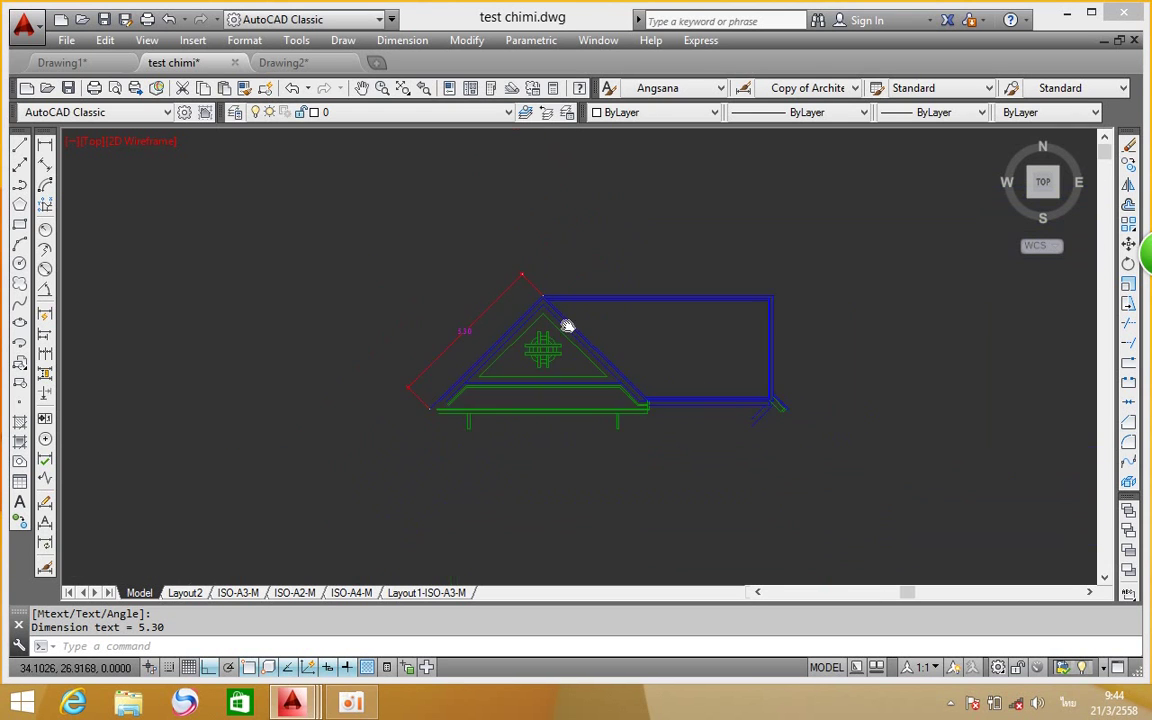
{"action": "scroll", "coordinate": [573, 310], "scroll_direction": "up", "scroll_amount": 4}
{"action": "middle_click_drag", "start_coordinate": [573, 310], "coordinate": [516, 357]}
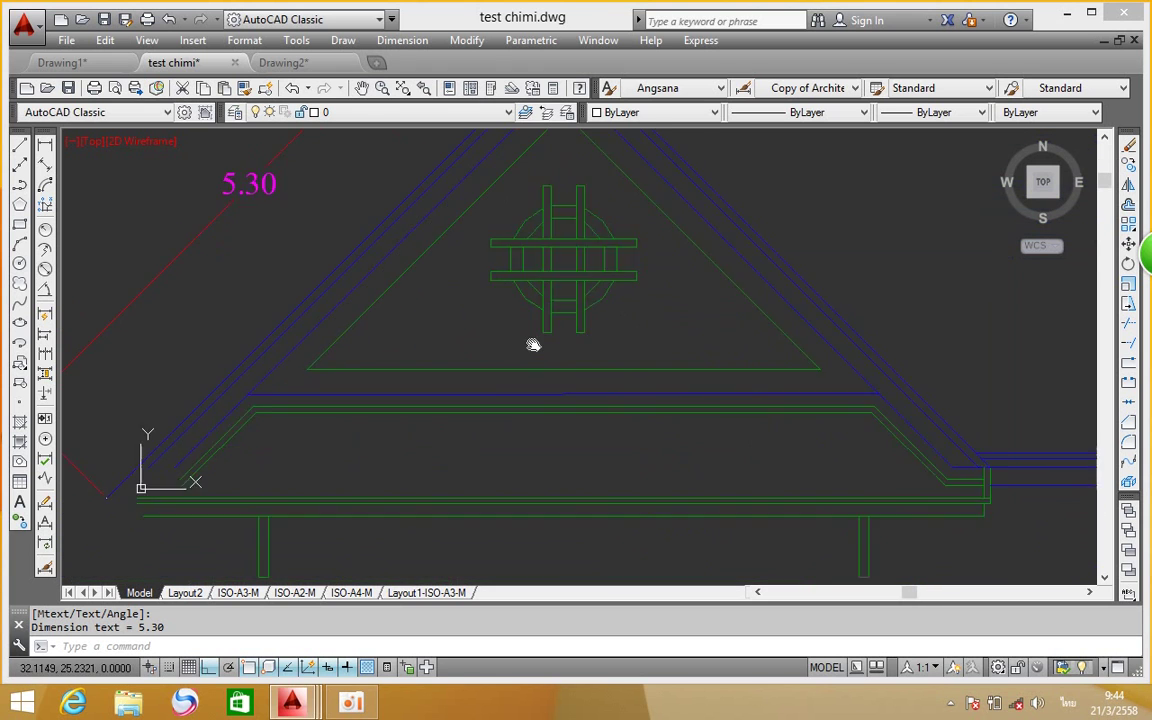
{"action": "scroll", "coordinate": [531, 377], "scroll_direction": "down", "scroll_amount": 2}
{"action": "middle_click_drag", "start_coordinate": [437, 398], "coordinate": [578, 358]}
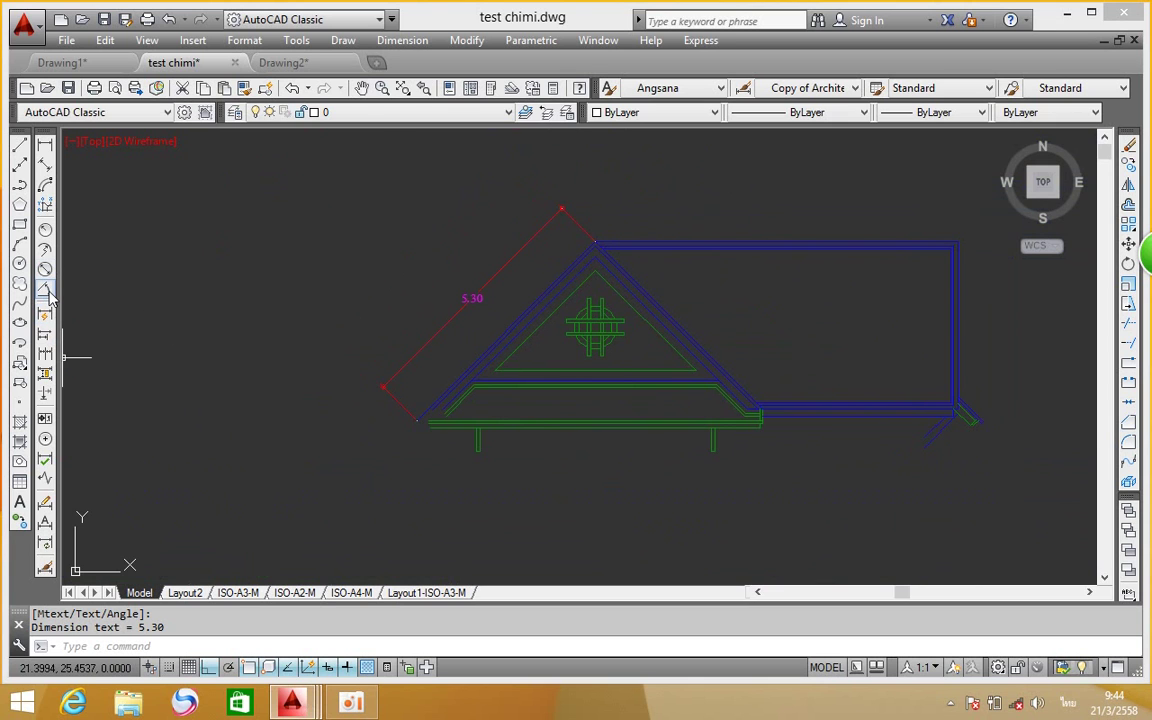
{"action": "scroll", "coordinate": [494, 418], "scroll_direction": "up", "scroll_amount": 4}
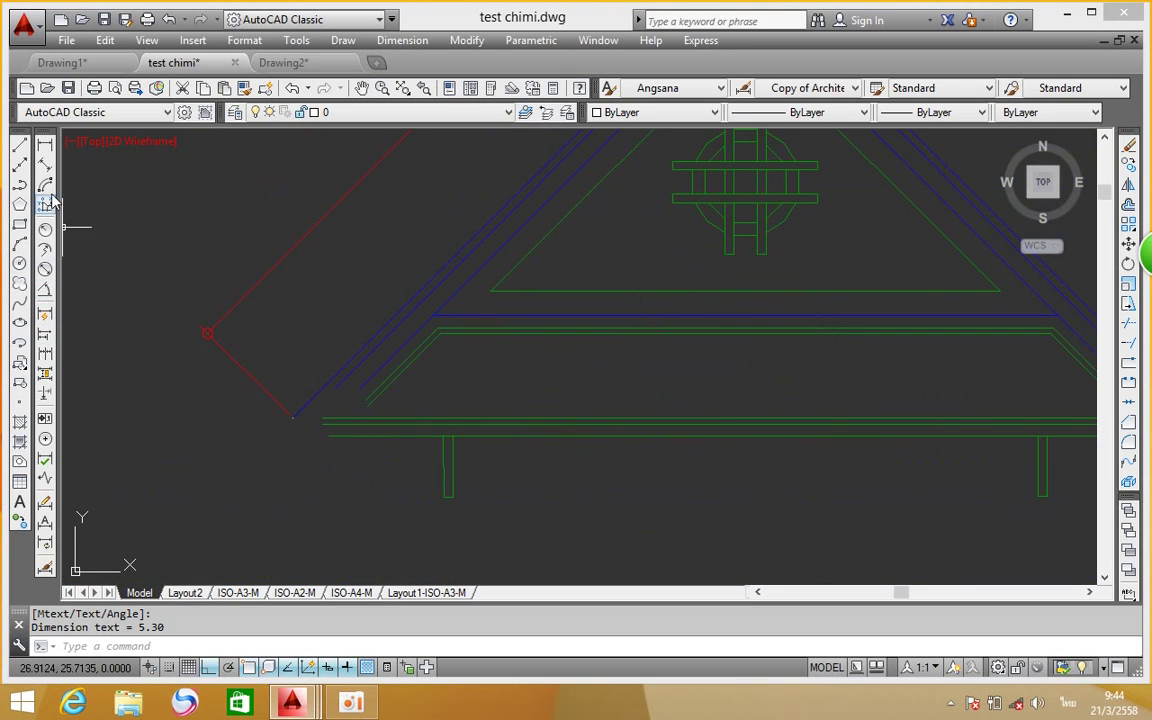
Draw a line from the roof's lower-left corner, then erase it
{"action": "left_click", "coordinate": [20, 146]}
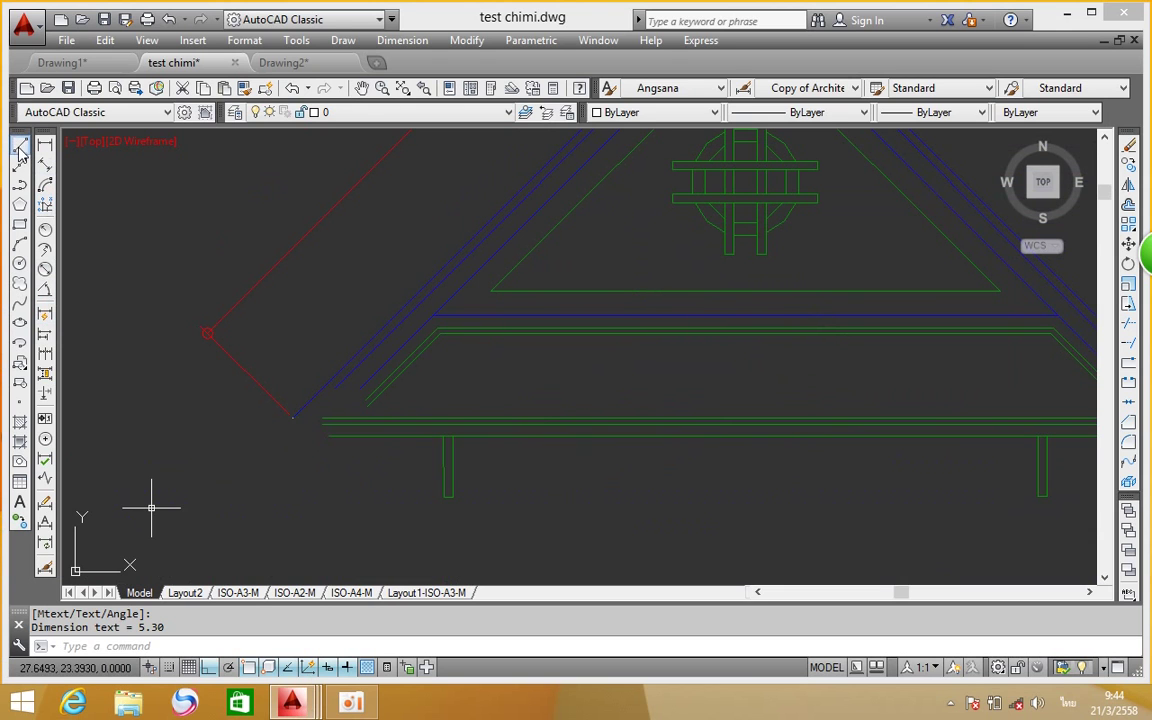
{"action": "left_click", "coordinate": [292, 419]}
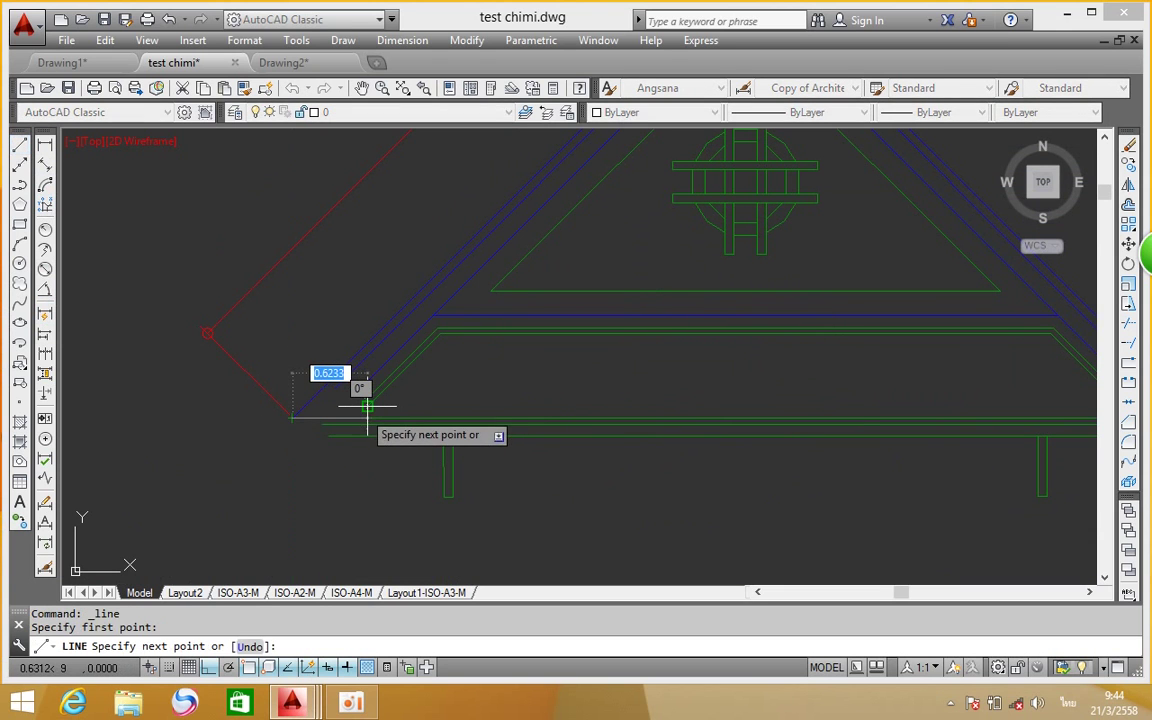
{"action": "right_click", "coordinate": [468, 405]}
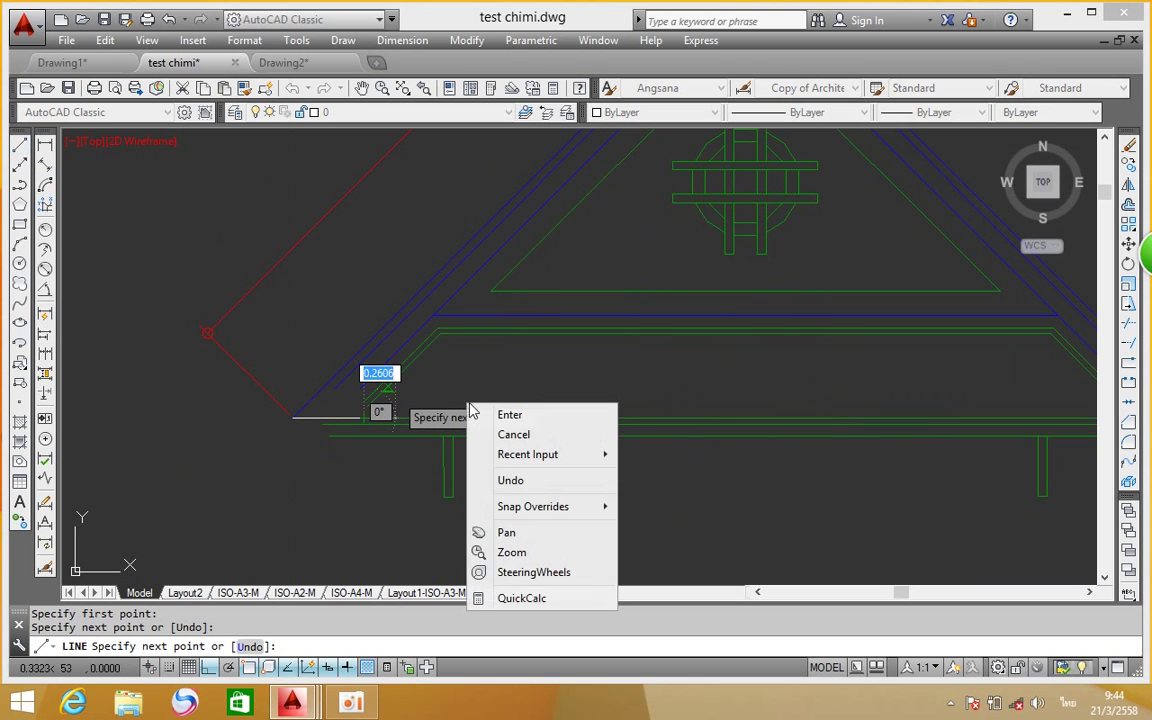
{"action": "left_click", "coordinate": [509, 414]}
{"action": "scroll", "coordinate": [420, 395], "scroll_direction": "up", "scroll_amount": 5}
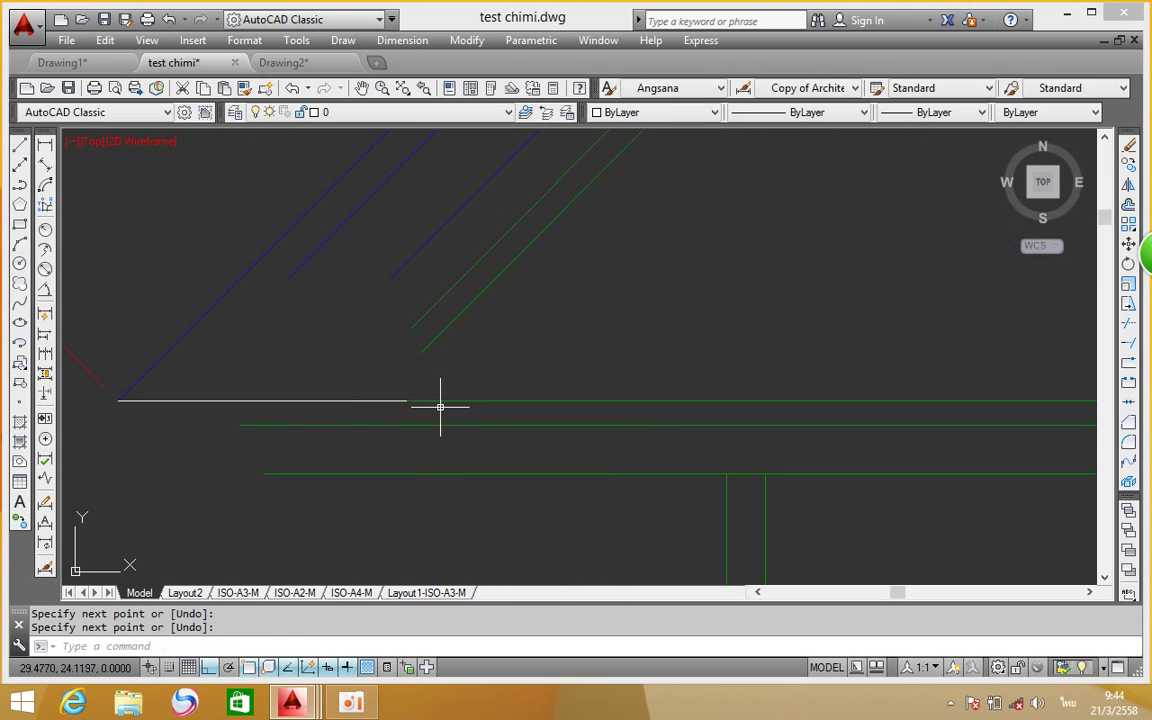
{"action": "left_click", "coordinate": [193, 401]}
{"action": "key", "text": "Delete"}
Extend the upper eave line to the sloped roof edge with EX, then start an angular dimension
{"action": "type", "text": "ex"}
{"action": "key", "text": "Return"}
{"action": "key", "text": "Return"}
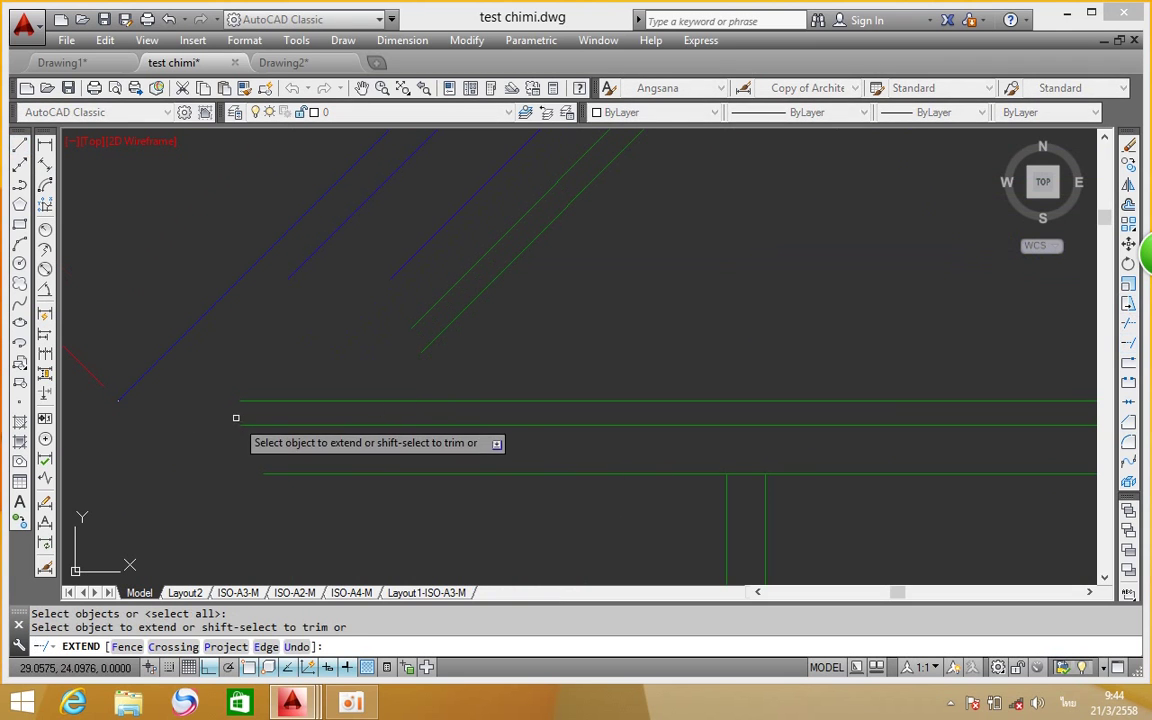
{"action": "right_click", "coordinate": [373, 360]}
{"action": "left_click", "coordinate": [434, 372]}
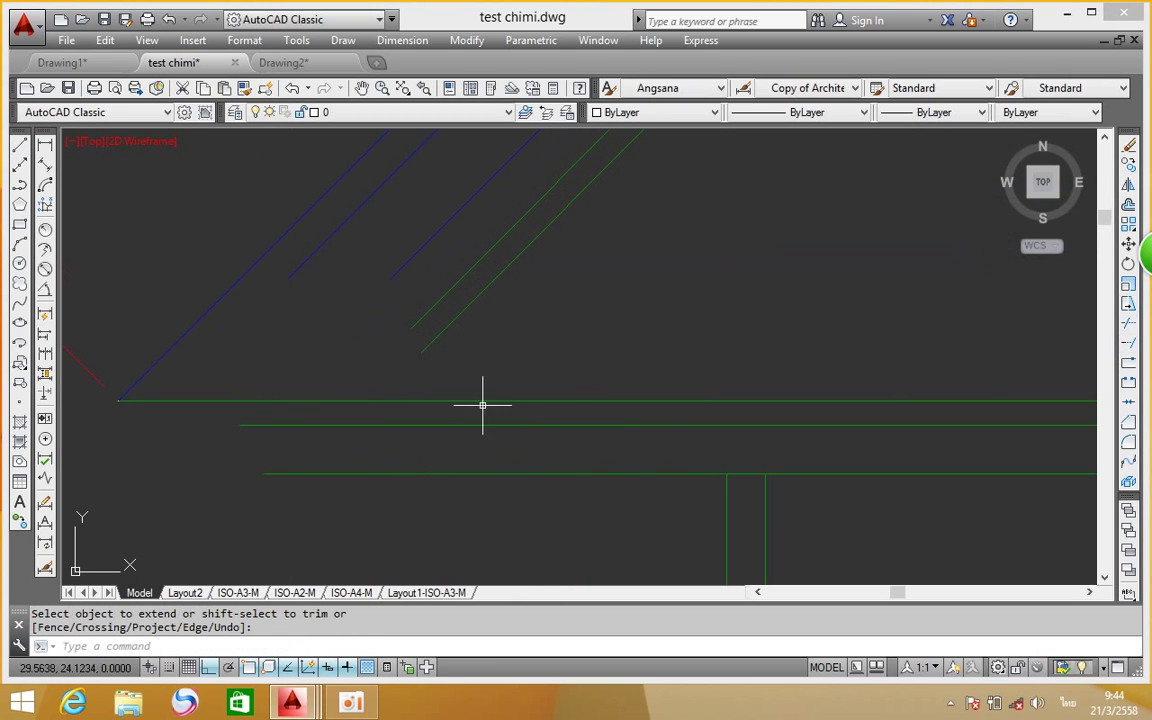
{"action": "left_click", "coordinate": [45, 289]}
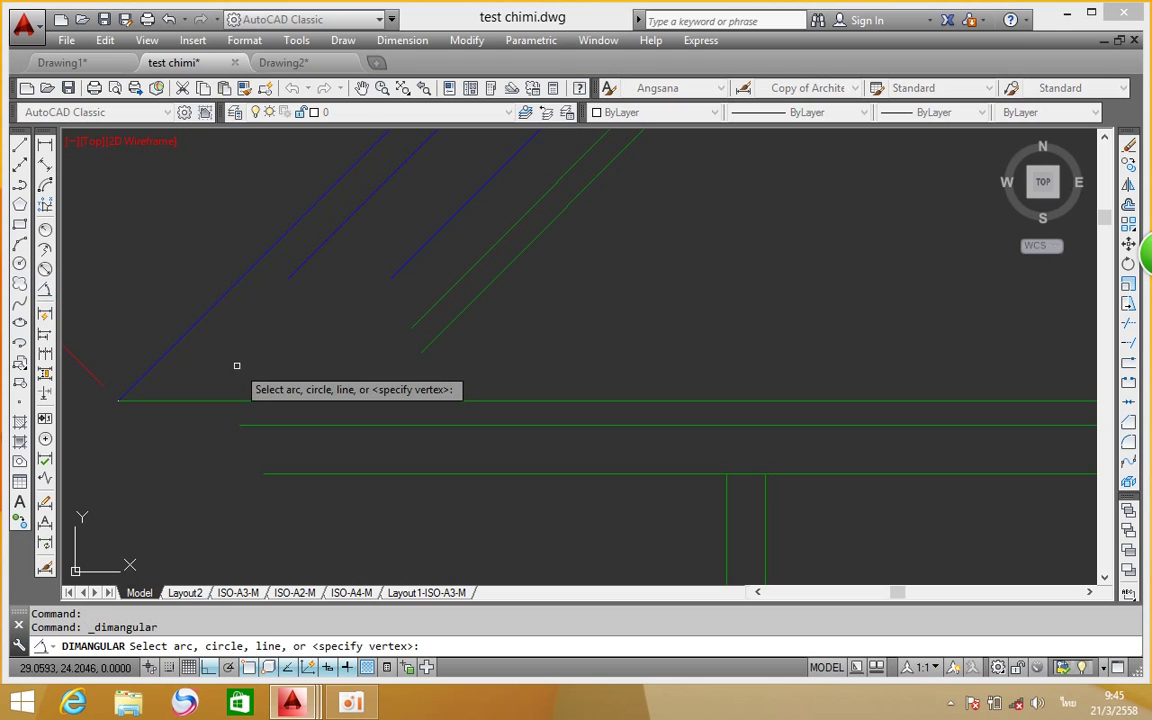
Dimension the 45° angle between the blue roof slope and the green eave line
{"action": "left_click", "coordinate": [225, 296]}
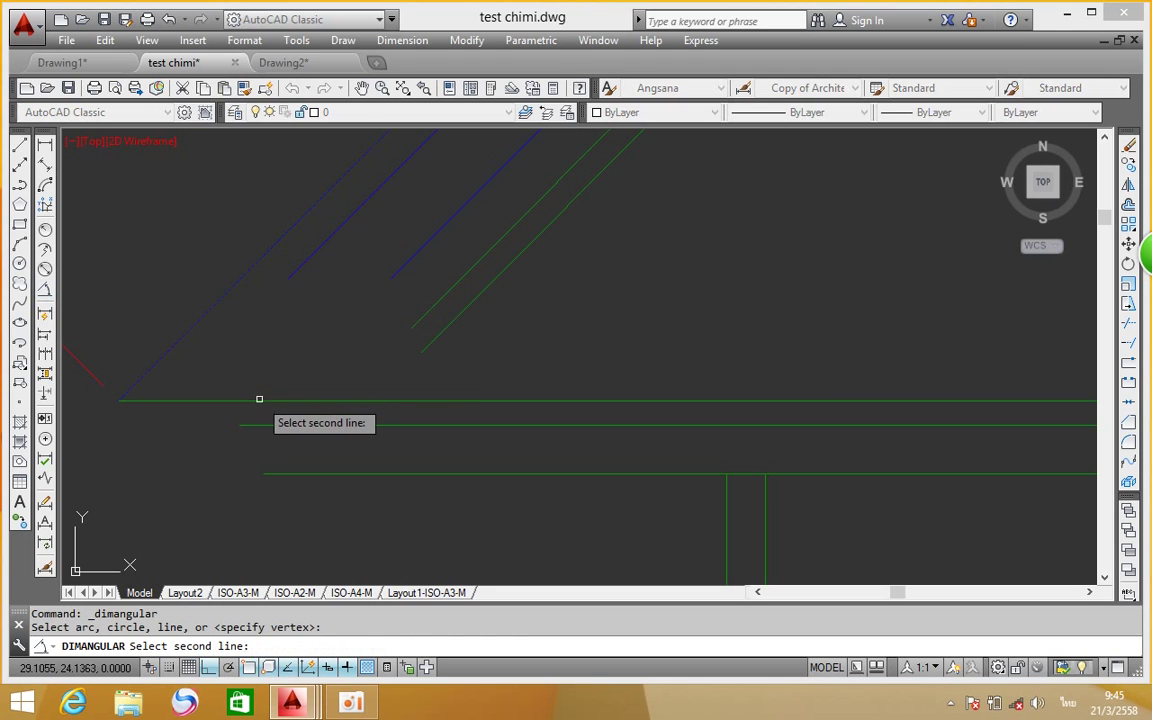
{"action": "left_click", "coordinate": [258, 400]}
{"action": "scroll", "coordinate": [676, 302], "scroll_direction": "down", "scroll_amount": 5}
{"action": "middle_click_drag", "start_coordinate": [676, 302], "coordinate": [521, 385]}
{"action": "left_click", "coordinate": [521, 387]}
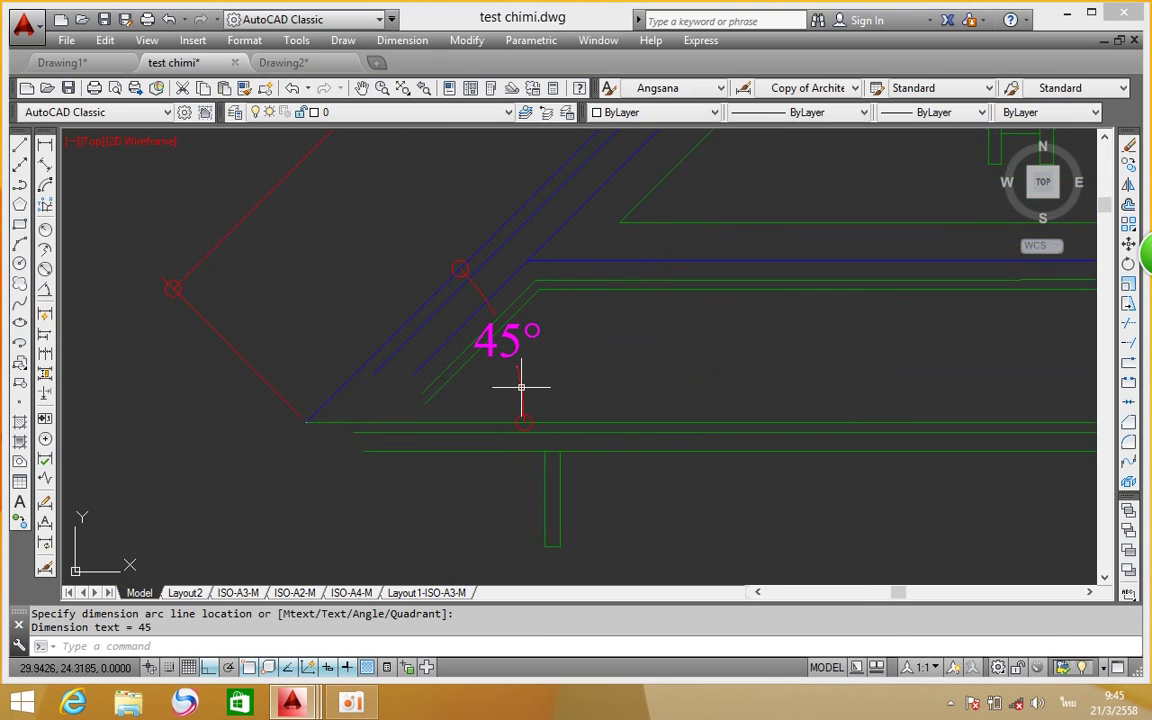
{"action": "scroll", "coordinate": [694, 378], "scroll_direction": "down", "scroll_amount": 4}
{"action": "scroll", "coordinate": [545, 362], "scroll_direction": "down", "scroll_amount": 2}
{"action": "scroll", "coordinate": [491, 375], "scroll_direction": "up", "scroll_amount": 2}
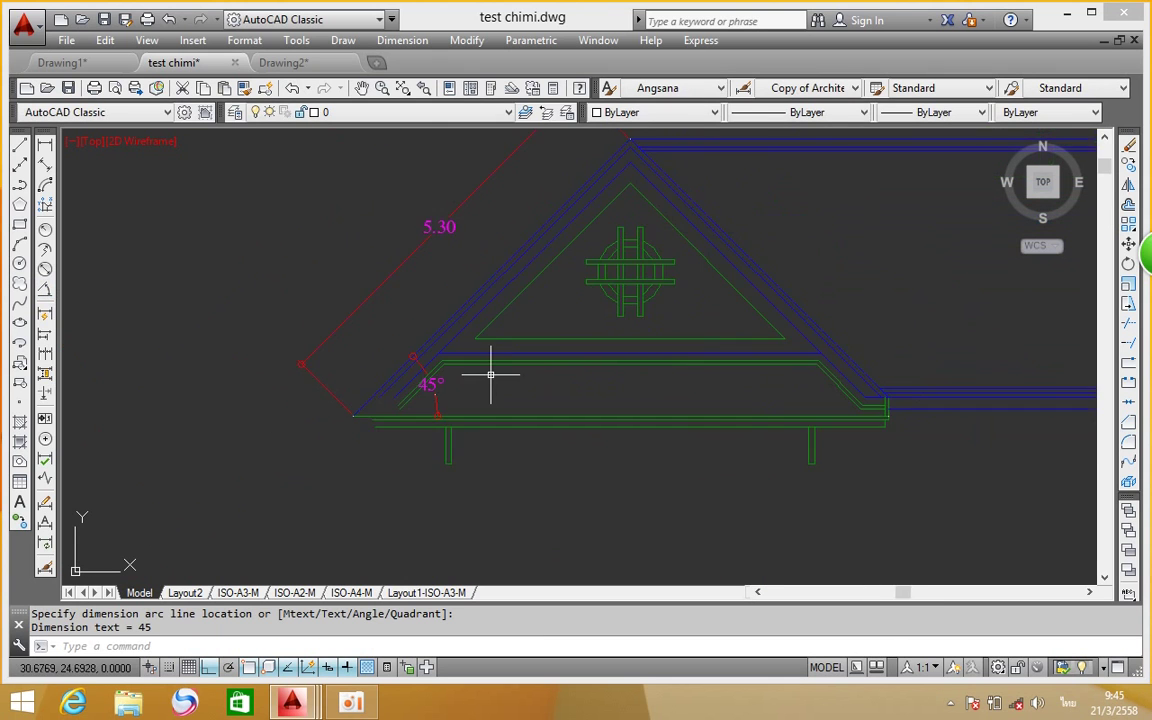
{"action": "middle_click_drag", "start_coordinate": [491, 375], "coordinate": [480, 397]}
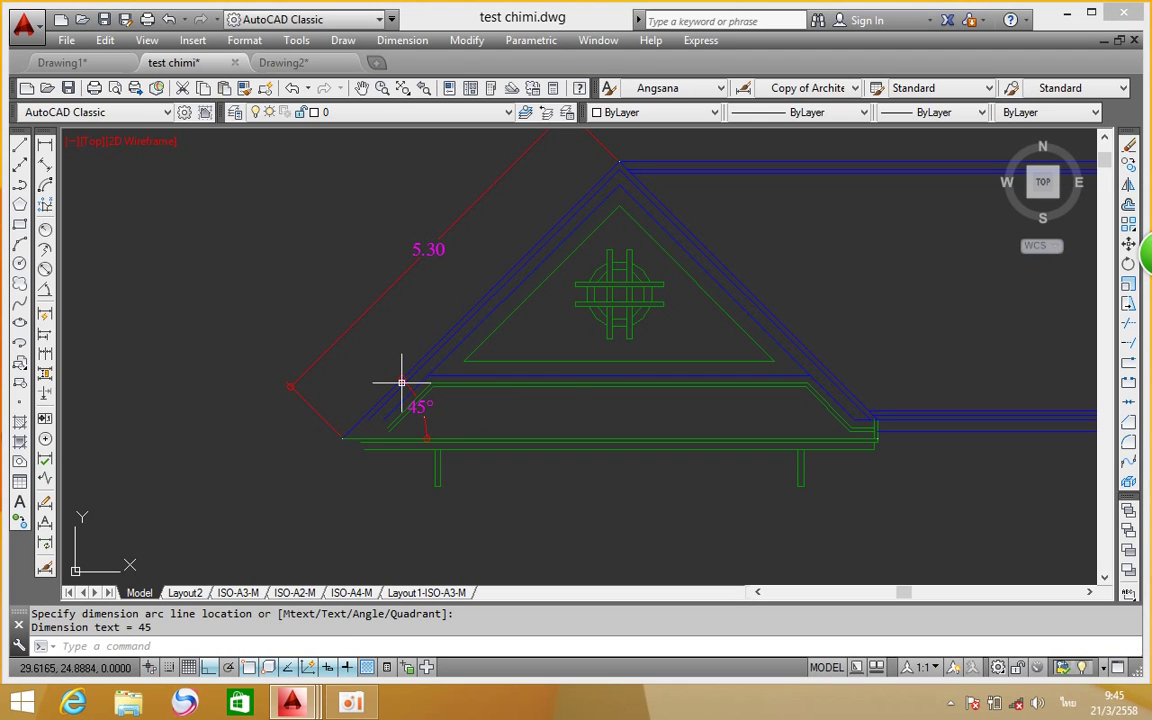
Start a linear dimension with its first point at the roof apex
{"action": "scroll", "coordinate": [488, 432], "scroll_direction": "right", "scroll_amount": 5}
{"action": "middle_click_drag", "start_coordinate": [488, 406], "coordinate": [544, 399]}
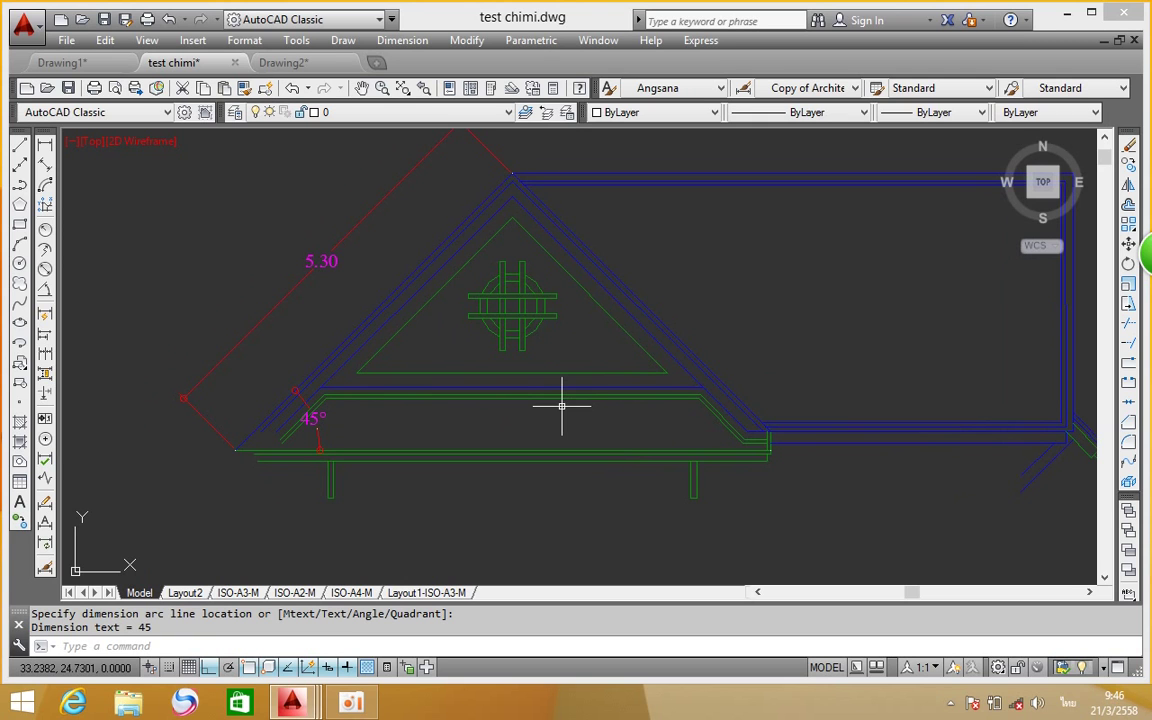
{"action": "scroll", "coordinate": [562, 406], "scroll_direction": "down", "scroll_amount": 2}
{"action": "scroll", "coordinate": [560, 373], "scroll_direction": "up", "scroll_amount": 2}
{"action": "scroll", "coordinate": [560, 365], "scroll_direction": "down", "scroll_amount": 2}
{"action": "mouse_move", "coordinate": [707, 342]}
{"action": "middle_mouse_down"}
{"action": "mouse_move", "coordinate": [500, 338]}
{"action": "mouse_move", "coordinate": [534, 412]}
{"action": "middle_mouse_up"}
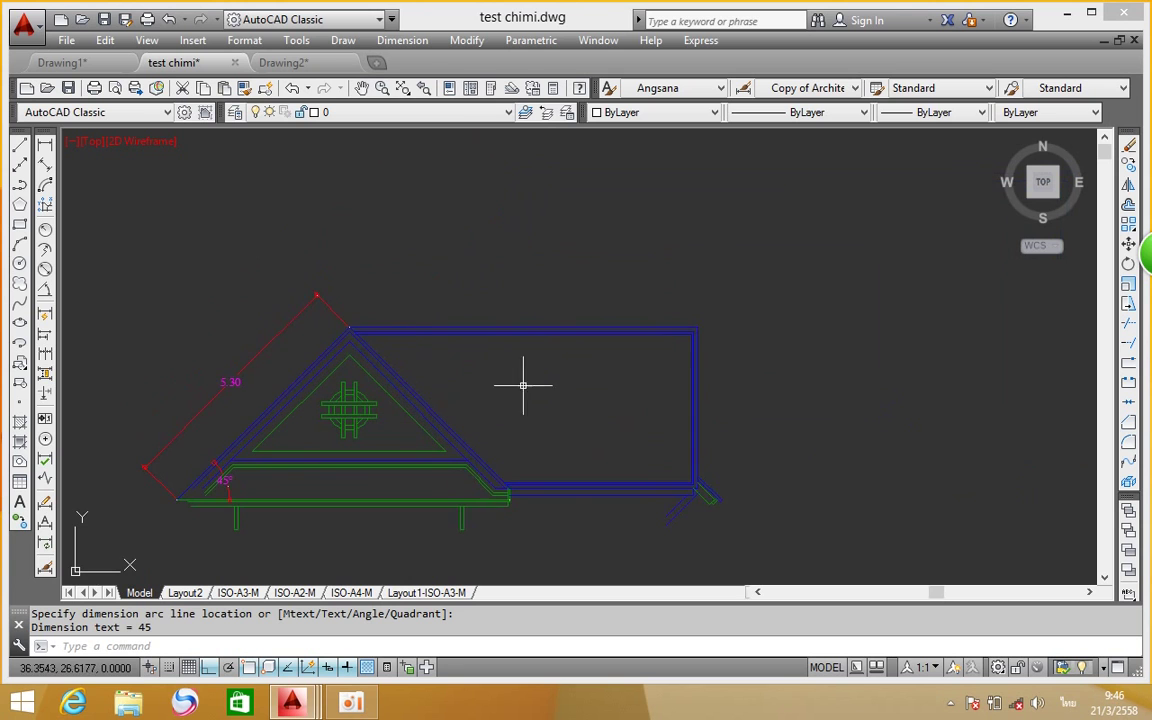
{"action": "scroll", "coordinate": [360, 325], "scroll_direction": "up", "scroll_amount": 5}
{"action": "scroll", "coordinate": [335, 390], "scroll_direction": "up", "scroll_amount": 3}
{"action": "left_click", "coordinate": [262, 517]}
Complete the 7.60 dimension to the building's top-right corner, placed above the building
{"action": "scroll", "coordinate": [600, 415], "scroll_direction": "down", "scroll_amount": 1}
{"action": "scroll", "coordinate": [700, 405], "scroll_direction": "down", "scroll_amount": 2}
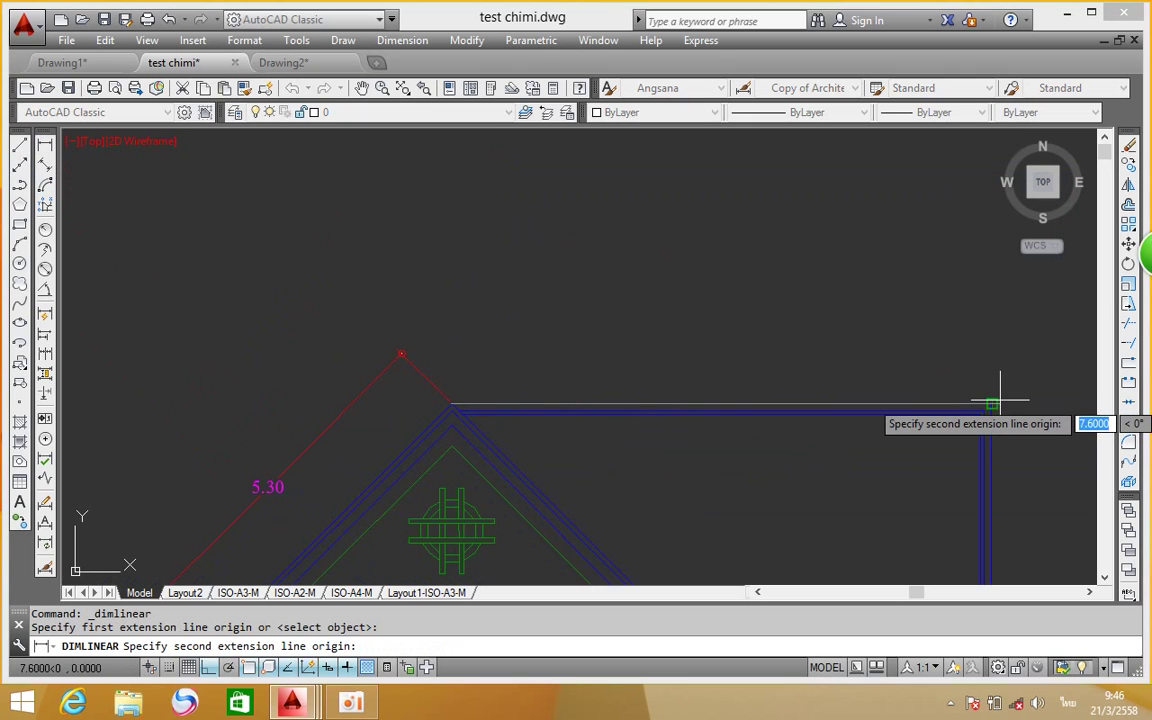
{"action": "left_click", "coordinate": [986, 404]}
{"action": "left_click", "coordinate": [773, 278]}
{"action": "scroll", "coordinate": [609, 319], "scroll_direction": "down", "scroll_amount": 2}
{"action": "scroll", "coordinate": [589, 337], "scroll_direction": "down", "scroll_amount": 1}
{"action": "scroll", "coordinate": [632, 415], "scroll_direction": "up", "scroll_amount": 1}
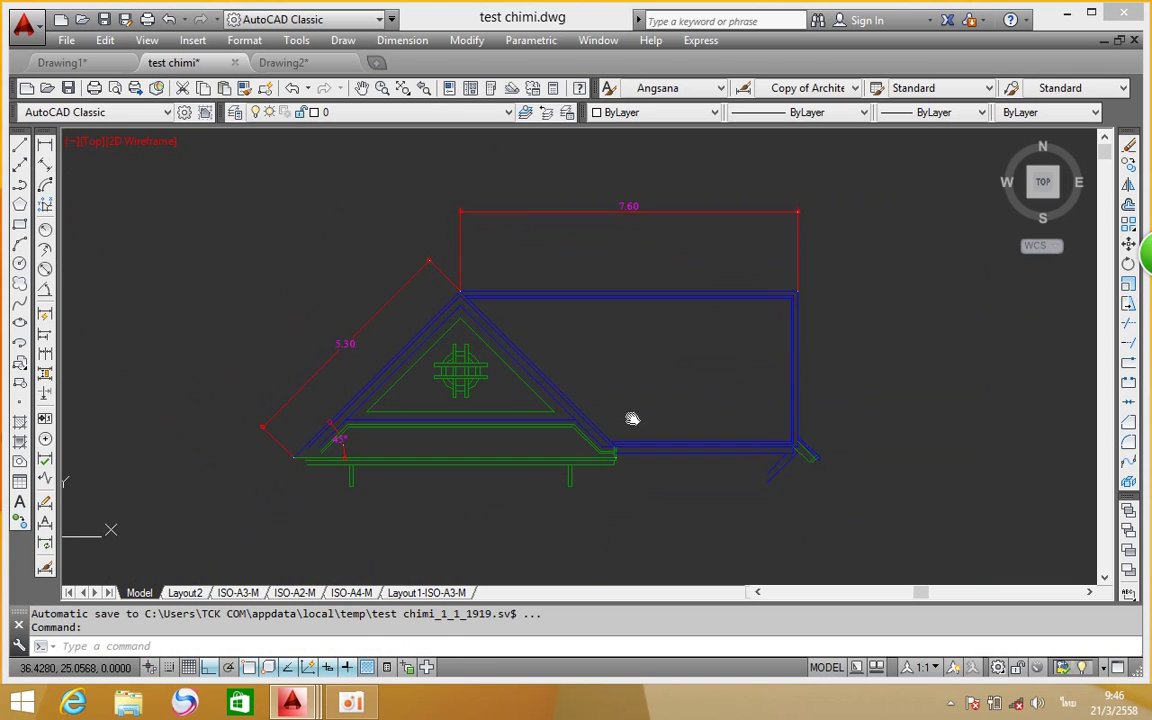
{"action": "scroll", "coordinate": [560, 489], "scroll_direction": "up", "scroll_amount": 2}
{"action": "scroll", "coordinate": [278, 404], "scroll_direction": "down", "scroll_amount": 2}
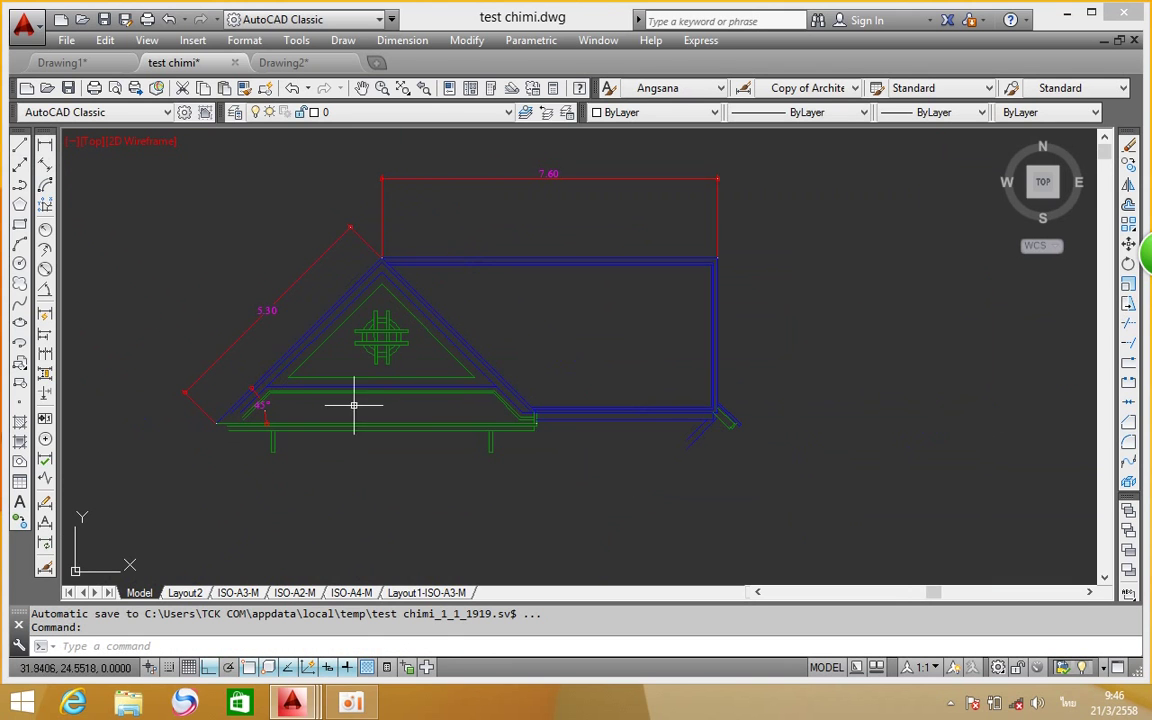
Add a vertical 3.75 dimension from the roof apex to the lower-left eave corner, left of the roof
{"action": "key", "text": "Return"}
{"action": "scroll", "coordinate": [375, 330], "scroll_direction": "up", "scroll_amount": 2}
{"action": "scroll", "coordinate": [380, 257], "scroll_direction": "up", "scroll_amount": 2}
{"action": "scroll", "coordinate": [398, 172], "scroll_direction": "up", "scroll_amount": 1}
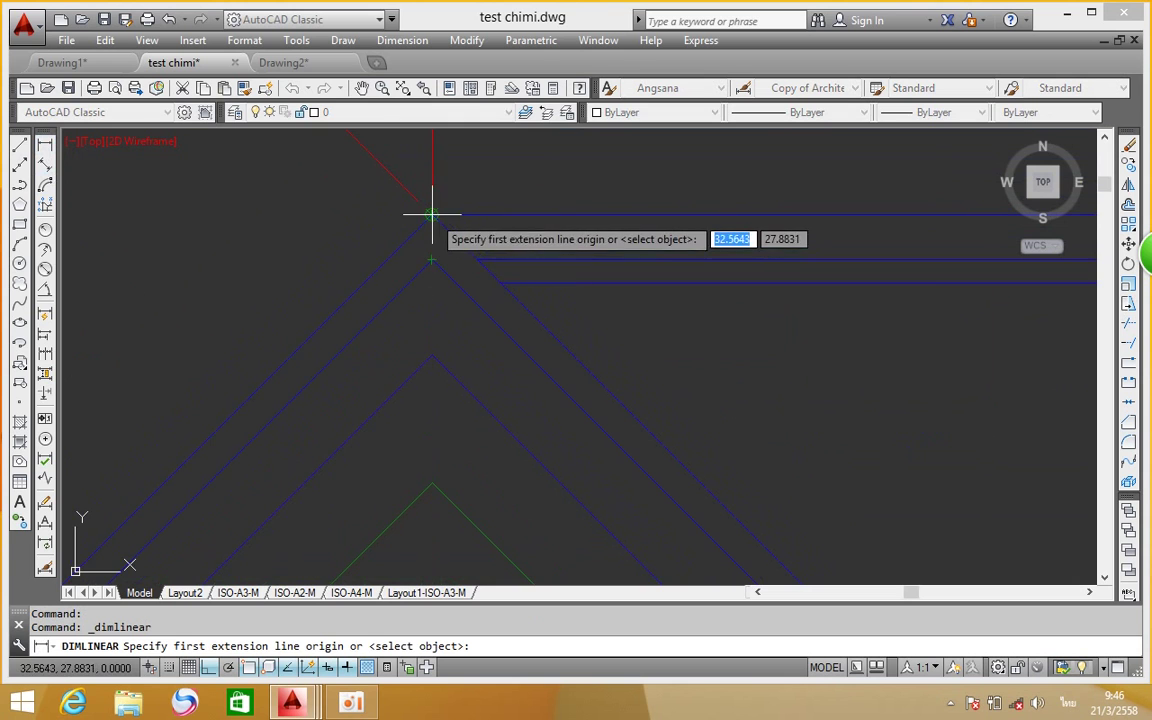
{"action": "left_click", "coordinate": [432, 224]}
{"action": "scroll", "coordinate": [408, 310], "scroll_direction": "down", "scroll_amount": 5}
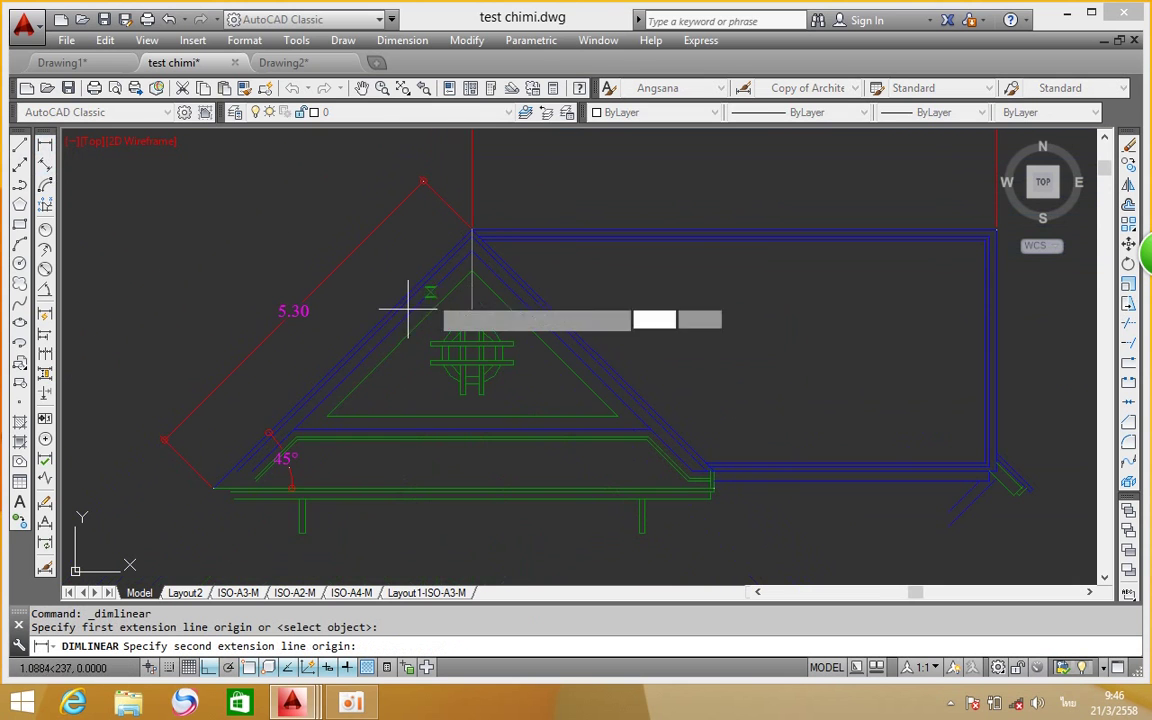
{"action": "left_click", "coordinate": [213, 488]}
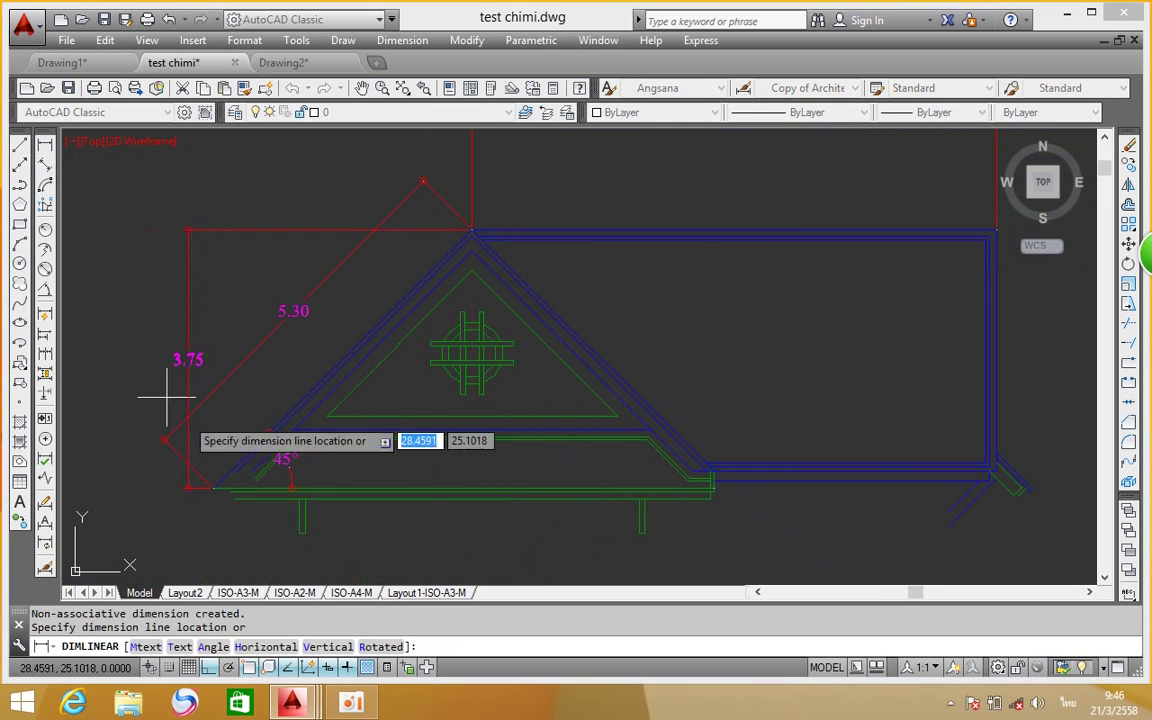
{"action": "middle_click_drag", "start_coordinate": [141, 355], "coordinate": [190, 347]}
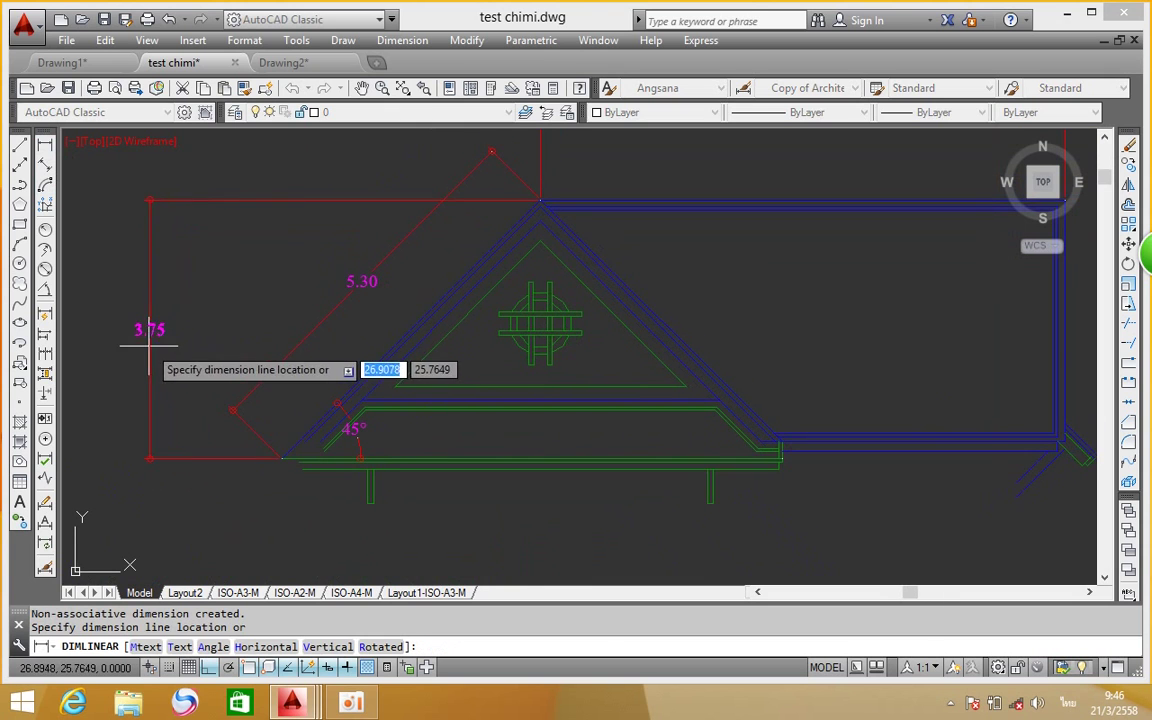
{"action": "left_click", "coordinate": [148, 340]}
{"action": "scroll", "coordinate": [340, 317], "scroll_direction": "down", "scroll_amount": 5}
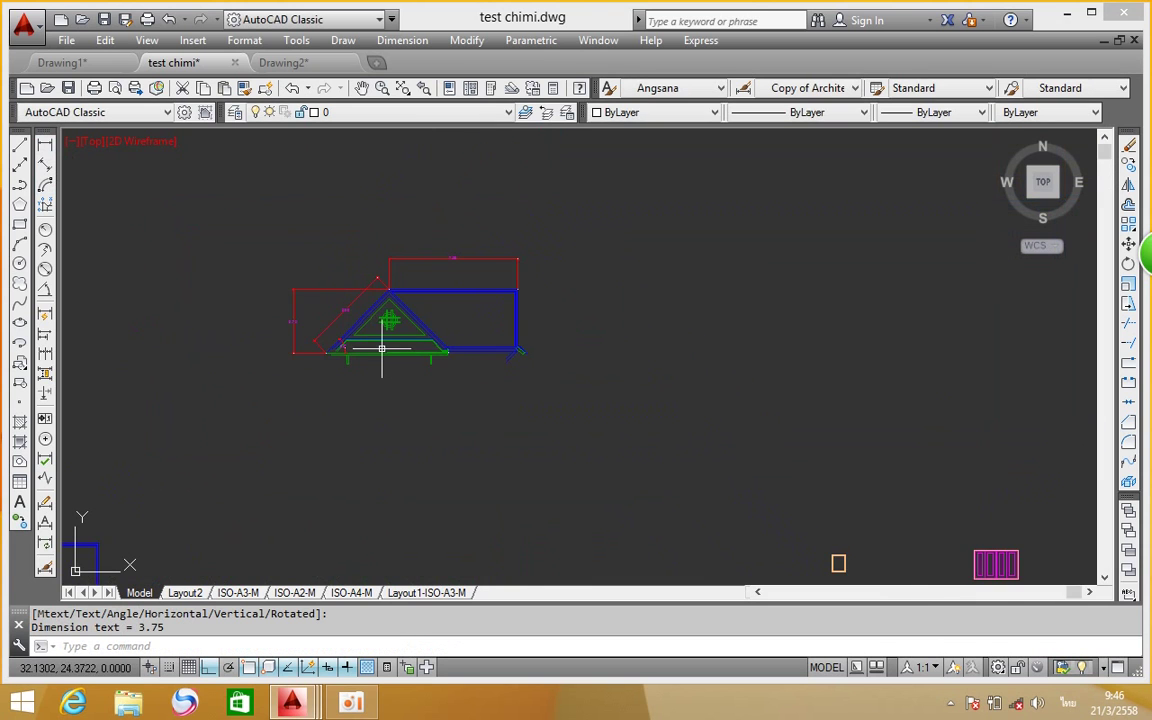
{"action": "scroll", "coordinate": [381, 342], "scroll_direction": "up", "scroll_amount": 4}
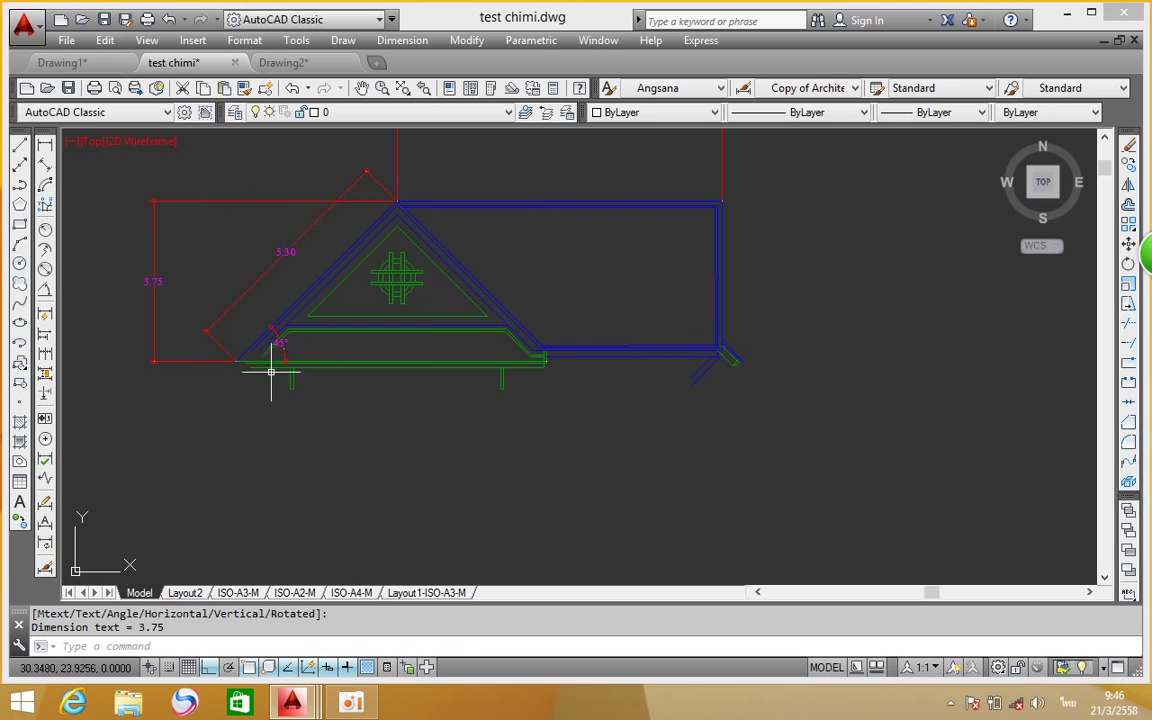
{"action": "middle_click_drag", "start_coordinate": [270, 368], "coordinate": [404, 357]}
{"action": "scroll", "coordinate": [429, 314], "scroll_direction": "up", "scroll_amount": 8}
{"action": "scroll", "coordinate": [490, 350], "scroll_direction": "down", "scroll_amount": 5}
{"action": "middle_click_drag", "start_coordinate": [501, 352], "coordinate": [419, 352]}
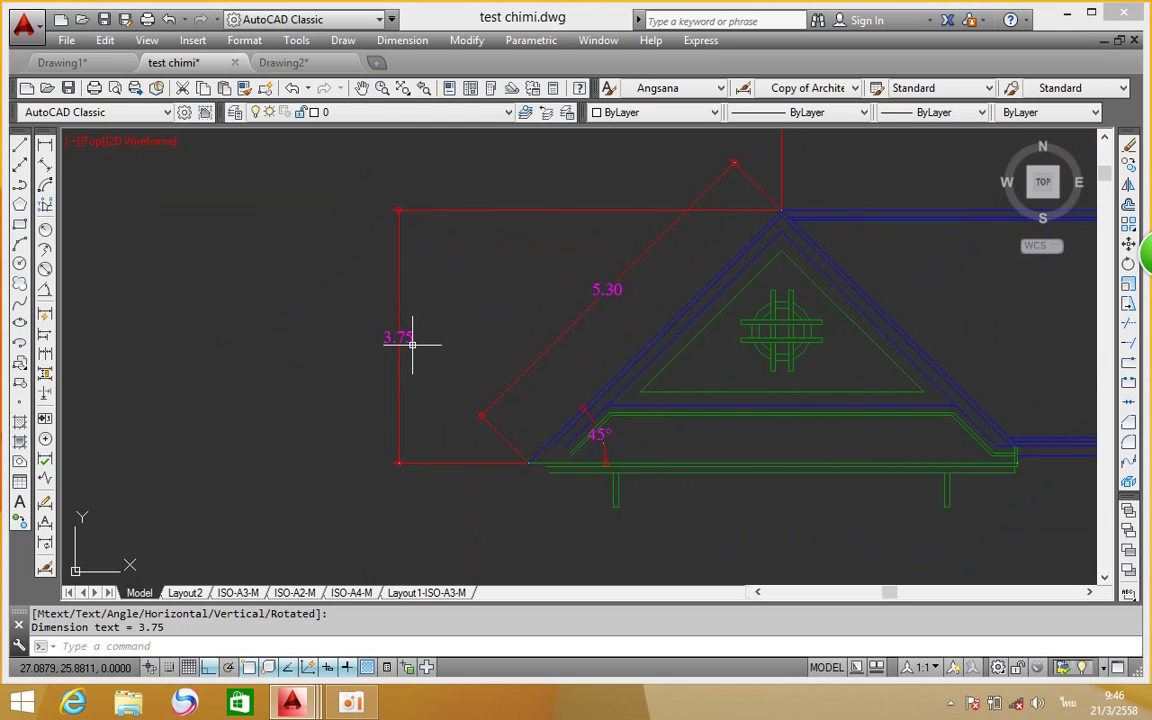
{"action": "scroll", "coordinate": [643, 334], "scroll_direction": "down", "scroll_amount": 4}
{"action": "mouse_move", "coordinate": [643, 334]}
{"action": "middle_mouse_down"}
{"action": "mouse_move", "coordinate": [506, 347]}
{"action": "mouse_move", "coordinate": [305, 303]}
{"action": "middle_mouse_up"}
{"action": "scroll", "coordinate": [499, 335], "scroll_direction": "up", "scroll_amount": 6}
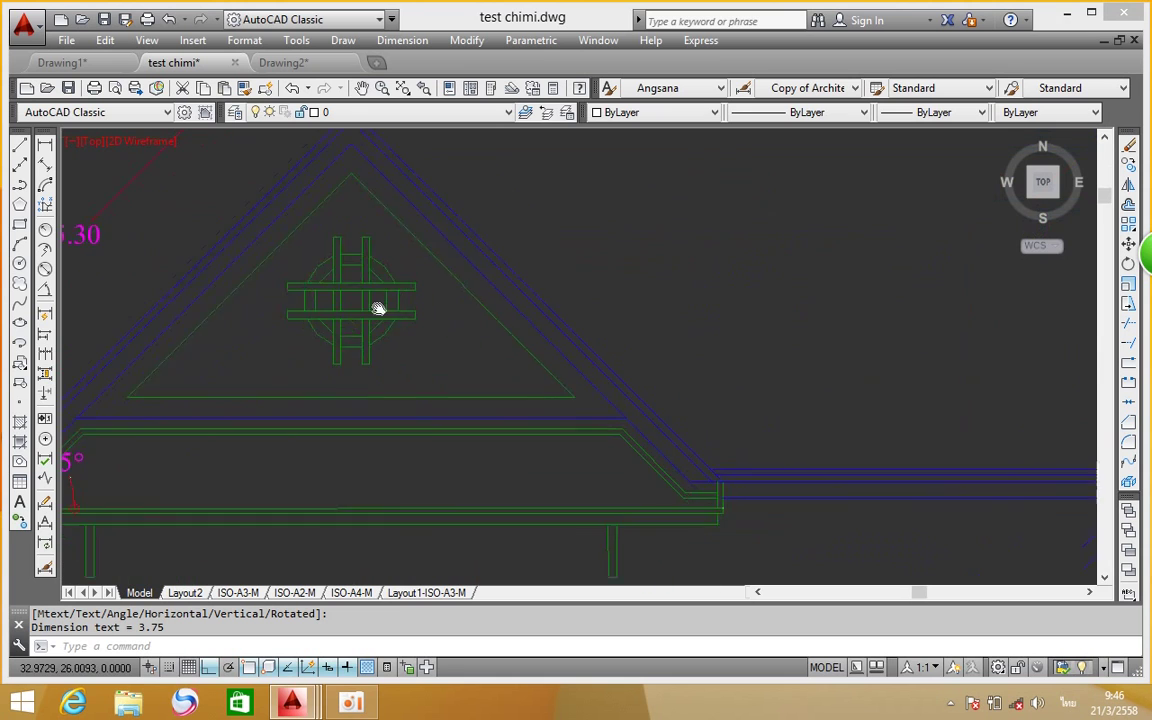
{"action": "left_click", "coordinate": [1128, 164]}
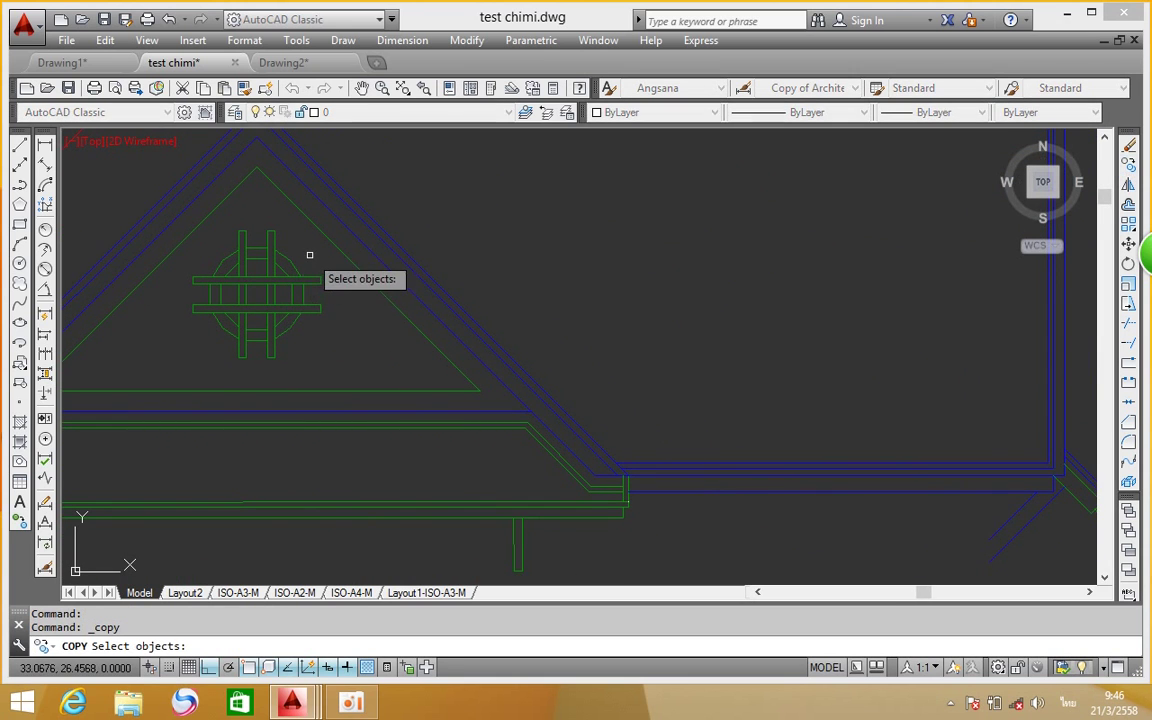
{"action": "left_click", "coordinate": [128, 187]}
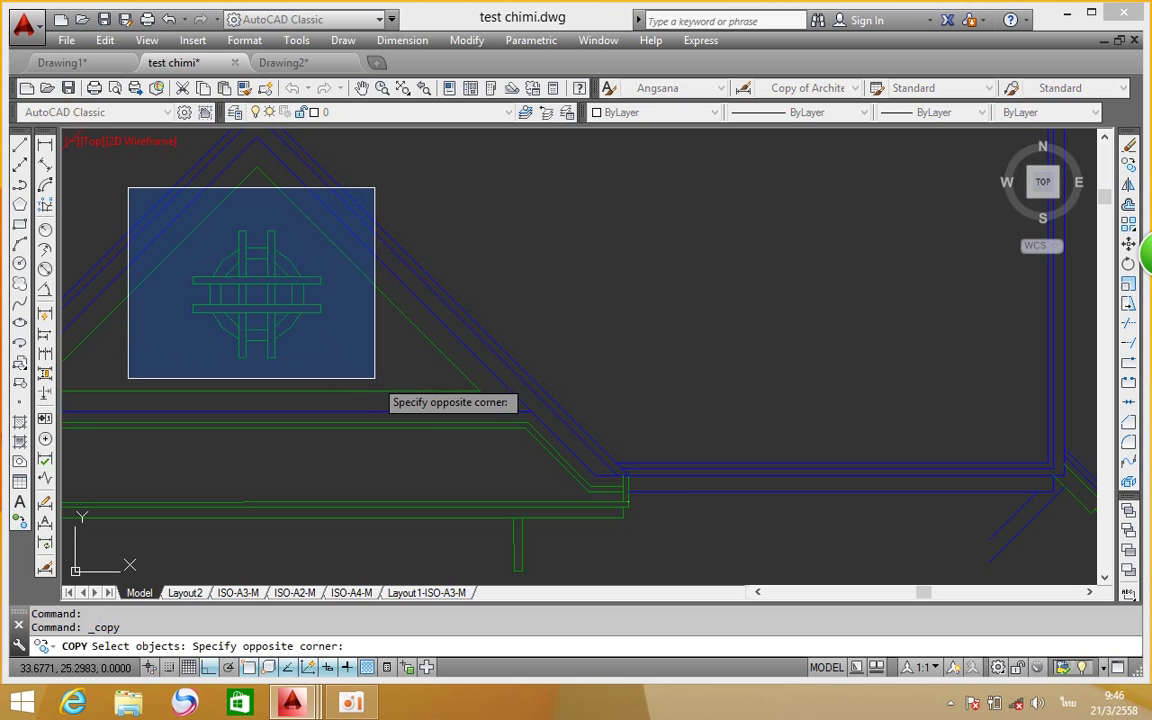
{"action": "key", "text": "Escape"}
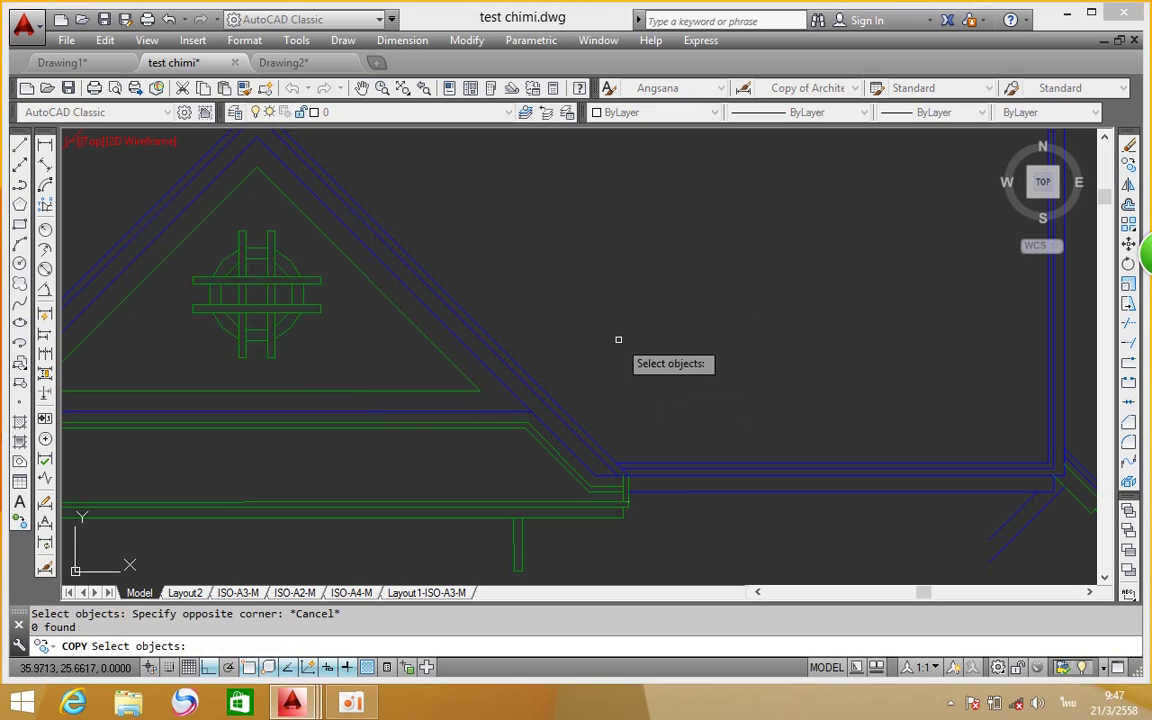
{"action": "key", "text": "Escape"}
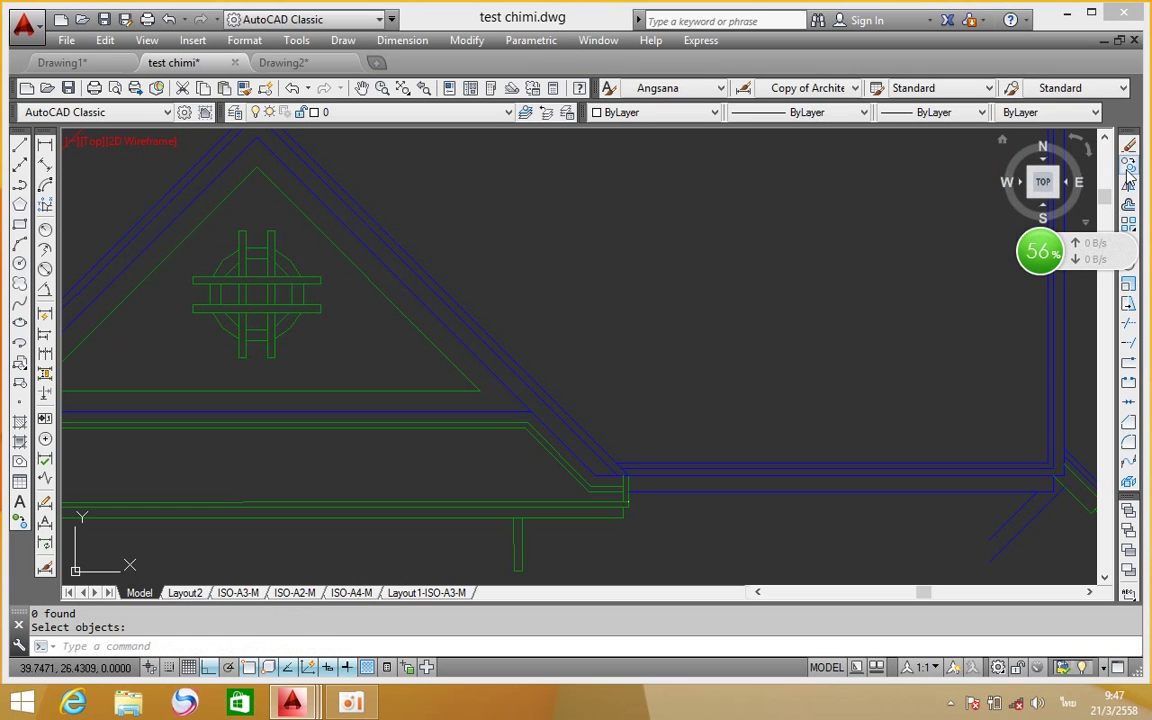
{"action": "middle_click_drag", "start_coordinate": [650, 365], "coordinate": [514, 355]}
{"action": "scroll", "coordinate": [514, 355], "scroll_direction": "down", "scroll_amount": 4}
{"action": "middle_click_drag", "start_coordinate": [399, 321], "coordinate": [584, 355]}
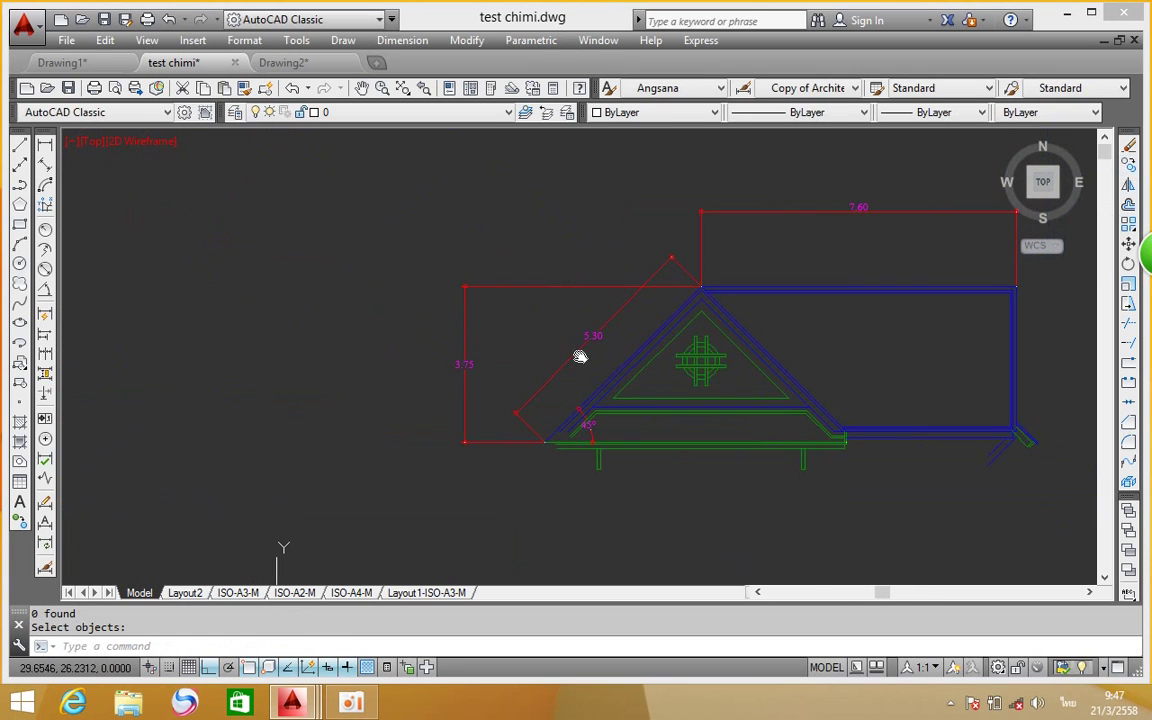
{"action": "scroll", "coordinate": [481, 366], "scroll_direction": "up", "scroll_amount": 3}
{"action": "scroll", "coordinate": [480, 371], "scroll_direction": "up", "scroll_amount": 4}
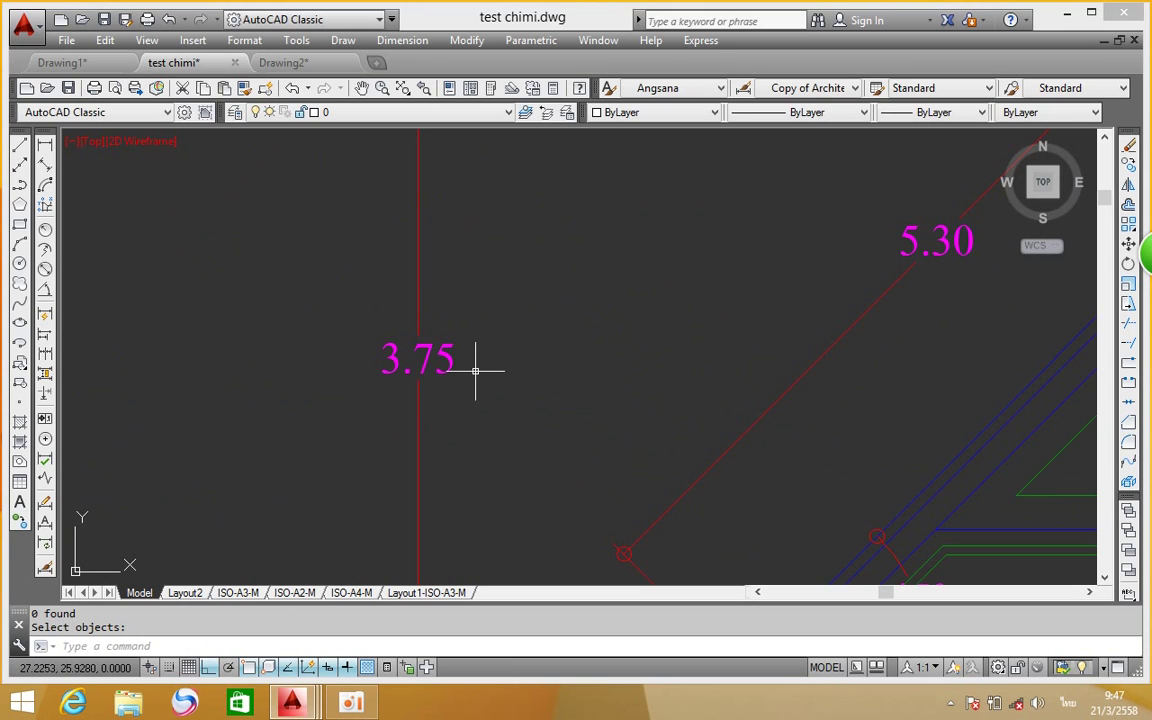
{"action": "scroll", "coordinate": [475, 370], "scroll_direction": "down", "scroll_amount": 5}
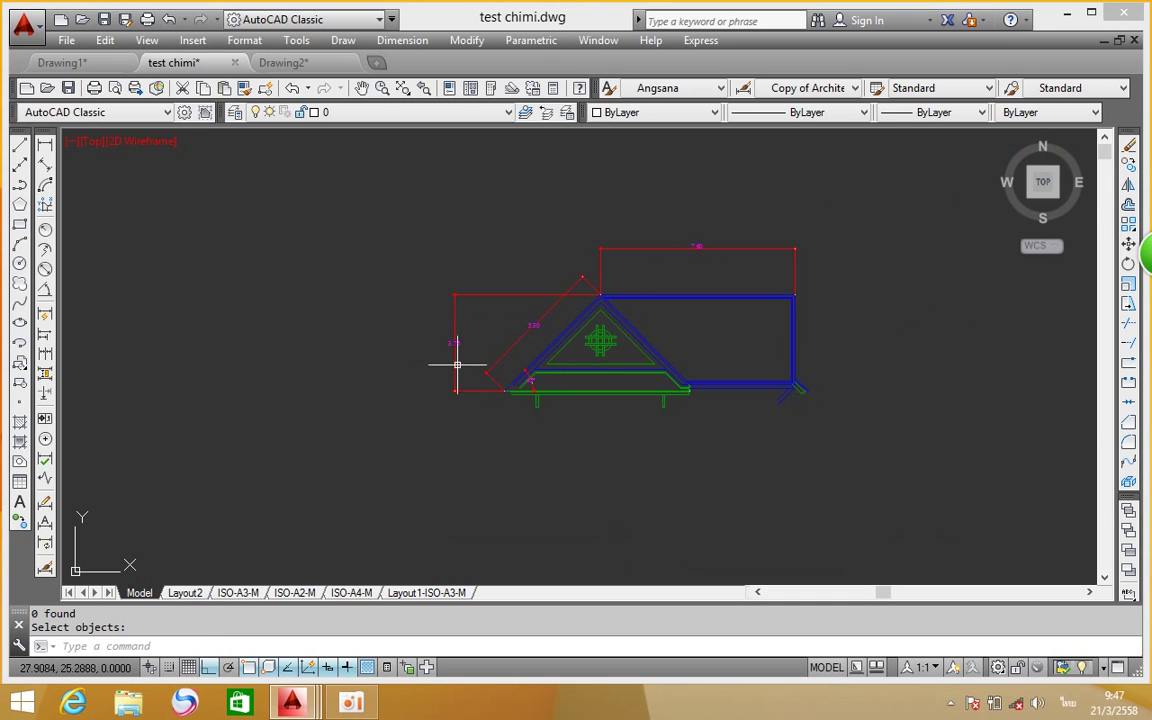
{"action": "scroll", "coordinate": [445, 342], "scroll_direction": "up", "scroll_amount": 3}
{"action": "scroll", "coordinate": [660, 390], "scroll_direction": "up", "scroll_amount": 2}
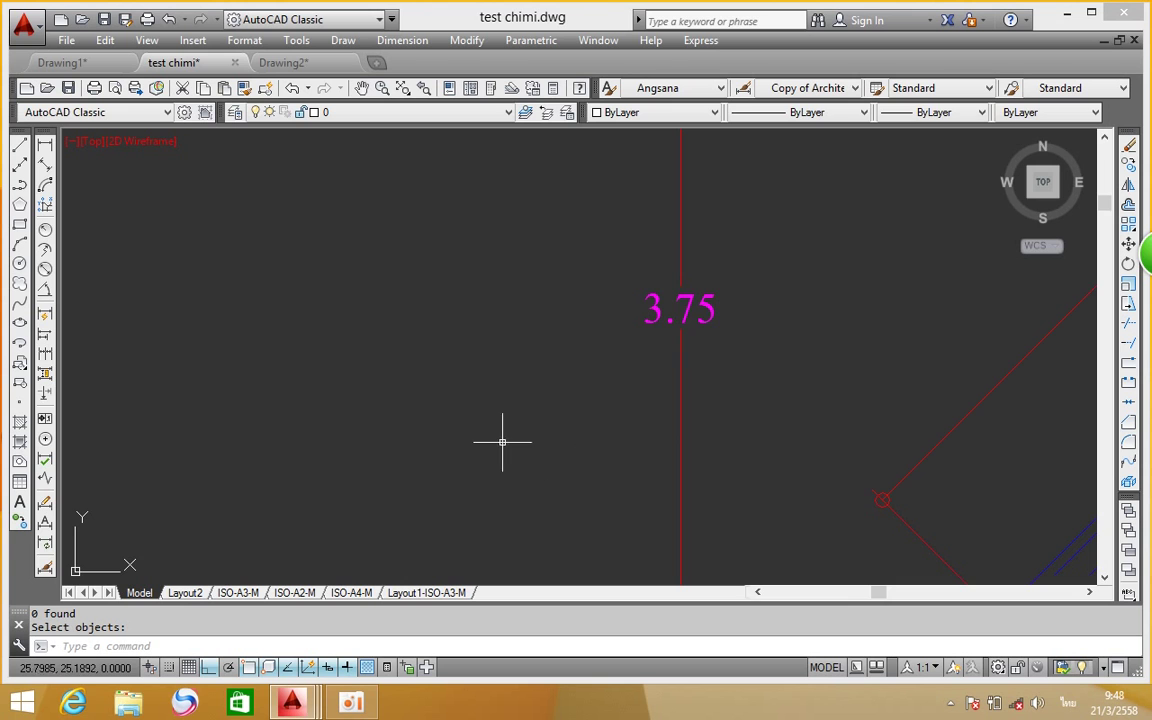
{"action": "scroll", "coordinate": [485, 440], "scroll_direction": "down", "scroll_amount": 6}
{"action": "scroll", "coordinate": [689, 411], "scroll_direction": "up", "scroll_amount": 4}
{"action": "scroll", "coordinate": [733, 345], "scroll_direction": "up", "scroll_amount": 2}
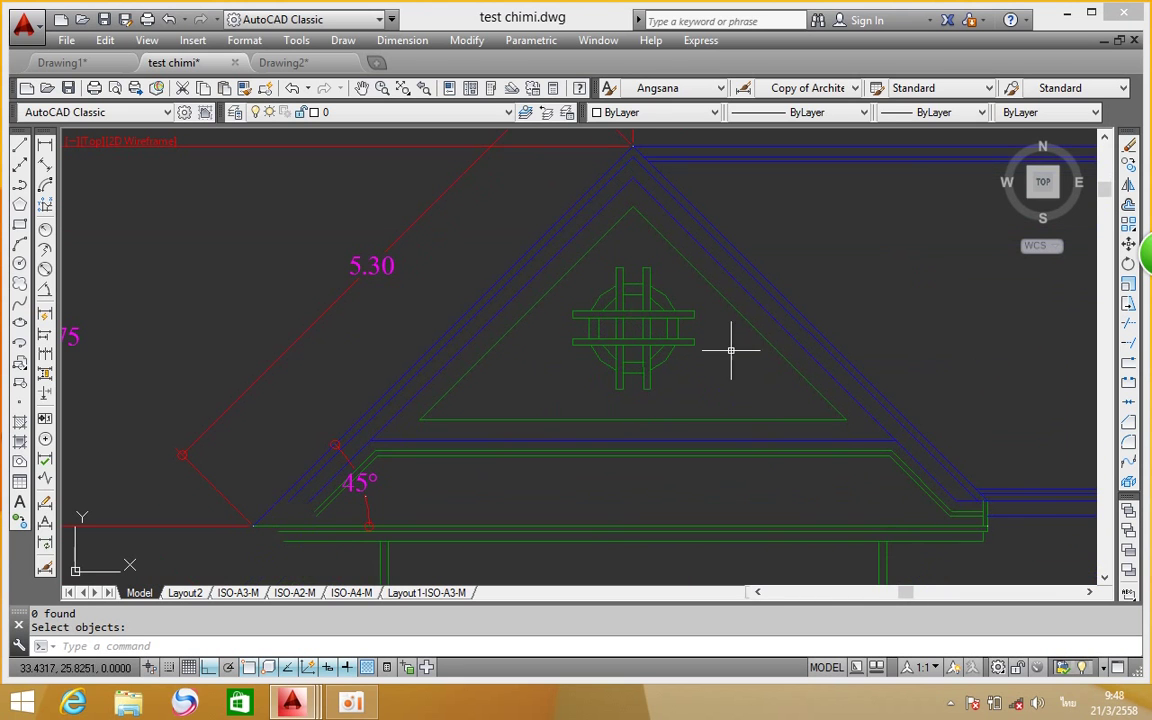
Window-select the cross ornament and copy it to the empty space left of the gable
{"action": "left_click", "coordinate": [1128, 164]}
{"action": "left_click", "coordinate": [521, 203]}
{"action": "left_click", "coordinate": [769, 411]}
{"action": "key", "text": "Return"}
{"action": "left_click", "coordinate": [632, 327]}
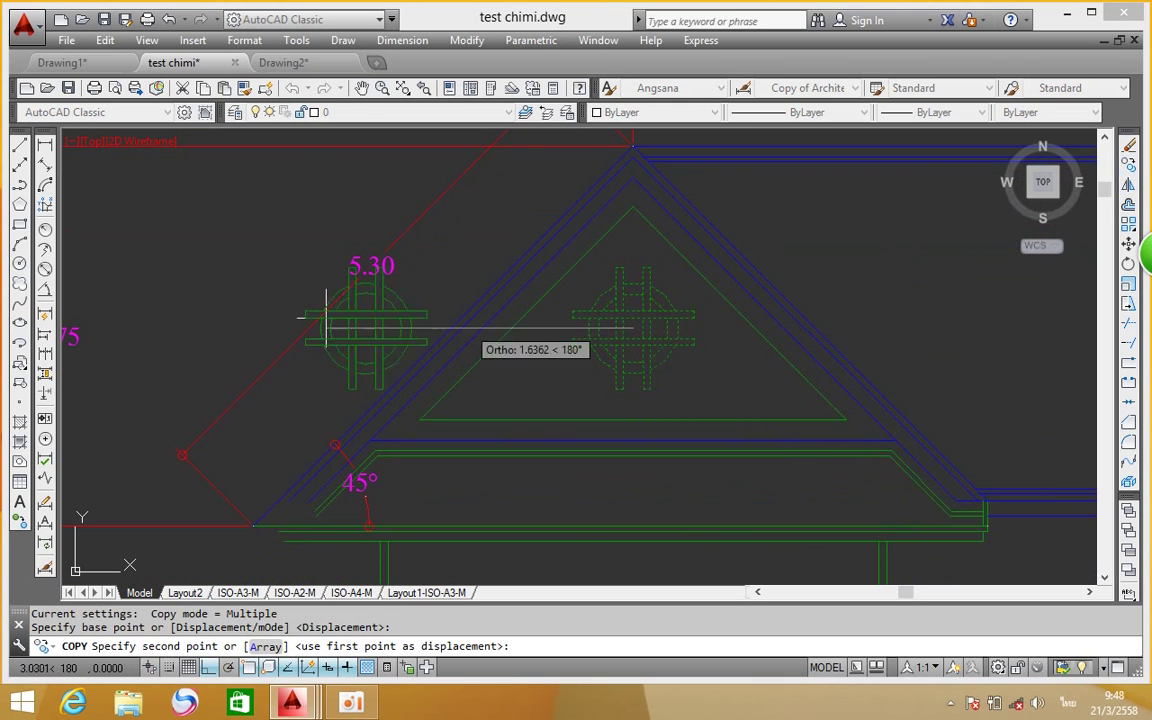
{"action": "scroll", "coordinate": [470, 325], "scroll_direction": "down", "scroll_amount": 5}
{"action": "middle_click_drag", "start_coordinate": [148, 330], "coordinate": [348, 332]}
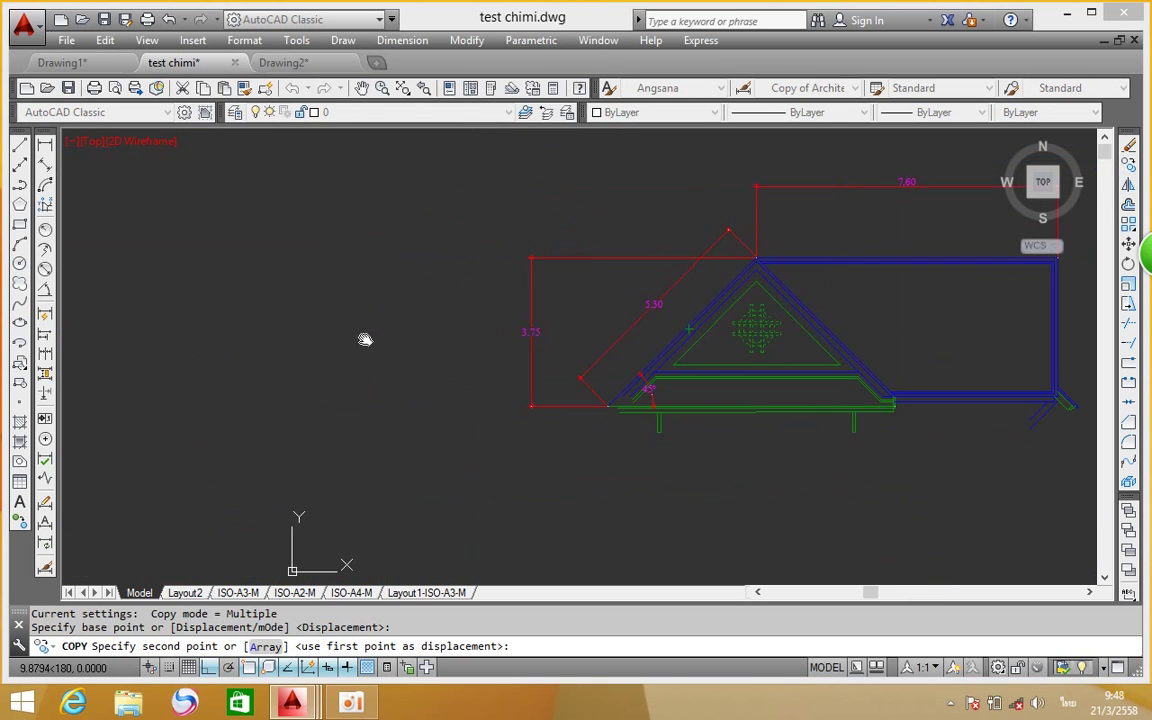
{"action": "right_click", "coordinate": [330, 270]}
{"action": "left_click", "coordinate": [364, 279]}
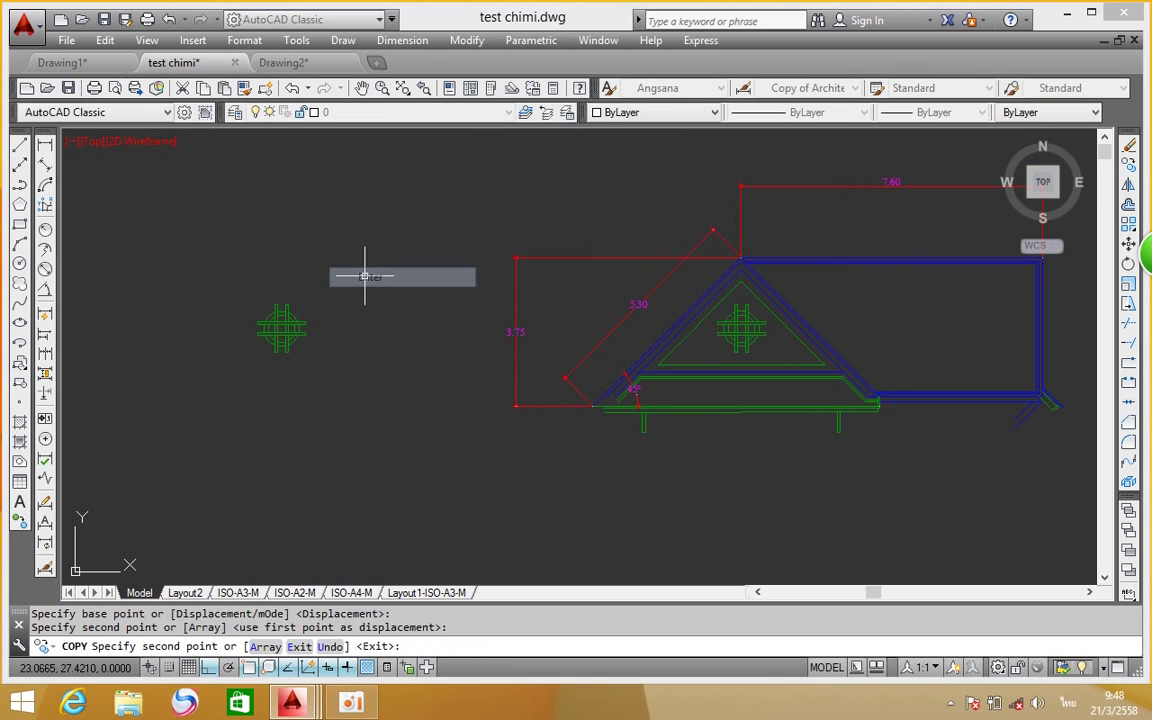
{"action": "scroll", "coordinate": [681, 321], "scroll_direction": "up", "scroll_amount": 5}
{"action": "mouse_move", "coordinate": [784, 342]}
{"action": "middle_mouse_down"}
{"action": "mouse_move", "coordinate": [617, 242]}
{"action": "mouse_move", "coordinate": [707, 327]}
{"action": "middle_mouse_up"}
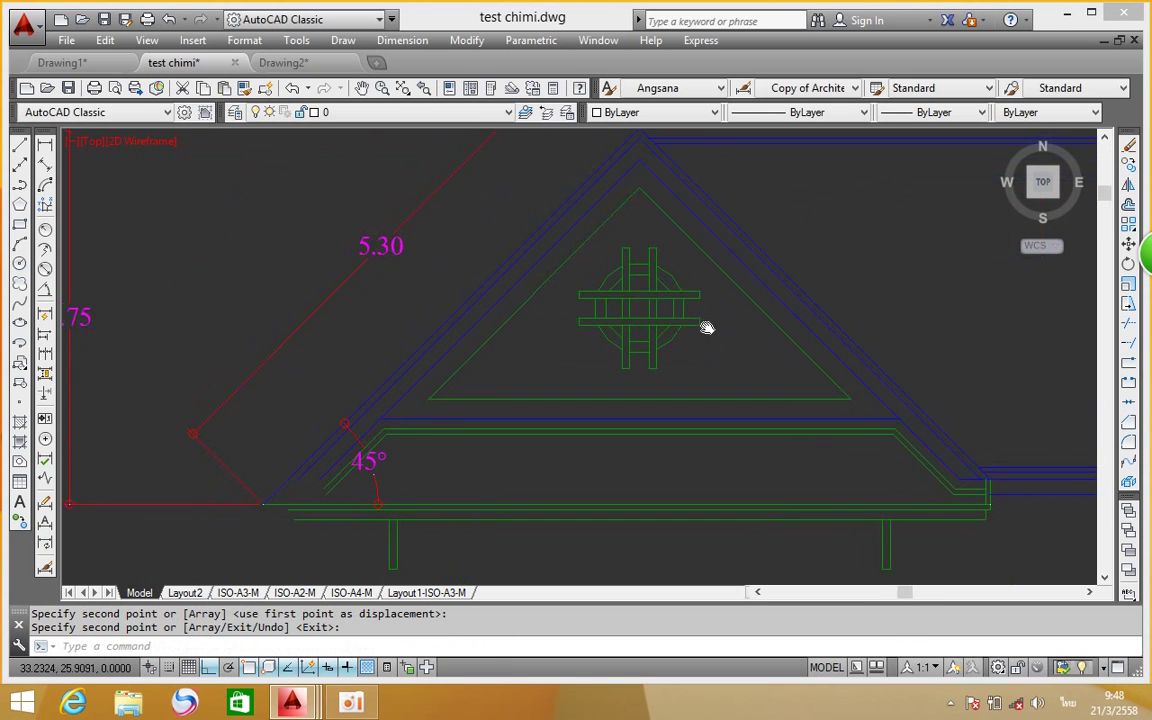
{"action": "scroll", "coordinate": [740, 386], "scroll_direction": "down", "scroll_amount": 2}
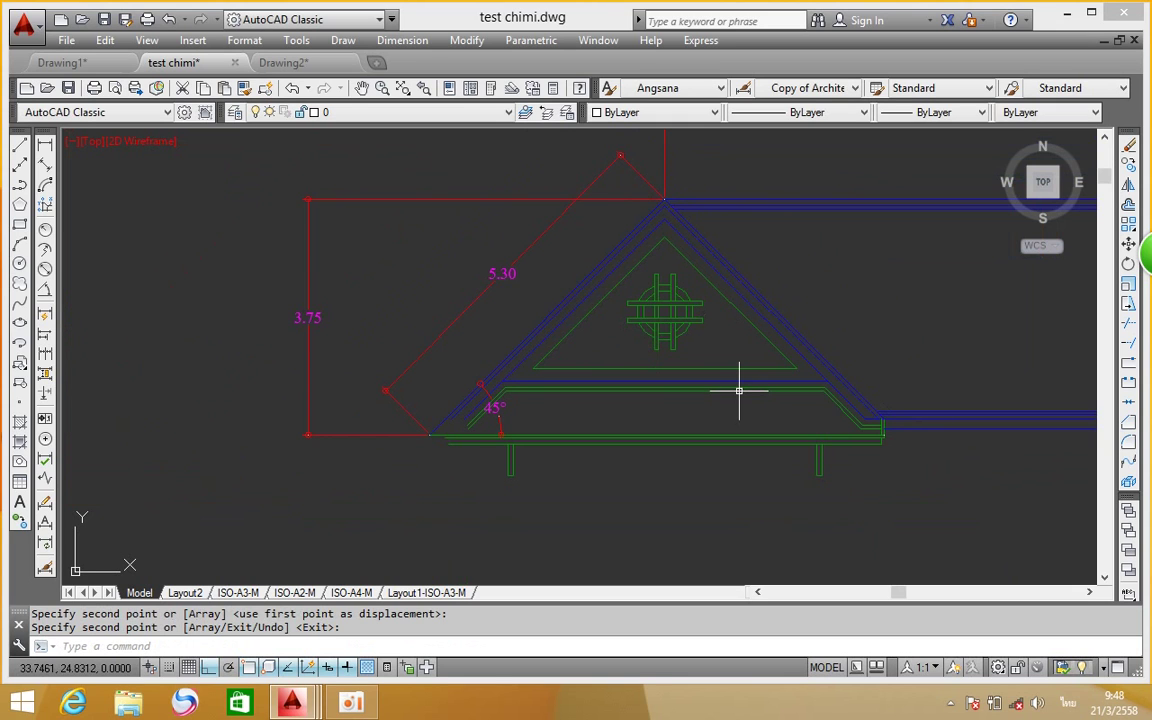
{"action": "scroll", "coordinate": [665, 297], "scroll_direction": "up", "scroll_amount": 2}
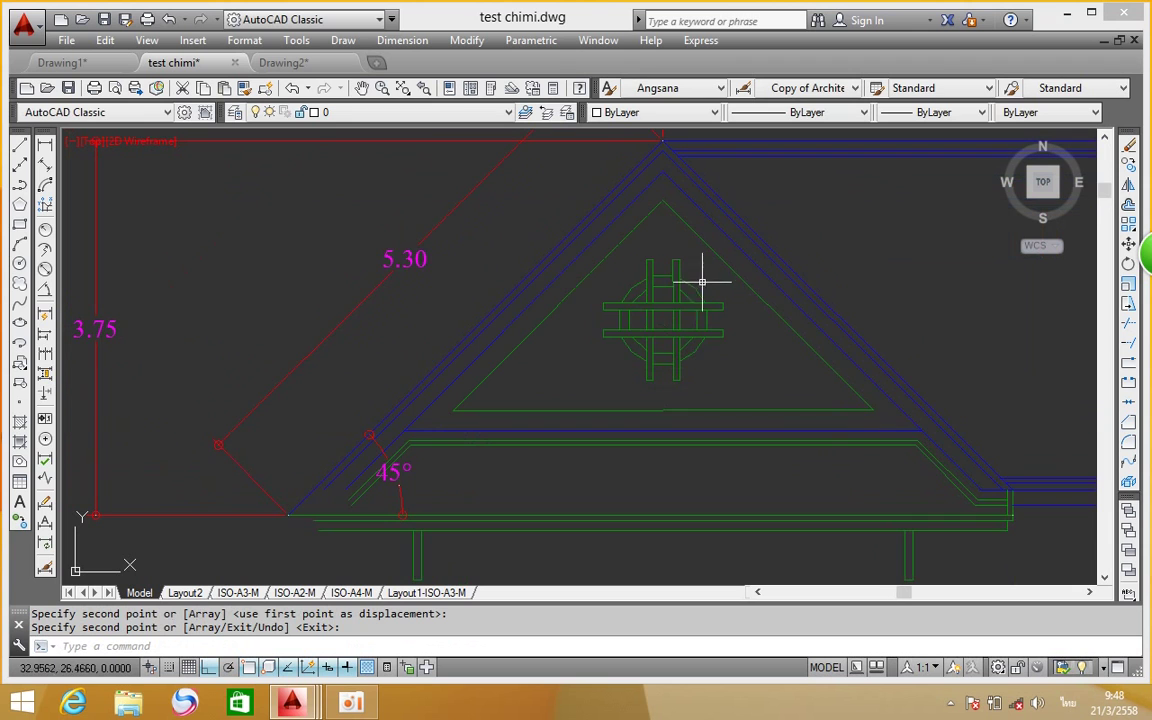
Delete the cross ornament inside the gable, then delete its leftover pieces
{"action": "left_click", "coordinate": [716, 278]}
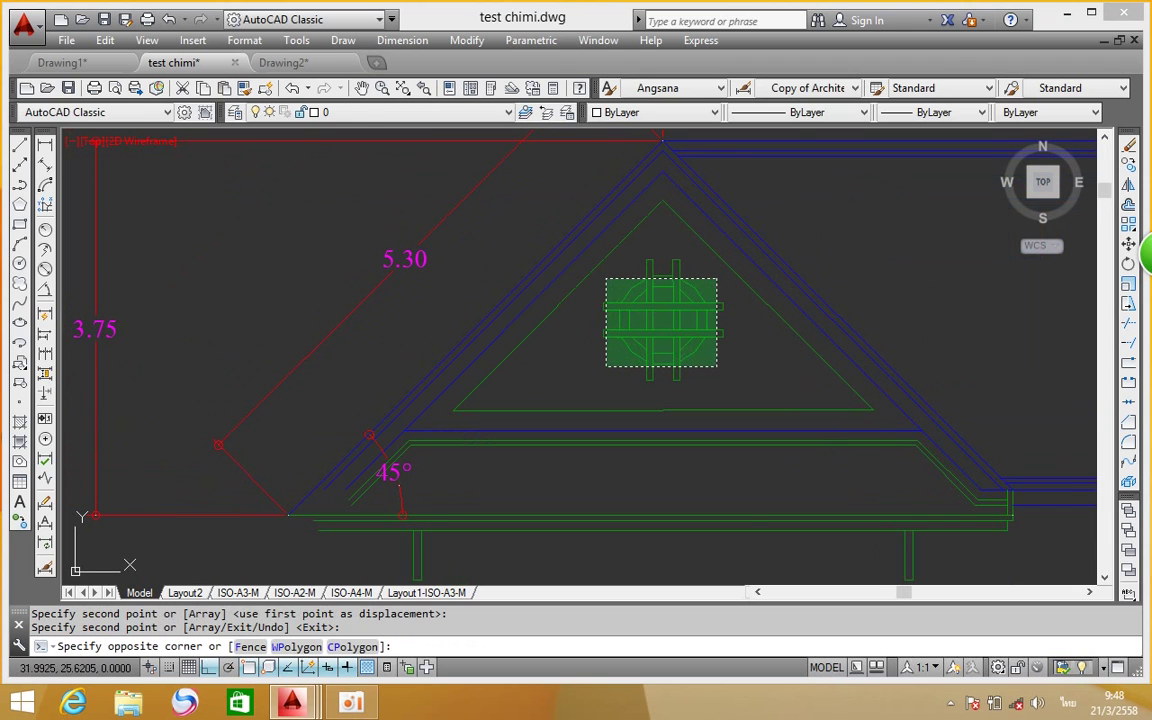
{"action": "left_click", "coordinate": [605, 367]}
{"action": "key", "text": "Delete"}
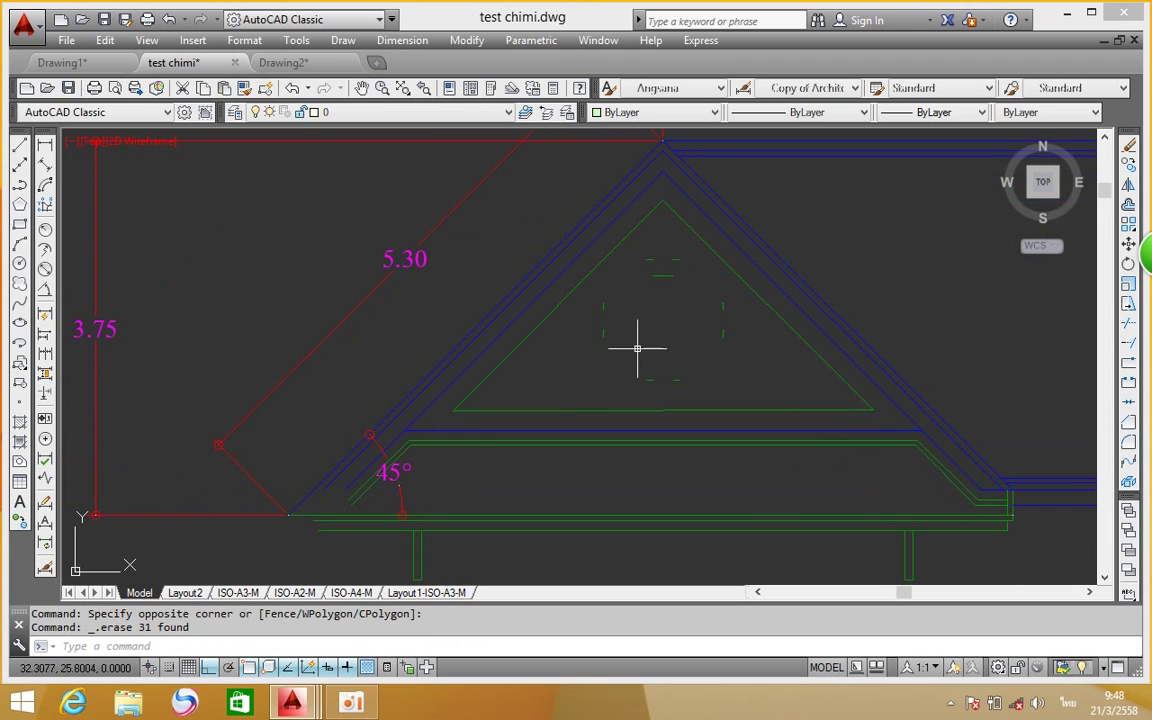
{"action": "middle_click_drag", "start_coordinate": [631, 286], "coordinate": [545, 249]}
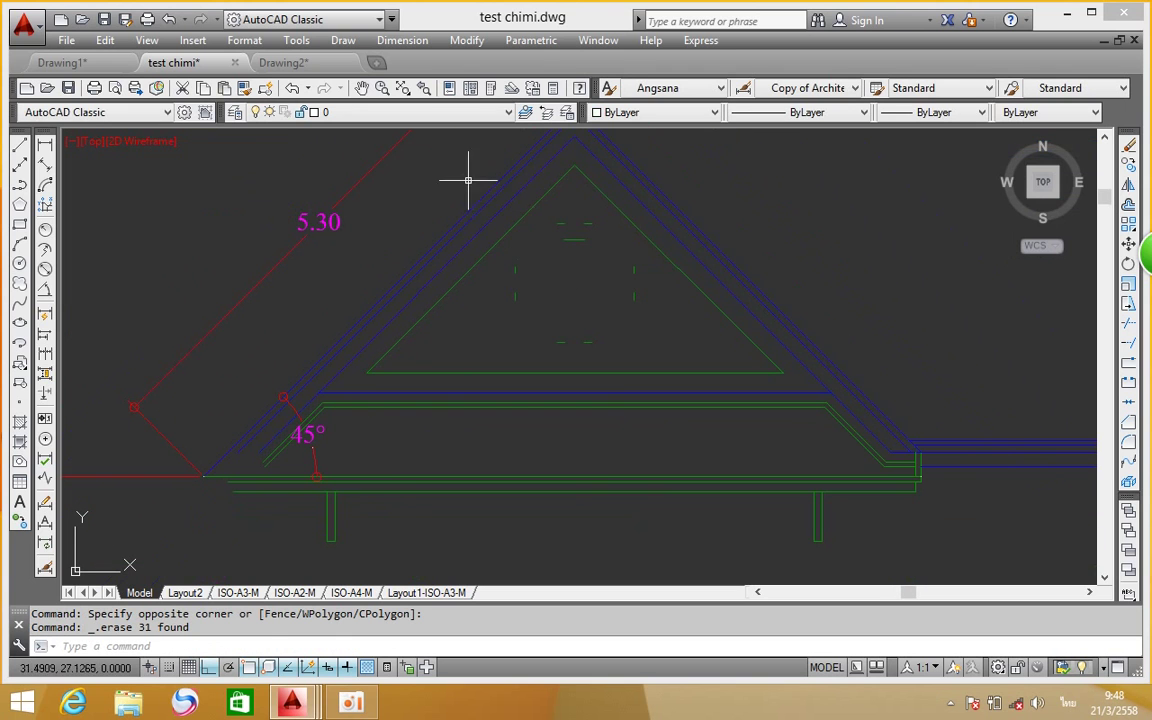
{"action": "left_click", "coordinate": [468, 175]}
{"action": "left_click", "coordinate": [686, 372]}
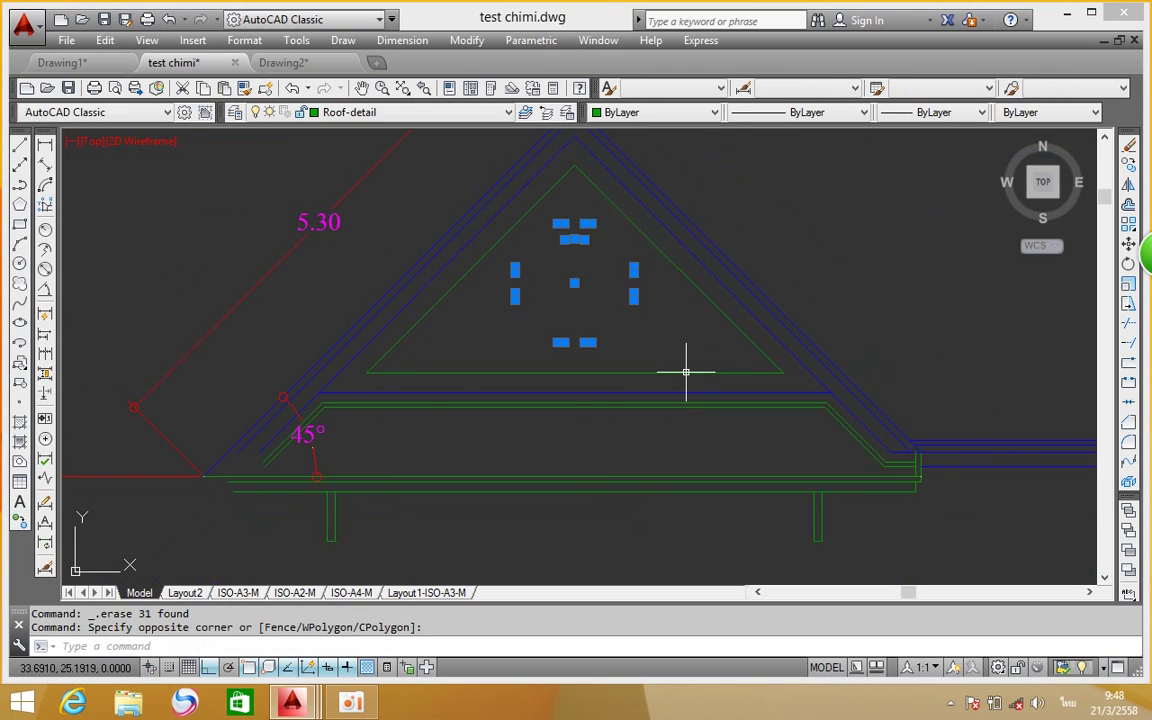
{"action": "key", "text": "Delete"}
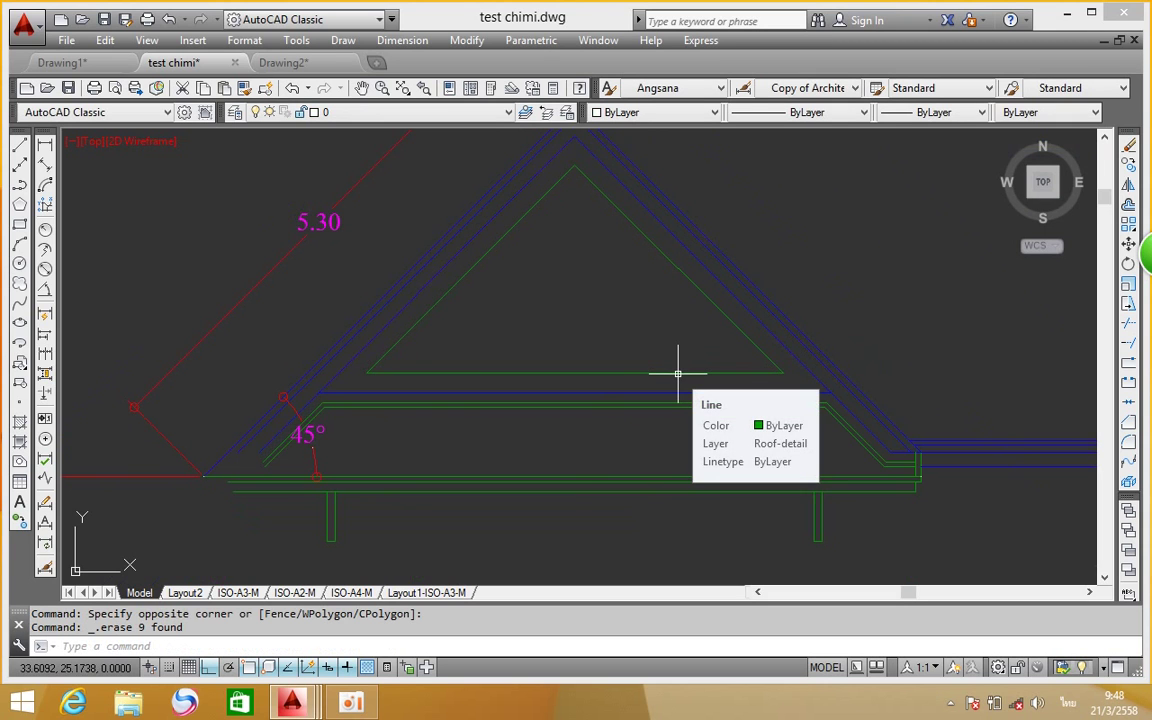
{"action": "scroll", "coordinate": [622, 291], "scroll_direction": "down", "scroll_amount": 3}
{"action": "scroll", "coordinate": [621, 291], "scroll_direction": "up", "scroll_amount": 1}
{"action": "scroll", "coordinate": [621, 291], "scroll_direction": "up", "scroll_amount": 1}
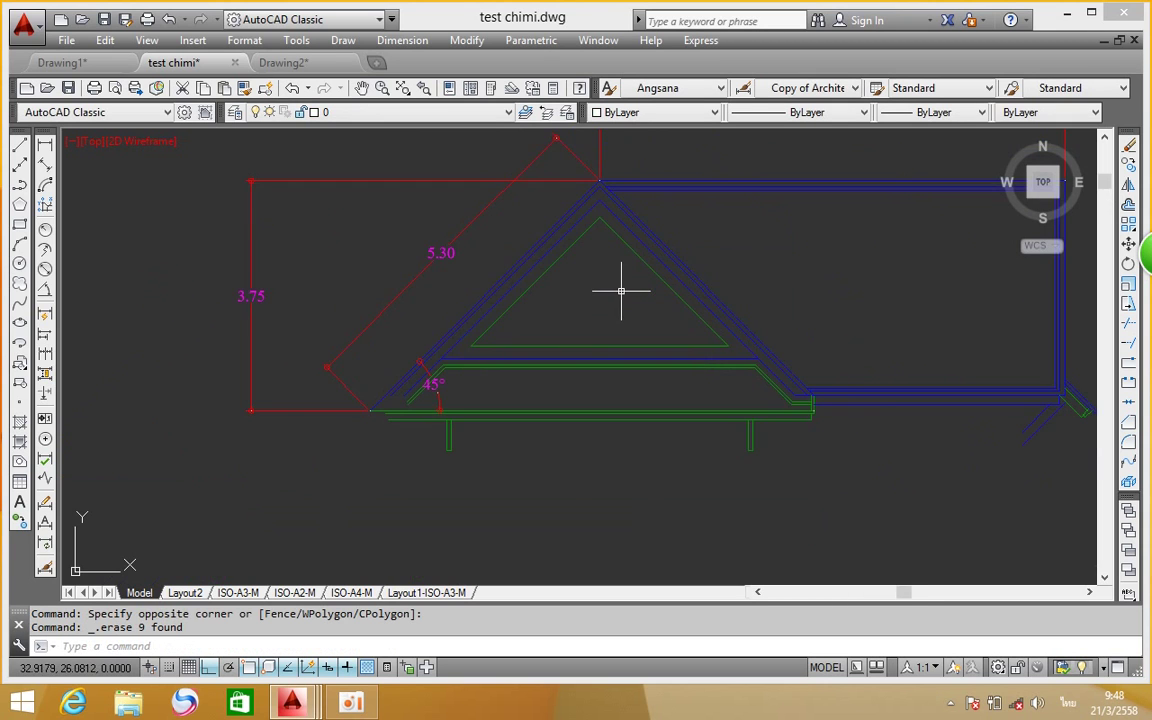
{"action": "scroll", "coordinate": [621, 291], "scroll_direction": "down", "scroll_amount": 3}
{"action": "scroll", "coordinate": [561, 316], "scroll_direction": "up", "scroll_amount": 3}
{"action": "middle_click_drag", "start_coordinate": [561, 316], "coordinate": [655, 314]}
{"action": "scroll", "coordinate": [690, 312], "scroll_direction": "down", "scroll_amount": 2}
{"action": "scroll", "coordinate": [697, 326], "scroll_direction": "up", "scroll_amount": 1}
{"action": "scroll", "coordinate": [681, 334], "scroll_direction": "up", "scroll_amount": 1}
{"action": "middle_click_drag", "start_coordinate": [647, 325], "coordinate": [634, 352]}
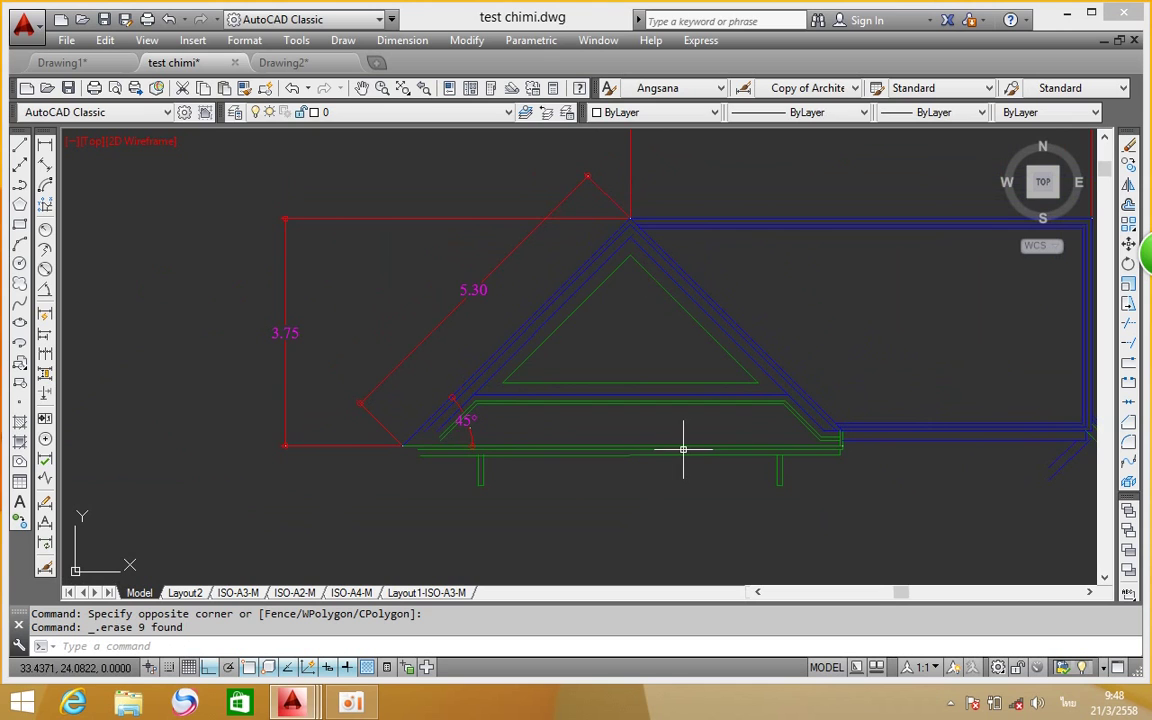
{"action": "scroll", "coordinate": [545, 399], "scroll_direction": "up", "scroll_amount": 2}
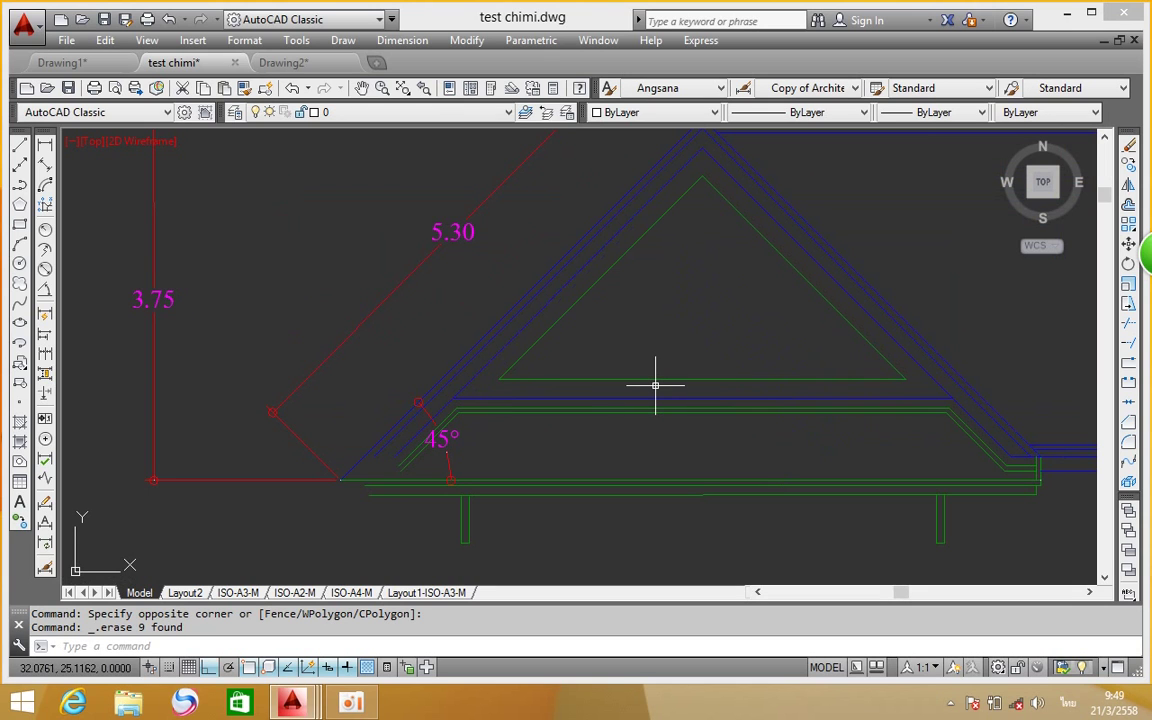
{"action": "mouse_move", "coordinate": [687, 324]}
{"action": "middle_mouse_down"}
{"action": "mouse_move", "coordinate": [714, 303]}
{"action": "mouse_move", "coordinate": [701, 336]}
{"action": "middle_mouse_up"}
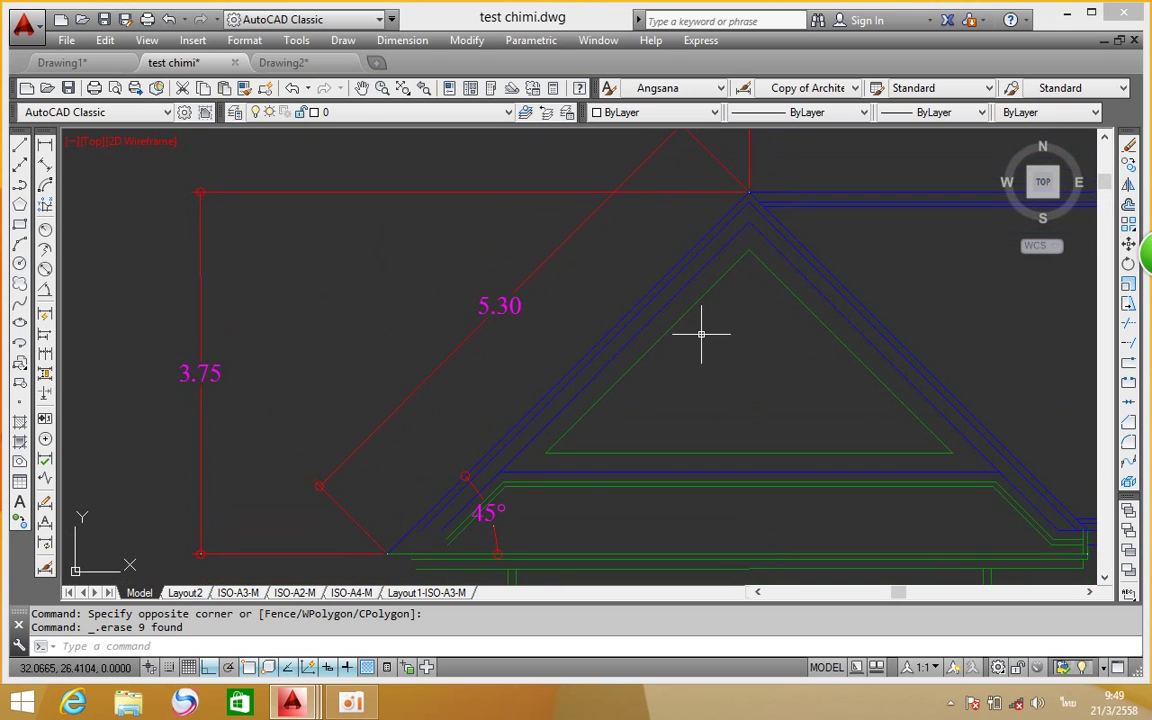
{"action": "mouse_move", "coordinate": [722, 337]}
{"action": "middle_mouse_down"}
{"action": "mouse_move", "coordinate": [704, 357]}
{"action": "mouse_move", "coordinate": [680, 339]}
{"action": "mouse_move", "coordinate": [654, 340]}
{"action": "middle_mouse_up"}
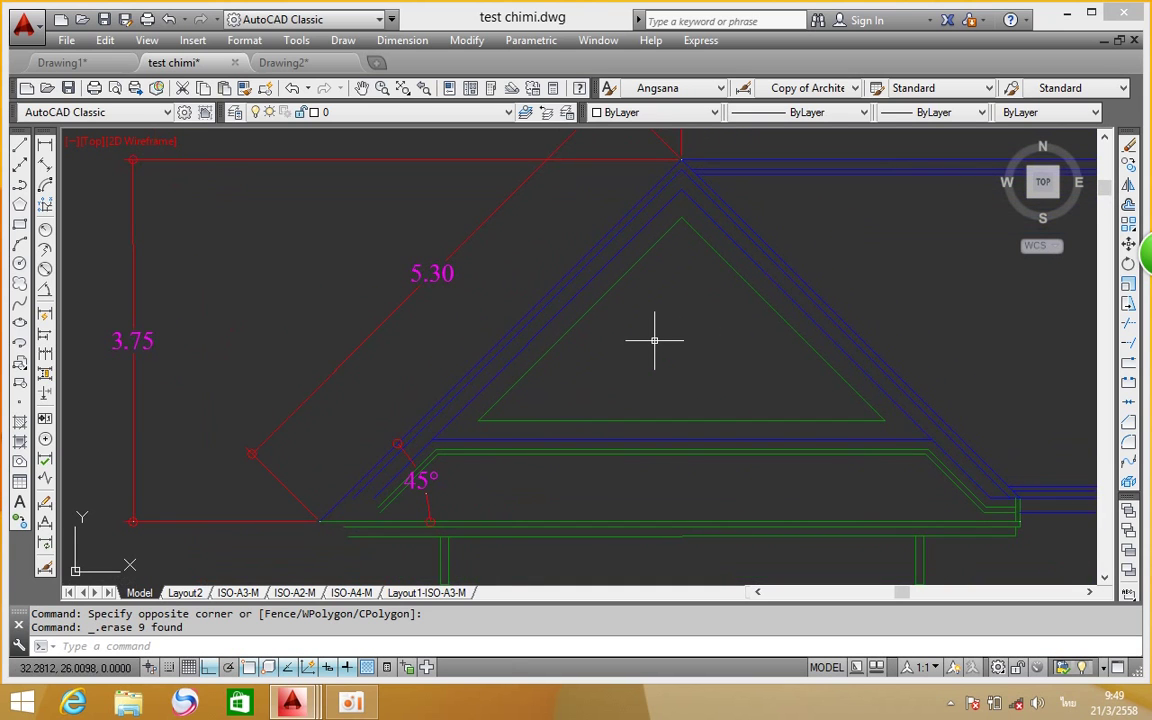
{"action": "middle_click_drag", "start_coordinate": [660, 338], "coordinate": [705, 410]}
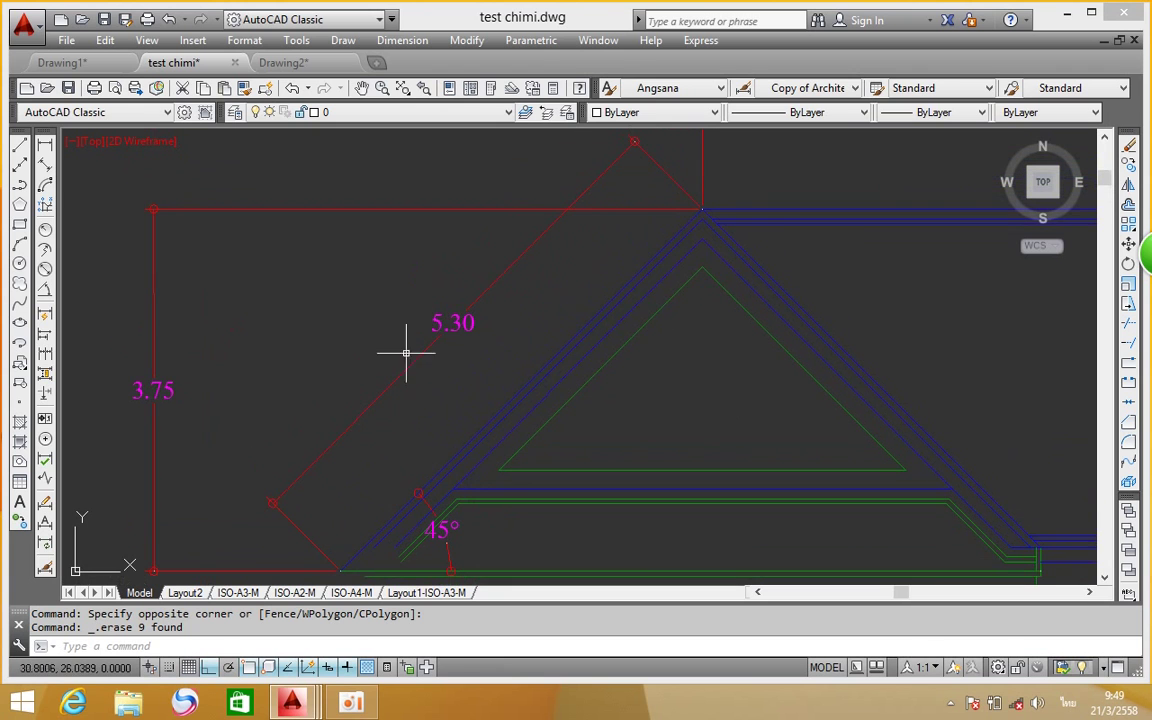
Add an aligned 3.66 dimension from the slope's lower corner to the ridge, above the 5.30
{"action": "left_click", "coordinate": [45, 166]}
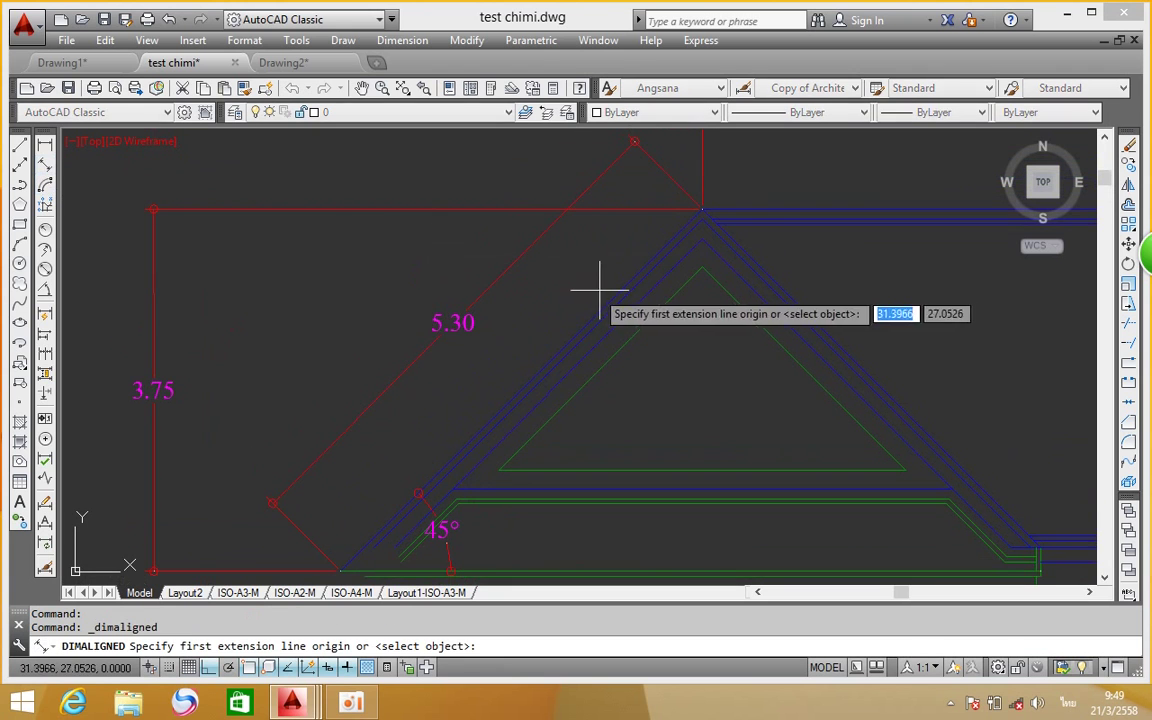
{"action": "left_click", "coordinate": [452, 490]}
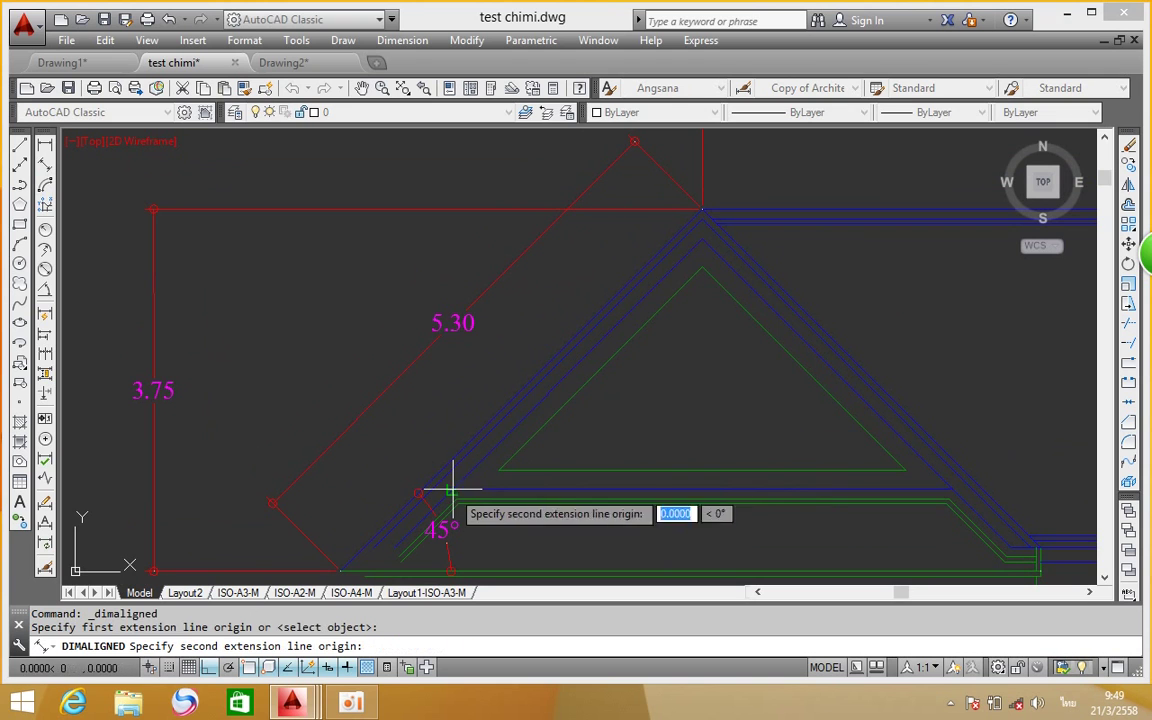
{"action": "left_click", "coordinate": [702, 238]}
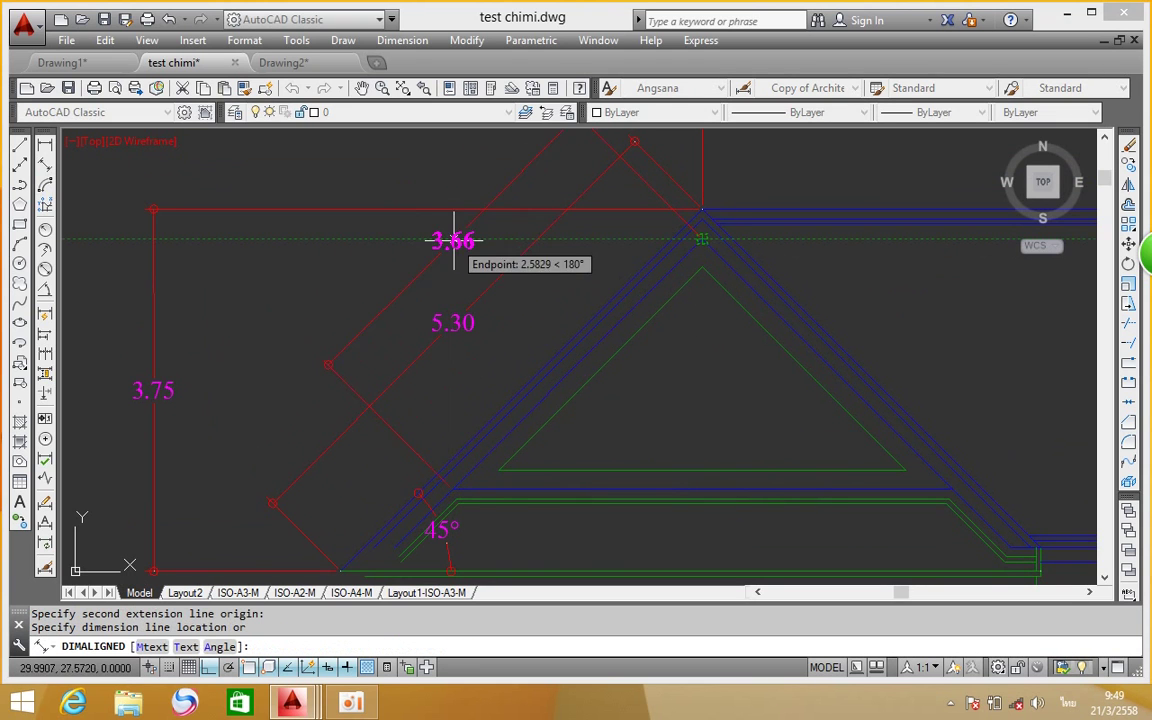
{"action": "left_click", "coordinate": [458, 244]}
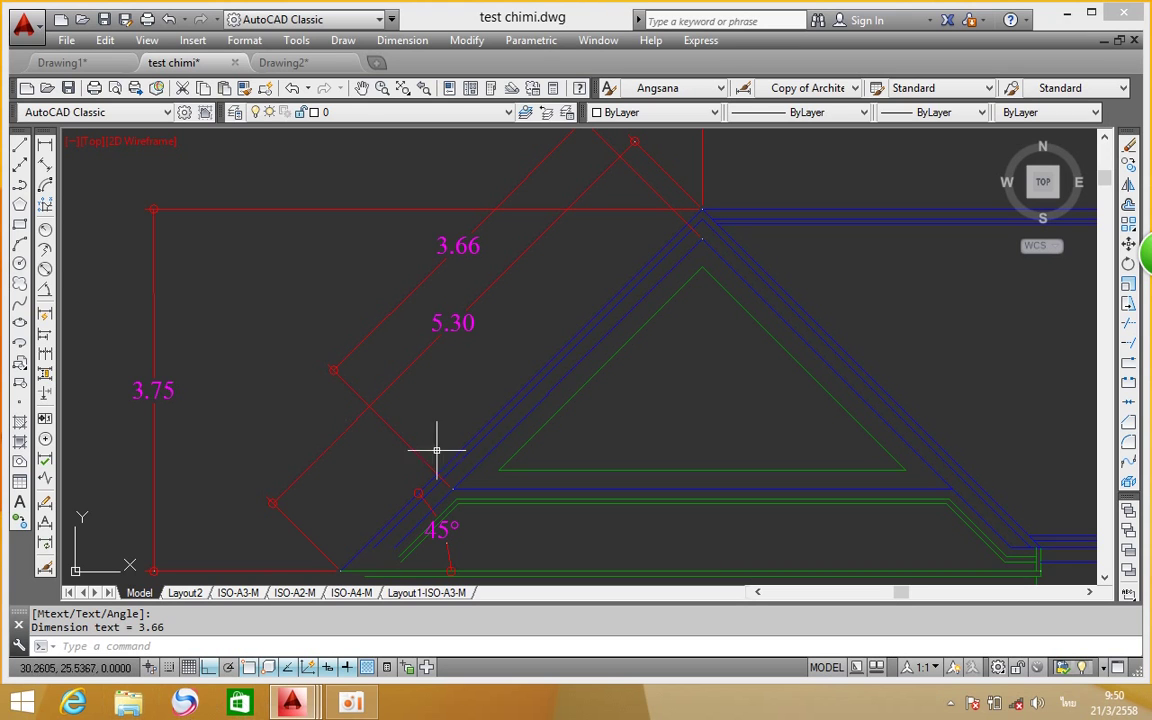
{"action": "middle_click_drag", "start_coordinate": [596, 372], "coordinate": [568, 342]}
Dimension the 45° angle between the sloped roof line and the horizontal blue base line
{"action": "scroll", "coordinate": [475, 452], "scroll_direction": "up", "scroll_amount": 2}
{"action": "scroll", "coordinate": [476, 452], "scroll_direction": "up", "scroll_amount": 2}
{"action": "scroll", "coordinate": [476, 452], "scroll_direction": "down", "scroll_amount": 2}
{"action": "scroll", "coordinate": [476, 452], "scroll_direction": "down", "scroll_amount": 3}
{"action": "scroll", "coordinate": [440, 420], "scroll_direction": "up", "scroll_amount": 4}
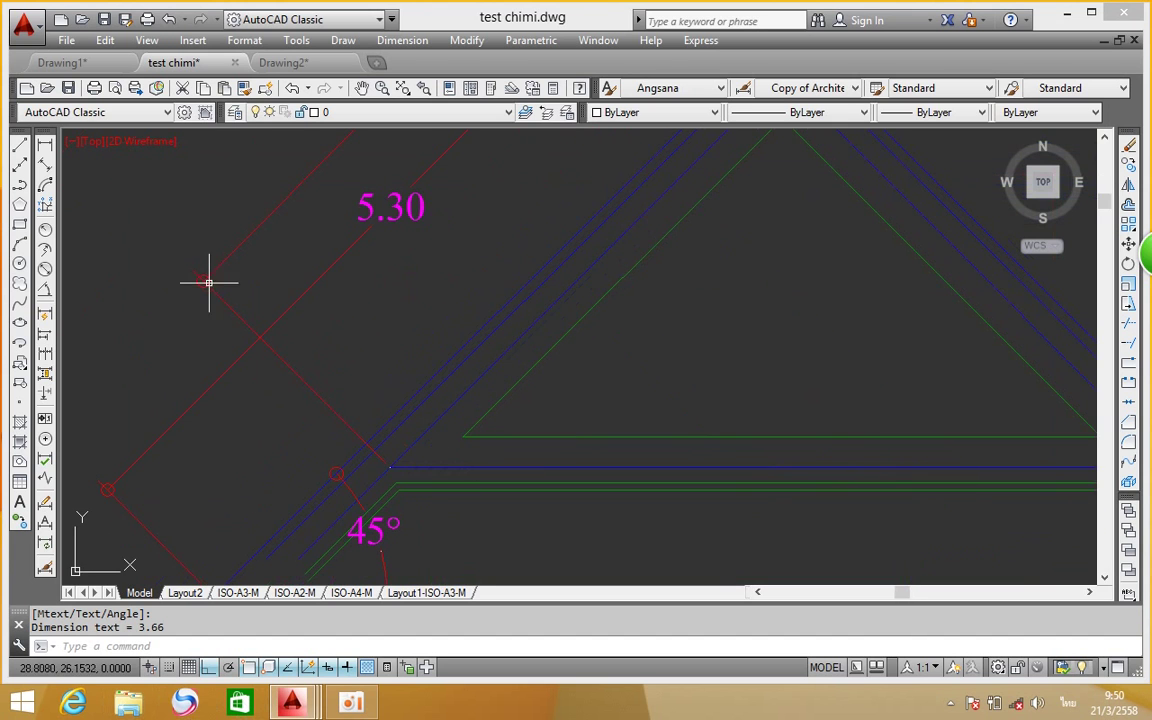
{"action": "scroll", "coordinate": [476, 419], "scroll_direction": "down", "scroll_amount": 2}
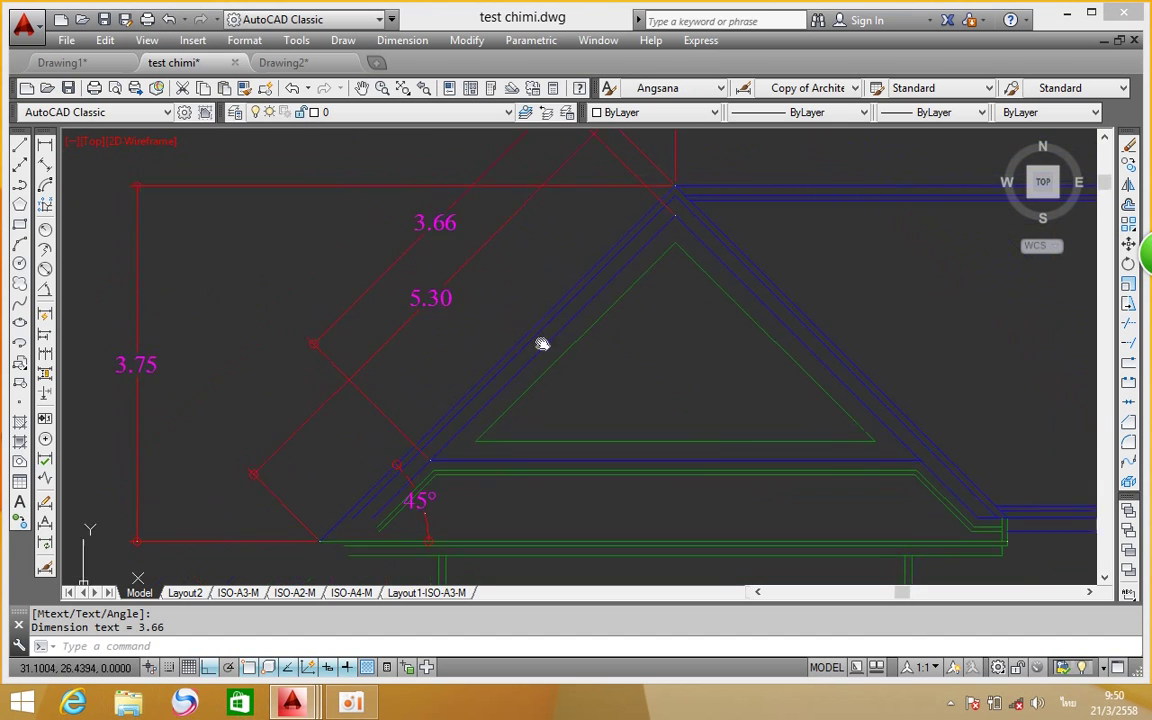
{"action": "scroll", "coordinate": [452, 513], "scroll_direction": "up", "scroll_amount": 3}
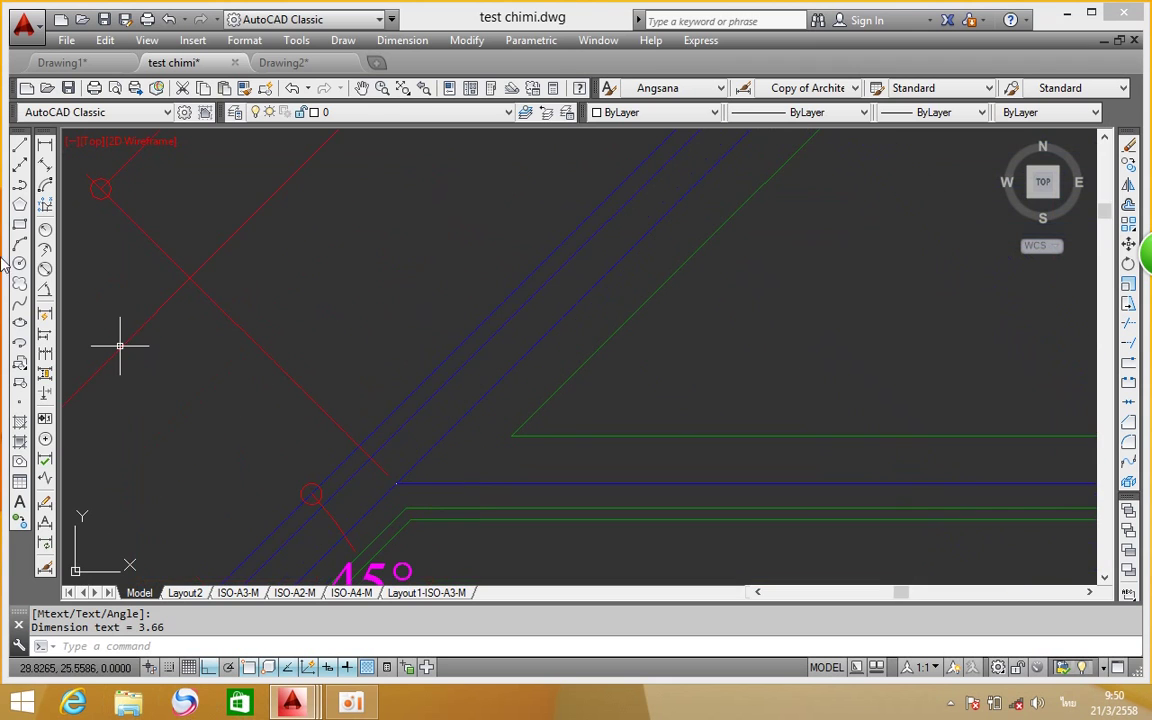
{"action": "left_click", "coordinate": [46, 290]}
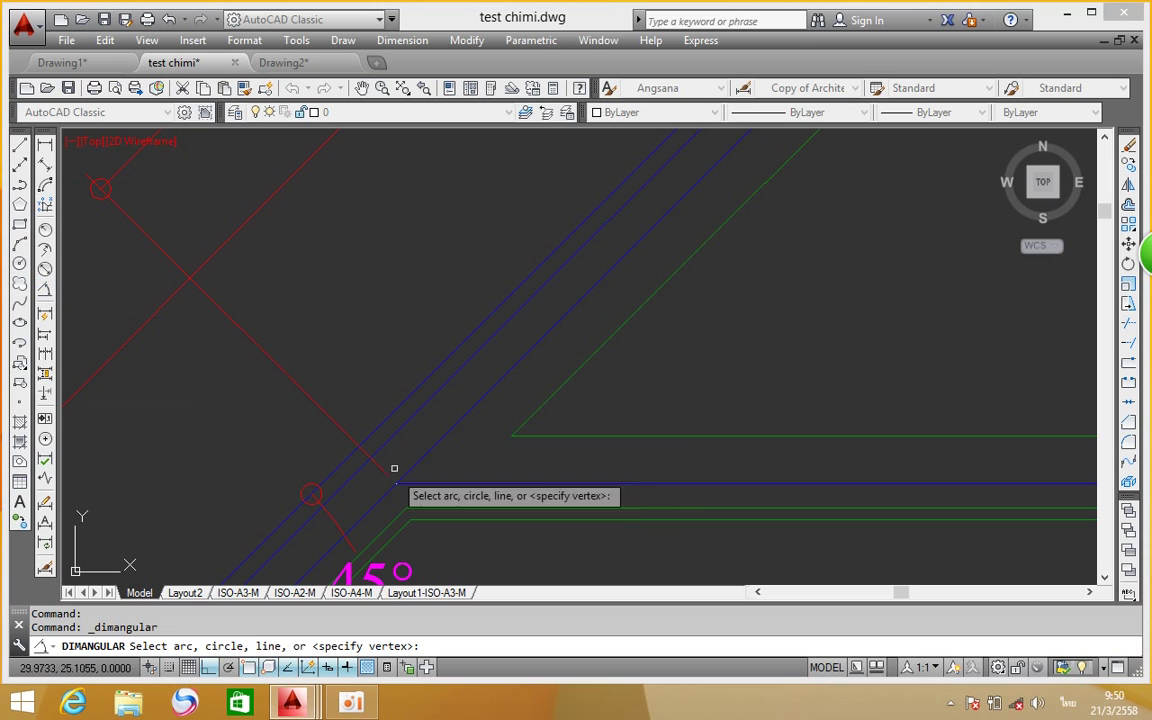
{"action": "left_click", "coordinate": [440, 433]}
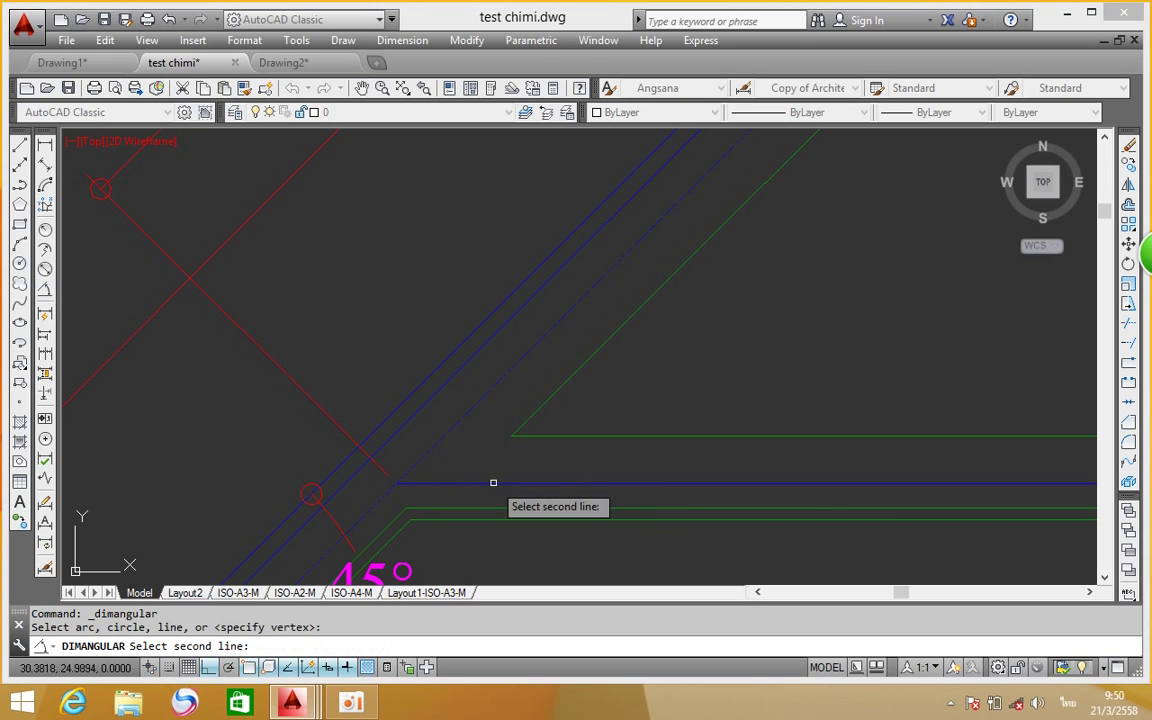
{"action": "left_click", "coordinate": [493, 484]}
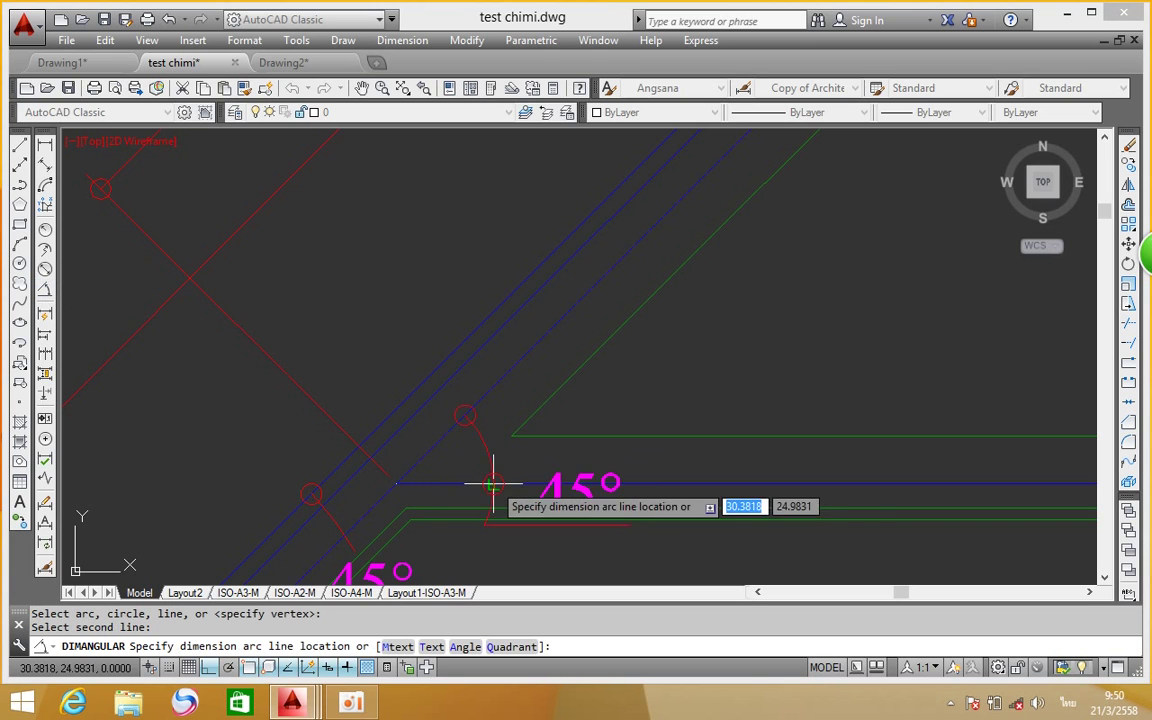
{"action": "left_click", "coordinate": [791, 375]}
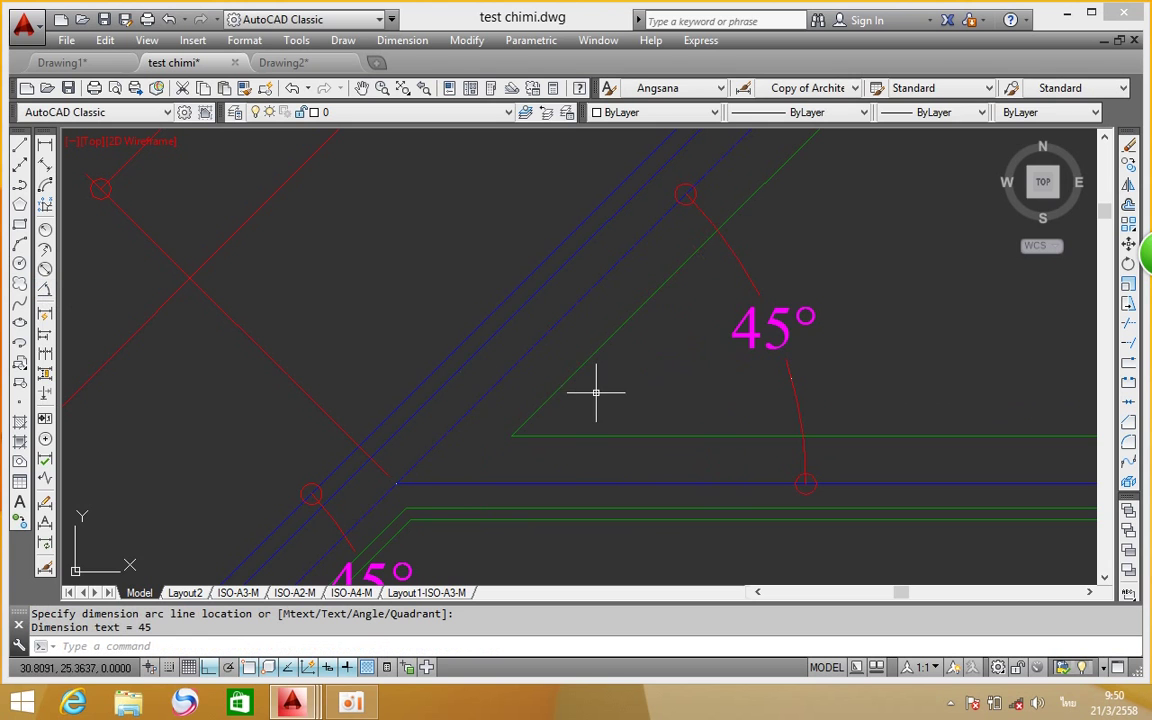
{"action": "scroll", "coordinate": [599, 360], "scroll_direction": "down", "scroll_amount": 5}
{"action": "scroll", "coordinate": [599, 360], "scroll_direction": "up", "scroll_amount": 1}
{"action": "scroll", "coordinate": [558, 386], "scroll_direction": "up", "scroll_amount": 3}
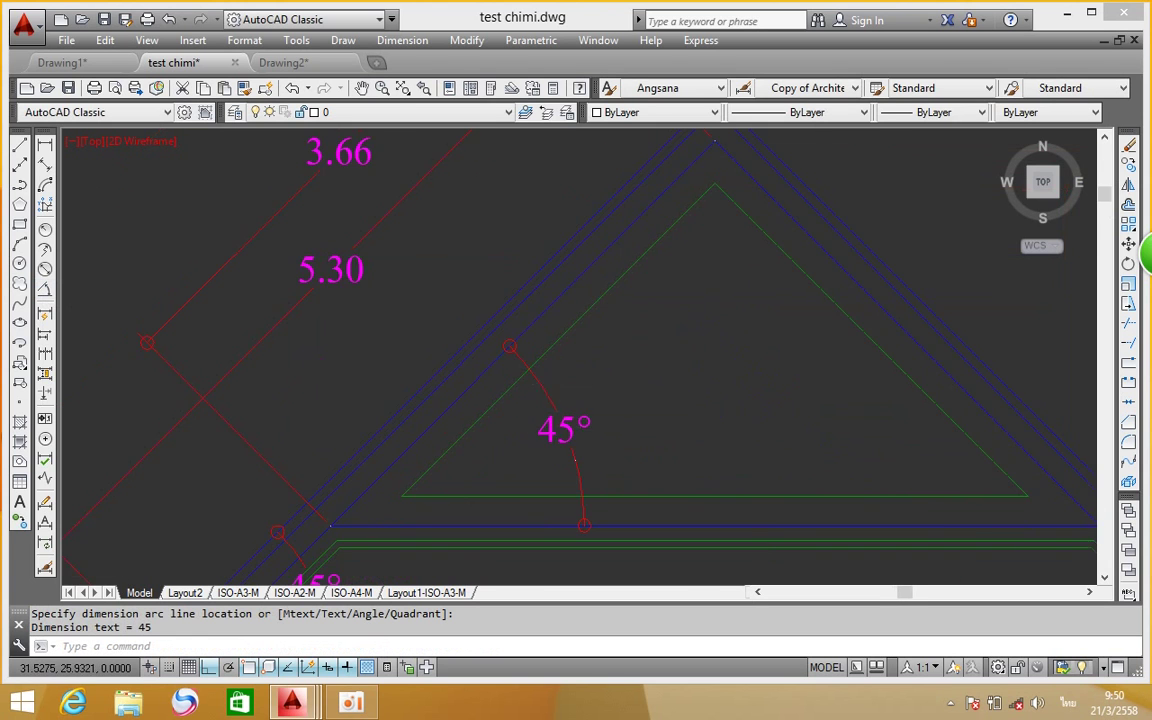
{"action": "scroll", "coordinate": [546, 345], "scroll_direction": "down", "scroll_amount": 1}
{"action": "left_click", "coordinate": [44, 145]}
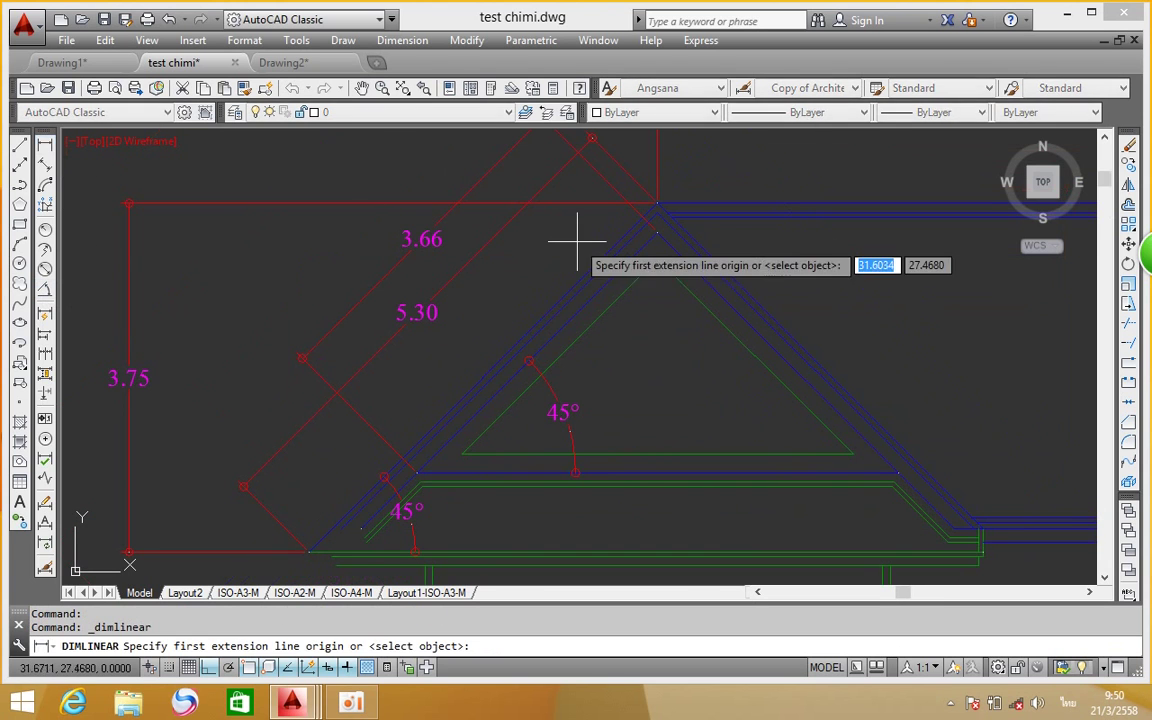
Cancel the linear dimension and add a 2.98 aligned dimension along the green triangle's left slope
{"action": "left_click", "coordinate": [658, 257]}
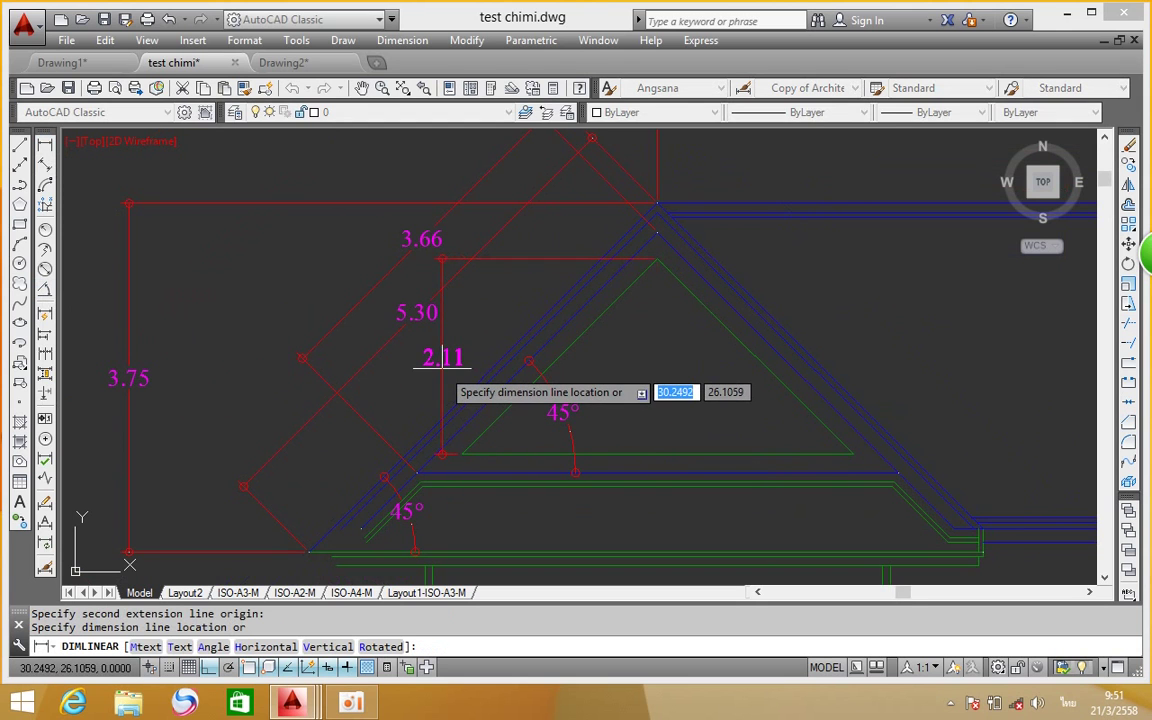
{"action": "key", "text": "Escape"}
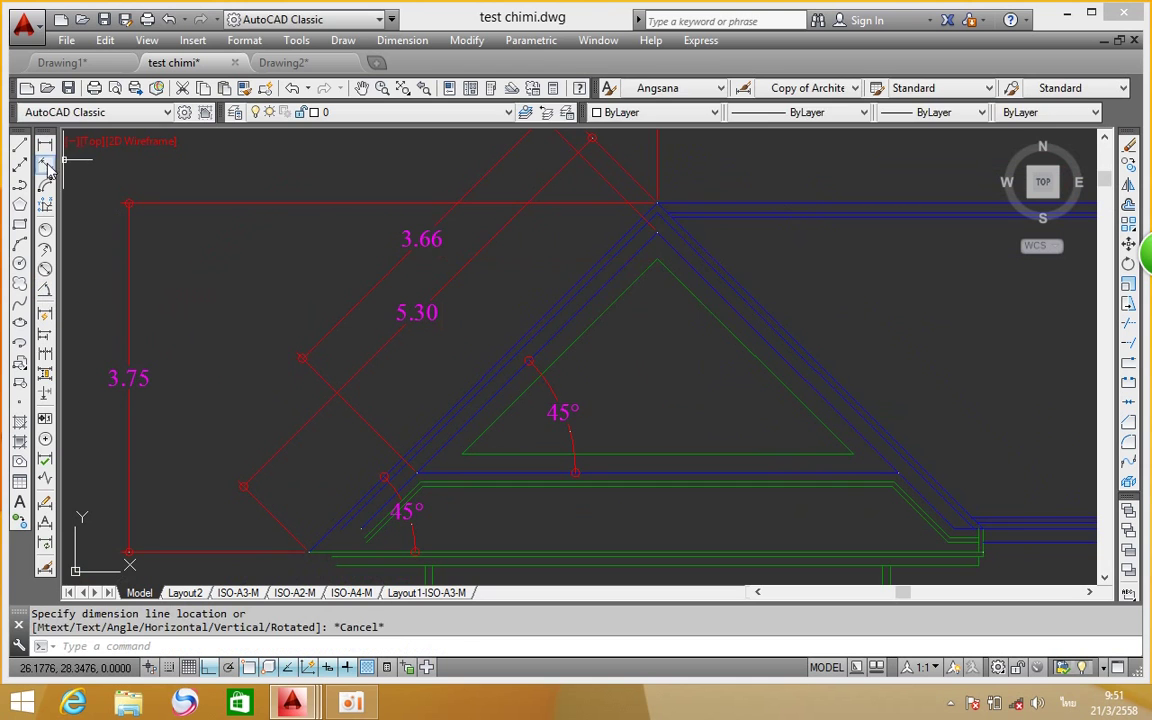
{"action": "left_click", "coordinate": [45, 162]}
{"action": "left_click", "coordinate": [658, 259]}
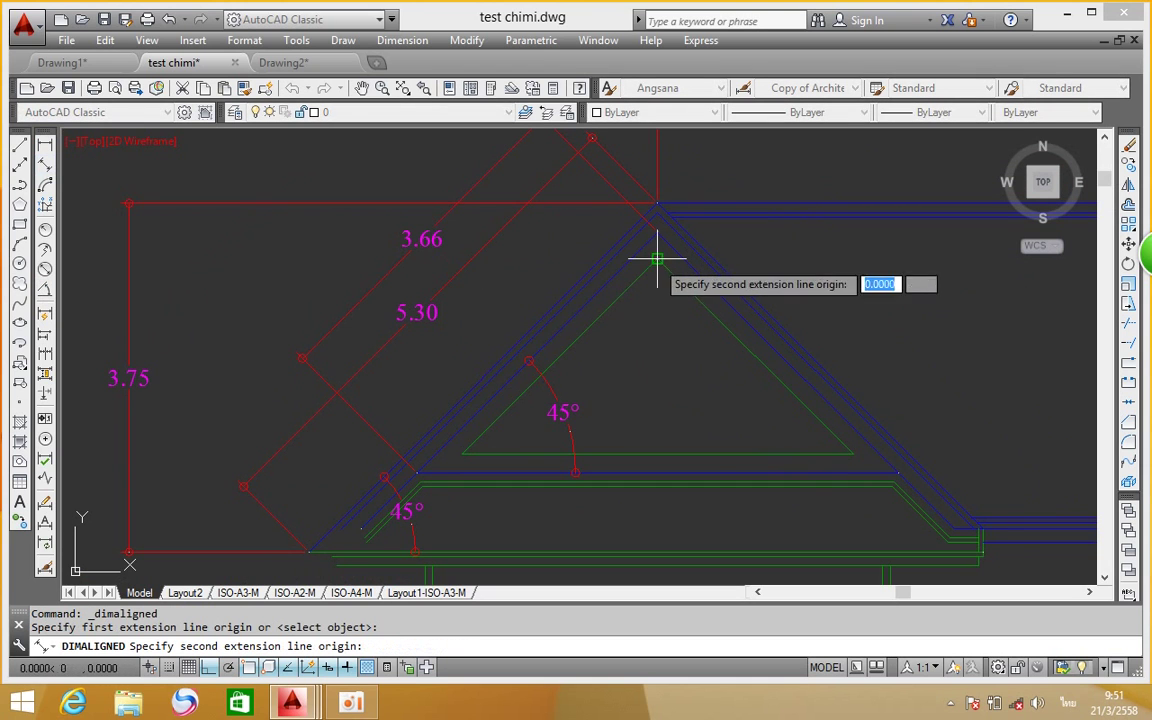
{"action": "left_click", "coordinate": [462, 456]}
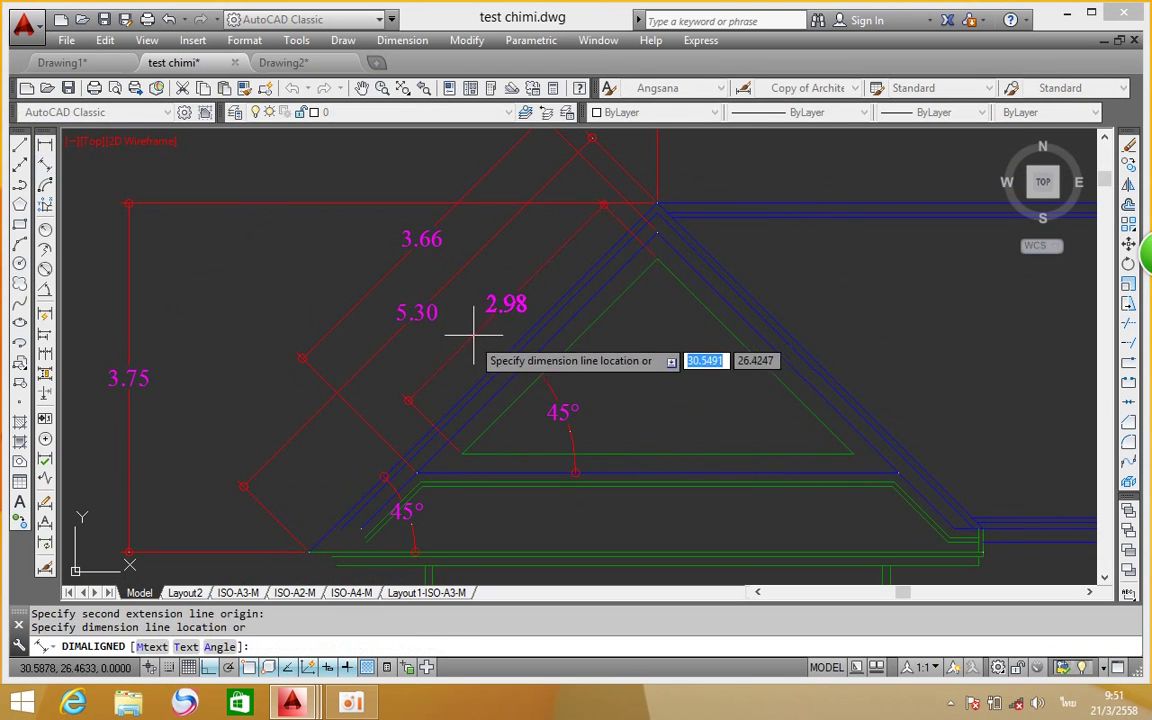
{"action": "left_click", "coordinate": [487, 305]}
{"action": "scroll", "coordinate": [558, 404], "scroll_direction": "up", "scroll_amount": 1}
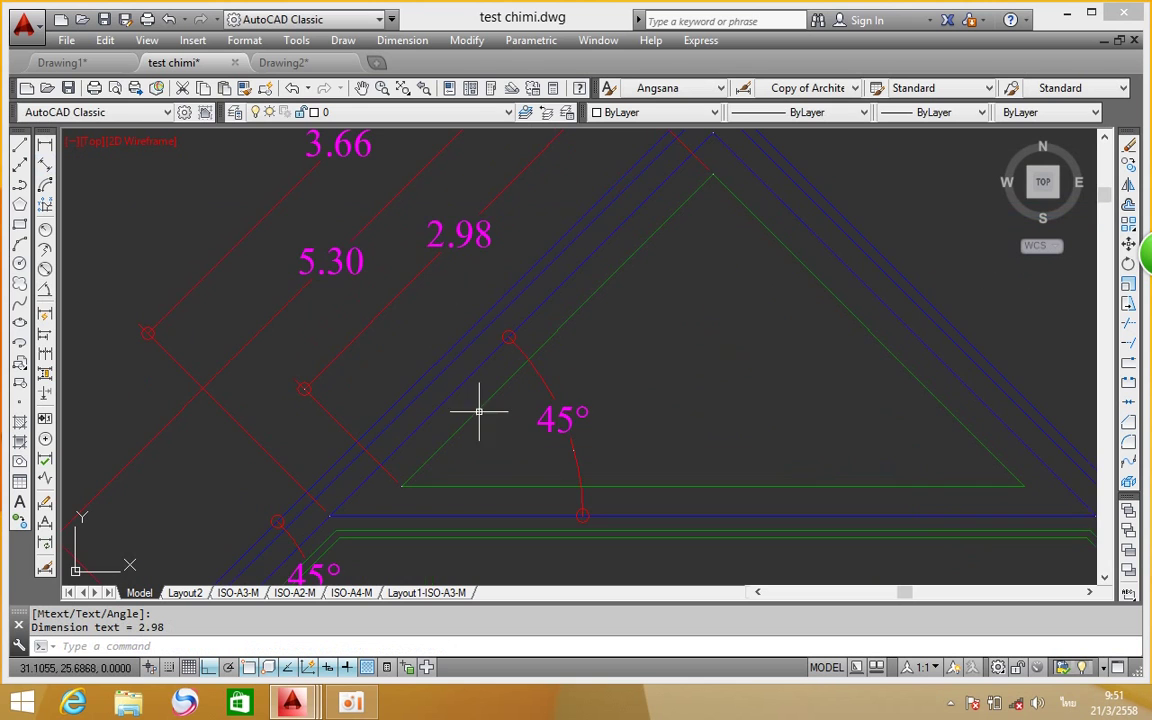
Mark the 45° angle between the green triangle's left slope and its base line
{"action": "left_click", "coordinate": [45, 289]}
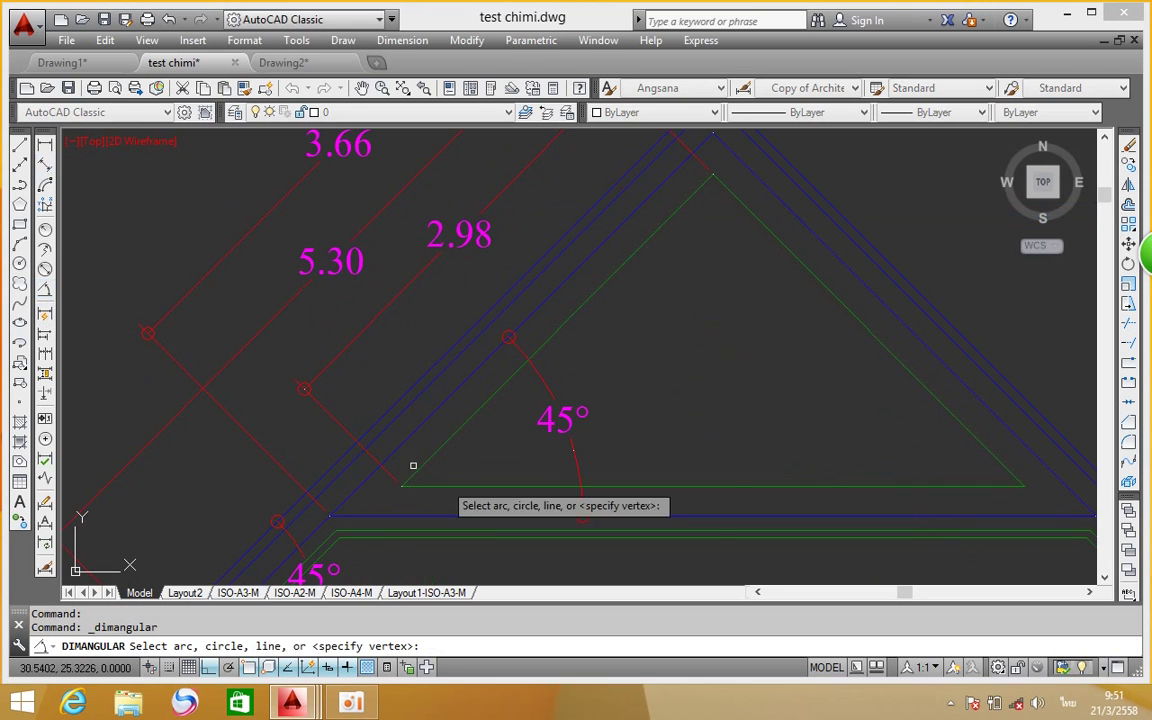
{"action": "left_click", "coordinate": [477, 411]}
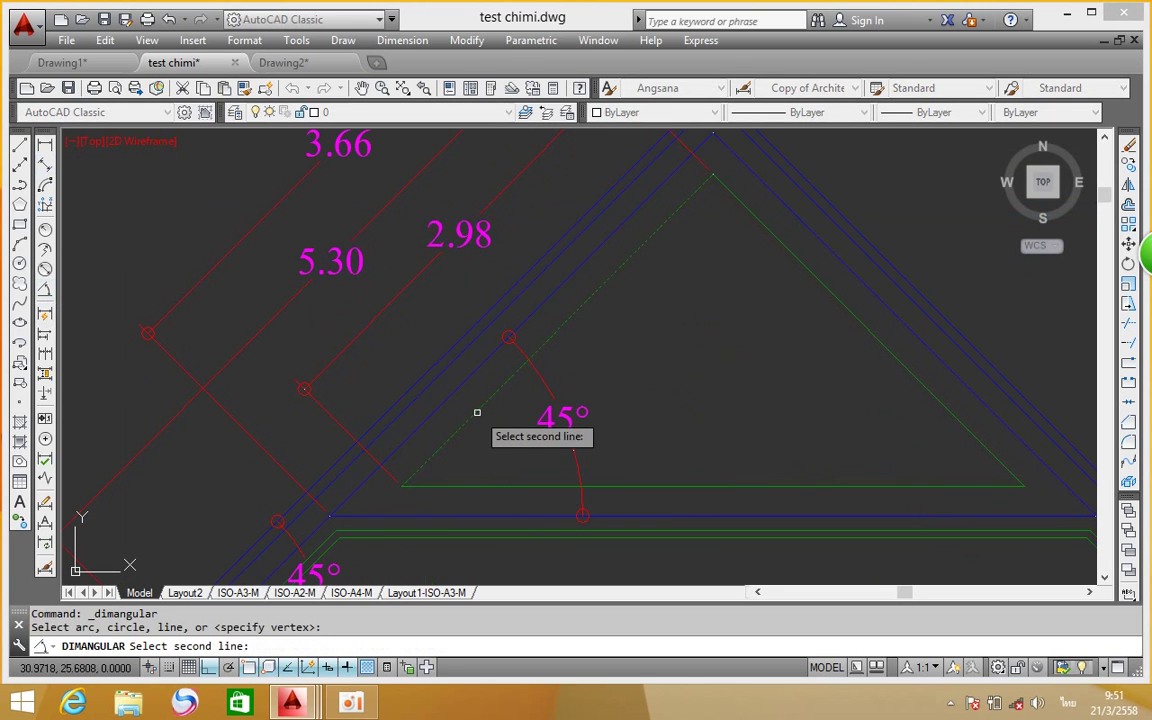
{"action": "left_click", "coordinate": [536, 487]}
{"action": "left_click", "coordinate": [712, 432]}
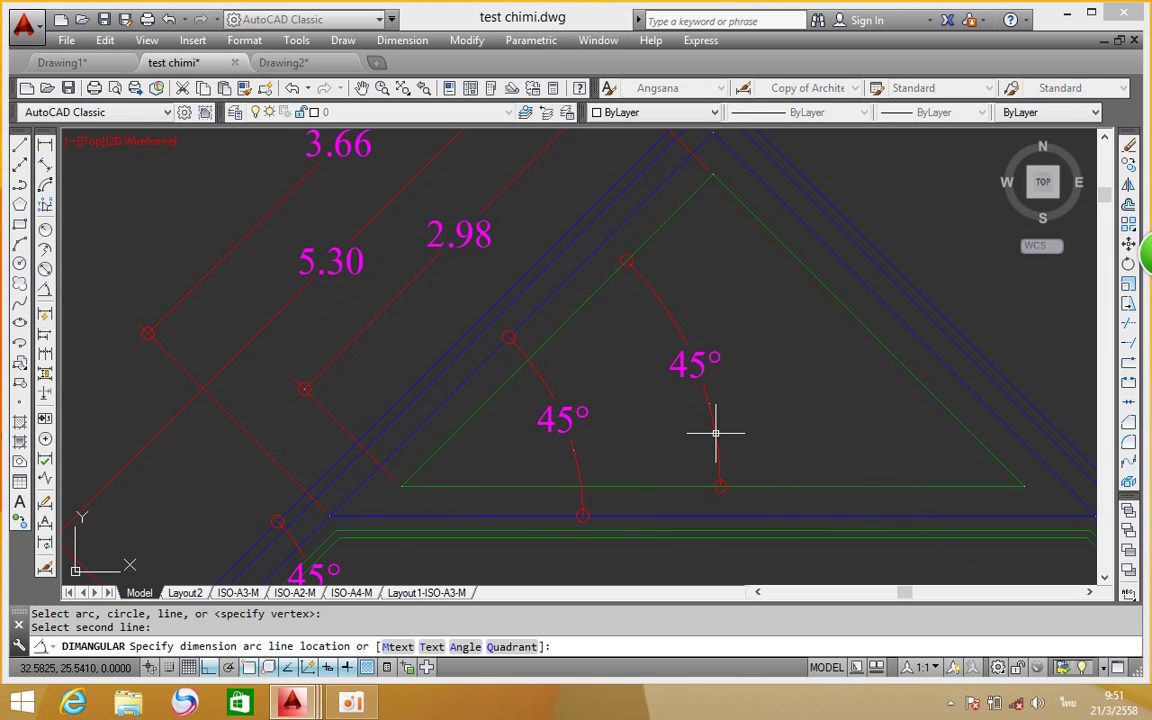
{"action": "scroll", "coordinate": [720, 430], "scroll_direction": "down", "scroll_amount": 2}
{"action": "scroll", "coordinate": [771, 399], "scroll_direction": "down", "scroll_amount": 4}
{"action": "scroll", "coordinate": [733, 391], "scroll_direction": "up", "scroll_amount": 4}
{"action": "scroll", "coordinate": [737, 390], "scroll_direction": "down", "scroll_amount": 2}
{"action": "scroll", "coordinate": [771, 411], "scroll_direction": "up", "scroll_amount": 2}
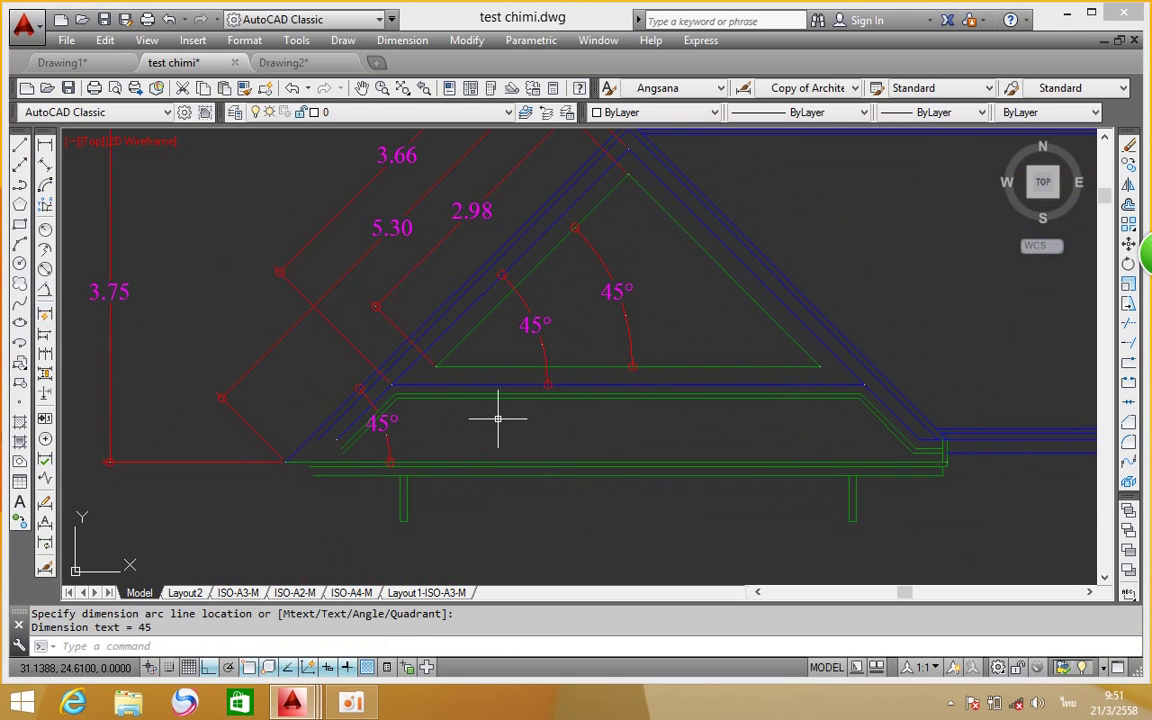
{"action": "scroll", "coordinate": [497, 418], "scroll_direction": "up", "scroll_amount": 2}
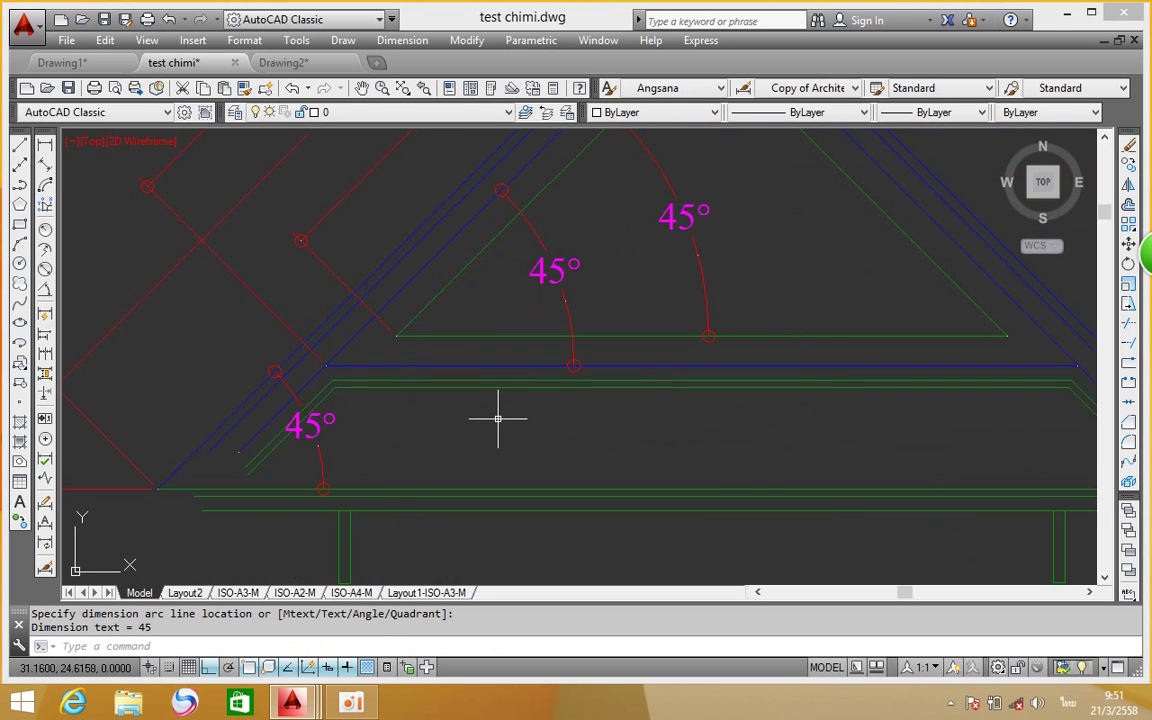
{"action": "scroll", "coordinate": [497, 418], "scroll_direction": "down", "scroll_amount": 2}
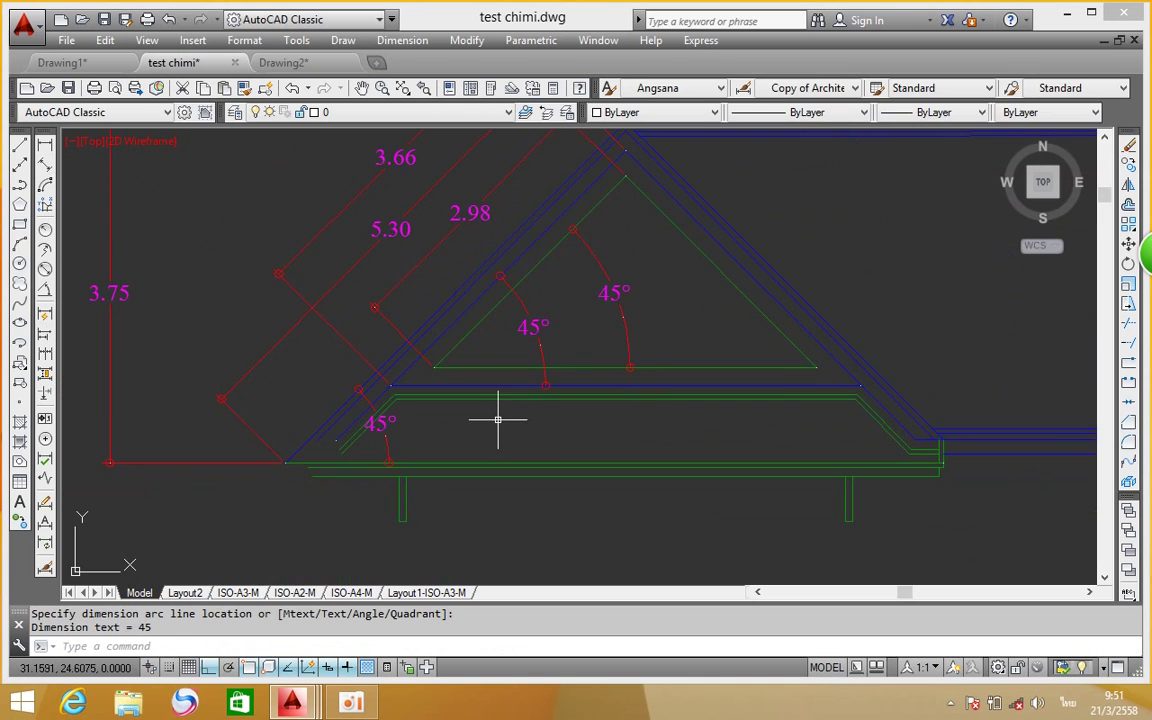
{"action": "mouse_move", "coordinate": [532, 437]}
{"action": "middle_mouse_down"}
{"action": "mouse_move", "coordinate": [783, 464]}
{"action": "mouse_move", "coordinate": [743, 474]}
{"action": "middle_mouse_up"}
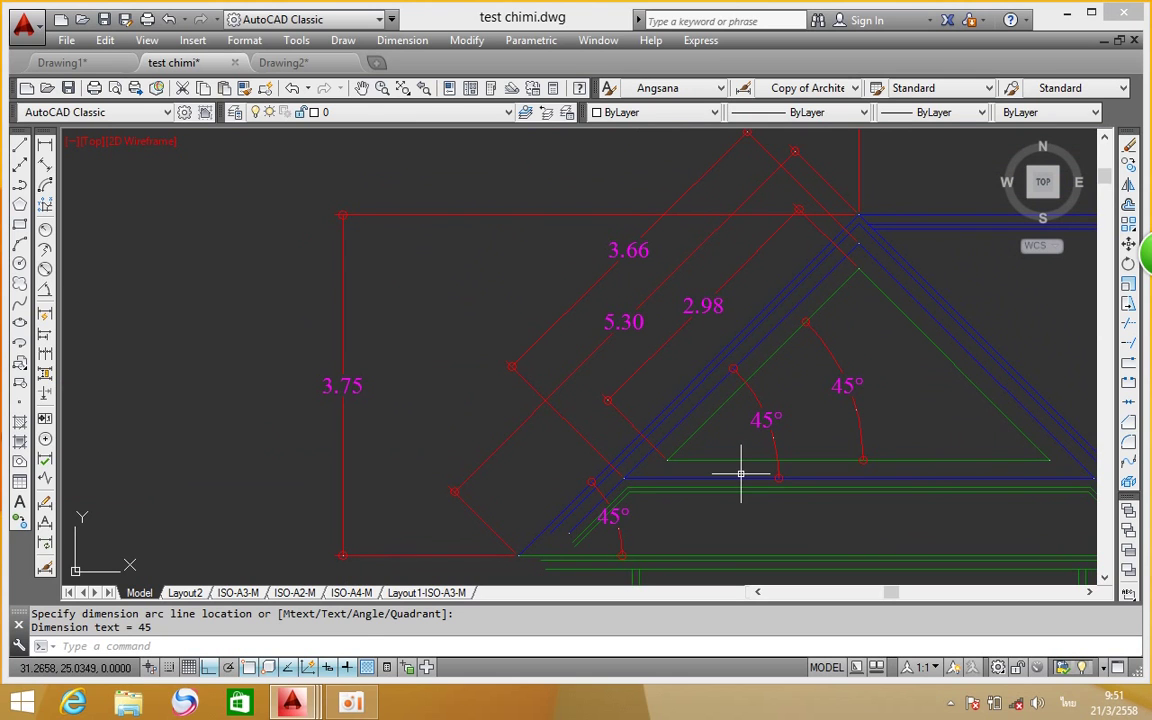
{"action": "scroll", "coordinate": [764, 463], "scroll_direction": "down", "scroll_amount": 4}
{"action": "scroll", "coordinate": [797, 437], "scroll_direction": "up", "scroll_amount": 4}
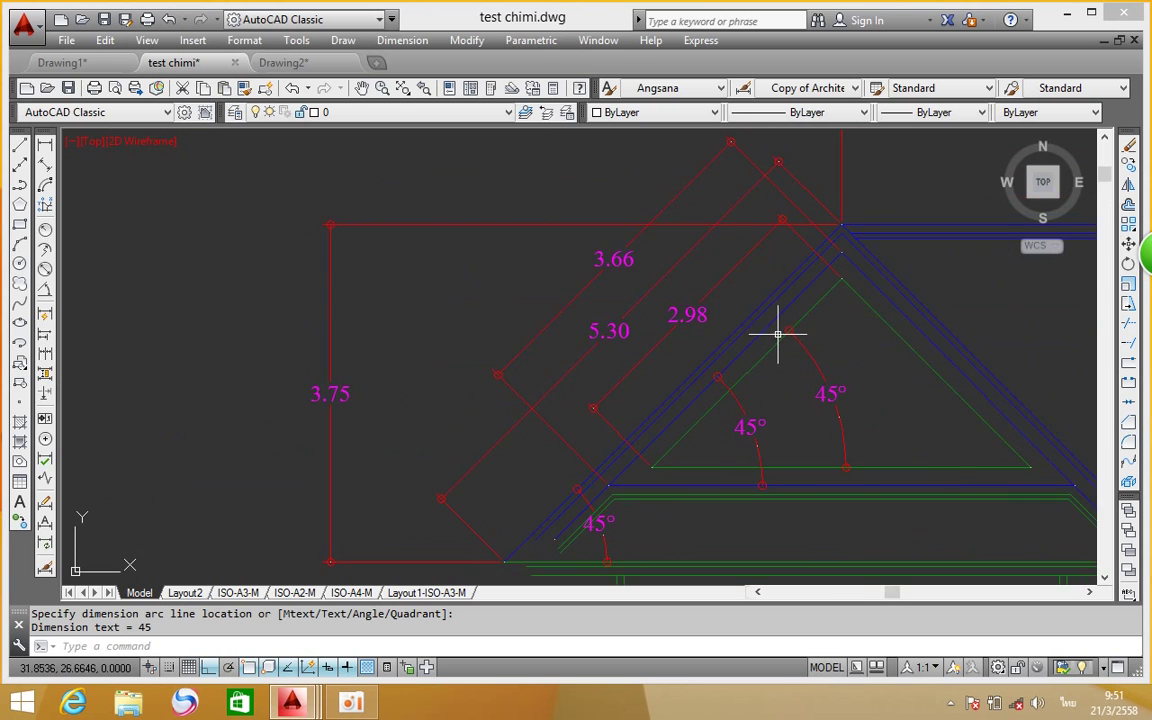
{"action": "scroll", "coordinate": [777, 333], "scroll_direction": "down", "scroll_amount": 2}
{"action": "mouse_move", "coordinate": [776, 330]}
{"action": "middle_mouse_down"}
{"action": "mouse_move", "coordinate": [661, 329]}
{"action": "mouse_move", "coordinate": [560, 300]}
{"action": "middle_mouse_up"}
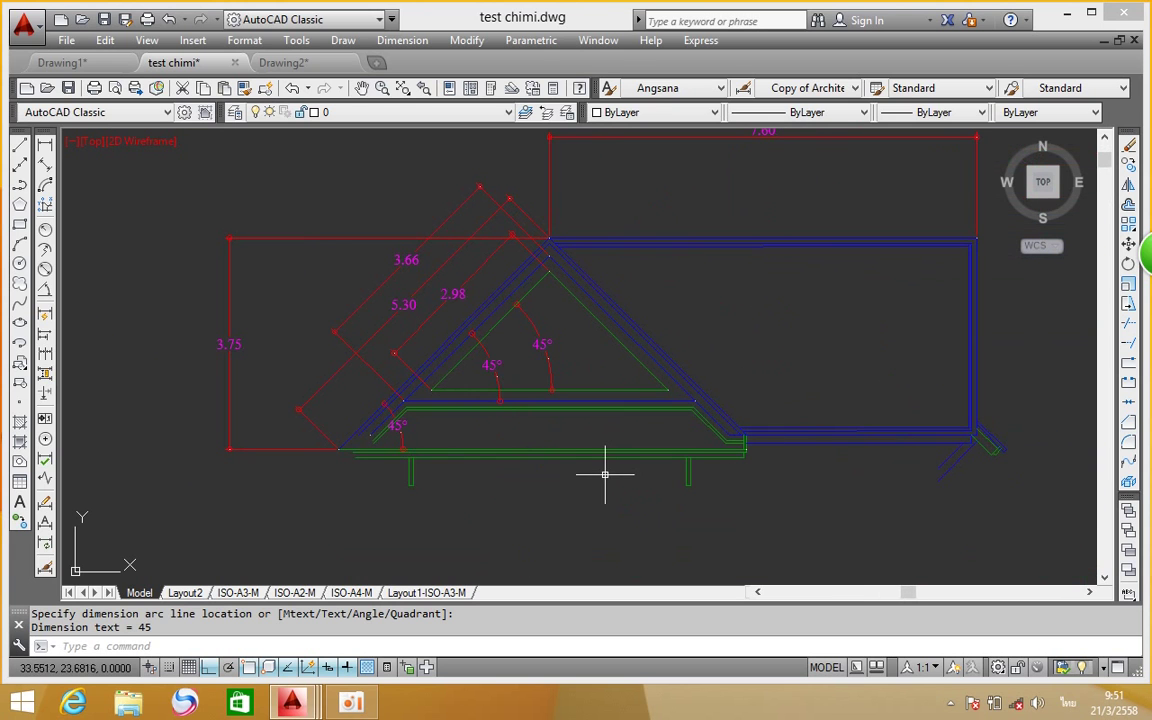
{"action": "scroll", "coordinate": [753, 437], "scroll_direction": "up", "scroll_amount": 2}
{"action": "scroll", "coordinate": [753, 437], "scroll_direction": "down", "scroll_amount": 2}
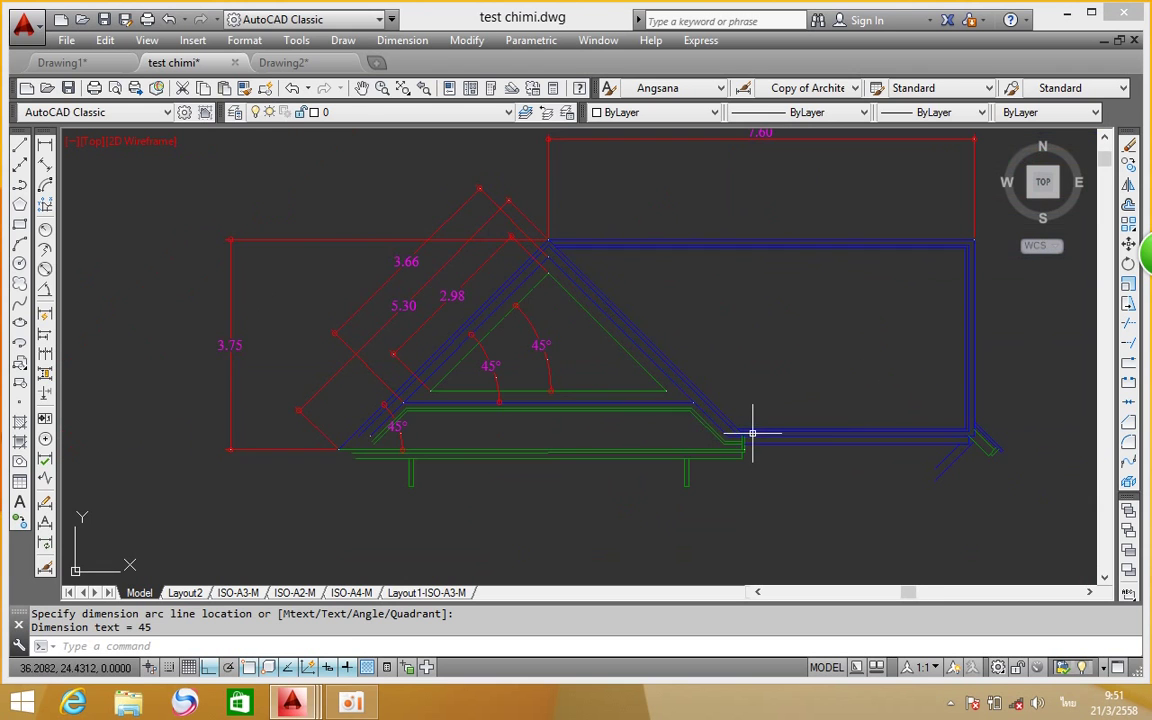
{"action": "scroll", "coordinate": [990, 432], "scroll_direction": "up", "scroll_amount": 2}
{"action": "middle_click_drag", "start_coordinate": [622, 404], "coordinate": [676, 463]}
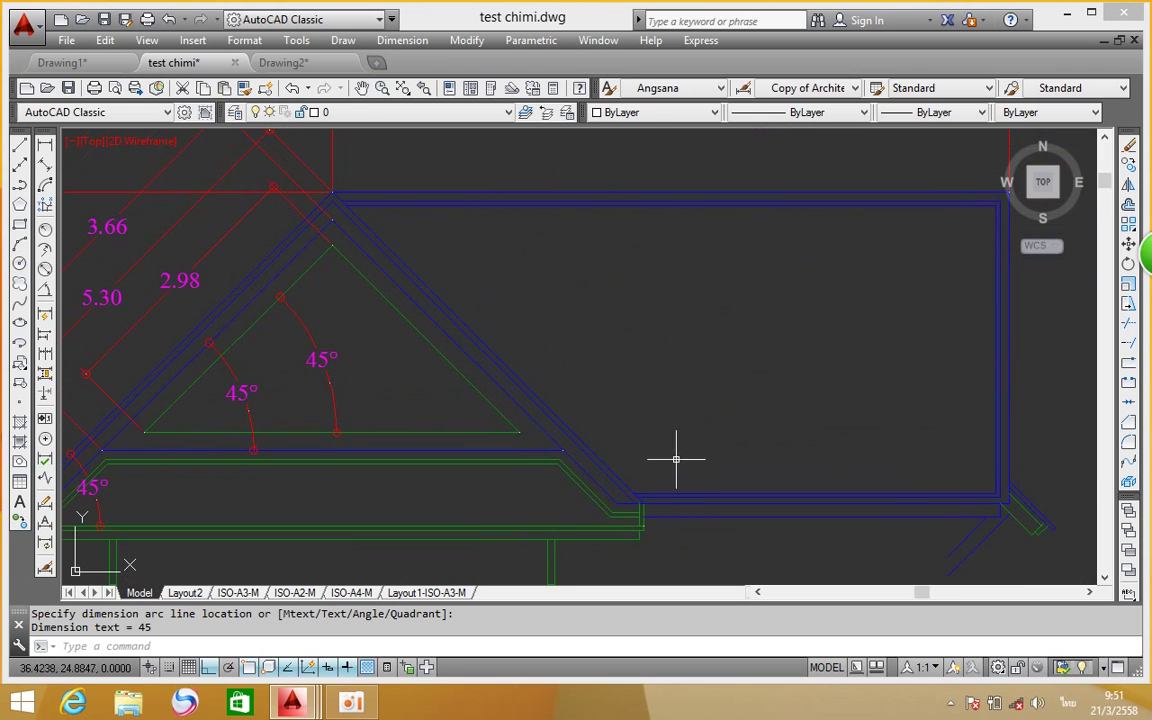
{"action": "scroll", "coordinate": [360, 270], "scroll_direction": "up", "scroll_amount": 2}
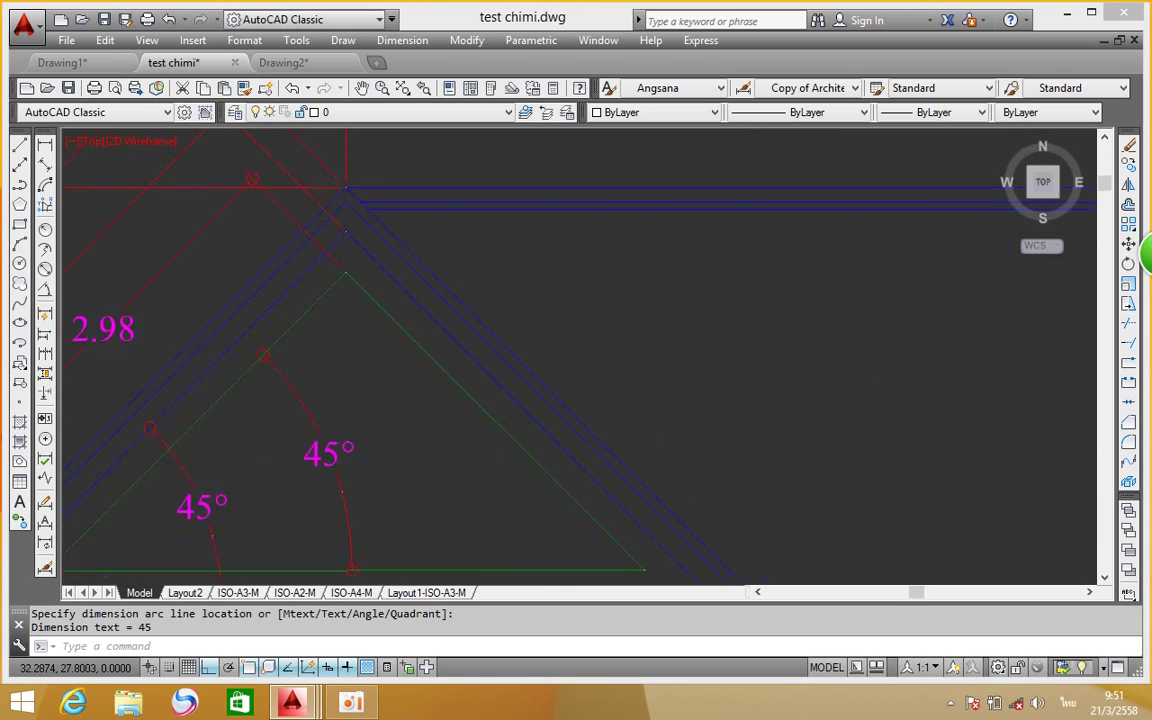
{"action": "scroll", "coordinate": [373, 218], "scroll_direction": "up", "scroll_amount": 2}
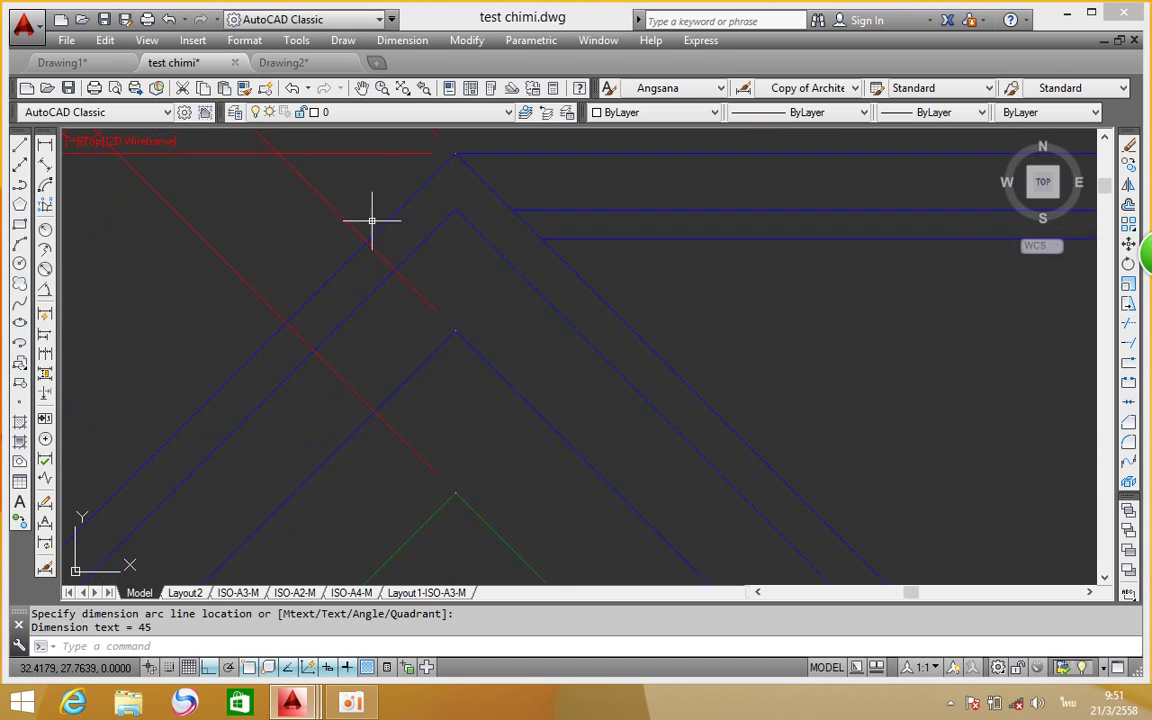
{"action": "left_click", "coordinate": [45, 144]}
{"action": "left_click", "coordinate": [390, 220]}
{"action": "left_click", "coordinate": [391, 275]}
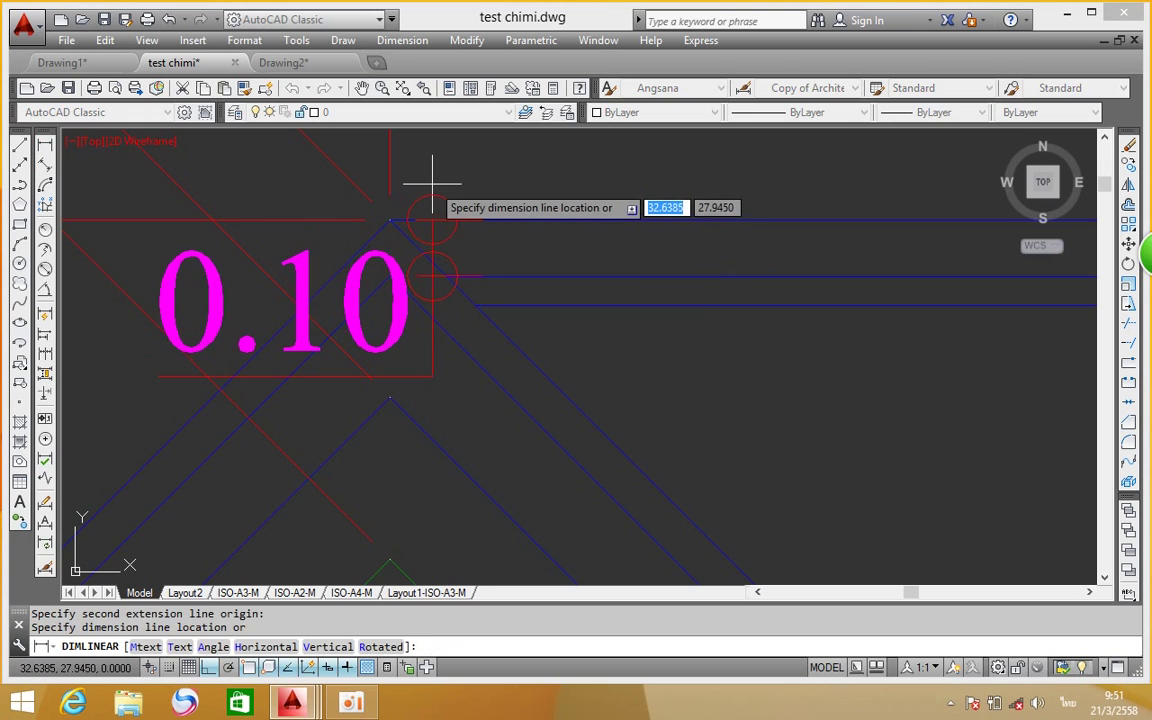
{"action": "key", "text": "Escape"}
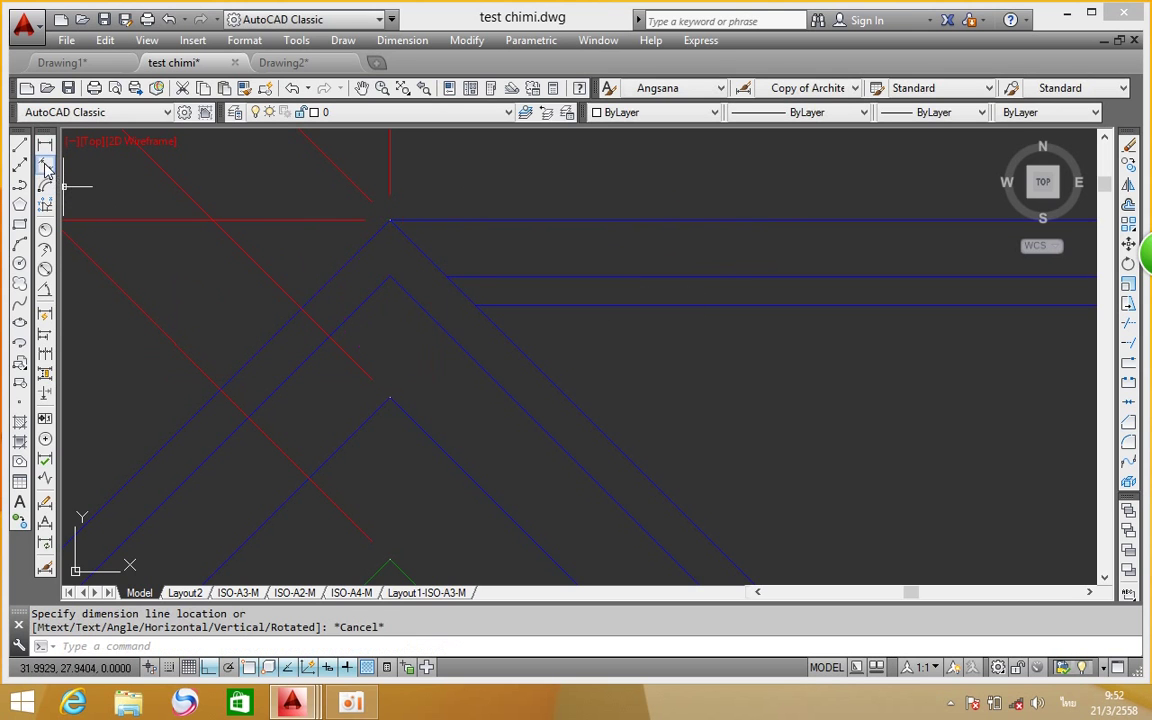
{"action": "left_click", "coordinate": [45, 164]}
{"action": "left_click", "coordinate": [390, 220]}
{"action": "left_click", "coordinate": [391, 275]}
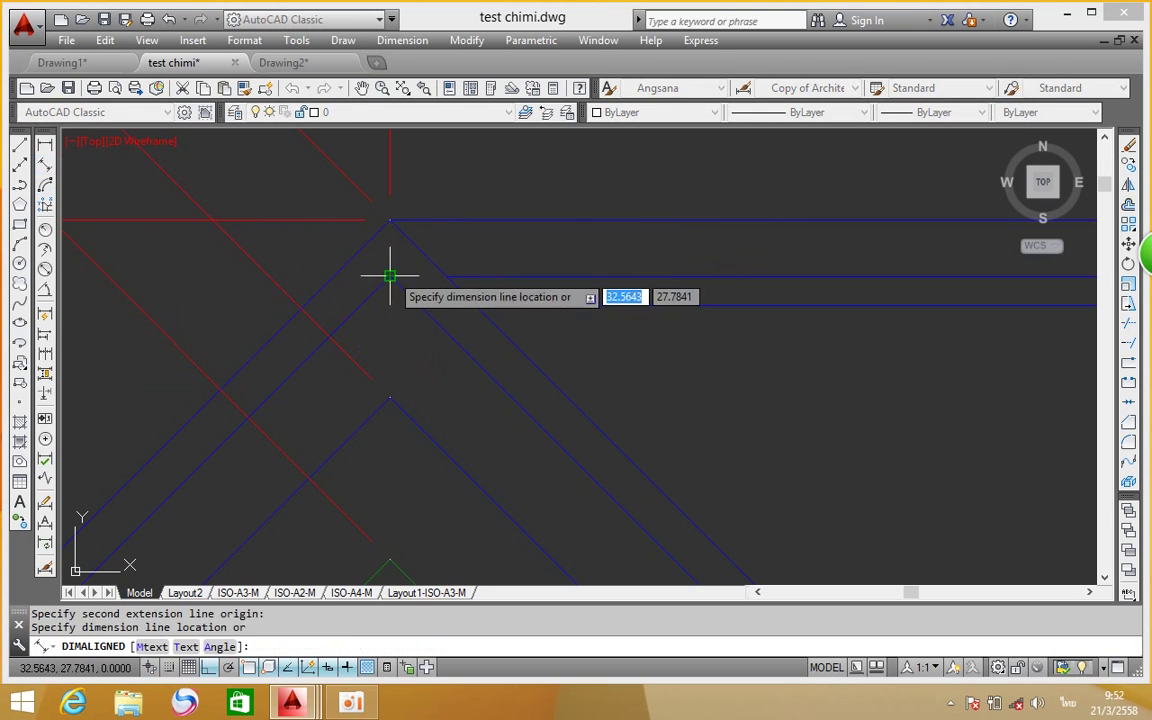
{"action": "key", "text": "Escape"}
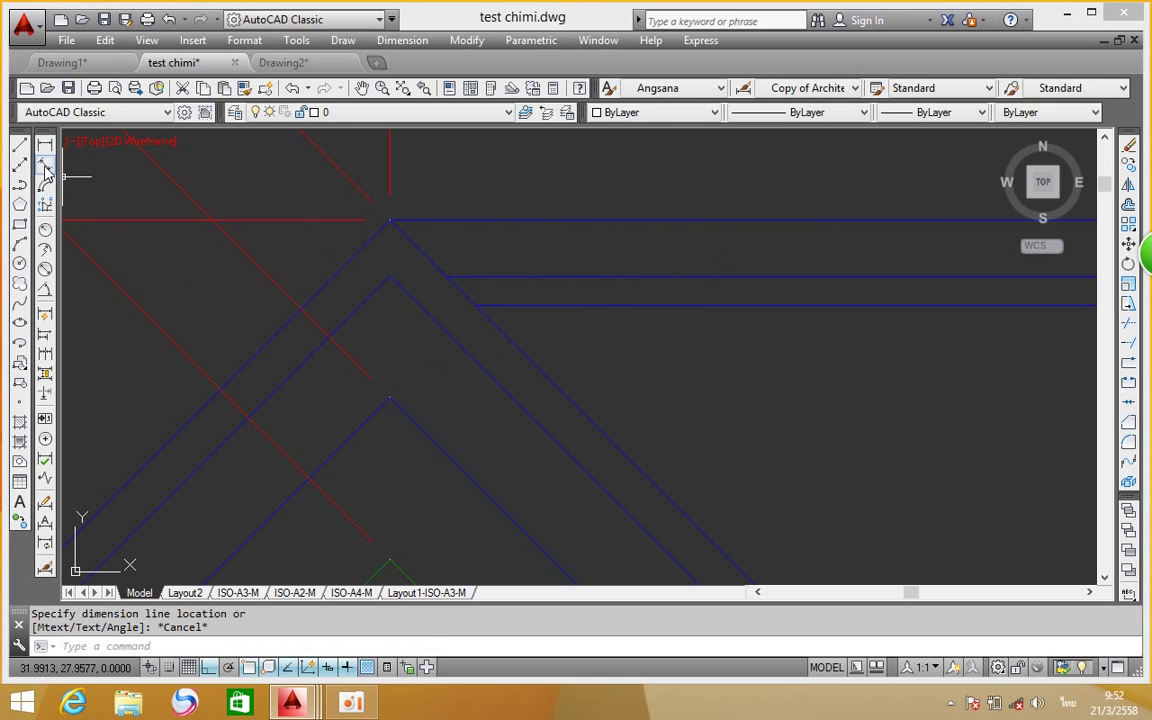
{"action": "left_click", "coordinate": [45, 164]}
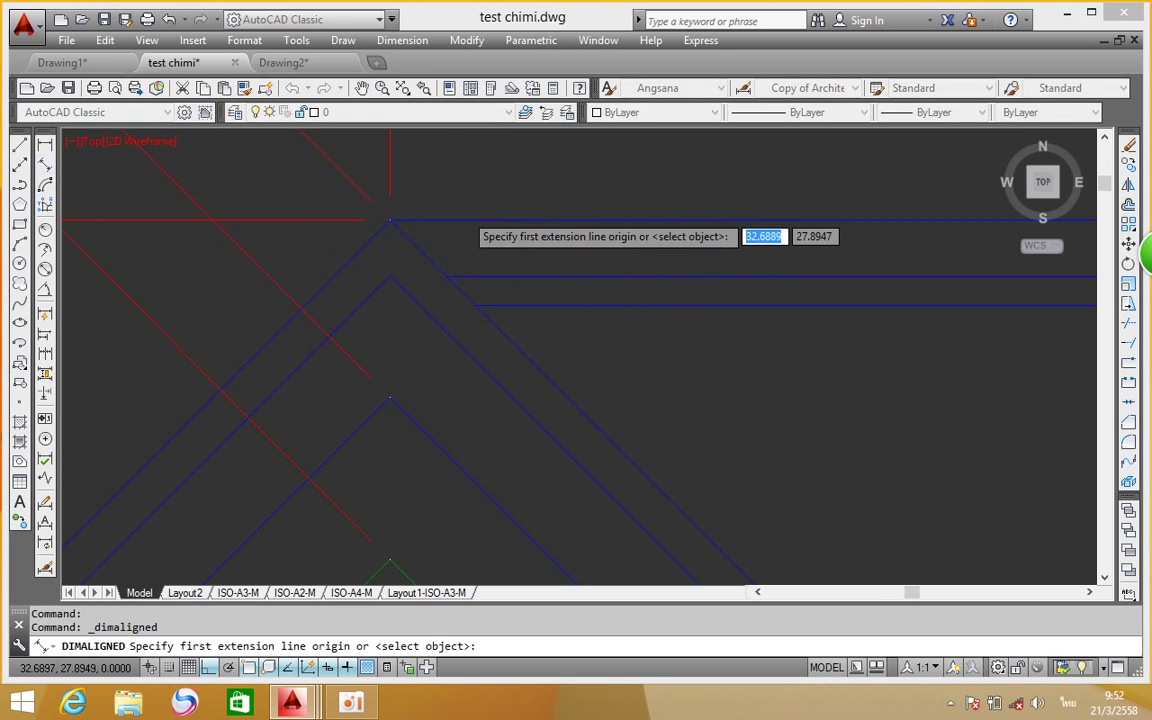
{"action": "scroll", "coordinate": [445, 225], "scroll_direction": "down", "scroll_amount": 2}
{"action": "scroll", "coordinate": [445, 232], "scroll_direction": "up", "scroll_amount": 3}
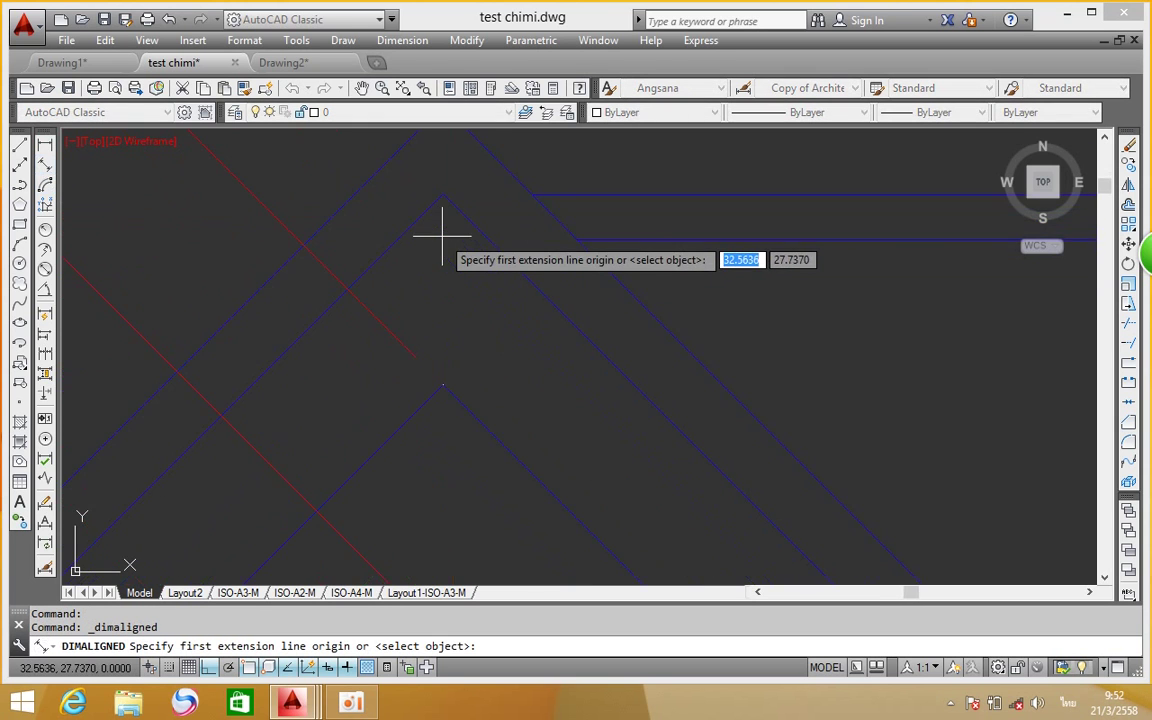
{"action": "left_click", "coordinate": [303, 244]}
{"action": "left_click", "coordinate": [347, 290]}
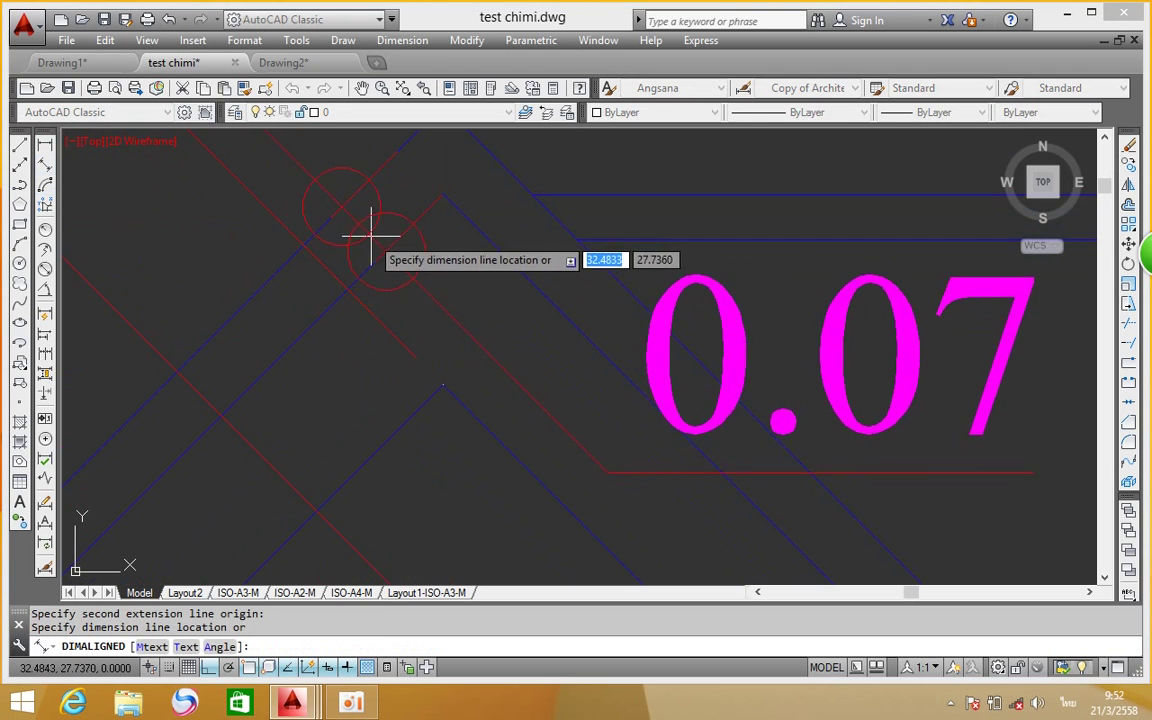
{"action": "scroll", "coordinate": [362, 236], "scroll_direction": "down", "scroll_amount": 5}
{"action": "scroll", "coordinate": [491, 185], "scroll_direction": "up", "scroll_amount": 2}
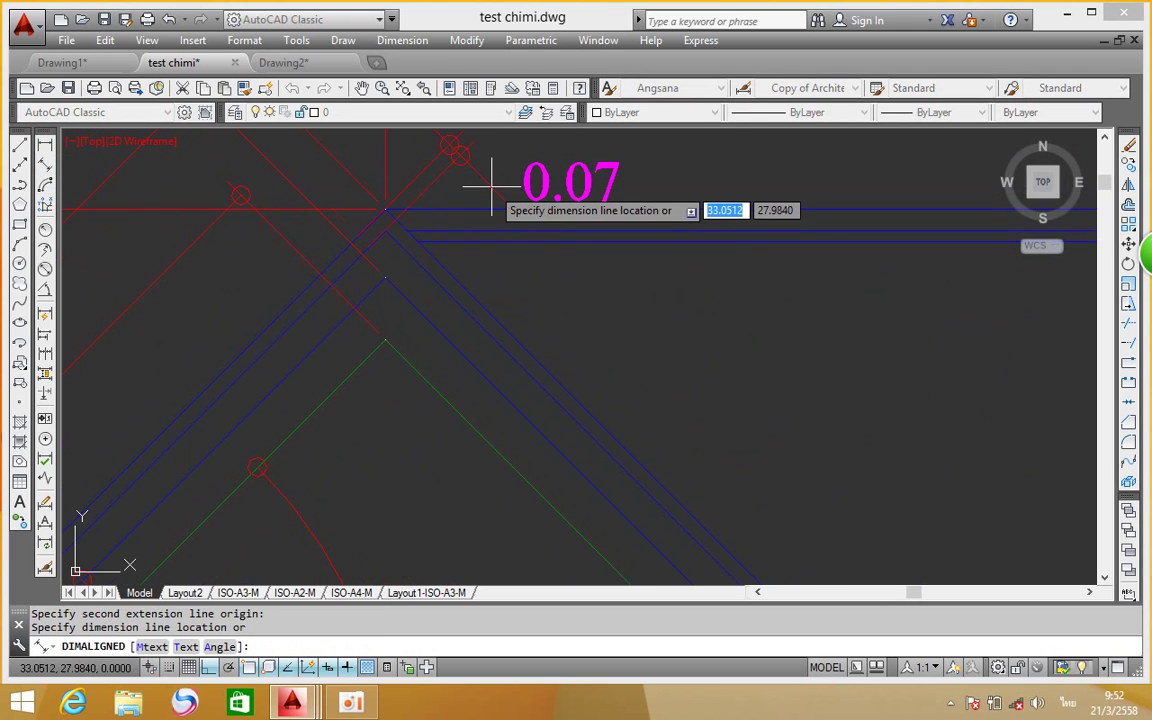
{"action": "key", "text": "Escape"}
{"action": "scroll", "coordinate": [530, 206], "scroll_direction": "down", "scroll_amount": 3}
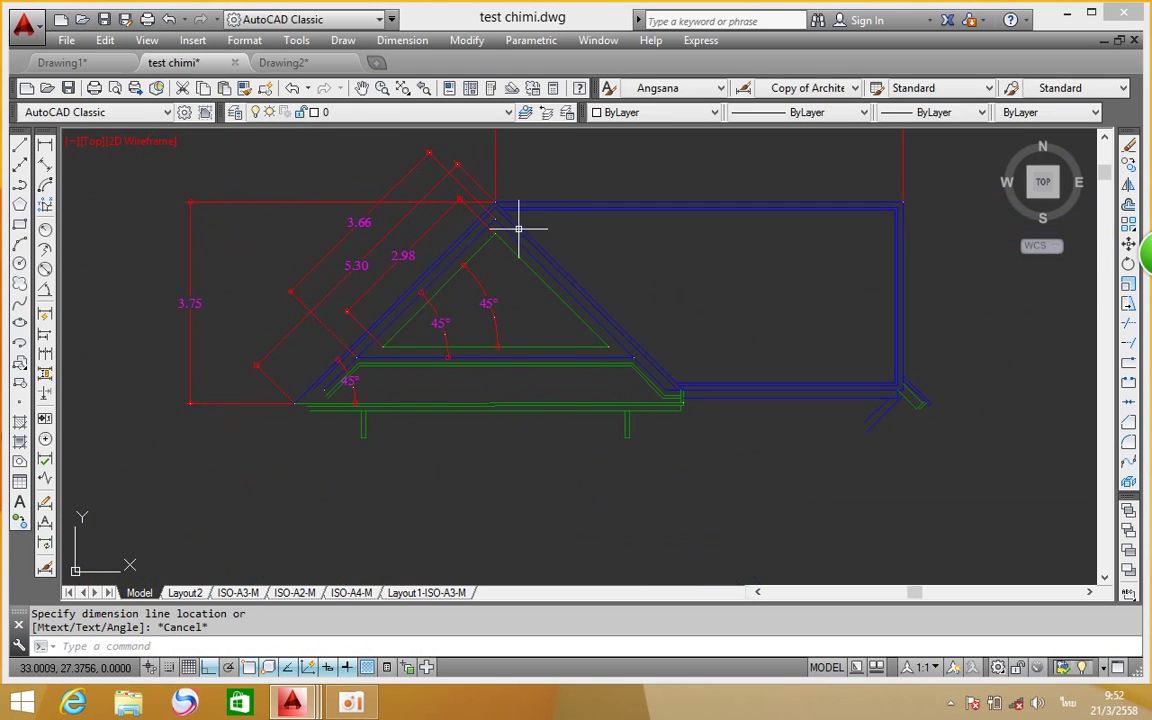
Move the green cross symbol to the left of the roof elevation
{"action": "middle_click_drag", "start_coordinate": [530, 206], "coordinate": [882, 185]}
{"action": "middle_click_drag", "start_coordinate": [645, 256], "coordinate": [882, 470]}
{"action": "mouse_move", "coordinate": [869, 391]}
{"action": "middle_mouse_down"}
{"action": "mouse_move", "coordinate": [558, 360]}
{"action": "mouse_move", "coordinate": [369, 370]}
{"action": "middle_mouse_up"}
{"action": "scroll", "coordinate": [771, 321], "scroll_direction": "up", "scroll_amount": 2}
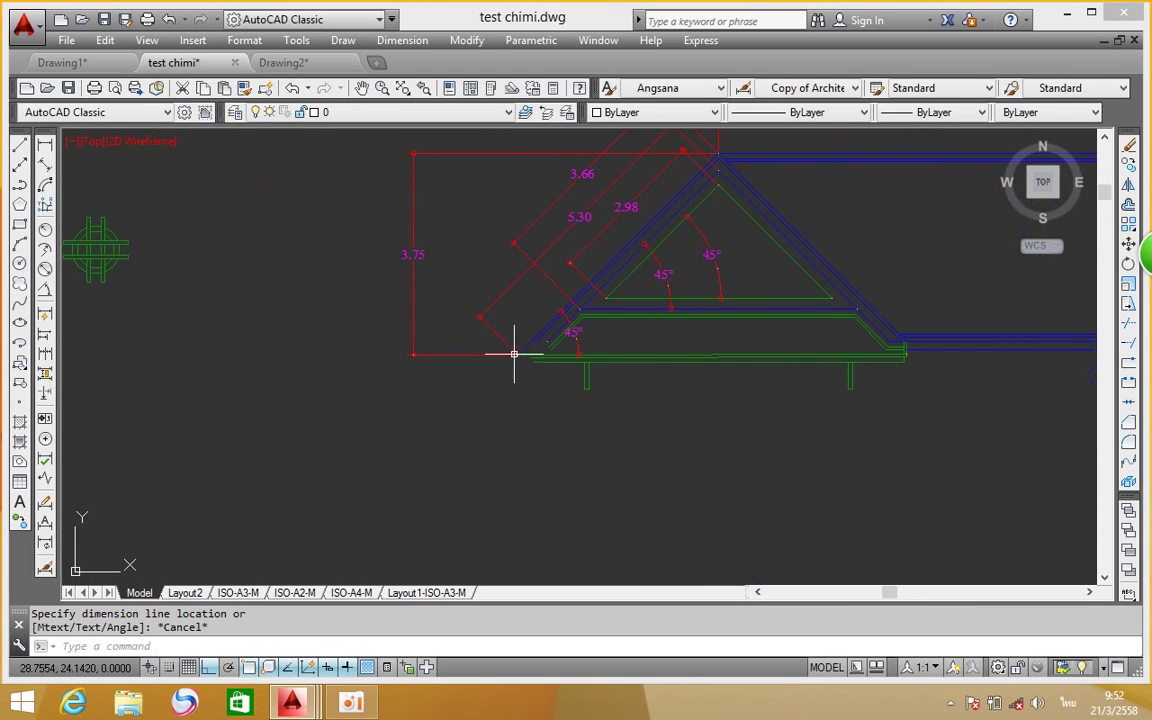
{"action": "scroll", "coordinate": [400, 360], "scroll_direction": "down", "scroll_amount": 2}
{"action": "middle_click_drag", "start_coordinate": [540, 386], "coordinate": [805, 387]}
{"action": "middle_click_drag", "start_coordinate": [290, 368], "coordinate": [603, 350]}
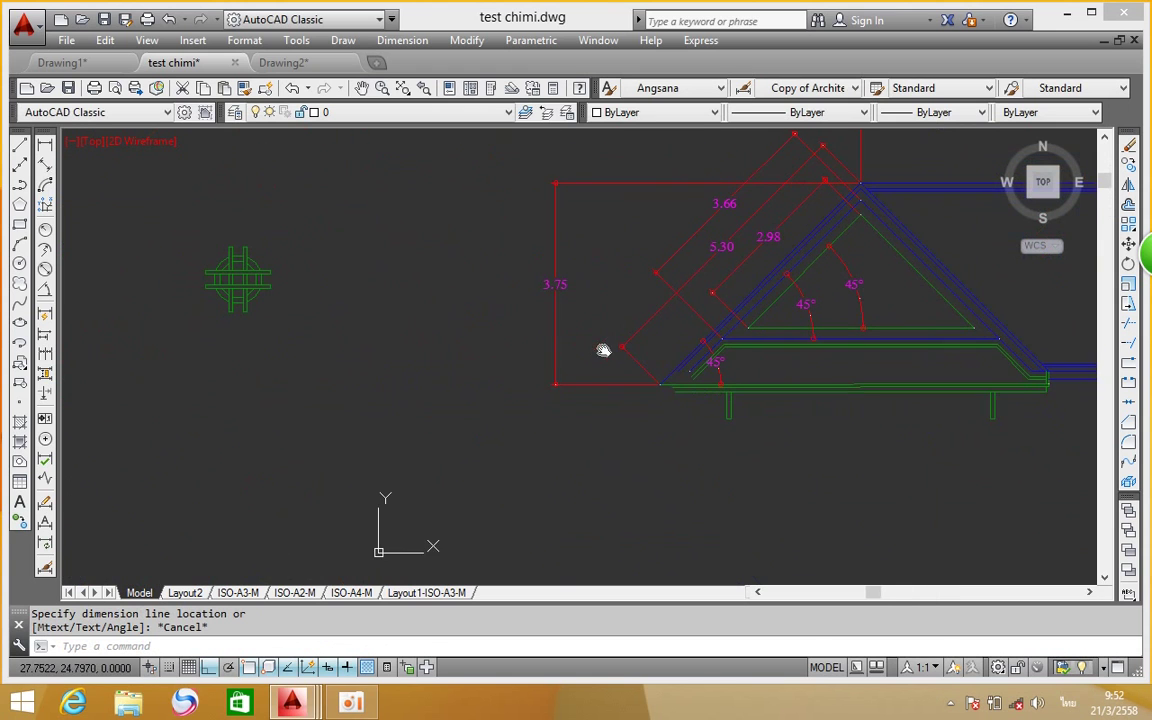
{"action": "left_click", "coordinate": [1128, 244]}
{"action": "left_click", "coordinate": [165, 337]}
{"action": "key", "text": "Return"}
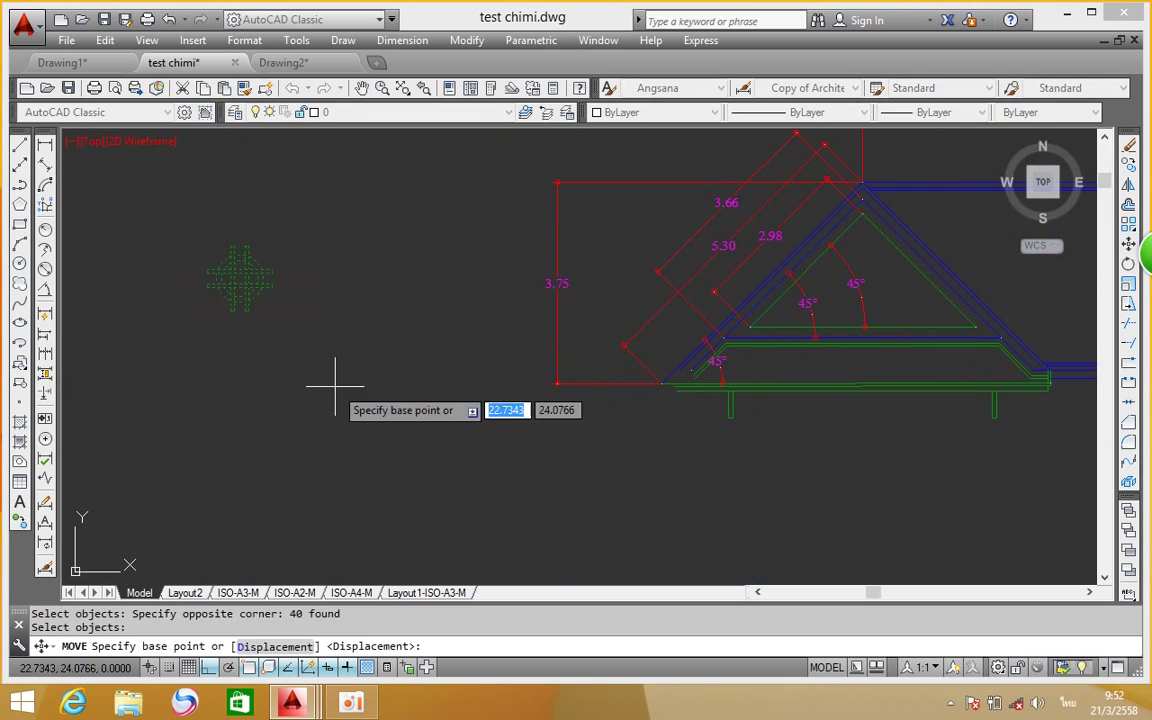
{"action": "left_click", "coordinate": [335, 386]}
{"action": "left_click", "coordinate": [110, 420]}
Window-select the green symbol and move it further left again
{"action": "mouse_move", "coordinate": [427, 373]}
{"action": "middle_mouse_down"}
{"action": "mouse_move", "coordinate": [722, 329]}
{"action": "mouse_move", "coordinate": [707, 380]}
{"action": "mouse_move", "coordinate": [638, 426]}
{"action": "middle_mouse_up"}
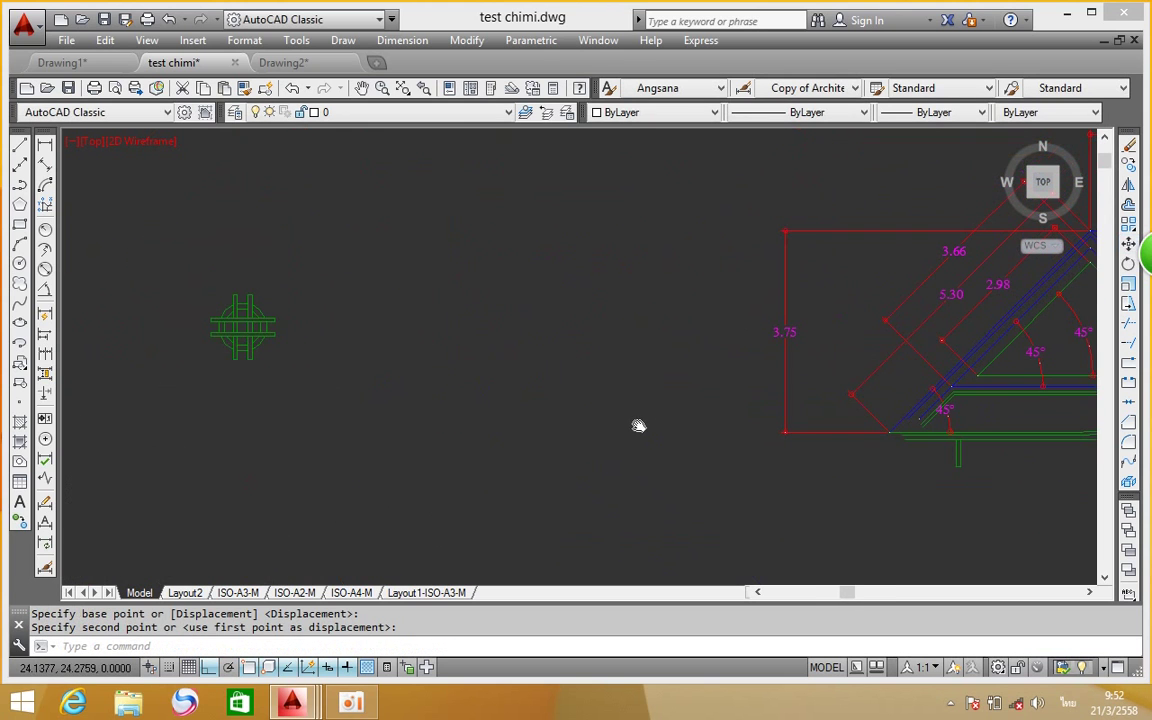
{"action": "left_click", "coordinate": [1128, 244]}
{"action": "left_click", "coordinate": [367, 254]}
{"action": "left_click", "coordinate": [170, 436]}
{"action": "key", "text": "Return"}
{"action": "left_click", "coordinate": [300, 424]}
{"action": "left_click", "coordinate": [134, 458]}
{"action": "scroll", "coordinate": [338, 383], "scroll_direction": "down", "scroll_amount": 4}
{"action": "scroll", "coordinate": [442, 373], "scroll_direction": "up", "scroll_amount": 2}
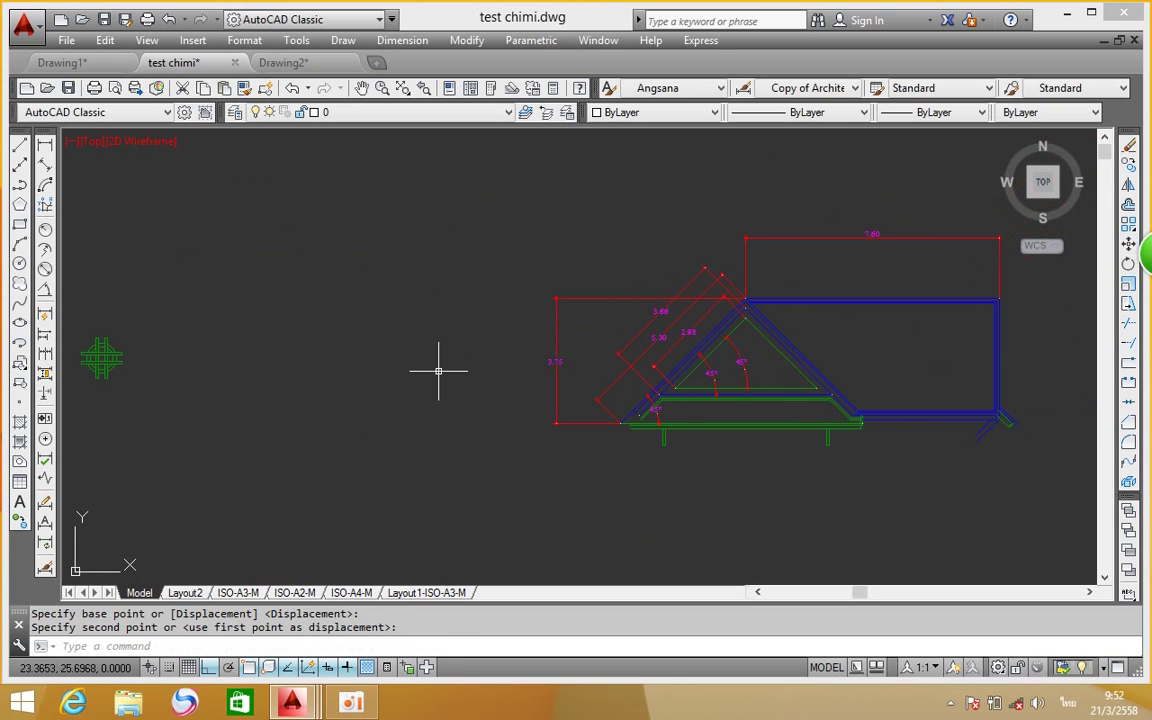
{"action": "middle_click_drag", "start_coordinate": [444, 377], "coordinate": [454, 379]}
{"action": "scroll", "coordinate": [582, 377], "scroll_direction": "up", "scroll_amount": 4}
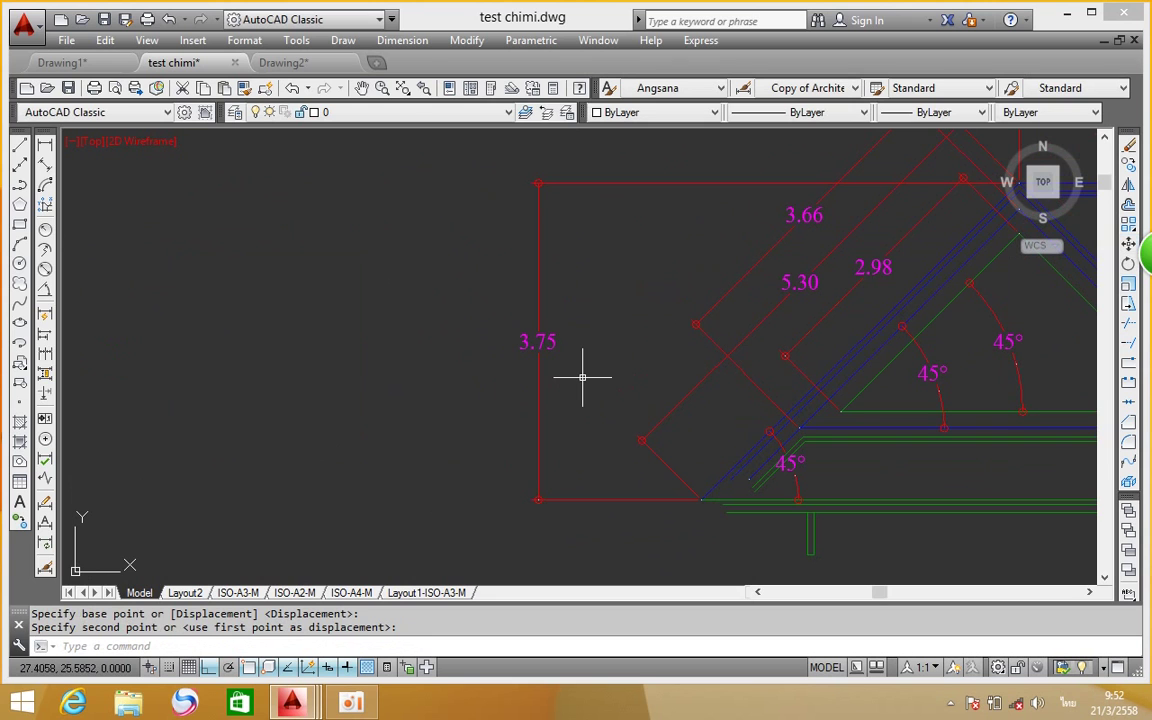
{"action": "left_click", "coordinate": [20, 145]}
{"action": "middle_click_drag", "start_coordinate": [433, 329], "coordinate": [504, 324]}
Draw a 3.75-long vertical line, level with the roof baseline, left of the roof
{"action": "mouse_move", "coordinate": [389, 371]}
{"action": "middle_mouse_down"}
{"action": "mouse_move", "coordinate": [550, 321]}
{"action": "mouse_move", "coordinate": [539, 323]}
{"action": "middle_mouse_up"}
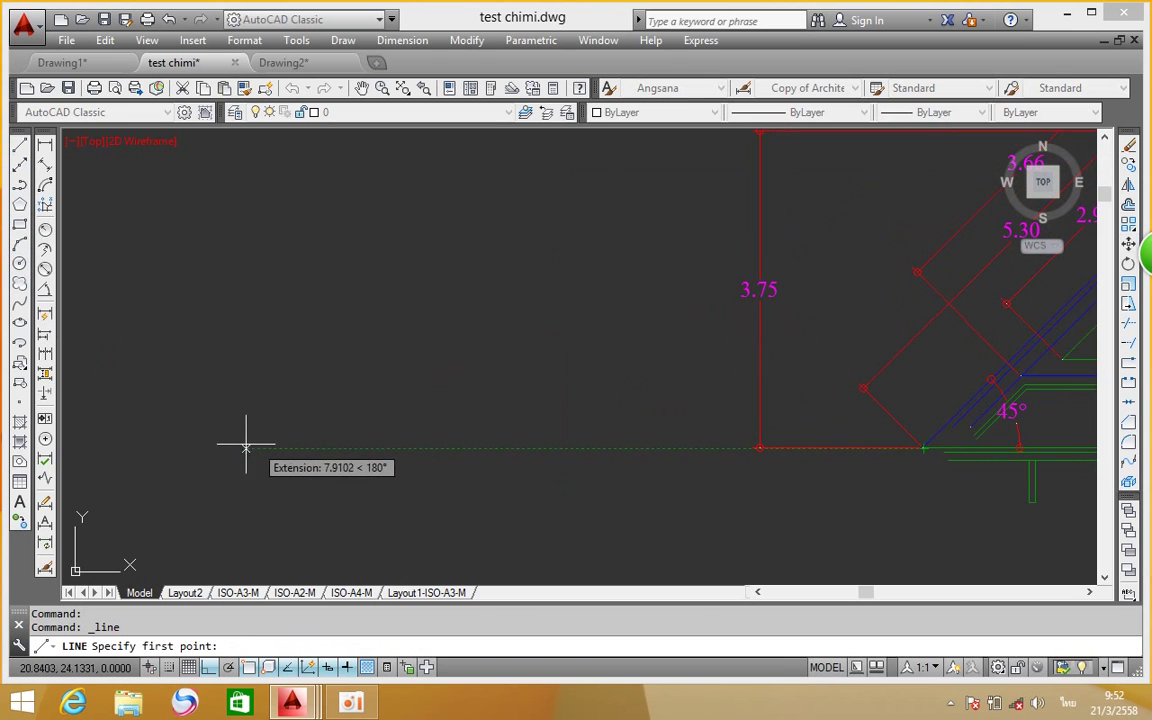
{"action": "middle_click_drag", "start_coordinate": [171, 449], "coordinate": [307, 450]}
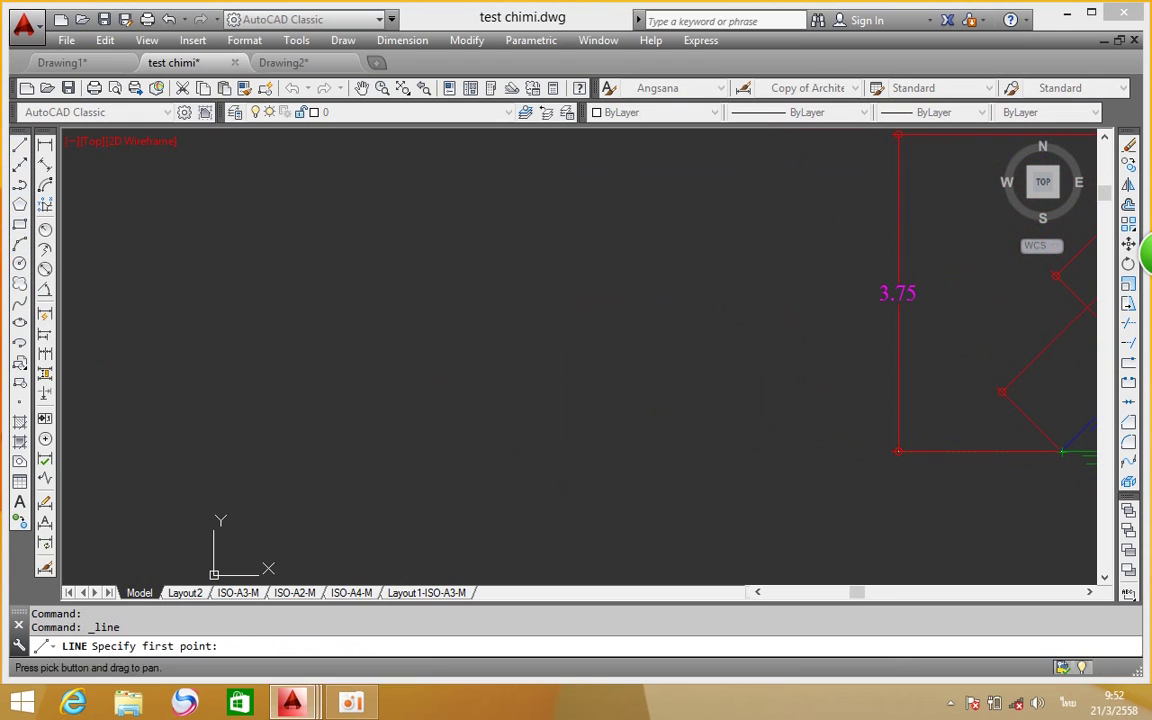
{"action": "left_click", "coordinate": [145, 450]}
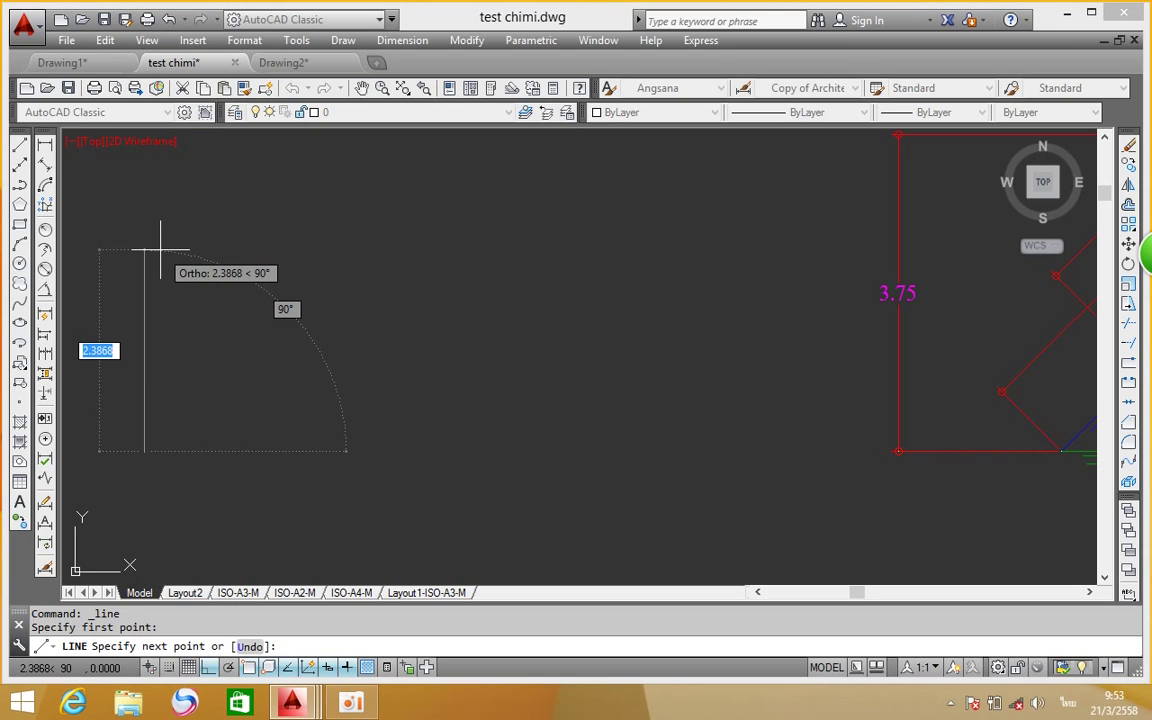
{"action": "type", "text": "-ๅก"}
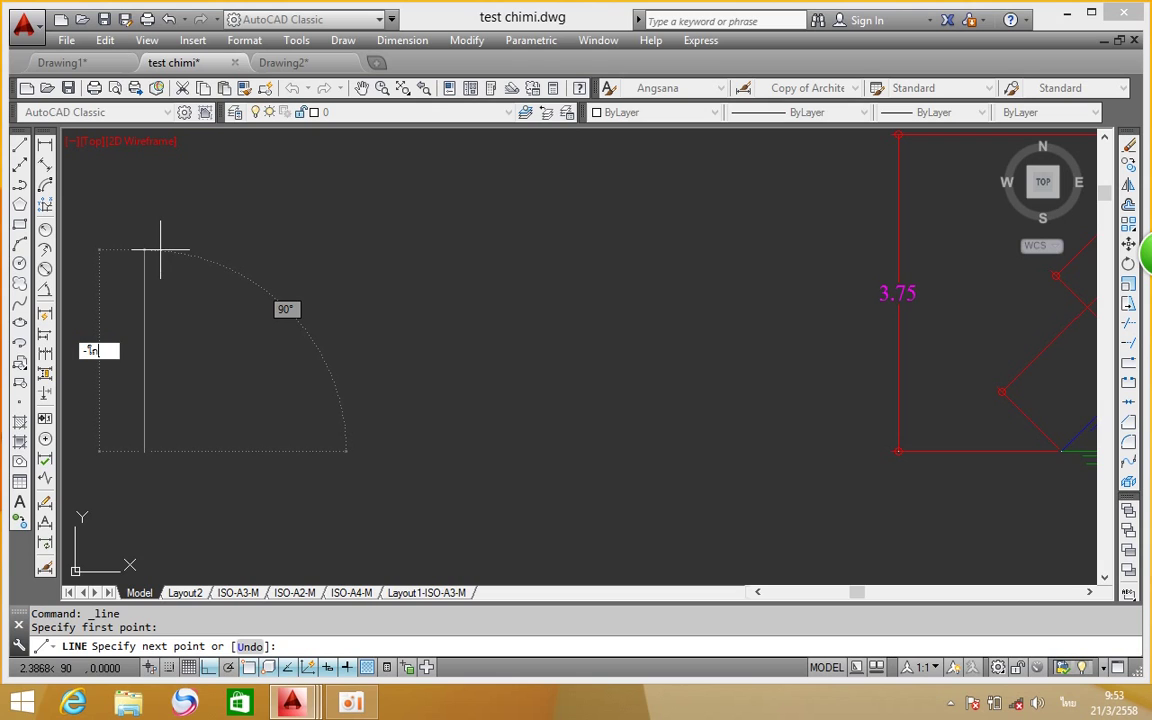
{"action": "key", "text": "BackSpace"}
{"action": "key", "text": "BackSpace"}
{"action": "key", "text": "alt+shift"}
{"action": "type", "text": "3"}
{"action": "type", "text": ".75"}
{"action": "key", "text": "Return"}
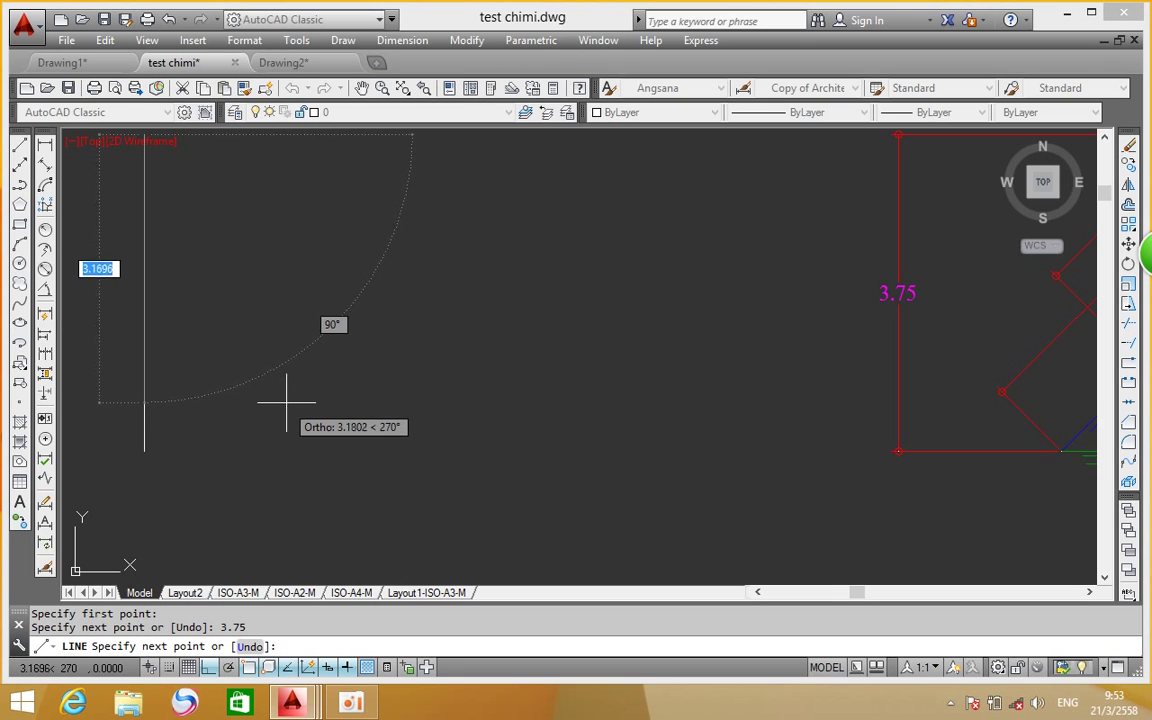
{"action": "scroll", "coordinate": [290, 398], "scroll_direction": "down", "scroll_amount": 3}
{"action": "scroll", "coordinate": [328, 366], "scroll_direction": "down", "scroll_amount": 1}
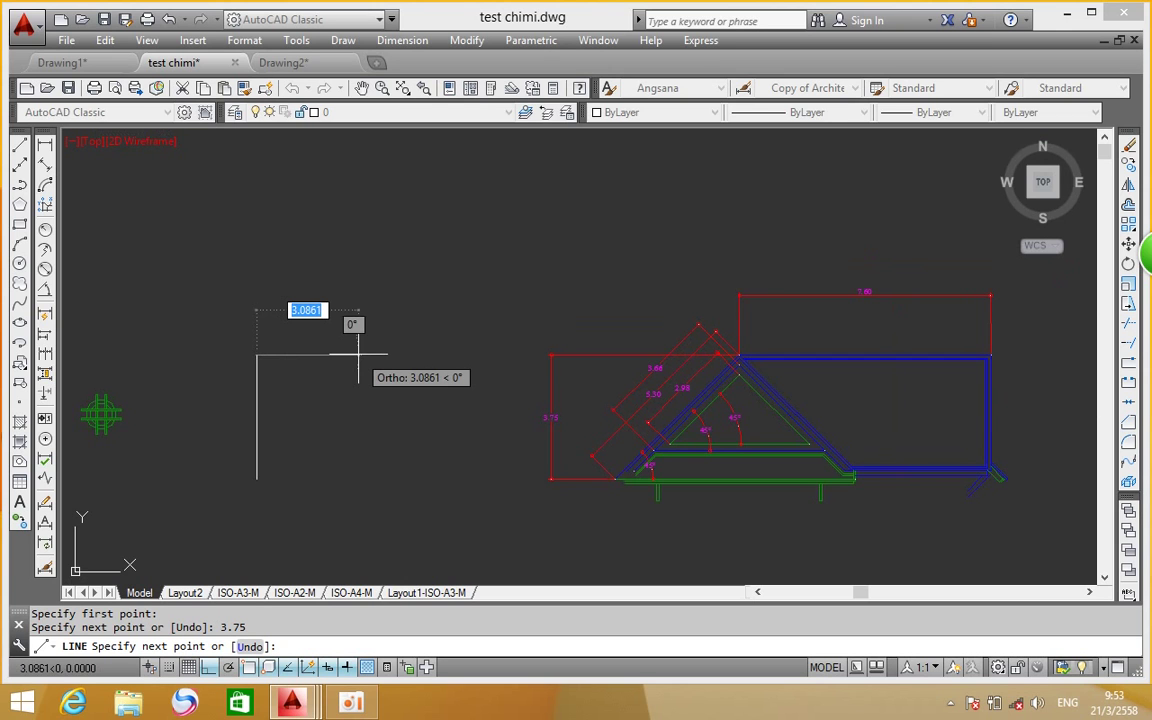
Continue the line 7.6 to the right from the vertical segment's top
{"action": "scroll", "coordinate": [249, 334], "scroll_direction": "up", "scroll_amount": 1}
{"action": "scroll", "coordinate": [257, 340], "scroll_direction": "down", "scroll_amount": 3}
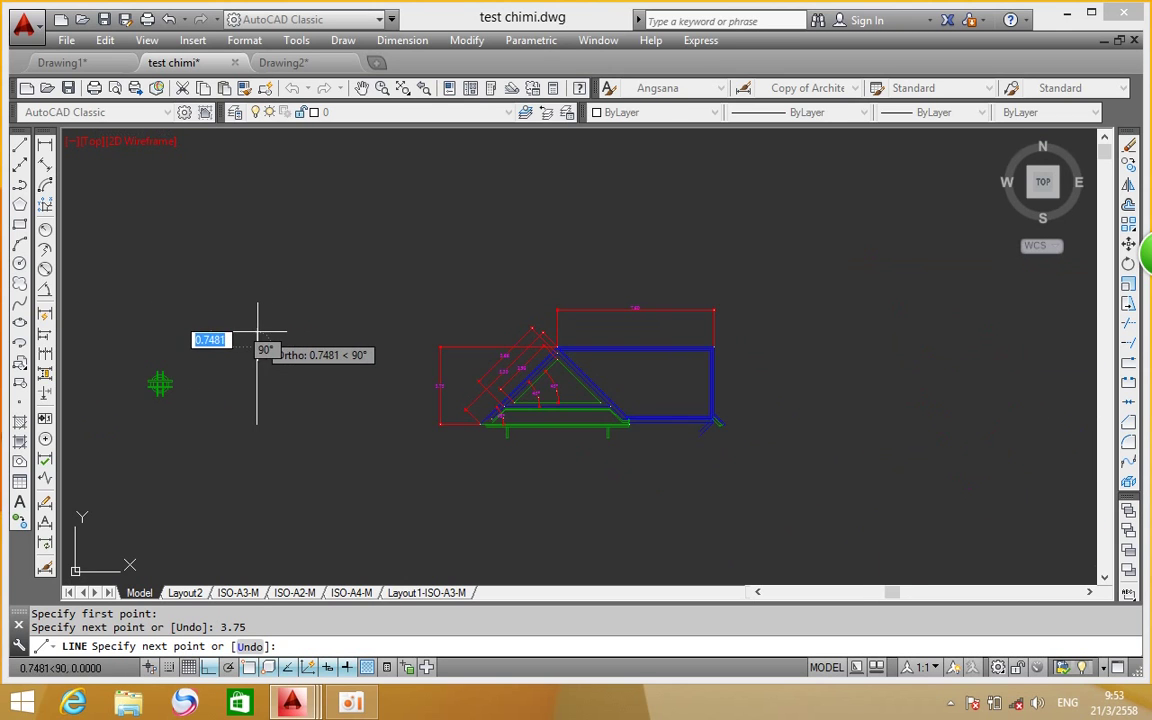
{"action": "scroll", "coordinate": [265, 342], "scroll_direction": "up", "scroll_amount": 2}
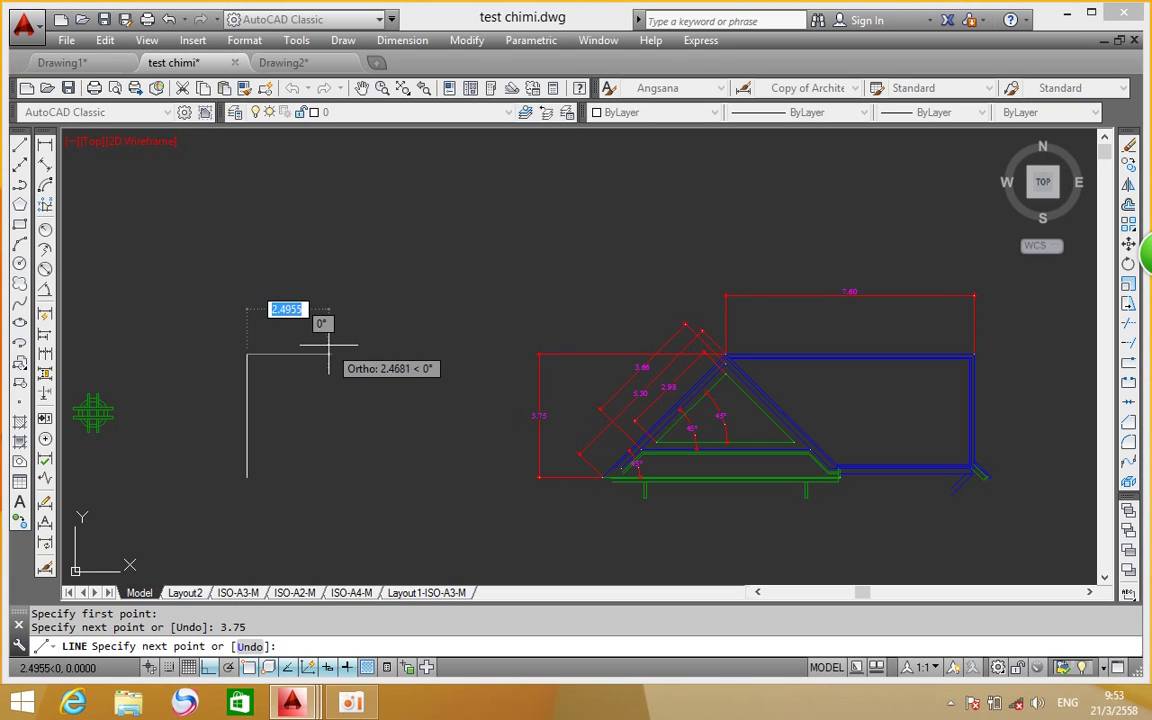
{"action": "scroll", "coordinate": [327, 342], "scroll_direction": "up", "scroll_amount": 4}
{"action": "scroll", "coordinate": [329, 346], "scroll_direction": "down", "scroll_amount": 4}
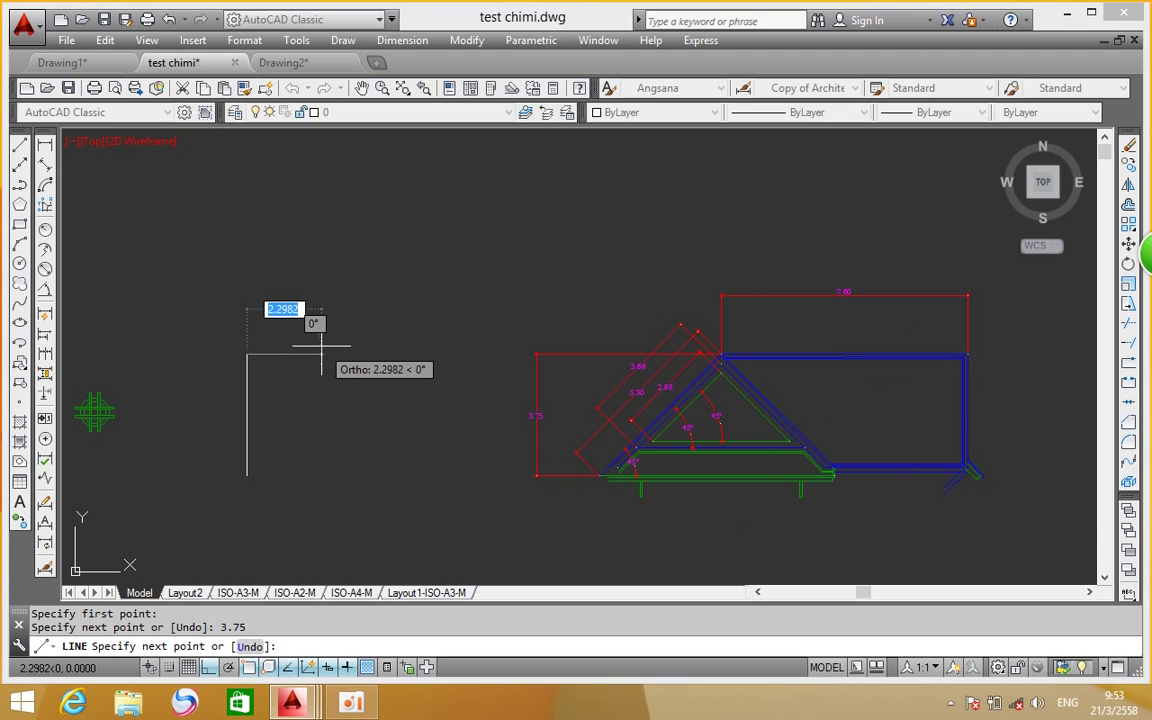
{"action": "scroll", "coordinate": [321, 345], "scroll_direction": "up", "scroll_amount": 2}
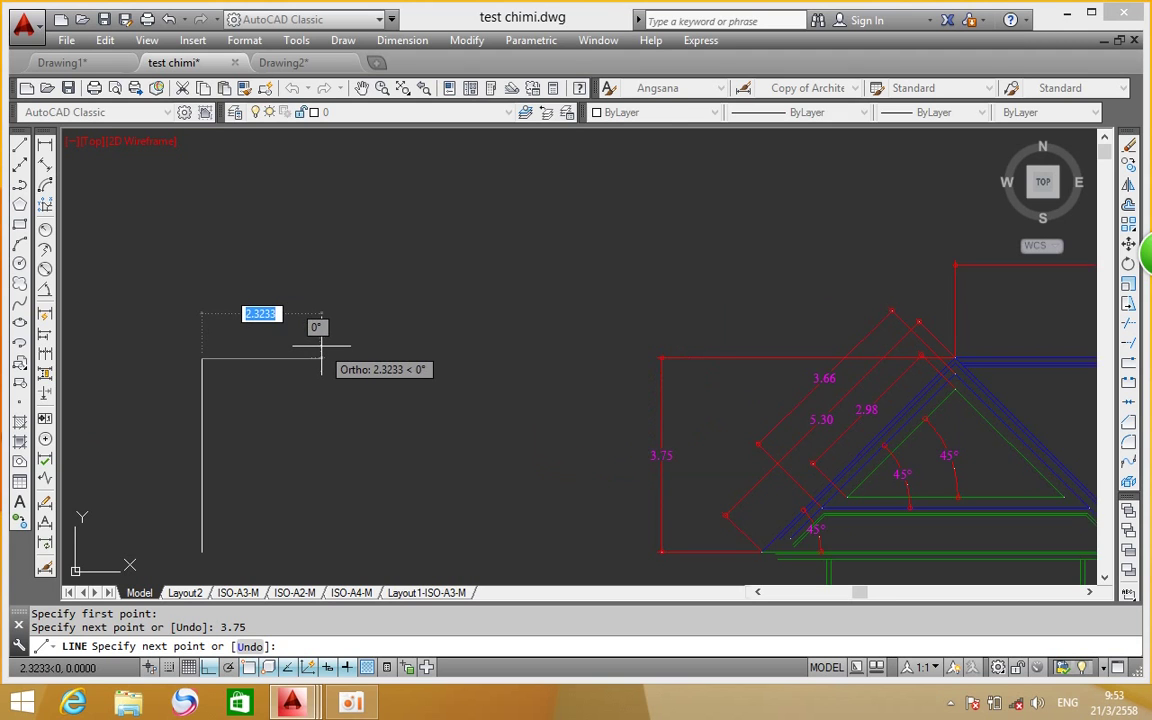
{"action": "scroll", "coordinate": [305, 330], "scroll_direction": "down", "scroll_amount": 4}
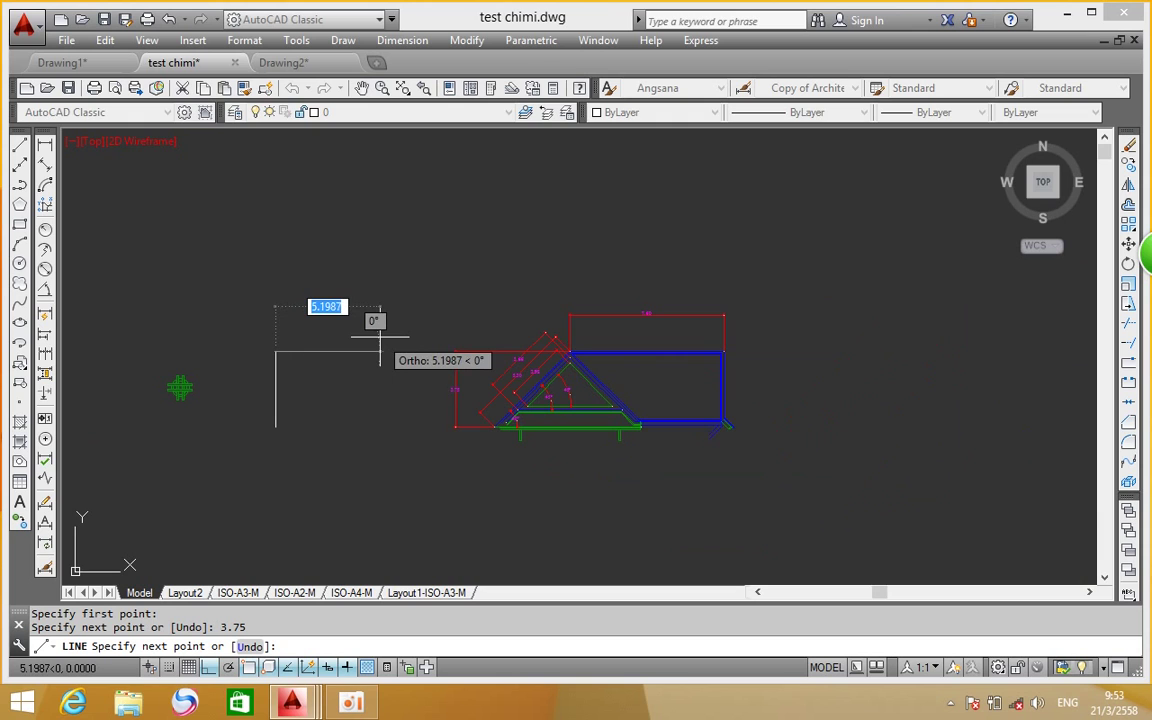
{"action": "type", "text": "7."}
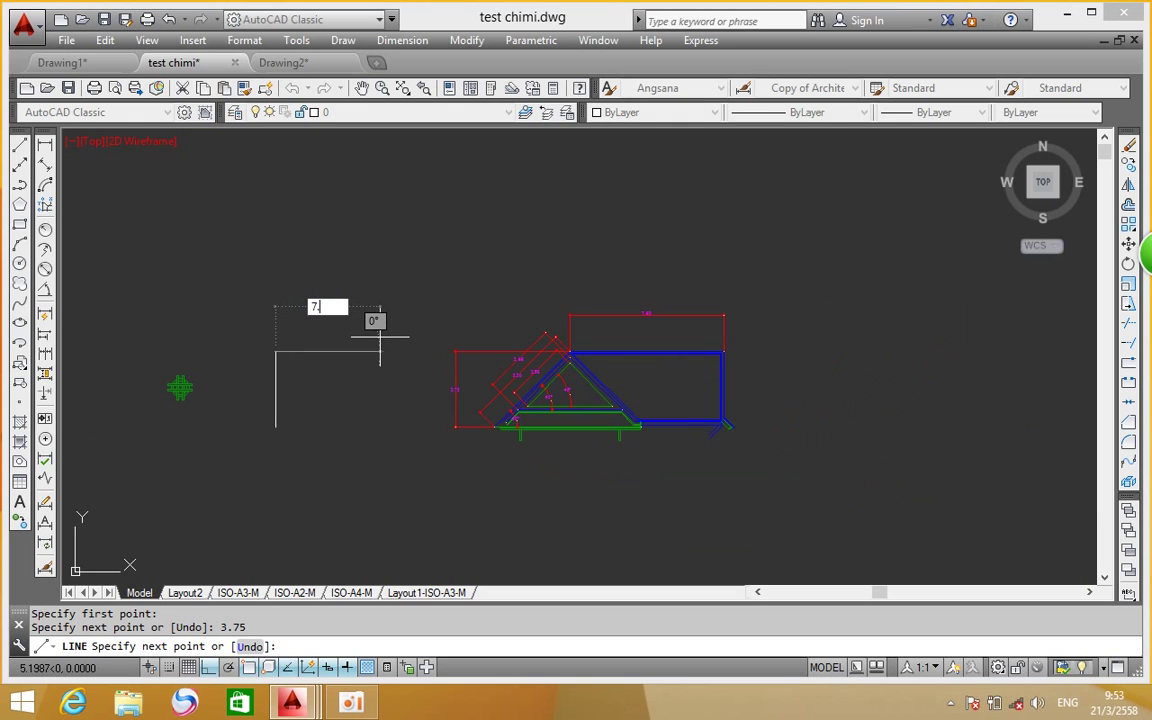
{"action": "type", "text": "6"}
{"action": "key", "text": "Return"}
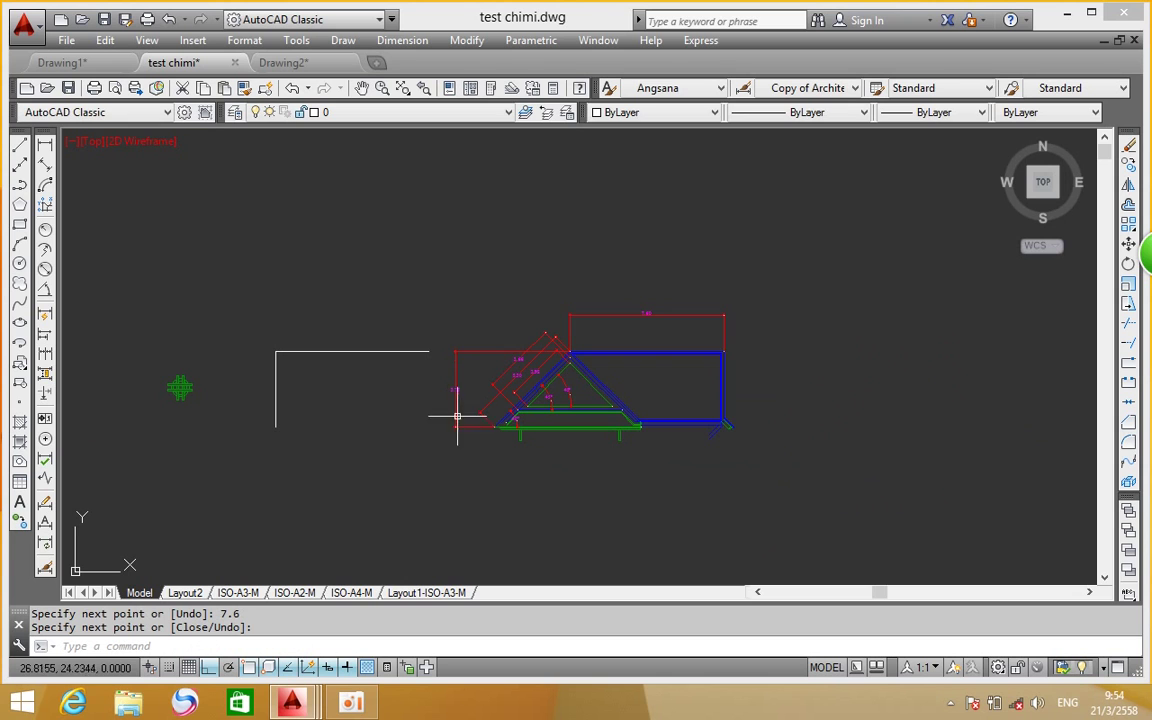
{"action": "left_click", "coordinate": [20, 145]}
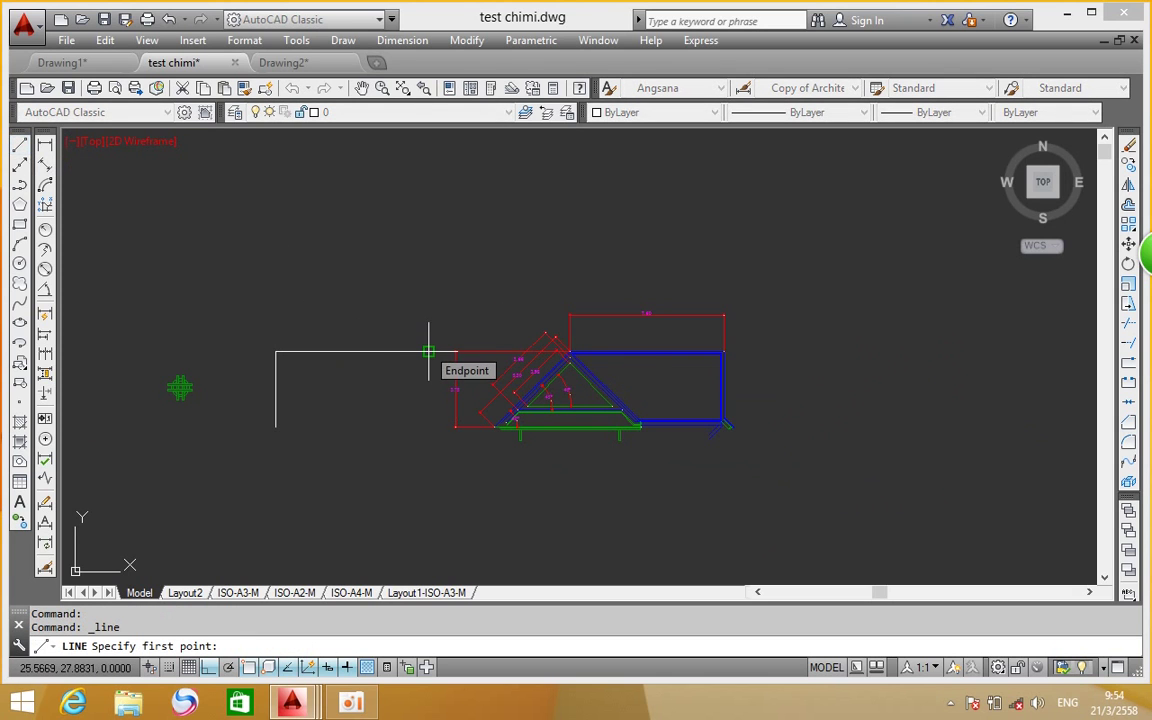
Copy the vertical line to the right end of the top edge
{"action": "key", "text": "Escape"}
{"action": "left_click", "coordinate": [1128, 164]}
{"action": "left_click", "coordinate": [334, 386]}
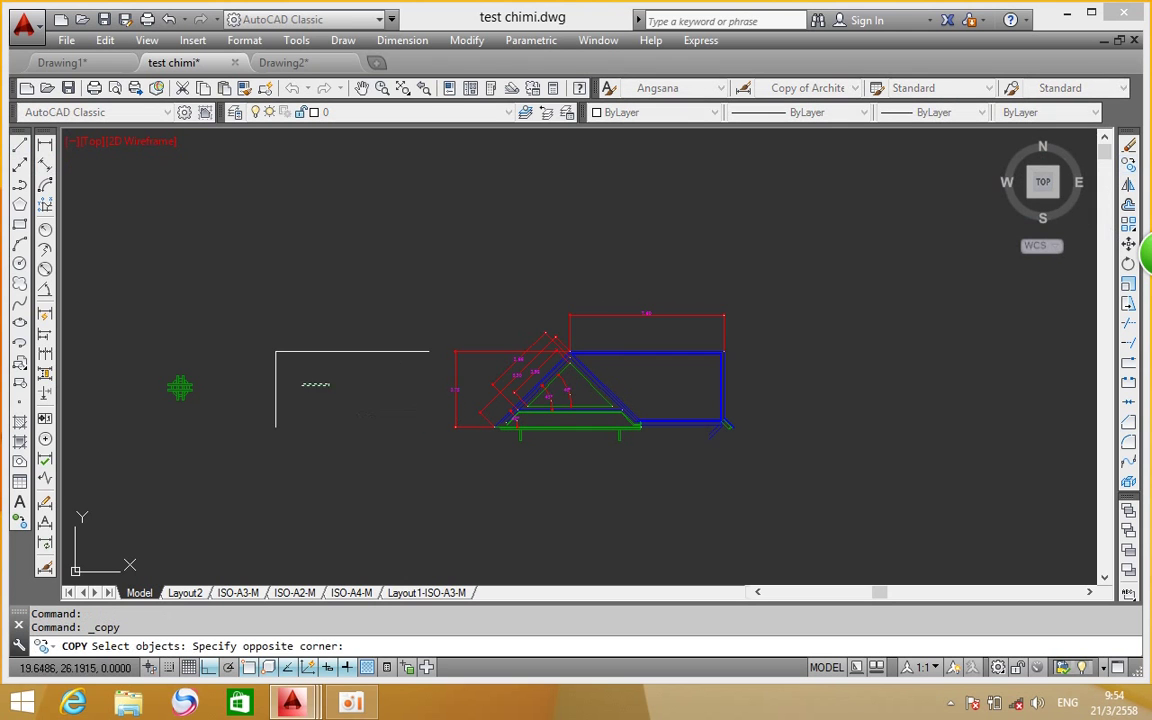
{"action": "left_click", "coordinate": [257, 396]}
{"action": "key", "text": "Return"}
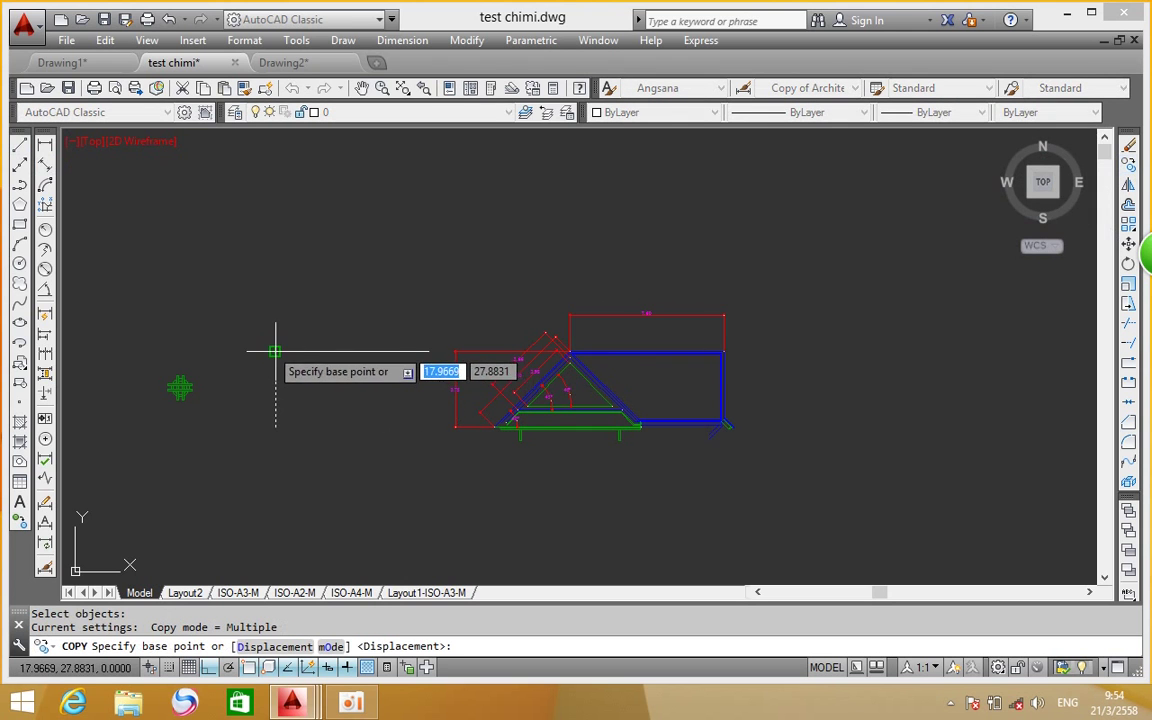
{"action": "left_click", "coordinate": [277, 352]}
{"action": "left_click", "coordinate": [428, 352]}
{"action": "right_click", "coordinate": [435, 283]}
{"action": "left_click", "coordinate": [478, 291]}
Copy the top edge down to form the rectangle's bottom edge
{"action": "left_click", "coordinate": [1134, 166]}
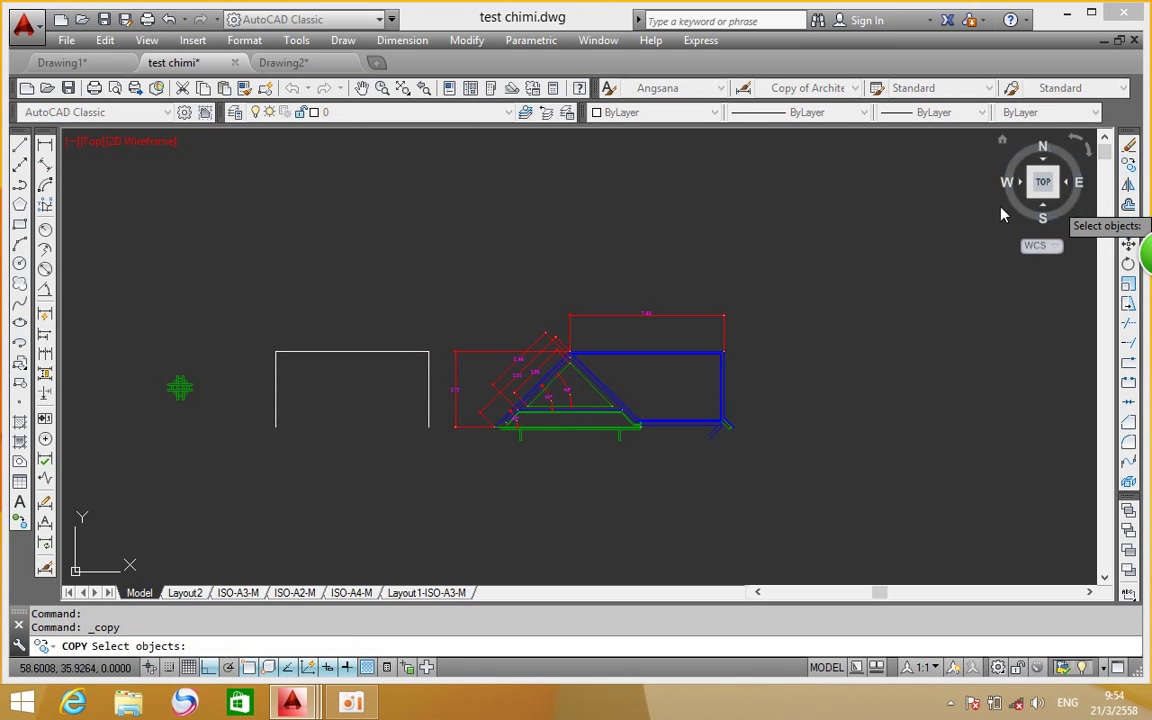
{"action": "left_click", "coordinate": [350, 372]}
{"action": "left_click", "coordinate": [278, 297]}
{"action": "key", "text": "Return"}
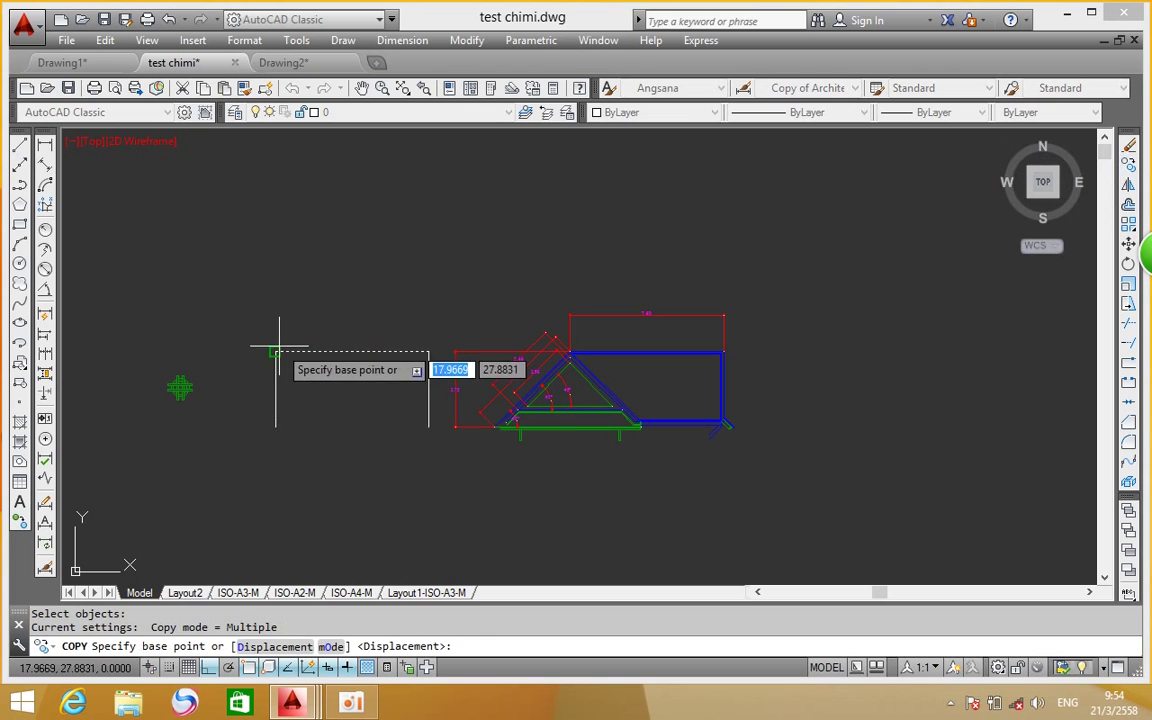
{"action": "left_click", "coordinate": [275, 352]}
{"action": "left_click", "coordinate": [275, 427]}
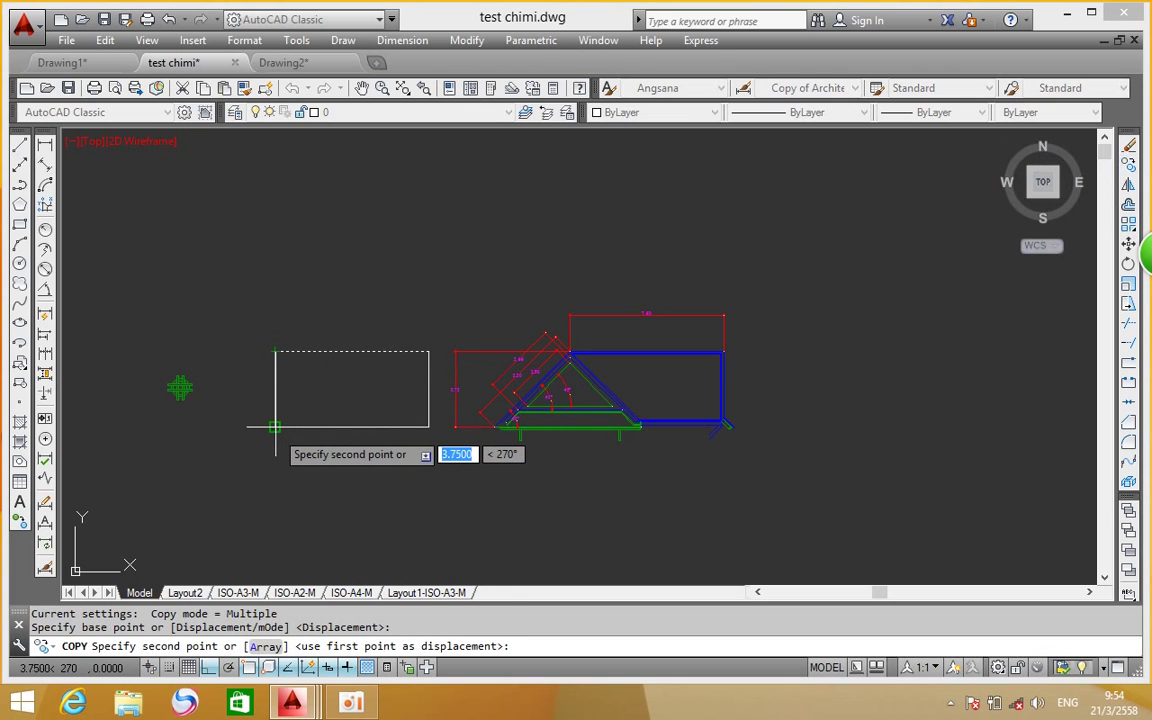
{"action": "right_click", "coordinate": [326, 378]}
{"action": "left_click", "coordinate": [372, 386]}
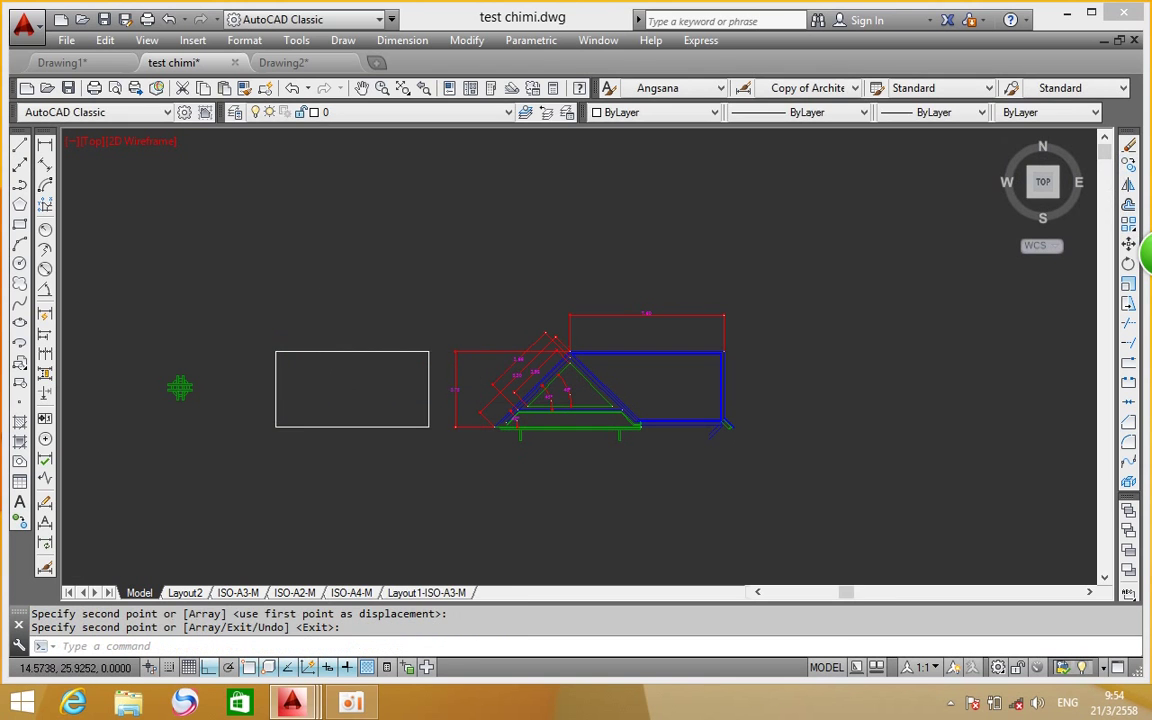
{"action": "scroll", "coordinate": [373, 368], "scroll_direction": "up", "scroll_amount": 2}
Start a line at the rectangle's top-left corner
{"action": "scroll", "coordinate": [402, 306], "scroll_direction": "up", "scroll_amount": 3}
{"action": "scroll", "coordinate": [402, 306], "scroll_direction": "down", "scroll_amount": 3}
{"action": "scroll", "coordinate": [525, 319], "scroll_direction": "down", "scroll_amount": 2}
{"action": "scroll", "coordinate": [411, 383], "scroll_direction": "up", "scroll_amount": 2}
{"action": "mouse_move", "coordinate": [496, 365]}
{"action": "middle_mouse_down"}
{"action": "mouse_move", "coordinate": [691, 345]}
{"action": "mouse_move", "coordinate": [270, 350]}
{"action": "middle_mouse_up"}
{"action": "middle_click_drag", "start_coordinate": [778, 383], "coordinate": [684, 391]}
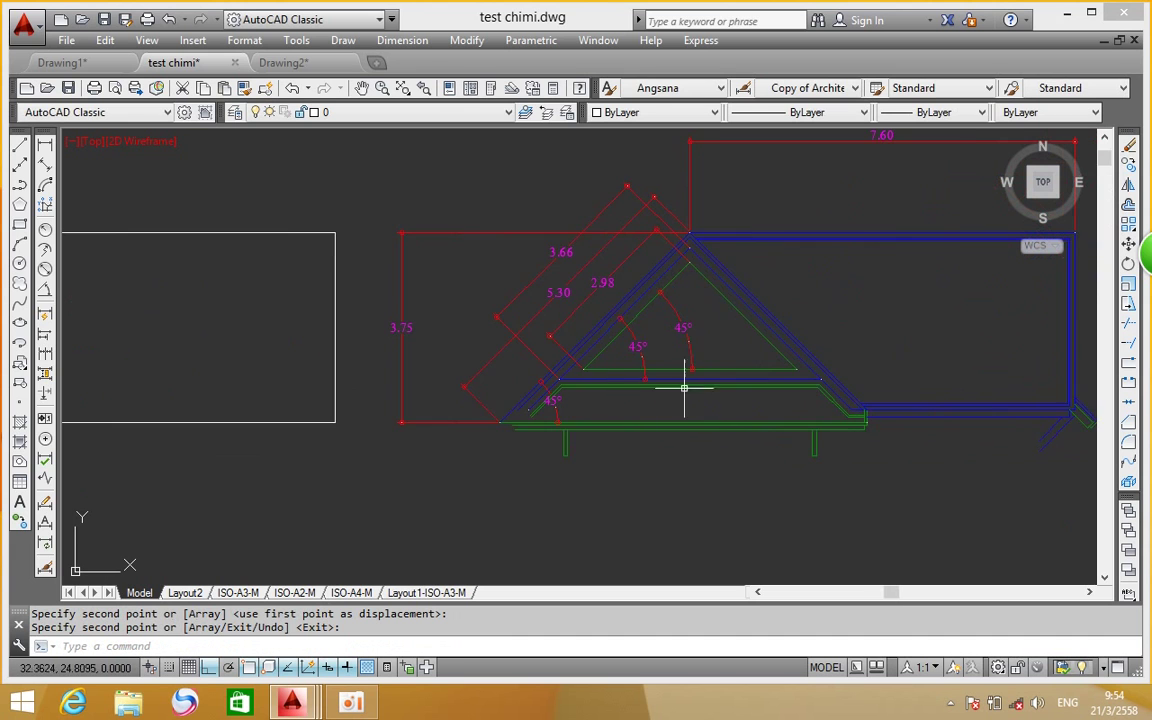
{"action": "scroll", "coordinate": [699, 224], "scroll_direction": "up", "scroll_amount": 3}
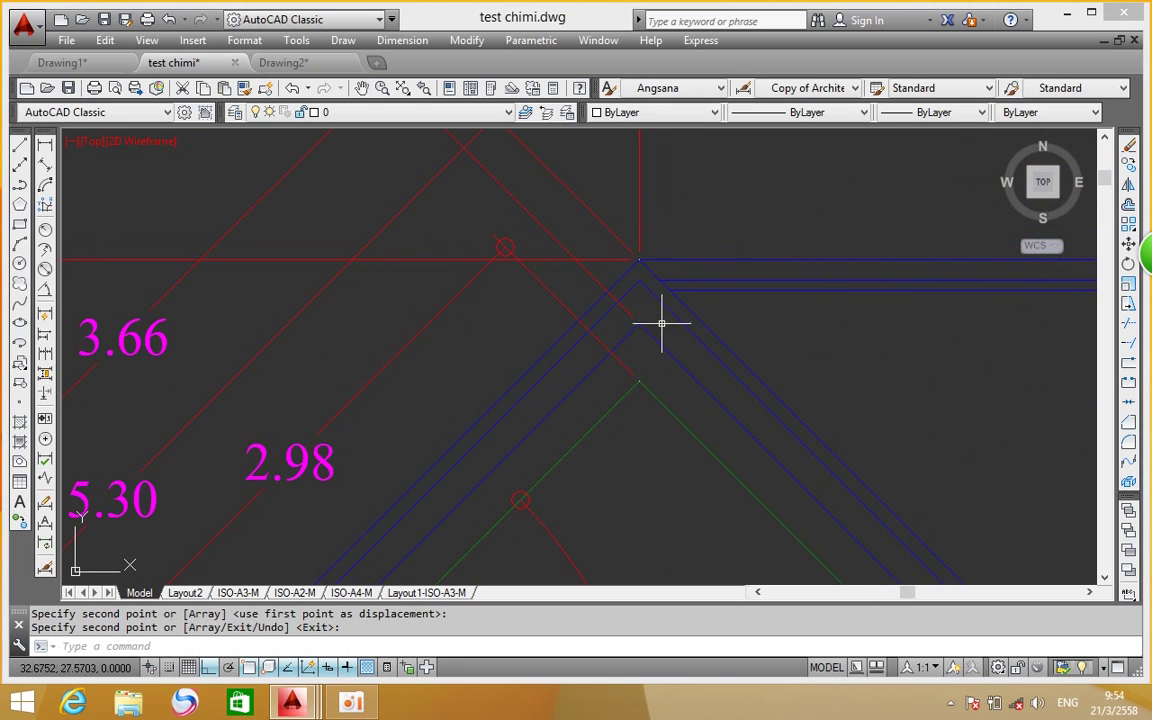
{"action": "scroll", "coordinate": [662, 272], "scroll_direction": "down", "scroll_amount": 3}
{"action": "scroll", "coordinate": [656, 275], "scroll_direction": "down", "scroll_amount": 1}
{"action": "scroll", "coordinate": [655, 278], "scroll_direction": "up", "scroll_amount": 1}
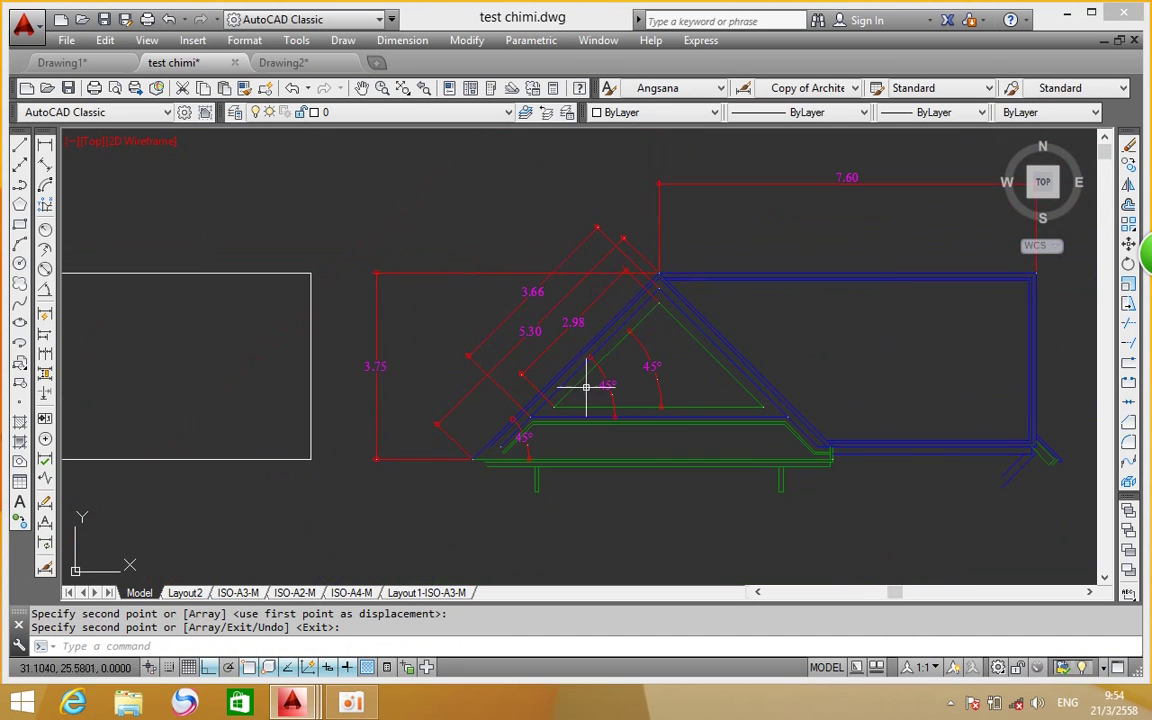
{"action": "scroll", "coordinate": [586, 386], "scroll_direction": "up", "scroll_amount": 1}
{"action": "mouse_move", "coordinate": [239, 371]}
{"action": "middle_mouse_down"}
{"action": "mouse_move", "coordinate": [633, 345]}
{"action": "mouse_move", "coordinate": [640, 365]}
{"action": "middle_mouse_up"}
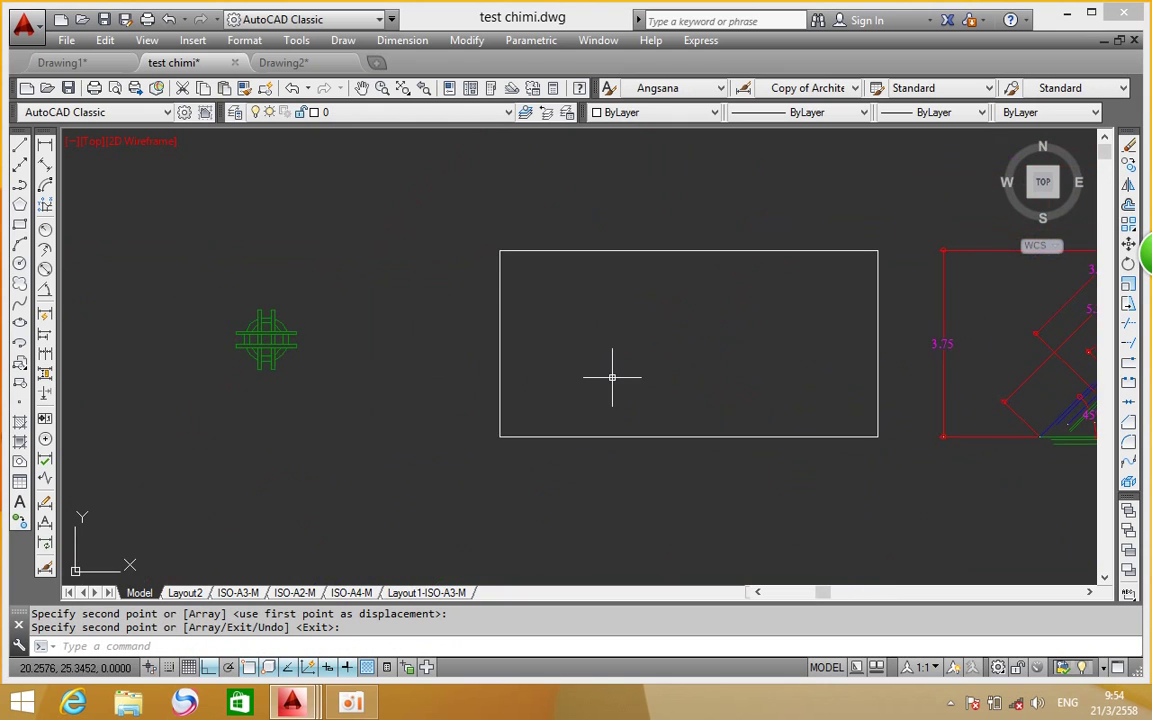
{"action": "left_click", "coordinate": [20, 148]}
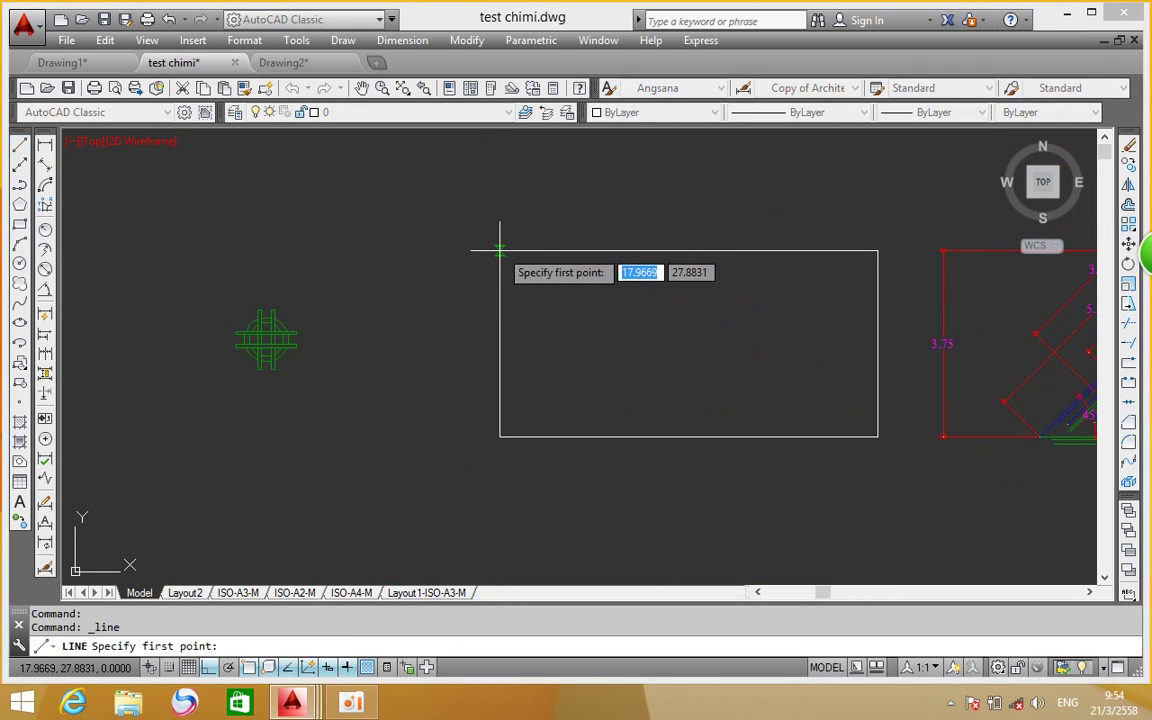
{"action": "scroll", "coordinate": [500, 249], "scroll_direction": "down", "scroll_amount": 4}
{"action": "scroll", "coordinate": [555, 237], "scroll_direction": "up", "scroll_amount": 4}
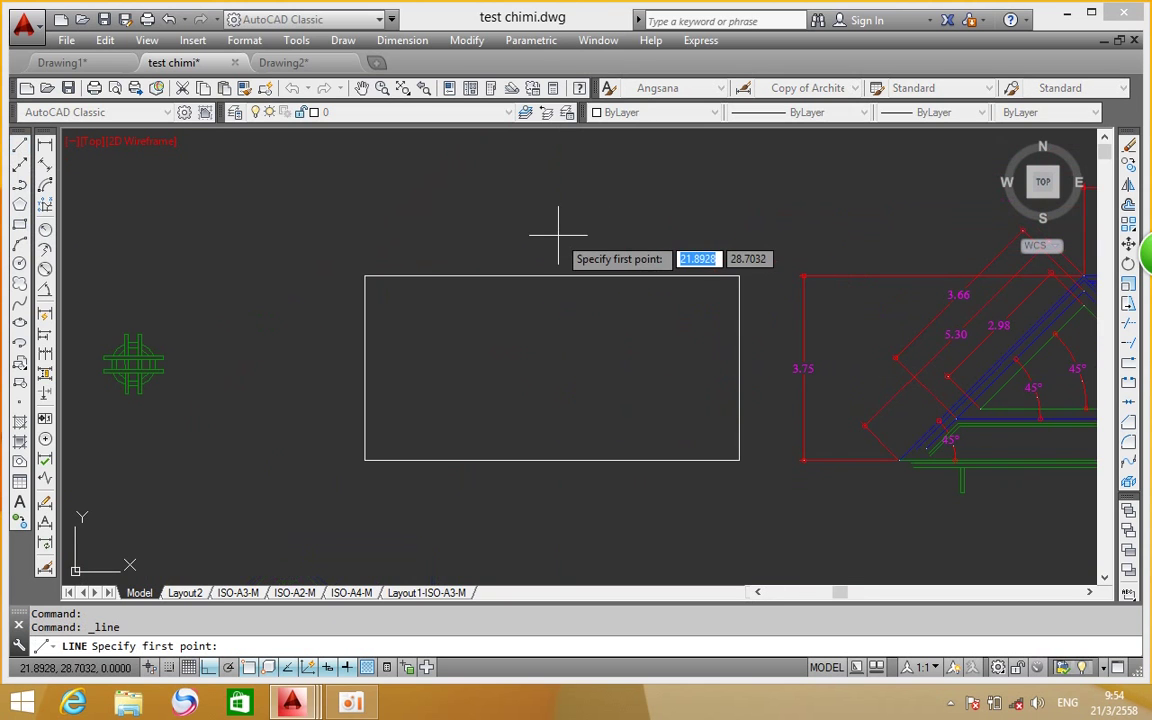
{"action": "middle_click_drag", "start_coordinate": [557, 237], "coordinate": [411, 237]}
{"action": "middle_click_drag", "start_coordinate": [525, 216], "coordinate": [780, 212]}
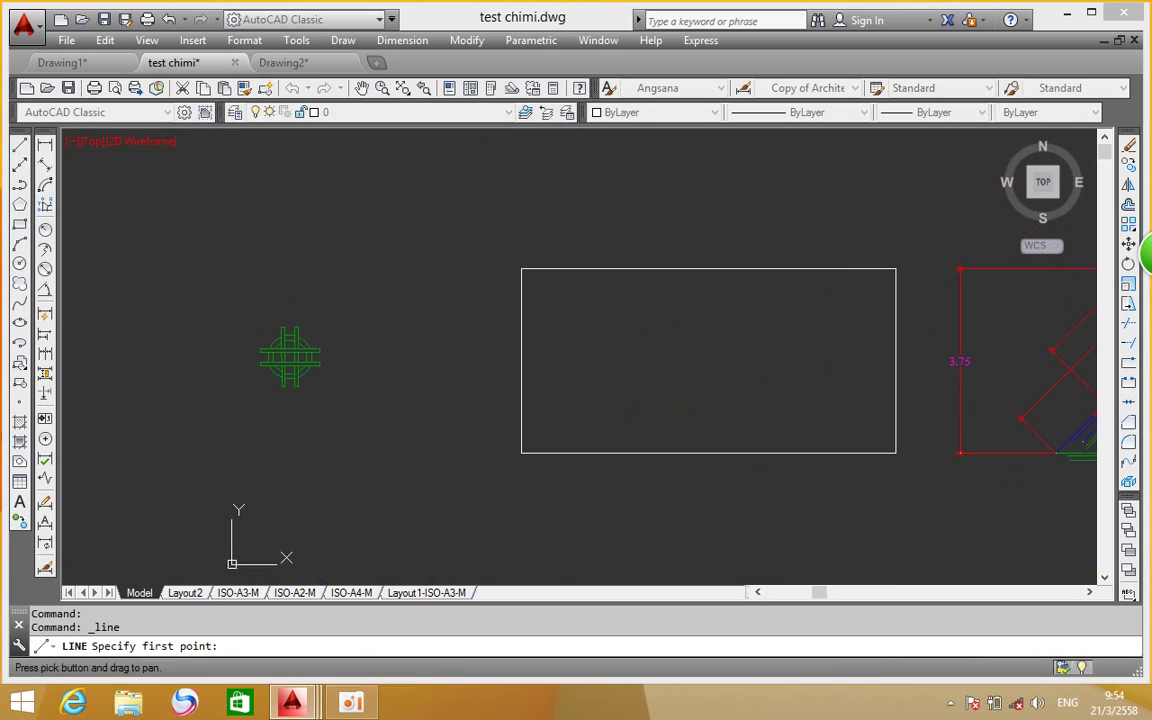
{"action": "left_click", "coordinate": [521, 268]}
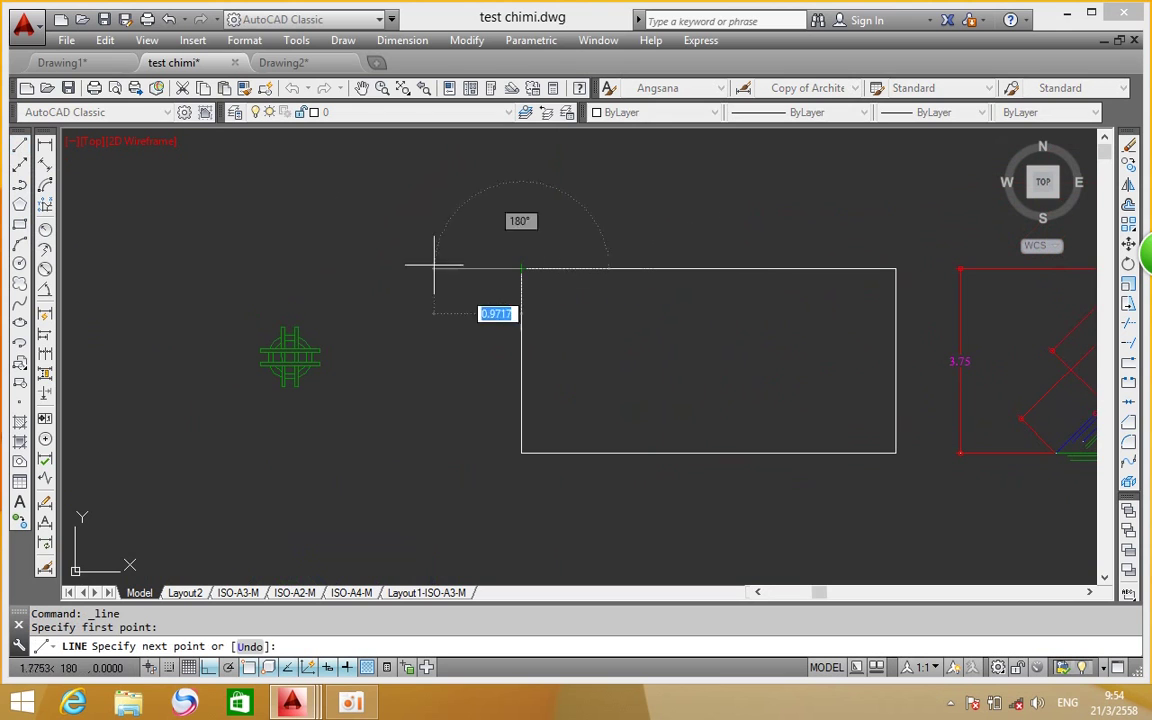
Draw the slope 5.3 long at -45 degrees down to the bottom edge
{"action": "scroll", "coordinate": [265, 267], "scroll_direction": "down", "scroll_amount": 4}
{"action": "scroll", "coordinate": [277, 268], "scroll_direction": "up", "scroll_amount": 2}
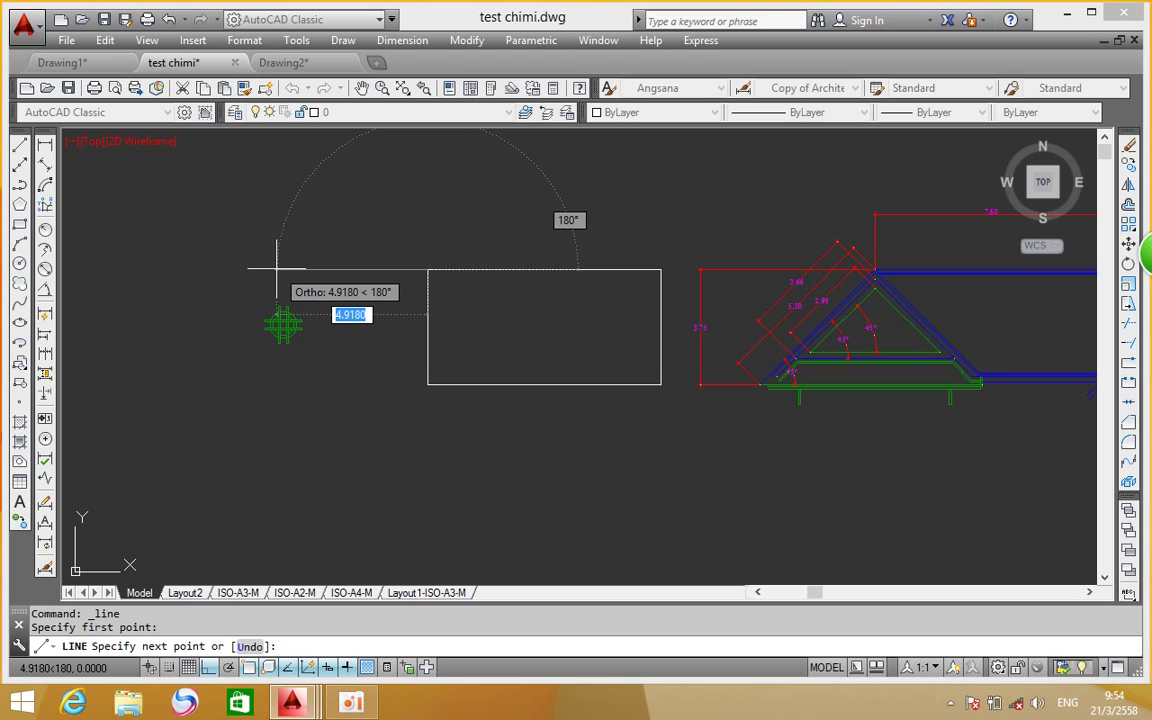
{"action": "type", "text": "5.3"}
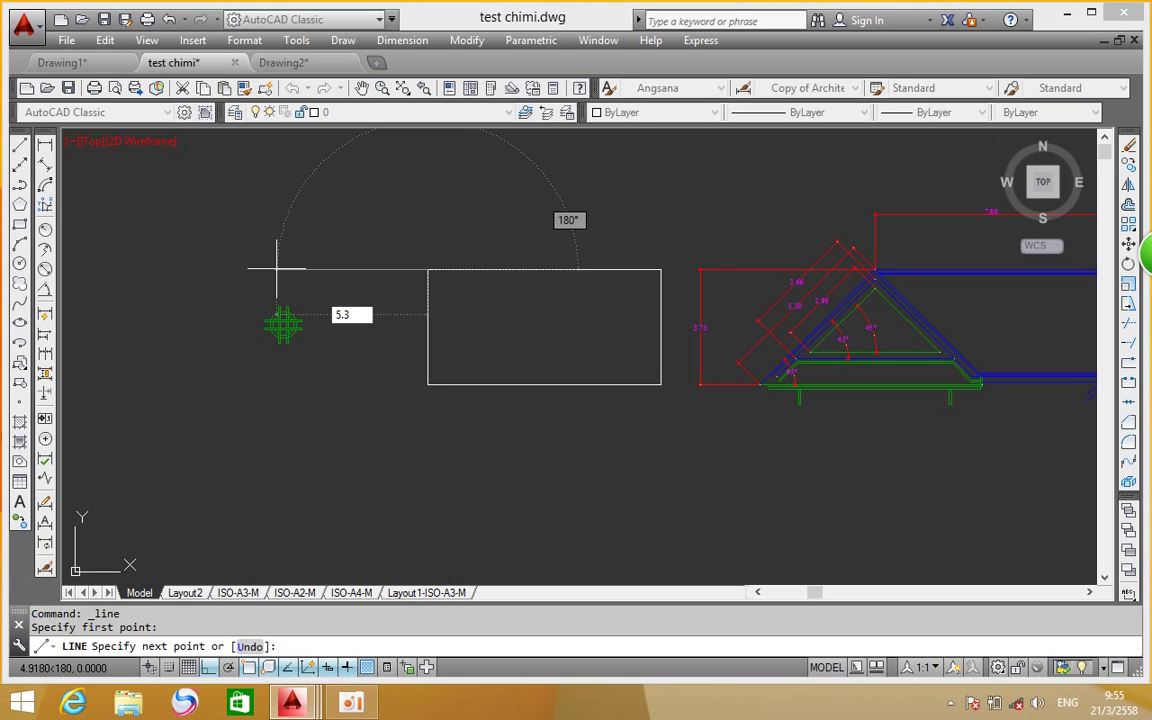
{"action": "key", "text": "Tab"}
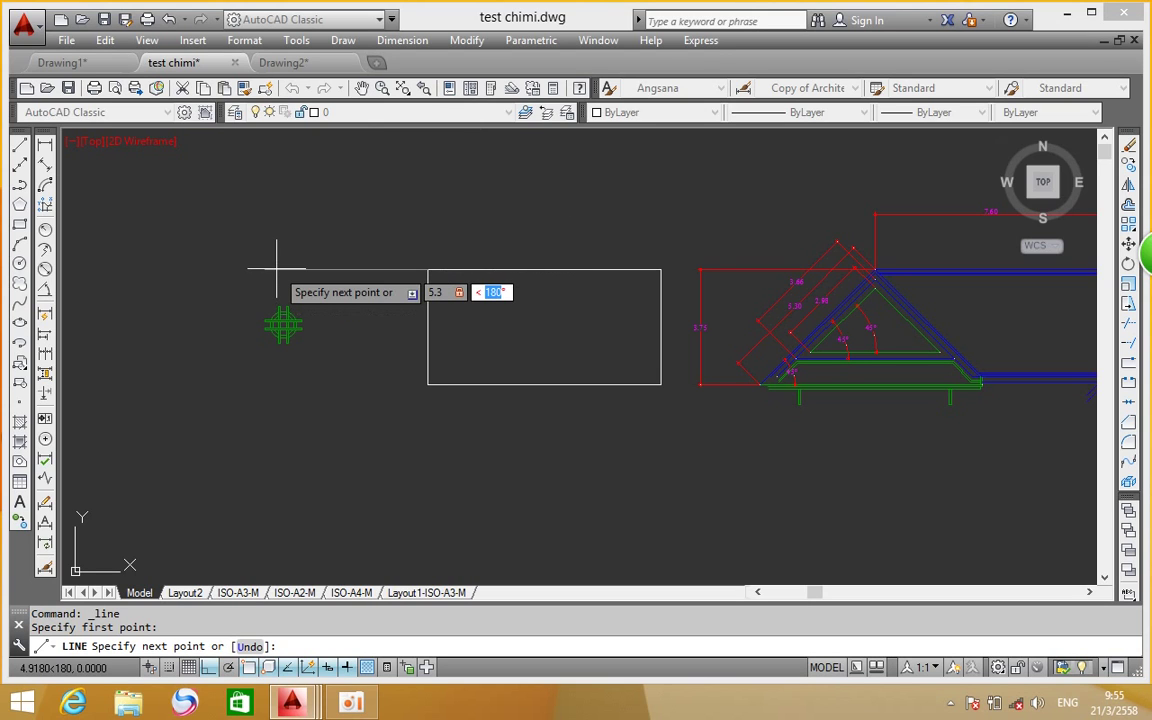
{"action": "type", "text": "-45"}
{"action": "key", "text": "Return"}
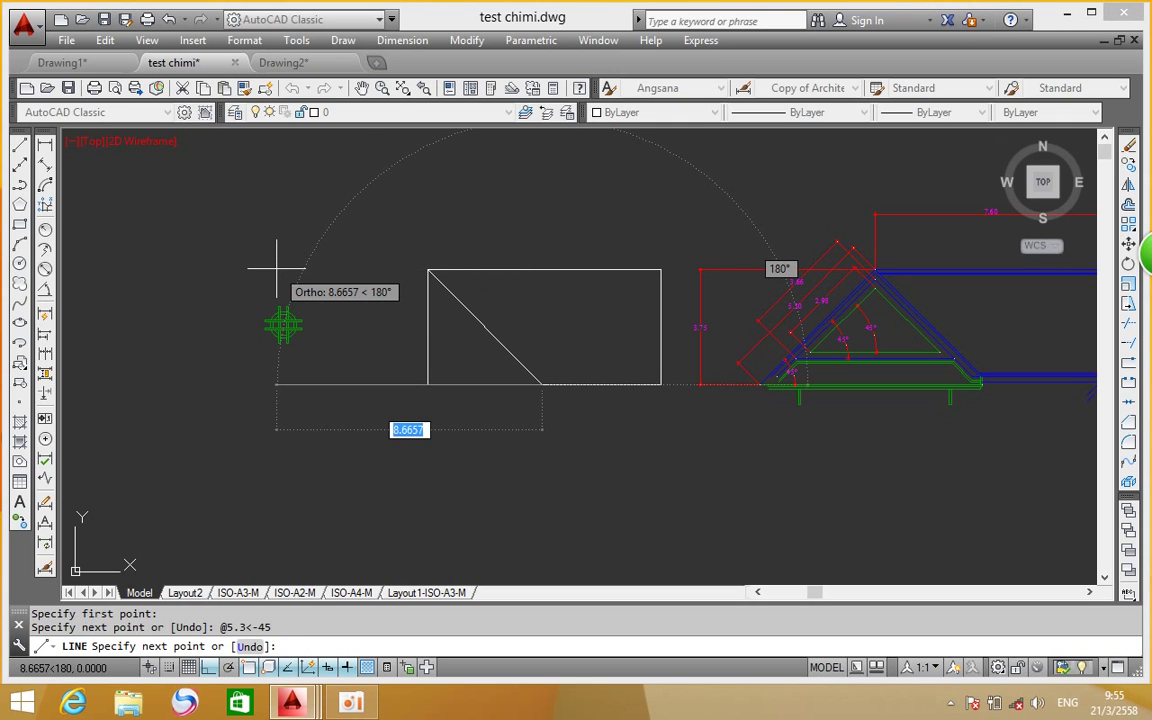
{"action": "key", "text": "Escape"}
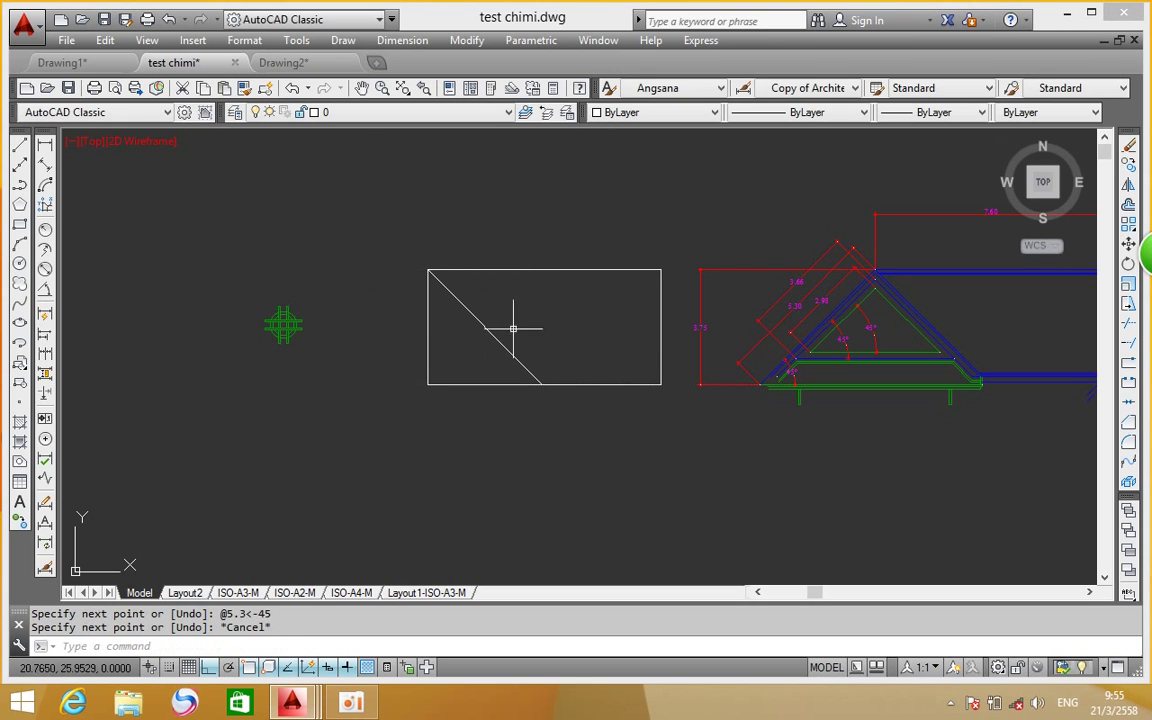
{"action": "left_click", "coordinate": [520, 318]}
{"action": "left_click", "coordinate": [535, 310]}
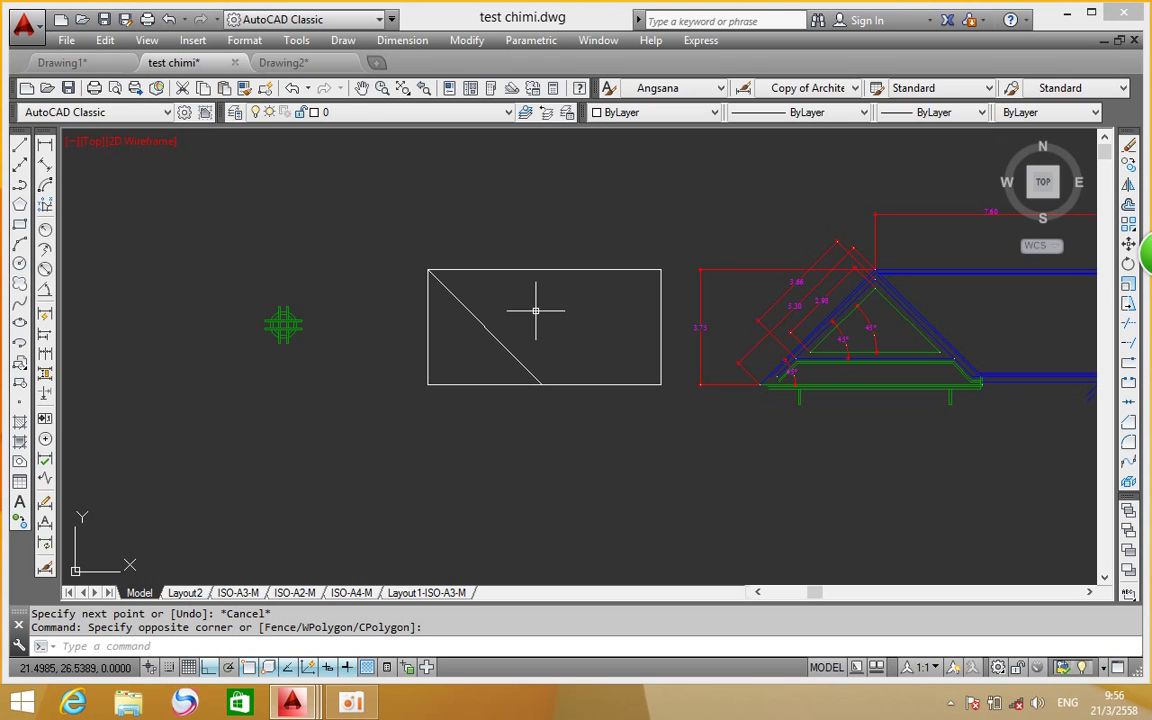
{"action": "middle_click_drag", "start_coordinate": [931, 375], "coordinate": [766, 398]}
{"action": "scroll", "coordinate": [766, 380], "scroll_direction": "up", "scroll_amount": 4}
{"action": "scroll", "coordinate": [740, 340], "scroll_direction": "down", "scroll_amount": 3}
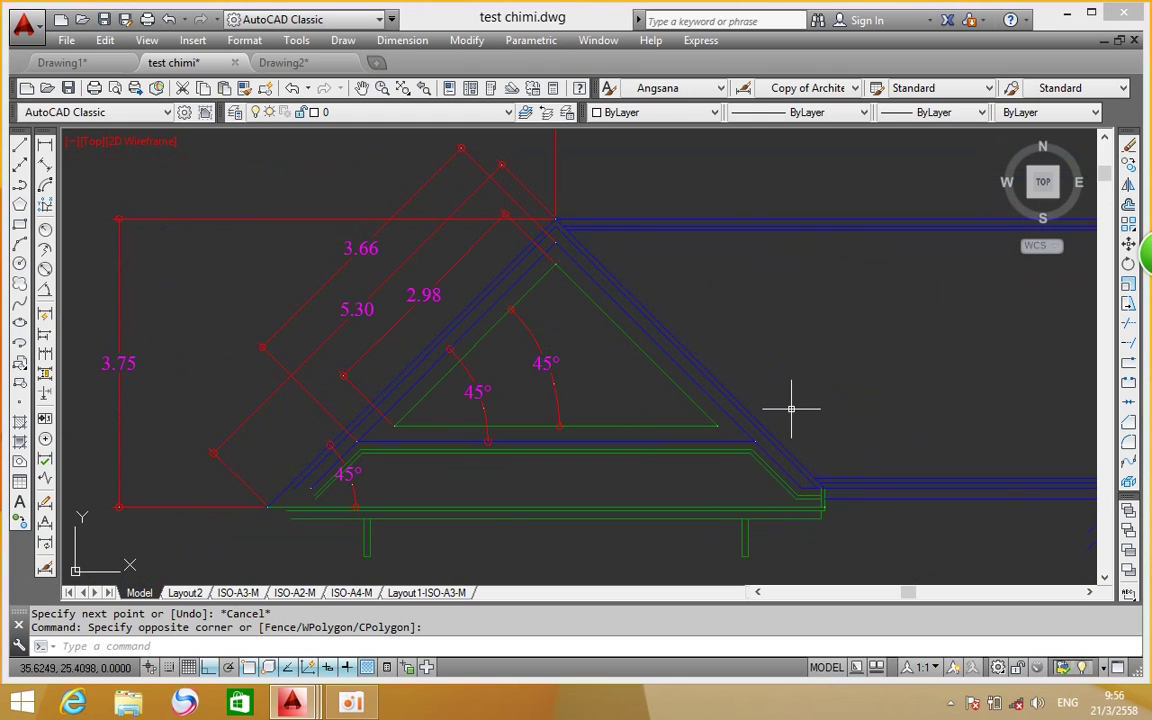
Mirror the diagonal about a vertical axis through the top-left corner, keeping the original
{"action": "left_click", "coordinate": [1130, 187]}
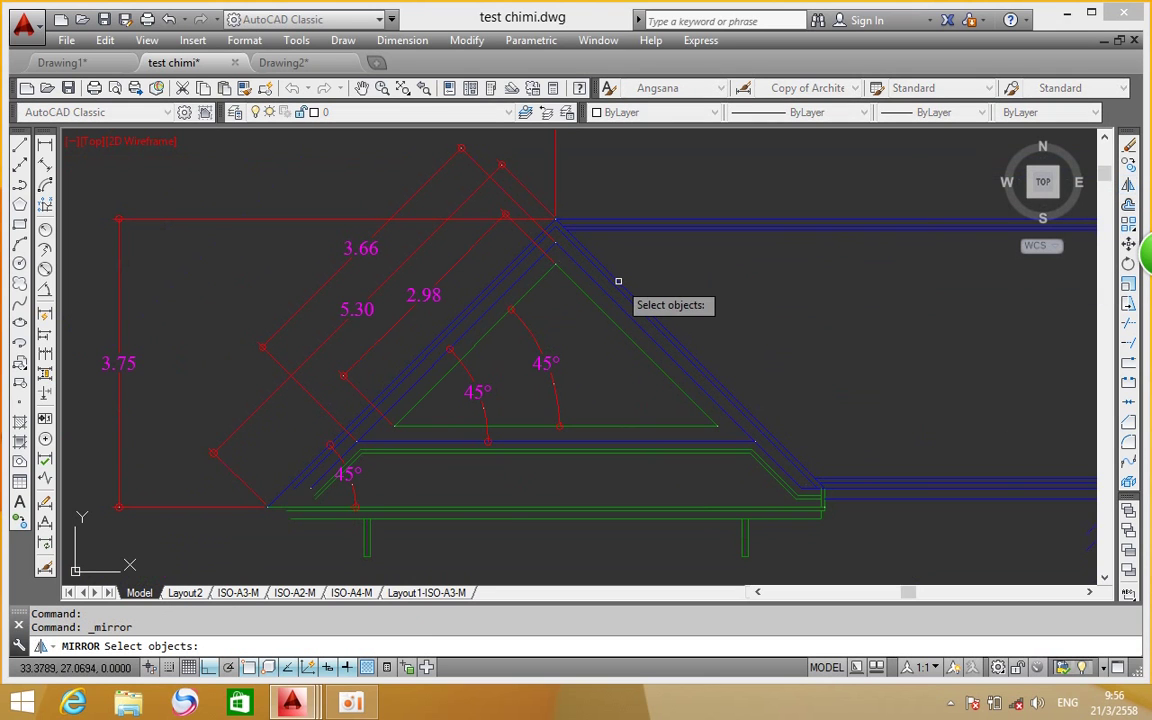
{"action": "scroll", "coordinate": [676, 283], "scroll_direction": "down", "scroll_amount": 4}
{"action": "left_click", "coordinate": [228, 301]}
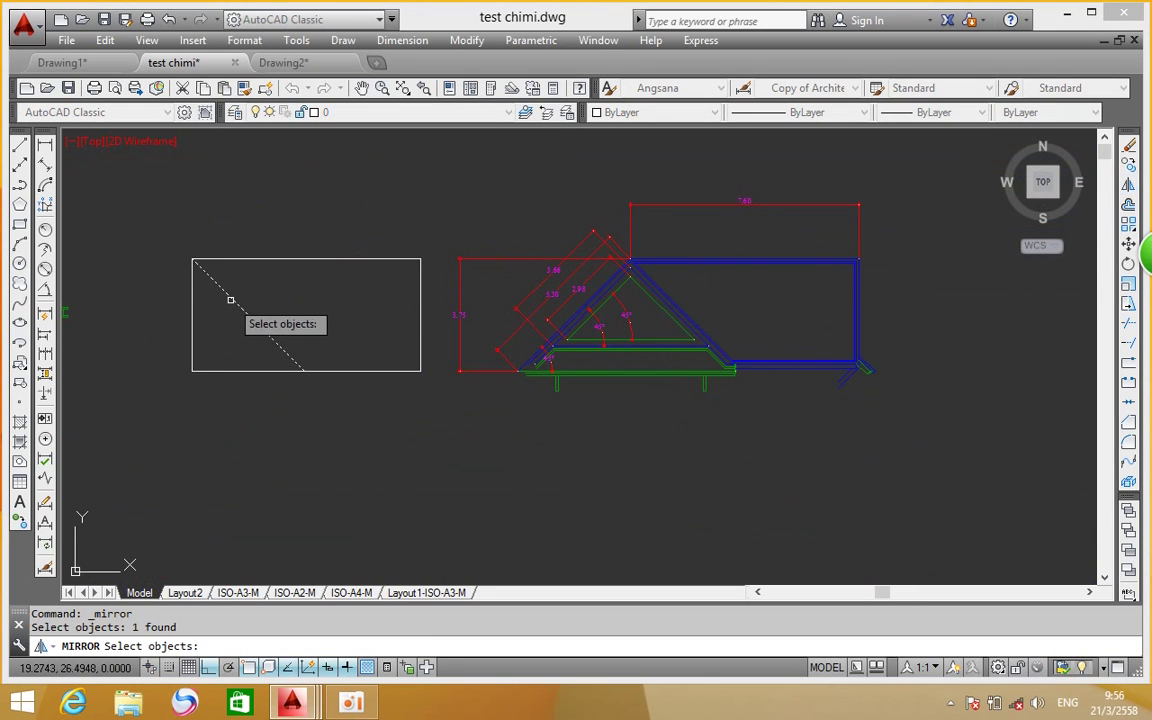
{"action": "middle_click_drag", "start_coordinate": [293, 302], "coordinate": [535, 311]}
{"action": "key", "text": "Return"}
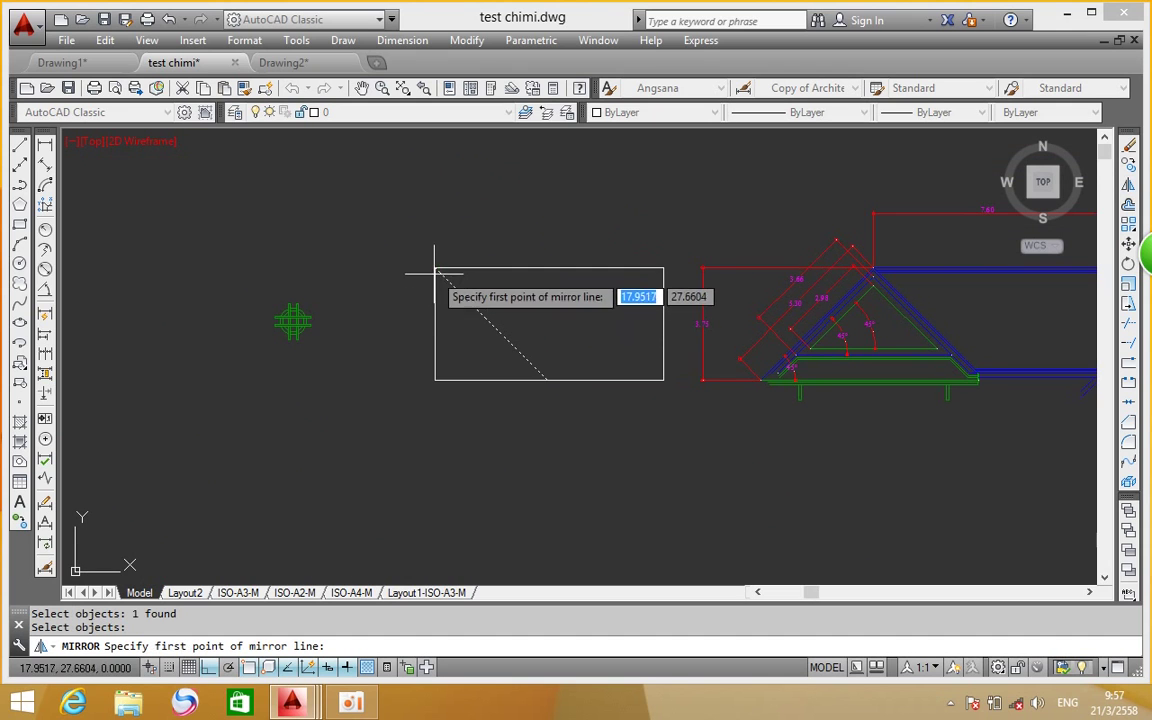
{"action": "left_click", "coordinate": [434, 268]}
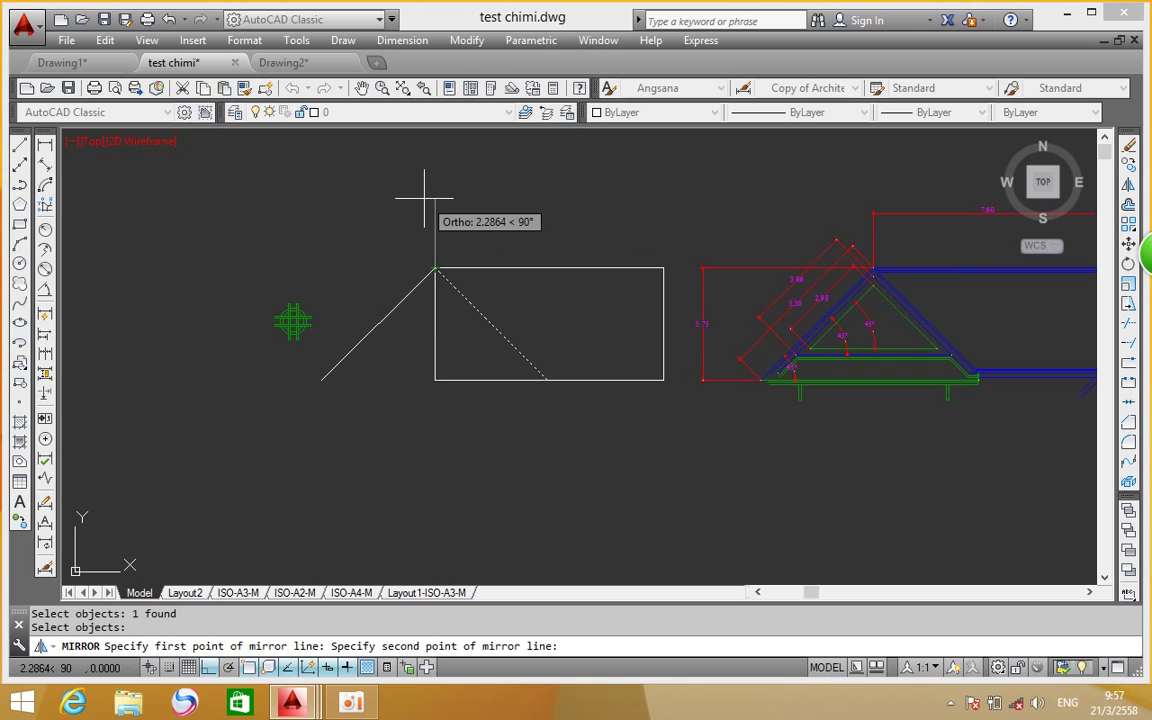
{"action": "left_click", "coordinate": [424, 198]}
{"action": "right_click", "coordinate": [458, 208]}
{"action": "left_click", "coordinate": [505, 221]}
Frame the new gable peak in the view
{"action": "middle_click_drag", "start_coordinate": [532, 342], "coordinate": [419, 335]}
{"action": "scroll", "coordinate": [357, 296], "scroll_direction": "up", "scroll_amount": 4}
{"action": "scroll", "coordinate": [391, 352], "scroll_direction": "down", "scroll_amount": 2}
{"action": "scroll", "coordinate": [383, 342], "scroll_direction": "down", "scroll_amount": 2}
{"action": "scroll", "coordinate": [362, 391], "scroll_direction": "up", "scroll_amount": 4}
{"action": "scroll", "coordinate": [362, 379], "scroll_direction": "down", "scroll_amount": 2}
{"action": "middle_click_drag", "start_coordinate": [362, 379], "coordinate": [365, 362]}
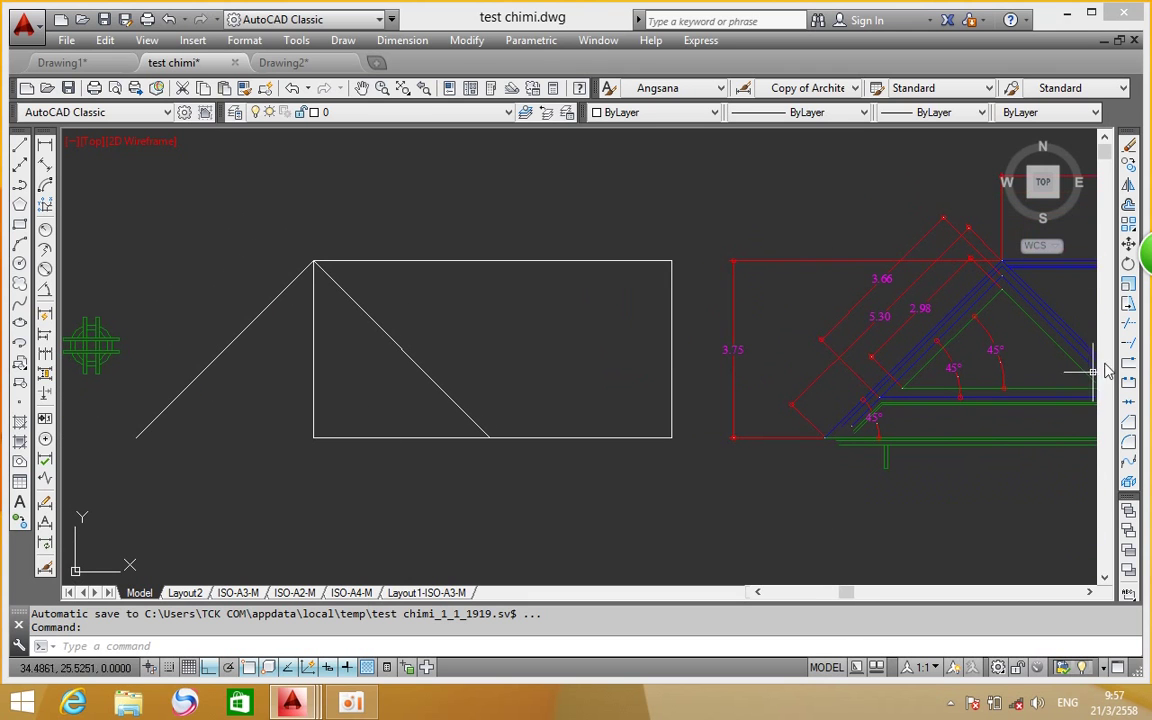
{"action": "left_click", "coordinate": [1128, 325]}
Trim the base lines at the triangle's bottom, using all objects as cutting edges
{"action": "key", "text": "Return"}
{"action": "left_click", "coordinate": [372, 418]}
{"action": "left_click", "coordinate": [290, 470]}
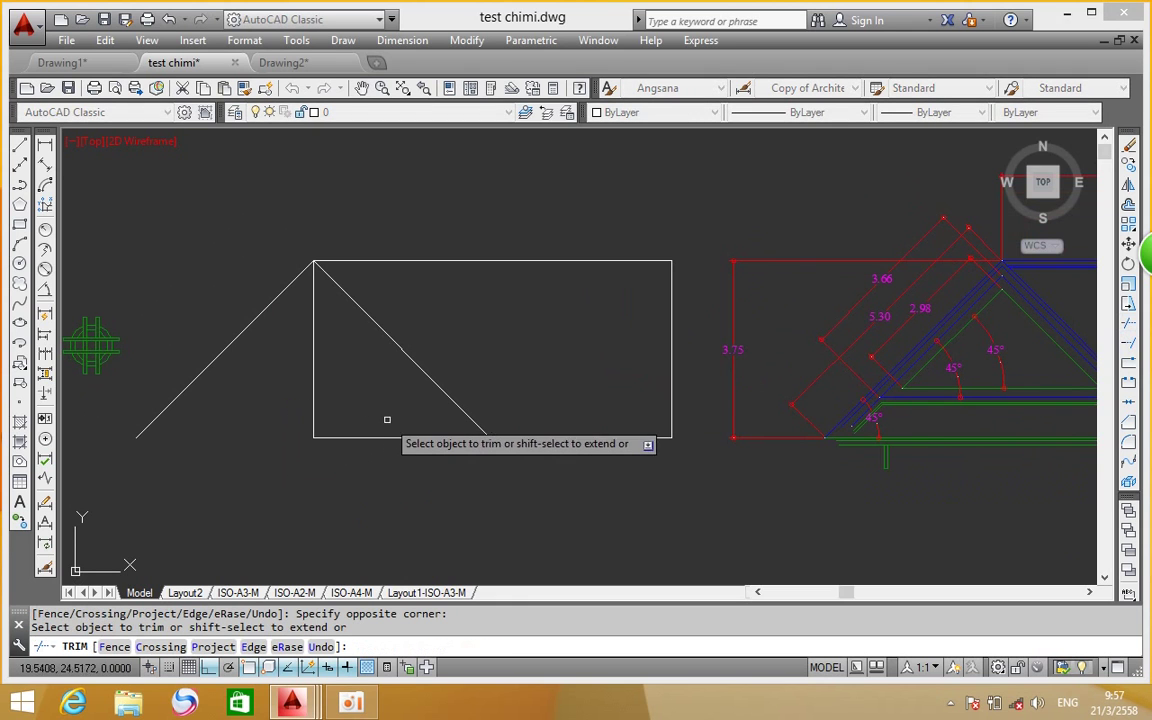
{"action": "right_click", "coordinate": [378, 399]}
{"action": "left_click", "coordinate": [405, 406]}
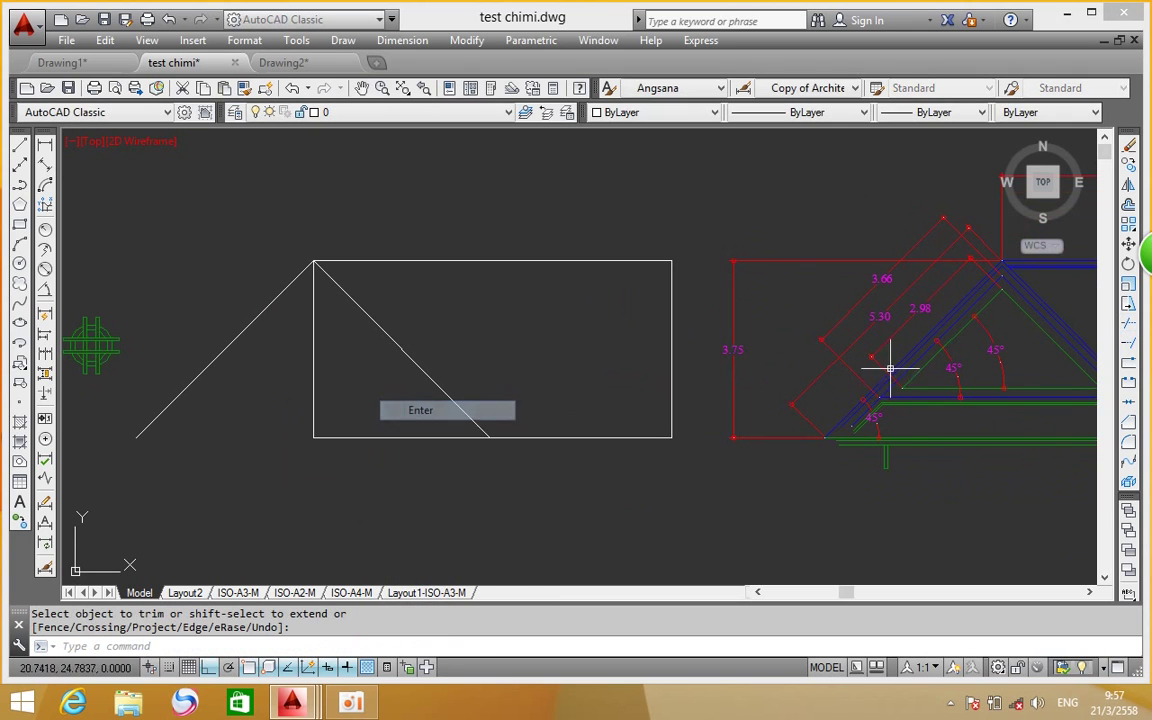
{"action": "key", "text": "Return"}
{"action": "key", "text": "Return"}
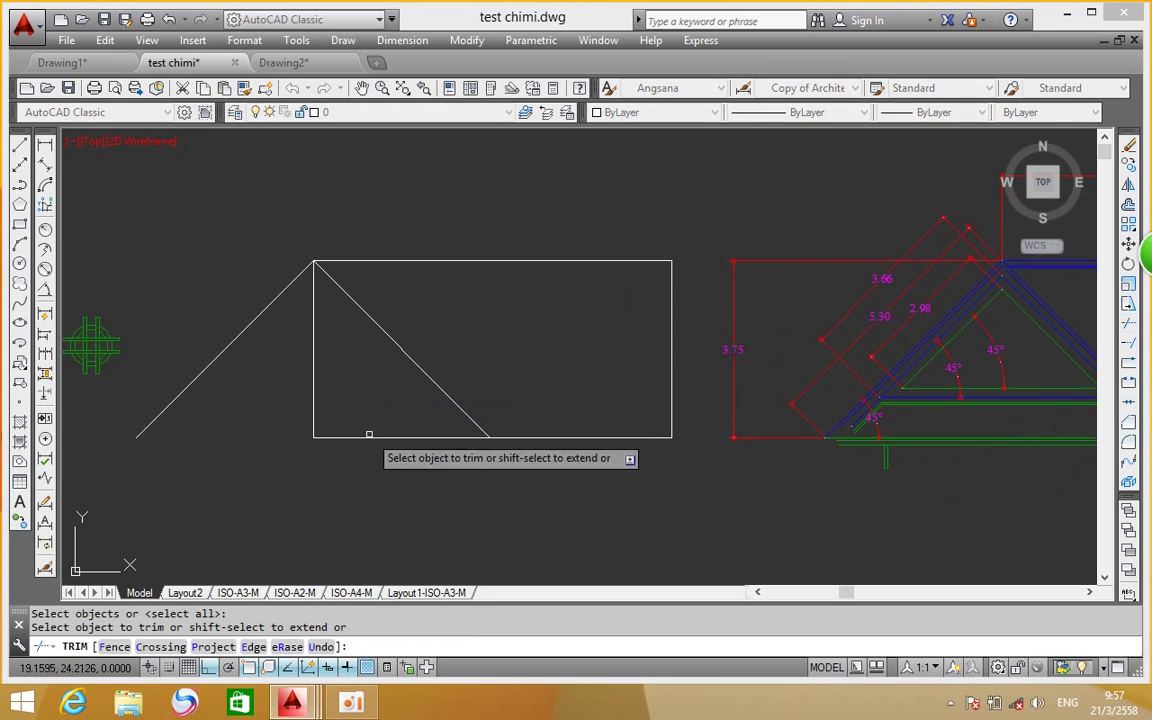
{"action": "left_click", "coordinate": [400, 424]}
{"action": "left_click", "coordinate": [378, 464]}
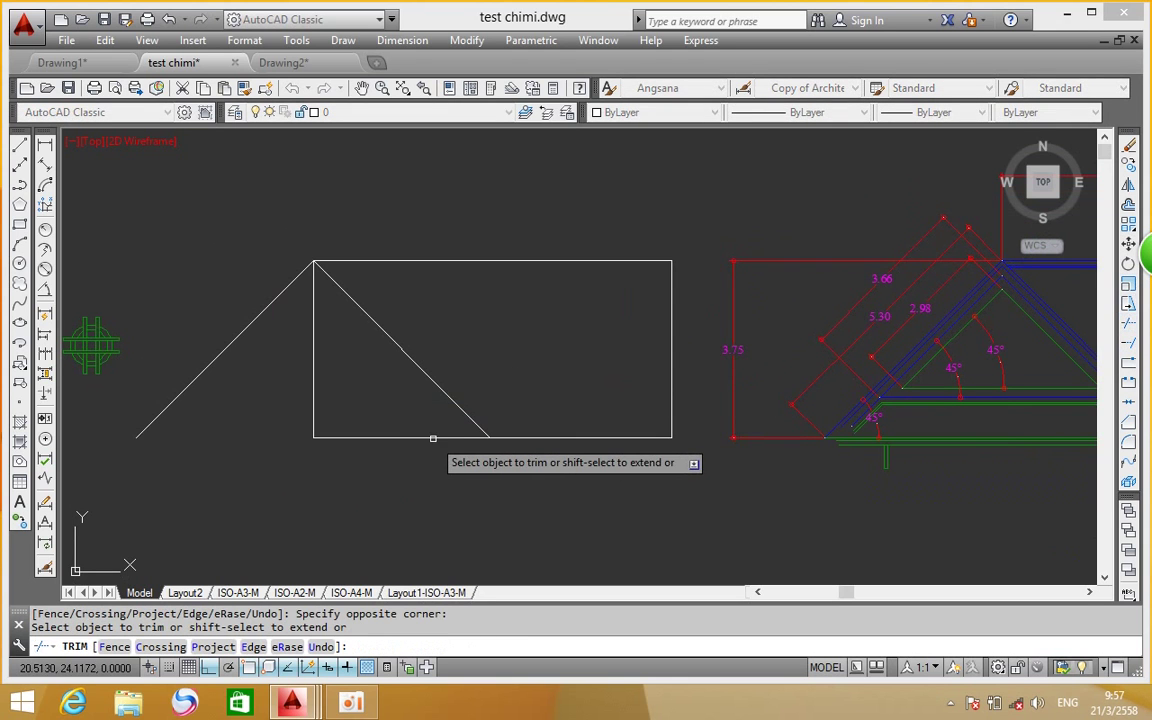
{"action": "scroll", "coordinate": [450, 435], "scroll_direction": "up", "scroll_amount": 5}
{"action": "scroll", "coordinate": [465, 400], "scroll_direction": "up", "scroll_amount": 1}
{"action": "scroll", "coordinate": [480, 395], "scroll_direction": "up", "scroll_amount": 2}
{"action": "scroll", "coordinate": [530, 415], "scroll_direction": "down", "scroll_amount": 2}
{"action": "scroll", "coordinate": [555, 405], "scroll_direction": "down", "scroll_amount": 1}
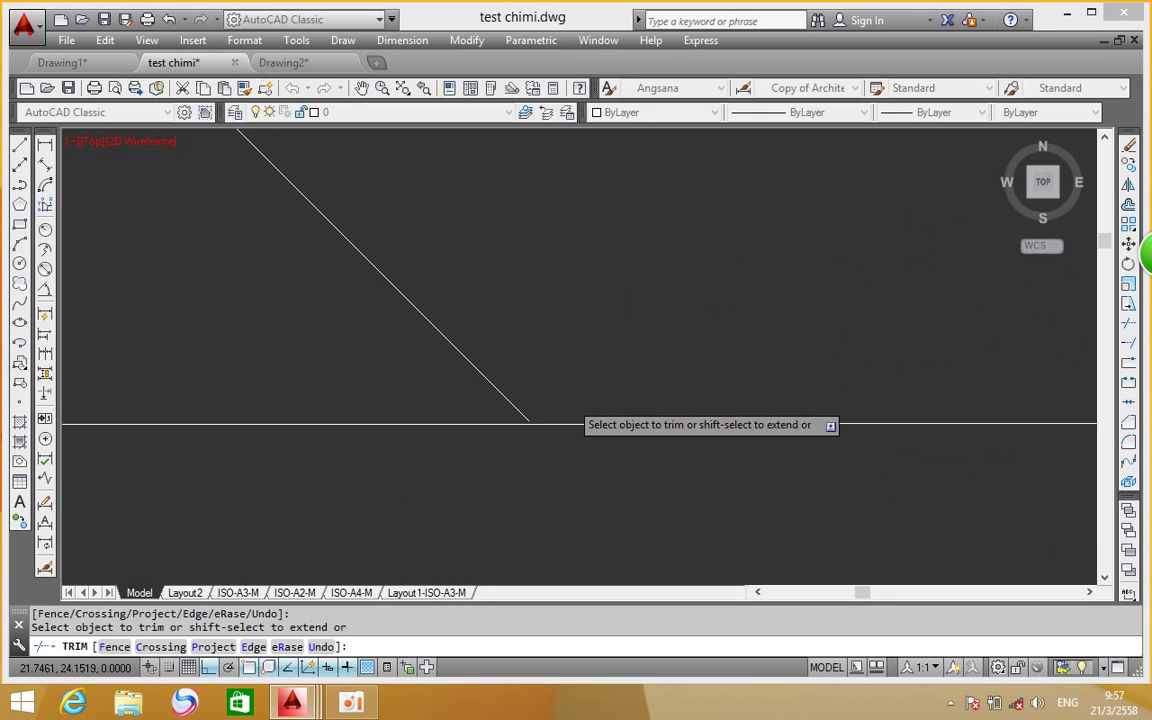
{"action": "key", "text": "Escape"}
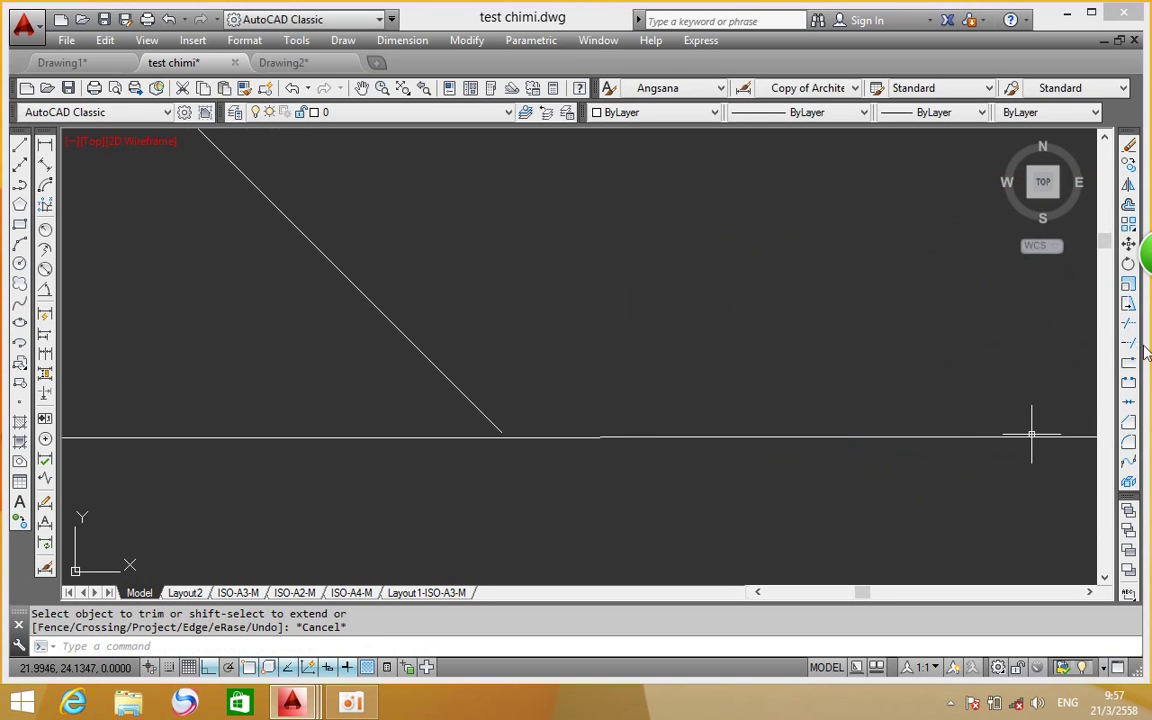
Extend the base lines, using all objects as extension boundaries
{"action": "left_click", "coordinate": [1129, 343]}
{"action": "key", "text": "Return"}
{"action": "left_click", "coordinate": [463, 308]}
{"action": "left_click", "coordinate": [327, 360]}
{"action": "right_click", "coordinate": [502, 271]}
{"action": "left_click", "coordinate": [574, 284]}
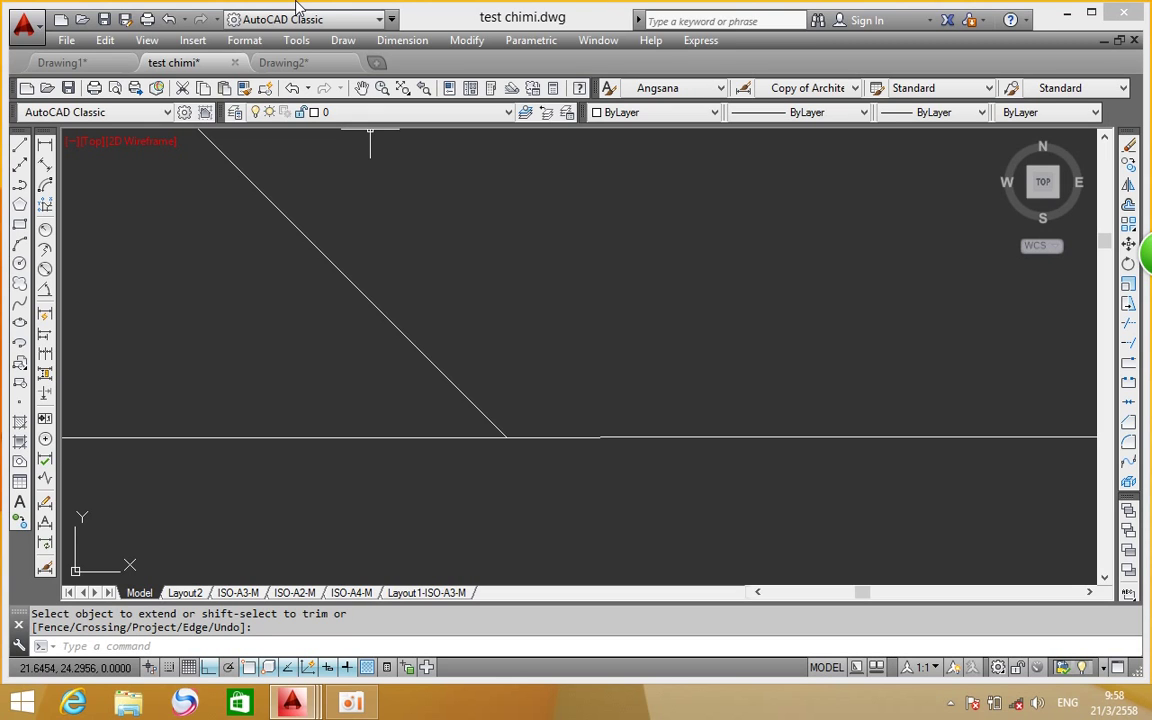
{"action": "scroll", "coordinate": [620, 380], "scroll_direction": "down", "scroll_amount": 2}
{"action": "middle_click_drag", "start_coordinate": [620, 380], "coordinate": [504, 248]}
{"action": "scroll", "coordinate": [594, 386], "scroll_direction": "down", "scroll_amount": 5}
{"action": "scroll", "coordinate": [591, 350], "scroll_direction": "up", "scroll_amount": 4}
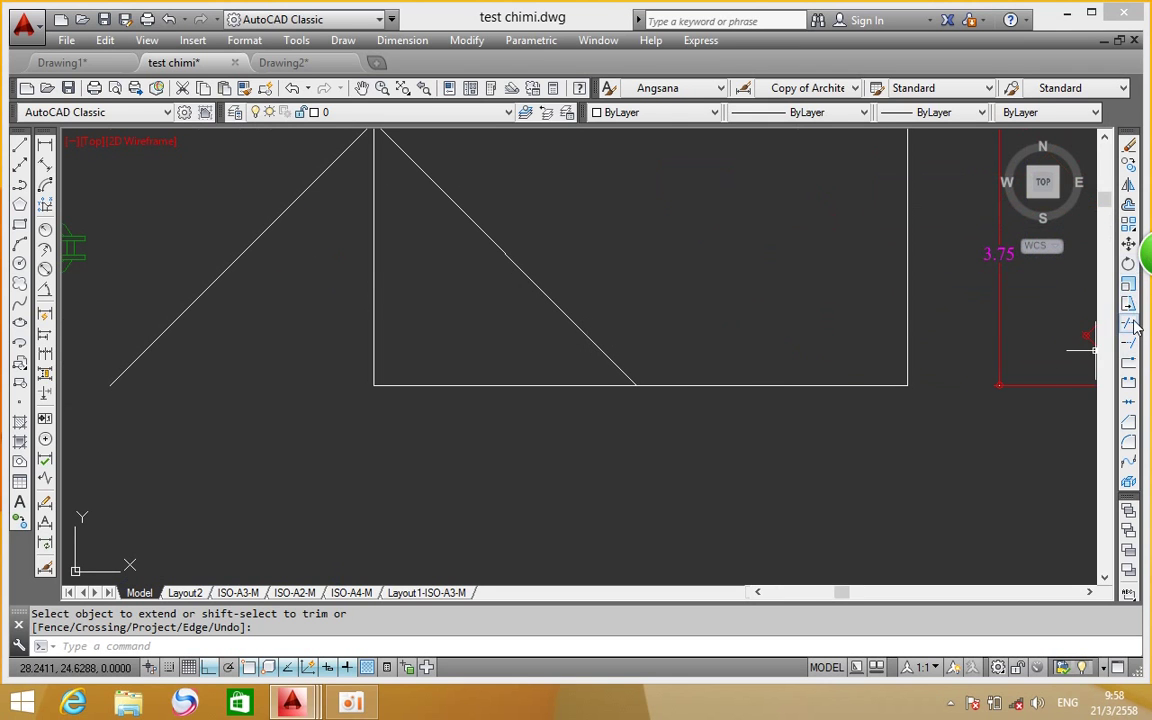
Trim away the base segment inside the gable with TR
{"action": "key", "text": "Escape"}
{"action": "type", "text": "tr"}
{"action": "key", "text": "Return"}
{"action": "key", "text": "Return"}
{"action": "left_click_drag", "start_coordinate": [484, 363], "coordinate": [440, 429]}
{"action": "right_click", "coordinate": [463, 360]}
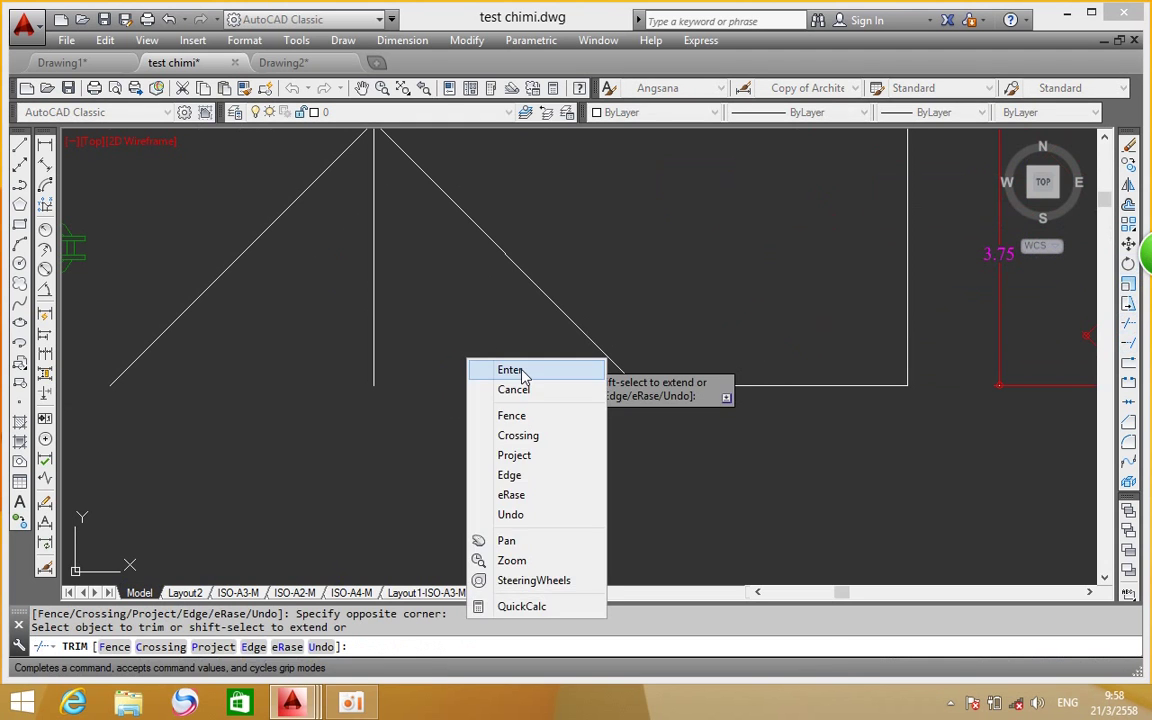
{"action": "left_click", "coordinate": [505, 369]}
Delete the vertical line under the roof peak
{"action": "left_click", "coordinate": [411, 329]}
{"action": "left_click", "coordinate": [334, 388]}
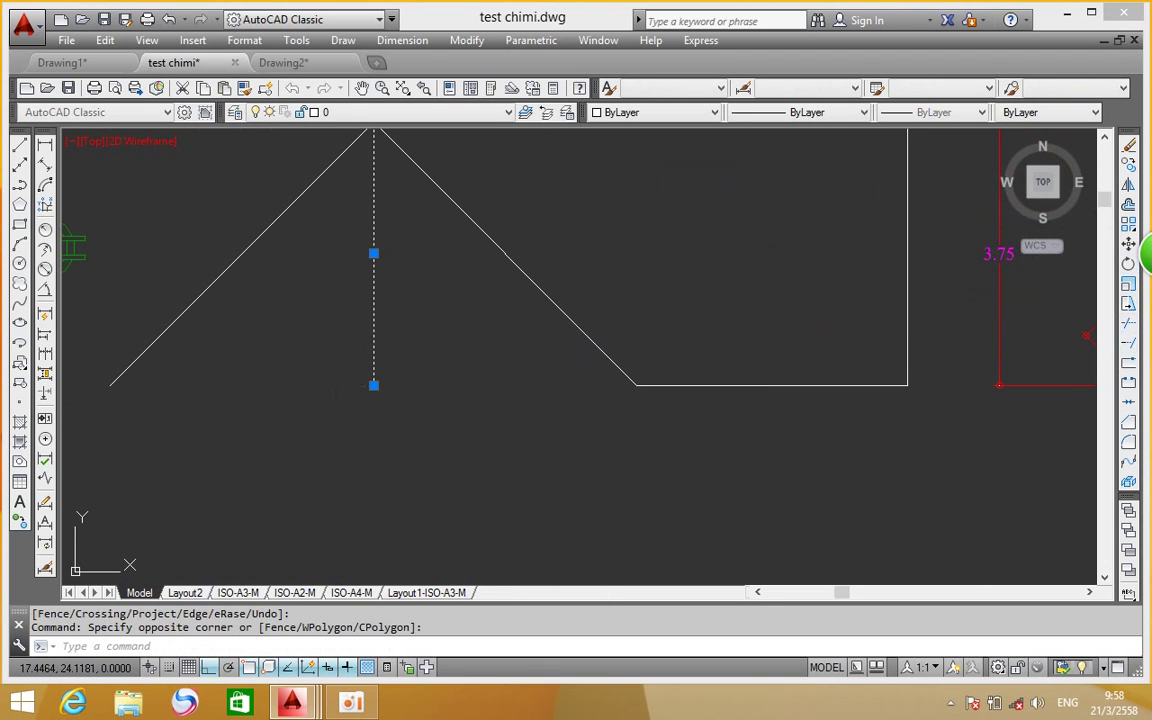
{"action": "key", "text": "Delete"}
{"action": "scroll", "coordinate": [334, 386], "scroll_direction": "down", "scroll_amount": 5}
{"action": "scroll", "coordinate": [480, 320], "scroll_direction": "up", "scroll_amount": 3}
{"action": "scroll", "coordinate": [465, 288], "scroll_direction": "up", "scroll_amount": 5}
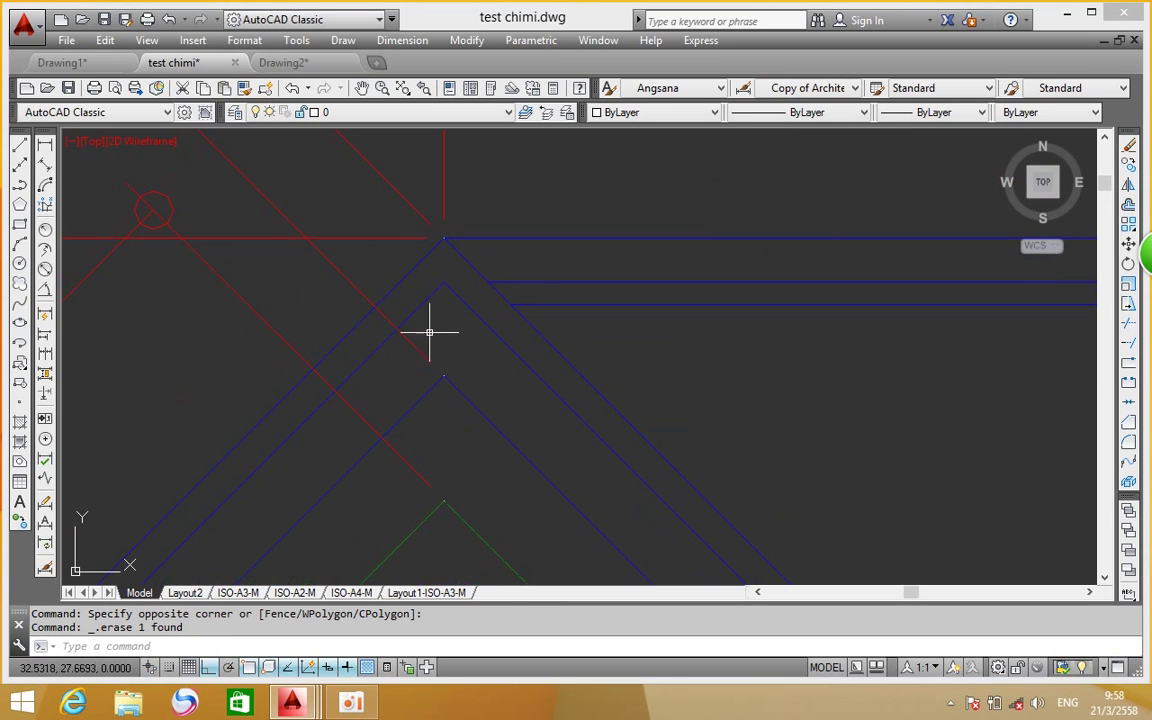
Measure the roof edge thickness with an aligned dimension (0.07), then discard it
{"action": "left_click", "coordinate": [45, 166]}
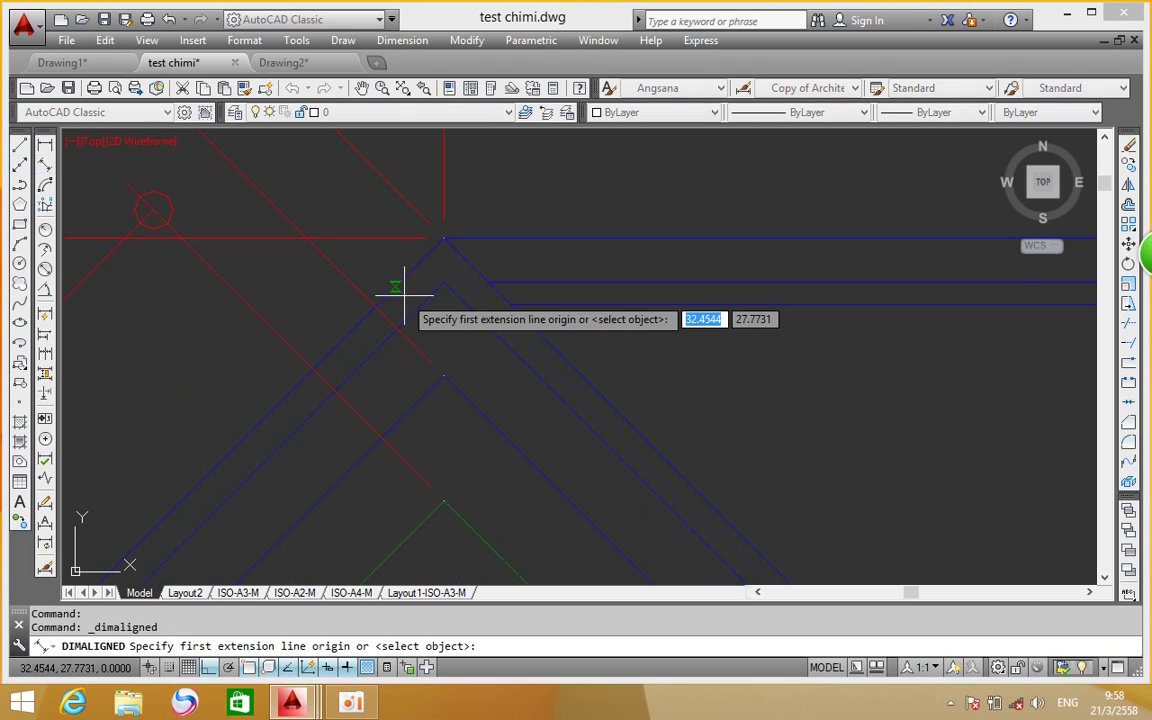
{"action": "left_click", "coordinate": [375, 305]}
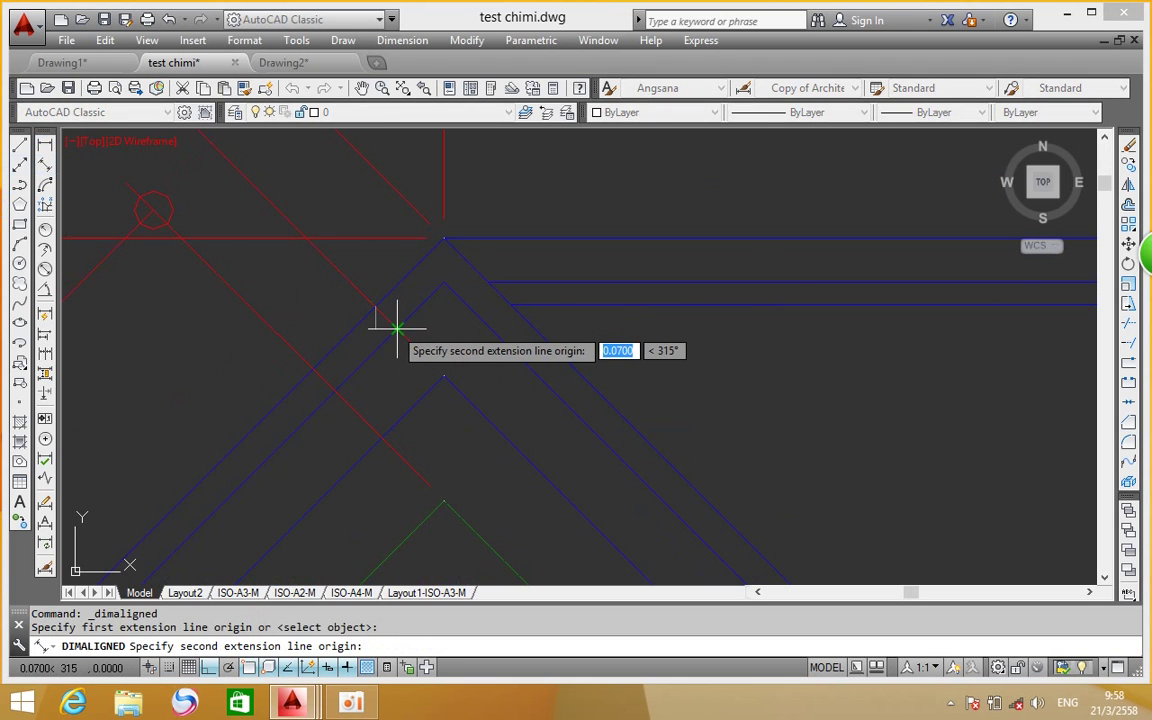
{"action": "left_click", "coordinate": [395, 324]}
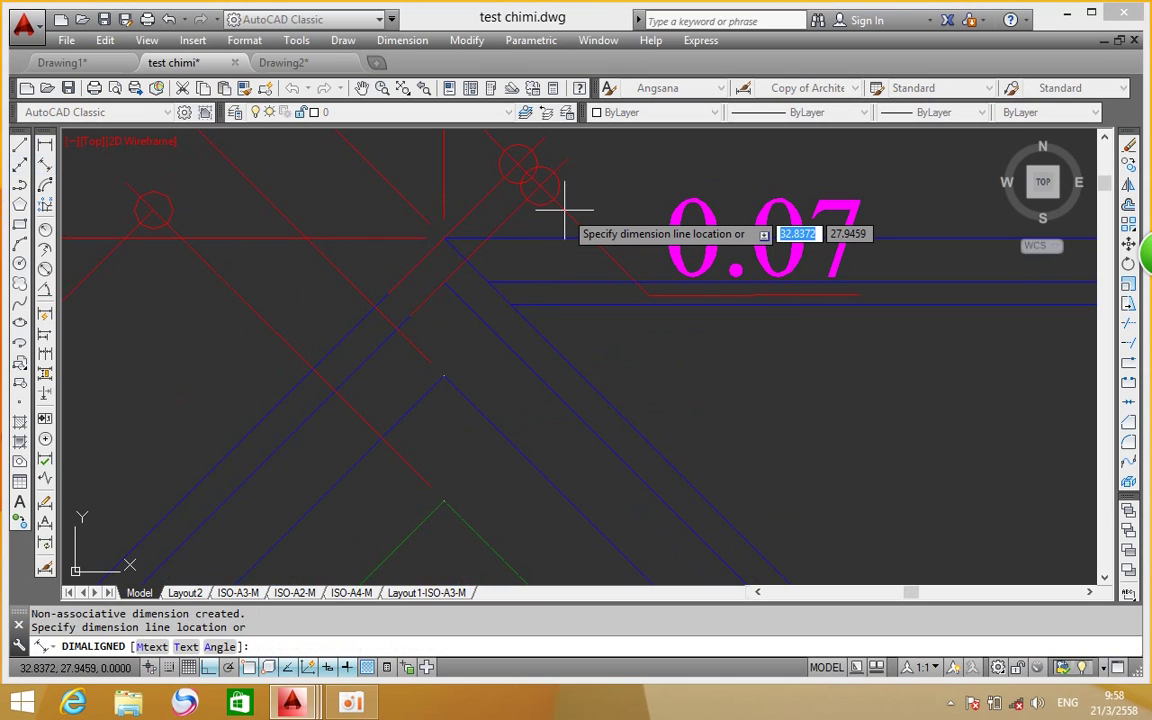
{"action": "key", "text": "Escape"}
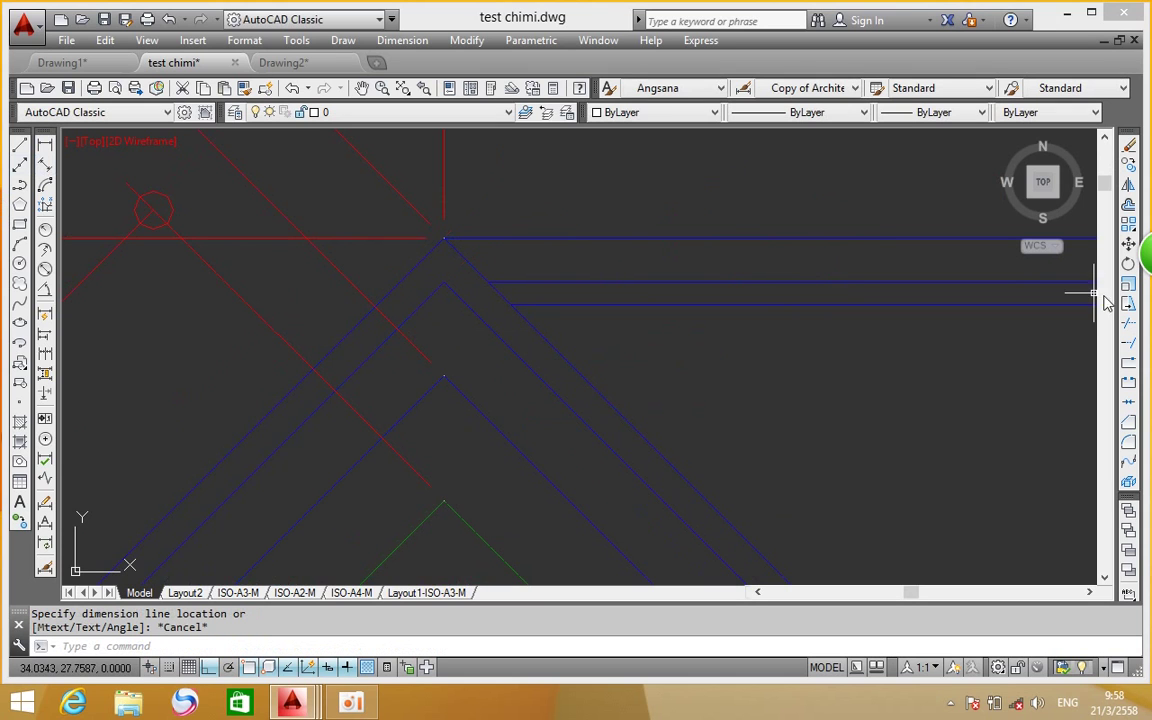
Offset the left roof slope 0.07 inward
{"action": "left_click", "coordinate": [1129, 206]}
{"action": "scroll", "coordinate": [553, 342], "scroll_direction": "down", "scroll_amount": 2}
{"action": "scroll", "coordinate": [527, 378], "scroll_direction": "down", "scroll_amount": 3}
{"action": "scroll", "coordinate": [570, 328], "scroll_direction": "down", "scroll_amount": 3}
{"action": "scroll", "coordinate": [435, 378], "scroll_direction": "up", "scroll_amount": 8}
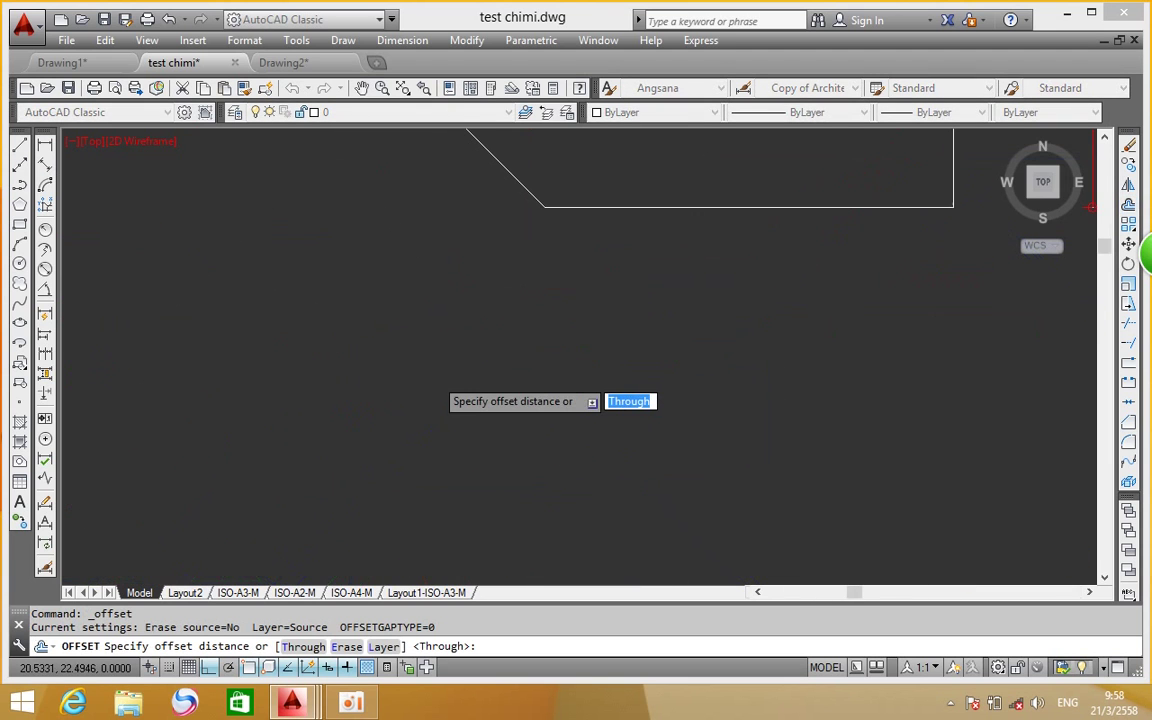
{"action": "type", "text": "."}
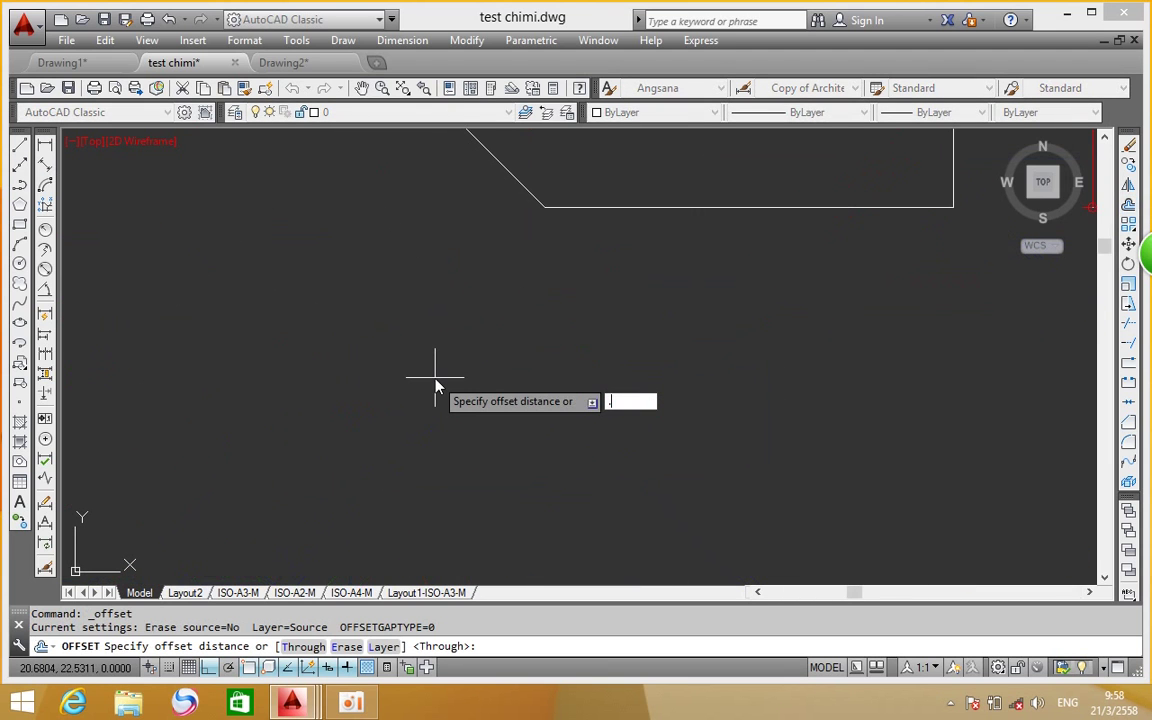
{"action": "type", "text": "0"}
{"action": "type", "text": "7"}
{"action": "key", "text": "Return"}
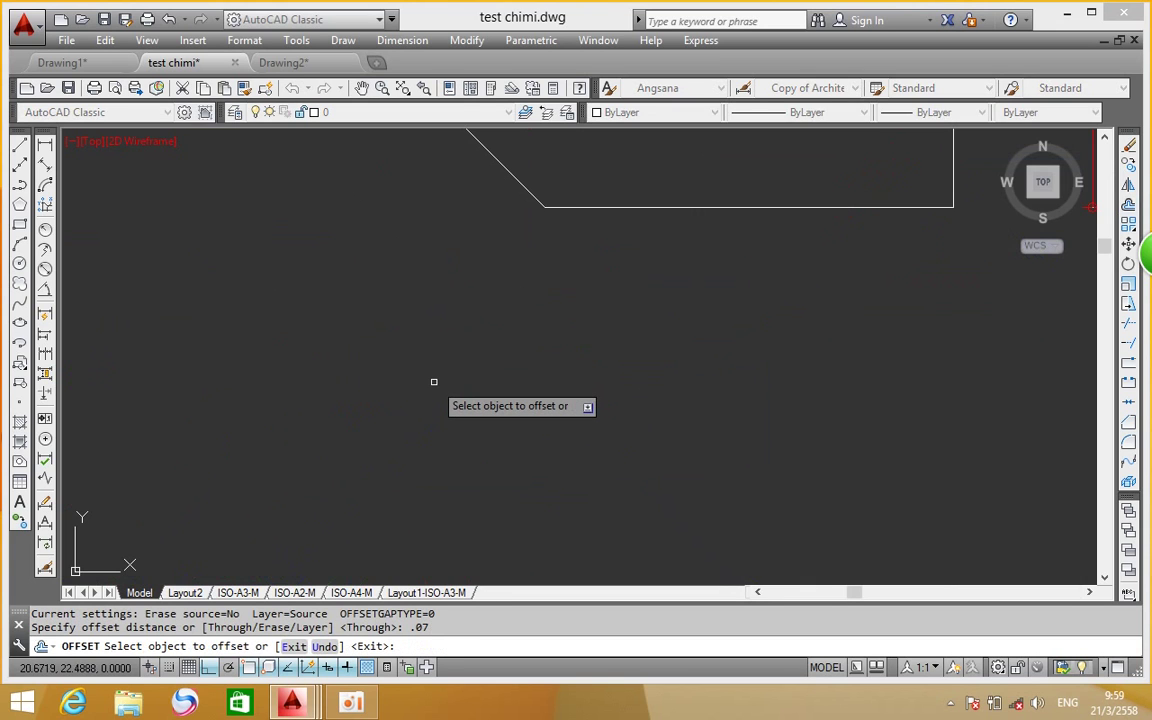
{"action": "scroll", "coordinate": [314, 419], "scroll_direction": "down", "scroll_amount": 4}
{"action": "scroll", "coordinate": [230, 255], "scroll_direction": "up", "scroll_amount": 6}
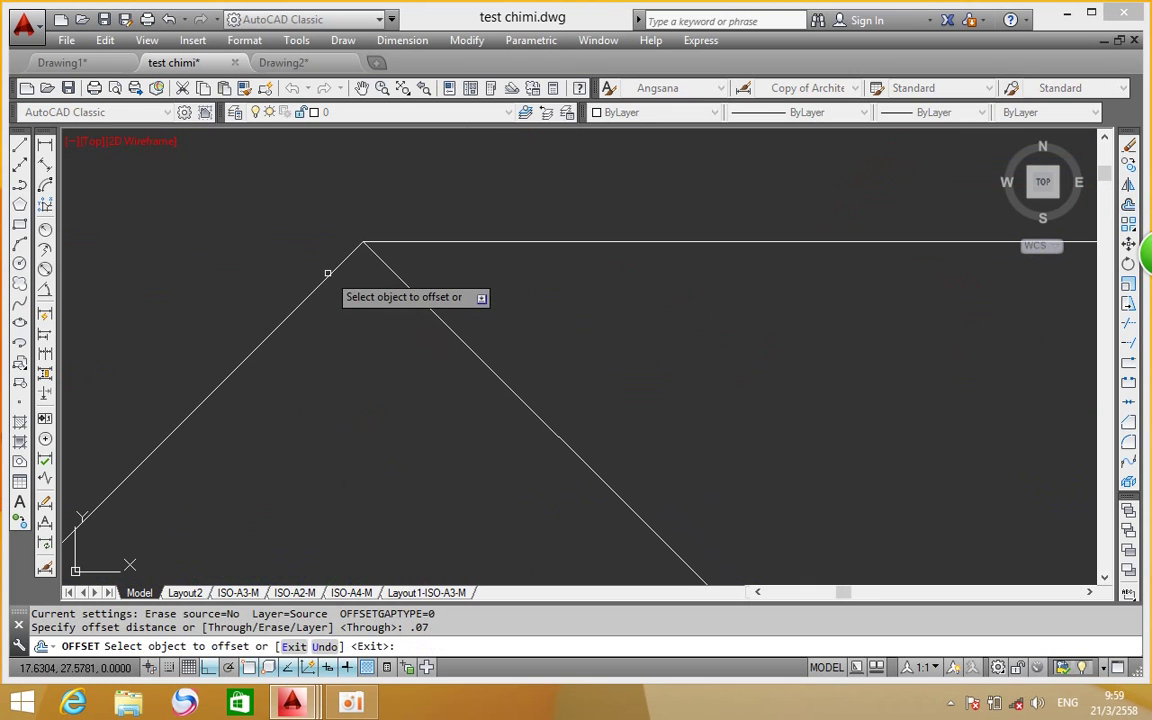
{"action": "left_click", "coordinate": [329, 274]}
{"action": "left_click", "coordinate": [352, 321]}
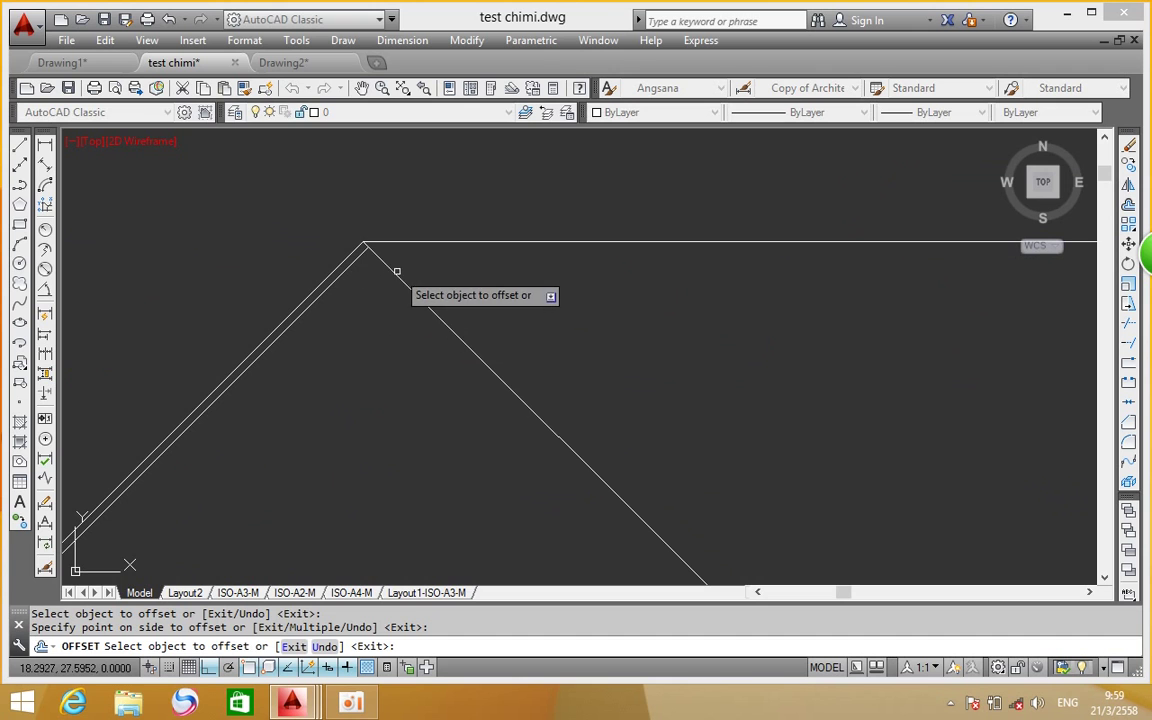
Bring the whole drawing into view and cancel the offset command
{"action": "scroll", "coordinate": [352, 322], "scroll_direction": "down", "scroll_amount": 3}
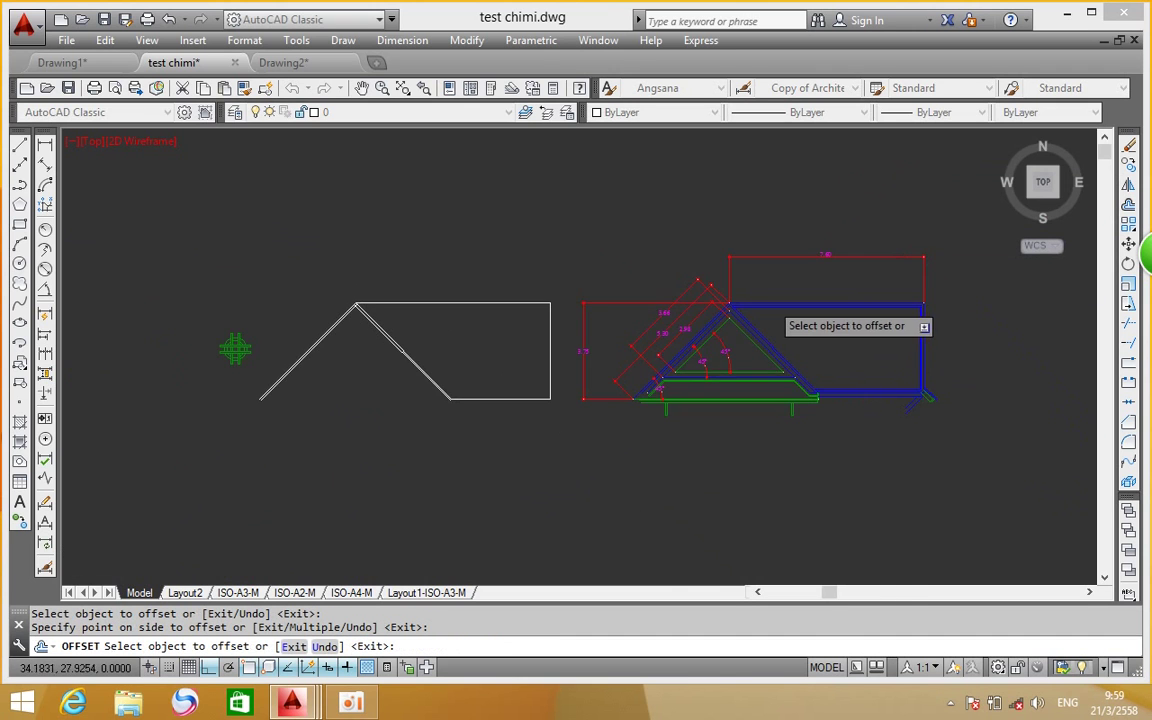
{"action": "scroll", "coordinate": [766, 302], "scroll_direction": "up", "scroll_amount": 5}
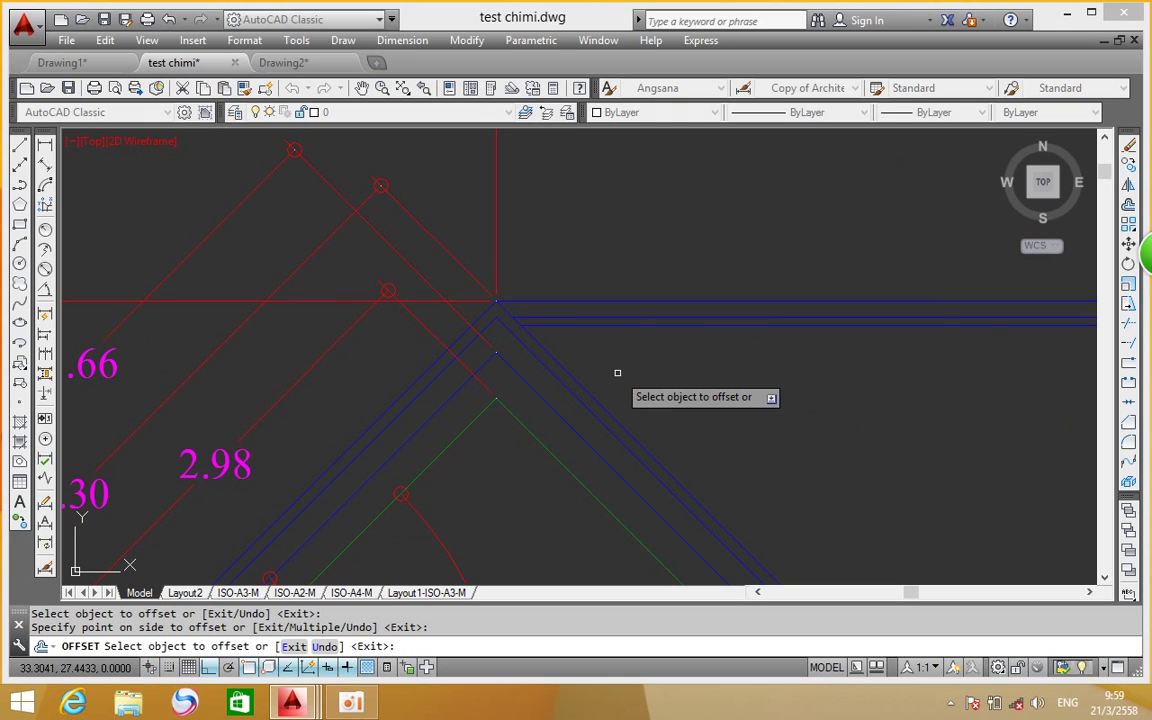
{"action": "scroll", "coordinate": [590, 380], "scroll_direction": "down", "scroll_amount": 3}
{"action": "scroll", "coordinate": [480, 375], "scroll_direction": "down", "scroll_amount": 2}
{"action": "mouse_move", "coordinate": [330, 355]}
{"action": "middle_mouse_down"}
{"action": "mouse_move", "coordinate": [405, 320]}
{"action": "mouse_move", "coordinate": [460, 325]}
{"action": "middle_mouse_up"}
{"action": "scroll", "coordinate": [743, 293], "scroll_direction": "up", "scroll_amount": 5}
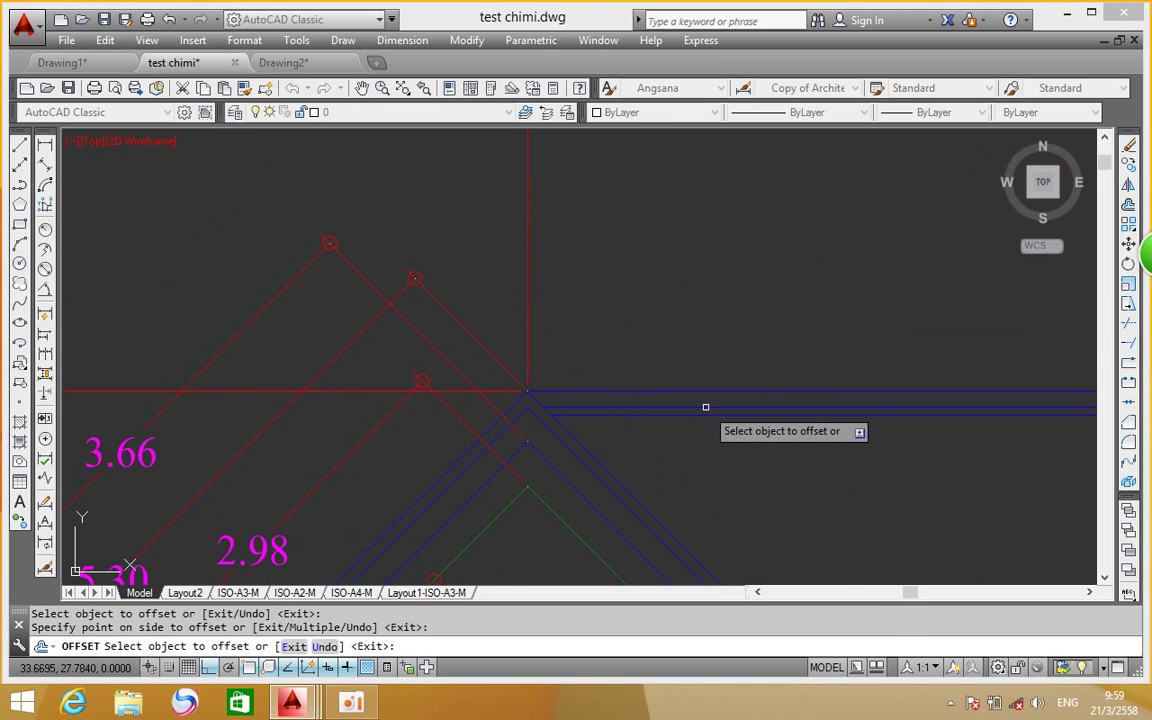
{"action": "key", "text": "Escape"}
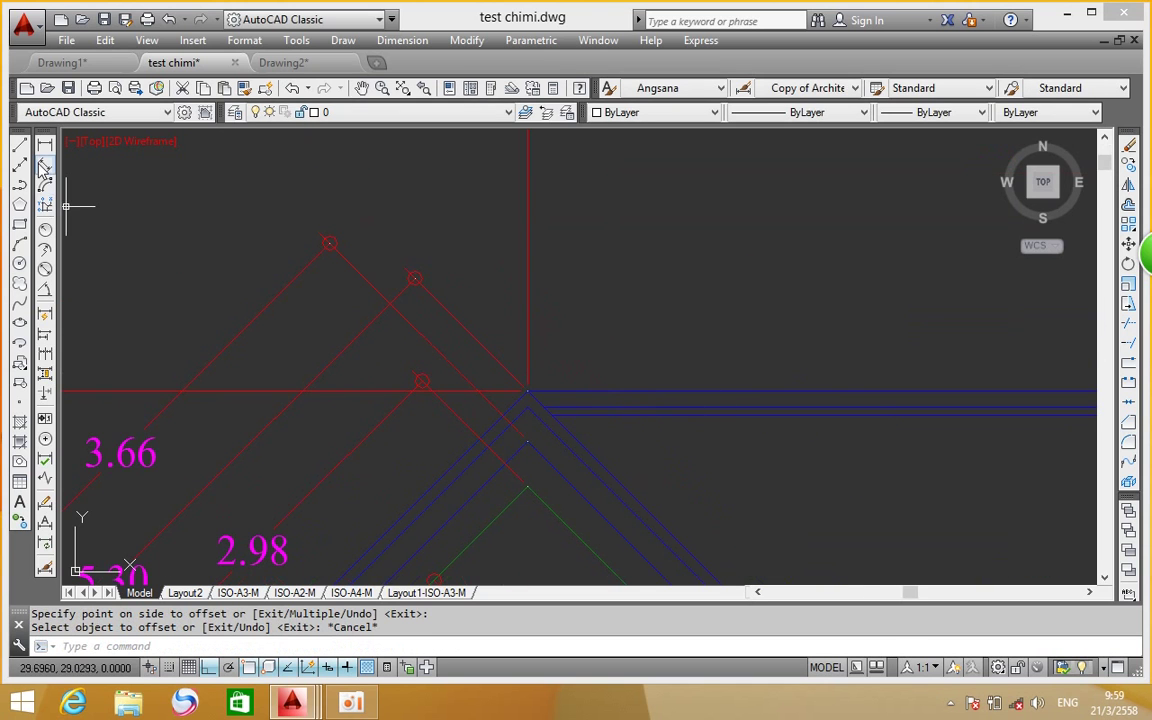
Add aligned dimensions of 0.15 and 0.20 across the roof layers near the apex
{"action": "left_click", "coordinate": [45, 165]}
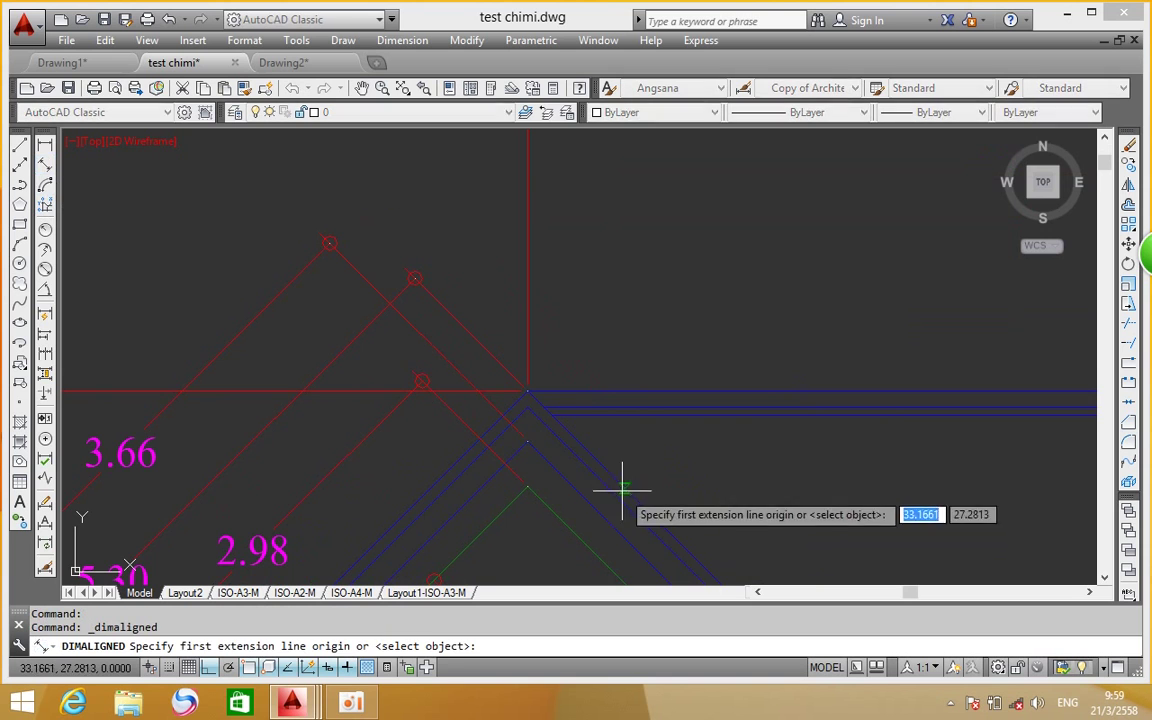
{"action": "left_click", "coordinate": [486, 447]}
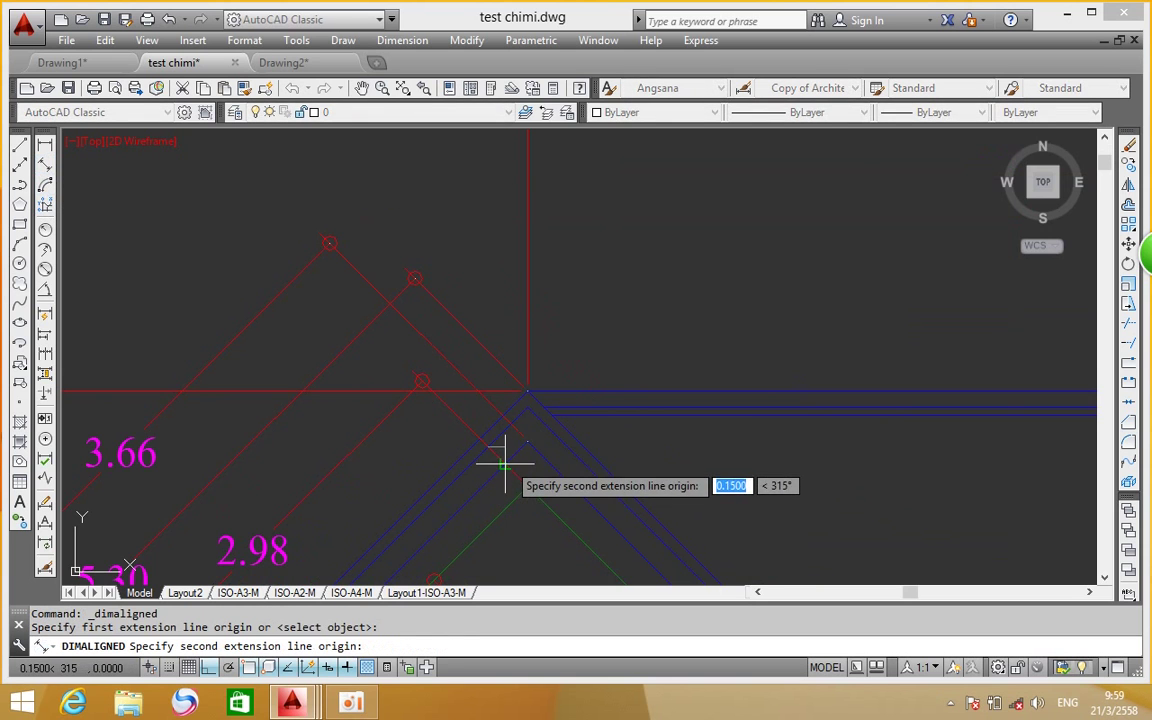
{"action": "left_click", "coordinate": [505, 463]}
{"action": "left_click", "coordinate": [667, 327]}
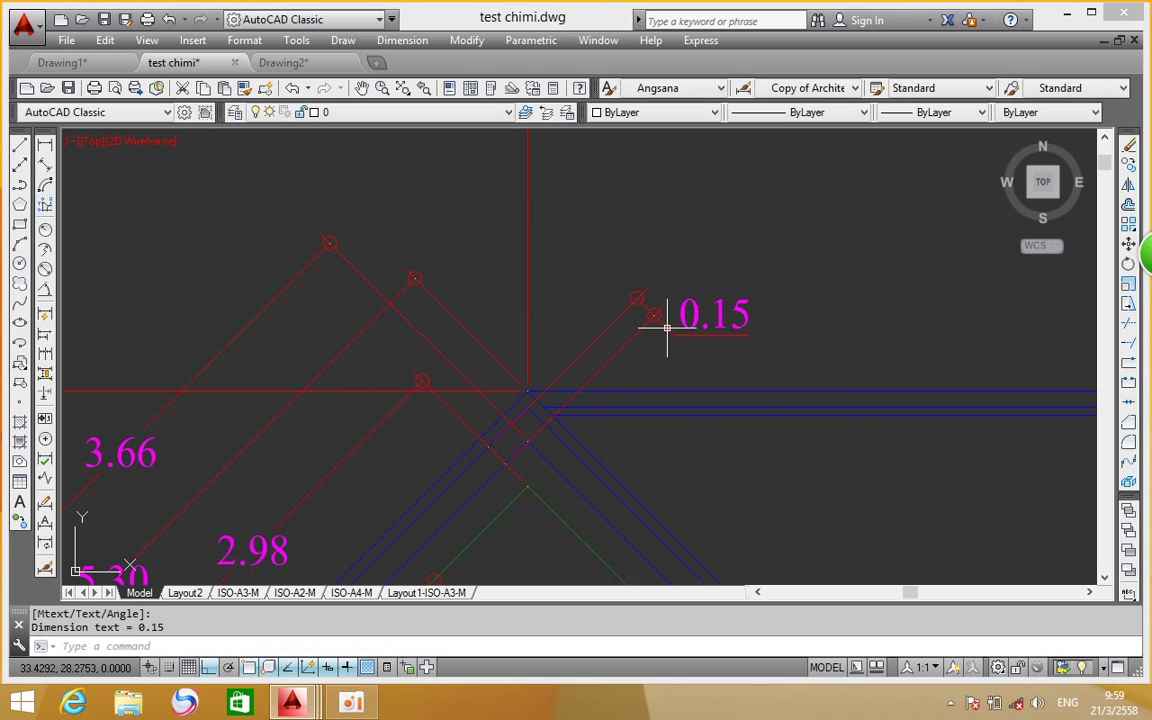
{"action": "middle_click_drag", "start_coordinate": [684, 424], "coordinate": [643, 350]}
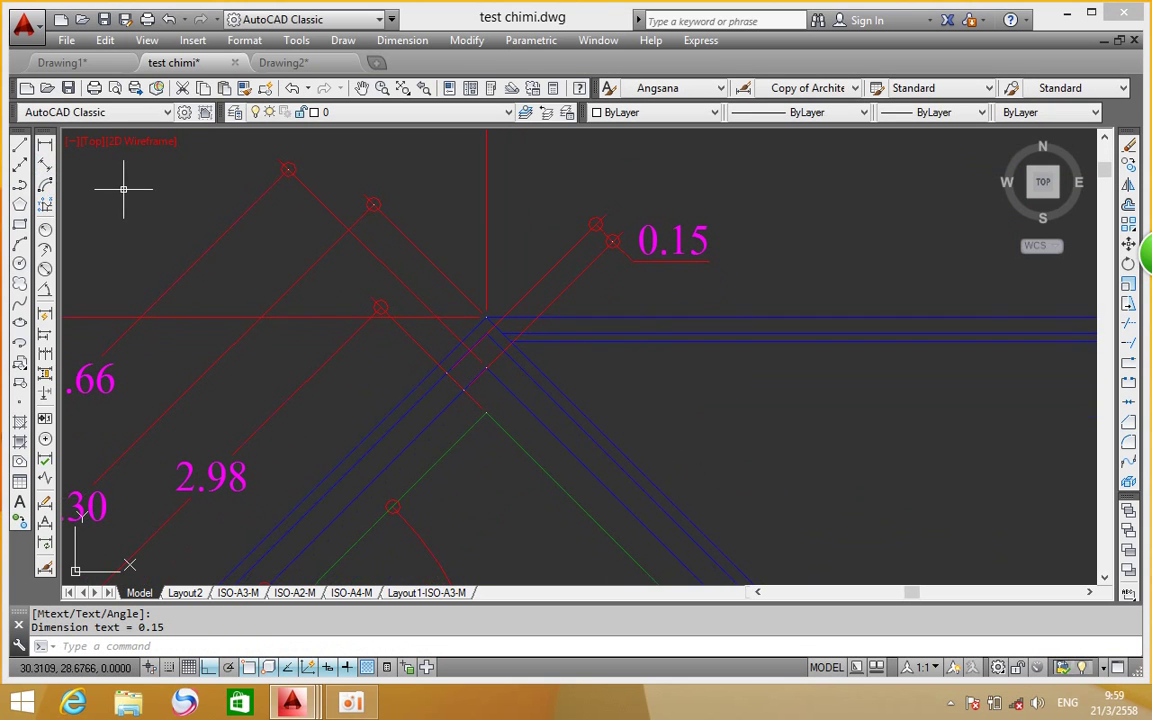
{"action": "left_click", "coordinate": [42, 155]}
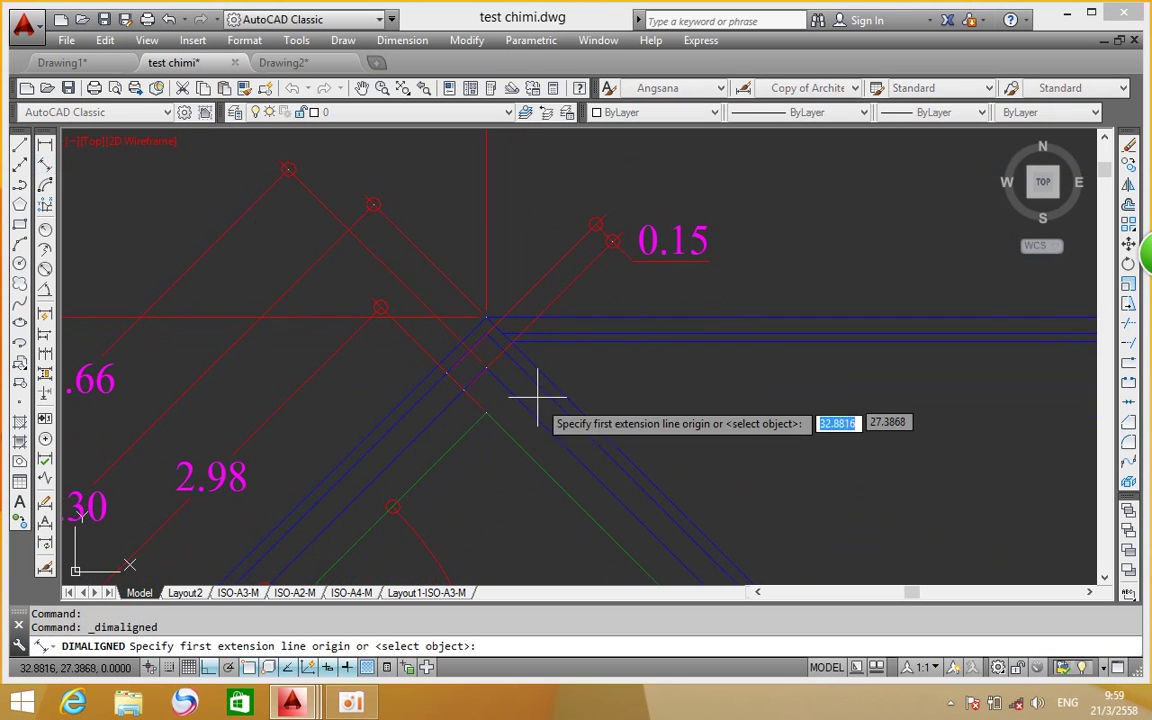
{"action": "left_click", "coordinate": [465, 387]}
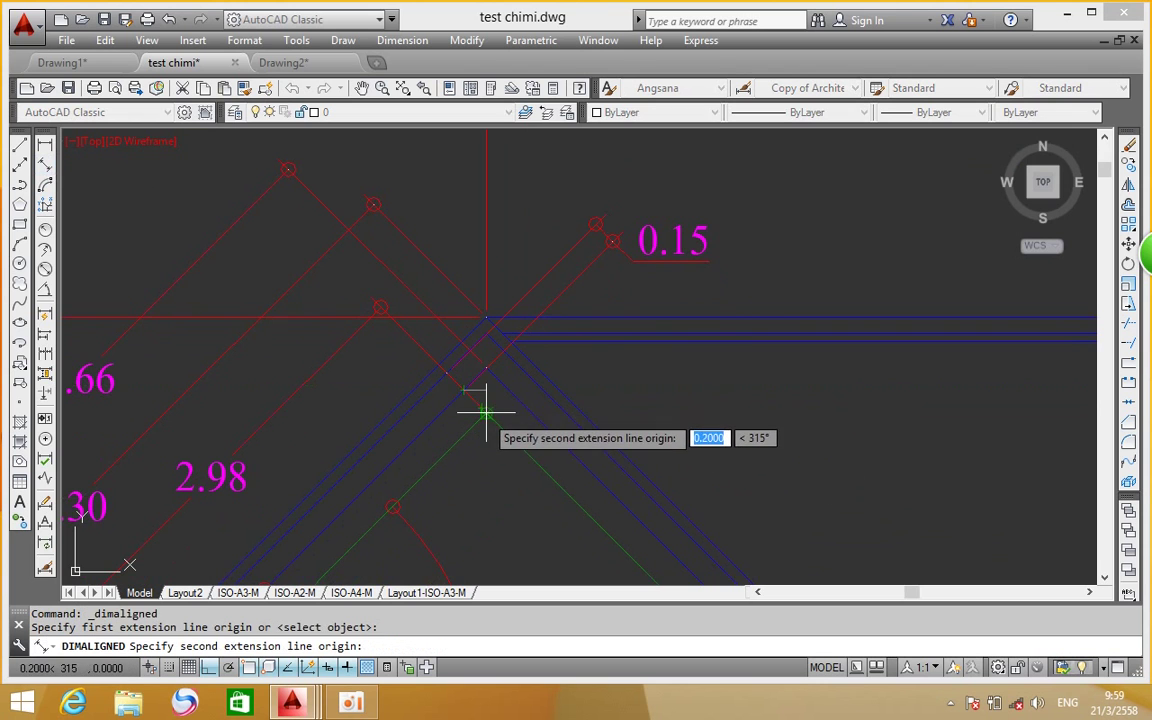
{"action": "left_click", "coordinate": [484, 409]}
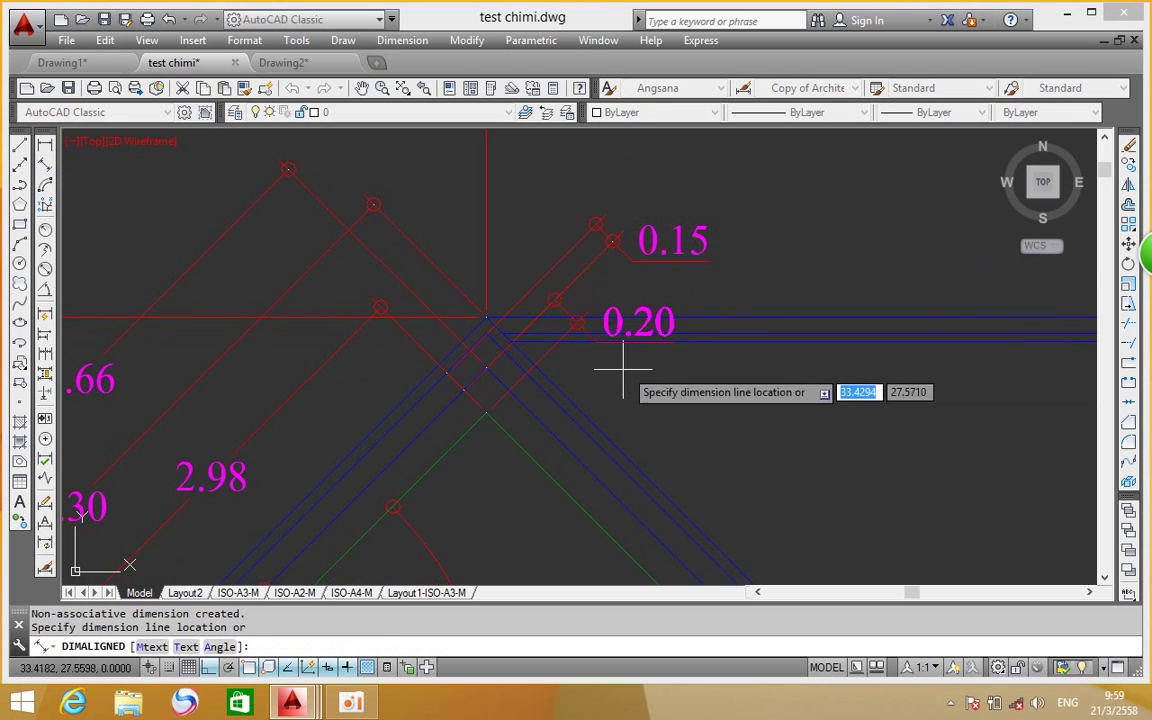
{"action": "left_click", "coordinate": [625, 378]}
Pan and zoom to bring the white roof outline beside the dimensioned section into view
{"action": "scroll", "coordinate": [771, 315], "scroll_direction": "down", "scroll_amount": 4}
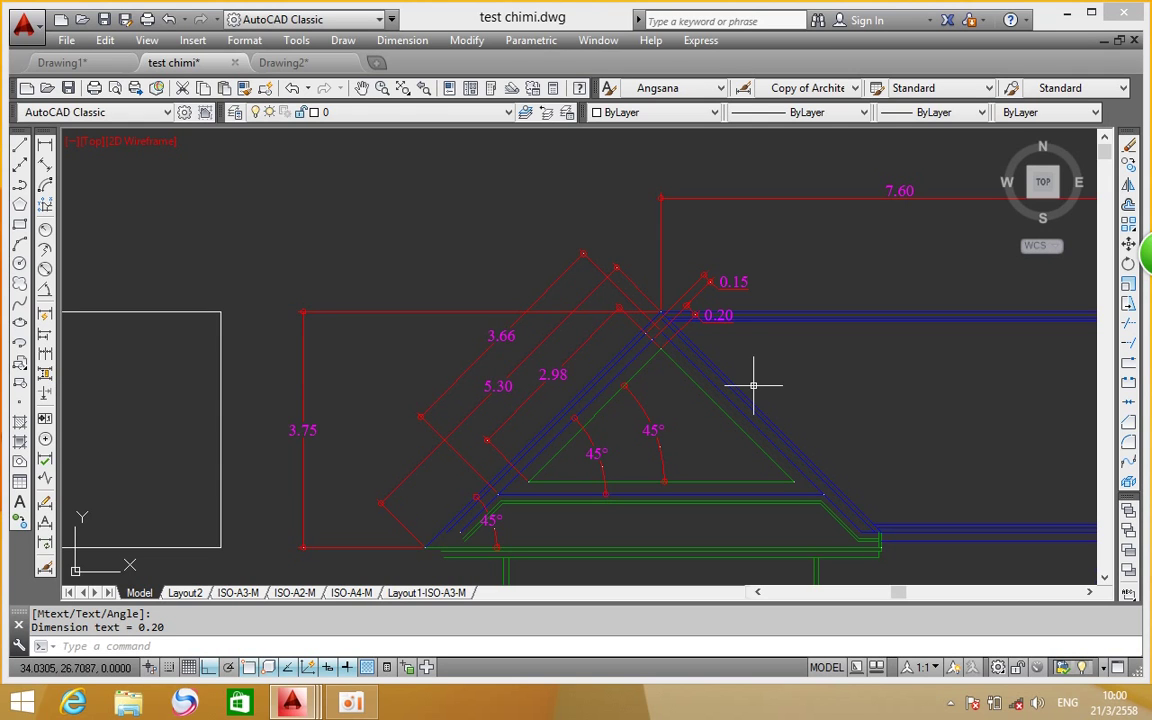
{"action": "scroll", "coordinate": [555, 205], "scroll_direction": "down", "scroll_amount": 4}
{"action": "middle_click_drag", "start_coordinate": [507, 299], "coordinate": [579, 291]}
{"action": "scroll", "coordinate": [579, 291], "scroll_direction": "up", "scroll_amount": 3}
{"action": "scroll", "coordinate": [457, 250], "scroll_direction": "up", "scroll_amount": 3}
{"action": "middle_click_drag", "start_coordinate": [457, 250], "coordinate": [237, 250]}
{"action": "scroll", "coordinate": [411, 257], "scroll_direction": "down", "scroll_amount": 2}
{"action": "scroll", "coordinate": [180, 342], "scroll_direction": "down", "scroll_amount": 2}
{"action": "scroll", "coordinate": [501, 338], "scroll_direction": "up", "scroll_amount": 5}
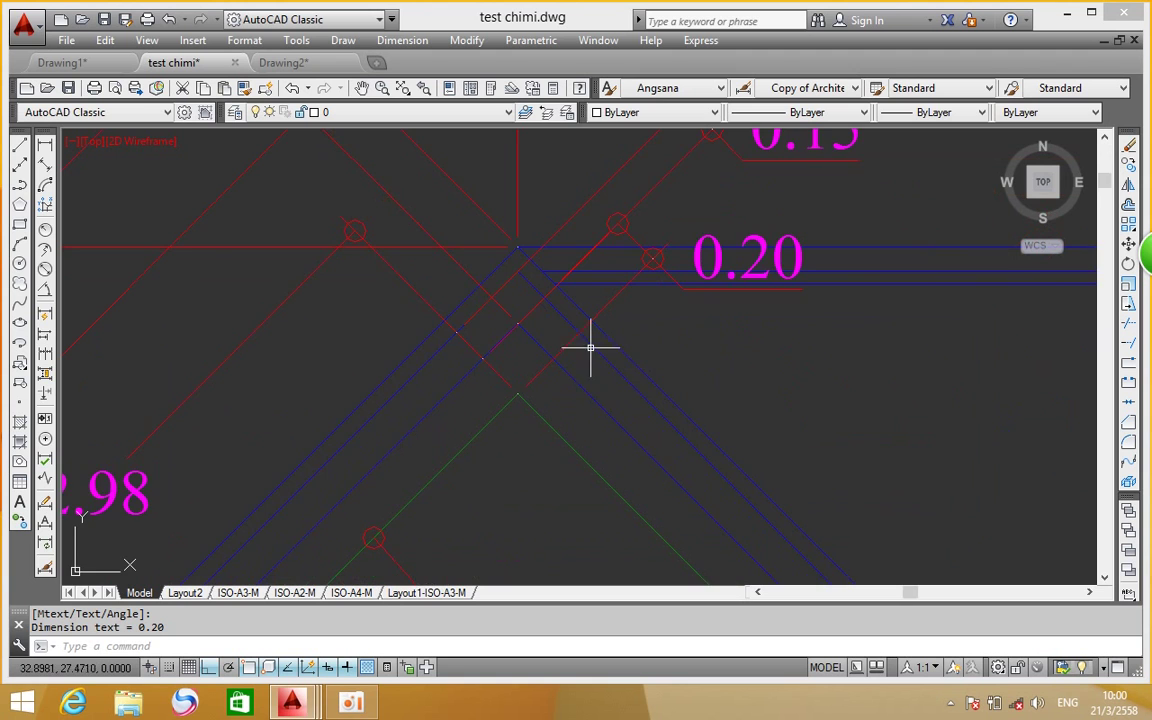
{"action": "scroll", "coordinate": [638, 360], "scroll_direction": "down", "scroll_amount": 5}
{"action": "scroll", "coordinate": [607, 314], "scroll_direction": "up", "scroll_amount": 5}
{"action": "middle_click_drag", "start_coordinate": [361, 431], "coordinate": [429, 347]}
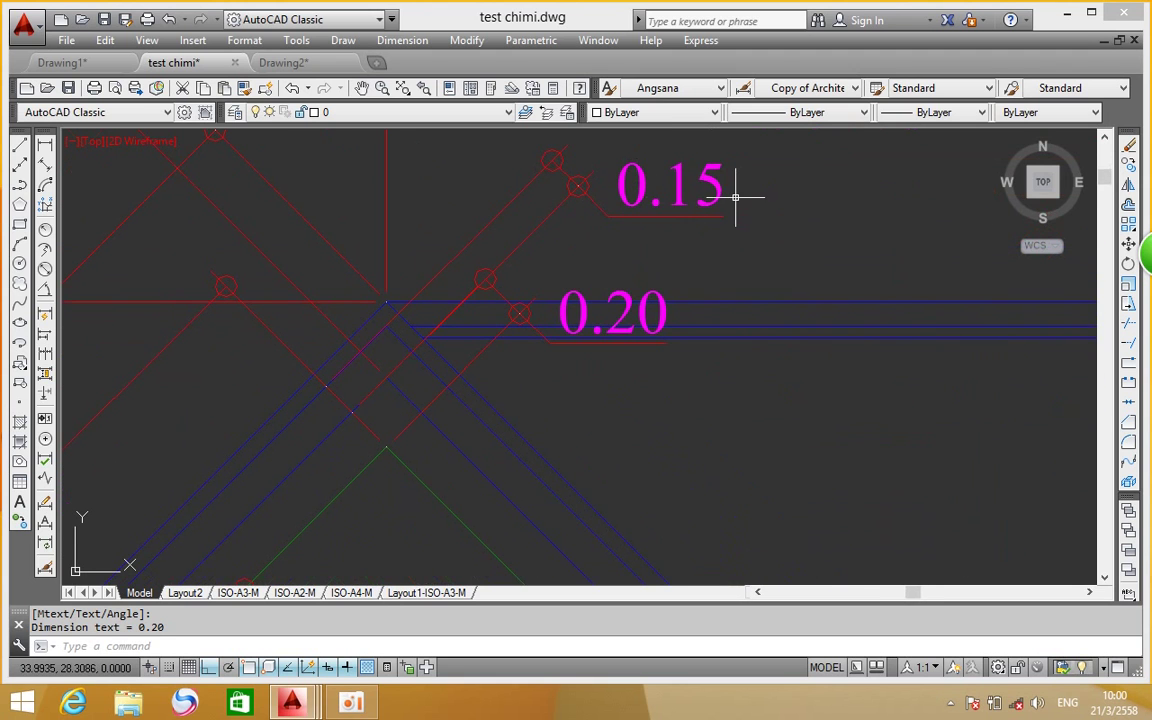
{"action": "scroll", "coordinate": [735, 196], "scroll_direction": "down", "scroll_amount": 3}
{"action": "scroll", "coordinate": [566, 249], "scroll_direction": "down", "scroll_amount": 3}
{"action": "middle_click_drag", "start_coordinate": [566, 249], "coordinate": [836, 273]}
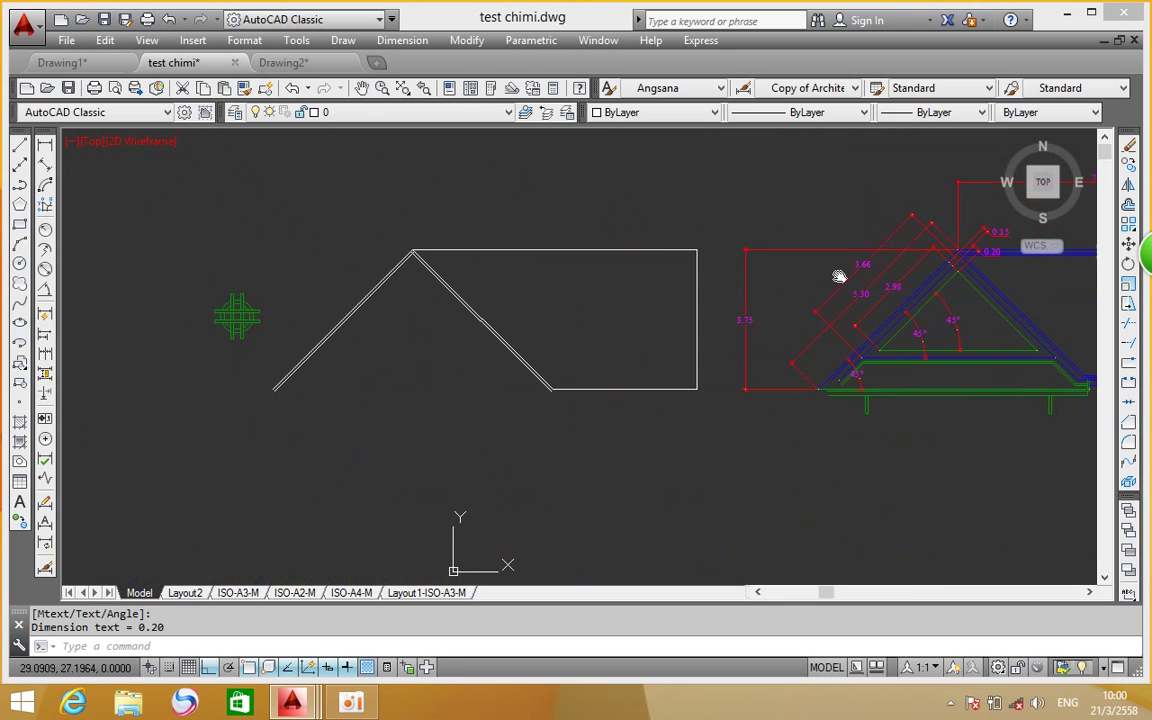
{"action": "left_click", "coordinate": [1128, 204]}
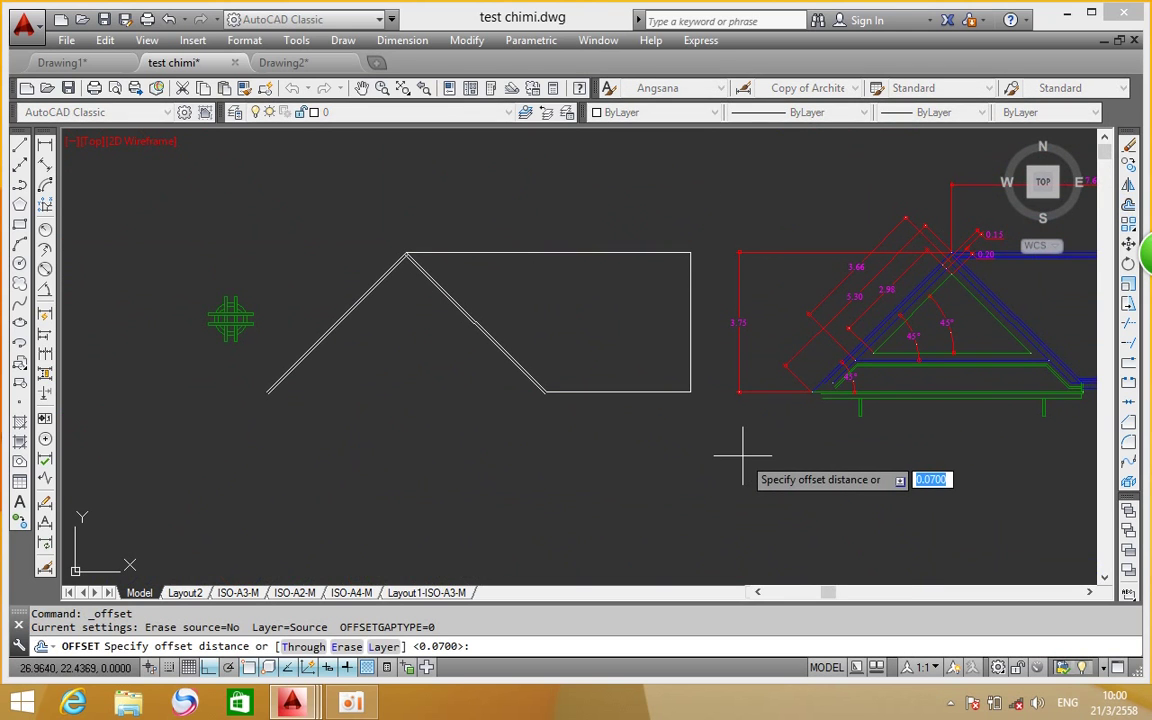
Offset both roof slopes 0.15 inward
{"action": "type", "text": "."}
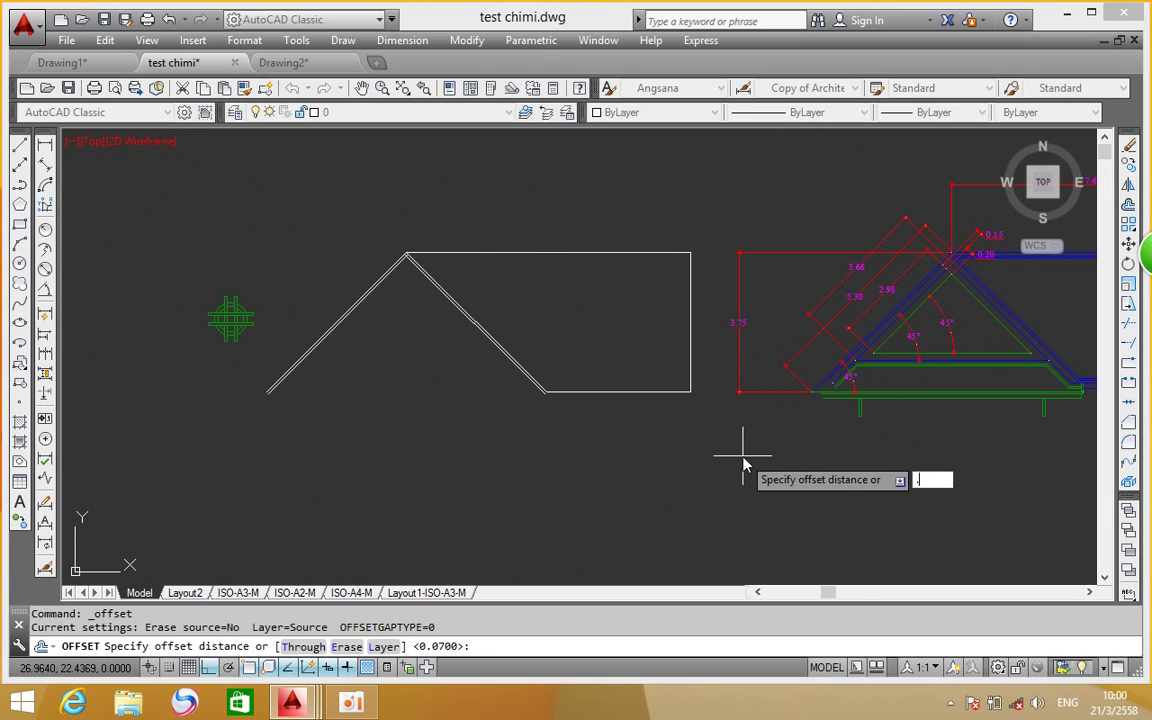
{"action": "type", "text": "15"}
{"action": "key", "text": "Return"}
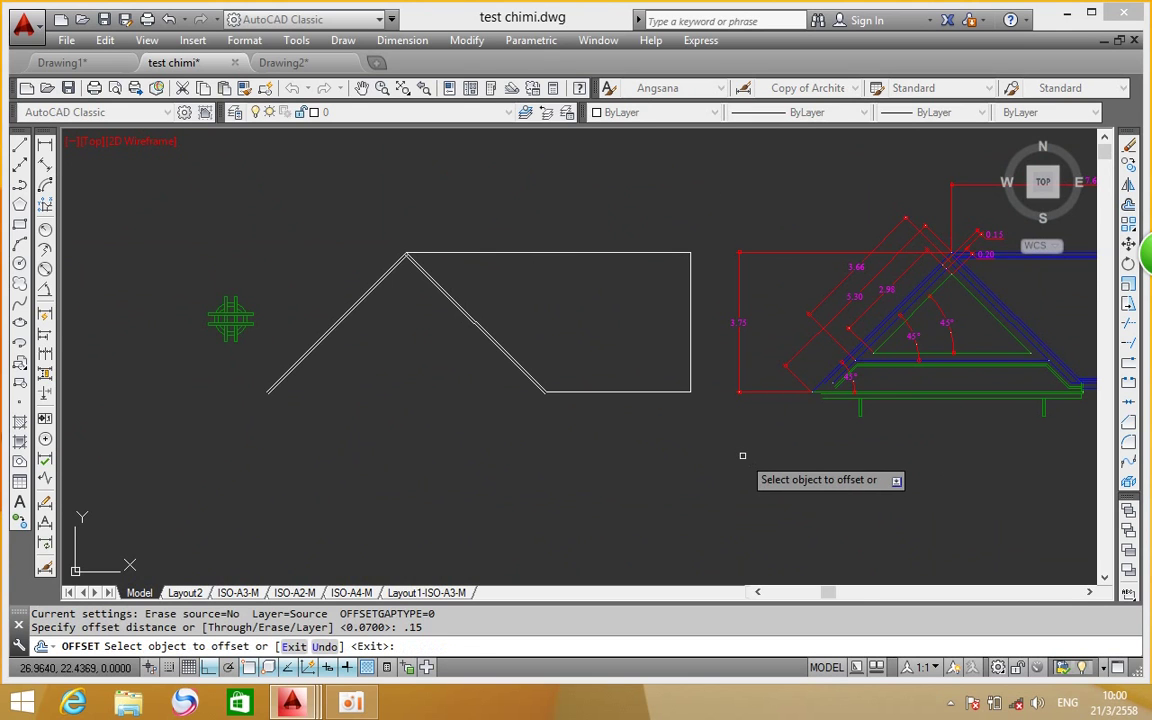
{"action": "scroll", "coordinate": [403, 261], "scroll_direction": "up", "scroll_amount": 5}
{"action": "left_click", "coordinate": [380, 240]}
{"action": "left_click", "coordinate": [442, 316]}
{"action": "left_click", "coordinate": [440, 246]}
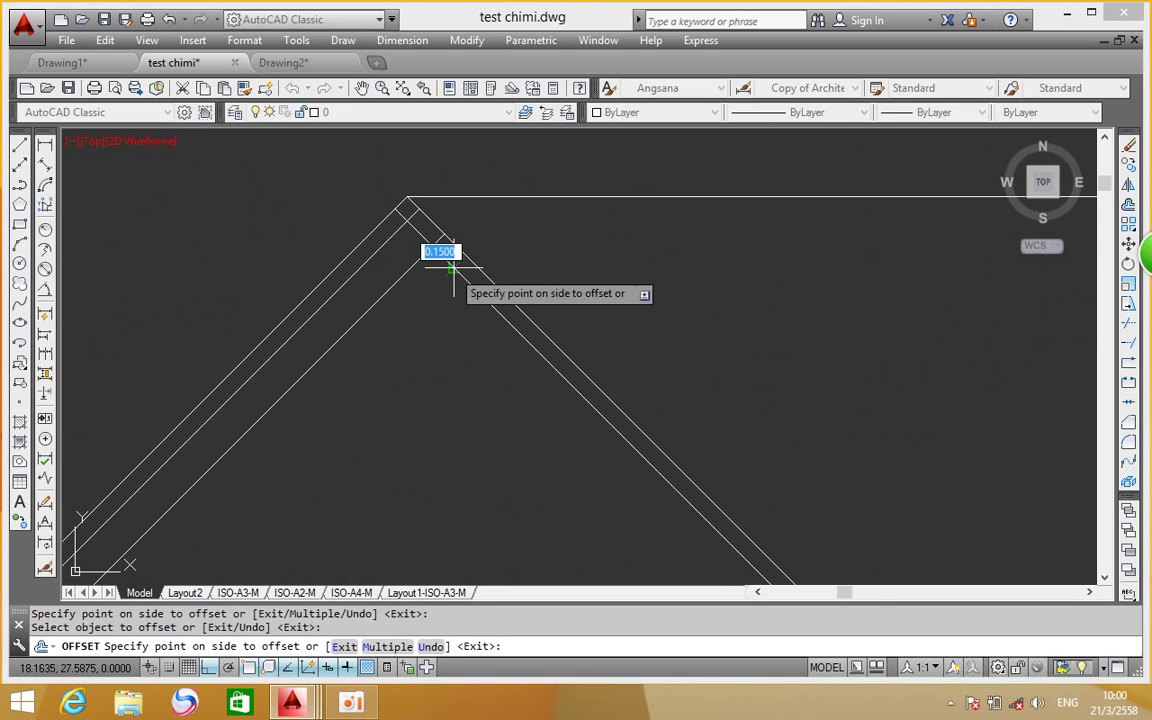
{"action": "left_click", "coordinate": [410, 345]}
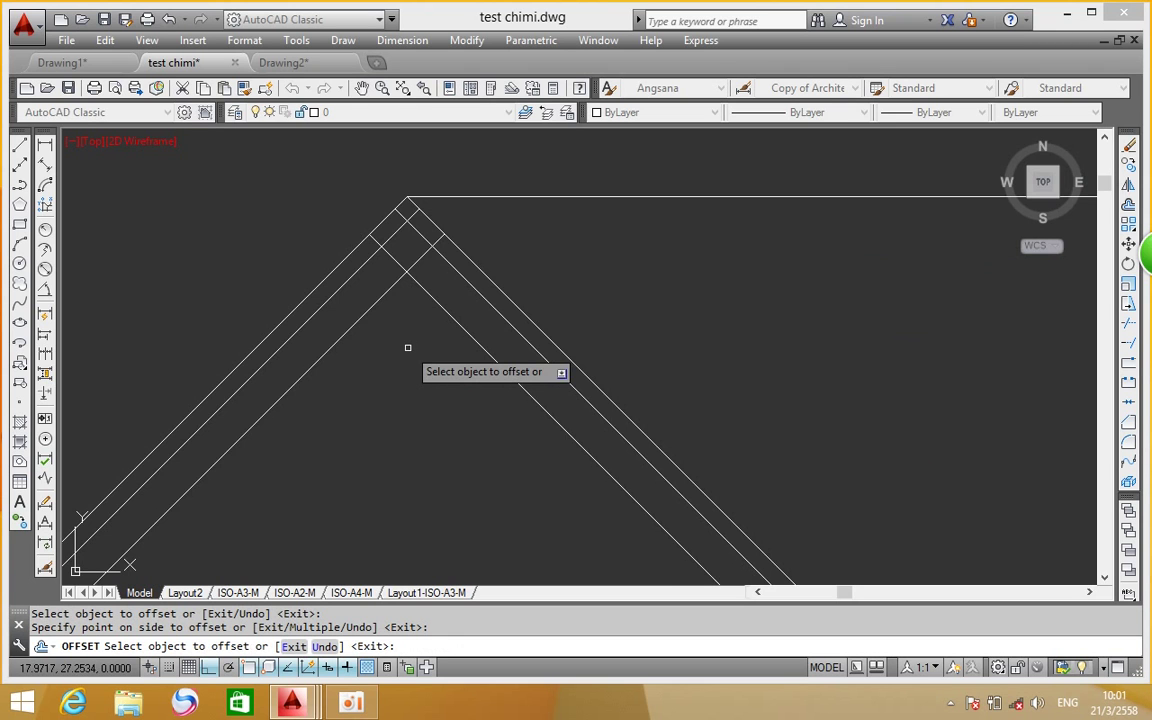
{"action": "scroll", "coordinate": [407, 347], "scroll_direction": "down", "scroll_amount": 2}
{"action": "right_click", "coordinate": [570, 342]}
{"action": "left_click", "coordinate": [600, 352]}
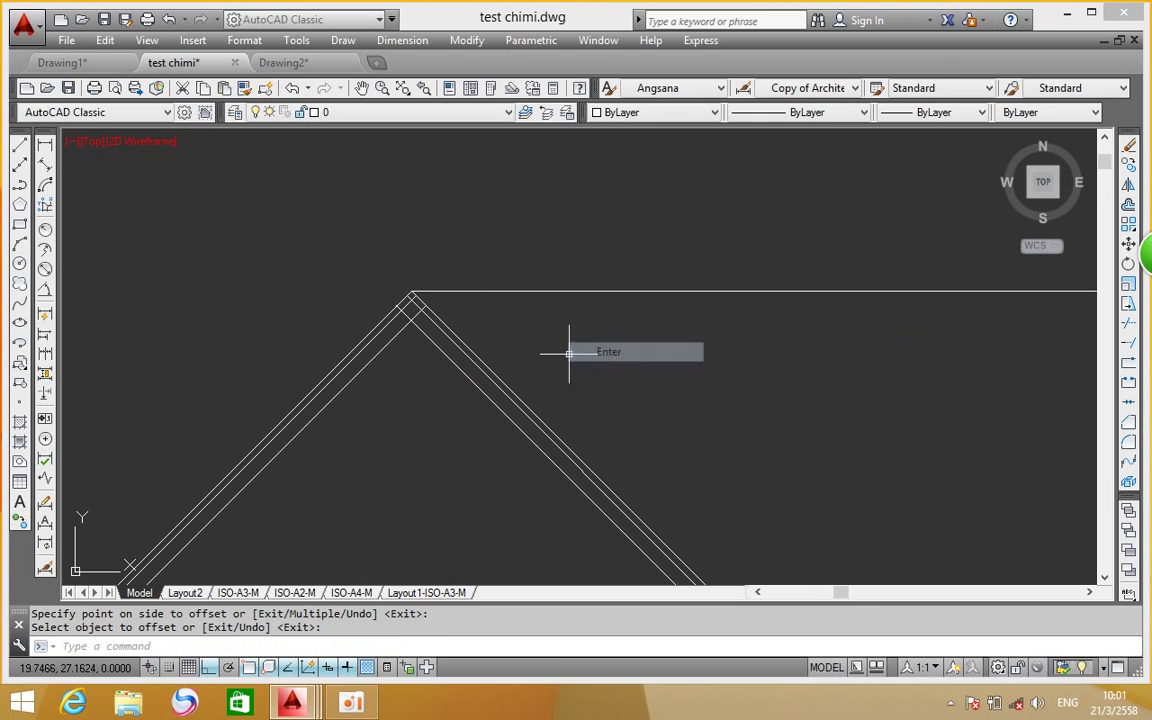
{"action": "scroll", "coordinate": [745, 342], "scroll_direction": "down", "scroll_amount": 2}
{"action": "scroll", "coordinate": [849, 334], "scroll_direction": "up", "scroll_amount": 4}
{"action": "scroll", "coordinate": [892, 290], "scroll_direction": "up", "scroll_amount": 2}
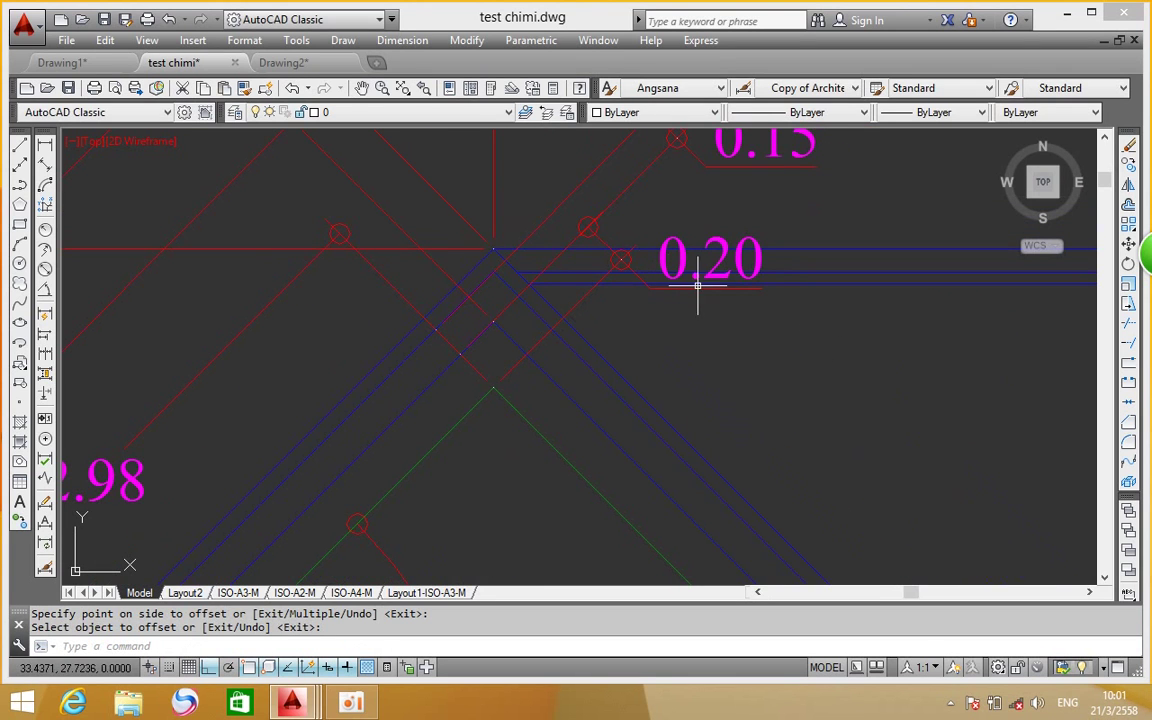
Offset both roof slopes a further 0.2 inward
{"action": "left_click", "coordinate": [1128, 206]}
{"action": "scroll", "coordinate": [750, 345], "scroll_direction": "down", "scroll_amount": 5}
{"action": "scroll", "coordinate": [530, 384], "scroll_direction": "up", "scroll_amount": 10}
{"action": "scroll", "coordinate": [527, 442], "scroll_direction": "down", "scroll_amount": 2}
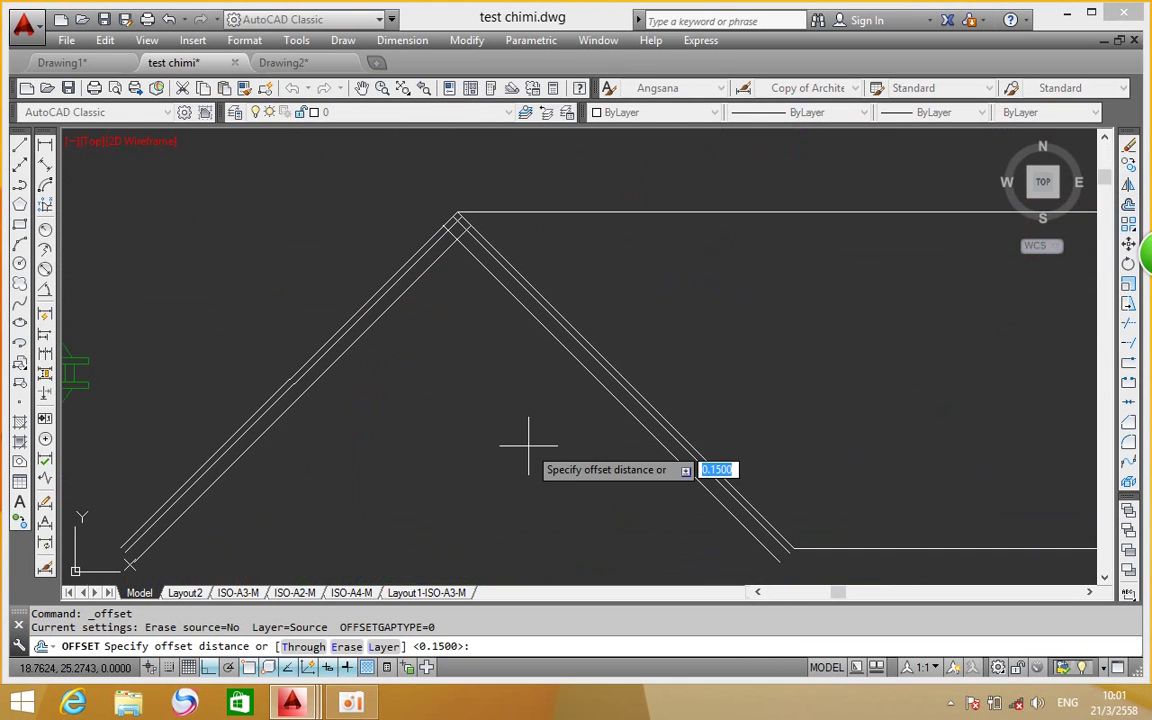
{"action": "type", "text": "."}
{"action": "type", "text": "2"}
{"action": "key", "text": "Return"}
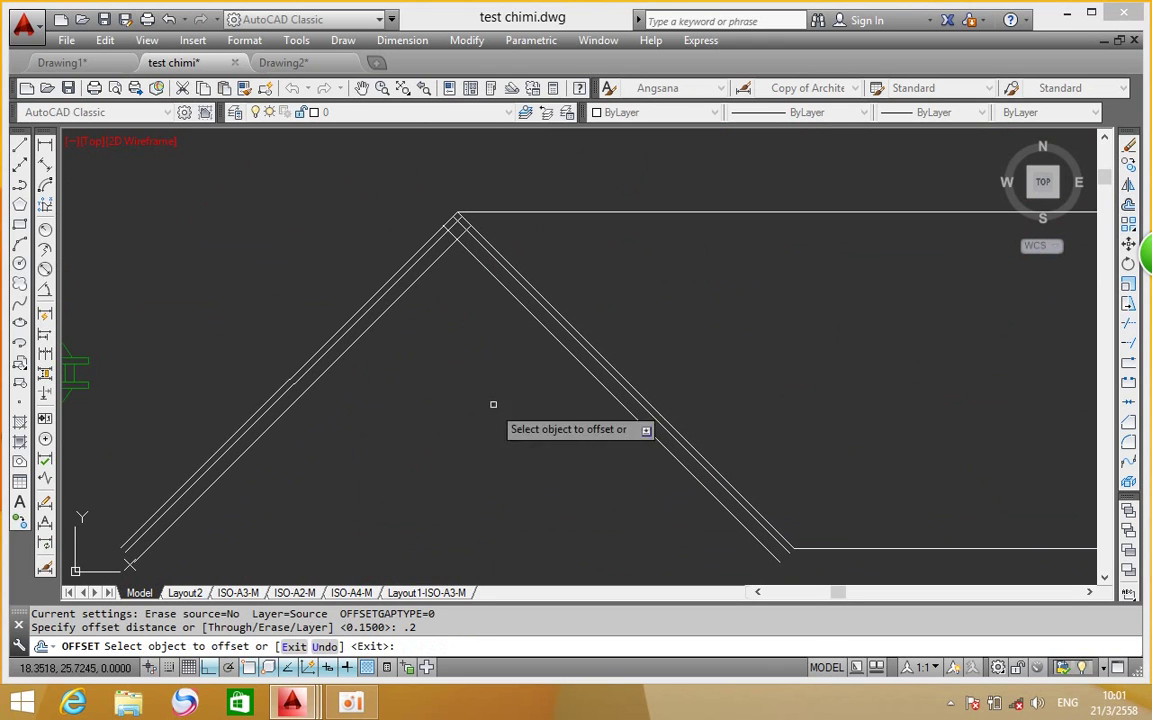
{"action": "left_click", "coordinate": [435, 262]}
{"action": "left_click", "coordinate": [458, 337]}
{"action": "left_click", "coordinate": [488, 260]}
{"action": "left_click", "coordinate": [458, 318]}
{"action": "right_click", "coordinate": [670, 262]}
{"action": "left_click", "coordinate": [678, 270]}
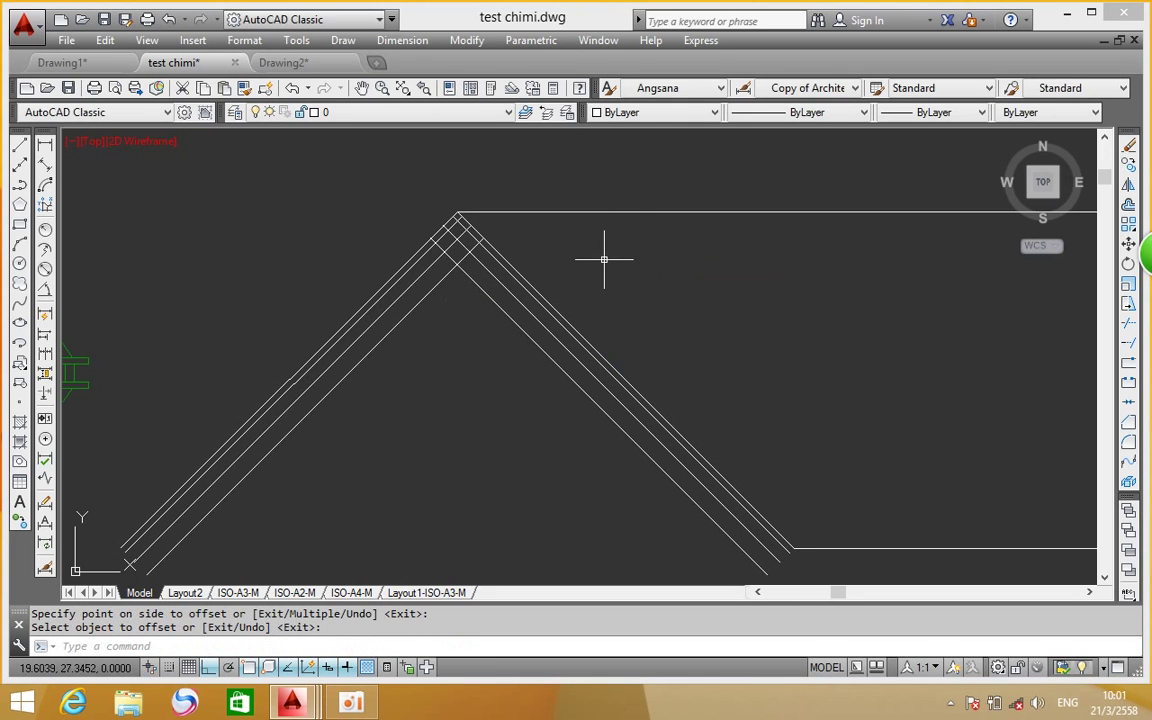
{"action": "scroll", "coordinate": [600, 255], "scroll_direction": "down", "scroll_amount": 2}
{"action": "scroll", "coordinate": [550, 244], "scroll_direction": "up", "scroll_amount": 2}
{"action": "scroll", "coordinate": [607, 269], "scroll_direction": "up", "scroll_amount": 3}
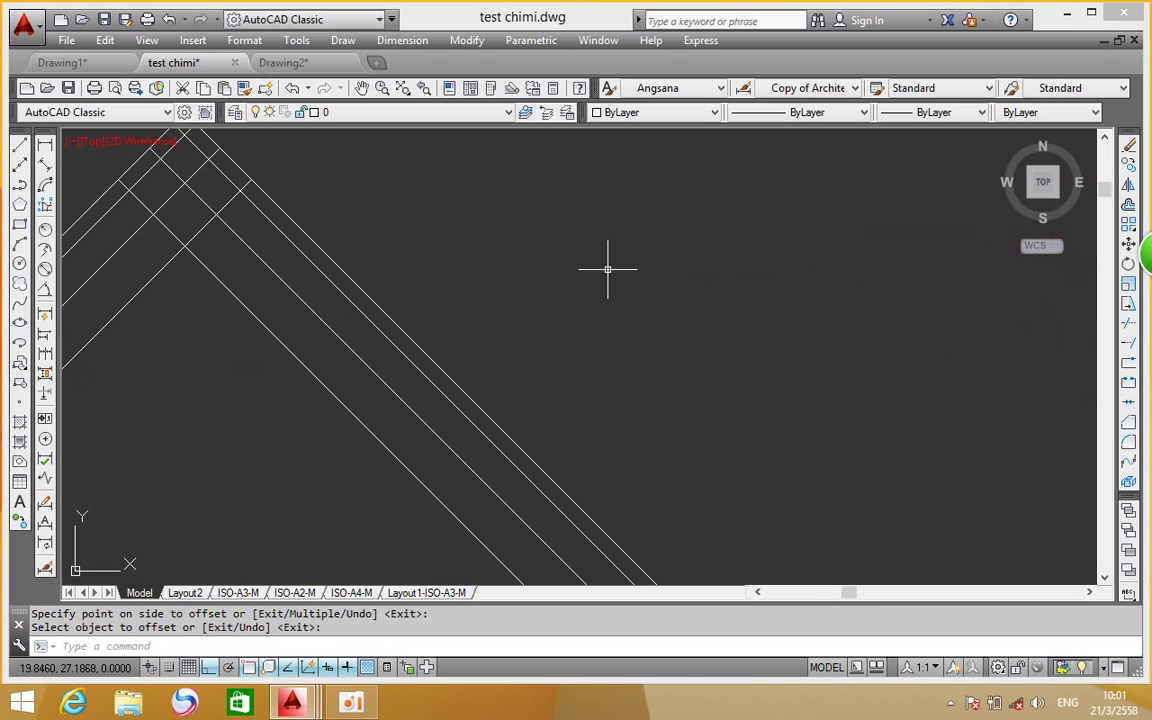
{"action": "scroll", "coordinate": [575, 285], "scroll_direction": "down", "scroll_amount": 2}
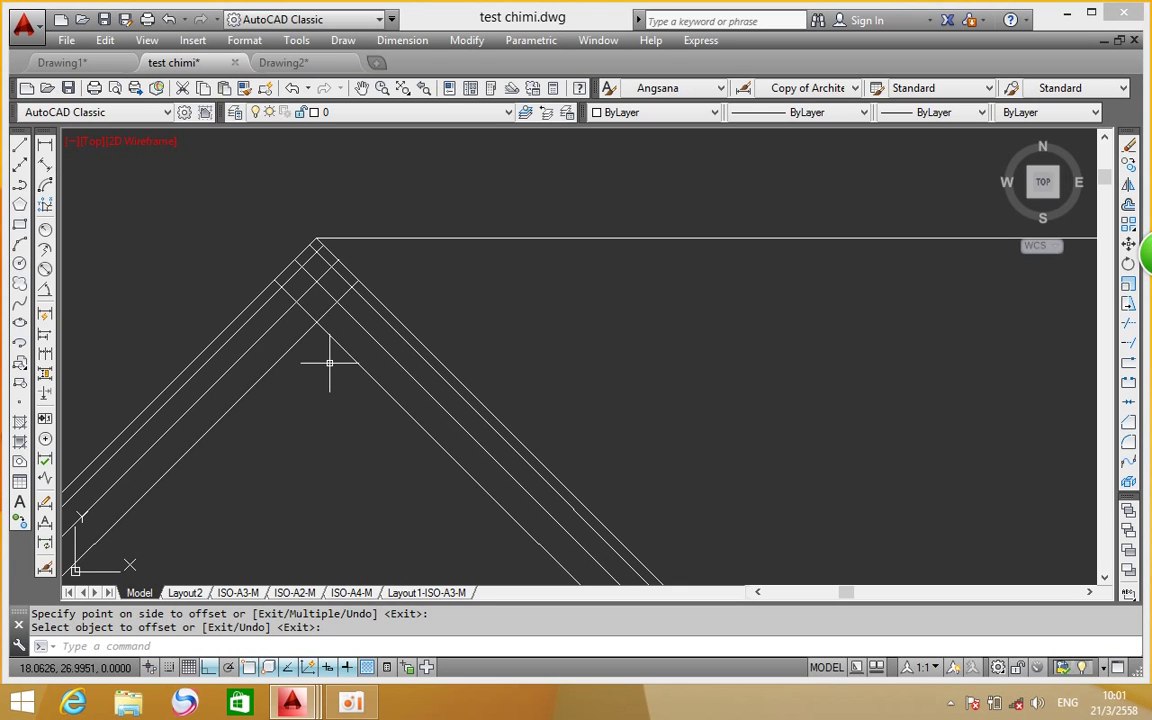
{"action": "scroll", "coordinate": [355, 318], "scroll_direction": "down", "scroll_amount": 3}
{"action": "scroll", "coordinate": [370, 314], "scroll_direction": "up", "scroll_amount": 3}
{"action": "scroll", "coordinate": [345, 310], "scroll_direction": "up", "scroll_amount": 1}
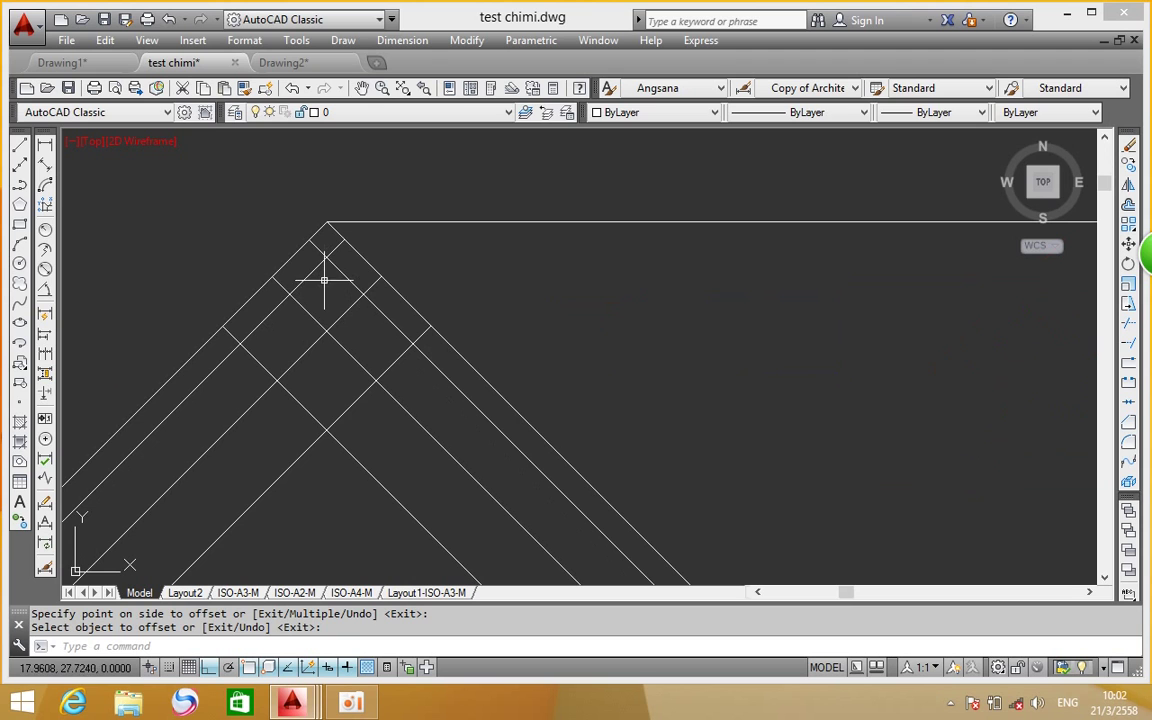
Trim the short segments at the apex and the cross-pieces on the left and right slopes
{"action": "left_click", "coordinate": [1128, 327]}
{"action": "key", "text": "Return"}
{"action": "scroll", "coordinate": [312, 253], "scroll_direction": "up", "scroll_amount": 2}
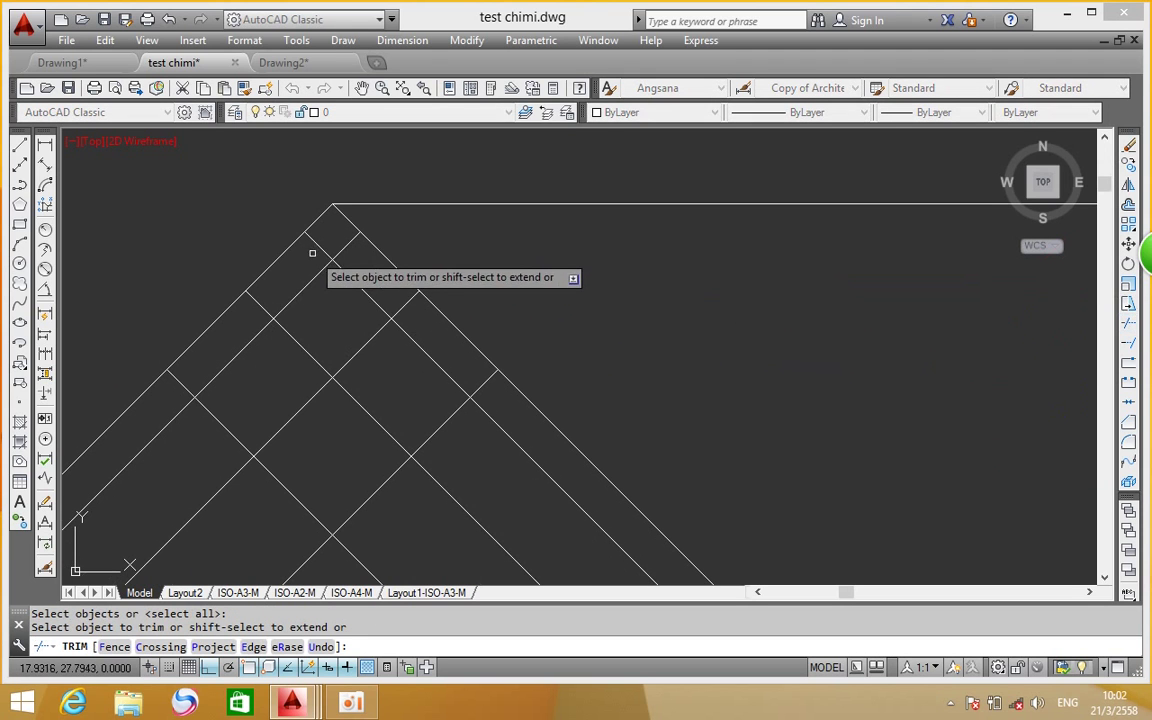
{"action": "left_click", "coordinate": [335, 232]}
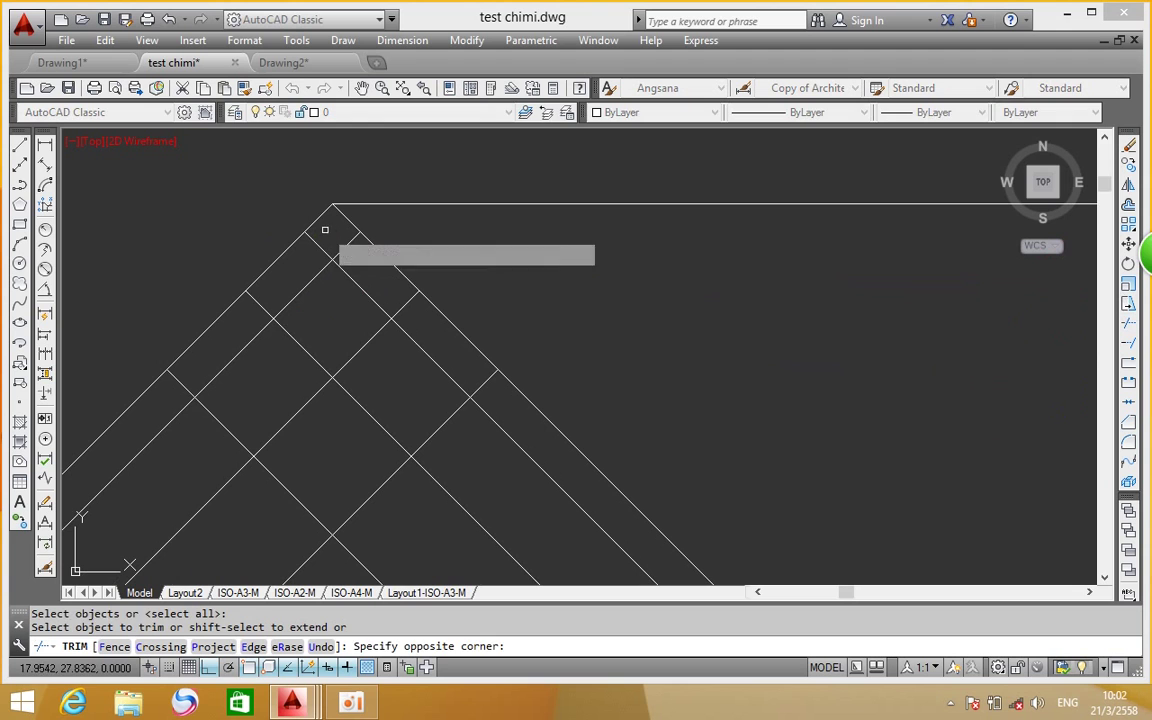
{"action": "left_click", "coordinate": [324, 230]}
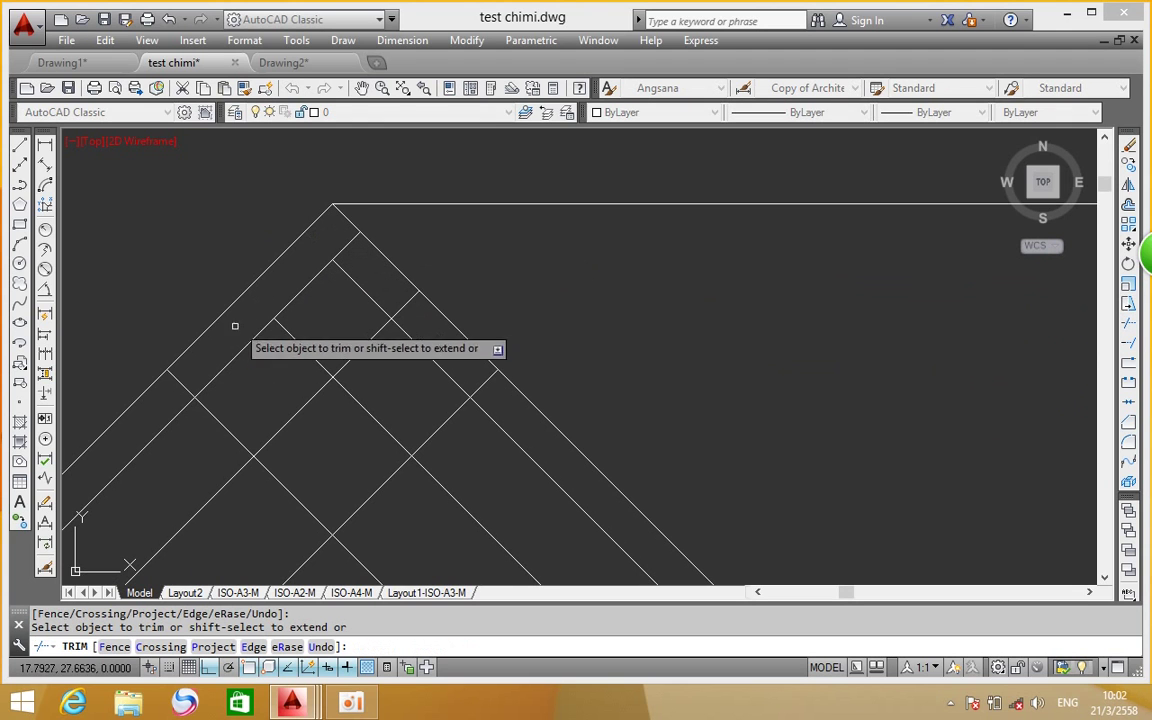
{"action": "left_click", "coordinate": [187, 386]}
{"action": "left_click", "coordinate": [338, 253]}
{"action": "left_click", "coordinate": [483, 385]}
Trim the leftover segments inside the roof, including those between the inner and middle roof lines
{"action": "left_click", "coordinate": [311, 348]}
{"action": "left_click", "coordinate": [292, 362]}
{"action": "left_click", "coordinate": [239, 419]}
{"action": "left_click", "coordinate": [203, 437]}
{"action": "left_click", "coordinate": [350, 324]}
{"action": "left_click", "coordinate": [362, 366]}
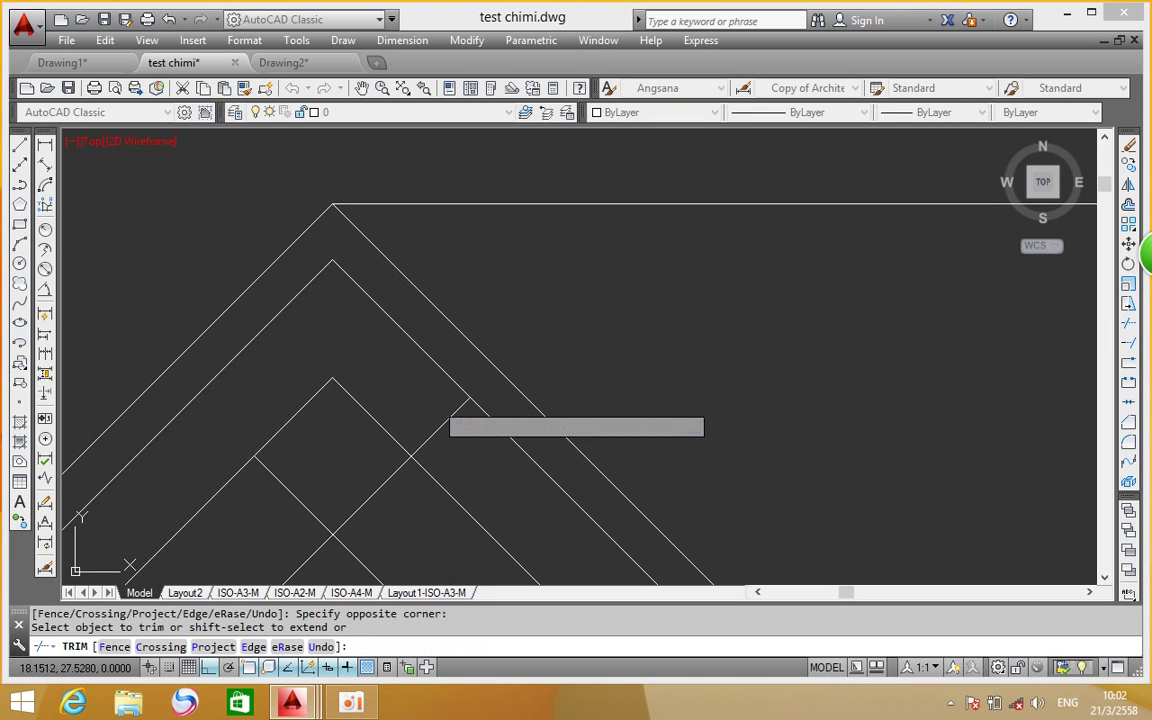
{"action": "left_click", "coordinate": [429, 400]}
{"action": "left_click", "coordinate": [430, 440]}
{"action": "middle_click_drag", "start_coordinate": [333, 496], "coordinate": [363, 345]}
Trim the lower chevron's two upper segments and end the trim
{"action": "left_click", "coordinate": [316, 296]}
{"action": "left_click", "coordinate": [321, 336]}
{"action": "left_click", "coordinate": [429, 354]}
{"action": "left_click", "coordinate": [367, 365]}
{"action": "right_click", "coordinate": [423, 367]}
{"action": "left_click", "coordinate": [455, 380]}
{"action": "scroll", "coordinate": [455, 380], "scroll_direction": "down", "scroll_amount": 5}
{"action": "scroll", "coordinate": [635, 345], "scroll_direction": "down", "scroll_amount": 3}
{"action": "scroll", "coordinate": [950, 343], "scroll_direction": "up", "scroll_amount": 5}
{"action": "scroll", "coordinate": [897, 321], "scroll_direction": "down", "scroll_amount": 3}
{"action": "scroll", "coordinate": [828, 391], "scroll_direction": "up", "scroll_amount": 2}
{"action": "scroll", "coordinate": [805, 365], "scroll_direction": "down", "scroll_amount": 6}
{"action": "scroll", "coordinate": [866, 404], "scroll_direction": "up", "scroll_amount": 4}
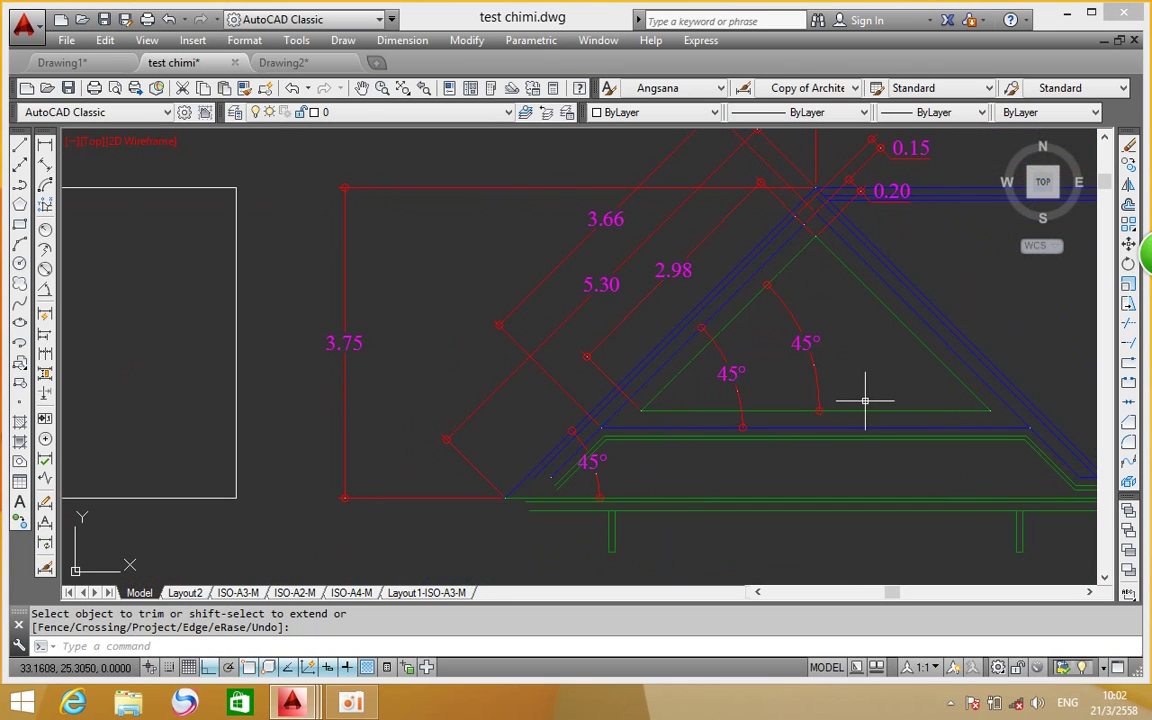
{"action": "scroll", "coordinate": [867, 398], "scroll_direction": "down", "scroll_amount": 3}
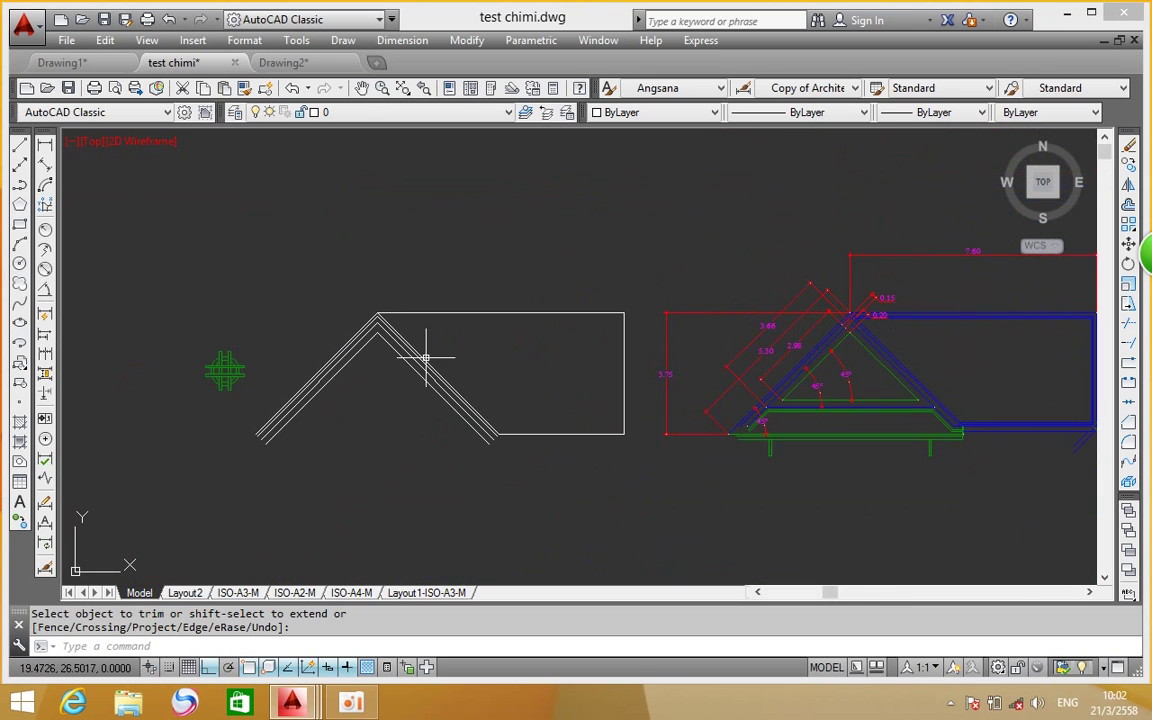
{"action": "scroll", "coordinate": [424, 358], "scroll_direction": "up", "scroll_amount": 3}
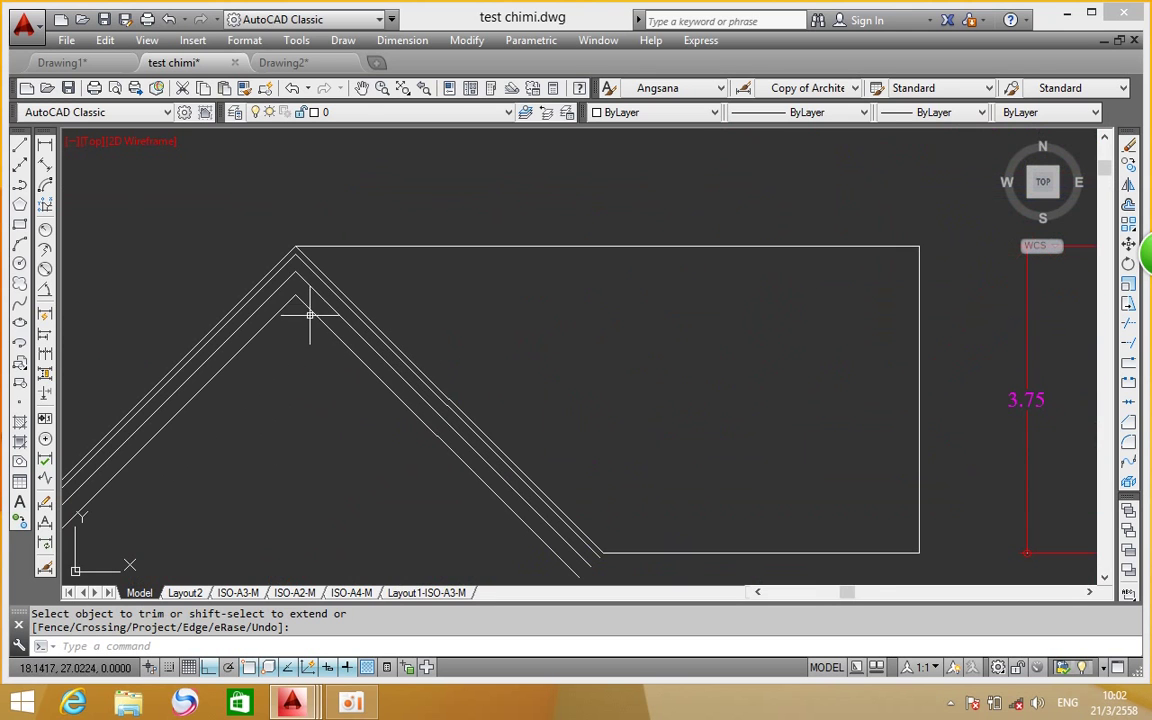
{"action": "scroll", "coordinate": [310, 300], "scroll_direction": "down", "scroll_amount": 3}
{"action": "scroll", "coordinate": [303, 320], "scroll_direction": "up", "scroll_amount": 2}
{"action": "scroll", "coordinate": [312, 310], "scroll_direction": "up", "scroll_amount": 4}
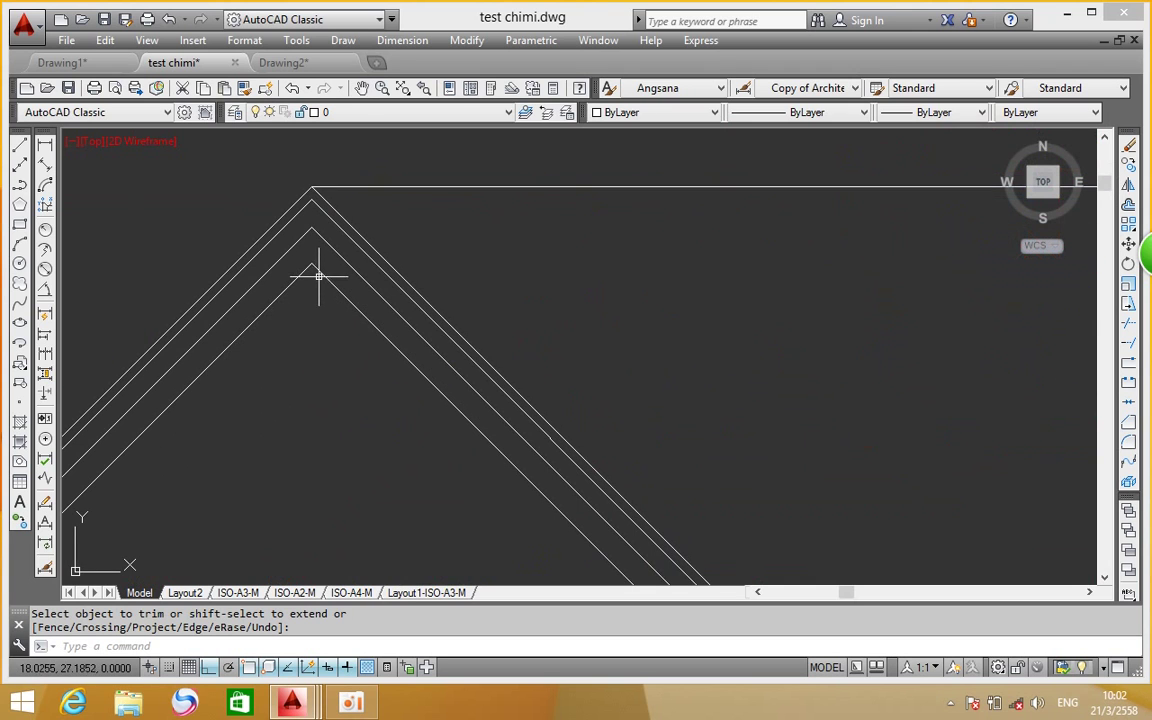
{"action": "scroll", "coordinate": [317, 278], "scroll_direction": "down", "scroll_amount": 2}
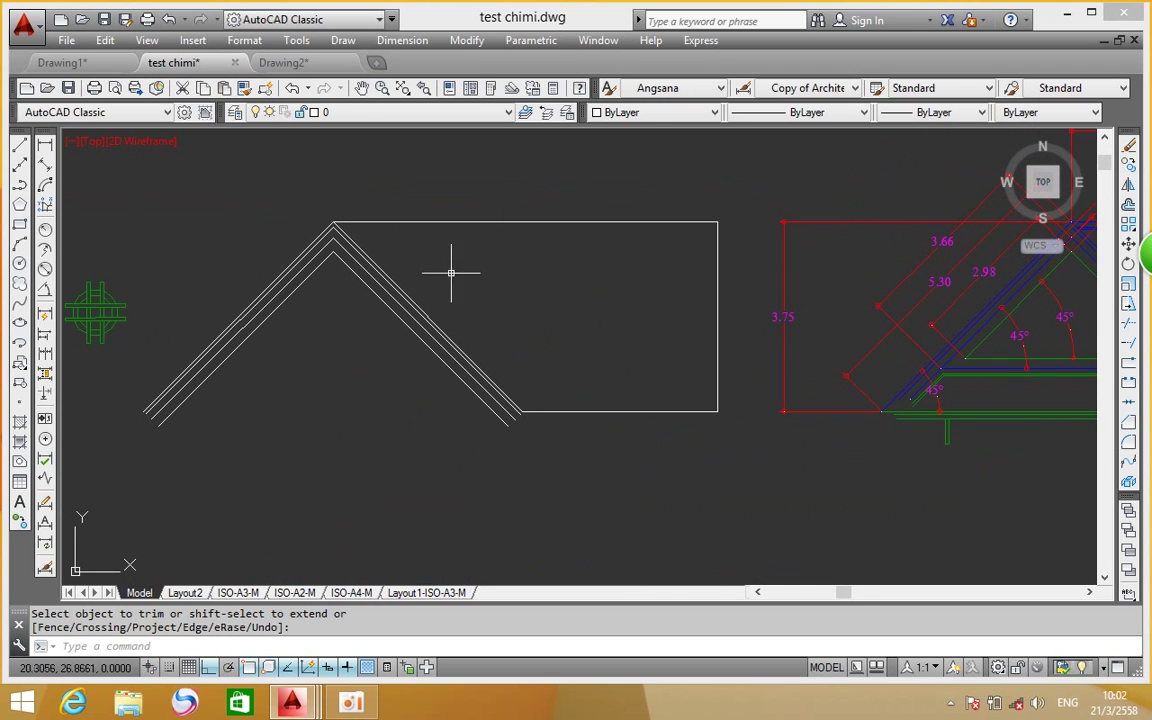
{"action": "scroll", "coordinate": [386, 275], "scroll_direction": "up", "scroll_amount": 4}
{"action": "scroll", "coordinate": [321, 237], "scroll_direction": "down", "scroll_amount": 1}
{"action": "scroll", "coordinate": [321, 237], "scroll_direction": "down", "scroll_amount": 1}
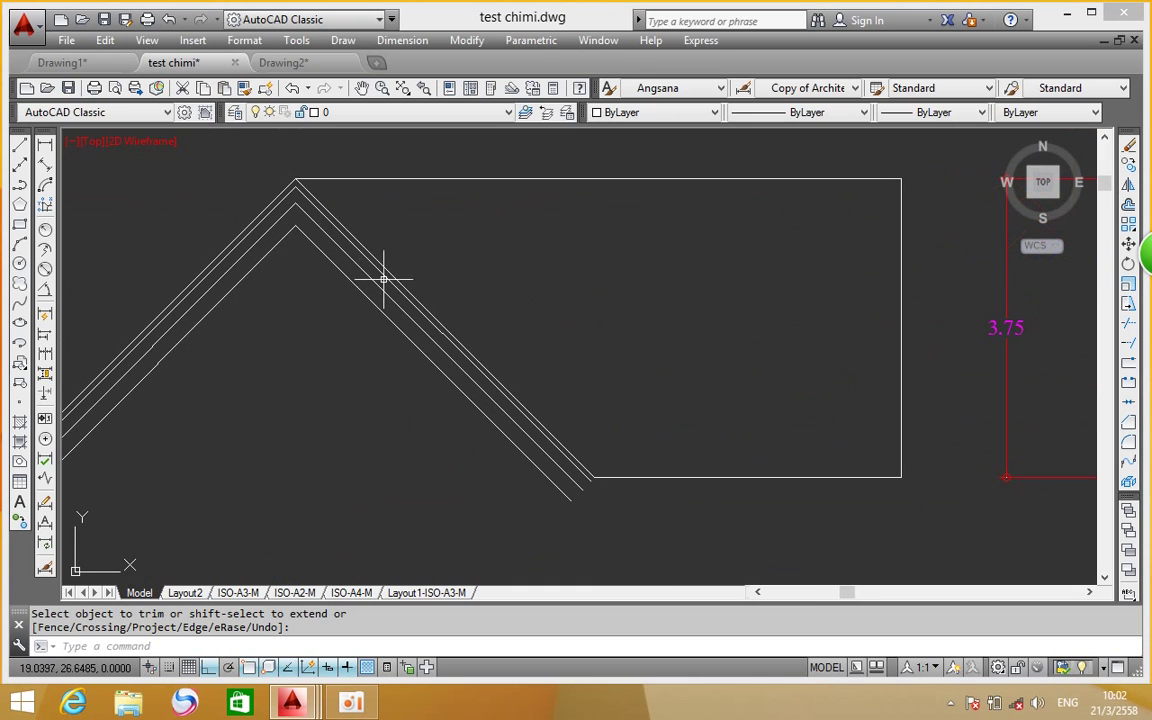
{"action": "scroll", "coordinate": [532, 265], "scroll_direction": "down", "scroll_amount": 2}
{"action": "scroll", "coordinate": [920, 262], "scroll_direction": "up", "scroll_amount": 2}
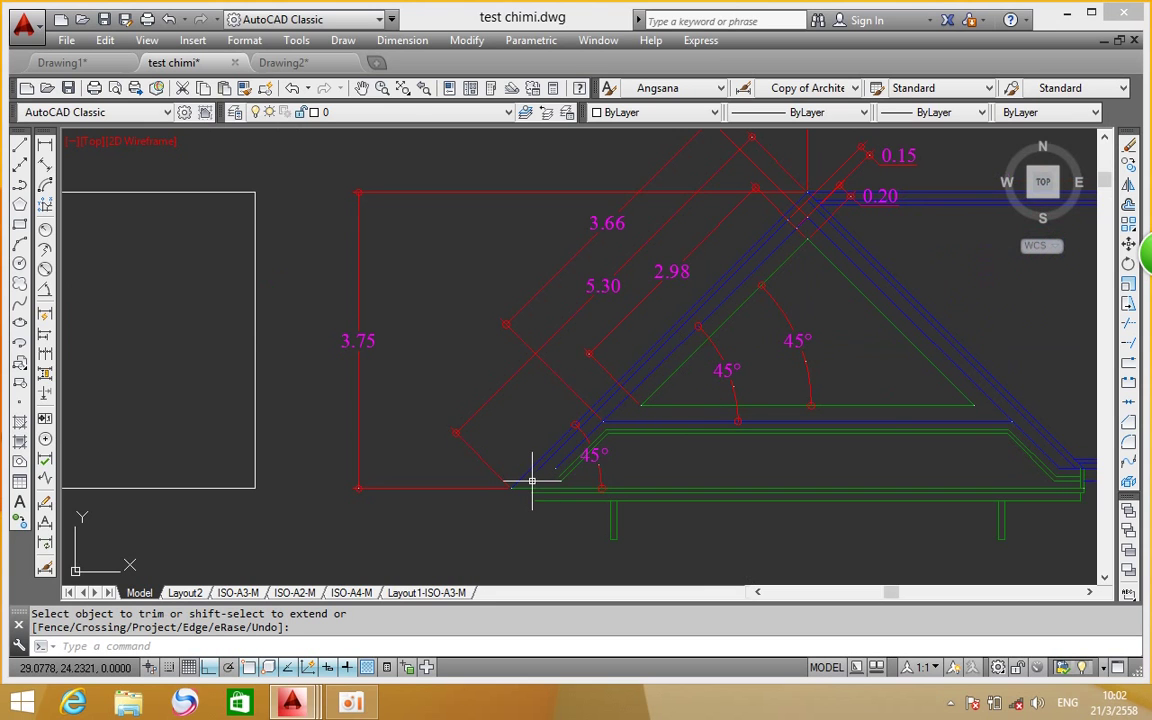
{"action": "scroll", "coordinate": [531, 482], "scroll_direction": "down", "scroll_amount": 6}
{"action": "scroll", "coordinate": [300, 465], "scroll_direction": "up", "scroll_amount": 2}
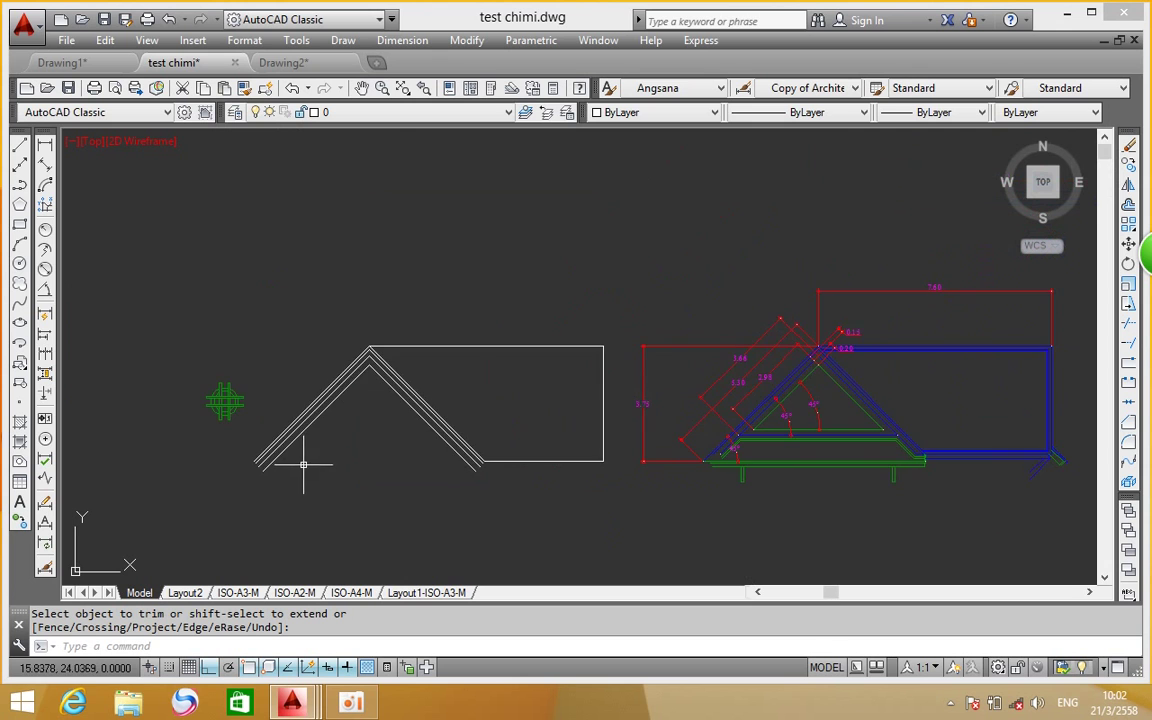
{"action": "scroll", "coordinate": [668, 462], "scroll_direction": "up", "scroll_amount": 2}
{"action": "middle_click_drag", "start_coordinate": [532, 360], "coordinate": [738, 296]}
{"action": "middle_click_drag", "start_coordinate": [374, 398], "coordinate": [429, 363]}
{"action": "scroll", "coordinate": [254, 345], "scroll_direction": "up", "scroll_amount": 3}
{"action": "scroll", "coordinate": [252, 380], "scroll_direction": "up", "scroll_amount": 1}
{"action": "scroll", "coordinate": [252, 380], "scroll_direction": "down", "scroll_amount": 3}
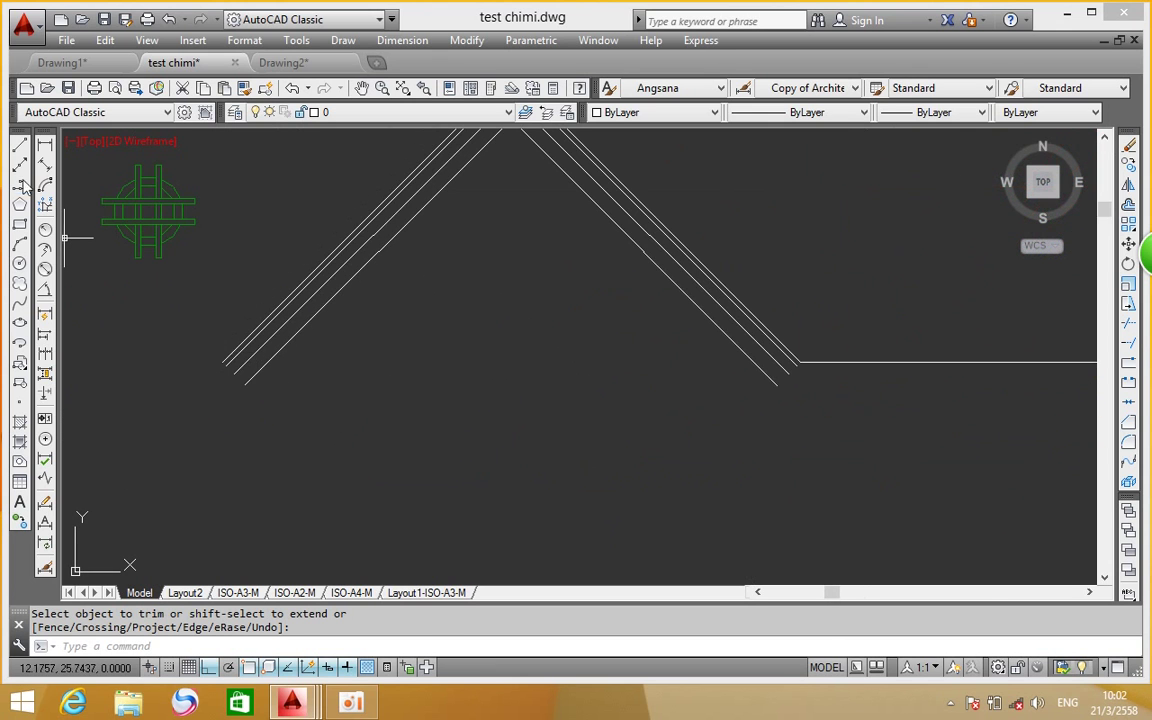
Draw a horizontal baseline between the left and right roof line ends
{"action": "left_click", "coordinate": [19, 147]}
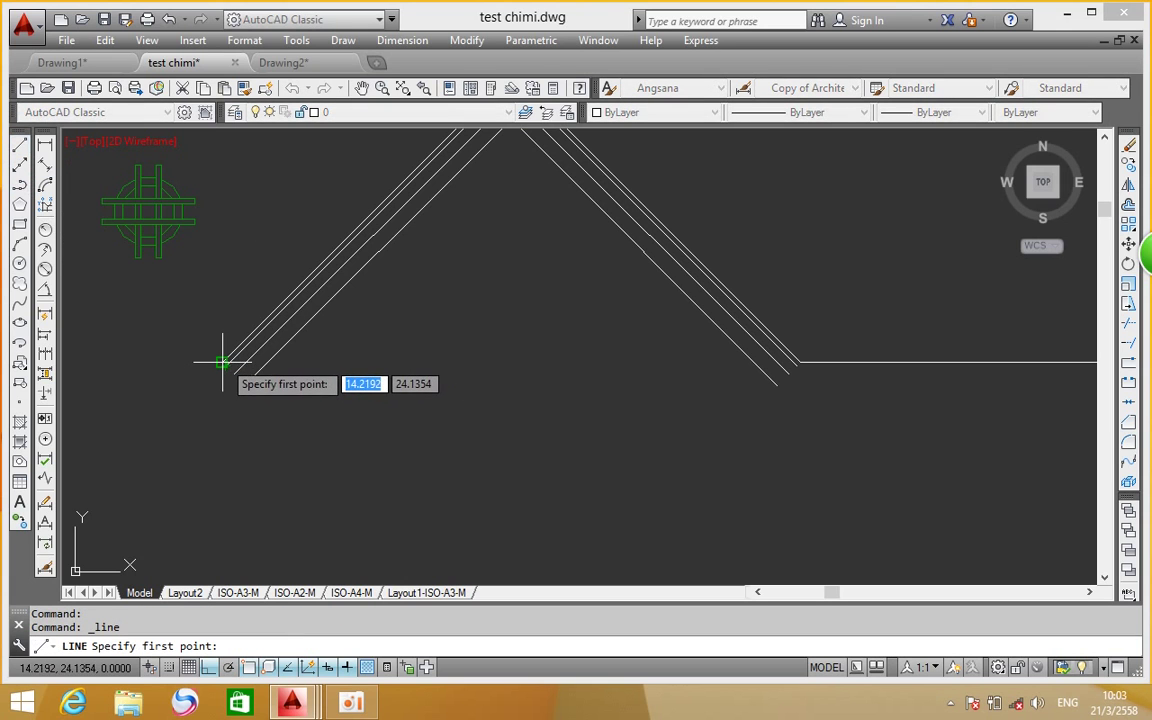
{"action": "scroll", "coordinate": [230, 370], "scroll_direction": "up", "scroll_amount": 2}
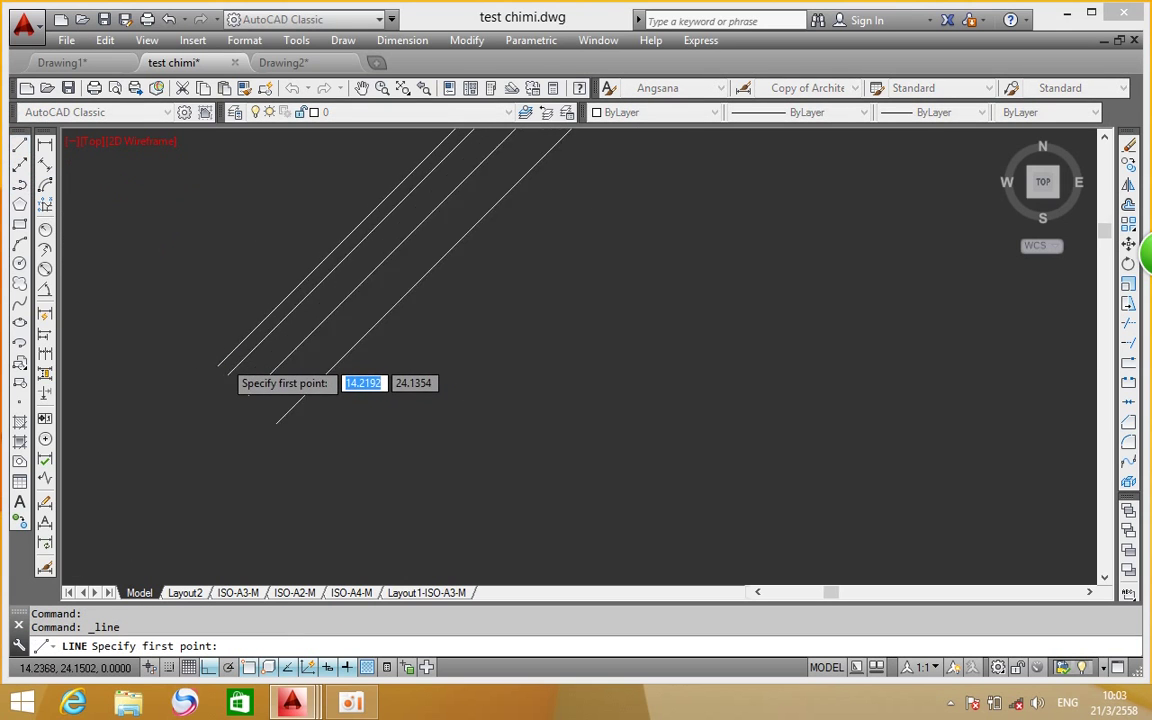
{"action": "left_click", "coordinate": [214, 368]}
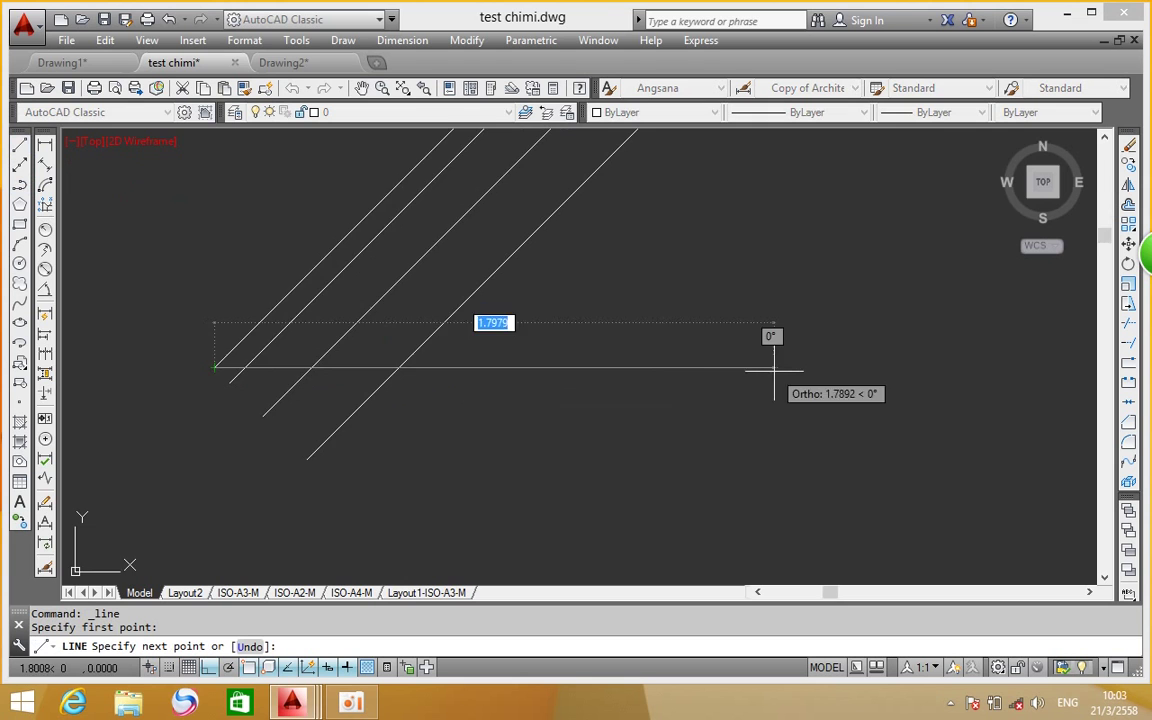
{"action": "scroll", "coordinate": [440, 400], "scroll_direction": "down", "scroll_amount": 3}
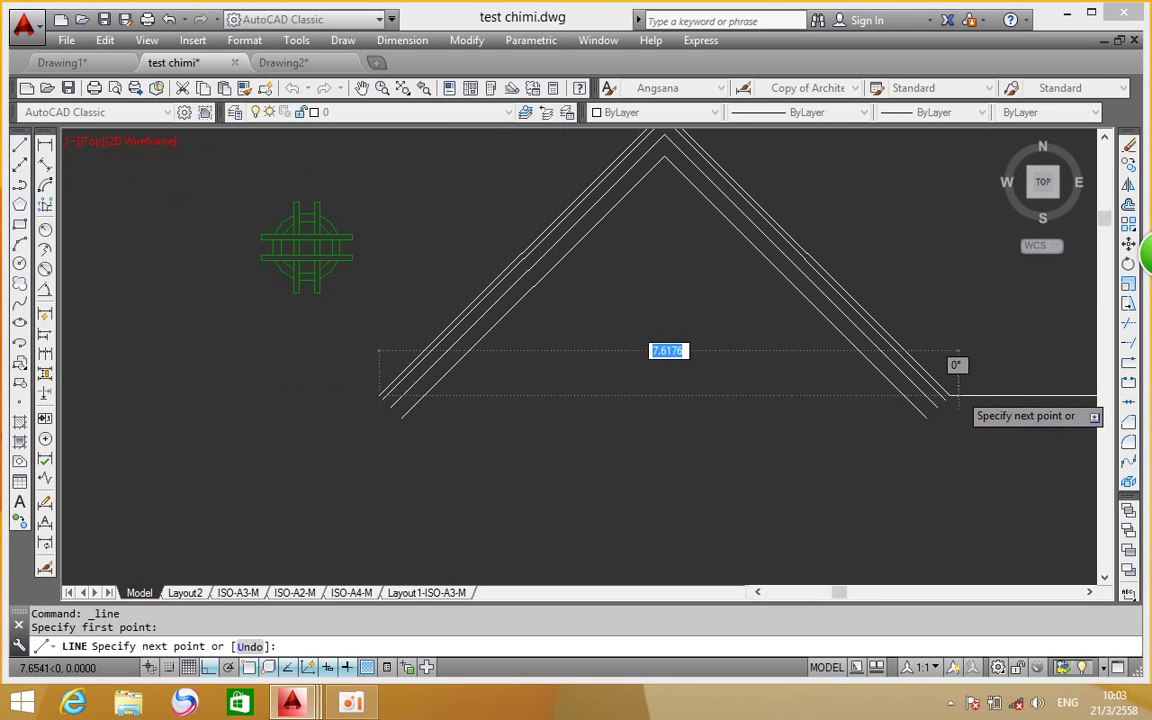
{"action": "scroll", "coordinate": [951, 370], "scroll_direction": "up", "scroll_amount": 5}
{"action": "left_click", "coordinate": [898, 410]}
{"action": "right_click", "coordinate": [928, 334]}
{"action": "left_click", "coordinate": [960, 345]}
{"action": "scroll", "coordinate": [950, 350], "scroll_direction": "down", "scroll_amount": 2}
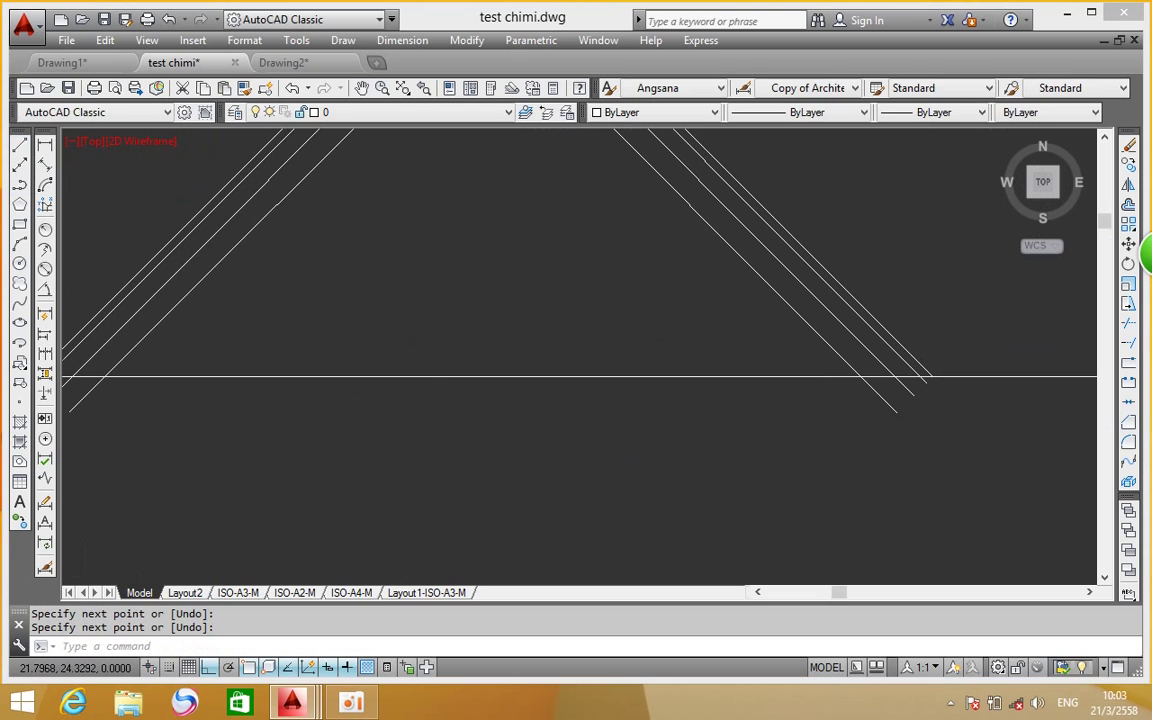
{"action": "scroll", "coordinate": [941, 353], "scroll_direction": "down", "scroll_amount": 2}
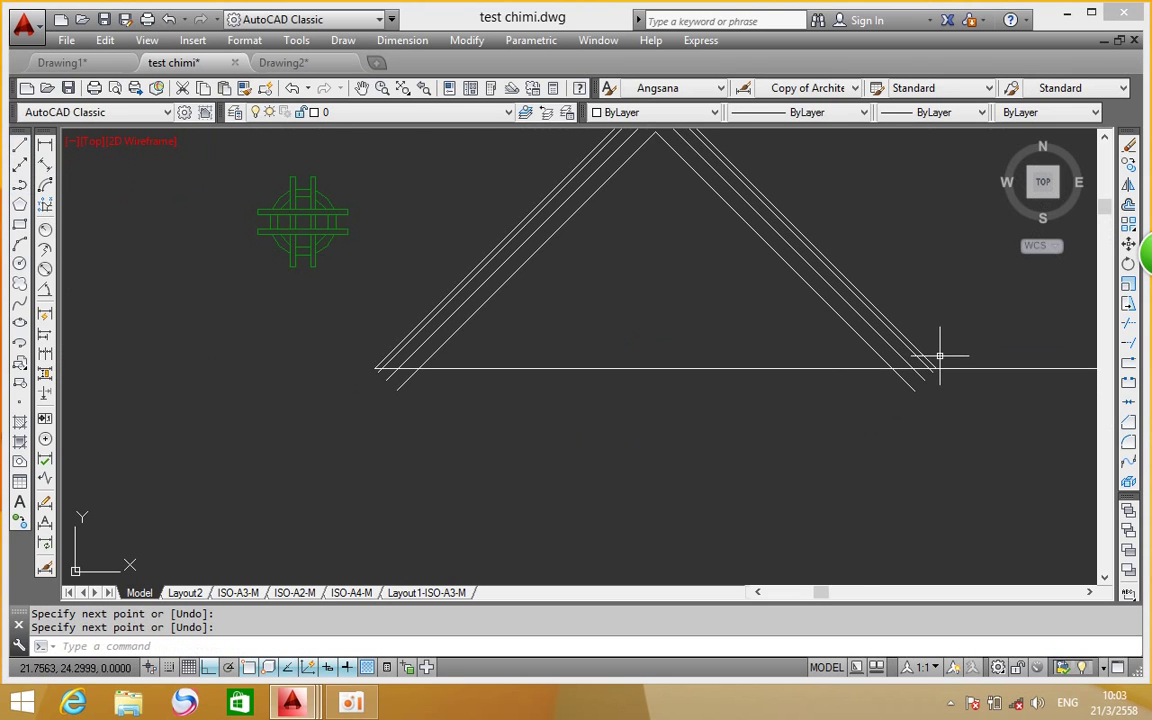
{"action": "middle_click_drag", "start_coordinate": [940, 355], "coordinate": [722, 373]}
{"action": "scroll", "coordinate": [722, 373], "scroll_direction": "up", "scroll_amount": 5}
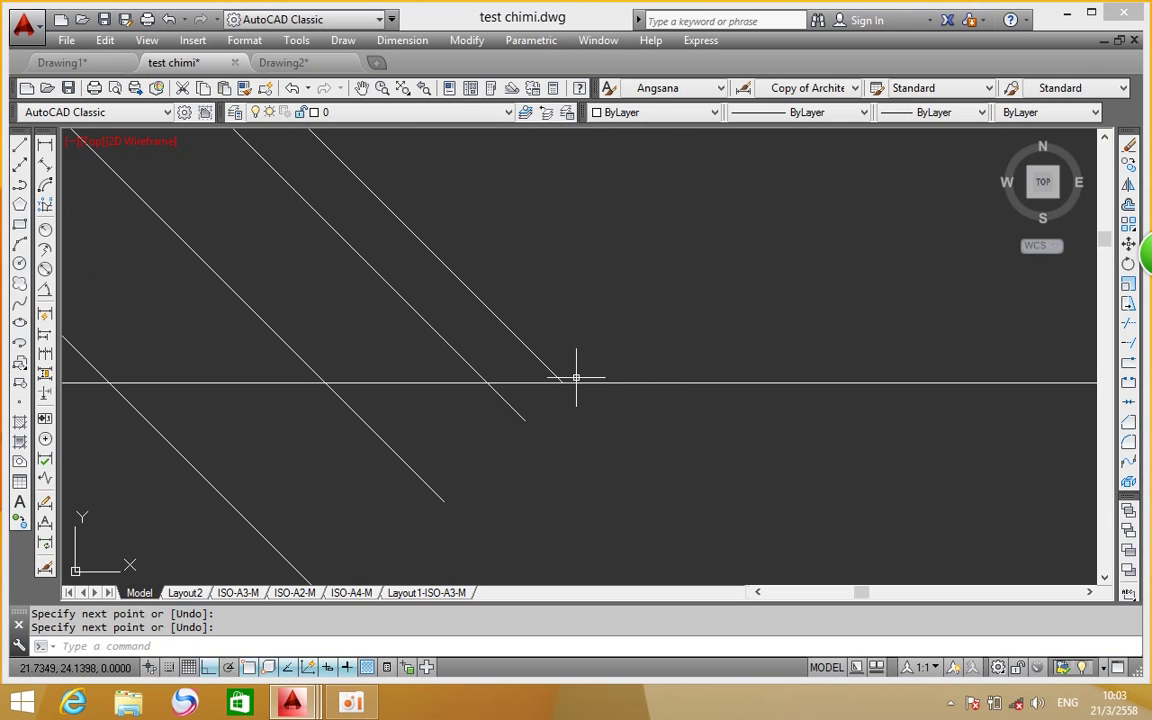
{"action": "scroll", "coordinate": [576, 376], "scroll_direction": "down", "scroll_amount": 3}
{"action": "mouse_move", "coordinate": [630, 334]}
{"action": "middle_mouse_down"}
{"action": "mouse_move", "coordinate": [433, 336]}
{"action": "mouse_move", "coordinate": [476, 327]}
{"action": "middle_mouse_up"}
{"action": "scroll", "coordinate": [476, 327], "scroll_direction": "up", "scroll_amount": 2}
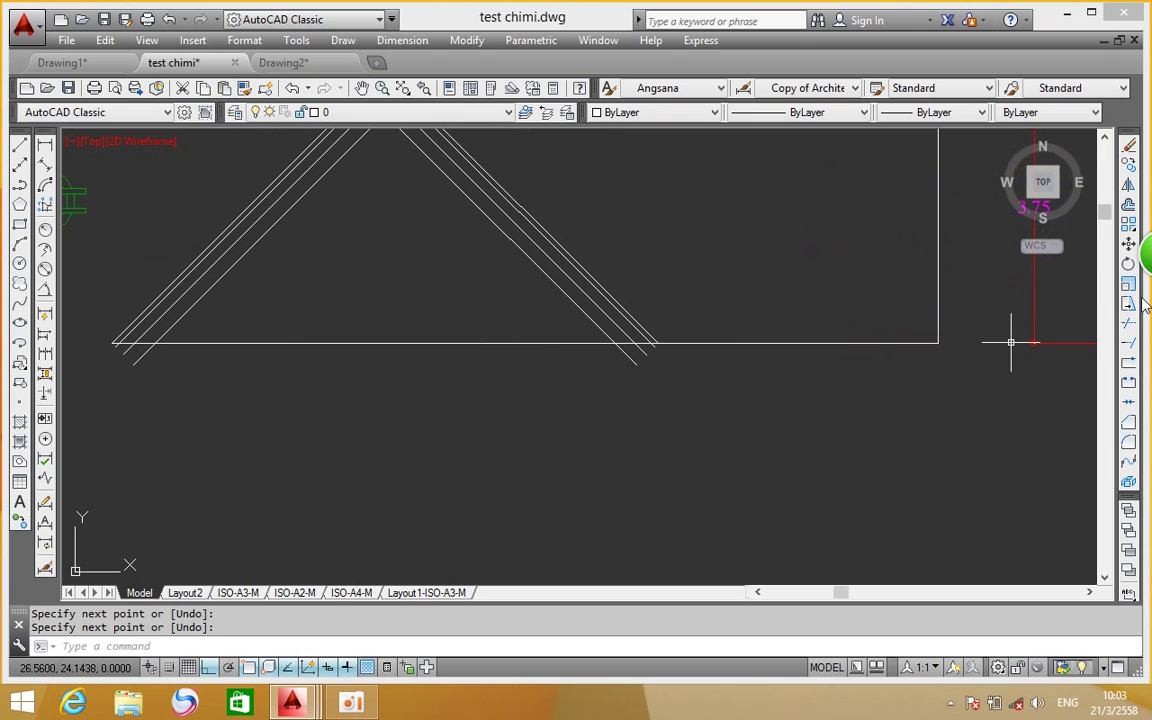
Trim away the roof line ends that extend below the new baseline
{"action": "left_click", "coordinate": [1128, 323]}
{"action": "key", "text": "Return"}
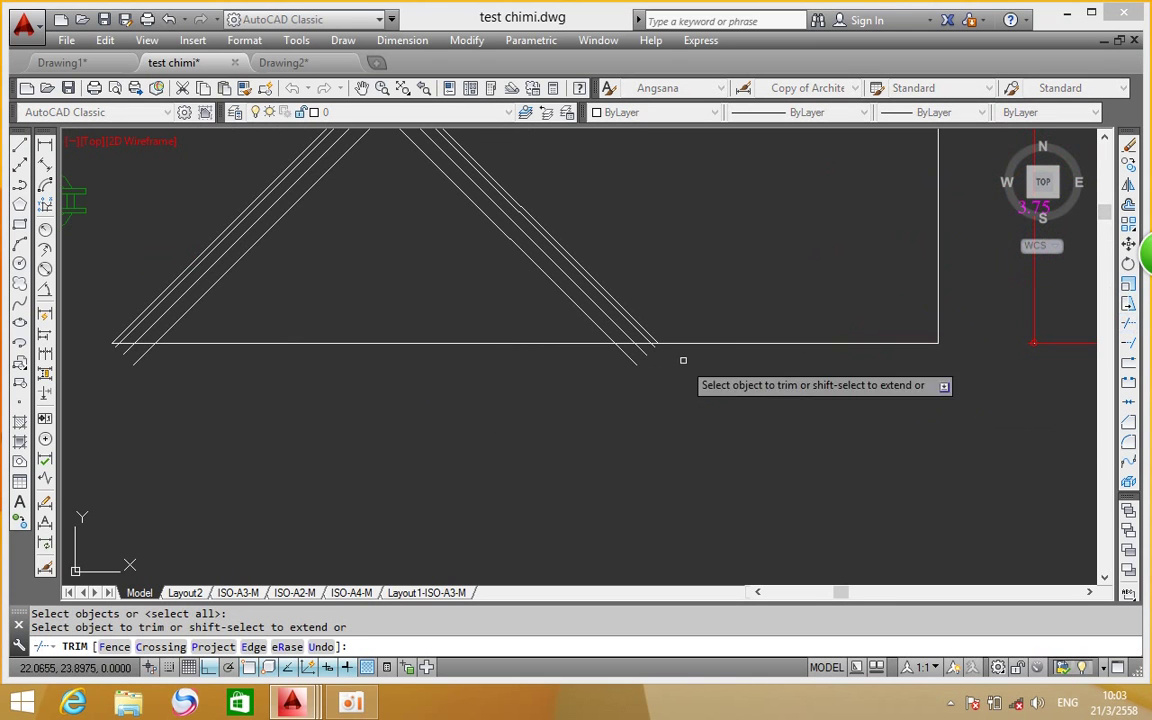
{"action": "scroll", "coordinate": [662, 368], "scroll_direction": "up", "scroll_amount": 1}
{"action": "scroll", "coordinate": [660, 345], "scroll_direction": "up", "scroll_amount": 1}
{"action": "scroll", "coordinate": [652, 322], "scroll_direction": "up", "scroll_amount": 1}
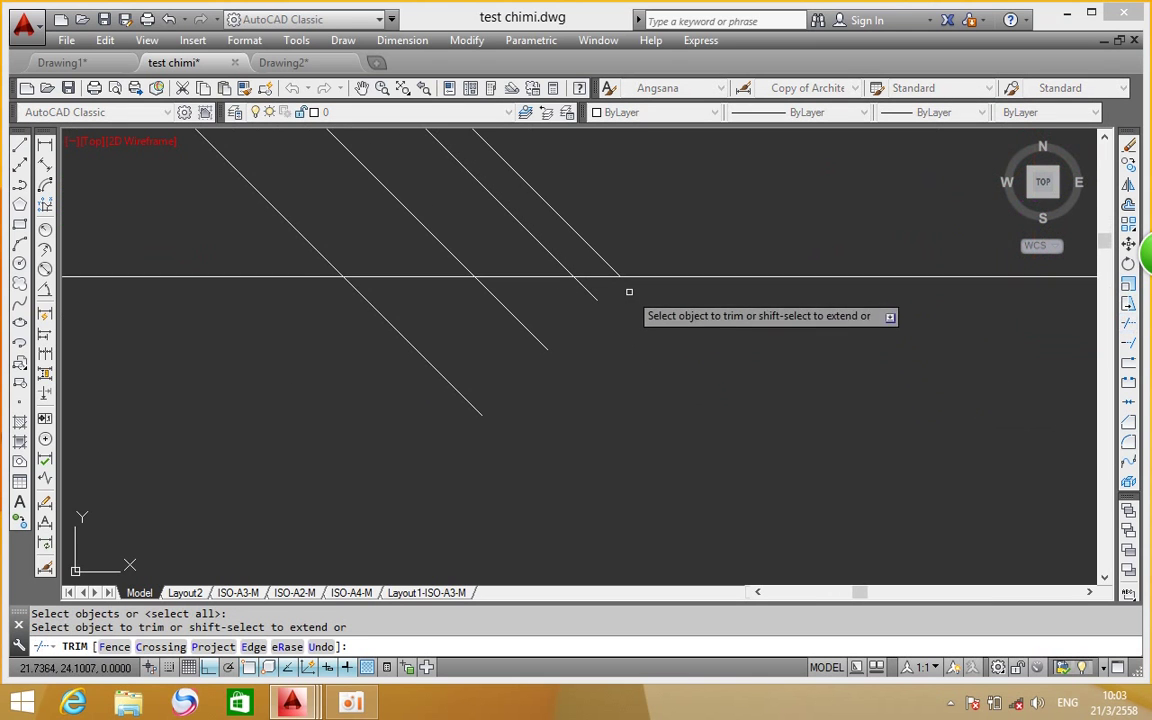
{"action": "left_click", "coordinate": [629, 292]}
{"action": "scroll", "coordinate": [593, 402], "scroll_direction": "down", "scroll_amount": 4}
{"action": "scroll", "coordinate": [372, 422], "scroll_direction": "down", "scroll_amount": 3}
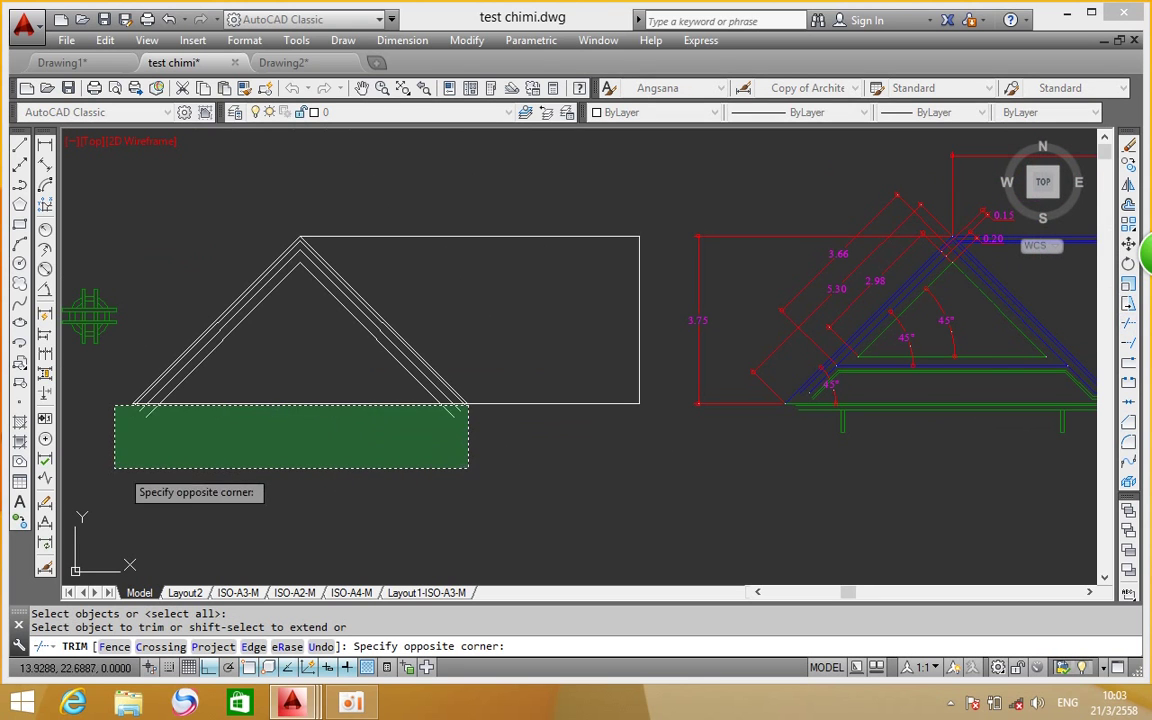
{"action": "left_click", "coordinate": [110, 469]}
{"action": "right_click", "coordinate": [268, 368]}
{"action": "left_click", "coordinate": [308, 380]}
{"action": "scroll", "coordinate": [516, 408], "scroll_direction": "up", "scroll_amount": 3}
{"action": "scroll", "coordinate": [465, 416], "scroll_direction": "up", "scroll_amount": 1}
{"action": "scroll", "coordinate": [465, 416], "scroll_direction": "down", "scroll_amount": 4}
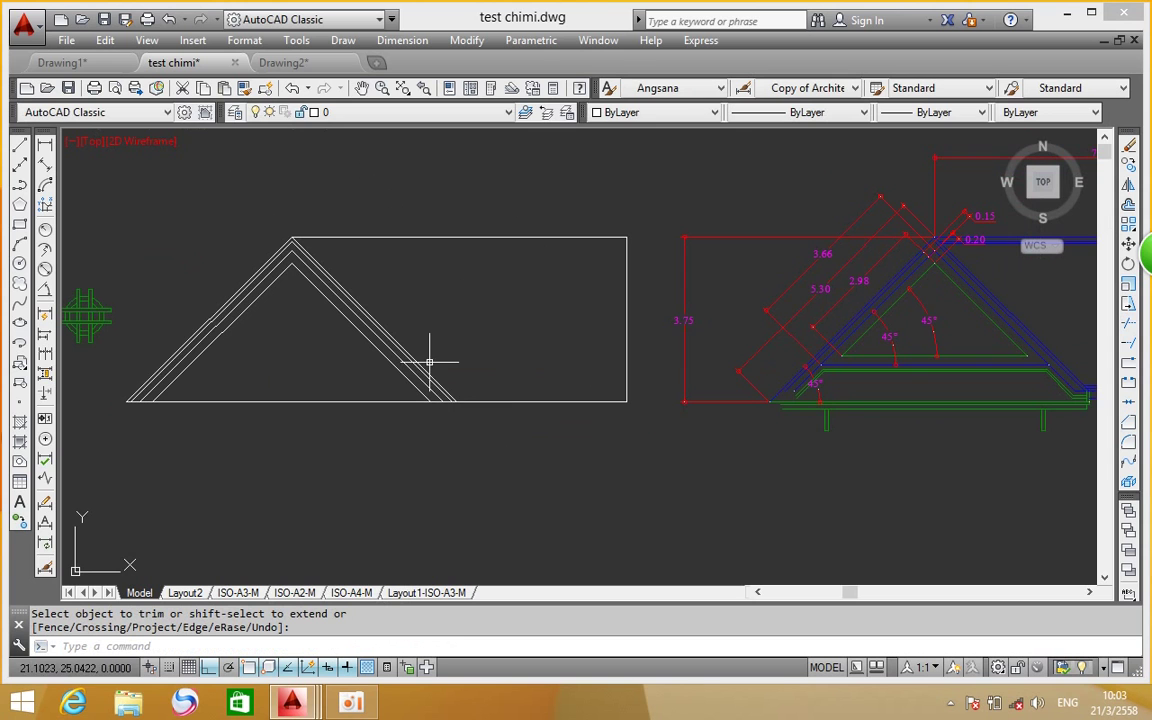
{"action": "scroll", "coordinate": [877, 390], "scroll_direction": "up", "scroll_amount": 4}
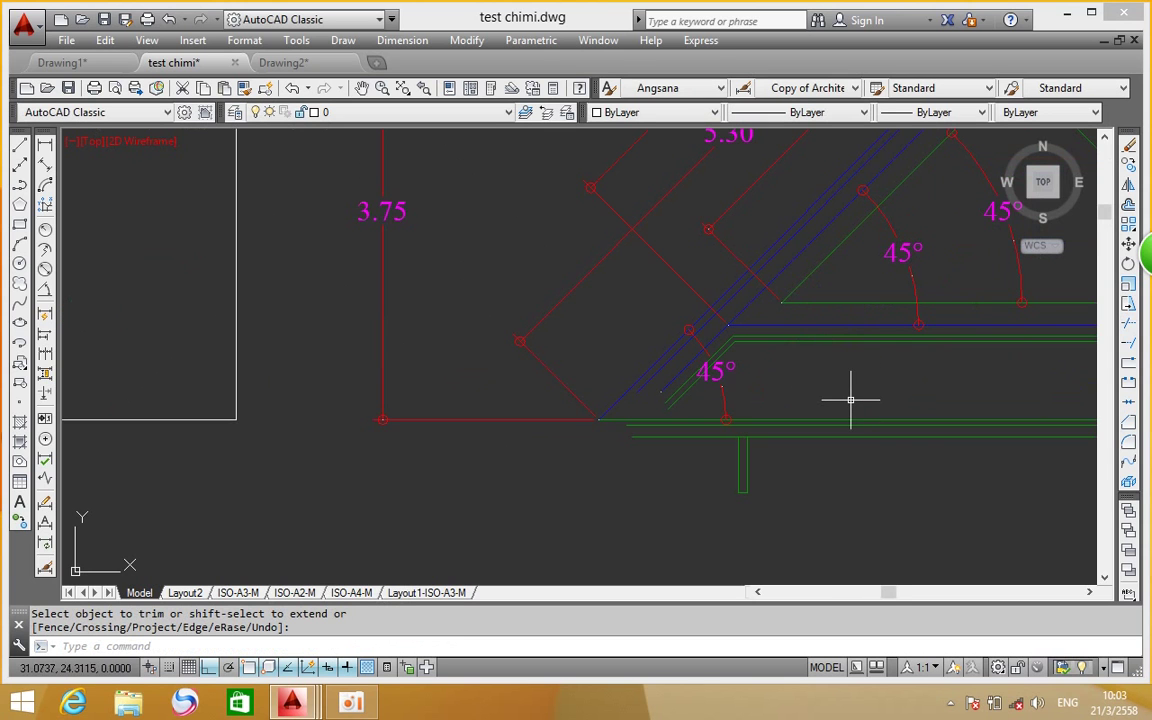
{"action": "scroll", "coordinate": [843, 400], "scroll_direction": "down", "scroll_amount": 4}
{"action": "scroll", "coordinate": [900, 391], "scroll_direction": "up", "scroll_amount": 1}
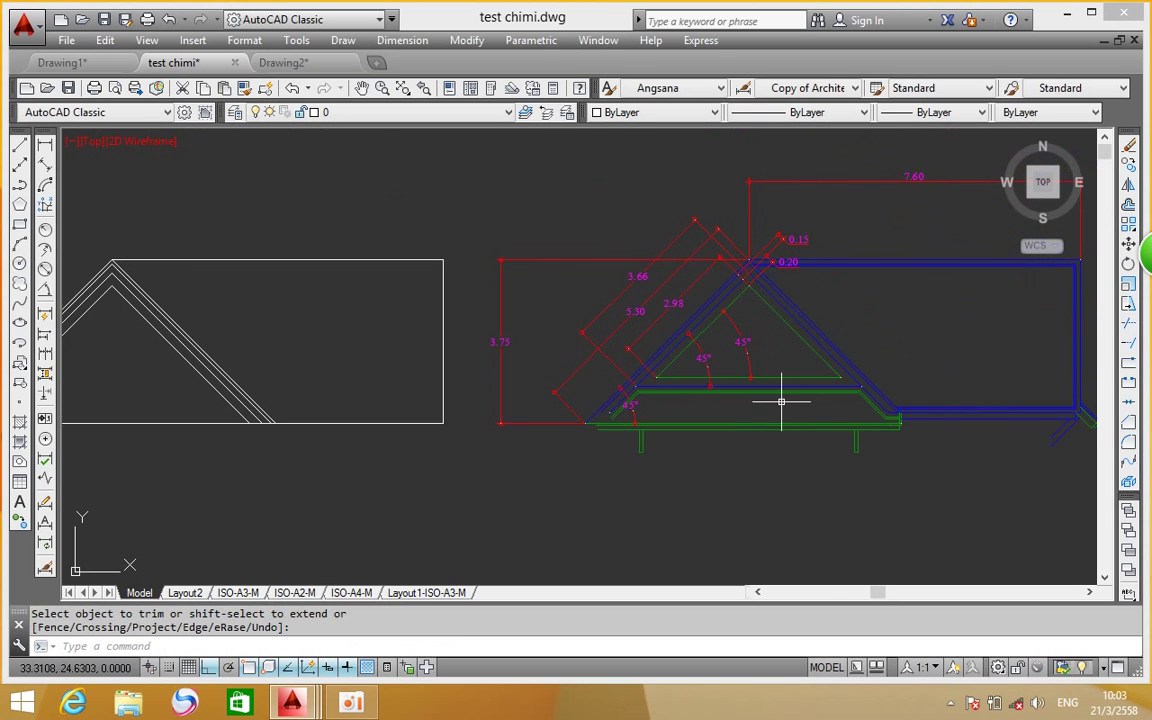
{"action": "scroll", "coordinate": [802, 399], "scroll_direction": "up", "scroll_amount": 3}
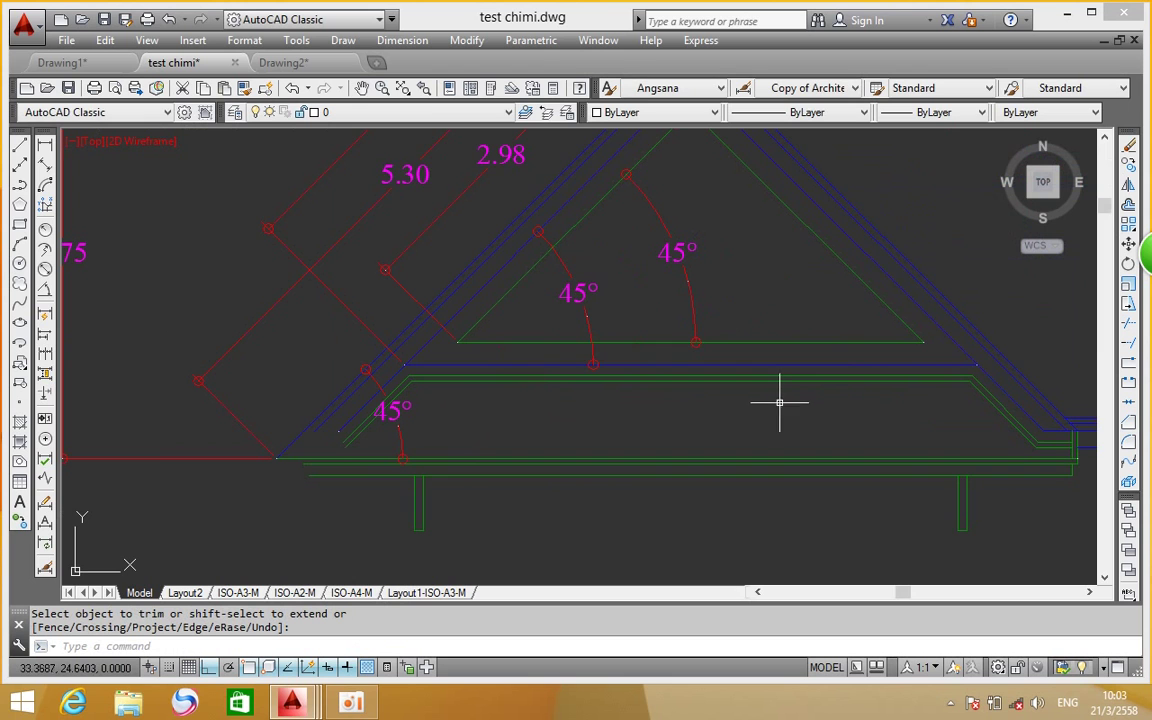
{"action": "scroll", "coordinate": [790, 410], "scroll_direction": "down", "scroll_amount": 1}
{"action": "scroll", "coordinate": [838, 429], "scroll_direction": "down", "scroll_amount": 3}
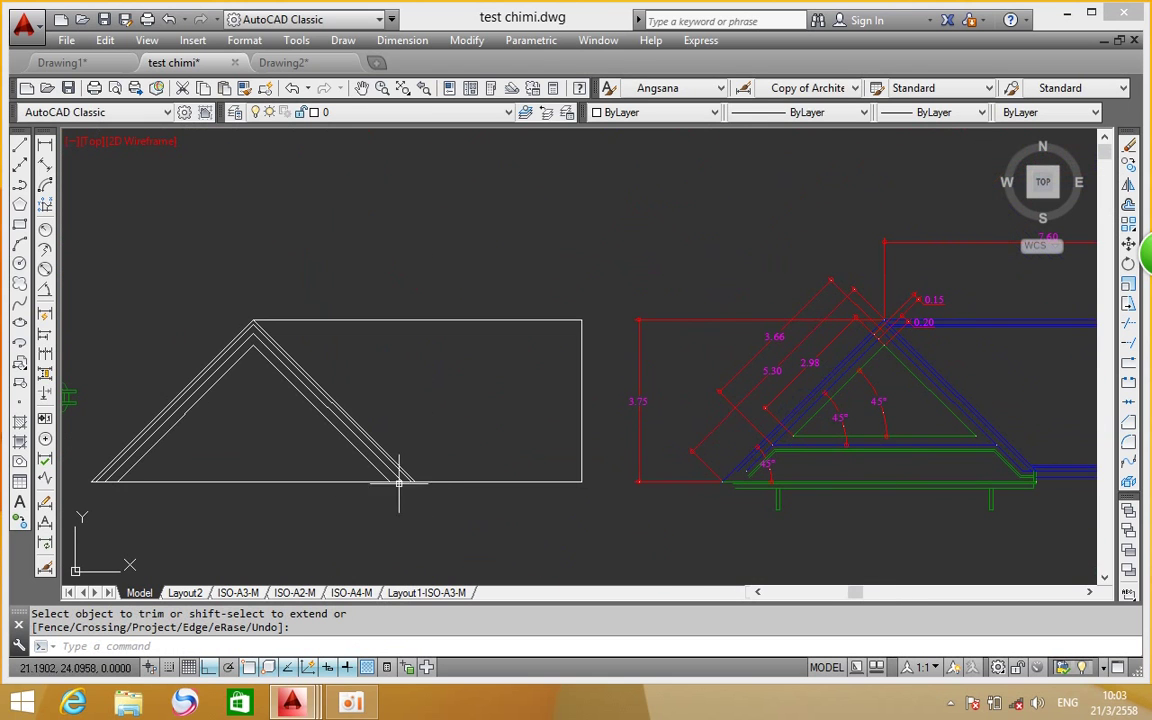
{"action": "scroll", "coordinate": [885, 460], "scroll_direction": "up", "scroll_amount": 4}
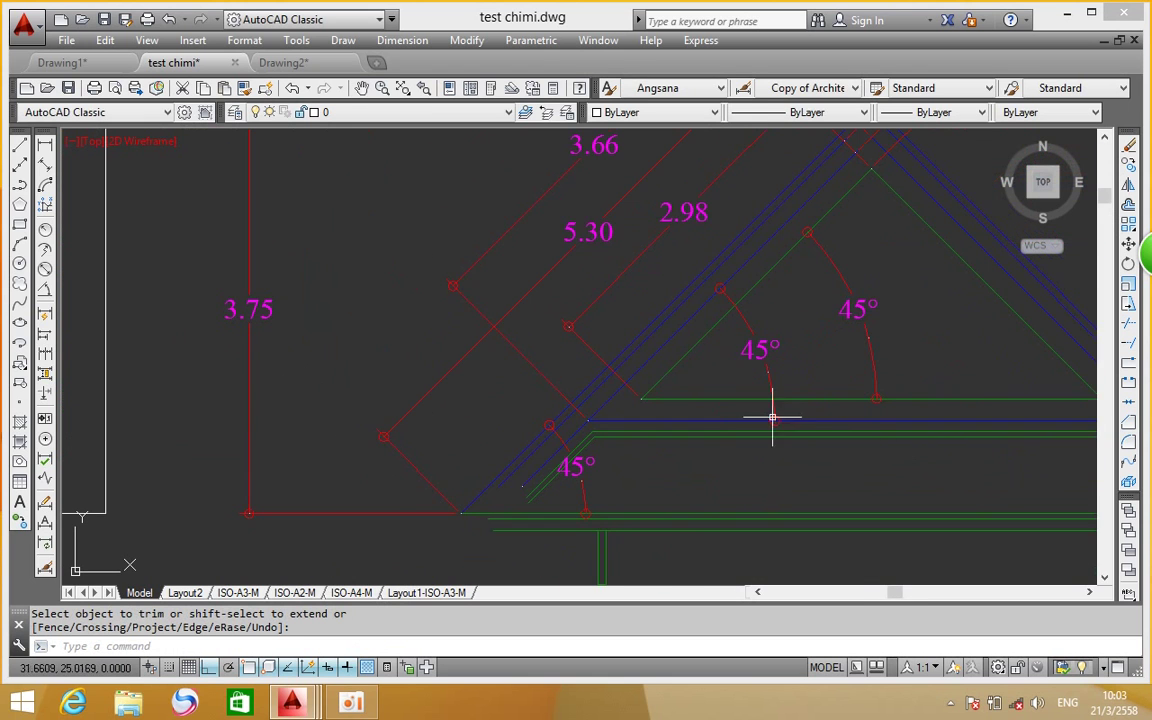
{"action": "middle_click_drag", "start_coordinate": [681, 386], "coordinate": [655, 310]}
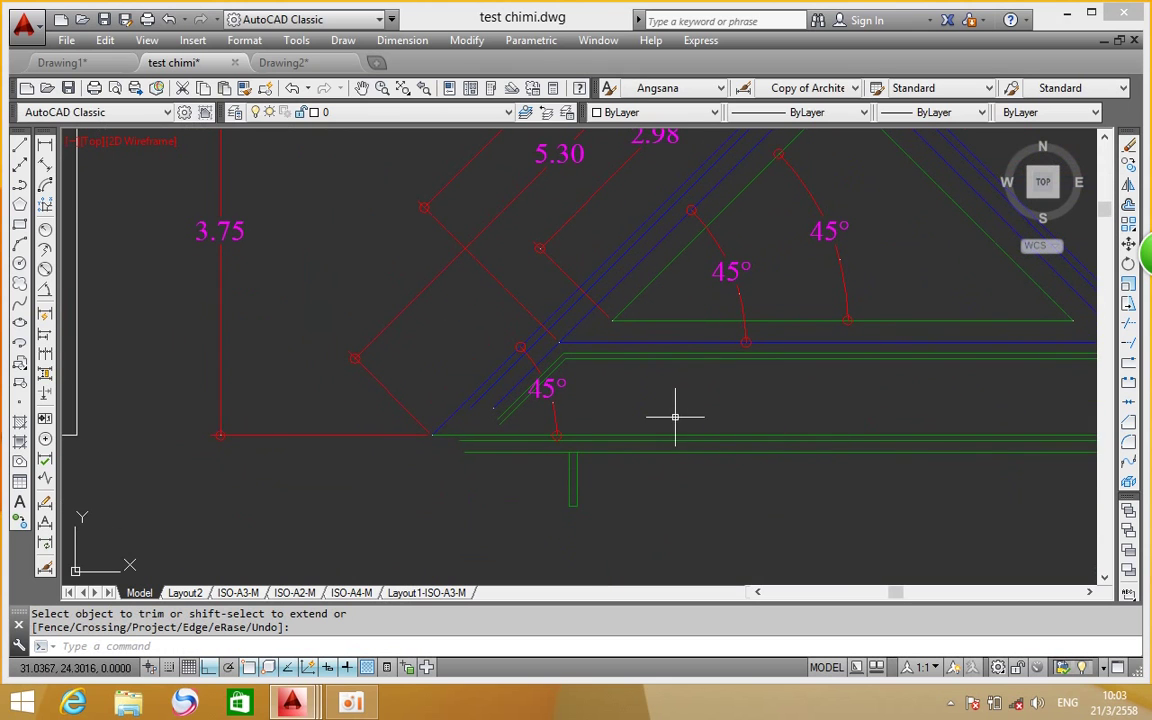
{"action": "left_click", "coordinate": [18, 147]}
Add a vertical 0.85 dimension from the eave top to its bottom corner at lower left
{"action": "left_click", "coordinate": [45, 145]}
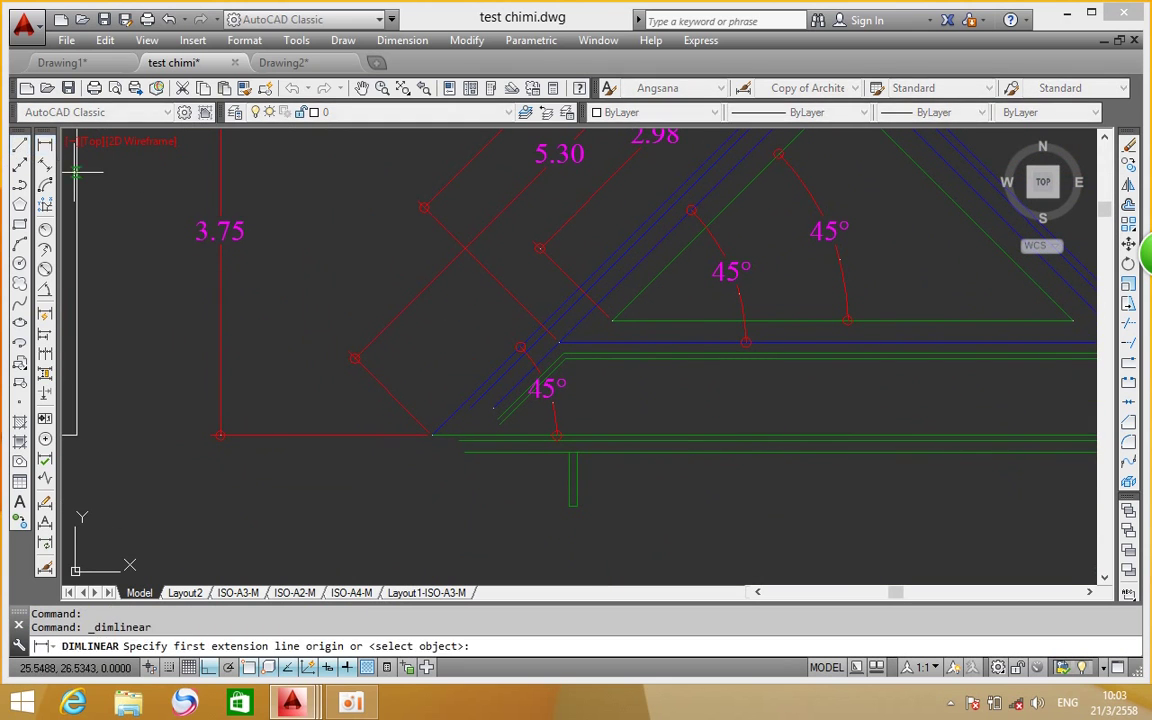
{"action": "left_click", "coordinate": [558, 343]}
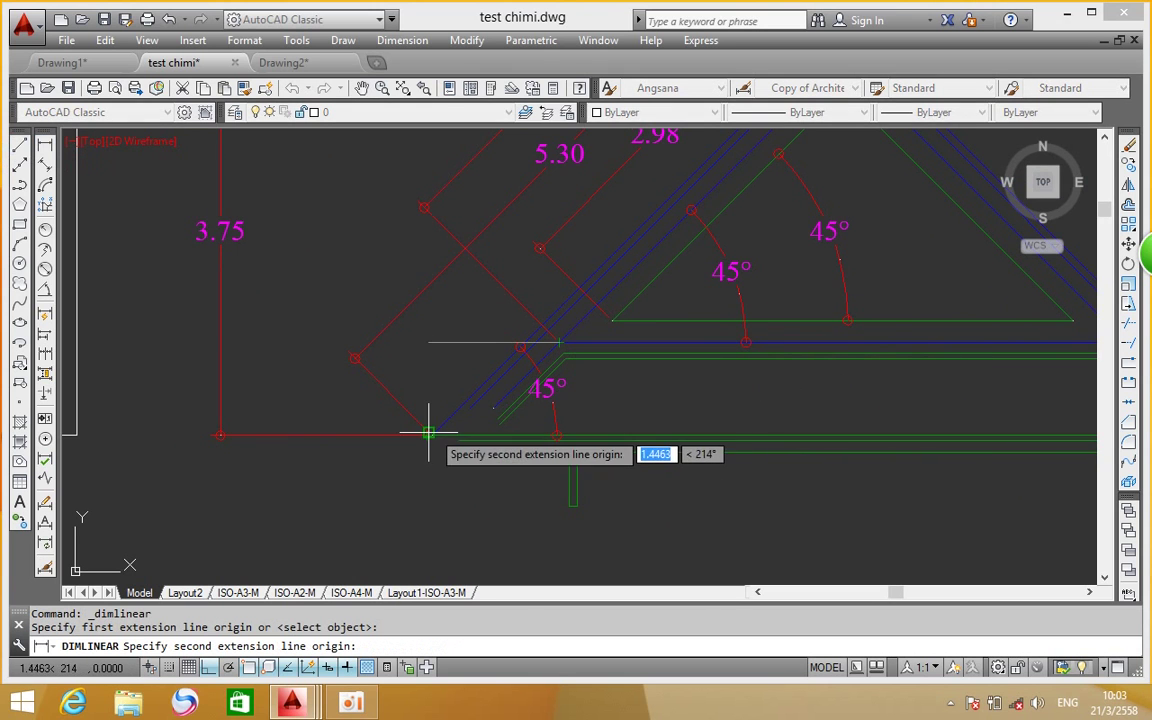
{"action": "left_click", "coordinate": [429, 434]}
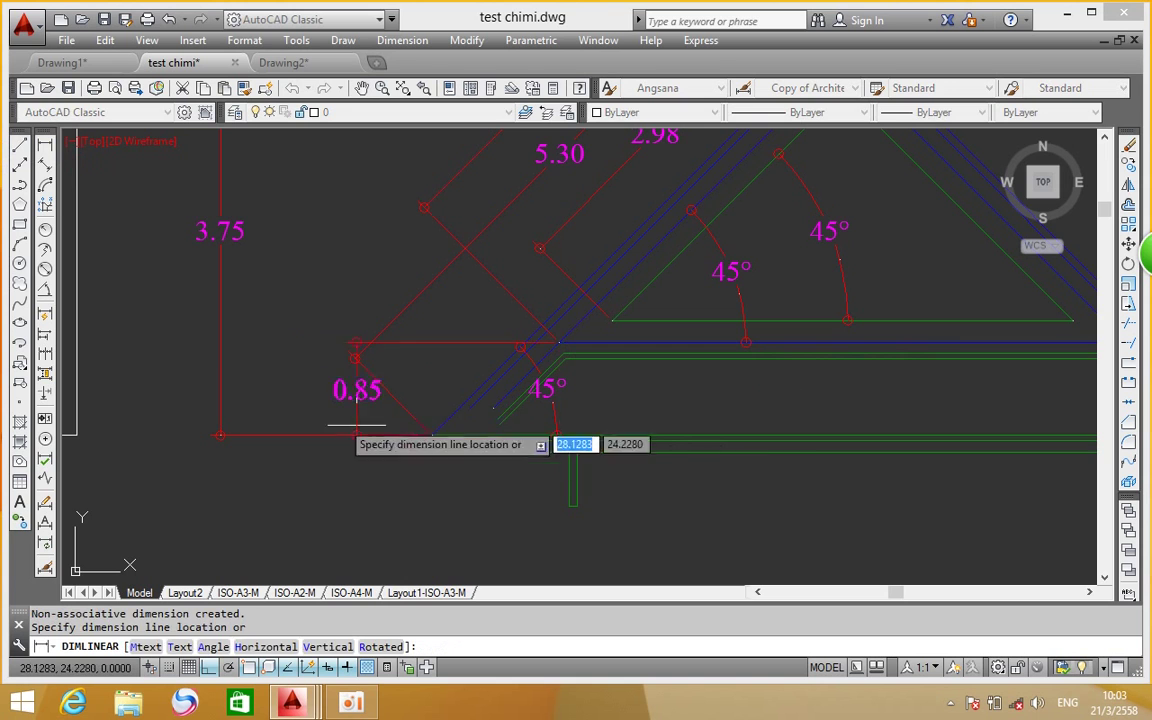
{"action": "left_click", "coordinate": [285, 388]}
{"action": "scroll", "coordinate": [540, 385], "scroll_direction": "down", "scroll_amount": 2}
{"action": "middle_click_drag", "start_coordinate": [447, 386], "coordinate": [705, 372]}
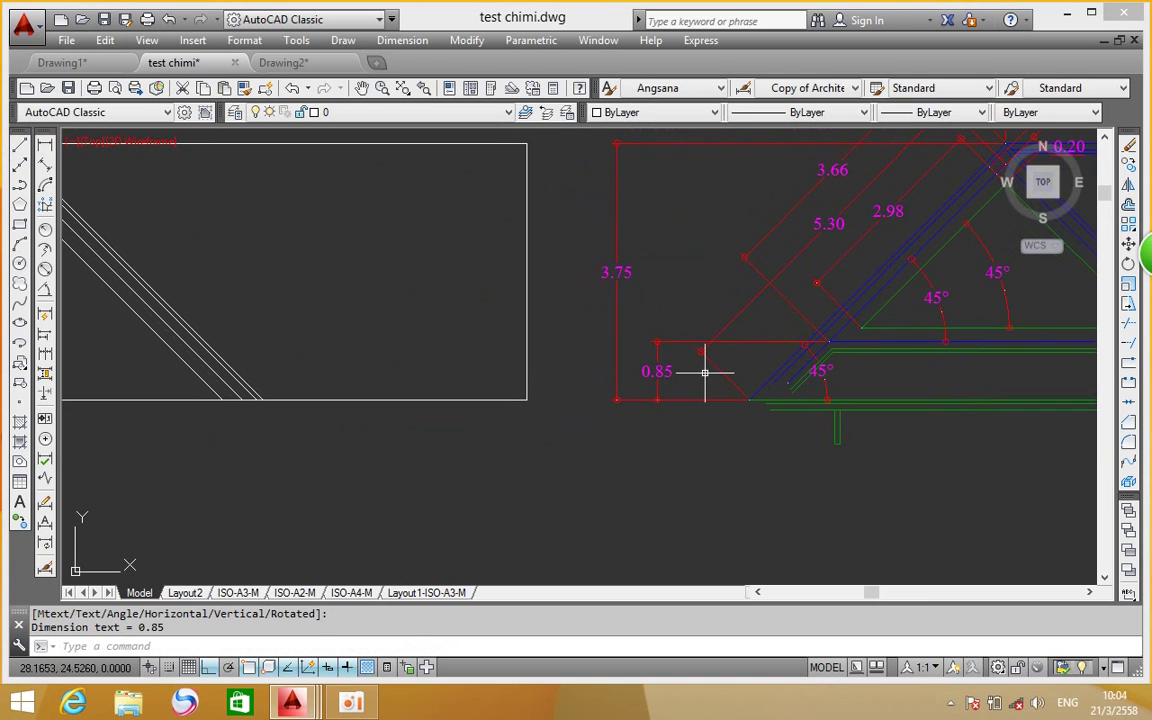
{"action": "middle_click_drag", "start_coordinate": [532, 348], "coordinate": [686, 348]}
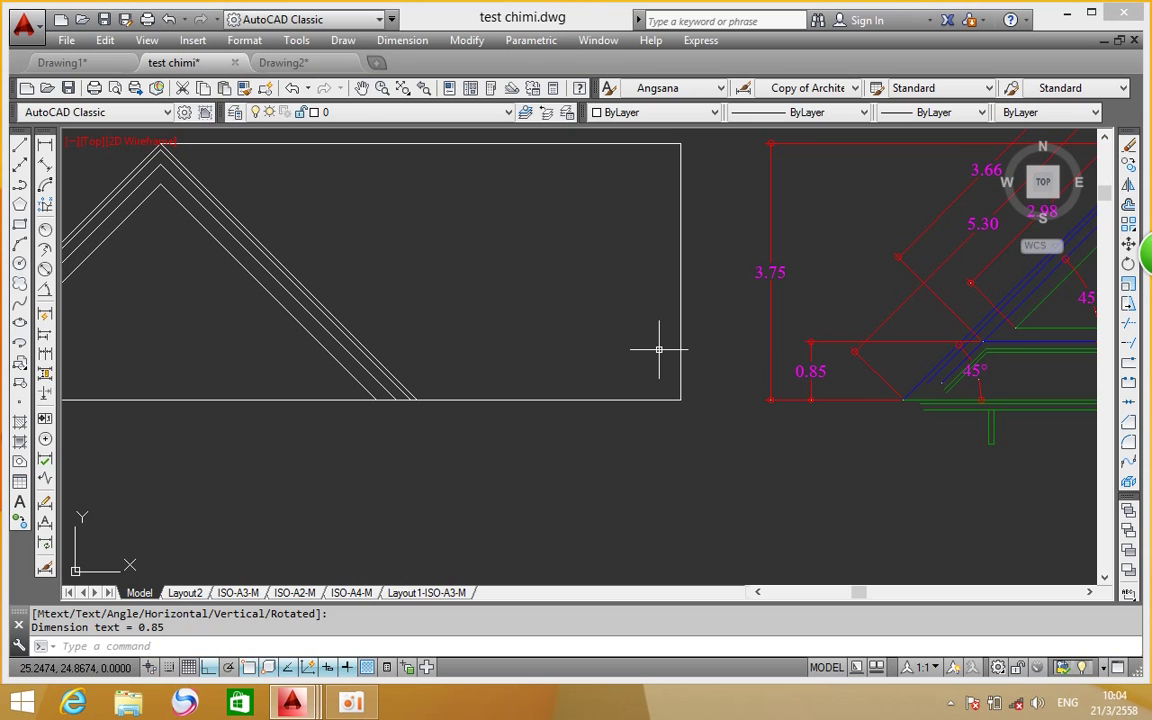
{"action": "scroll", "coordinate": [977, 458], "scroll_direction": "down", "scroll_amount": 6}
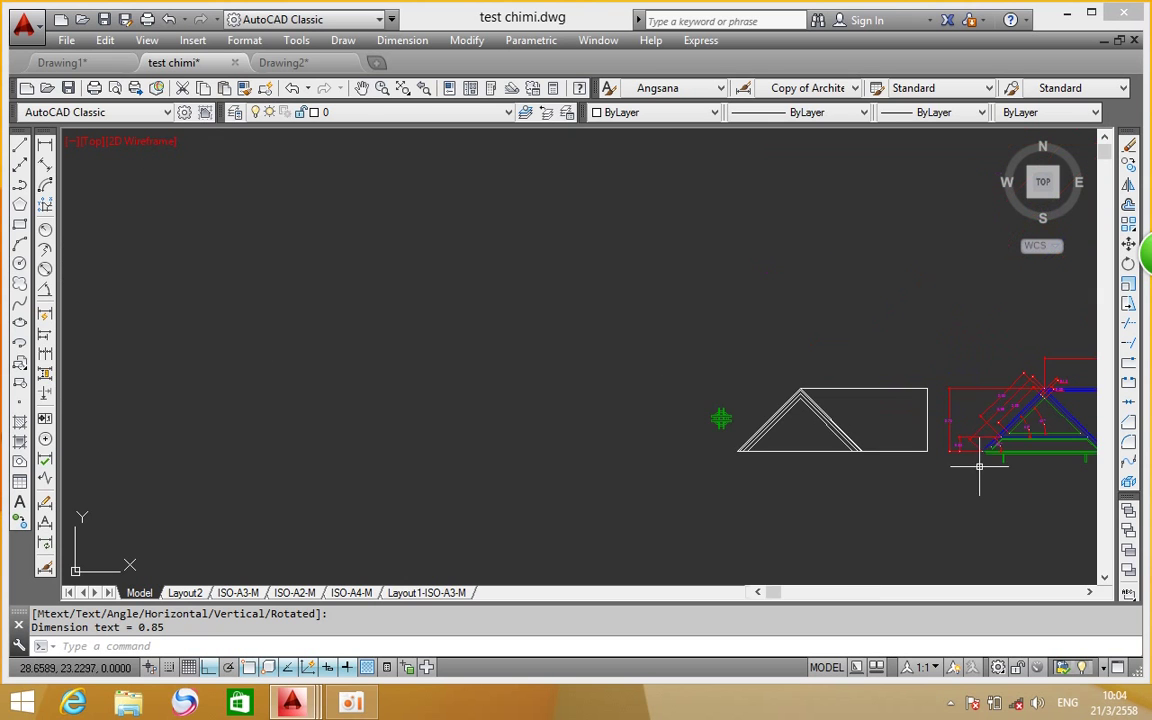
Start an apex-to-base height dimension on the roof detail, then cancel it
{"action": "middle_click_drag", "start_coordinate": [977, 458], "coordinate": [371, 364]}
{"action": "middle_click_drag", "start_coordinate": [296, 321], "coordinate": [725, 278]}
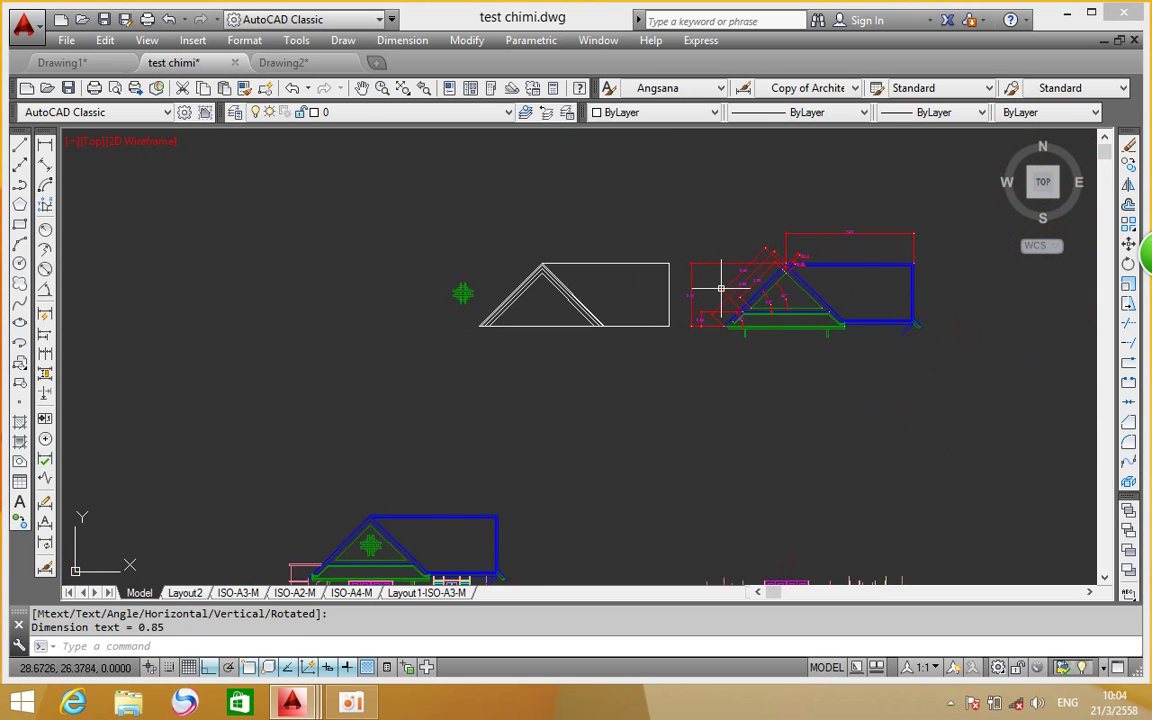
{"action": "scroll", "coordinate": [818, 327], "scroll_direction": "up", "scroll_amount": 4}
{"action": "middle_click_drag", "start_coordinate": [852, 327], "coordinate": [874, 419]}
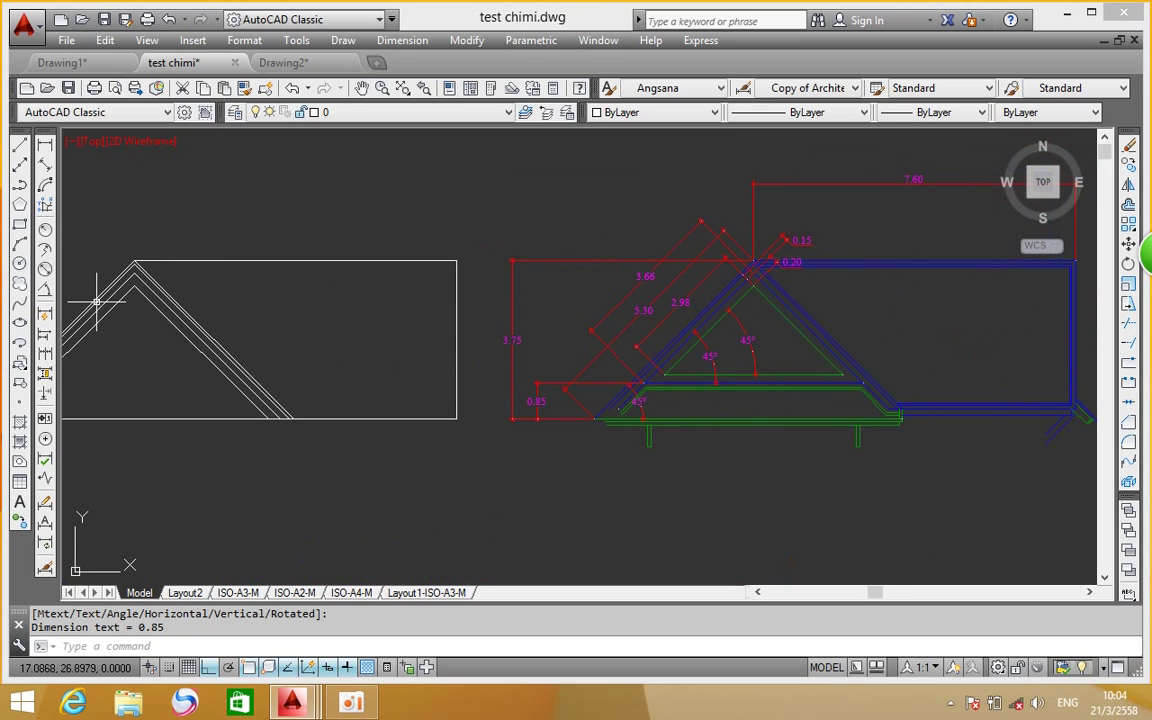
{"action": "left_click", "coordinate": [45, 148]}
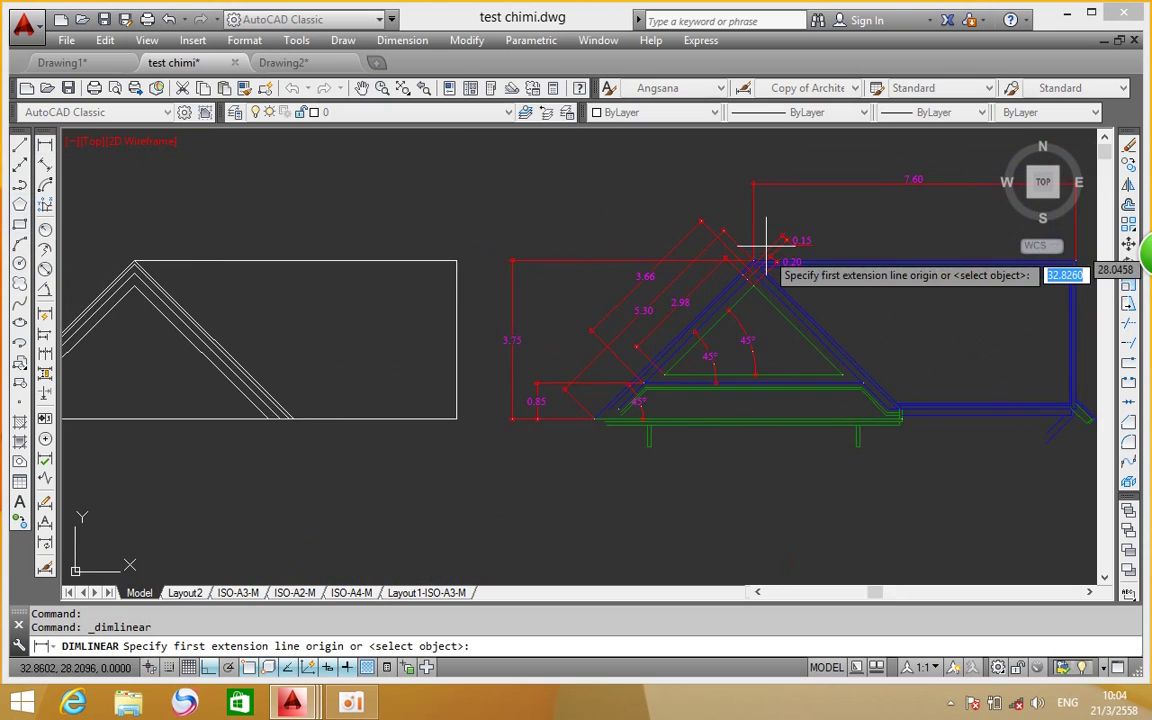
{"action": "scroll", "coordinate": [761, 244], "scroll_direction": "up", "scroll_amount": 3}
{"action": "scroll", "coordinate": [680, 230], "scroll_direction": "up", "scroll_amount": 3}
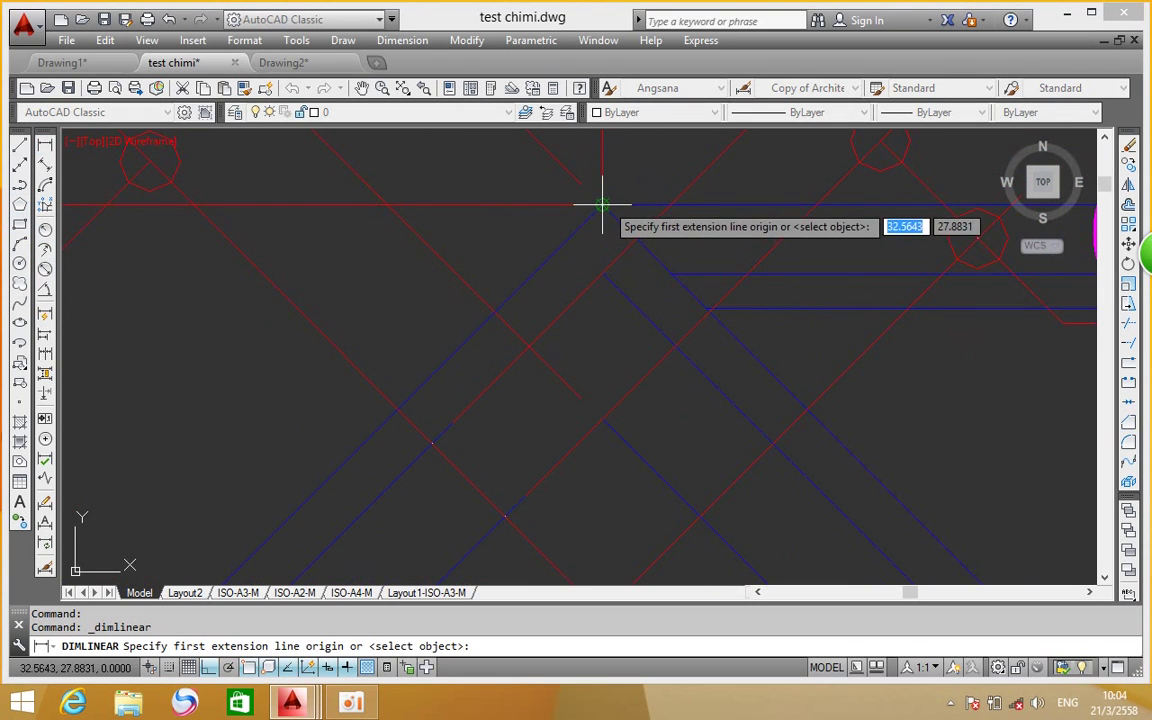
{"action": "left_click", "coordinate": [601, 205]}
{"action": "scroll", "coordinate": [604, 205], "scroll_direction": "down", "scroll_amount": 4}
{"action": "scroll", "coordinate": [600, 340], "scroll_direction": "down", "scroll_amount": 3}
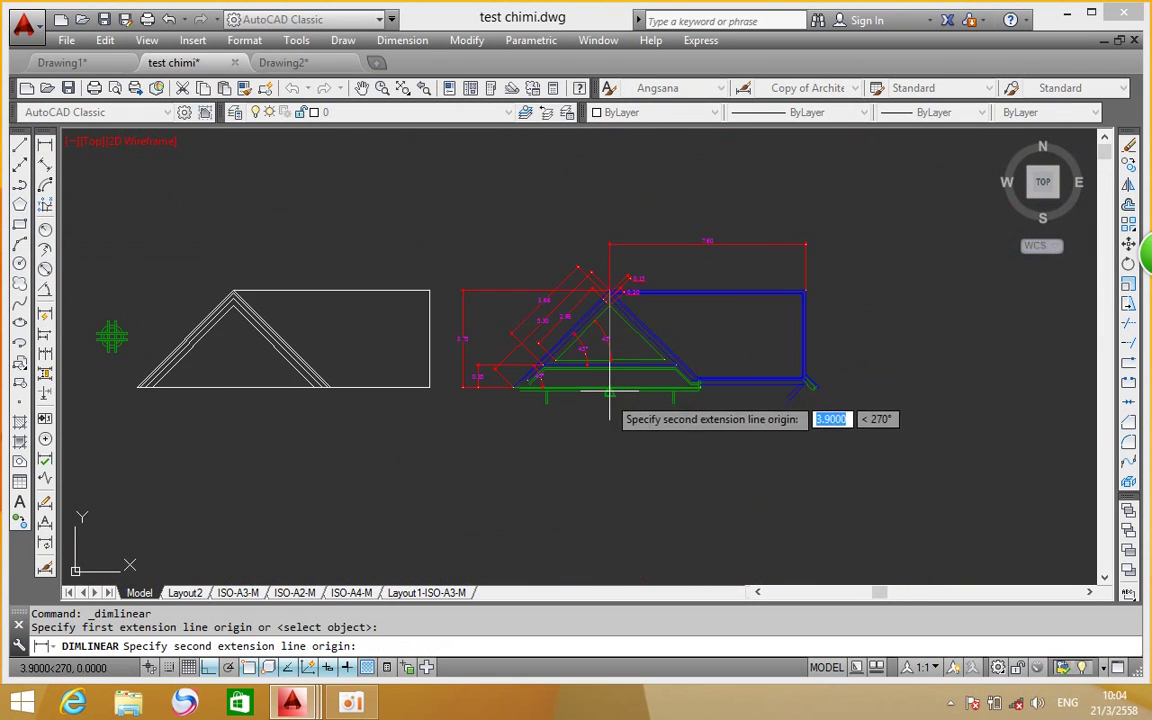
{"action": "scroll", "coordinate": [597, 386], "scroll_direction": "up", "scroll_amount": 5}
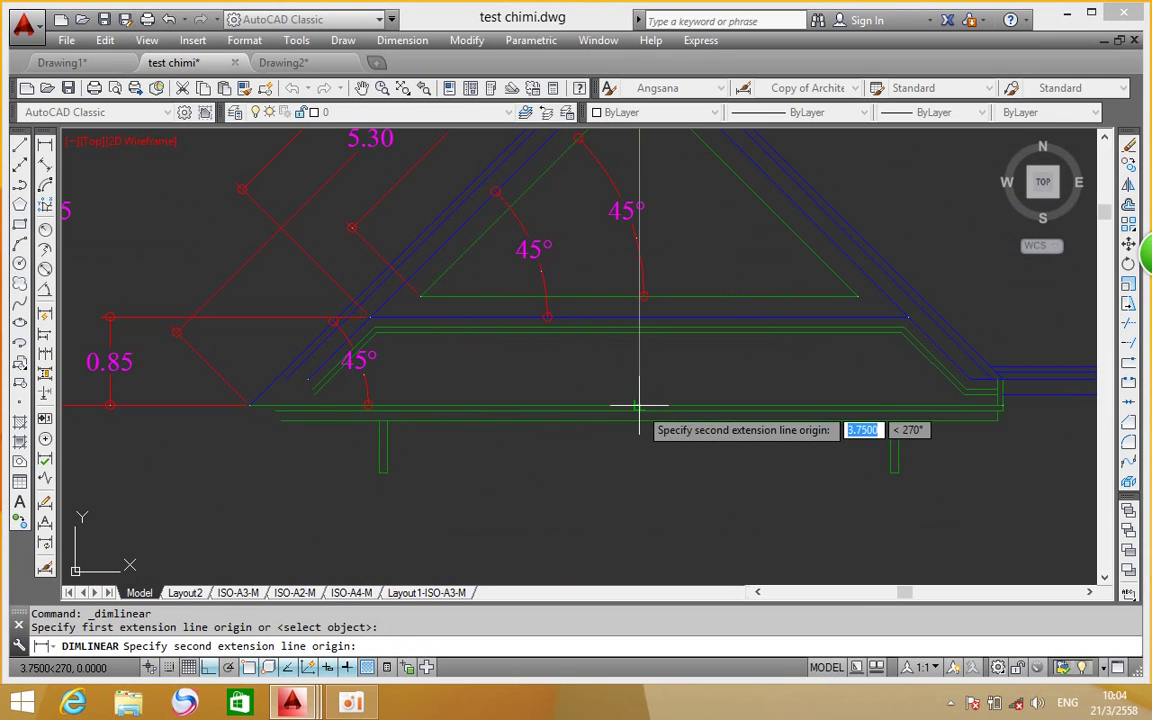
{"action": "left_click", "coordinate": [638, 406]}
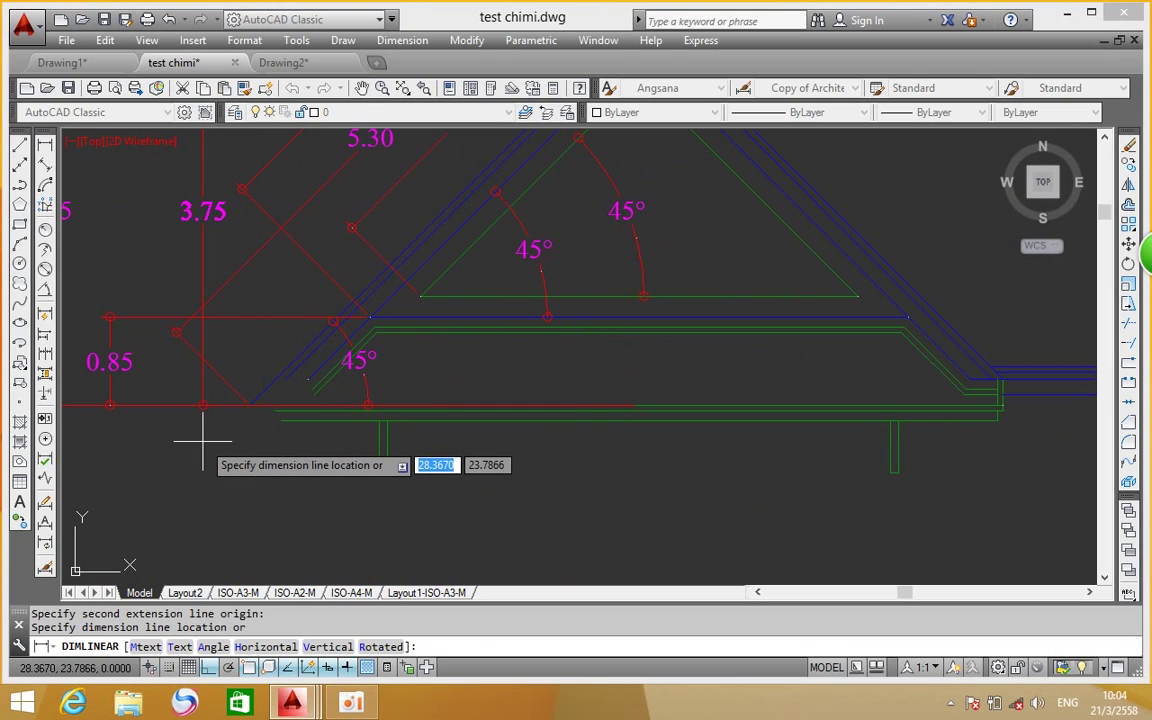
{"action": "key", "text": "Escape"}
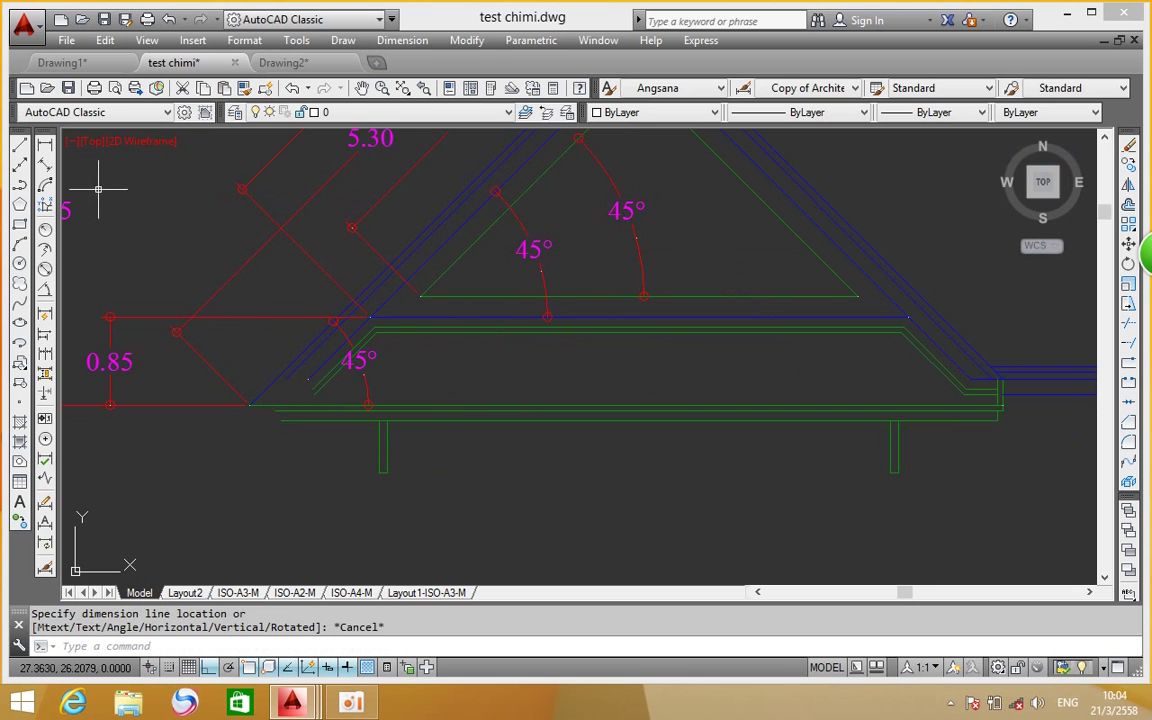
Dimension the 3.75 height to the baseline endpoint, placed left of the existing dimension
{"action": "left_click", "coordinate": [45, 145]}
{"action": "scroll", "coordinate": [599, 301], "scroll_direction": "down", "scroll_amount": 3}
{"action": "scroll", "coordinate": [605, 250], "scroll_direction": "up", "scroll_amount": 3}
{"action": "scroll", "coordinate": [590, 290], "scroll_direction": "up", "scroll_amount": 2}
{"action": "scroll", "coordinate": [600, 400], "scroll_direction": "up", "scroll_amount": 3}
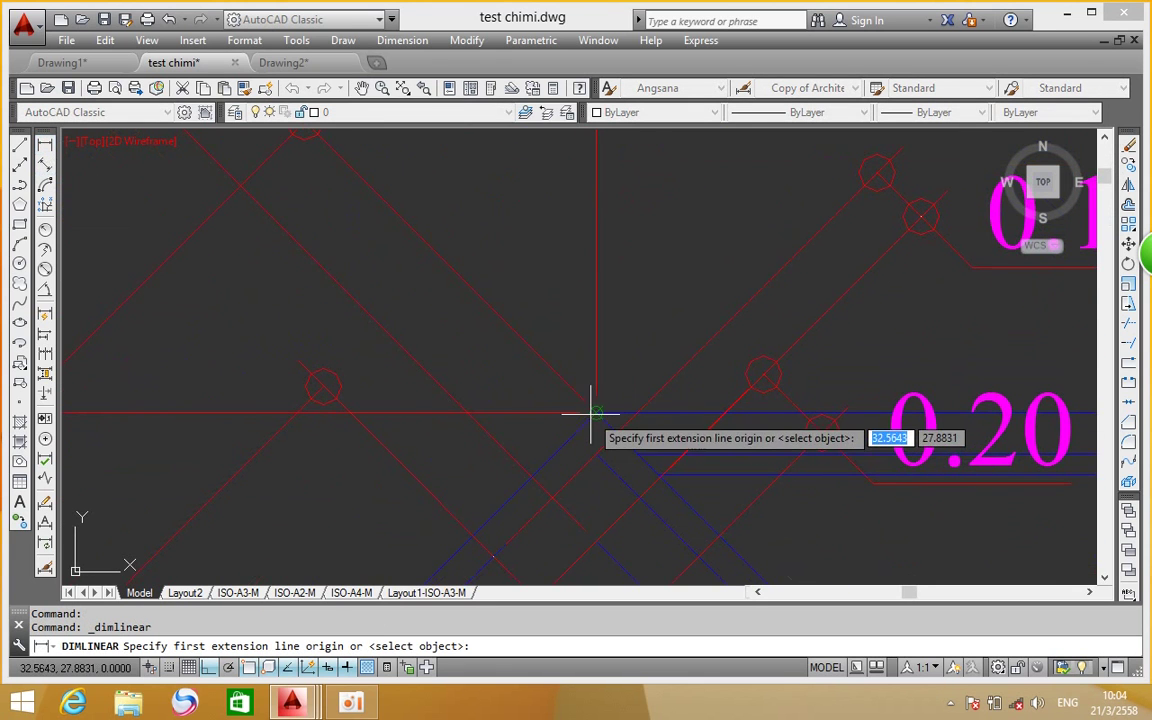
{"action": "left_click", "coordinate": [596, 411]}
{"action": "scroll", "coordinate": [560, 406], "scroll_direction": "down", "scroll_amount": 3}
{"action": "scroll", "coordinate": [571, 375], "scroll_direction": "up", "scroll_amount": 2}
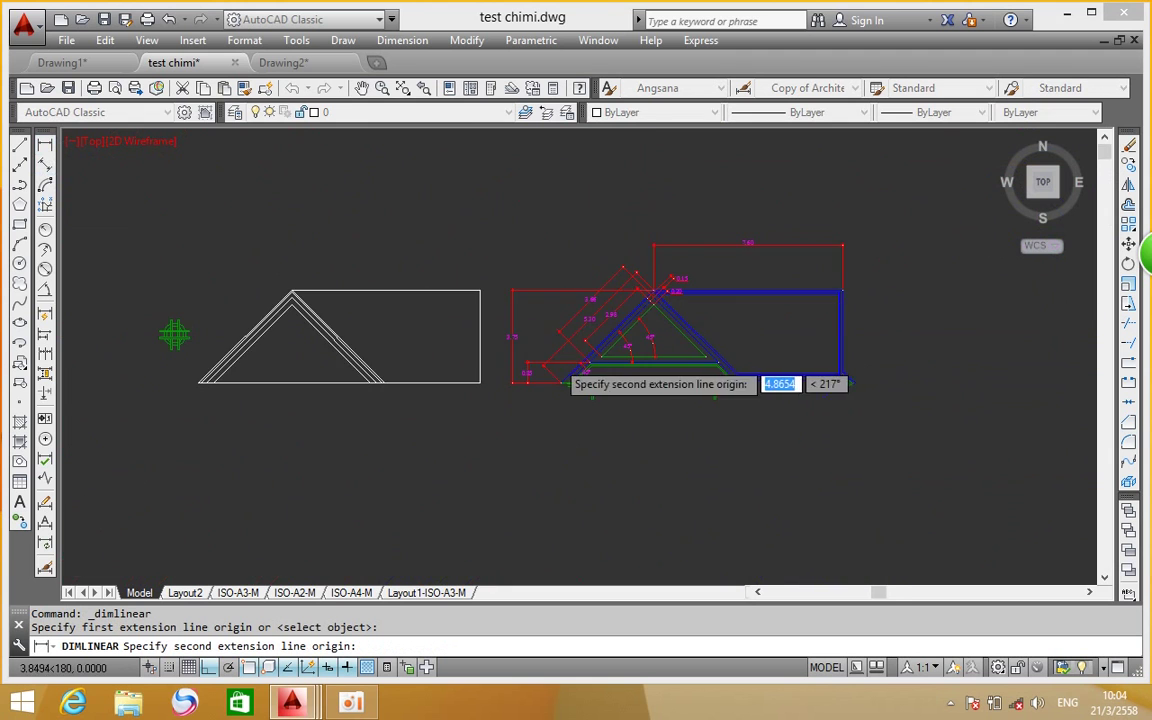
{"action": "scroll", "coordinate": [628, 418], "scroll_direction": "up", "scroll_amount": 2}
{"action": "left_click", "coordinate": [557, 512]}
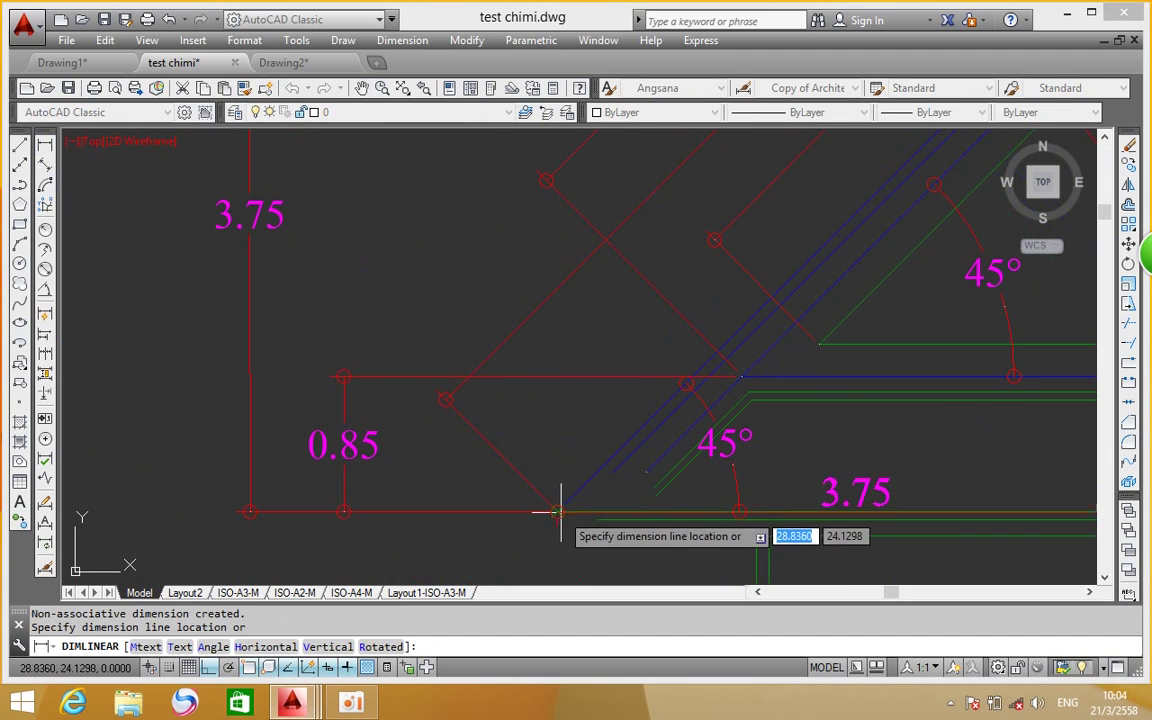
{"action": "left_click", "coordinate": [172, 475]}
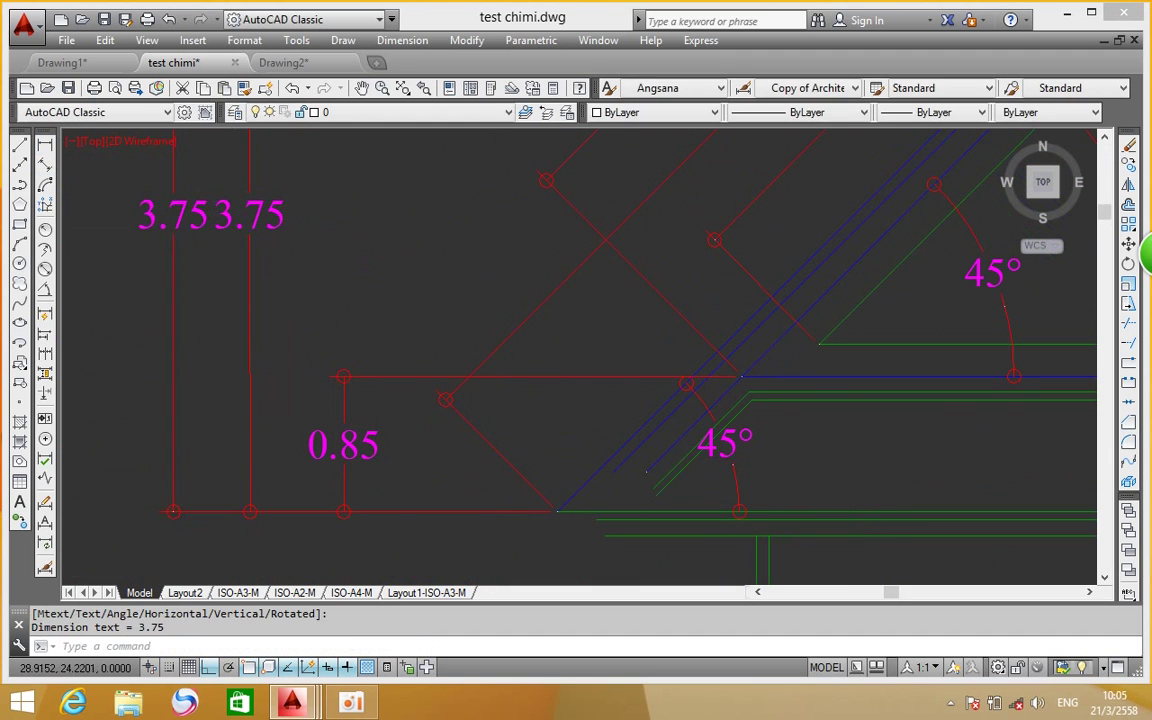
{"action": "scroll", "coordinate": [570, 502], "scroll_direction": "down", "scroll_amount": 4}
{"action": "scroll", "coordinate": [570, 502], "scroll_direction": "up", "scroll_amount": 4}
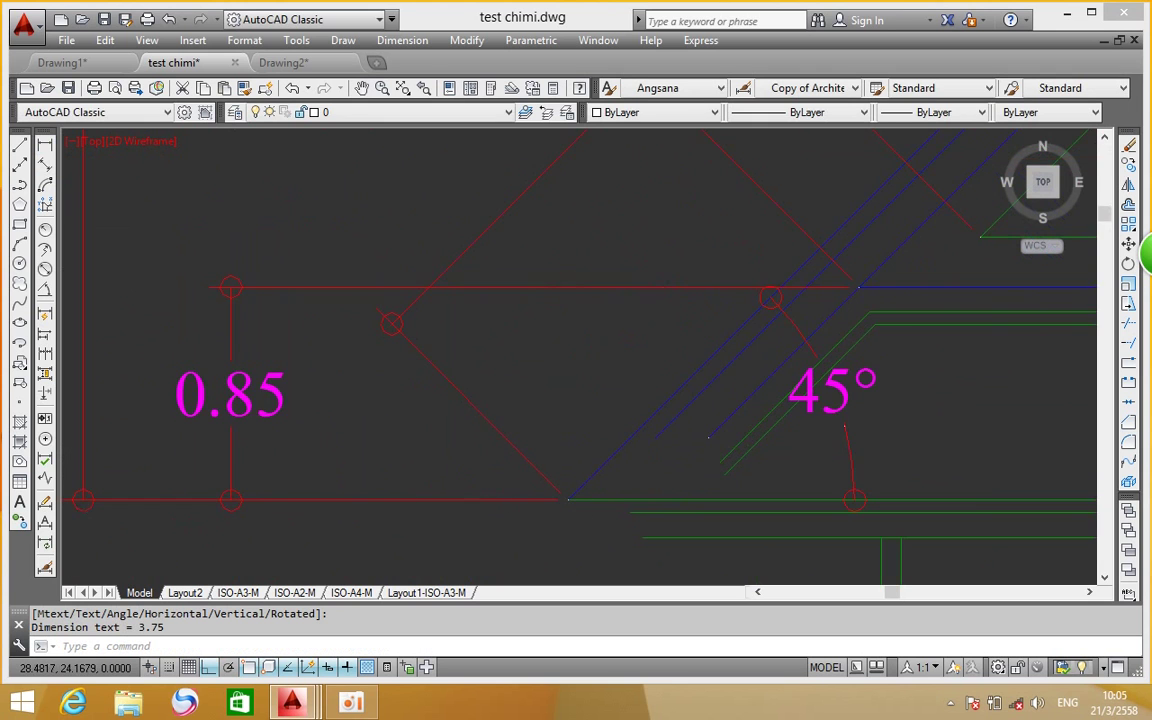
{"action": "scroll", "coordinate": [483, 489], "scroll_direction": "down", "scroll_amount": 4}
{"action": "scroll", "coordinate": [622, 470], "scroll_direction": "down", "scroll_amount": 2}
{"action": "scroll", "coordinate": [622, 465], "scroll_direction": "down", "scroll_amount": 3}
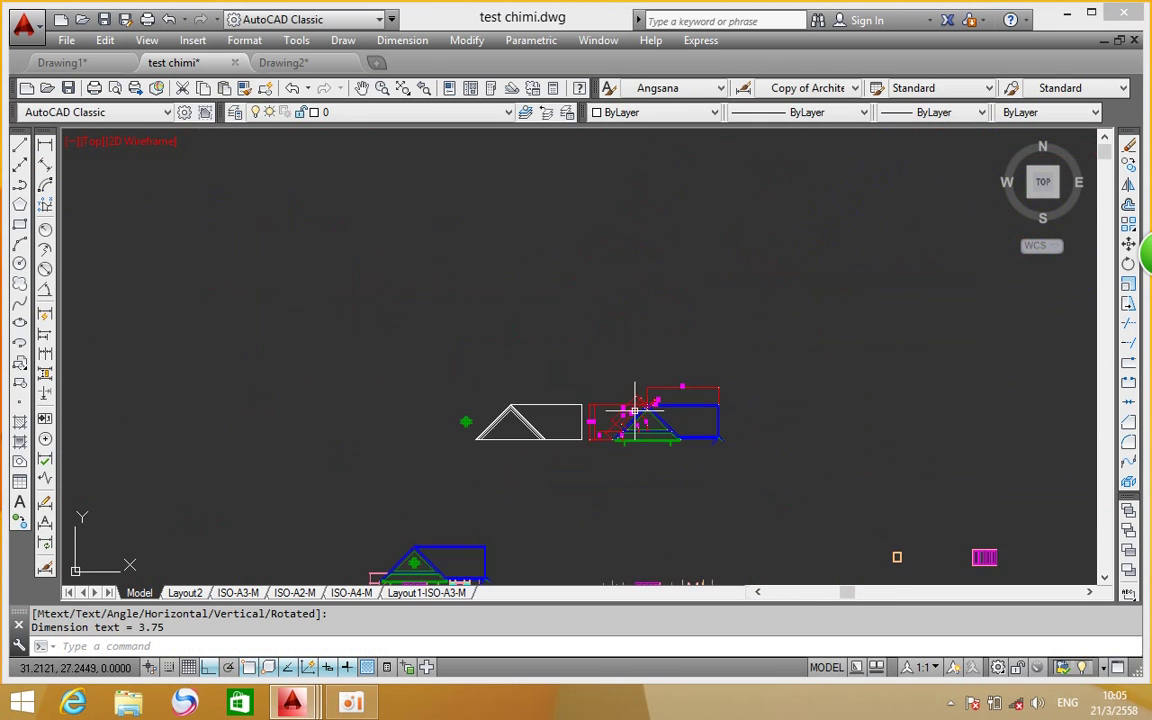
{"action": "scroll", "coordinate": [638, 410], "scroll_direction": "up", "scroll_amount": 5}
{"action": "scroll", "coordinate": [638, 410], "scroll_direction": "down", "scroll_amount": 4}
{"action": "middle_click_drag", "start_coordinate": [600, 380], "coordinate": [517, 311]}
{"action": "scroll", "coordinate": [517, 311], "scroll_direction": "up", "scroll_amount": 6}
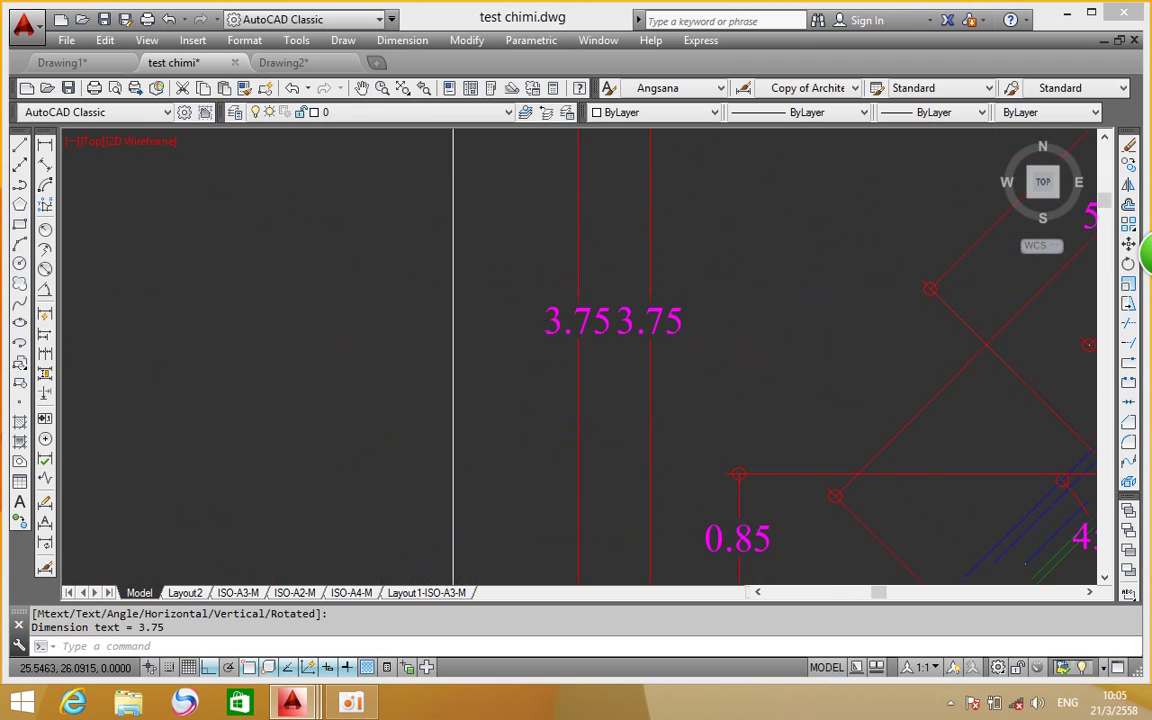
{"action": "left_click", "coordinate": [592, 268]}
Delete the window-selected duplicate 3.75 dimension and pan back to the white roof outline
{"action": "left_click", "coordinate": [540, 349]}
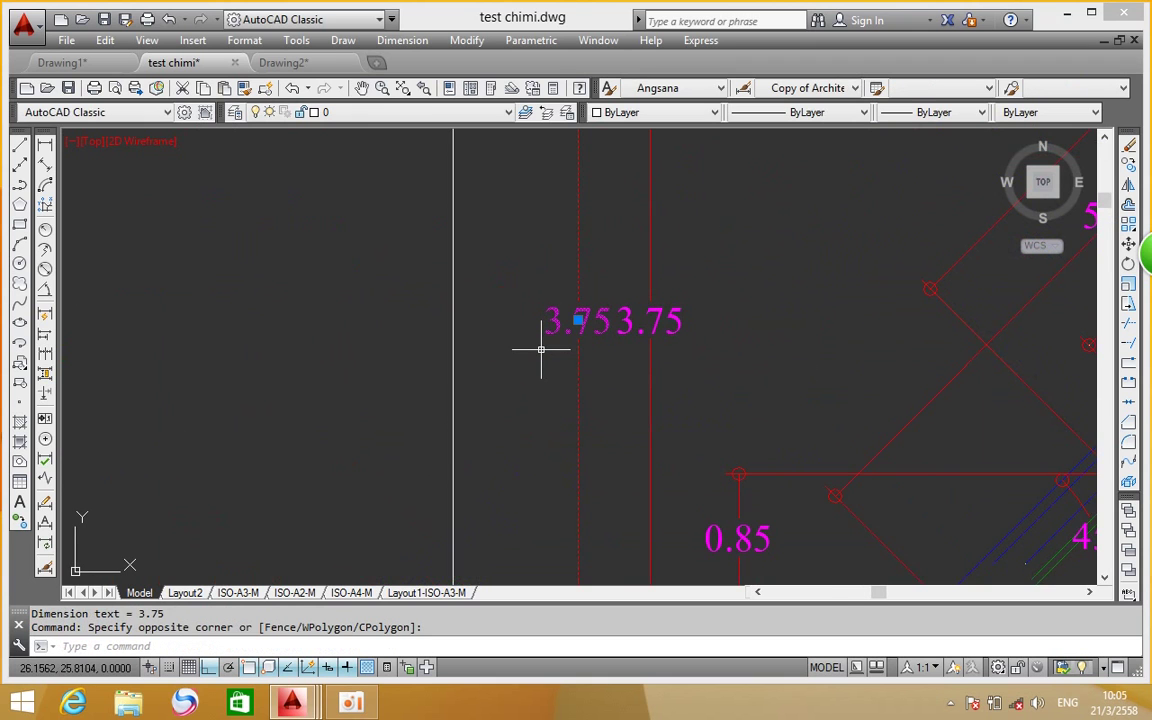
{"action": "key", "text": "Delete"}
{"action": "scroll", "coordinate": [555, 330], "scroll_direction": "down", "scroll_amount": 3}
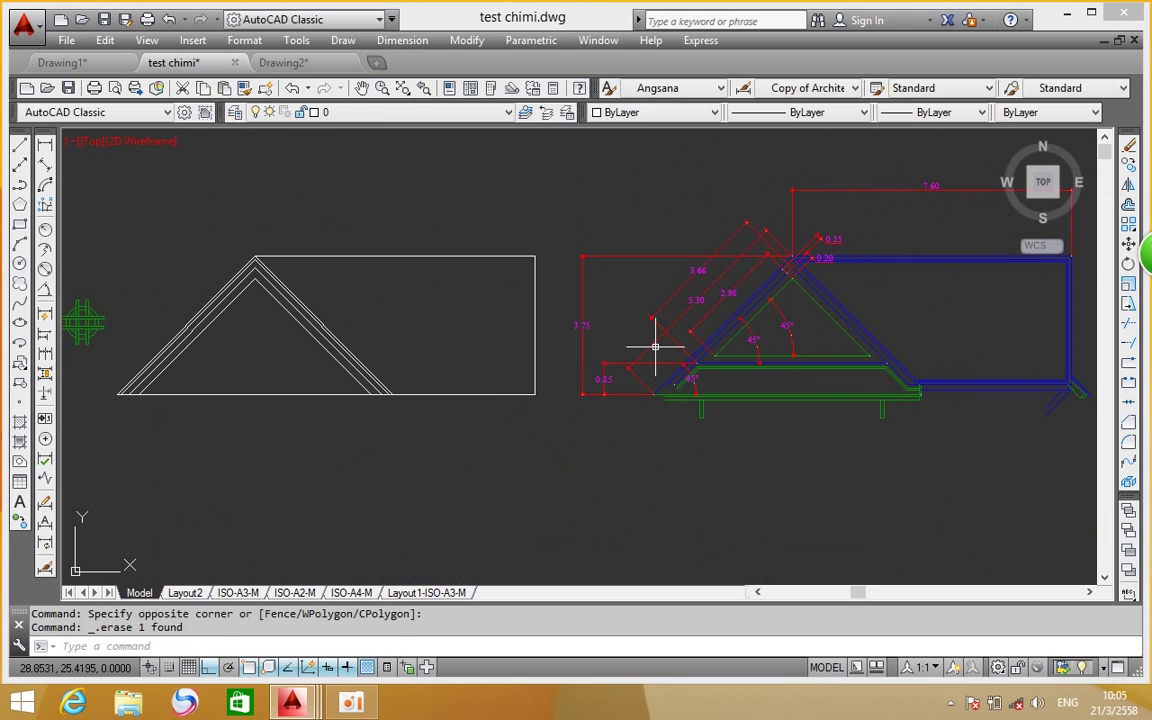
{"action": "scroll", "coordinate": [676, 393], "scroll_direction": "up", "scroll_amount": 5}
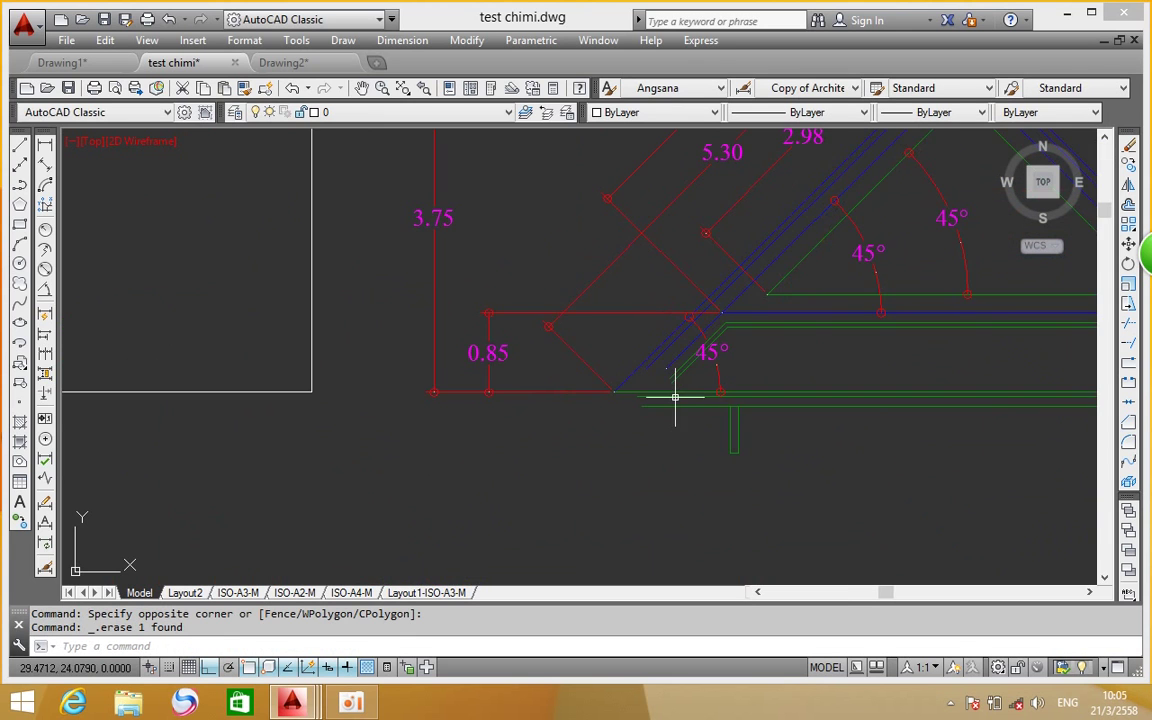
{"action": "scroll", "coordinate": [676, 397], "scroll_direction": "down", "scroll_amount": 5}
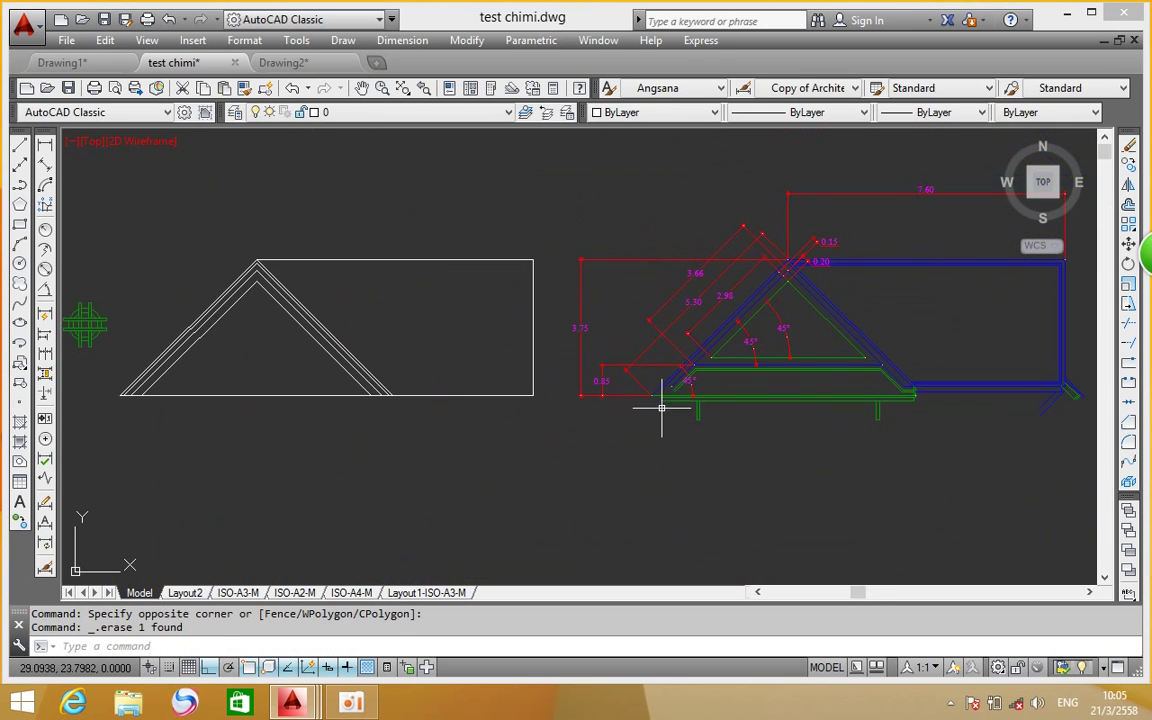
{"action": "middle_click_drag", "start_coordinate": [592, 391], "coordinate": [781, 375]}
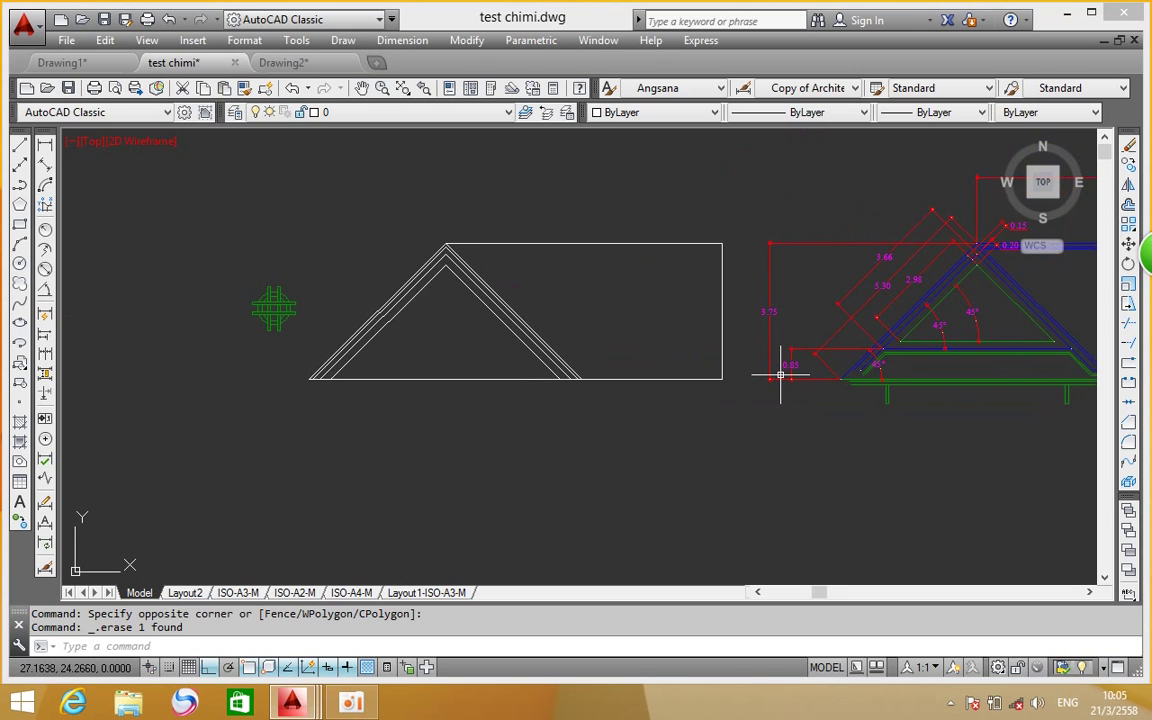
{"action": "middle_click_drag", "start_coordinate": [848, 399], "coordinate": [676, 360]}
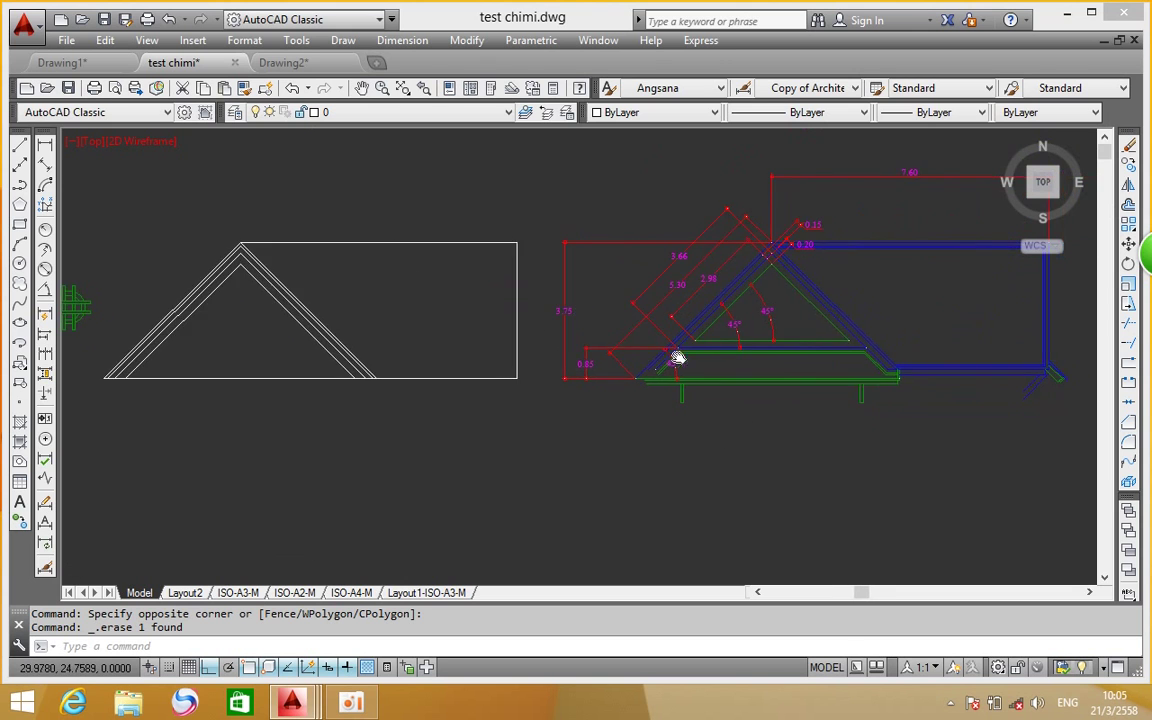
{"action": "scroll", "coordinate": [736, 325], "scroll_direction": "up", "scroll_amount": 2}
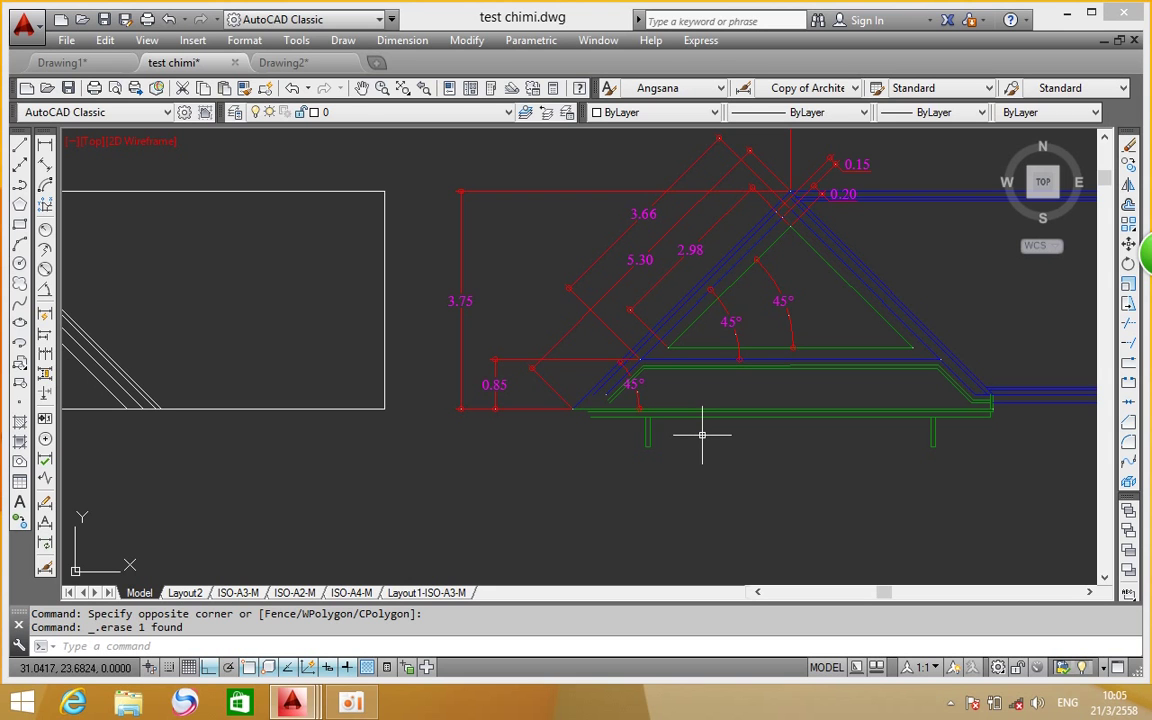
{"action": "scroll", "coordinate": [700, 437], "scroll_direction": "down", "scroll_amount": 3}
{"action": "scroll", "coordinate": [545, 388], "scroll_direction": "up", "scroll_amount": 4}
{"action": "mouse_move", "coordinate": [545, 388]}
{"action": "middle_mouse_down"}
{"action": "mouse_move", "coordinate": [801, 358]}
{"action": "mouse_move", "coordinate": [659, 358]}
{"action": "middle_mouse_up"}
{"action": "scroll", "coordinate": [798, 358], "scroll_direction": "down", "scroll_amount": 2}
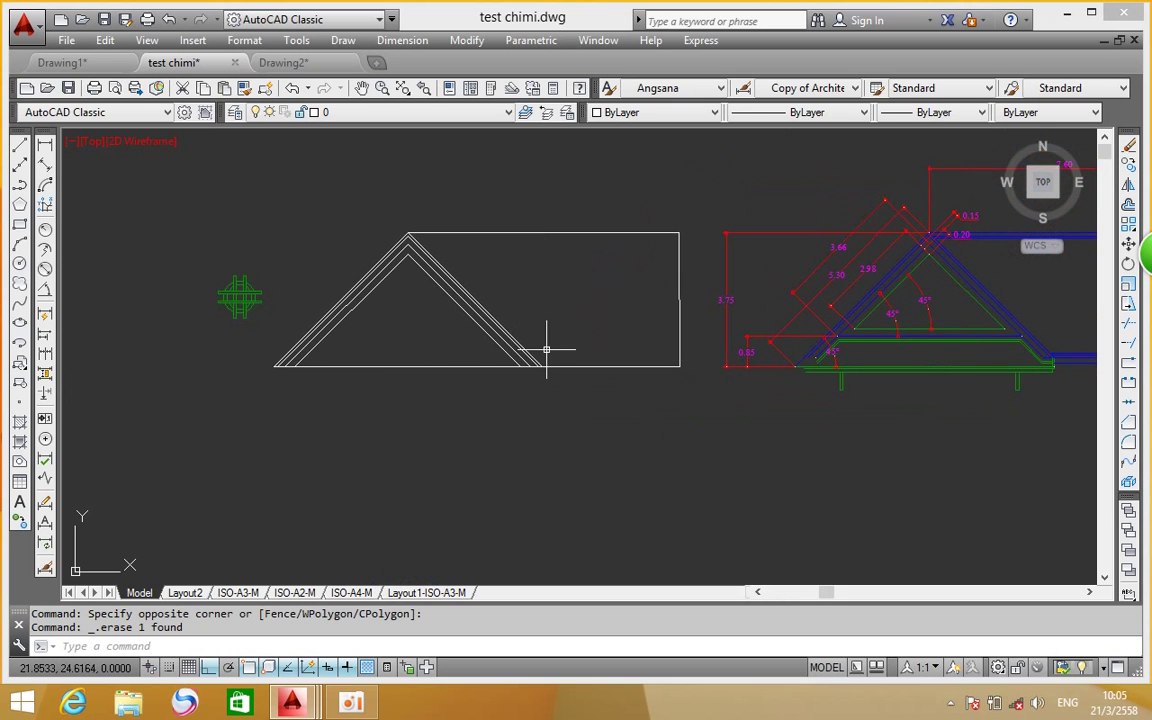
Select the white roof's bottom baseline for copying and pick the copy's base point
{"action": "left_click", "coordinate": [1130, 172]}
{"action": "left_click", "coordinate": [453, 348]}
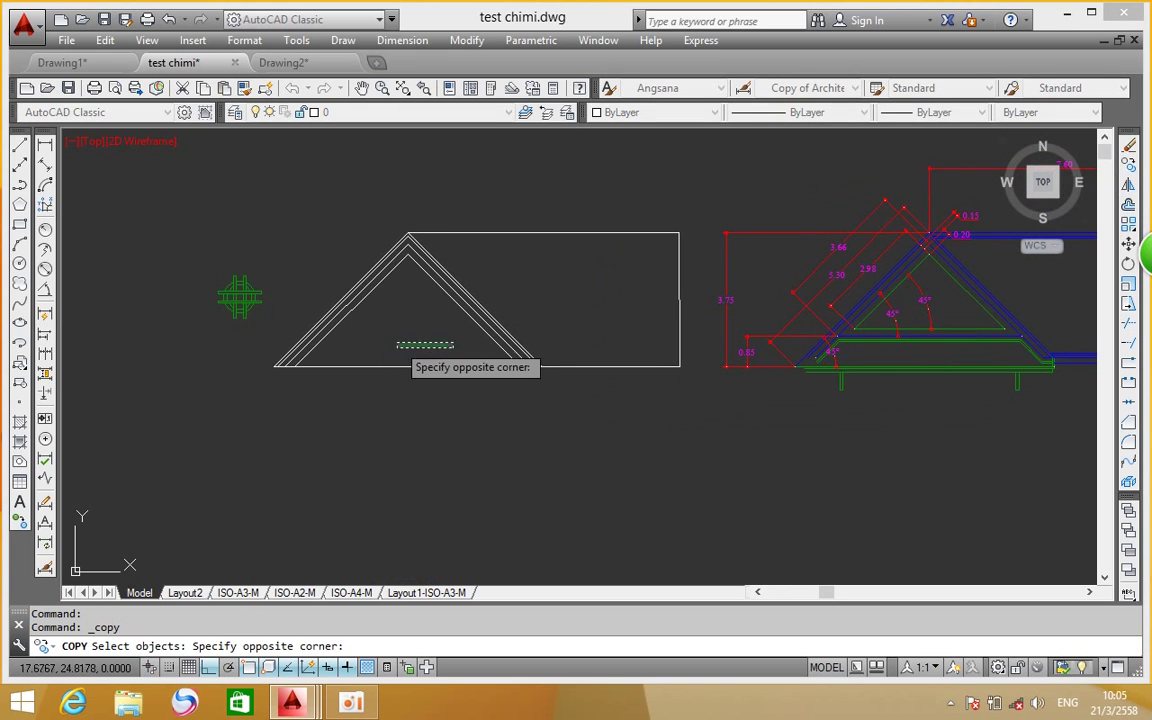
{"action": "left_click", "coordinate": [400, 338]}
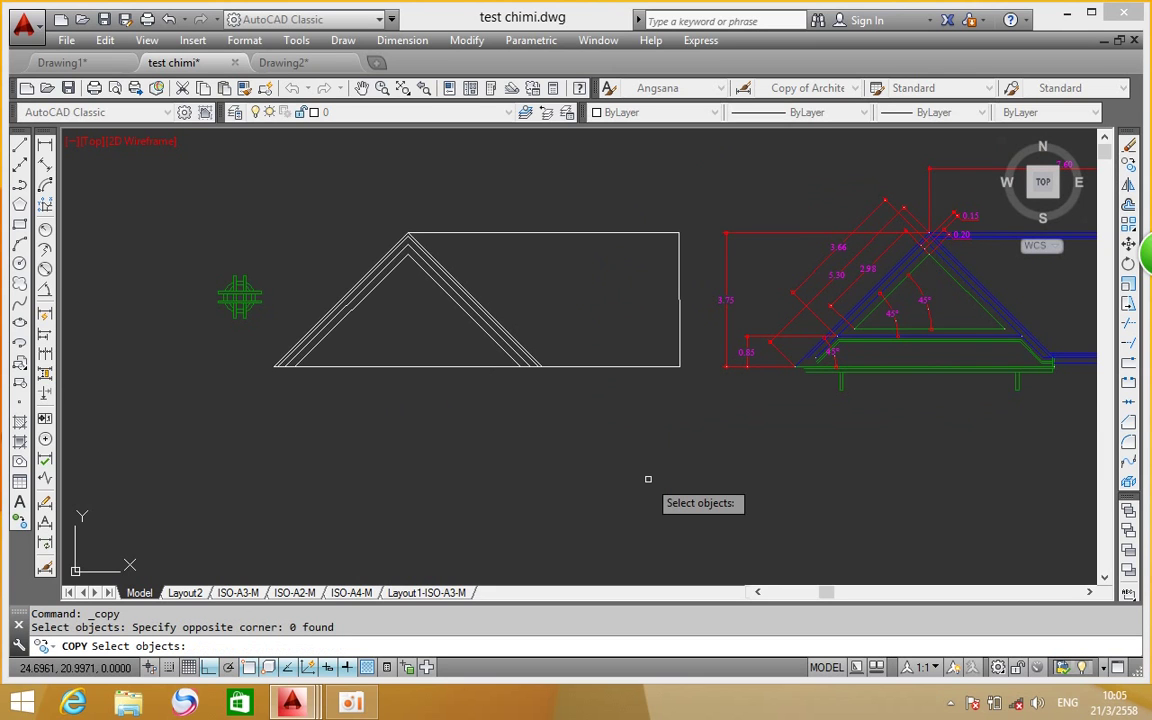
{"action": "key", "text": "Escape"}
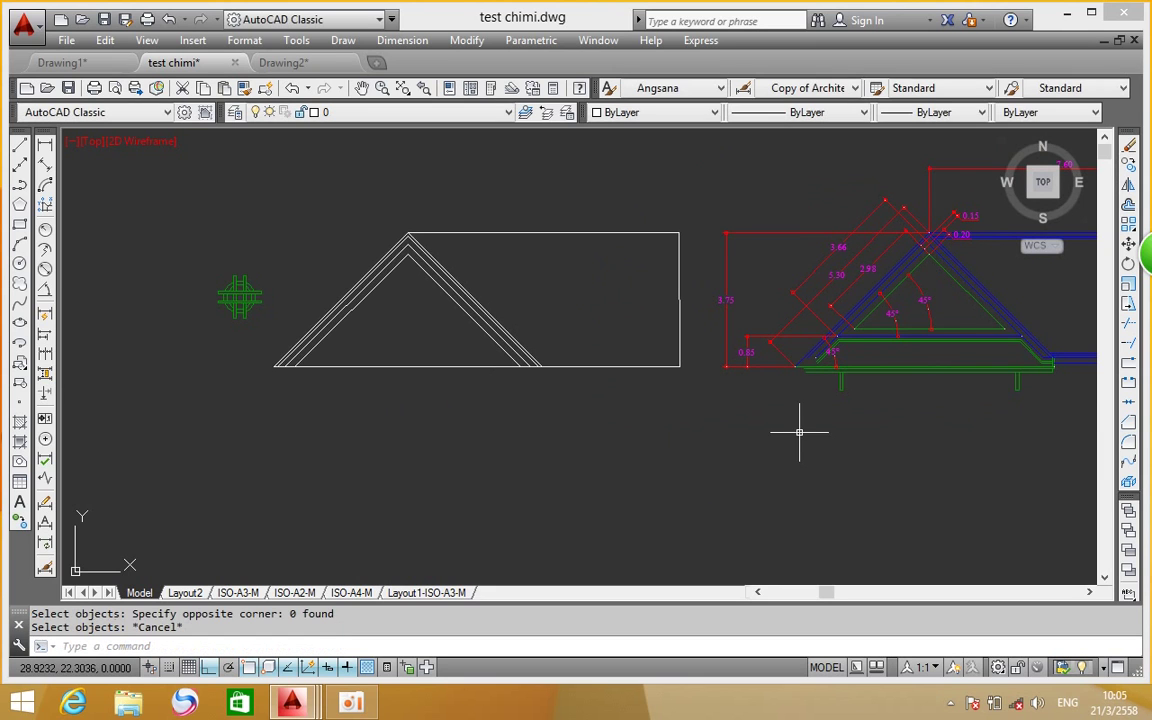
{"action": "scroll", "coordinate": [448, 378], "scroll_direction": "up", "scroll_amount": 2}
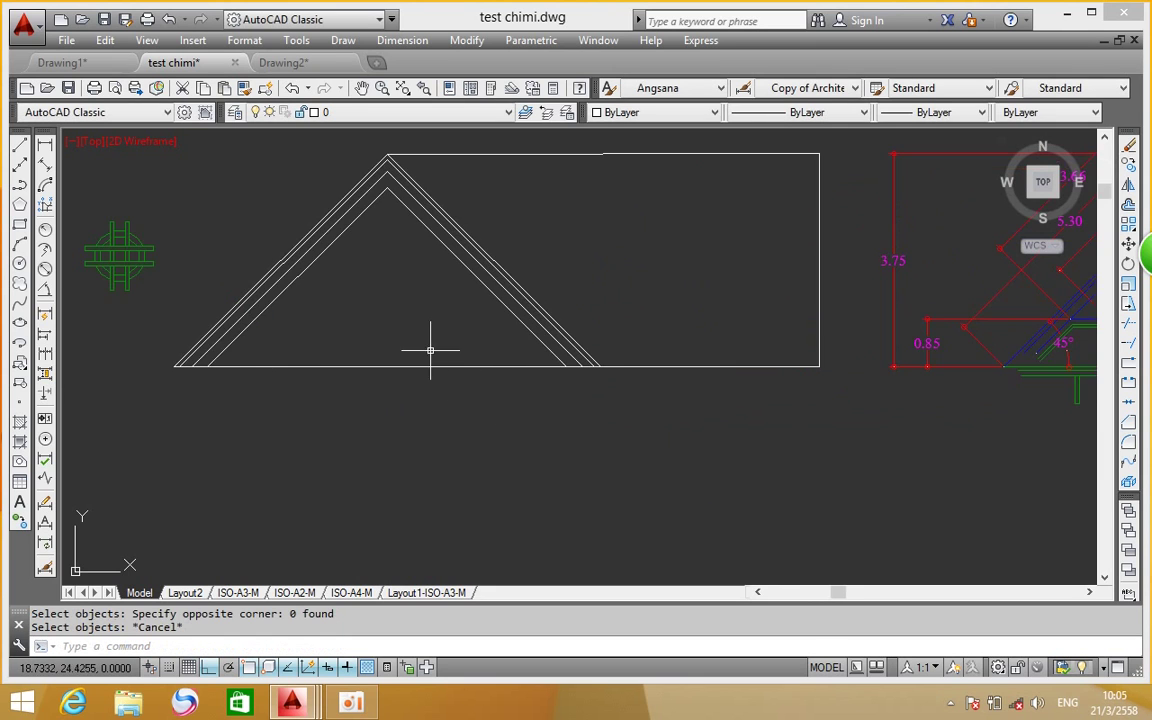
{"action": "left_click", "coordinate": [1128, 165]}
{"action": "left_click", "coordinate": [480, 332]}
{"action": "left_click", "coordinate": [433, 422]}
{"action": "key", "text": "Return"}
{"action": "left_click", "coordinate": [513, 490]}
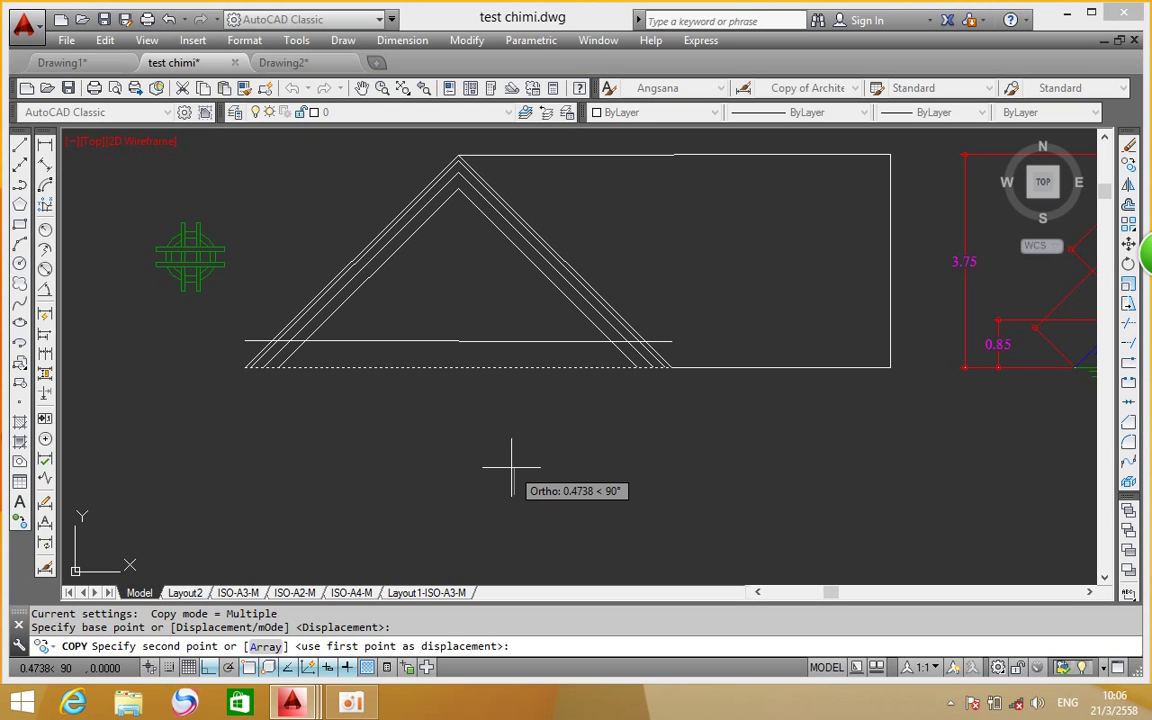
Copy the roof's base line 0.85 upward as the tie beam line and check it against the reference
{"action": "type", "text": ".85"}
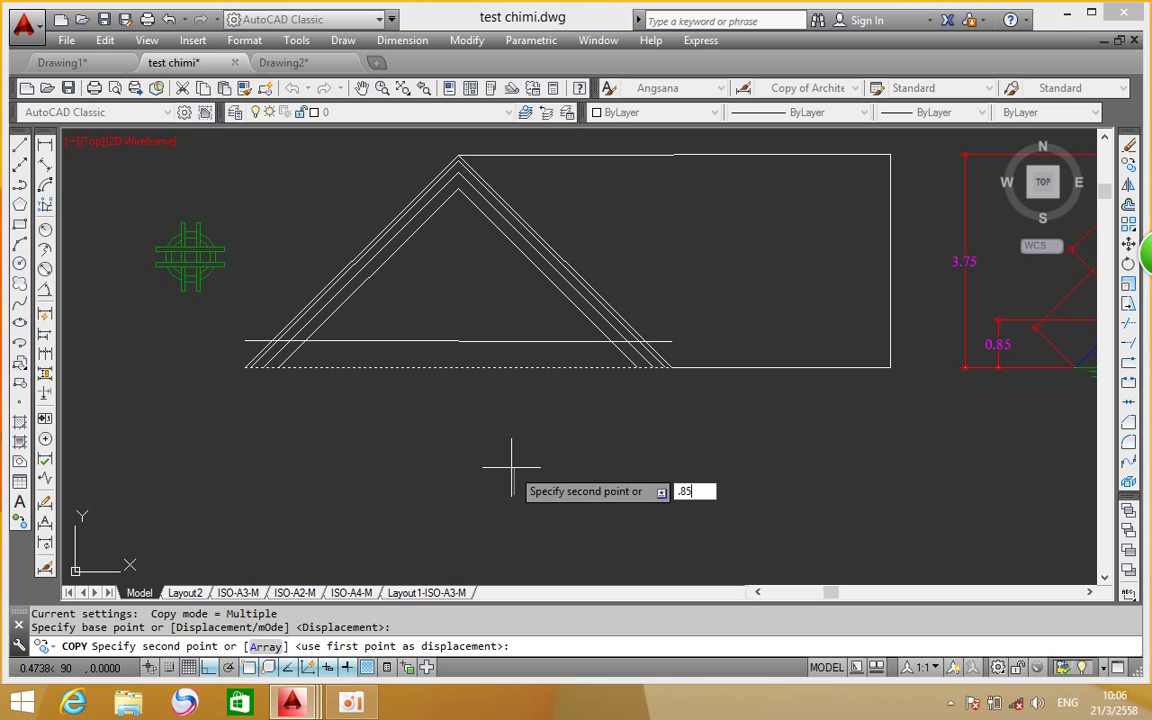
{"action": "key", "text": "Return"}
{"action": "key", "text": "Return"}
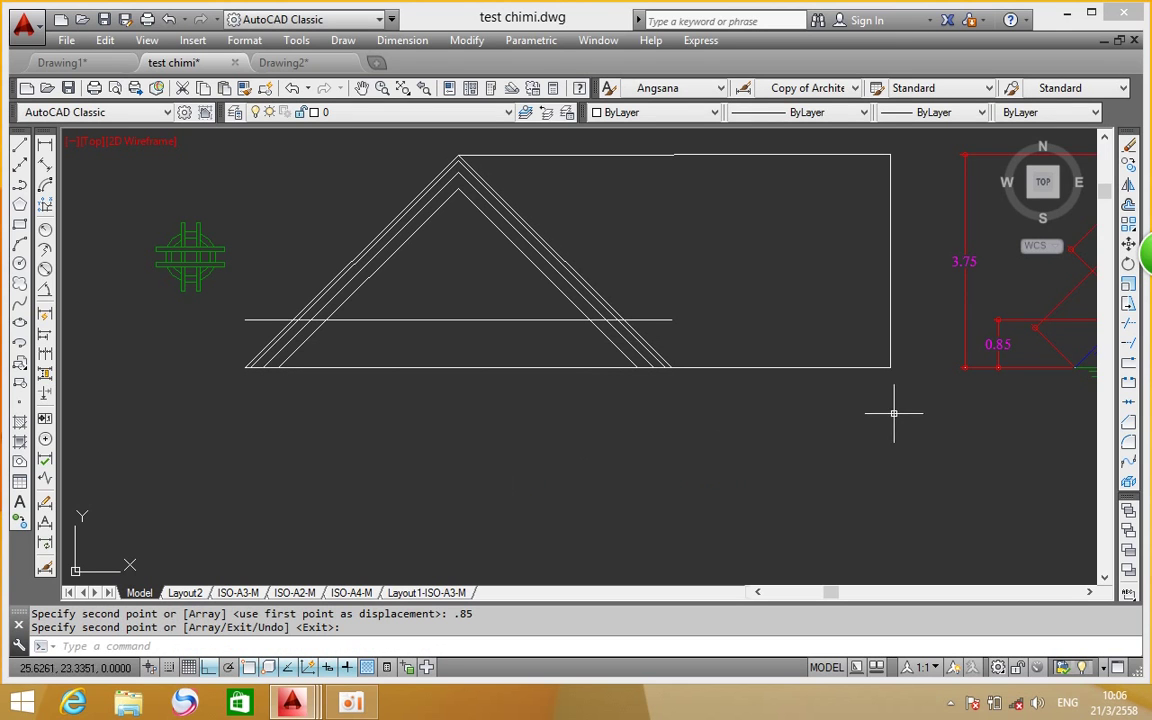
{"action": "scroll", "coordinate": [438, 324], "scroll_direction": "down", "scroll_amount": 3}
{"action": "scroll", "coordinate": [709, 309], "scroll_direction": "up", "scroll_amount": 5}
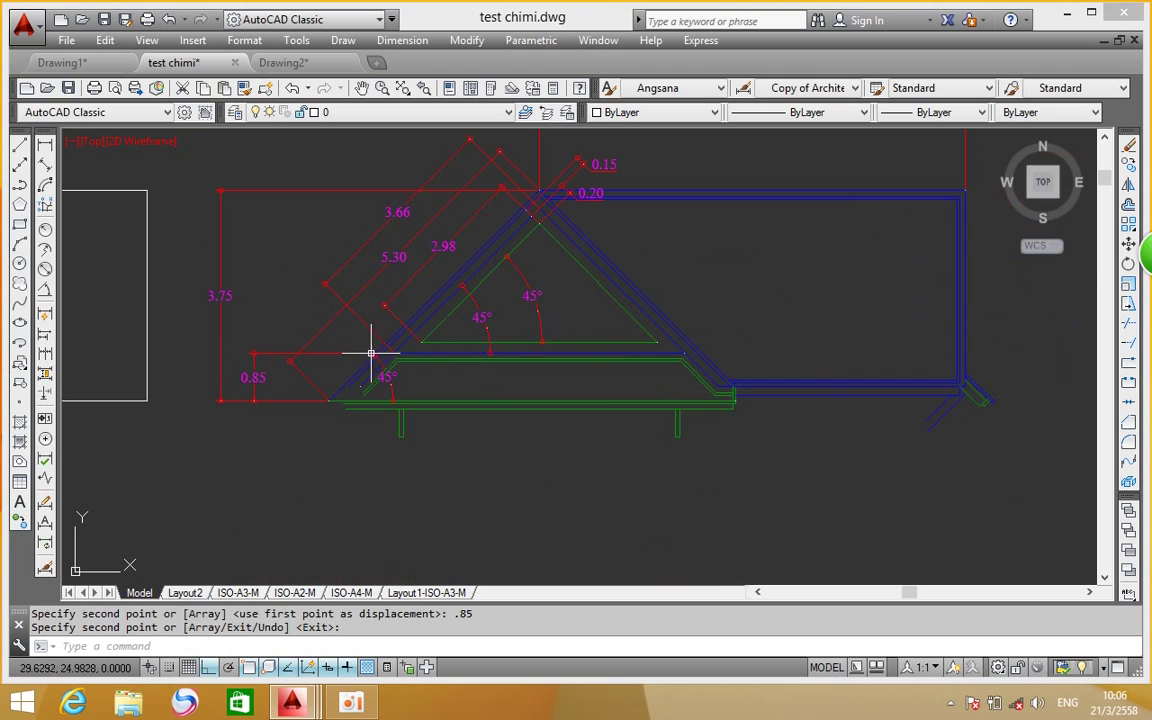
{"action": "scroll", "coordinate": [391, 352], "scroll_direction": "up", "scroll_amount": 4}
{"action": "middle_click_drag", "start_coordinate": [391, 352], "coordinate": [468, 355]}
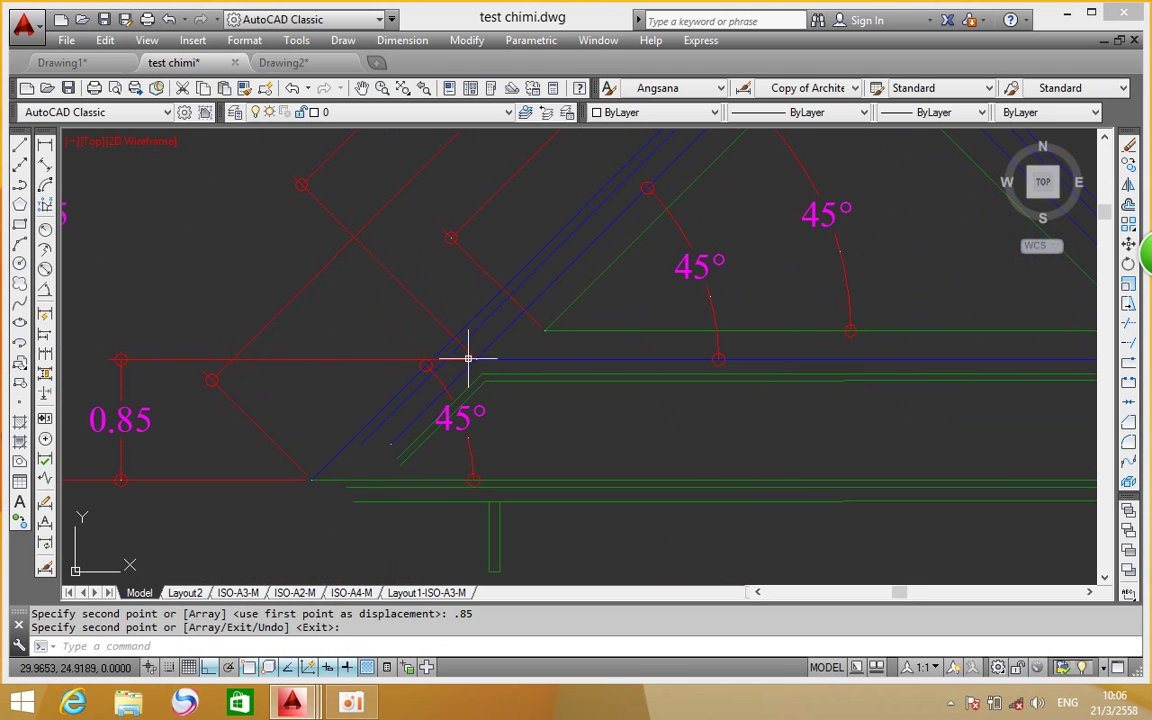
{"action": "scroll", "coordinate": [471, 350], "scroll_direction": "up", "scroll_amount": 3}
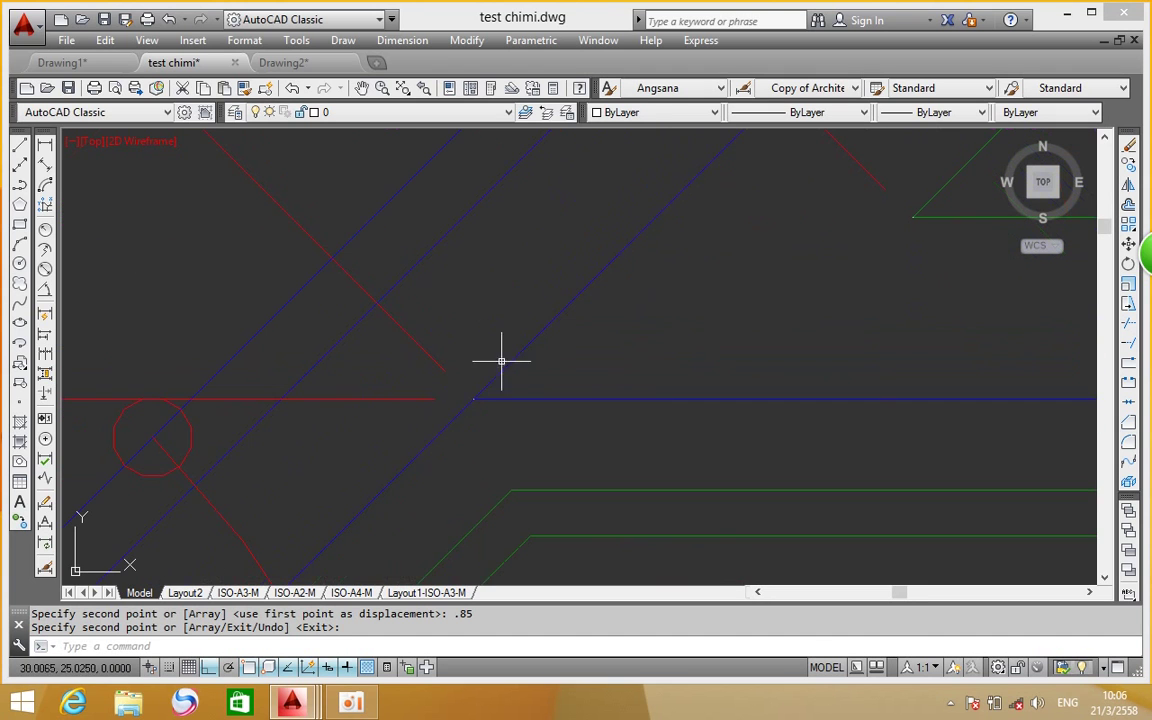
{"action": "scroll", "coordinate": [514, 360], "scroll_direction": "down", "scroll_amount": 3}
{"action": "scroll", "coordinate": [527, 380], "scroll_direction": "down", "scroll_amount": 5}
{"action": "middle_click_drag", "start_coordinate": [527, 380], "coordinate": [733, 380]}
{"action": "scroll", "coordinate": [215, 340], "scroll_direction": "up", "scroll_amount": 4}
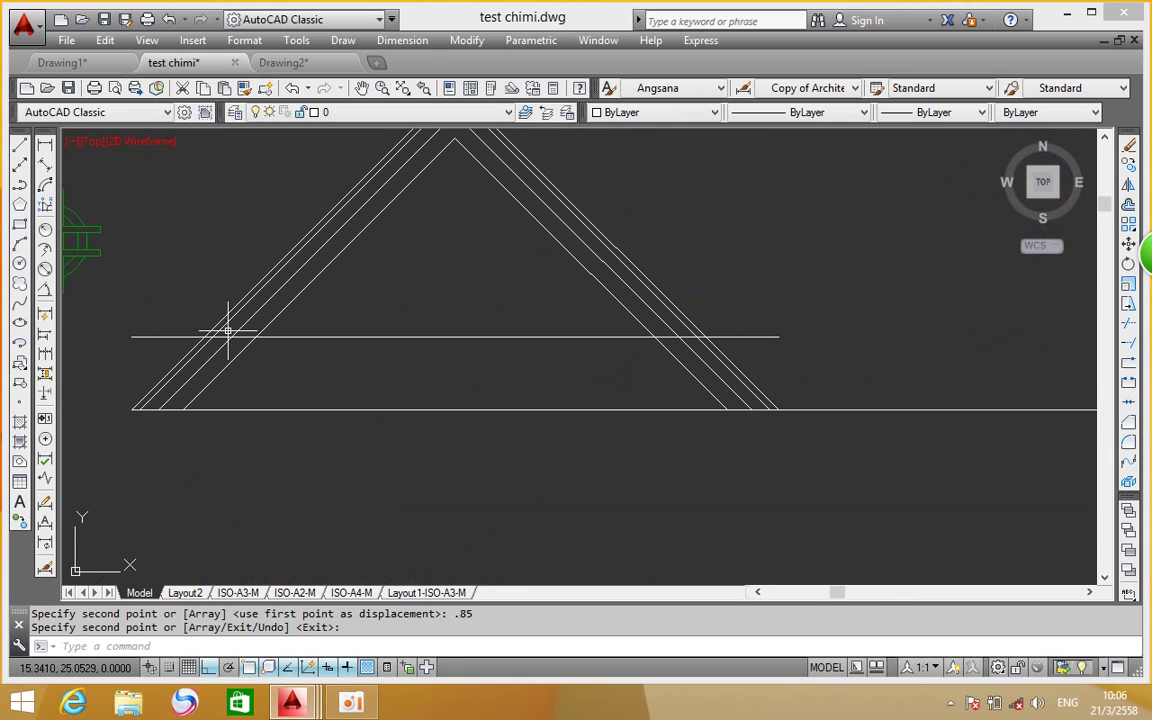
{"action": "scroll", "coordinate": [229, 334], "scroll_direction": "up", "scroll_amount": 3}
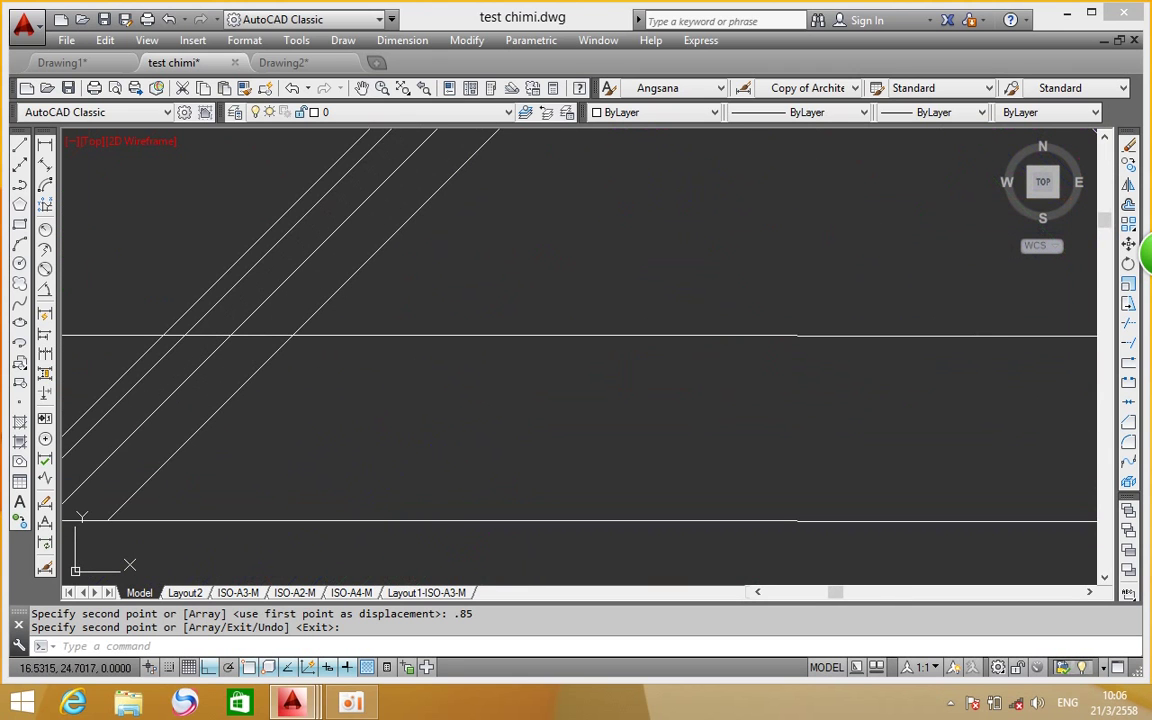
{"action": "right_click", "coordinate": [872, 455]}
Trim the tie beam line between the left and right rafter lines, using all objects as edges
{"action": "left_click", "coordinate": [905, 225]}
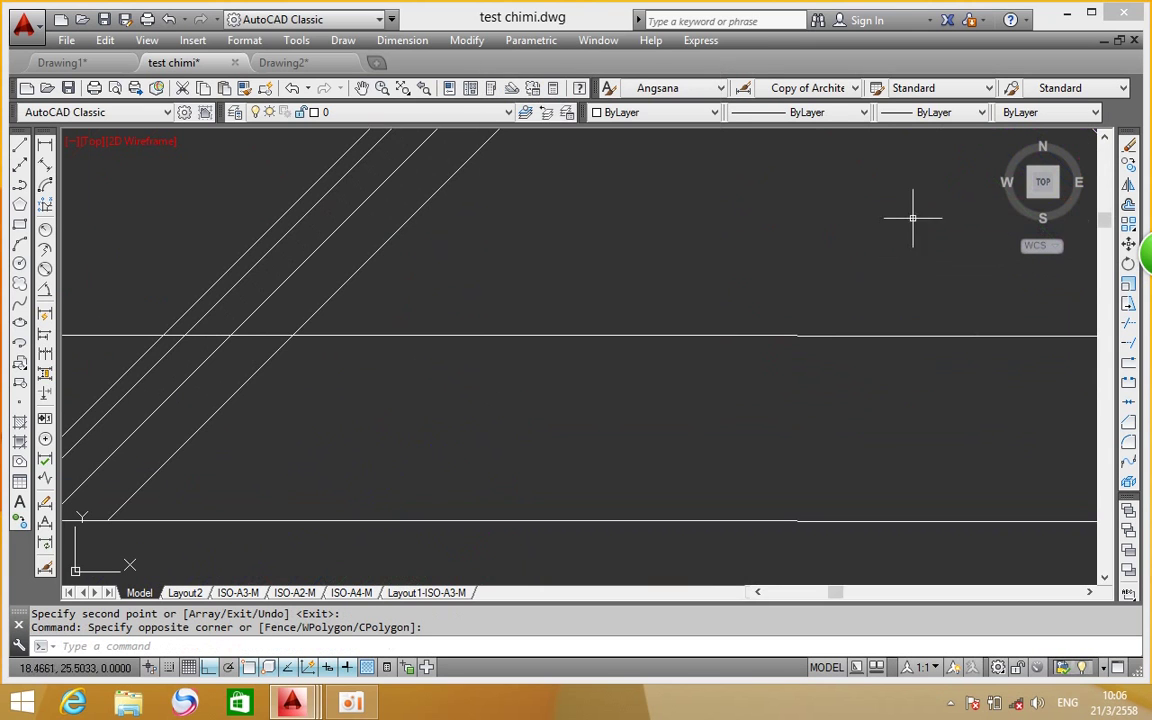
{"action": "left_click", "coordinate": [1128, 323]}
{"action": "key", "text": "Return"}
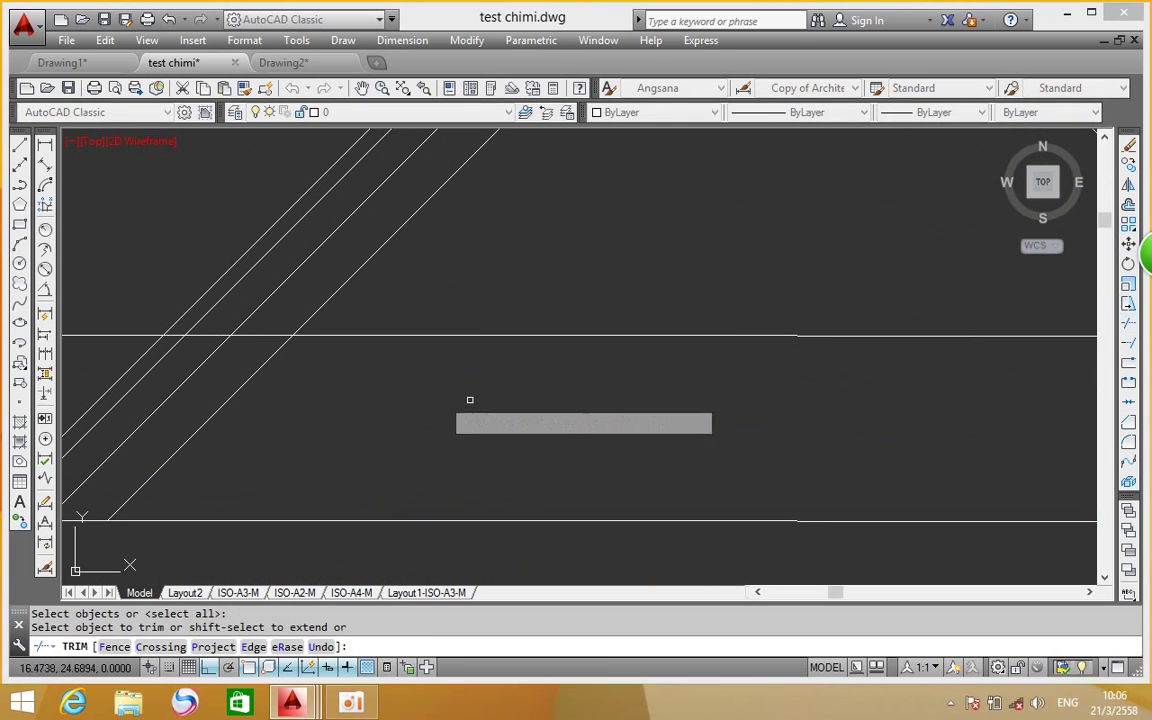
{"action": "left_click", "coordinate": [210, 336]}
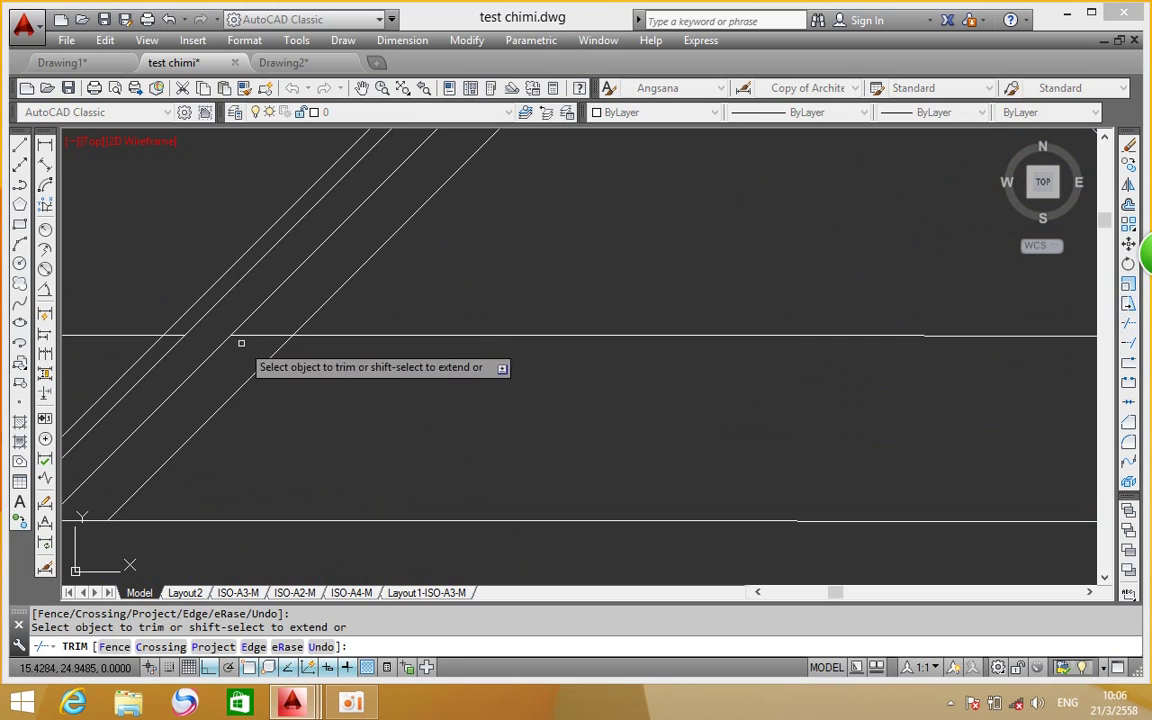
{"action": "scroll", "coordinate": [260, 355], "scroll_direction": "down", "scroll_amount": 5}
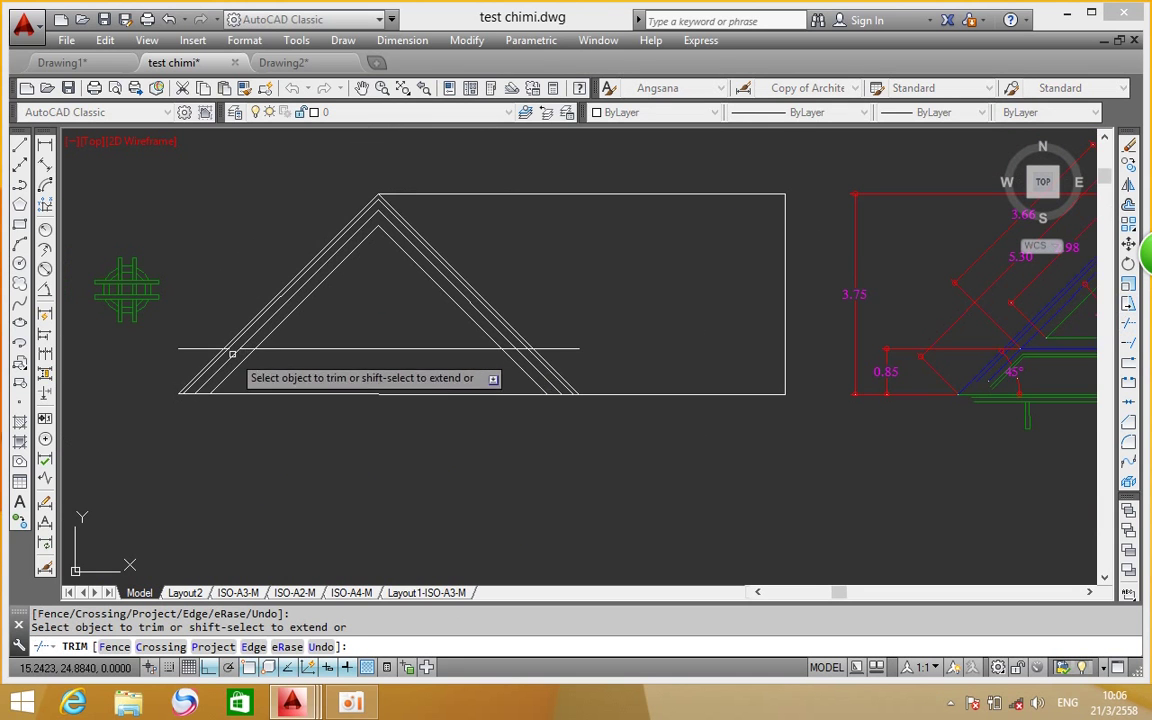
{"action": "scroll", "coordinate": [232, 354], "scroll_direction": "up", "scroll_amount": 4}
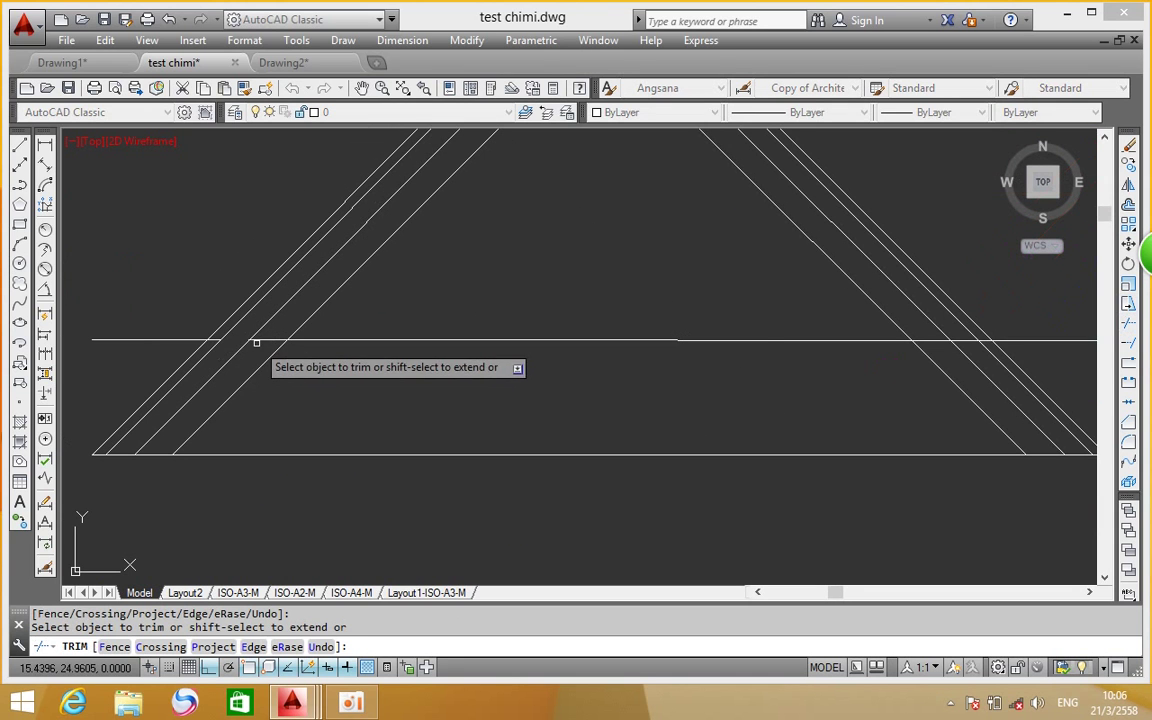
{"action": "scroll", "coordinate": [254, 339], "scroll_direction": "down", "scroll_amount": 2}
{"action": "scroll", "coordinate": [708, 338], "scroll_direction": "up", "scroll_amount": 4}
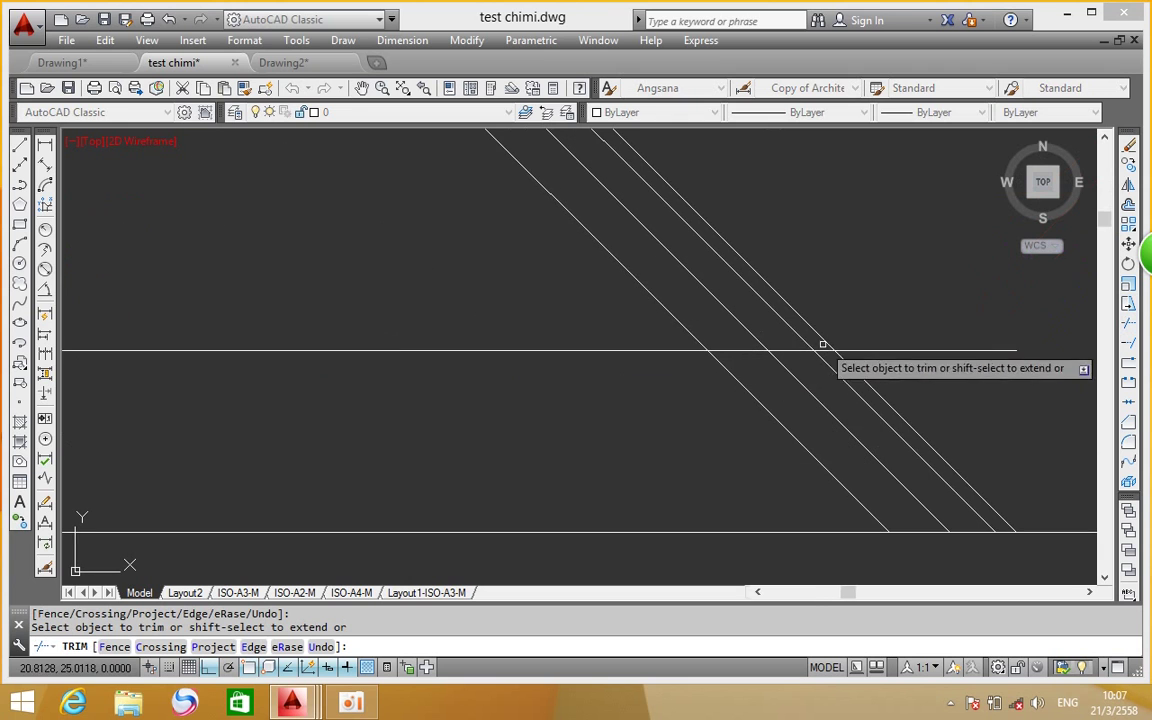
{"action": "left_click", "coordinate": [791, 350]}
{"action": "right_click", "coordinate": [861, 303]}
{"action": "left_click", "coordinate": [880, 312]}
Delete the leftover right and left pieces of the tie beam line outside the rafters
{"action": "left_click", "coordinate": [980, 301]}
{"action": "left_click", "coordinate": [938, 355]}
{"action": "key", "text": "Delete"}
{"action": "scroll", "coordinate": [938, 355], "scroll_direction": "down", "scroll_amount": 2}
{"action": "scroll", "coordinate": [609, 334], "scroll_direction": "up", "scroll_amount": 2}
{"action": "scroll", "coordinate": [650, 247], "scroll_direction": "up", "scroll_amount": 1}
{"action": "left_click", "coordinate": [650, 247]}
{"action": "left_click", "coordinate": [548, 342]}
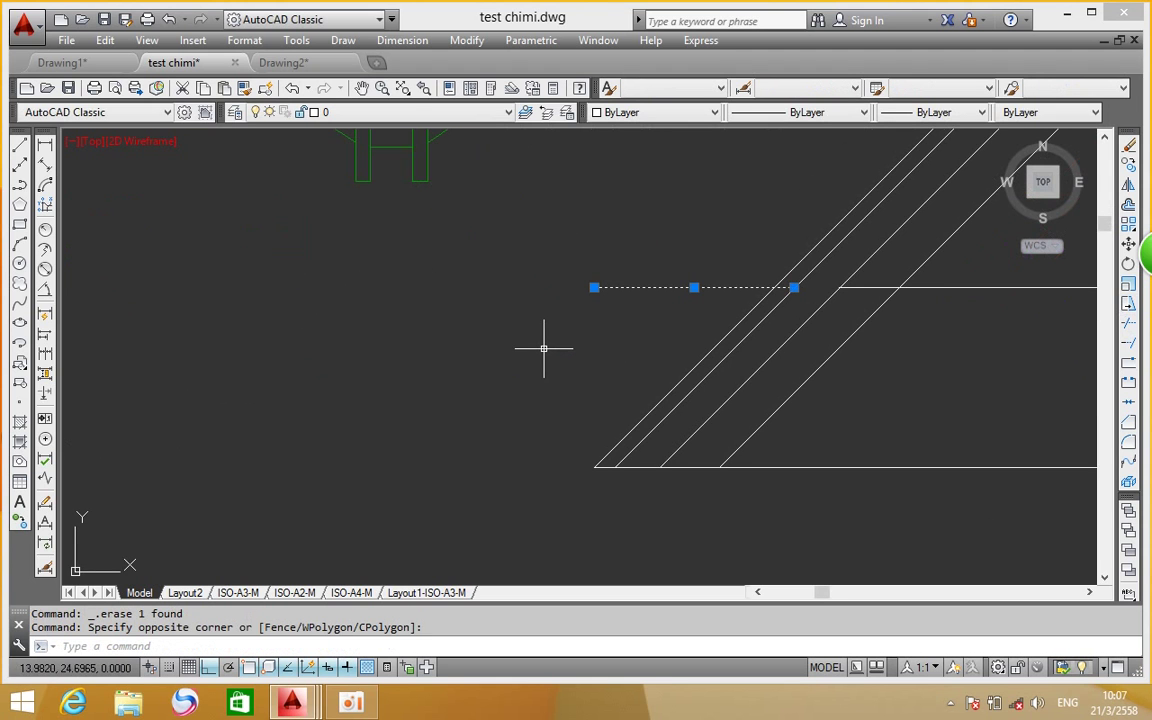
{"action": "key", "text": "Delete"}
{"action": "scroll", "coordinate": [548, 342], "scroll_direction": "down", "scroll_amount": 3}
{"action": "scroll", "coordinate": [710, 314], "scroll_direction": "down", "scroll_amount": 2}
Compare the trimmed roof with the dimensioned reference roof and its 45° detail, then recentre the triangle
{"action": "mouse_move", "coordinate": [710, 314]}
{"action": "middle_mouse_down"}
{"action": "mouse_move", "coordinate": [424, 370]}
{"action": "mouse_move", "coordinate": [540, 347]}
{"action": "middle_mouse_up"}
{"action": "scroll", "coordinate": [875, 431], "scroll_direction": "up", "scroll_amount": 2}
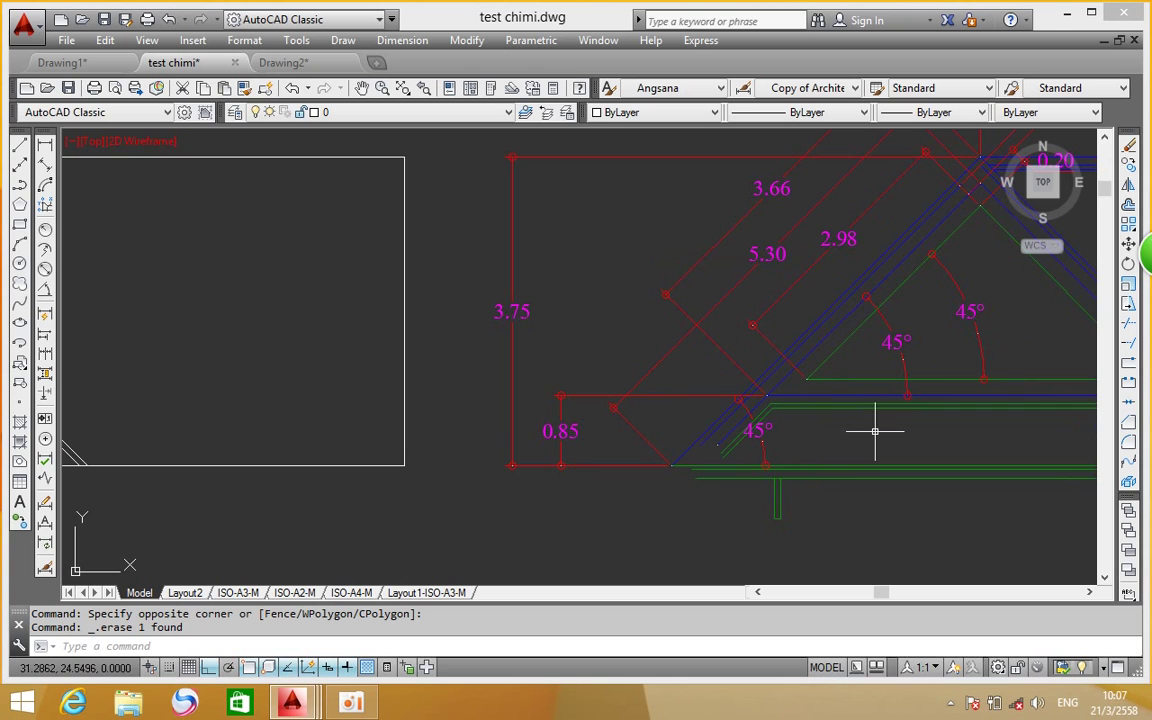
{"action": "scroll", "coordinate": [875, 431], "scroll_direction": "down", "scroll_amount": 4}
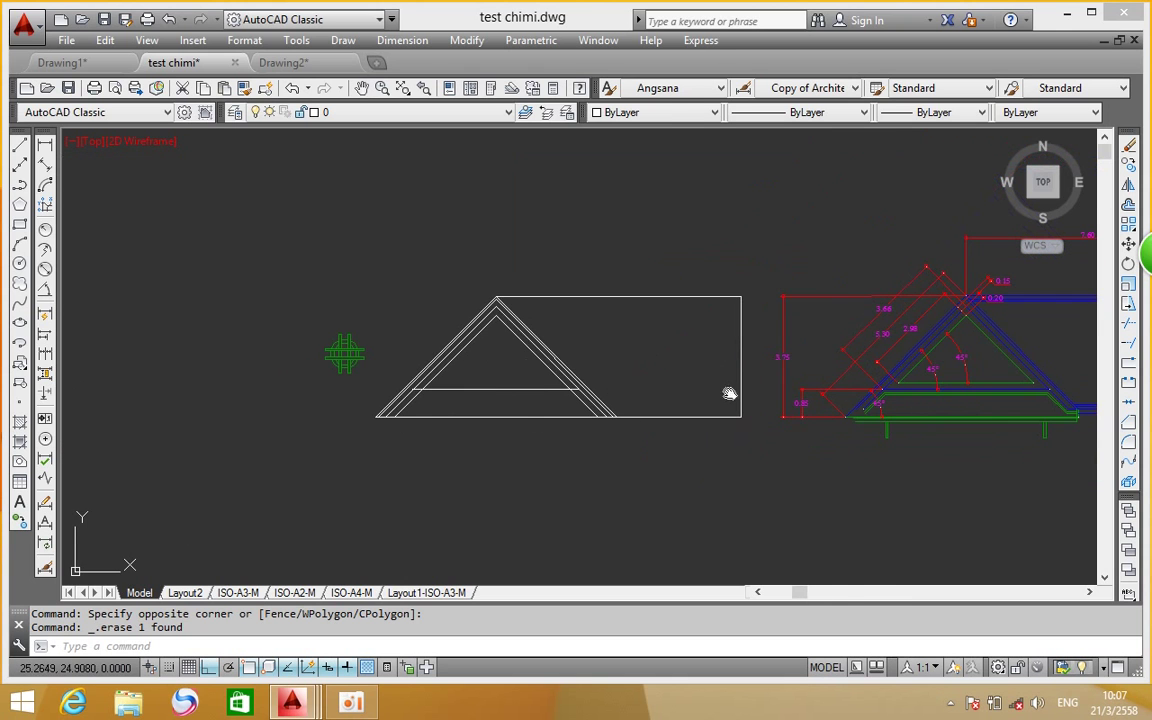
{"action": "middle_click_drag", "start_coordinate": [730, 393], "coordinate": [733, 387]}
{"action": "scroll", "coordinate": [738, 390], "scroll_direction": "up", "scroll_amount": 5}
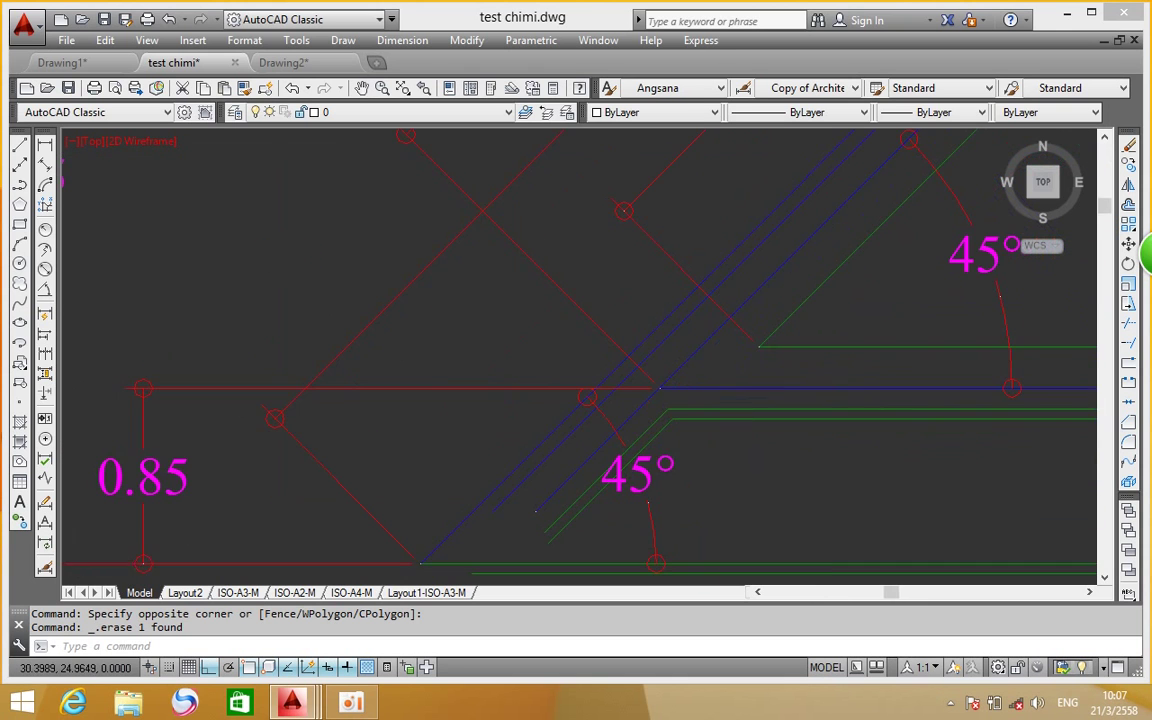
{"action": "scroll", "coordinate": [747, 392], "scroll_direction": "down", "scroll_amount": 5}
{"action": "scroll", "coordinate": [215, 355], "scroll_direction": "down", "scroll_amount": 2}
{"action": "scroll", "coordinate": [244, 380], "scroll_direction": "up", "scroll_amount": 3}
{"action": "scroll", "coordinate": [419, 386], "scroll_direction": "up", "scroll_amount": 2}
{"action": "middle_click_drag", "start_coordinate": [419, 386], "coordinate": [633, 344]}
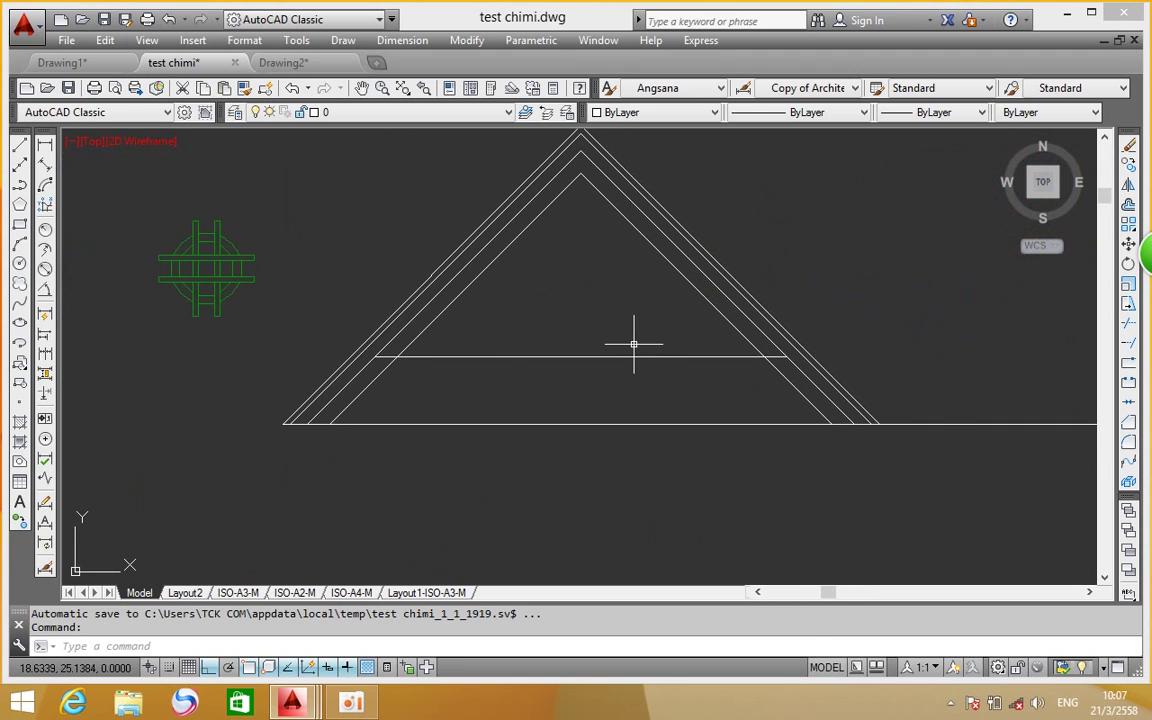
{"action": "scroll", "coordinate": [633, 344], "scroll_direction": "up", "scroll_amount": 2}
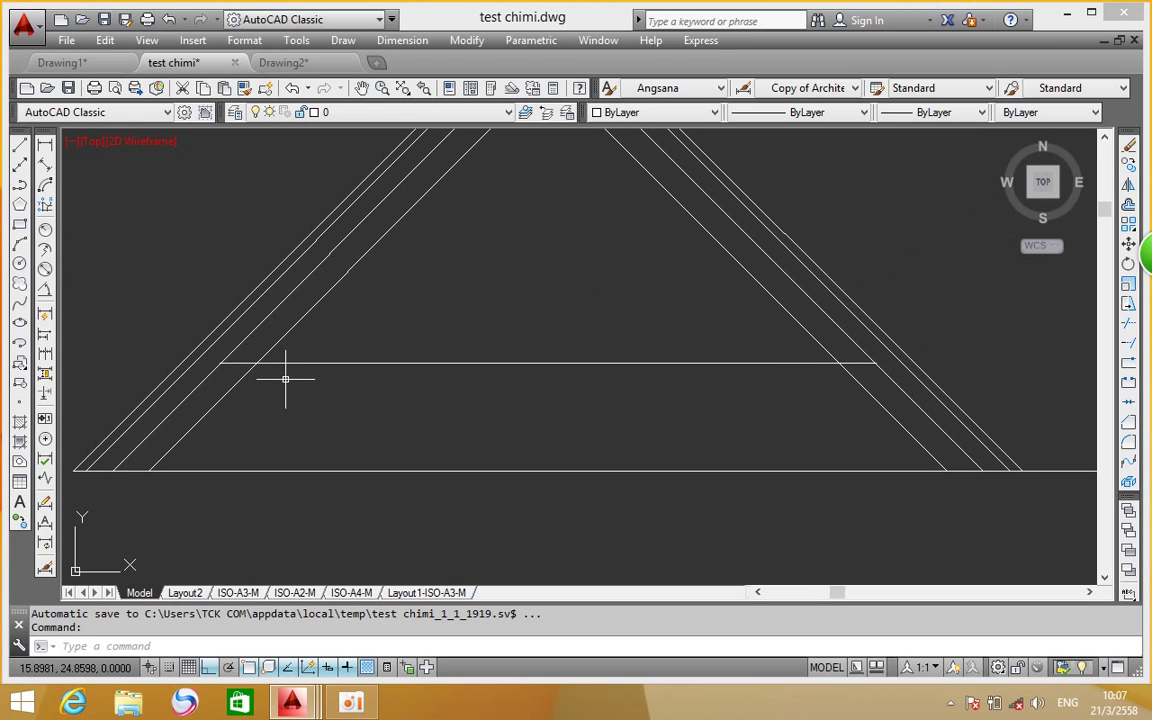
Check the reference's 0.15 and 0.20 thickness dimensions, then start the Offset command
{"action": "scroll", "coordinate": [527, 312], "scroll_direction": "down", "scroll_amount": 3}
{"action": "scroll", "coordinate": [527, 330], "scroll_direction": "up", "scroll_amount": 1}
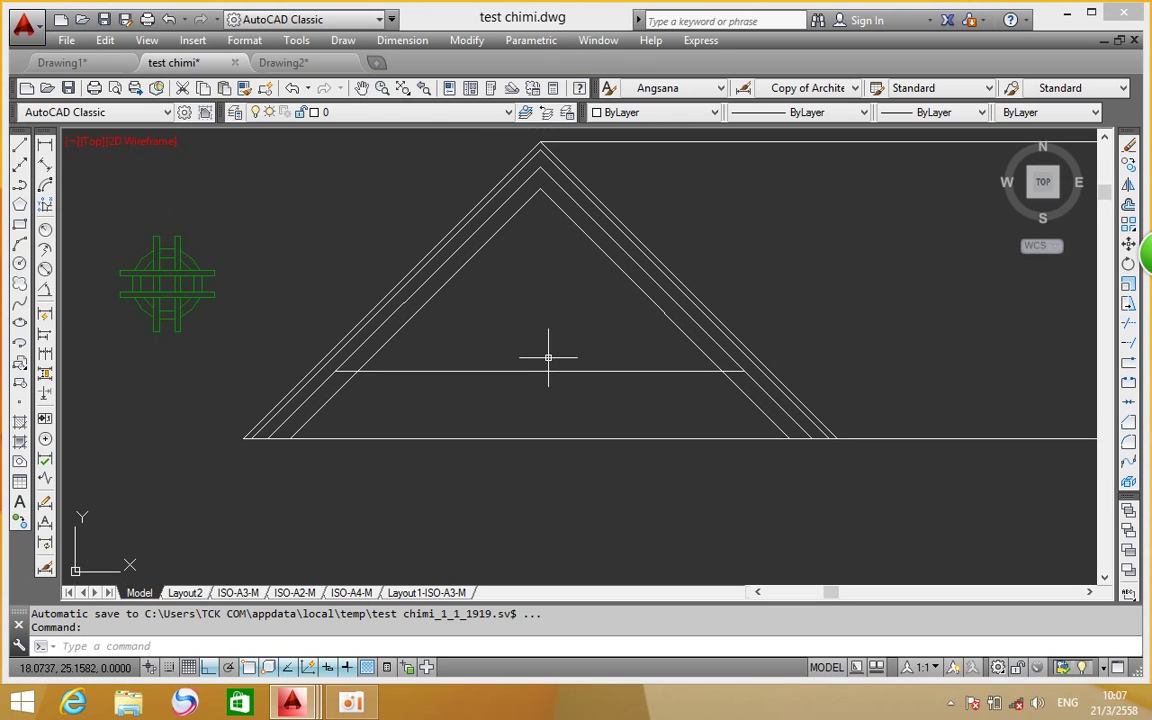
{"action": "middle_click_drag", "start_coordinate": [597, 368], "coordinate": [549, 482]}
{"action": "scroll", "coordinate": [861, 393], "scroll_direction": "down", "scroll_amount": 5}
{"action": "middle_click_drag", "start_coordinate": [861, 393], "coordinate": [728, 378]}
{"action": "scroll", "coordinate": [728, 378], "scroll_direction": "up", "scroll_amount": 8}
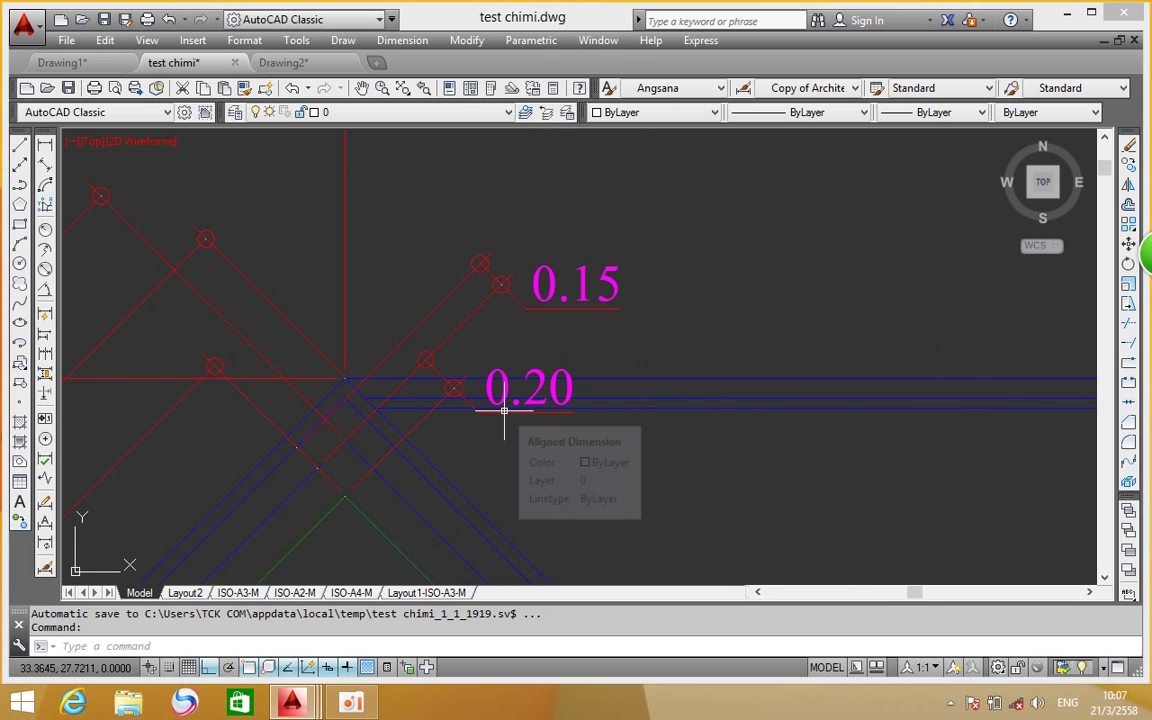
{"action": "scroll", "coordinate": [632, 382], "scroll_direction": "down", "scroll_amount": 1}
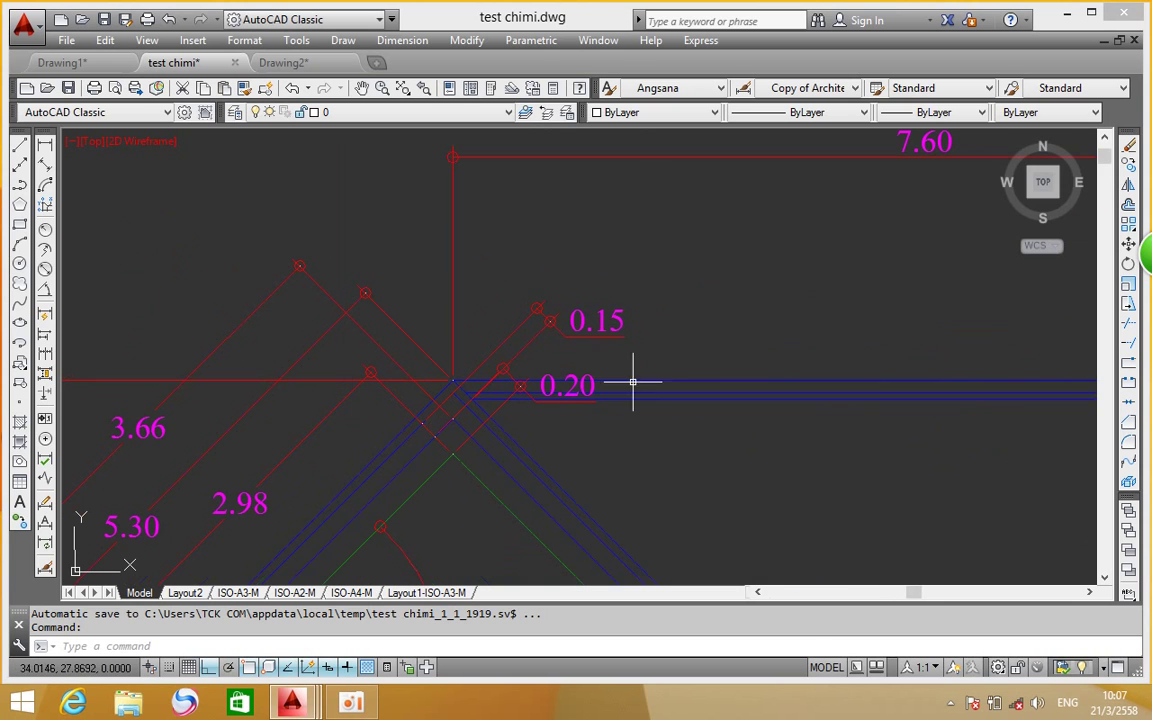
{"action": "left_click", "coordinate": [1131, 205]}
{"action": "scroll", "coordinate": [617, 411], "scroll_direction": "down", "scroll_amount": 5}
{"action": "scroll", "coordinate": [630, 378], "scroll_direction": "up", "scroll_amount": 2}
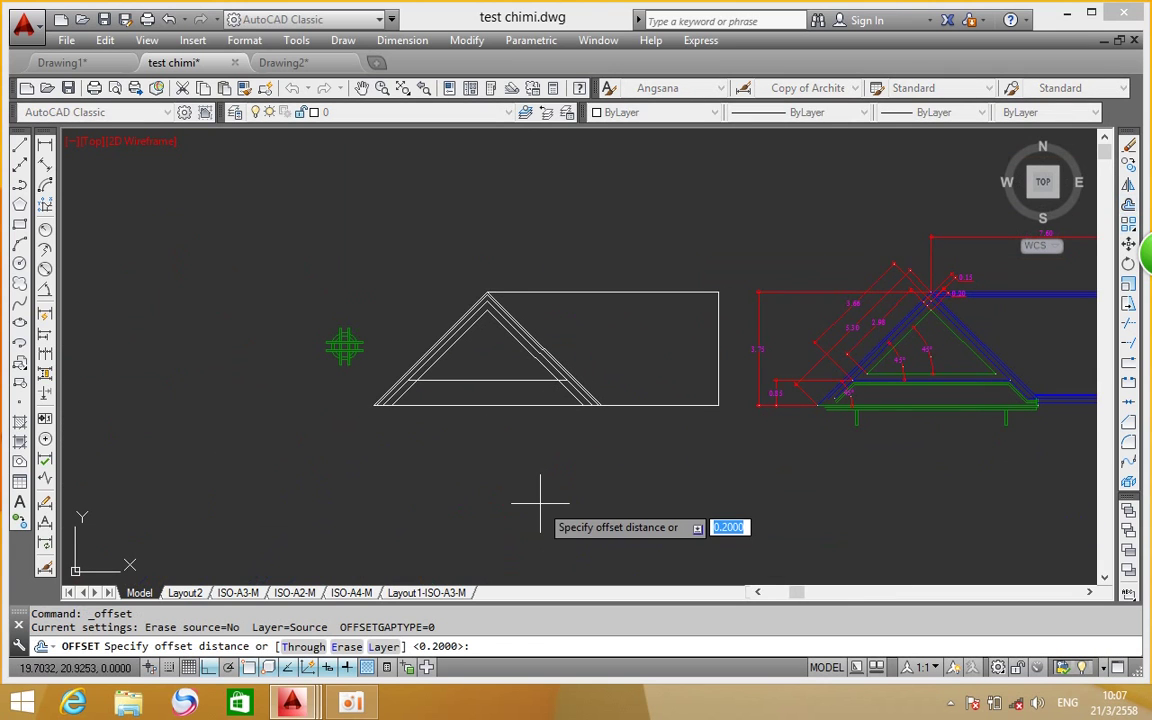
Offset the tie beam line 0.2 upward to give the tie beam its thickness
{"action": "type", "text": ".2"}
{"action": "key", "text": "Return"}
{"action": "scroll", "coordinate": [484, 370], "scroll_direction": "up", "scroll_amount": 4}
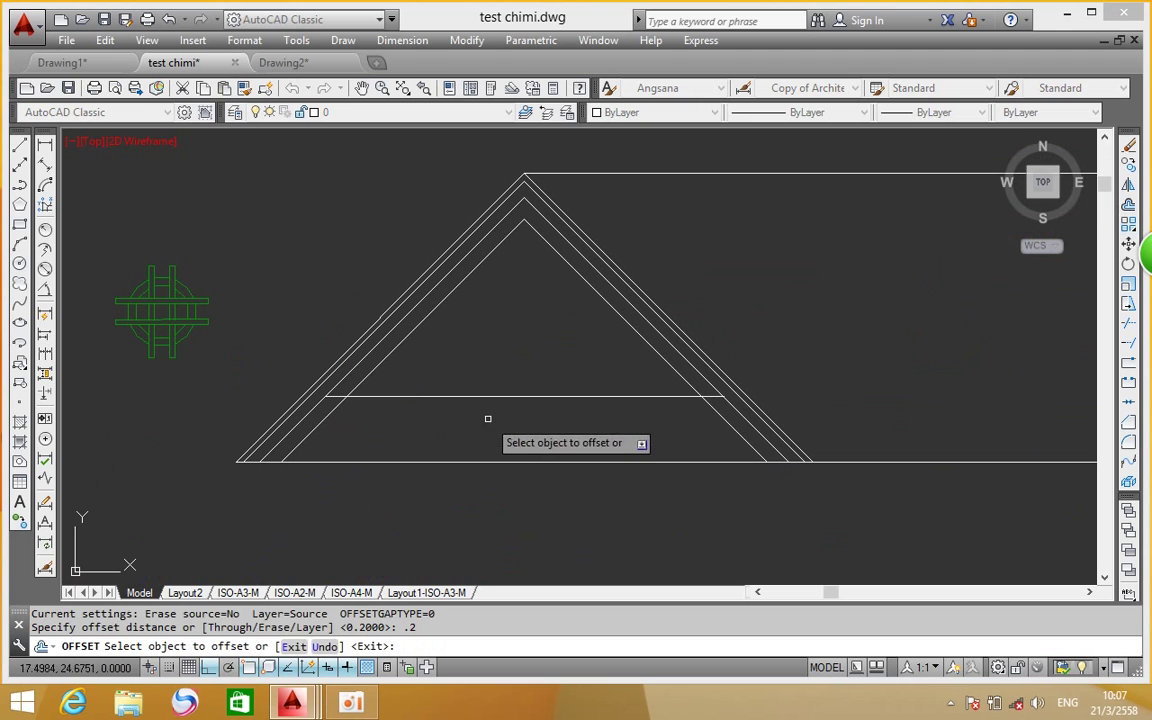
{"action": "left_click", "coordinate": [491, 396]}
{"action": "left_click", "coordinate": [489, 335]}
{"action": "right_click", "coordinate": [556, 322]}
{"action": "left_click", "coordinate": [598, 332]}
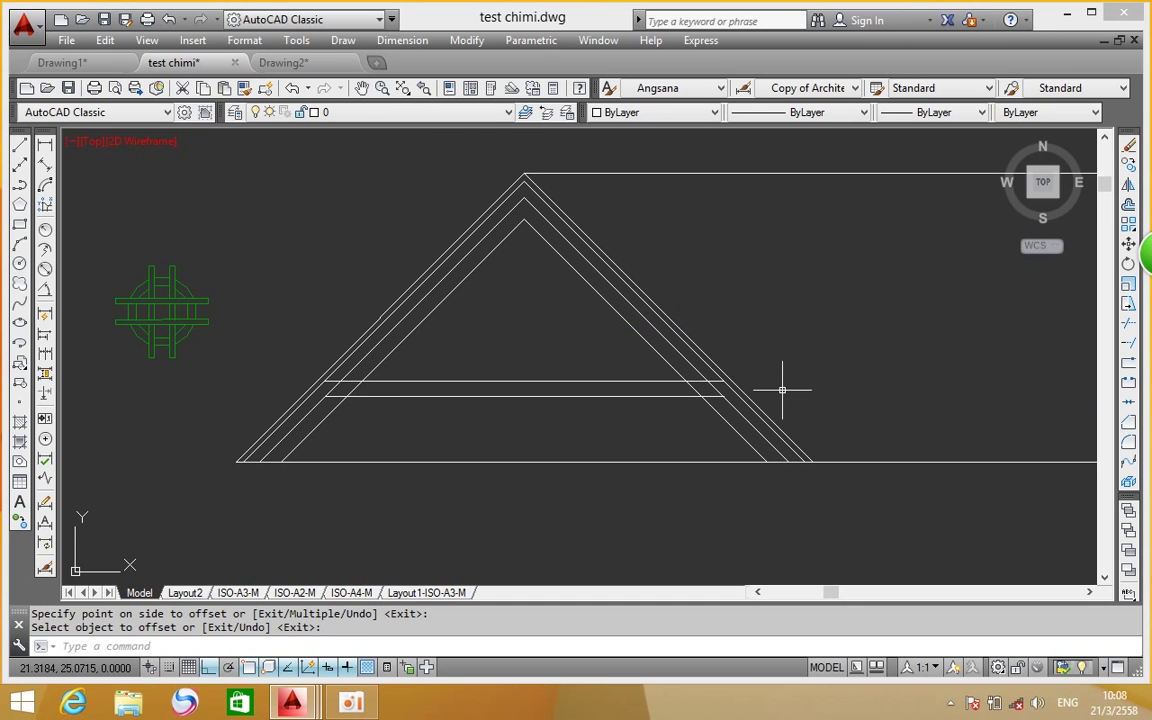
{"action": "scroll", "coordinate": [640, 370], "scroll_direction": "up", "scroll_amount": 3}
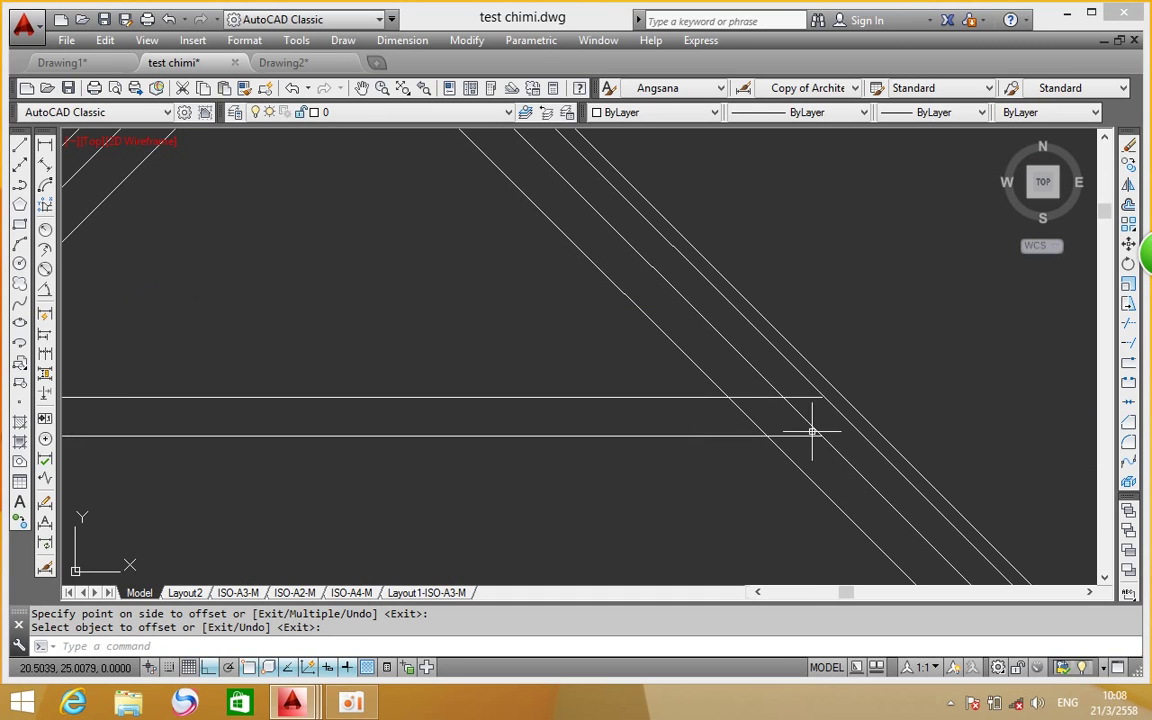
Trim the new tie beam line between the rafters and erase the leftover short segment
{"action": "left_click", "coordinate": [1130, 324]}
{"action": "key", "text": "Return"}
{"action": "left_click", "coordinate": [764, 397]}
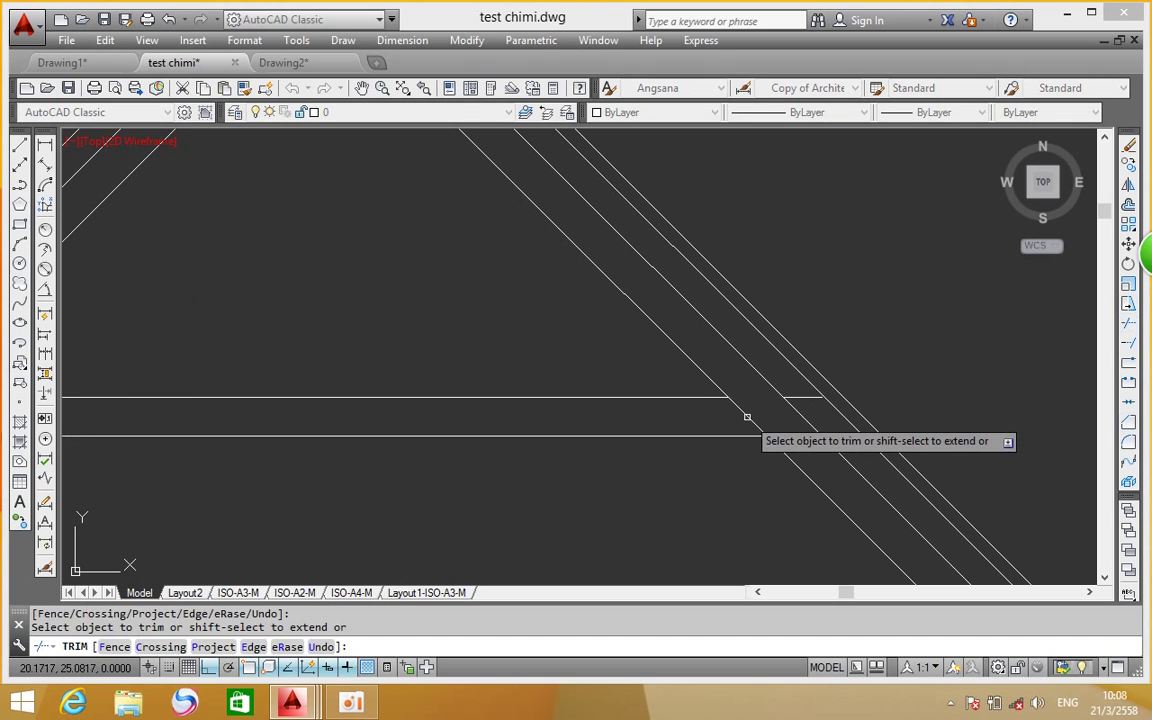
{"action": "scroll", "coordinate": [816, 412], "scroll_direction": "down", "scroll_amount": 3}
{"action": "scroll", "coordinate": [590, 380], "scroll_direction": "up", "scroll_amount": 5}
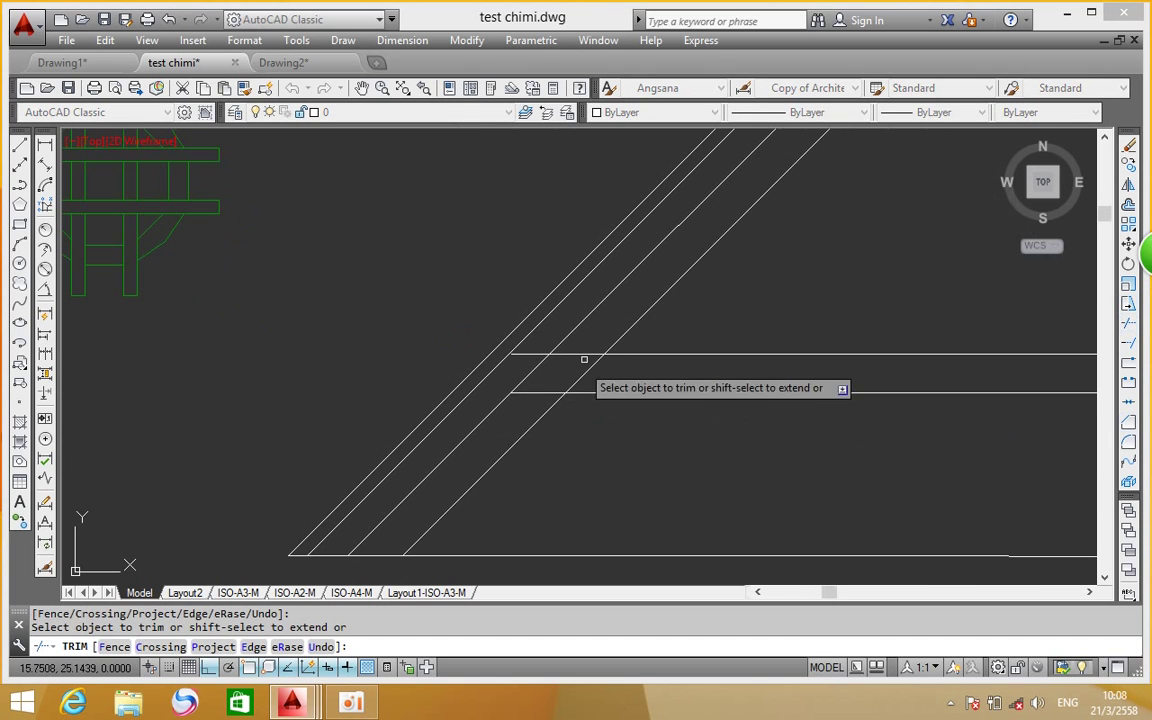
{"action": "left_click", "coordinate": [579, 354]}
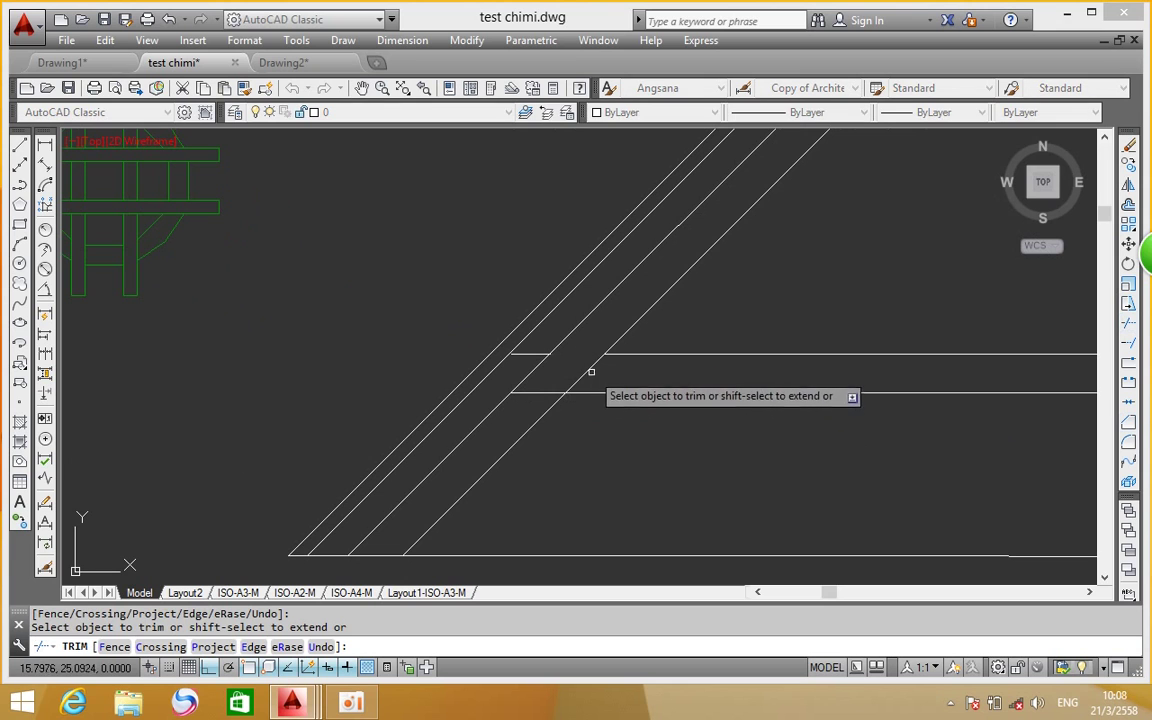
{"action": "right_click", "coordinate": [598, 348]}
{"action": "left_click", "coordinate": [610, 354]}
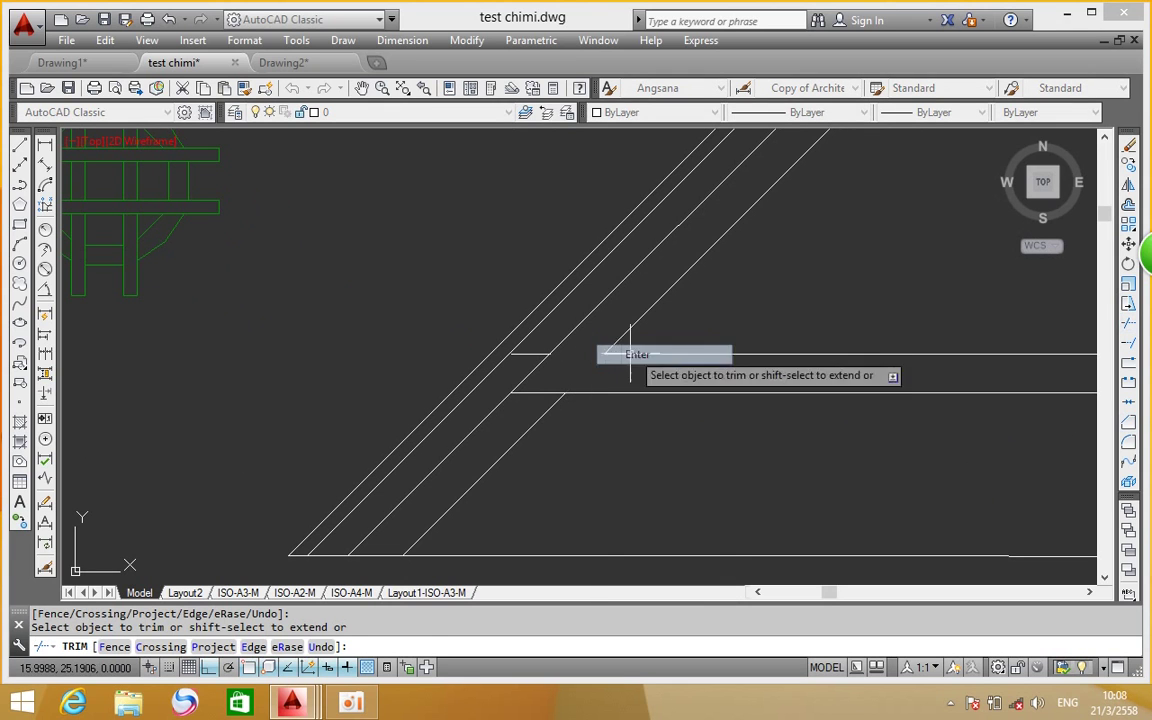
{"action": "left_click", "coordinate": [530, 354]}
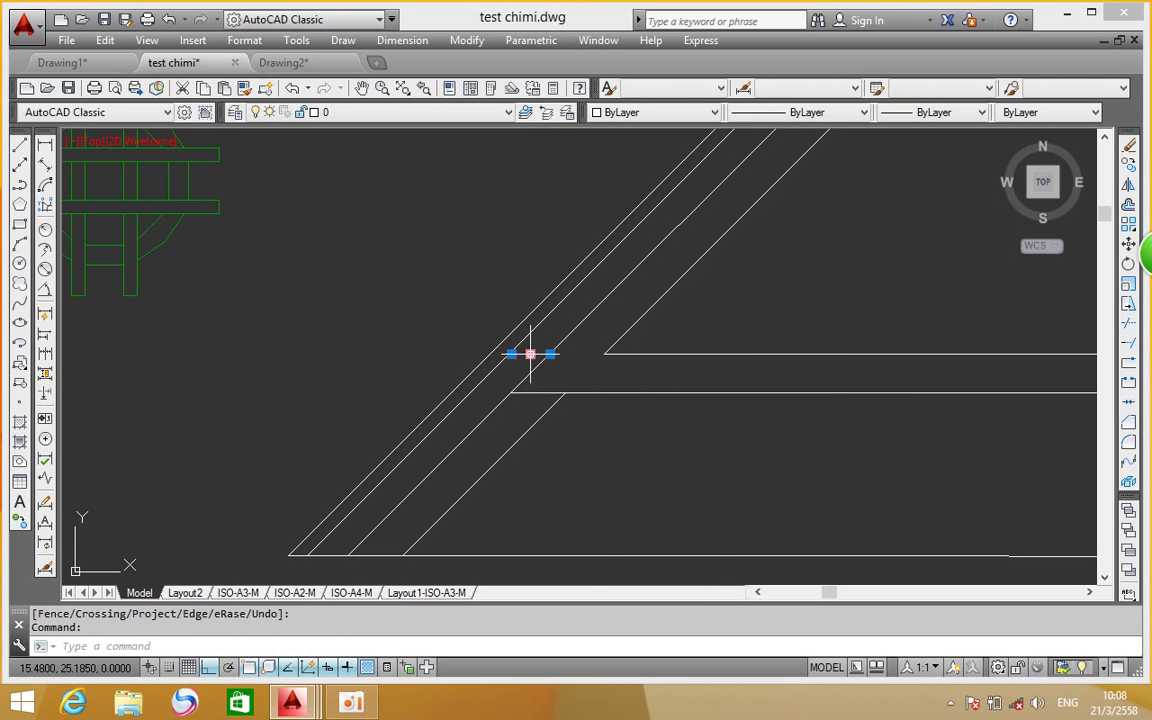
{"action": "key", "text": "Delete"}
{"action": "scroll", "coordinate": [625, 355], "scroll_direction": "down", "scroll_amount": 3}
{"action": "scroll", "coordinate": [700, 342], "scroll_direction": "up", "scroll_amount": 1}
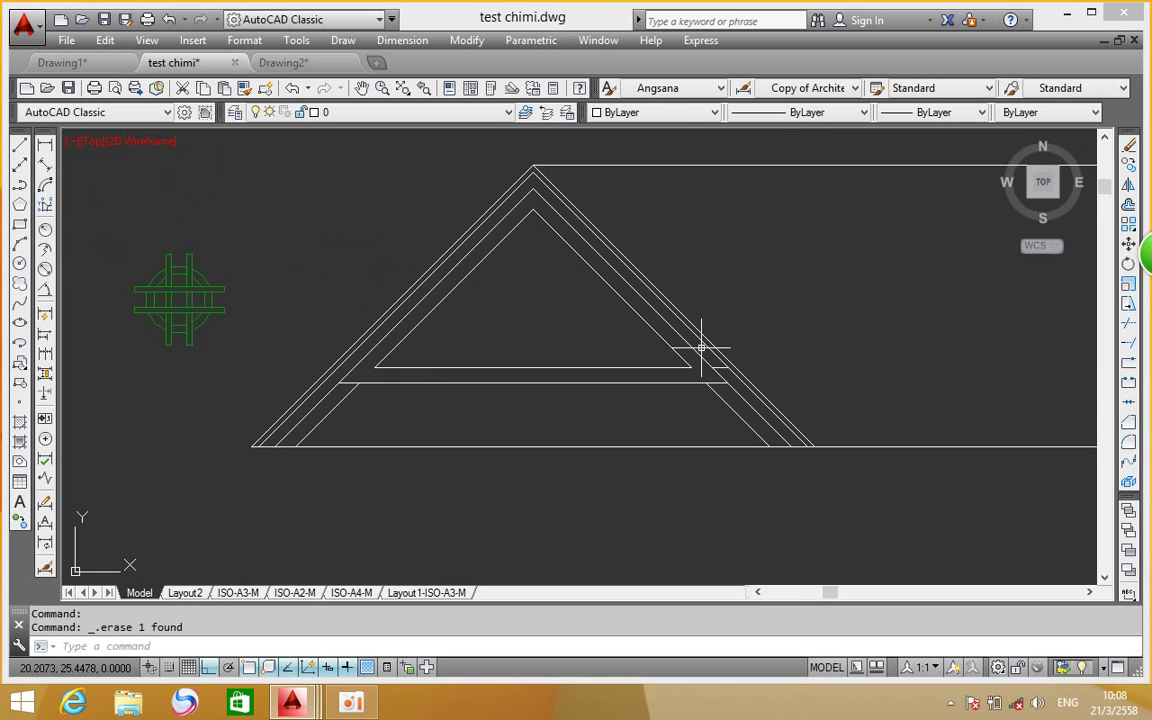
{"action": "scroll", "coordinate": [705, 343], "scroll_direction": "up", "scroll_amount": 2}
Pan and zoom so the dimensioned reference roof detail sits to the right of the new outline
{"action": "left_click", "coordinate": [715, 363]}
{"action": "scroll", "coordinate": [715, 363], "scroll_direction": "down", "scroll_amount": 3}
{"action": "mouse_move", "coordinate": [753, 337]}
{"action": "middle_mouse_down"}
{"action": "mouse_move", "coordinate": [729, 417]}
{"action": "mouse_move", "coordinate": [702, 370]}
{"action": "middle_mouse_up"}
{"action": "scroll", "coordinate": [758, 329], "scroll_direction": "down", "scroll_amount": 1}
{"action": "scroll", "coordinate": [743, 311], "scroll_direction": "down", "scroll_amount": 2}
{"action": "scroll", "coordinate": [761, 329], "scroll_direction": "up", "scroll_amount": 3}
{"action": "middle_click_drag", "start_coordinate": [761, 329], "coordinate": [514, 314]}
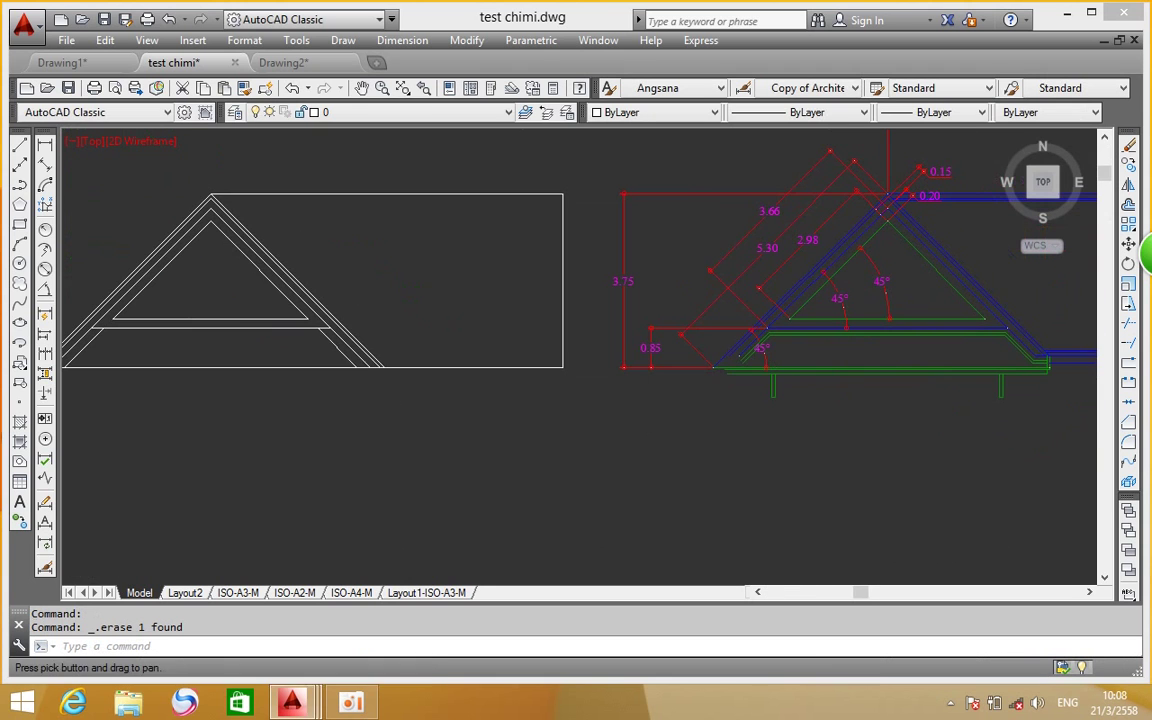
{"action": "middle_click_drag", "start_coordinate": [406, 334], "coordinate": [493, 338]}
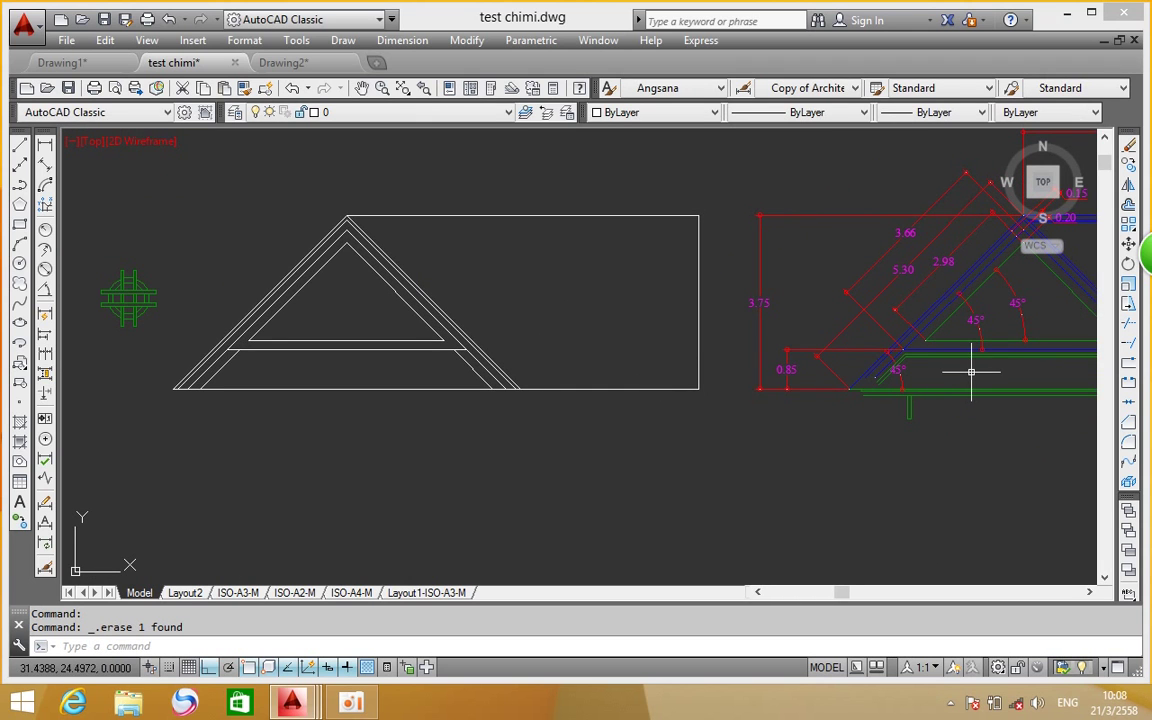
{"action": "scroll", "coordinate": [990, 360], "scroll_direction": "up", "scroll_amount": 2}
{"action": "scroll", "coordinate": [990, 360], "scroll_direction": "down", "scroll_amount": 2}
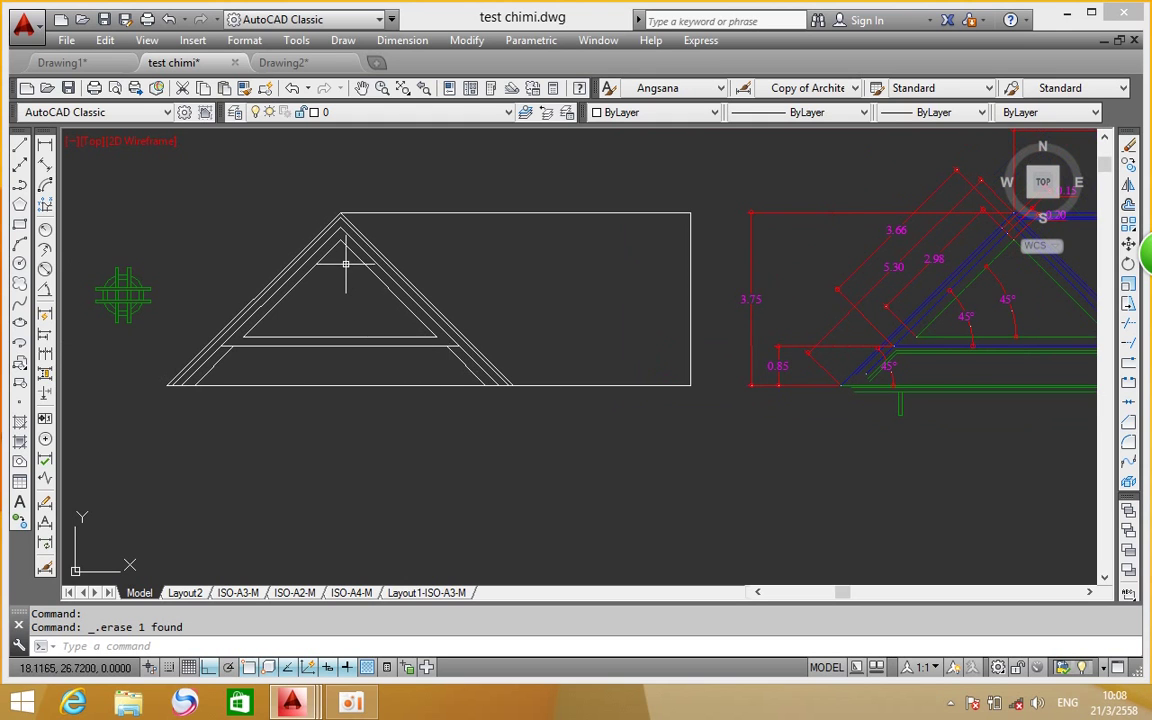
{"action": "middle_click_drag", "start_coordinate": [416, 264], "coordinate": [309, 271]}
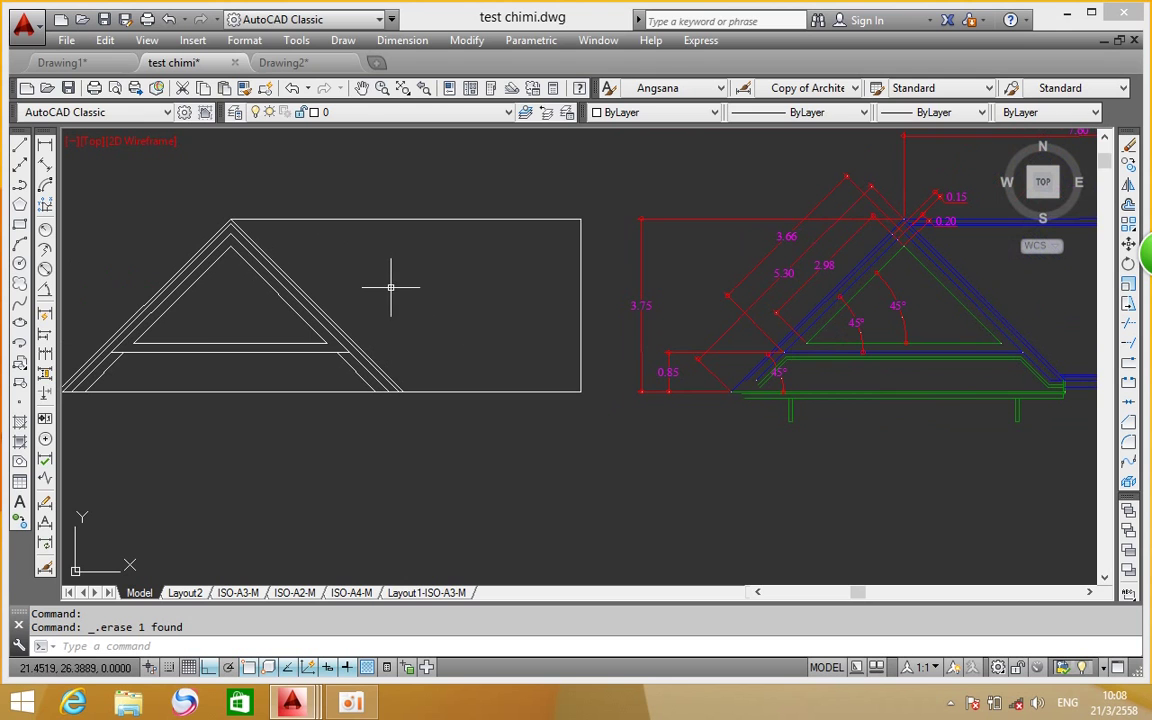
{"action": "left_click", "coordinate": [856, 294]}
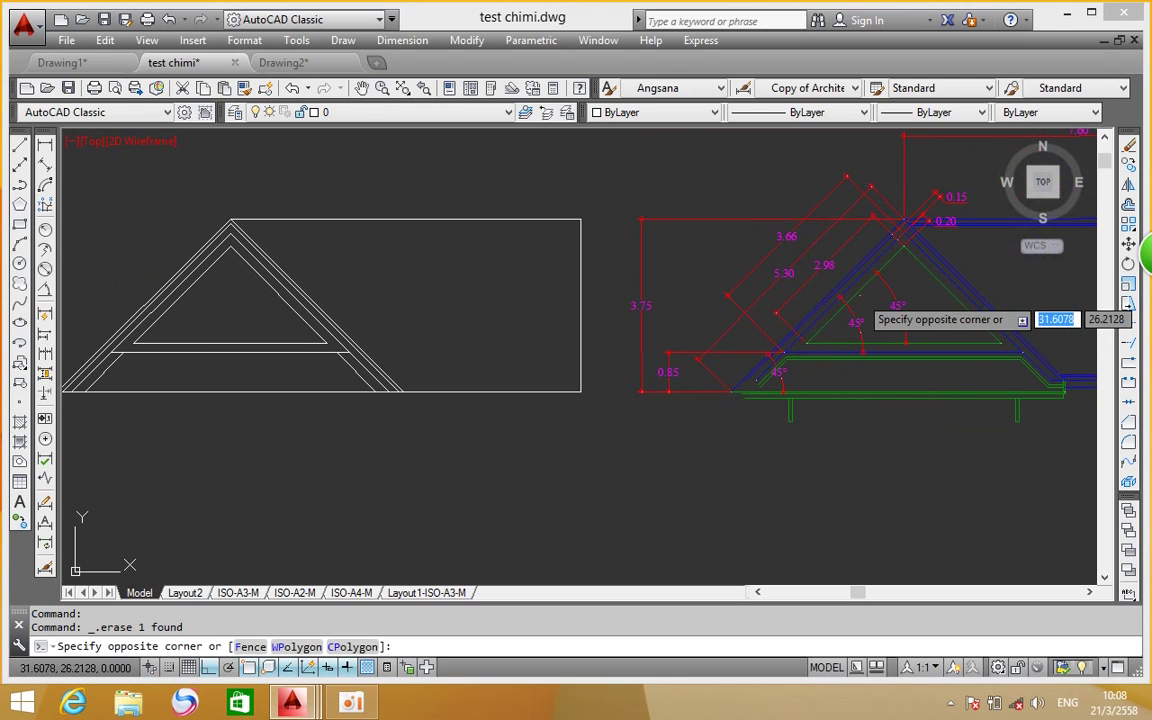
Inspect the reference detail's green diagonal line, then return to the new roof outline
{"action": "left_click", "coordinate": [856, 301]}
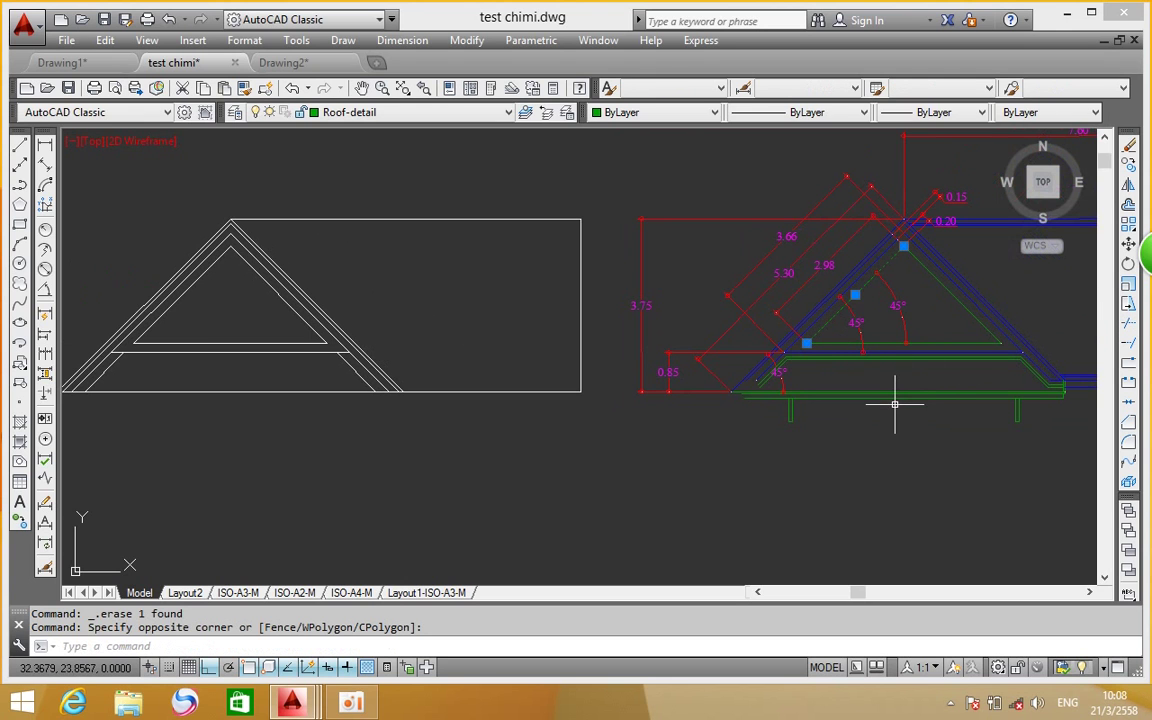
{"action": "key", "text": "Escape"}
{"action": "mouse_move", "coordinate": [381, 404]}
{"action": "middle_mouse_down"}
{"action": "mouse_move", "coordinate": [604, 404]}
{"action": "mouse_move", "coordinate": [520, 370]}
{"action": "middle_mouse_up"}
{"action": "scroll", "coordinate": [527, 368], "scroll_direction": "up", "scroll_amount": 3}
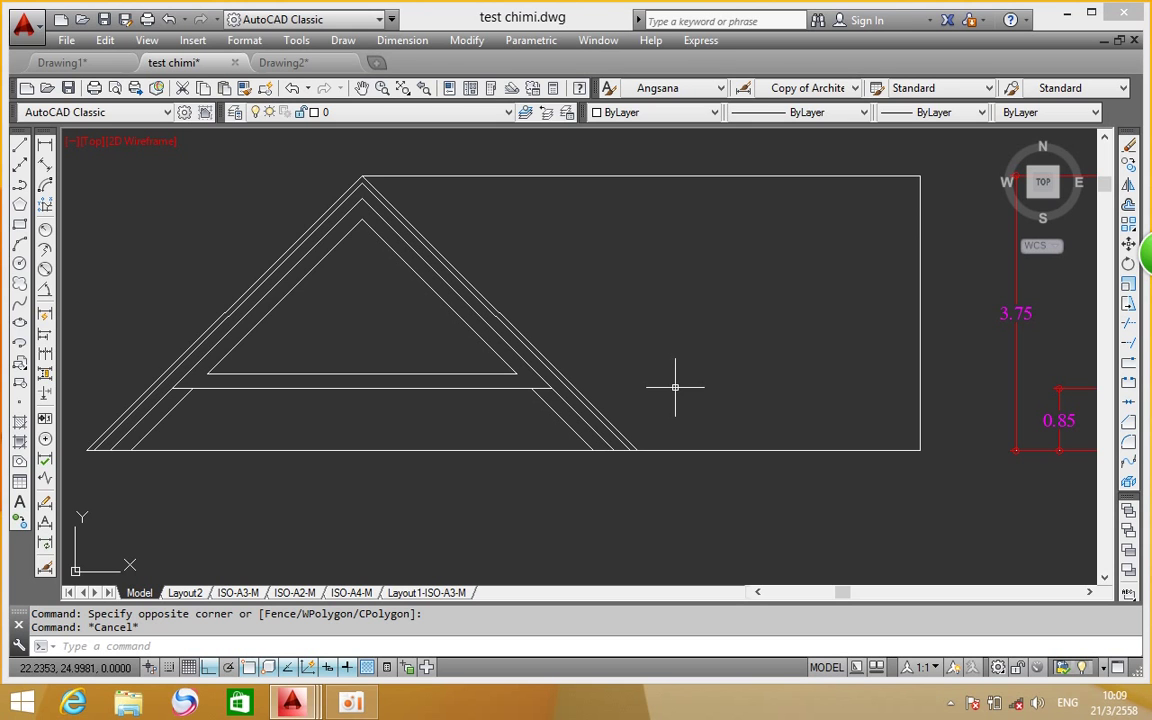
{"action": "scroll", "coordinate": [678, 432], "scroll_direction": "down", "scroll_amount": 3}
{"action": "scroll", "coordinate": [834, 395], "scroll_direction": "up", "scroll_amount": 10}
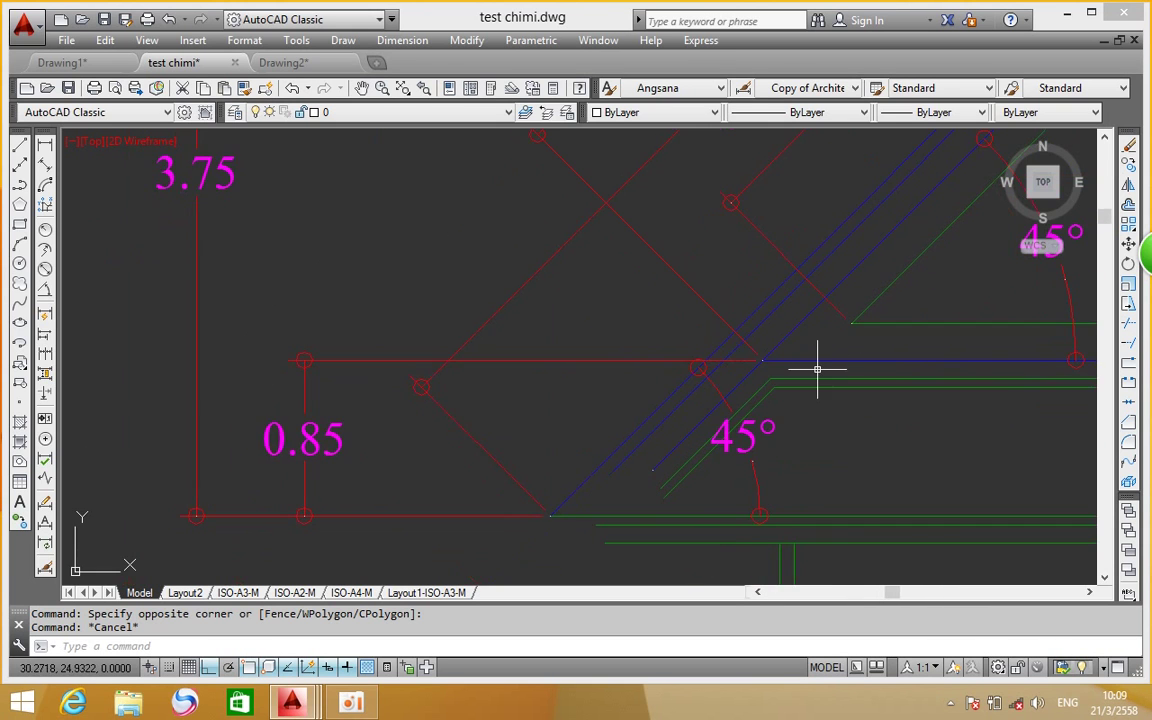
{"action": "scroll", "coordinate": [817, 370], "scroll_direction": "down", "scroll_amount": 5}
{"action": "scroll", "coordinate": [481, 342], "scroll_direction": "up", "scroll_amount": 2}
{"action": "scroll", "coordinate": [296, 386], "scroll_direction": "up", "scroll_amount": 5}
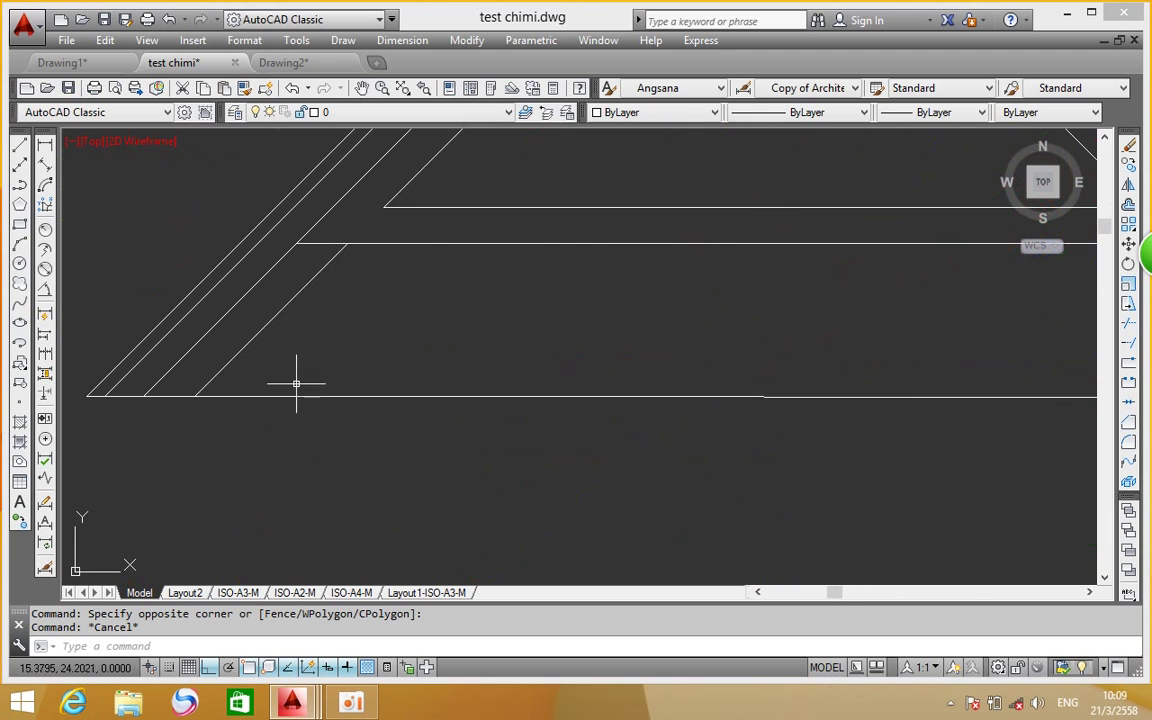
Delete the two innermost sloped rafter lines below the tie beam
{"action": "left_click", "coordinate": [304, 284]}
{"action": "scroll", "coordinate": [304, 284], "scroll_direction": "down", "scroll_amount": 2}
{"action": "scroll", "coordinate": [669, 285], "scroll_direction": "down", "scroll_amount": 3}
{"action": "scroll", "coordinate": [501, 312], "scroll_direction": "up", "scroll_amount": 5}
{"action": "left_click", "coordinate": [436, 292]}
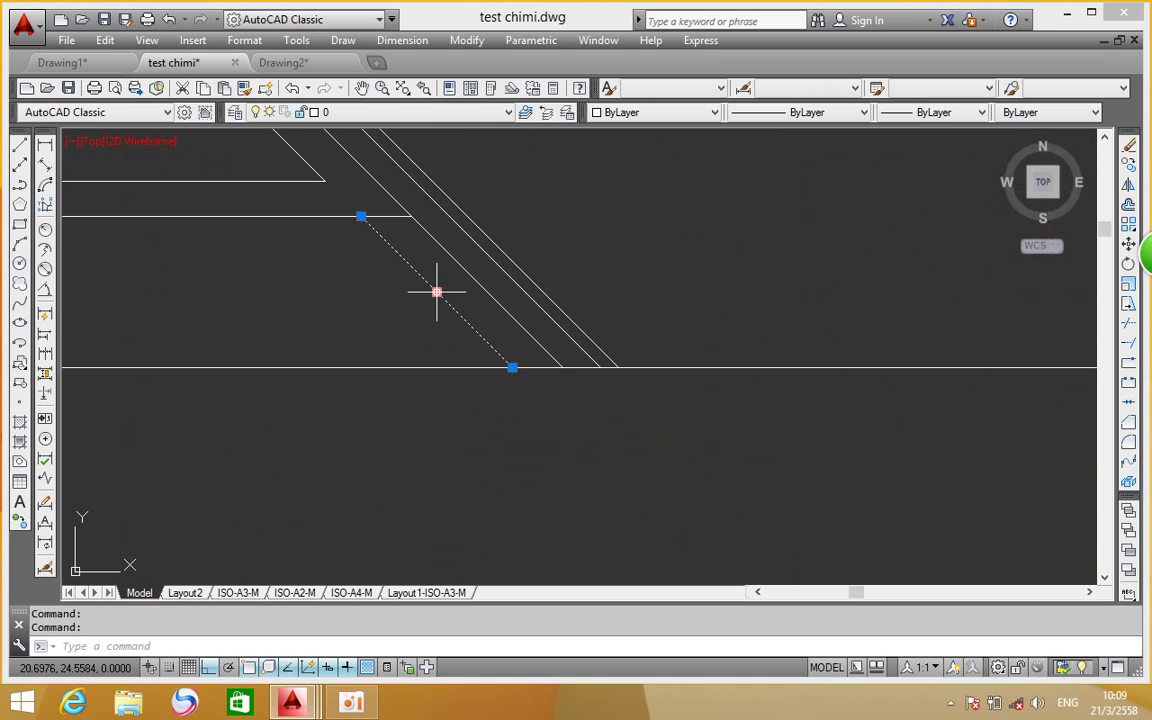
{"action": "key", "text": "Delete"}
{"action": "scroll", "coordinate": [460, 300], "scroll_direction": "down", "scroll_amount": 5}
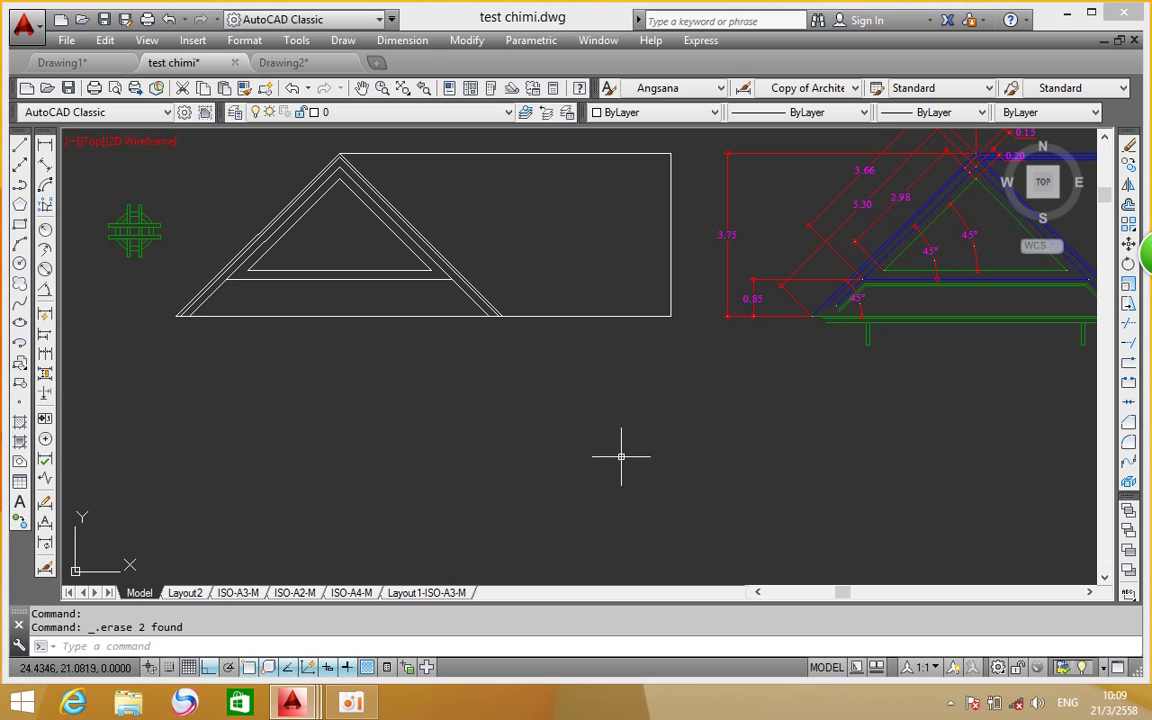
Reframe the view to show the full roof outline alongside the dimensioned reference detail
{"action": "middle_click_drag", "start_coordinate": [799, 339], "coordinate": [638, 399]}
{"action": "scroll", "coordinate": [720, 322], "scroll_direction": "up", "scroll_amount": 2}
{"action": "scroll", "coordinate": [316, 316], "scroll_direction": "up", "scroll_amount": 2}
{"action": "scroll", "coordinate": [167, 288], "scroll_direction": "down", "scroll_amount": 4}
{"action": "scroll", "coordinate": [169, 287], "scroll_direction": "up", "scroll_amount": 4}
{"action": "middle_click_drag", "start_coordinate": [169, 287], "coordinate": [525, 288]}
{"action": "middle_click_drag", "start_coordinate": [635, 299], "coordinate": [241, 328]}
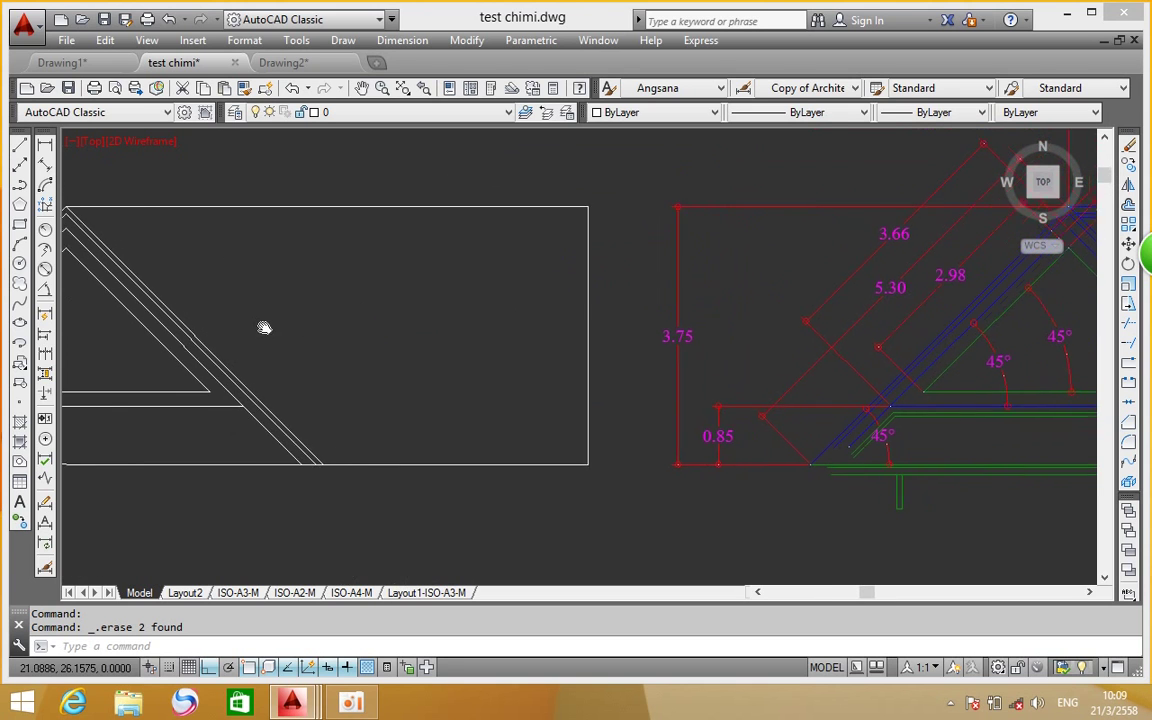
{"action": "left_click", "coordinate": [450, 113]}
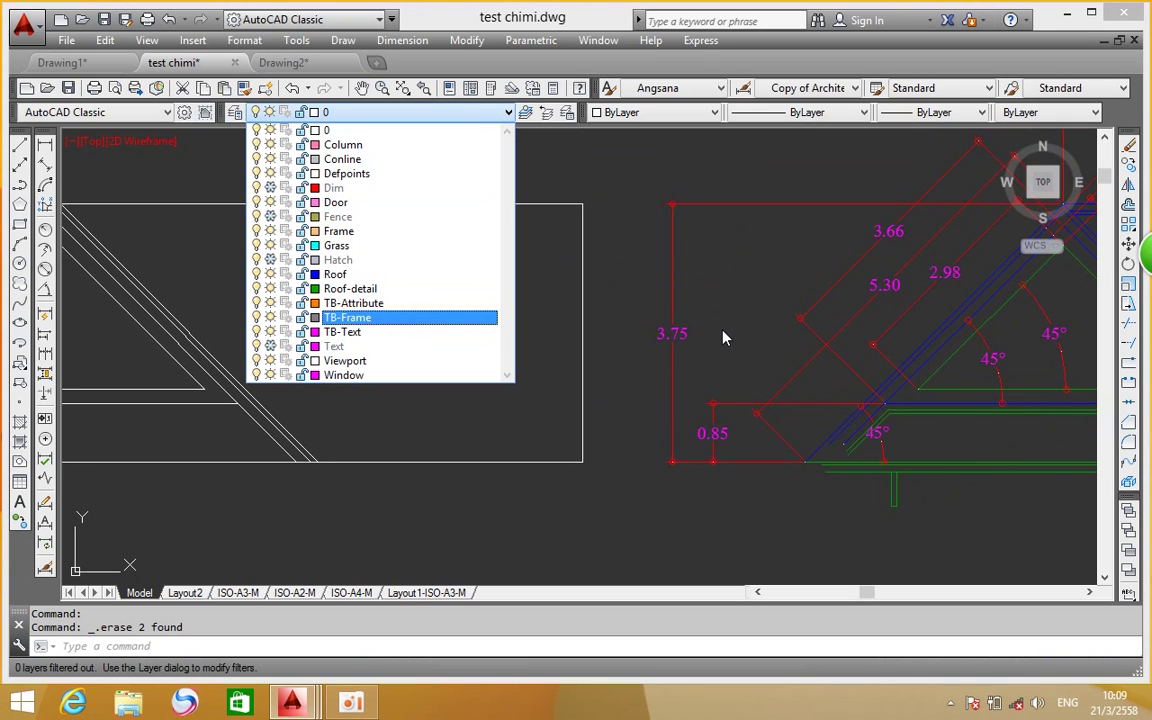
Move the inner triangle's two sloped edges and base line onto the Roof-detail layer
{"action": "left_click", "coordinate": [605, 318]}
{"action": "left_click", "coordinate": [620, 305]}
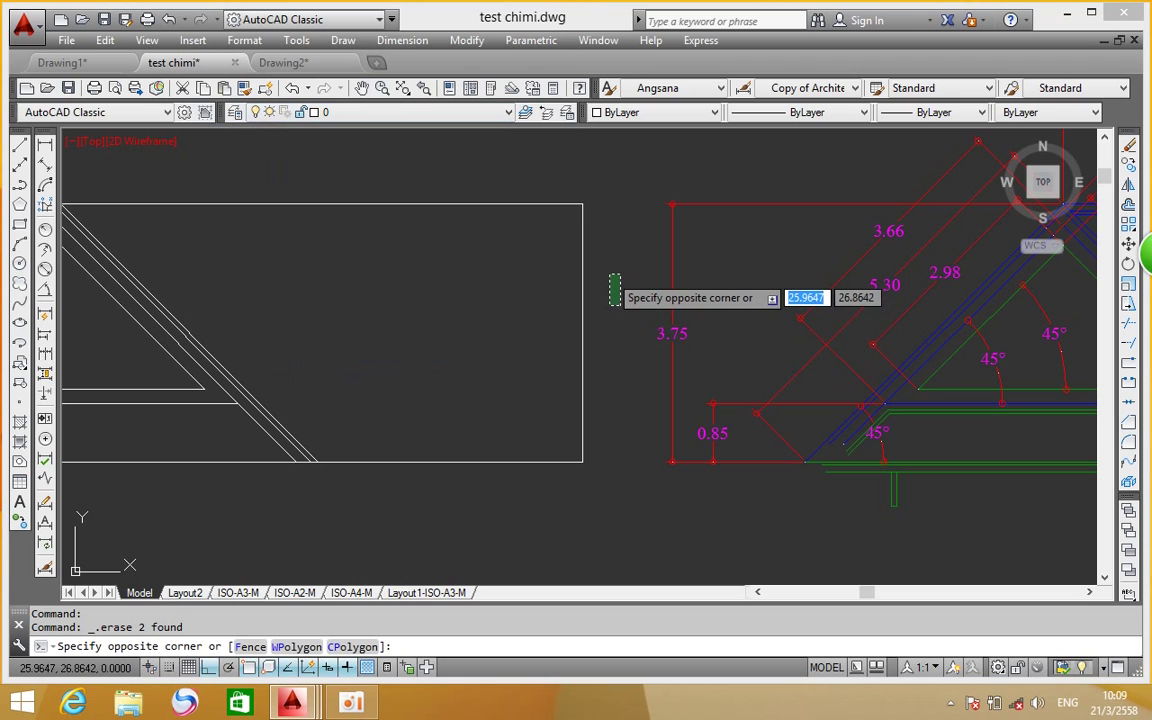
{"action": "left_click", "coordinate": [614, 290]}
{"action": "mouse_move", "coordinate": [116, 263]}
{"action": "middle_mouse_down"}
{"action": "mouse_move", "coordinate": [494, 272]}
{"action": "mouse_move", "coordinate": [484, 252]}
{"action": "middle_mouse_up"}
{"action": "scroll", "coordinate": [500, 340], "scroll_direction": "up", "scroll_amount": 3}
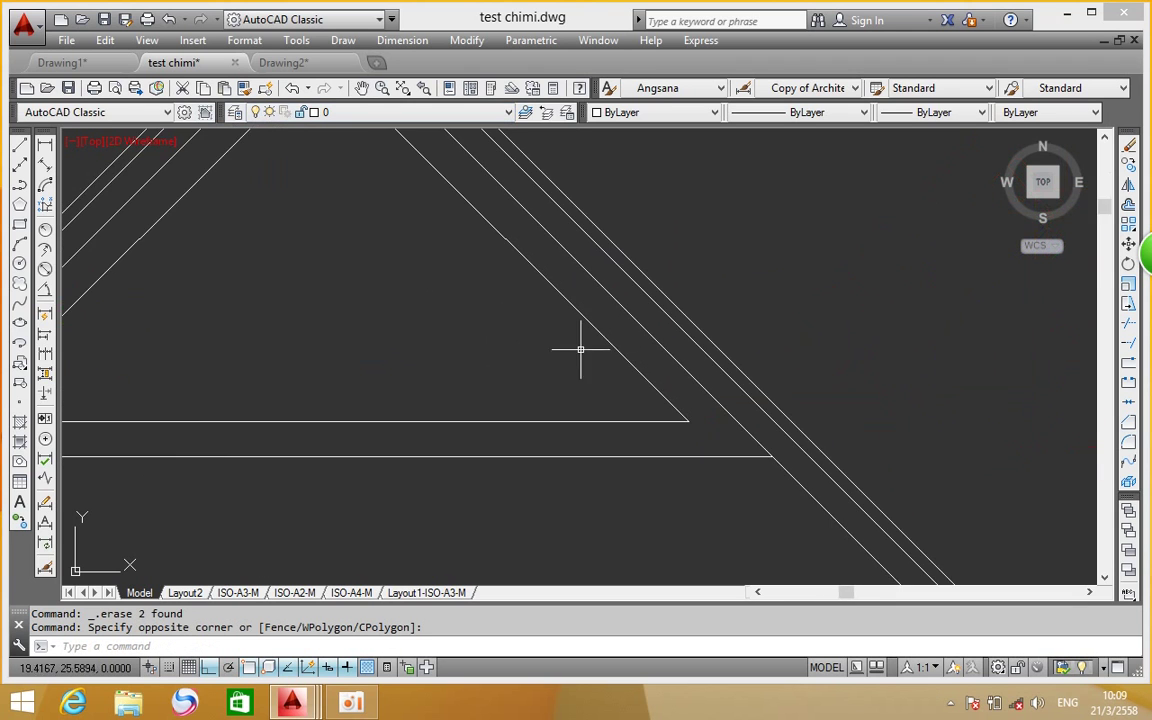
{"action": "scroll", "coordinate": [643, 368], "scroll_direction": "down", "scroll_amount": 3}
{"action": "left_click", "coordinate": [553, 278]}
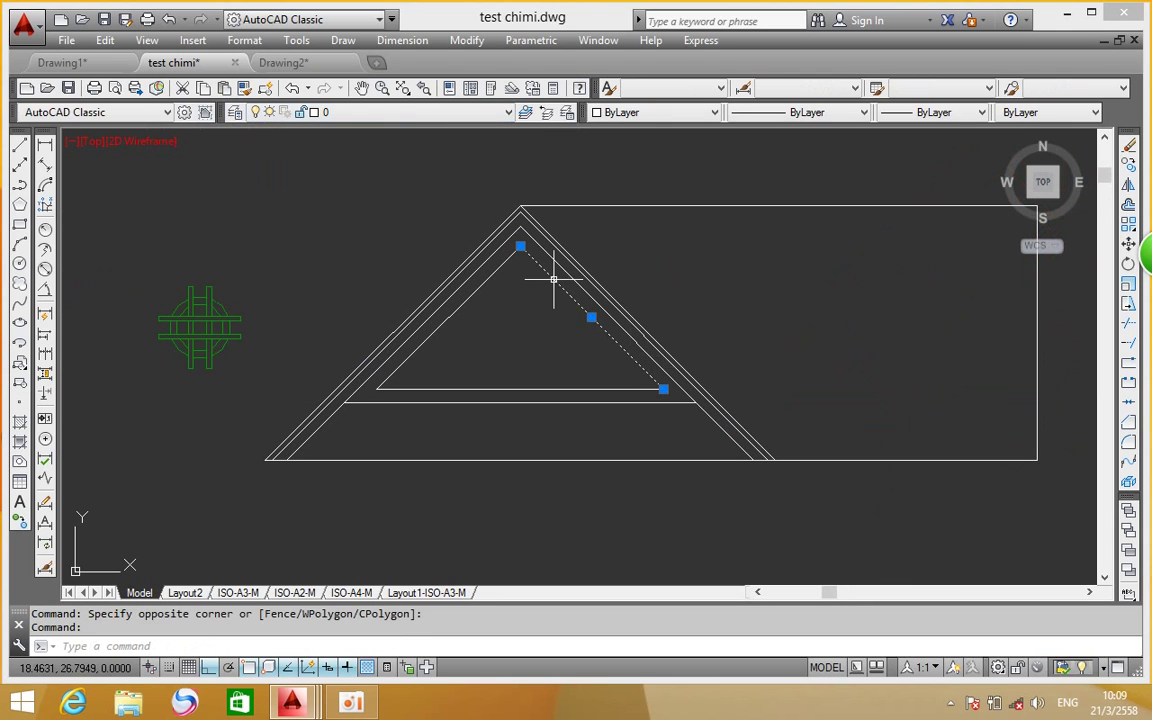
{"action": "left_click", "coordinate": [489, 277]}
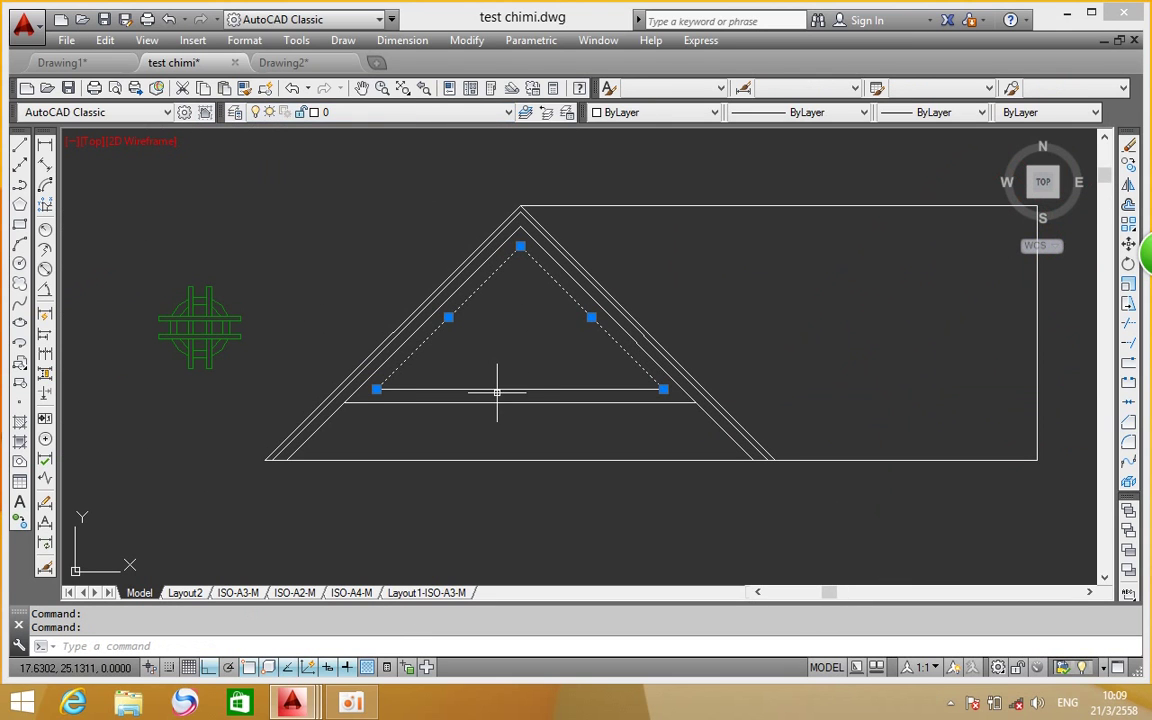
{"action": "left_click", "coordinate": [497, 390]}
{"action": "left_click", "coordinate": [507, 112]}
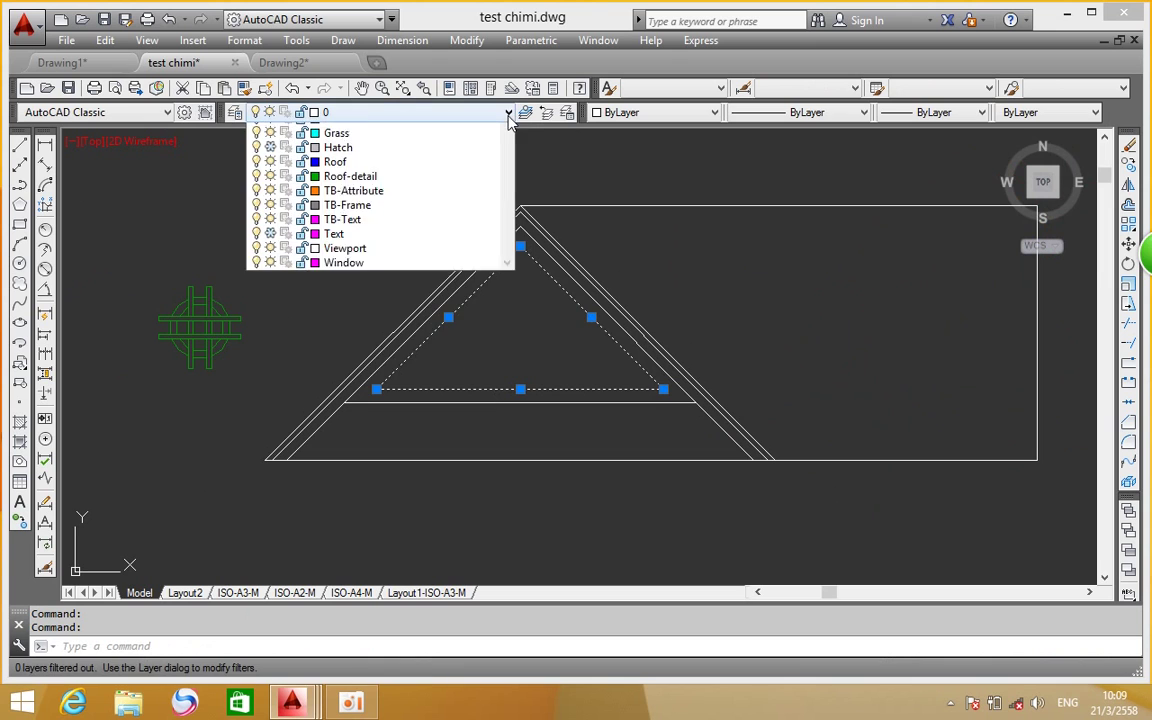
{"action": "left_click", "coordinate": [375, 288]}
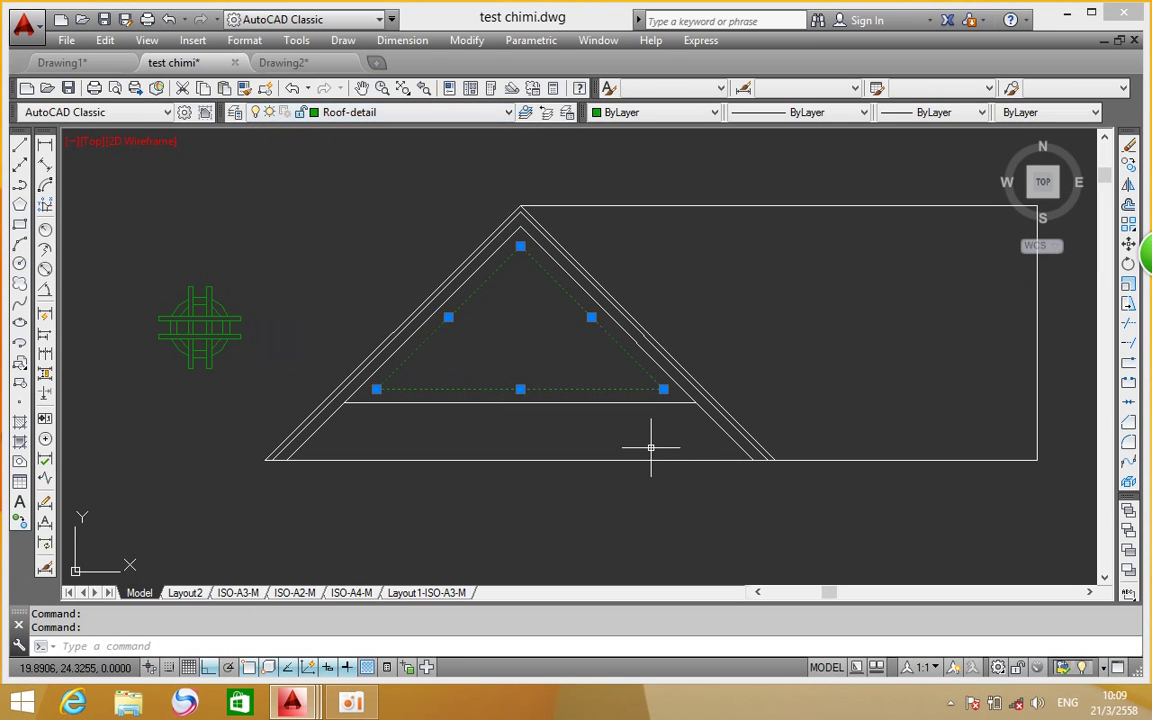
{"action": "key", "text": "Escape"}
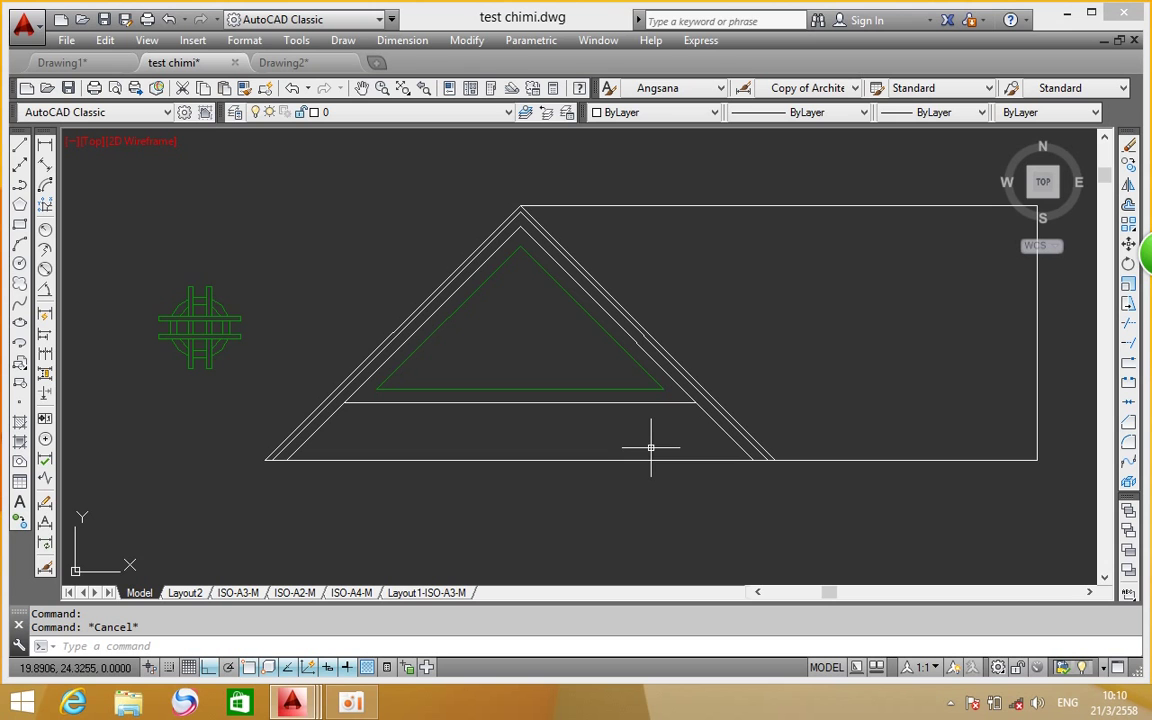
Navigate across the reference detail, past the 0.85 dimension, to the lower 45° angle
{"action": "scroll", "coordinate": [900, 330], "scroll_direction": "down", "scroll_amount": 3}
{"action": "scroll", "coordinate": [964, 329], "scroll_direction": "up", "scroll_amount": 2}
{"action": "scroll", "coordinate": [630, 301], "scroll_direction": "up", "scroll_amount": 5}
{"action": "scroll", "coordinate": [630, 301], "scroll_direction": "down", "scroll_amount": 3}
{"action": "mouse_move", "coordinate": [630, 301]}
{"action": "middle_mouse_down"}
{"action": "mouse_move", "coordinate": [742, 316]}
{"action": "mouse_move", "coordinate": [820, 308]}
{"action": "middle_mouse_up"}
{"action": "scroll", "coordinate": [819, 307], "scroll_direction": "down", "scroll_amount": 2}
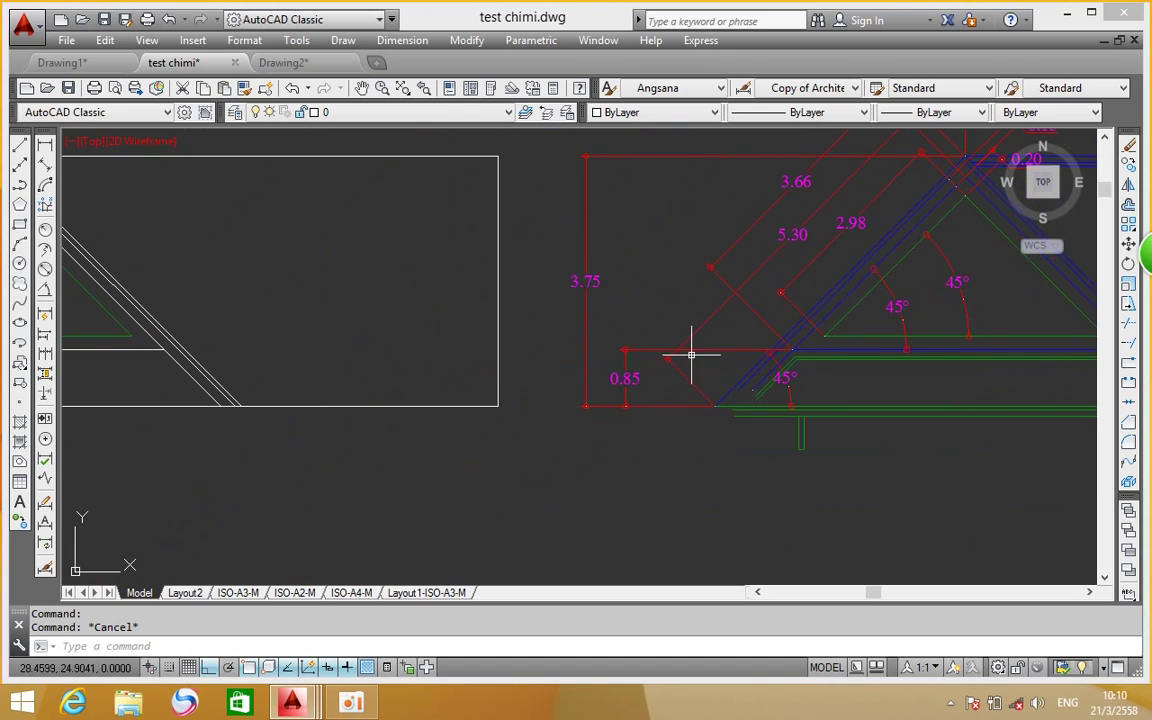
{"action": "scroll", "coordinate": [830, 370], "scroll_direction": "up", "scroll_amount": 2}
{"action": "mouse_move", "coordinate": [830, 373]}
{"action": "middle_mouse_down"}
{"action": "mouse_move", "coordinate": [521, 347]}
{"action": "mouse_move", "coordinate": [553, 360]}
{"action": "mouse_move", "coordinate": [533, 338]}
{"action": "mouse_move", "coordinate": [460, 496]}
{"action": "middle_mouse_up"}
{"action": "middle_click_drag", "start_coordinate": [535, 471], "coordinate": [620, 355]}
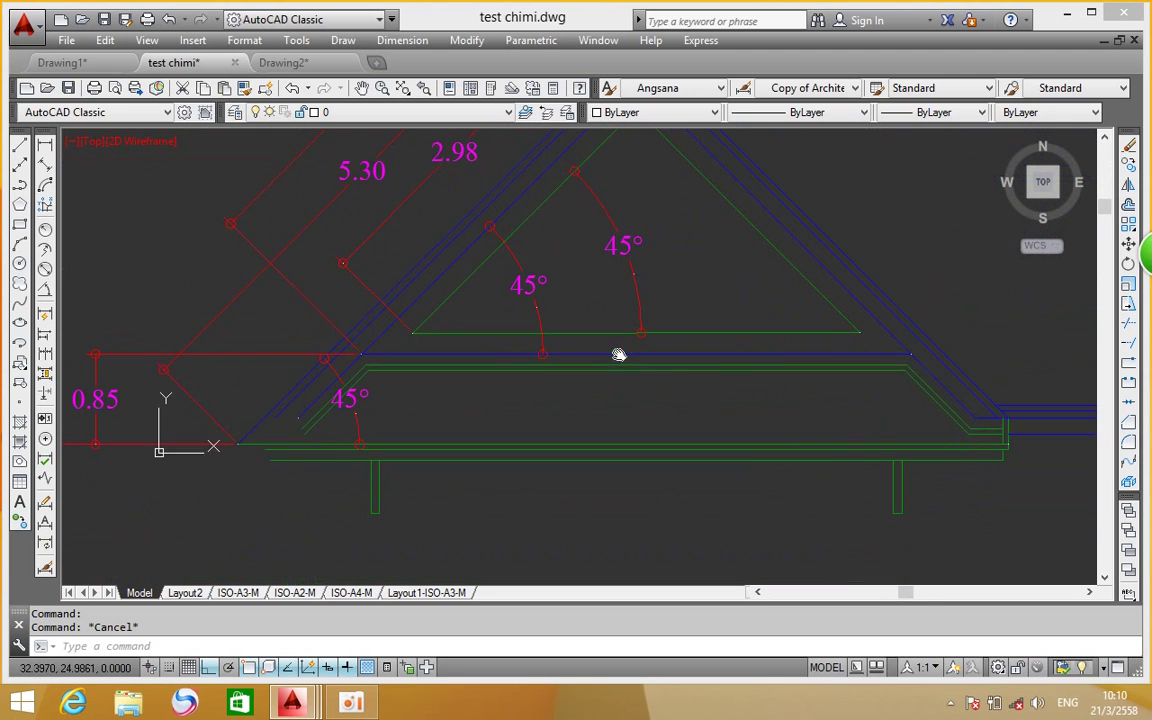
{"action": "scroll", "coordinate": [461, 372], "scroll_direction": "up", "scroll_amount": 4}
{"action": "middle_click_drag", "start_coordinate": [488, 346], "coordinate": [591, 226]}
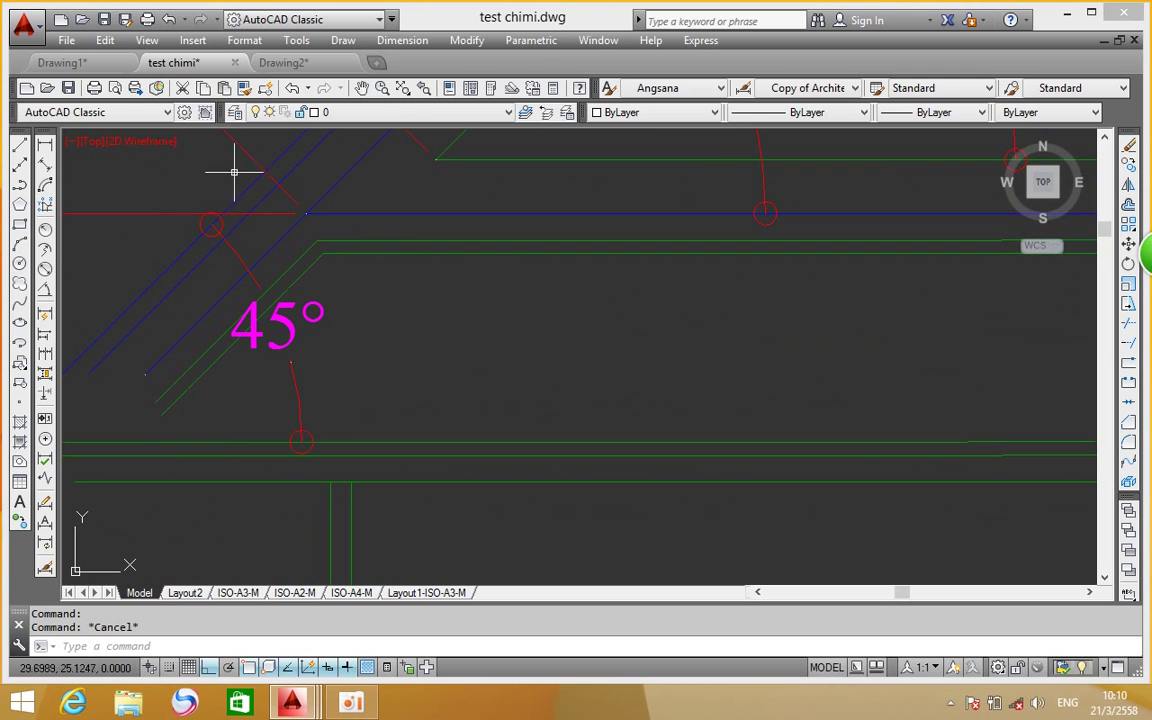
Add a 0.10 linear dimension across the line gap beside the 45° label
{"action": "left_click", "coordinate": [47, 147]}
{"action": "left_click", "coordinate": [308, 217]}
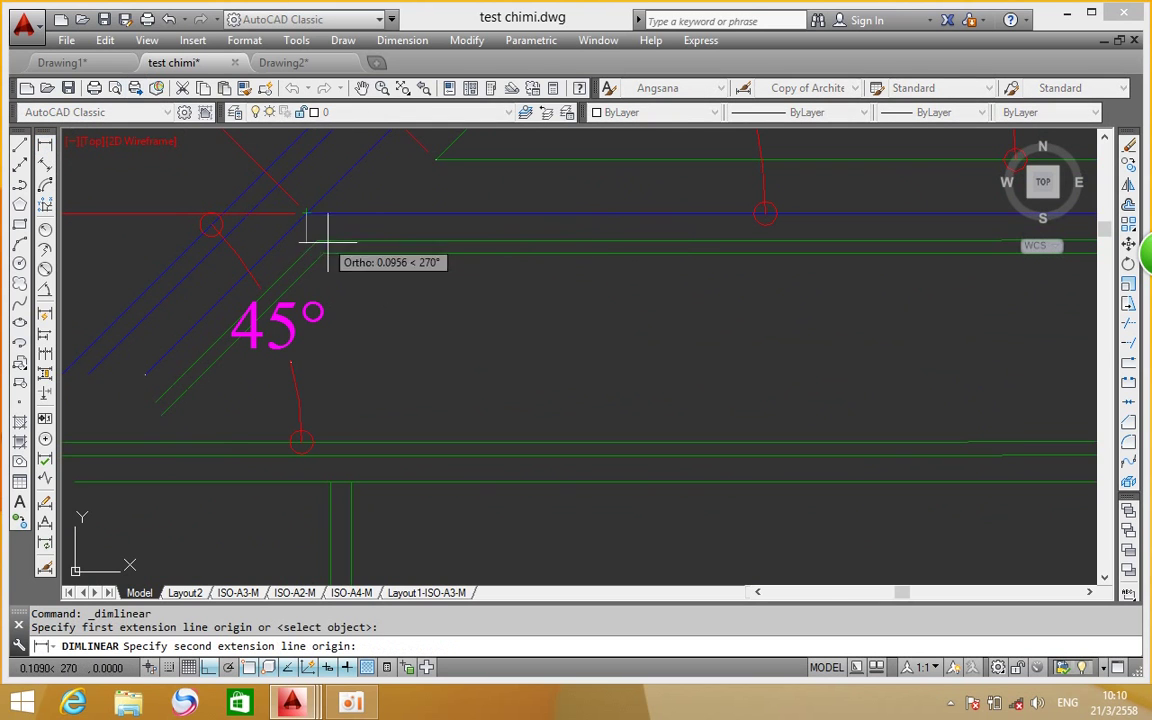
{"action": "left_click", "coordinate": [314, 242]}
{"action": "mouse_move", "coordinate": [158, 259]}
{"action": "middle_mouse_down"}
{"action": "mouse_move", "coordinate": [395, 267]}
{"action": "mouse_move", "coordinate": [372, 270]}
{"action": "middle_mouse_up"}
{"action": "left_click", "coordinate": [313, 250]}
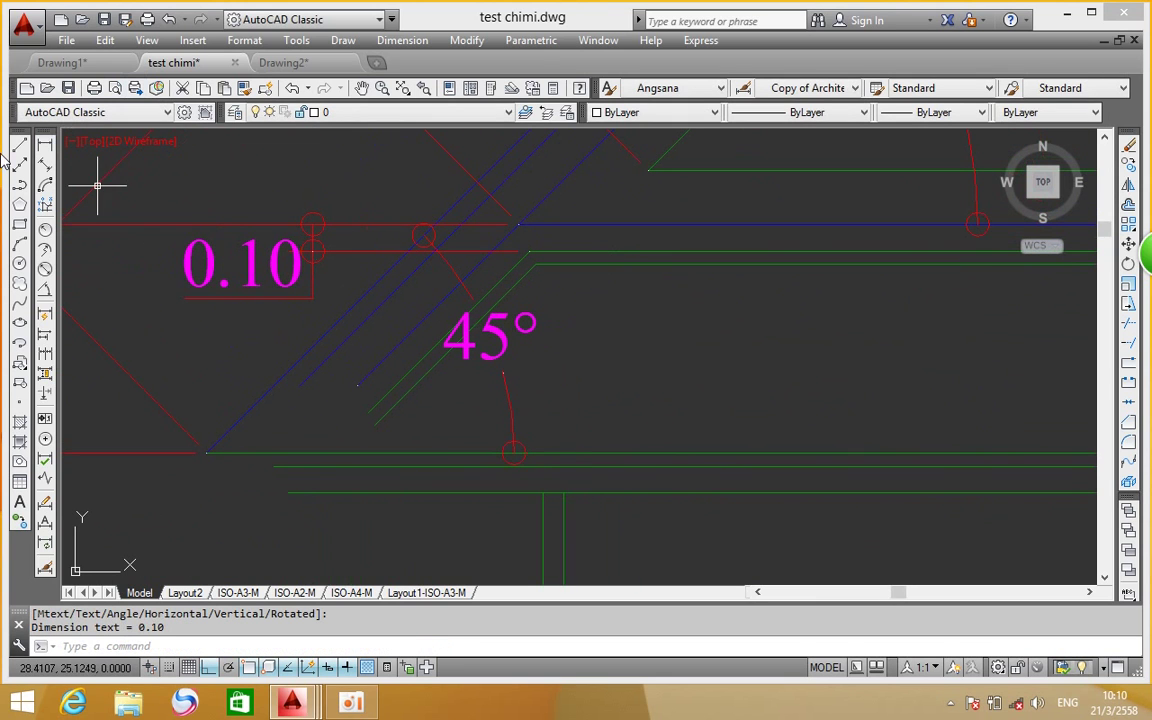
{"action": "left_click", "coordinate": [1129, 166]}
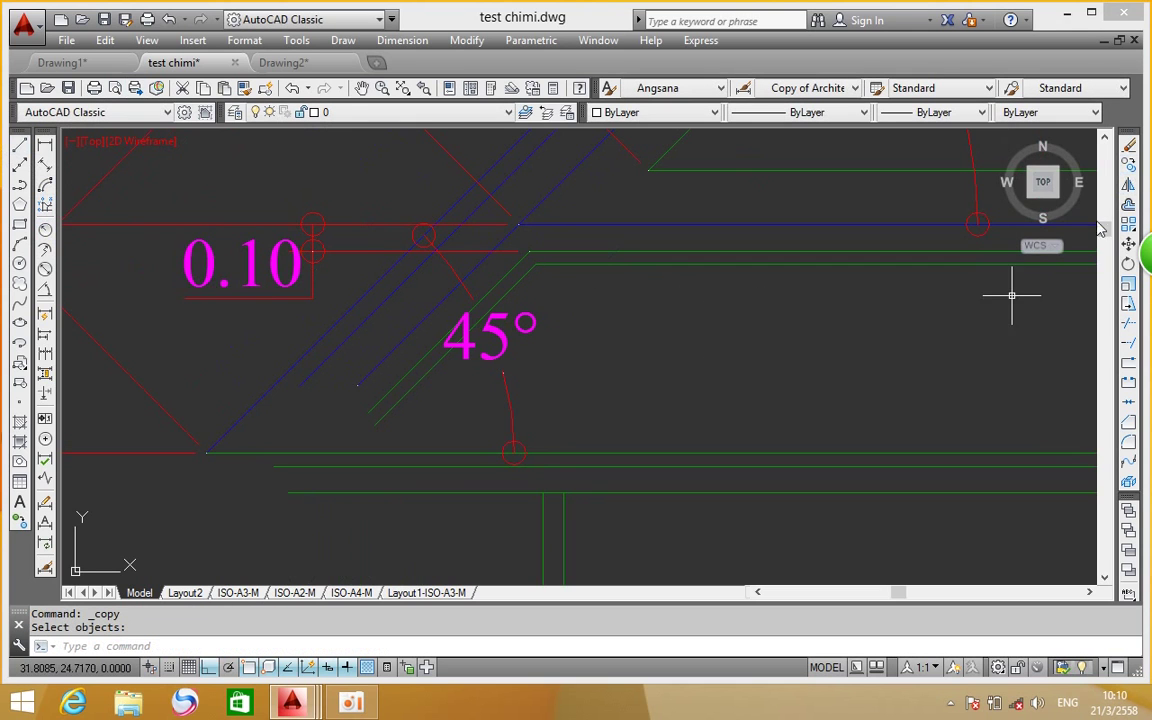
Add a second linear dimension for the 0.15 line gap
{"action": "left_click", "coordinate": [45, 147]}
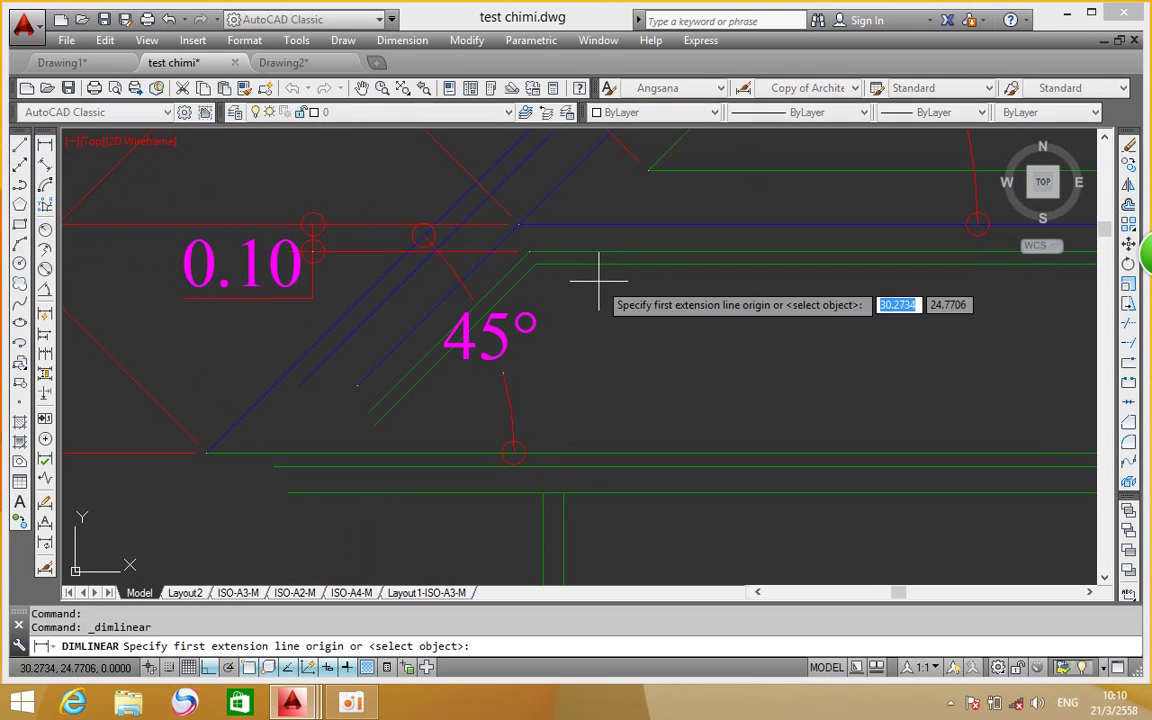
{"action": "left_click", "coordinate": [518, 224]}
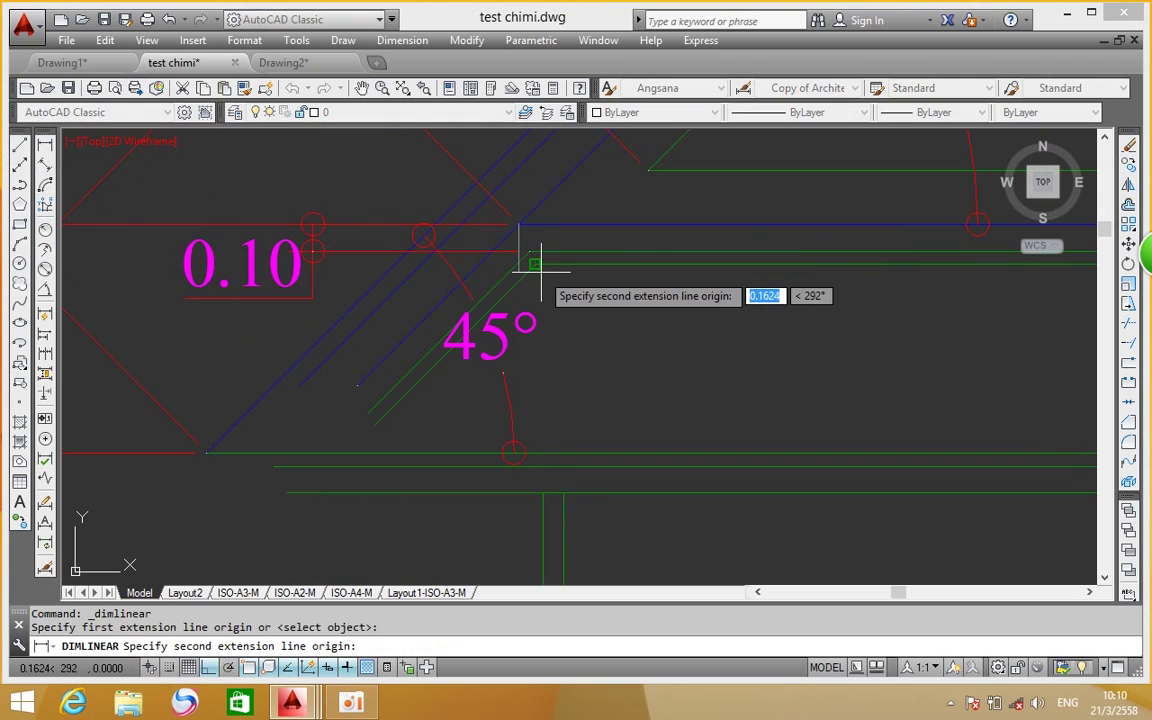
{"action": "left_click", "coordinate": [530, 262]}
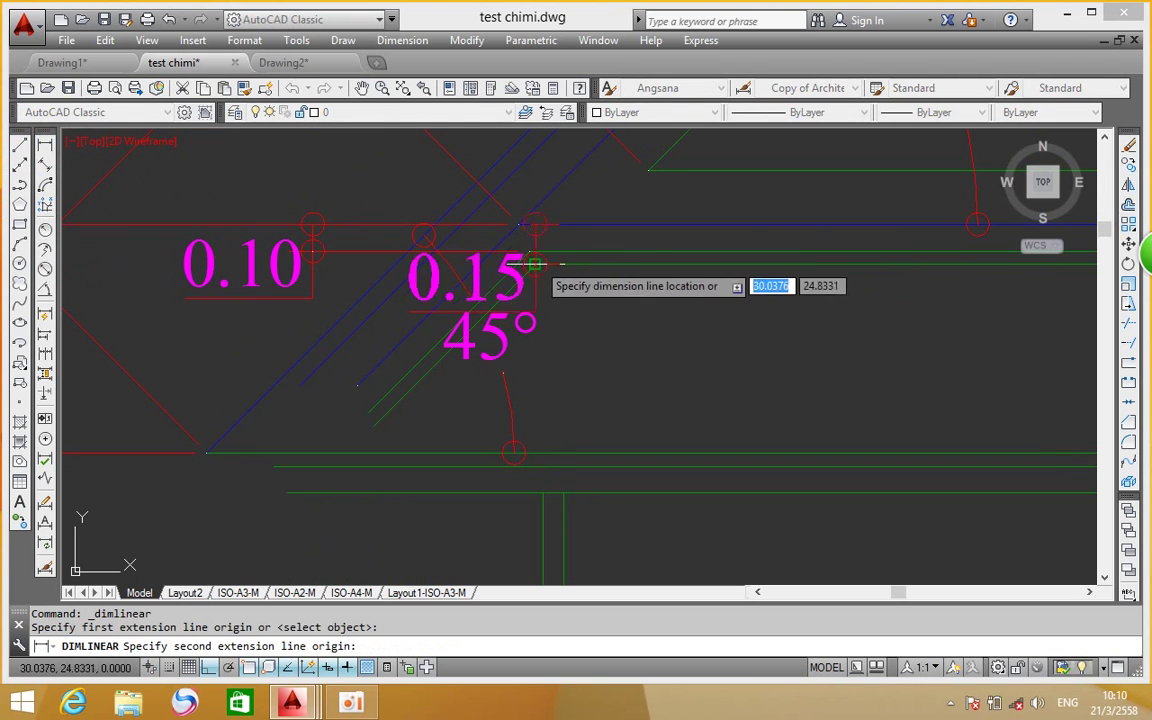
{"action": "left_click", "coordinate": [145, 324]}
{"action": "mouse_move", "coordinate": [280, 268]}
{"action": "middle_mouse_down"}
{"action": "mouse_move", "coordinate": [522, 283]}
{"action": "mouse_move", "coordinate": [378, 283]}
{"action": "middle_mouse_up"}
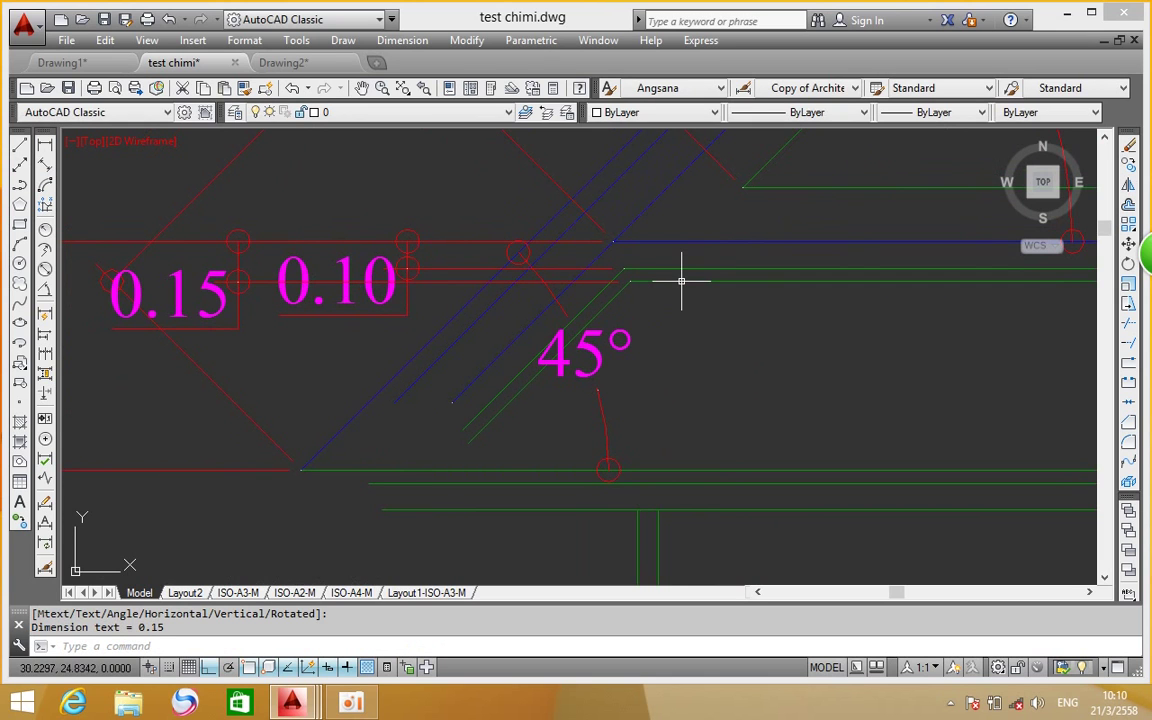
Pan and zoom to bring the whole roof triangle into view
{"action": "scroll", "coordinate": [681, 281], "scroll_direction": "down", "scroll_amount": 3}
{"action": "middle_click_drag", "start_coordinate": [681, 281], "coordinate": [815, 450]}
{"action": "scroll", "coordinate": [702, 437], "scroll_direction": "down", "scroll_amount": 2}
{"action": "middle_click_drag", "start_coordinate": [560, 400], "coordinate": [247, 398]}
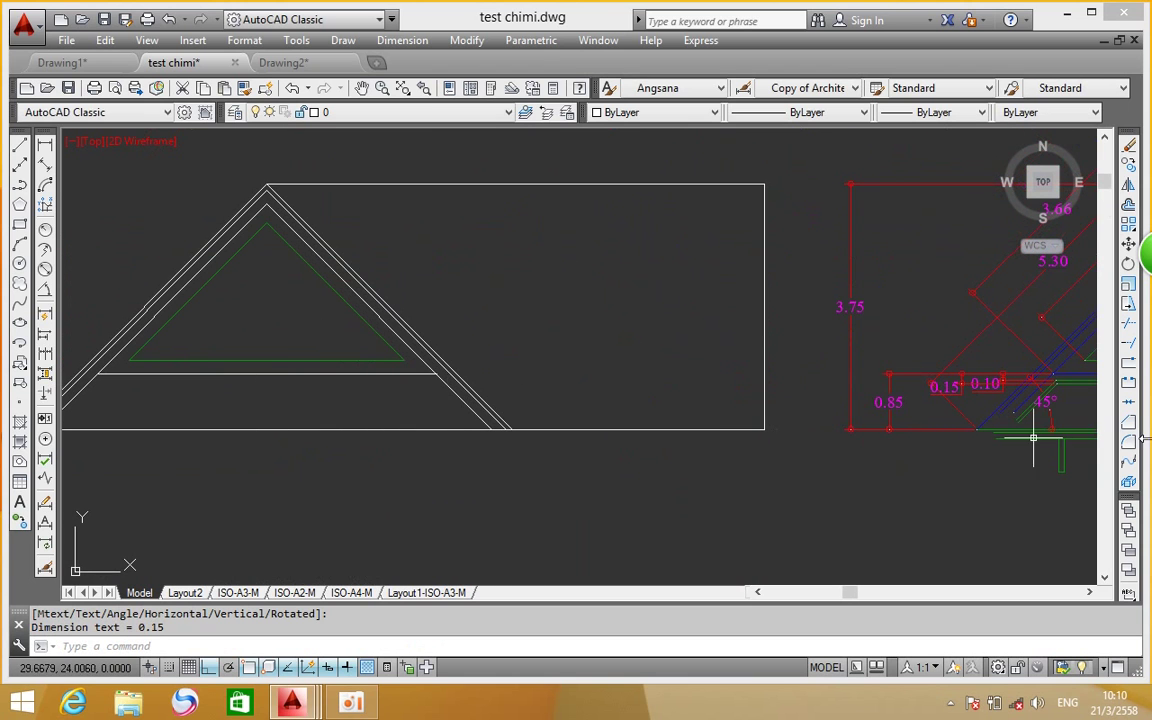
{"action": "middle_click_drag", "start_coordinate": [447, 362], "coordinate": [552, 365]}
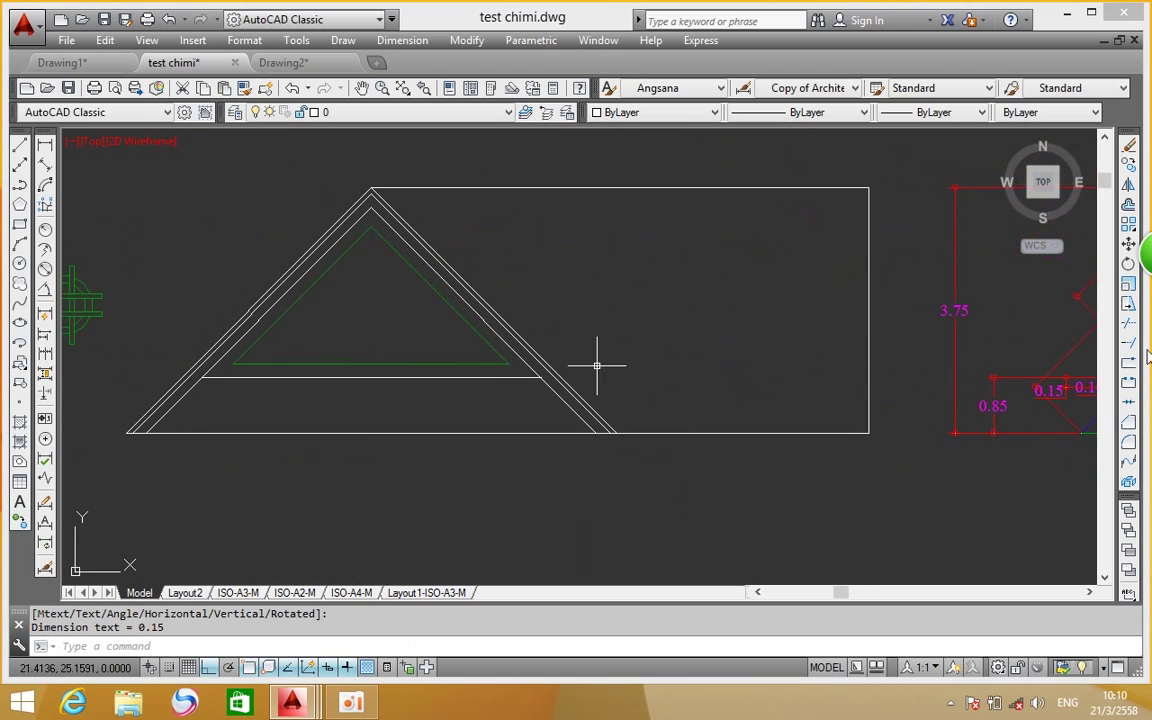
Offset the tie beam 0.1 downward
{"action": "left_click", "coordinate": [1128, 204]}
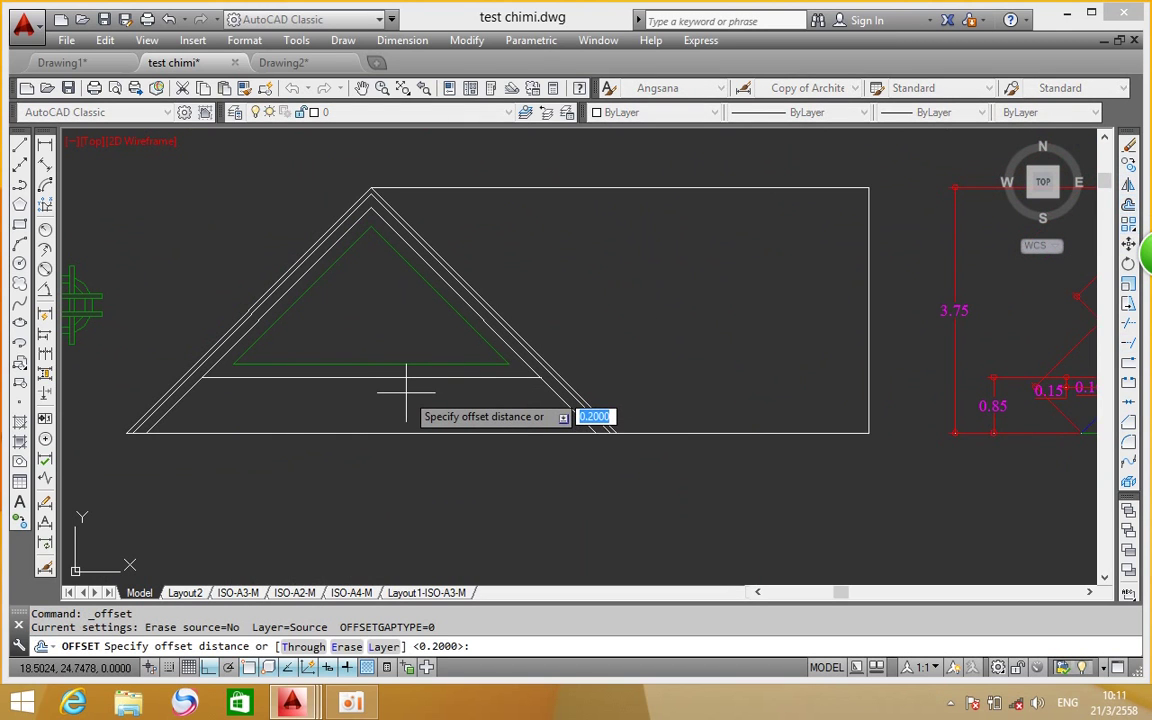
{"action": "type", "text": ".1"}
{"action": "key", "text": "Return"}
{"action": "left_click", "coordinate": [393, 376]}
{"action": "left_click", "coordinate": [382, 394]}
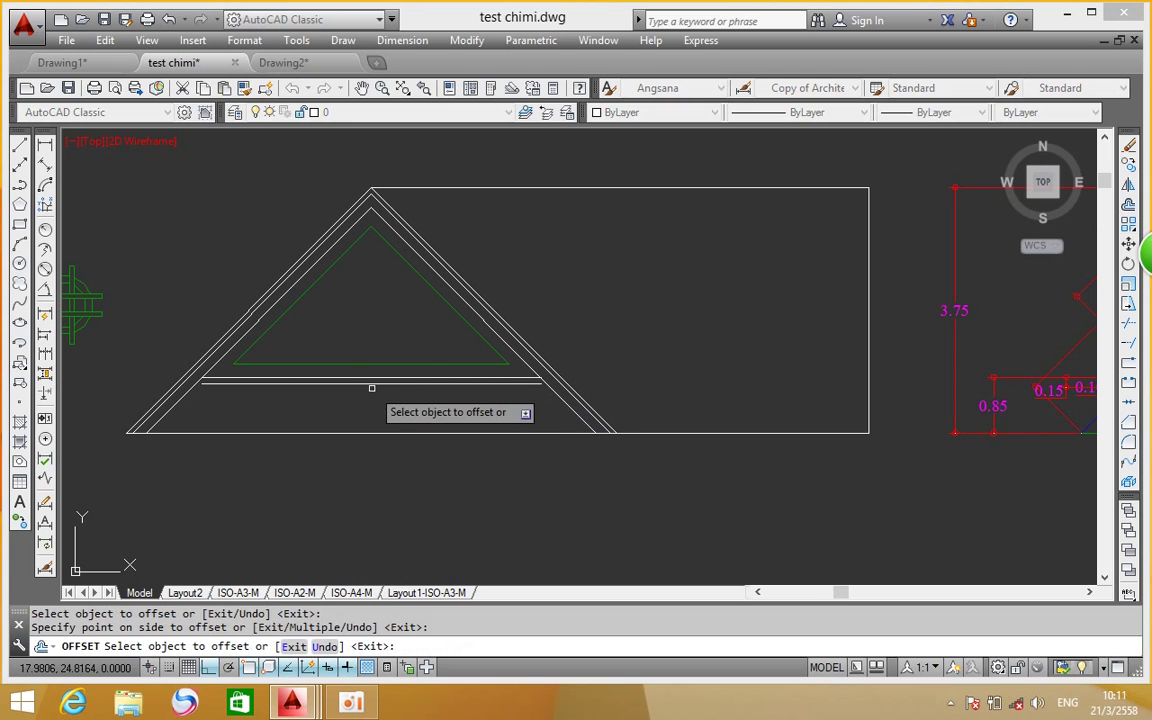
{"action": "key", "text": "Return"}
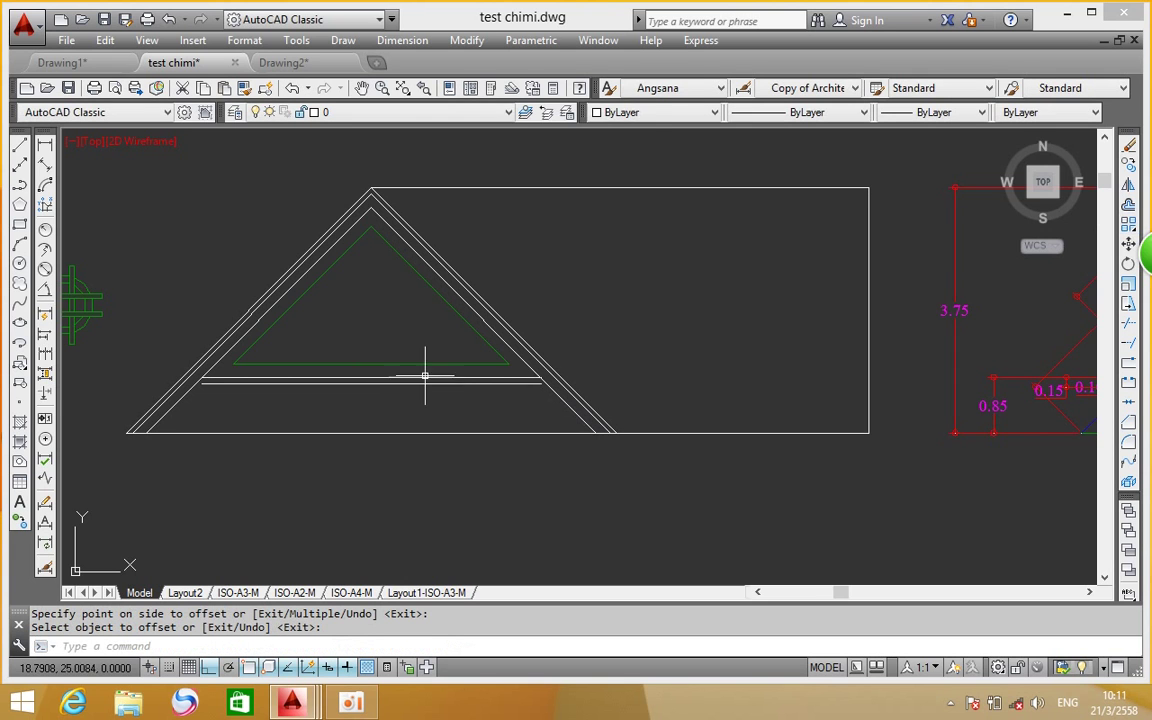
Offset the tie beam again by 0.15 below it
{"action": "right_click", "coordinate": [424, 380]}
{"action": "left_click", "coordinate": [570, 68]}
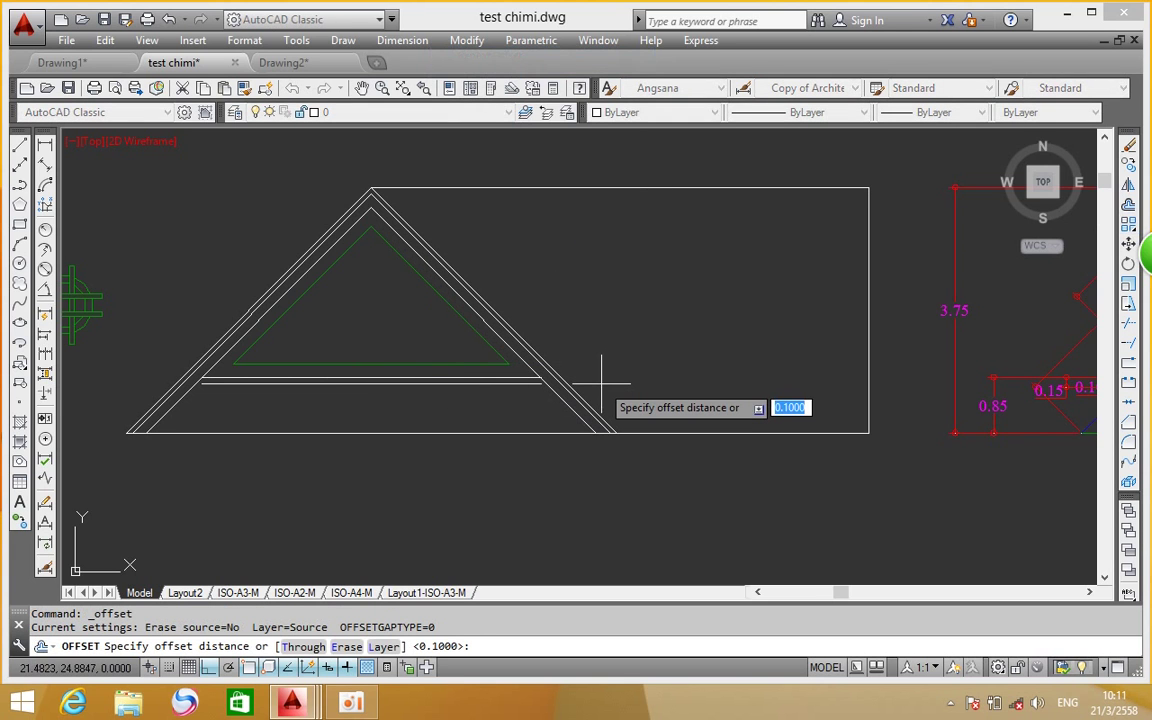
{"action": "type", "text": ".15"}
{"action": "key", "text": "Return"}
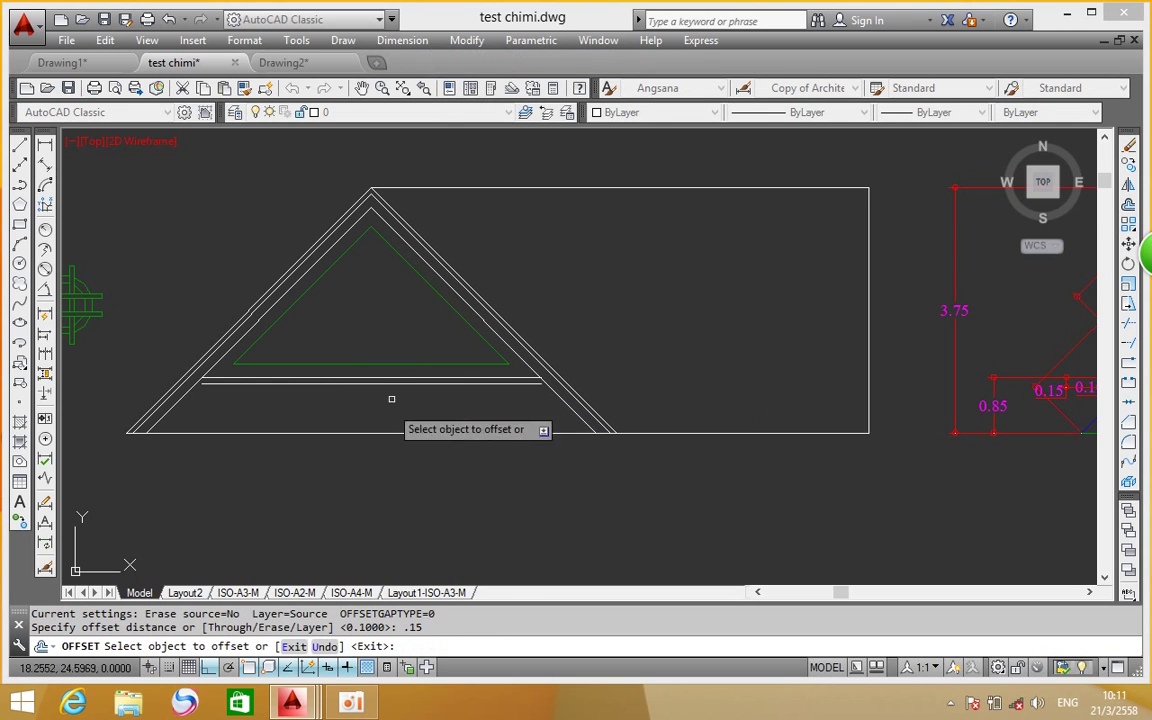
{"action": "left_click", "coordinate": [397, 378]}
{"action": "left_click", "coordinate": [398, 400]}
{"action": "scroll", "coordinate": [210, 379], "scroll_direction": "up", "scroll_amount": 5}
{"action": "scroll", "coordinate": [563, 306], "scroll_direction": "up", "scroll_amount": 2}
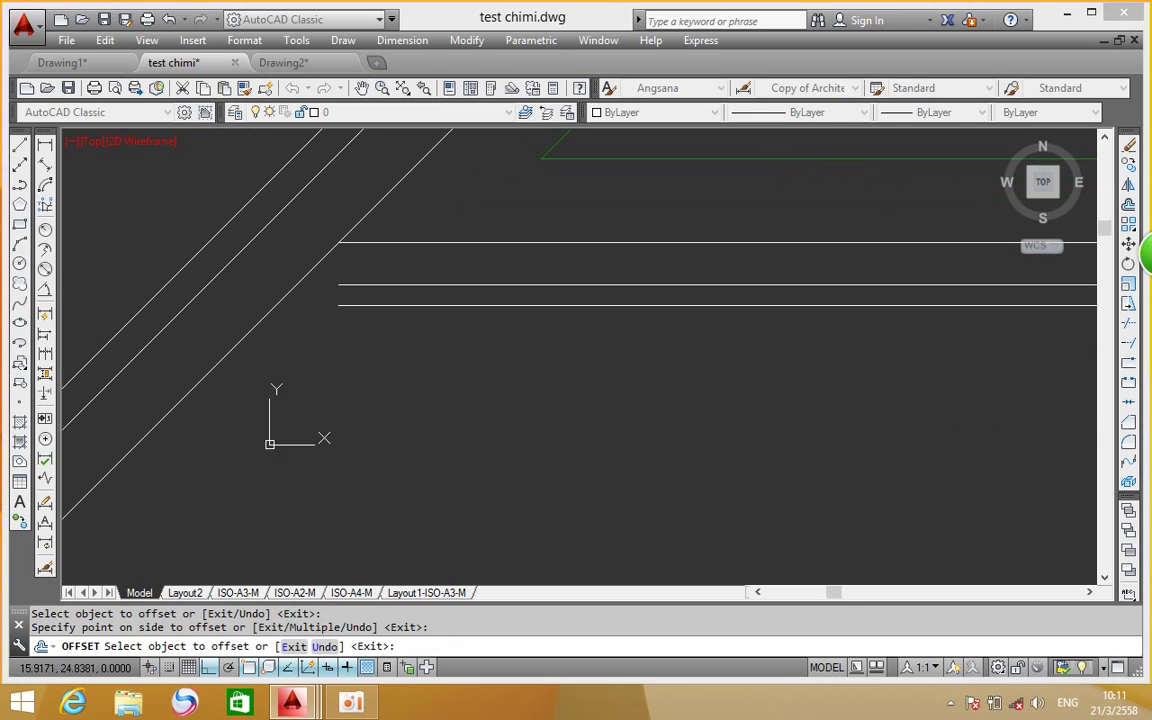
{"action": "right_click", "coordinate": [502, 326]}
{"action": "left_click", "coordinate": [535, 336]}
Check the dimensioned reference detail, then return to the roof triangle
{"action": "scroll", "coordinate": [411, 324], "scroll_direction": "down", "scroll_amount": 2}
{"action": "scroll", "coordinate": [507, 350], "scroll_direction": "down", "scroll_amount": 2}
{"action": "scroll", "coordinate": [561, 368], "scroll_direction": "down", "scroll_amount": 2}
{"action": "scroll", "coordinate": [849, 368], "scroll_direction": "up", "scroll_amount": 1}
{"action": "middle_click_drag", "start_coordinate": [849, 368], "coordinate": [459, 357]}
{"action": "scroll", "coordinate": [770, 463], "scroll_direction": "up", "scroll_amount": 3}
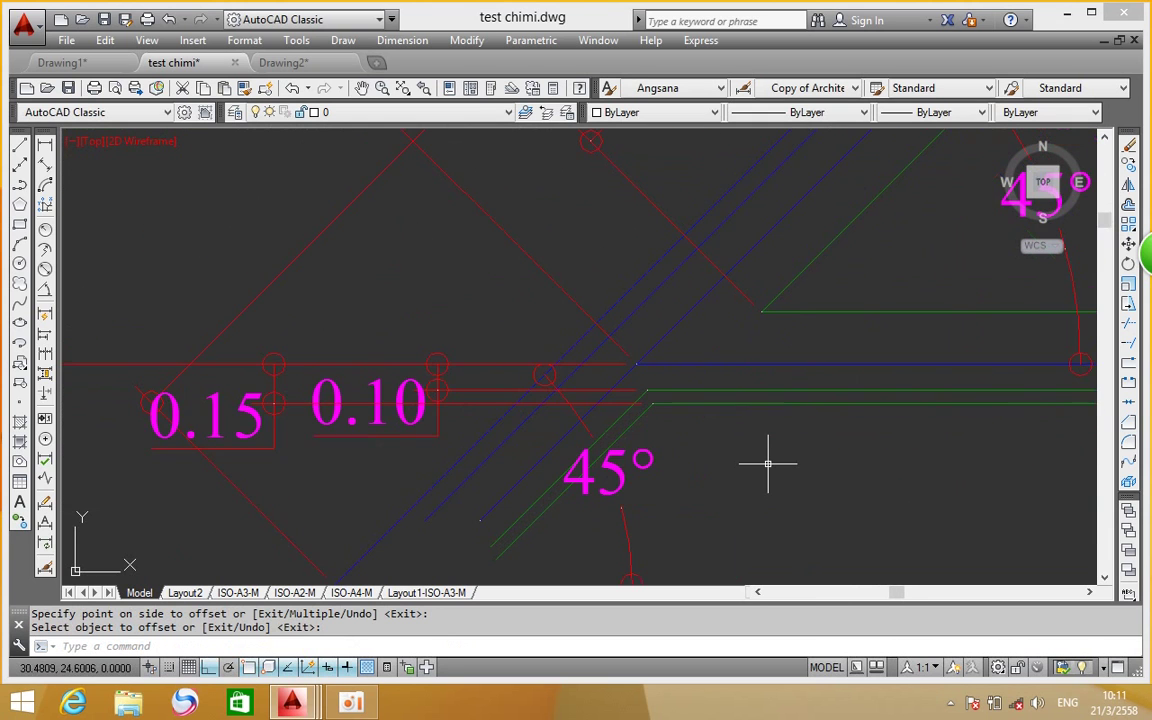
{"action": "scroll", "coordinate": [762, 411], "scroll_direction": "down", "scroll_amount": 4}
{"action": "middle_click_drag", "start_coordinate": [385, 405], "coordinate": [922, 301]}
{"action": "scroll", "coordinate": [355, 301], "scroll_direction": "up", "scroll_amount": 2}
{"action": "scroll", "coordinate": [455, 314], "scroll_direction": "up", "scroll_amount": 1}
{"action": "scroll", "coordinate": [524, 370], "scroll_direction": "up", "scroll_amount": 2}
Offset both rafter lines by 0.15
{"action": "right_click", "coordinate": [524, 370]}
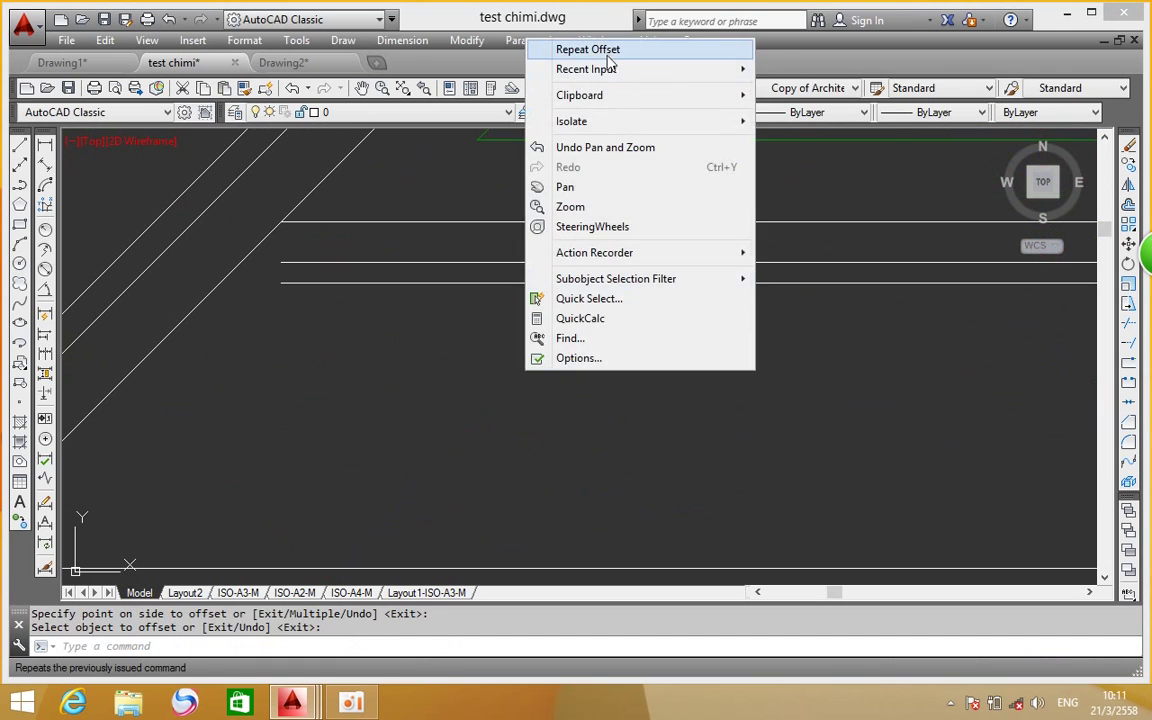
{"action": "left_click", "coordinate": [560, 45]}
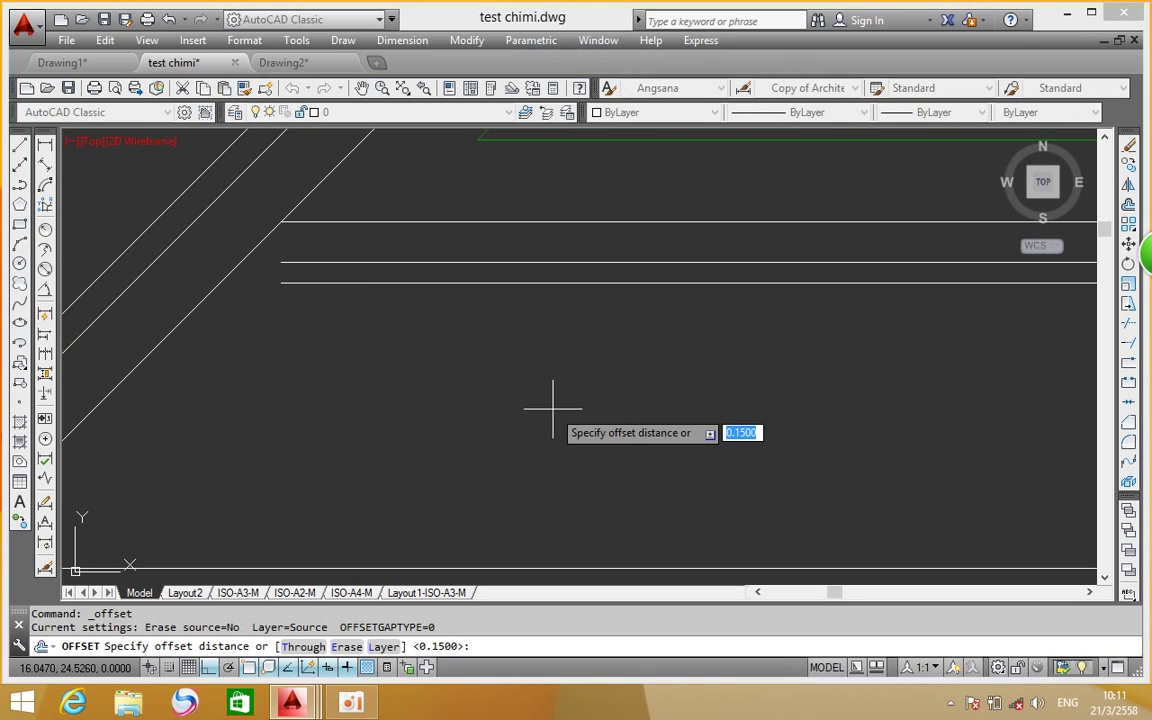
{"action": "key", "text": "Return"}
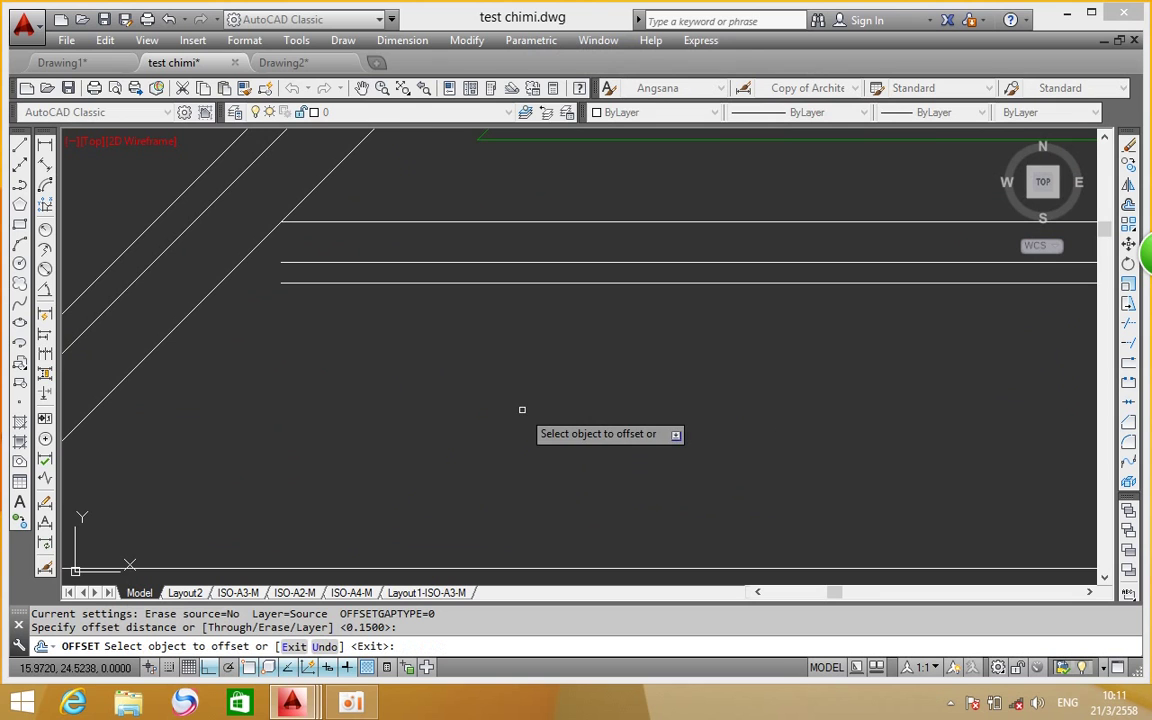
{"action": "left_click", "coordinate": [210, 288]}
{"action": "left_click", "coordinate": [356, 340]}
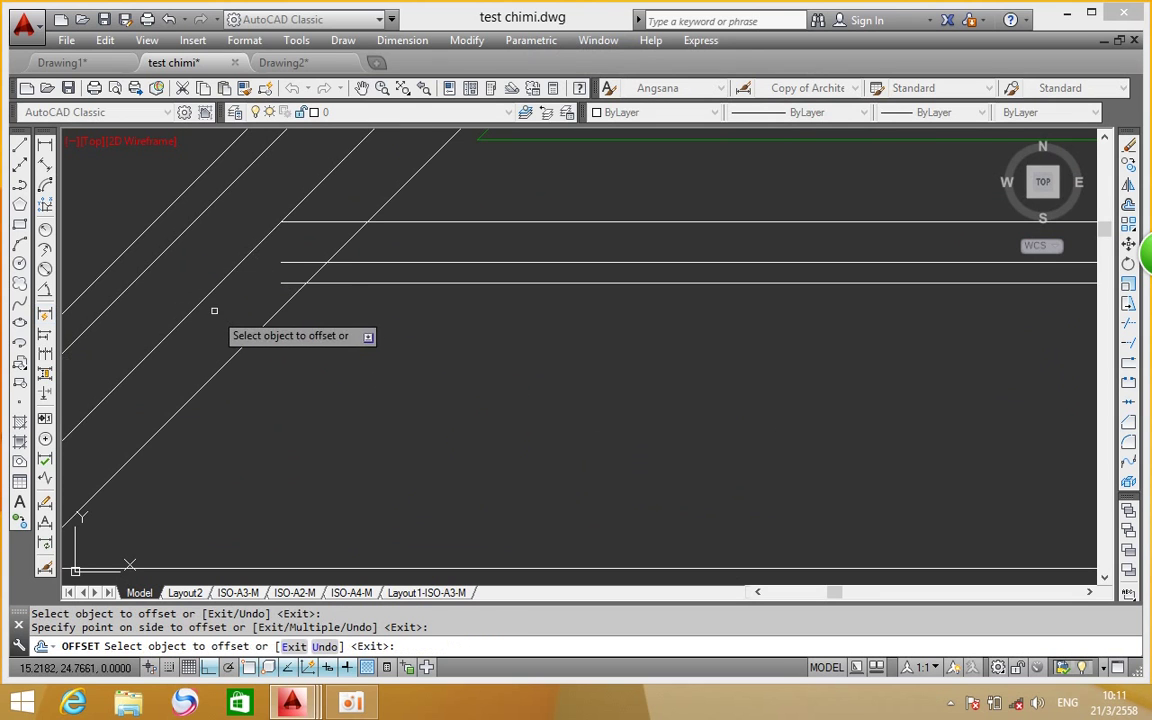
{"action": "scroll", "coordinate": [214, 312], "scroll_direction": "down", "scroll_amount": 3}
{"action": "scroll", "coordinate": [776, 309], "scroll_direction": "up", "scroll_amount": 2}
{"action": "left_click", "coordinate": [779, 301]}
{"action": "left_click", "coordinate": [660, 349]}
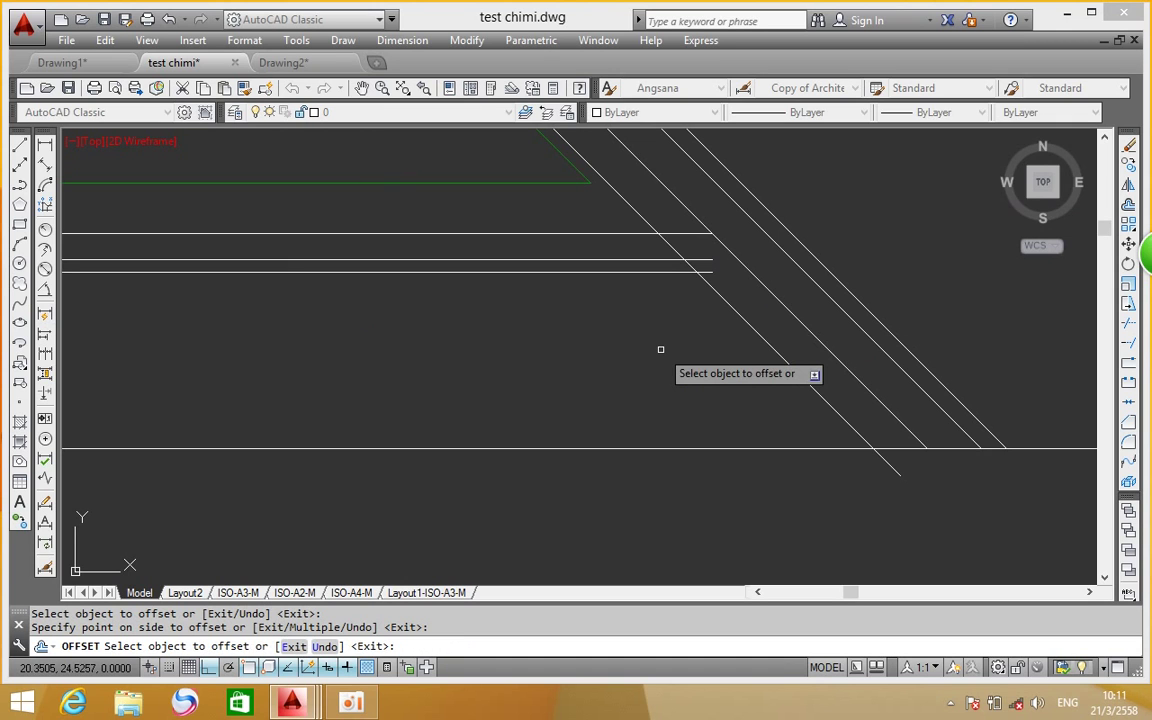
{"action": "right_click", "coordinate": [530, 355]}
{"action": "left_click", "coordinate": [550, 367]}
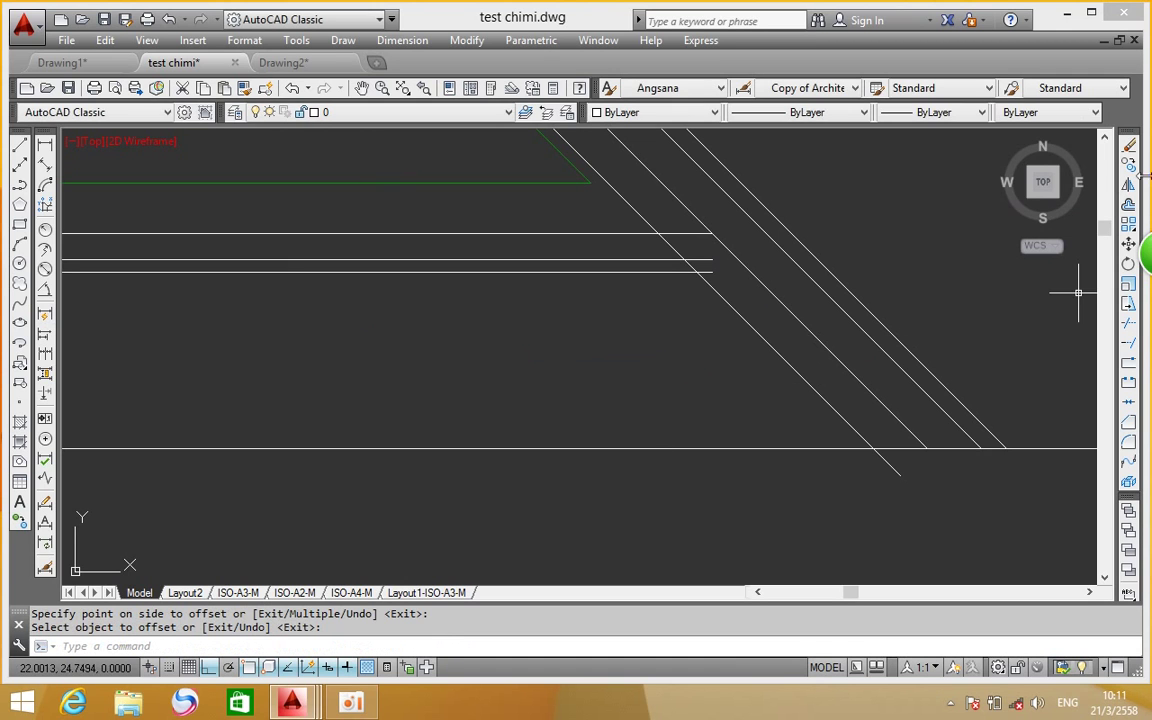
Offset both rafter lines by 0.1 to complete the triple lines
{"action": "left_click", "coordinate": [1129, 204]}
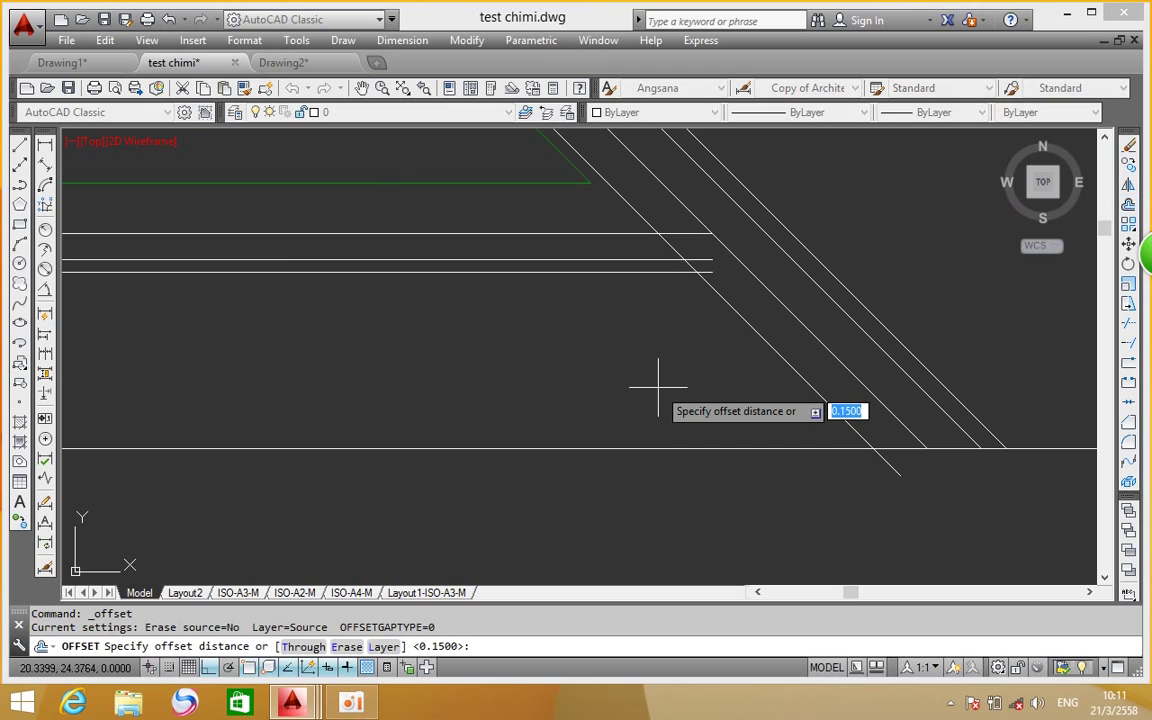
{"action": "type", "text": ".1"}
{"action": "key", "text": "Return"}
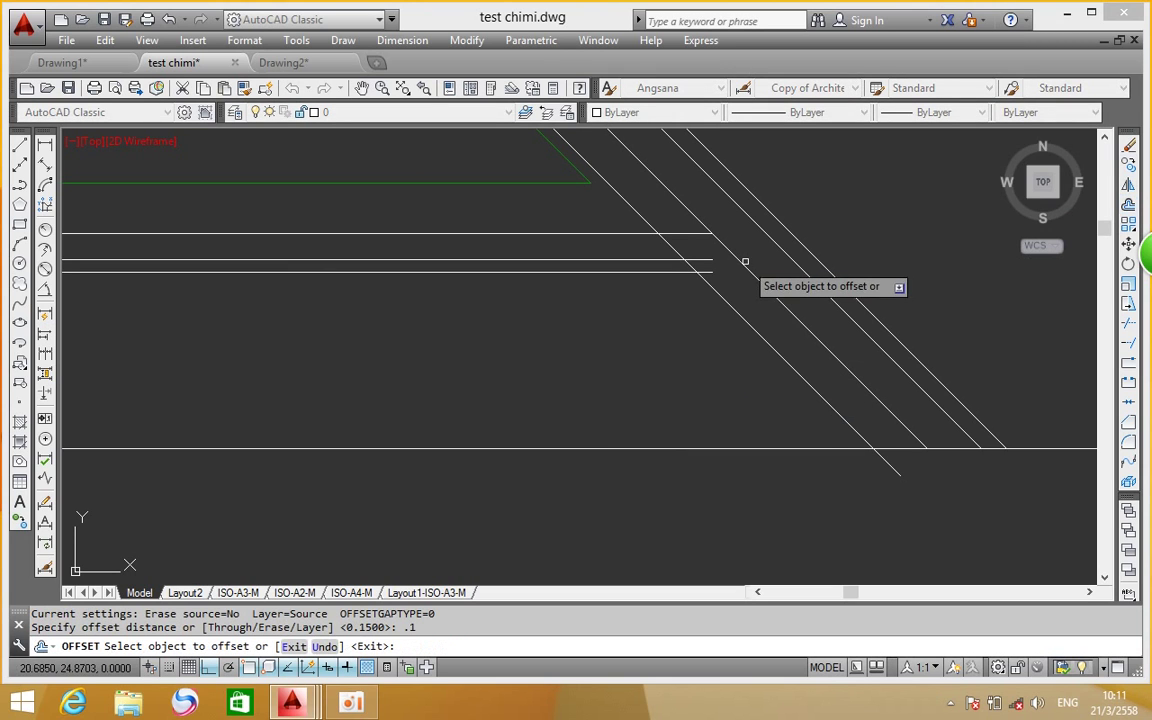
{"action": "left_click", "coordinate": [745, 266]}
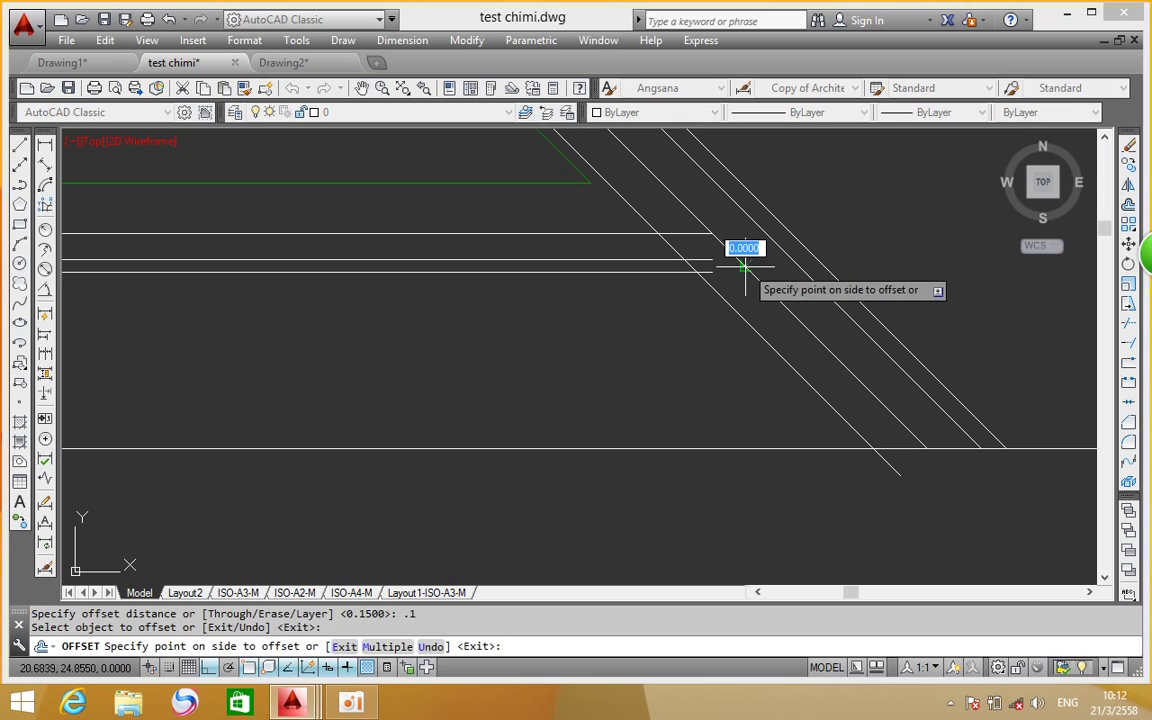
{"action": "left_click", "coordinate": [692, 331]}
{"action": "scroll", "coordinate": [694, 332], "scroll_direction": "down", "scroll_amount": 5}
{"action": "scroll", "coordinate": [335, 318], "scroll_direction": "up", "scroll_amount": 5}
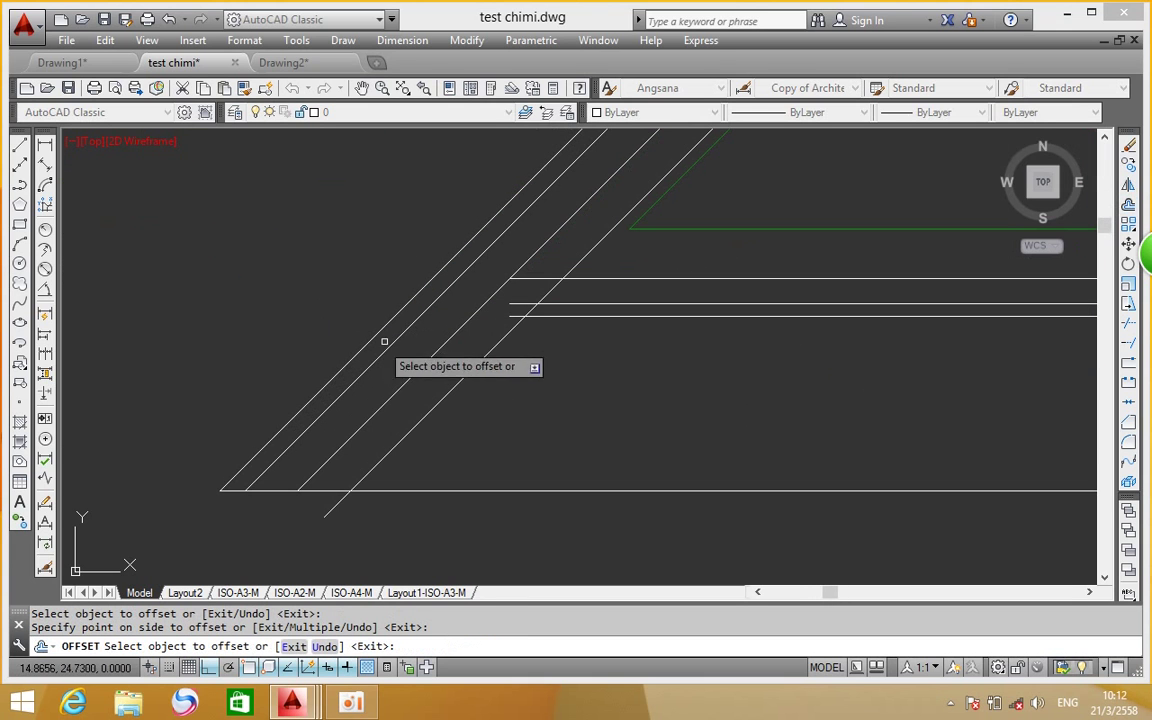
{"action": "left_click", "coordinate": [450, 337]}
{"action": "left_click", "coordinate": [500, 345]}
{"action": "middle_click_drag", "start_coordinate": [591, 327], "coordinate": [419, 342]}
{"action": "right_click", "coordinate": [480, 355]}
{"action": "left_click", "coordinate": [499, 357]}
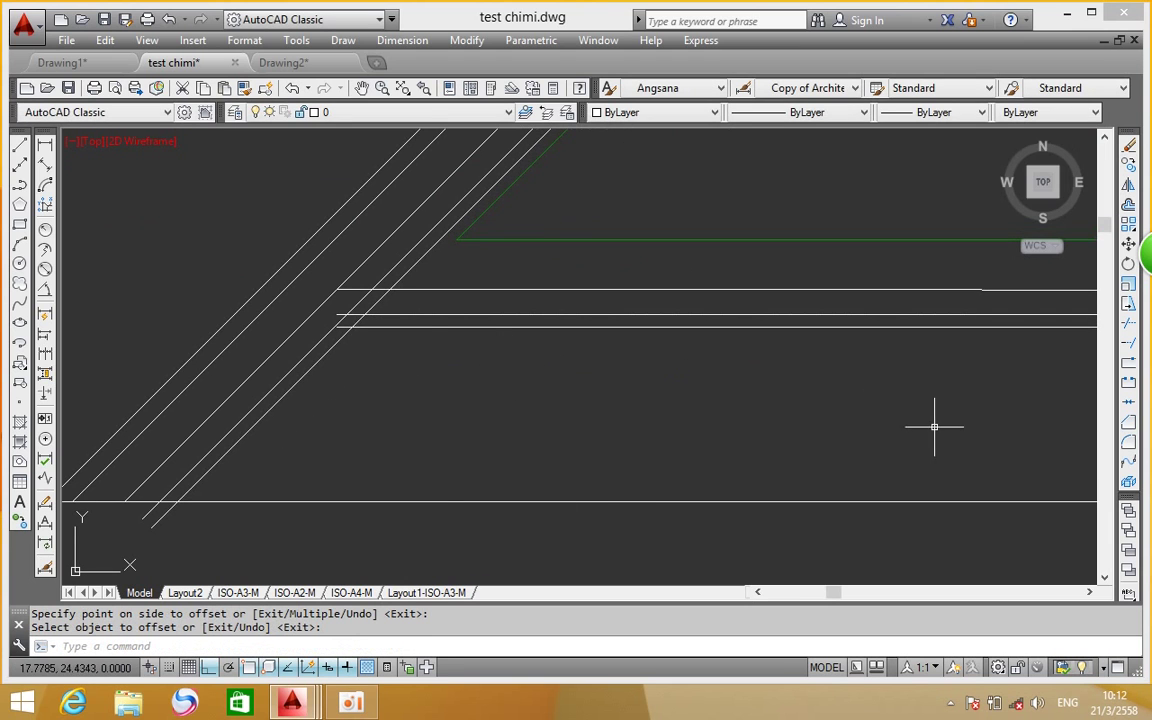
At the left roof corner, trim the rafters between the tie-beam lines and the tie-beam stub
{"action": "type", "text": "tr"}
{"action": "key", "text": "Return"}
{"action": "scroll", "coordinate": [383, 310], "scroll_direction": "up", "scroll_amount": 4}
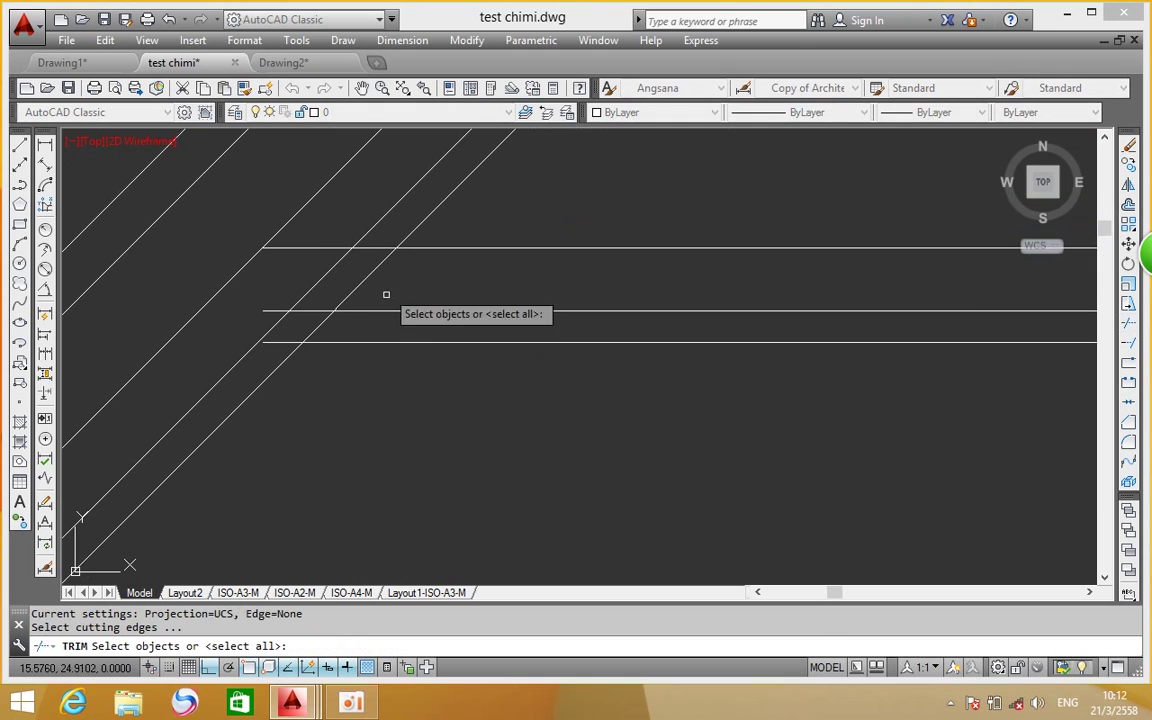
{"action": "left_click", "coordinate": [386, 276]}
{"action": "left_click", "coordinate": [309, 291]}
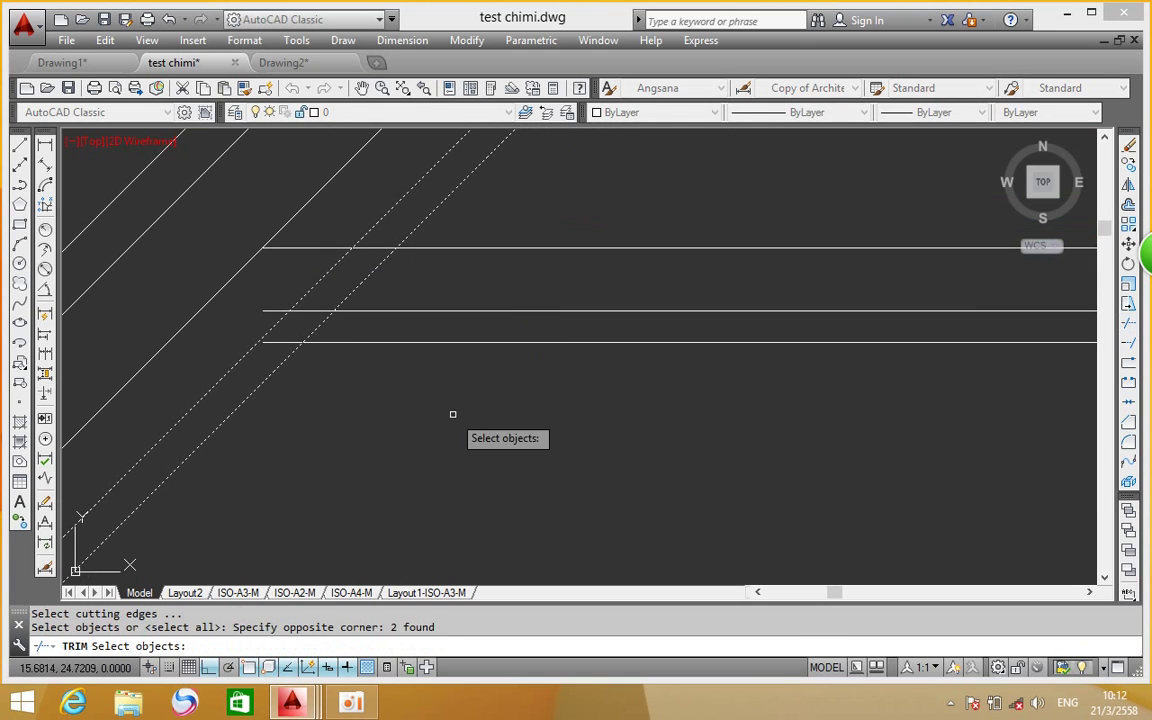
{"action": "key", "text": "Escape"}
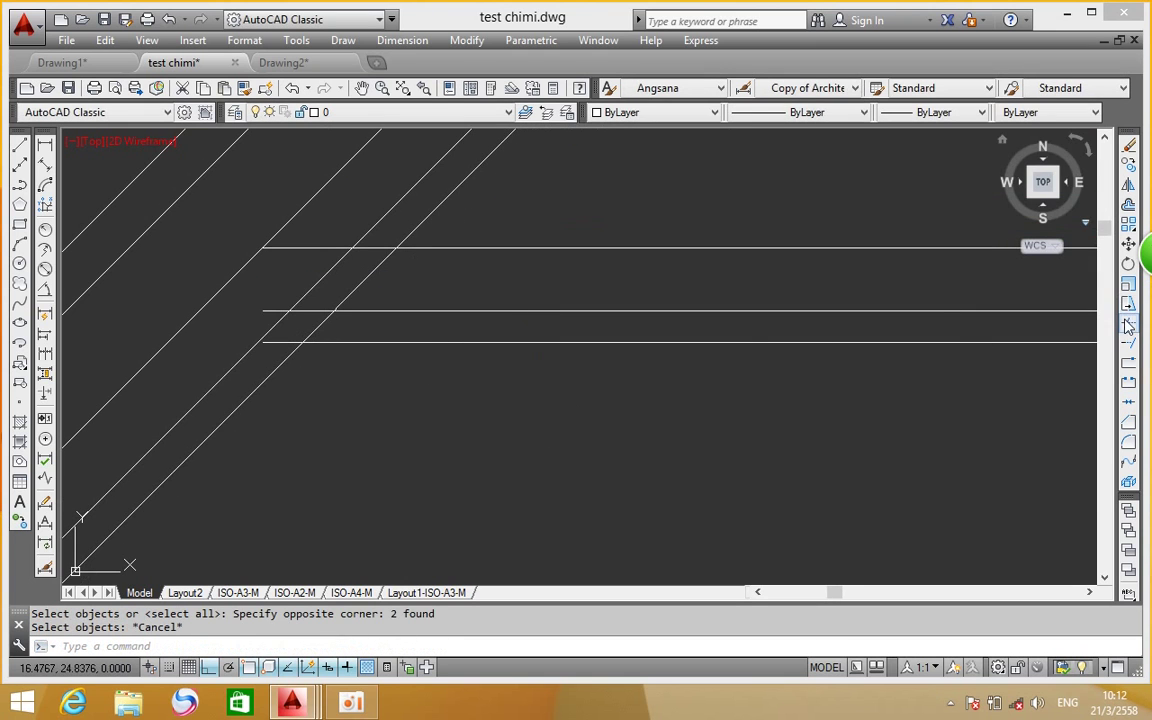
{"action": "type", "text": "tr"}
{"action": "key", "text": "Return"}
{"action": "key", "text": "Return"}
{"action": "left_click", "coordinate": [388, 266]}
{"action": "left_click", "coordinate": [290, 278]}
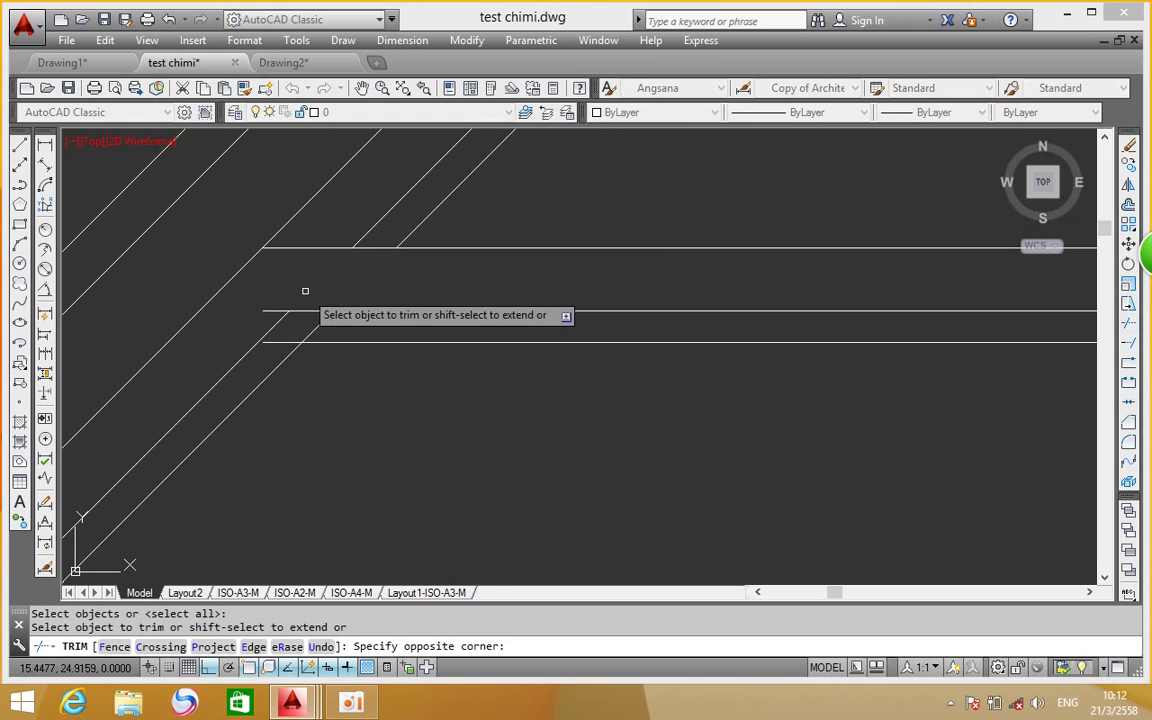
{"action": "left_click", "coordinate": [268, 311]}
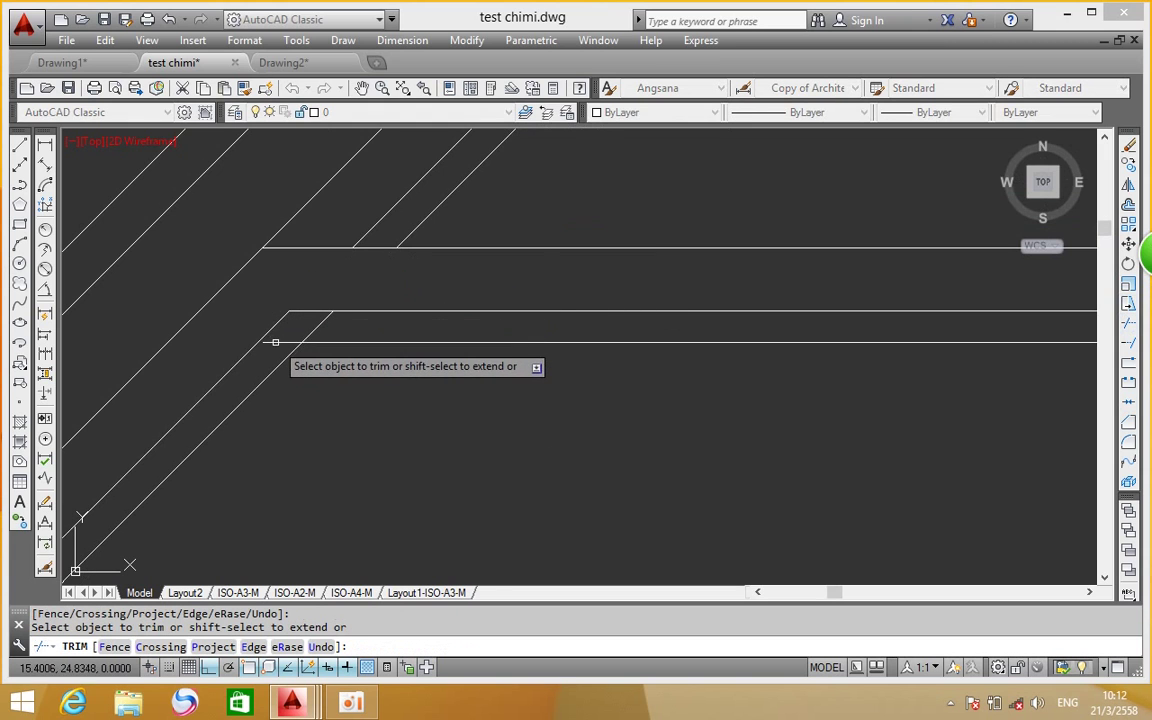
{"action": "scroll", "coordinate": [265, 335], "scroll_direction": "down", "scroll_amount": 3}
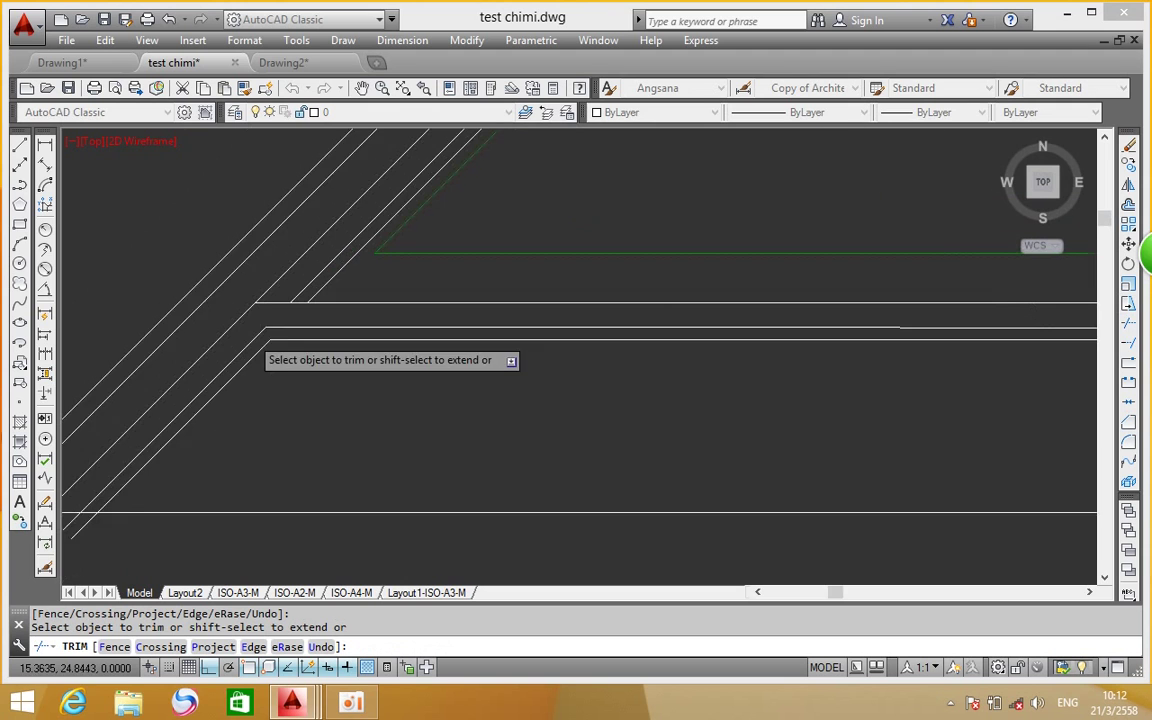
At the right roof corner, trim the line ends and the tie-beam piece between the rafters
{"action": "middle_click_drag", "start_coordinate": [911, 322], "coordinate": [378, 319]}
{"action": "scroll", "coordinate": [437, 334], "scroll_direction": "up", "scroll_amount": 5}
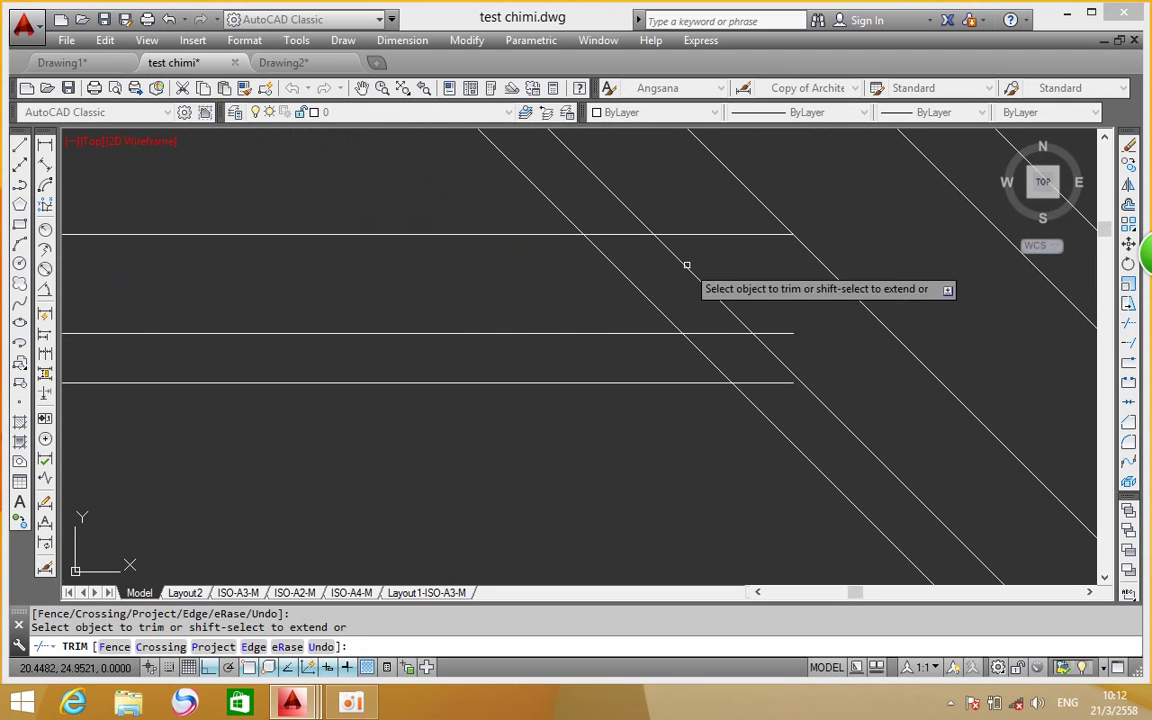
{"action": "left_click", "coordinate": [715, 226]}
{"action": "left_click", "coordinate": [663, 296]}
{"action": "scroll", "coordinate": [650, 291], "scroll_direction": "down", "scroll_amount": 2}
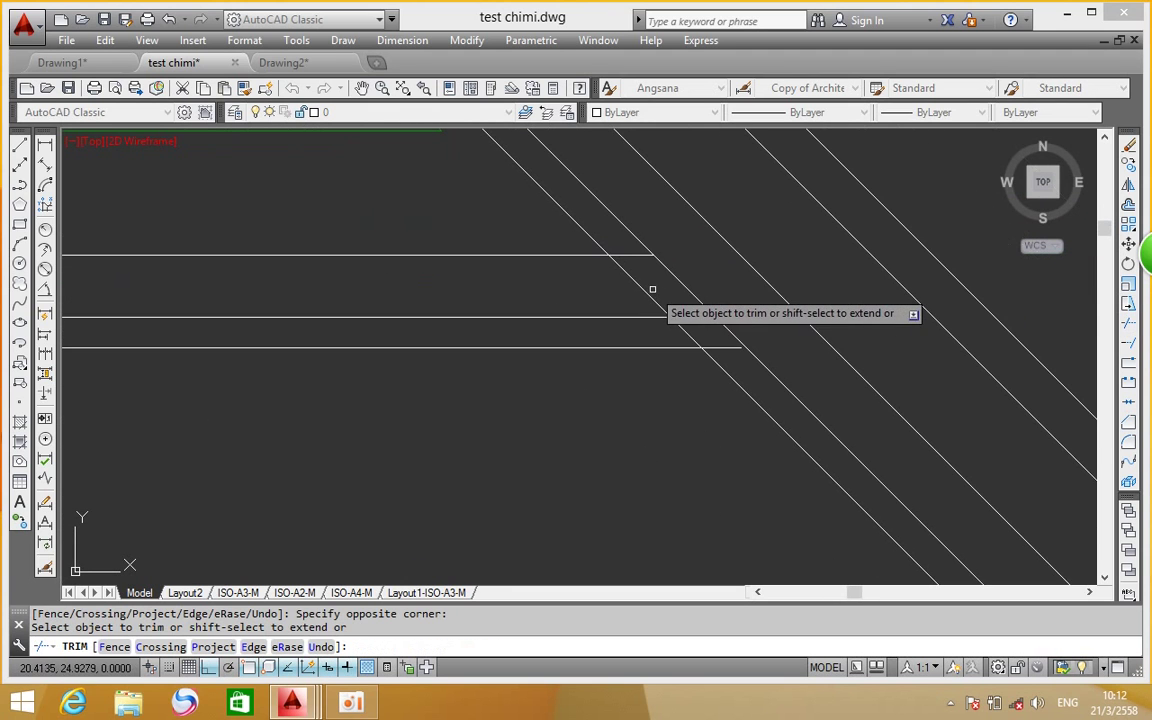
{"action": "scroll", "coordinate": [654, 291], "scroll_direction": "down", "scroll_amount": 2}
{"action": "scroll", "coordinate": [654, 290], "scroll_direction": "down", "scroll_amount": 2}
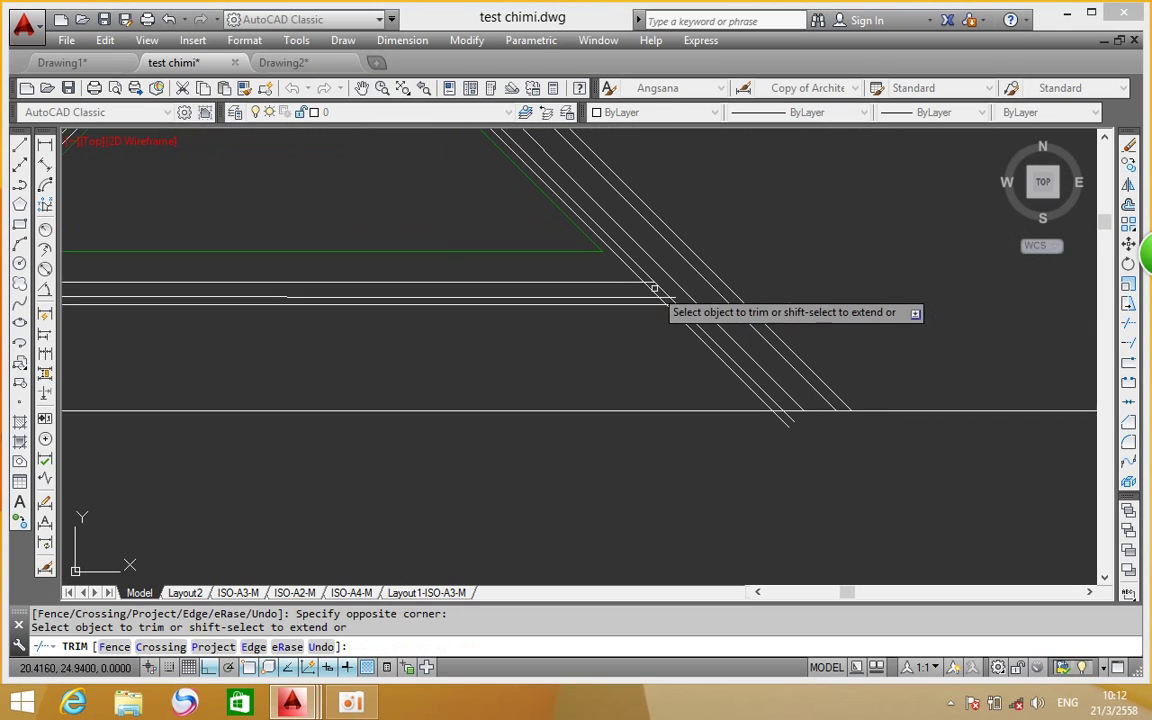
{"action": "scroll", "coordinate": [654, 288], "scroll_direction": "up", "scroll_amount": 2}
{"action": "scroll", "coordinate": [656, 298], "scroll_direction": "up", "scroll_amount": 2}
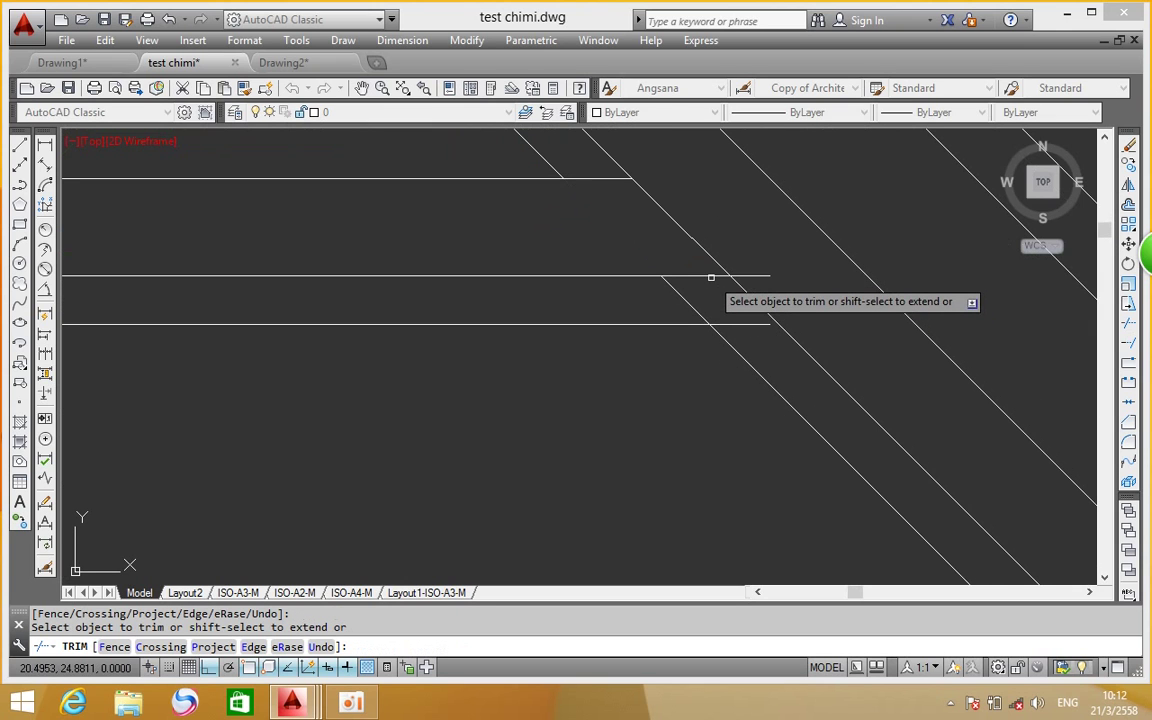
{"action": "left_click", "coordinate": [712, 276]}
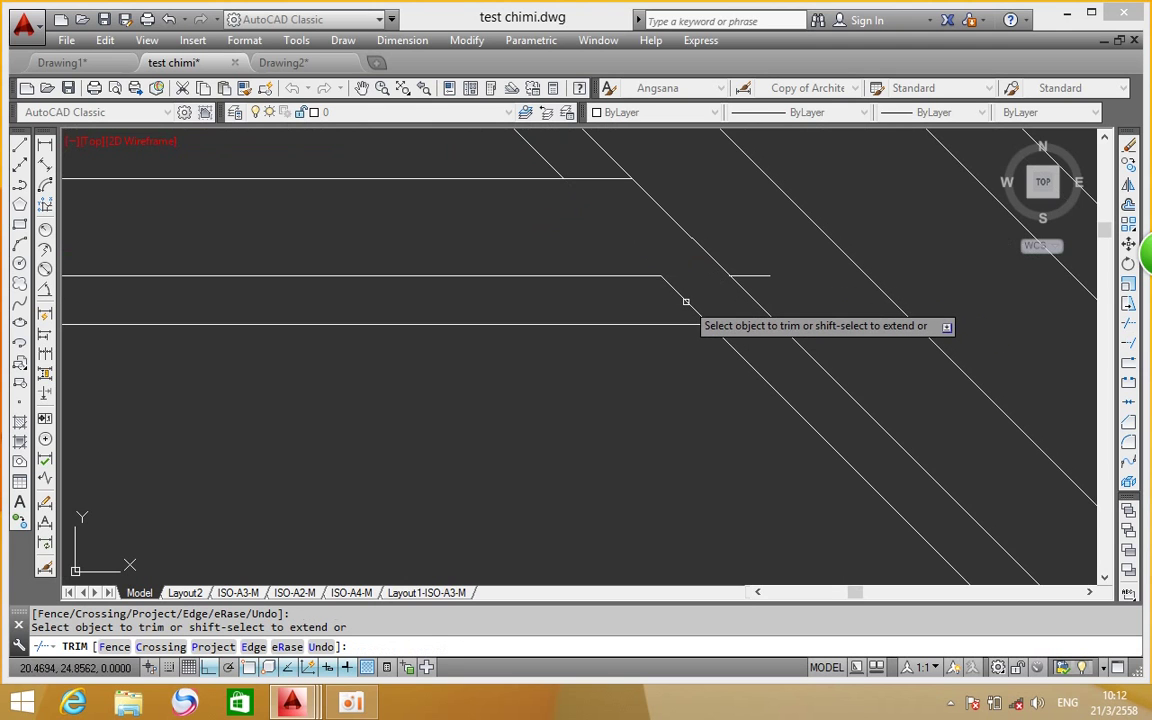
{"action": "right_click", "coordinate": [686, 301]}
{"action": "left_click", "coordinate": [700, 297]}
Extend the tie-beam line with EXTEND so it reaches the next rafter
{"action": "type", "text": "ex"}
{"action": "key", "text": "Return"}
Trim the rafter segment between the tie beams and the lower tie-beam stub at the corner
{"action": "key", "text": "Return"}
{"action": "left_click", "coordinate": [628, 275]}
{"action": "right_click", "coordinate": [784, 274]}
{"action": "left_click", "coordinate": [818, 283]}
{"action": "type", "text": "tr"}
{"action": "key", "text": "Return"}
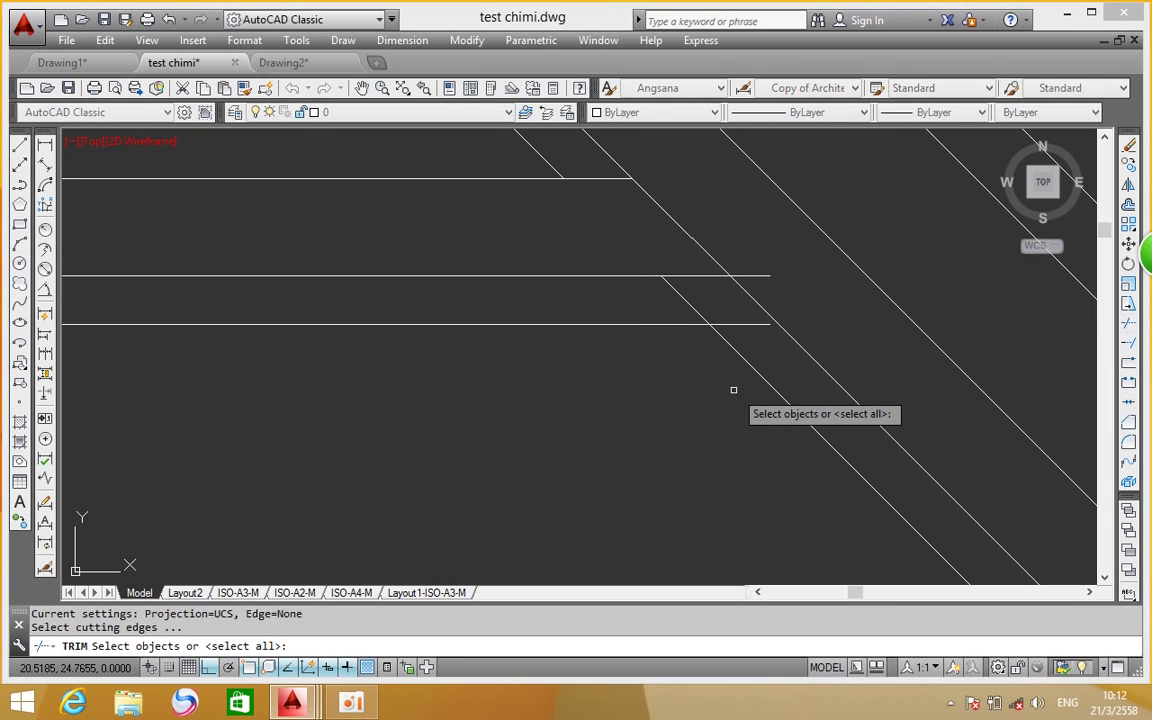
{"action": "key", "text": "Return"}
{"action": "left_click", "coordinate": [717, 311]}
{"action": "left_click", "coordinate": [680, 311]}
{"action": "left_click", "coordinate": [745, 315]}
{"action": "left_click", "coordinate": [745, 326]}
{"action": "left_click", "coordinate": [758, 265]}
{"action": "left_click", "coordinate": [751, 283]}
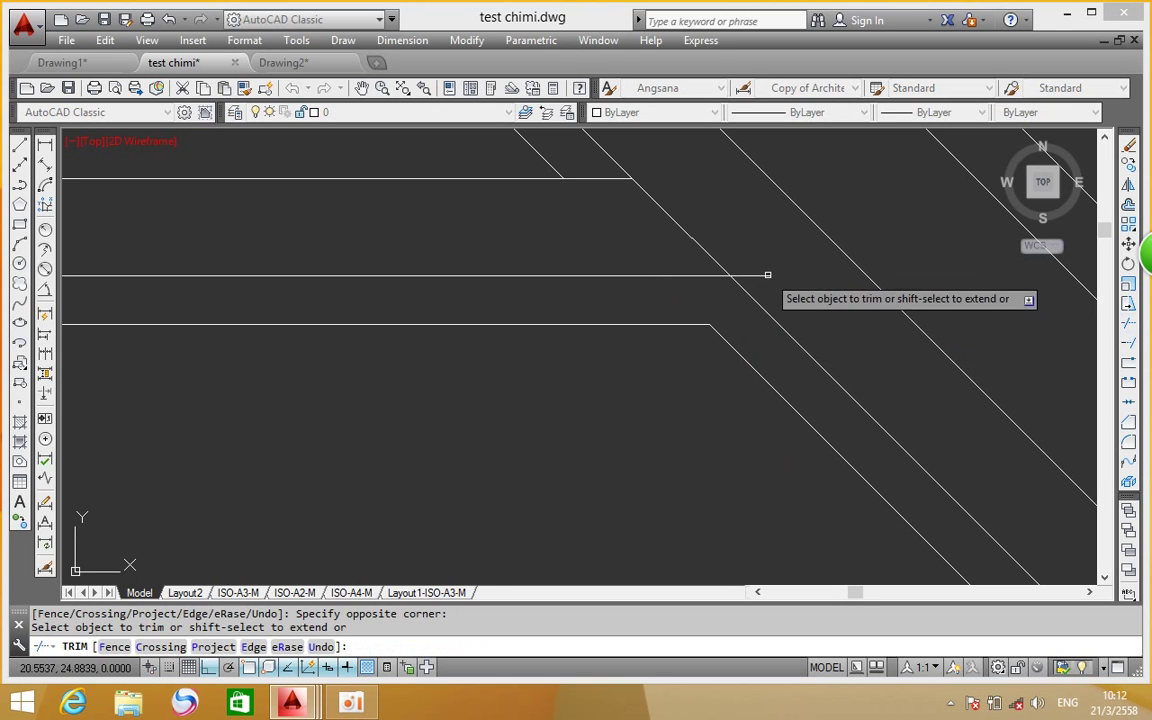
{"action": "right_click", "coordinate": [746, 247]}
{"action": "left_click", "coordinate": [777, 260]}
Delete the short tie-beam stub to the right of the rafter
{"action": "left_click", "coordinate": [777, 265]}
{"action": "left_click", "coordinate": [746, 280]}
{"action": "key", "text": "Delete"}
{"action": "scroll", "coordinate": [823, 275], "scroll_direction": "down", "scroll_amount": 2}
Extend the remaining tie-beam lines to the rafter, using all lines as boundaries
{"action": "left_click", "coordinate": [1128, 342]}
{"action": "key", "text": "Return"}
{"action": "left_click", "coordinate": [677, 238]}
{"action": "right_click", "coordinate": [678, 206]}
{"action": "left_click", "coordinate": [695, 213]}
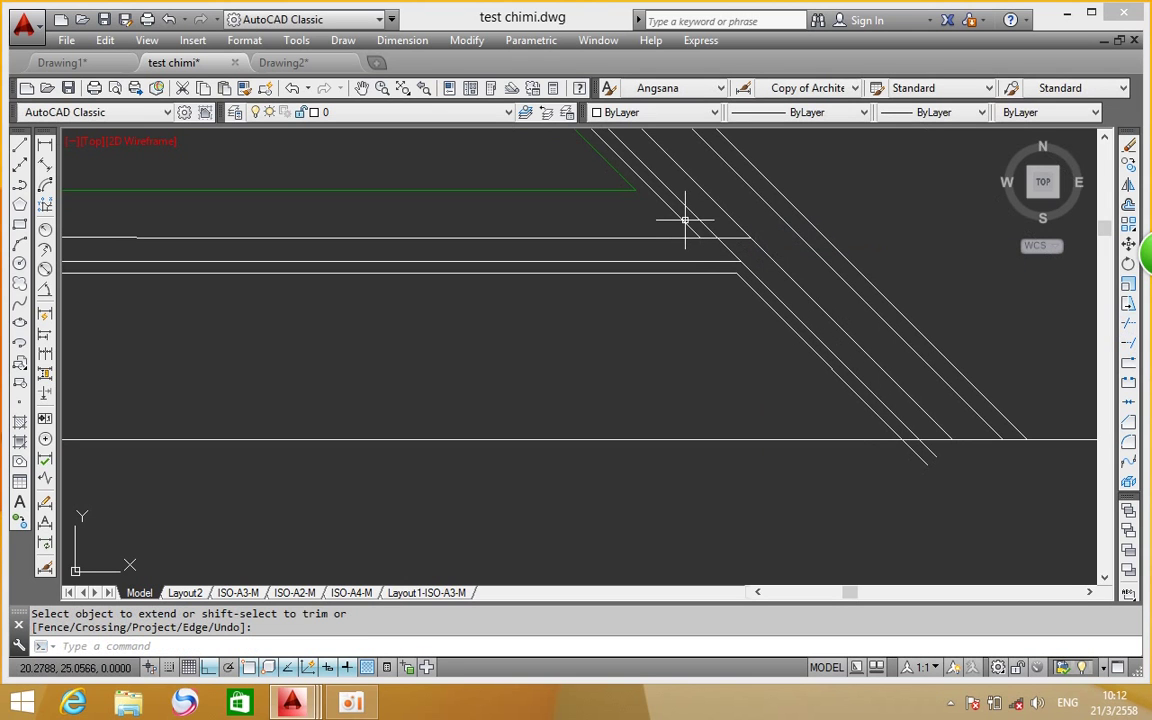
Erase the two leftover lines caught in a selection window
{"action": "left_click", "coordinate": [1128, 323]}
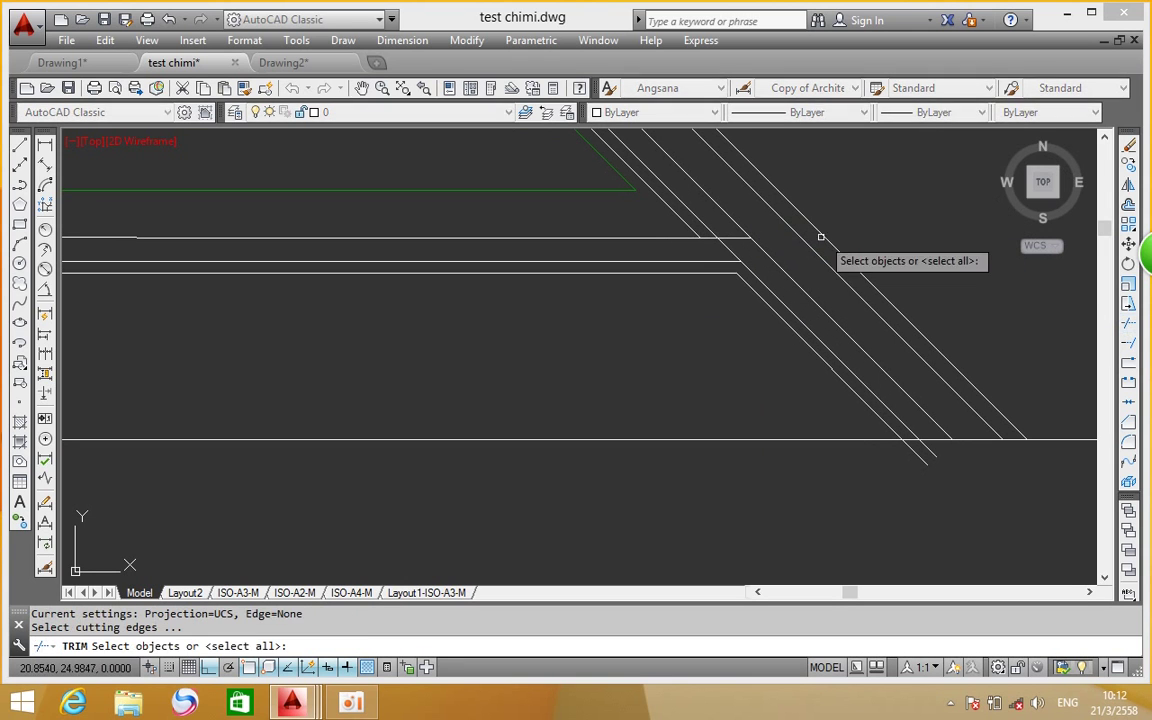
{"action": "key", "text": "Return"}
{"action": "right_click", "coordinate": [703, 210]}
{"action": "left_click", "coordinate": [695, 207]}
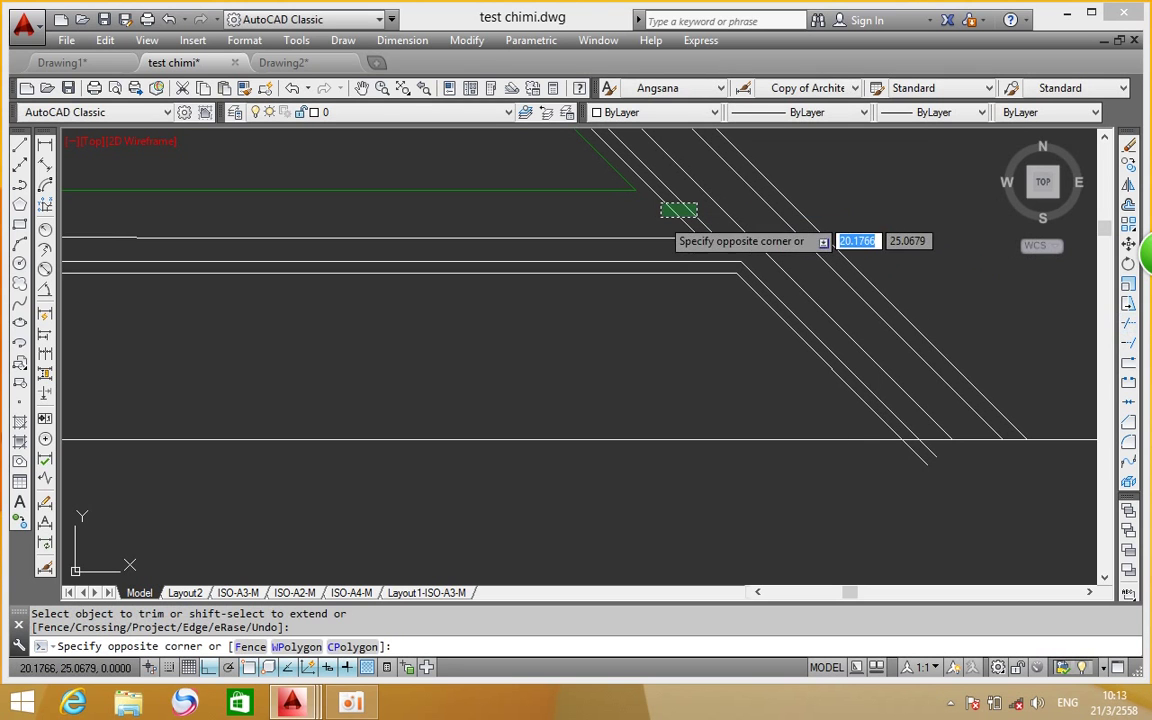
{"action": "left_click", "coordinate": [663, 219]}
{"action": "key", "text": "Delete"}
Erase the two stray diagonal lines near the roof corner
{"action": "scroll", "coordinate": [663, 219], "scroll_direction": "down", "scroll_amount": 2}
{"action": "scroll", "coordinate": [591, 226], "scroll_direction": "down", "scroll_amount": 3}
{"action": "scroll", "coordinate": [779, 265], "scroll_direction": "up", "scroll_amount": 3}
{"action": "scroll", "coordinate": [607, 247], "scroll_direction": "up", "scroll_amount": 2}
{"action": "left_click", "coordinate": [579, 250]}
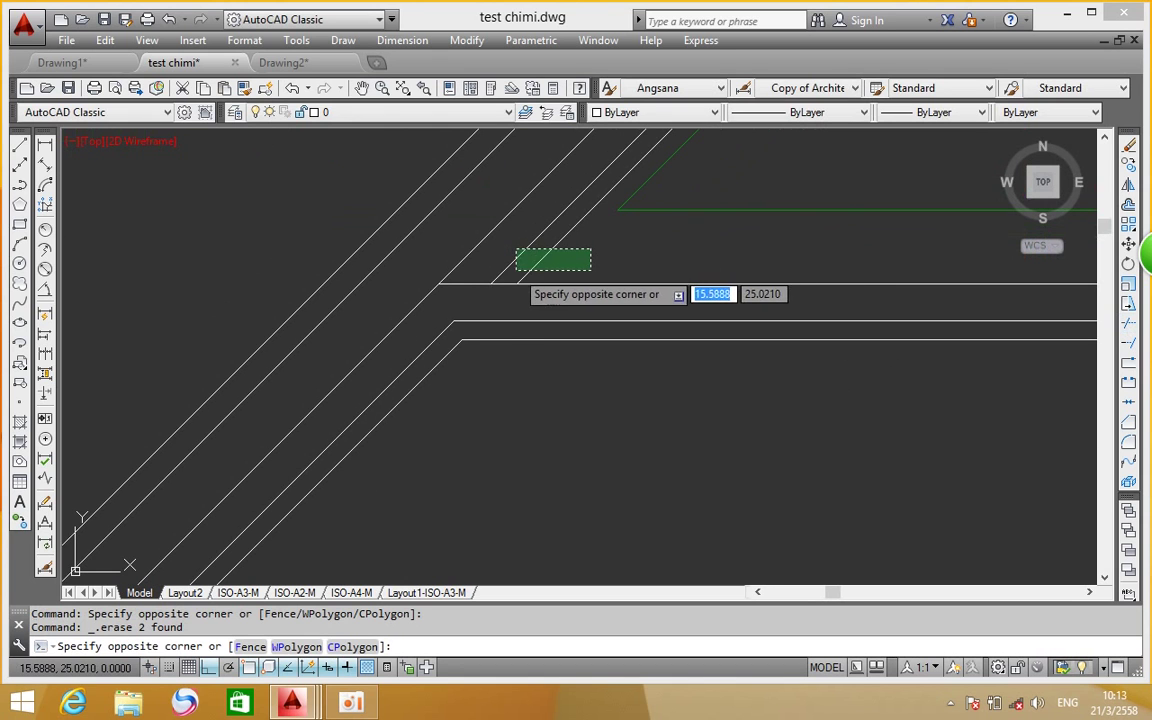
{"action": "left_click", "coordinate": [515, 266]}
{"action": "key", "text": "Delete"}
{"action": "scroll", "coordinate": [645, 300], "scroll_direction": "down", "scroll_amount": 3}
{"action": "scroll", "coordinate": [771, 329], "scroll_direction": "up", "scroll_amount": 1}
{"action": "scroll", "coordinate": [779, 330], "scroll_direction": "up", "scroll_amount": 3}
{"action": "scroll", "coordinate": [779, 330], "scroll_direction": "up", "scroll_amount": 2}
{"action": "scroll", "coordinate": [779, 330], "scroll_direction": "down", "scroll_amount": 2}
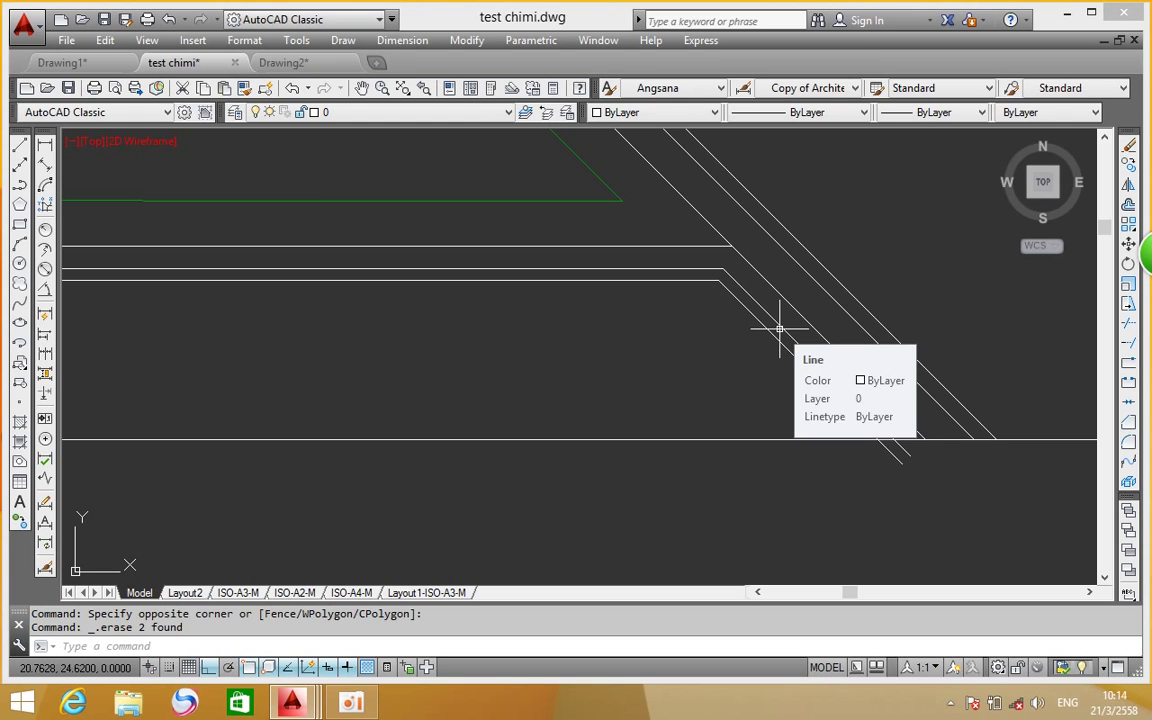
{"action": "scroll", "coordinate": [780, 328], "scroll_direction": "down", "scroll_amount": 3}
{"action": "scroll", "coordinate": [612, 388], "scroll_direction": "up", "scroll_amount": 3}
{"action": "scroll", "coordinate": [458, 332], "scroll_direction": "up", "scroll_amount": 1}
{"action": "scroll", "coordinate": [335, 333], "scroll_direction": "up", "scroll_amount": 2}
{"action": "scroll", "coordinate": [365, 333], "scroll_direction": "down", "scroll_amount": 2}
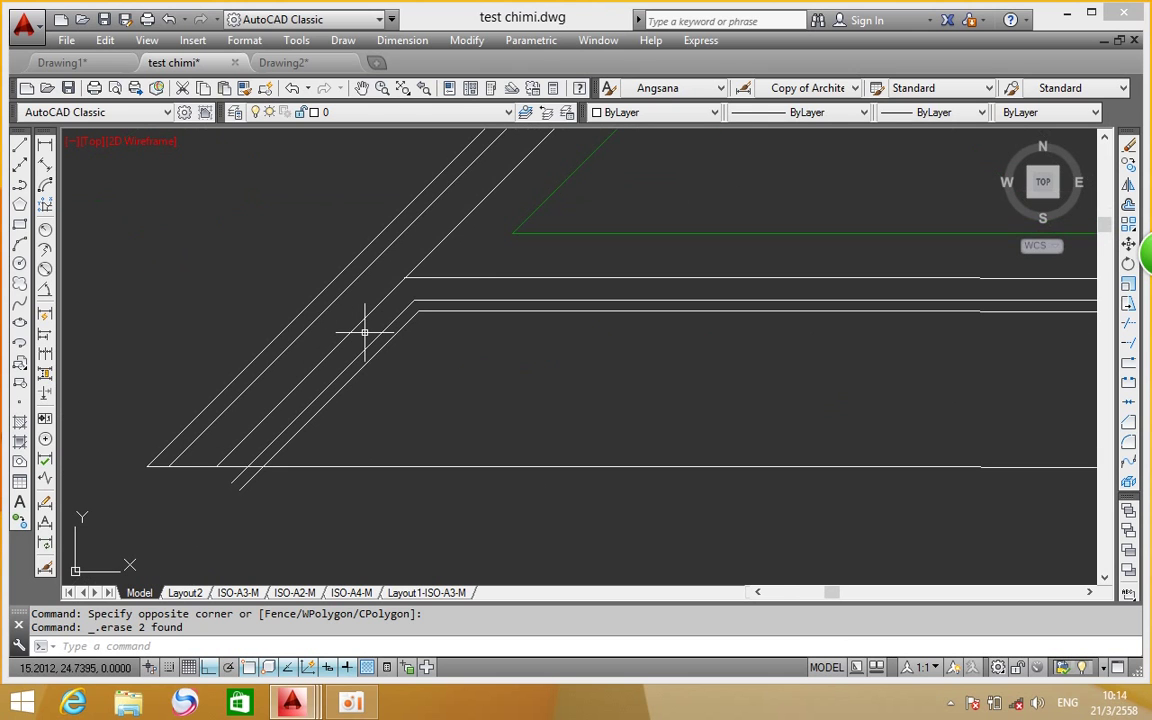
{"action": "scroll", "coordinate": [366, 328], "scroll_direction": "down", "scroll_amount": 3}
{"action": "scroll", "coordinate": [420, 322], "scroll_direction": "up", "scroll_amount": 3}
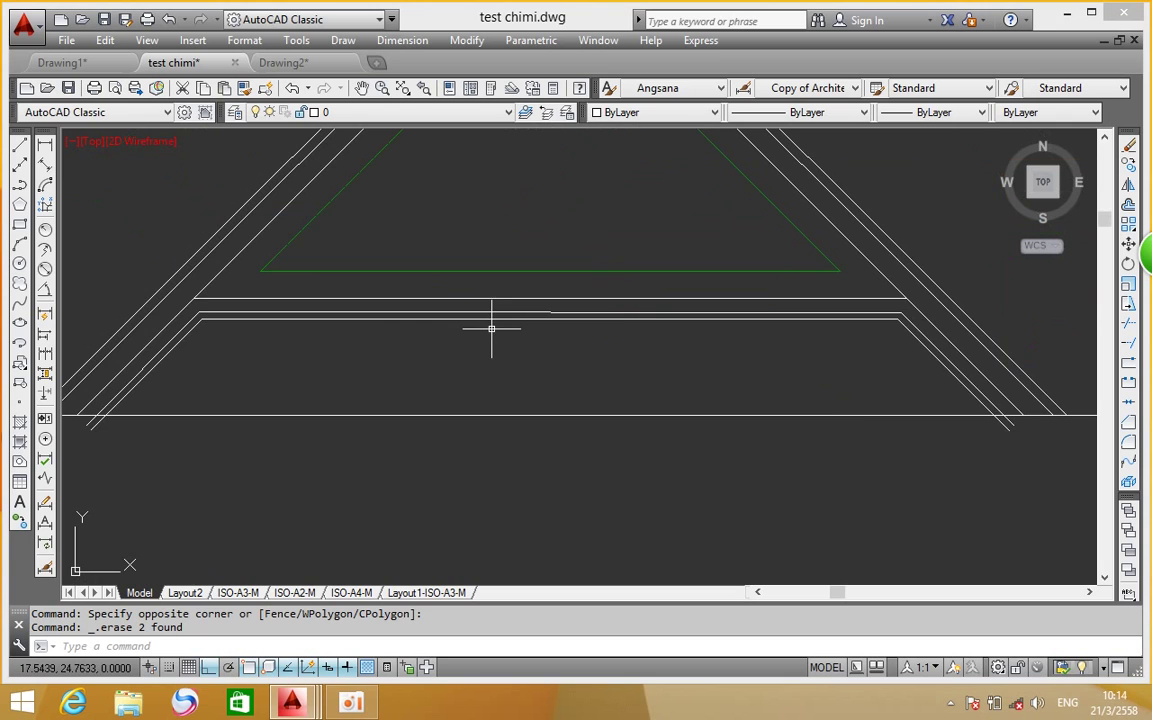
{"action": "scroll", "coordinate": [700, 330], "scroll_direction": "up", "scroll_amount": 1}
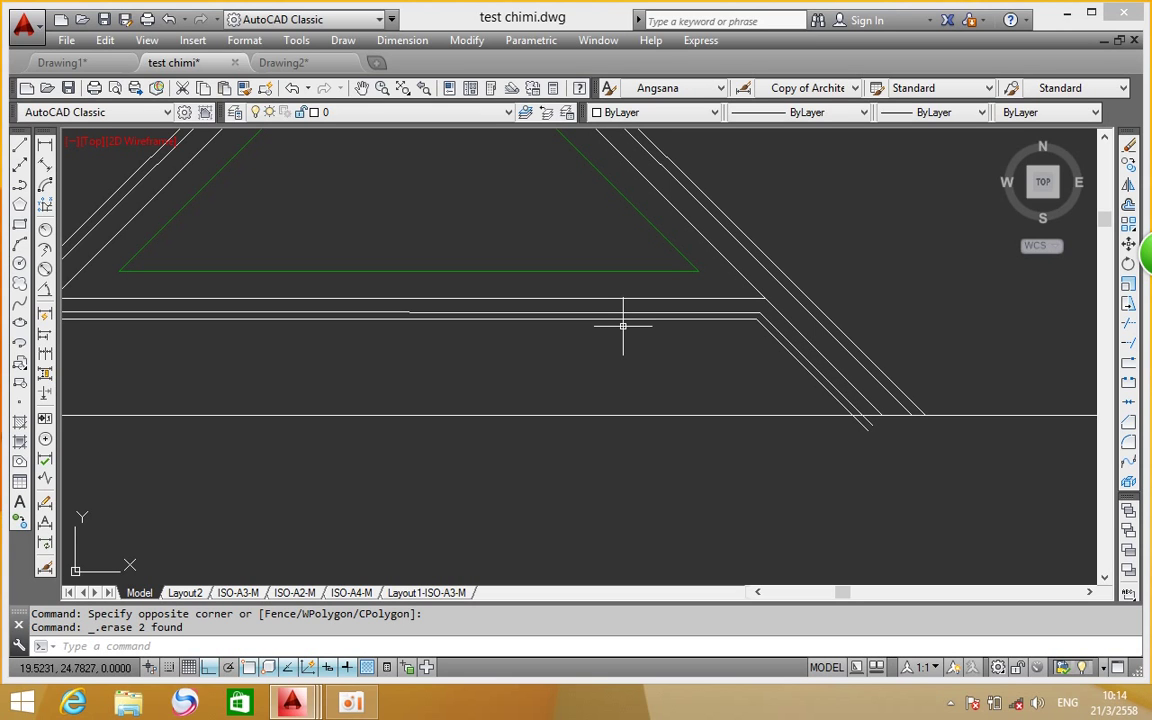
{"action": "scroll", "coordinate": [600, 320], "scroll_direction": "down", "scroll_amount": 2}
{"action": "scroll", "coordinate": [400, 330], "scroll_direction": "up", "scroll_amount": 1}
{"action": "scroll", "coordinate": [371, 368], "scroll_direction": "up", "scroll_amount": 3}
{"action": "scroll", "coordinate": [371, 368], "scroll_direction": "down", "scroll_amount": 1}
{"action": "scroll", "coordinate": [444, 252], "scroll_direction": "up", "scroll_amount": 2}
{"action": "middle_click_drag", "start_coordinate": [444, 252], "coordinate": [418, 226]}
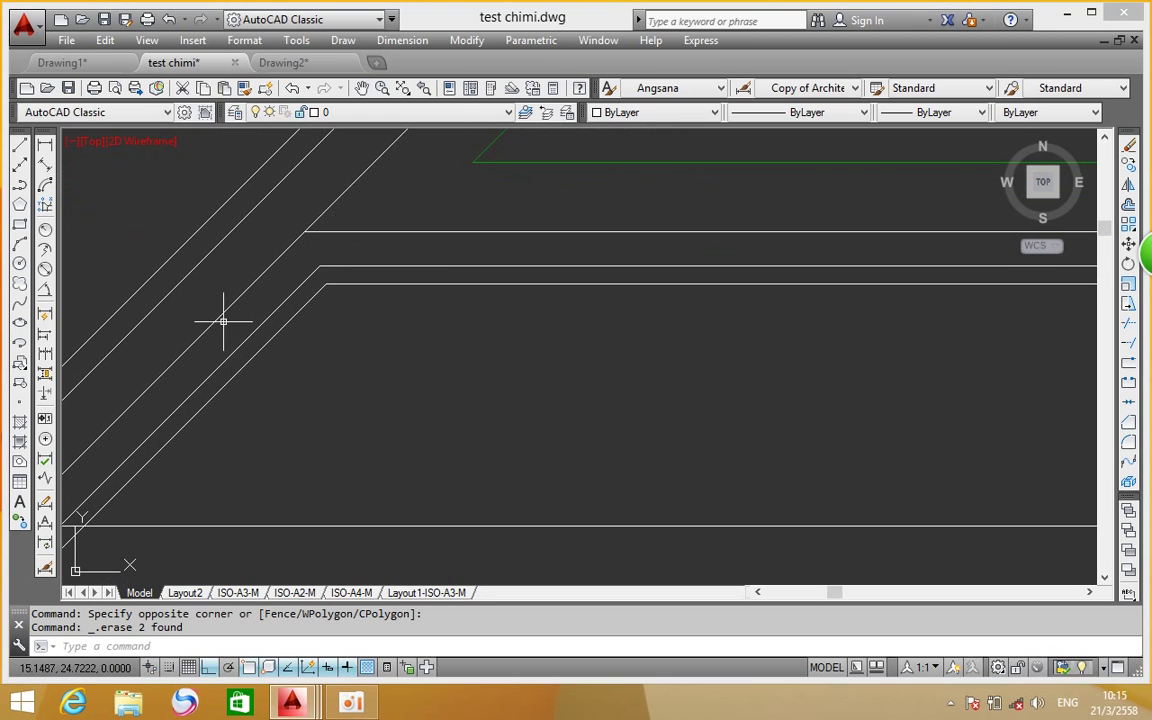
{"action": "scroll", "coordinate": [545, 393], "scroll_direction": "down", "scroll_amount": 1}
{"action": "scroll", "coordinate": [599, 373], "scroll_direction": "down", "scroll_amount": 1}
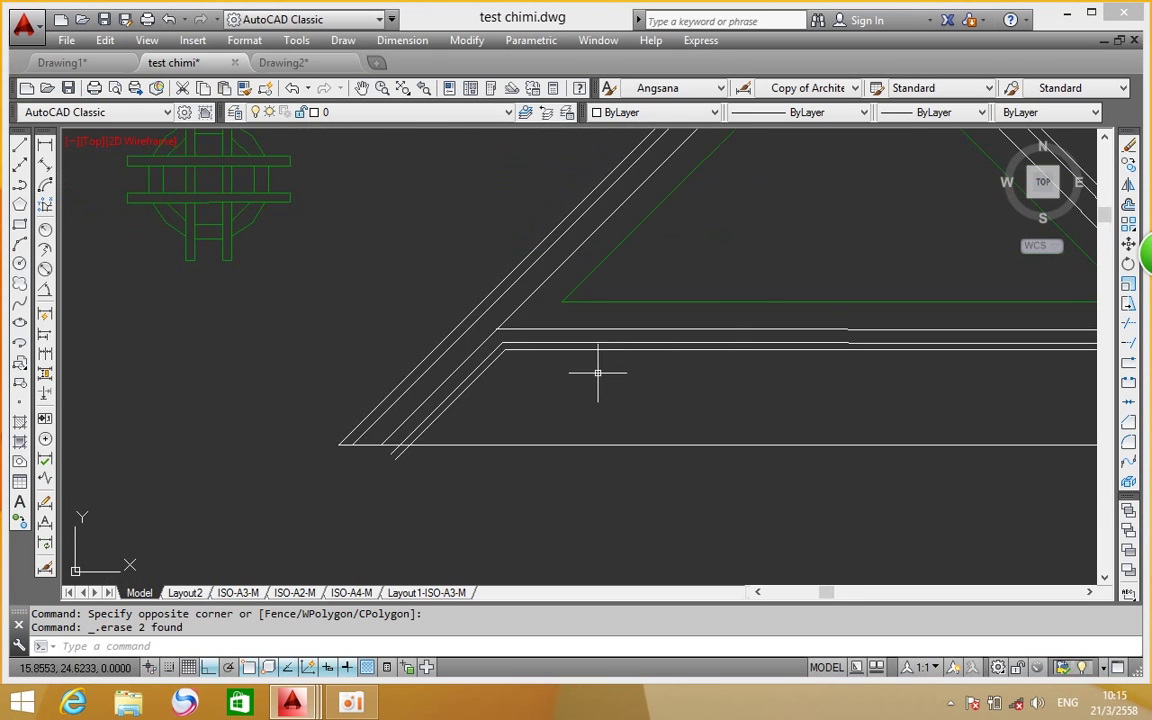
{"action": "scroll", "coordinate": [324, 350], "scroll_direction": "down", "scroll_amount": 1}
{"action": "scroll", "coordinate": [324, 350], "scroll_direction": "up", "scroll_amount": 2}
{"action": "mouse_move", "coordinate": [874, 365]}
{"action": "middle_mouse_down"}
{"action": "mouse_move", "coordinate": [766, 309]}
{"action": "mouse_move", "coordinate": [766, 329]}
{"action": "middle_mouse_up"}
{"action": "scroll", "coordinate": [766, 329], "scroll_direction": "down", "scroll_amount": 2}
{"action": "middle_click_drag", "start_coordinate": [137, 330], "coordinate": [525, 327]}
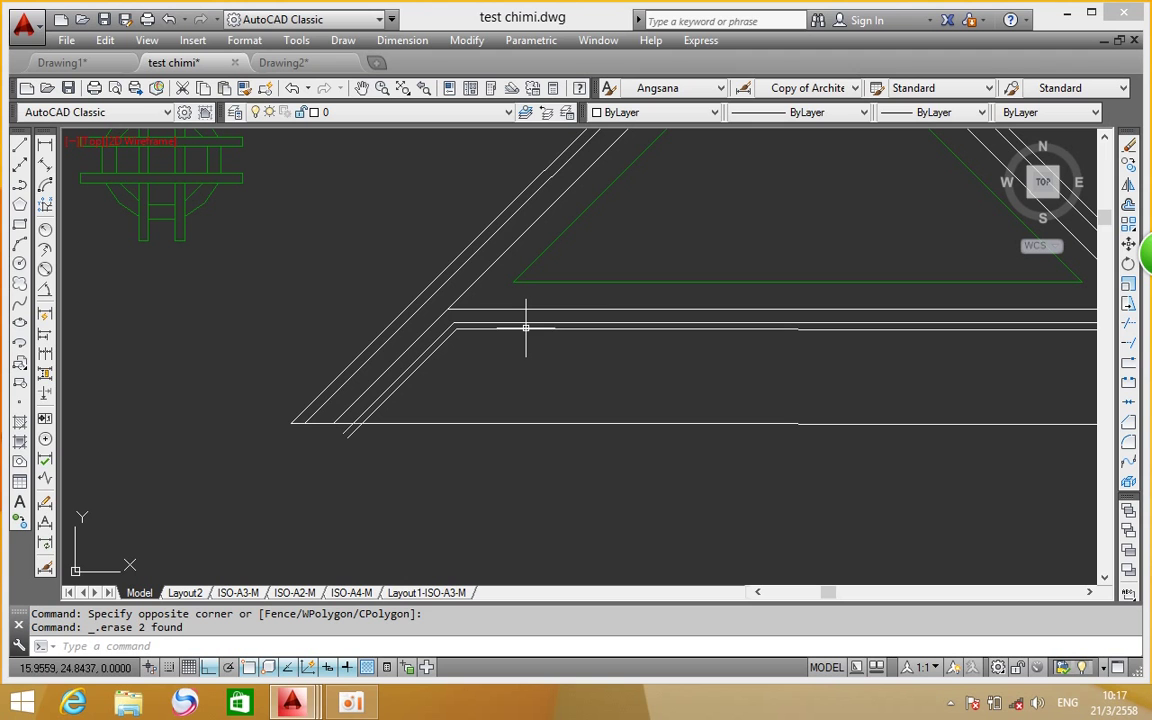
{"action": "middle_click_drag", "start_coordinate": [509, 342], "coordinate": [523, 404]}
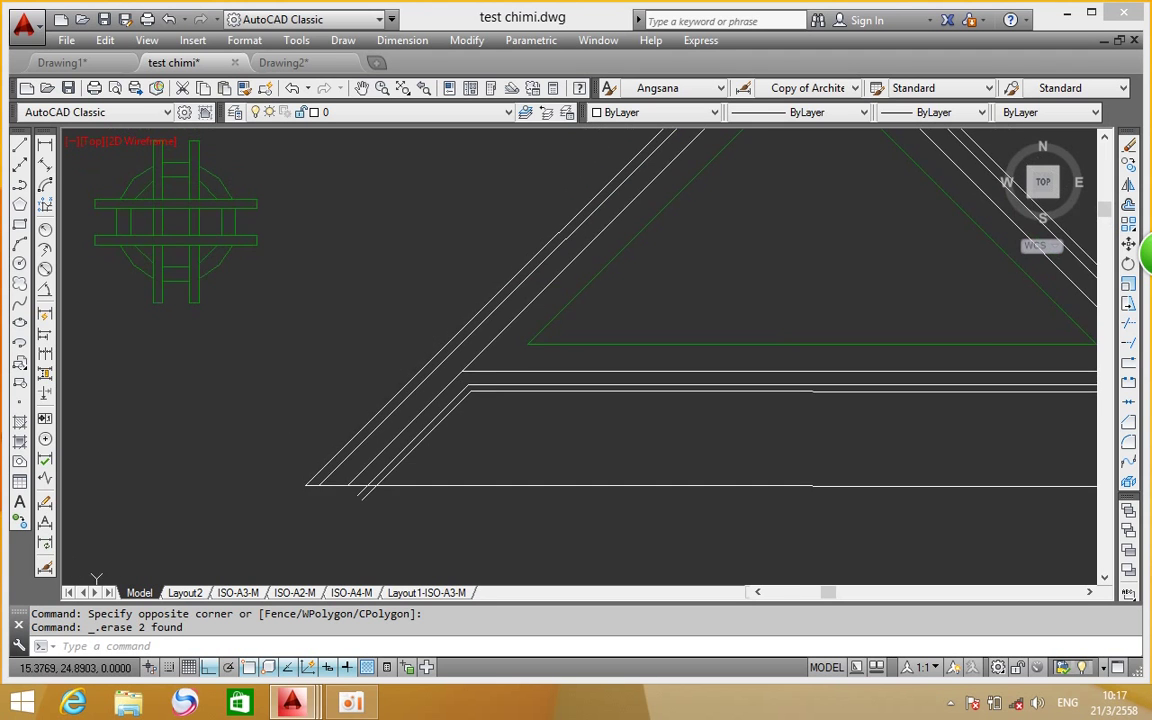
{"action": "mouse_move", "coordinate": [489, 365]}
{"action": "middle_mouse_down"}
{"action": "mouse_move", "coordinate": [494, 309]}
{"action": "mouse_move", "coordinate": [158, 331]}
{"action": "middle_mouse_up"}
{"action": "scroll", "coordinate": [485, 320], "scroll_direction": "down", "scroll_amount": 3}
{"action": "scroll", "coordinate": [882, 360], "scroll_direction": "up", "scroll_amount": 2}
{"action": "scroll", "coordinate": [892, 373], "scroll_direction": "up", "scroll_amount": 2}
{"action": "middle_click_drag", "start_coordinate": [892, 373], "coordinate": [625, 447]}
{"action": "scroll", "coordinate": [729, 373], "scroll_direction": "down", "scroll_amount": 5}
{"action": "scroll", "coordinate": [738, 360], "scroll_direction": "up", "scroll_amount": 7}
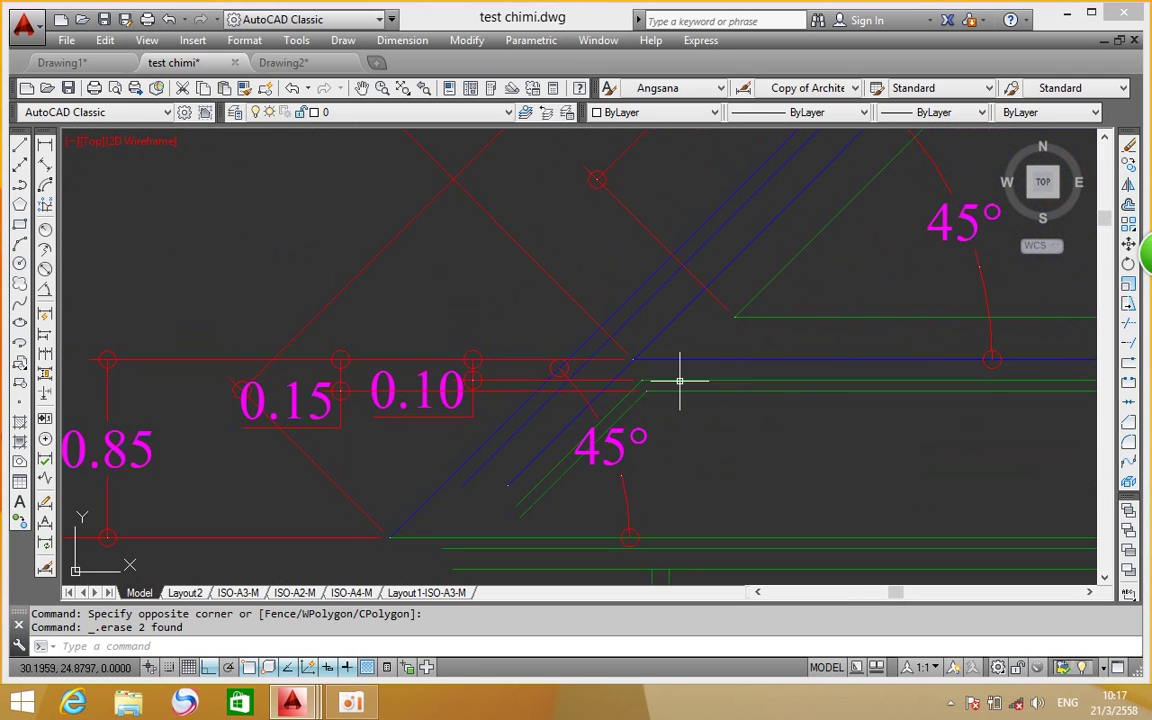
{"action": "scroll", "coordinate": [764, 342], "scroll_direction": "down", "scroll_amount": 2}
{"action": "scroll", "coordinate": [751, 365], "scroll_direction": "up", "scroll_amount": 2}
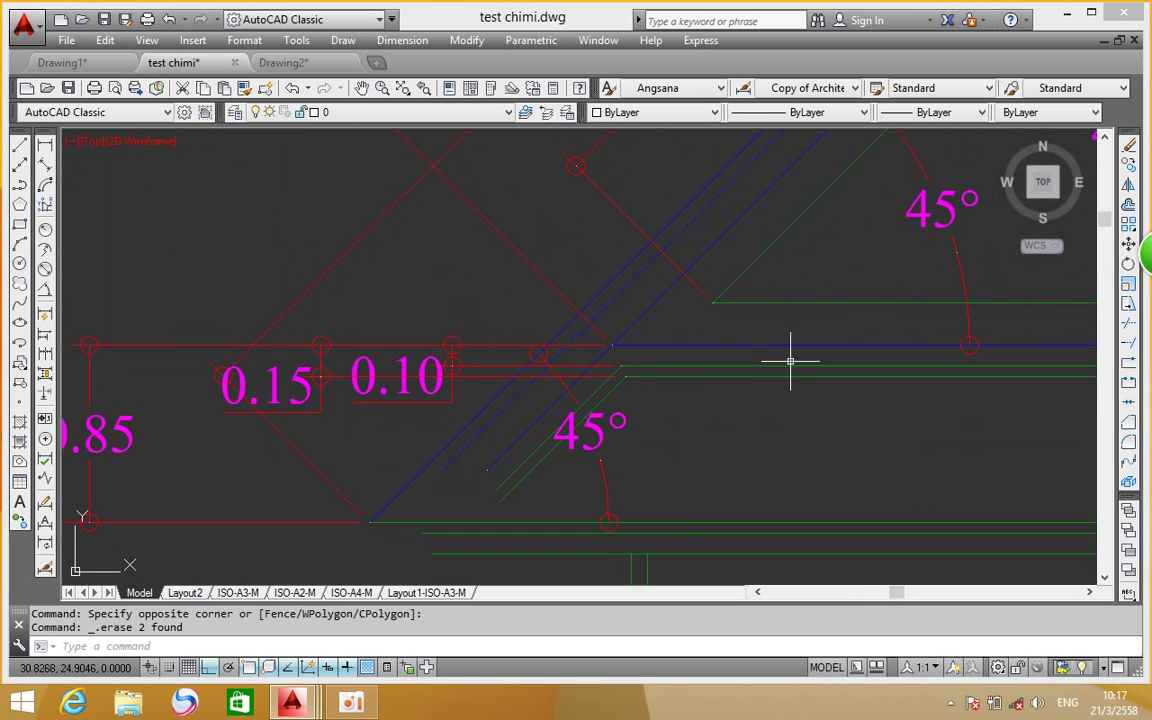
{"action": "scroll", "coordinate": [855, 345], "scroll_direction": "down", "scroll_amount": 2}
{"action": "mouse_move", "coordinate": [591, 372]}
{"action": "middle_mouse_down"}
{"action": "mouse_move", "coordinate": [855, 345]}
{"action": "mouse_move", "coordinate": [468, 319]}
{"action": "middle_mouse_up"}
{"action": "scroll", "coordinate": [843, 319], "scroll_direction": "down", "scroll_amount": 2}
{"action": "scroll", "coordinate": [398, 355], "scroll_direction": "up", "scroll_amount": 3}
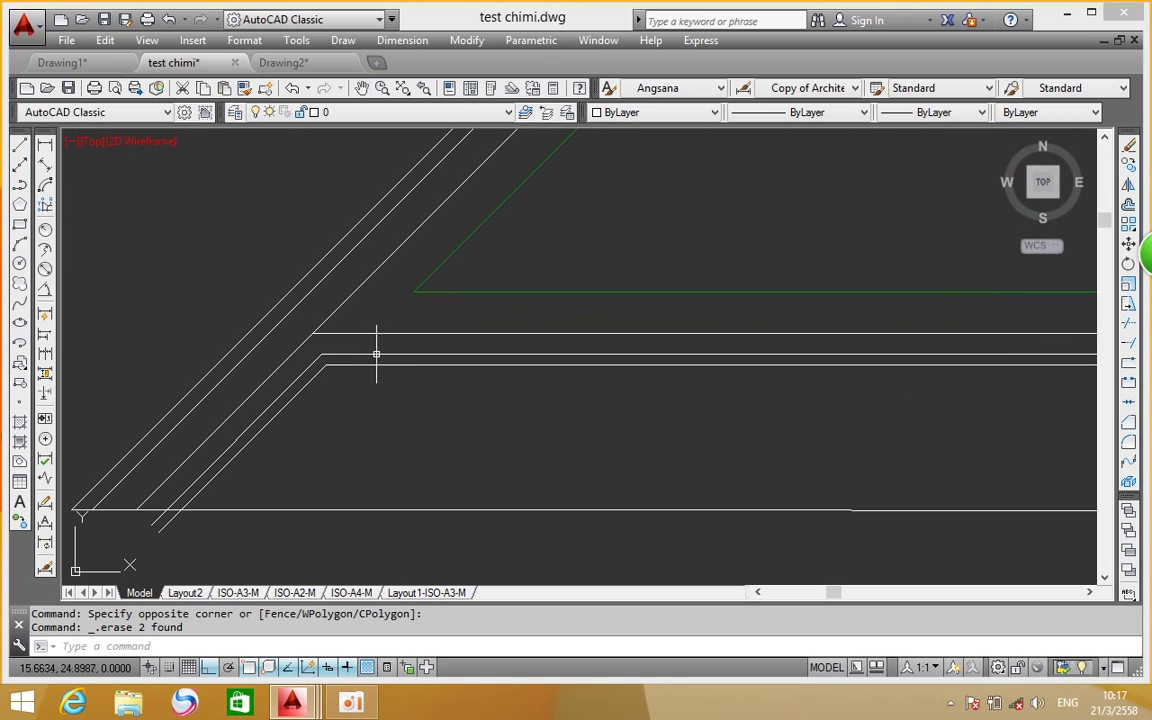
{"action": "mouse_move", "coordinate": [411, 352]}
{"action": "middle_mouse_down"}
{"action": "mouse_move", "coordinate": [252, 357]}
{"action": "mouse_move", "coordinate": [364, 357]}
{"action": "middle_mouse_up"}
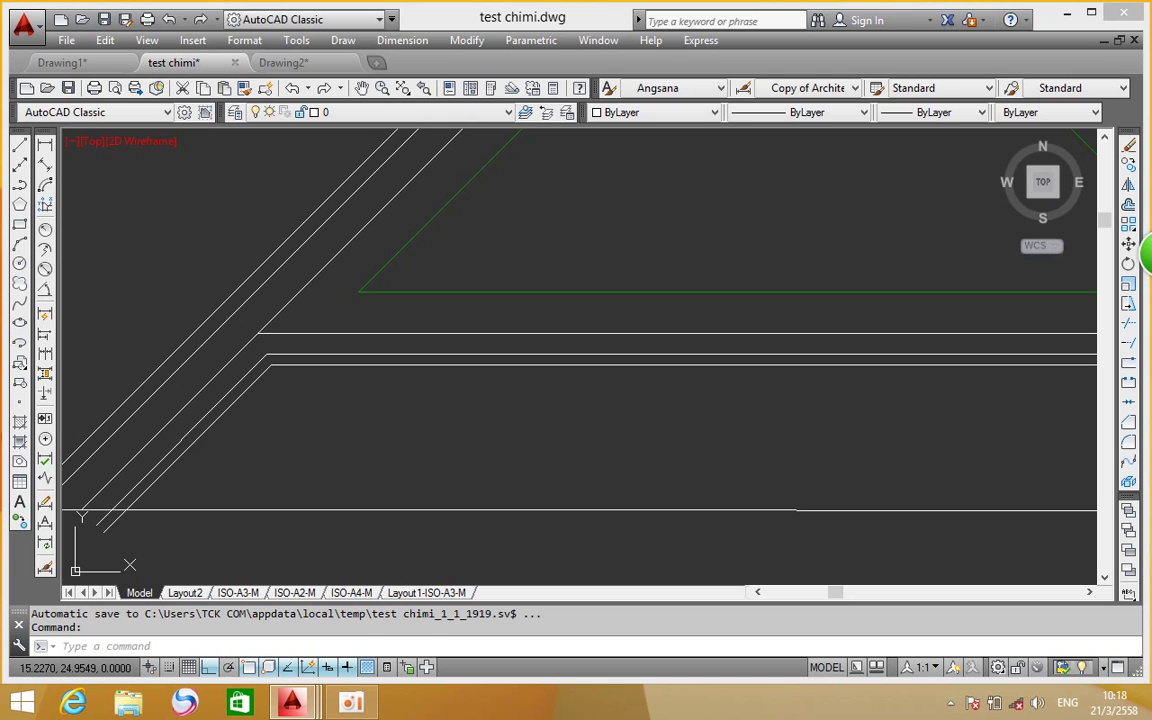
{"action": "scroll", "coordinate": [589, 321], "scroll_direction": "down", "scroll_amount": 3}
{"action": "scroll", "coordinate": [494, 391], "scroll_direction": "up", "scroll_amount": 3}
{"action": "middle_click_drag", "start_coordinate": [474, 323], "coordinate": [461, 426]}
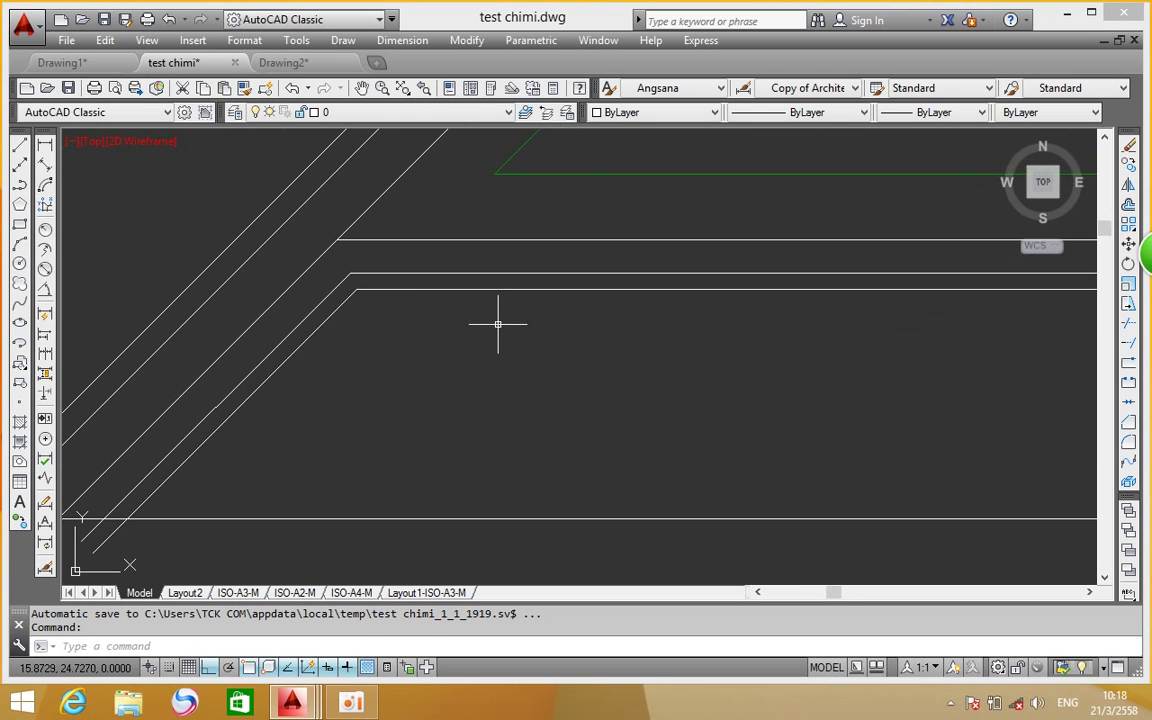
{"action": "middle_click_drag", "start_coordinate": [283, 180], "coordinate": [290, 267]}
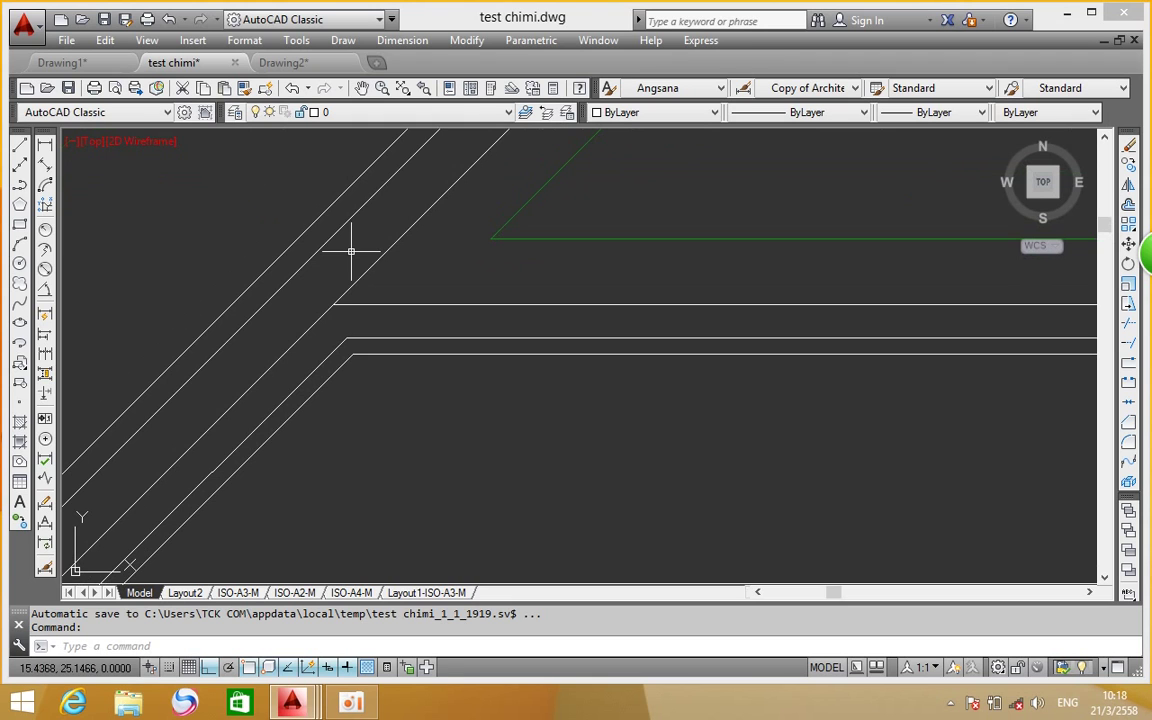
{"action": "middle_click_drag", "start_coordinate": [342, 244], "coordinate": [375, 372]}
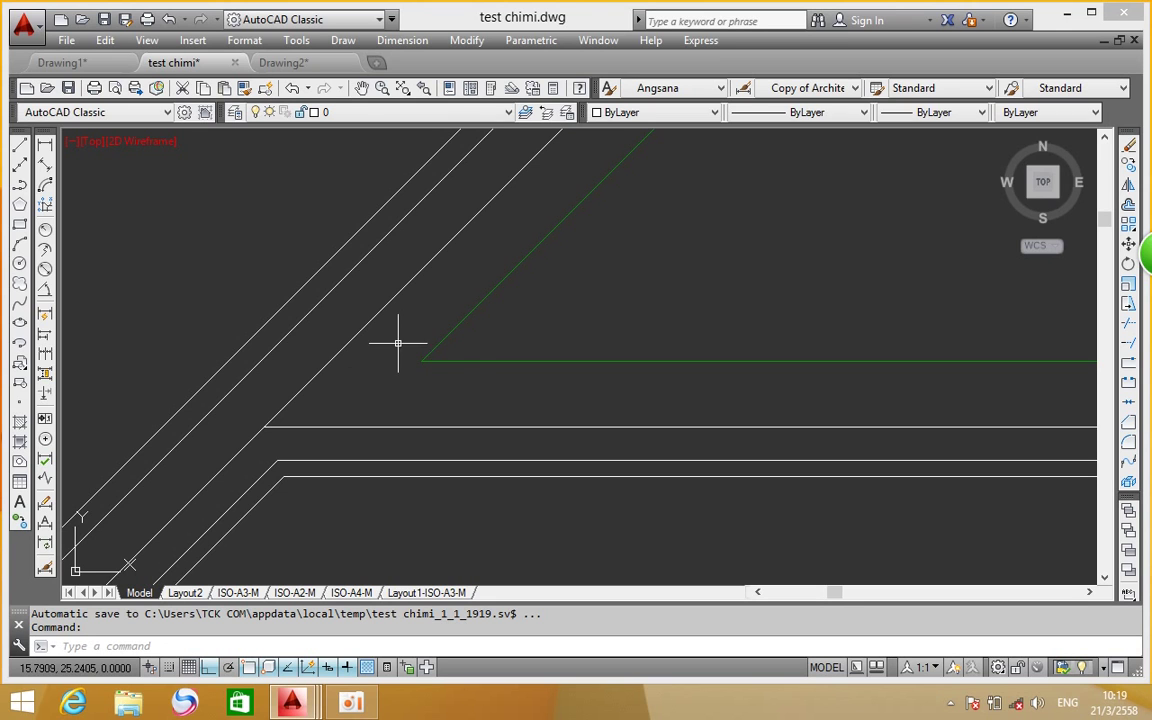
{"action": "mouse_move", "coordinate": [399, 339]}
{"action": "middle_mouse_down"}
{"action": "mouse_move", "coordinate": [578, 362]}
{"action": "mouse_move", "coordinate": [538, 318]}
{"action": "middle_mouse_up"}
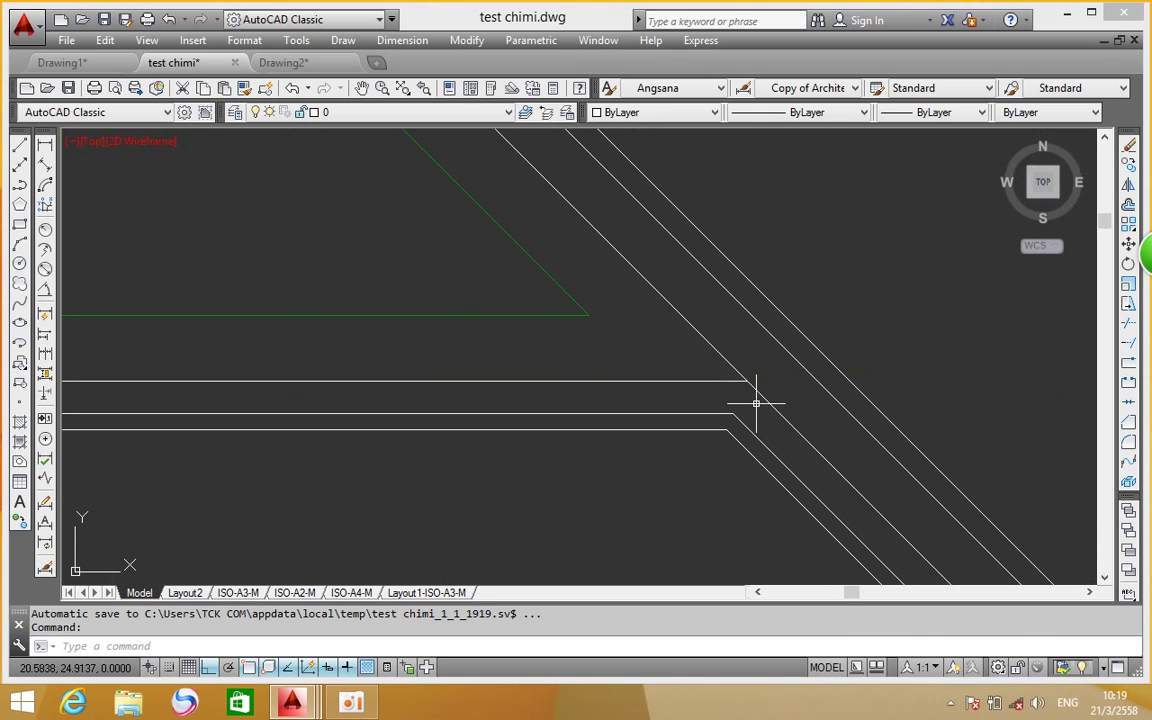
{"action": "scroll", "coordinate": [757, 403], "scroll_direction": "down", "scroll_amount": 3}
{"action": "scroll", "coordinate": [545, 368], "scroll_direction": "down", "scroll_amount": 2}
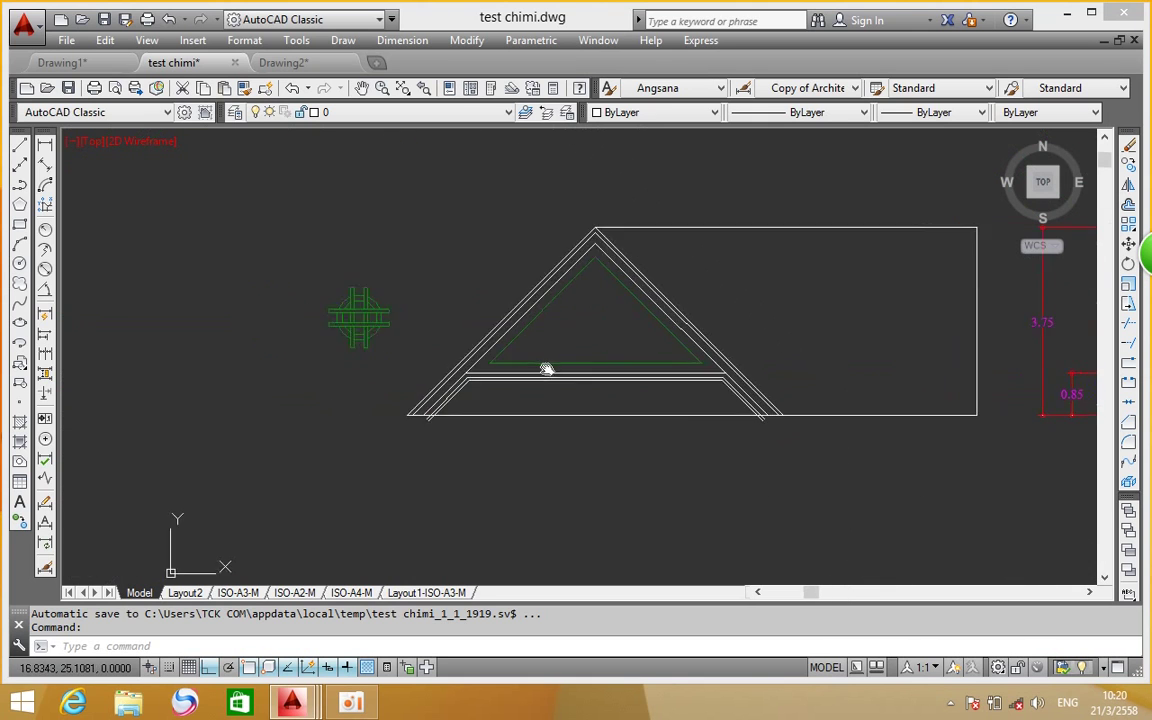
{"action": "scroll", "coordinate": [588, 332], "scroll_direction": "up", "scroll_amount": 2}
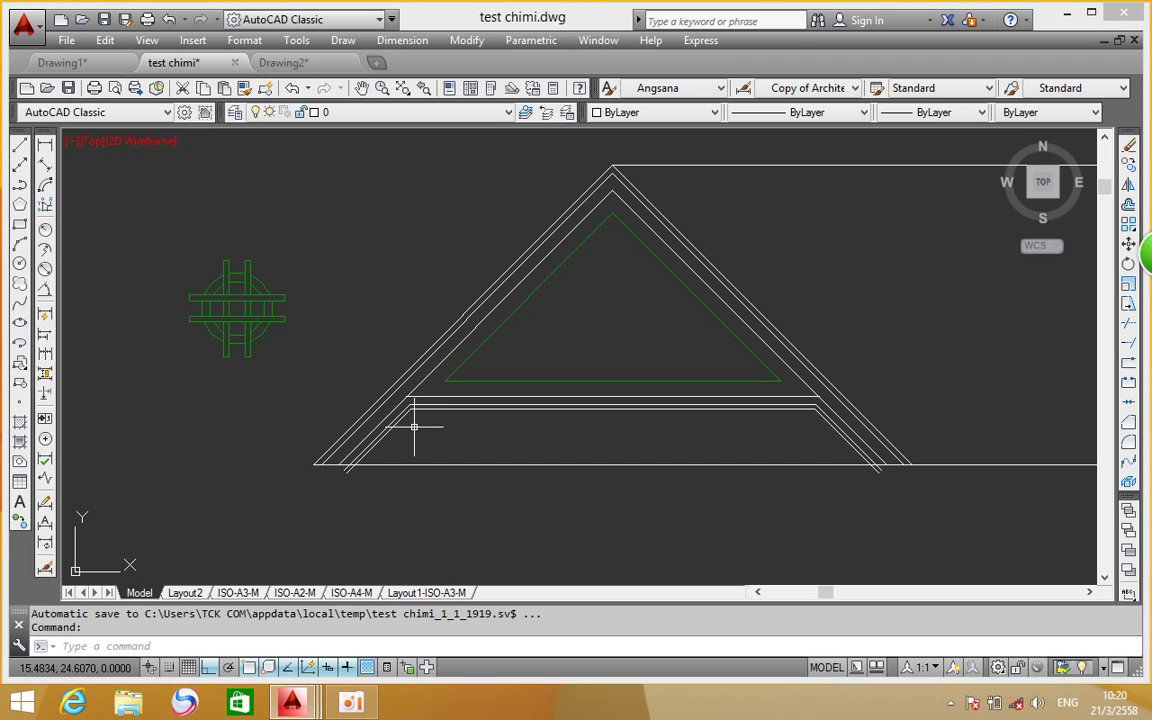
{"action": "middle_click_drag", "start_coordinate": [496, 381], "coordinate": [406, 331]}
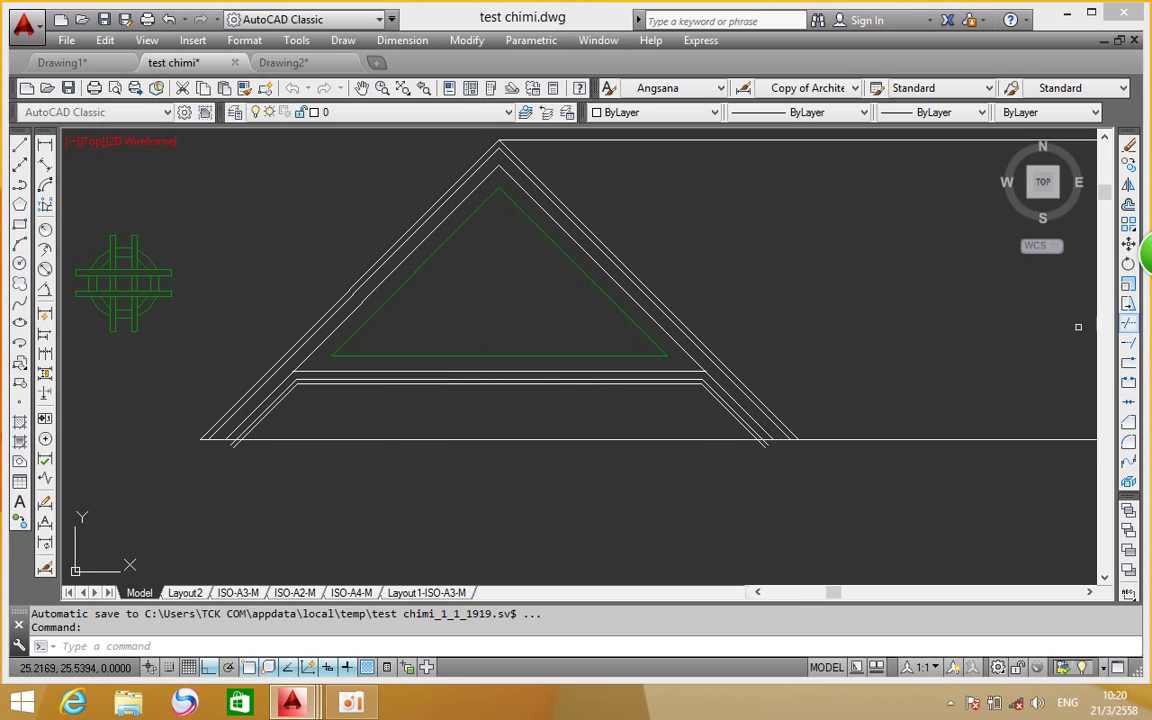
Trim the protruding rafter ends past the base line using a crossing window
{"action": "left_click", "coordinate": [1128, 323]}
{"action": "key", "text": "Return"}
{"action": "scroll", "coordinate": [700, 400], "scroll_direction": "up", "scroll_amount": 5}
{"action": "left_click", "coordinate": [706, 395]}
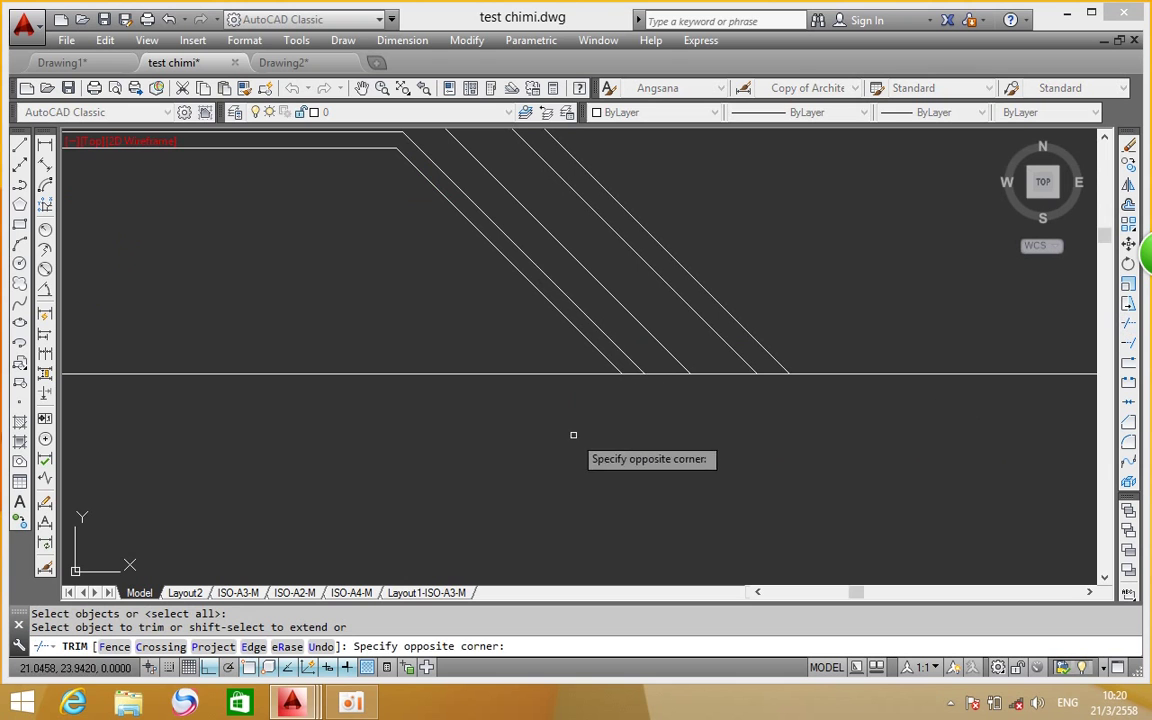
{"action": "left_click", "coordinate": [572, 435]}
{"action": "scroll", "coordinate": [700, 400], "scroll_direction": "down", "scroll_amount": 5}
{"action": "scroll", "coordinate": [210, 387], "scroll_direction": "up", "scroll_amount": 5}
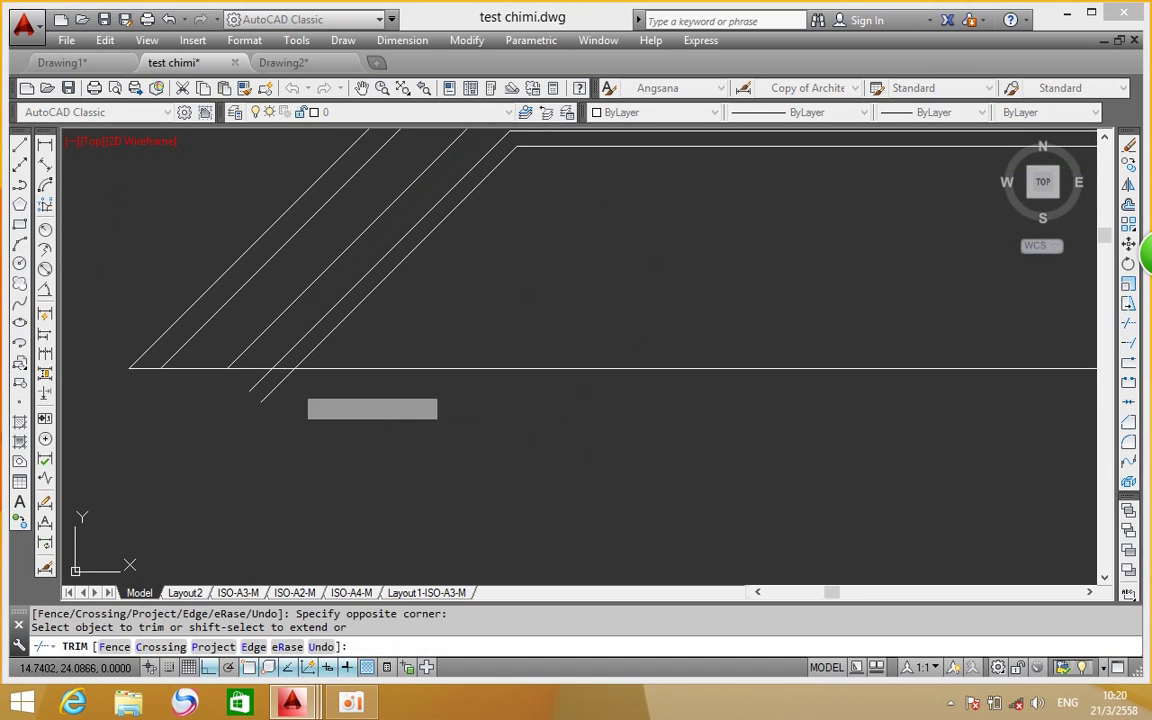
{"action": "right_click", "coordinate": [545, 290]}
{"action": "left_click", "coordinate": [571, 301]}
Compare the drawn roof with the reference roof, then select the lower tie-beam line
{"action": "scroll", "coordinate": [645, 296], "scroll_direction": "down", "scroll_amount": 2}
{"action": "mouse_move", "coordinate": [645, 296]}
{"action": "middle_mouse_down"}
{"action": "mouse_move", "coordinate": [676, 368]}
{"action": "mouse_move", "coordinate": [596, 376]}
{"action": "middle_mouse_up"}
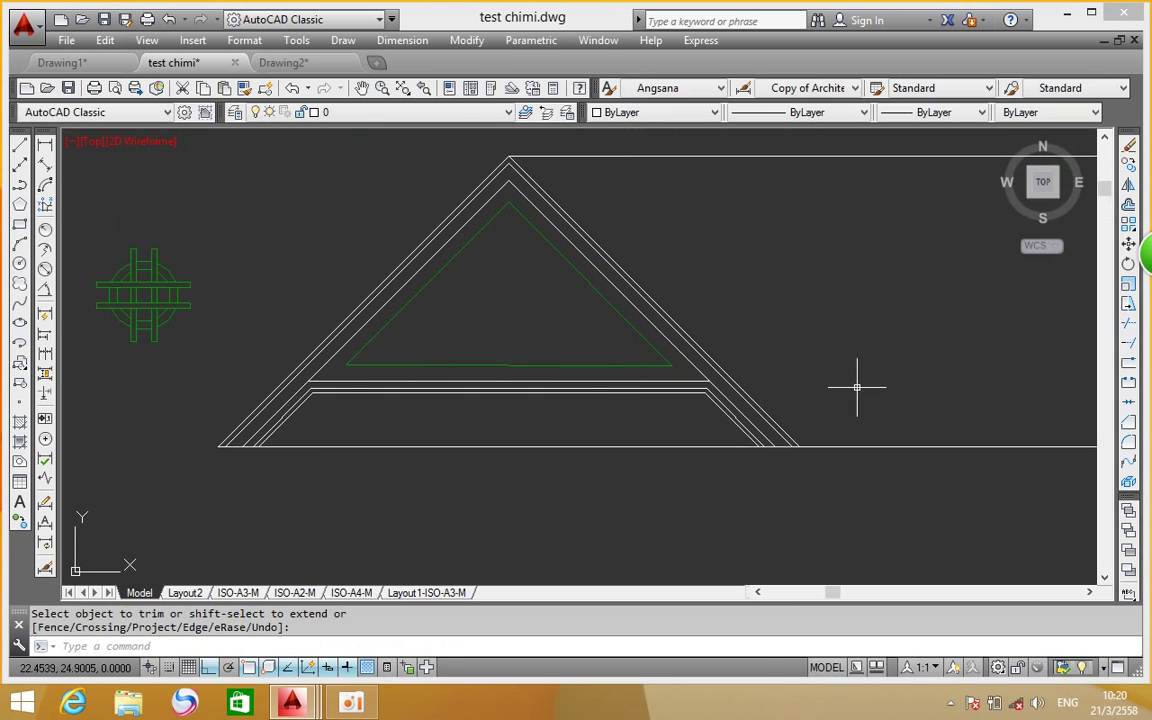
{"action": "scroll", "coordinate": [856, 391], "scroll_direction": "down", "scroll_amount": 3}
{"action": "scroll", "coordinate": [599, 334], "scroll_direction": "up", "scroll_amount": 3}
{"action": "scroll", "coordinate": [599, 334], "scroll_direction": "down", "scroll_amount": 2}
{"action": "scroll", "coordinate": [463, 355], "scroll_direction": "up", "scroll_amount": 2}
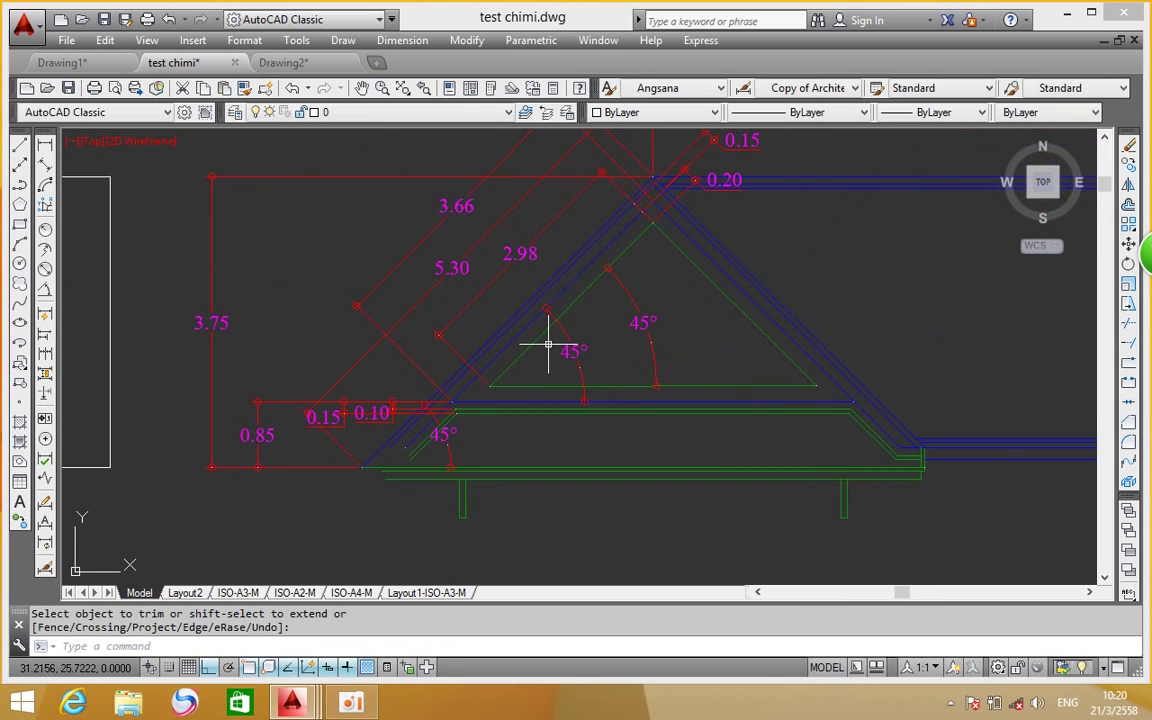
{"action": "middle_click_drag", "start_coordinate": [557, 348], "coordinate": [864, 316]}
{"action": "middle_click_drag", "start_coordinate": [255, 316], "coordinate": [674, 314]}
{"action": "middle_click_drag", "start_coordinate": [926, 310], "coordinate": [386, 303]}
{"action": "middle_click_drag", "start_coordinate": [682, 303], "coordinate": [377, 303]}
{"action": "middle_click_drag", "start_coordinate": [486, 303], "coordinate": [794, 303]}
{"action": "middle_click_drag", "start_coordinate": [174, 362], "coordinate": [727, 287]}
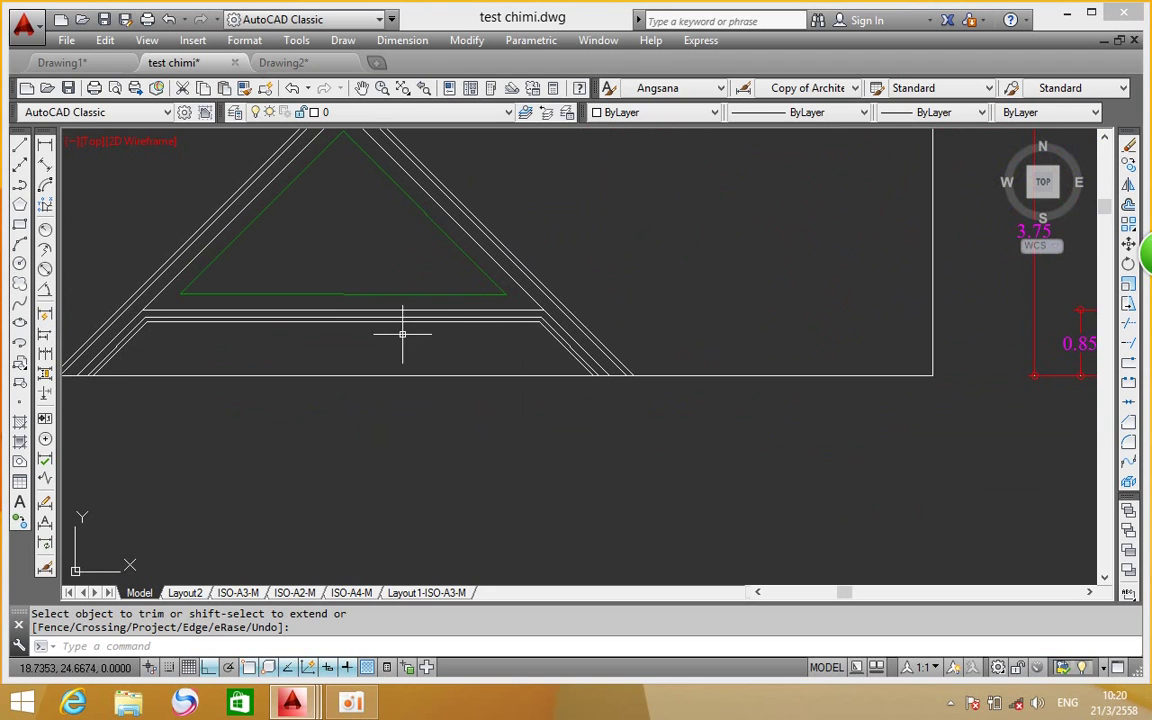
{"action": "scroll", "coordinate": [301, 342], "scroll_direction": "up", "scroll_amount": 4}
{"action": "scroll", "coordinate": [454, 300], "scroll_direction": "down", "scroll_amount": 2}
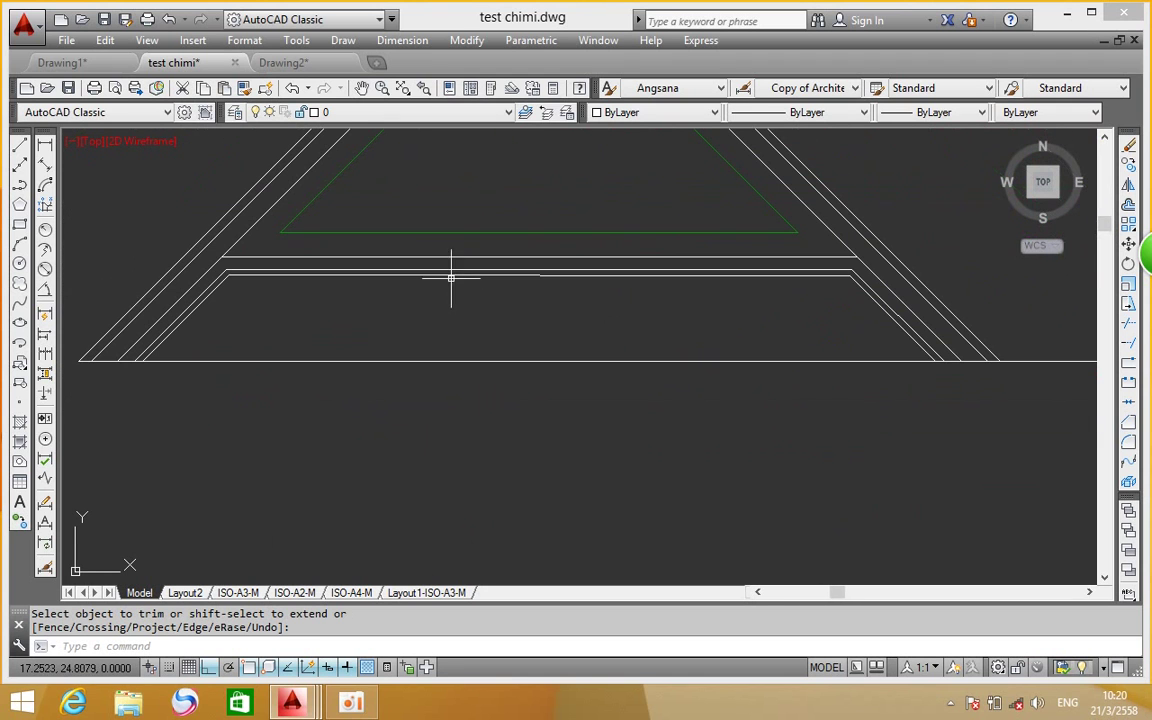
{"action": "key", "text": "Escape"}
{"action": "left_click", "coordinate": [430, 269]}
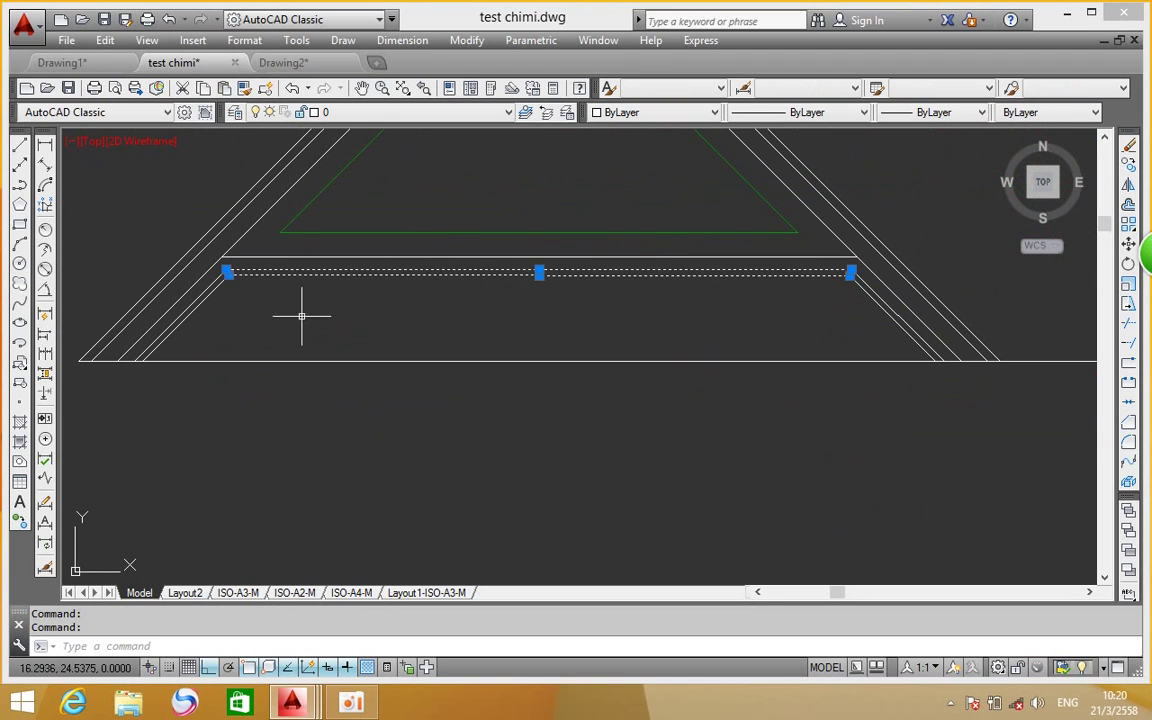
Add both sloping beam ends to the tie-beam selection and assign them all to the Roof-detail layer
{"action": "left_click", "coordinate": [209, 289]}
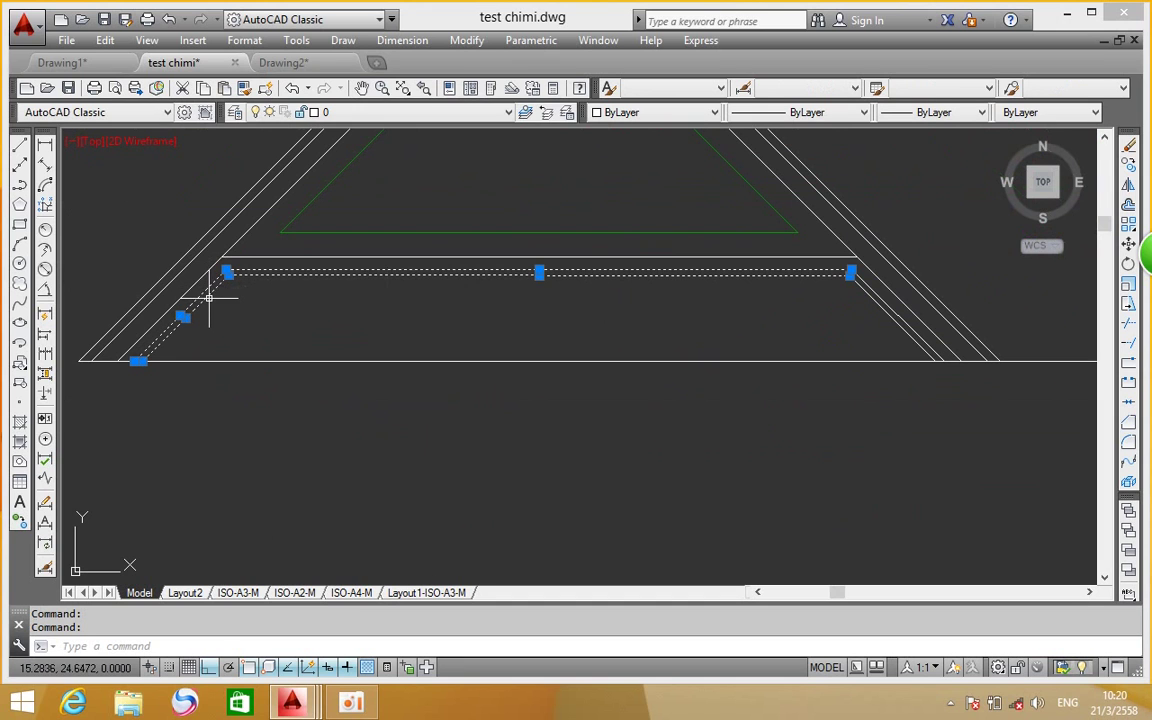
{"action": "left_click", "coordinate": [863, 290]}
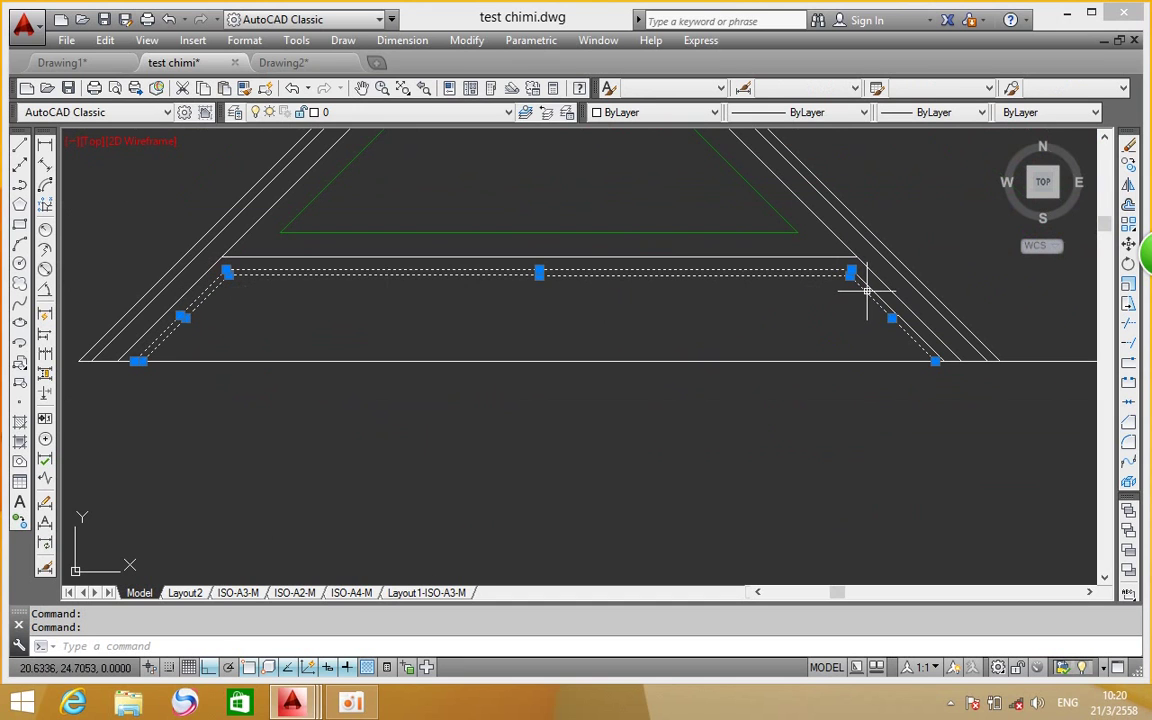
{"action": "left_click", "coordinate": [509, 113]}
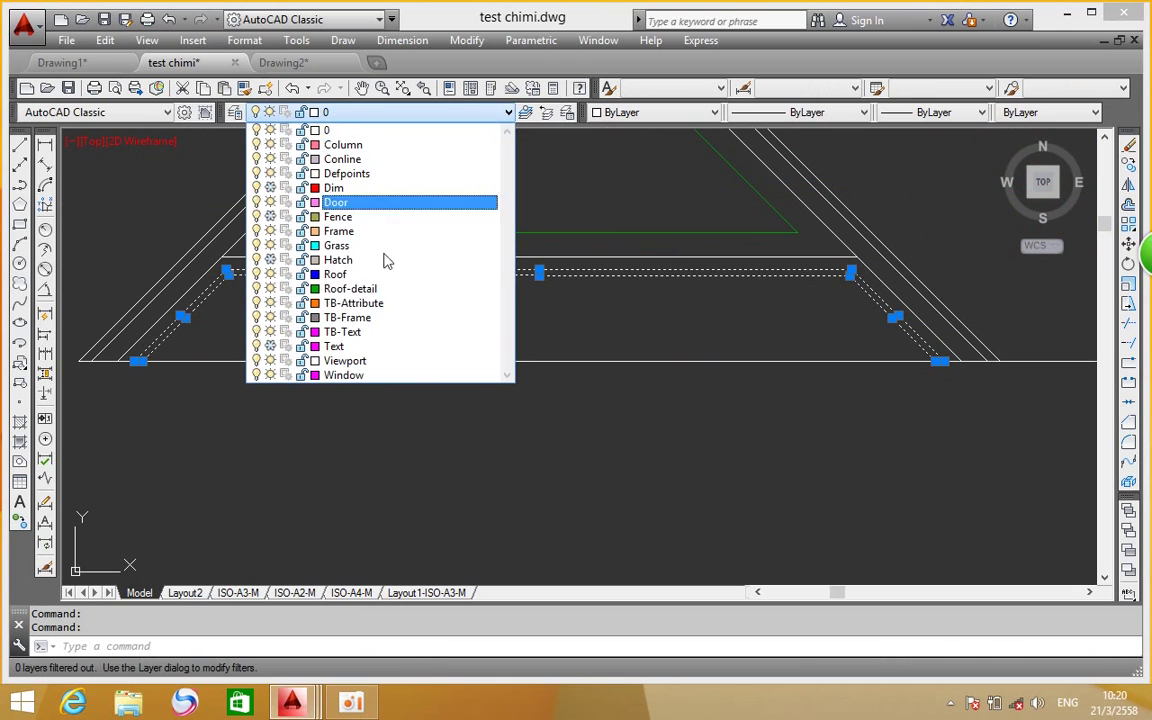
{"action": "left_click", "coordinate": [360, 291]}
{"action": "key", "text": "Escape"}
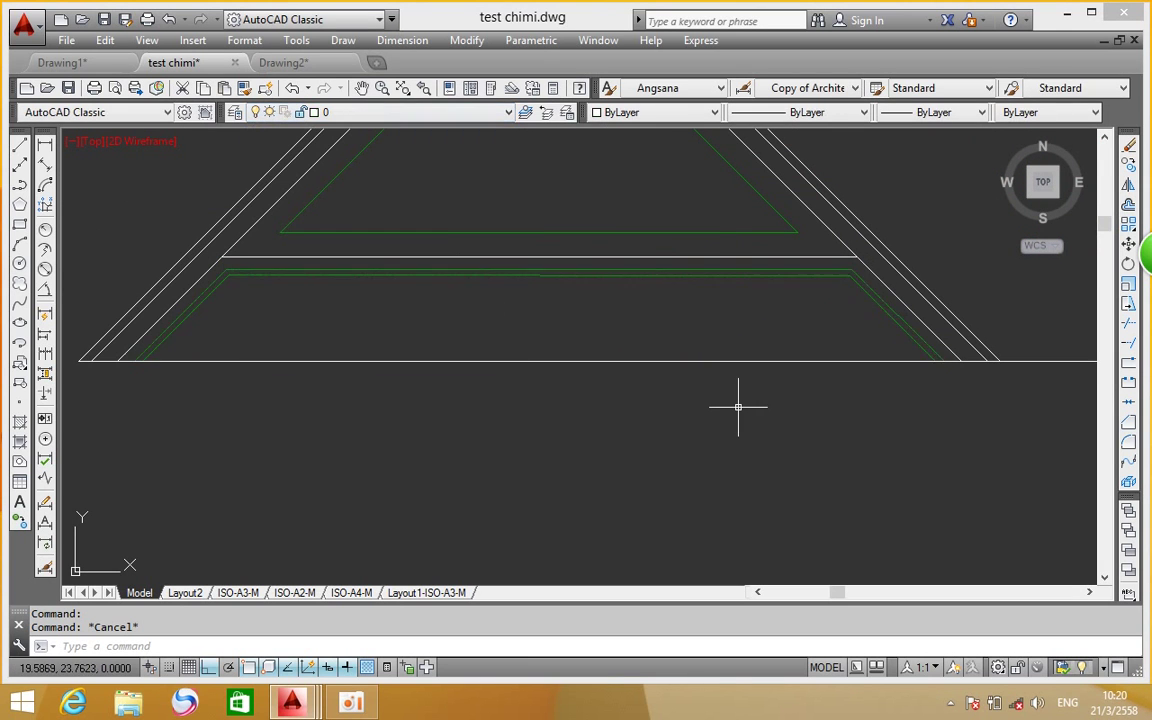
{"action": "scroll", "coordinate": [730, 380], "scroll_direction": "down", "scroll_amount": 5}
{"action": "scroll", "coordinate": [965, 375], "scroll_direction": "up", "scroll_amount": 3}
{"action": "middle_click_drag", "start_coordinate": [965, 375], "coordinate": [371, 374]}
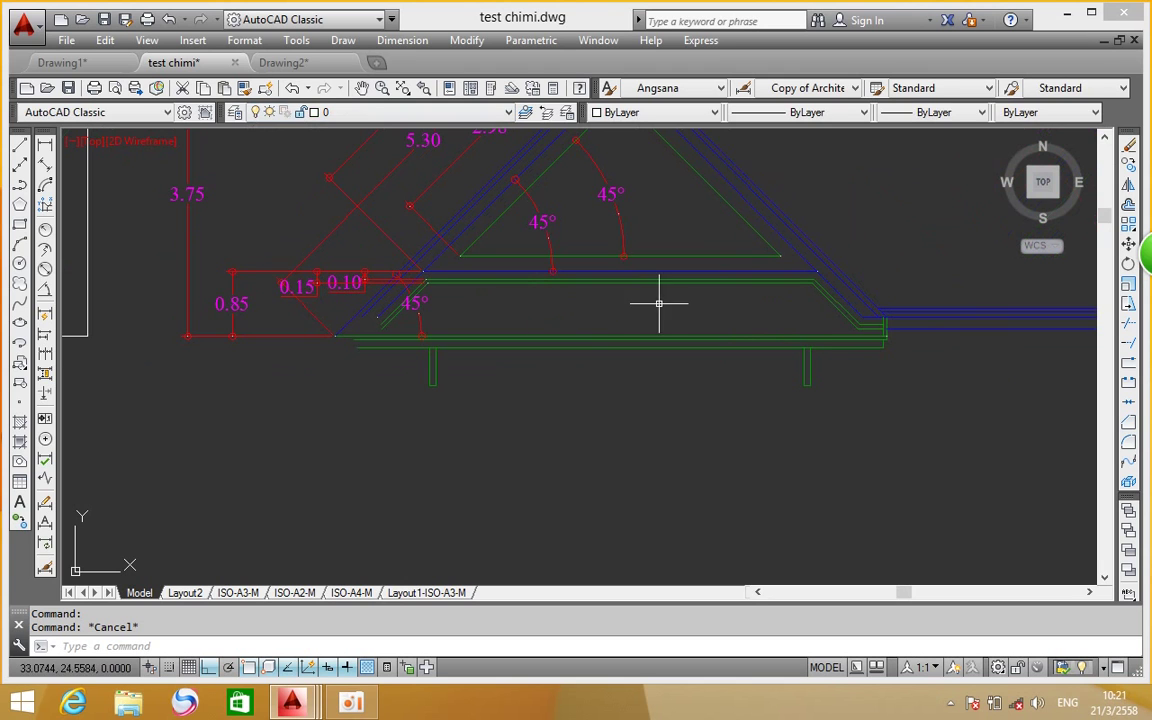
{"action": "middle_click_drag", "start_coordinate": [657, 286], "coordinate": [902, 302]}
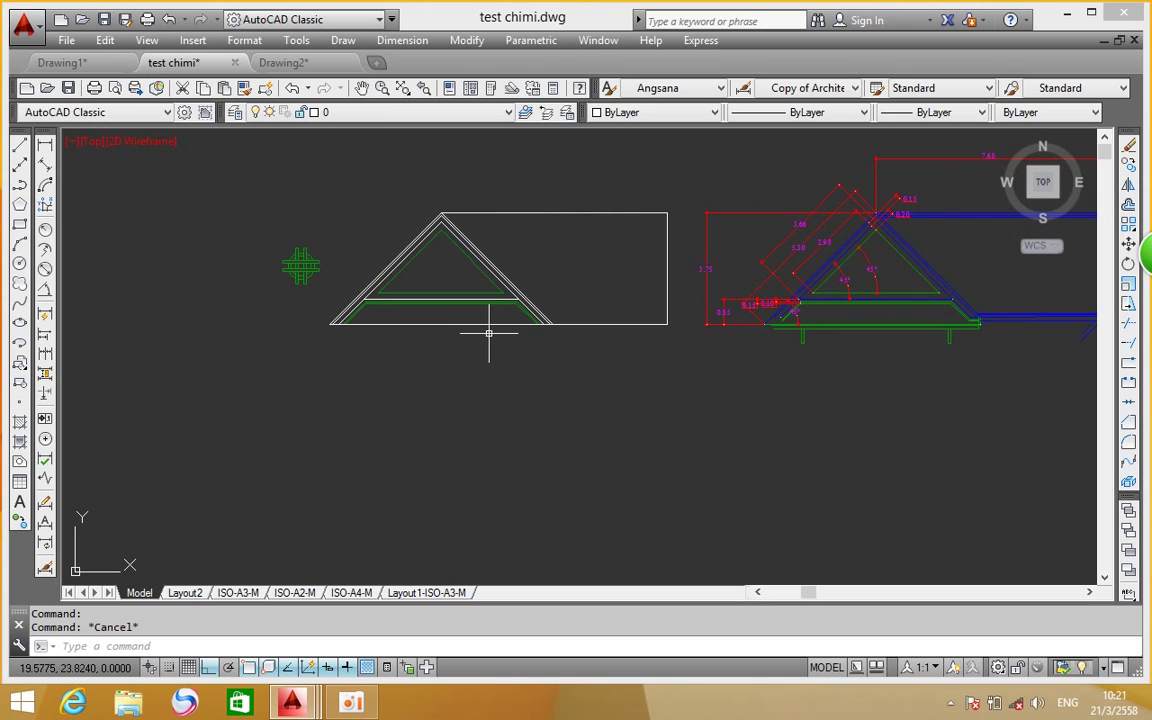
{"action": "scroll", "coordinate": [482, 322], "scroll_direction": "up", "scroll_amount": 2}
{"action": "middle_click_drag", "start_coordinate": [566, 301], "coordinate": [525, 284]}
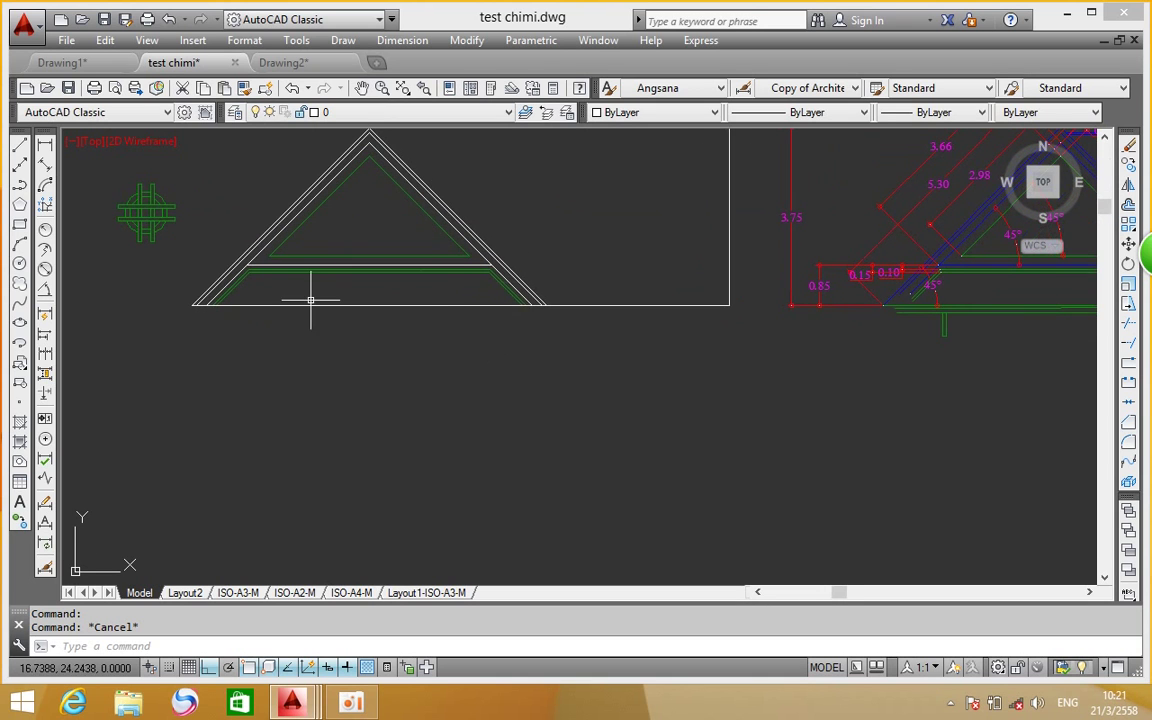
Put the gable's base line on the Roof-detail layer
{"action": "left_click", "coordinate": [372, 303]}
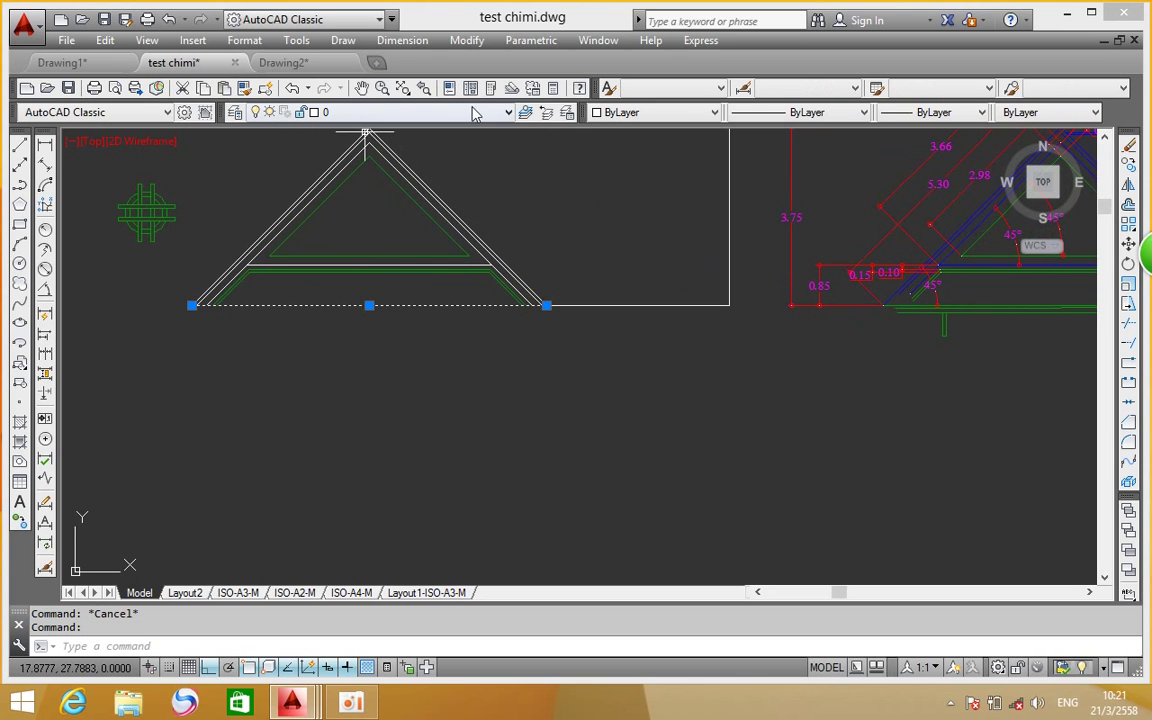
{"action": "left_click", "coordinate": [509, 116]}
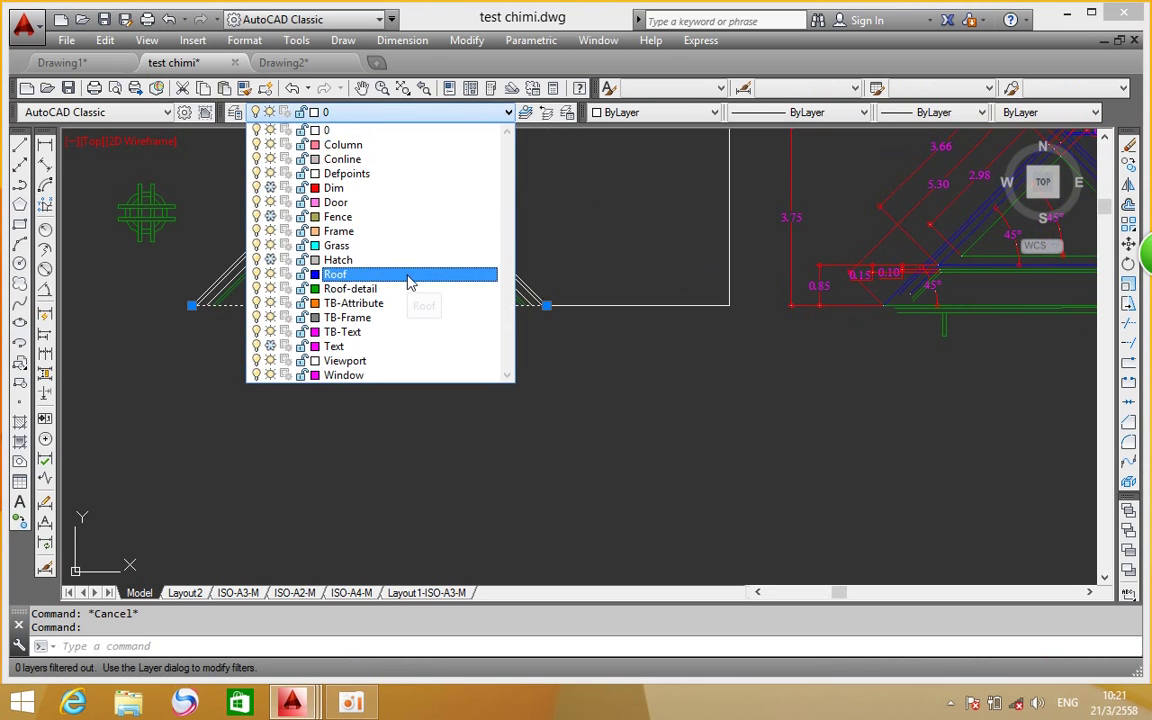
{"action": "left_click", "coordinate": [416, 289]}
{"action": "key", "text": "Escape"}
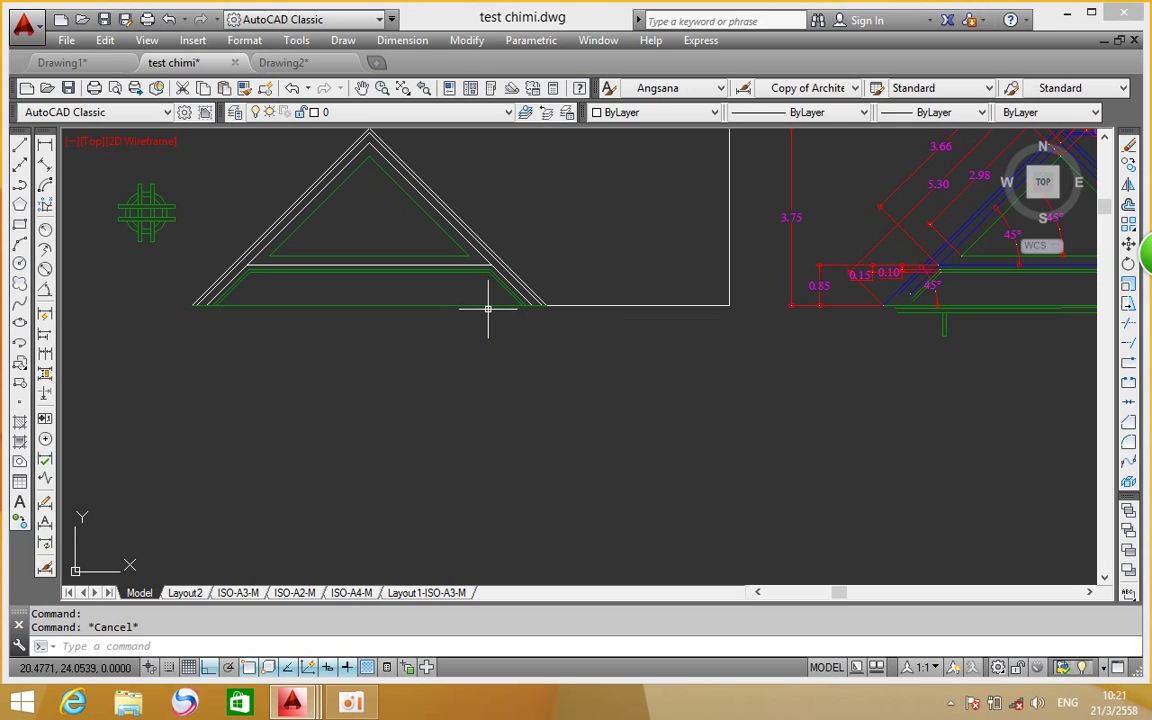
Turn off the Roof-detail layer so only the white rafter outline shows
{"action": "key", "text": "Escape"}
{"action": "scroll", "coordinate": [488, 308], "scroll_direction": "down", "scroll_amount": 3}
{"action": "middle_click_drag", "start_coordinate": [527, 308], "coordinate": [537, 365]}
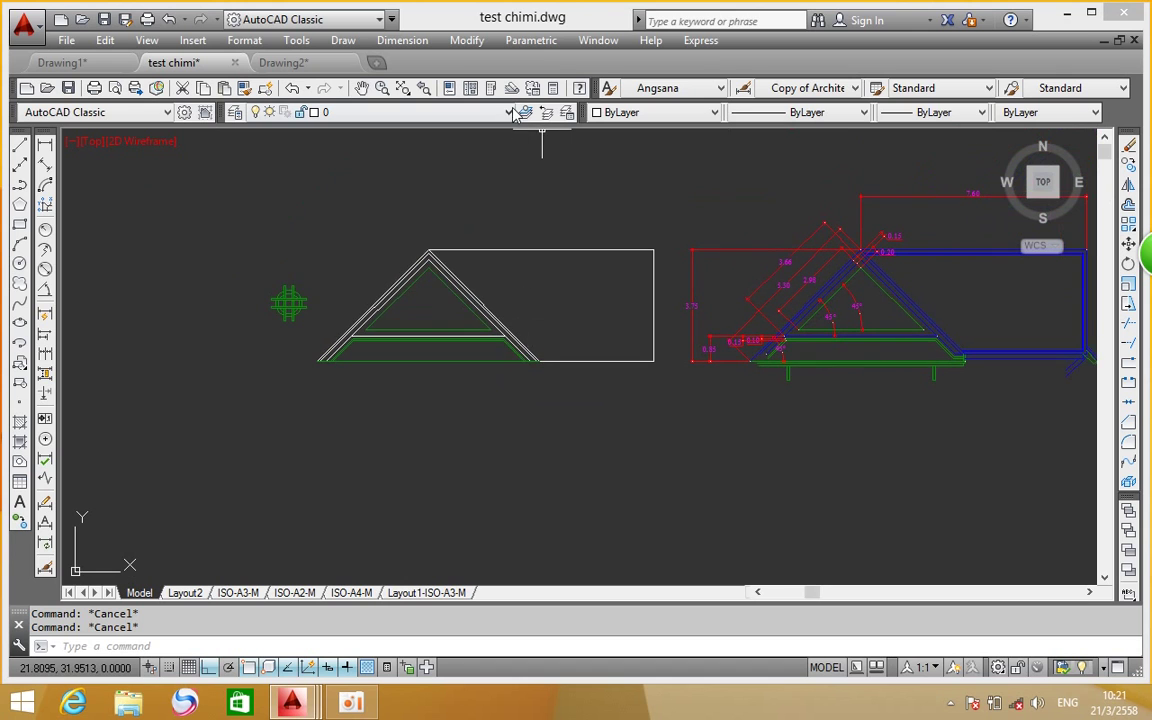
{"action": "left_click", "coordinate": [465, 112]}
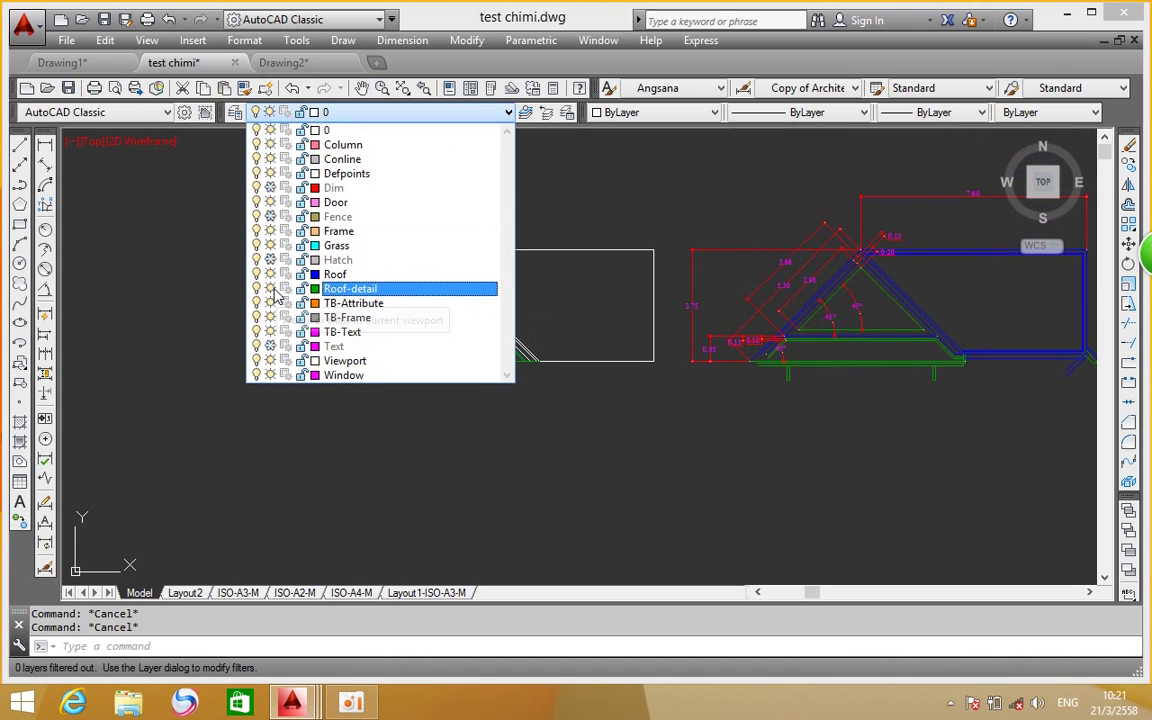
{"action": "left_click", "coordinate": [522, 448]}
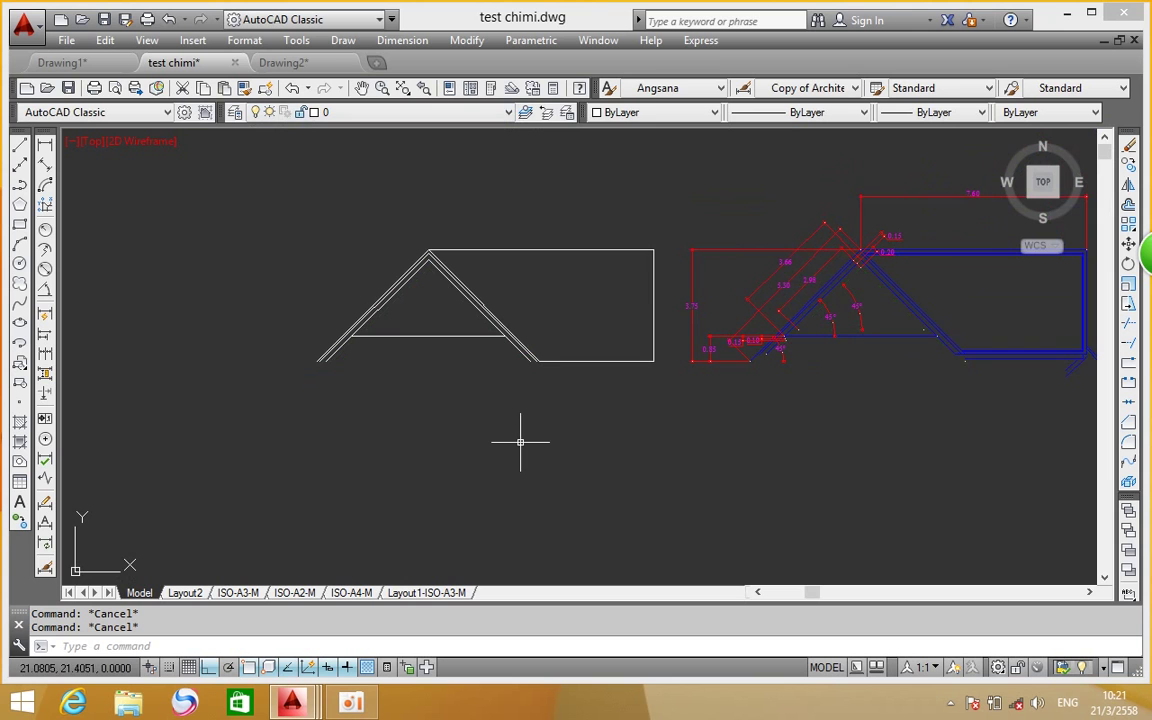
{"action": "scroll", "coordinate": [634, 448], "scroll_direction": "down", "scroll_amount": 4}
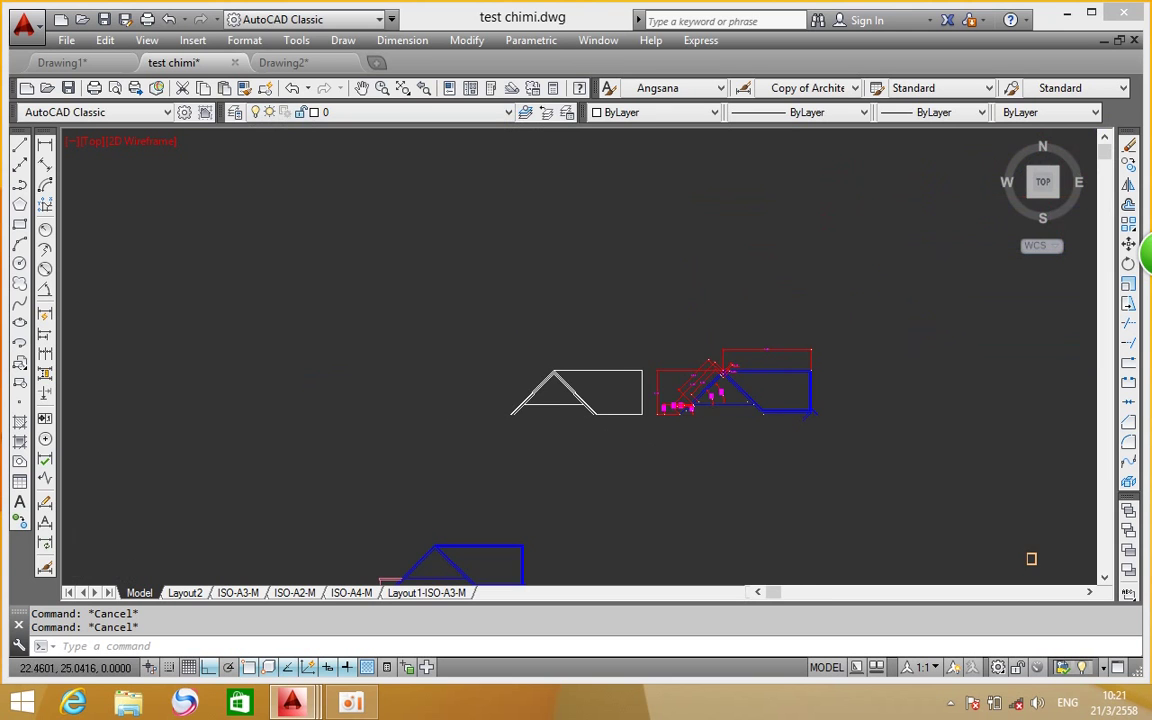
Window-select every line of the left roof outline and assign them to the blue Roof layer
{"action": "scroll", "coordinate": [610, 400], "scroll_direction": "up", "scroll_amount": 2}
{"action": "scroll", "coordinate": [645, 420], "scroll_direction": "up", "scroll_amount": 2}
{"action": "left_click", "coordinate": [681, 288]}
{"action": "left_click", "coordinate": [280, 500]}
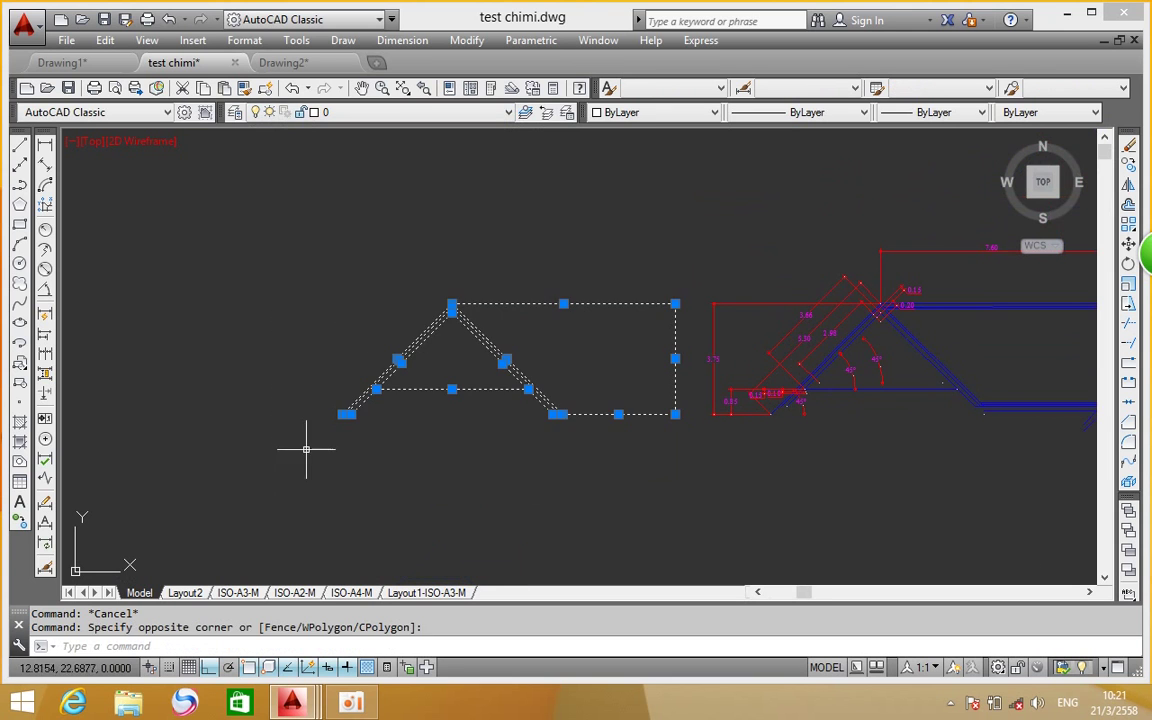
{"action": "left_click", "coordinate": [508, 113]}
{"action": "left_click", "coordinate": [340, 273]}
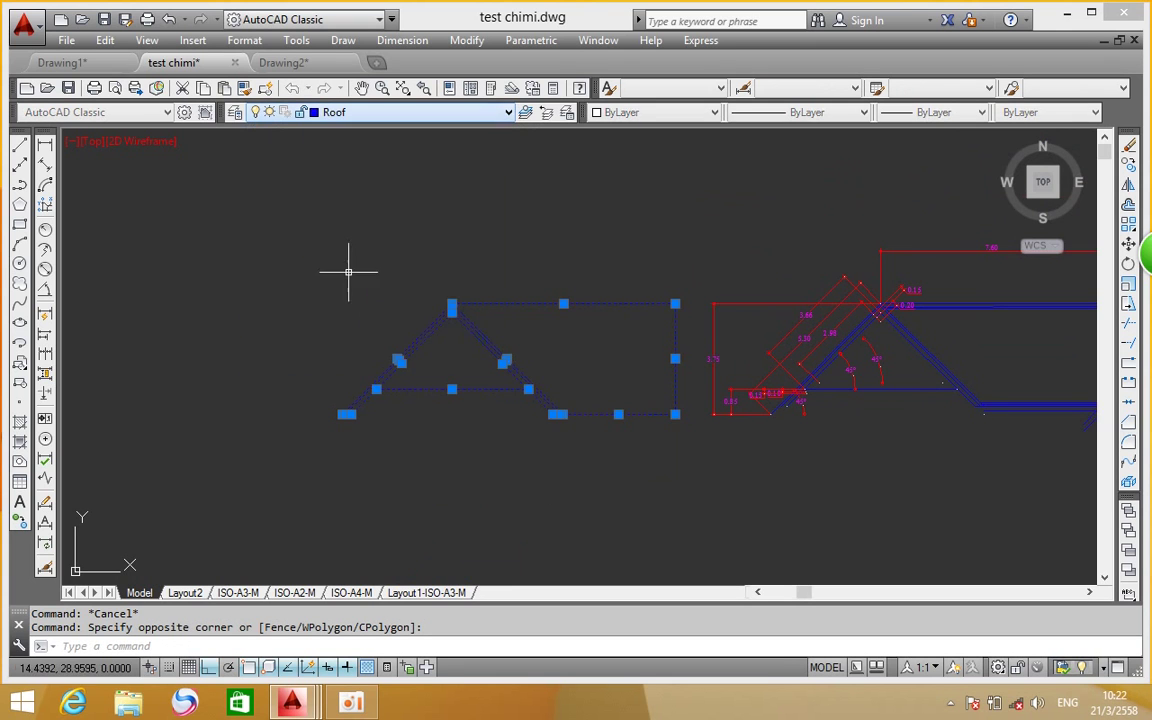
{"action": "key", "text": "Escape"}
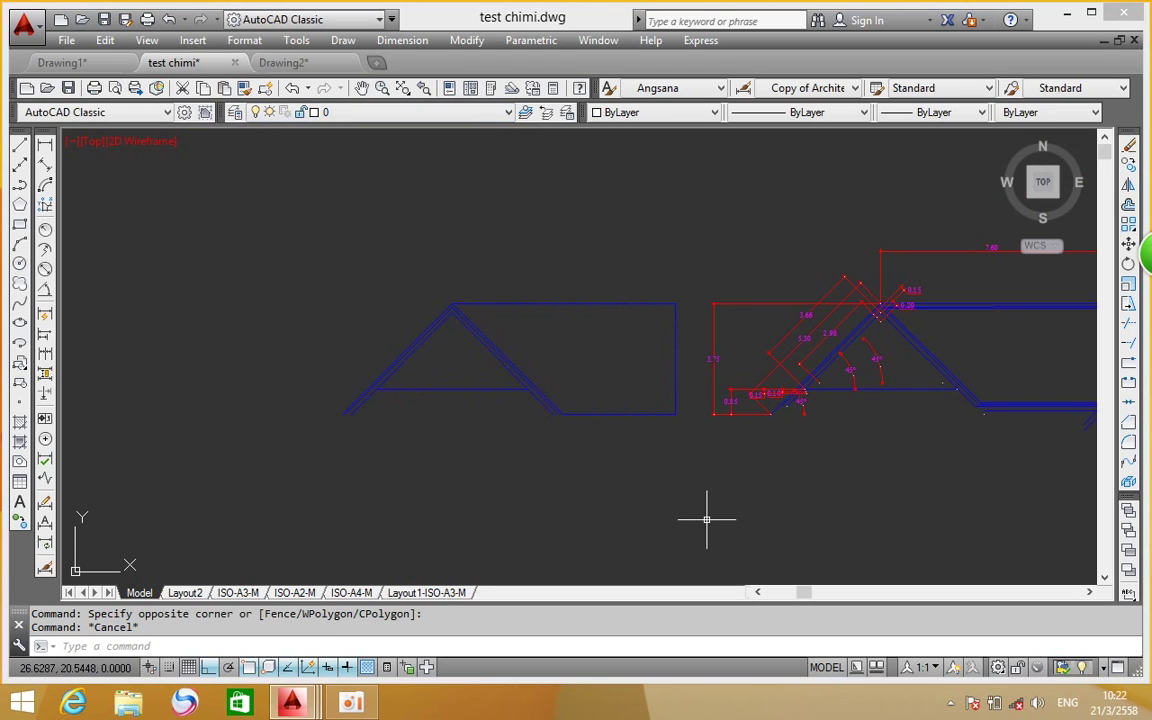
{"action": "key", "text": "Escape"}
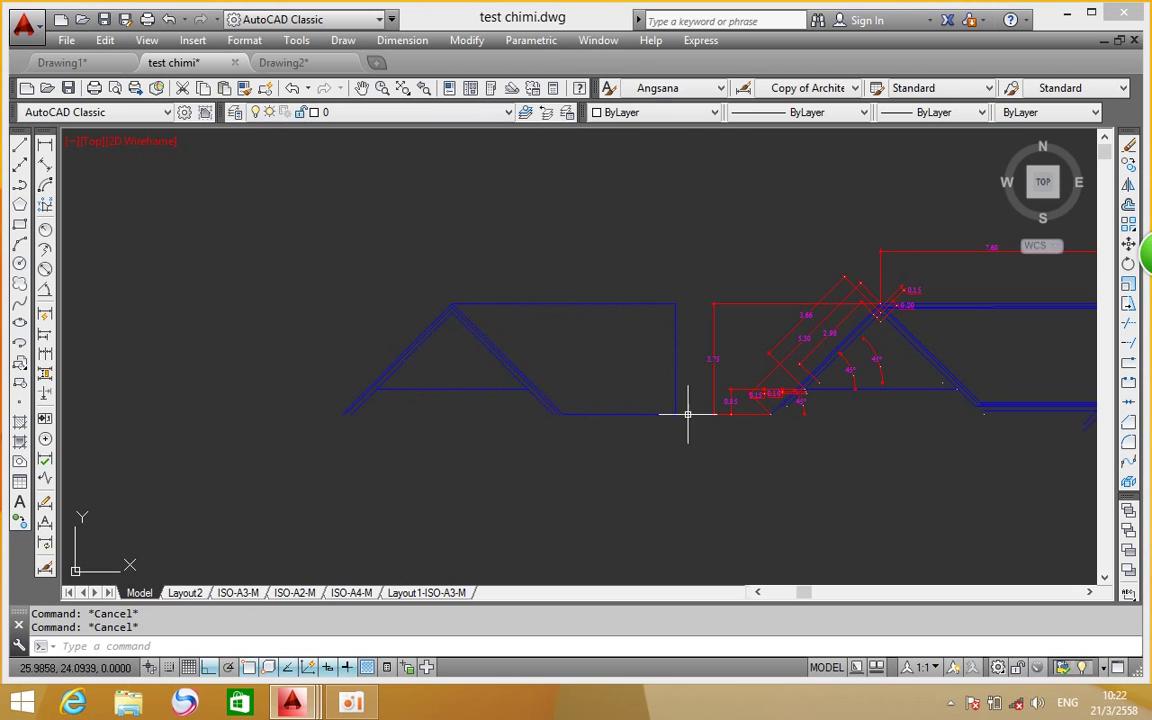
{"action": "scroll", "coordinate": [931, 429], "scroll_direction": "up", "scroll_amount": 4}
{"action": "scroll", "coordinate": [650, 388], "scroll_direction": "down", "scroll_amount": 5}
{"action": "scroll", "coordinate": [720, 352], "scroll_direction": "up", "scroll_amount": 2}
{"action": "scroll", "coordinate": [694, 334], "scroll_direction": "up", "scroll_amount": 1}
{"action": "middle_click_drag", "start_coordinate": [810, 322], "coordinate": [545, 291]}
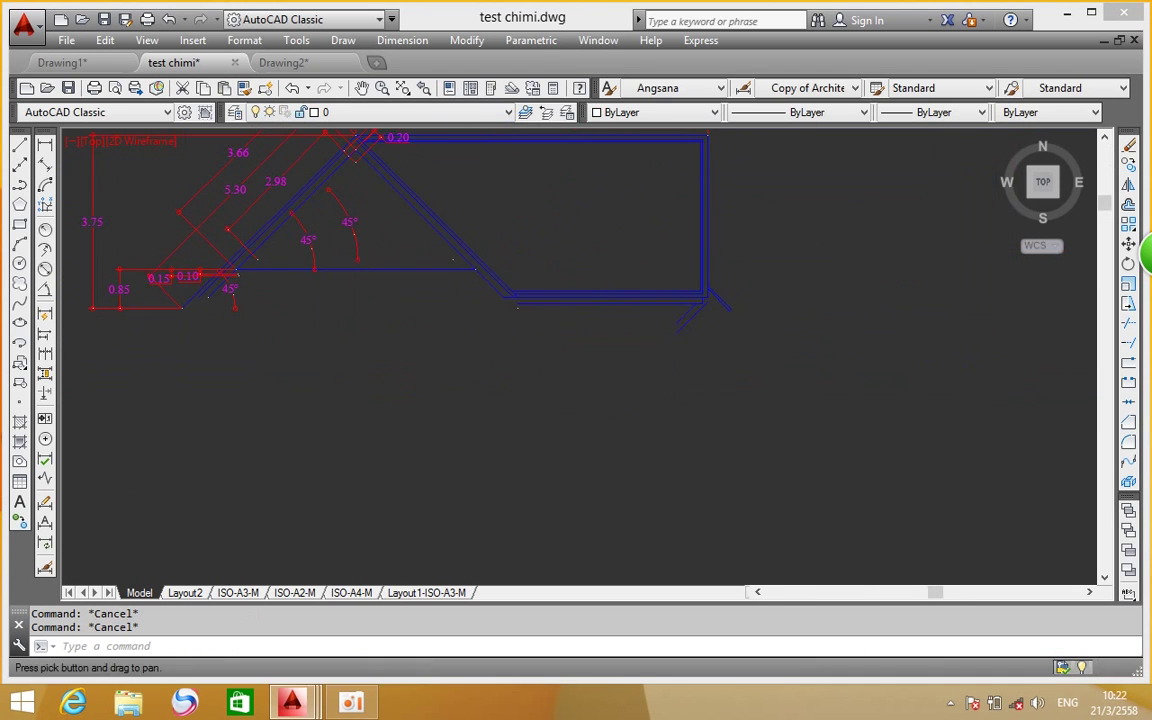
{"action": "middle_click_drag", "start_coordinate": [420, 262], "coordinate": [602, 329]}
{"action": "scroll", "coordinate": [590, 322], "scroll_direction": "up", "scroll_amount": 2}
{"action": "scroll", "coordinate": [590, 322], "scroll_direction": "down", "scroll_amount": 2}
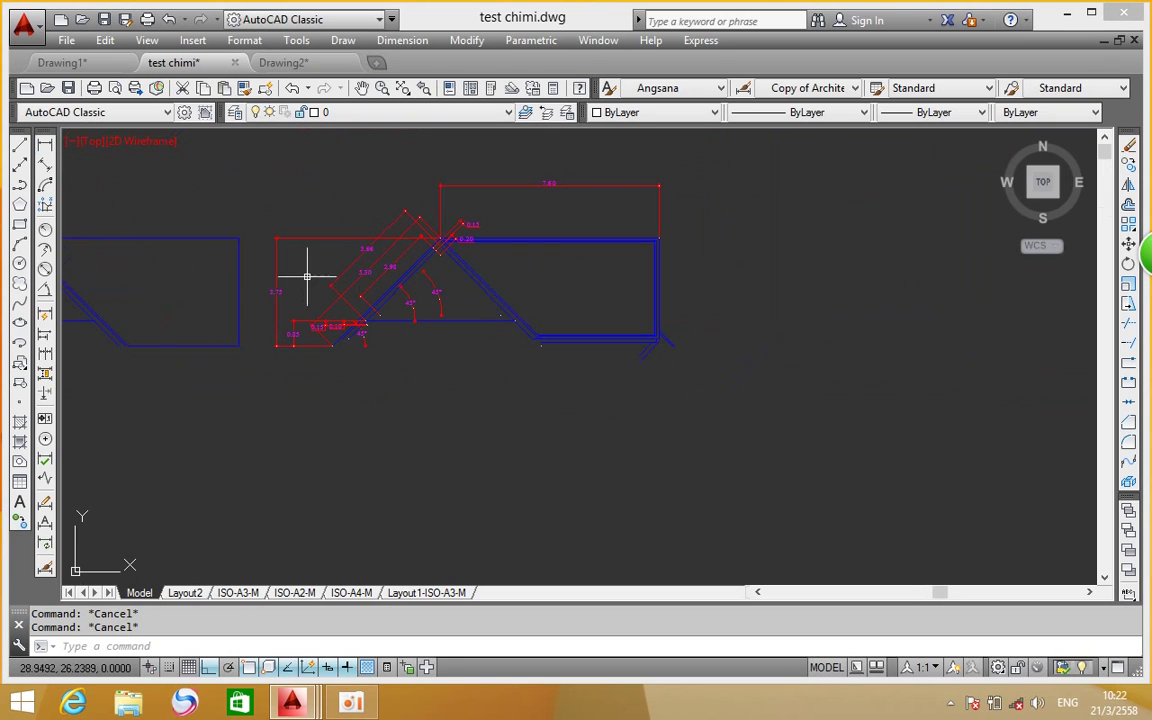
{"action": "left_click", "coordinate": [20, 146]}
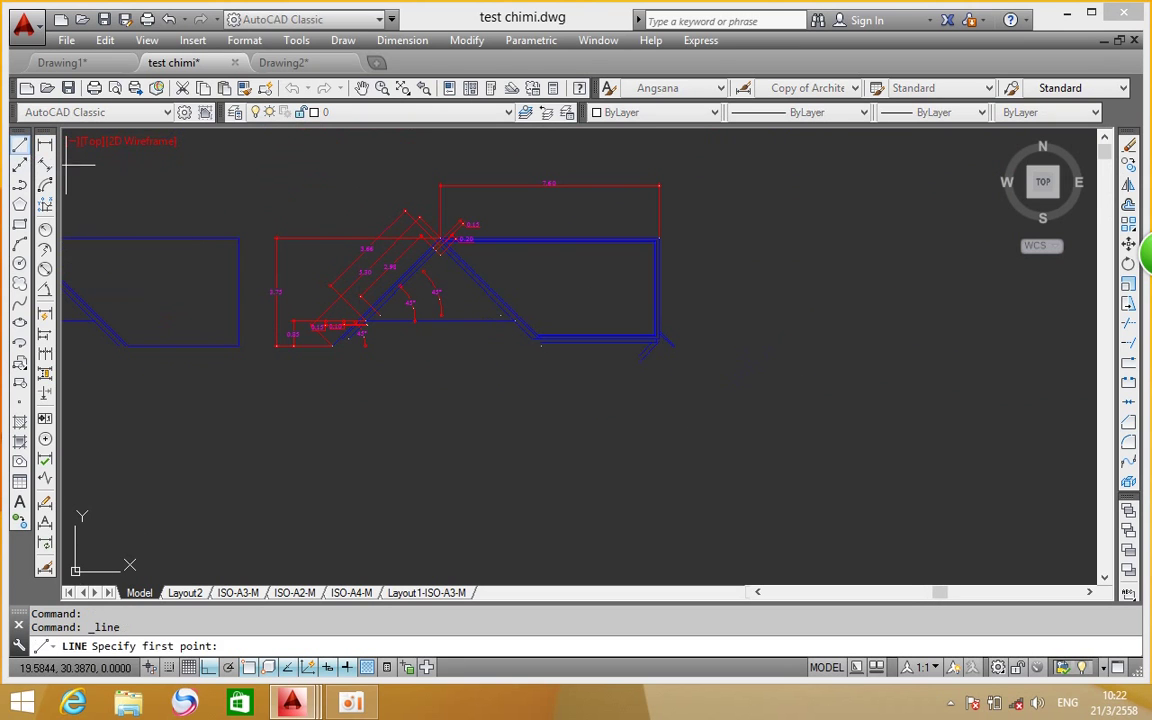
{"action": "scroll", "coordinate": [322, 348], "scroll_direction": "up", "scroll_amount": 8}
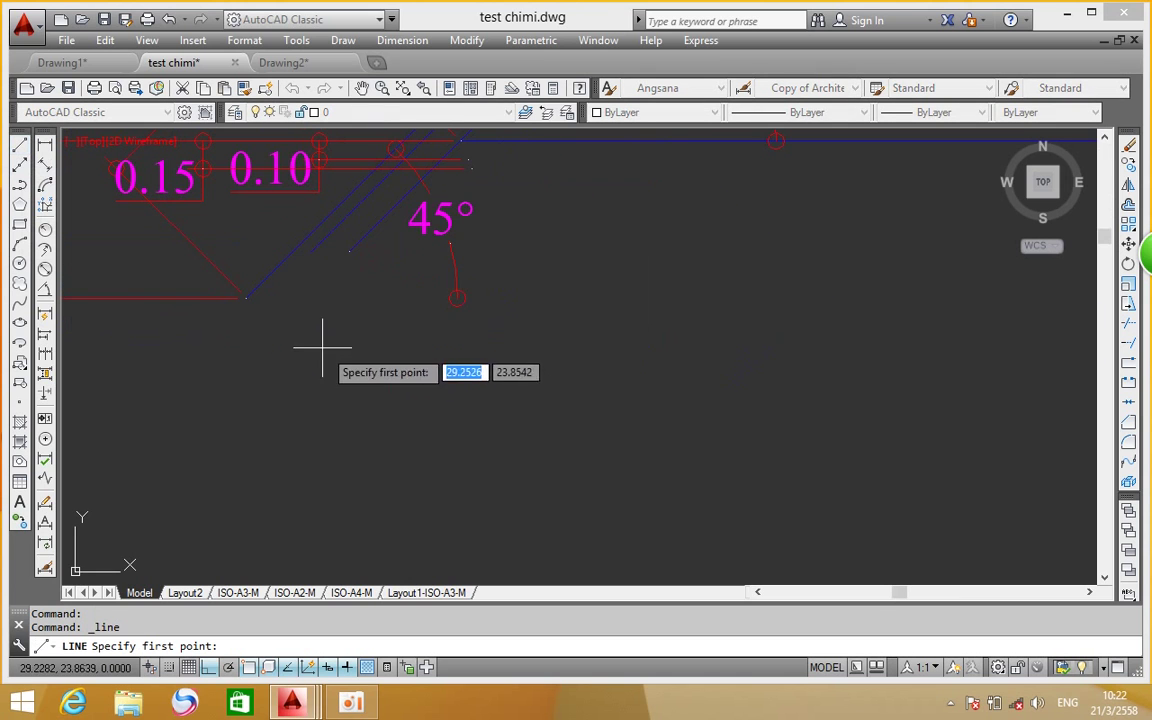
{"action": "left_click", "coordinate": [247, 299]}
{"action": "scroll", "coordinate": [405, 311], "scroll_direction": "down", "scroll_amount": 5}
{"action": "scroll", "coordinate": [920, 307], "scroll_direction": "up", "scroll_amount": 3}
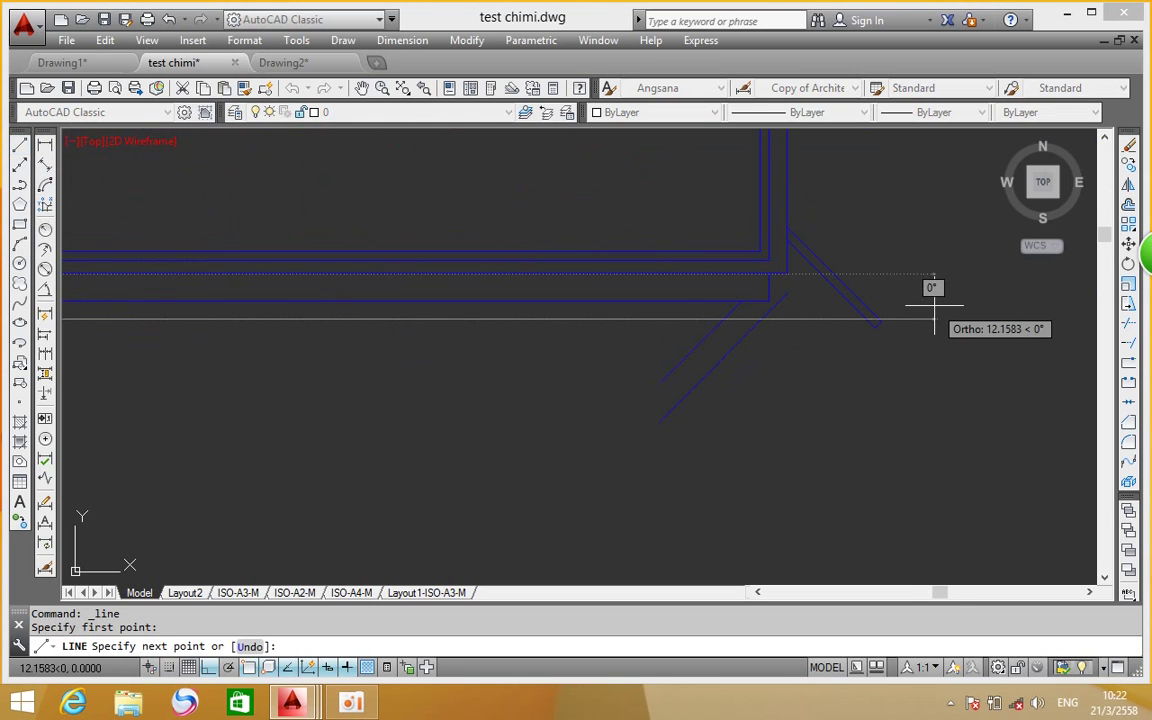
{"action": "scroll", "coordinate": [934, 307], "scroll_direction": "down", "scroll_amount": 2}
{"action": "scroll", "coordinate": [930, 305], "scroll_direction": "up", "scroll_amount": 2}
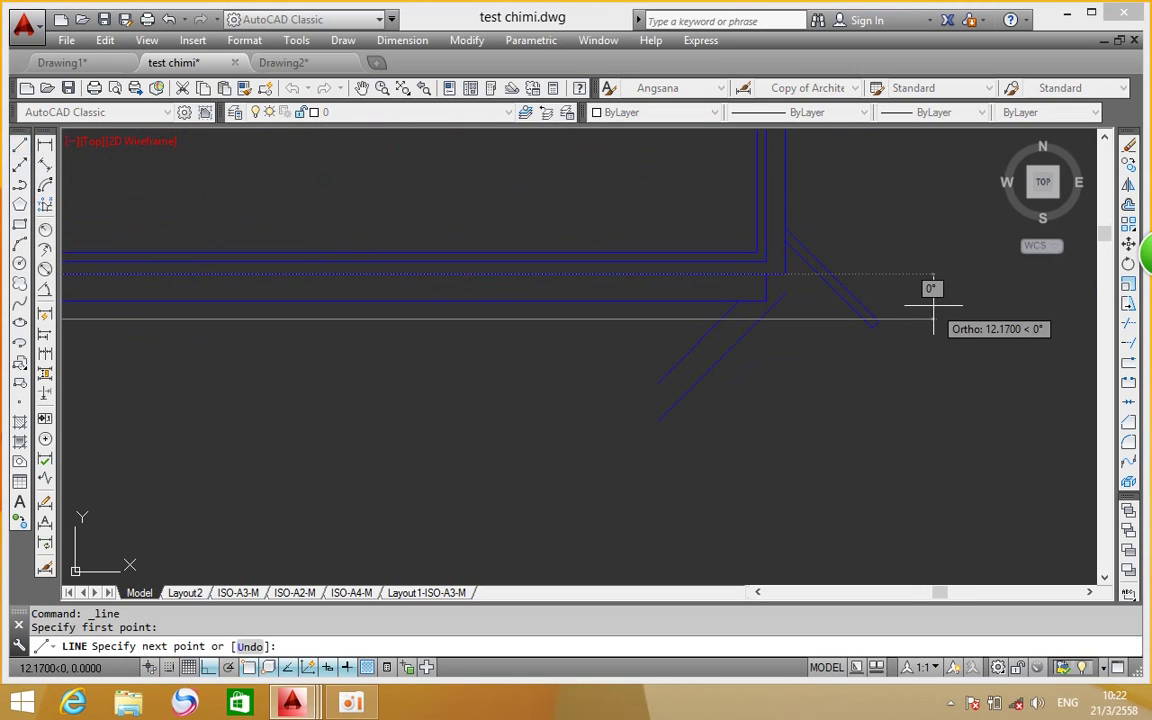
{"action": "scroll", "coordinate": [933, 307], "scroll_direction": "down", "scroll_amount": 2}
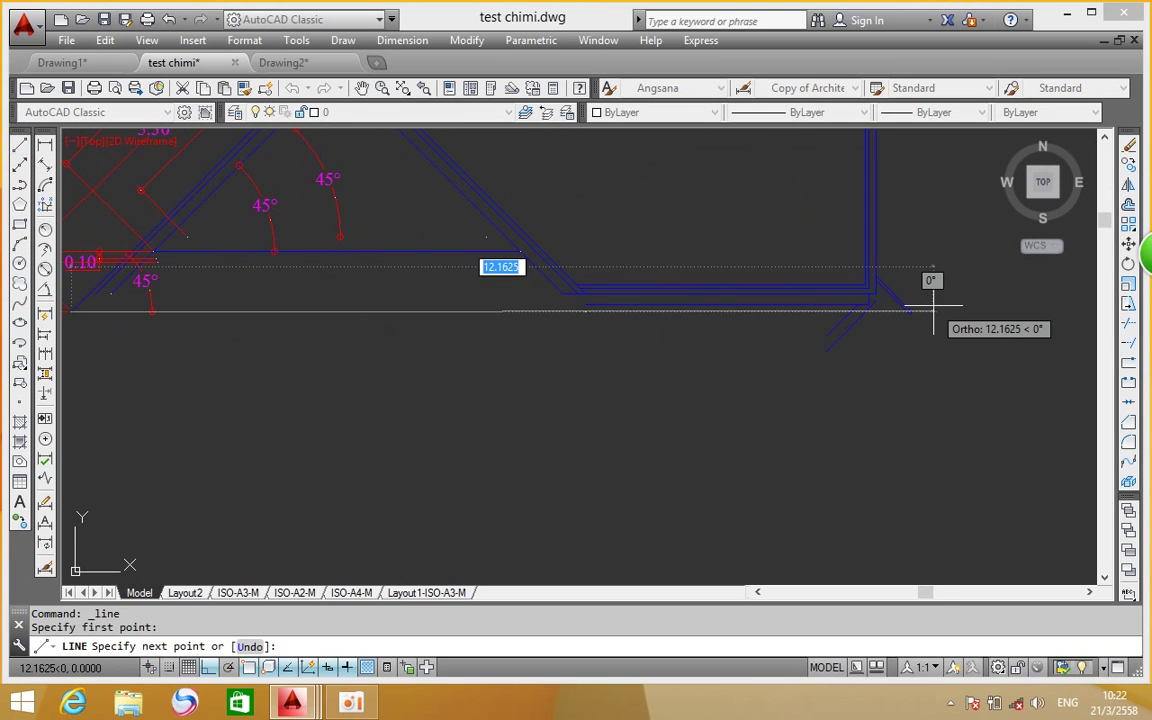
{"action": "scroll", "coordinate": [933, 307], "scroll_direction": "up", "scroll_amount": 4}
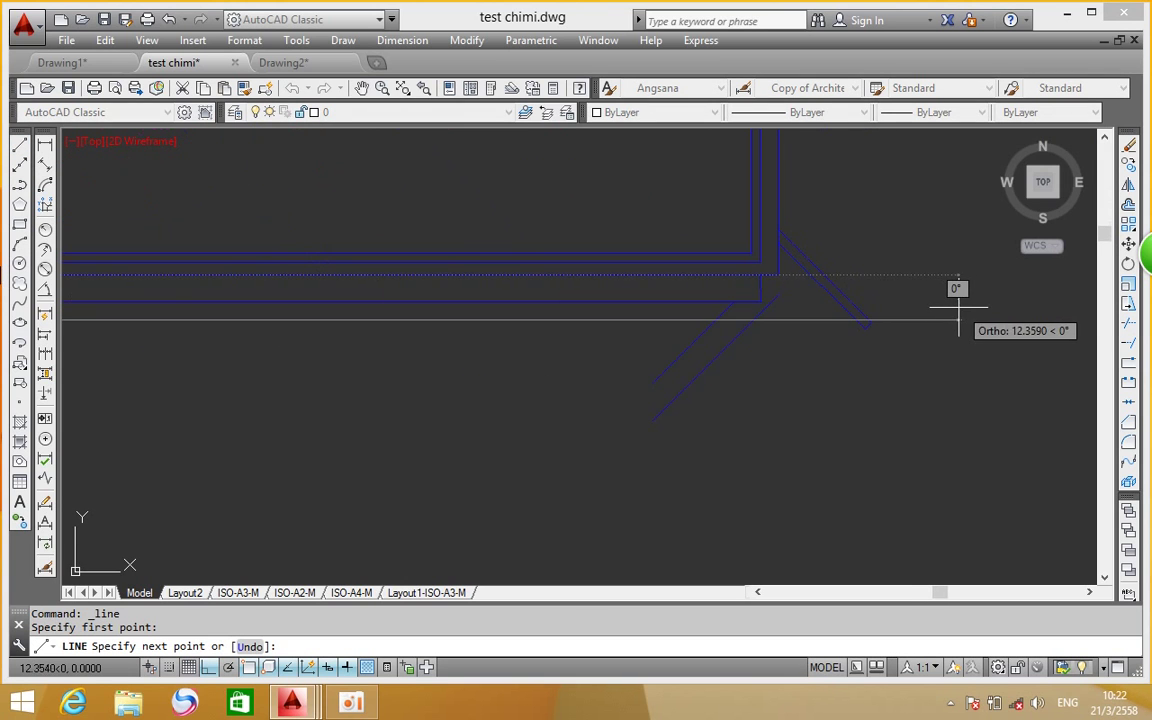
{"action": "scroll", "coordinate": [945, 302], "scroll_direction": "down", "scroll_amount": 4}
{"action": "key", "text": "Escape"}
{"action": "scroll", "coordinate": [689, 329], "scroll_direction": "up", "scroll_amount": 3}
{"action": "mouse_move", "coordinate": [738, 296]}
{"action": "middle_mouse_down"}
{"action": "mouse_move", "coordinate": [509, 314]}
{"action": "mouse_move", "coordinate": [464, 391]}
{"action": "middle_mouse_up"}
{"action": "scroll", "coordinate": [464, 391], "scroll_direction": "down", "scroll_amount": 4}
{"action": "middle_click_drag", "start_coordinate": [717, 318], "coordinate": [653, 344]}
{"action": "scroll", "coordinate": [540, 327], "scroll_direction": "up", "scroll_amount": 4}
{"action": "middle_click_drag", "start_coordinate": [540, 327], "coordinate": [868, 437]}
{"action": "middle_click_drag", "start_coordinate": [677, 371], "coordinate": [635, 352]}
{"action": "scroll", "coordinate": [635, 352], "scroll_direction": "up", "scroll_amount": 2}
{"action": "middle_click_drag", "start_coordinate": [1080, 340], "coordinate": [528, 352]}
{"action": "scroll", "coordinate": [480, 240], "scroll_direction": "down", "scroll_amount": 5}
{"action": "scroll", "coordinate": [478, 232], "scroll_direction": "up", "scroll_amount": 3}
{"action": "scroll", "coordinate": [473, 221], "scroll_direction": "up", "scroll_amount": 1}
{"action": "mouse_move", "coordinate": [499, 400]}
{"action": "middle_mouse_down"}
{"action": "mouse_move", "coordinate": [512, 314]}
{"action": "mouse_move", "coordinate": [535, 296]}
{"action": "mouse_move", "coordinate": [639, 300]}
{"action": "mouse_move", "coordinate": [586, 301]}
{"action": "mouse_move", "coordinate": [573, 334]}
{"action": "mouse_move", "coordinate": [564, 312]}
{"action": "middle_mouse_up"}
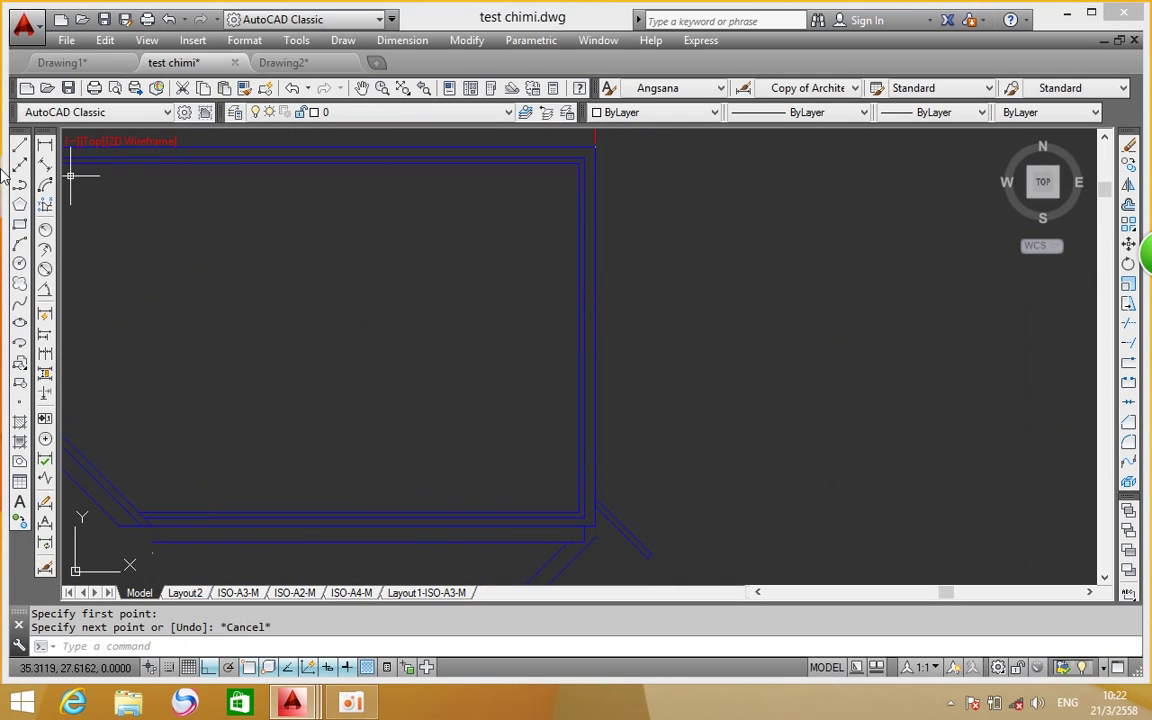
{"action": "left_click", "coordinate": [45, 143]}
Dimension the outer line to each inner line at the top-right corner: 0.10 and 0.16
{"action": "scroll", "coordinate": [557, 150], "scroll_direction": "up", "scroll_amount": 2}
{"action": "scroll", "coordinate": [566, 154], "scroll_direction": "up", "scroll_amount": 1}
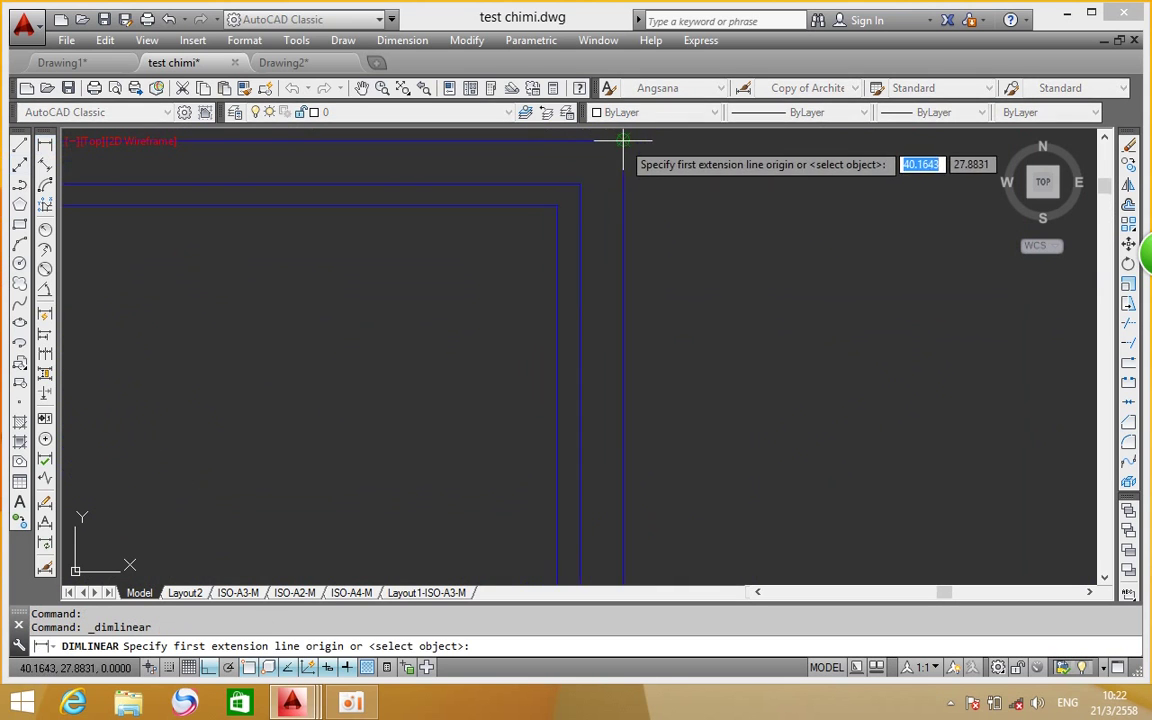
{"action": "left_click", "coordinate": [623, 141]}
{"action": "left_click", "coordinate": [579, 184]}
{"action": "scroll", "coordinate": [750, 193], "scroll_direction": "down", "scroll_amount": 2}
{"action": "left_click", "coordinate": [747, 238]}
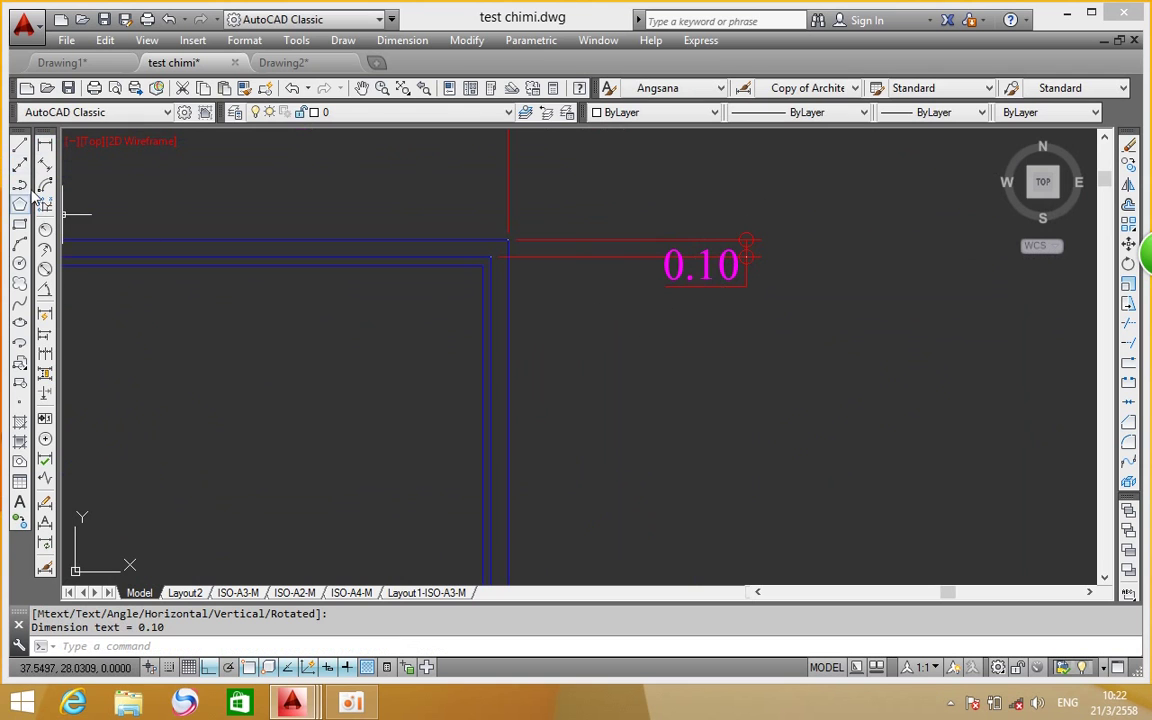
{"action": "left_click", "coordinate": [45, 144]}
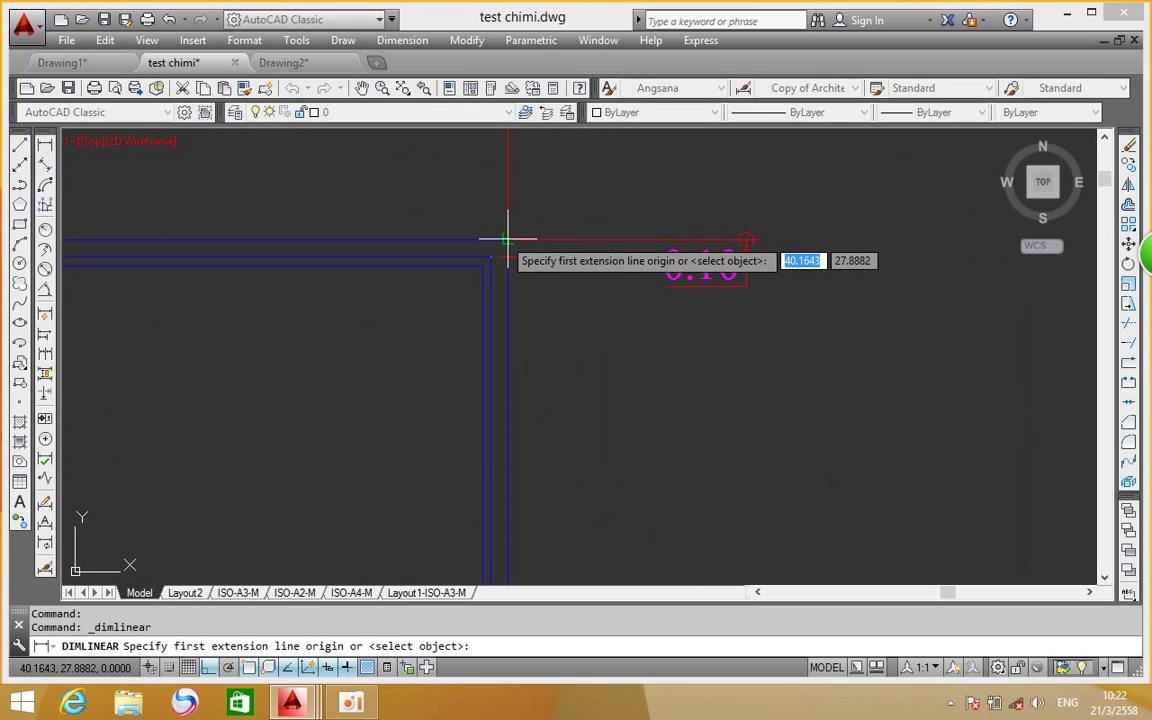
{"action": "left_click", "coordinate": [508, 241]}
{"action": "left_click", "coordinate": [483, 264]}
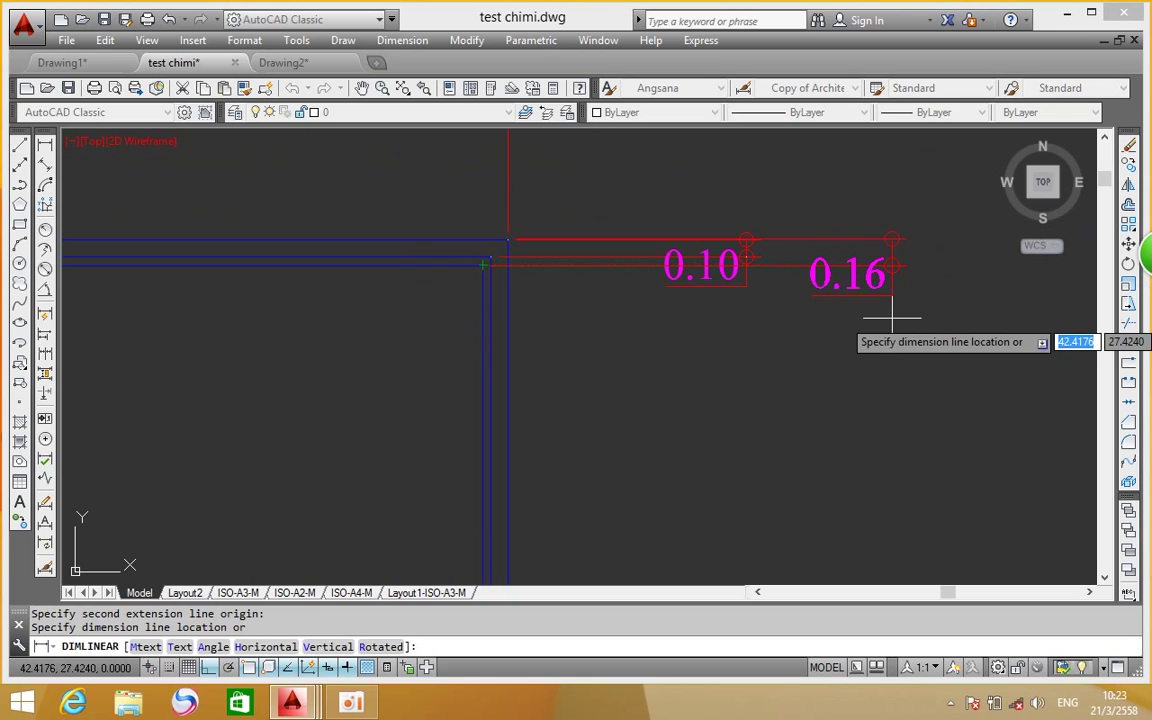
{"action": "left_click", "coordinate": [889, 316]}
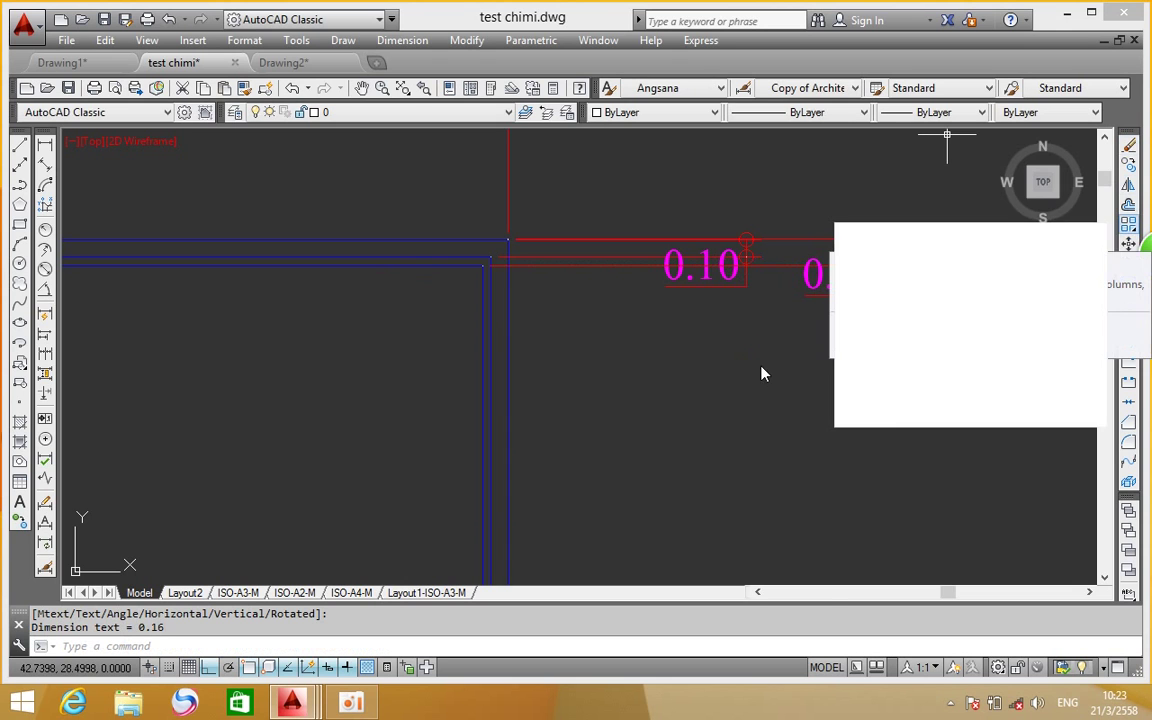
{"action": "middle_click_drag", "start_coordinate": [955, 292], "coordinate": [902, 280]}
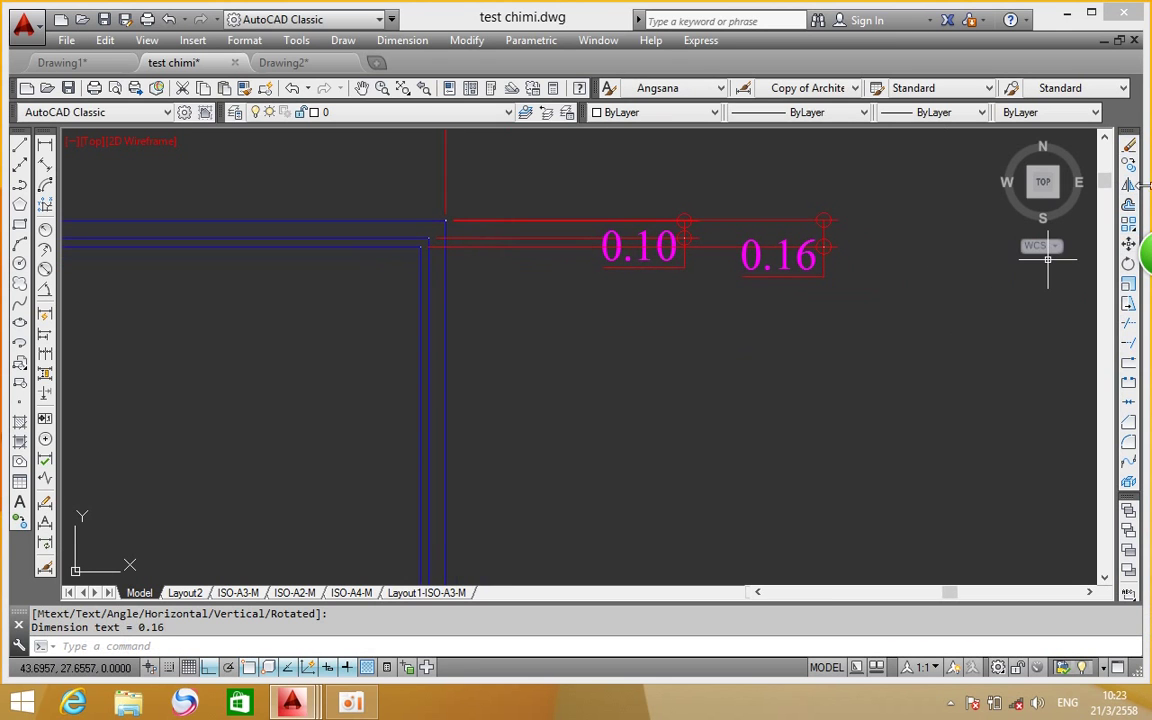
Offset the vertical and top outline lines inward by 0.1
{"action": "type", "text": "o"}
{"action": "key", "text": "Return"}
{"action": "scroll", "coordinate": [748, 355], "scroll_direction": "down", "scroll_amount": 4}
{"action": "scroll", "coordinate": [411, 360], "scroll_direction": "down", "scroll_amount": 3}
{"action": "scroll", "coordinate": [420, 340], "scroll_direction": "up", "scroll_amount": 1}
{"action": "scroll", "coordinate": [423, 330], "scroll_direction": "up", "scroll_amount": 5}
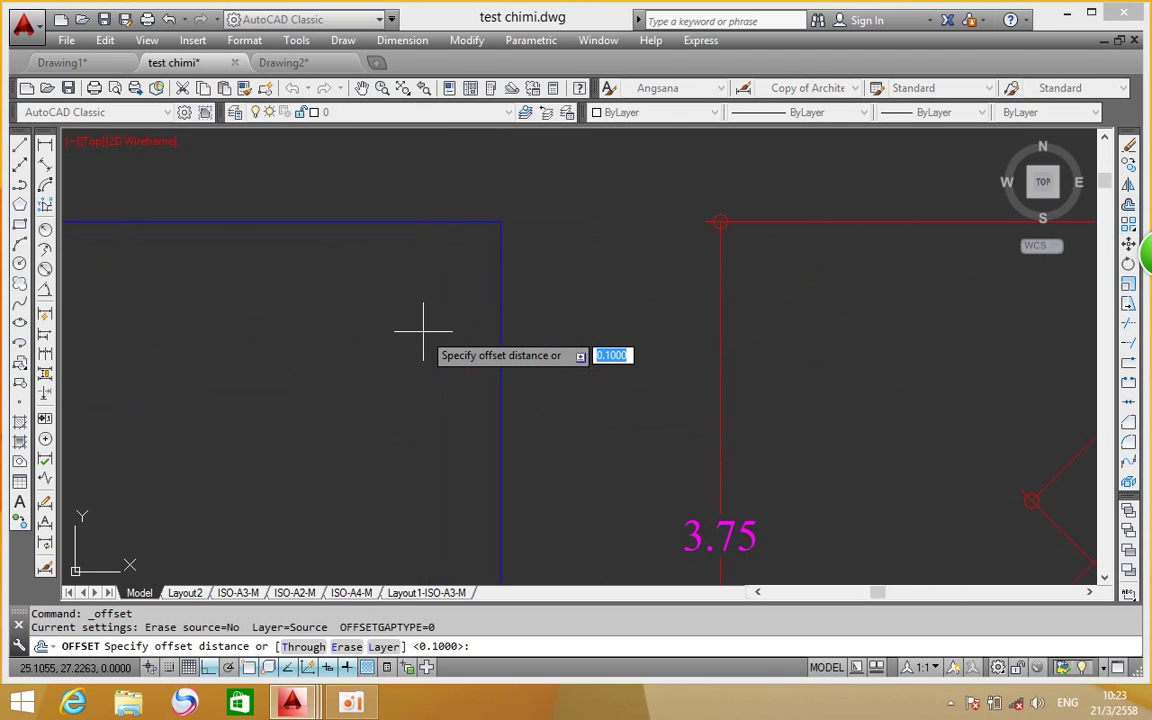
{"action": "type", "text": ".1"}
{"action": "key", "text": "Return"}
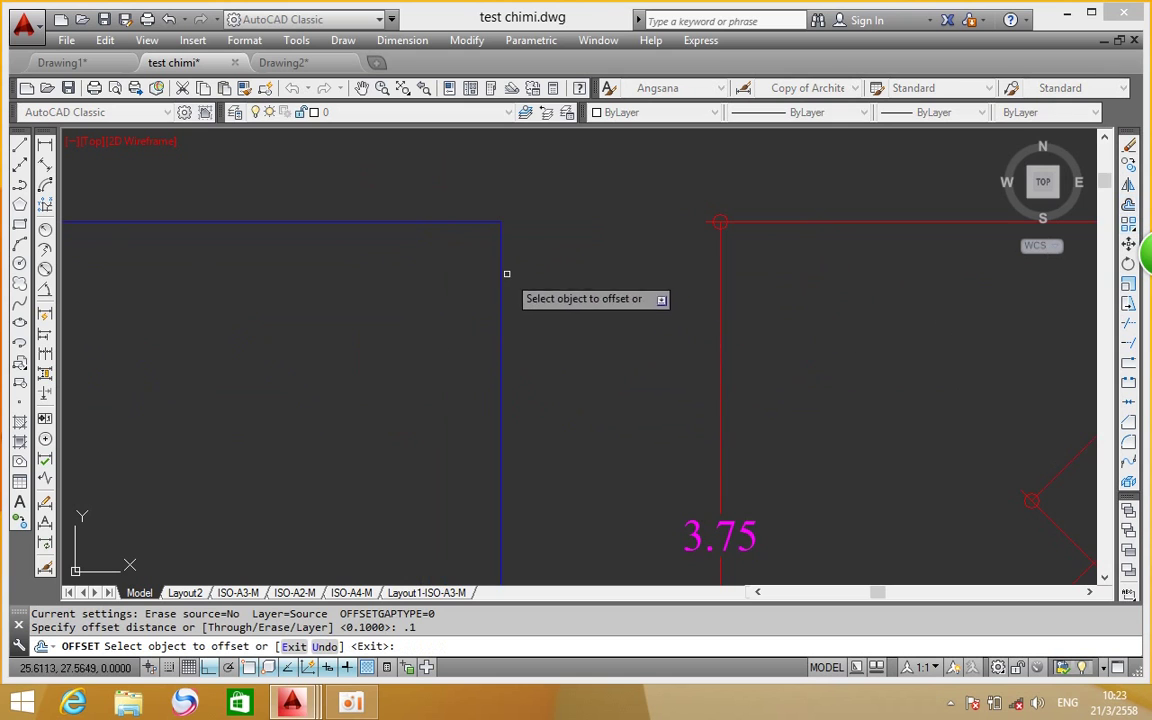
{"action": "left_click", "coordinate": [500, 263]}
{"action": "left_click", "coordinate": [395, 275]}
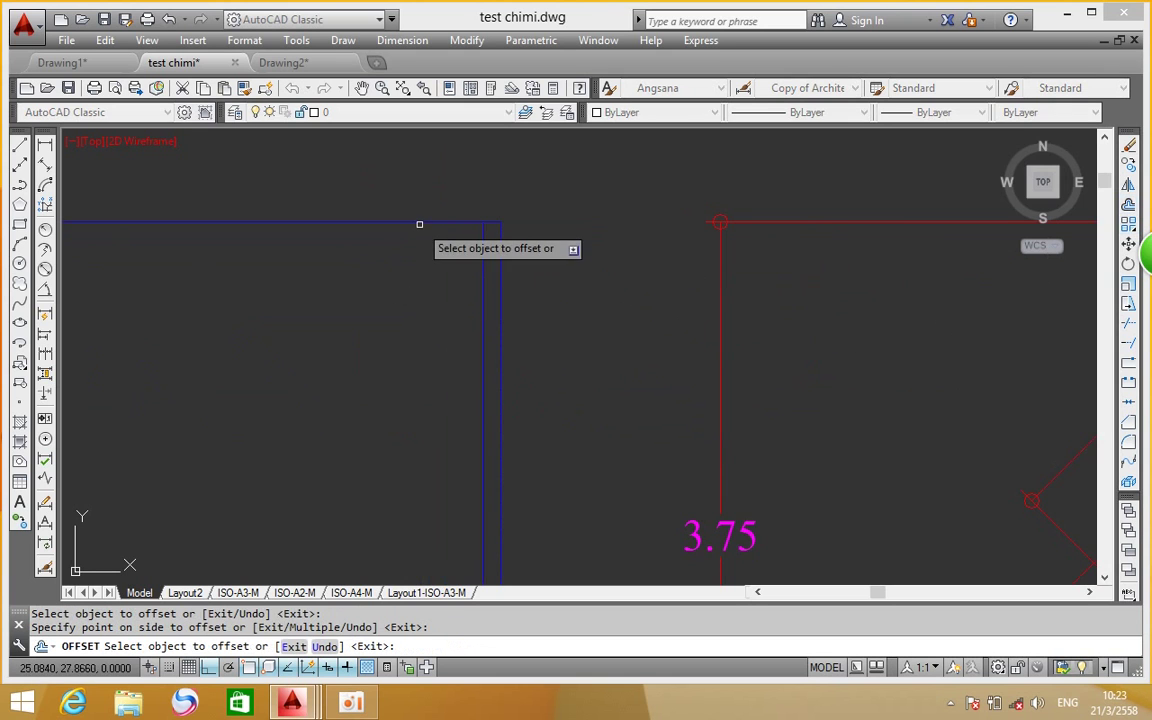
{"action": "left_click", "coordinate": [419, 223]}
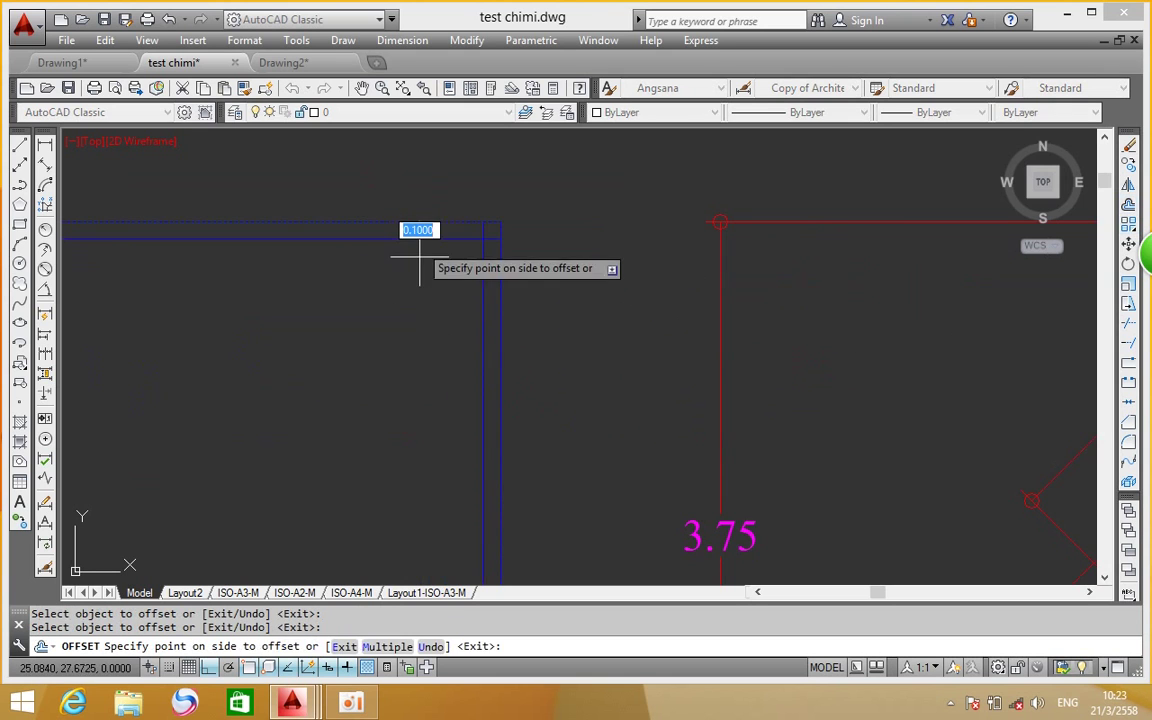
{"action": "left_click", "coordinate": [432, 305]}
{"action": "right_click", "coordinate": [560, 270]}
{"action": "left_click", "coordinate": [578, 277]}
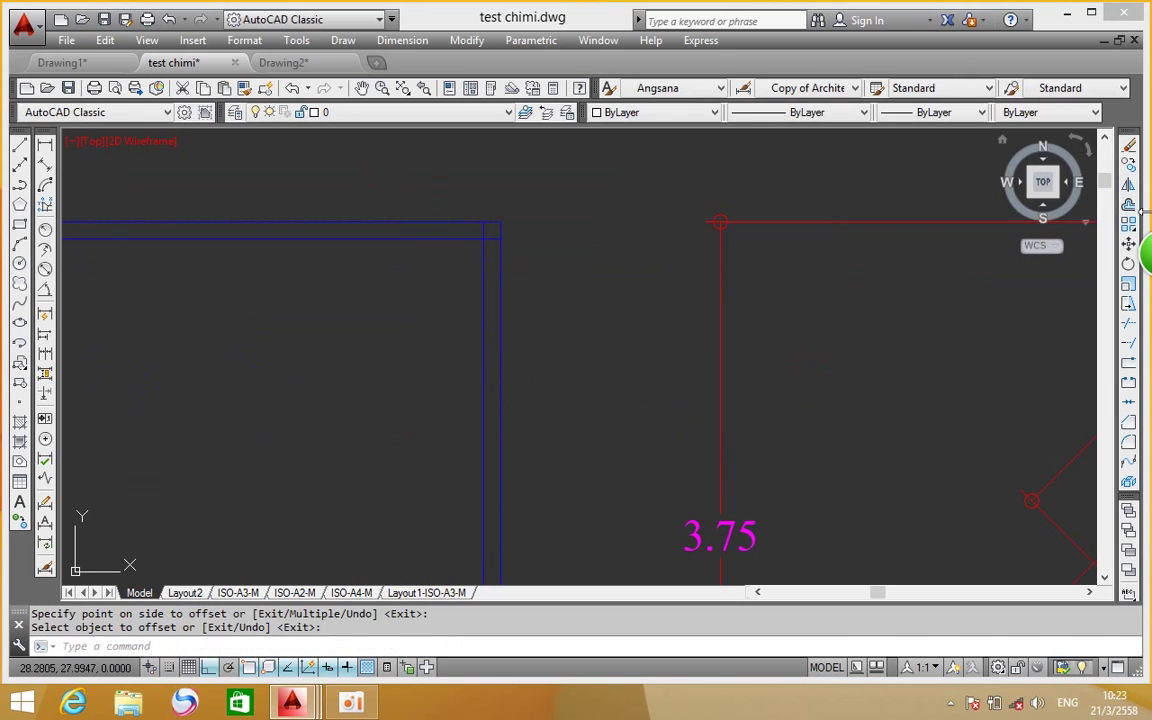
Offset the same vertical and top lines inward again by 0.16
{"action": "key", "text": "Return"}
{"action": "type", "text": "."}
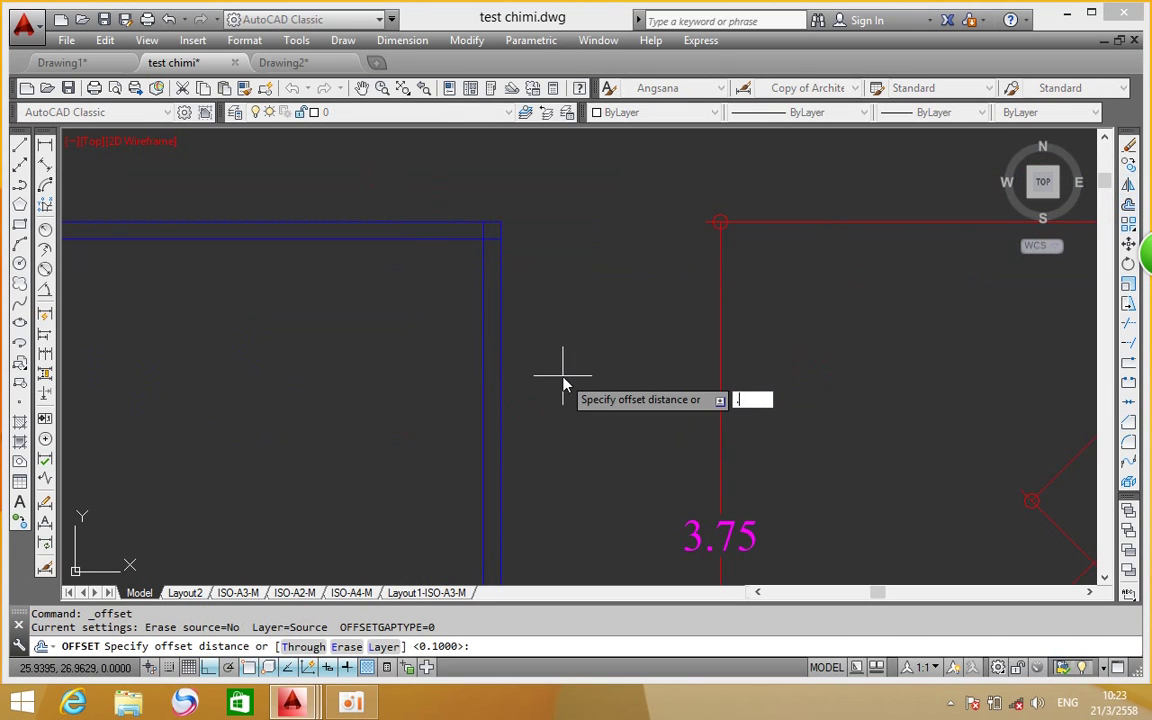
{"action": "type", "text": "16"}
{"action": "key", "text": "Return"}
{"action": "left_click", "coordinate": [496, 300]}
{"action": "left_click", "coordinate": [447, 220]}
{"action": "left_click", "coordinate": [447, 220]}
{"action": "left_click", "coordinate": [438, 294]}
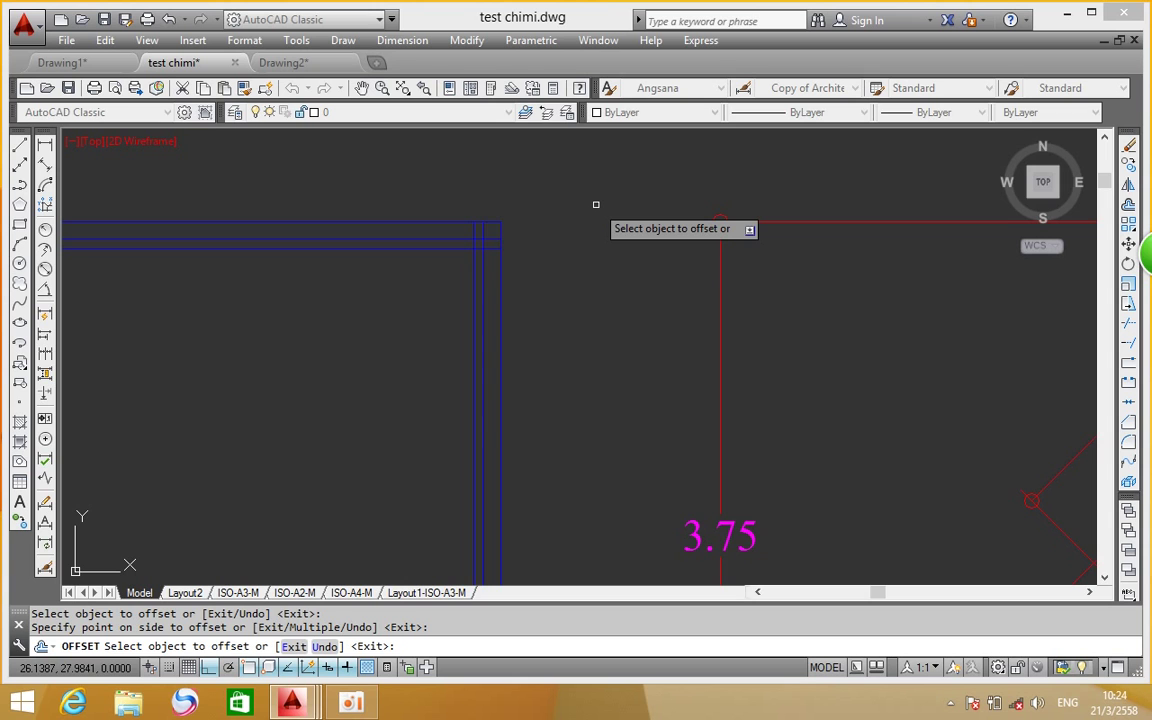
{"action": "right_click", "coordinate": [576, 210]}
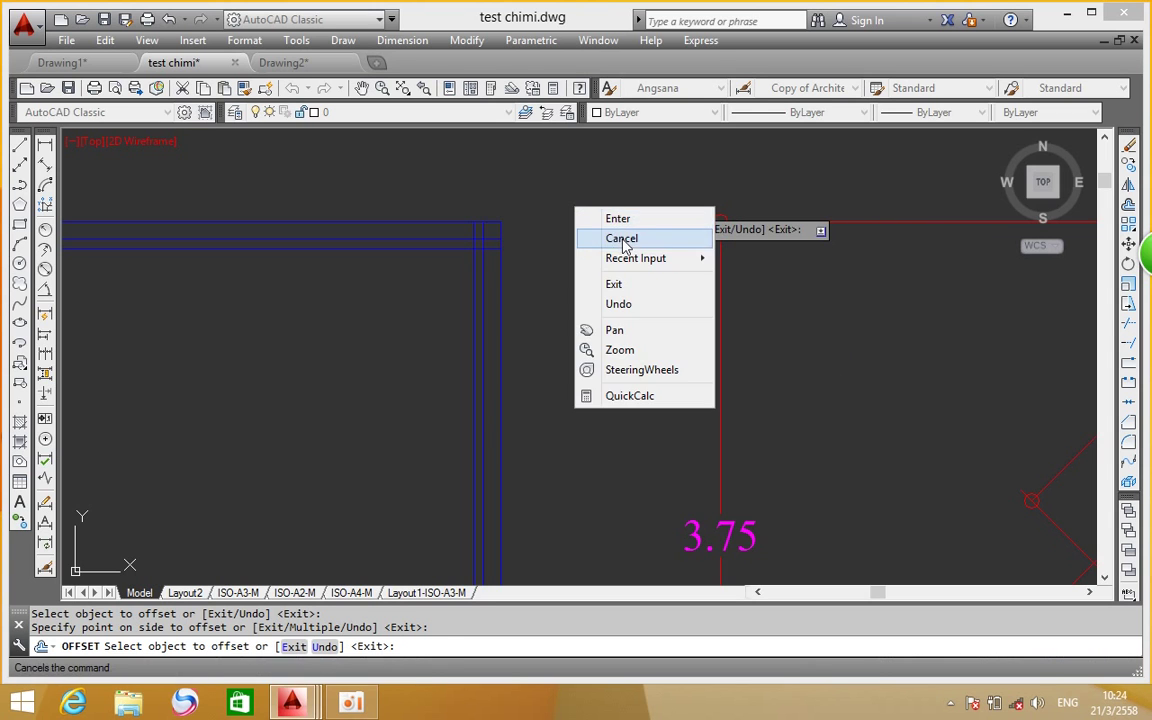
Trim the vertical lines above the wall line and the overshooting ends at the upper corner
{"action": "left_click", "coordinate": [620, 219]}
{"action": "left_click", "coordinate": [1128, 322]}
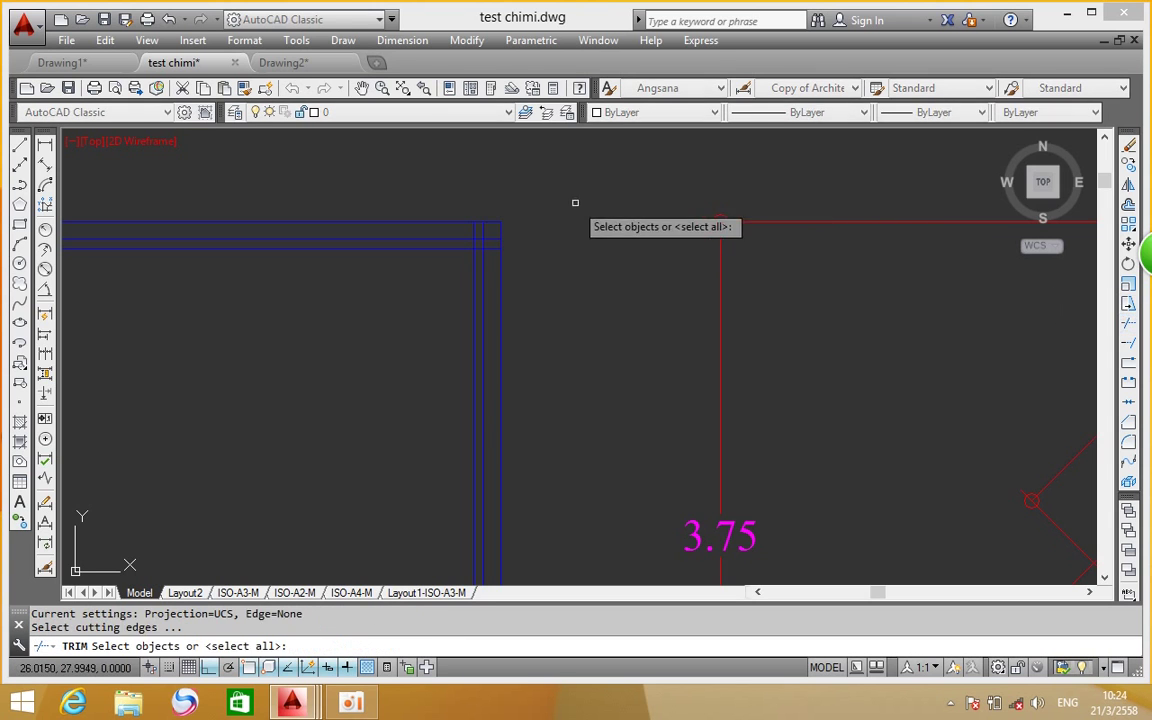
{"action": "key", "text": "Return"}
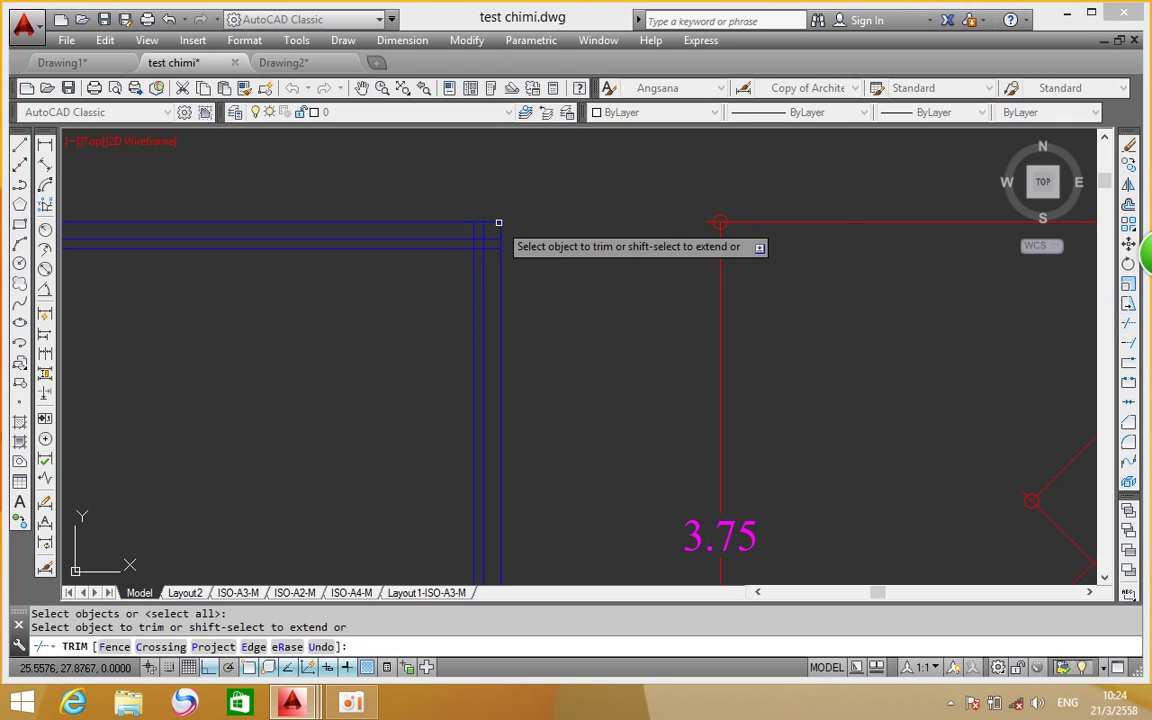
{"action": "scroll", "coordinate": [462, 240], "scroll_direction": "up", "scroll_amount": 5}
{"action": "left_click", "coordinate": [530, 182]}
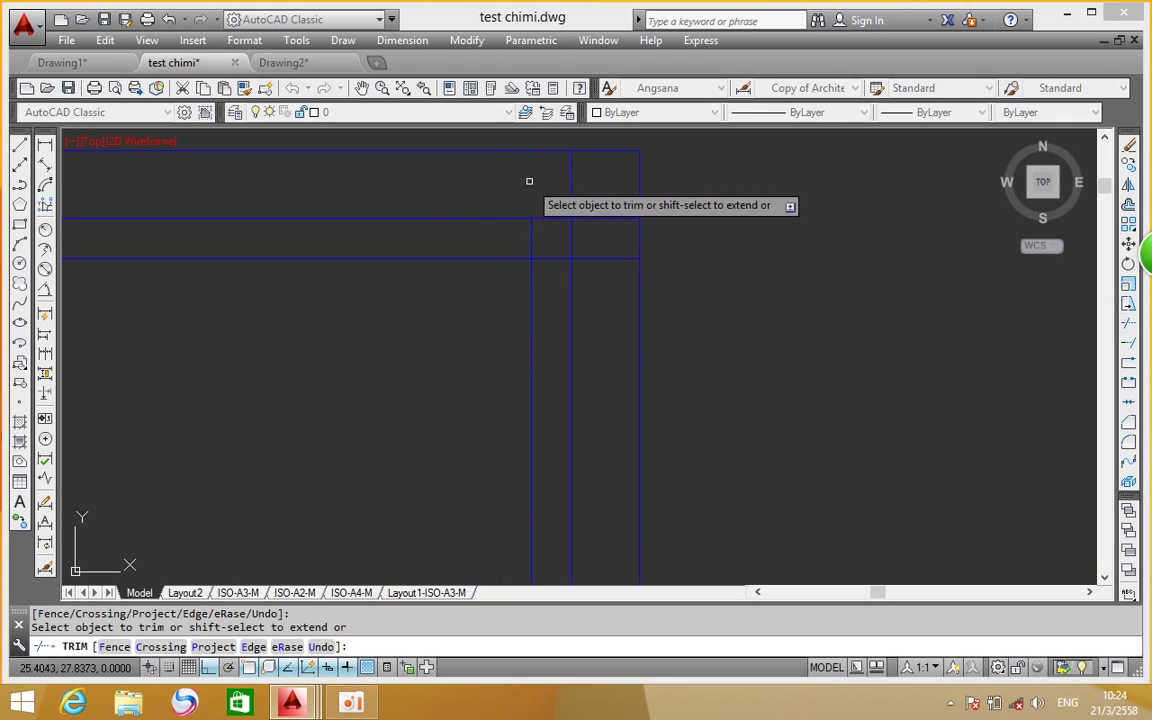
{"action": "left_click", "coordinate": [571, 184]}
{"action": "left_click", "coordinate": [620, 200]}
{"action": "left_click", "coordinate": [591, 283]}
{"action": "left_click", "coordinate": [540, 236]}
{"action": "left_click", "coordinate": [540, 242]}
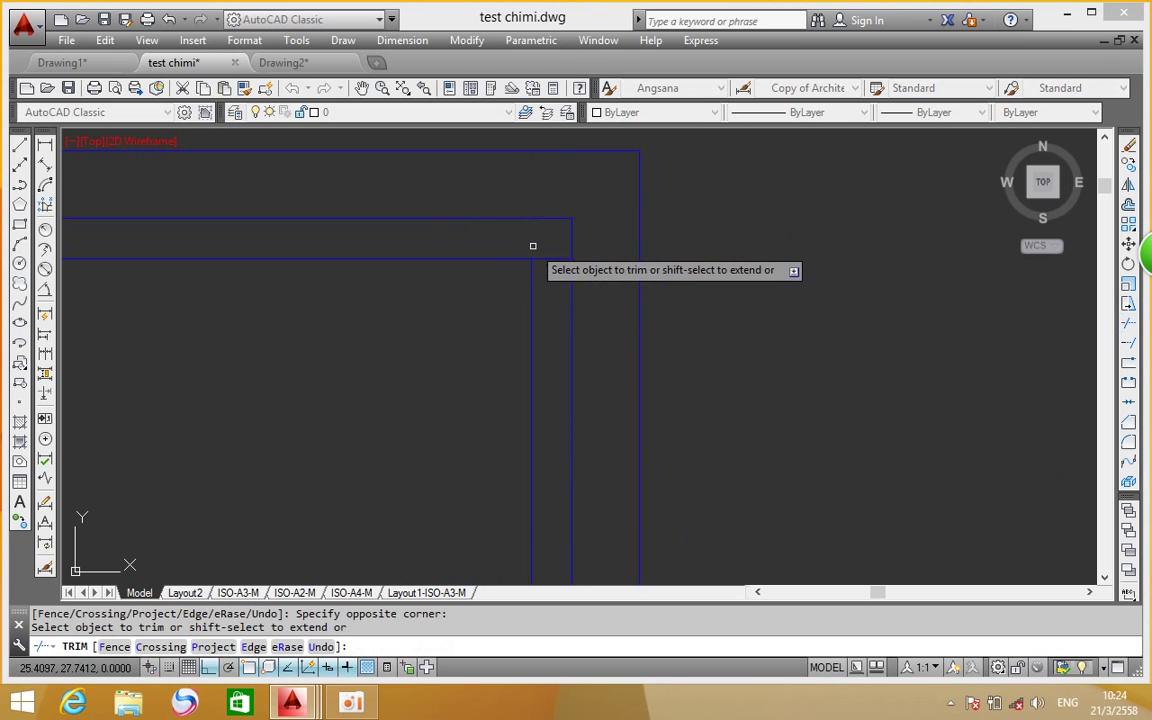
Trim the overlapping parts of the lower horizontal lines and delete the leftover short segment
{"action": "scroll", "coordinate": [518, 248], "scroll_direction": "down", "scroll_amount": 5}
{"action": "scroll", "coordinate": [517, 248], "scroll_direction": "down", "scroll_amount": 4}
{"action": "scroll", "coordinate": [280, 252], "scroll_direction": "up", "scroll_amount": 3}
{"action": "scroll", "coordinate": [476, 260], "scroll_direction": "up", "scroll_amount": 3}
{"action": "scroll", "coordinate": [521, 199], "scroll_direction": "up", "scroll_amount": 2}
{"action": "scroll", "coordinate": [521, 199], "scroll_direction": "down", "scroll_amount": 3}
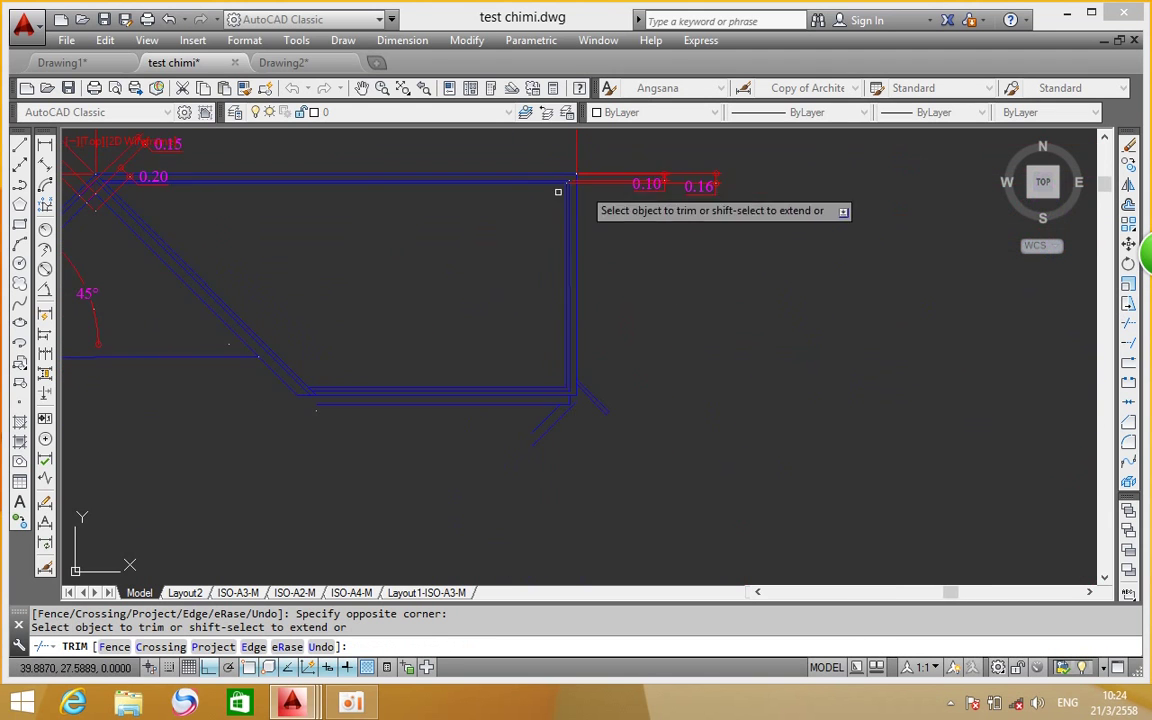
{"action": "scroll", "coordinate": [689, 265], "scroll_direction": "up", "scroll_amount": 2}
{"action": "scroll", "coordinate": [417, 226], "scroll_direction": "up", "scroll_amount": 2}
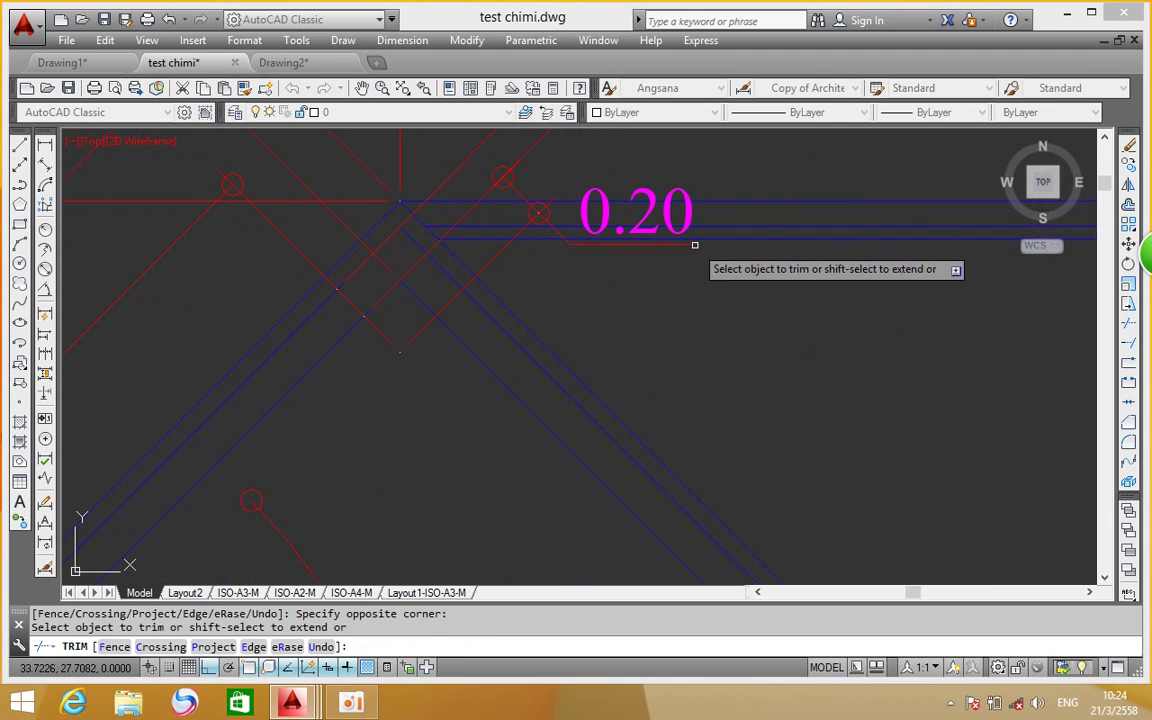
{"action": "scroll", "coordinate": [690, 260], "scroll_direction": "down", "scroll_amount": 3}
{"action": "scroll", "coordinate": [463, 247], "scroll_direction": "down", "scroll_amount": 2}
{"action": "scroll", "coordinate": [474, 249], "scroll_direction": "up", "scroll_amount": 3}
{"action": "scroll", "coordinate": [474, 249], "scroll_direction": "up", "scroll_amount": 2}
{"action": "scroll", "coordinate": [420, 235], "scroll_direction": "up", "scroll_amount": 1}
{"action": "scroll", "coordinate": [386, 285], "scroll_direction": "up", "scroll_amount": 1}
{"action": "scroll", "coordinate": [361, 308], "scroll_direction": "up", "scroll_amount": 1}
{"action": "left_click", "coordinate": [361, 308]}
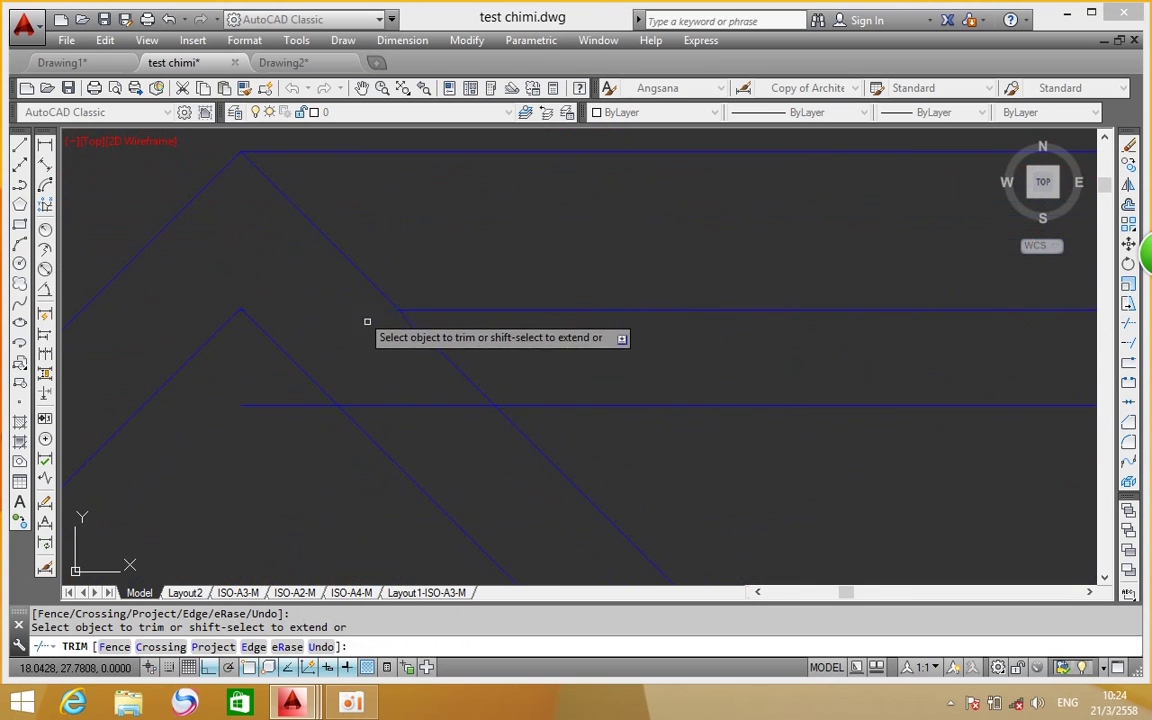
{"action": "left_click", "coordinate": [401, 404]}
{"action": "right_click", "coordinate": [534, 359]}
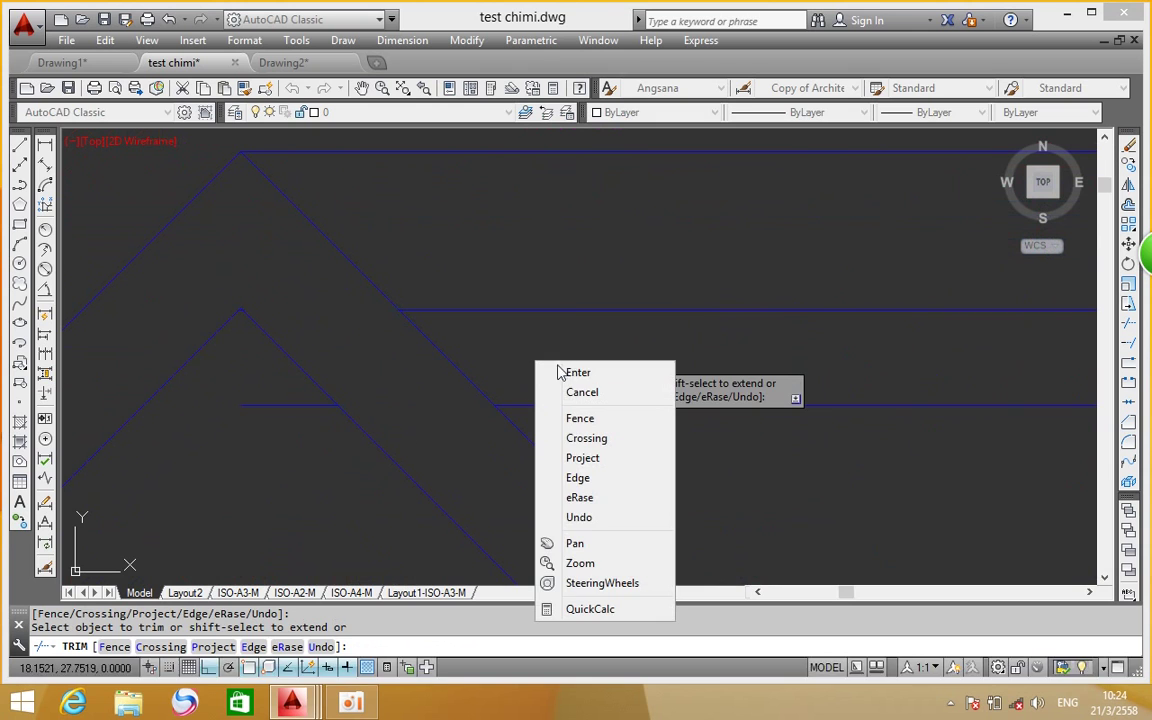
{"action": "left_click", "coordinate": [560, 375]}
{"action": "left_click", "coordinate": [293, 397]}
{"action": "left_click", "coordinate": [248, 435]}
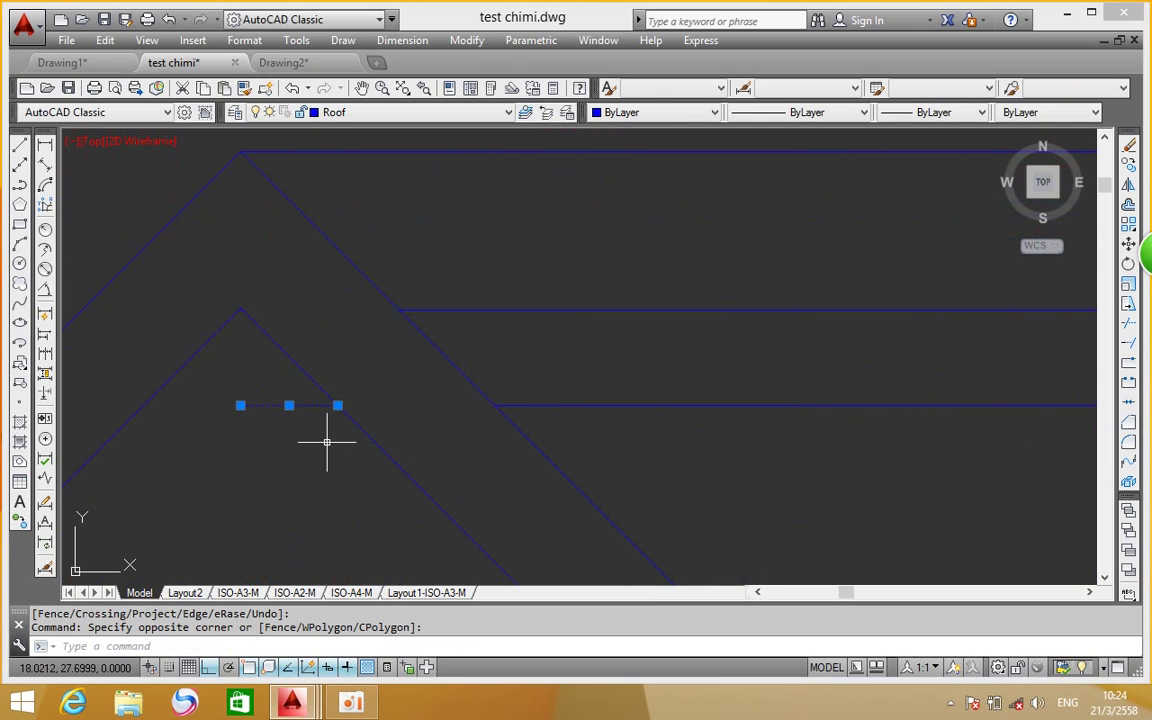
{"action": "key", "text": "Delete"}
Pan to frame the outline rectangle, its top edge and the reference 0.15/0.20 labels
{"action": "scroll", "coordinate": [332, 432], "scroll_direction": "down", "scroll_amount": 2}
{"action": "scroll", "coordinate": [347, 337], "scroll_direction": "down", "scroll_amount": 2}
{"action": "middle_click_drag", "start_coordinate": [560, 270], "coordinate": [446, 268]}
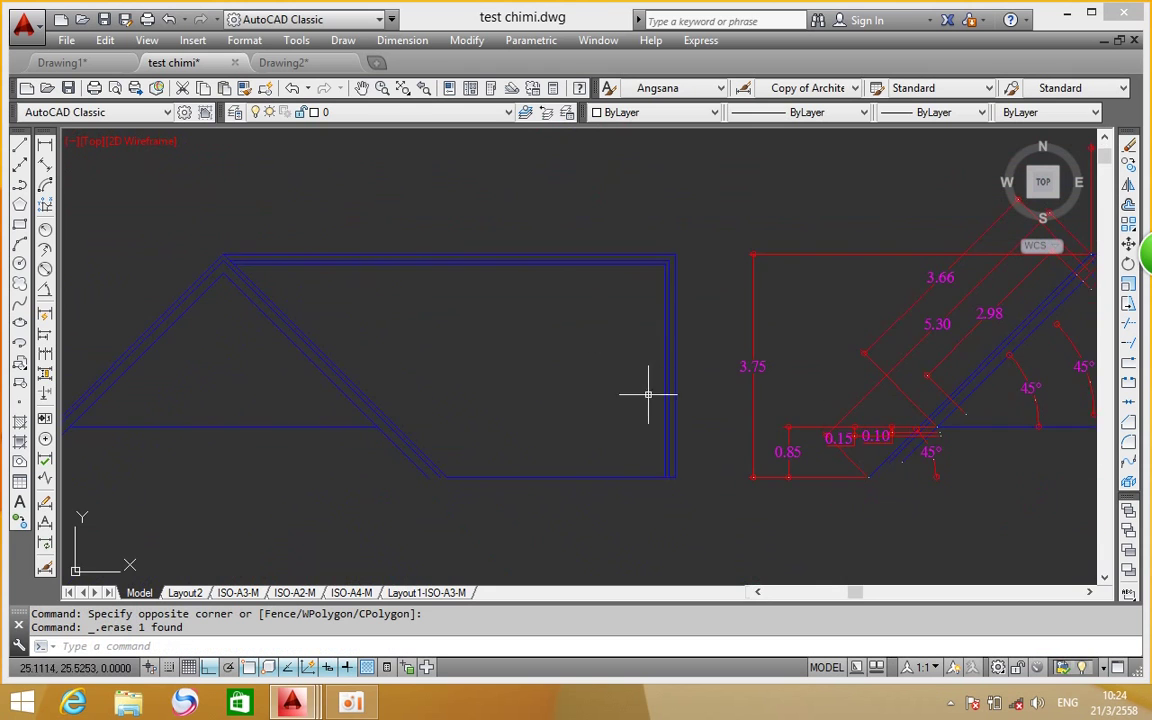
{"action": "middle_click_drag", "start_coordinate": [648, 393], "coordinate": [591, 378]}
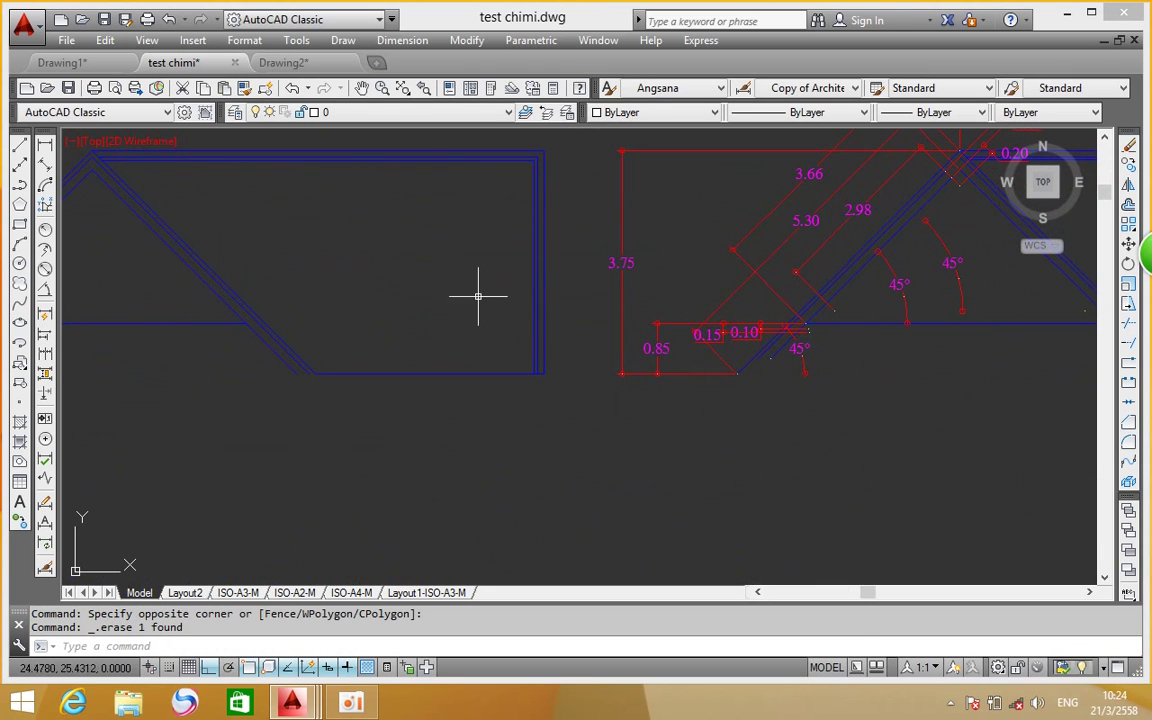
{"action": "middle_click_drag", "start_coordinate": [476, 296], "coordinate": [534, 384]}
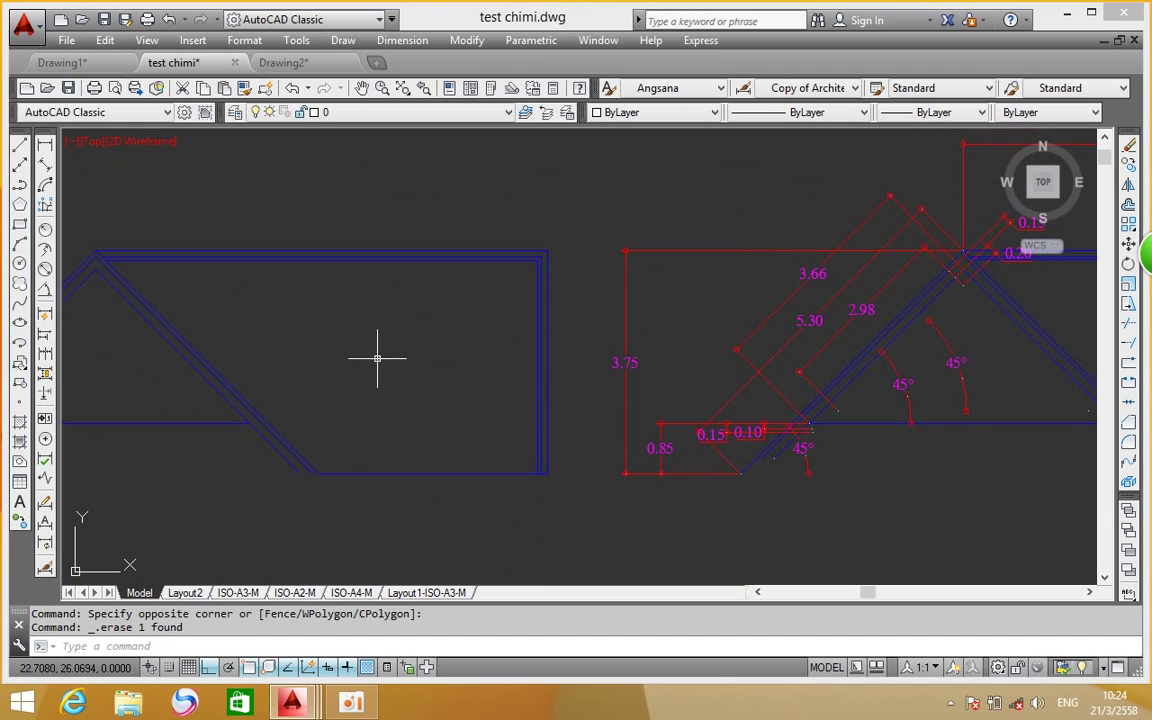
{"action": "middle_click_drag", "start_coordinate": [514, 334], "coordinate": [231, 260]}
{"action": "middle_click_drag", "start_coordinate": [556, 275], "coordinate": [621, 305]}
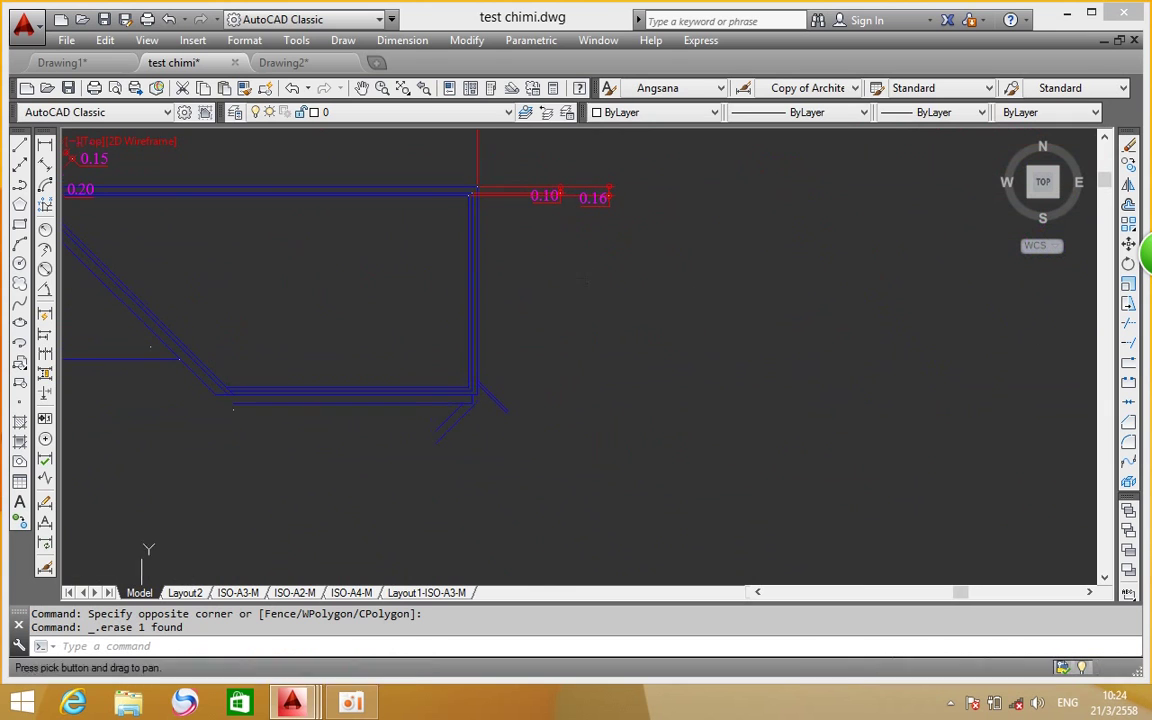
{"action": "left_click", "coordinate": [1128, 165]}
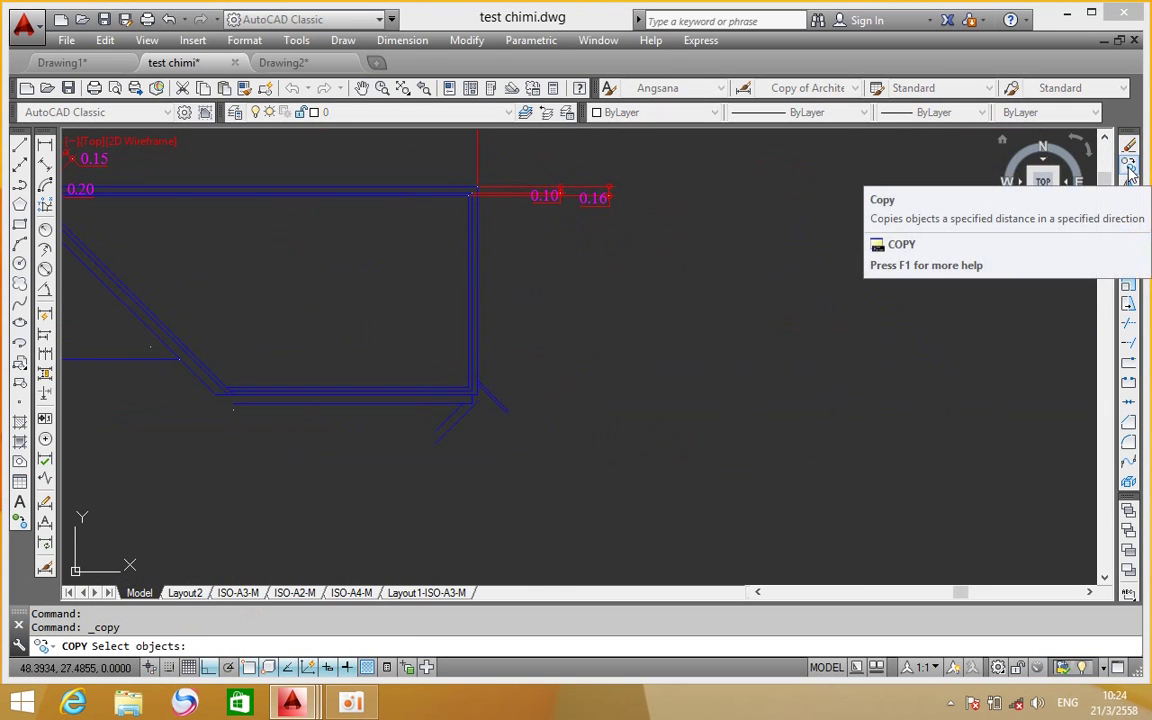
{"action": "key", "text": "Escape"}
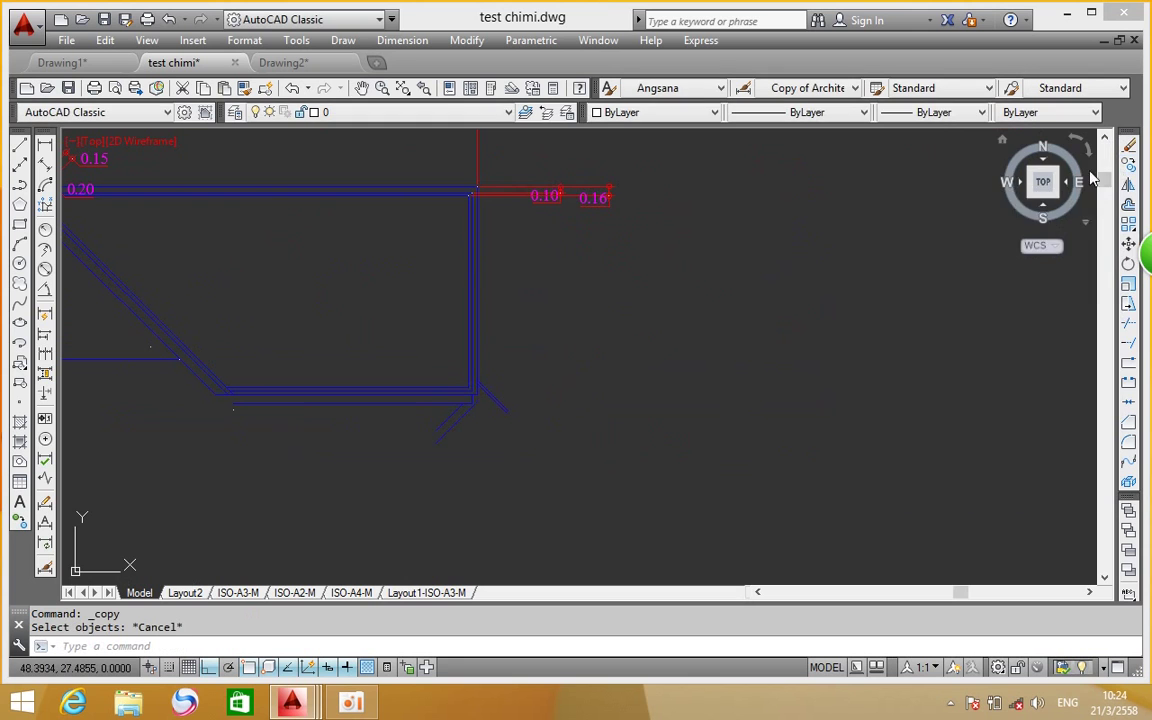
{"action": "middle_click_drag", "start_coordinate": [473, 355], "coordinate": [479, 411]}
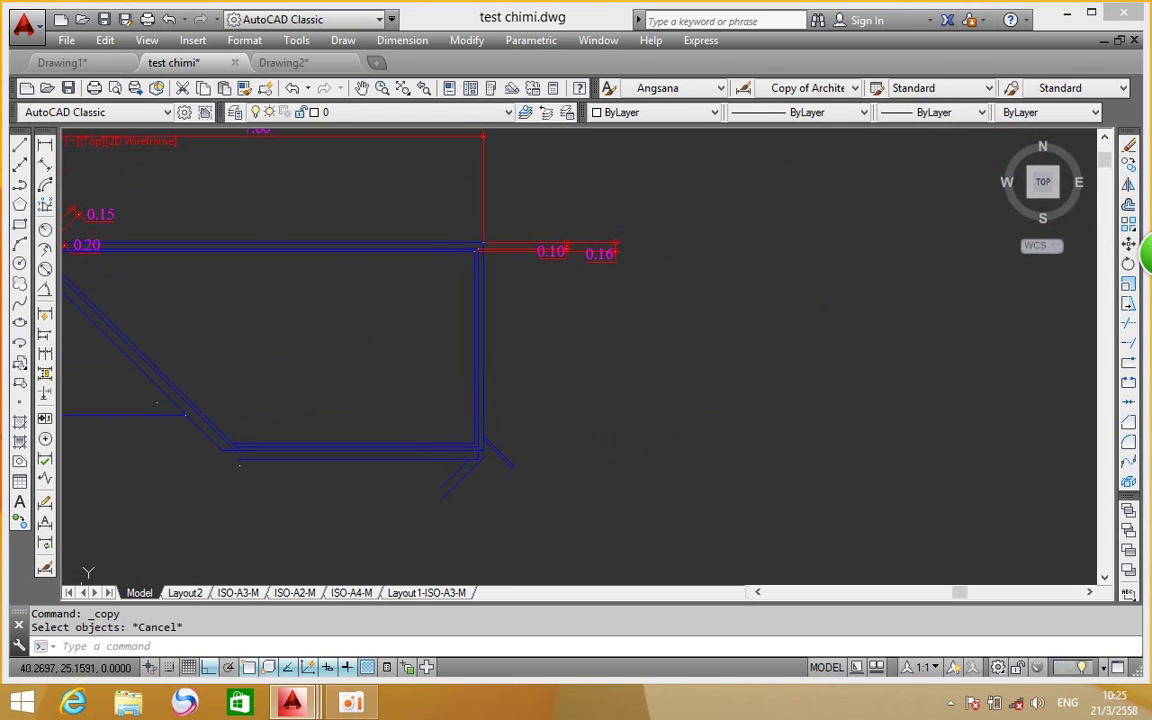
{"action": "left_click", "coordinate": [1130, 165]}
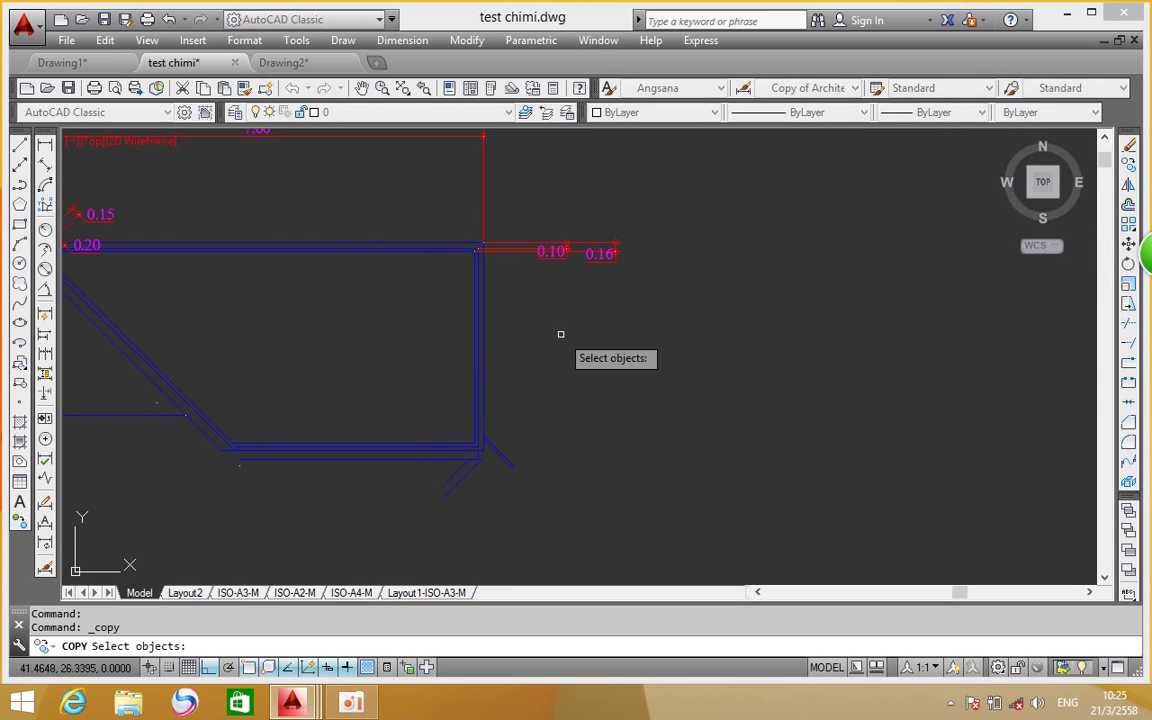
{"action": "key", "text": "Escape"}
Add a 3.65 vertical linear dimension along the outline's right end
{"action": "left_click", "coordinate": [45, 145]}
{"action": "scroll", "coordinate": [480, 240], "scroll_direction": "up", "scroll_amount": 6}
{"action": "left_click", "coordinate": [450, 257]}
{"action": "scroll", "coordinate": [470, 270], "scroll_direction": "down", "scroll_amount": 3}
{"action": "scroll", "coordinate": [488, 257], "scroll_direction": "down", "scroll_amount": 2}
{"action": "scroll", "coordinate": [483, 222], "scroll_direction": "up", "scroll_amount": 4}
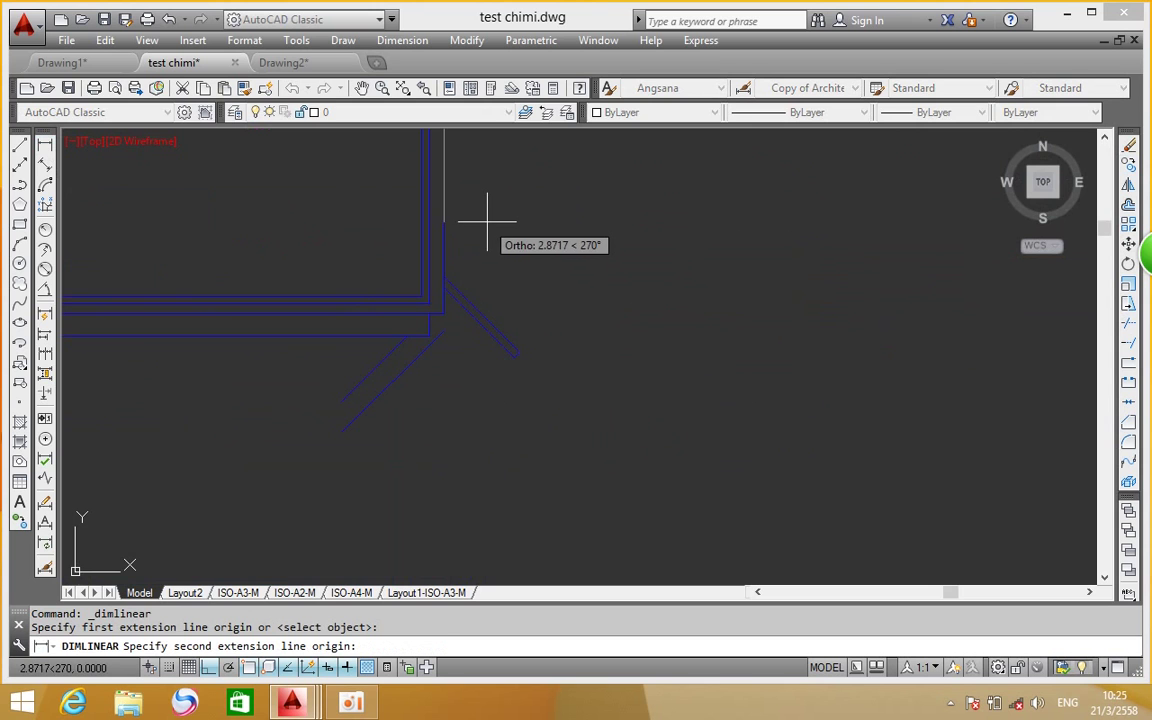
{"action": "scroll", "coordinate": [494, 222], "scroll_direction": "down", "scroll_amount": 2}
{"action": "scroll", "coordinate": [494, 222], "scroll_direction": "up", "scroll_amount": 2}
{"action": "scroll", "coordinate": [463, 218], "scroll_direction": "up", "scroll_amount": 2}
{"action": "left_click", "coordinate": [458, 355]}
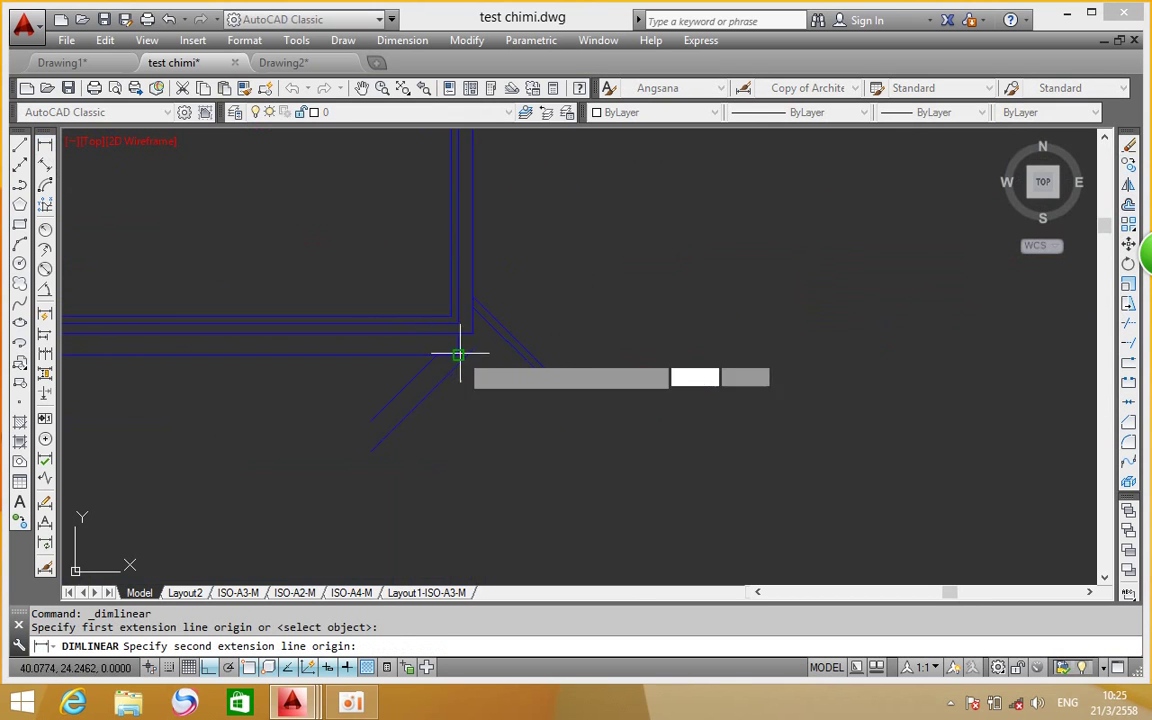
{"action": "scroll", "coordinate": [640, 311], "scroll_direction": "down", "scroll_amount": 3}
{"action": "scroll", "coordinate": [546, 320], "scroll_direction": "up", "scroll_amount": 1}
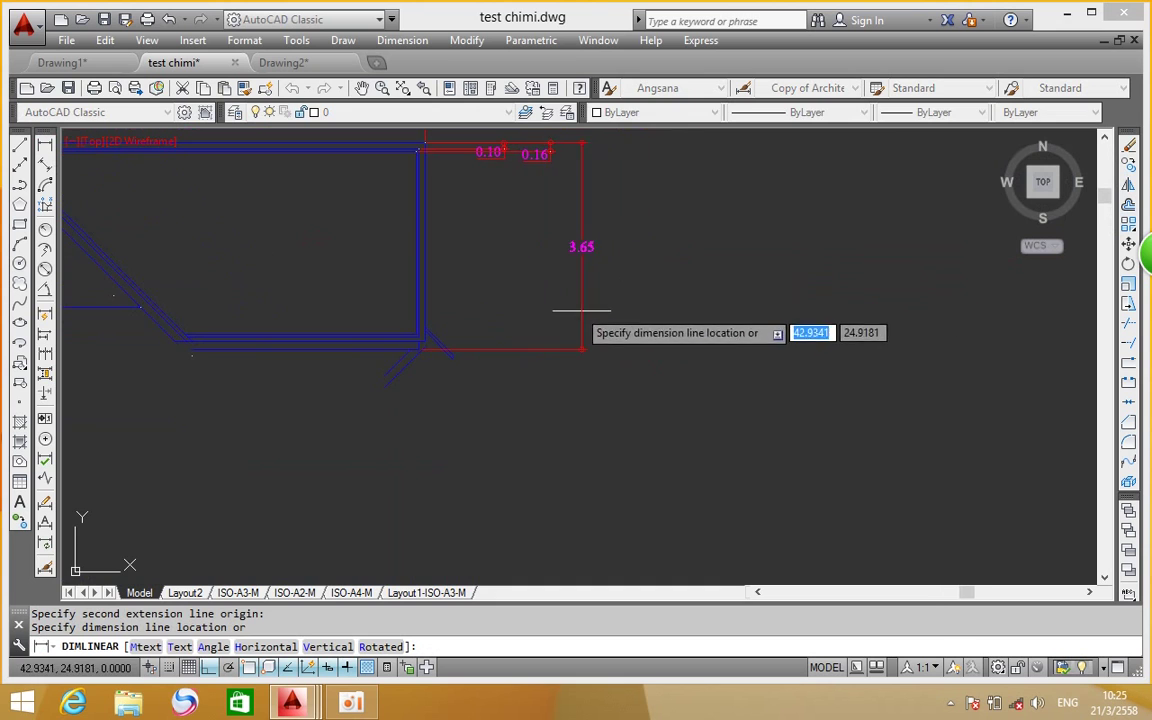
{"action": "left_click", "coordinate": [558, 308]}
{"action": "middle_click_drag", "start_coordinate": [535, 303], "coordinate": [594, 339]}
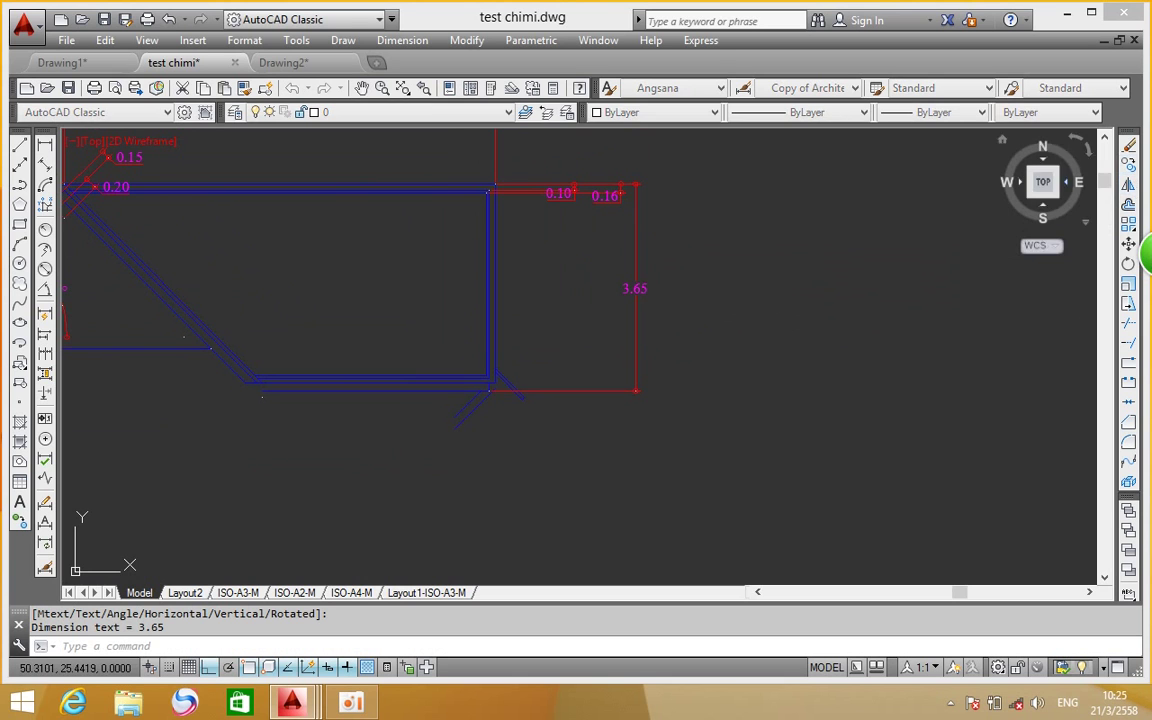
{"action": "left_click", "coordinate": [1129, 165]}
{"action": "scroll", "coordinate": [437, 414], "scroll_direction": "up", "scroll_amount": 4}
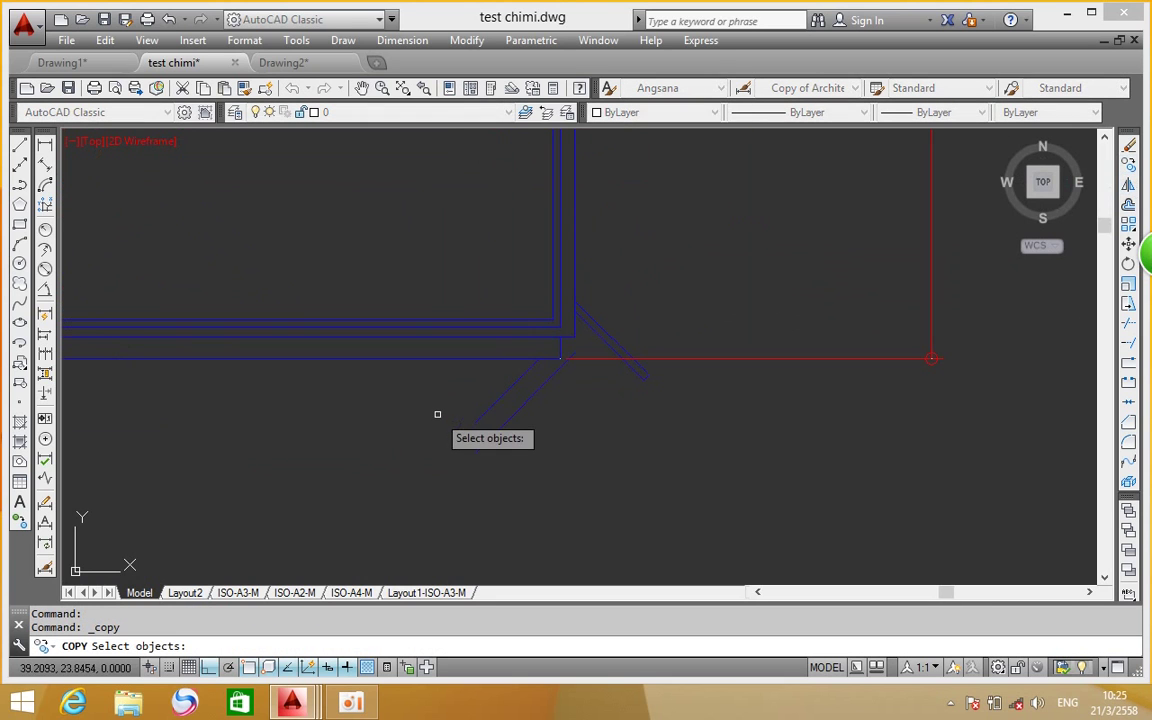
{"action": "key", "text": "Escape"}
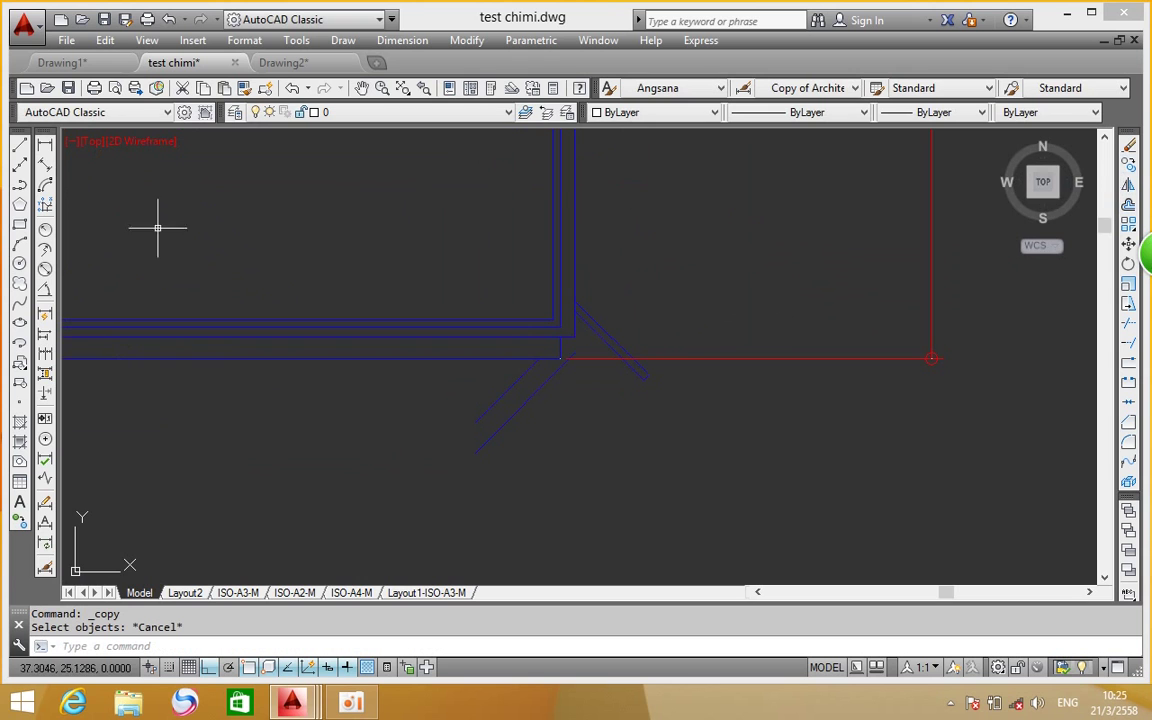
Dimension the 0.15 line spacing at the wall corner by the rafter foot
{"action": "left_click", "coordinate": [45, 145]}
{"action": "scroll", "coordinate": [570, 338], "scroll_direction": "up", "scroll_amount": 3}
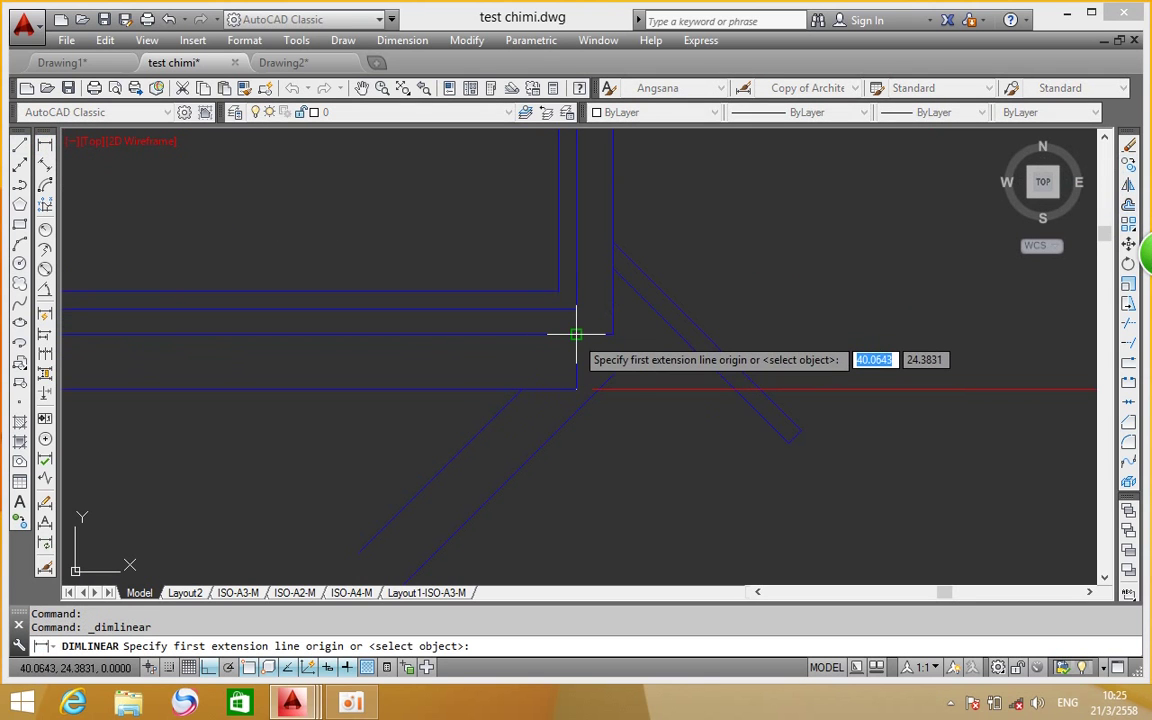
{"action": "left_click", "coordinate": [576, 333]}
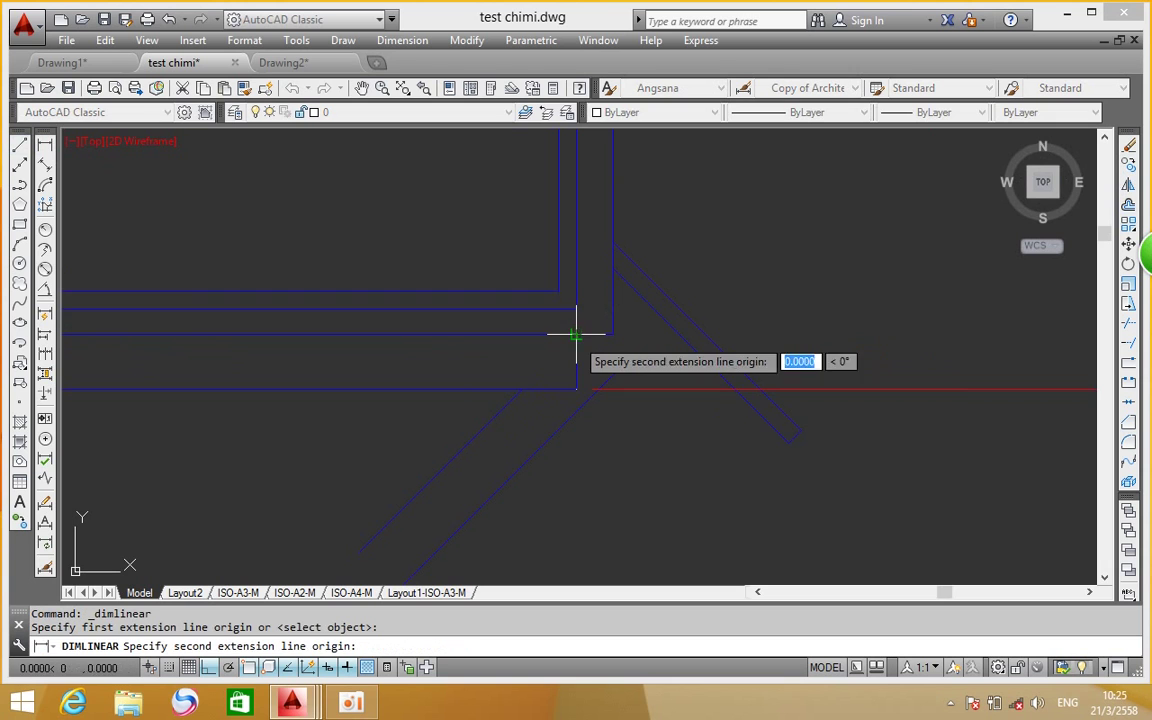
{"action": "left_click", "coordinate": [576, 389]}
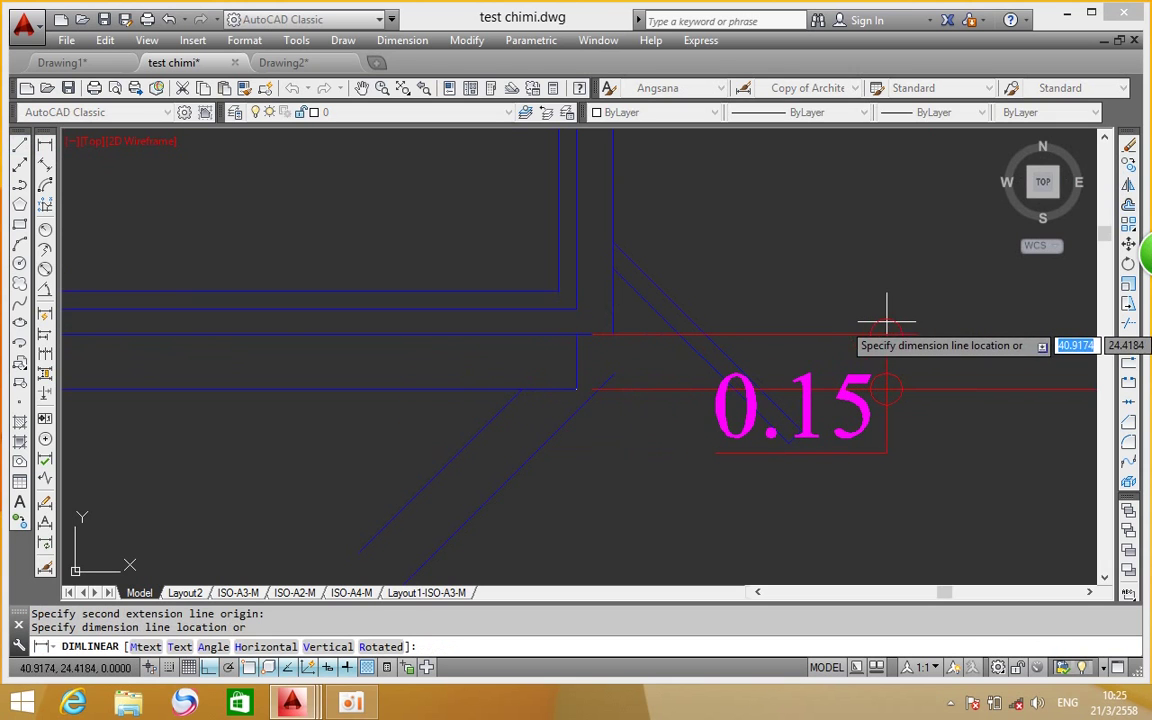
{"action": "left_click", "coordinate": [886, 323]}
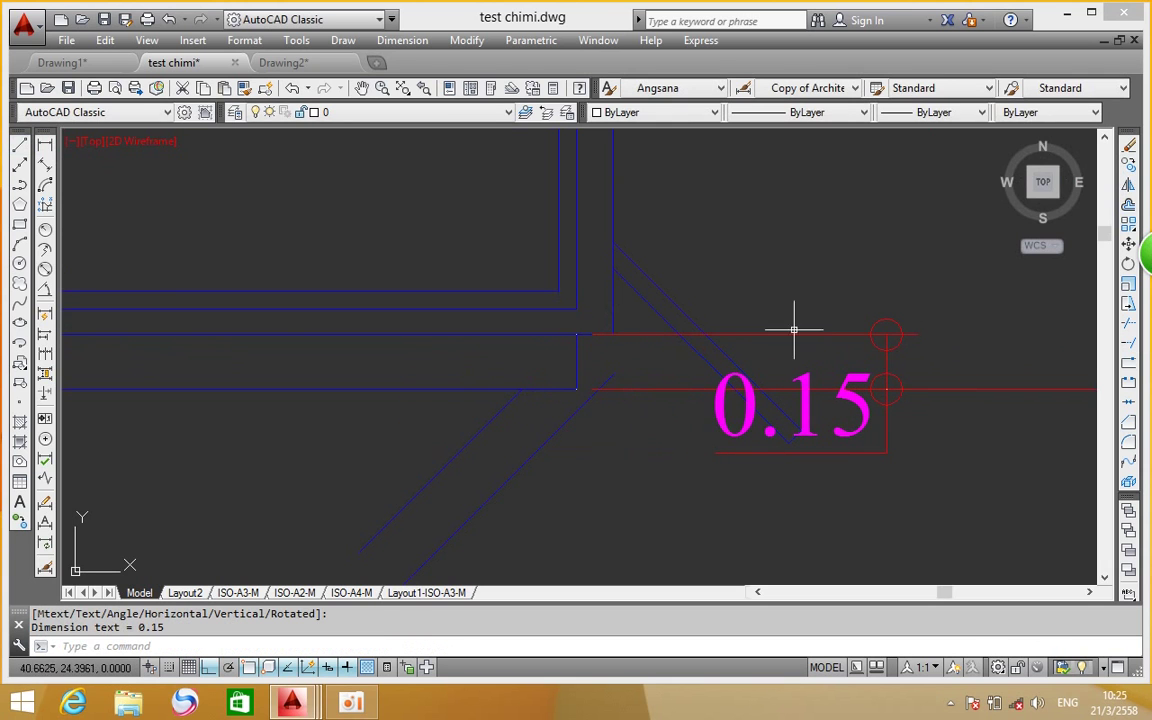
{"action": "left_click", "coordinate": [1128, 165]}
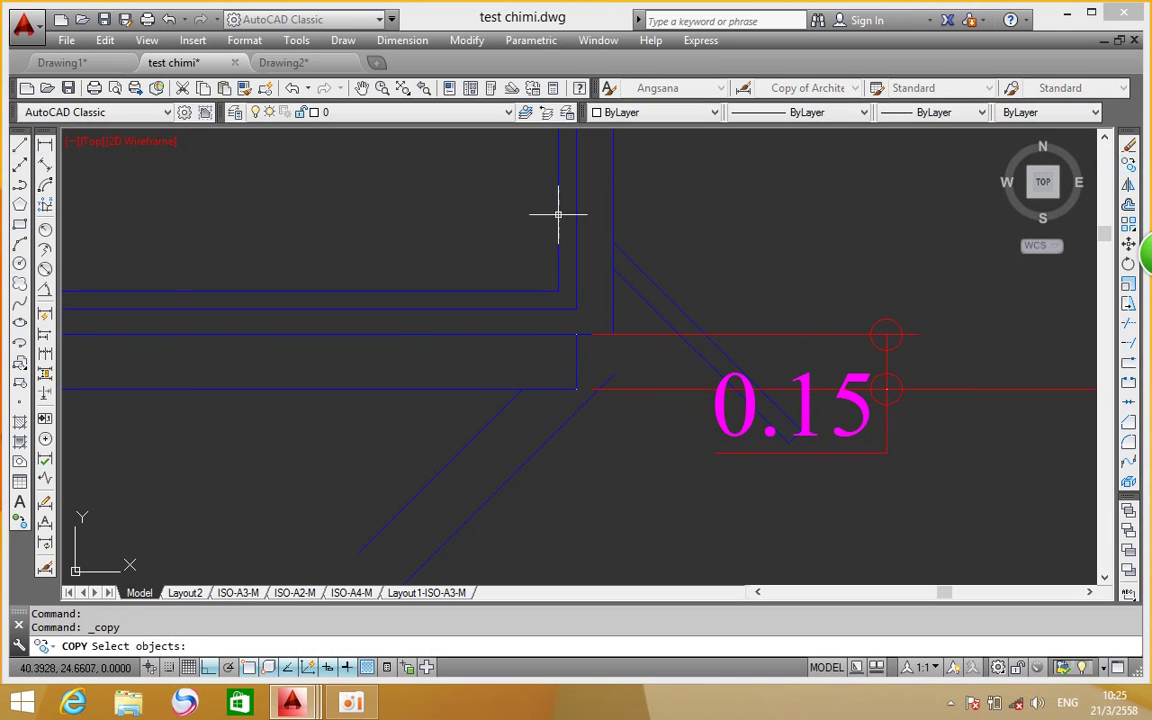
{"action": "key", "text": "Escape"}
Add the 0.10 spacing dimension beside it and pan toward the left box
{"action": "left_click", "coordinate": [46, 147]}
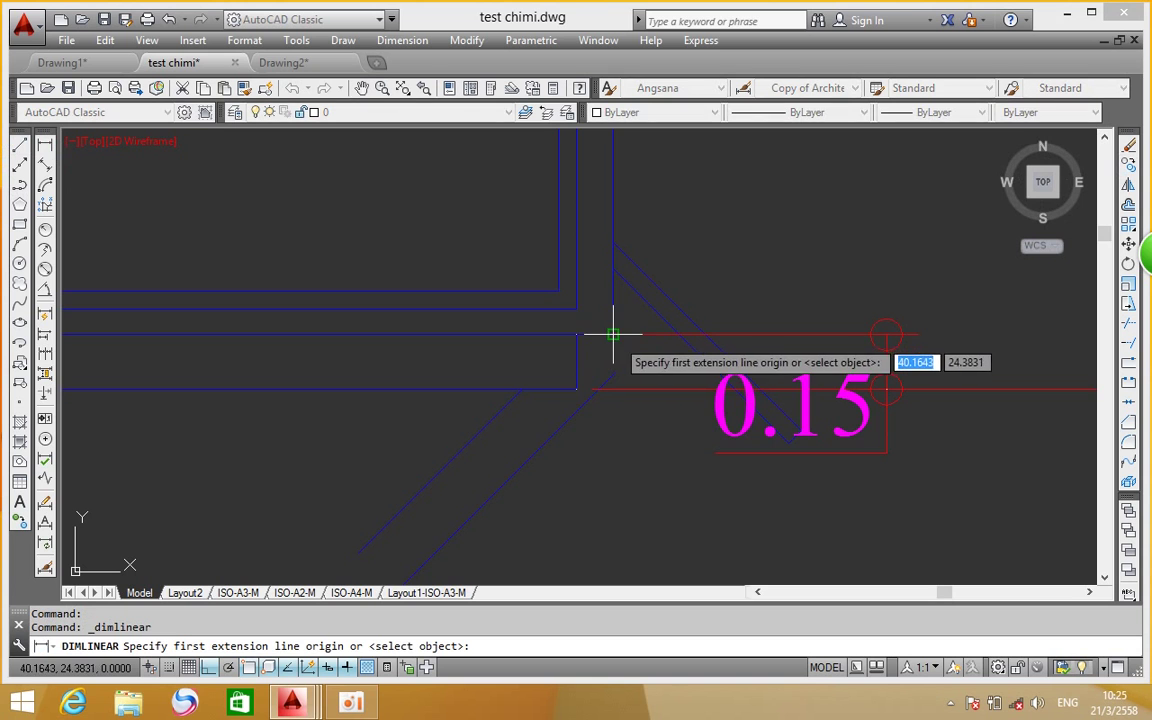
{"action": "left_click", "coordinate": [613, 333]}
{"action": "left_click", "coordinate": [576, 388]}
{"action": "left_click", "coordinate": [580, 532]}
{"action": "scroll", "coordinate": [720, 248], "scroll_direction": "down", "scroll_amount": 5}
{"action": "middle_click_drag", "start_coordinate": [135, 257], "coordinate": [532, 314]}
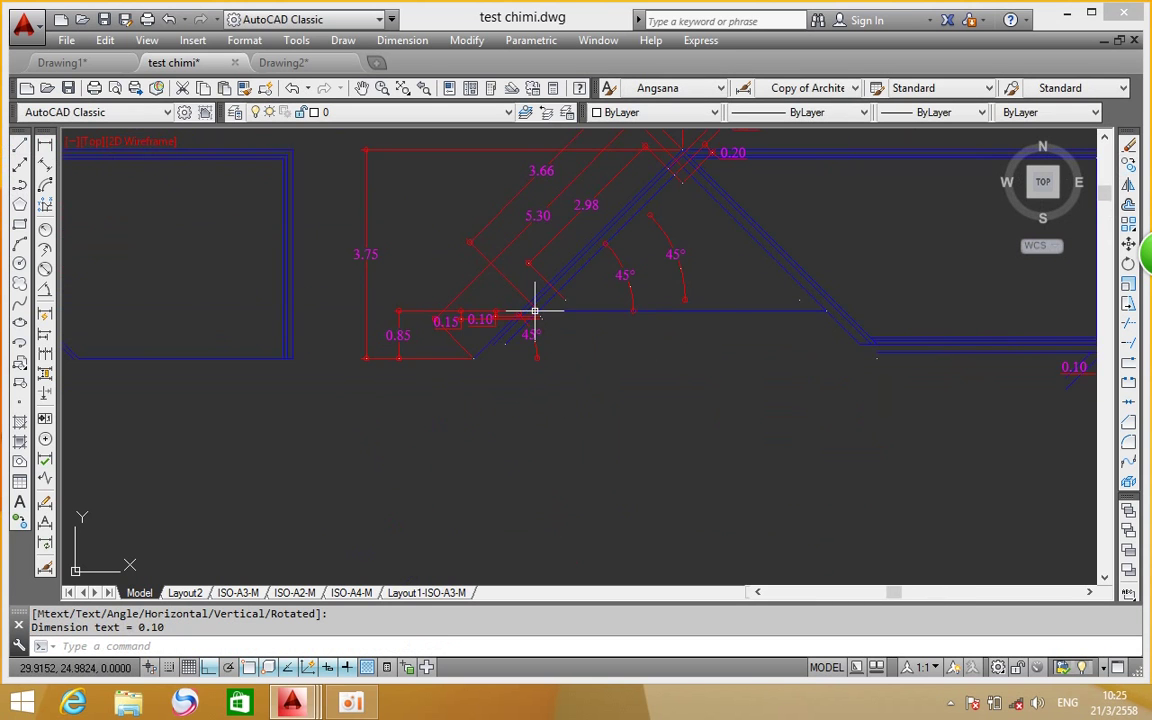
{"action": "middle_click_drag", "start_coordinate": [343, 254], "coordinate": [543, 334]}
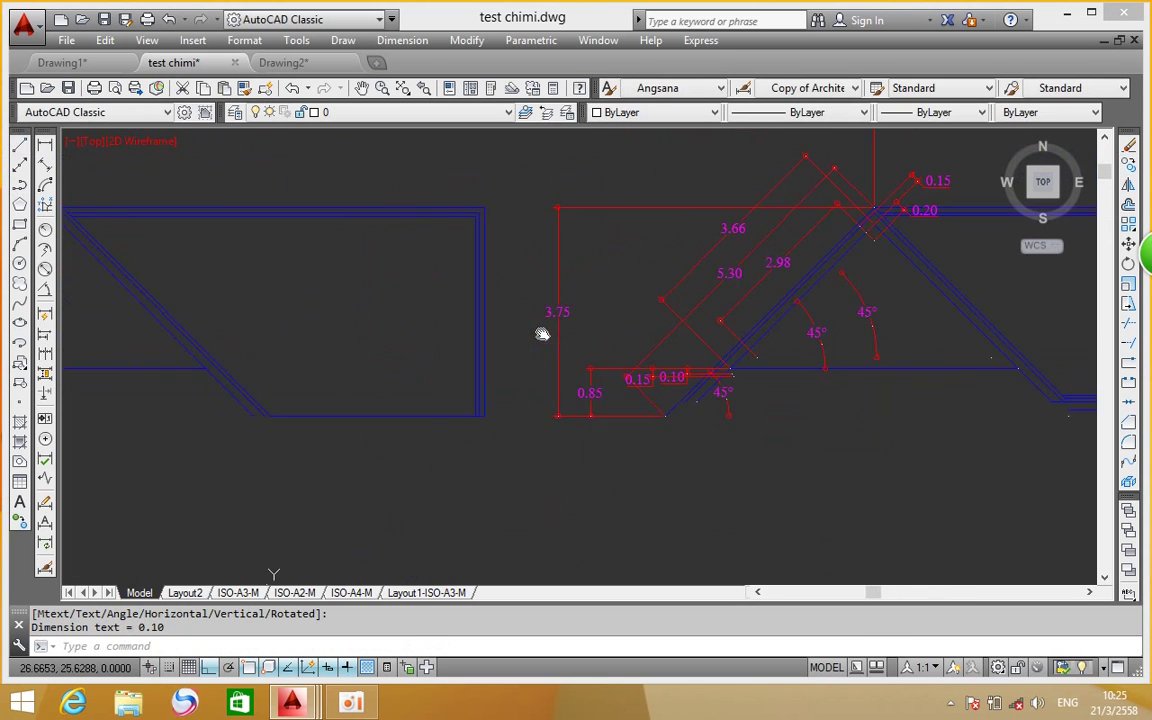
Copy the left box's blue line 3.65 units straight down as a new tie-beam line
{"action": "left_click", "coordinate": [1128, 166]}
{"action": "left_click", "coordinate": [462, 210]}
{"action": "key", "text": "Return"}
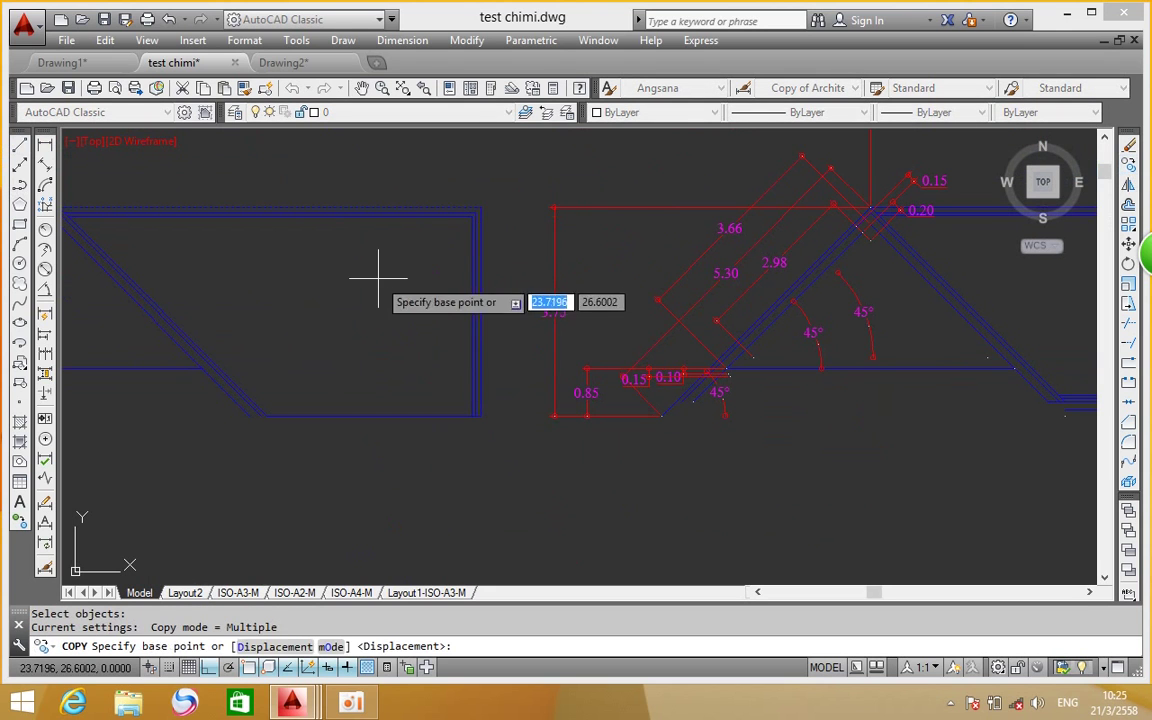
{"action": "left_click", "coordinate": [378, 279]}
{"action": "type", "text": "3."}
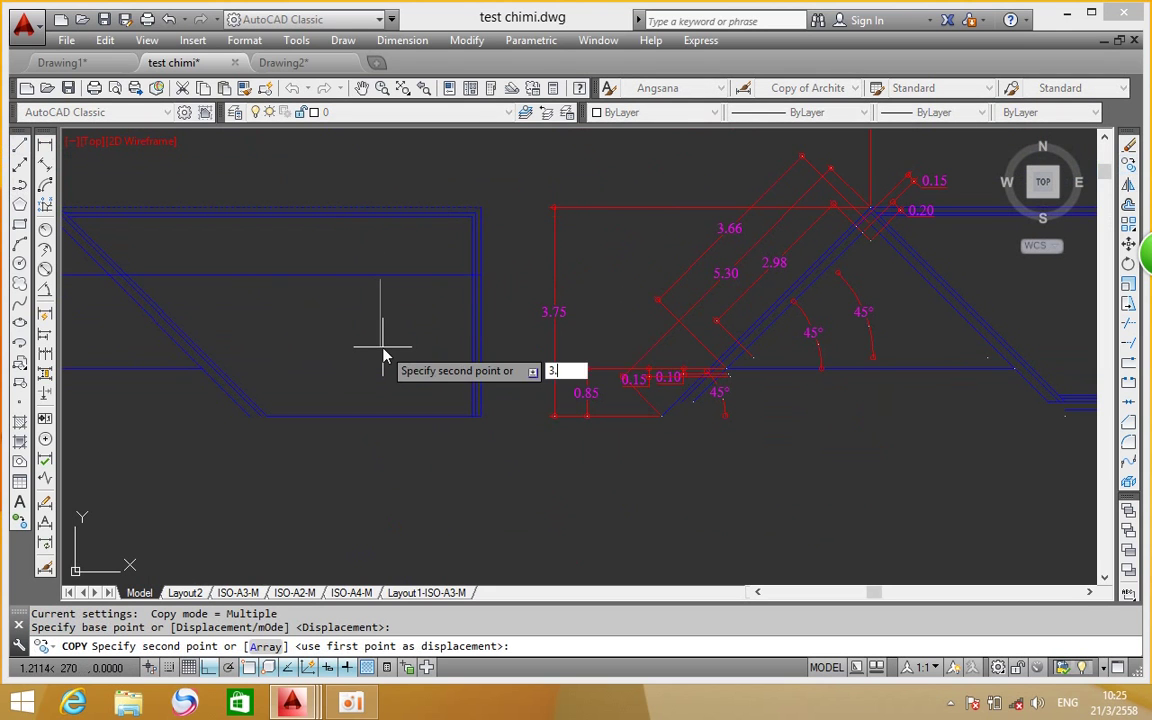
{"action": "key", "text": "Return"}
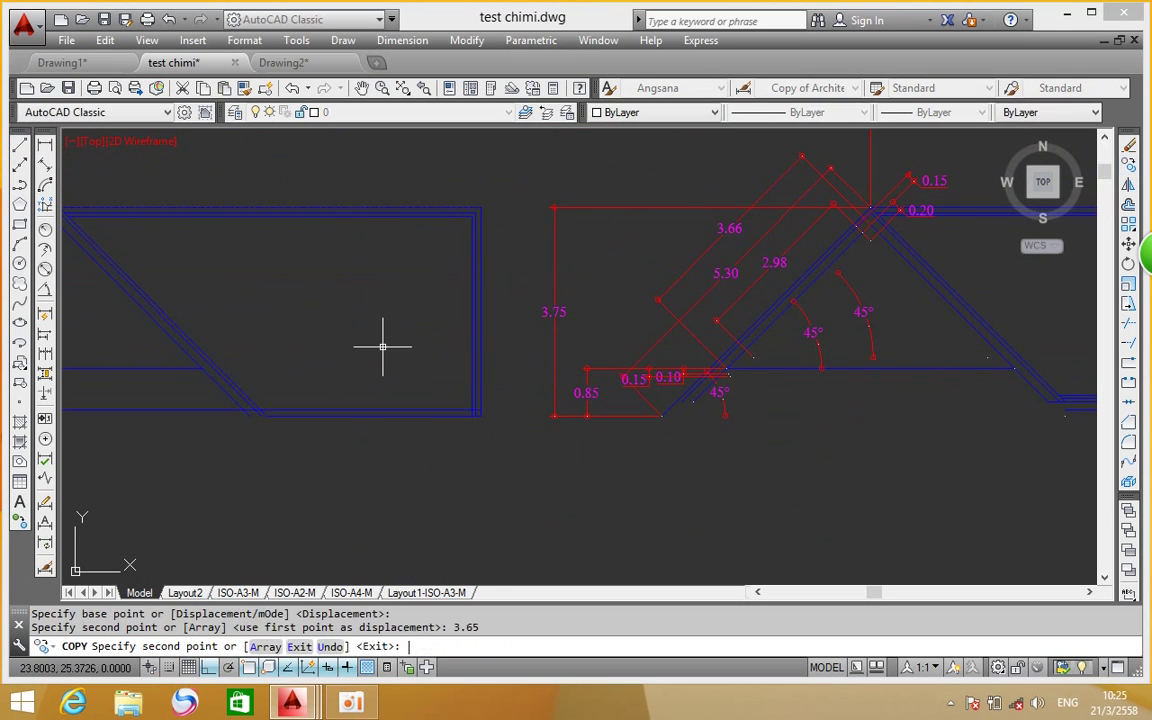
{"action": "key", "text": "Return"}
{"action": "scroll", "coordinate": [466, 429], "scroll_direction": "up", "scroll_amount": 4}
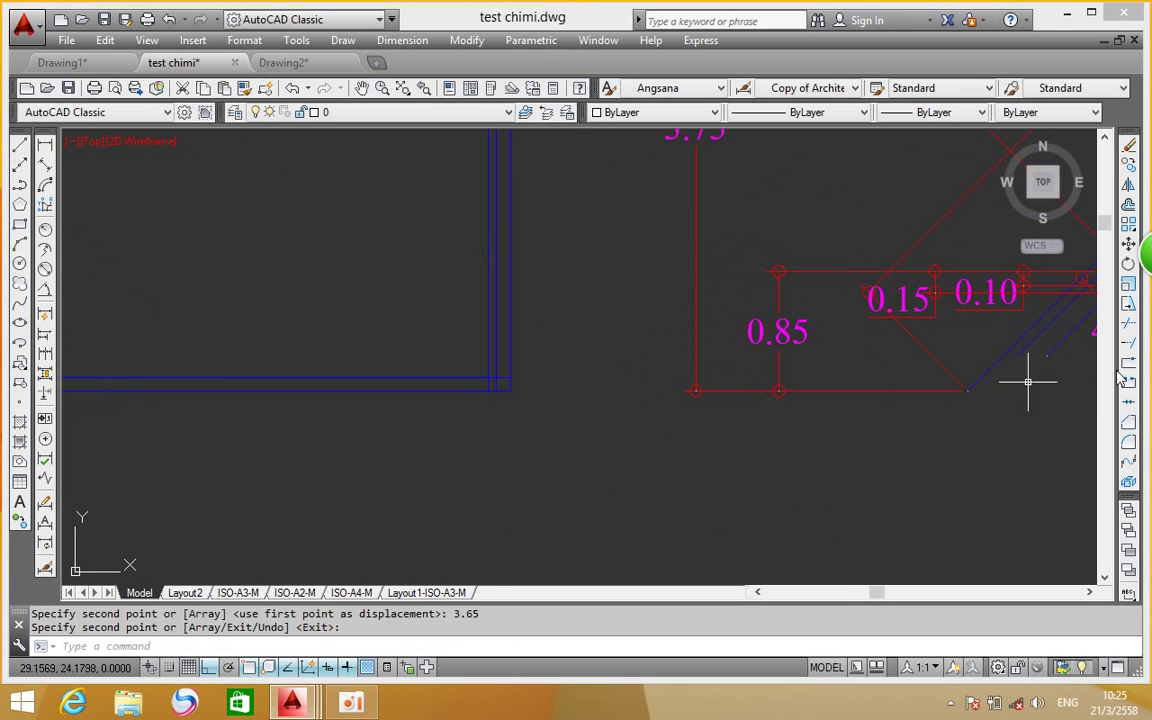
{"action": "left_click", "coordinate": [1130, 333]}
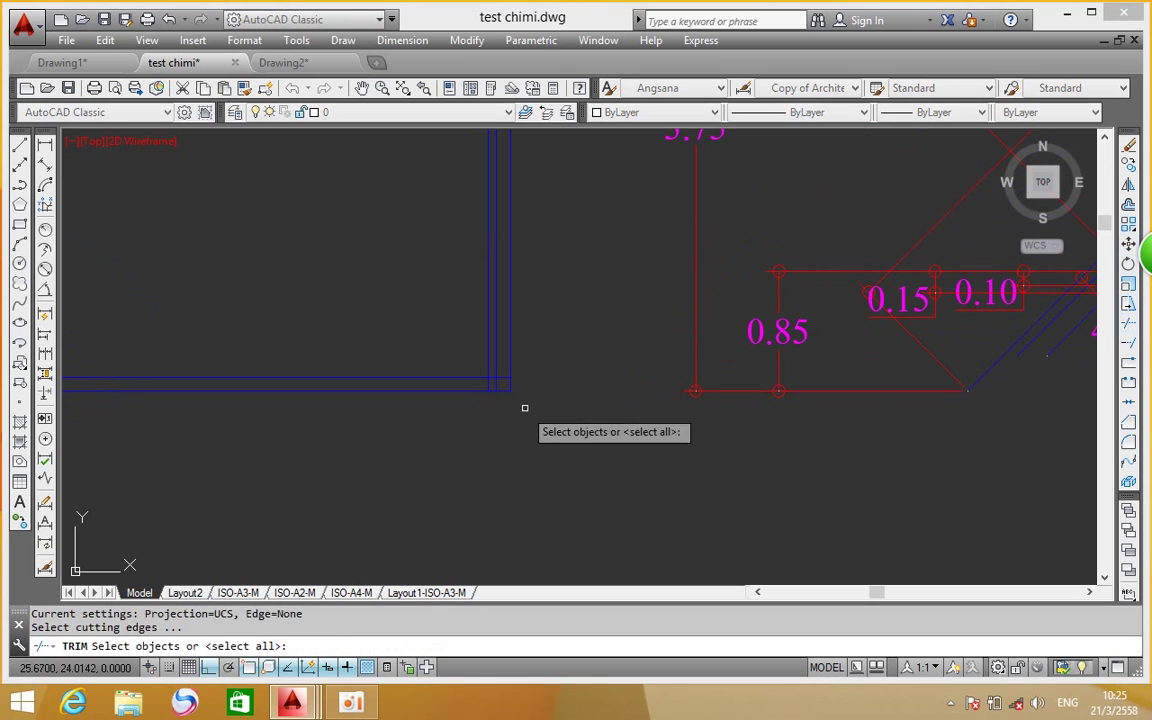
Trim the overlapping line ends at the box's lower corner and delete the stray short segment
{"action": "key", "text": "Return"}
{"action": "scroll", "coordinate": [474, 384], "scroll_direction": "up", "scroll_amount": 2}
{"action": "scroll", "coordinate": [629, 355], "scroll_direction": "up", "scroll_amount": 2}
{"action": "left_click", "coordinate": [459, 457]}
{"action": "left_click", "coordinate": [653, 368]}
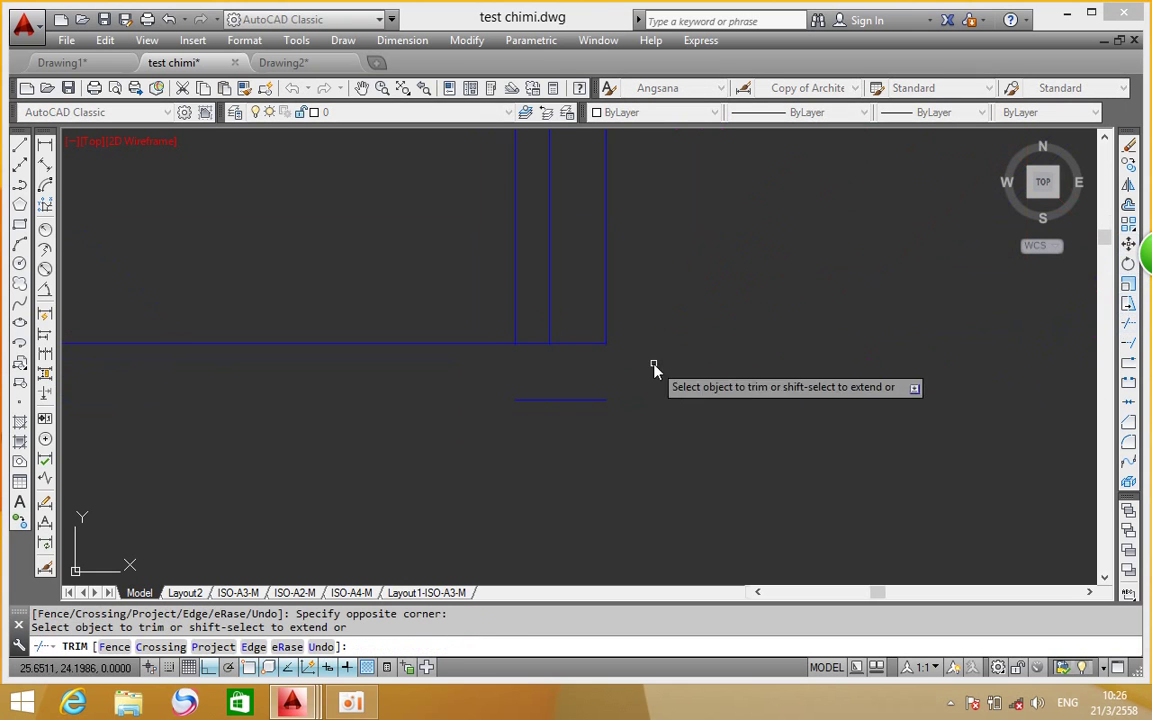
{"action": "scroll", "coordinate": [661, 370], "scroll_direction": "down", "scroll_amount": 5}
{"action": "key", "text": "Return"}
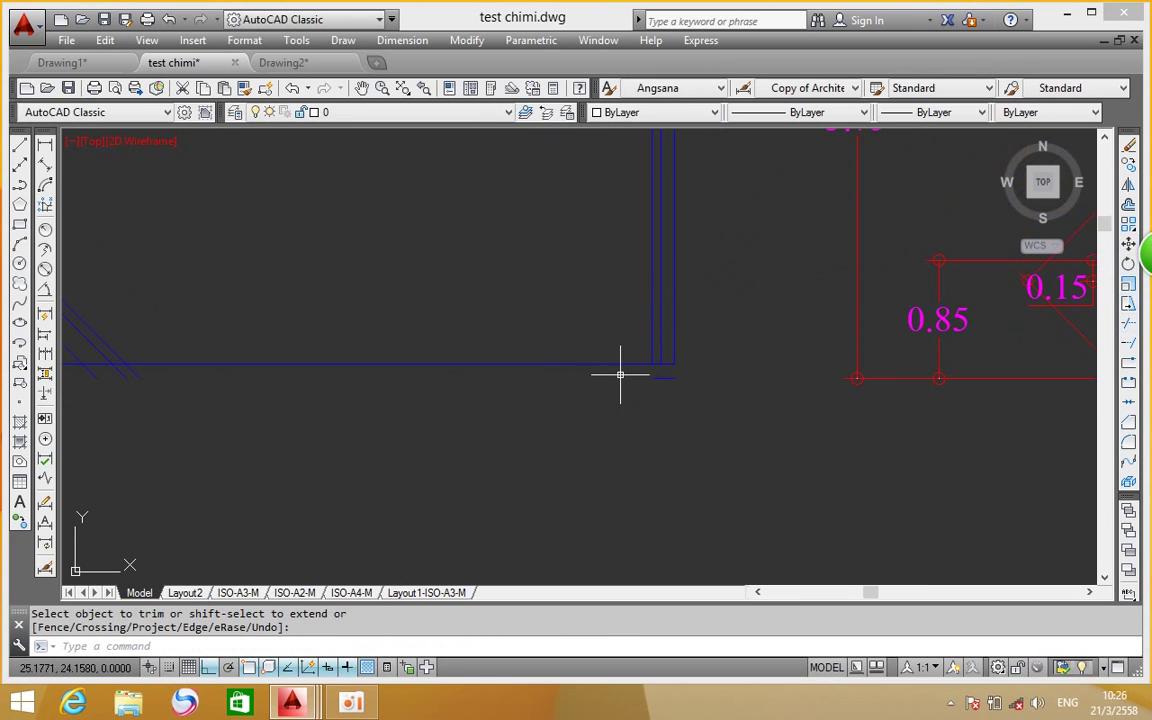
{"action": "scroll", "coordinate": [668, 375], "scroll_direction": "up", "scroll_amount": 3}
{"action": "left_click", "coordinate": [702, 368]}
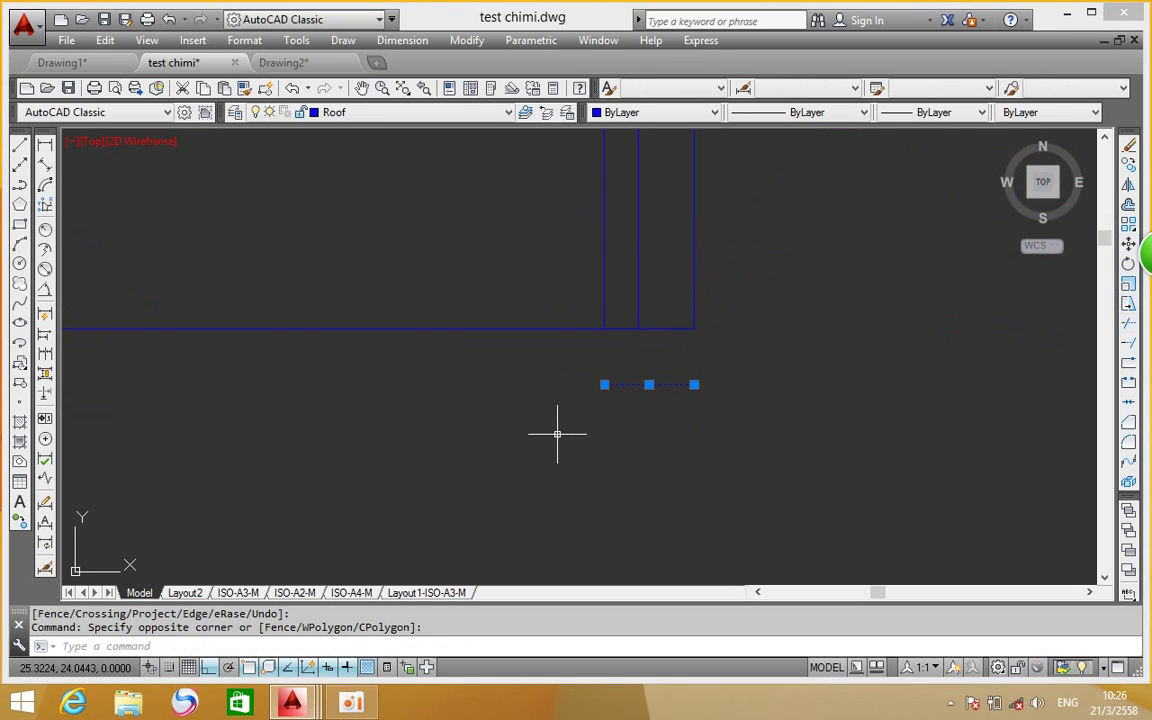
{"action": "key", "text": "Delete"}
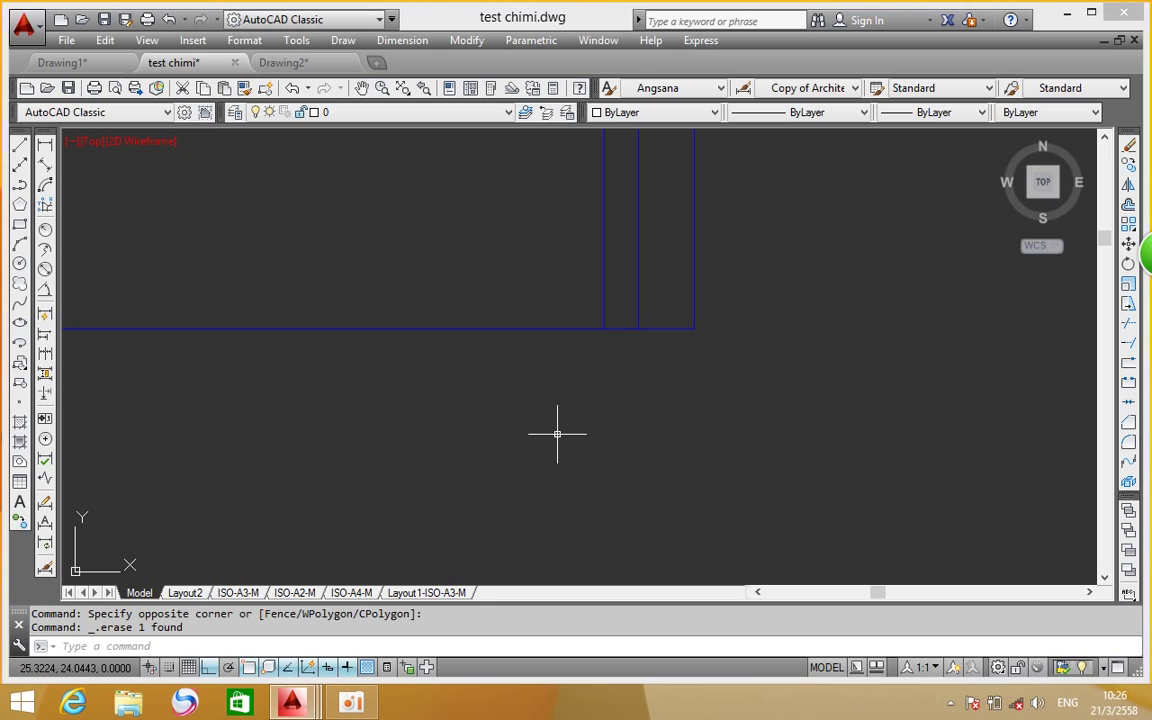
{"action": "scroll", "coordinate": [557, 433], "scroll_direction": "down", "scroll_amount": 2}
Zoom and pan to review the full dimensioned roof outline and left box, then start a line
{"action": "scroll", "coordinate": [570, 410], "scroll_direction": "down", "scroll_amount": 2}
{"action": "scroll", "coordinate": [590, 393], "scroll_direction": "down", "scroll_amount": 2}
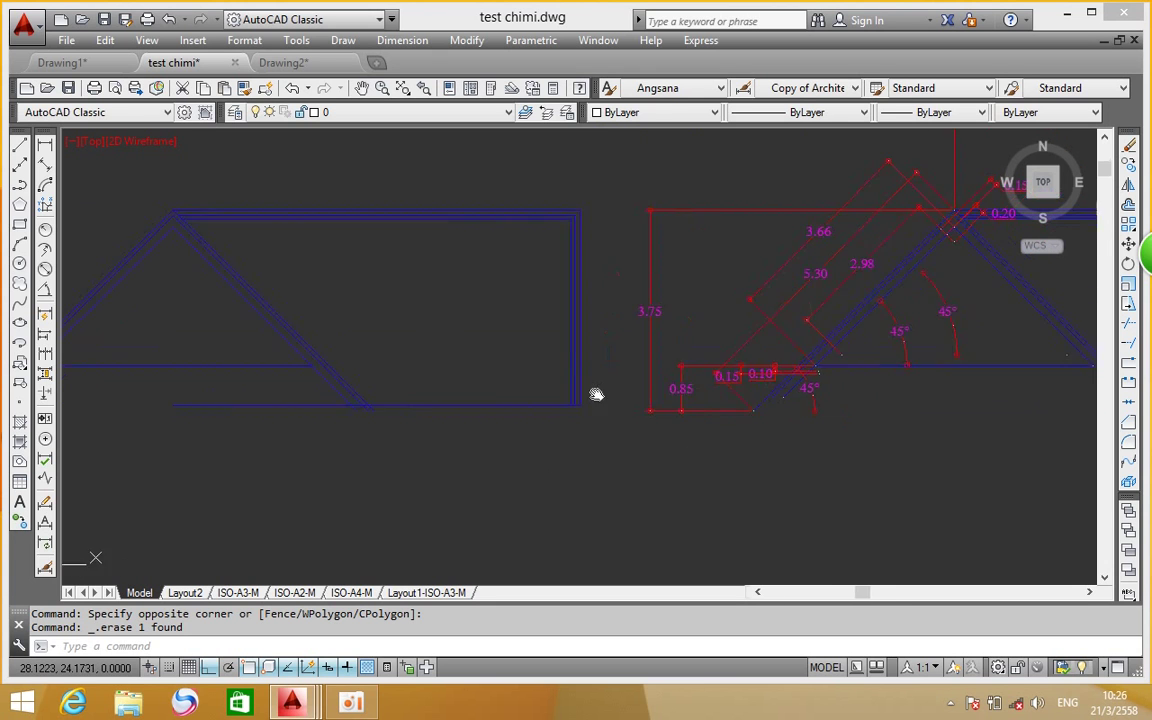
{"action": "scroll", "coordinate": [553, 383], "scroll_direction": "up", "scroll_amount": 2}
{"action": "scroll", "coordinate": [553, 383], "scroll_direction": "up", "scroll_amount": 1}
{"action": "scroll", "coordinate": [1032, 402], "scroll_direction": "down", "scroll_amount": 3}
{"action": "middle_click_drag", "start_coordinate": [1032, 402], "coordinate": [549, 360]}
{"action": "scroll", "coordinate": [694, 327], "scroll_direction": "up", "scroll_amount": 4}
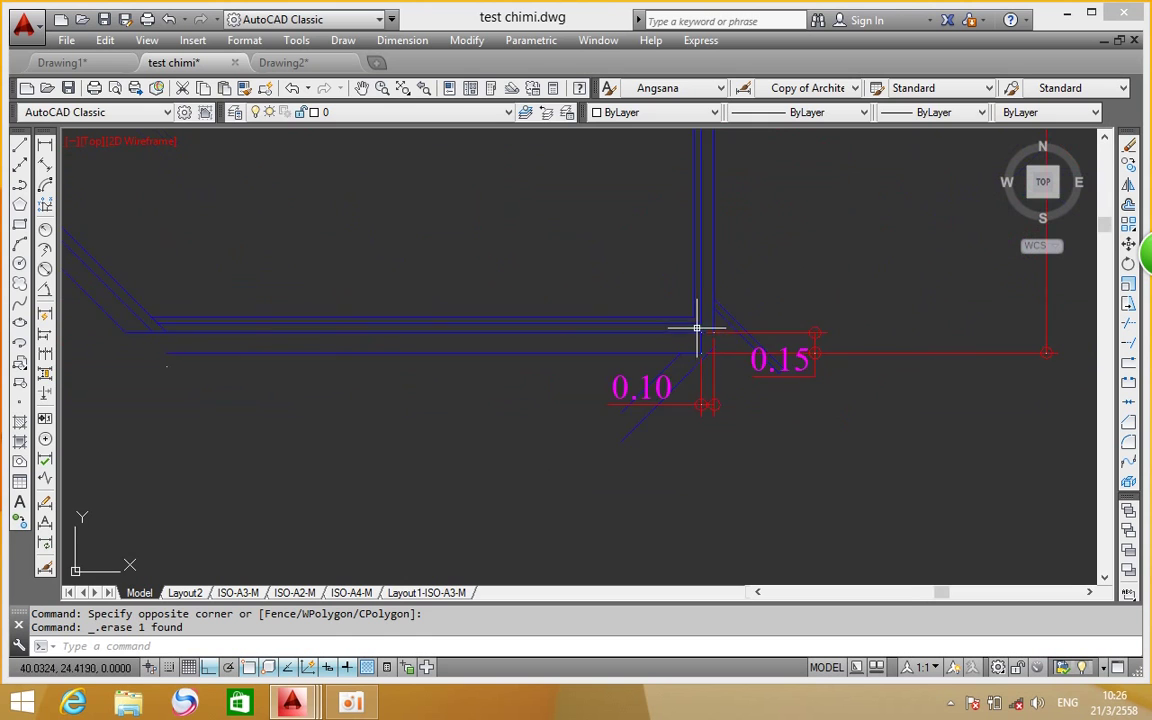
{"action": "scroll", "coordinate": [720, 315], "scroll_direction": "down", "scroll_amount": 4}
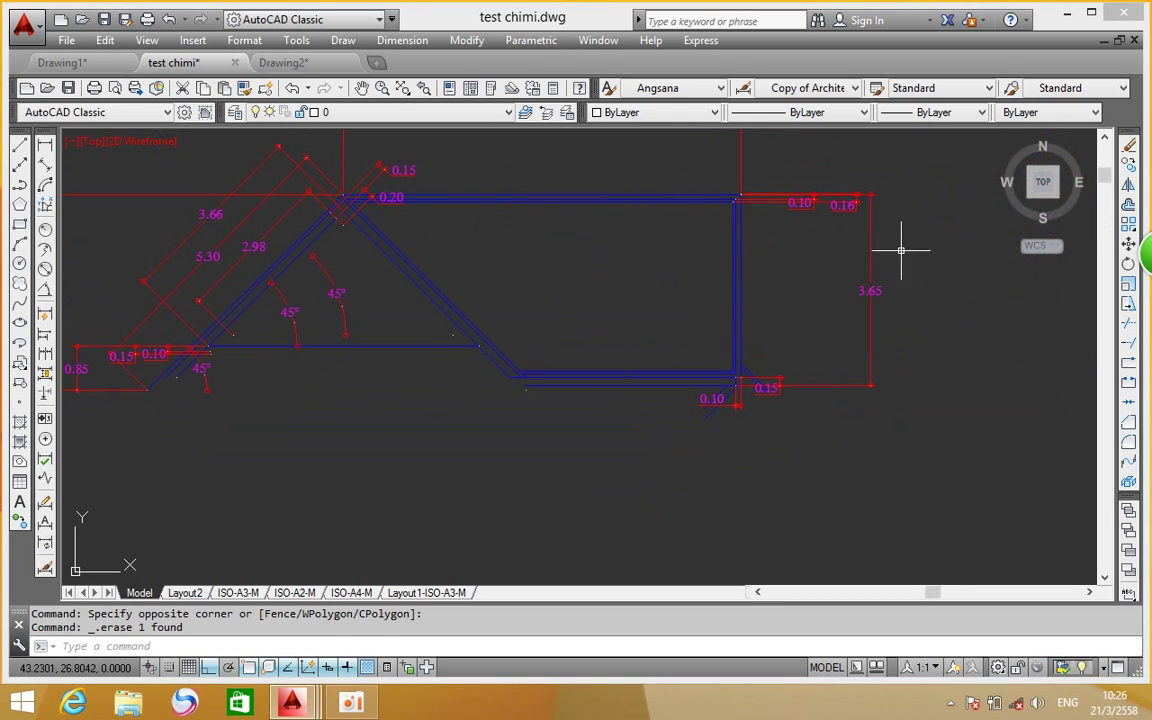
{"action": "scroll", "coordinate": [730, 193], "scroll_direction": "up", "scroll_amount": 2}
{"action": "scroll", "coordinate": [730, 193], "scroll_direction": "up", "scroll_amount": 2}
{"action": "scroll", "coordinate": [733, 188], "scroll_direction": "down", "scroll_amount": 2}
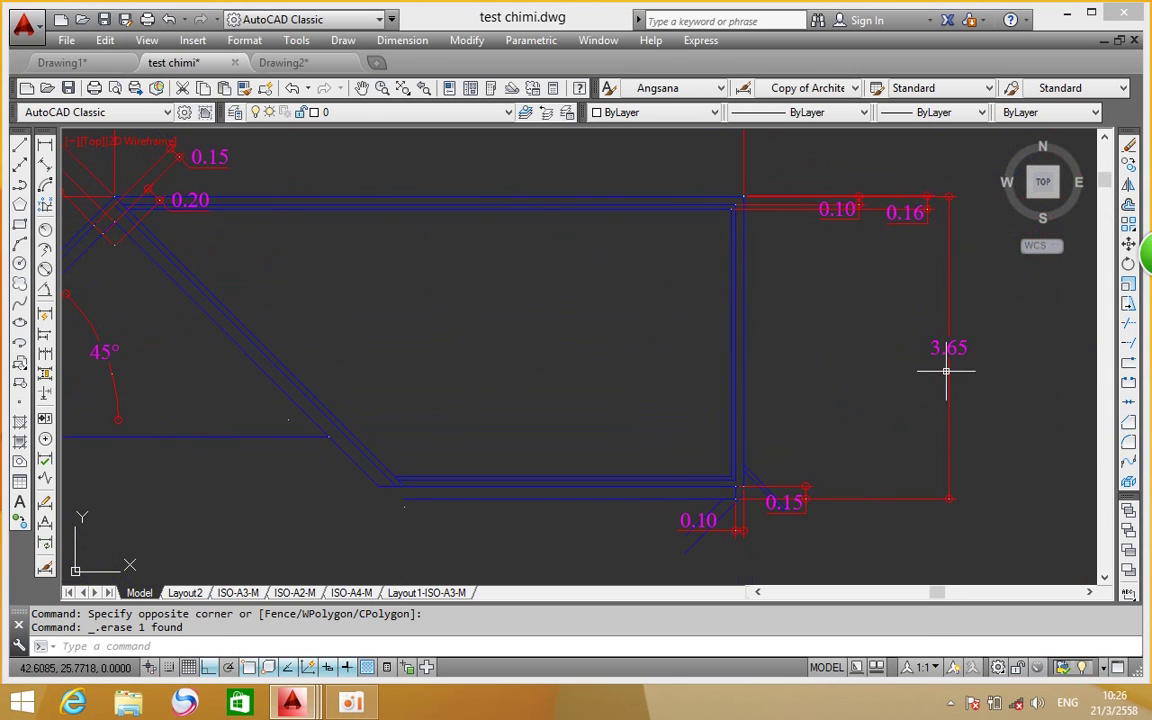
{"action": "scroll", "coordinate": [962, 347], "scroll_direction": "down", "scroll_amount": 2}
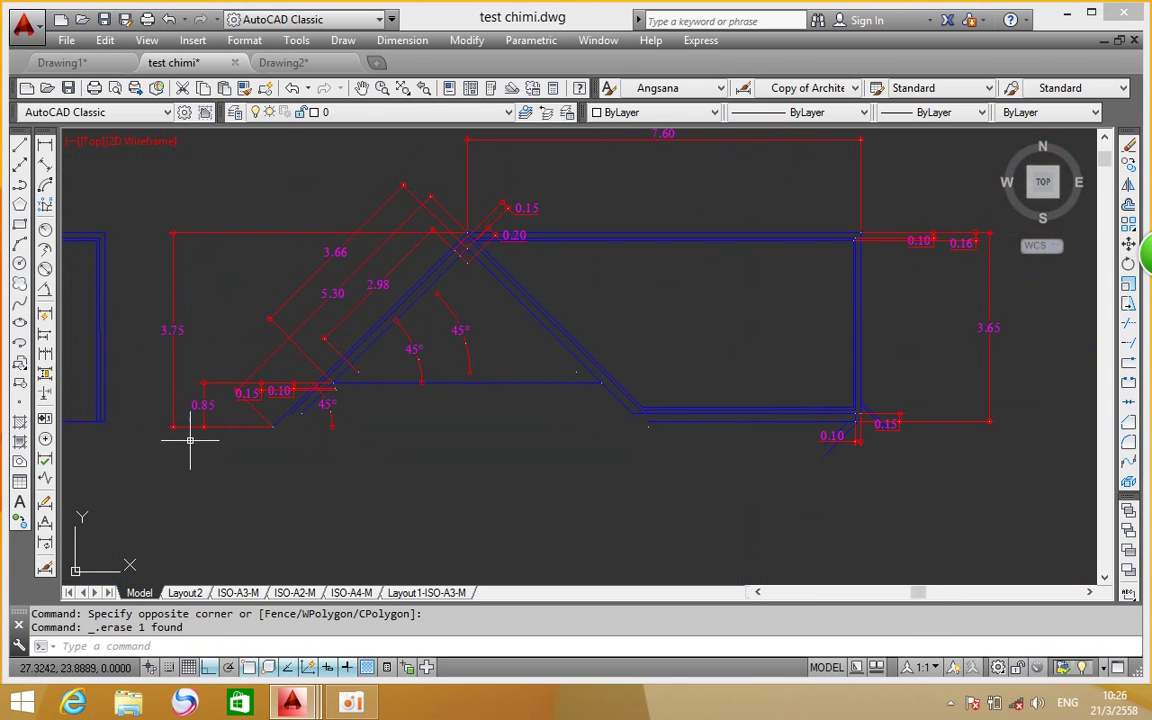
{"action": "left_click", "coordinate": [19, 145]}
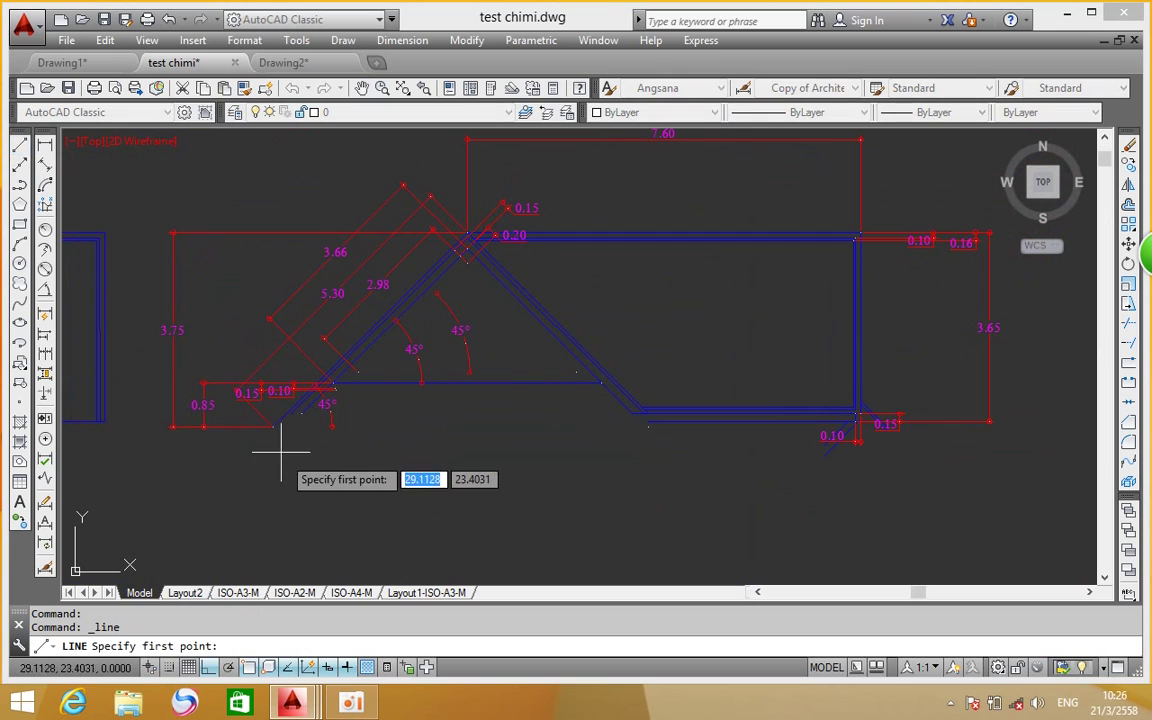
{"action": "left_click", "coordinate": [272, 427]}
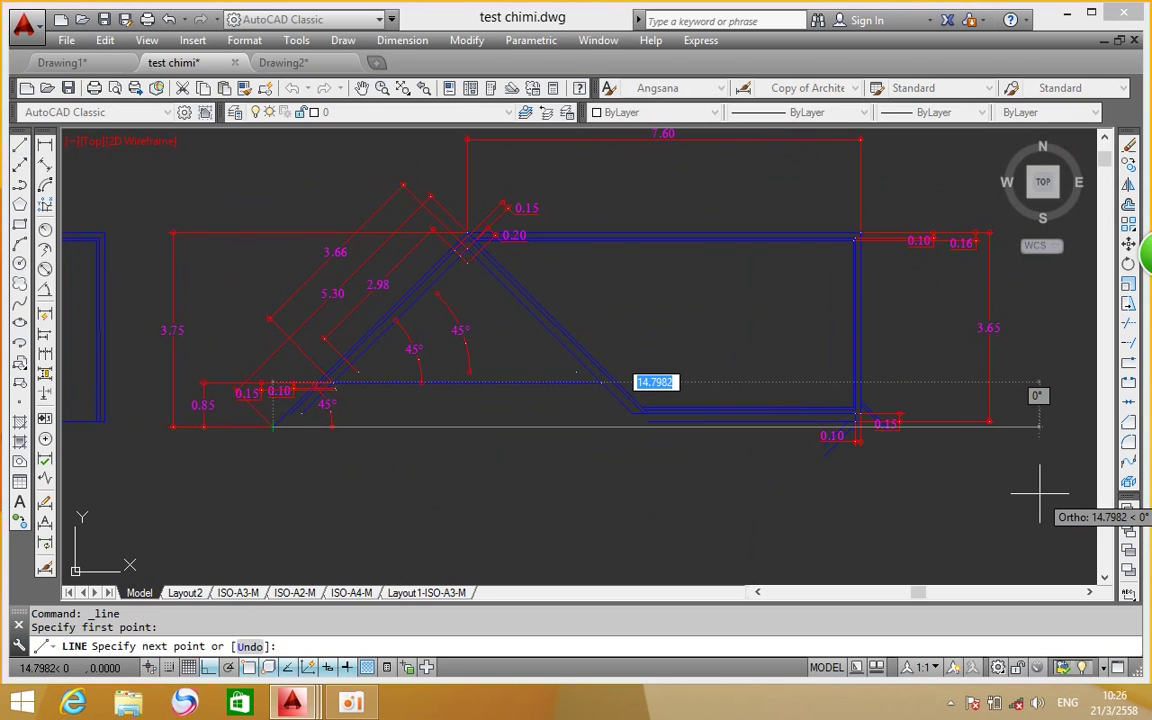
{"action": "scroll", "coordinate": [915, 460], "scroll_direction": "up", "scroll_amount": 5}
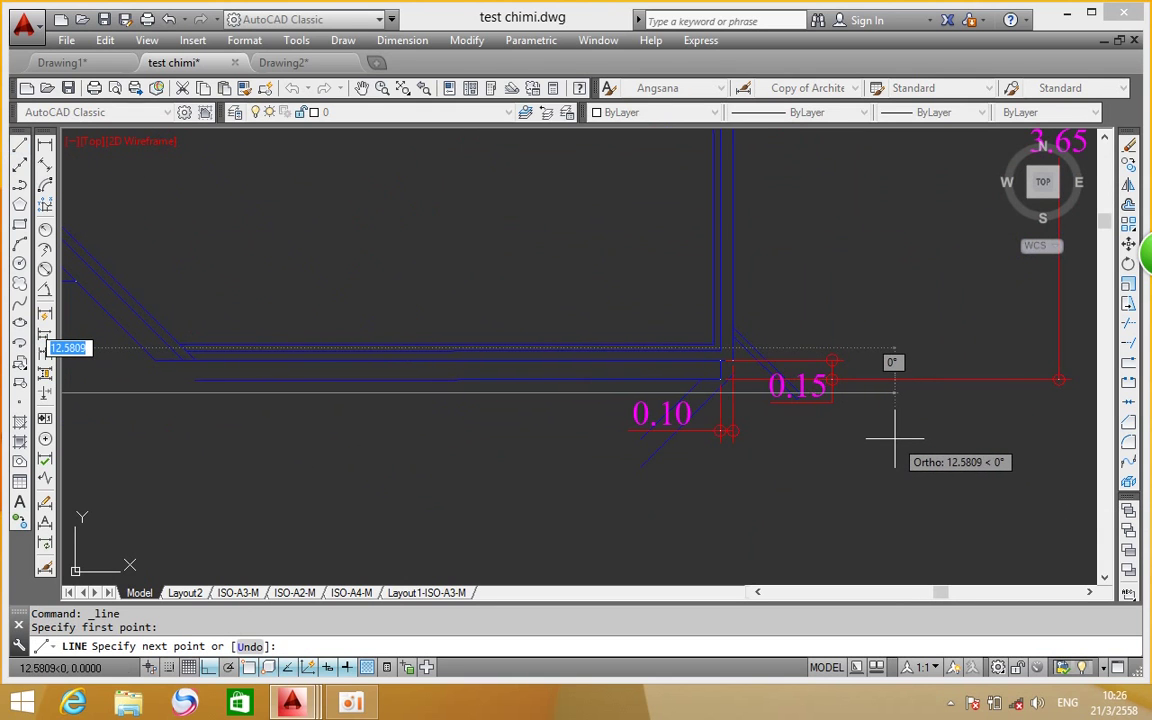
{"action": "key", "text": "Escape"}
{"action": "scroll", "coordinate": [648, 391], "scroll_direction": "down", "scroll_amount": 5}
{"action": "scroll", "coordinate": [686, 303], "scroll_direction": "up", "scroll_amount": 5}
{"action": "middle_click_drag", "start_coordinate": [727, 305], "coordinate": [737, 293]}
{"action": "scroll", "coordinate": [737, 293], "scroll_direction": "down", "scroll_amount": 5}
{"action": "scroll", "coordinate": [771, 450], "scroll_direction": "up", "scroll_amount": 4}
{"action": "scroll", "coordinate": [771, 460], "scroll_direction": "up", "scroll_amount": 2}
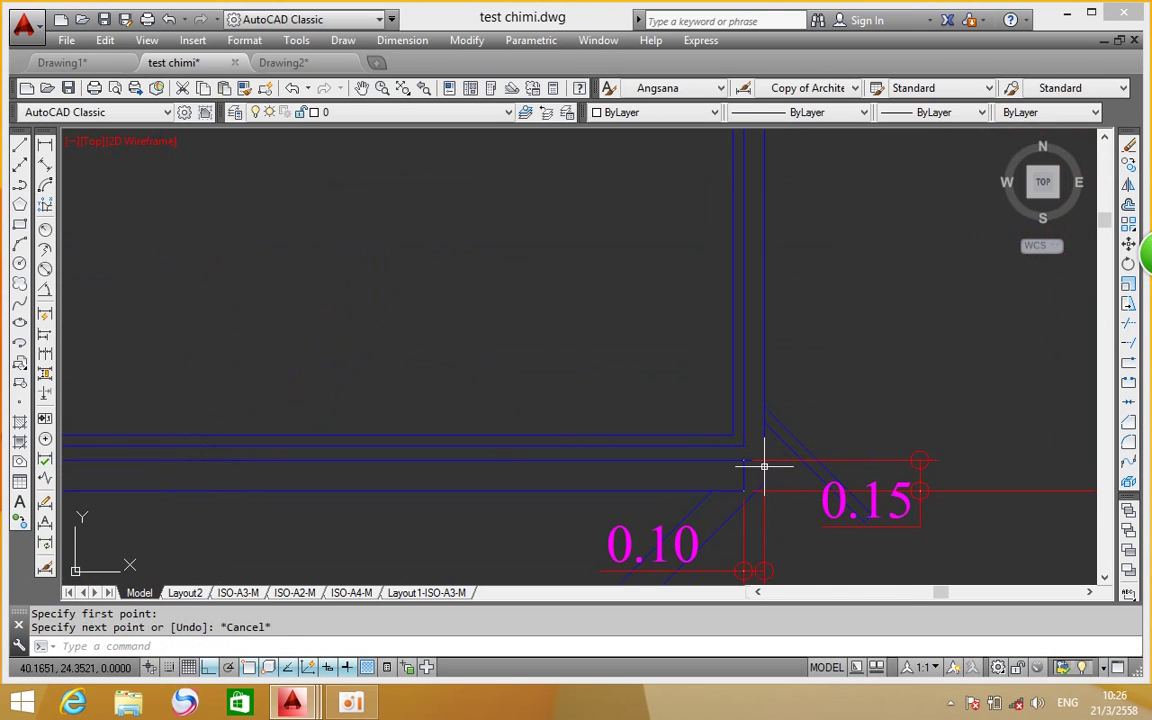
{"action": "scroll", "coordinate": [738, 432], "scroll_direction": "down", "scroll_amount": 4}
{"action": "middle_click_drag", "start_coordinate": [706, 341], "coordinate": [714, 352]}
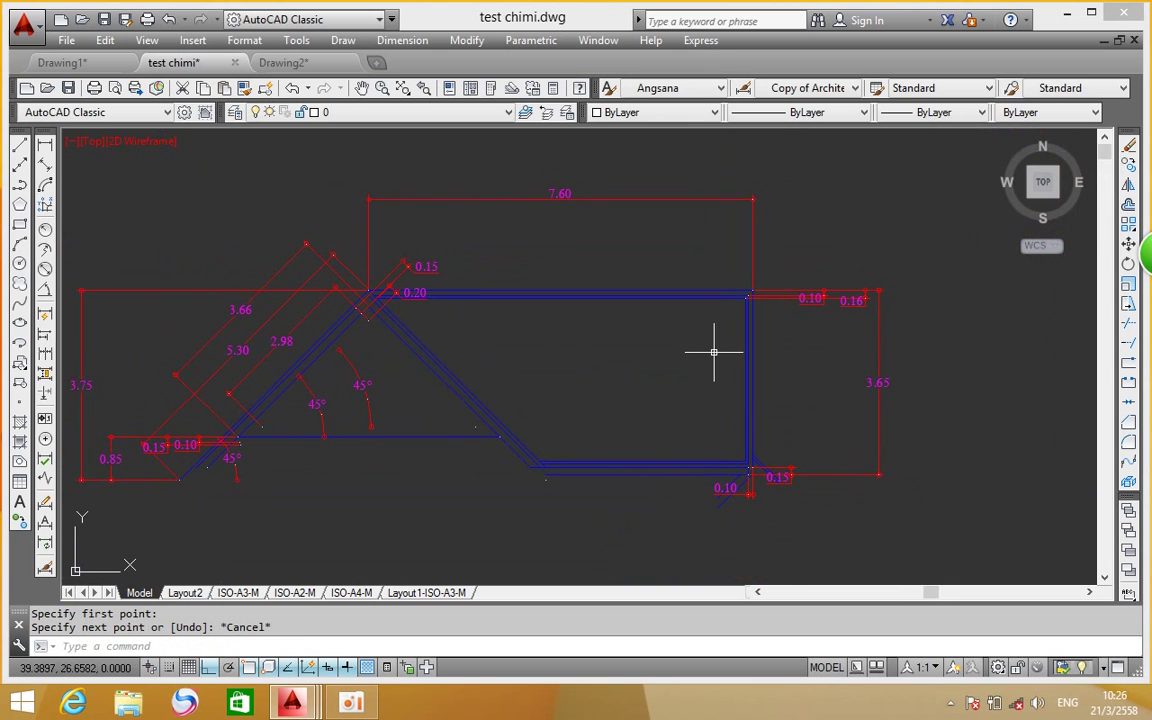
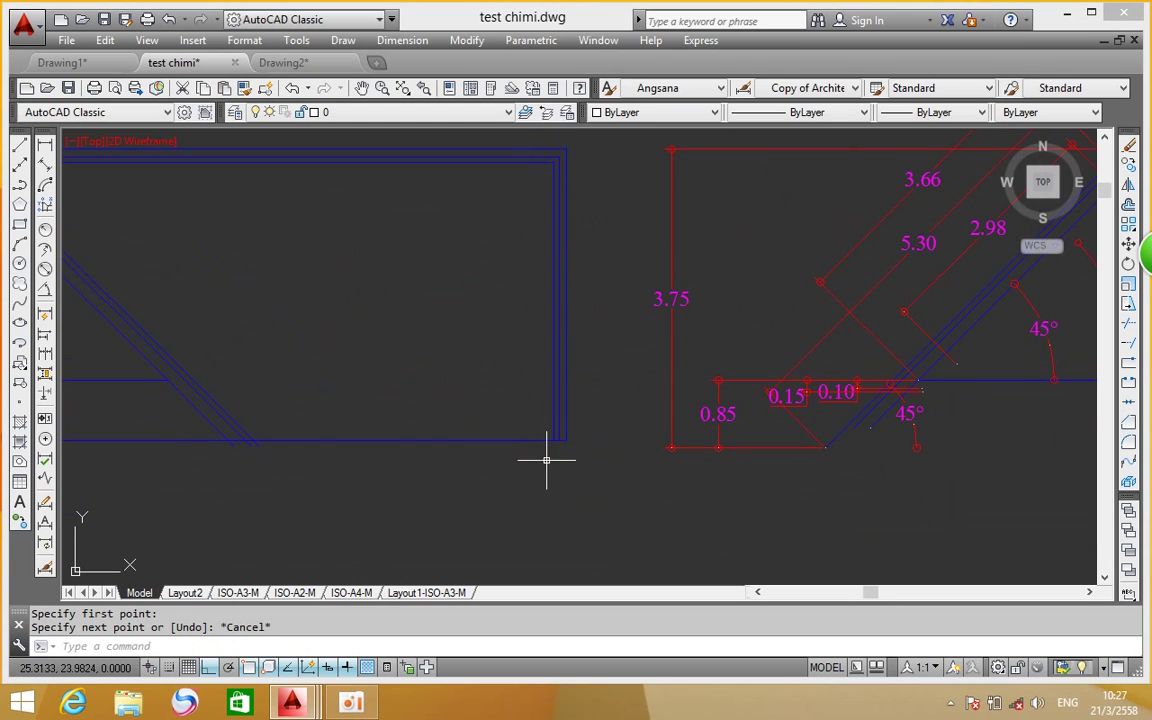
{"action": "scroll", "coordinate": [540, 450], "scroll_direction": "up", "scroll_amount": 2}
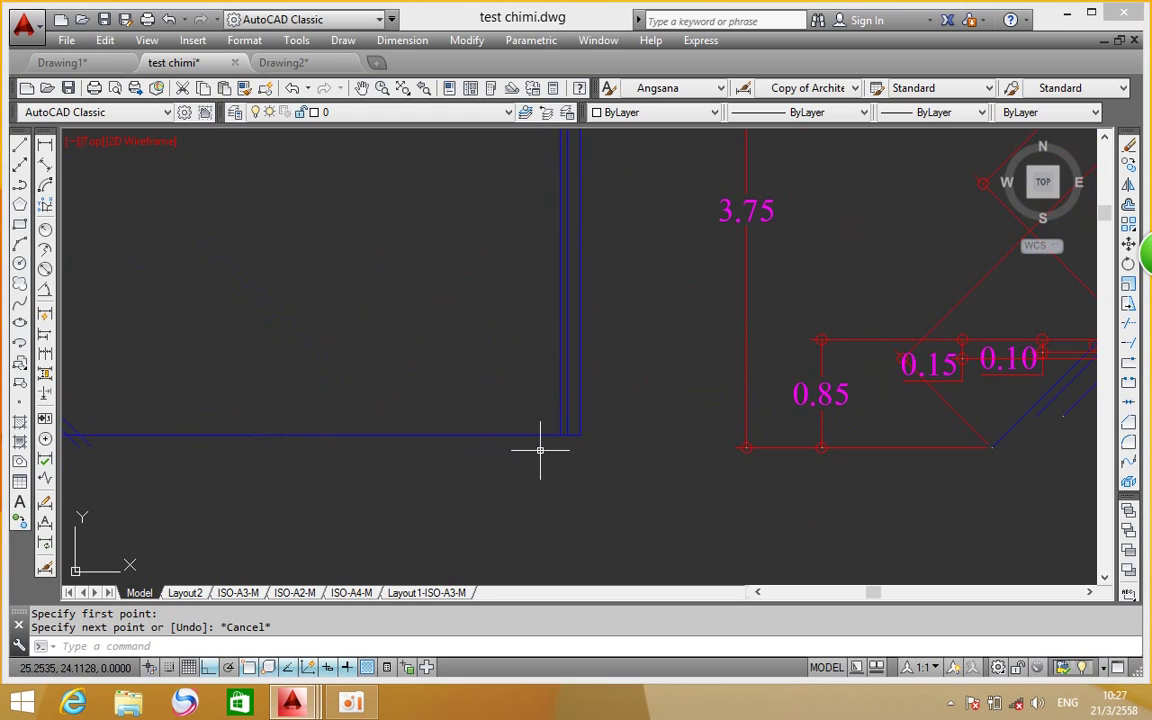
Pan and zoom to the dimensioned lower-right corner, cancelling the unfinished line command
{"action": "scroll", "coordinate": [540, 451], "scroll_direction": "up", "scroll_amount": 3}
{"action": "scroll", "coordinate": [560, 445], "scroll_direction": "down", "scroll_amount": 5}
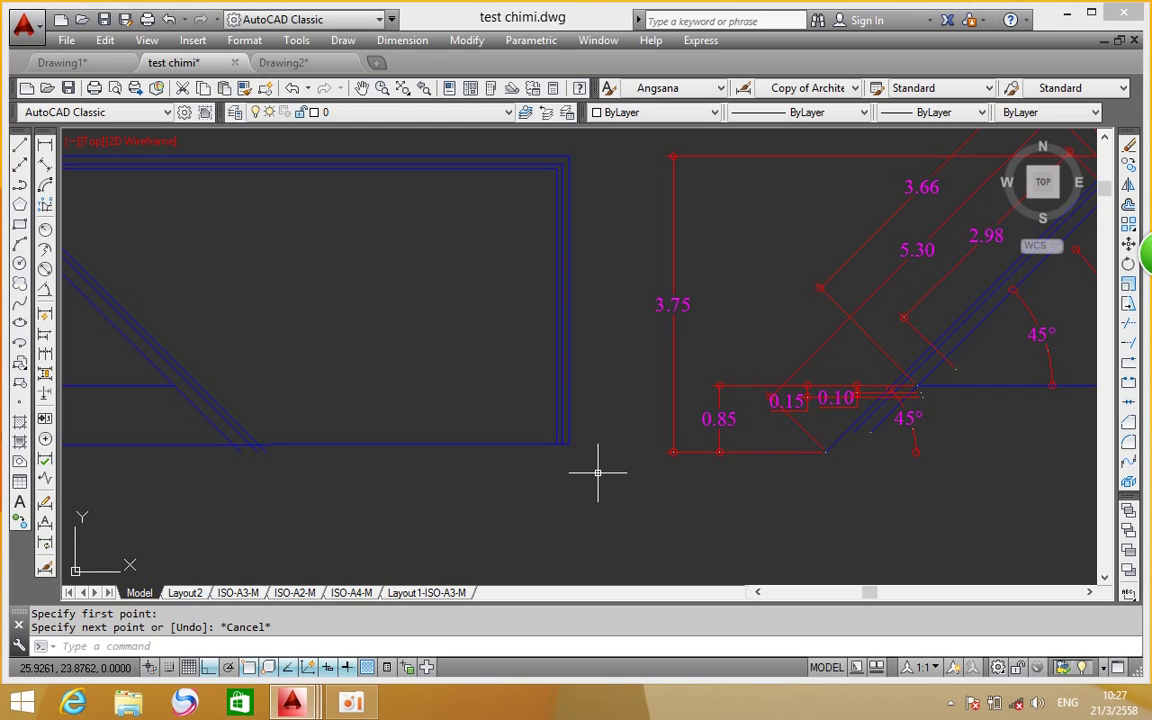
{"action": "middle_click_drag", "start_coordinate": [463, 363], "coordinate": [64, 326]}
{"action": "mouse_move", "coordinate": [700, 336]}
{"action": "middle_mouse_down"}
{"action": "mouse_move", "coordinate": [403, 297]}
{"action": "mouse_move", "coordinate": [361, 277]}
{"action": "middle_mouse_up"}
{"action": "scroll", "coordinate": [716, 413], "scroll_direction": "up", "scroll_amount": 2}
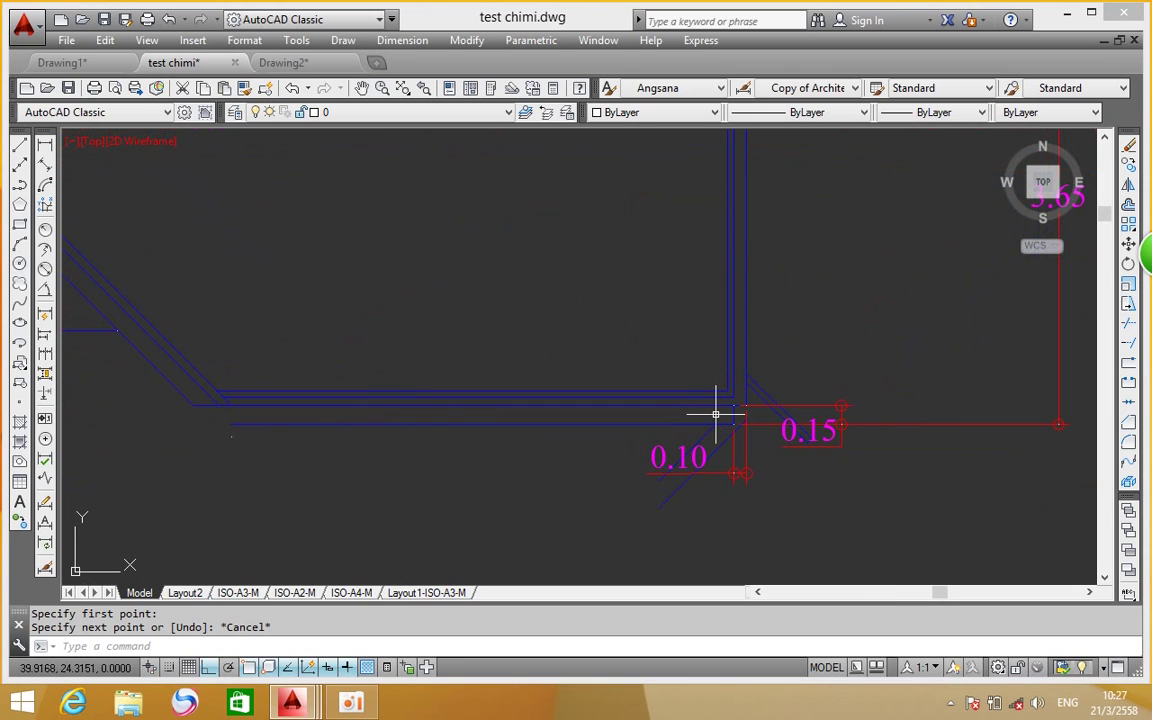
{"action": "key", "text": "Escape"}
{"action": "scroll", "coordinate": [746, 424], "scroll_direction": "up", "scroll_amount": 3}
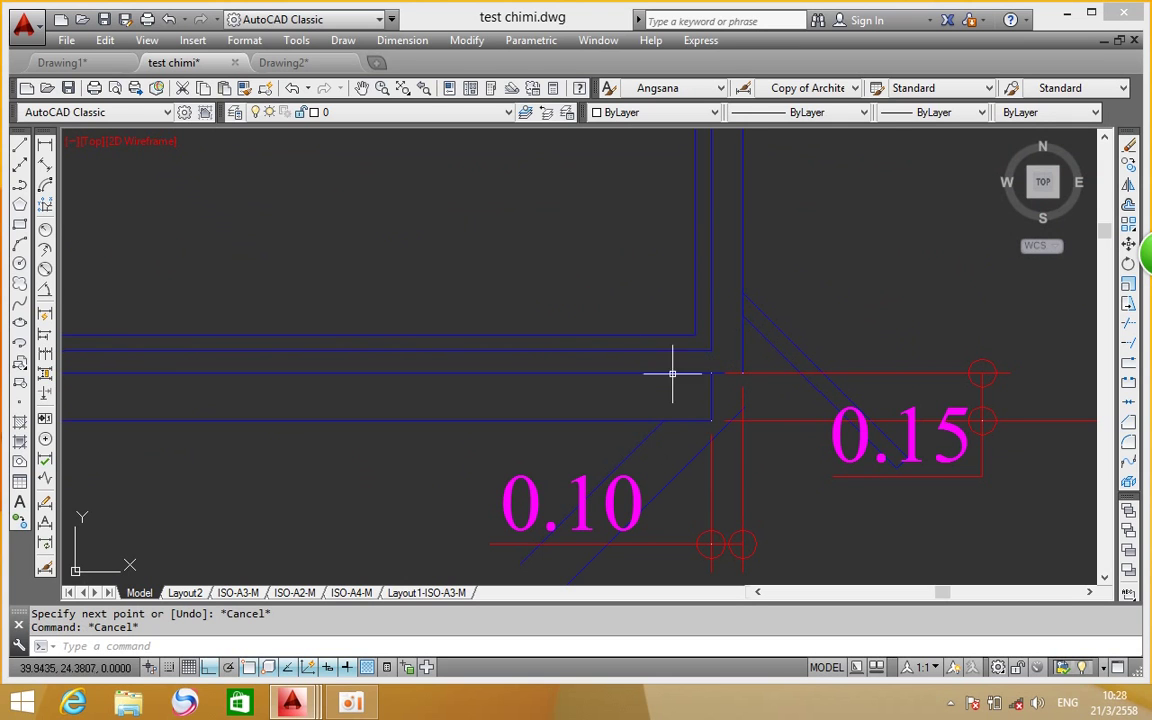
{"action": "scroll", "coordinate": [600, 370], "scroll_direction": "down", "scroll_amount": 4}
{"action": "scroll", "coordinate": [527, 360], "scroll_direction": "down", "scroll_amount": 4}
{"action": "scroll", "coordinate": [355, 368], "scroll_direction": "up", "scroll_amount": 6}
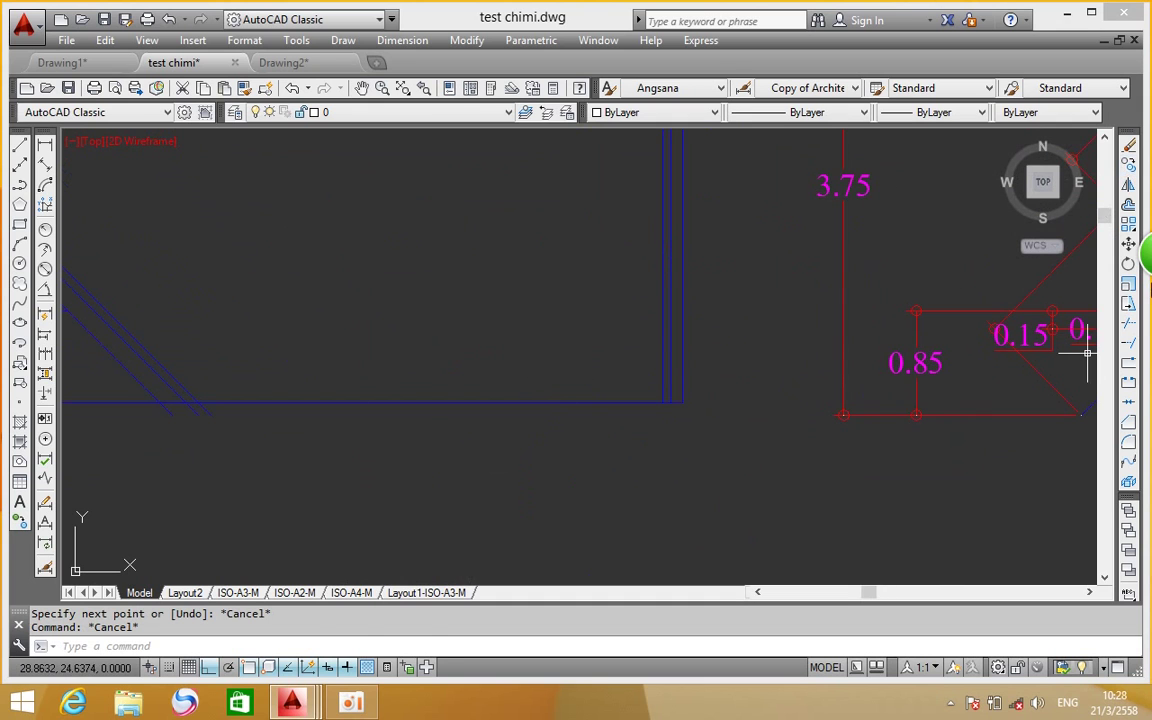
Offset the bottom horizontal wall line 0.15 upward at the lower-right corner
{"action": "left_click", "coordinate": [1128, 204]}
{"action": "type", "text": ".15"}
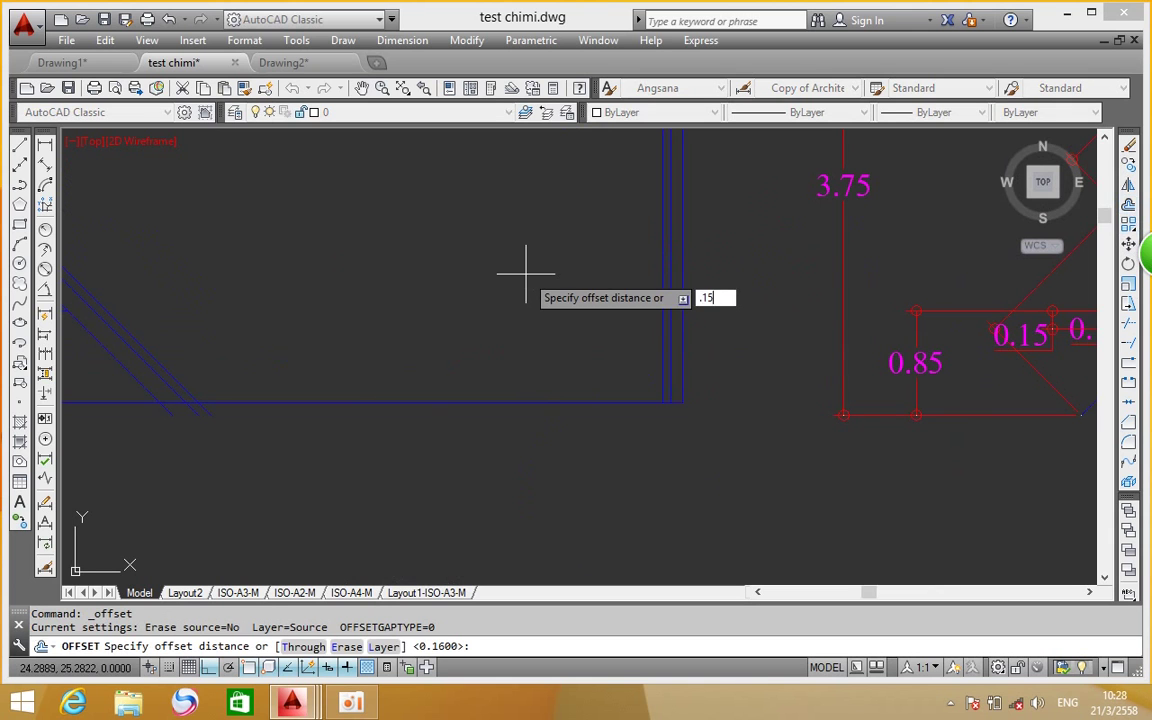
{"action": "key", "text": "Return"}
{"action": "left_click", "coordinate": [640, 402]}
{"action": "left_click", "coordinate": [624, 351]}
{"action": "right_click", "coordinate": [707, 393]}
{"action": "left_click", "coordinate": [735, 401]}
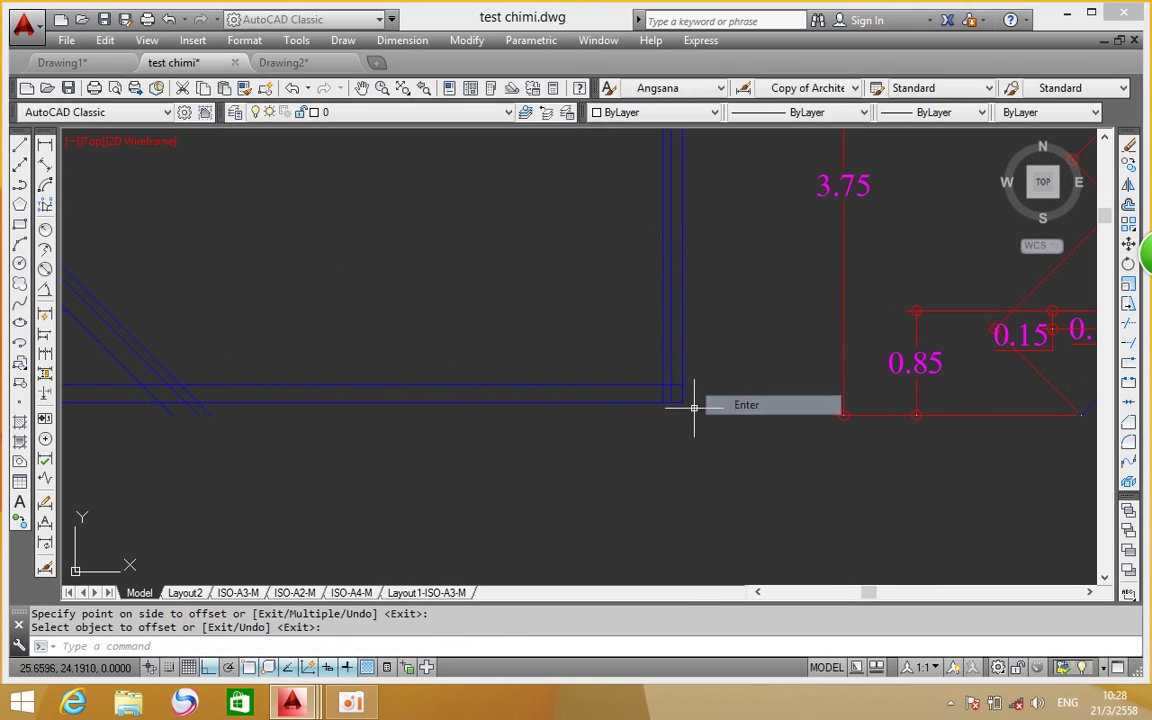
{"action": "scroll", "coordinate": [667, 393], "scroll_direction": "up", "scroll_amount": 2}
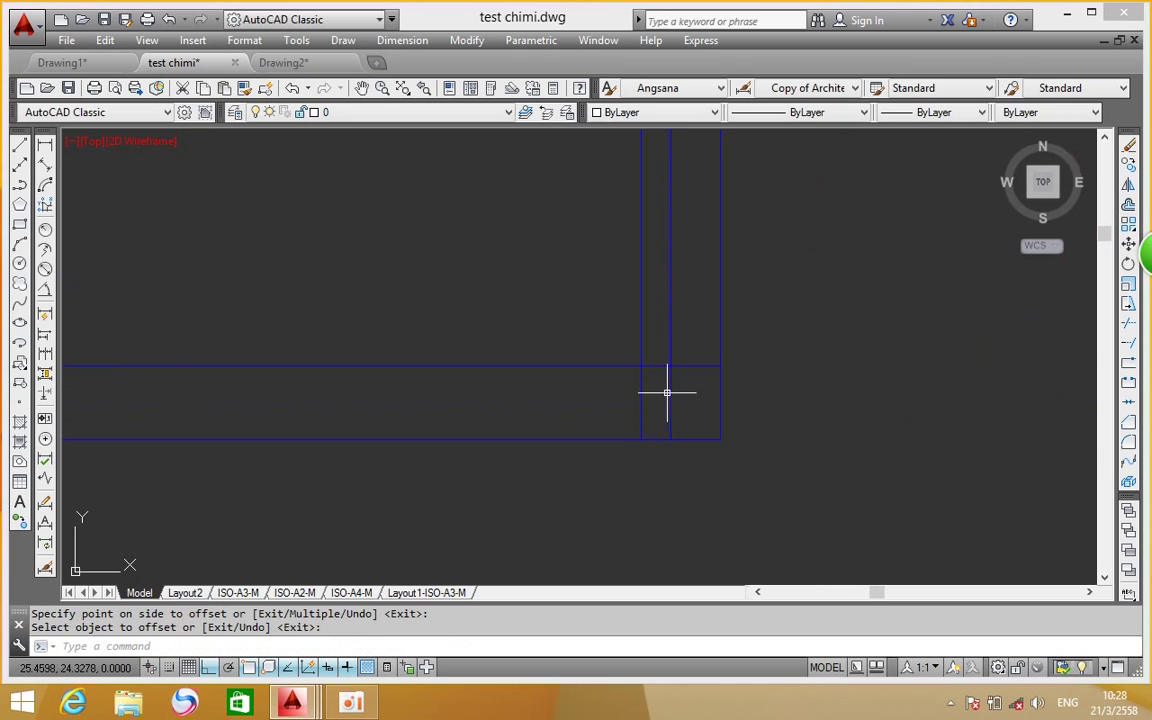
{"action": "left_click", "coordinate": [1128, 325]}
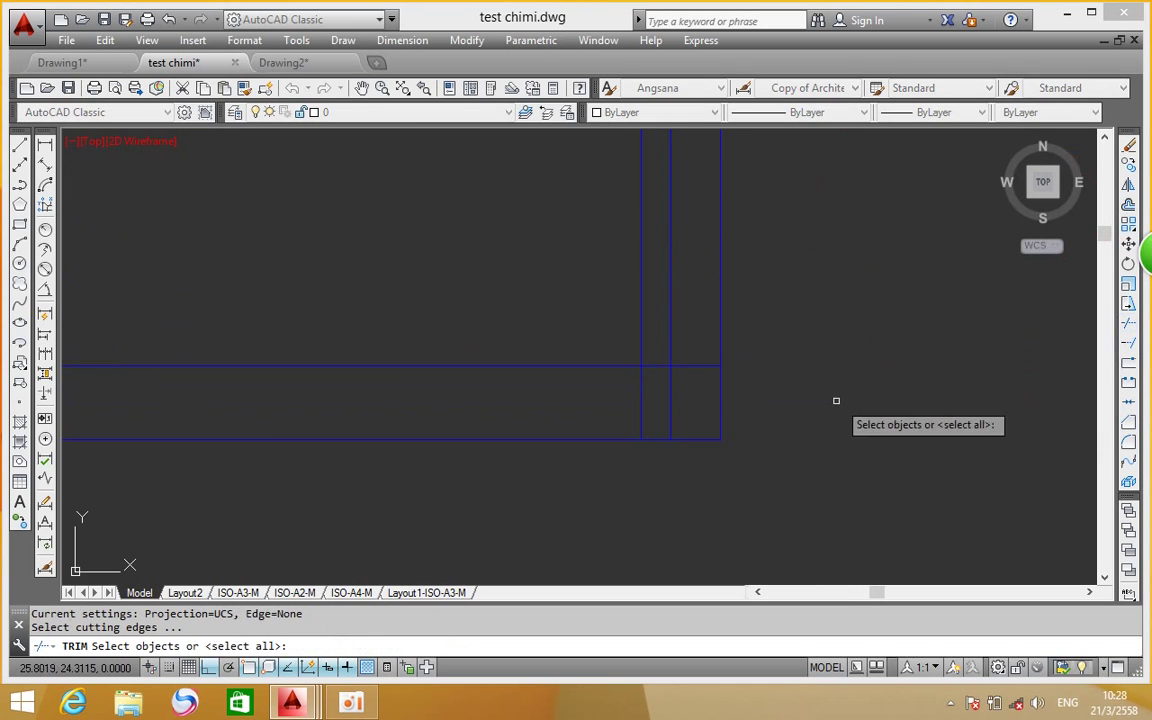
Trim the vertical stub below the new line and the bottom line's overhanging right end
{"action": "key", "text": "Return"}
{"action": "left_click", "coordinate": [733, 395]}
{"action": "left_click", "coordinate": [695, 393]}
{"action": "left_click", "coordinate": [687, 428]}
{"action": "left_click", "coordinate": [688, 462]}
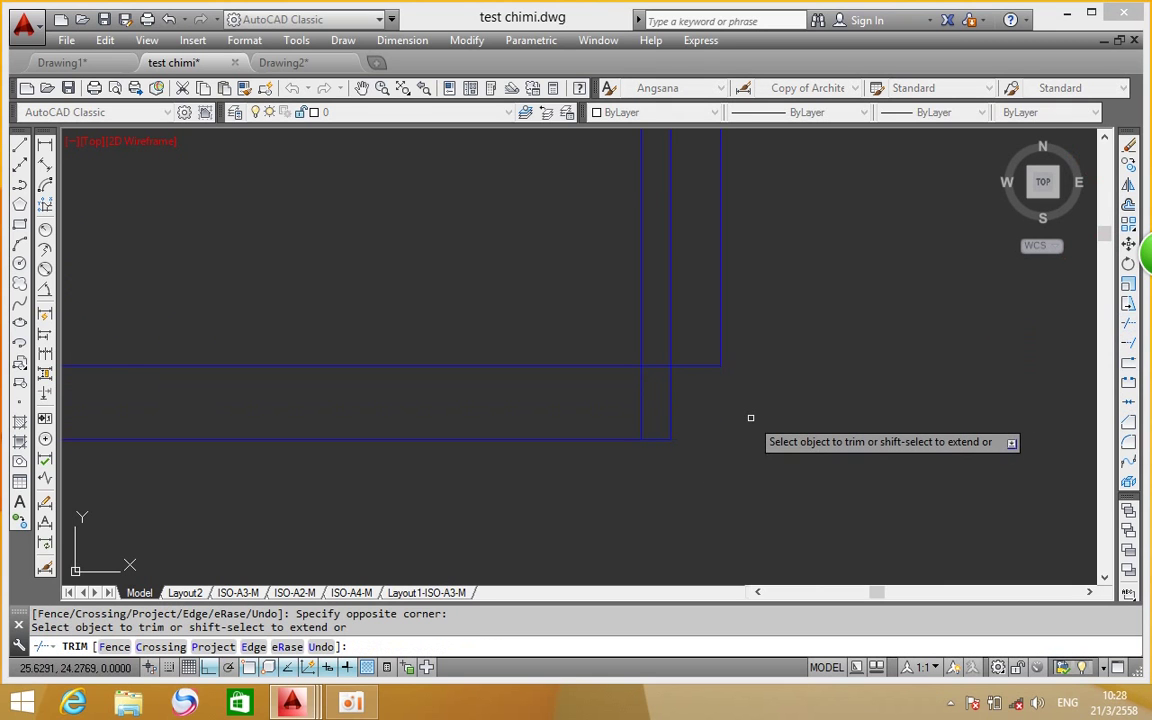
{"action": "right_click", "coordinate": [761, 388]}
{"action": "left_click", "coordinate": [795, 403]}
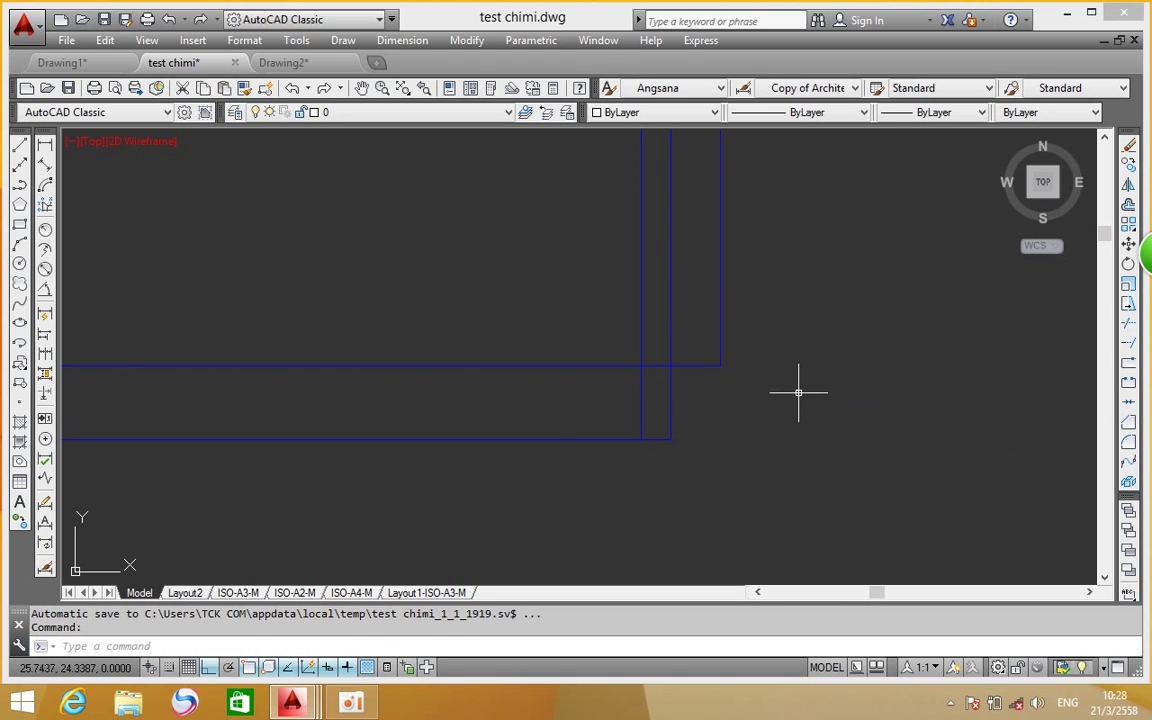
Trim away the inner vertical wall line's lower stub below the new horizontal line
{"action": "right_click", "coordinate": [882, 360]}
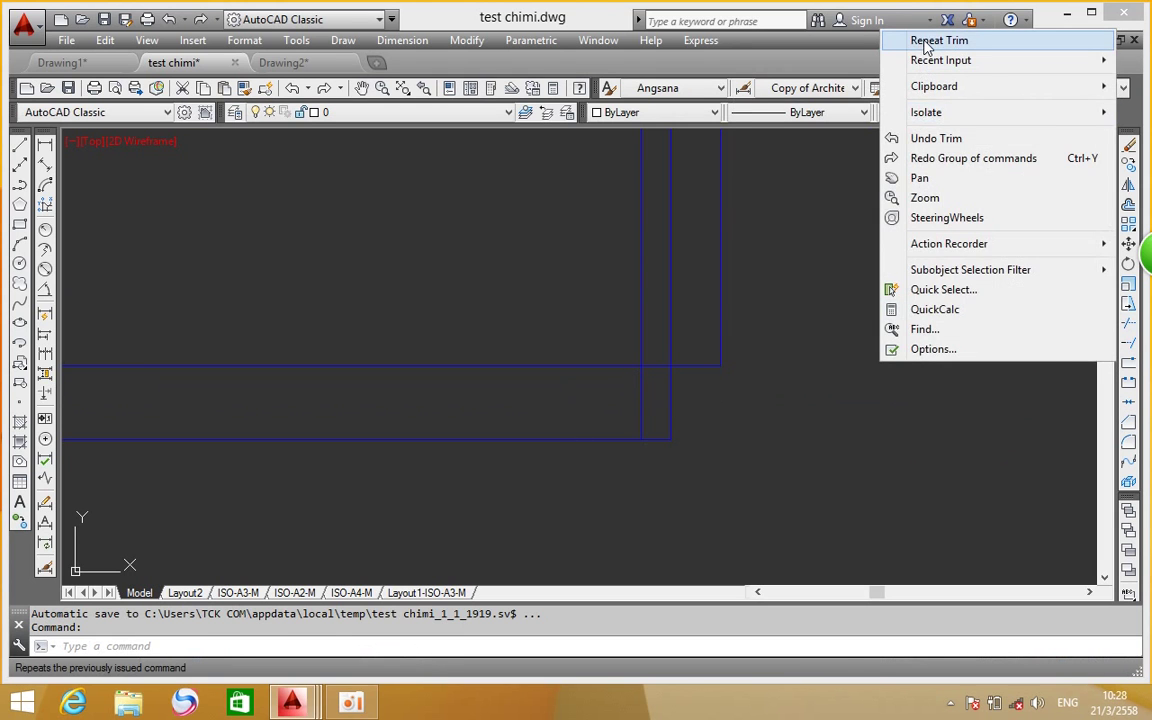
{"action": "left_click", "coordinate": [922, 37]}
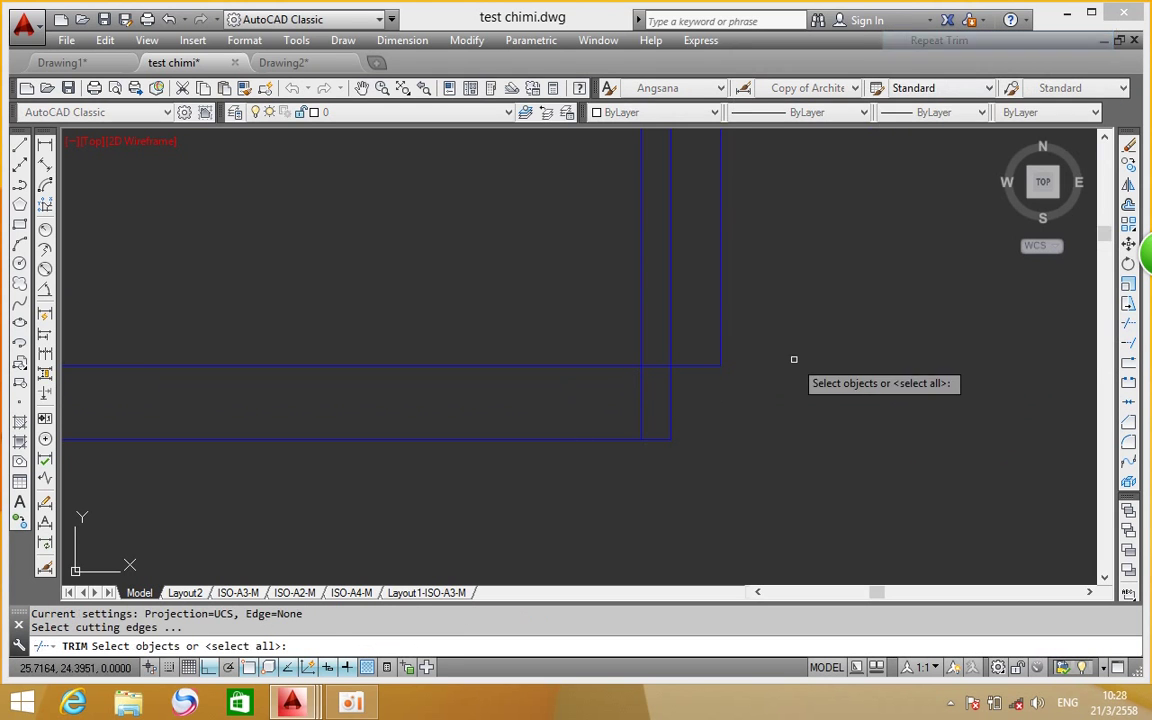
{"action": "left_click", "coordinate": [641, 397]}
{"action": "right_click", "coordinate": [871, 379]}
{"action": "left_click", "coordinate": [902, 393]}
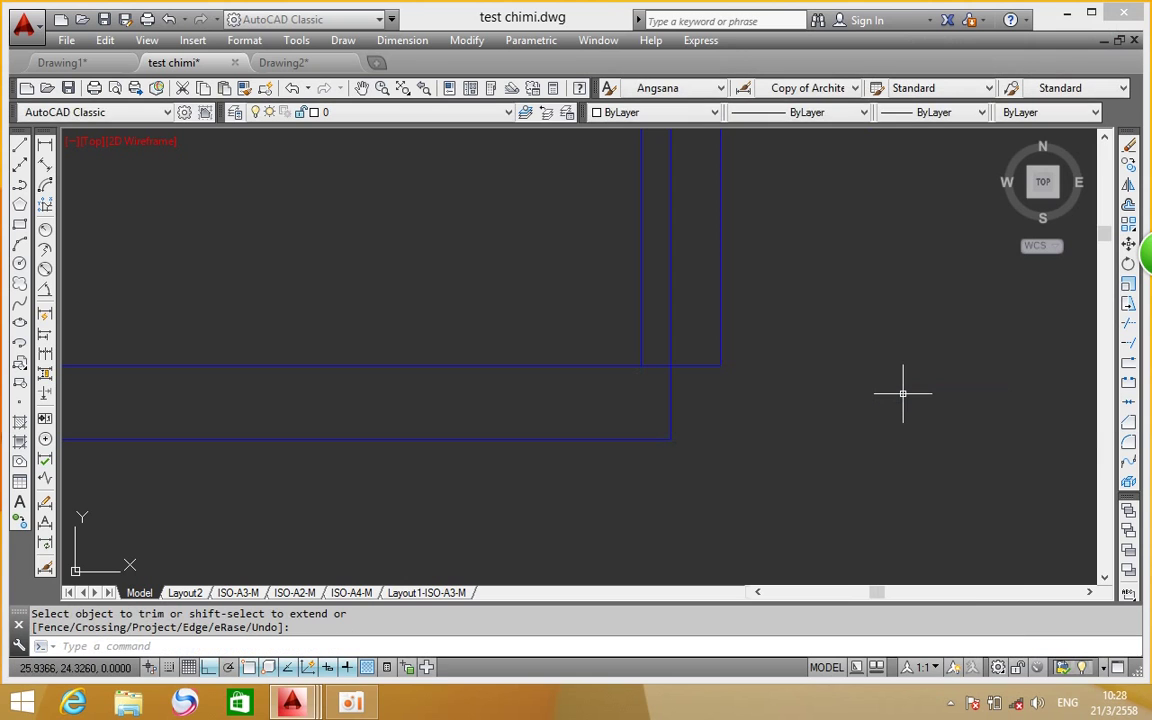
{"action": "mouse_move", "coordinate": [1043, 182]}
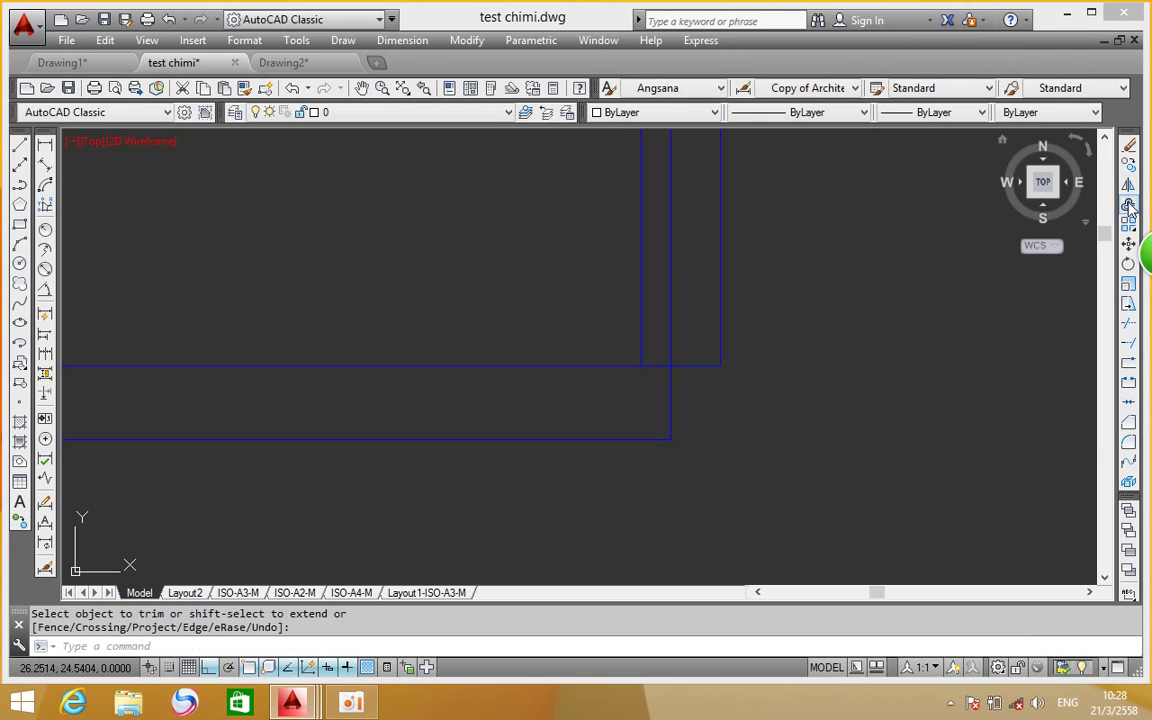
{"action": "left_click", "coordinate": [1130, 205]}
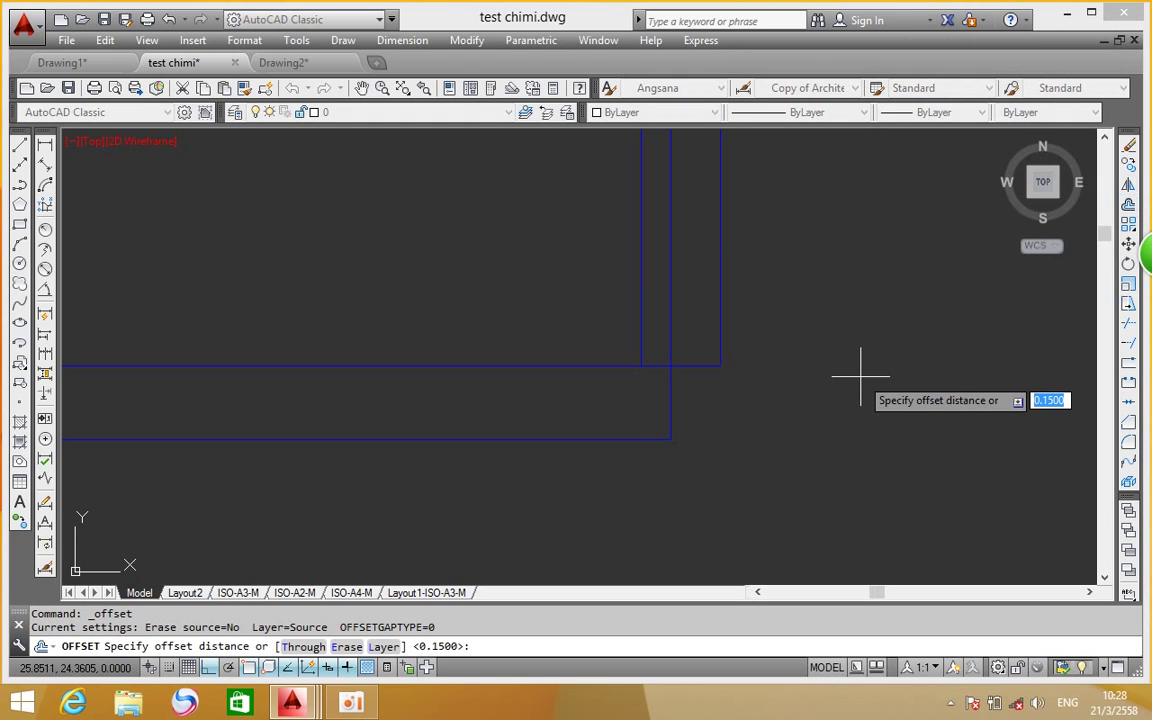
Offset the corner's vertical wall line by 0.1 to create a parallel vertical line
{"action": "type", "text": ".1"}
{"action": "key", "text": "Return"}
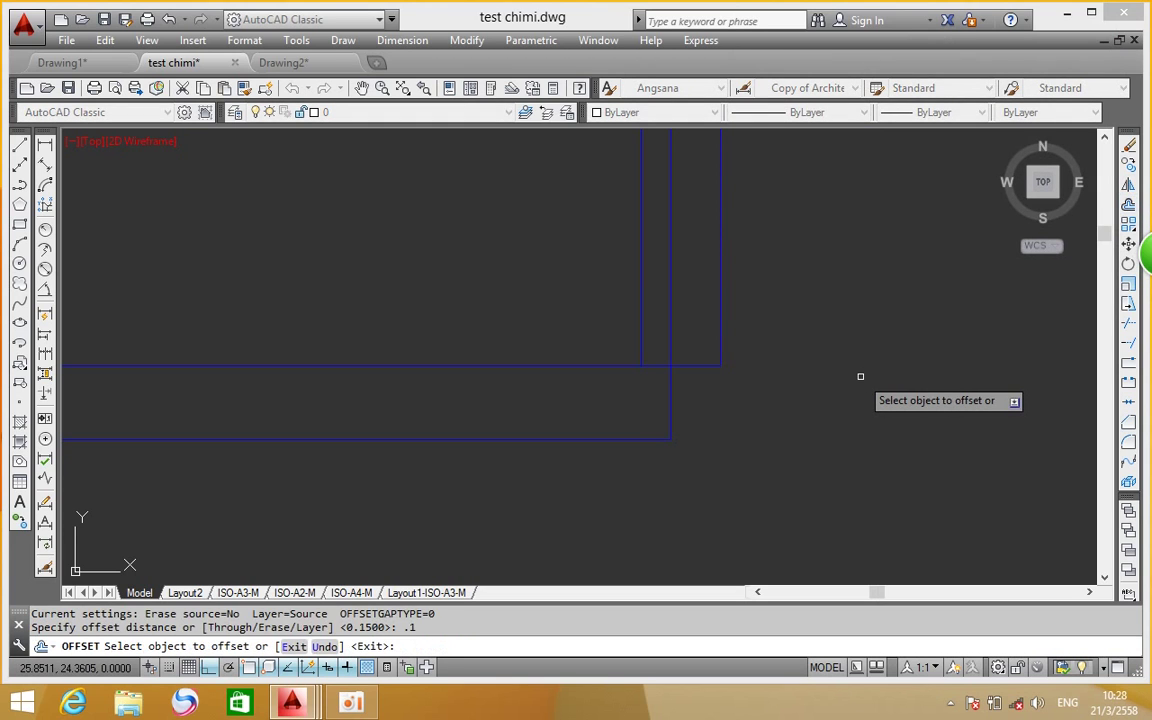
{"action": "scroll", "coordinate": [836, 380], "scroll_direction": "up", "scroll_amount": 3}
{"action": "scroll", "coordinate": [890, 329], "scroll_direction": "up", "scroll_amount": 3}
{"action": "scroll", "coordinate": [527, 373], "scroll_direction": "down", "scroll_amount": 3}
{"action": "scroll", "coordinate": [720, 270], "scroll_direction": "up", "scroll_amount": 5}
{"action": "scroll", "coordinate": [650, 268], "scroll_direction": "down", "scroll_amount": 2}
{"action": "scroll", "coordinate": [575, 282], "scroll_direction": "down", "scroll_amount": 3}
{"action": "scroll", "coordinate": [530, 295], "scroll_direction": "down", "scroll_amount": 3}
{"action": "scroll", "coordinate": [700, 300], "scroll_direction": "up", "scroll_amount": 5}
{"action": "scroll", "coordinate": [710, 262], "scroll_direction": "up", "scroll_amount": 3}
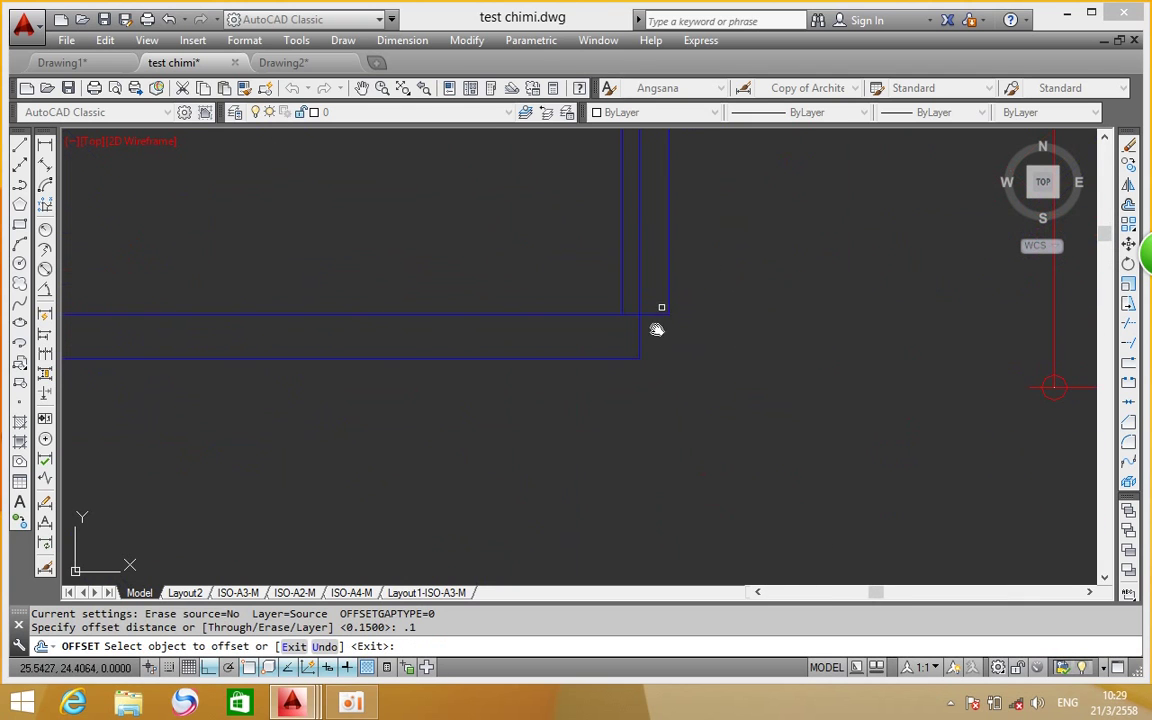
{"action": "left_click", "coordinate": [640, 360]}
{"action": "left_click", "coordinate": [631, 265]}
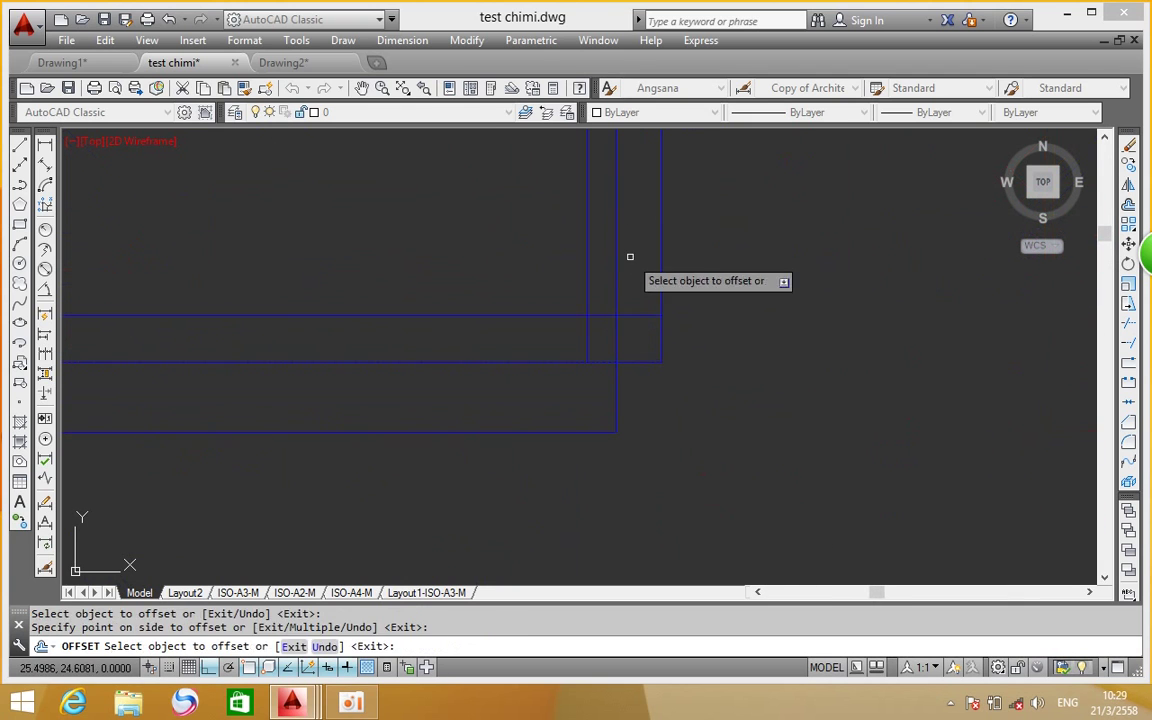
{"action": "right_click", "coordinate": [753, 338]}
{"action": "left_click", "coordinate": [795, 345]}
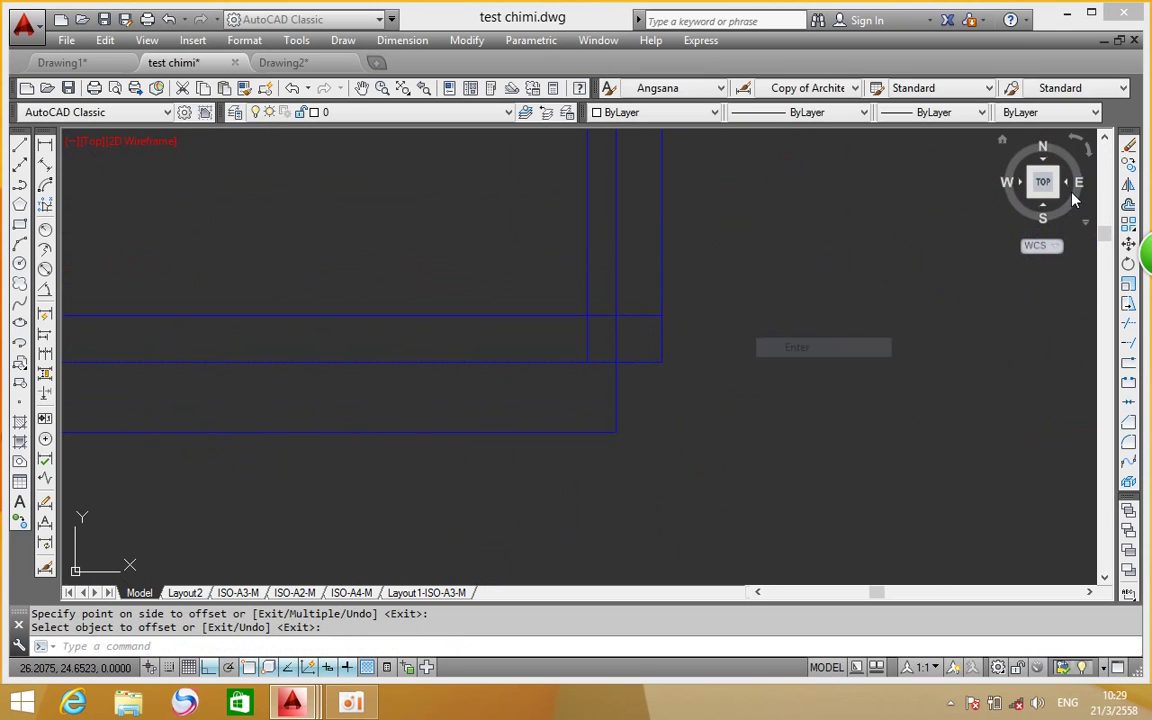
Offset the upper horizontal wall line 0.16 upward, crossing both vertical lines
{"action": "left_click", "coordinate": [1129, 206]}
{"action": "type", "text": "."}
{"action": "key", "text": "Return"}
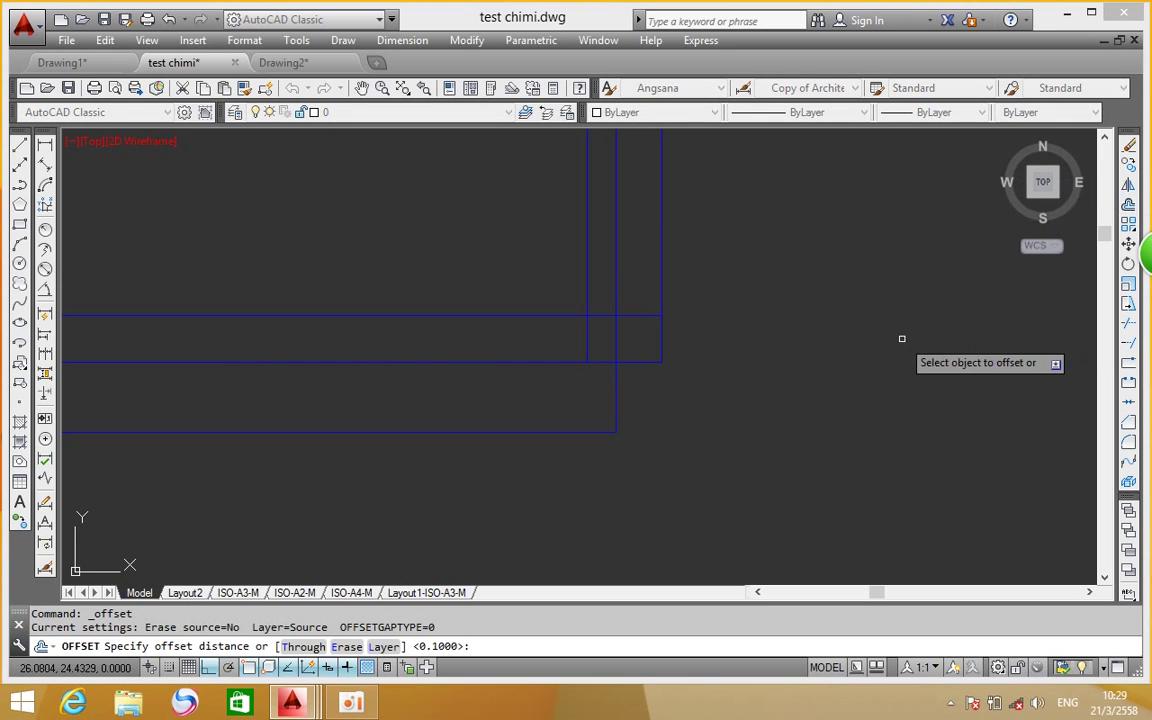
{"action": "left_click", "coordinate": [549, 314]}
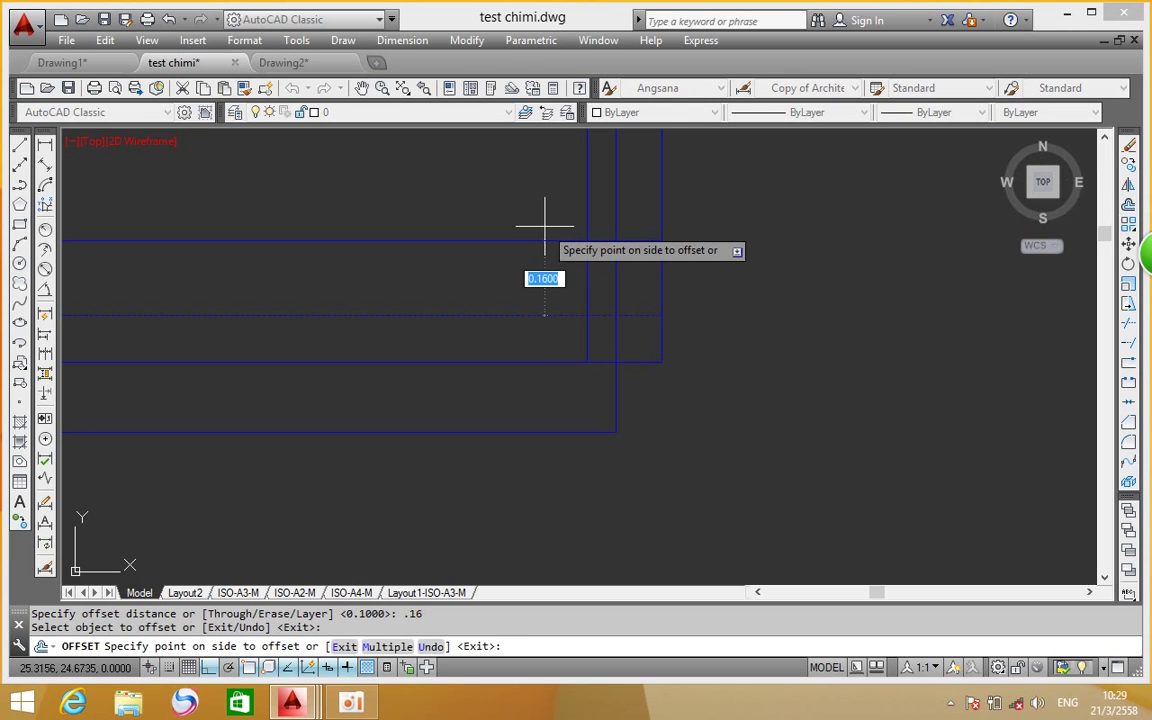
{"action": "key", "text": "Escape"}
{"action": "right_click", "coordinate": [913, 339]}
{"action": "left_click", "coordinate": [925, 345]}
{"action": "key", "text": "Return"}
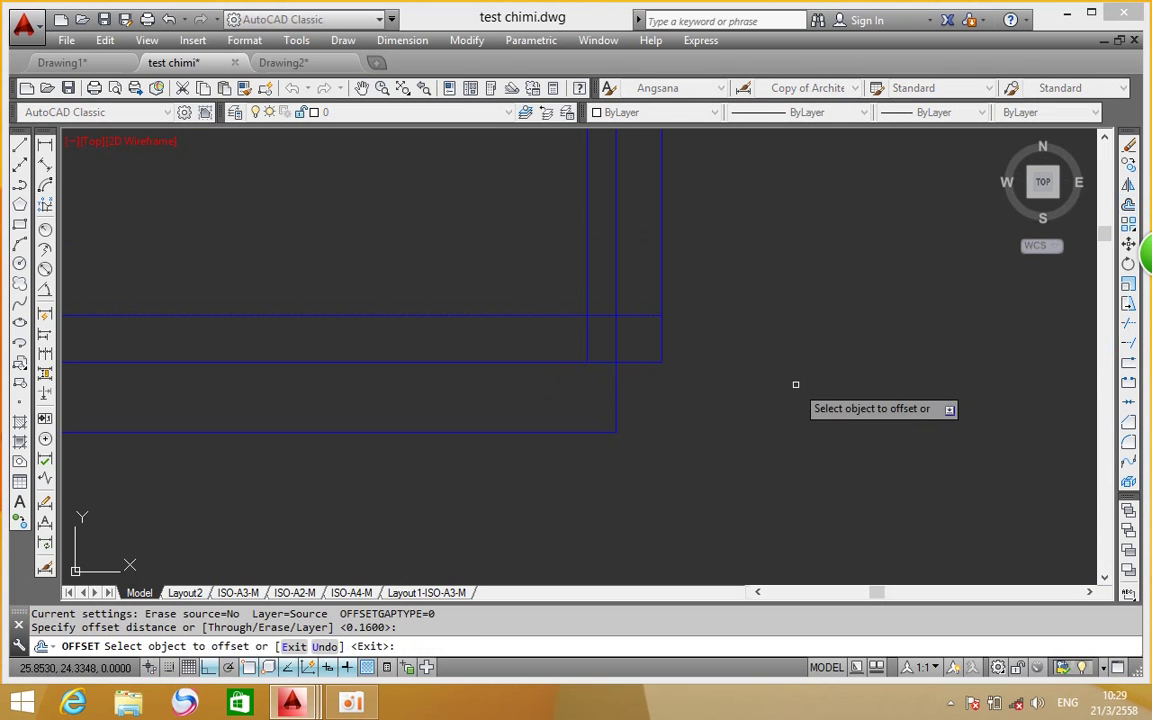
{"action": "left_click", "coordinate": [540, 360]}
{"action": "left_click", "coordinate": [525, 265]}
{"action": "right_click", "coordinate": [723, 258]}
{"action": "left_click", "coordinate": [767, 272]}
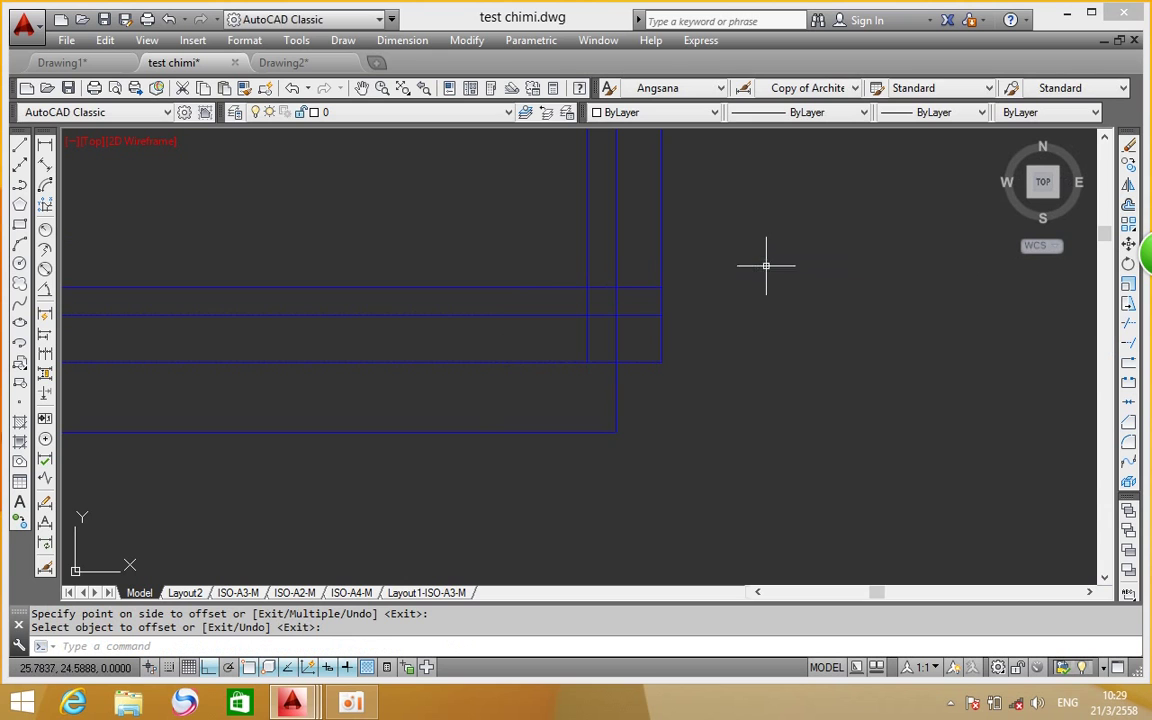
{"action": "left_click", "coordinate": [1130, 325]}
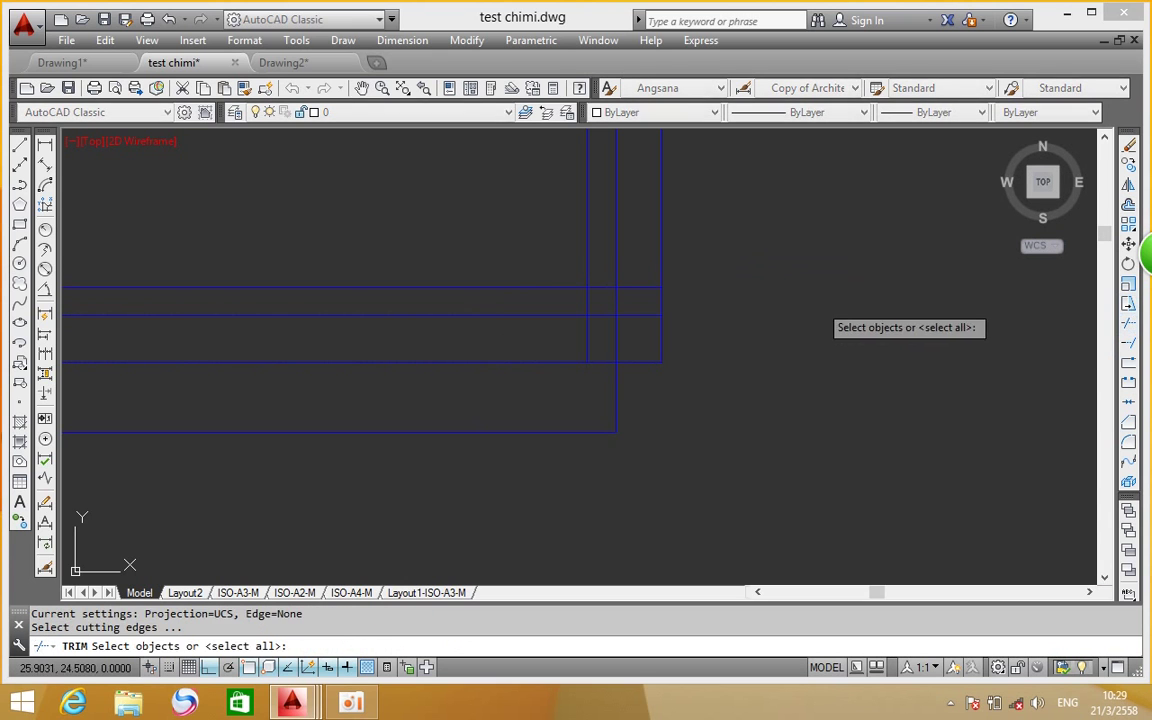
Trim the stubs past the lower-right corner so the 0.16 line ends at the inner vertical
{"action": "key", "text": "Return"}
{"action": "left_click", "coordinate": [659, 276]}
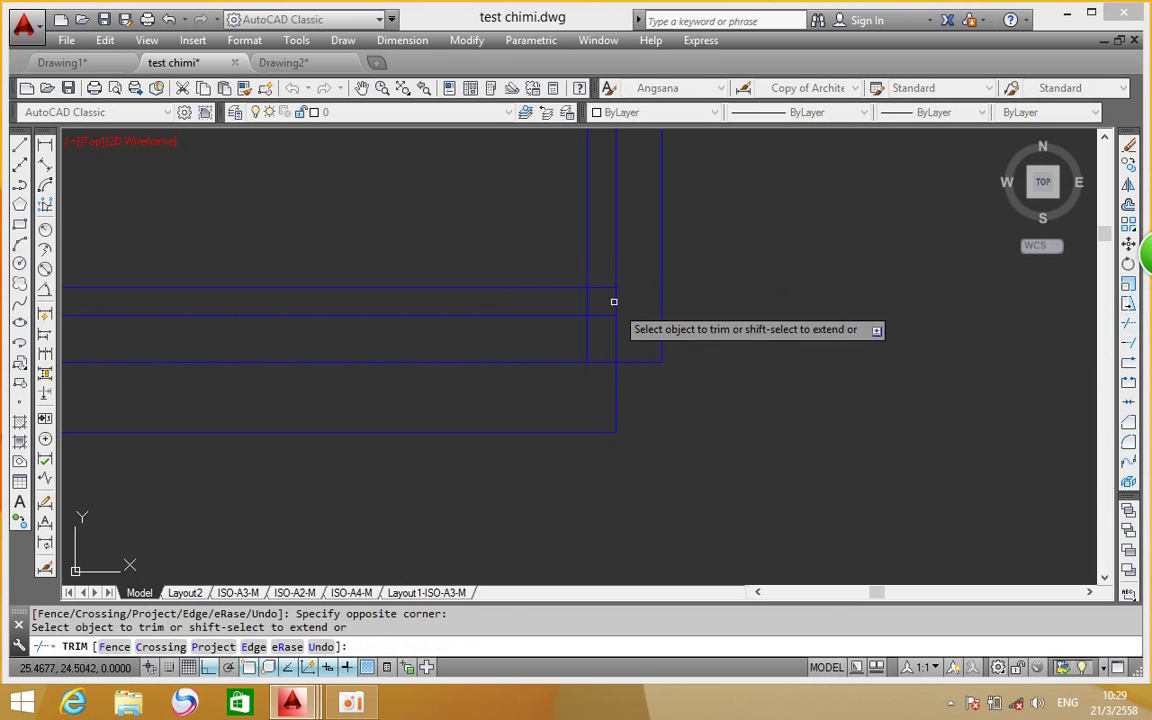
{"action": "left_click", "coordinate": [635, 331]}
{"action": "left_click", "coordinate": [557, 345]}
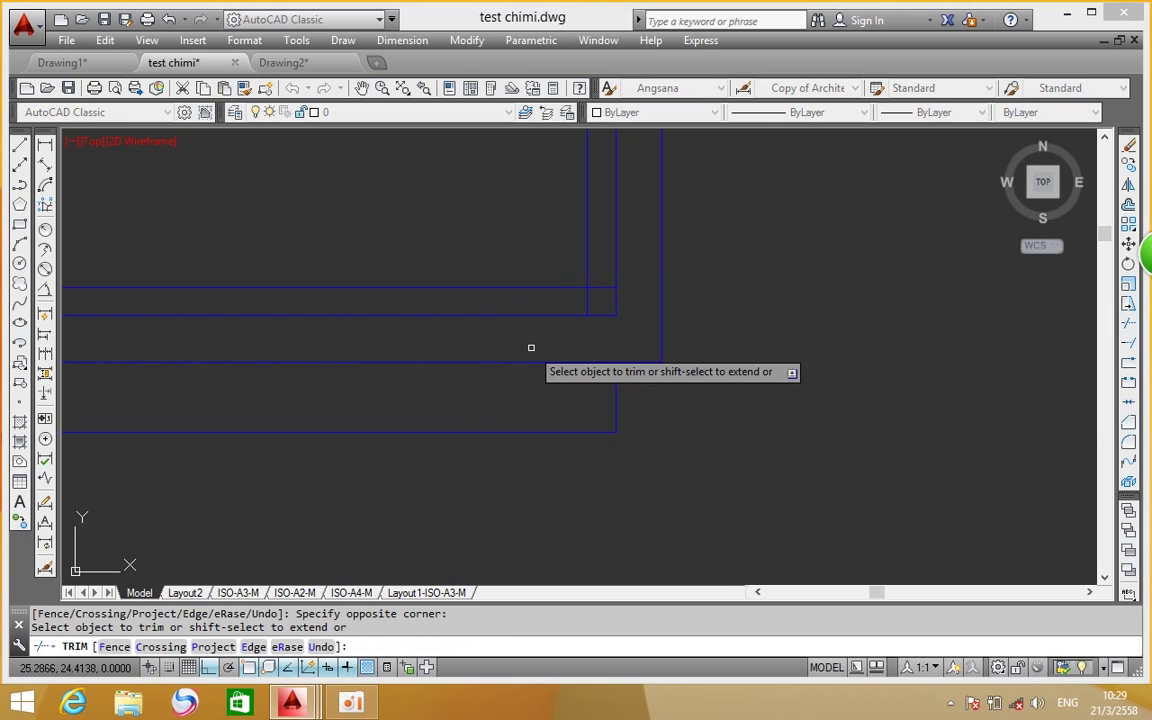
{"action": "left_click", "coordinate": [598, 289]}
{"action": "left_click", "coordinate": [594, 298]}
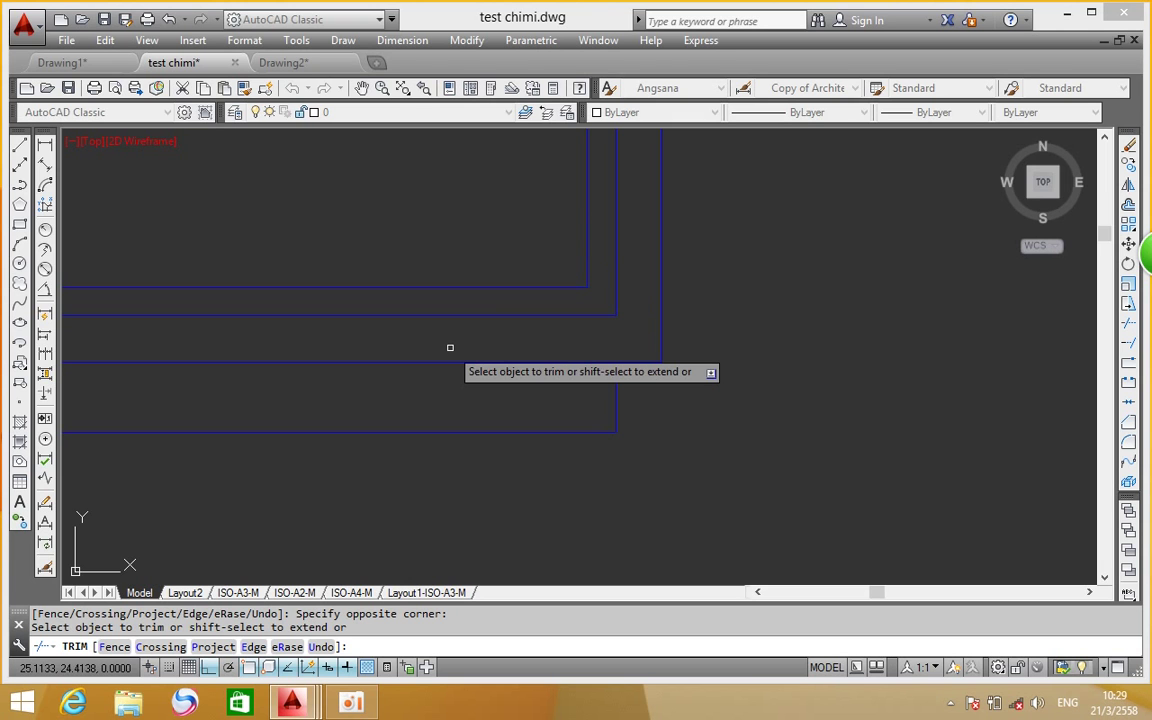
{"action": "scroll", "coordinate": [437, 326], "scroll_direction": "down", "scroll_amount": 3}
{"action": "scroll", "coordinate": [524, 348], "scroll_direction": "down", "scroll_amount": 2}
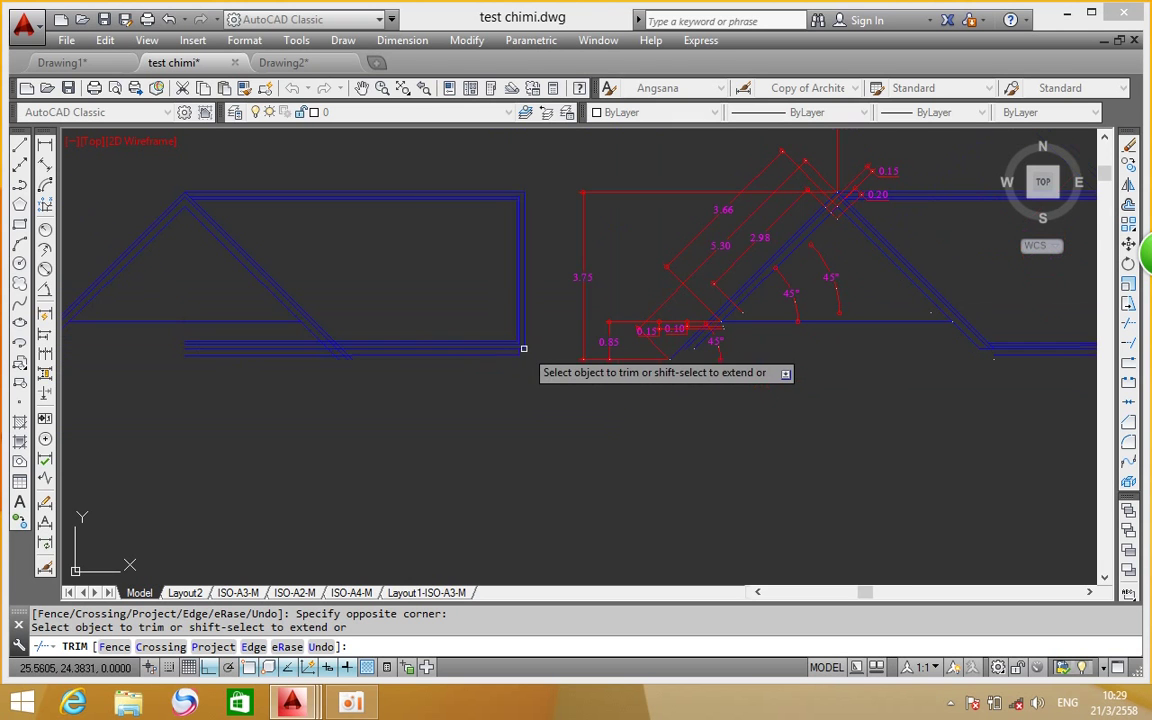
{"action": "scroll", "coordinate": [321, 352], "scroll_direction": "up", "scroll_amount": 2}
{"action": "scroll", "coordinate": [527, 339], "scroll_direction": "down", "scroll_amount": 3}
{"action": "scroll", "coordinate": [676, 316], "scroll_direction": "up", "scroll_amount": 4}
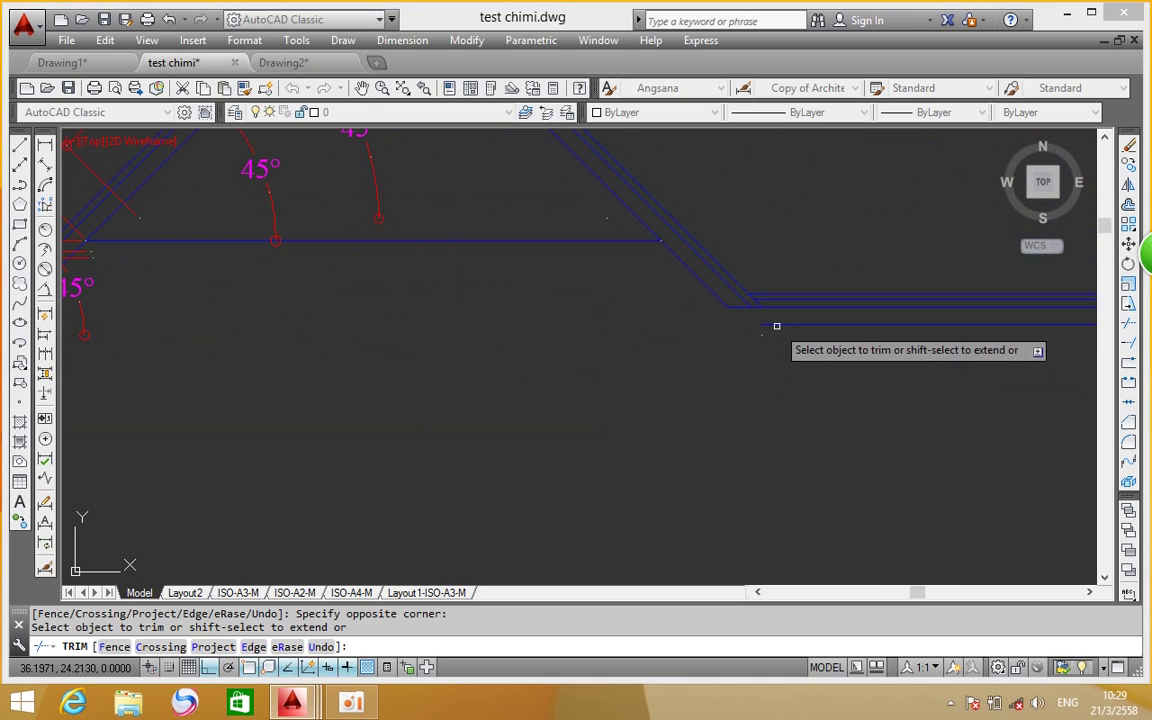
{"action": "scroll", "coordinate": [861, 290], "scroll_direction": "down", "scroll_amount": 1}
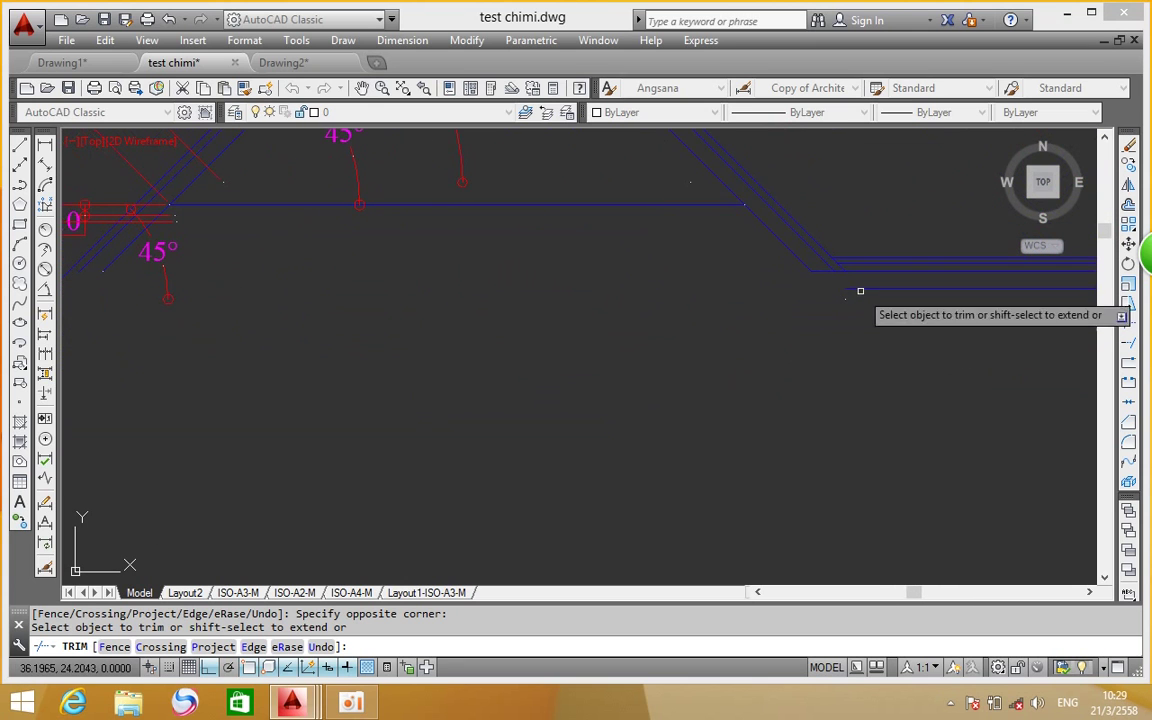
{"action": "scroll", "coordinate": [856, 301], "scroll_direction": "down", "scroll_amount": 1}
{"action": "middle_click_drag", "start_coordinate": [66, 288], "coordinate": [530, 329]}
{"action": "scroll", "coordinate": [334, 340], "scroll_direction": "up", "scroll_amount": 2}
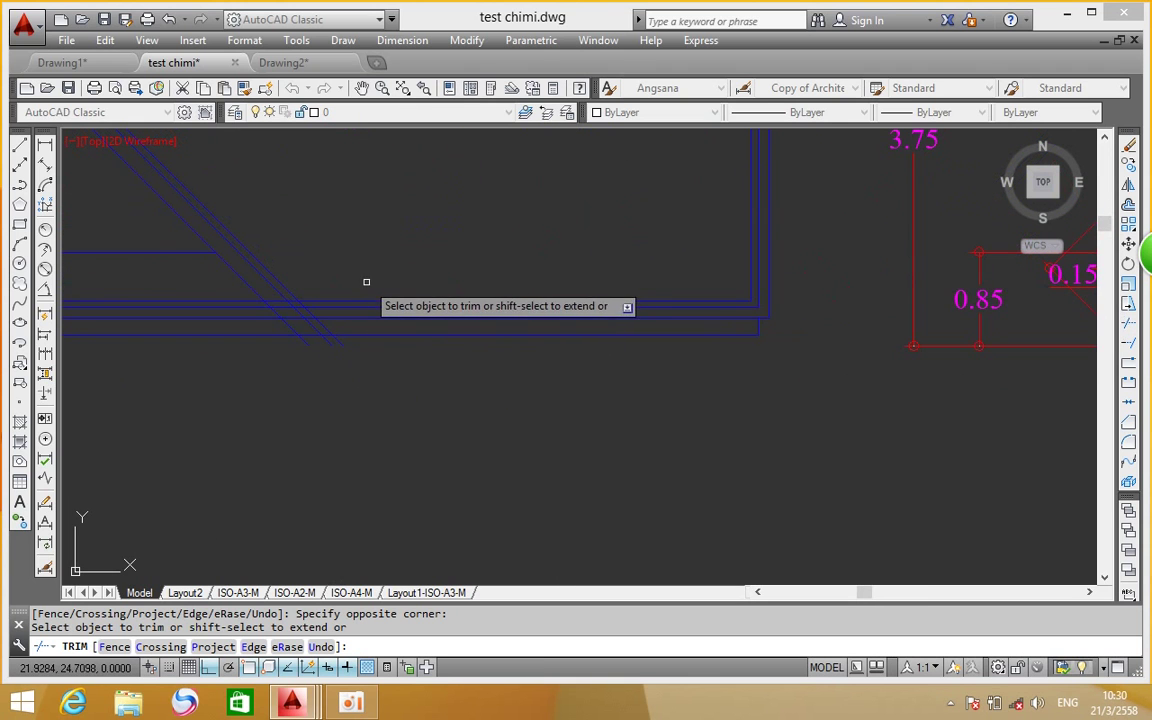
{"action": "scroll", "coordinate": [375, 252], "scroll_direction": "down", "scroll_amount": 4}
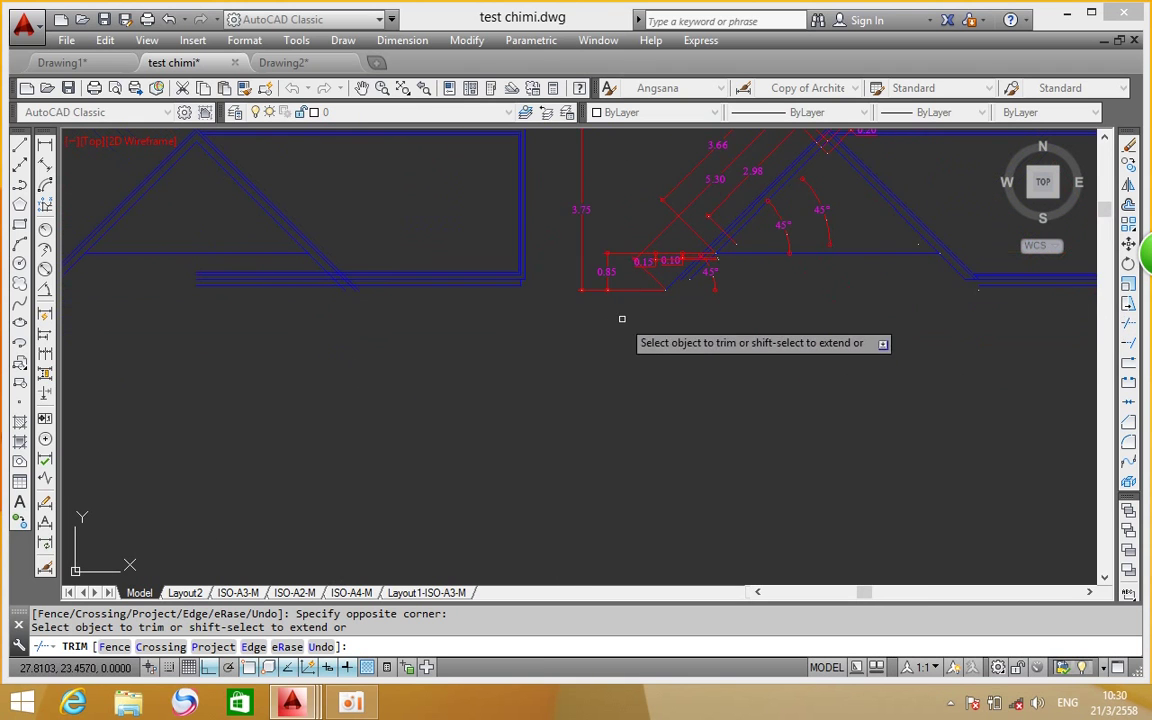
{"action": "middle_click_drag", "start_coordinate": [534, 295], "coordinate": [303, 326]}
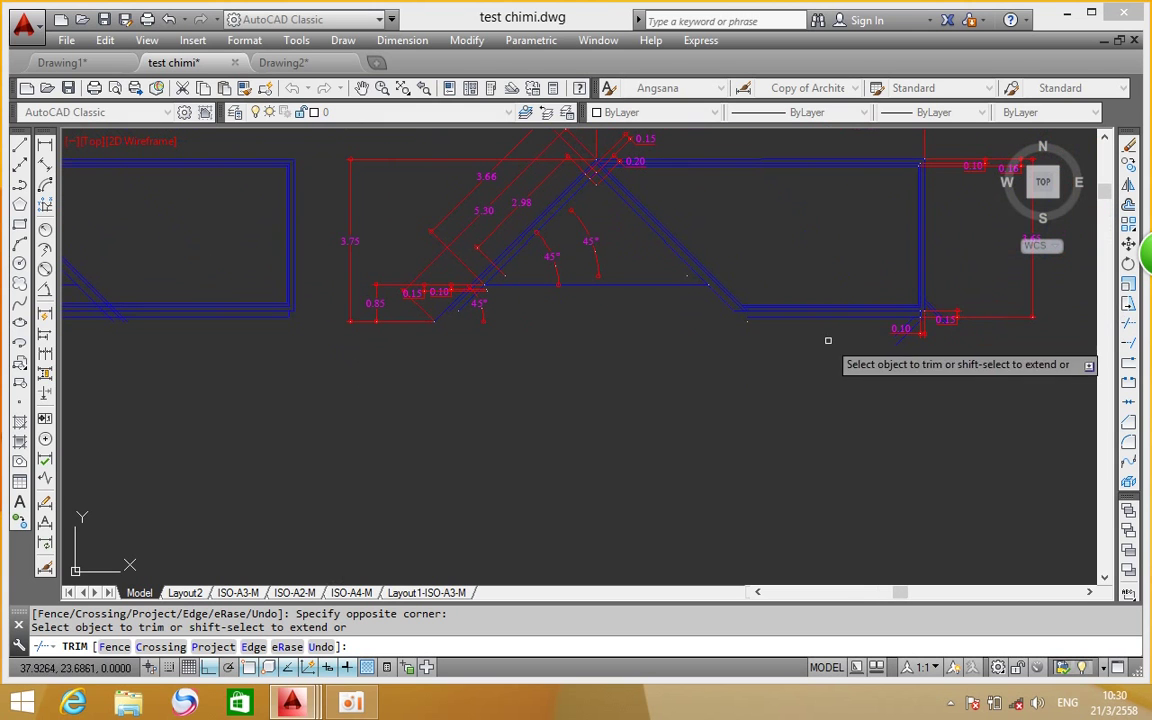
{"action": "scroll", "coordinate": [900, 325], "scroll_direction": "up", "scroll_amount": 5}
{"action": "middle_click_drag", "start_coordinate": [918, 321], "coordinate": [656, 321]}
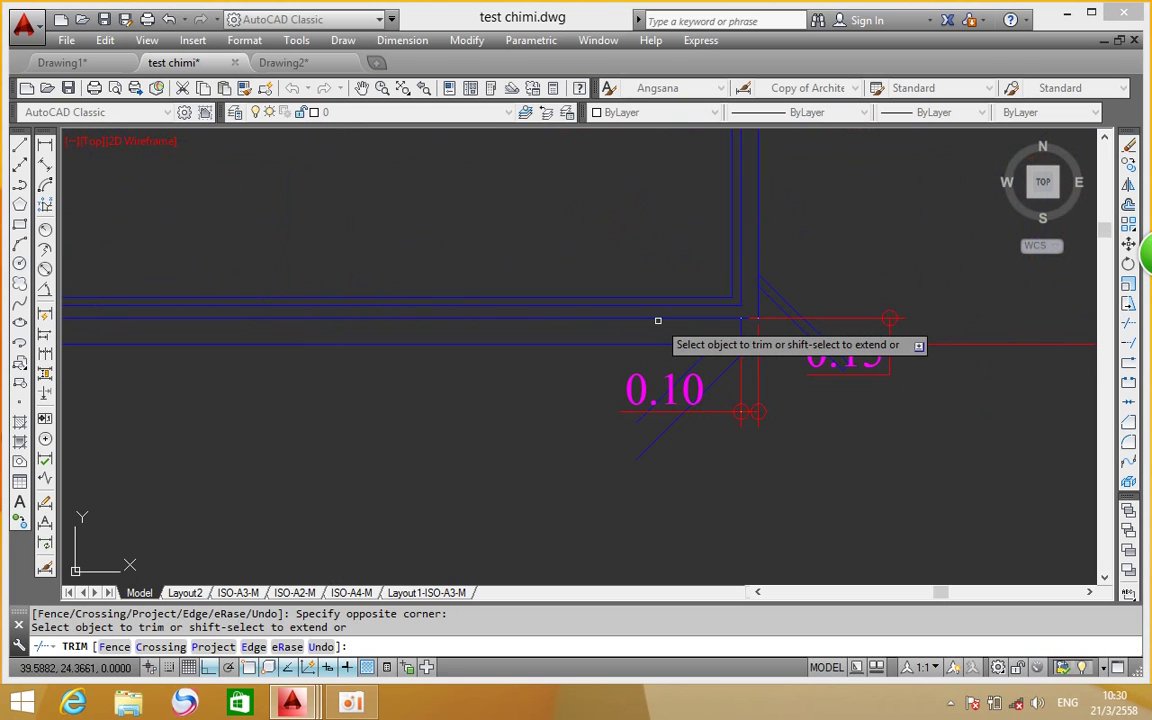
{"action": "scroll", "coordinate": [658, 320], "scroll_direction": "down", "scroll_amount": 2}
{"action": "mouse_move", "coordinate": [658, 320]}
{"action": "middle_mouse_down"}
{"action": "mouse_move", "coordinate": [846, 270]}
{"action": "mouse_move", "coordinate": [769, 337]}
{"action": "middle_mouse_up"}
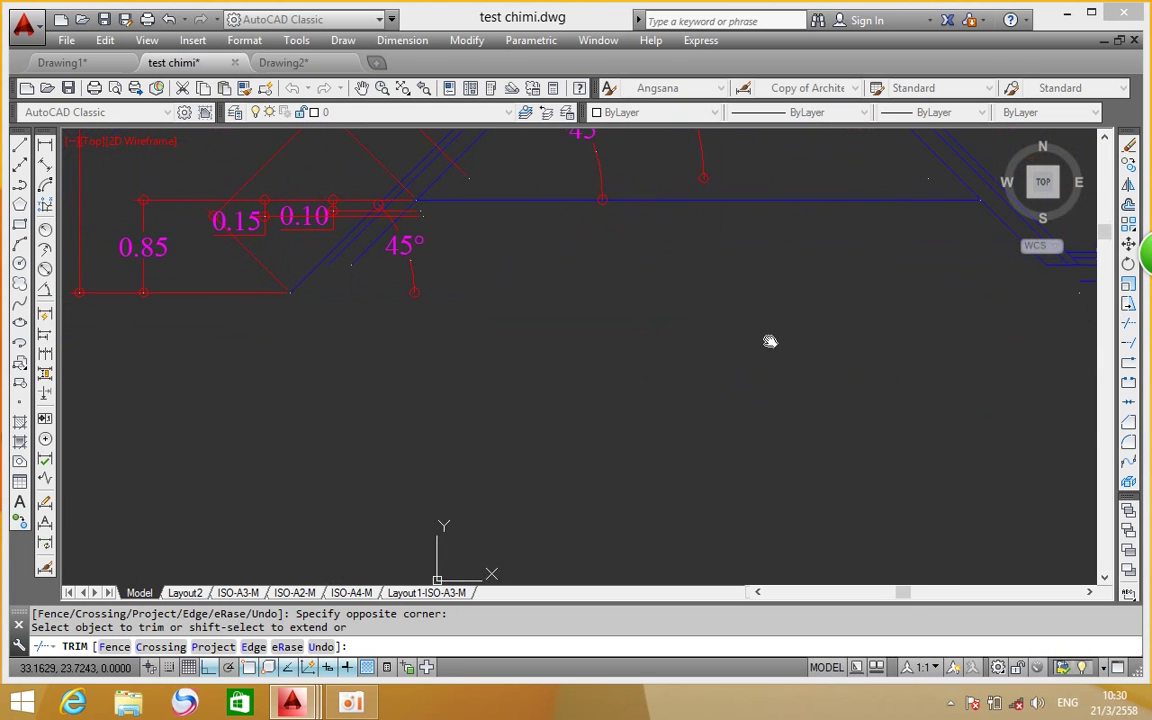
{"action": "middle_click_drag", "start_coordinate": [562, 315], "coordinate": [362, 303]}
{"action": "scroll", "coordinate": [330, 290], "scroll_direction": "down", "scroll_amount": 3}
{"action": "scroll", "coordinate": [373, 272], "scroll_direction": "down", "scroll_amount": 2}
Trim the piece where the diagonal crosses the top horizontal line at the left corner
{"action": "scroll", "coordinate": [316, 271], "scroll_direction": "up", "scroll_amount": 5}
{"action": "scroll", "coordinate": [350, 282], "scroll_direction": "up", "scroll_amount": 5}
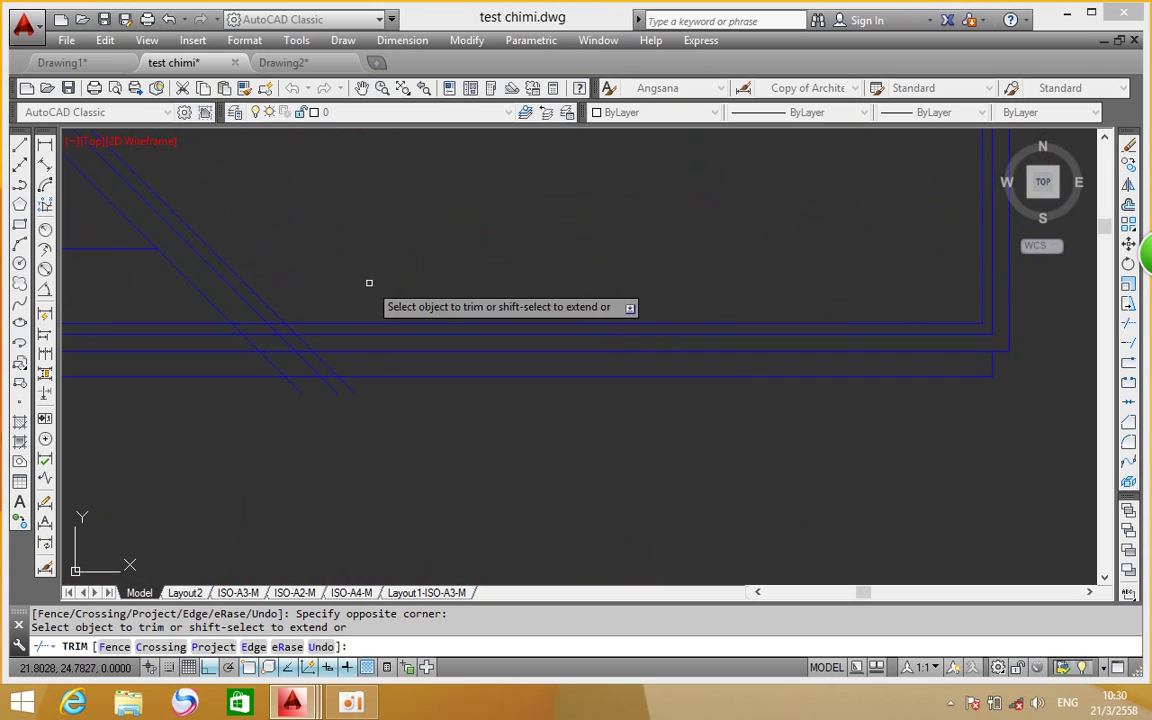
{"action": "left_click", "coordinate": [248, 325]}
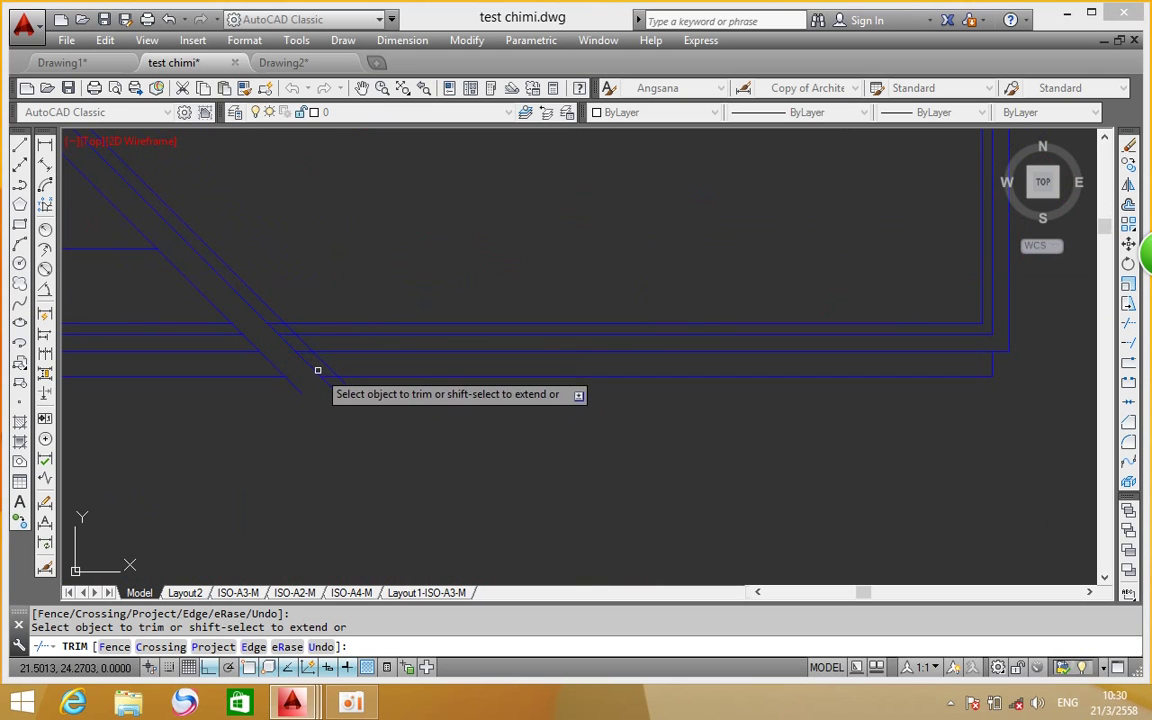
{"action": "scroll", "coordinate": [640, 310], "scroll_direction": "down", "scroll_amount": 3}
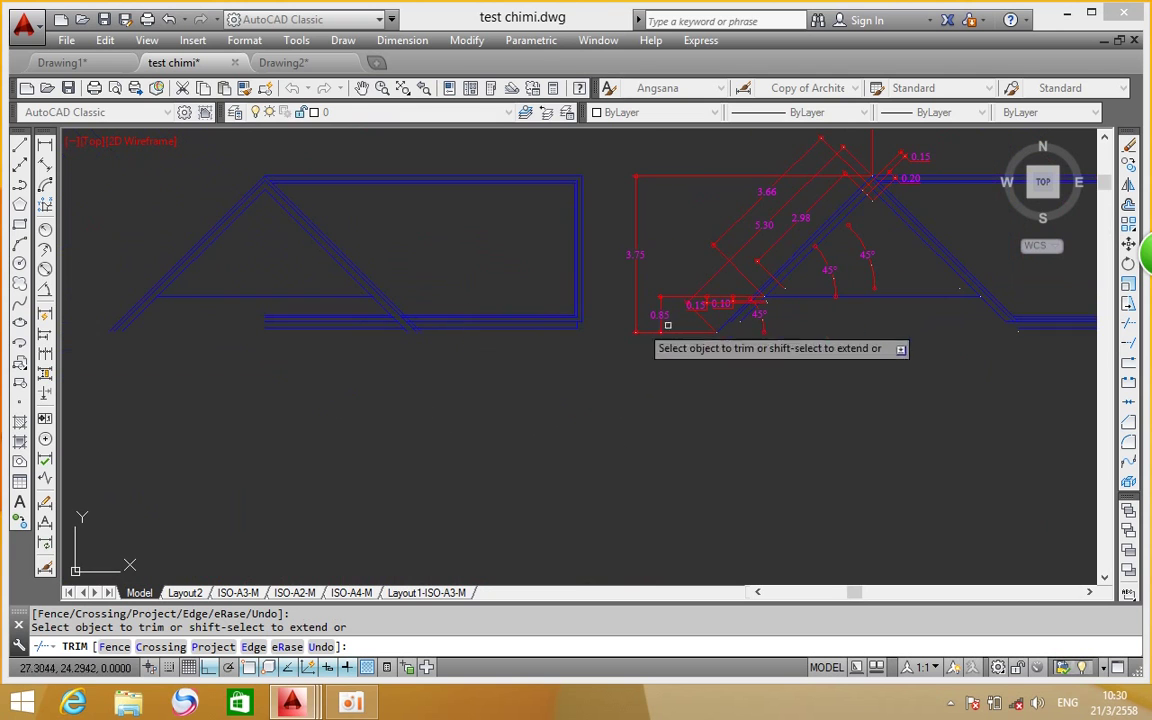
{"action": "scroll", "coordinate": [386, 326], "scroll_direction": "up", "scroll_amount": 5}
{"action": "right_click", "coordinate": [386, 326]}
{"action": "left_click", "coordinate": [360, 332]}
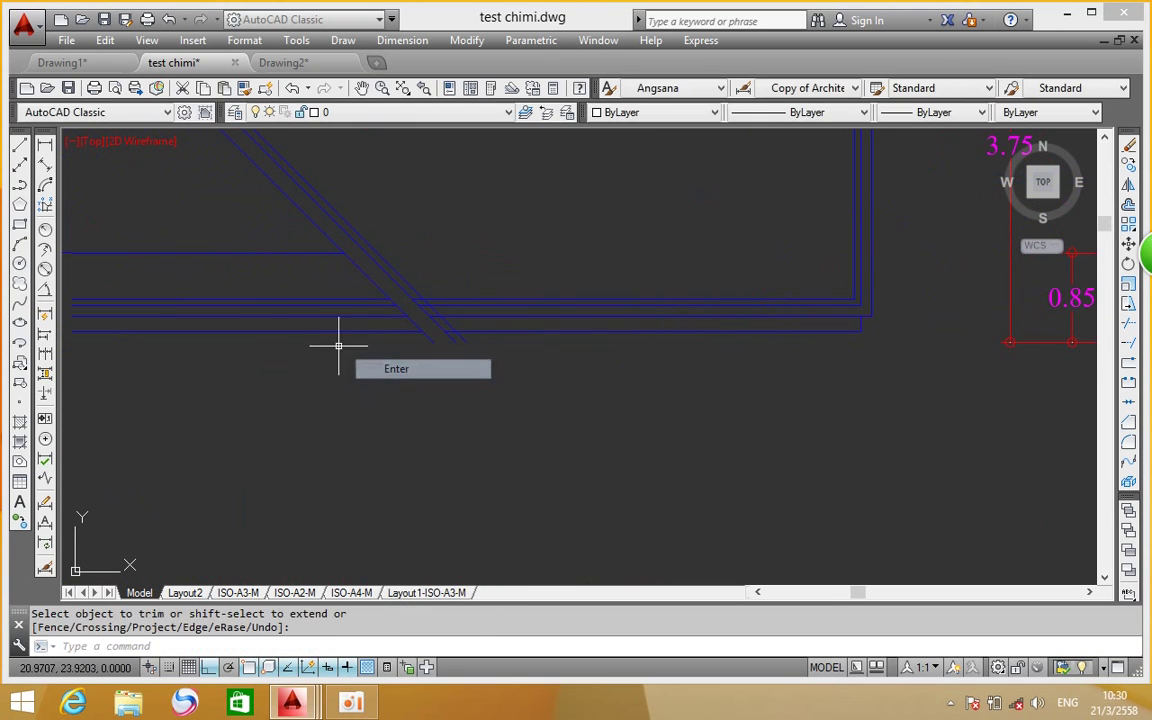
Pan and zoom around the three diagonal corner lines to inspect their untrimmed ends
{"action": "left_click", "coordinate": [307, 282]}
{"action": "left_click", "coordinate": [278, 285]}
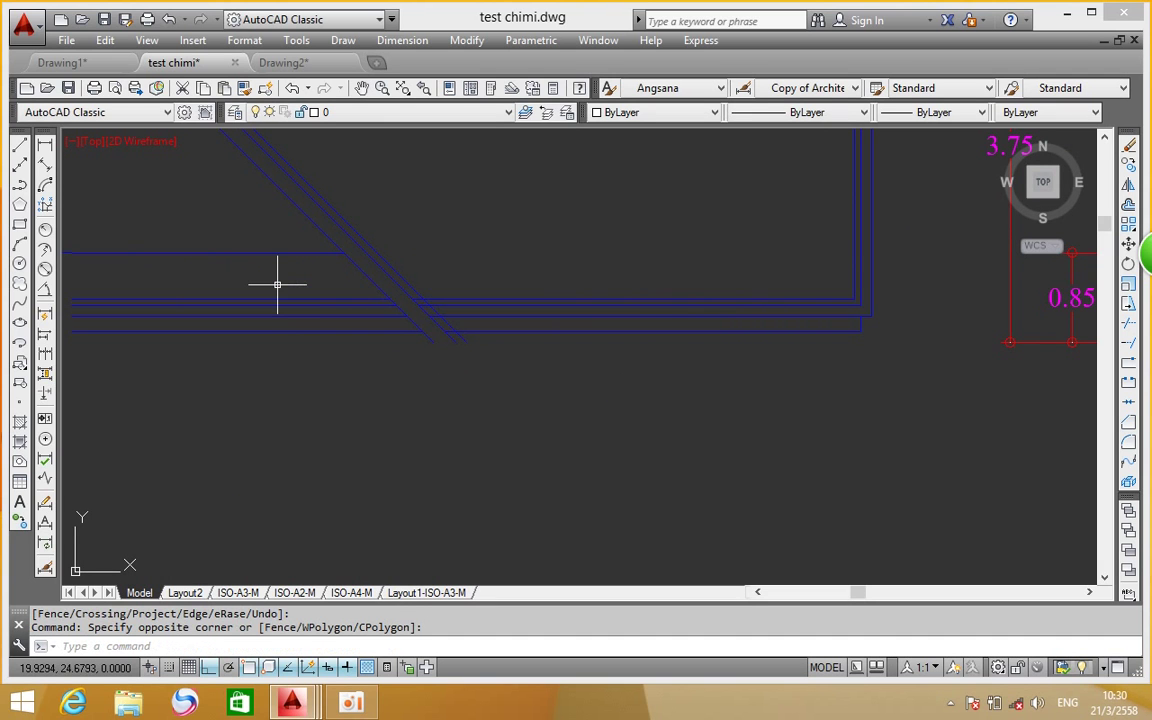
{"action": "scroll", "coordinate": [575, 335], "scroll_direction": "right", "scroll_amount": 10}
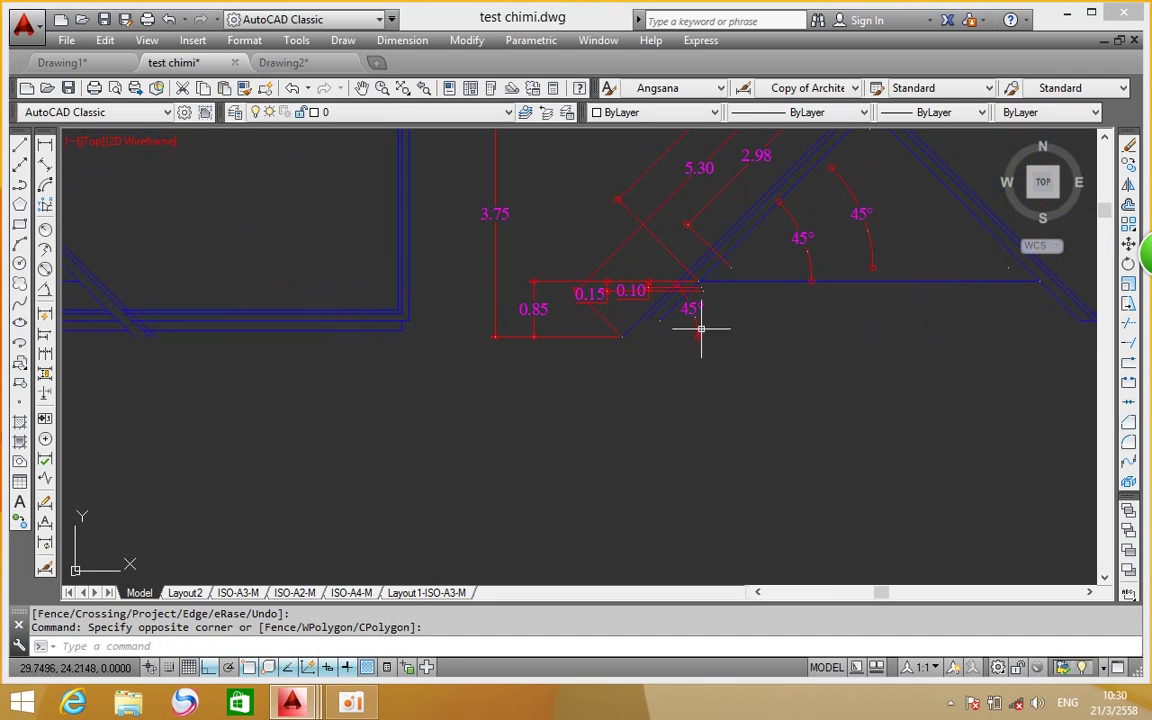
{"action": "scroll", "coordinate": [800, 330], "scroll_direction": "up", "scroll_amount": 5}
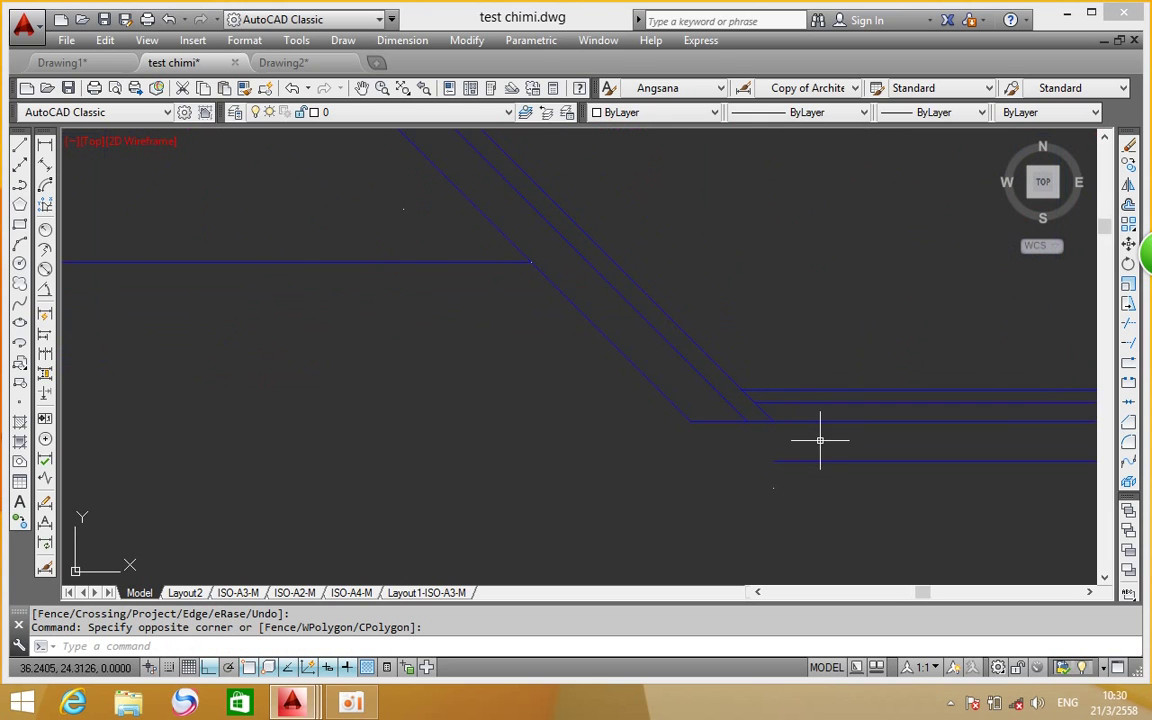
{"action": "scroll", "coordinate": [561, 406], "scroll_direction": "down", "scroll_amount": 3}
{"action": "scroll", "coordinate": [617, 393], "scroll_direction": "down", "scroll_amount": 3}
{"action": "scroll", "coordinate": [268, 406], "scroll_direction": "up", "scroll_amount": 5}
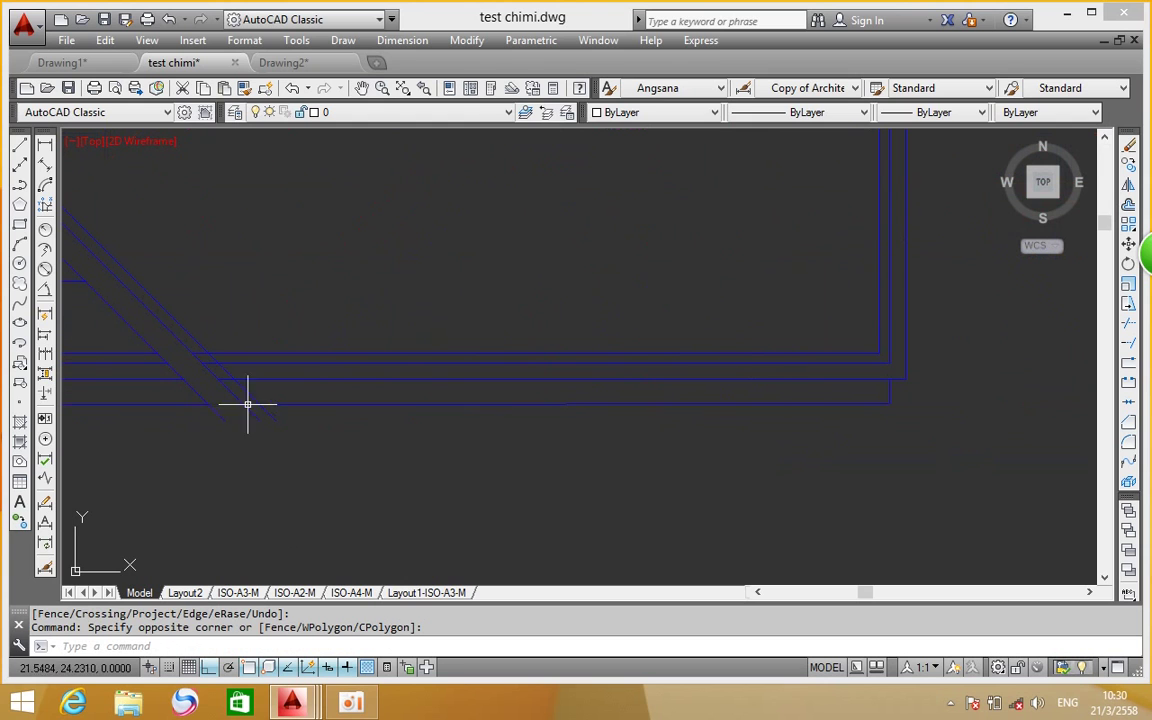
{"action": "scroll", "coordinate": [237, 391], "scroll_direction": "up", "scroll_amount": 2}
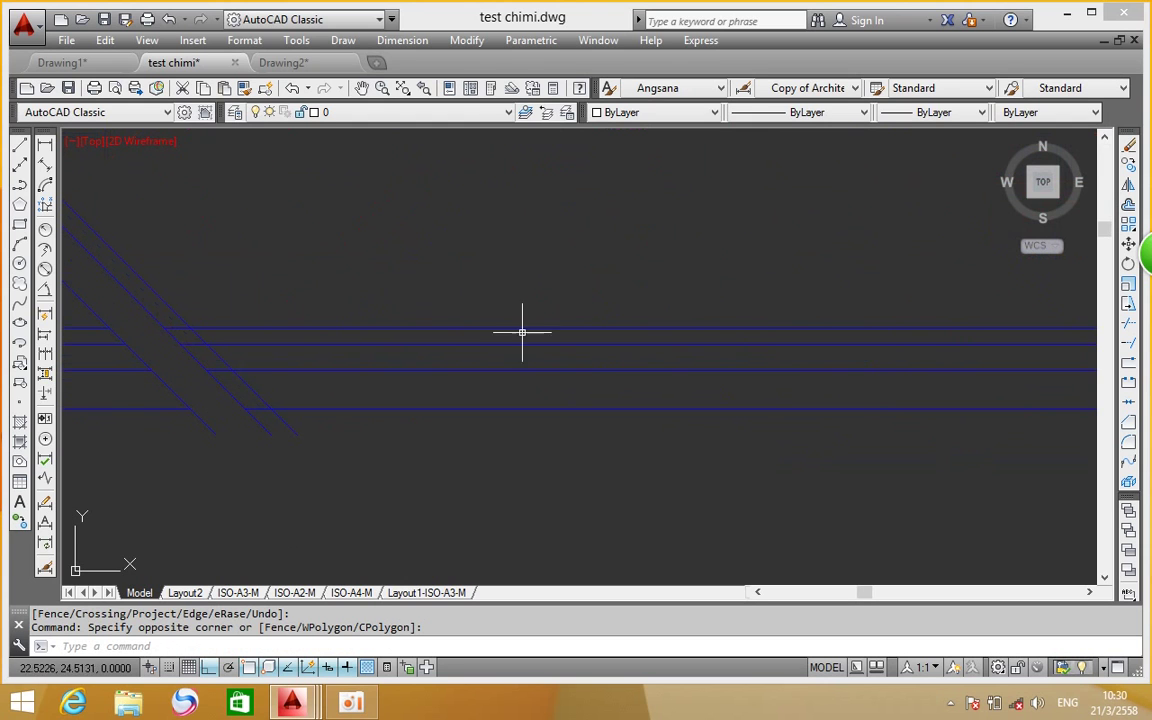
Trim the horizontal line stub left of the 45° diagonal using all lines as edges
{"action": "left_click", "coordinate": [1135, 342]}
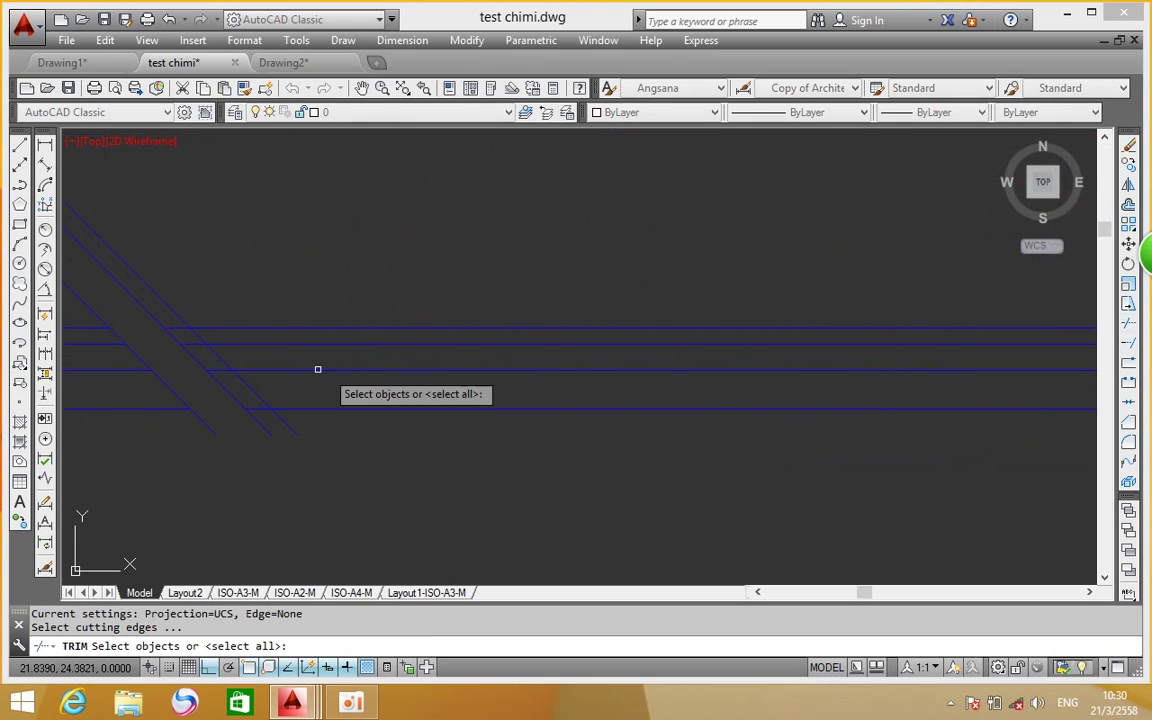
{"action": "left_click", "coordinate": [179, 329]}
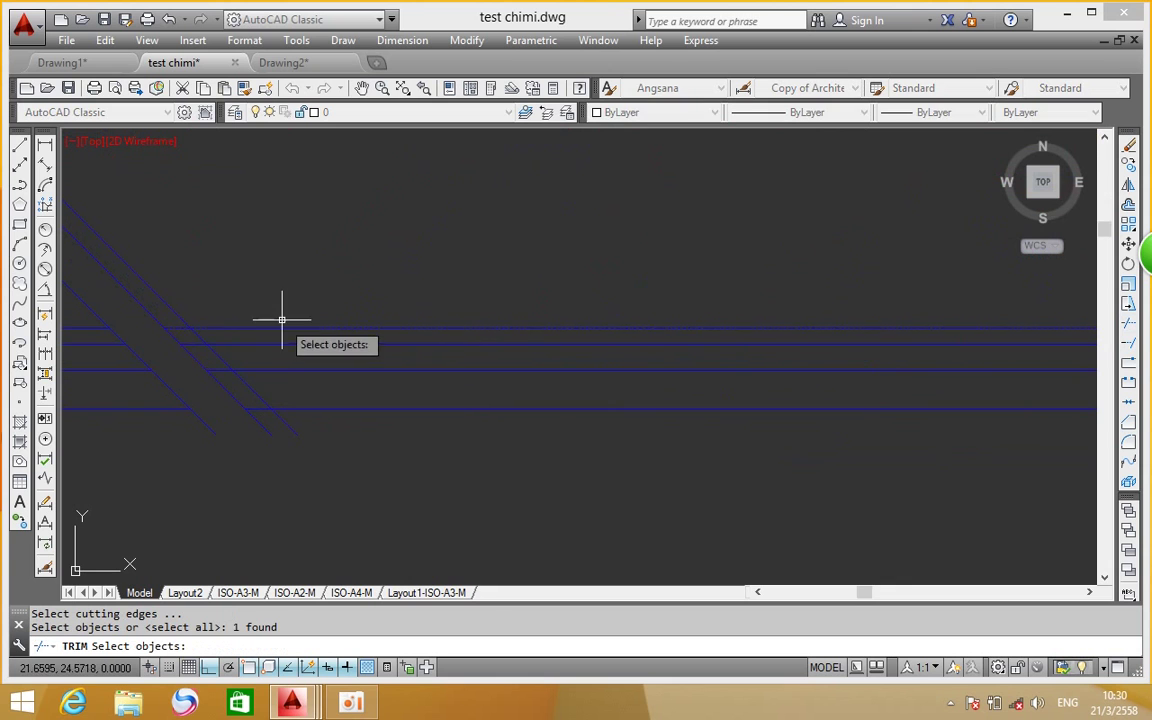
{"action": "key", "text": "Escape"}
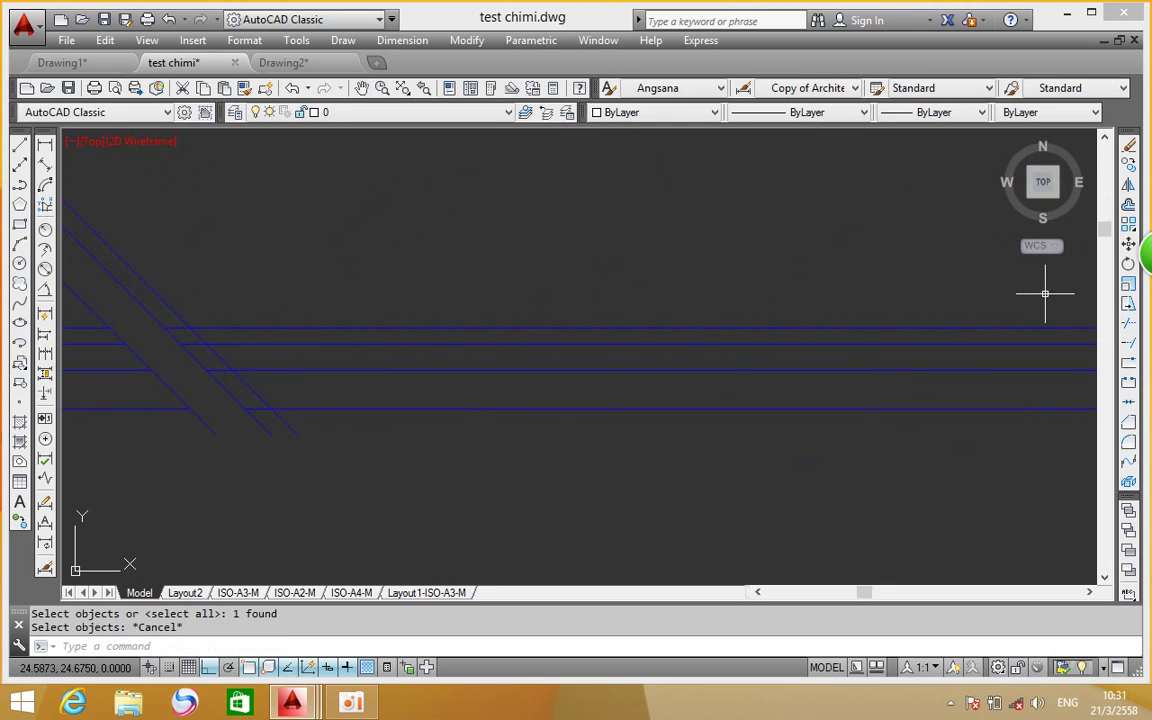
{"action": "scroll", "coordinate": [211, 366], "scroll_direction": "up", "scroll_amount": 5}
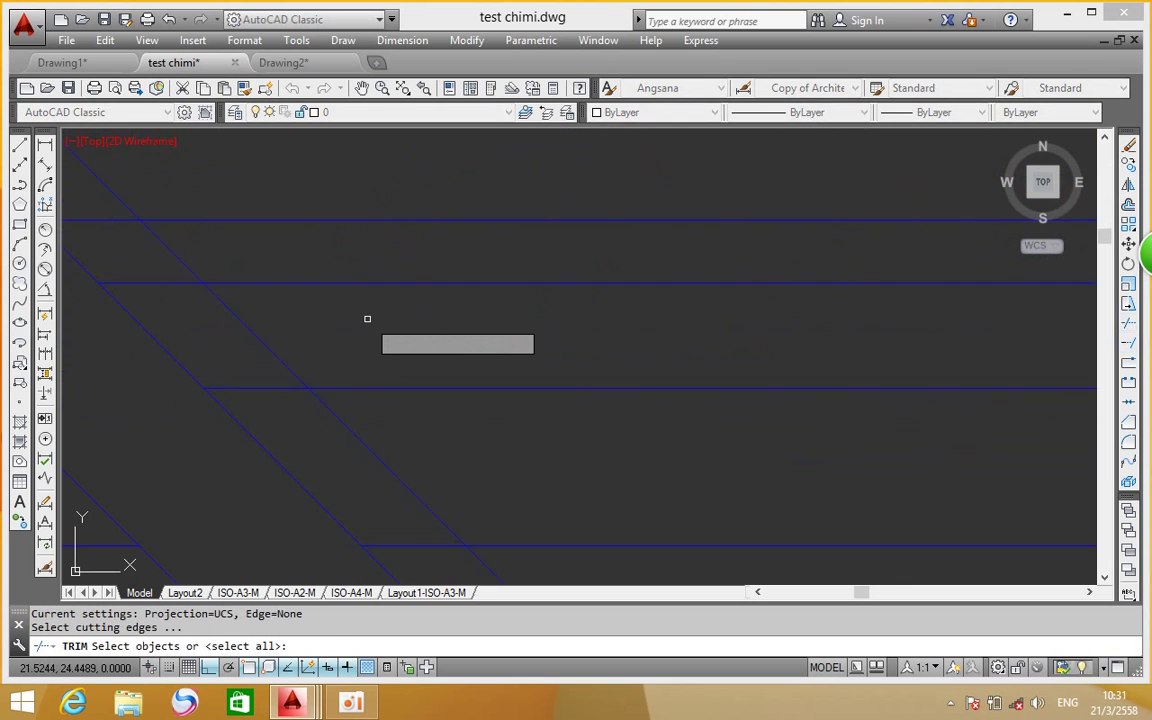
{"action": "key", "text": "Return"}
{"action": "left_click", "coordinate": [162, 284]}
{"action": "scroll", "coordinate": [417, 334], "scroll_direction": "down", "scroll_amount": 2}
{"action": "scroll", "coordinate": [435, 437], "scroll_direction": "down", "scroll_amount": 2}
{"action": "scroll", "coordinate": [406, 391], "scroll_direction": "up", "scroll_amount": 4}
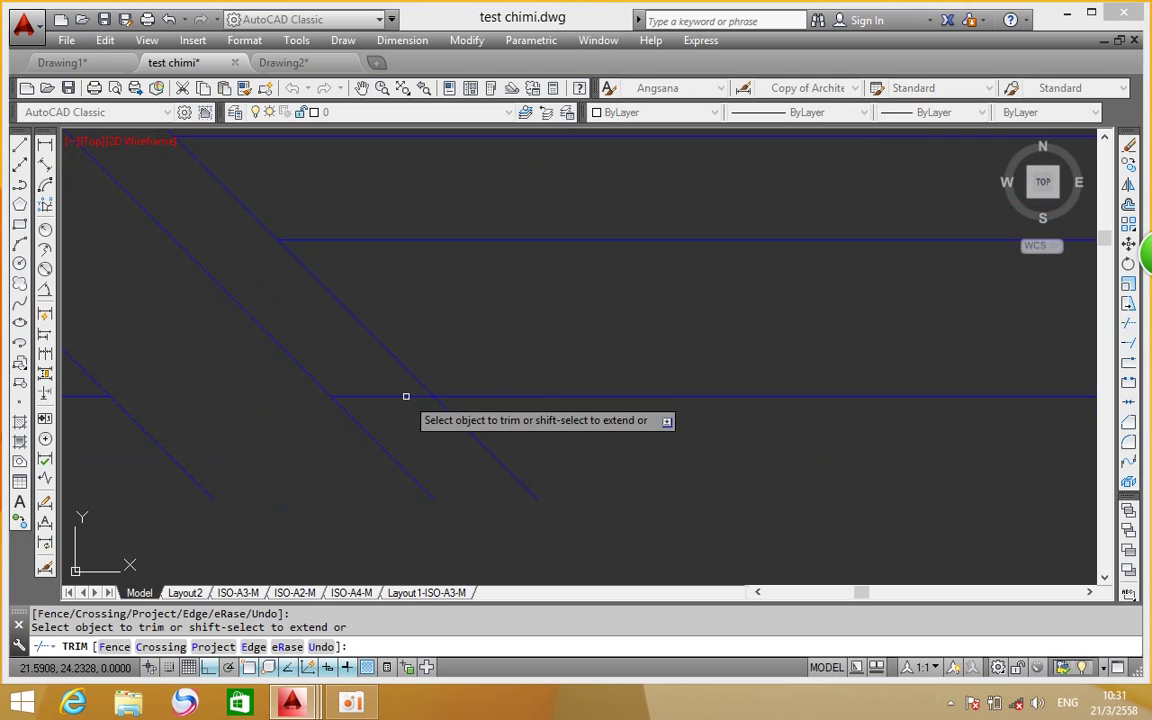
{"action": "right_click", "coordinate": [532, 329]}
{"action": "left_click", "coordinate": [572, 337]}
{"action": "scroll", "coordinate": [571, 334], "scroll_direction": "down", "scroll_amount": 3}
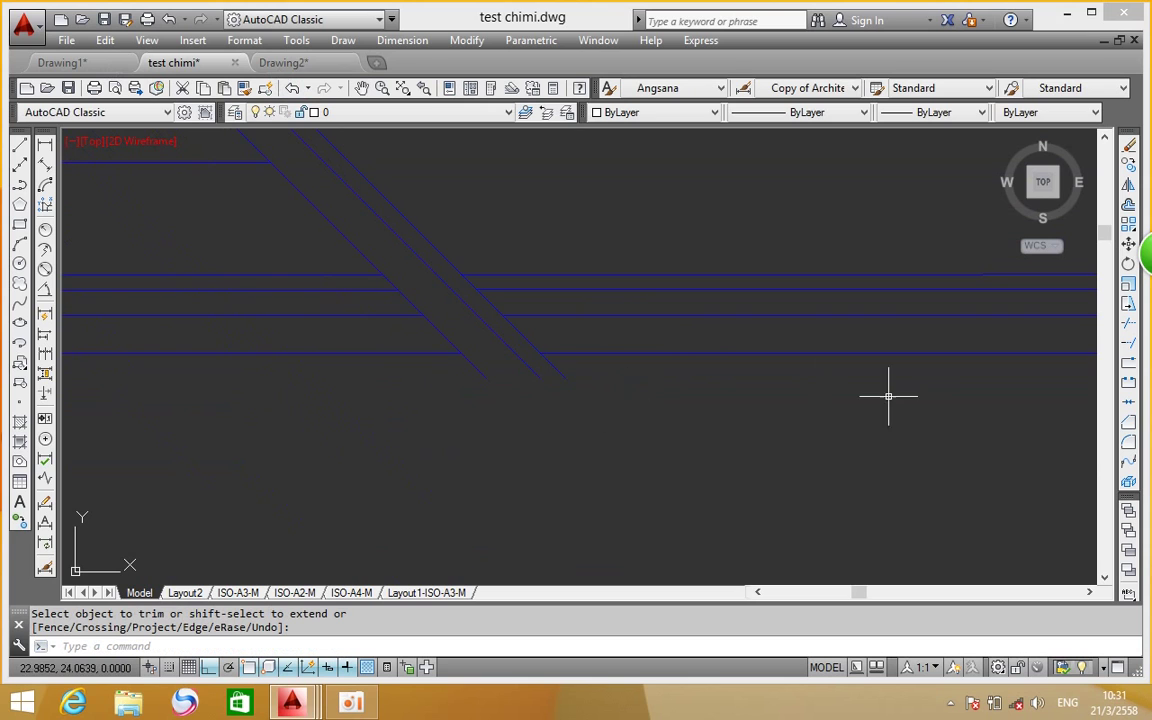
Extend the horizontal wall lines to the diagonal using all lines as boundaries
{"action": "left_click", "coordinate": [1128, 343]}
{"action": "key", "text": "Return"}
{"action": "right_click", "coordinate": [612, 382]}
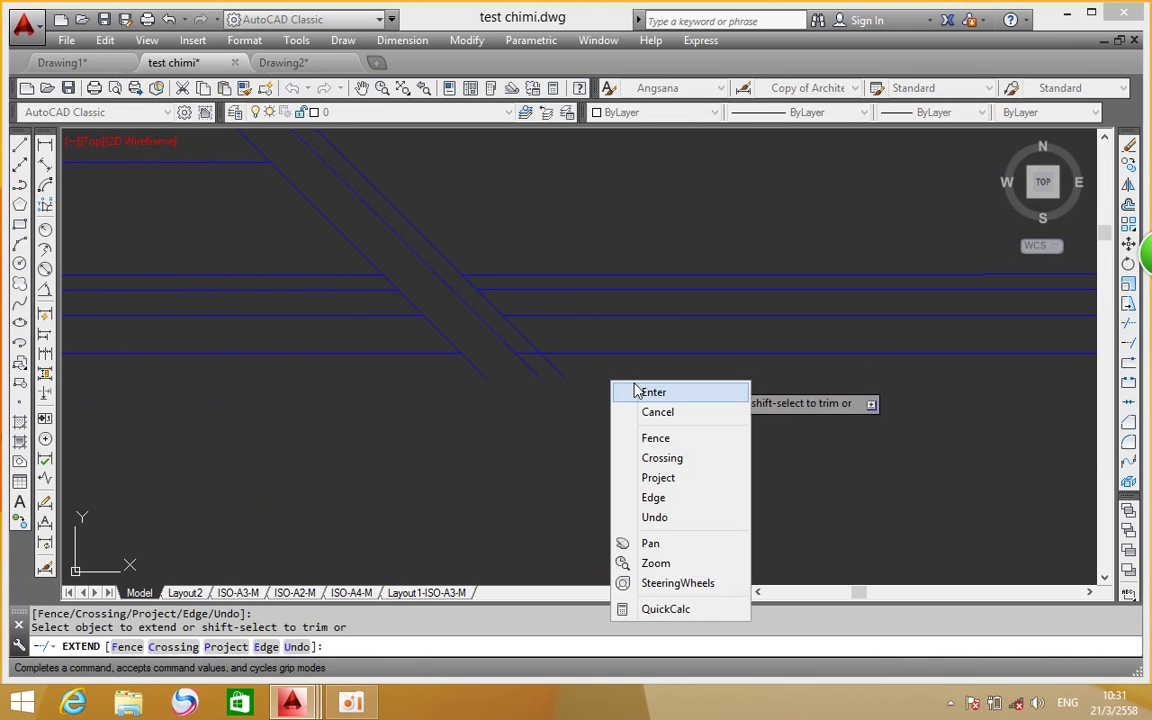
{"action": "left_click", "coordinate": [652, 392]}
Trim the overhanging line ends at the diagonal junction in two crossing passes
{"action": "left_click", "coordinate": [1128, 323]}
{"action": "key", "text": "Return"}
{"action": "left_click", "coordinate": [585, 392]}
{"action": "left_click", "coordinate": [514, 393]}
{"action": "right_click", "coordinate": [585, 392]}
{"action": "left_click", "coordinate": [622, 403]}
{"action": "scroll", "coordinate": [543, 387], "scroll_direction": "up", "scroll_amount": 3}
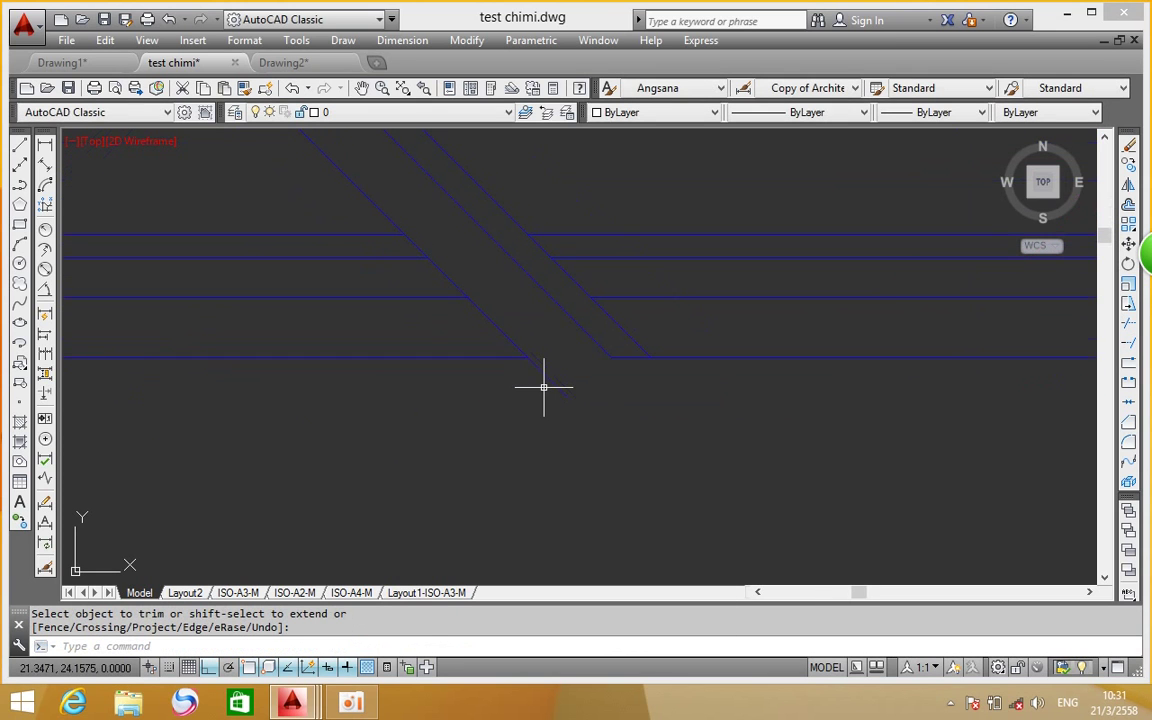
{"action": "left_click", "coordinate": [1128, 330]}
{"action": "key", "text": "Return"}
{"action": "left_click", "coordinate": [579, 401]}
{"action": "left_click", "coordinate": [579, 411]}
{"action": "right_click", "coordinate": [583, 414]}
{"action": "left_click", "coordinate": [625, 426]}
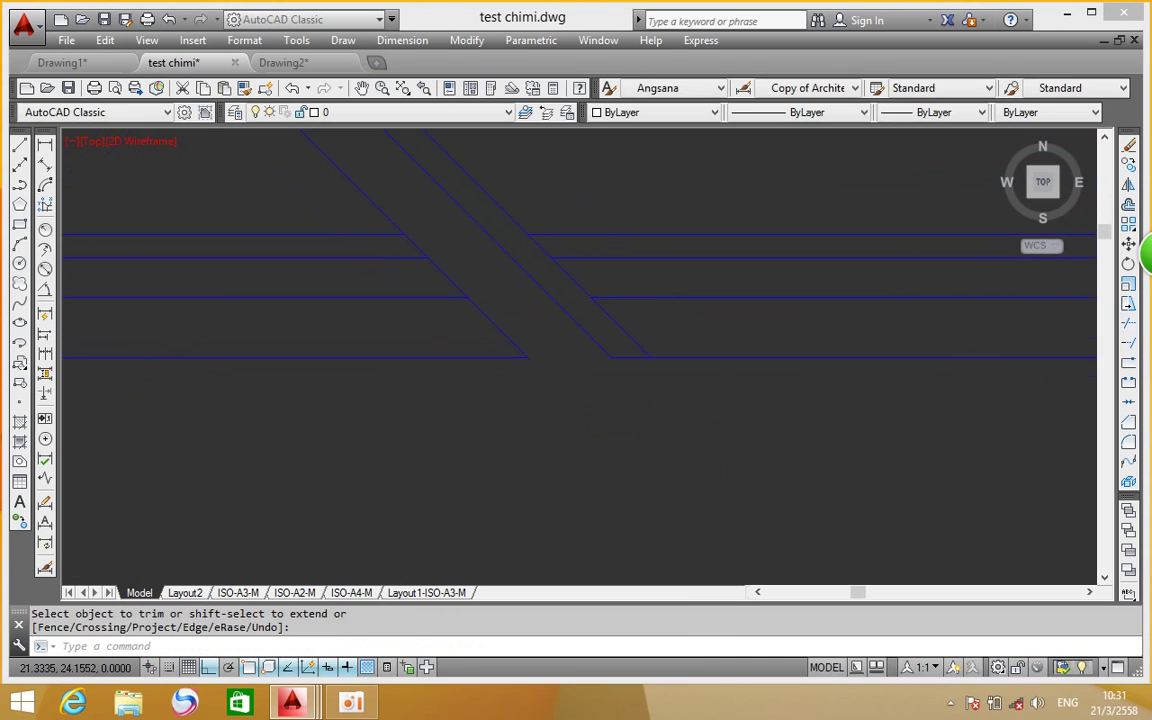
Select and delete the four leftover line pieces around the diagonal corner
{"action": "left_click", "coordinate": [378, 308]}
{"action": "left_click", "coordinate": [267, 438]}
{"action": "key", "text": "Delete"}
{"action": "scroll", "coordinate": [450, 365], "scroll_direction": "down", "scroll_amount": 3}
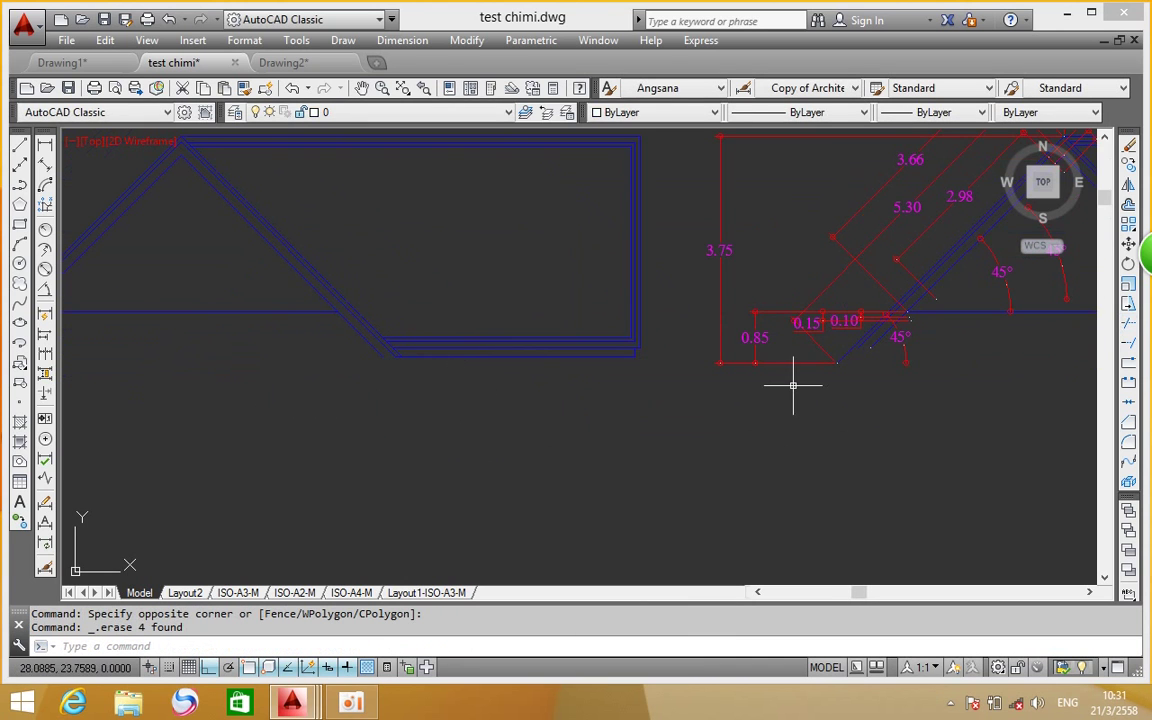
{"action": "middle_click_drag", "start_coordinate": [740, 386], "coordinate": [210, 372]}
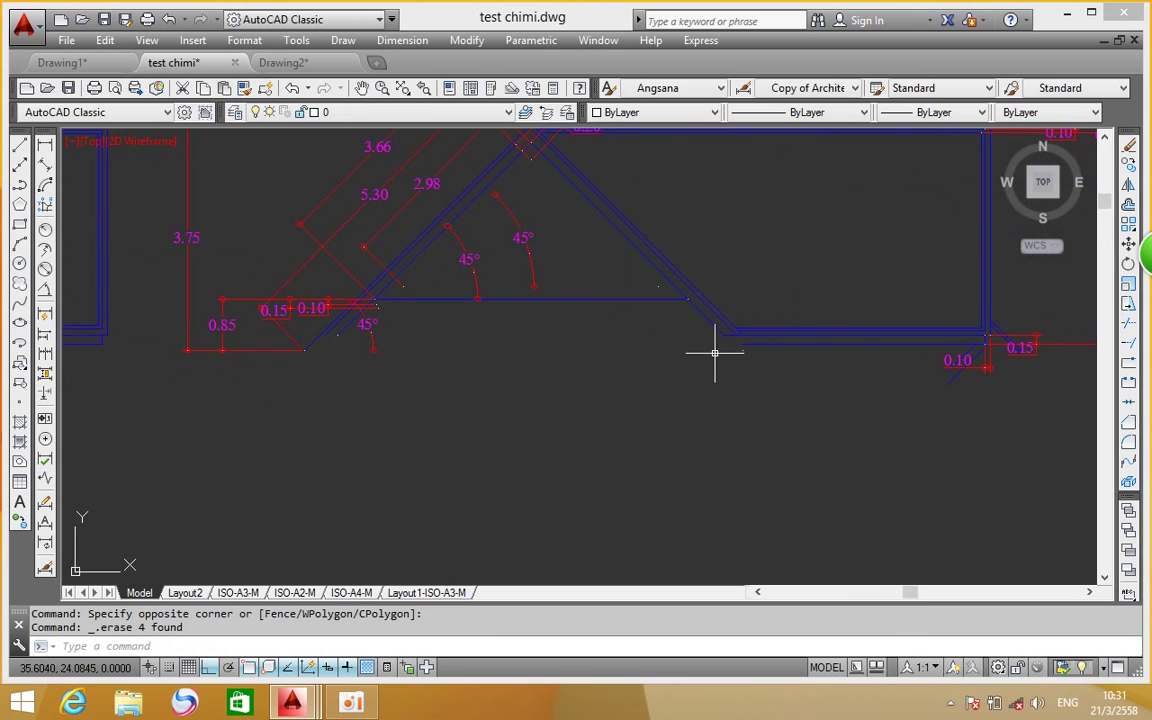
{"action": "middle_click_drag", "start_coordinate": [712, 342], "coordinate": [1072, 316]}
{"action": "scroll", "coordinate": [203, 306], "scroll_direction": "up", "scroll_amount": 4}
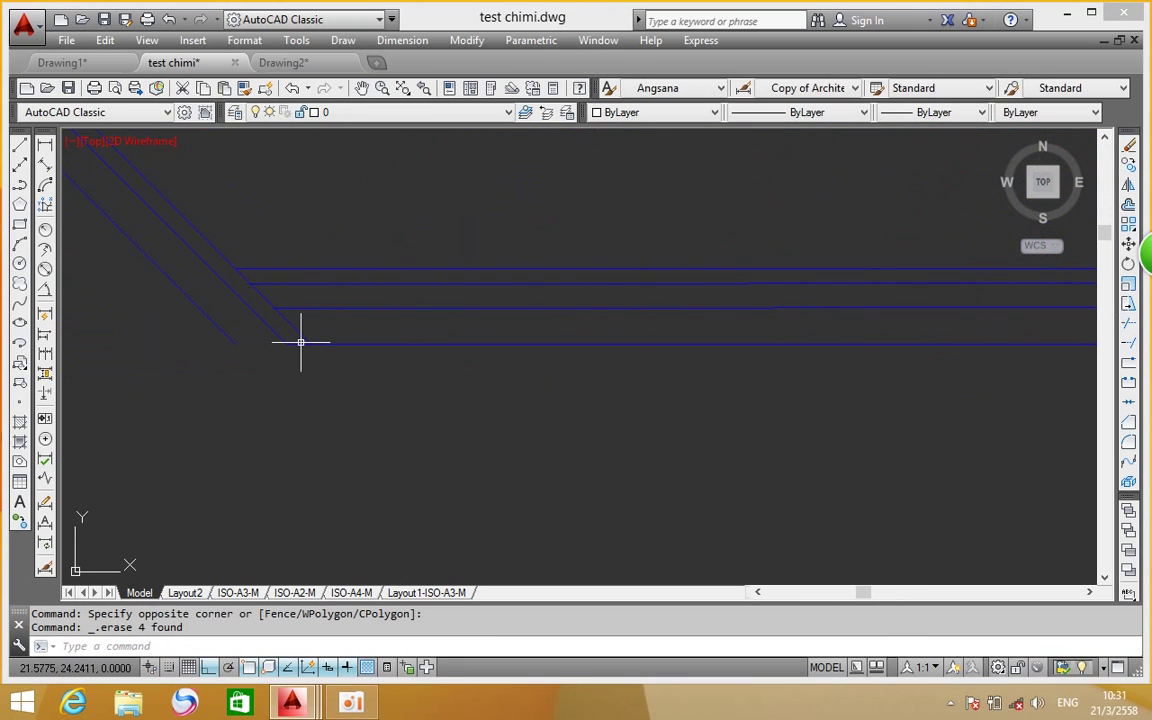
{"action": "left_click", "coordinate": [1129, 344]}
{"action": "key", "text": "Return"}
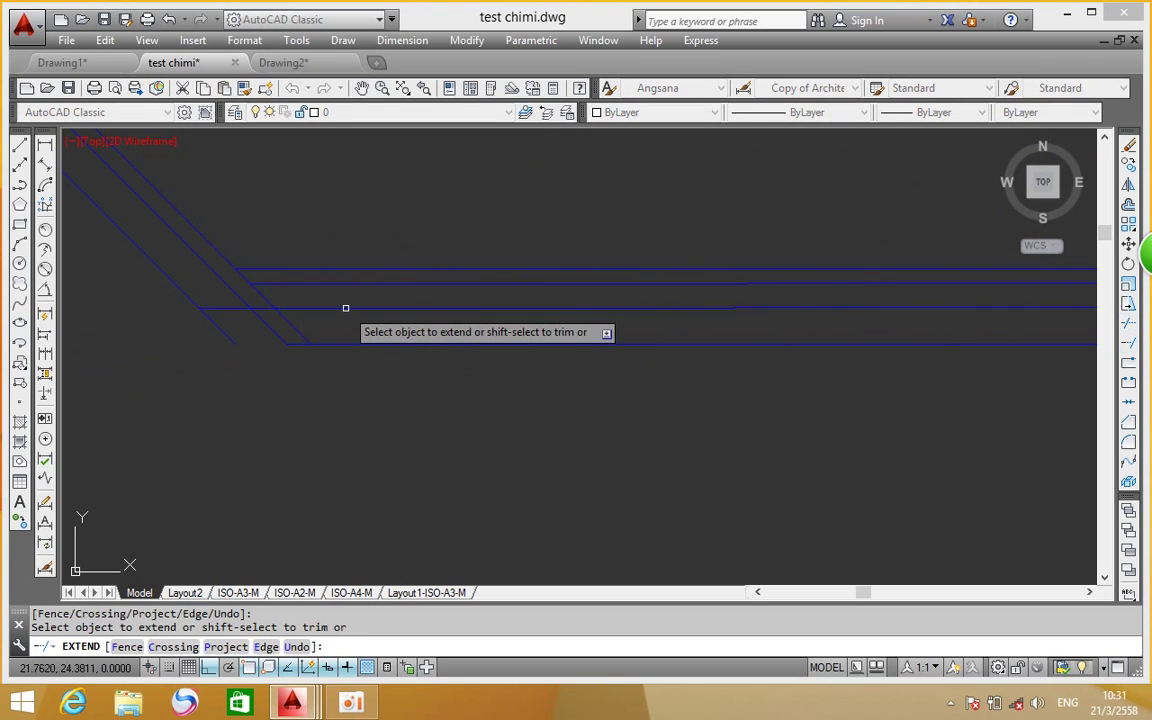
{"action": "right_click", "coordinate": [277, 356]}
{"action": "left_click", "coordinate": [300, 378]}
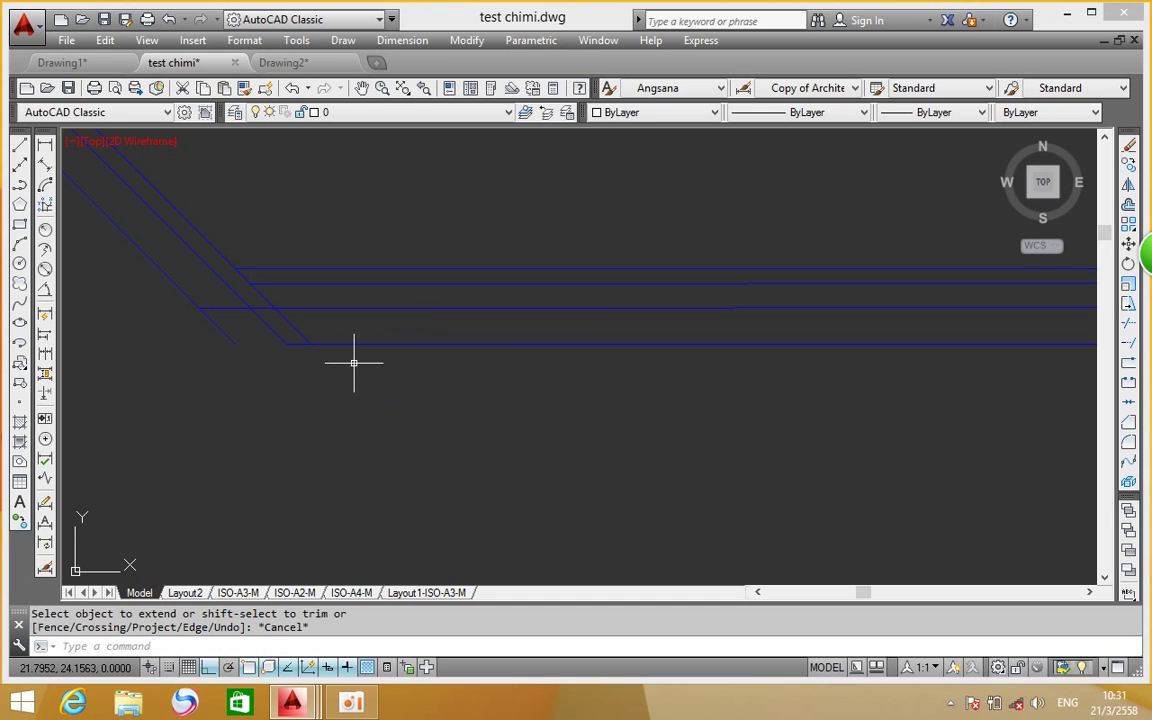
{"action": "left_click", "coordinate": [1130, 328]}
{"action": "key", "text": "Return"}
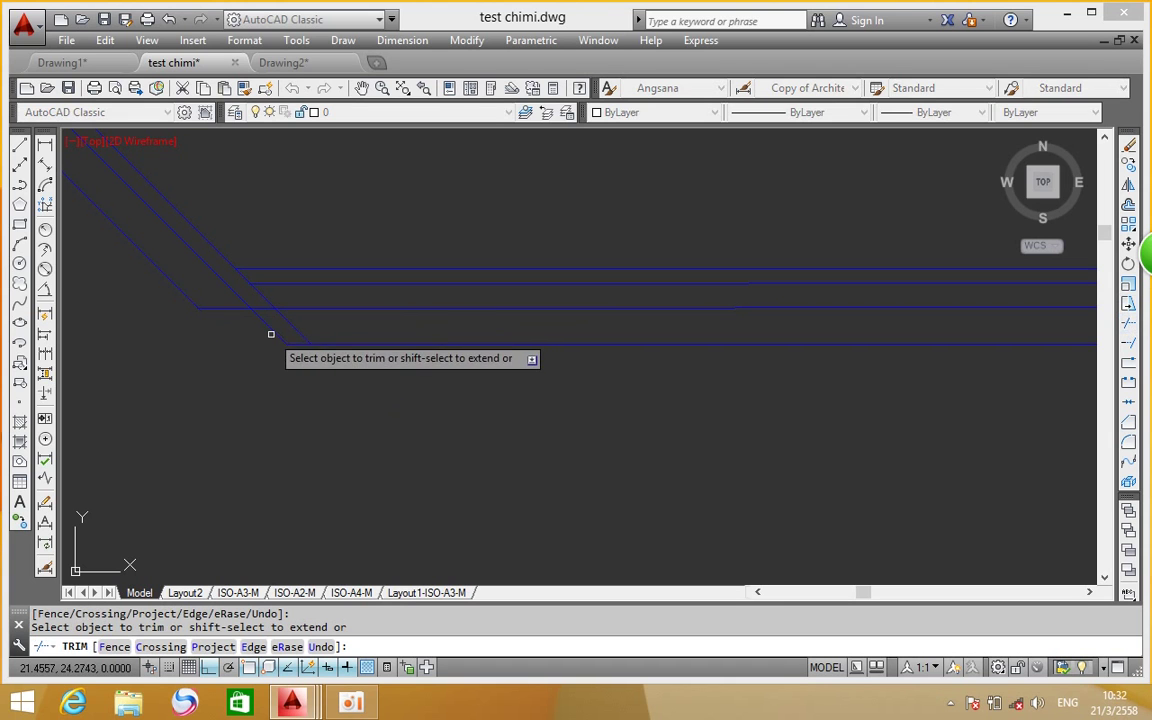
{"action": "scroll", "coordinate": [300, 338], "scroll_direction": "down", "scroll_amount": 5}
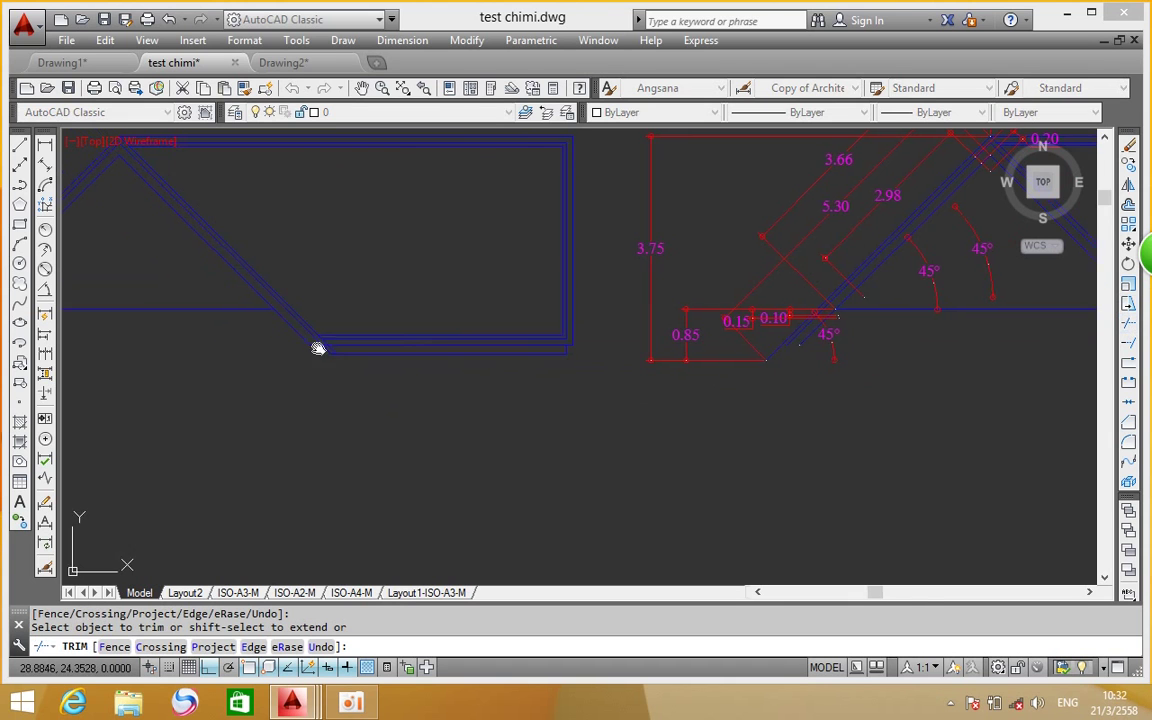
{"action": "scroll", "coordinate": [296, 357], "scroll_direction": "up", "scroll_amount": 3}
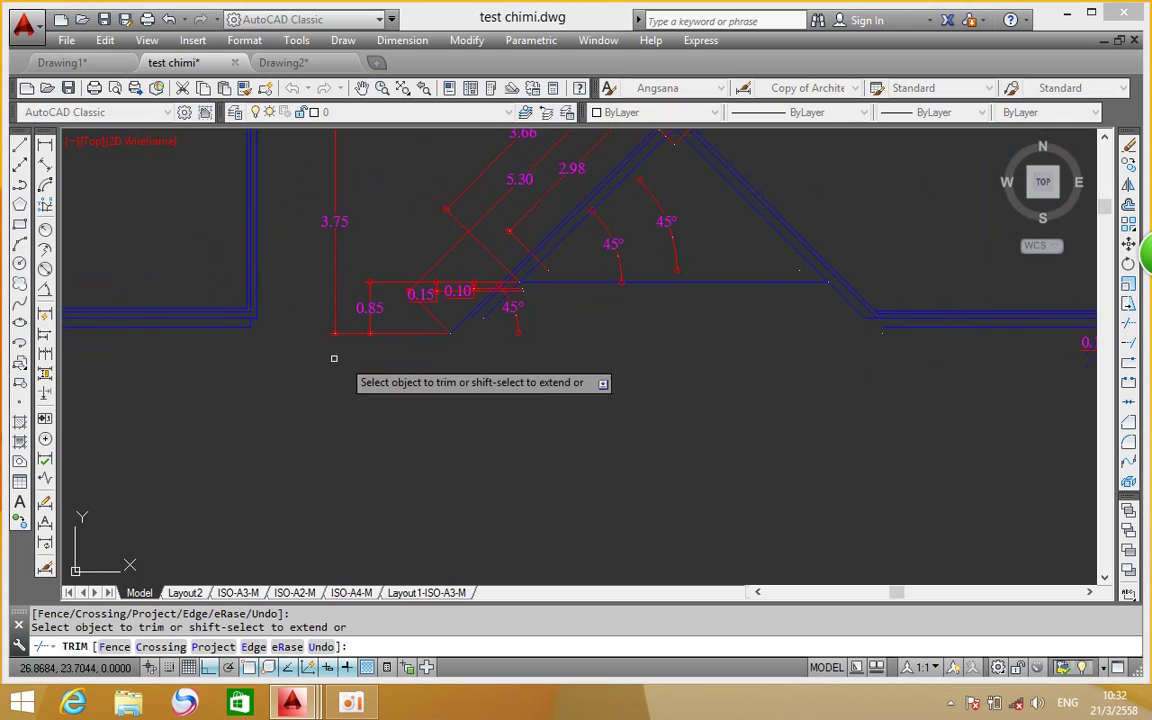
{"action": "middle_click_drag", "start_coordinate": [296, 357], "coordinate": [416, 334]}
{"action": "scroll", "coordinate": [555, 293], "scroll_direction": "up", "scroll_amount": 2}
{"action": "scroll", "coordinate": [360, 311], "scroll_direction": "down", "scroll_amount": 3}
{"action": "scroll", "coordinate": [356, 316], "scroll_direction": "down", "scroll_amount": 2}
{"action": "scroll", "coordinate": [589, 334], "scroll_direction": "up", "scroll_amount": 2}
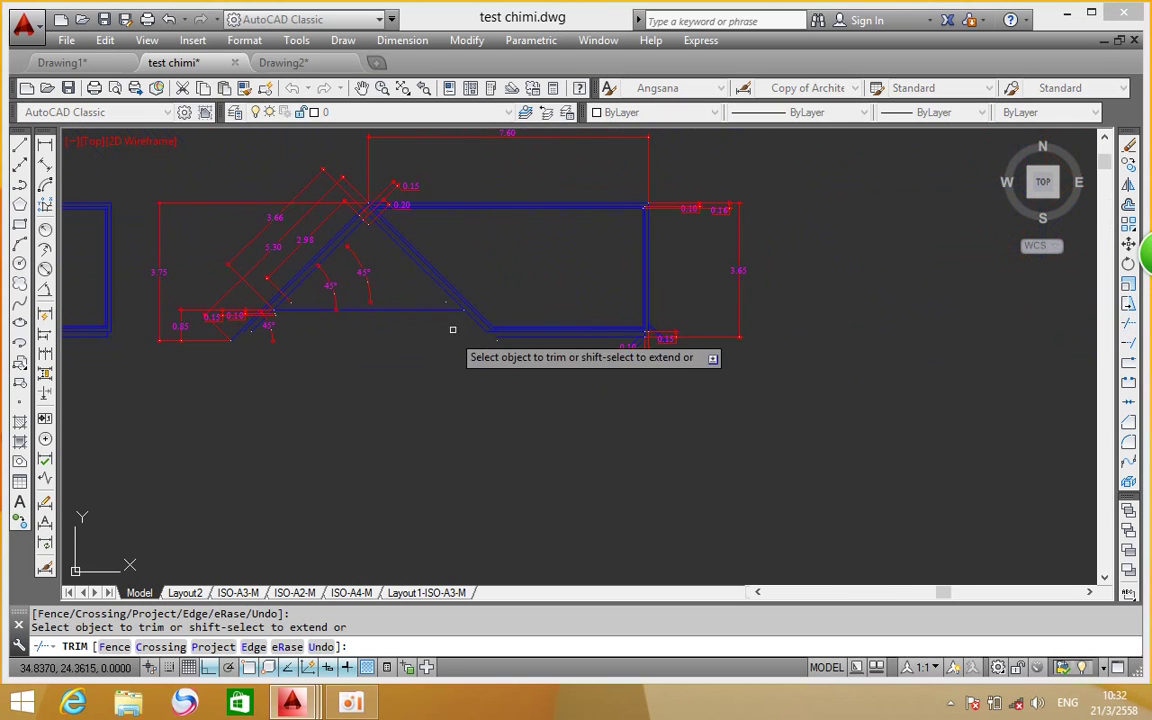
{"action": "scroll", "coordinate": [481, 324], "scroll_direction": "up", "scroll_amount": 3}
{"action": "scroll", "coordinate": [626, 388], "scroll_direction": "up", "scroll_amount": 2}
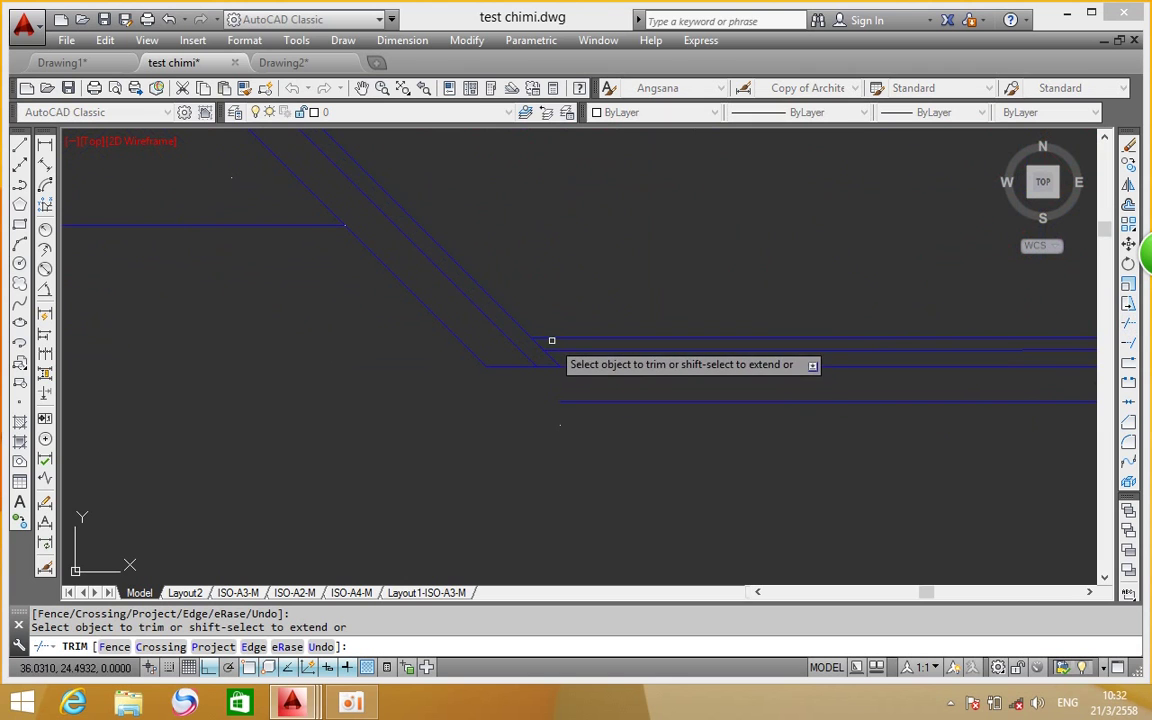
{"action": "scroll", "coordinate": [595, 367], "scroll_direction": "down", "scroll_amount": 3}
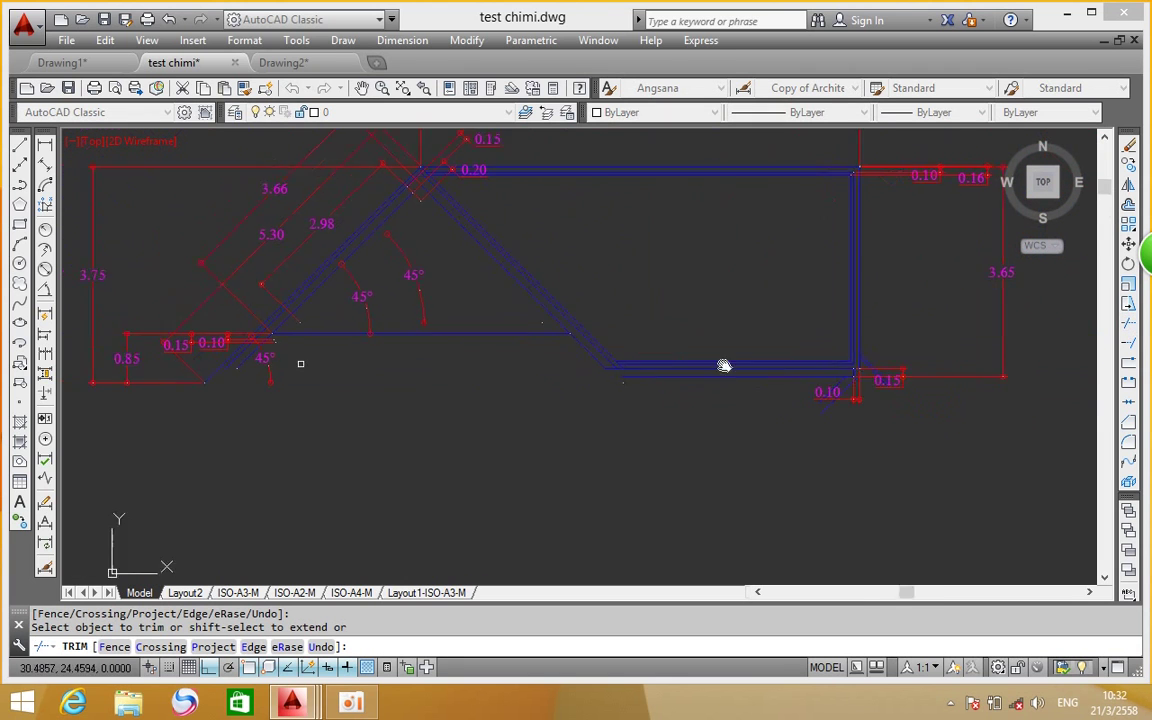
{"action": "scroll", "coordinate": [396, 375], "scroll_direction": "up", "scroll_amount": 2}
{"action": "scroll", "coordinate": [283, 376], "scroll_direction": "up", "scroll_amount": 2}
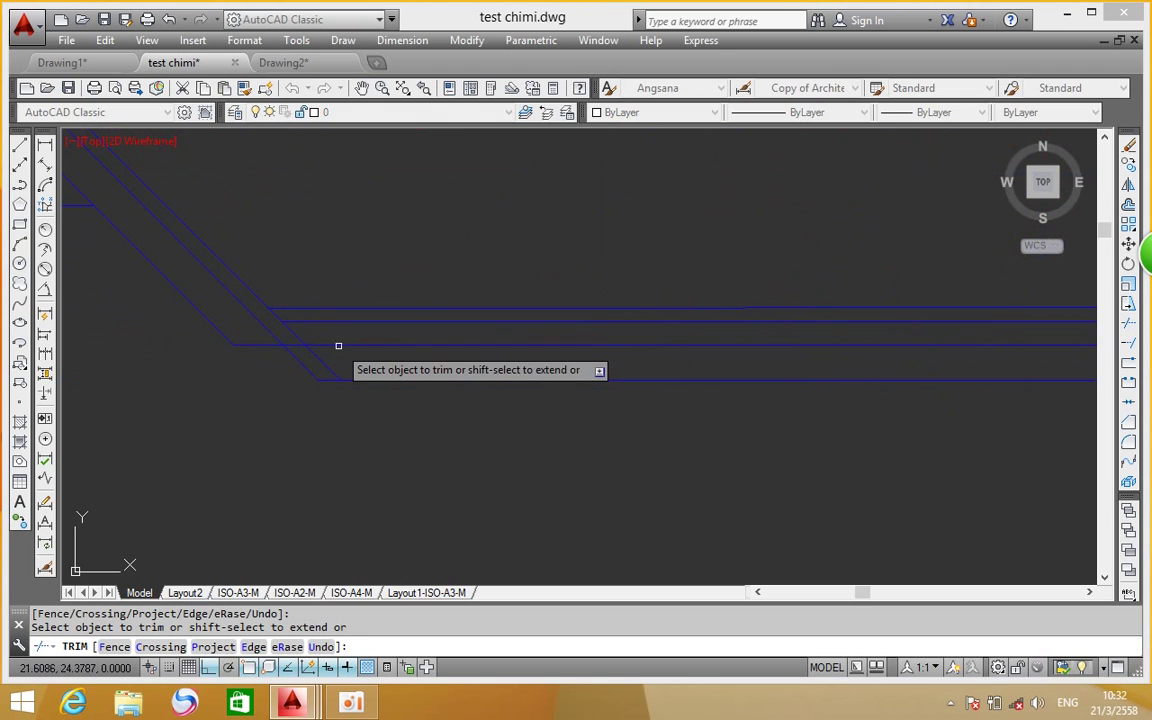
{"action": "mouse_move", "coordinate": [342, 344]}
{"action": "middle_mouse_down"}
{"action": "mouse_move", "coordinate": [435, 388]}
{"action": "mouse_move", "coordinate": [429, 357]}
{"action": "mouse_move", "coordinate": [656, 360]}
{"action": "mouse_move", "coordinate": [537, 378]}
{"action": "mouse_move", "coordinate": [272, 386]}
{"action": "mouse_move", "coordinate": [540, 380]}
{"action": "middle_mouse_up"}
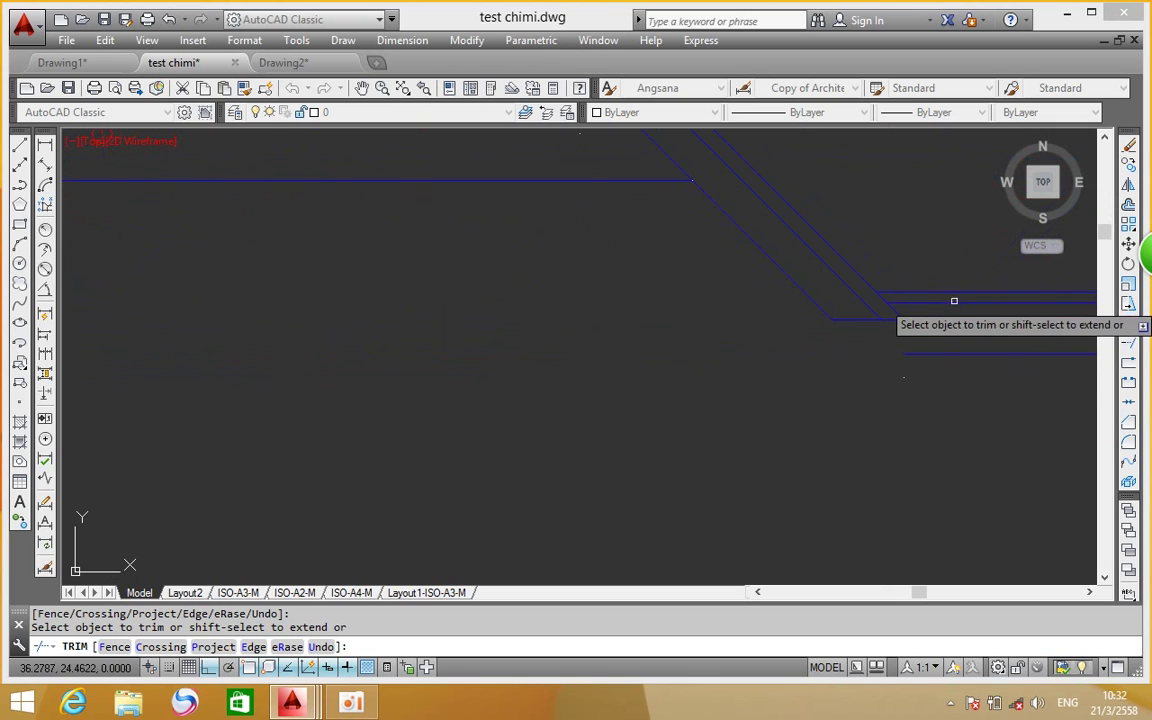
{"action": "middle_click_drag", "start_coordinate": [867, 314], "coordinate": [626, 326]}
{"action": "middle_click_drag", "start_coordinate": [201, 326], "coordinate": [437, 334]}
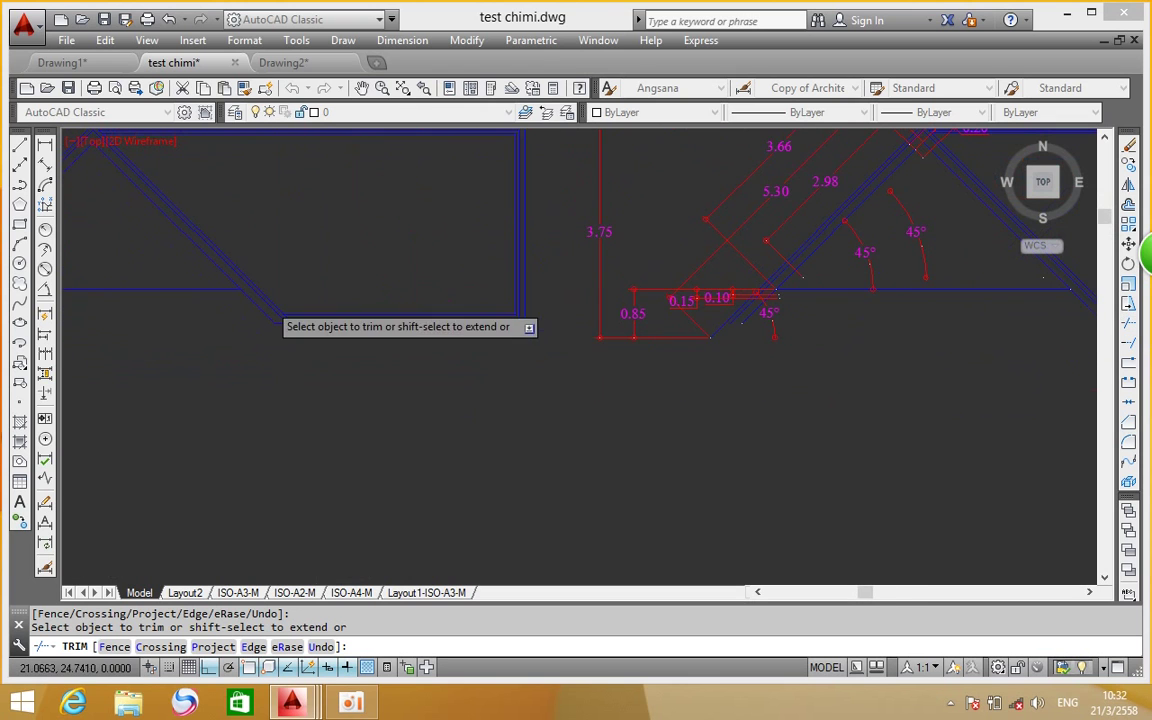
{"action": "scroll", "coordinate": [360, 383], "scroll_direction": "up", "scroll_amount": 3}
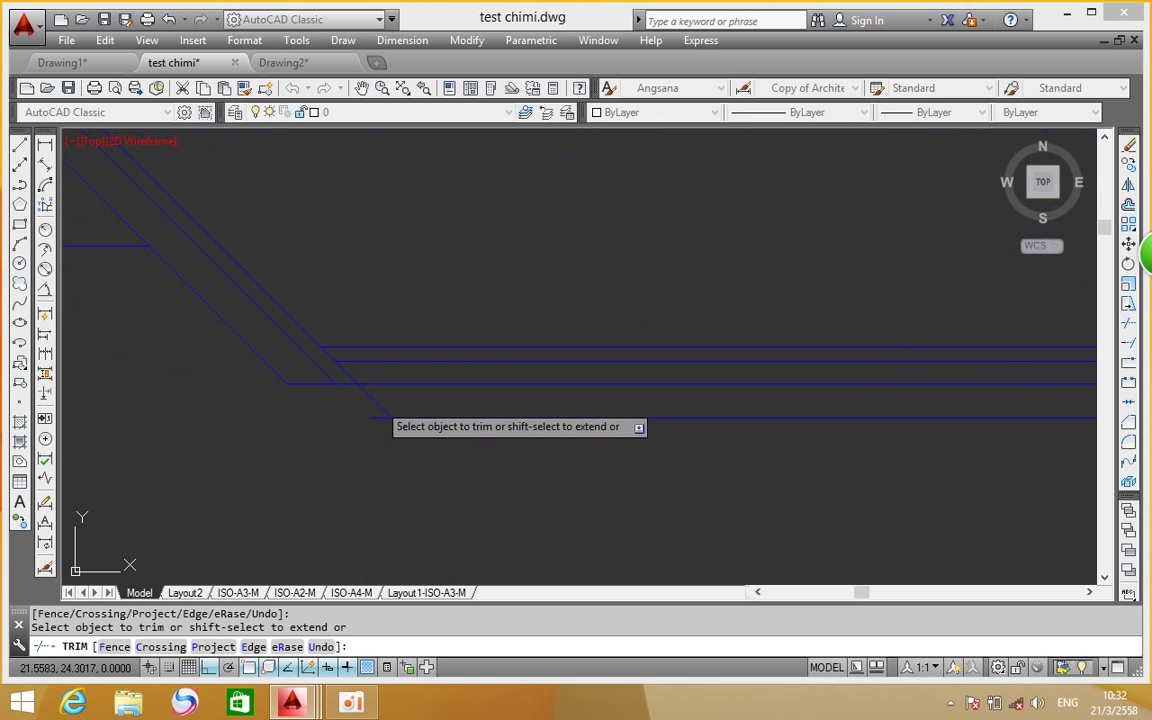
{"action": "right_click", "coordinate": [314, 404]}
{"action": "left_click", "coordinate": [320, 414]}
{"action": "scroll", "coordinate": [372, 418], "scroll_direction": "down", "scroll_amount": 3}
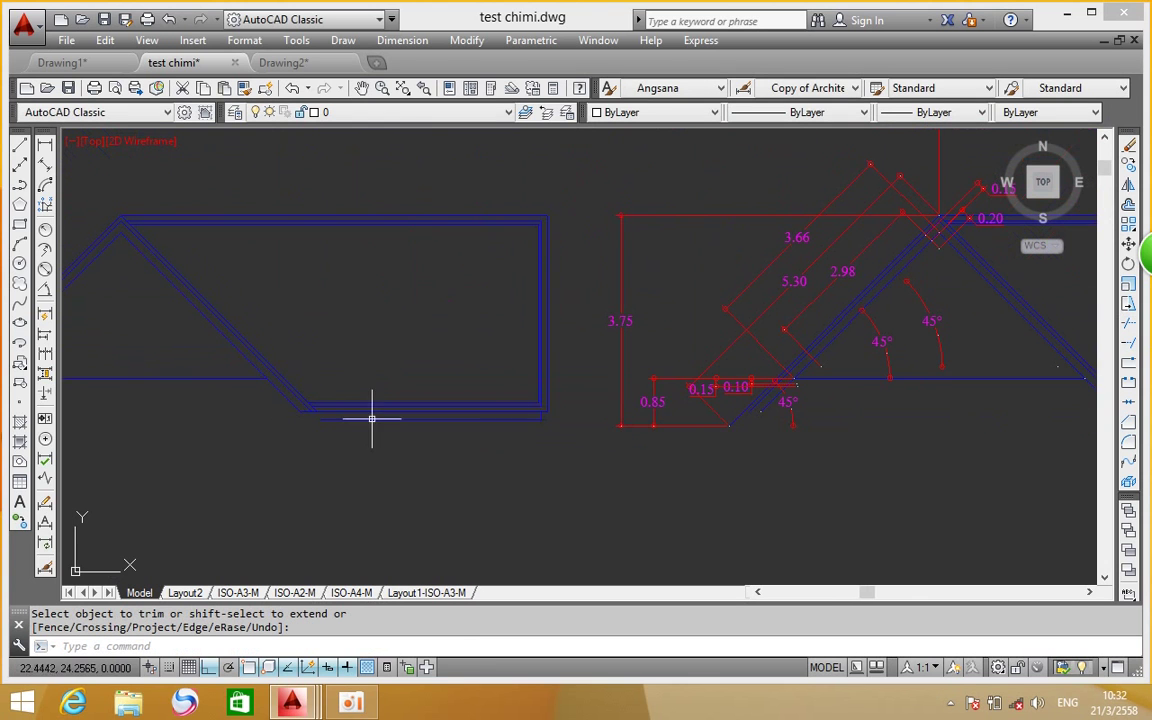
{"action": "middle_click_drag", "start_coordinate": [707, 406], "coordinate": [386, 411]}
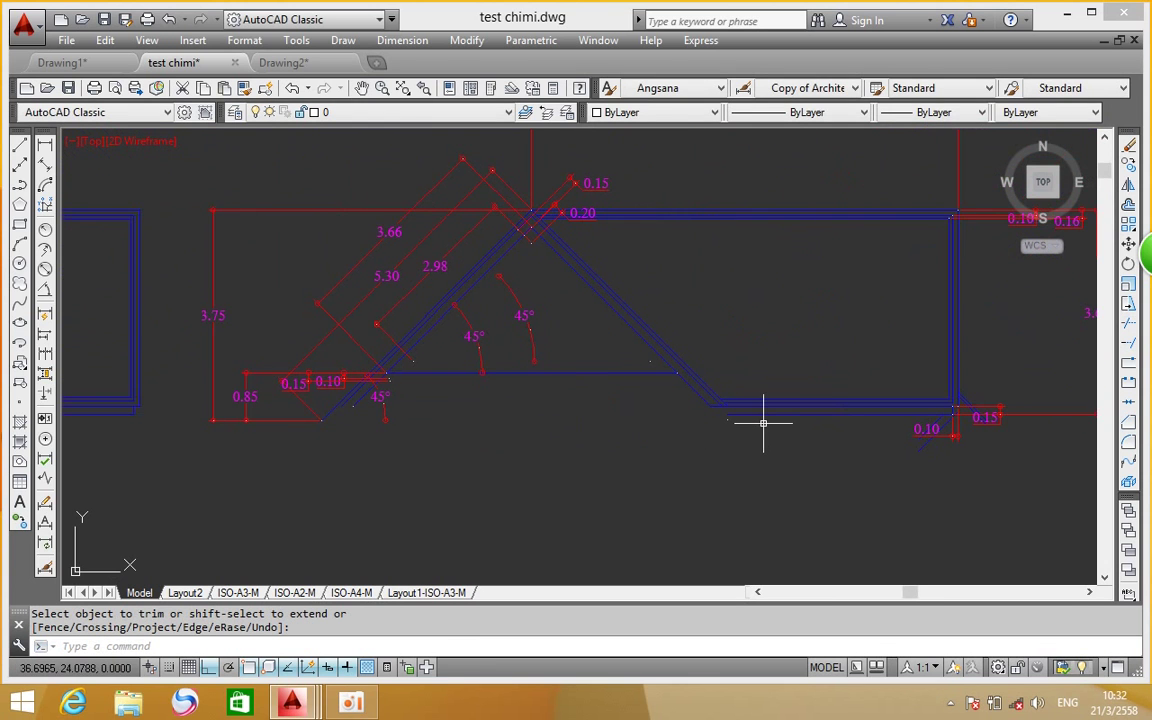
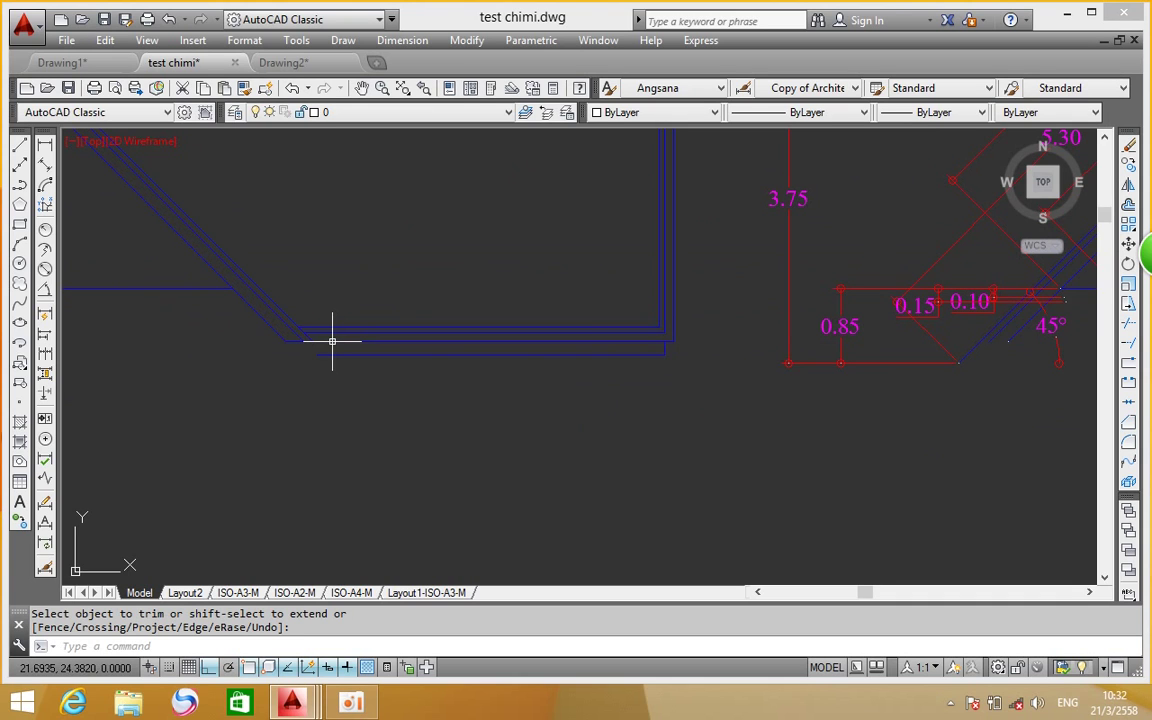
Pan and zoom to bring the building elevations into view, leaving the layer unchanged
{"action": "scroll", "coordinate": [231, 329], "scroll_direction": "up", "scroll_amount": 3}
{"action": "scroll", "coordinate": [327, 329], "scroll_direction": "up", "scroll_amount": 4}
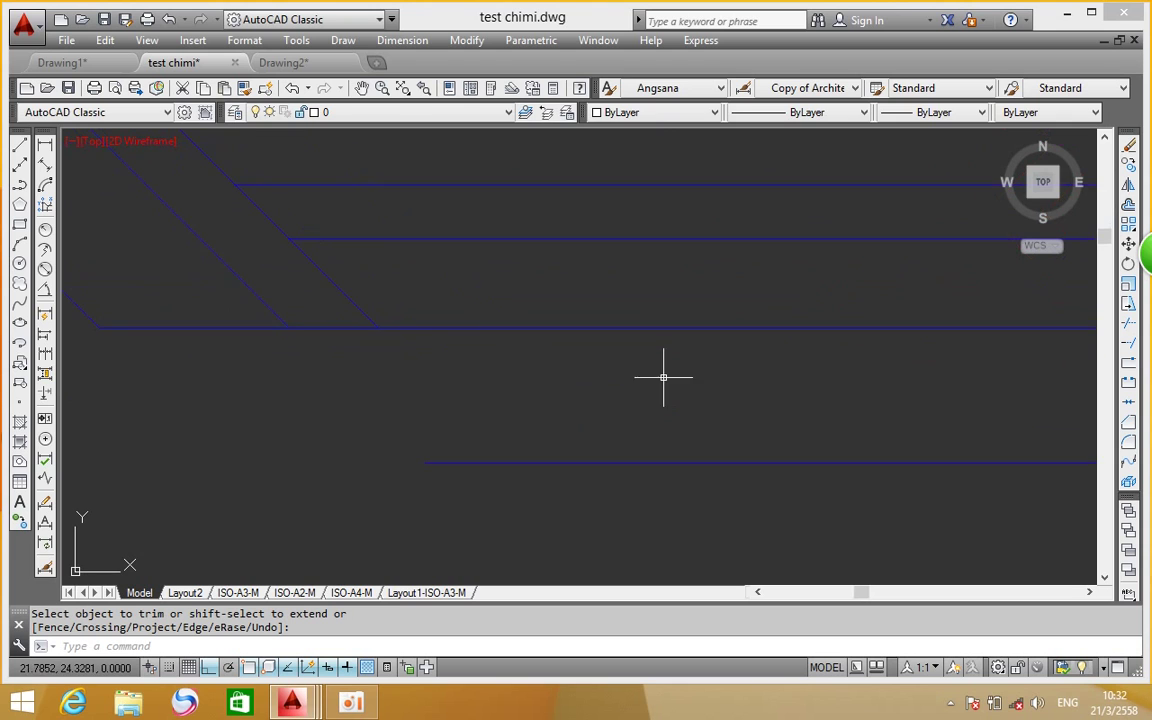
{"action": "scroll", "coordinate": [495, 270], "scroll_direction": "down", "scroll_amount": 2}
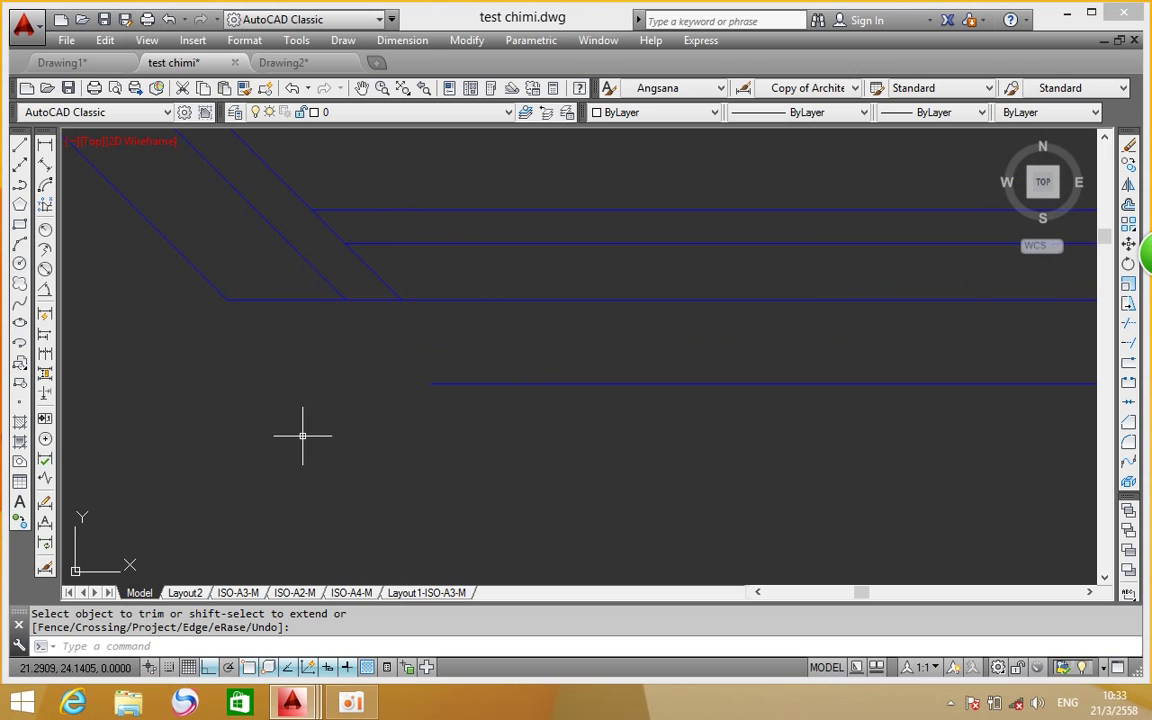
{"action": "scroll", "coordinate": [302, 436], "scroll_direction": "down", "scroll_amount": 3}
{"action": "scroll", "coordinate": [432, 327], "scroll_direction": "down", "scroll_amount": 3}
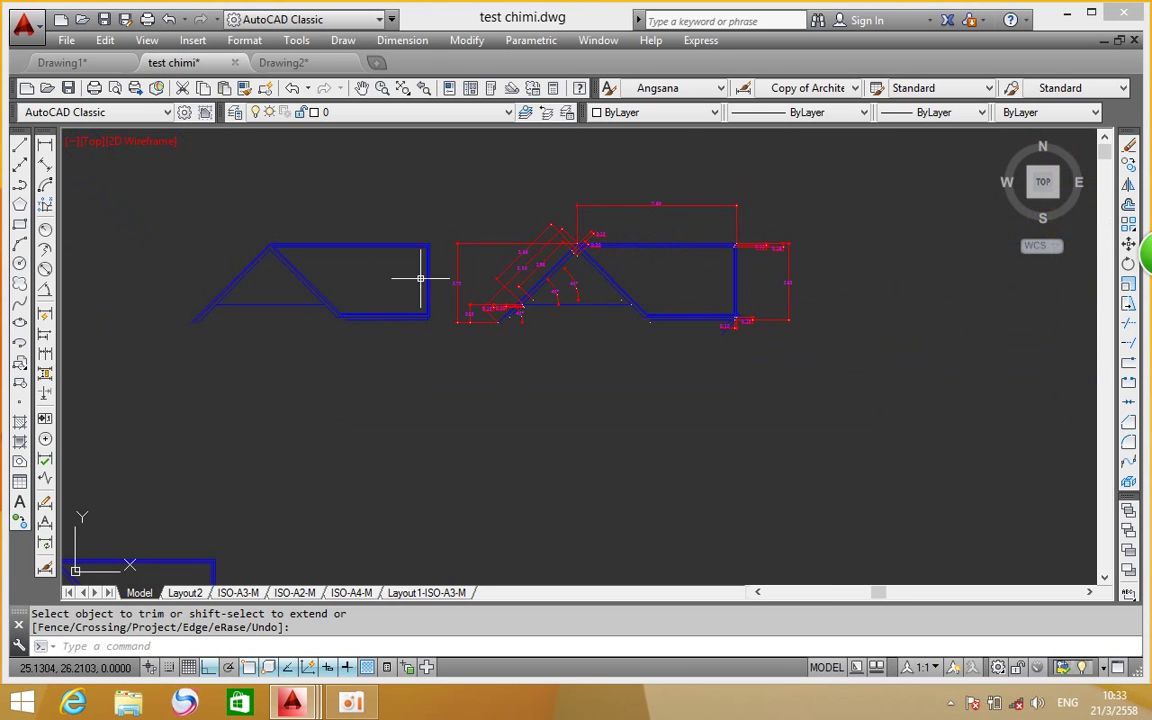
{"action": "middle_click_drag", "start_coordinate": [428, 297], "coordinate": [429, 249]}
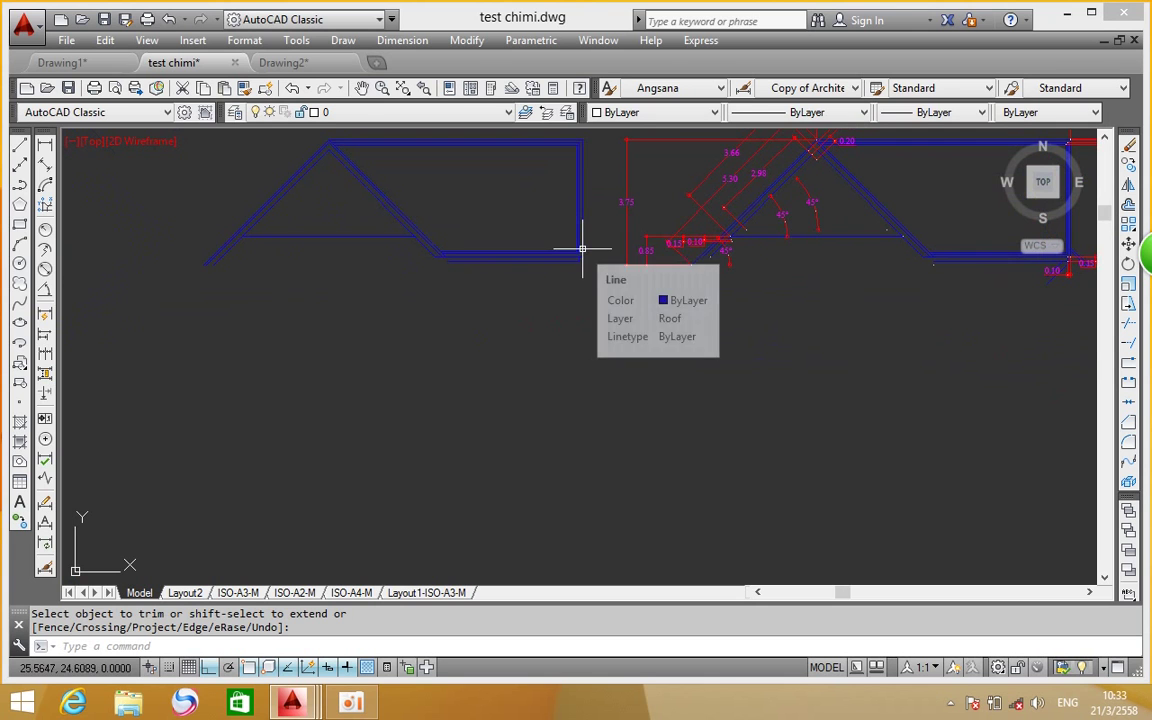
{"action": "middle_click_drag", "start_coordinate": [500, 353], "coordinate": [925, 393]}
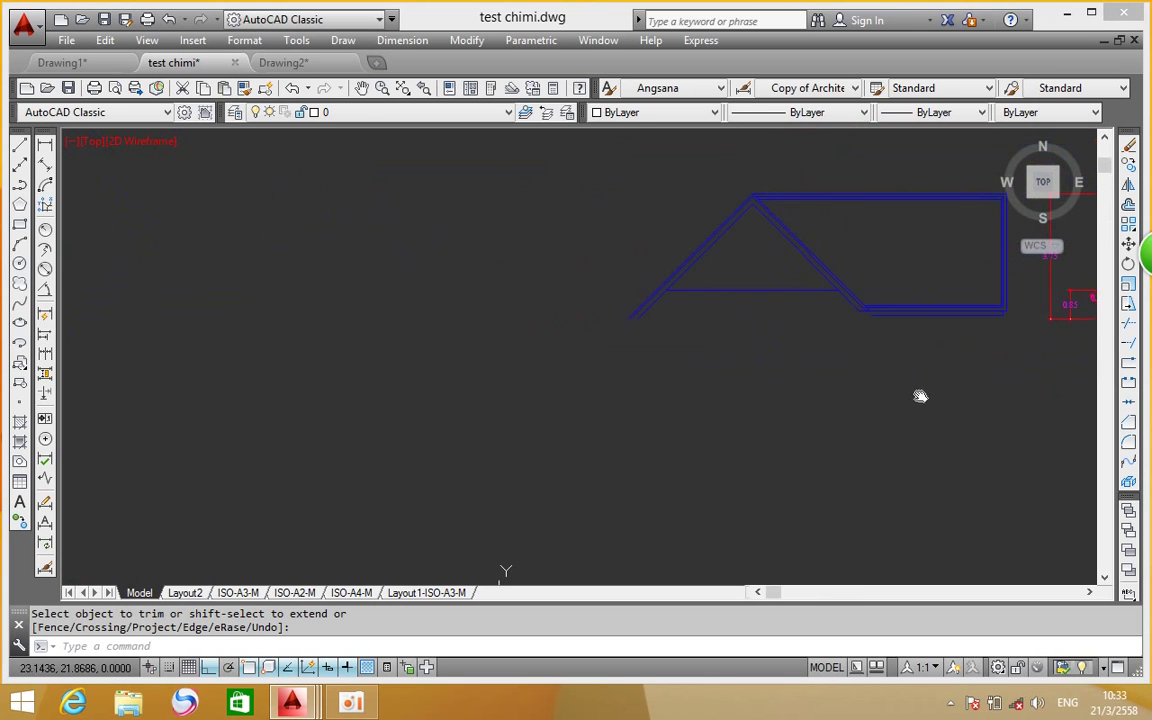
{"action": "scroll", "coordinate": [565, 337], "scroll_direction": "down", "scroll_amount": 5}
{"action": "middle_click_drag", "start_coordinate": [586, 329], "coordinate": [476, 316]}
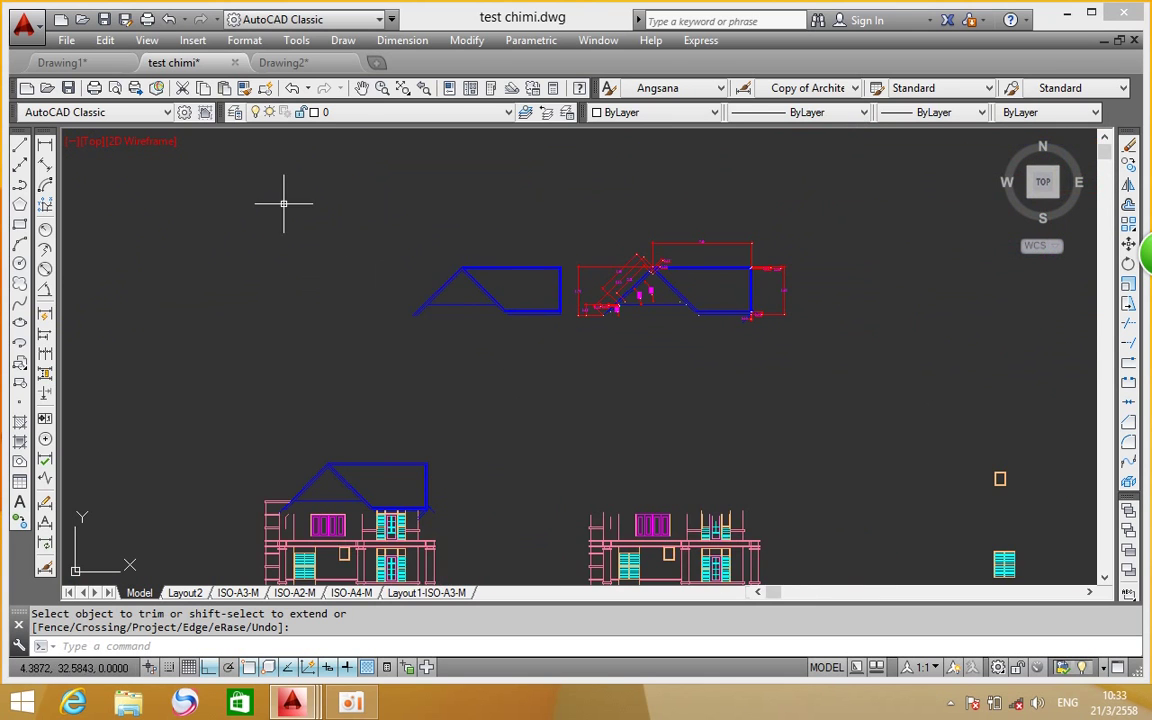
{"action": "left_click", "coordinate": [507, 112]}
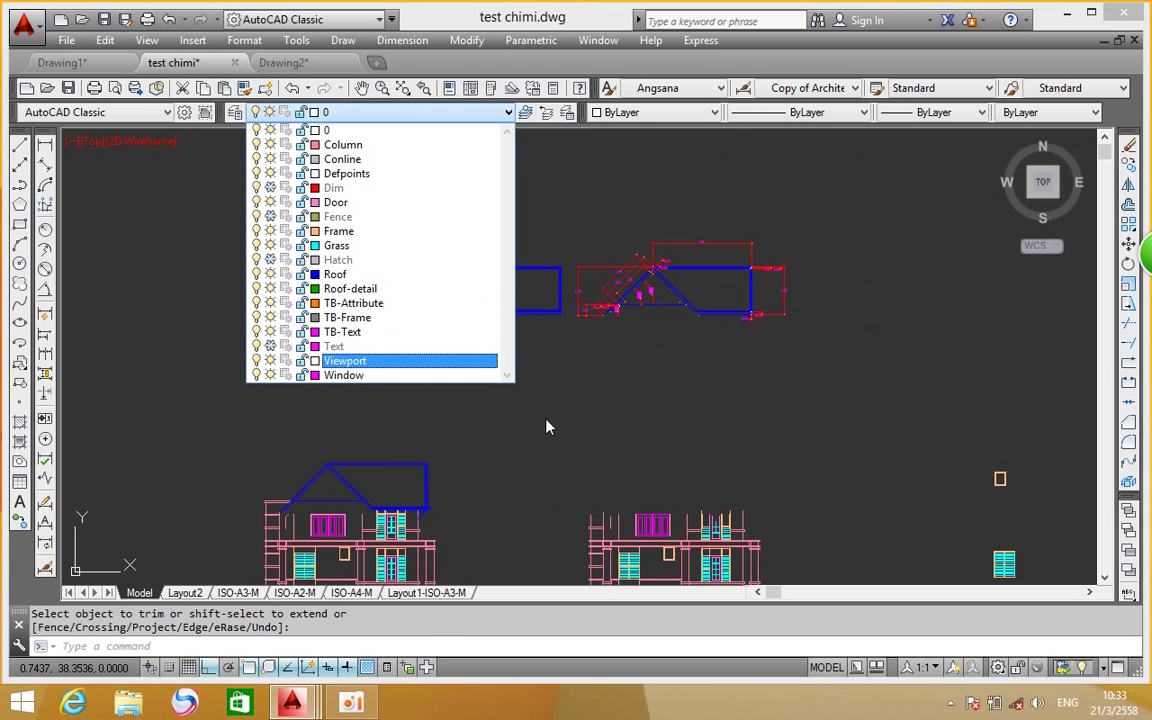
{"action": "key", "text": "Escape"}
{"action": "scroll", "coordinate": [481, 352], "scroll_direction": "up", "scroll_amount": 1}
{"action": "scroll", "coordinate": [467, 317], "scroll_direction": "up", "scroll_amount": 4}
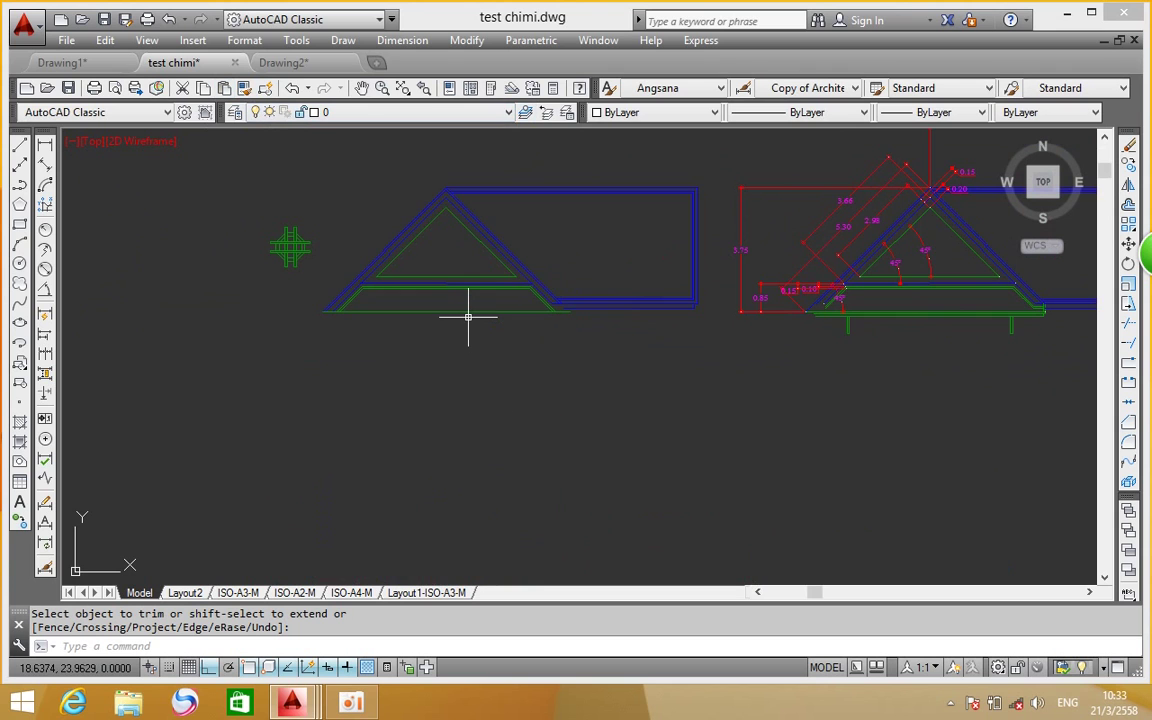
Centre the view on the green cross detail
{"action": "middle_click_drag", "start_coordinate": [347, 283], "coordinate": [728, 297]}
{"action": "scroll", "coordinate": [670, 240], "scroll_direction": "up", "scroll_amount": 3}
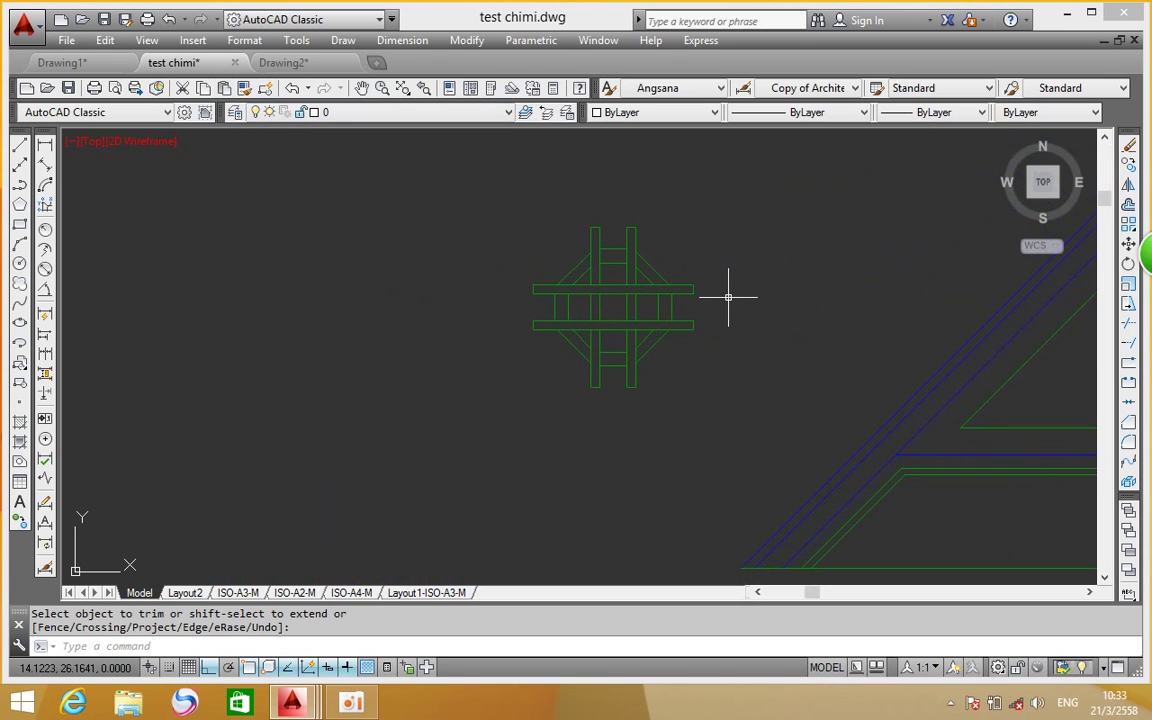
{"action": "scroll", "coordinate": [664, 285], "scroll_direction": "up", "scroll_amount": 3}
{"action": "scroll", "coordinate": [650, 272], "scroll_direction": "down", "scroll_amount": 3}
{"action": "scroll", "coordinate": [670, 290], "scroll_direction": "up", "scroll_amount": 2}
{"action": "mouse_move", "coordinate": [591, 352]}
{"action": "middle_mouse_down"}
{"action": "mouse_move", "coordinate": [637, 346]}
{"action": "mouse_move", "coordinate": [720, 301]}
{"action": "middle_mouse_up"}
{"action": "scroll", "coordinate": [637, 346], "scroll_direction": "down", "scroll_amount": 2}
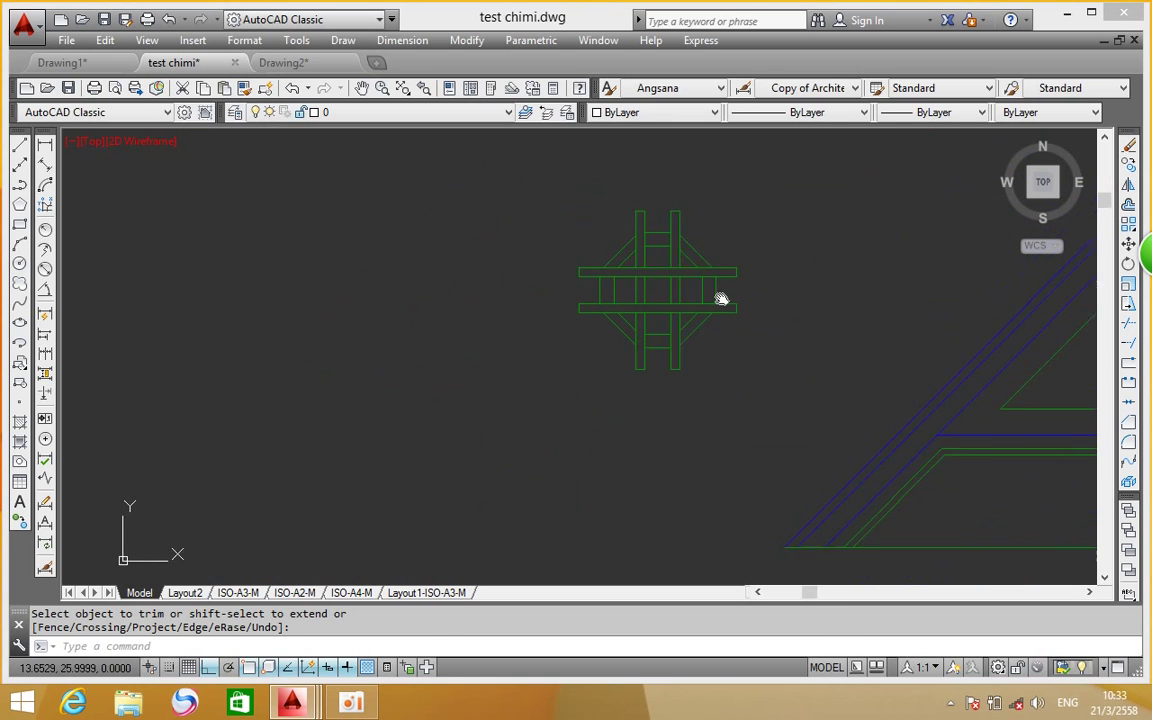
{"action": "scroll", "coordinate": [675, 298], "scroll_direction": "up", "scroll_amount": 2}
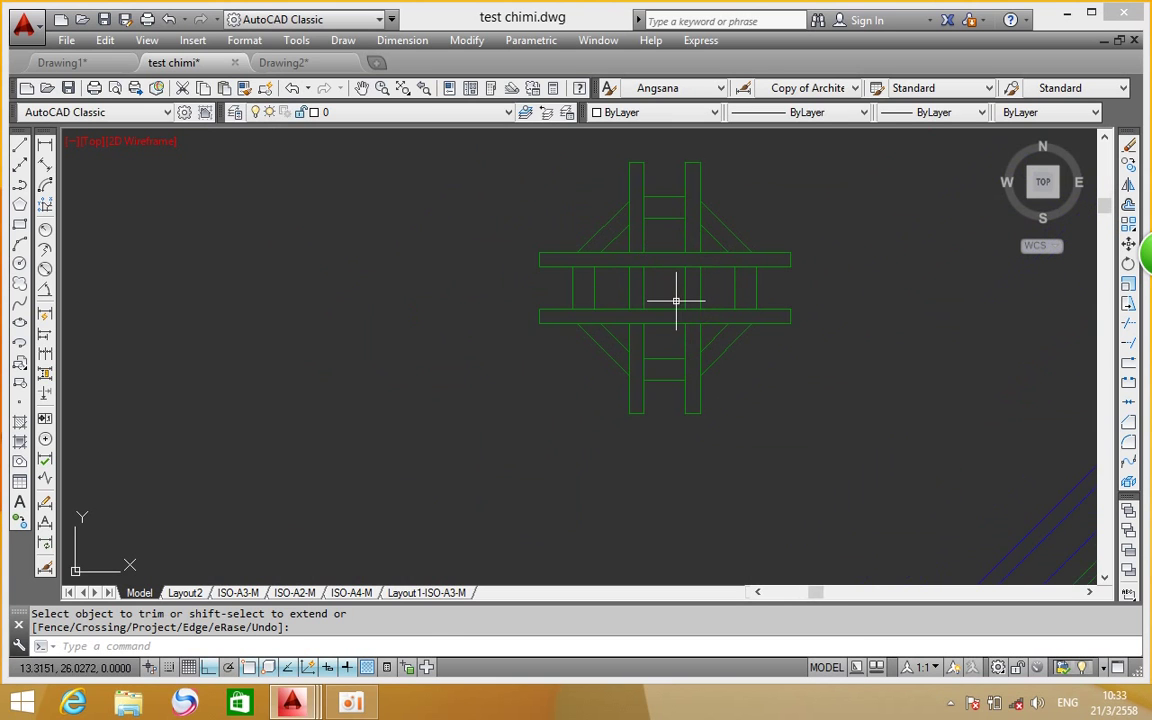
{"action": "middle_click_drag", "start_coordinate": [677, 290], "coordinate": [678, 318]}
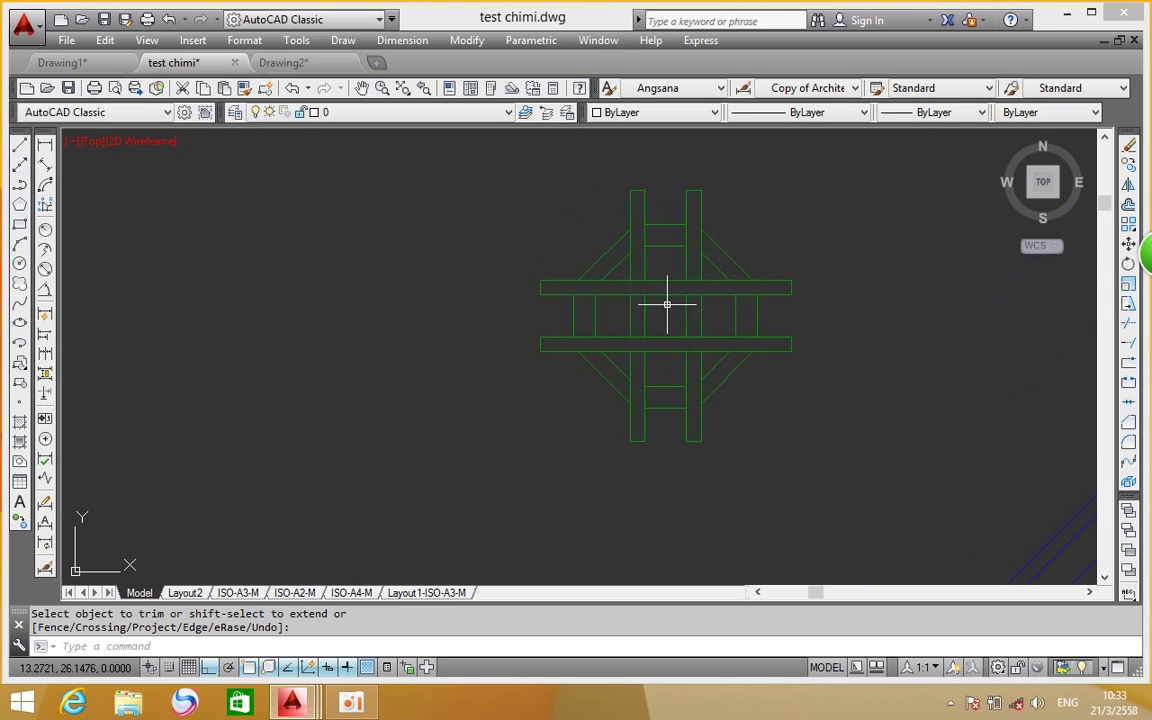
Try a circle, then an inscribed octagon at the cross centre, and undo it
{"action": "left_click", "coordinate": [19, 263]}
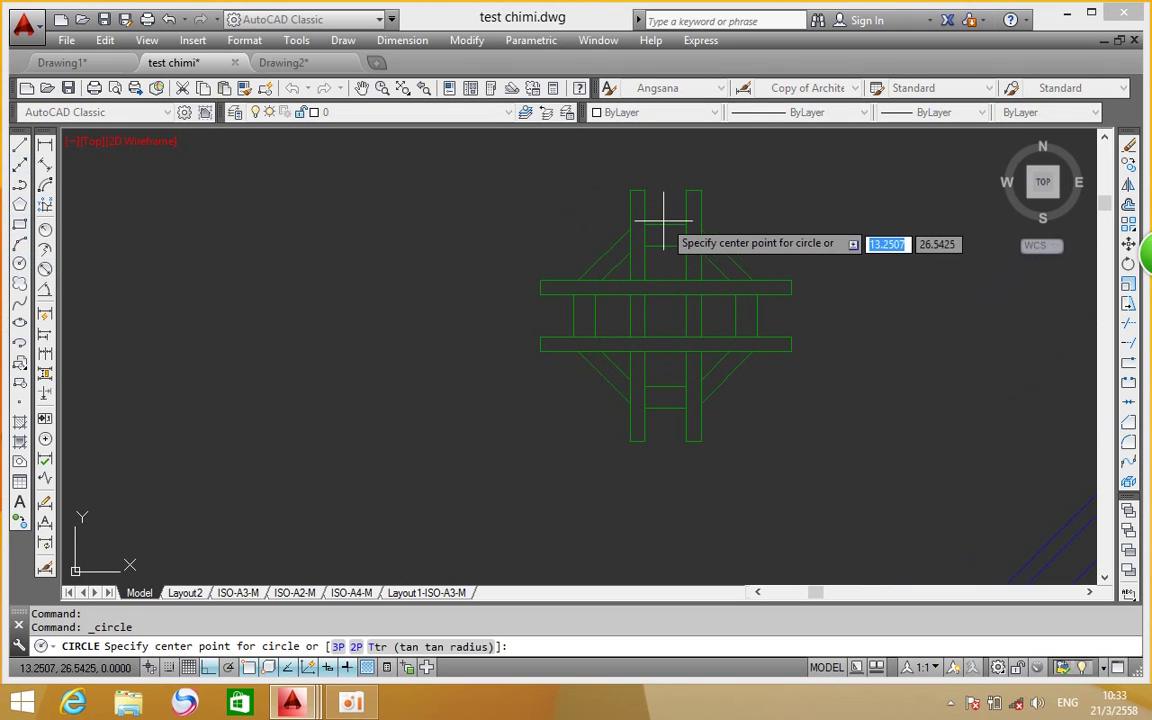
{"action": "left_click", "coordinate": [666, 316]}
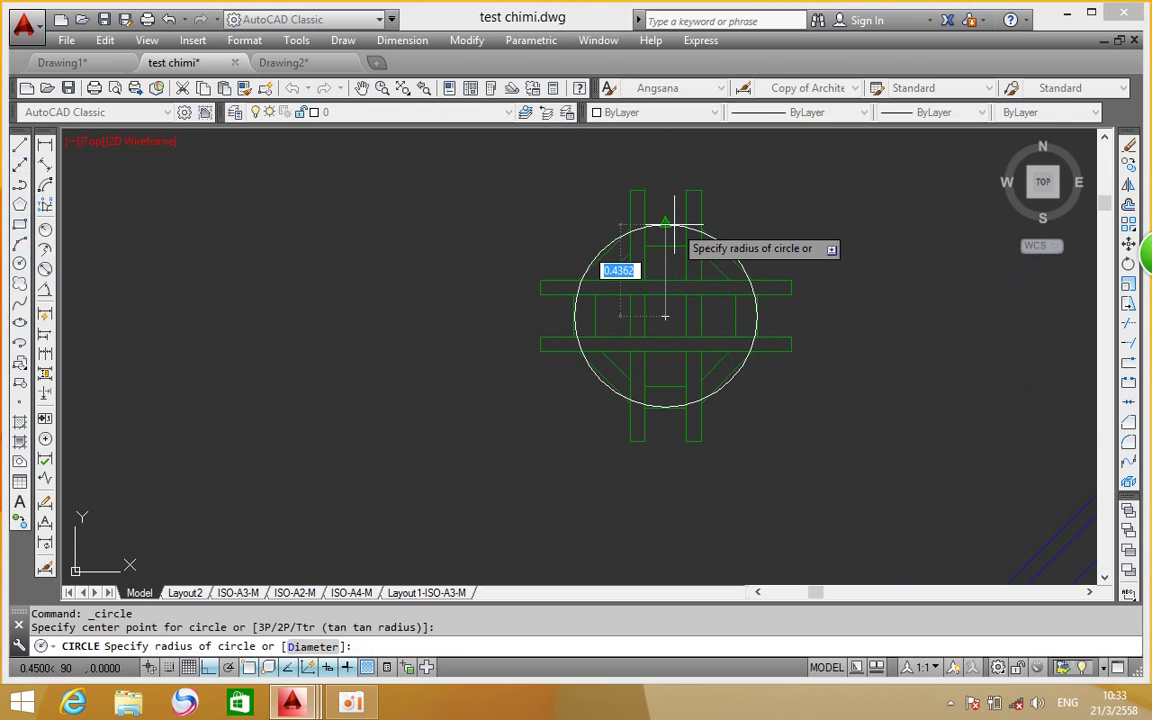
{"action": "key", "text": "Escape"}
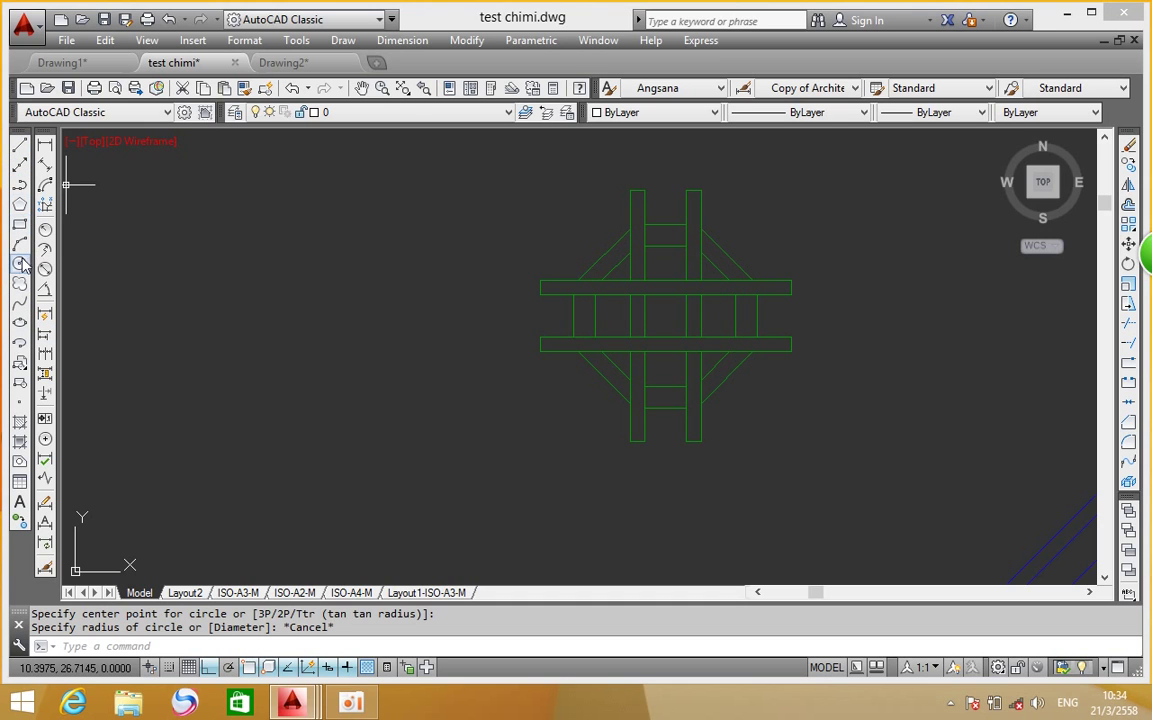
{"action": "left_click", "coordinate": [19, 204]}
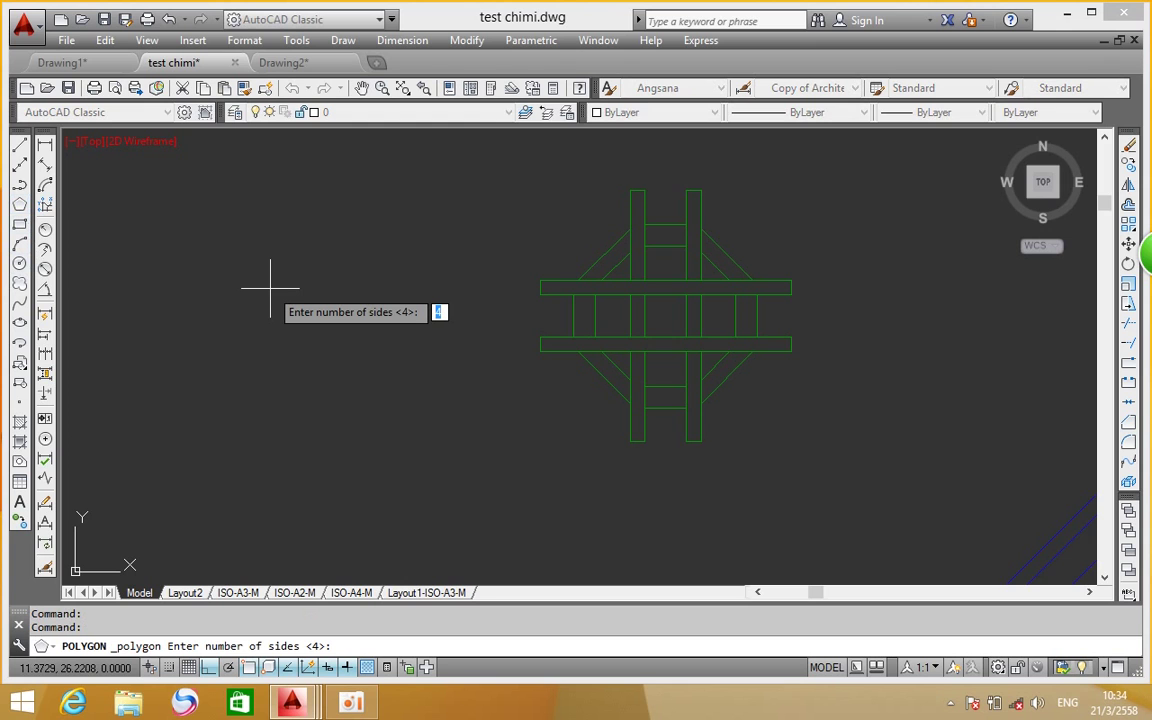
{"action": "type", "text": "8"}
{"action": "key", "text": "Return"}
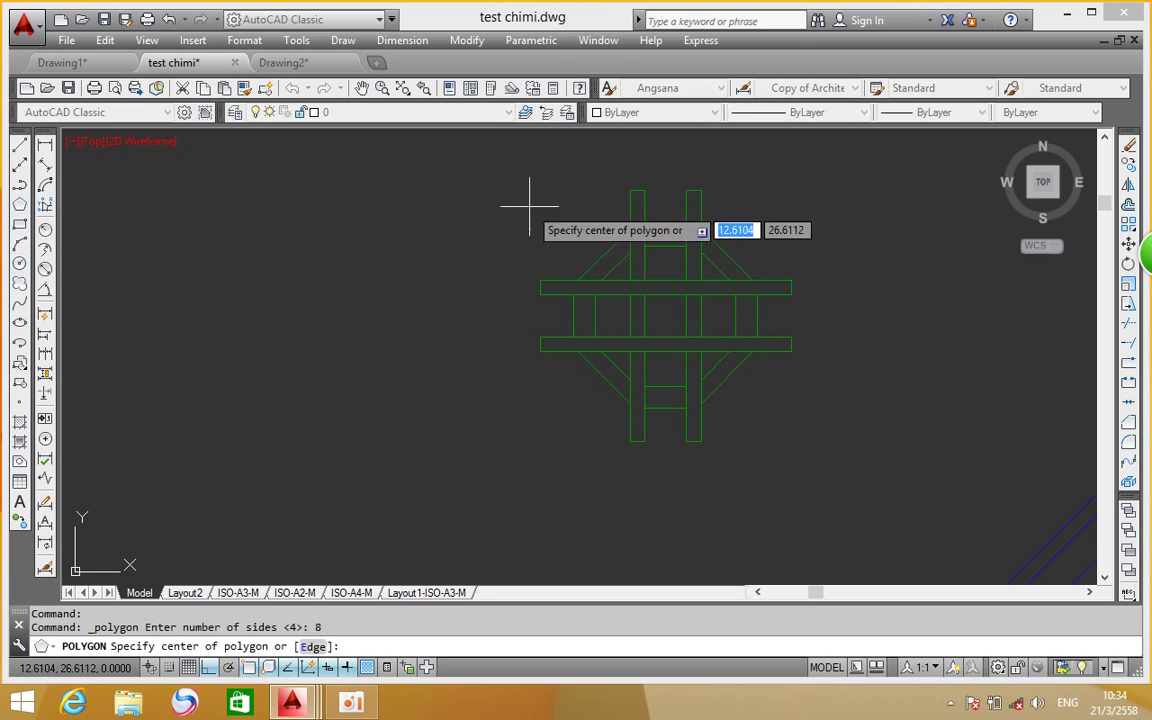
{"action": "left_click", "coordinate": [668, 316]}
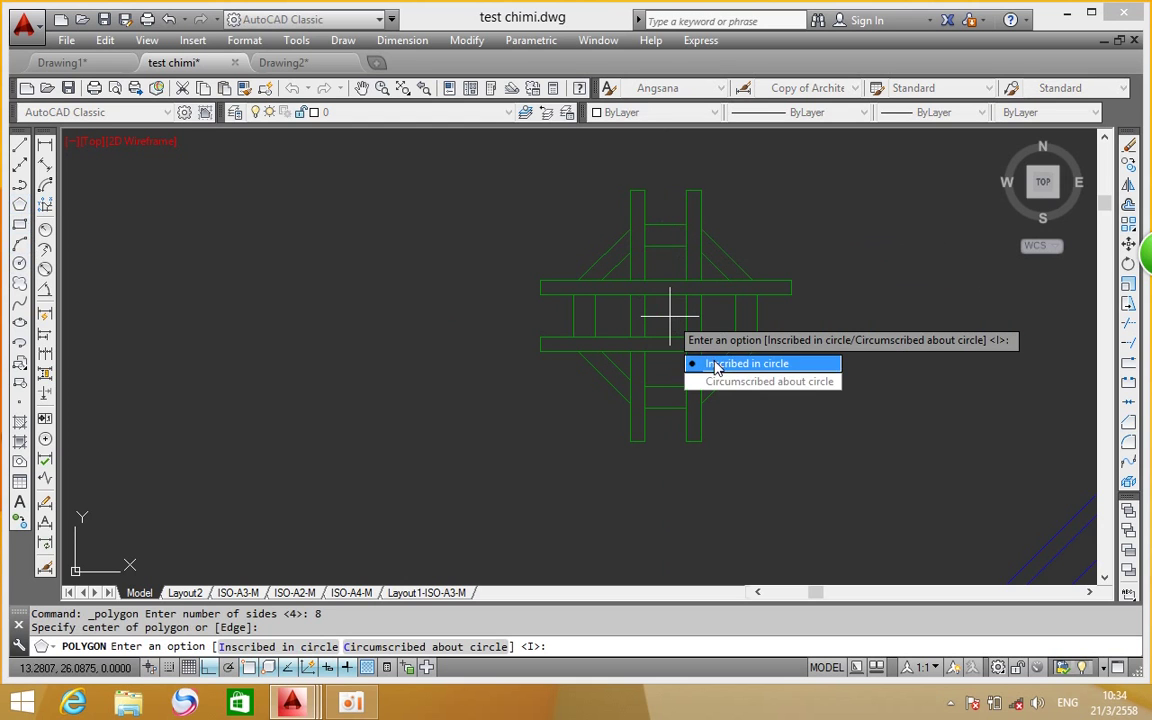
{"action": "left_click", "coordinate": [700, 364]}
{"action": "left_click", "coordinate": [665, 222]}
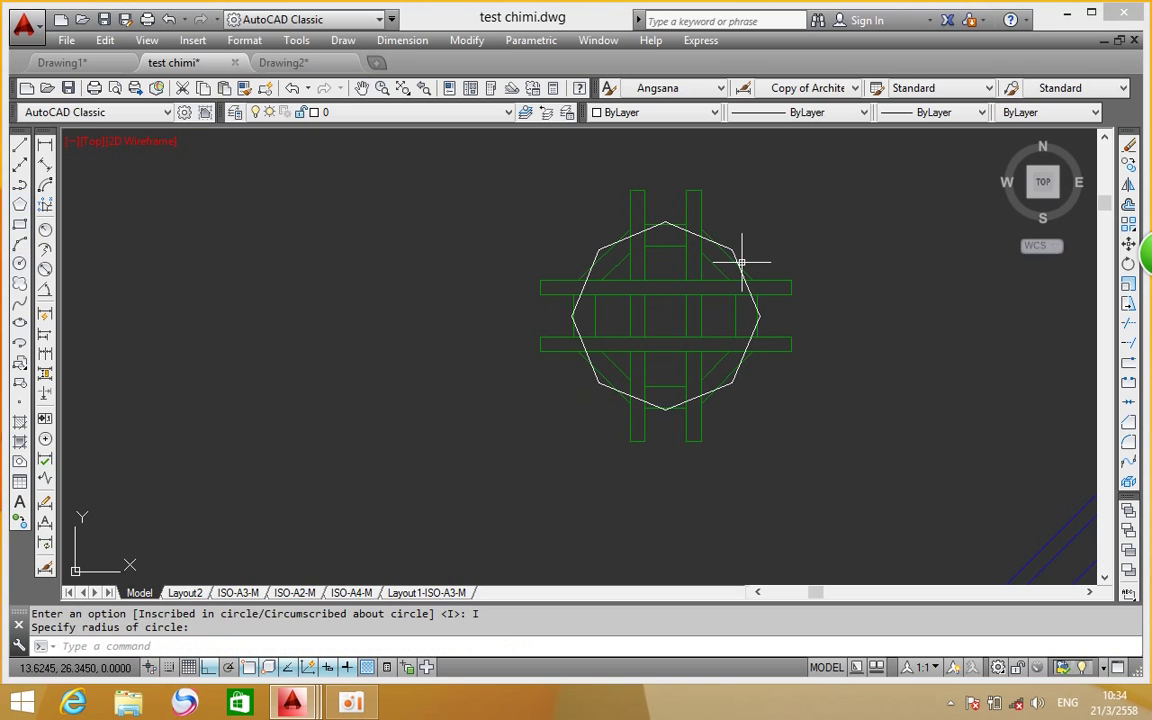
{"action": "left_click", "coordinate": [168, 20]}
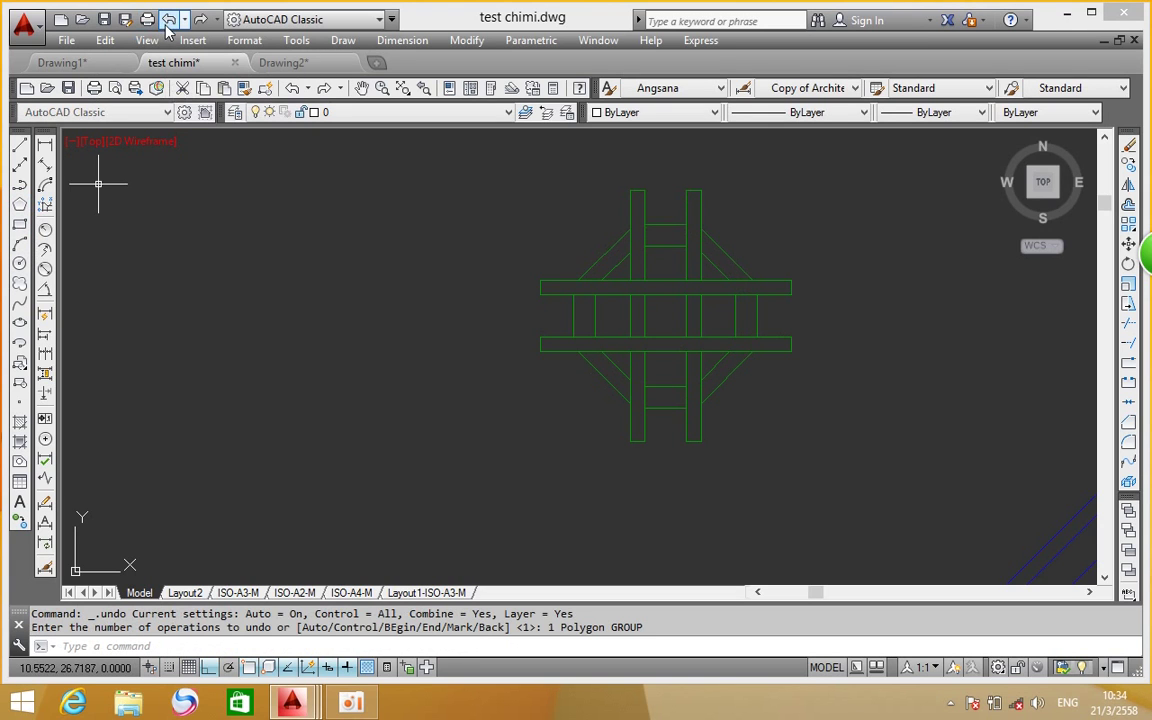
Redraw the inscribed 8-sided polygon at the cross centre, then undo it again
{"action": "left_click", "coordinate": [22, 205]}
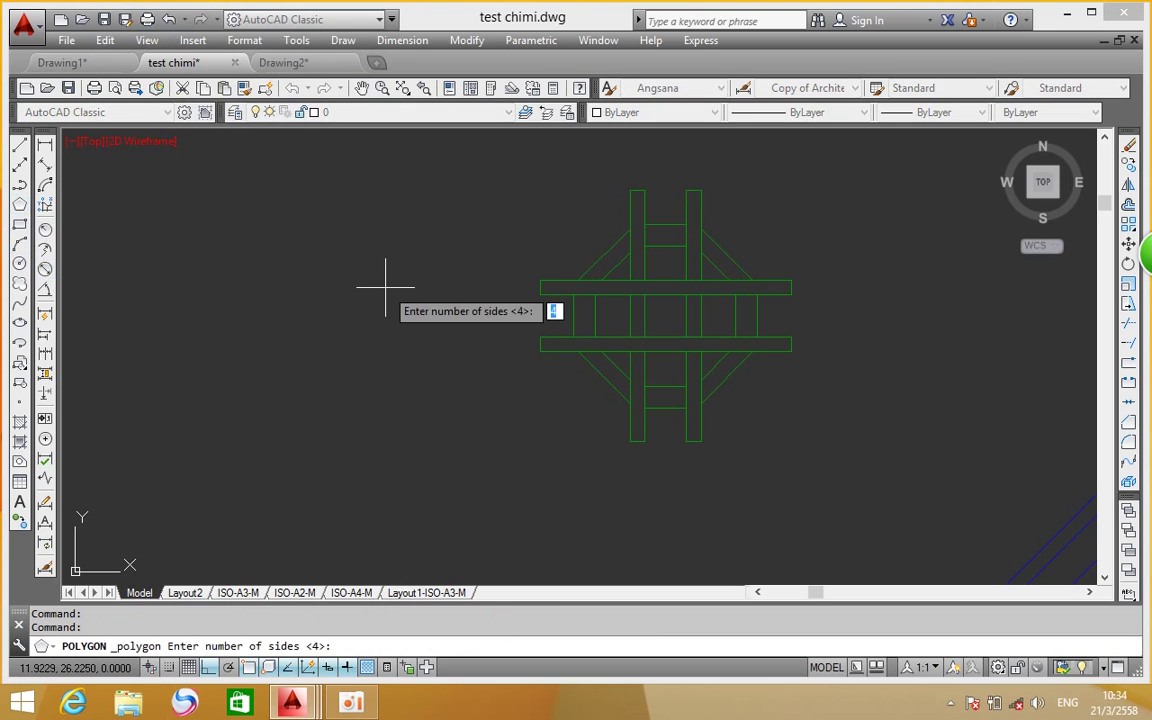
{"action": "type", "text": "8"}
{"action": "key", "text": "Return"}
{"action": "left_click", "coordinate": [665, 316]}
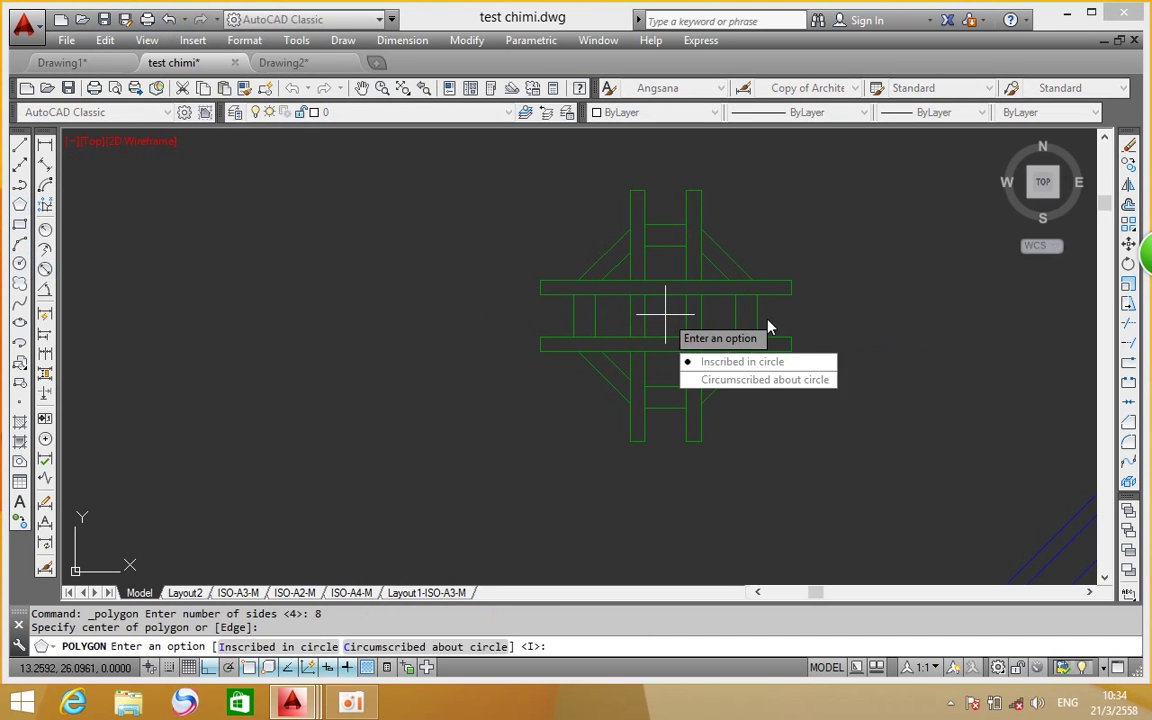
{"action": "left_click", "coordinate": [739, 364]}
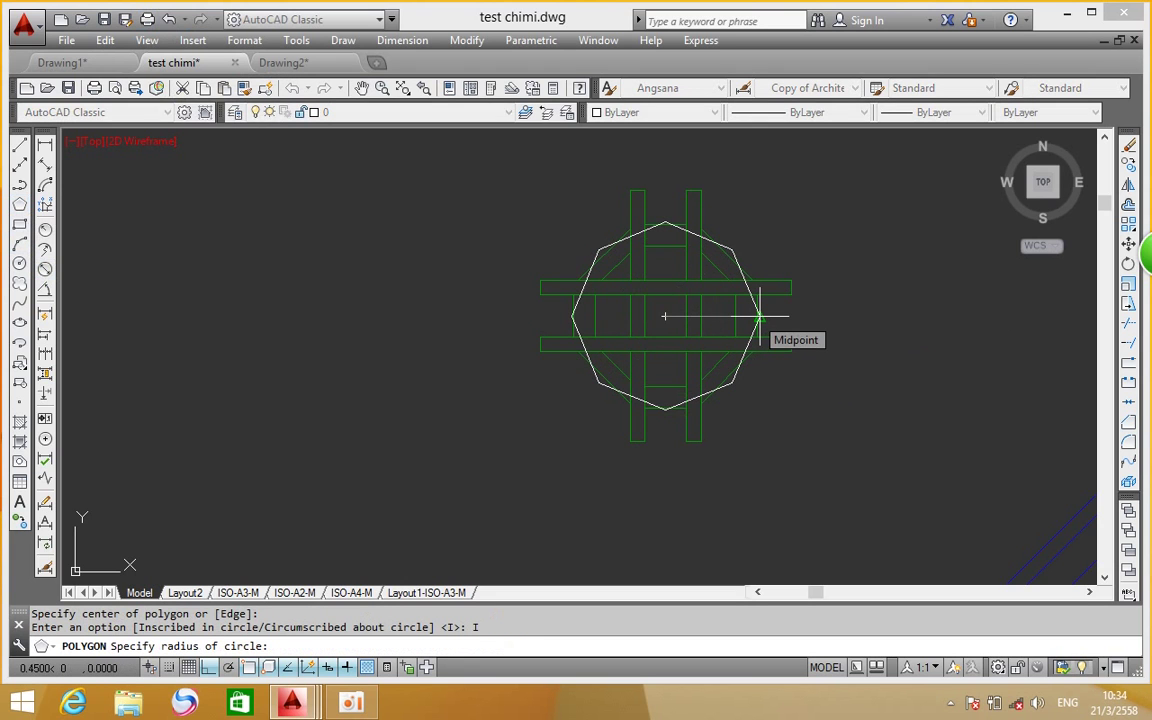
{"action": "left_click", "coordinate": [760, 316]}
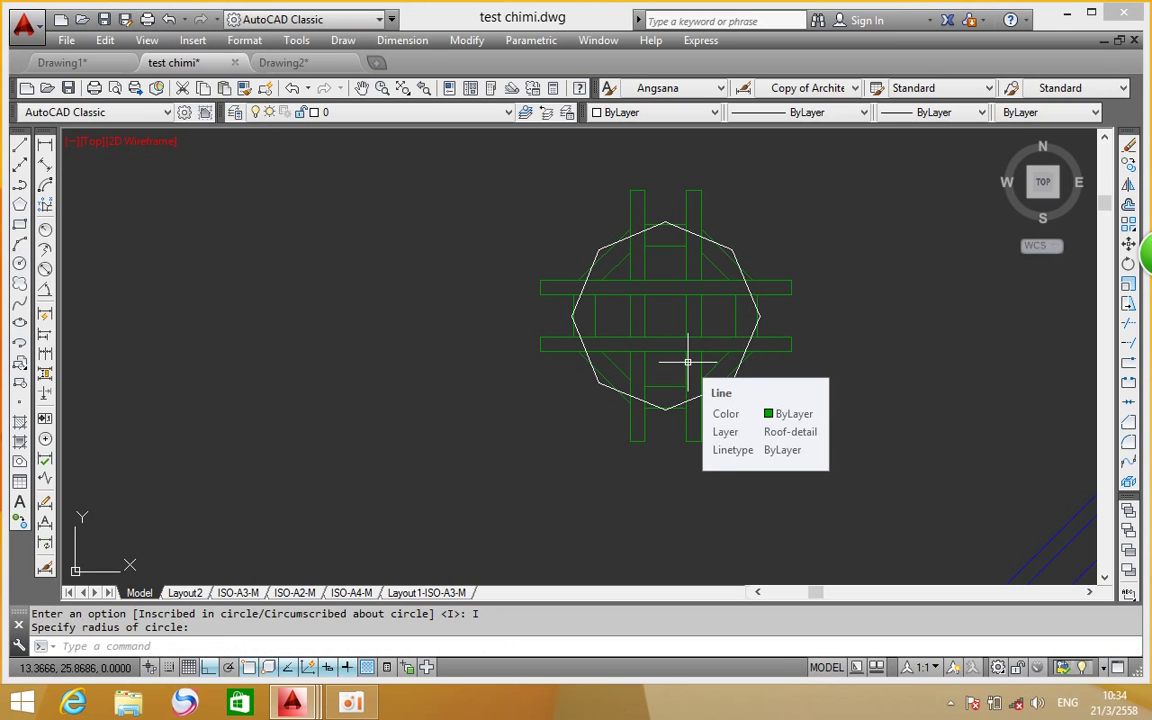
{"action": "left_click", "coordinate": [167, 22]}
{"action": "left_click", "coordinate": [20, 204]}
{"action": "key", "text": "Escape"}
{"action": "middle_click_drag", "start_coordinate": [658, 322], "coordinate": [571, 328]}
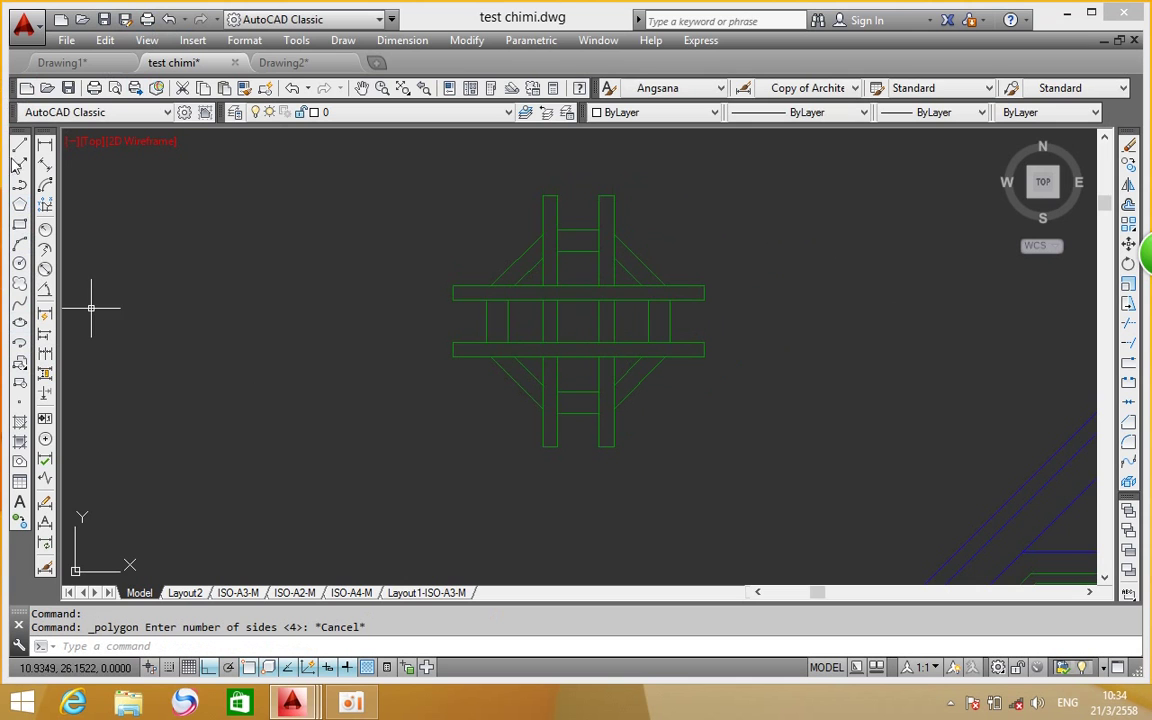
Dimension the 0.88 height to the right of the detail
{"action": "left_click", "coordinate": [45, 144]}
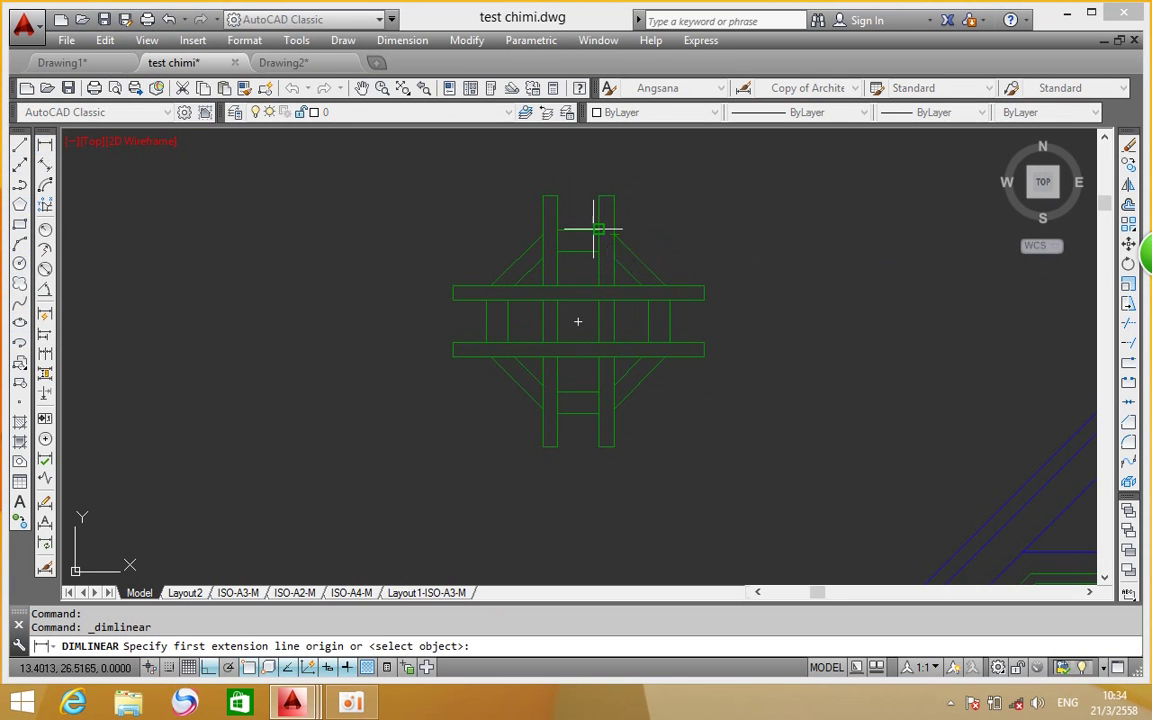
{"action": "left_click", "coordinate": [606, 232]}
{"action": "left_click", "coordinate": [598, 410]}
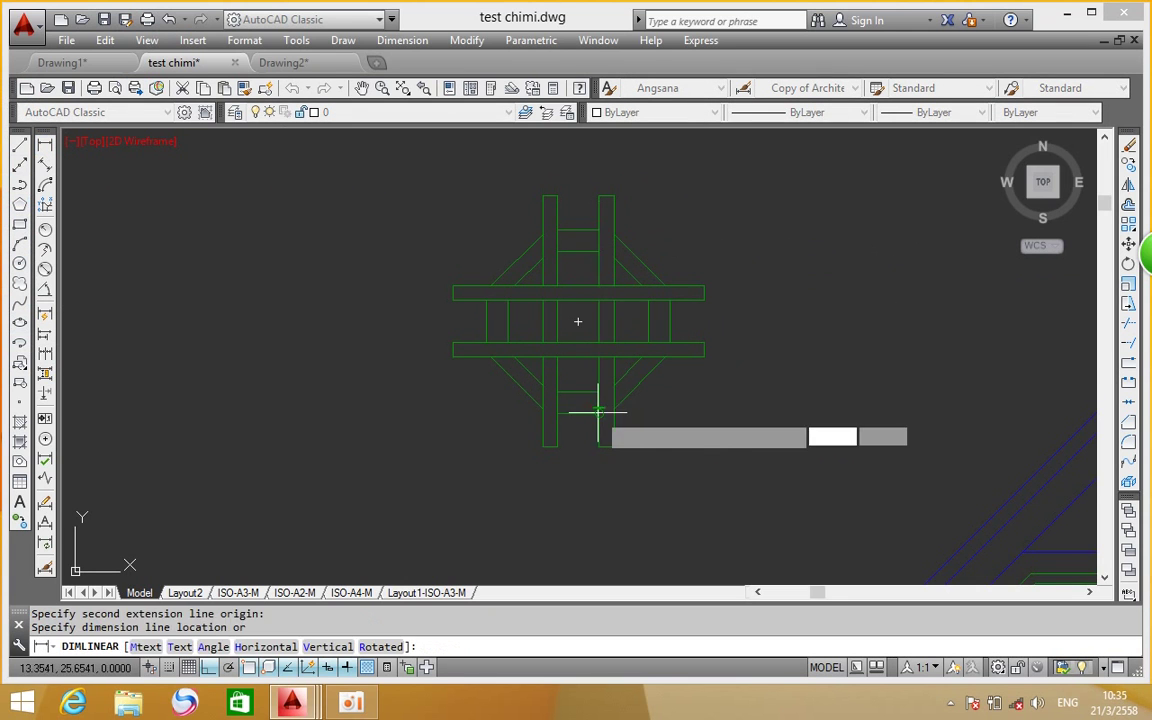
{"action": "left_click", "coordinate": [839, 322]}
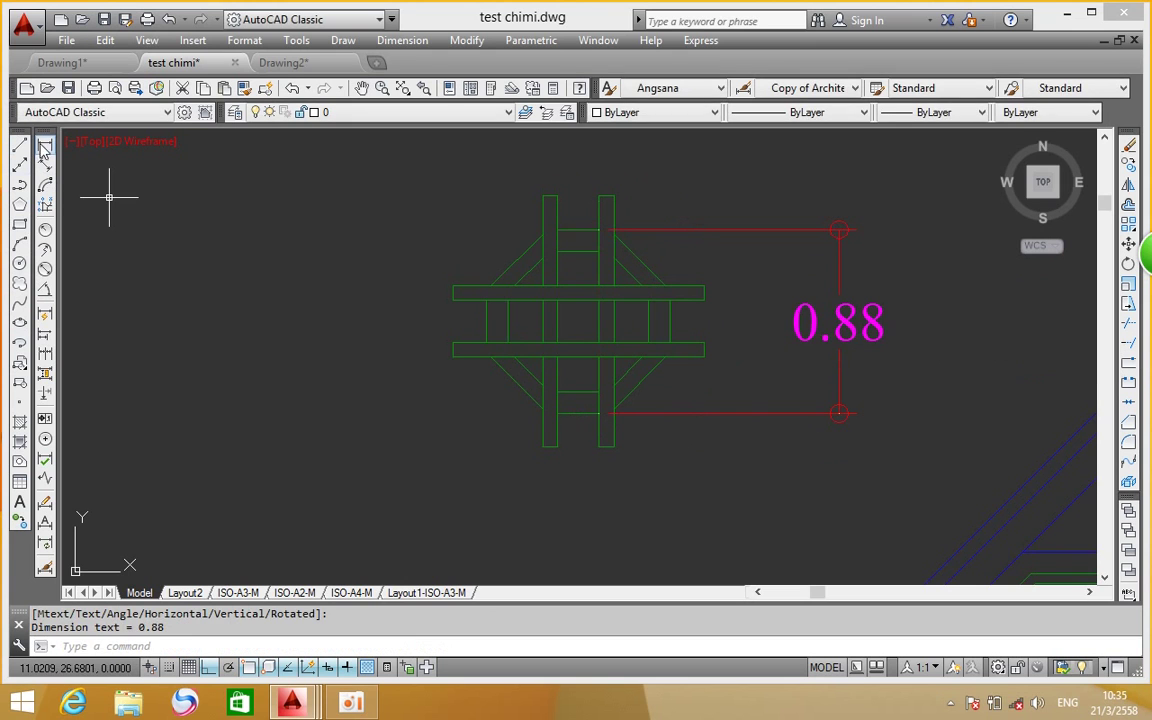
Add the 0.88 and 1.20 width dimensions stacked above the truss
{"action": "left_click", "coordinate": [45, 146]}
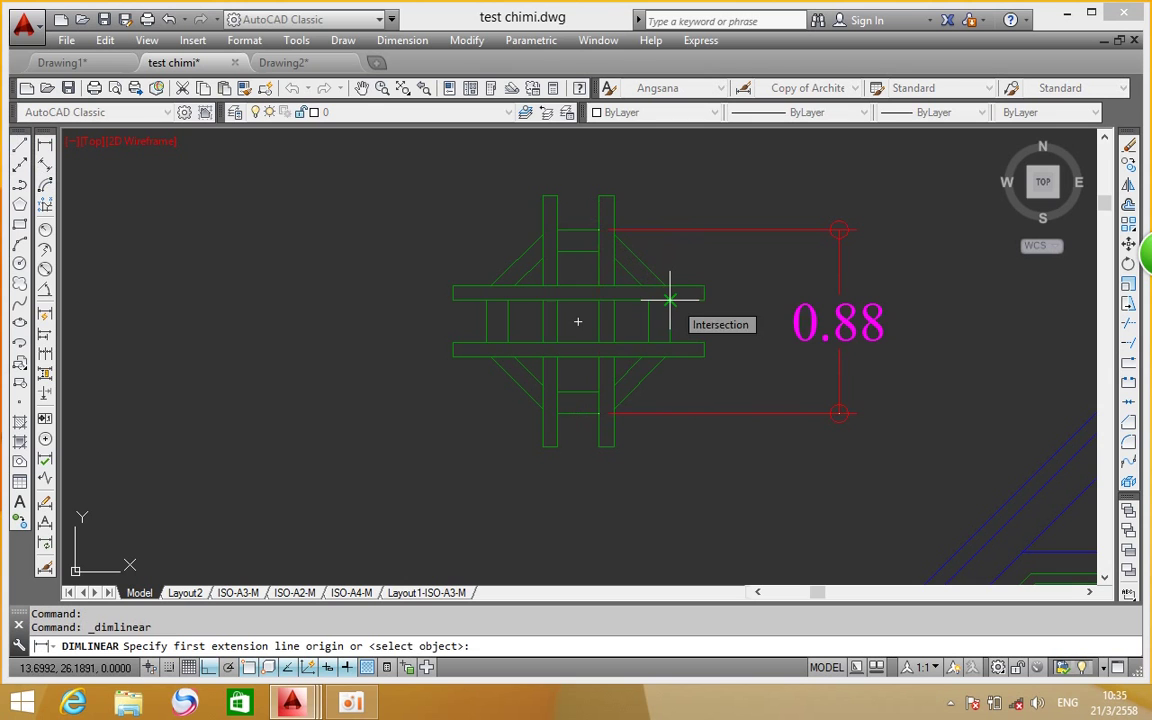
{"action": "left_click", "coordinate": [670, 298]}
{"action": "left_click", "coordinate": [484, 296]}
{"action": "middle_click_drag", "start_coordinate": [501, 170], "coordinate": [497, 243]}
{"action": "left_click", "coordinate": [510, 182]}
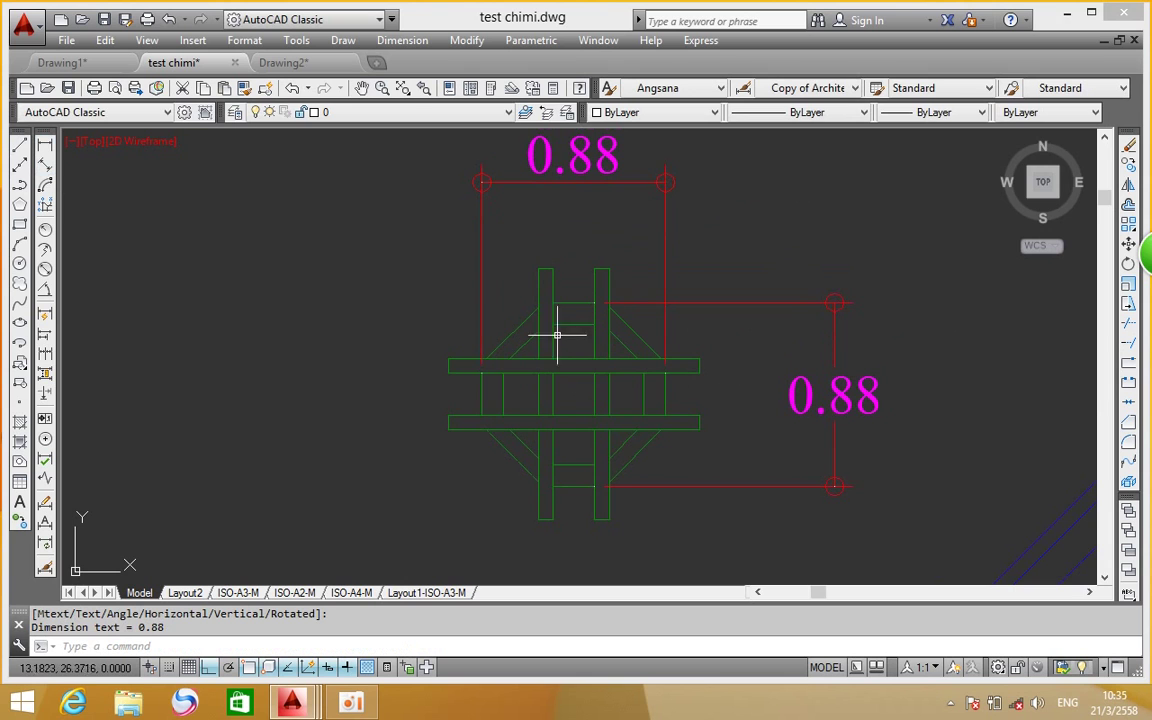
{"action": "left_click", "coordinate": [45, 145]}
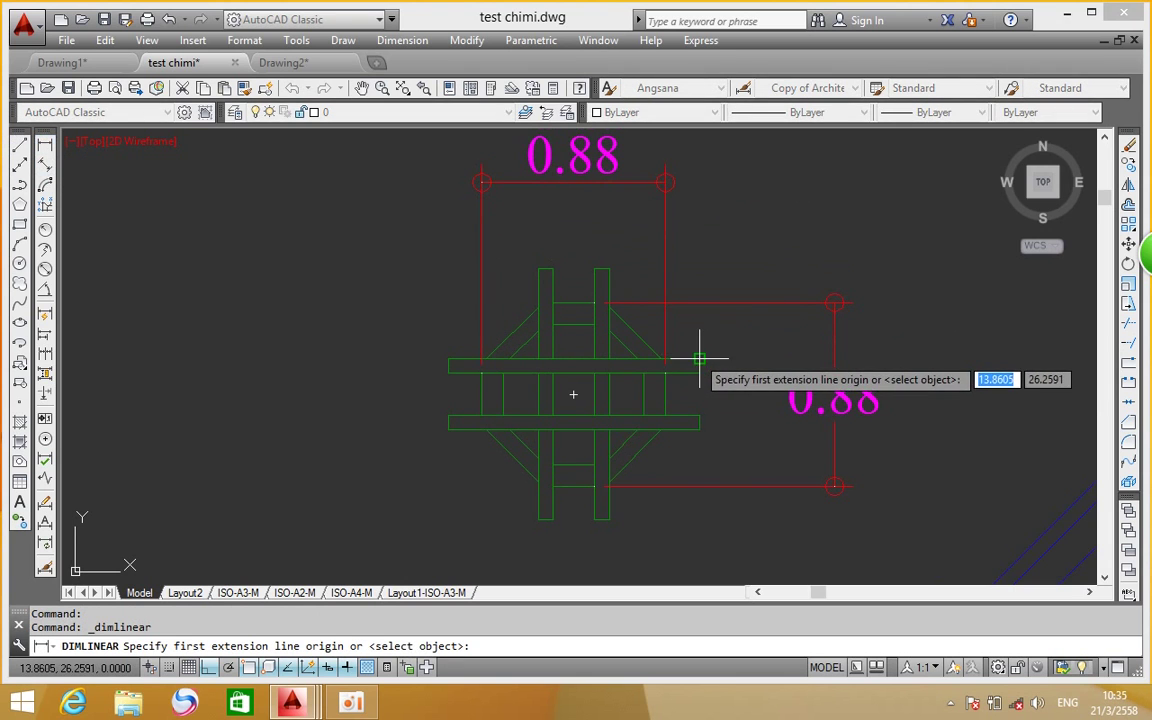
{"action": "left_click", "coordinate": [692, 352]}
{"action": "left_click", "coordinate": [449, 358]}
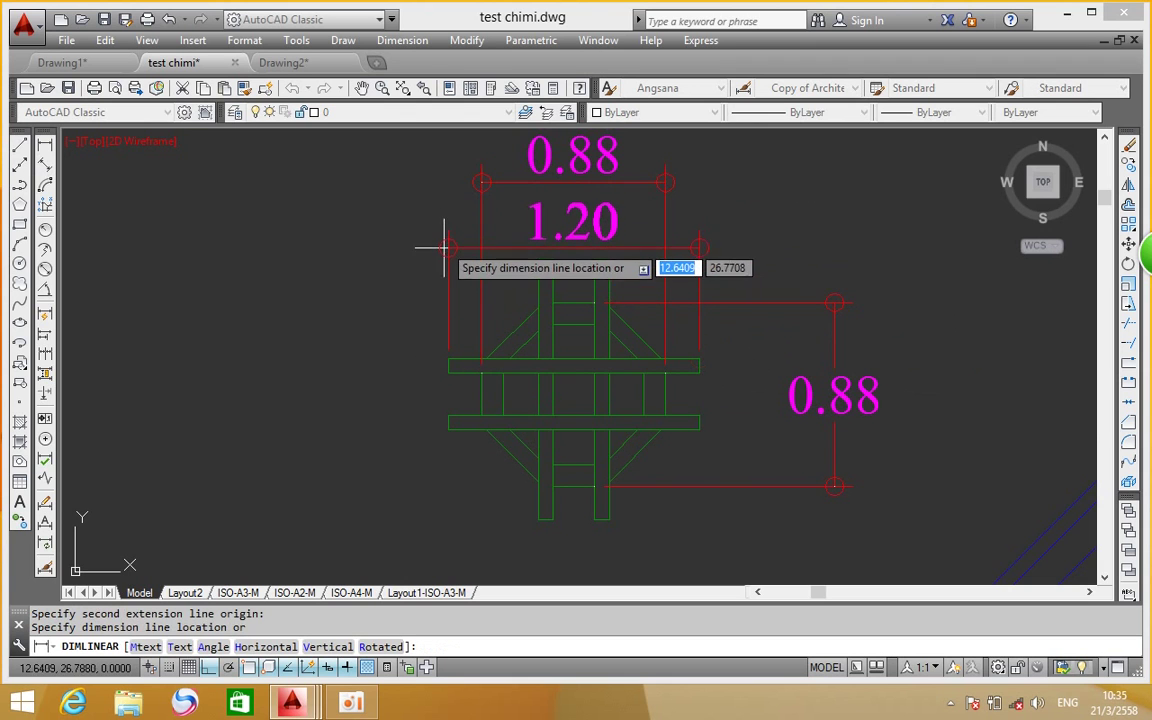
{"action": "left_click", "coordinate": [429, 229]}
{"action": "mouse_move", "coordinate": [627, 384]}
{"action": "middle_mouse_down"}
{"action": "mouse_move", "coordinate": [625, 342]}
{"action": "mouse_move", "coordinate": [632, 372]}
{"action": "middle_mouse_up"}
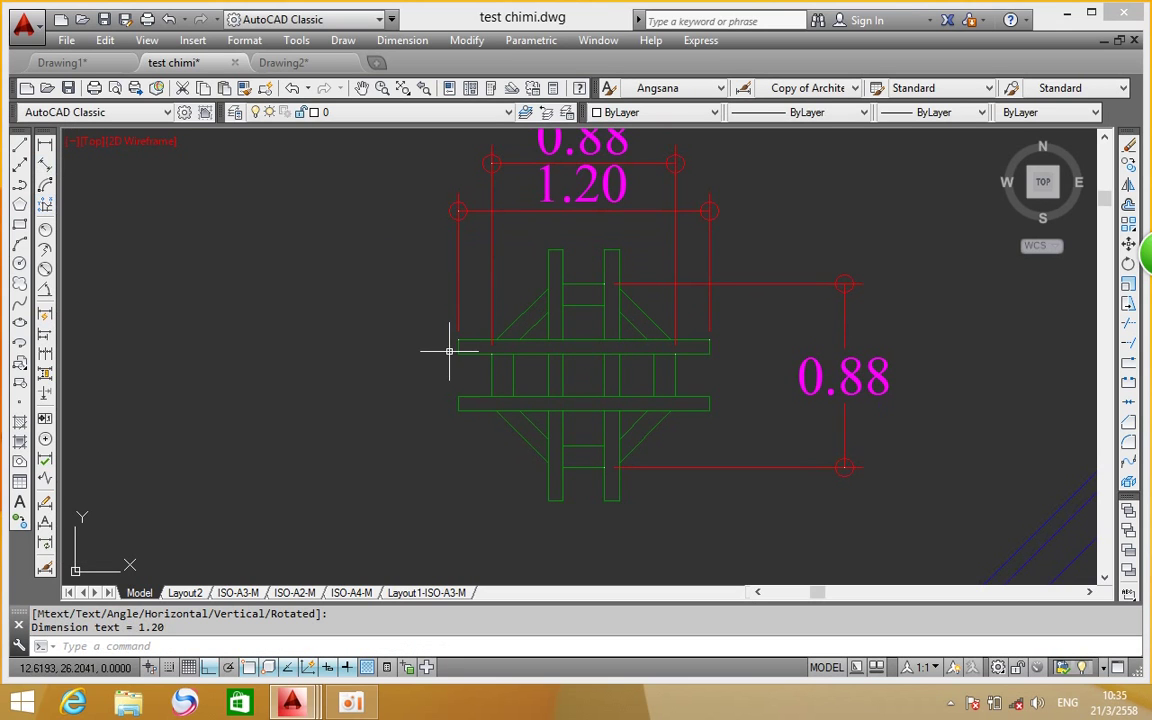
Draw a line between the beams across the frame
{"action": "left_click", "coordinate": [19, 145]}
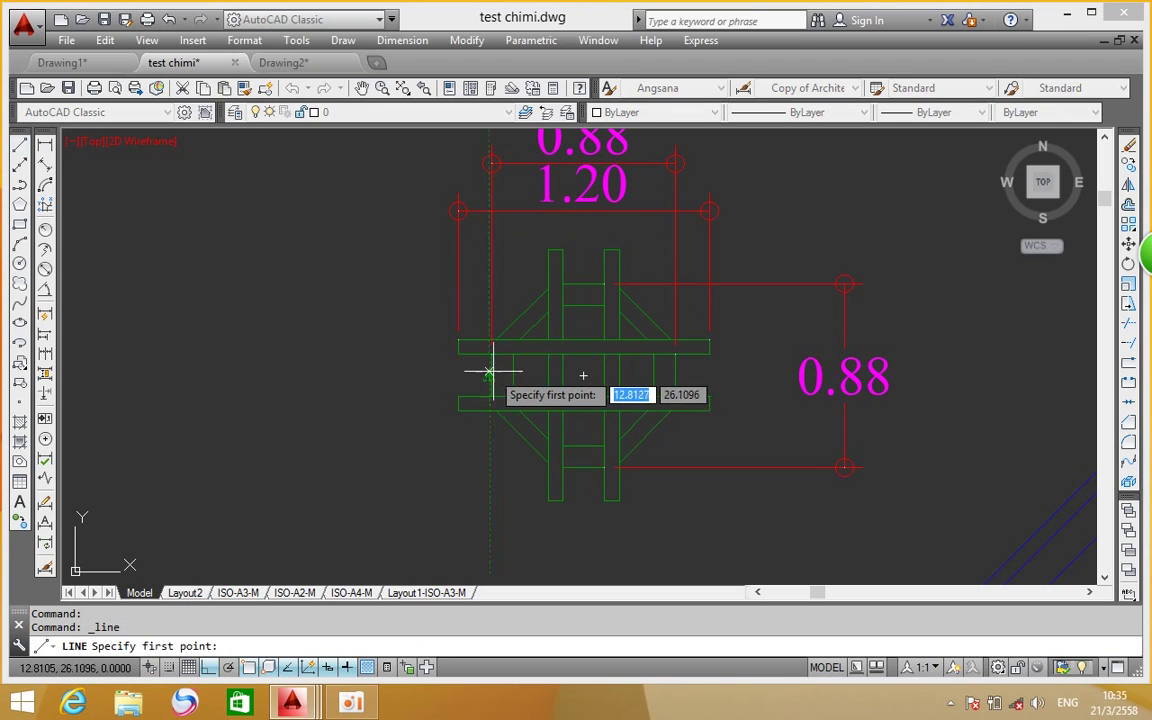
{"action": "left_click", "coordinate": [488, 377]}
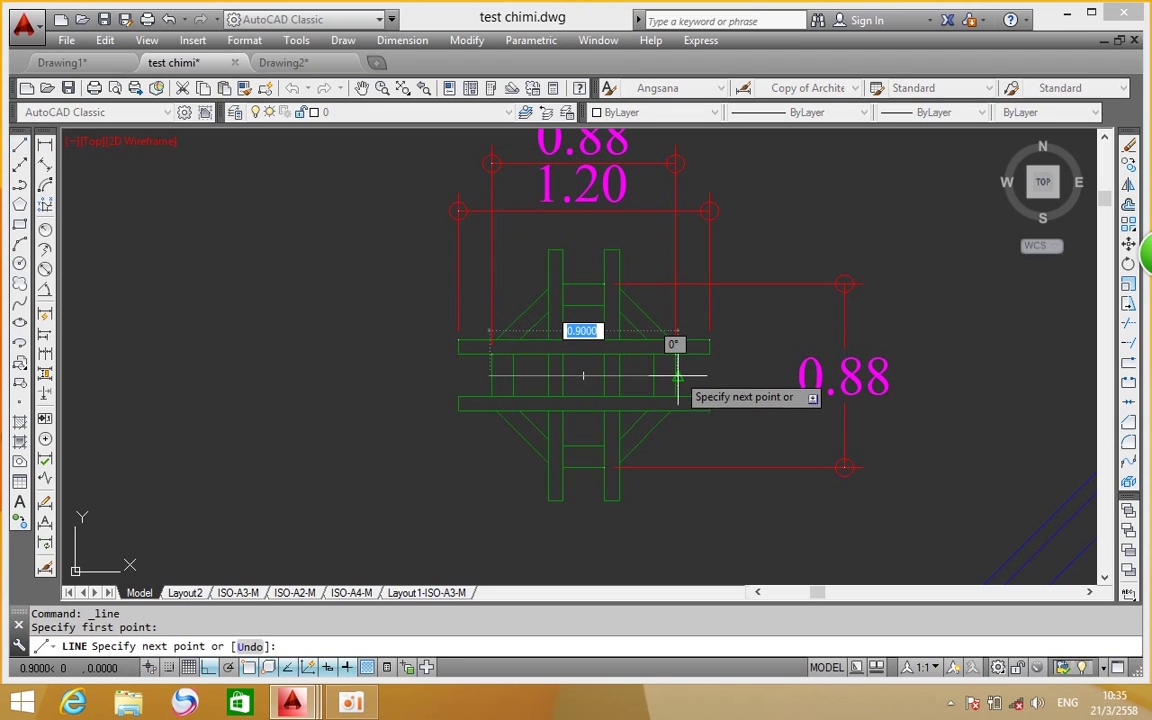
{"action": "left_click", "coordinate": [677, 375]}
{"action": "right_click", "coordinate": [746, 333]}
{"action": "left_click", "coordinate": [771, 342]}
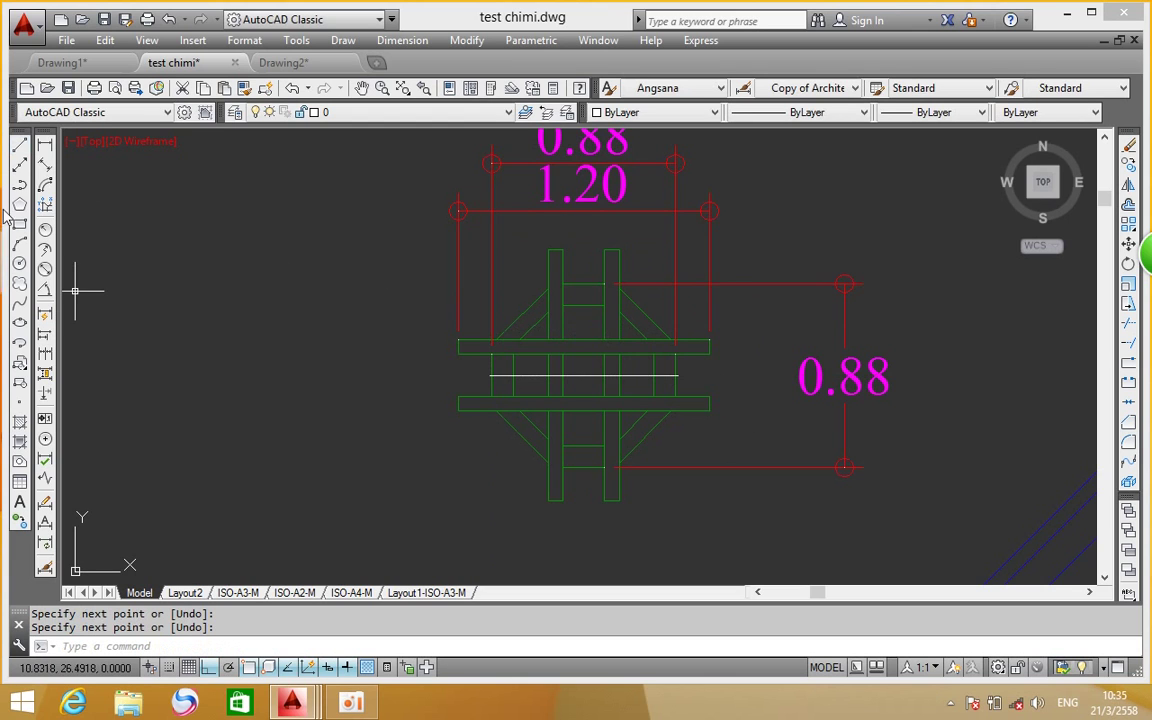
Dimension the beam depths: 0.10 at the right end, 0.07 left of the truss
{"action": "left_click", "coordinate": [45, 144]}
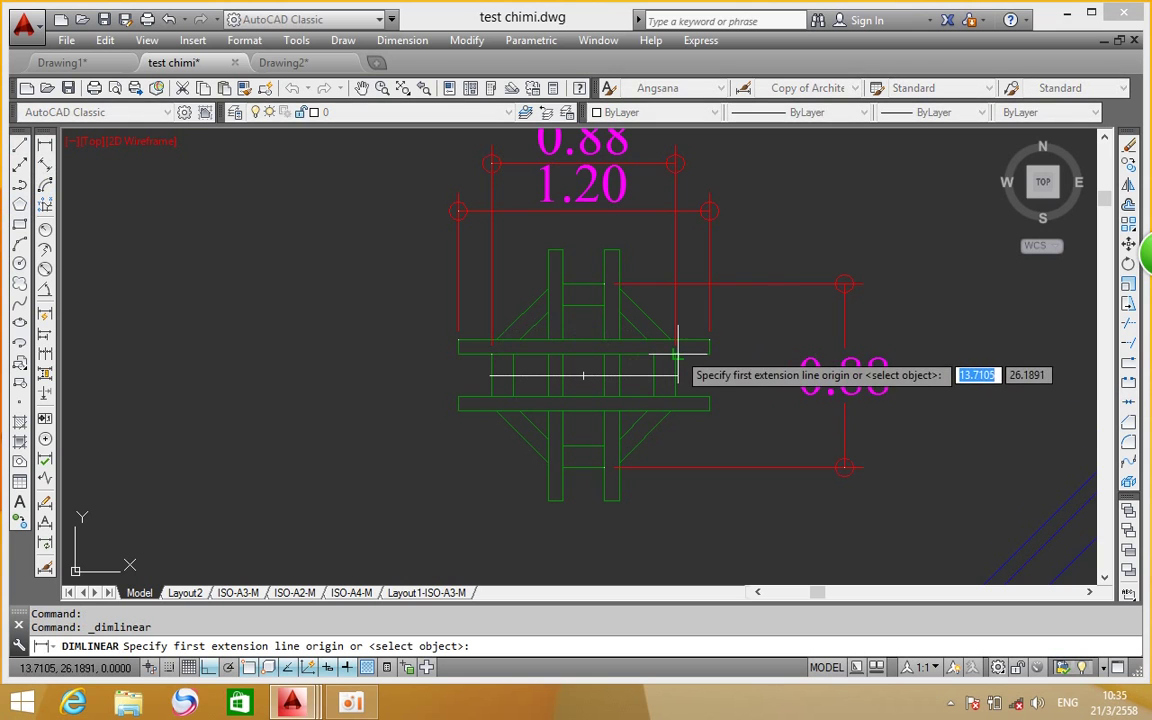
{"action": "left_click", "coordinate": [677, 355]}
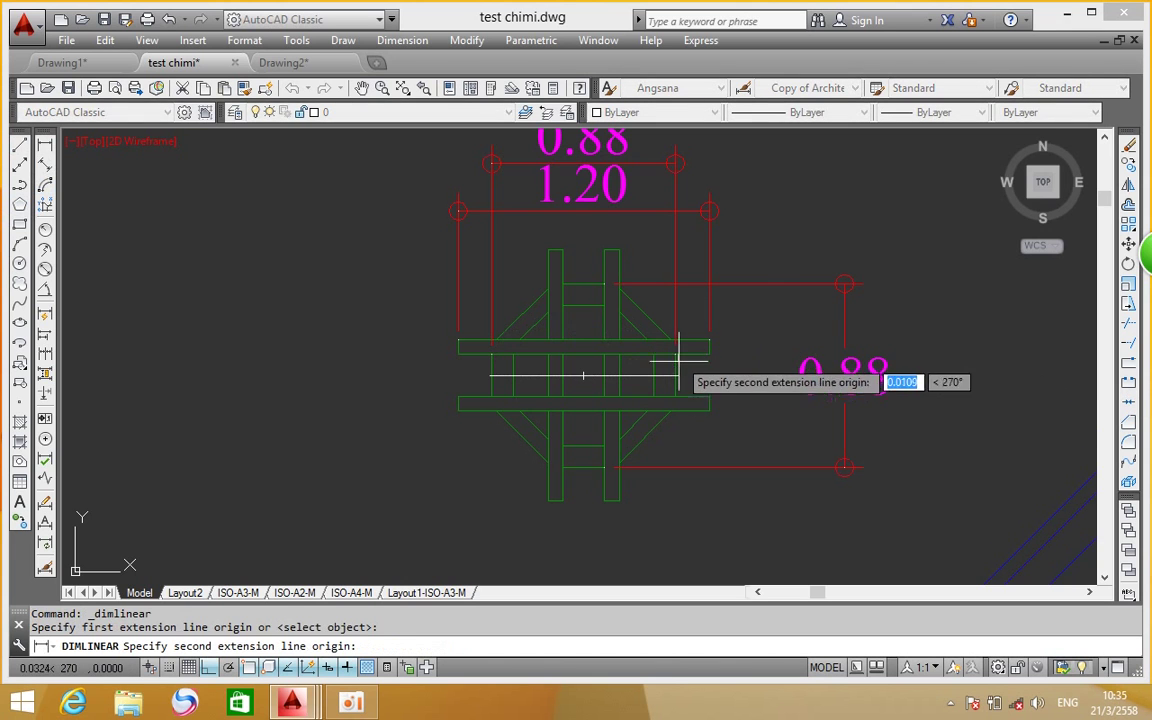
{"action": "left_click", "coordinate": [677, 376]}
{"action": "left_click", "coordinate": [768, 373]}
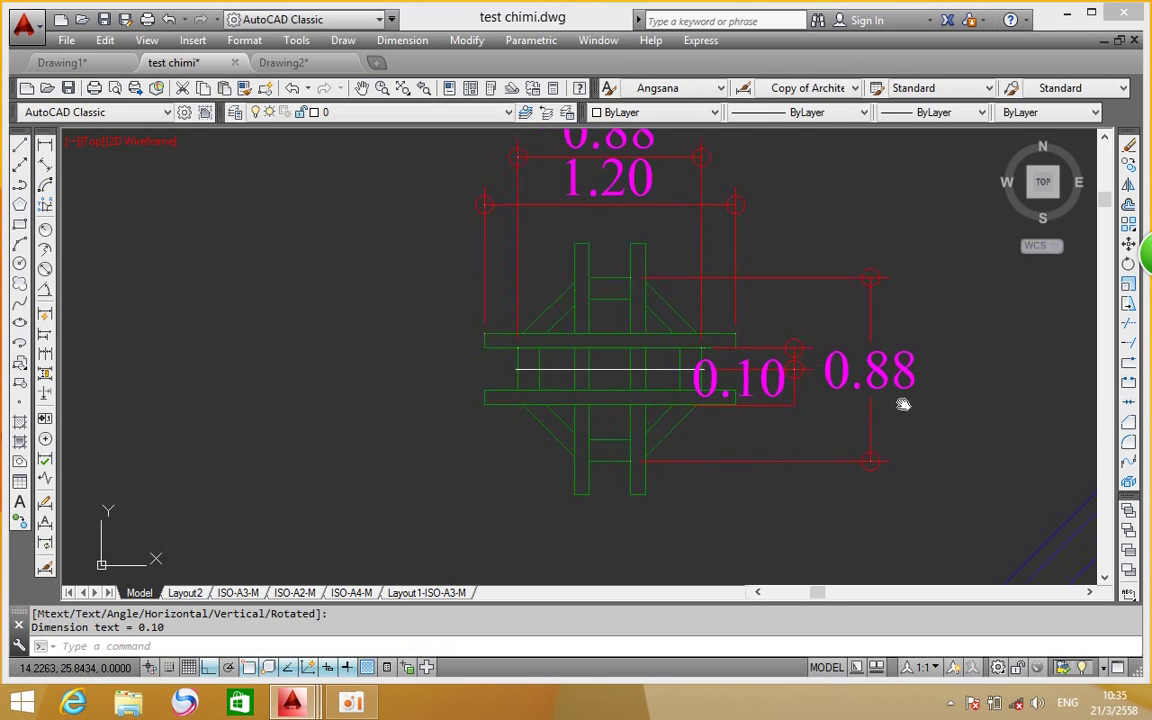
{"action": "middle_click_drag", "start_coordinate": [785, 426], "coordinate": [920, 436]}
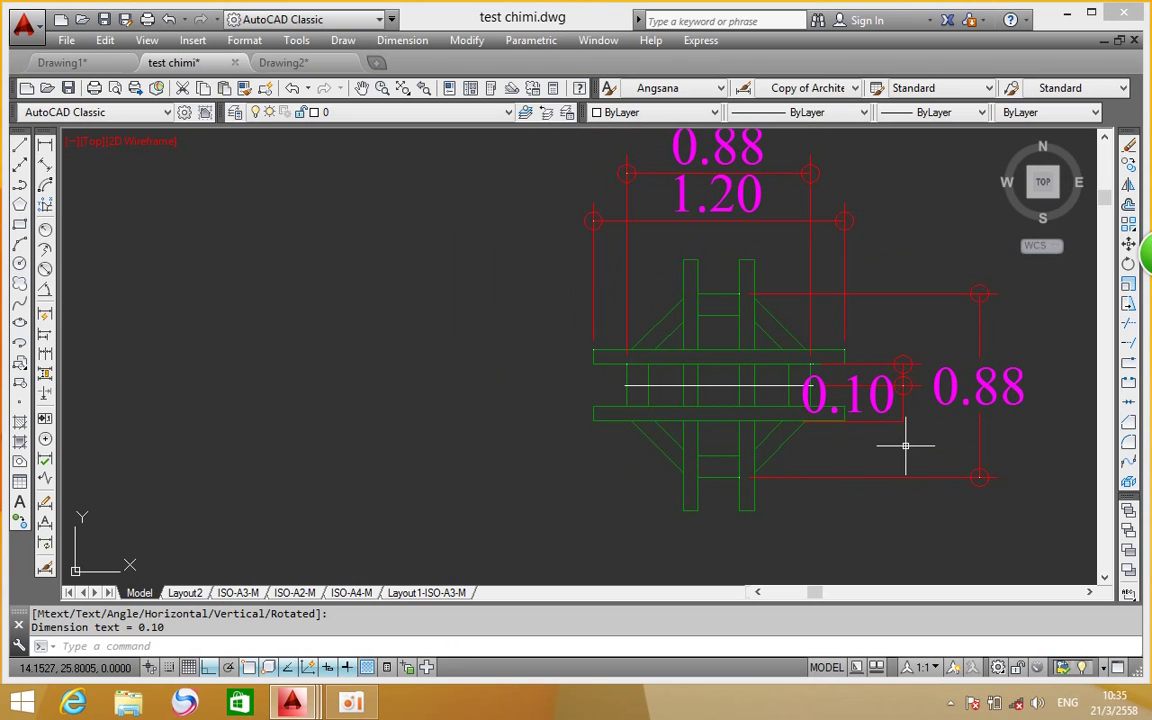
{"action": "left_click", "coordinate": [44, 143]}
{"action": "left_click", "coordinate": [594, 350]}
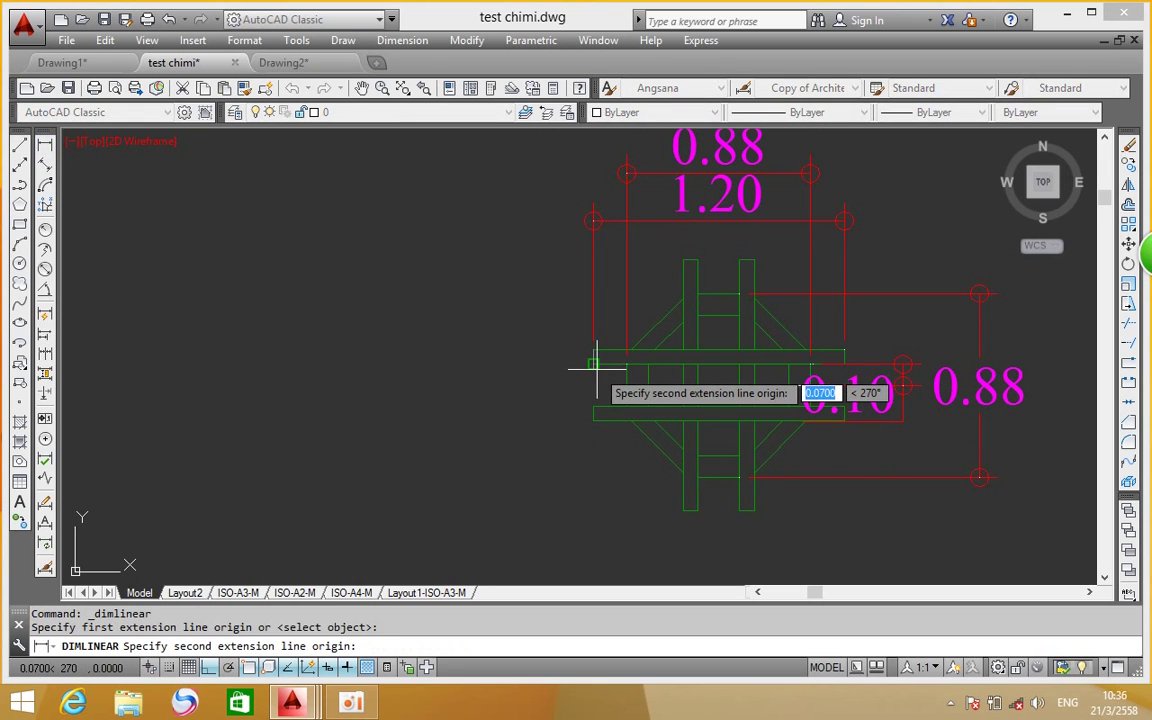
{"action": "left_click", "coordinate": [594, 365]}
{"action": "left_click", "coordinate": [507, 352]}
{"action": "middle_click_drag", "start_coordinate": [603, 390], "coordinate": [767, 349]}
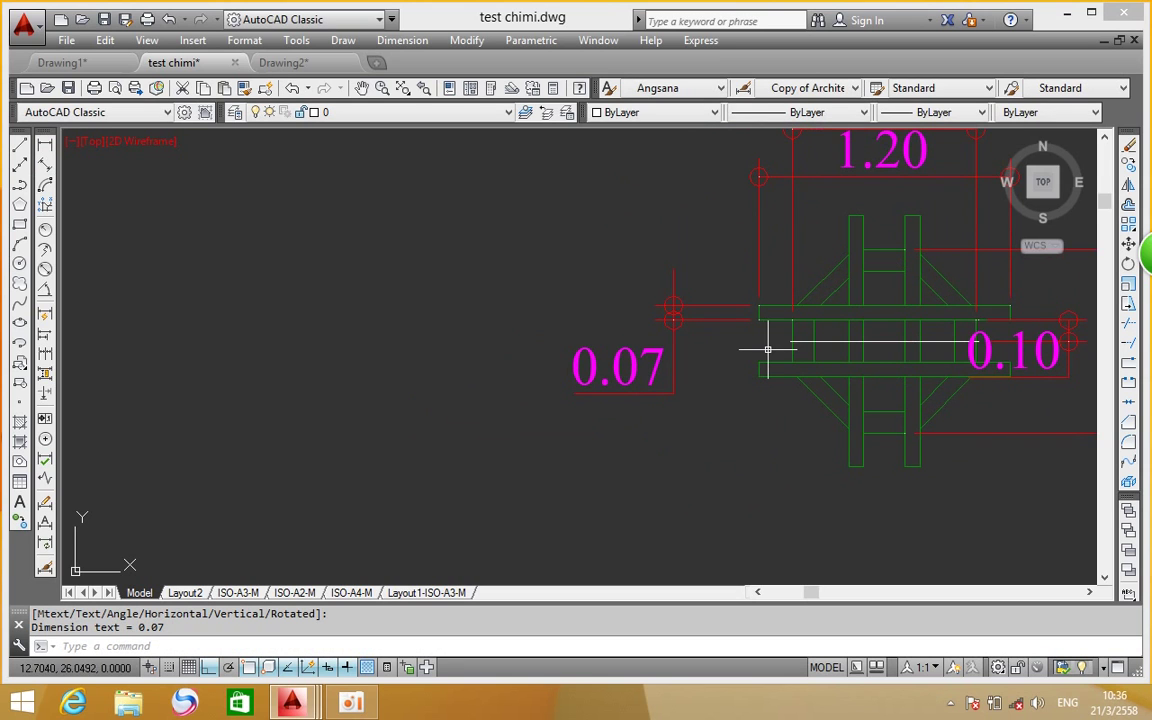
Pan around the dimensioned detail, cancelling a started line
{"action": "middle_click_drag", "start_coordinate": [781, 322], "coordinate": [851, 316]}
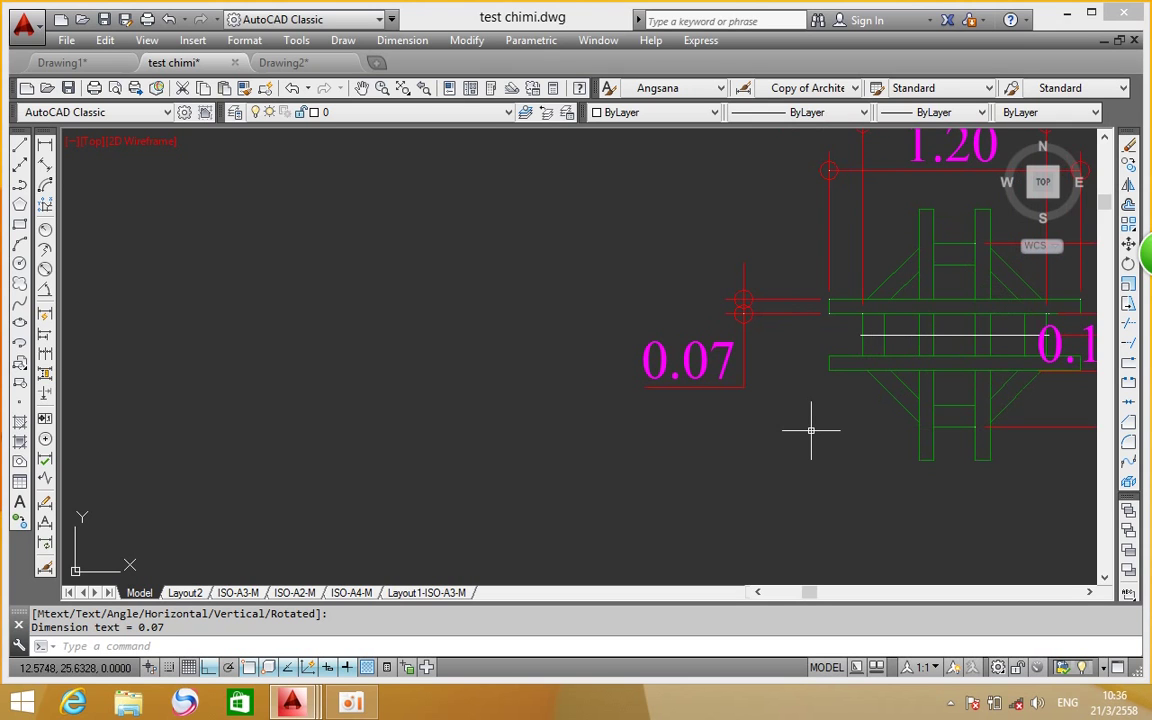
{"action": "scroll", "coordinate": [797, 360], "scroll_direction": "down", "scroll_amount": 2}
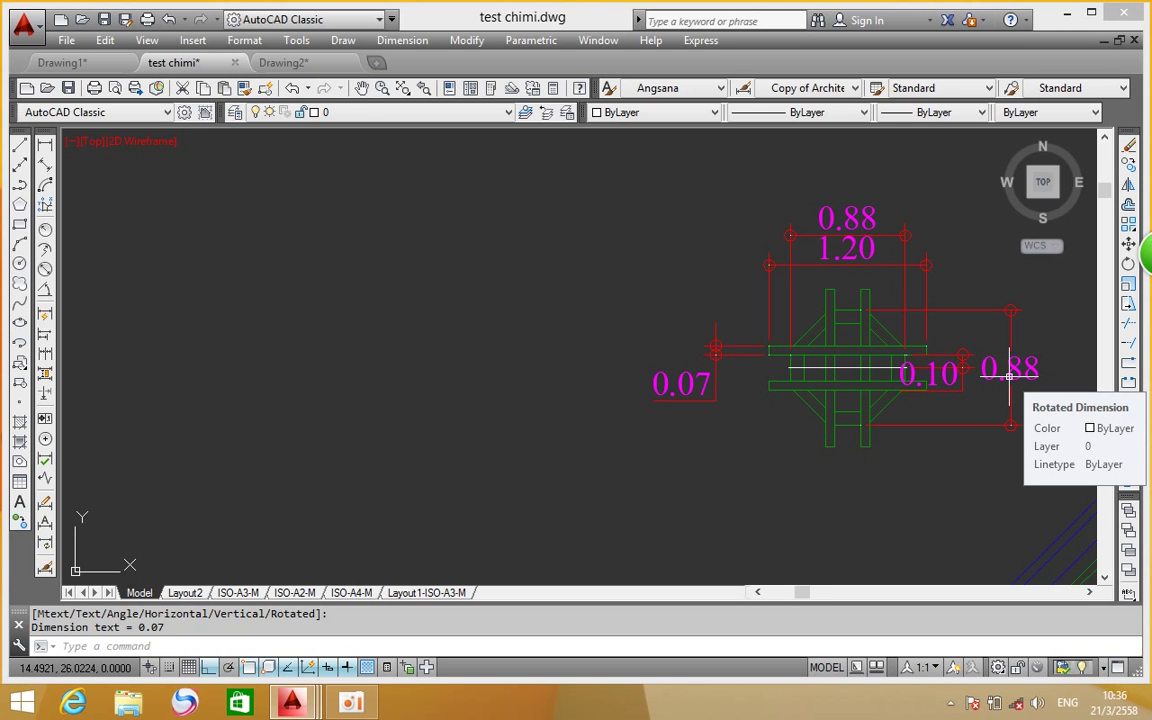
{"action": "middle_click_drag", "start_coordinate": [1010, 372], "coordinate": [859, 365]}
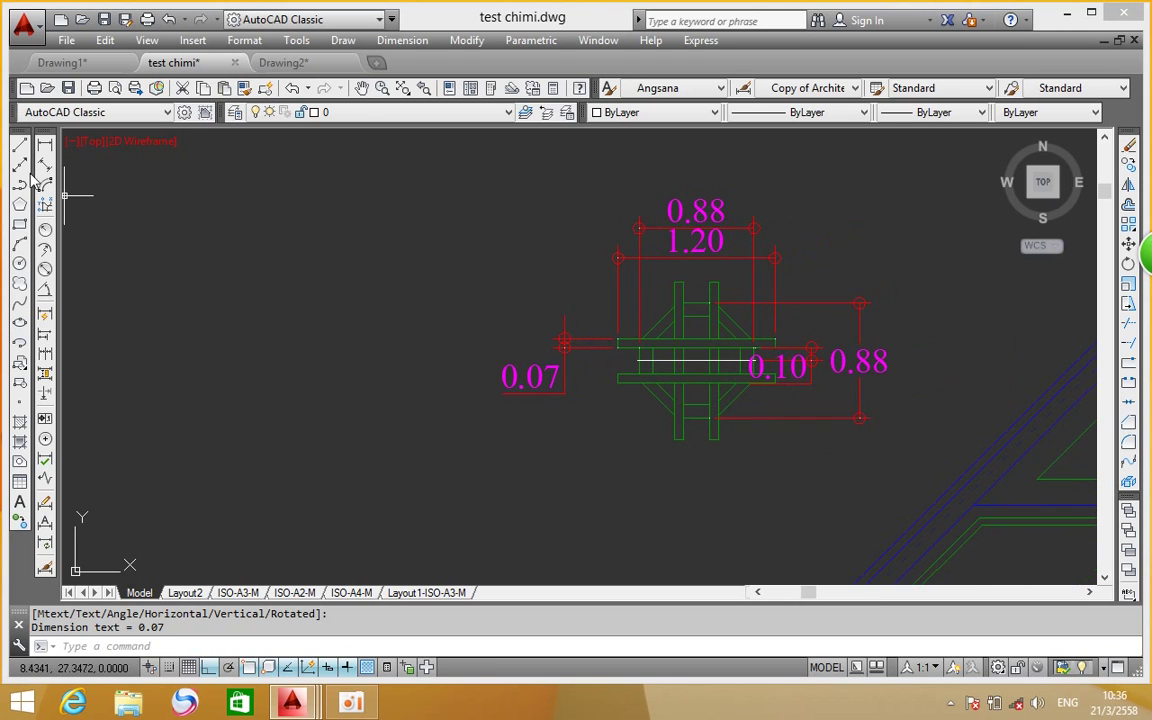
{"action": "left_click", "coordinate": [19, 146]}
{"action": "middle_click_drag", "start_coordinate": [345, 322], "coordinate": [373, 327]}
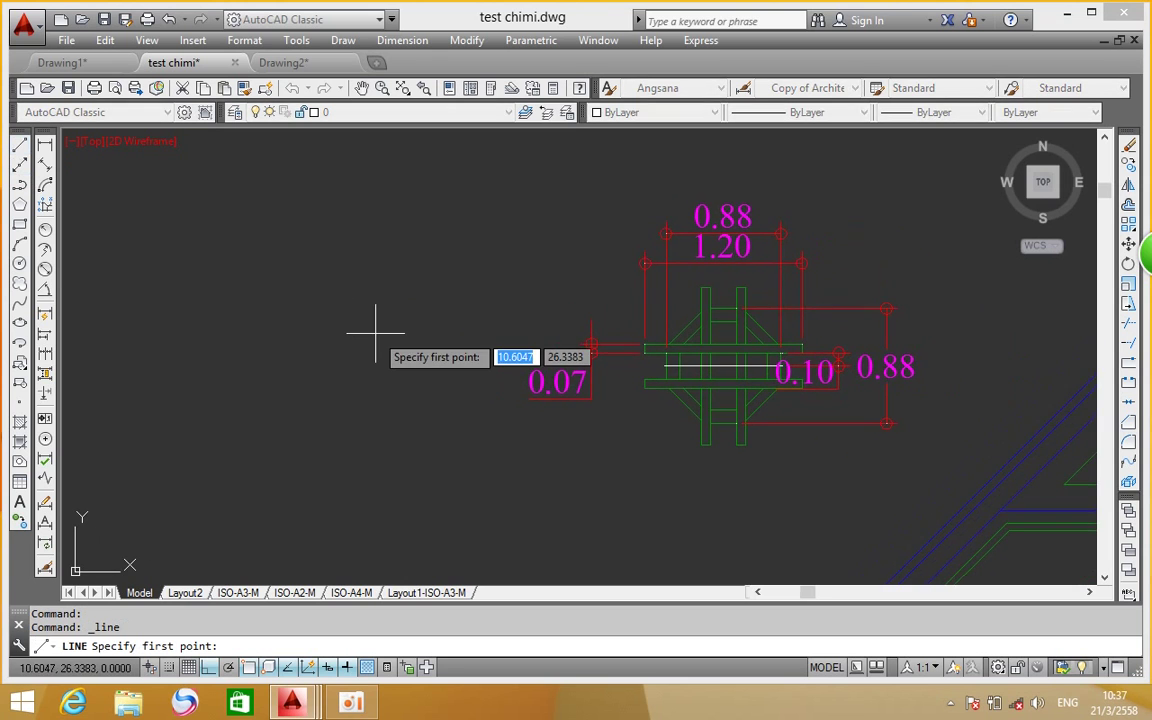
{"action": "key", "text": "Escape"}
{"action": "scroll", "coordinate": [726, 335], "scroll_direction": "up", "scroll_amount": 4}
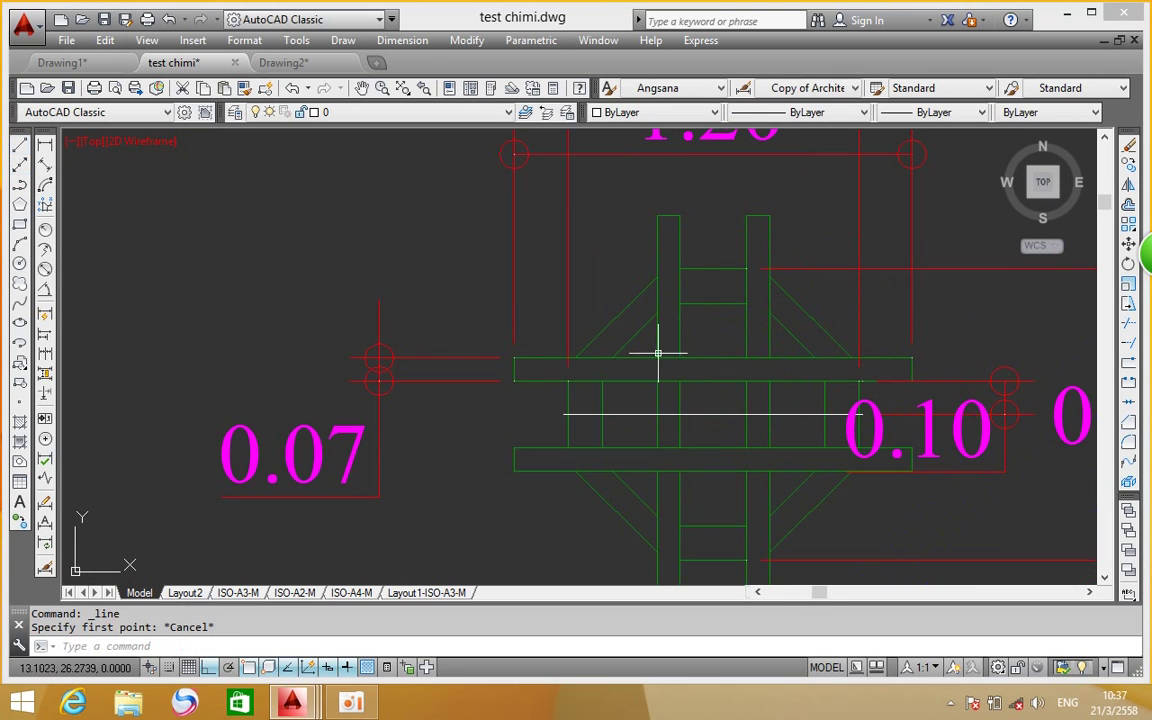
{"action": "scroll", "coordinate": [607, 356], "scroll_direction": "down", "scroll_amount": 2}
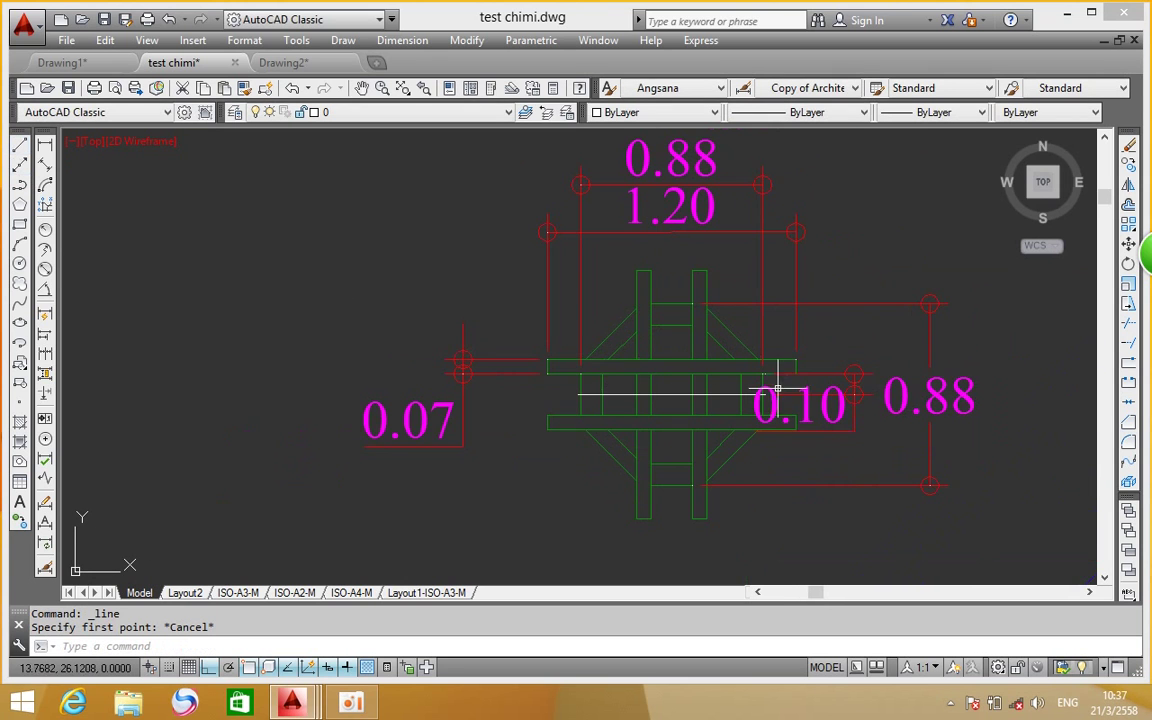
{"action": "scroll", "coordinate": [785, 390], "scroll_direction": "up", "scroll_amount": 4}
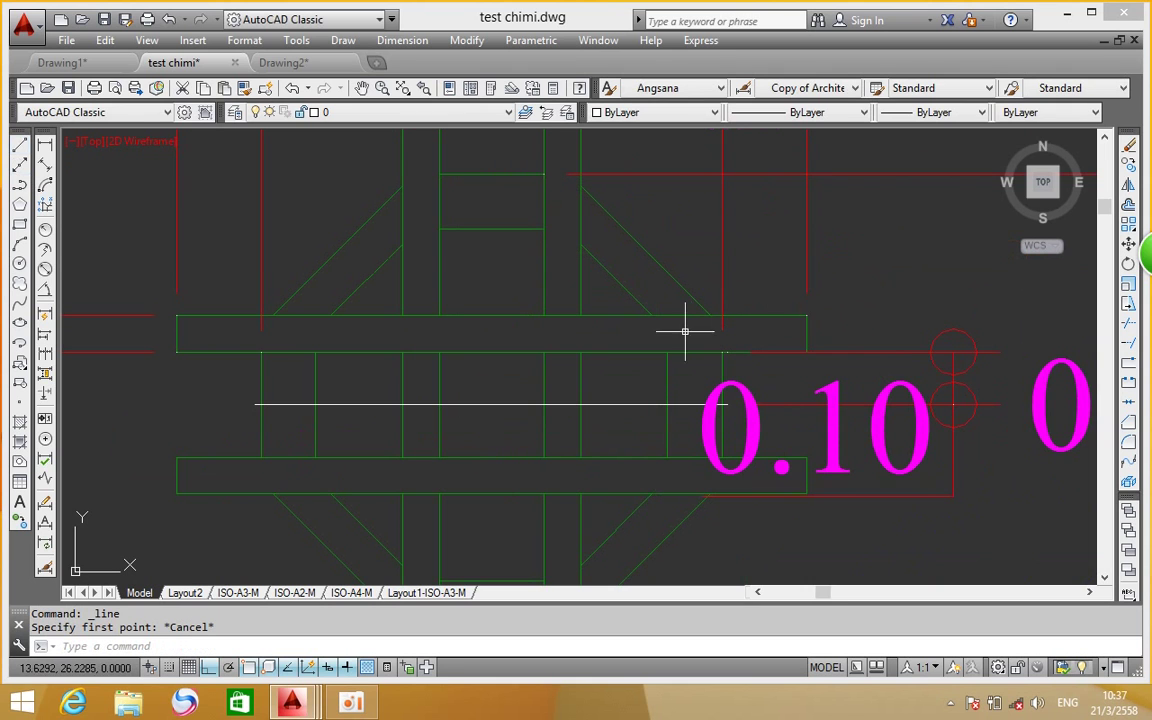
Run Regen All from the View menu, then zoom out and frame the dimensioned truss
{"action": "left_click", "coordinate": [147, 40]}
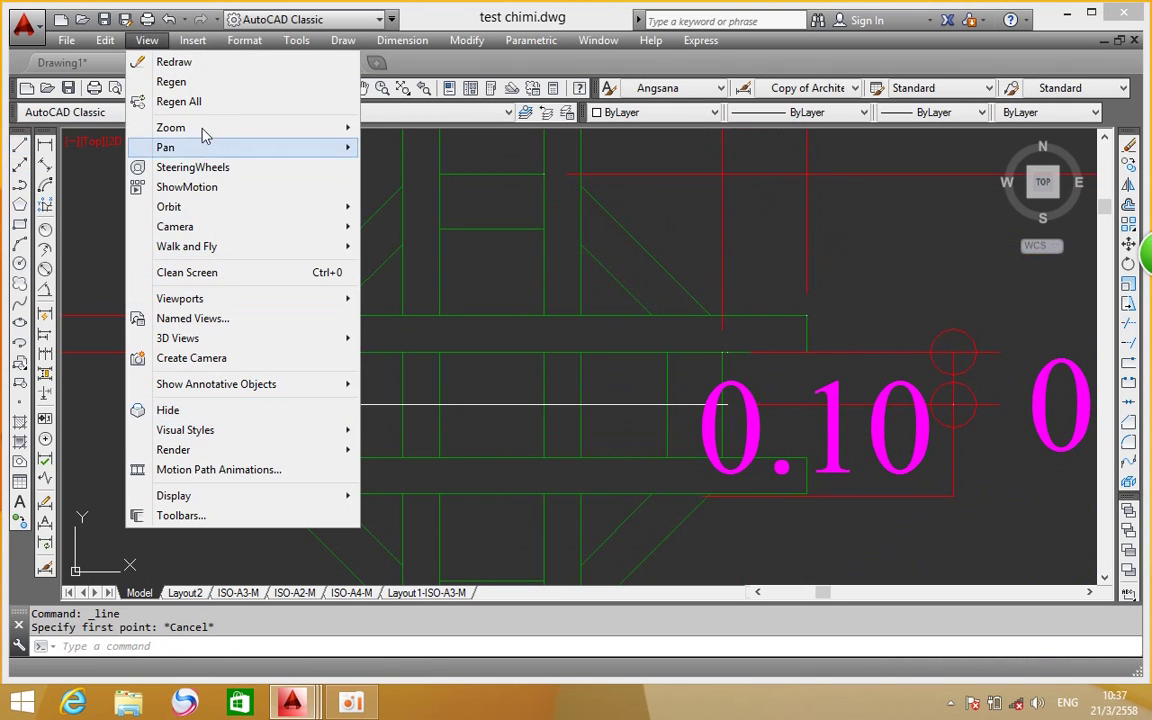
{"action": "left_click", "coordinate": [203, 106]}
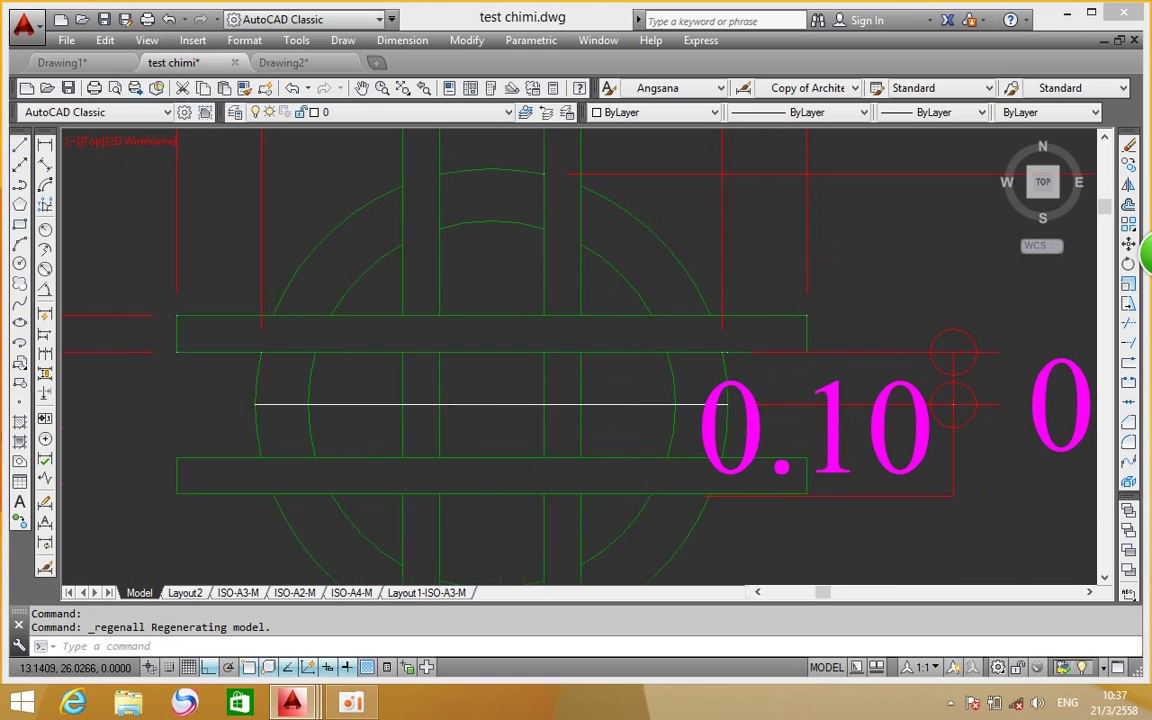
{"action": "scroll", "coordinate": [428, 438], "scroll_direction": "down", "scroll_amount": 3}
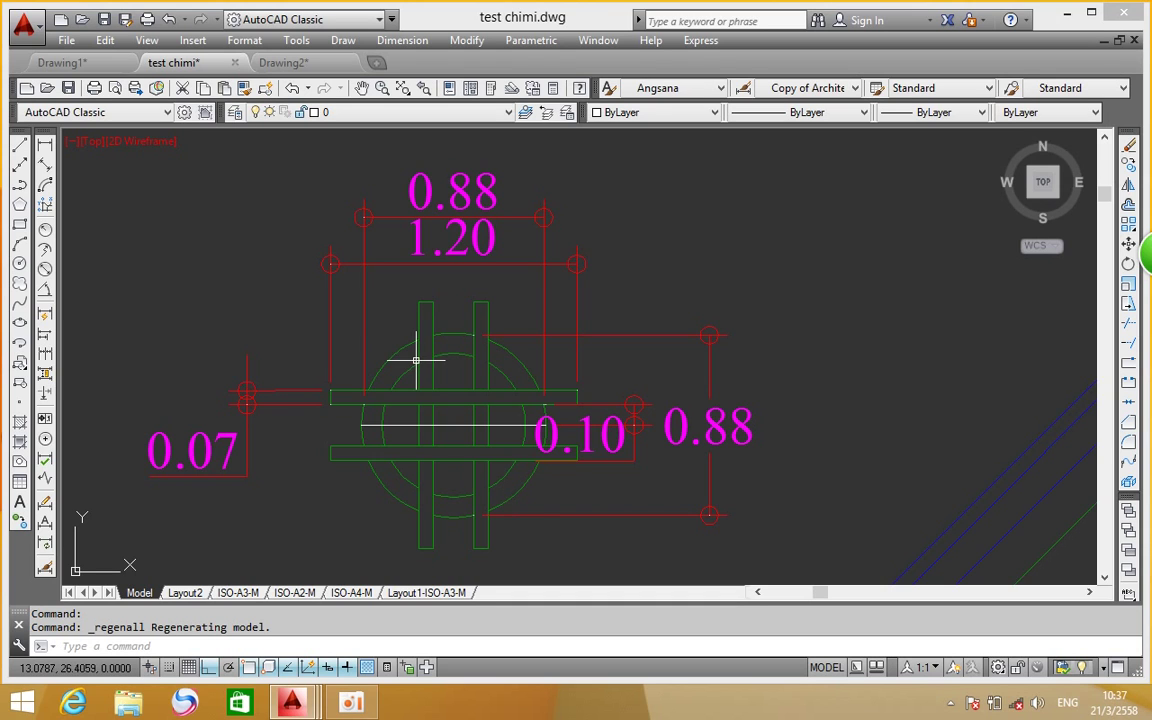
{"action": "mouse_move", "coordinate": [658, 334]}
{"action": "middle_mouse_down"}
{"action": "mouse_move", "coordinate": [659, 299]}
{"action": "mouse_move", "coordinate": [674, 306]}
{"action": "middle_mouse_up"}
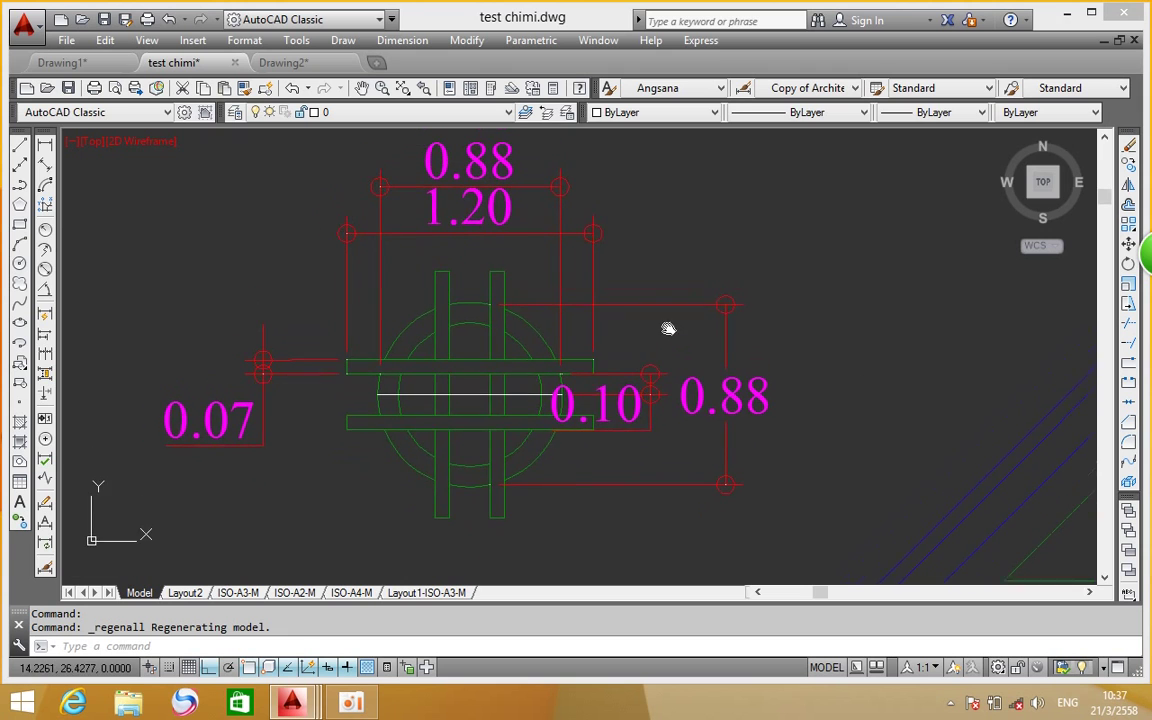
Add a Ø0.90 diameter dimension to the outer circle at upper right
{"action": "left_click", "coordinate": [45, 269]}
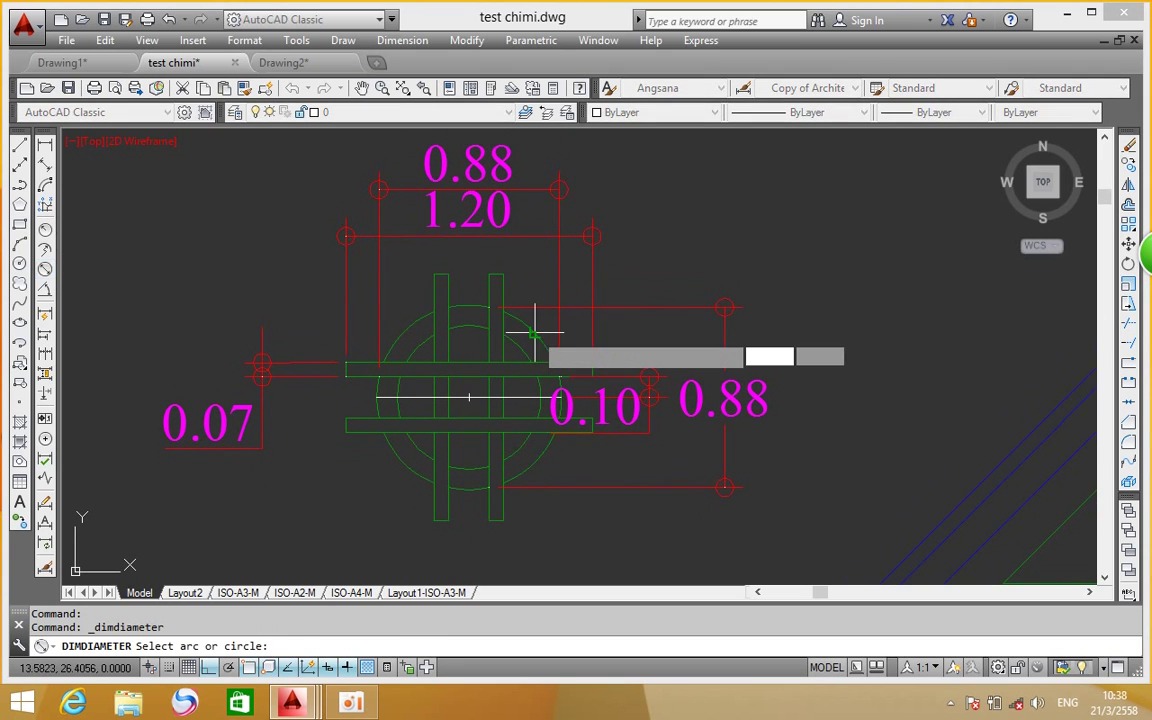
{"action": "left_click", "coordinate": [530, 331]}
{"action": "left_click", "coordinate": [762, 368]}
Delete the right-hand 0.88 dimension and the 0.10 dimension
{"action": "left_click", "coordinate": [770, 364]}
{"action": "left_click", "coordinate": [702, 427]}
{"action": "key", "text": "Delete"}
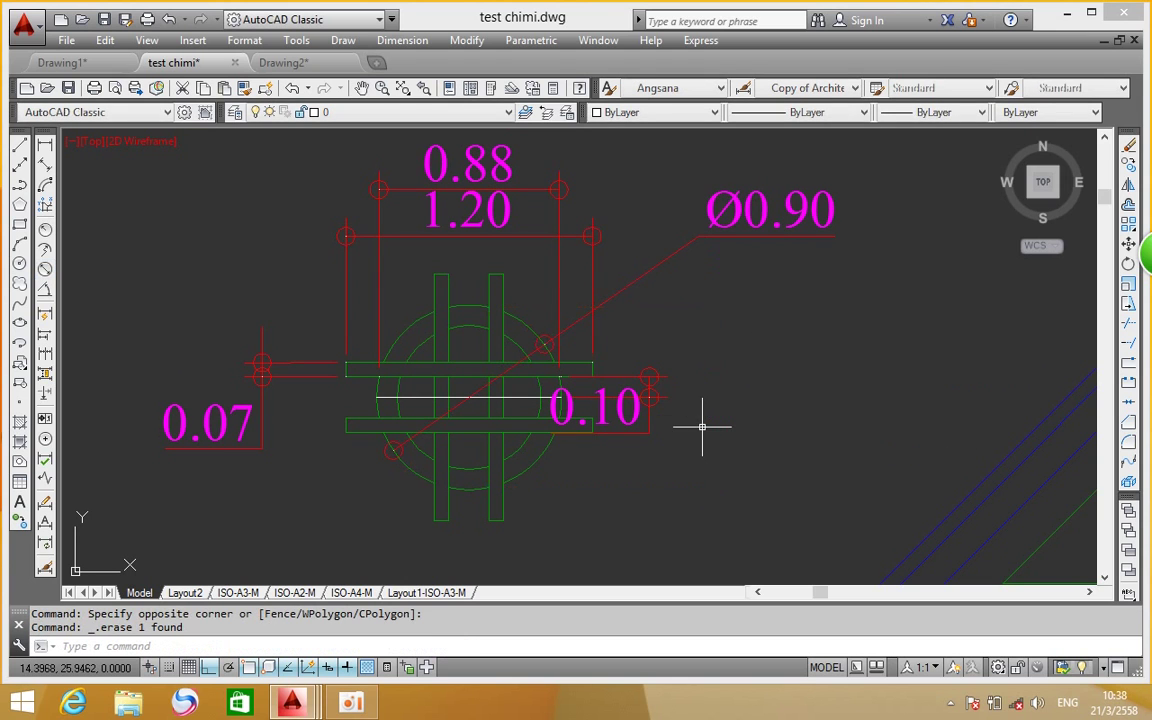
{"action": "left_click", "coordinate": [636, 407]}
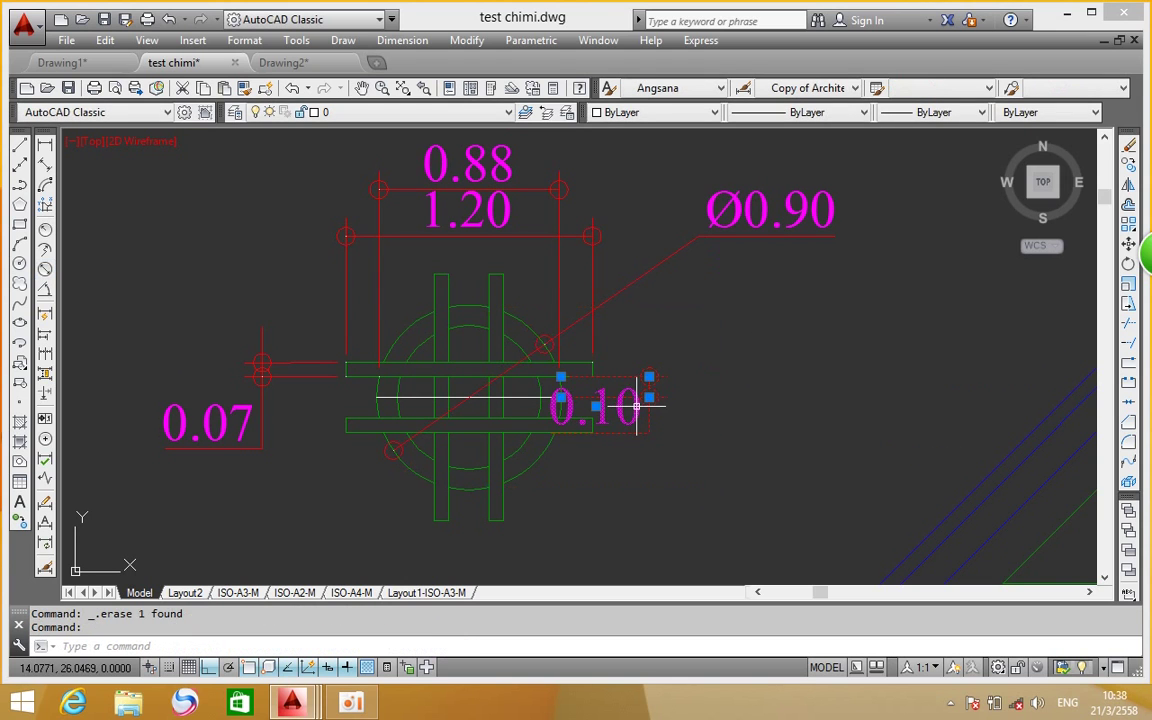
{"action": "key", "text": "Delete"}
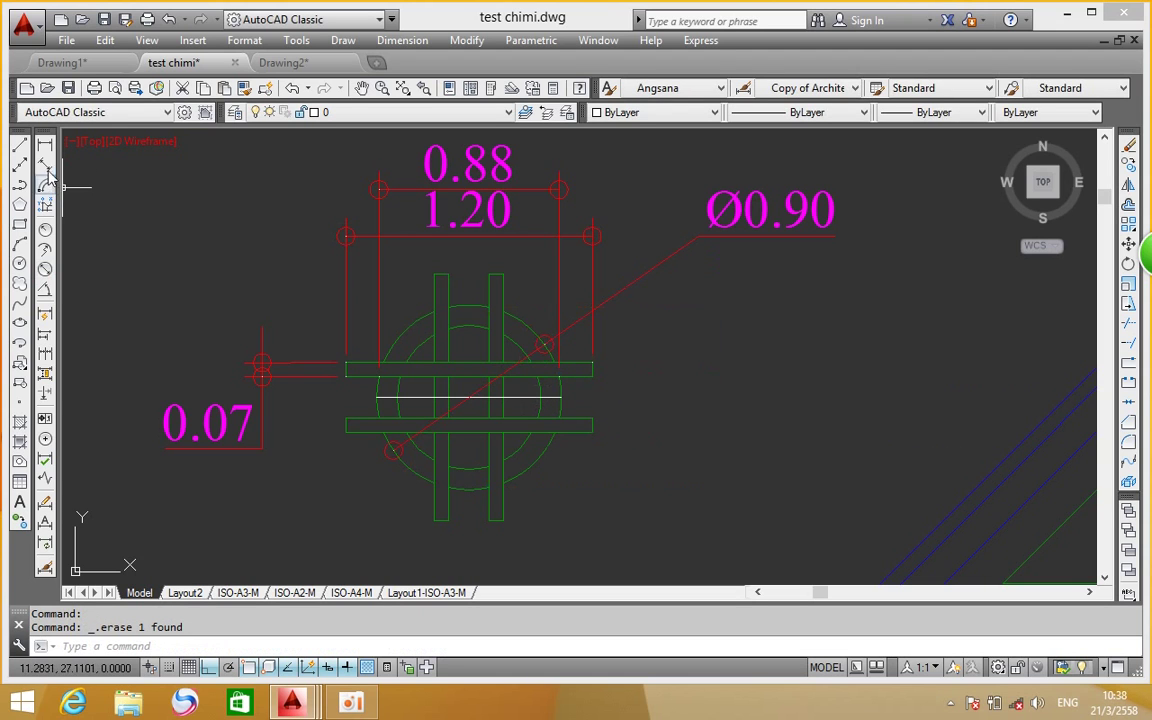
Dimension the inner circle as Ø0.70 and delete the 0.88 dimension above
{"action": "left_click", "coordinate": [45, 268]}
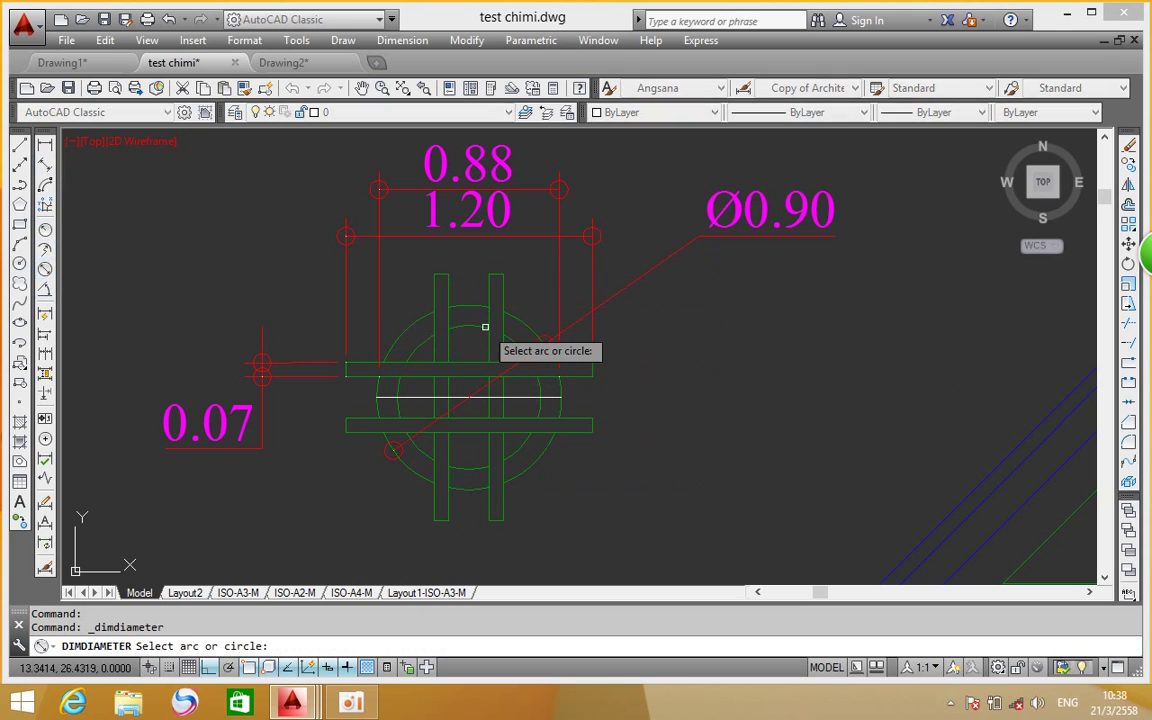
{"action": "left_click", "coordinate": [514, 341]}
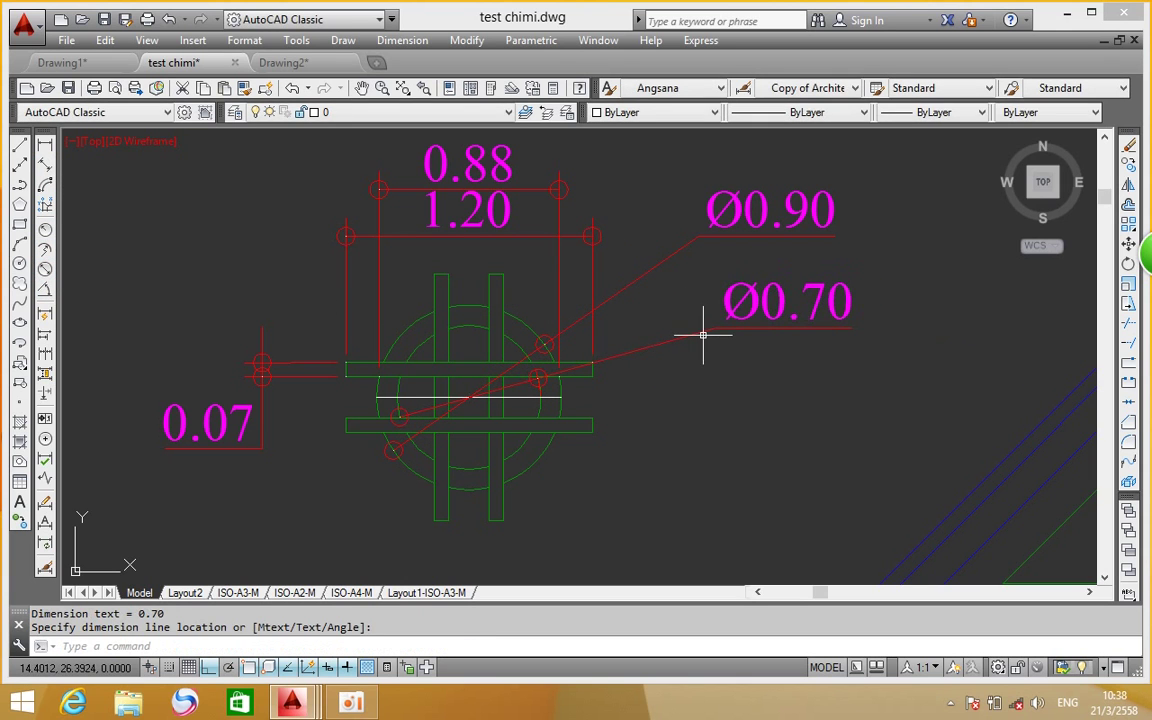
{"action": "middle_click_drag", "start_coordinate": [545, 377], "coordinate": [655, 320]}
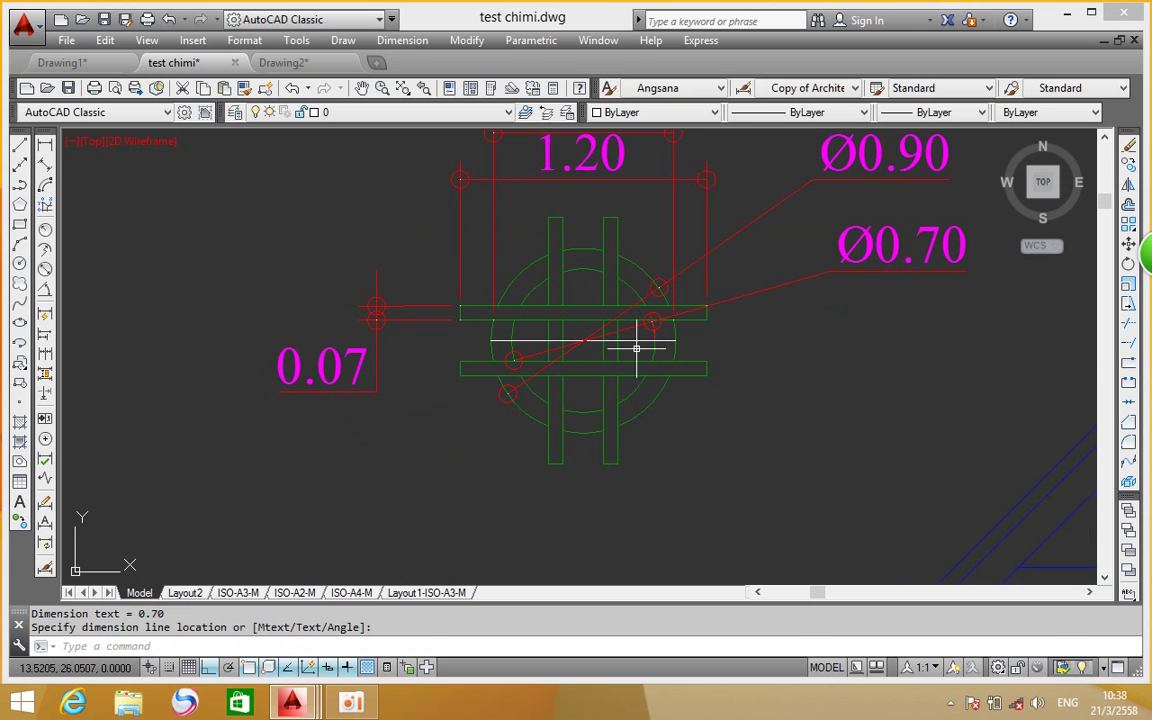
{"action": "middle_click_drag", "start_coordinate": [652, 320], "coordinate": [652, 395]}
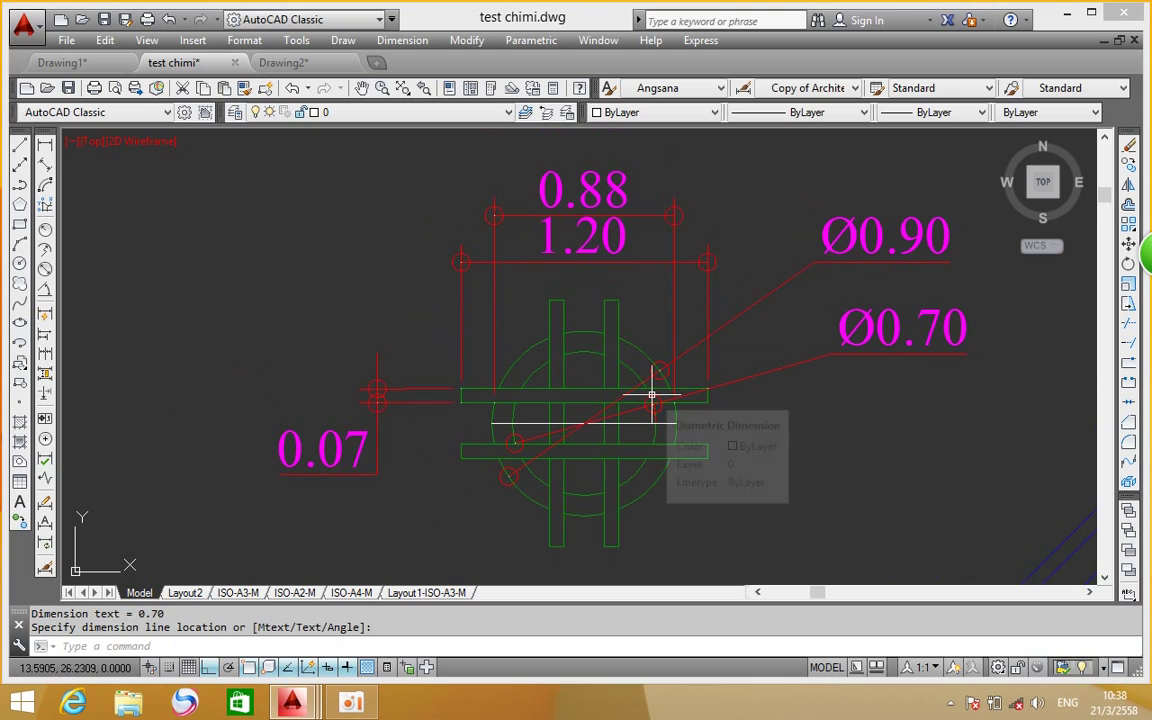
{"action": "left_click", "coordinate": [621, 181]}
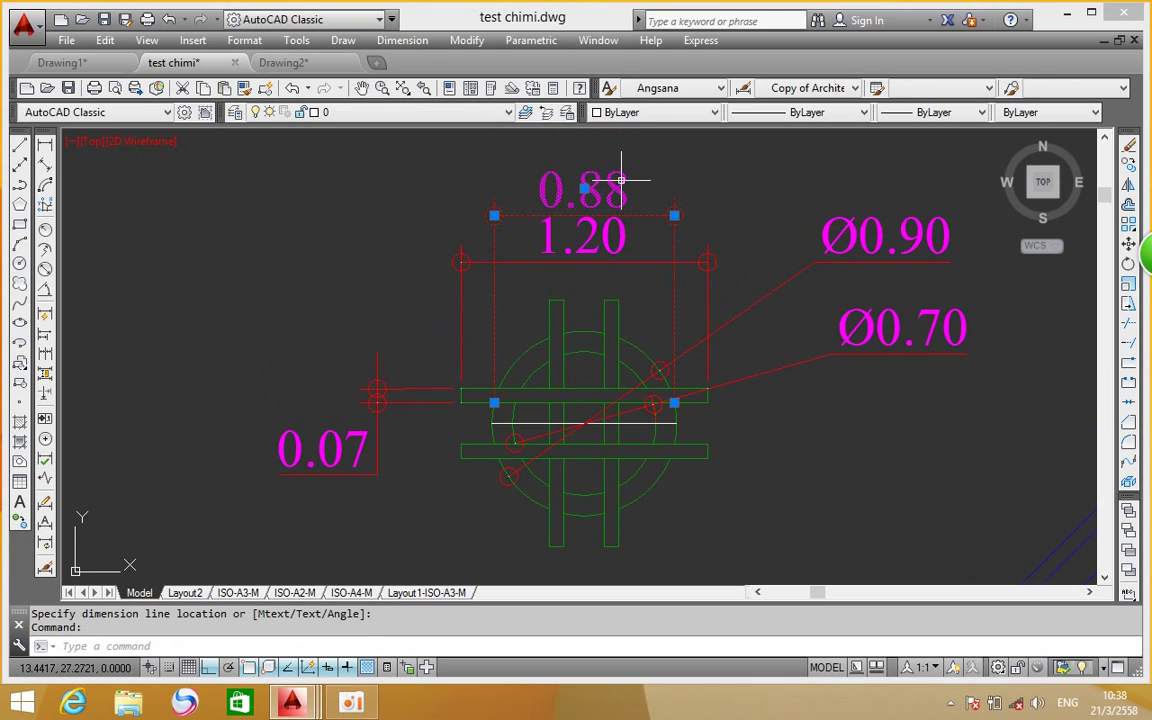
{"action": "key", "text": "Delete"}
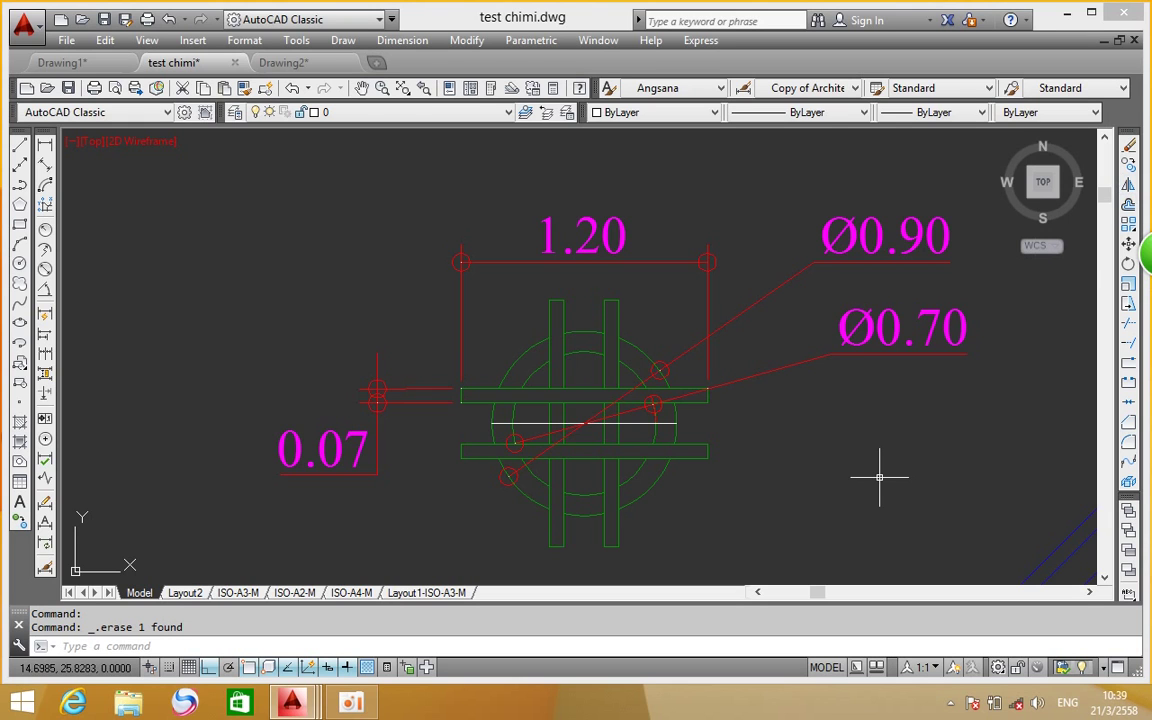
Zoom out around the Ø0.90, Ø0.70, 1.20 and 0.07 annotated joint and start CIRCLE
{"action": "mouse_move", "coordinate": [848, 458]}
{"action": "middle_mouse_down"}
{"action": "mouse_move", "coordinate": [828, 267]}
{"action": "mouse_move", "coordinate": [815, 376]}
{"action": "middle_mouse_up"}
{"action": "scroll", "coordinate": [828, 267], "scroll_direction": "down", "scroll_amount": 2}
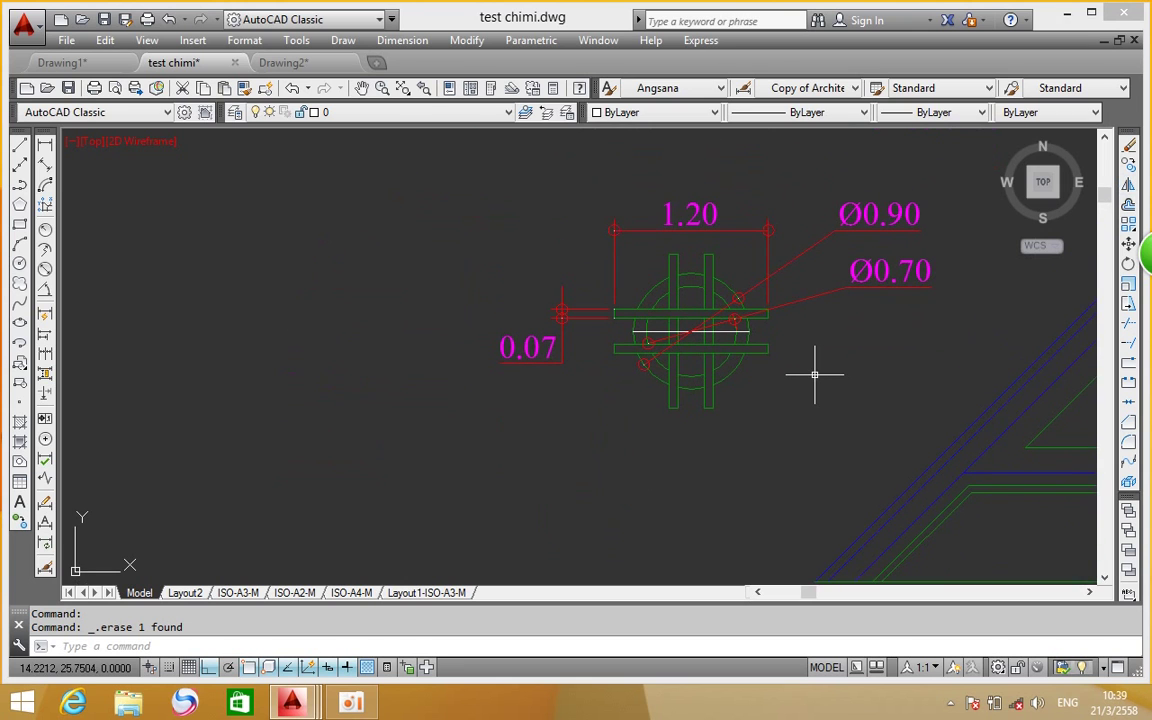
{"action": "middle_click_drag", "start_coordinate": [823, 404], "coordinate": [791, 335]}
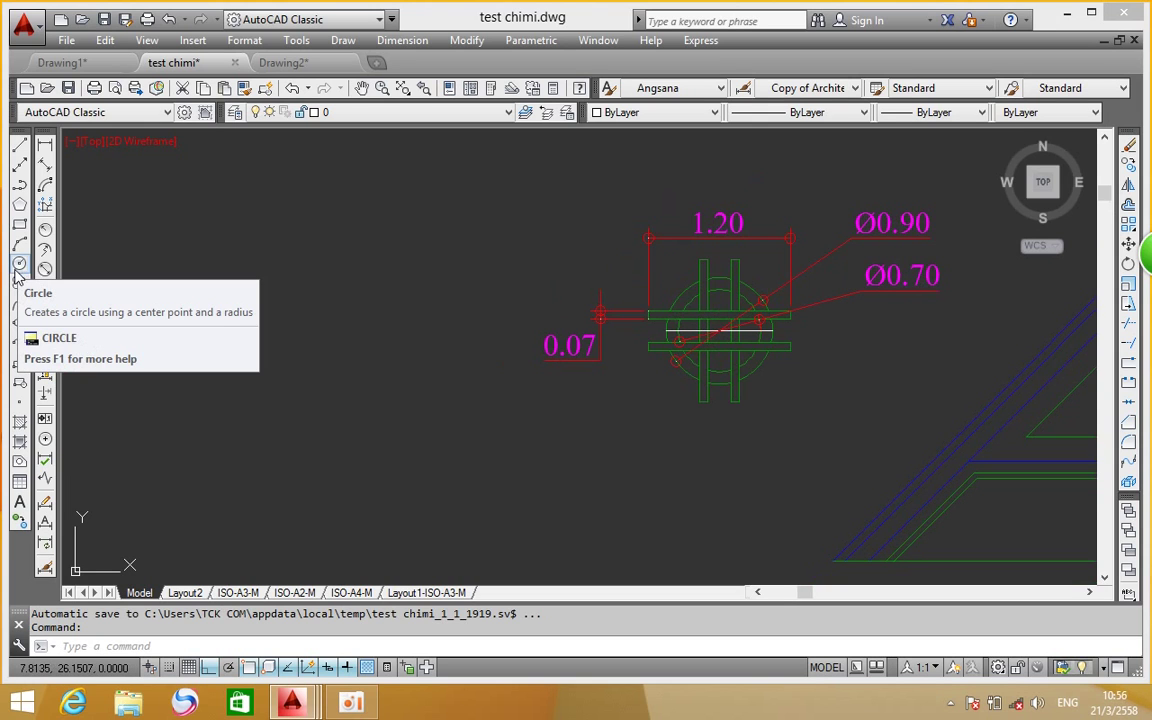
{"action": "left_click", "coordinate": [19, 265]}
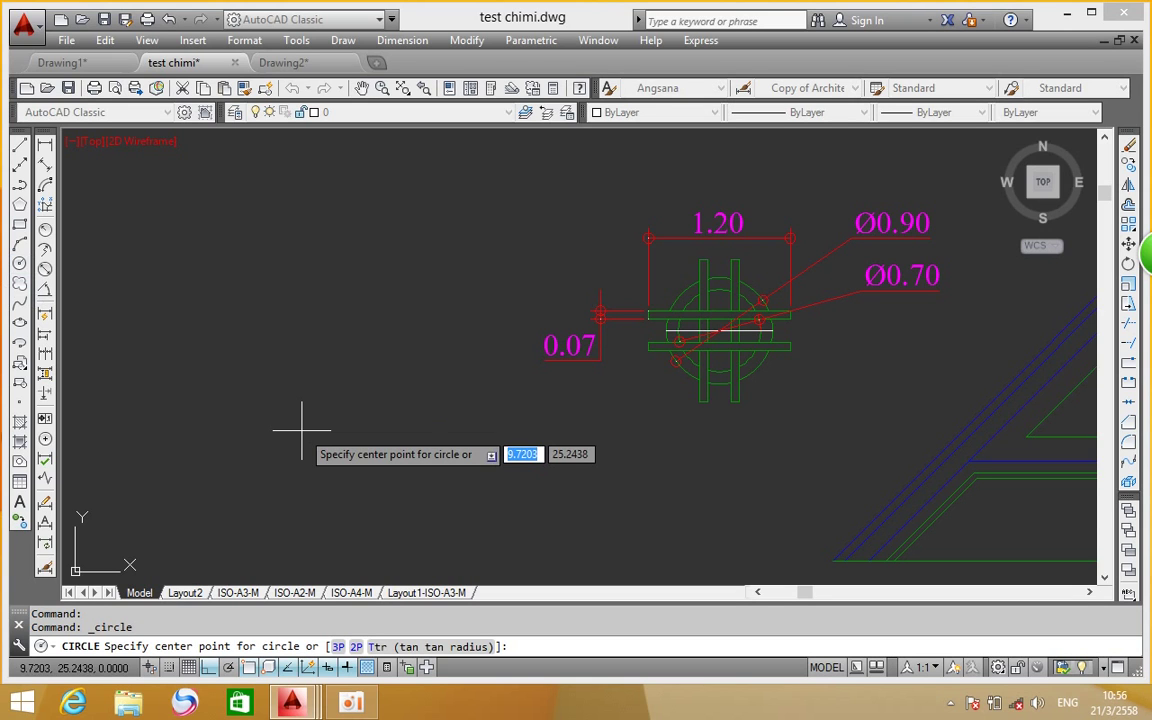
Draw a 0.9-diameter circle in the empty area left of the fitting
{"action": "left_click", "coordinate": [312, 407]}
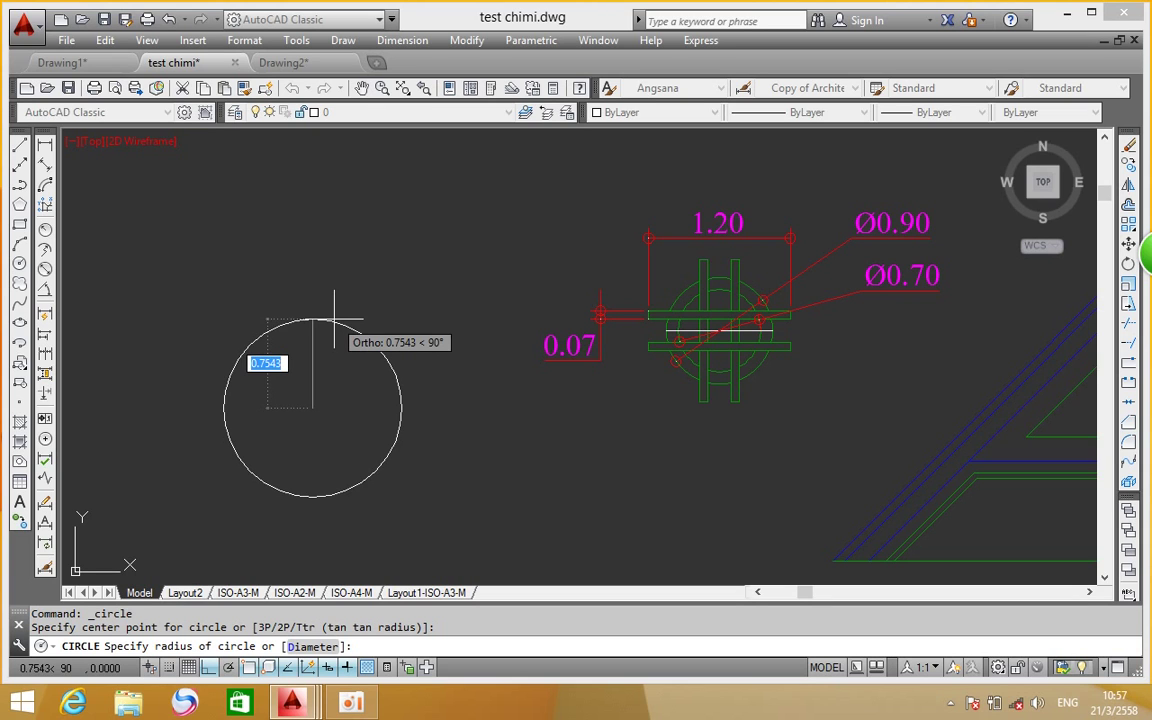
{"action": "key", "text": "Escape"}
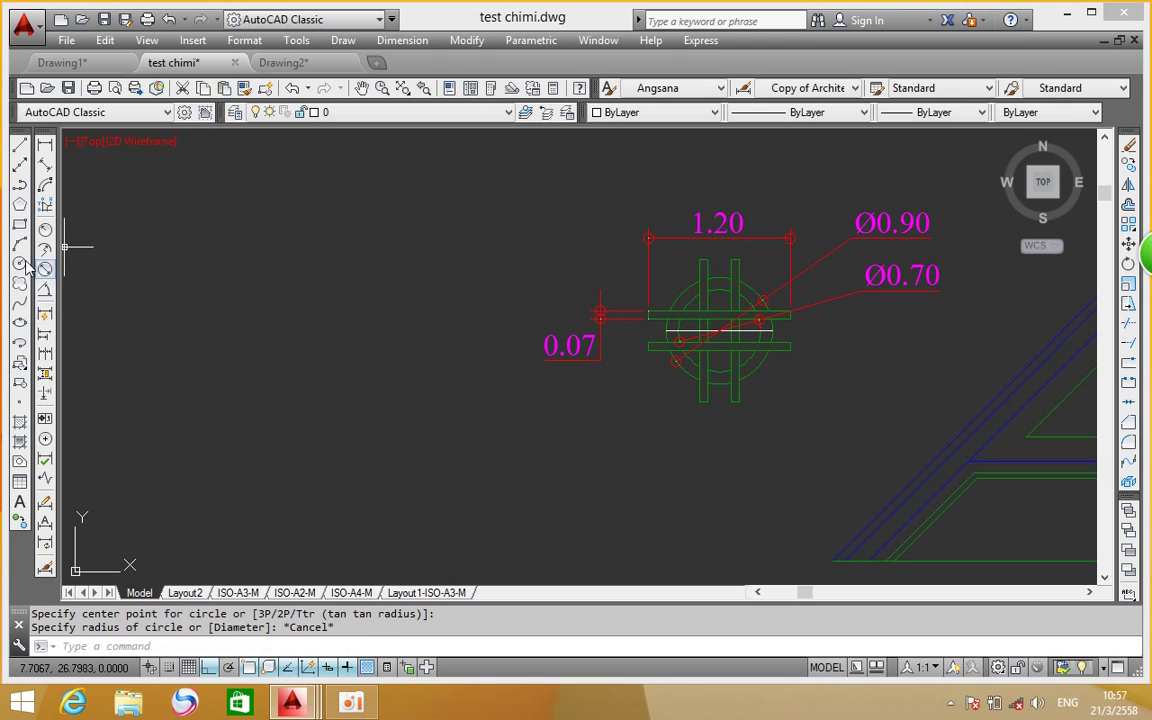
{"action": "left_click", "coordinate": [20, 265]}
{"action": "left_click", "coordinate": [298, 353]}
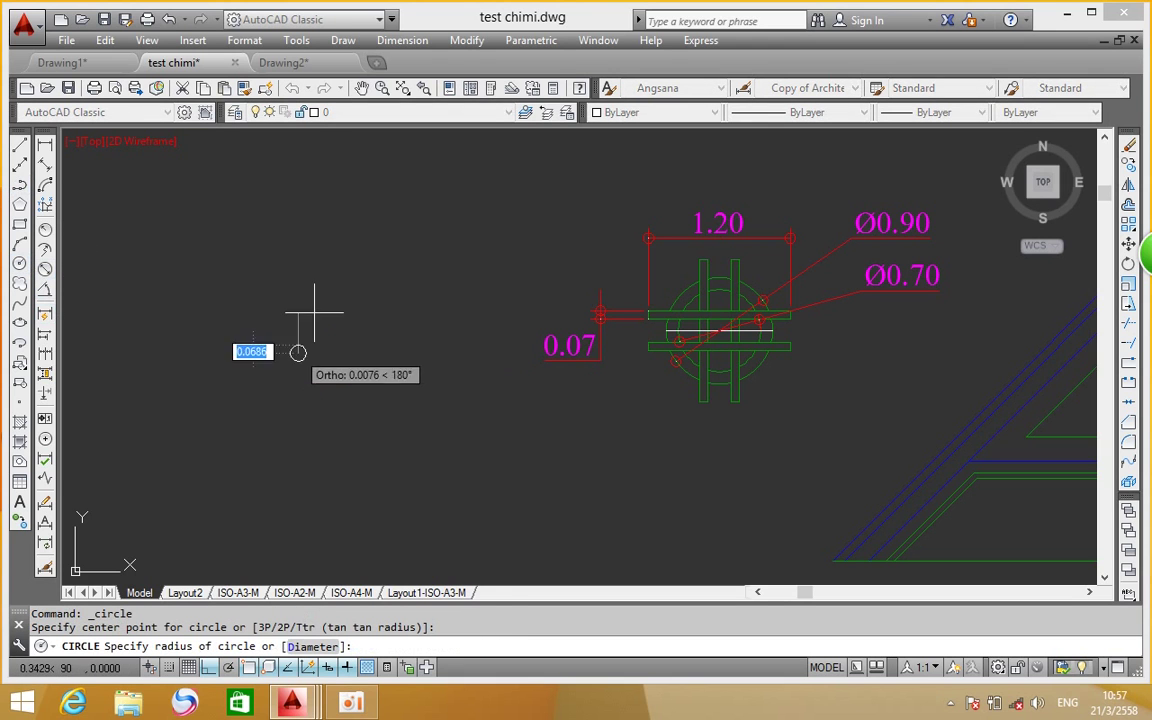
{"action": "type", "text": "D"}
{"action": "key", "text": "Return"}
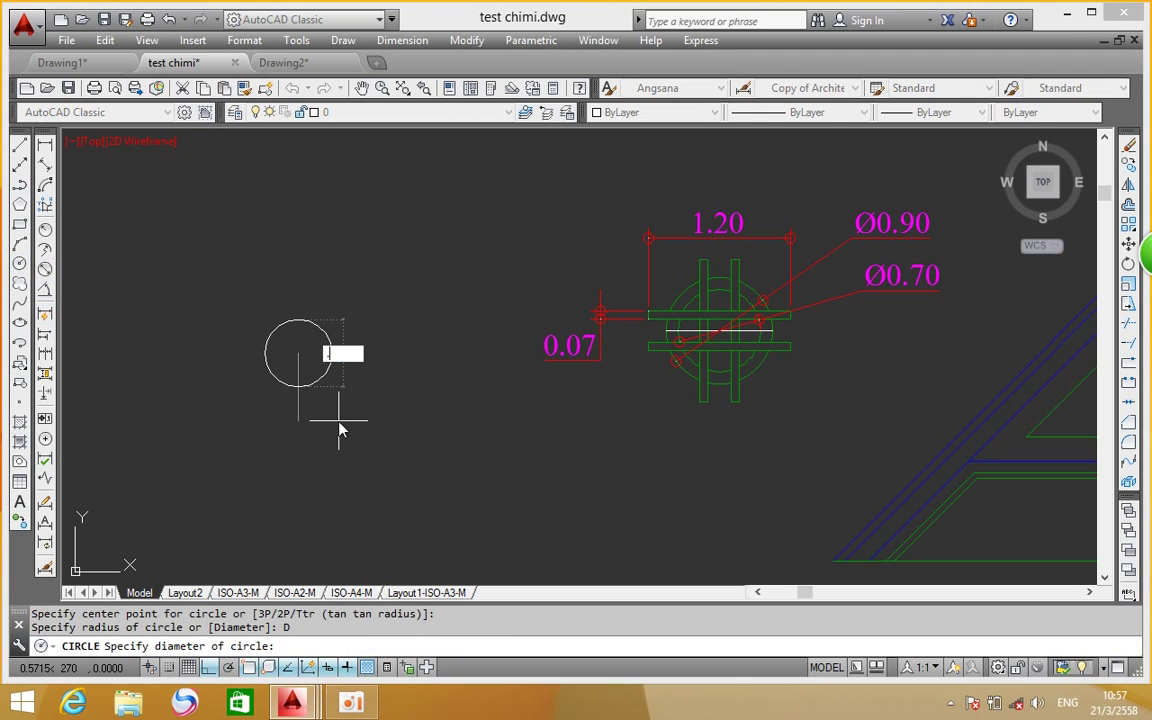
{"action": "type", "text": ".9"}
{"action": "key", "text": "Return"}
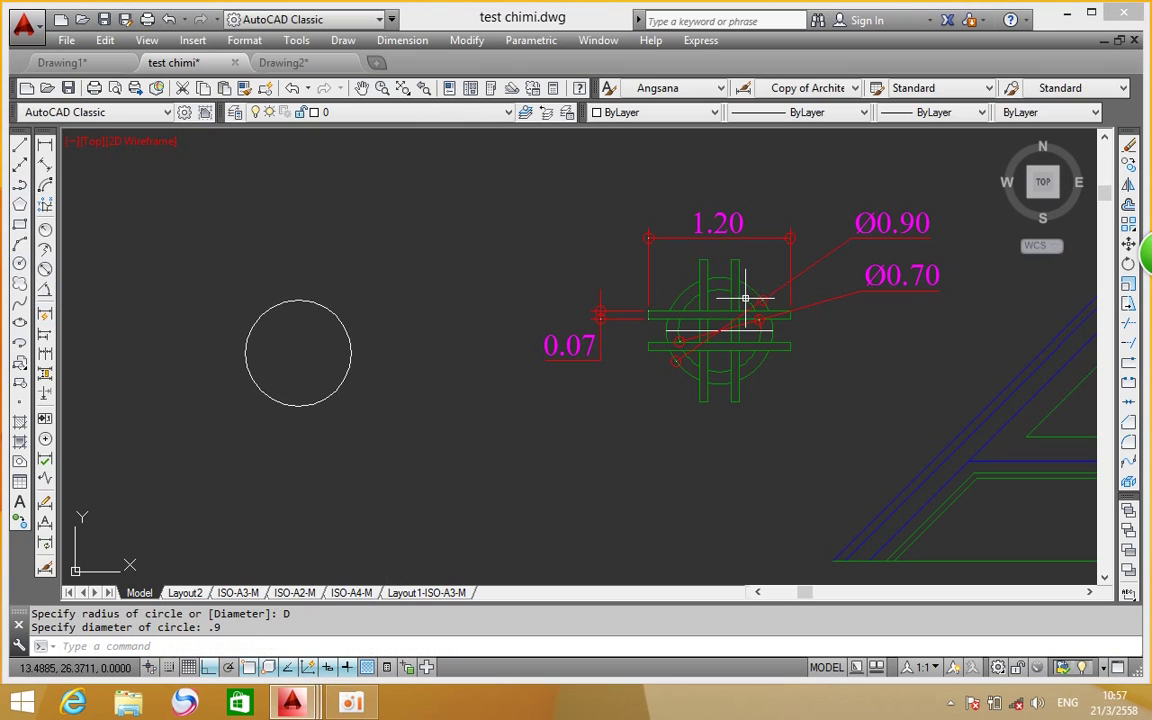
Draw a concentric 0.7-diameter circle on the same centre
{"action": "left_click", "coordinate": [19, 260]}
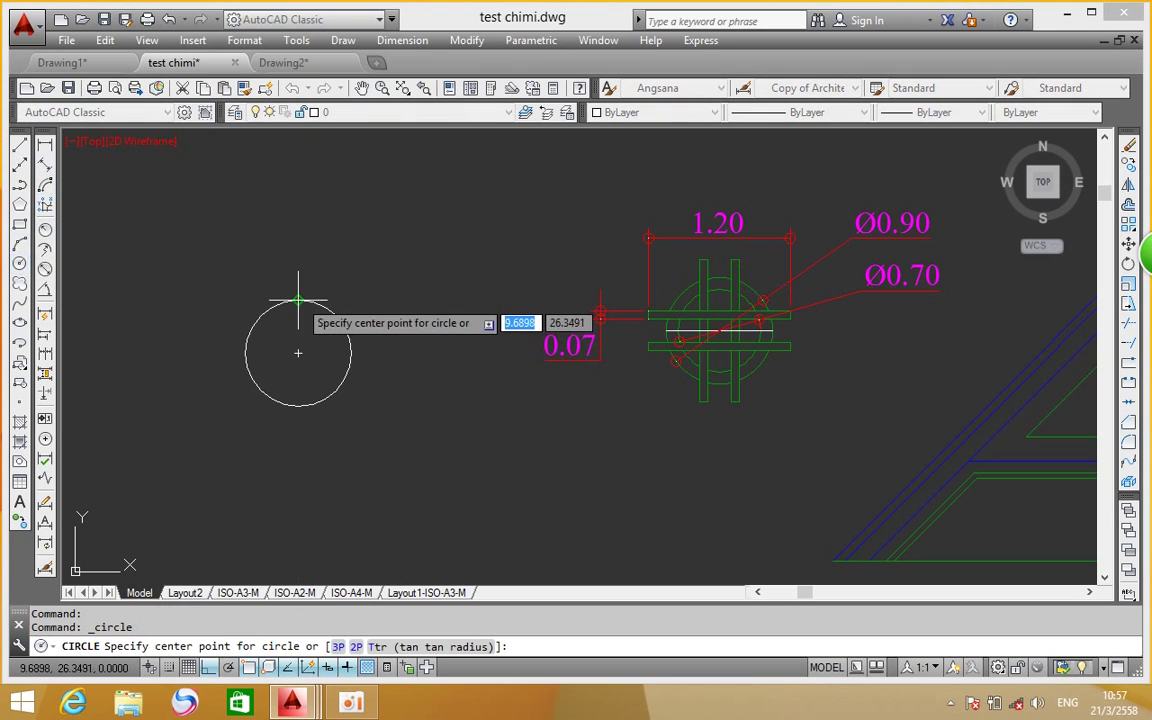
{"action": "left_click", "coordinate": [298, 352]}
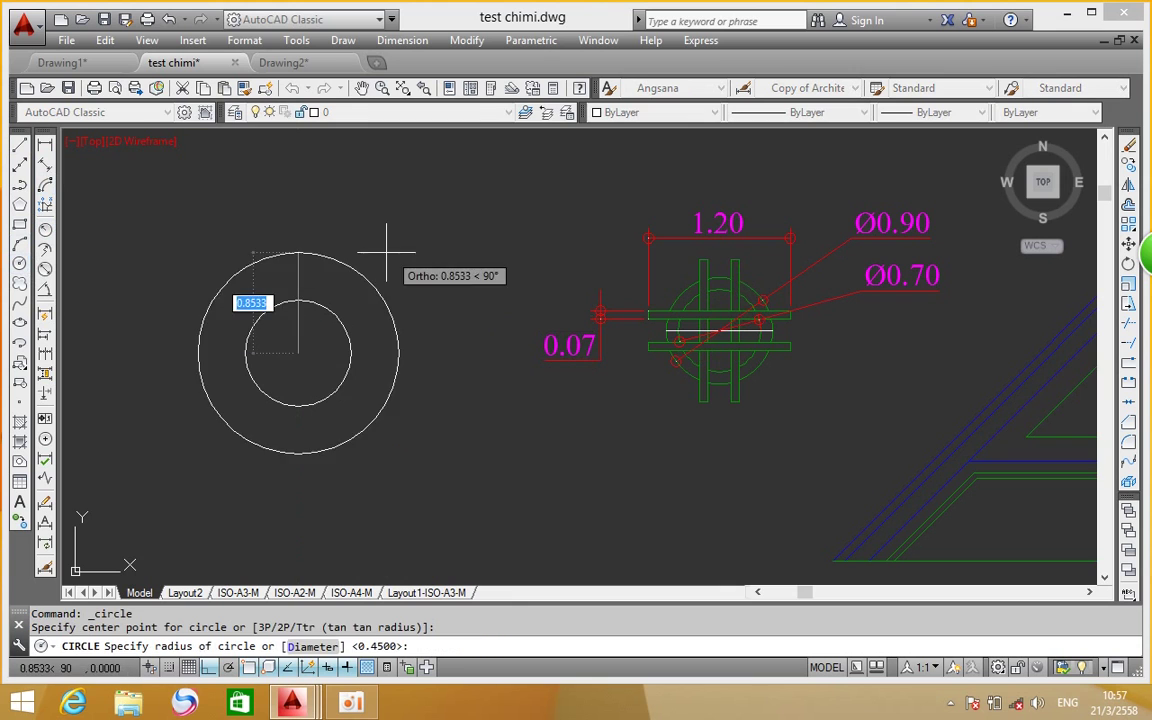
{"action": "left_click", "coordinate": [320, 647]}
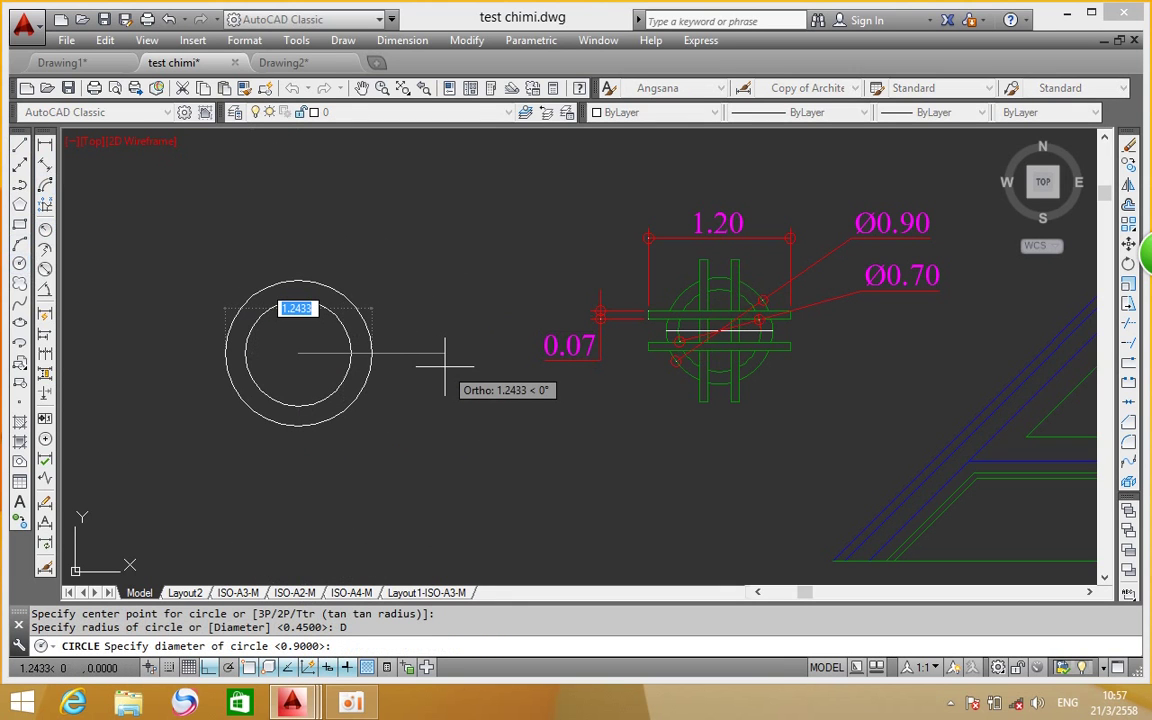
{"action": "type", "text": ".7"}
{"action": "key", "text": "Return"}
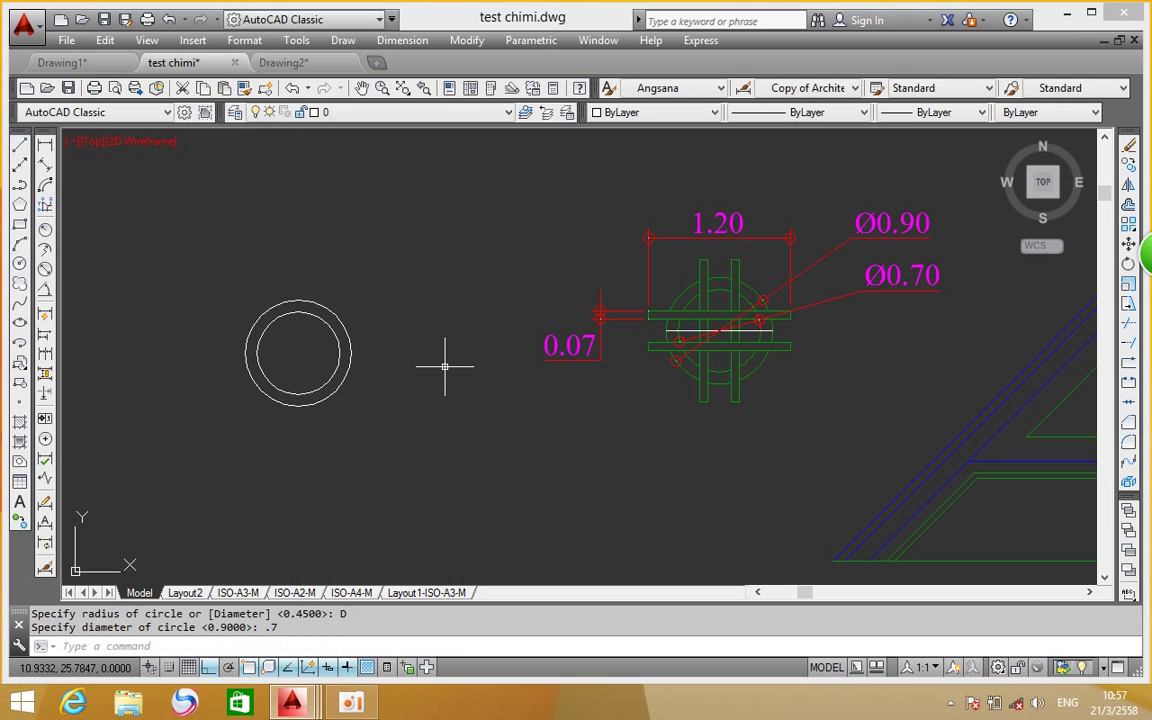
Pan between the dimensioned detail and the new concentric circles to compare them
{"action": "scroll", "coordinate": [298, 350], "scroll_direction": "up", "scroll_amount": 2}
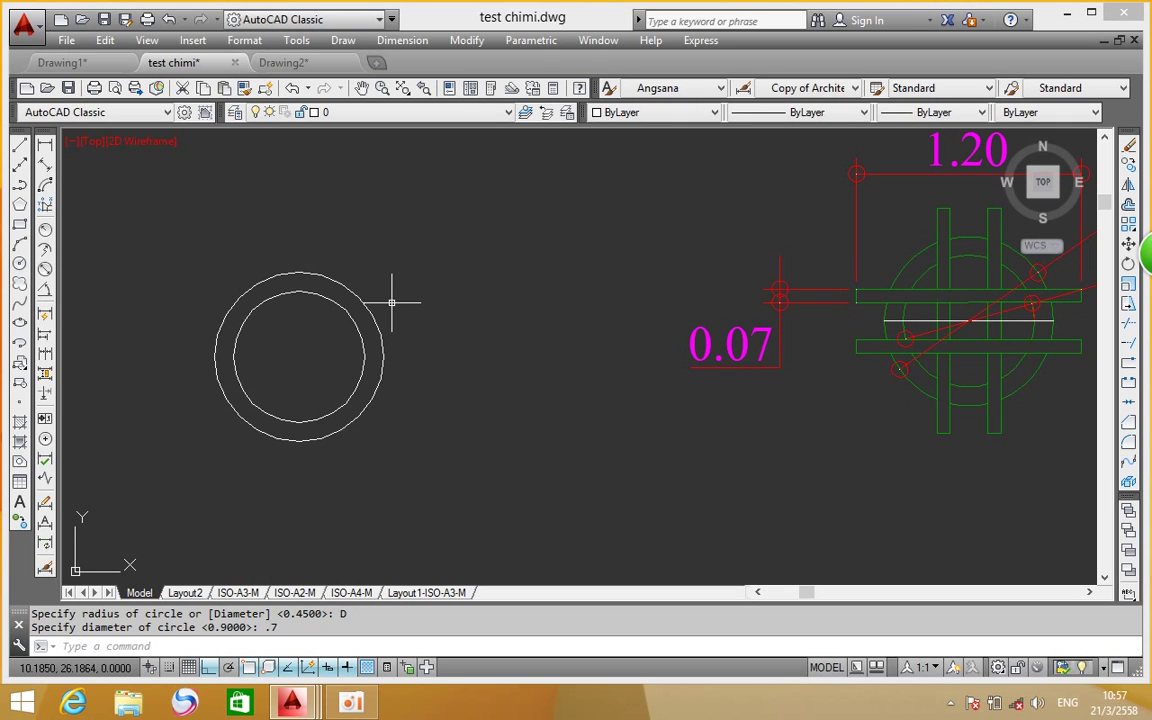
{"action": "middle_click_drag", "start_coordinate": [972, 373], "coordinate": [700, 407]}
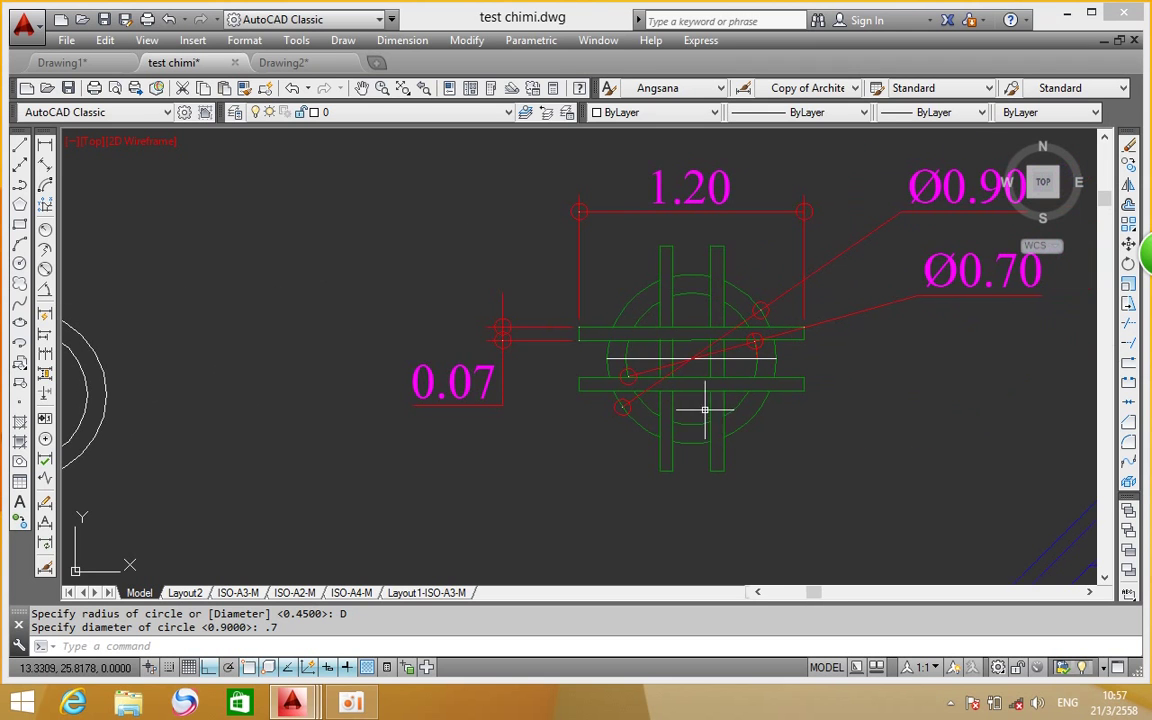
{"action": "middle_click_drag", "start_coordinate": [1016, 270], "coordinate": [937, 351]}
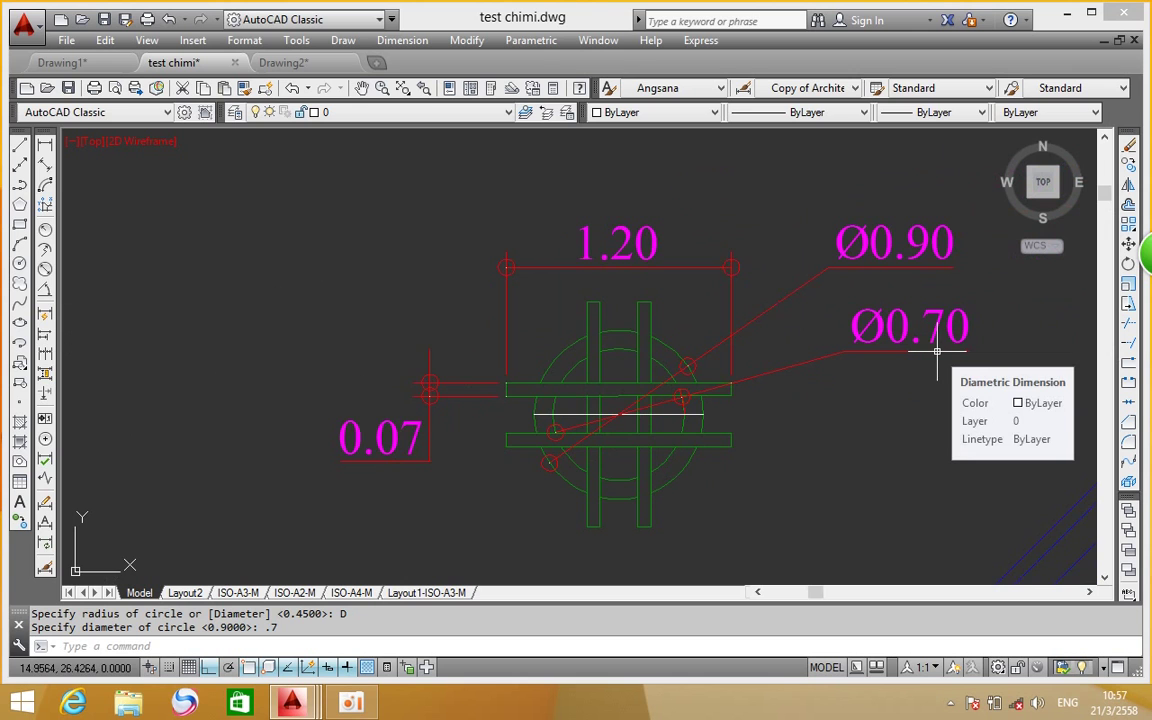
{"action": "scroll", "coordinate": [937, 351], "scroll_direction": "down", "scroll_amount": 5}
{"action": "scroll", "coordinate": [841, 373], "scroll_direction": "up", "scroll_amount": 5}
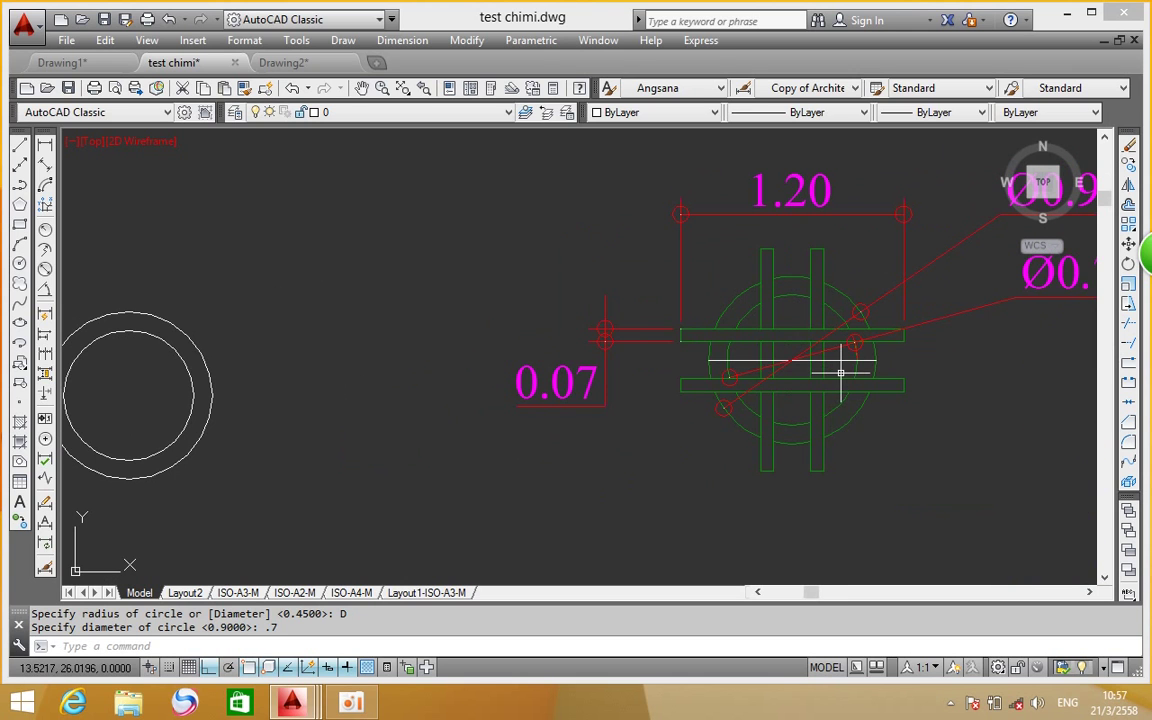
{"action": "middle_click_drag", "start_coordinate": [866, 373], "coordinate": [876, 315]}
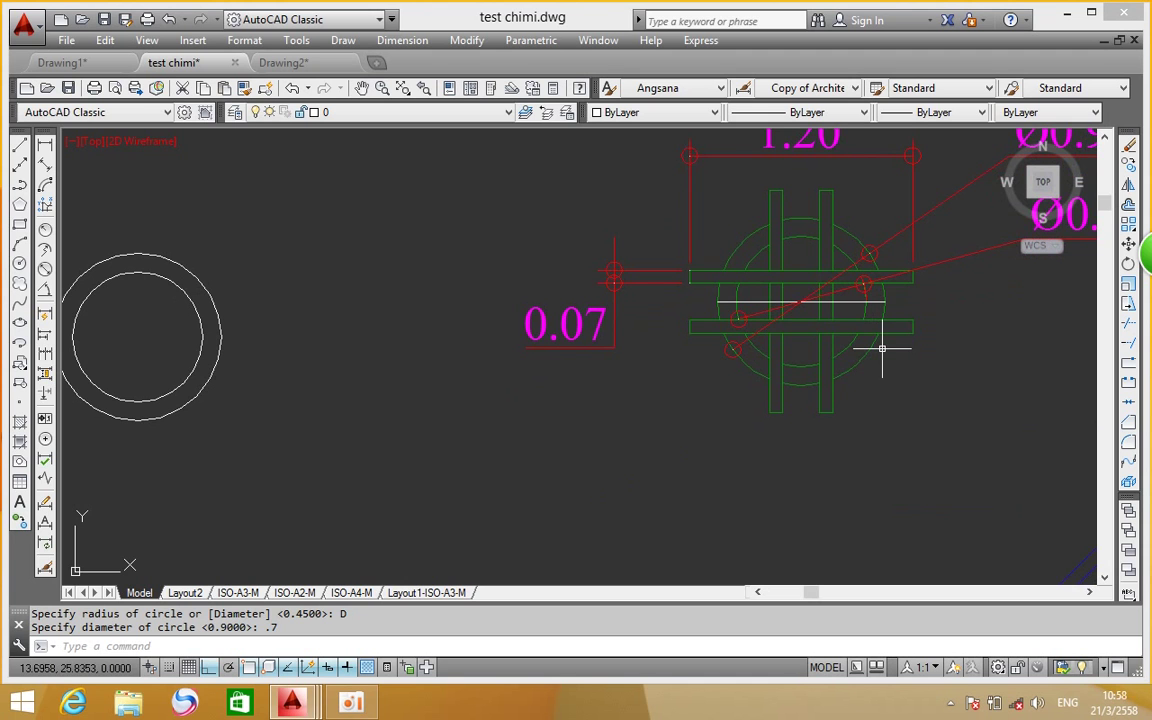
{"action": "middle_click_drag", "start_coordinate": [882, 348], "coordinate": [790, 400]}
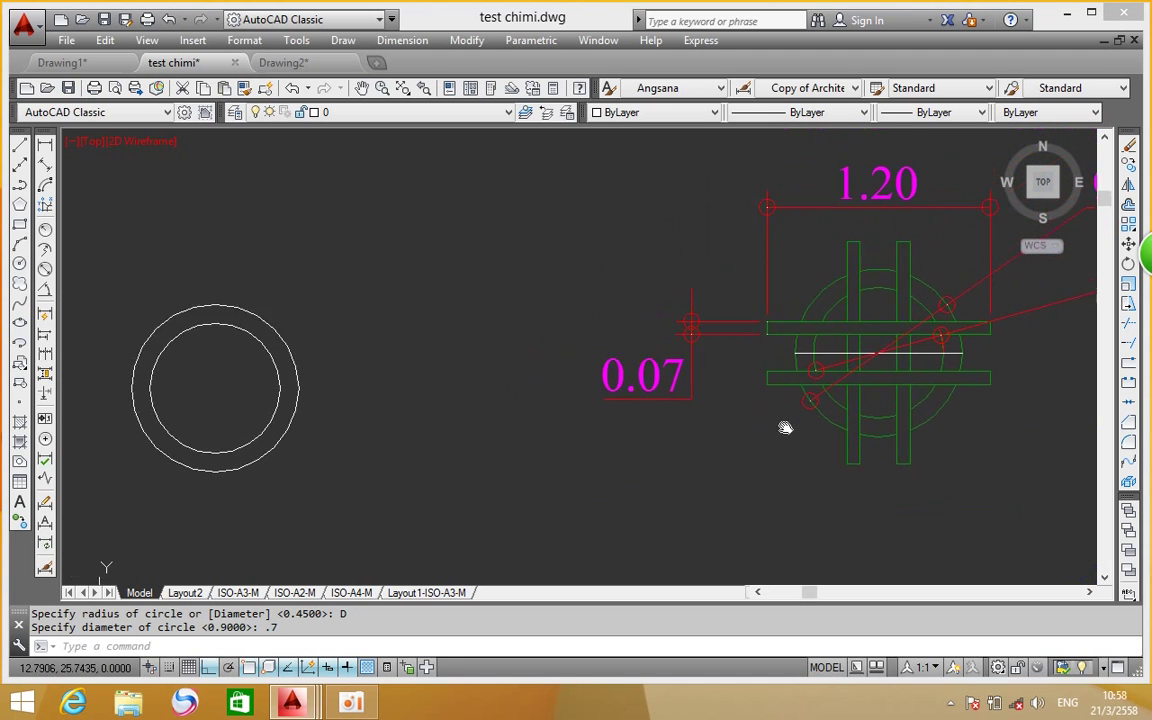
{"action": "mouse_move", "coordinate": [509, 334]}
{"action": "middle_mouse_down"}
{"action": "mouse_move", "coordinate": [628, 347]}
{"action": "mouse_move", "coordinate": [458, 303]}
{"action": "middle_mouse_up"}
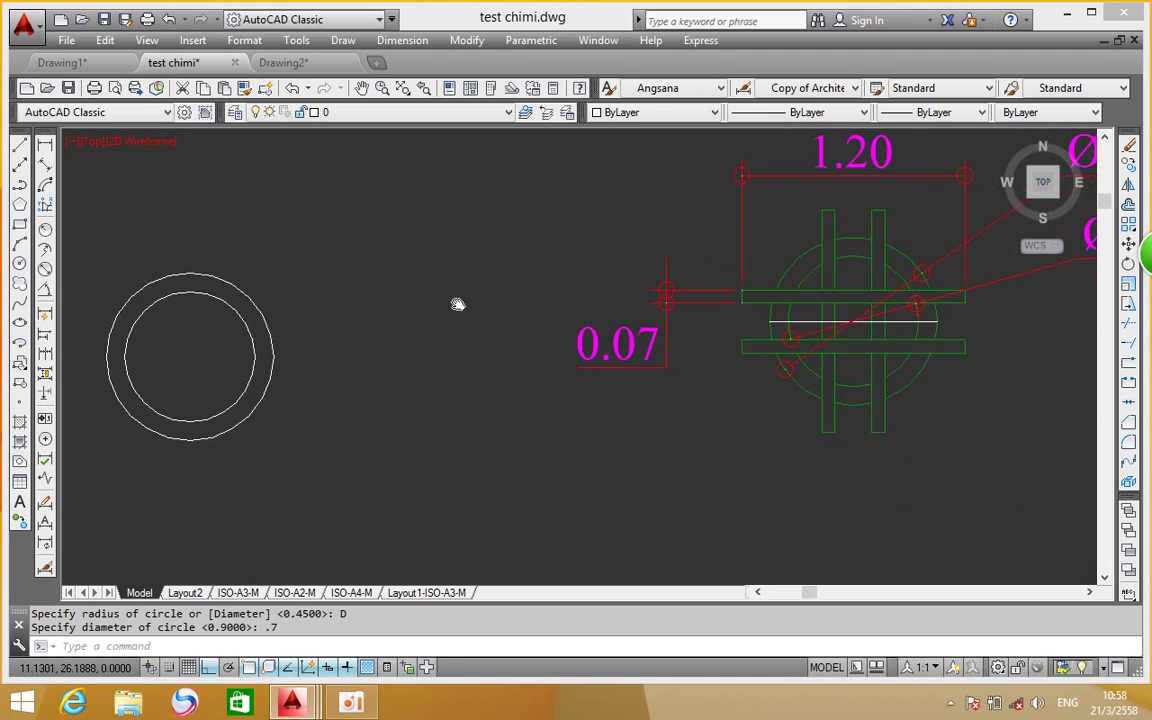
{"action": "middle_click_drag", "start_coordinate": [870, 331], "coordinate": [623, 371]}
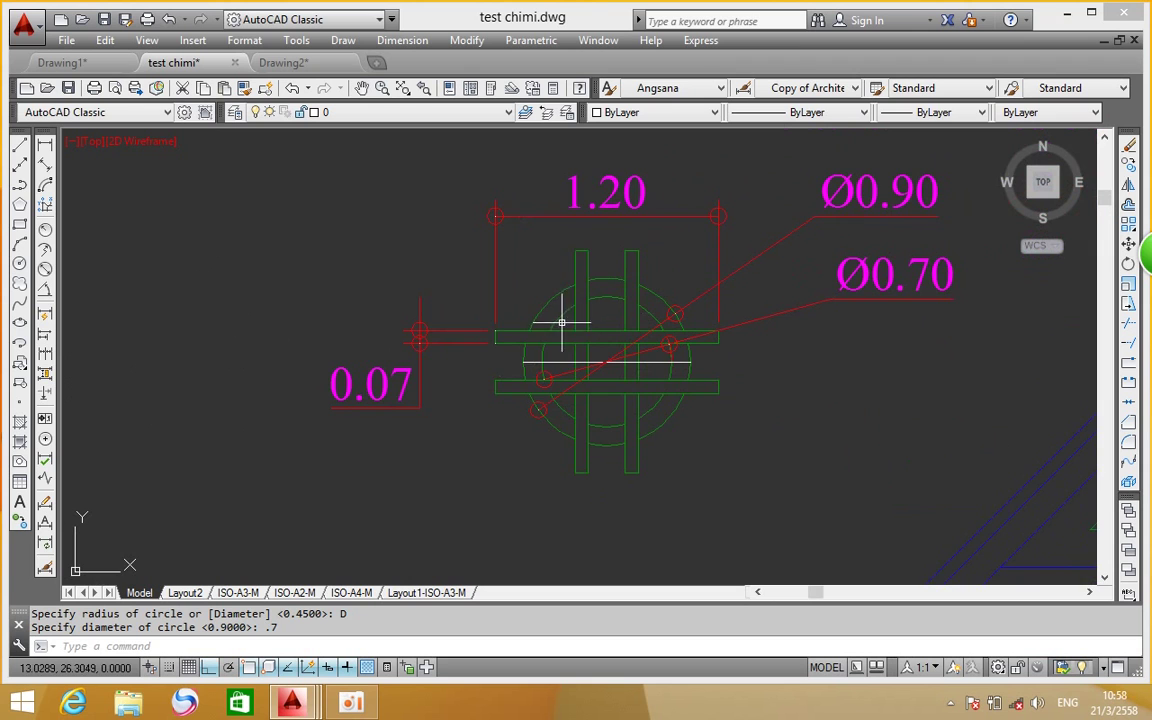
{"action": "middle_click_drag", "start_coordinate": [50, 350], "coordinate": [486, 319]}
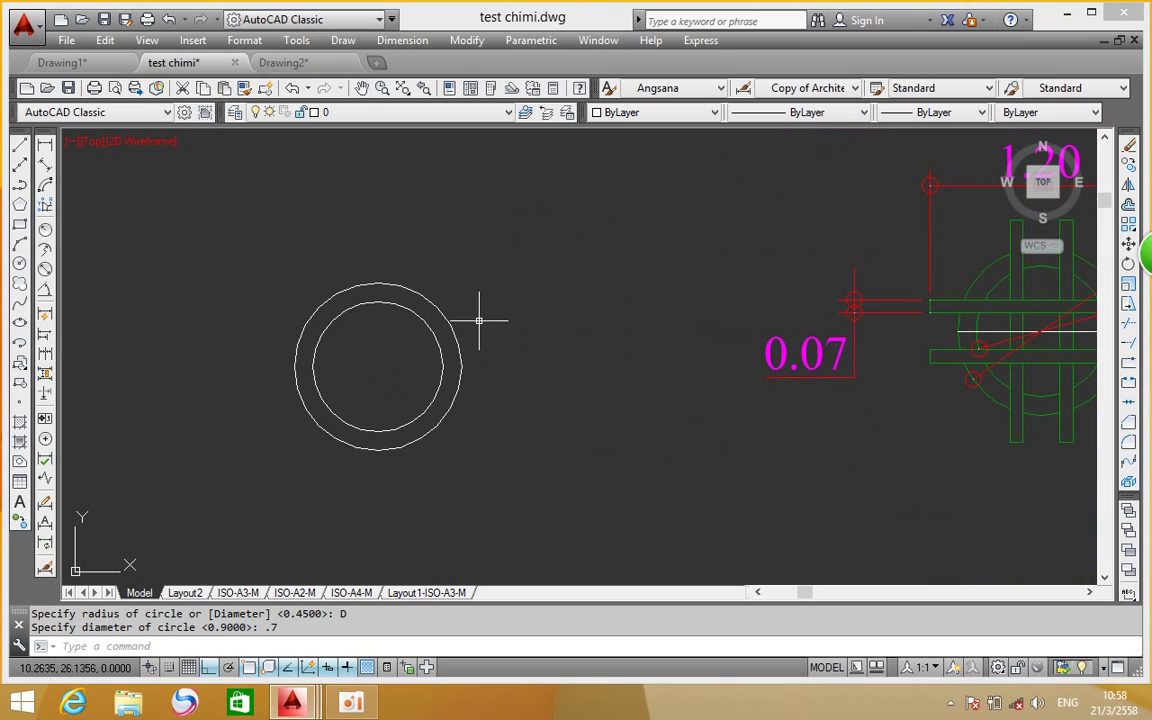
{"action": "left_click", "coordinate": [19, 145]}
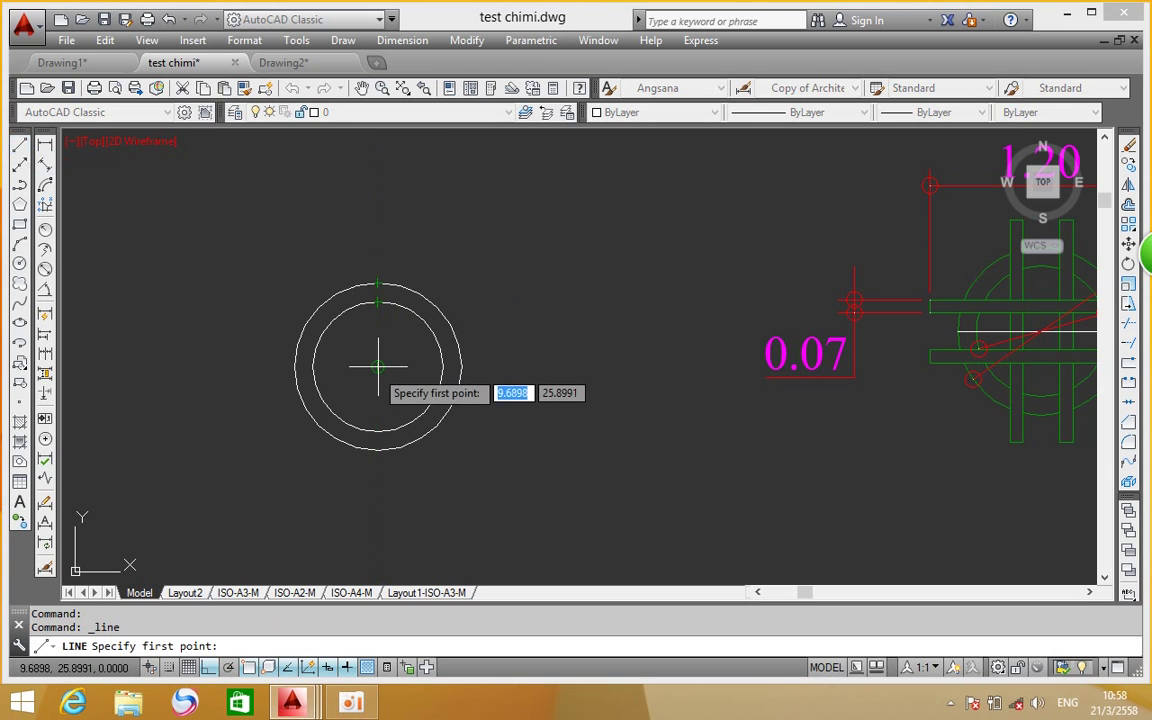
{"action": "key", "text": "Escape"}
{"action": "scroll", "coordinate": [519, 413], "scroll_direction": "down", "scroll_amount": 6}
{"action": "scroll", "coordinate": [599, 394], "scroll_direction": "up", "scroll_amount": 5}
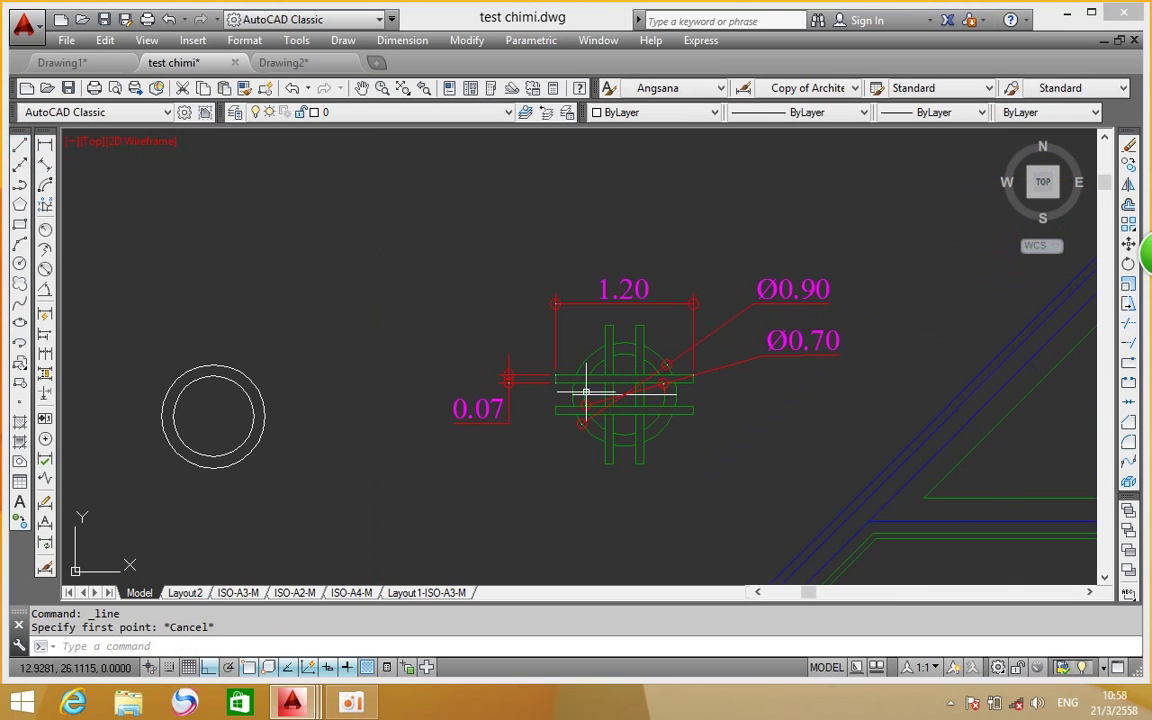
Draw a 0.6 line from the double circle's centre to the right
{"action": "scroll", "coordinate": [636, 313], "scroll_direction": "up", "scroll_amount": 3}
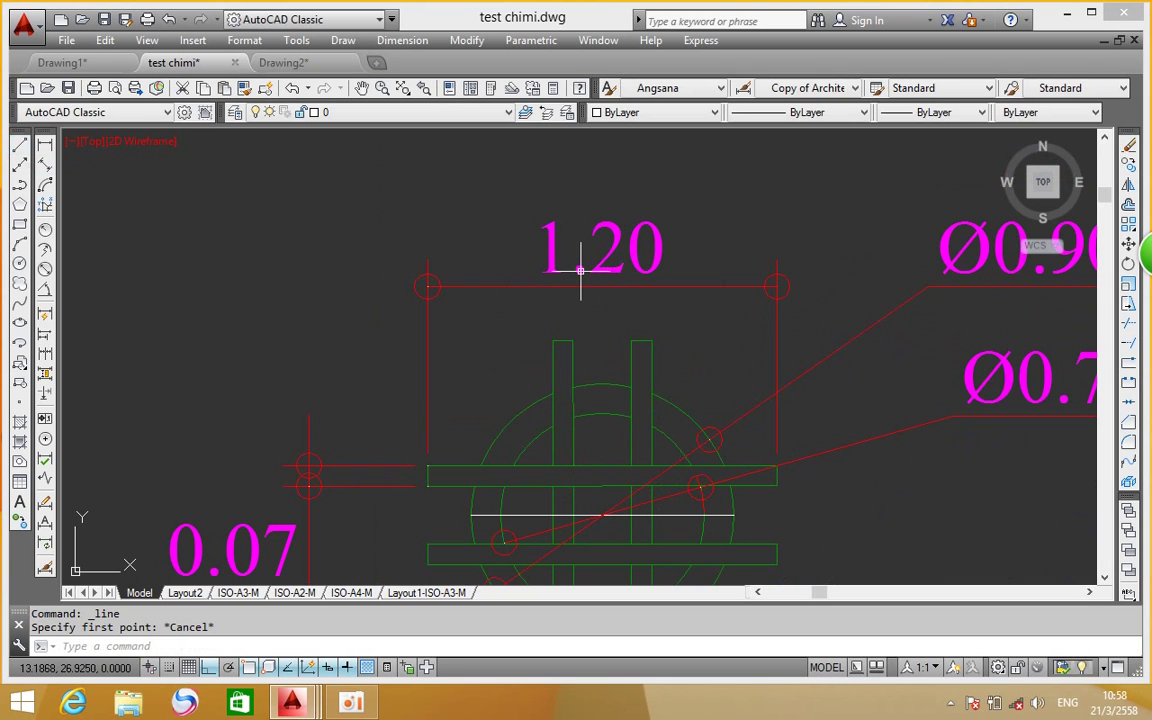
{"action": "scroll", "coordinate": [669, 321], "scroll_direction": "down", "scroll_amount": 4}
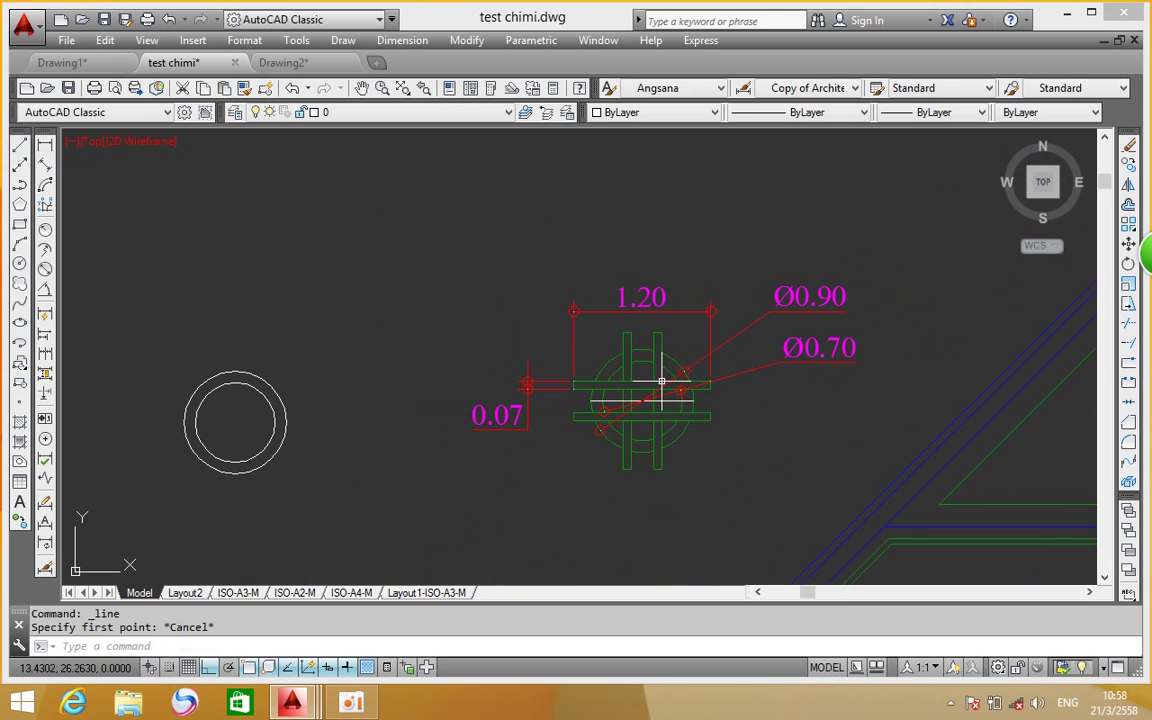
{"action": "middle_click_drag", "start_coordinate": [681, 368], "coordinate": [790, 325]}
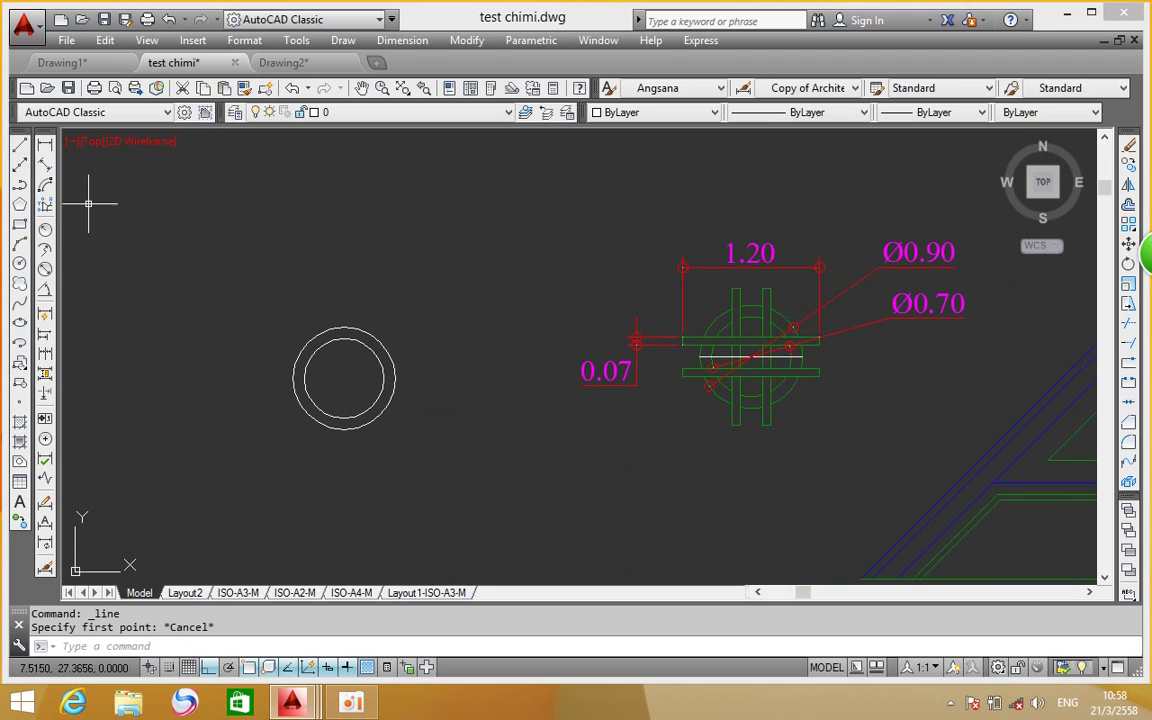
{"action": "left_click", "coordinate": [19, 145]}
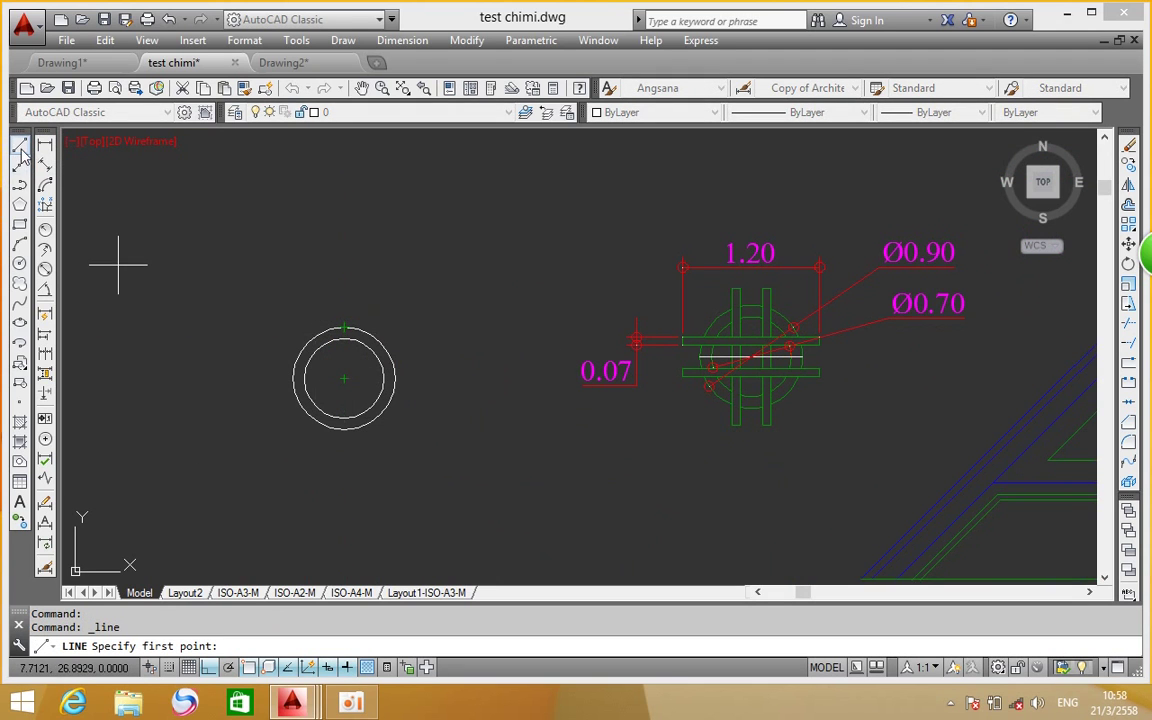
{"action": "left_click", "coordinate": [344, 378]}
{"action": "scroll", "coordinate": [434, 378], "scroll_direction": "up", "scroll_amount": 2}
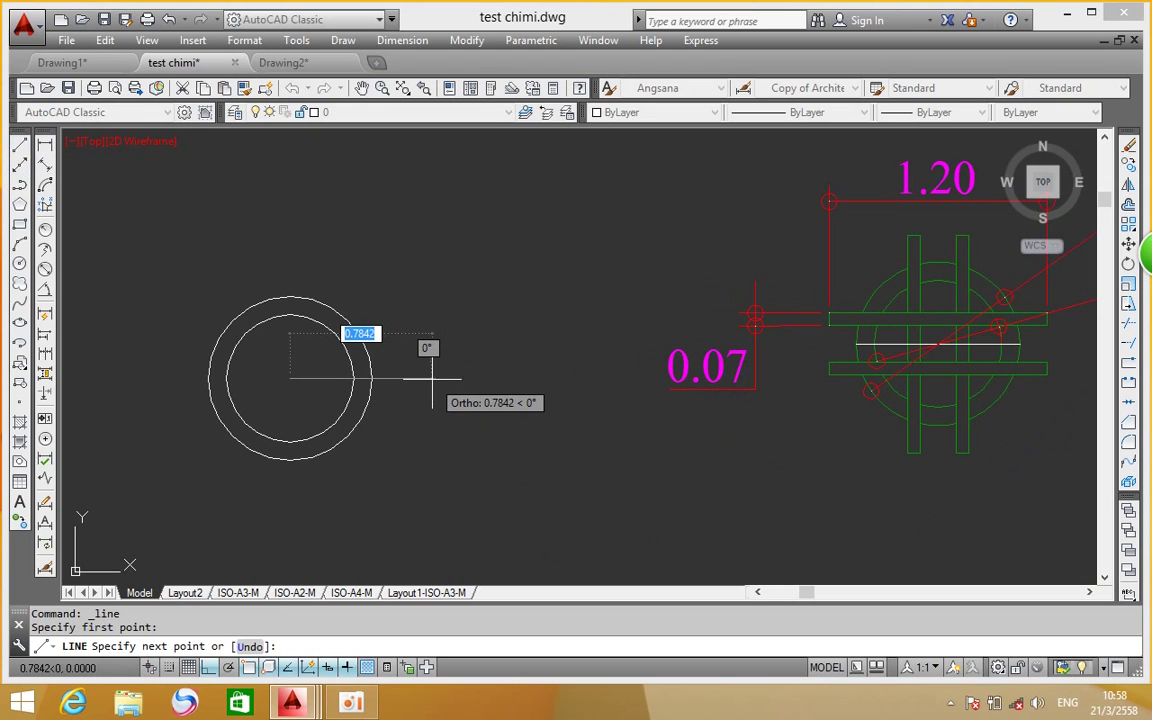
{"action": "type", "text": ".6"}
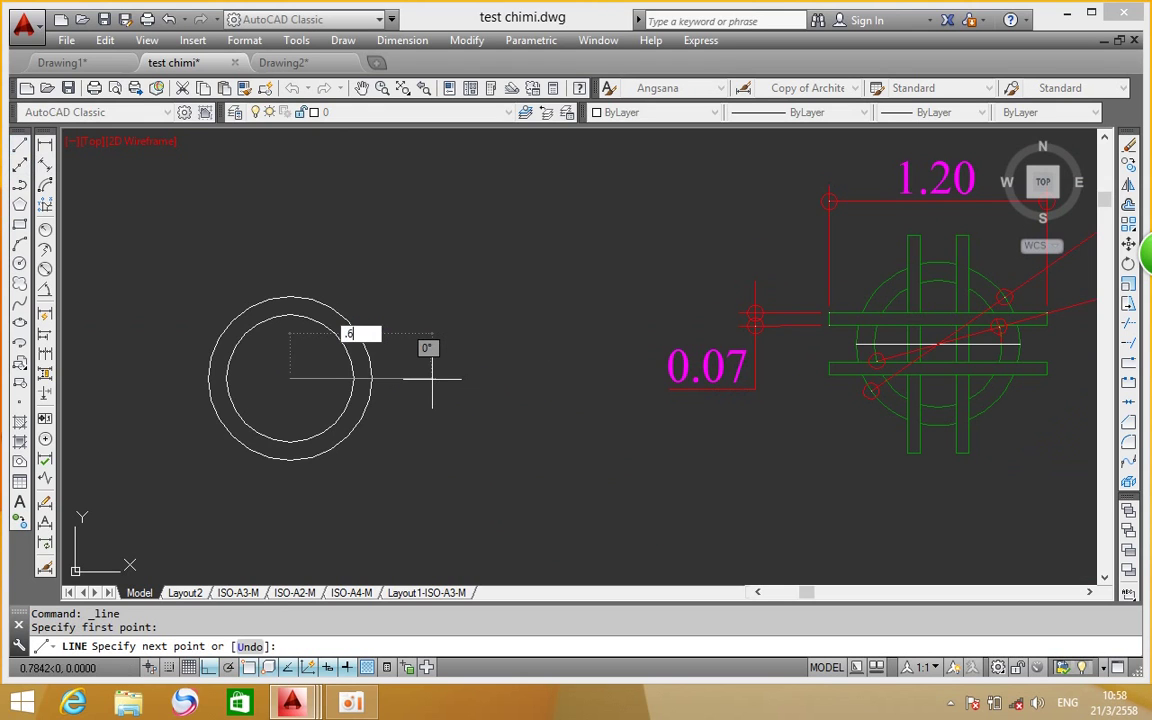
{"action": "key", "text": "Return"}
Draw a second 0.6 line from the circle centre to the left
{"action": "right_click", "coordinate": [452, 213]}
{"action": "left_click", "coordinate": [490, 221]}
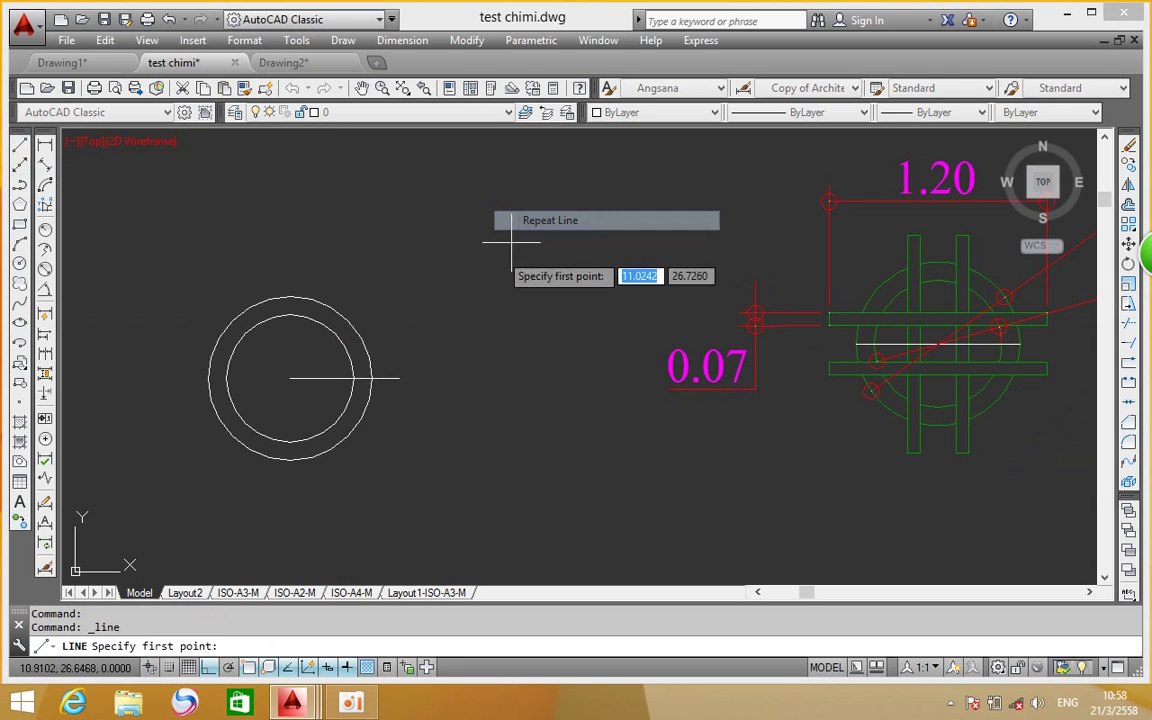
{"action": "left_click", "coordinate": [291, 377]}
{"action": "type", "text": "."}
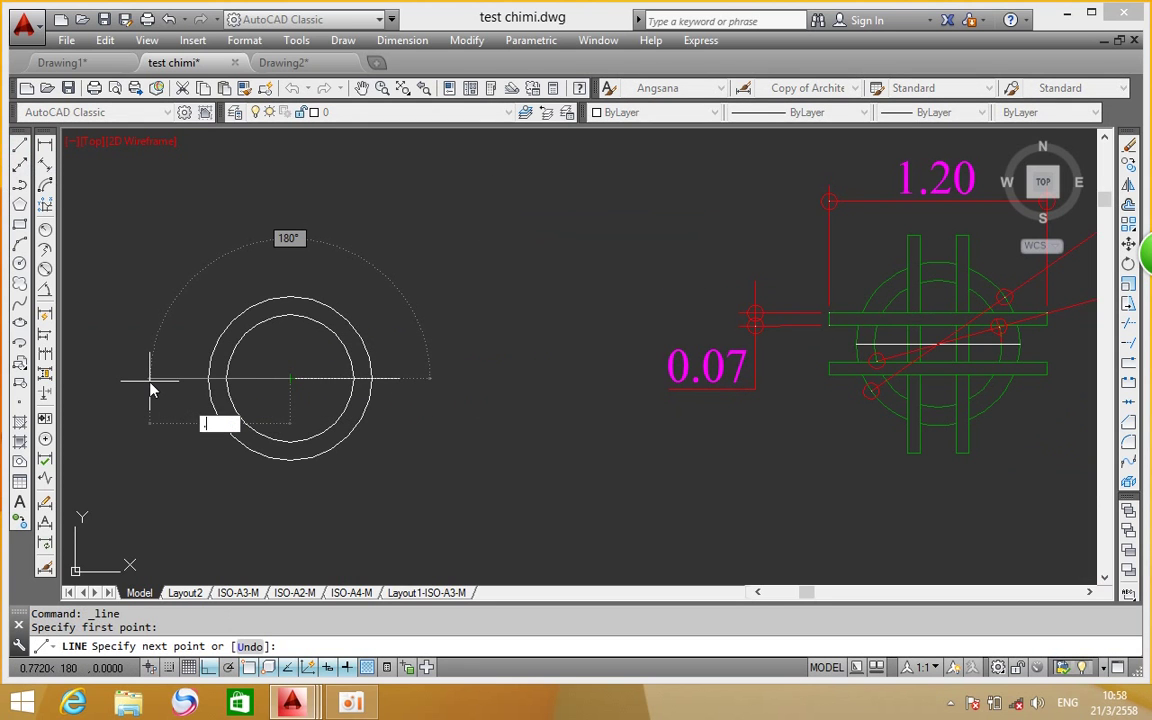
{"action": "type", "text": "6"}
{"action": "key", "text": "Return"}
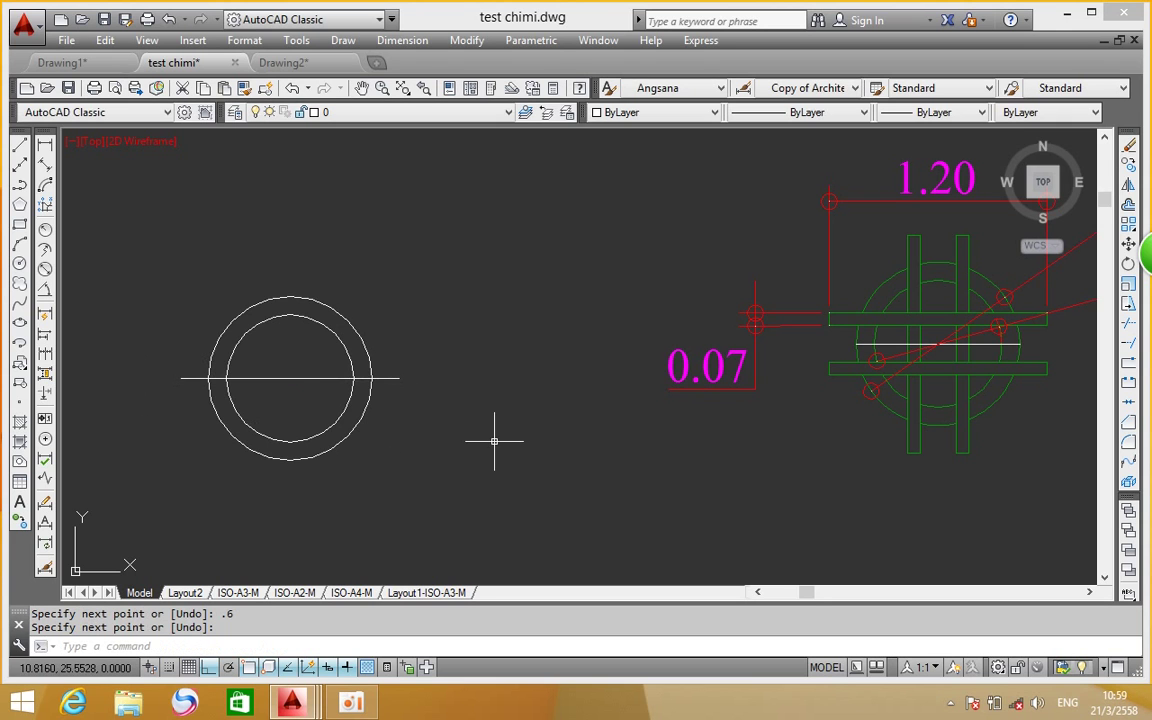
{"action": "middle_click_drag", "start_coordinate": [479, 356], "coordinate": [540, 342]}
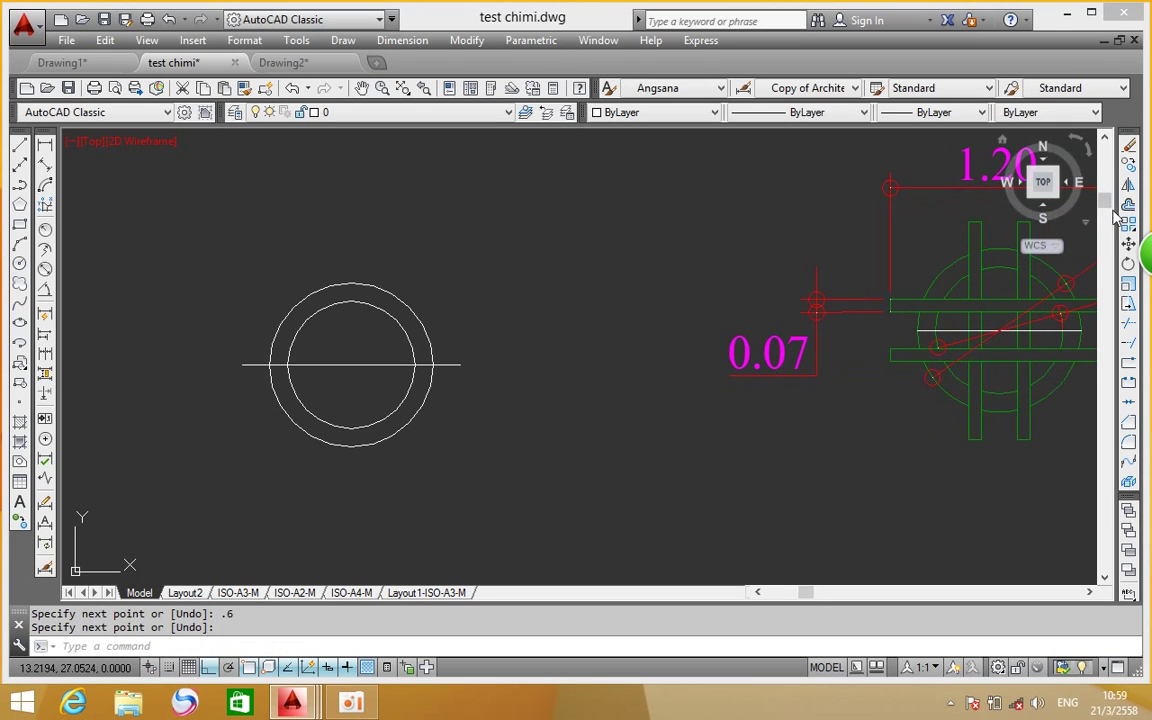
Start mirroring both halves of the horizontal line, then cancel the mirror
{"action": "left_click", "coordinate": [1128, 184]}
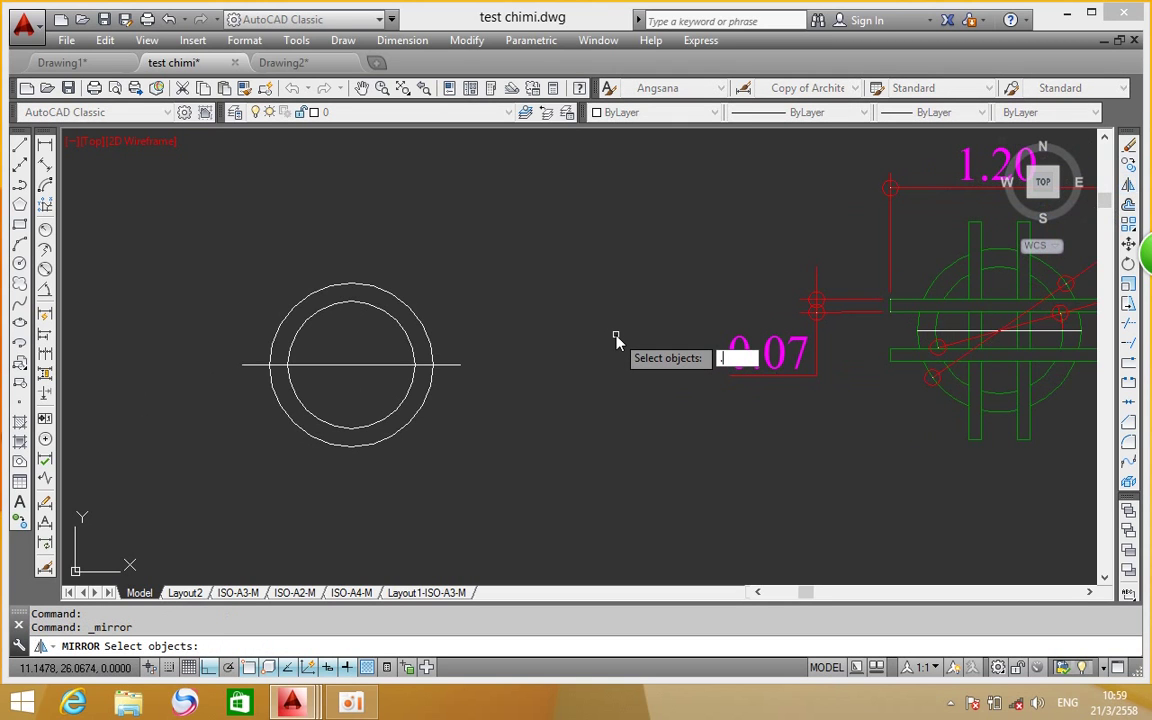
{"action": "type", "text": "0"}
{"action": "type", "text": "35"}
{"action": "key", "text": "Return"}
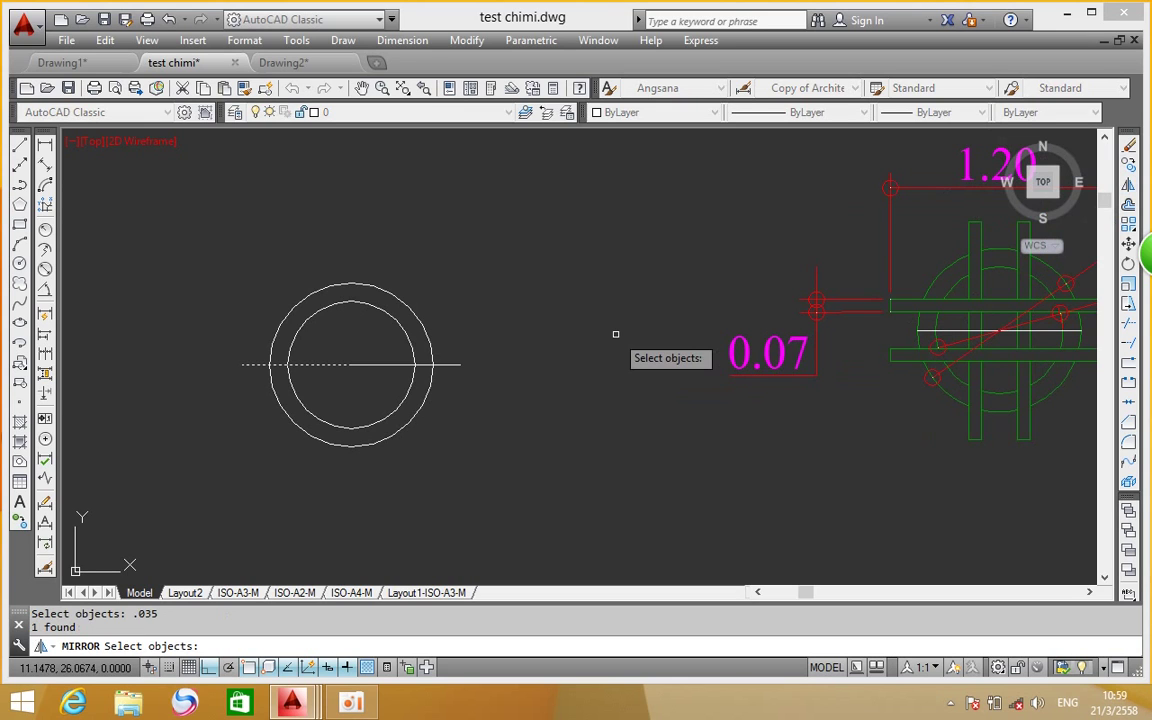
{"action": "left_click", "coordinate": [393, 364]}
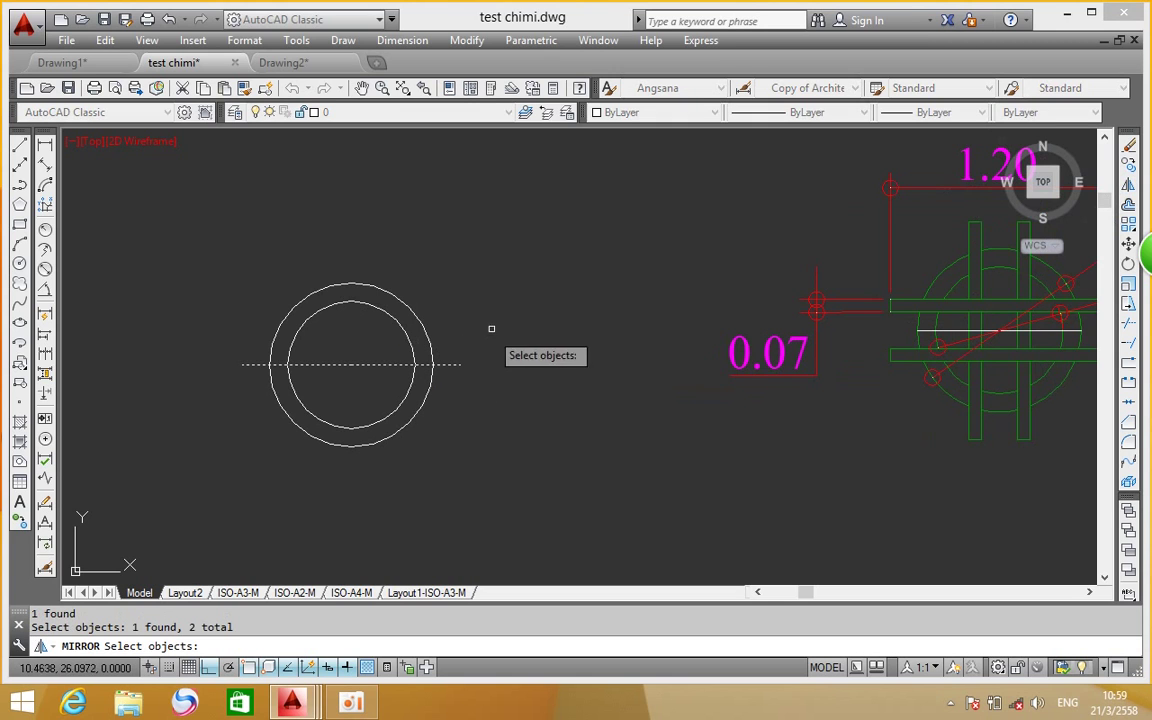
{"action": "key", "text": "Return"}
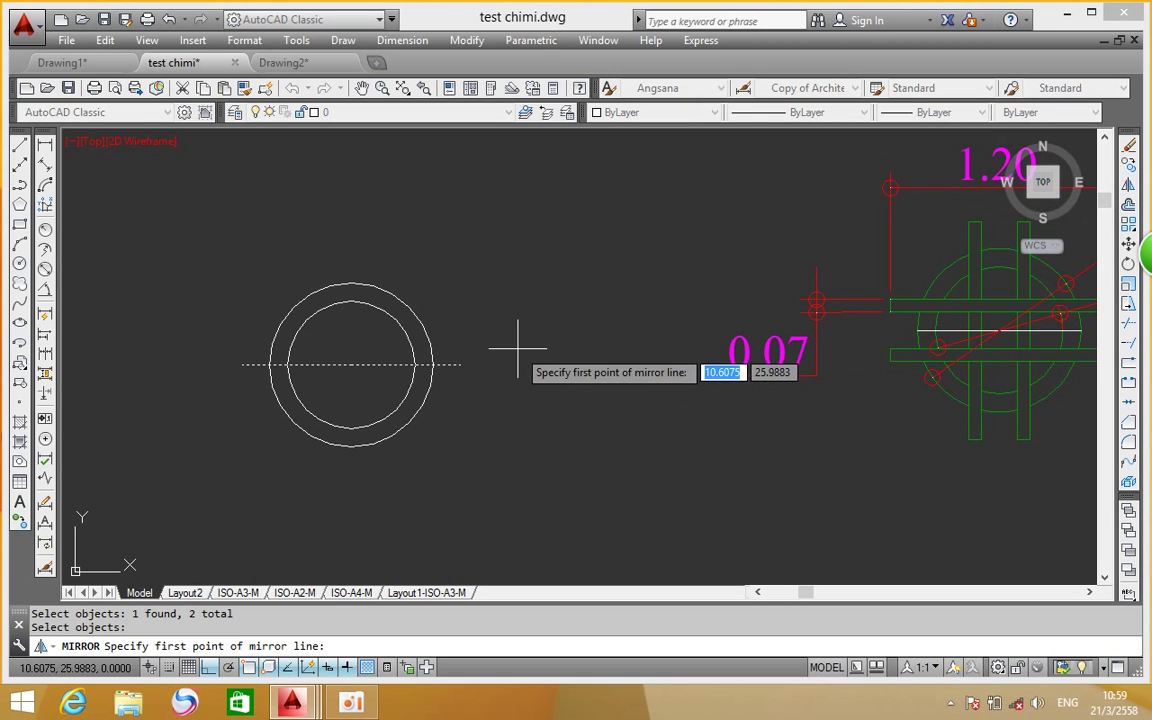
{"action": "key", "text": "Escape"}
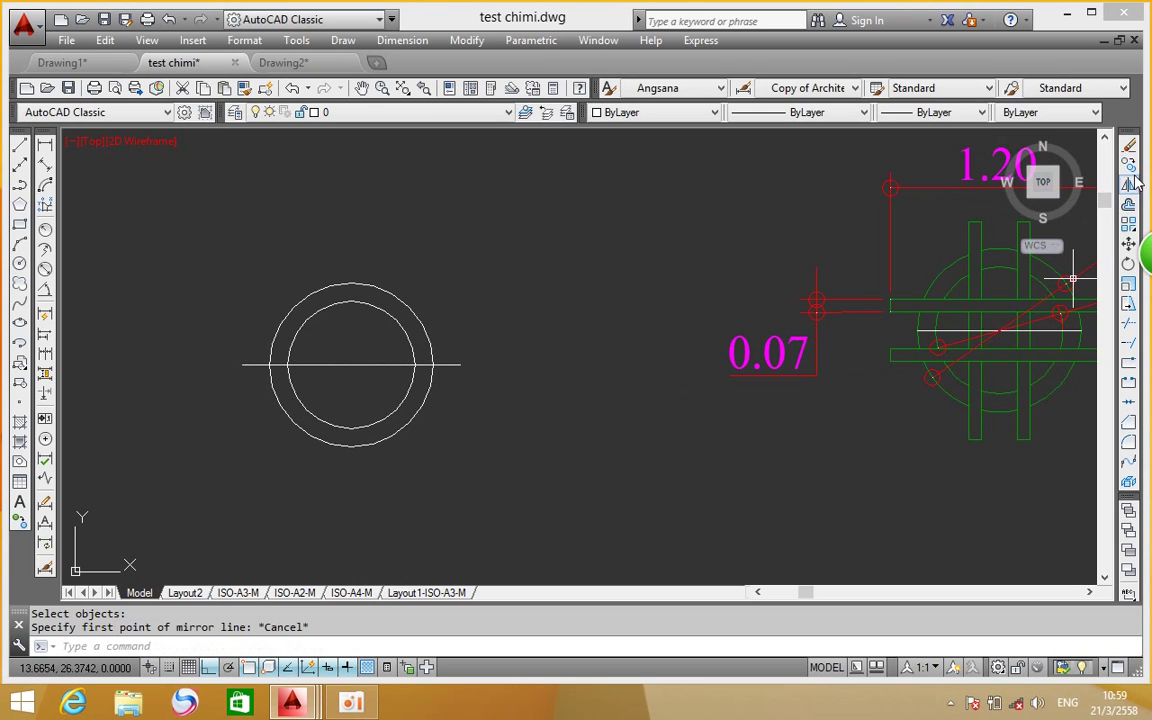
Offset the right half of the centre line 0.035 upward
{"action": "left_click", "coordinate": [1128, 204]}
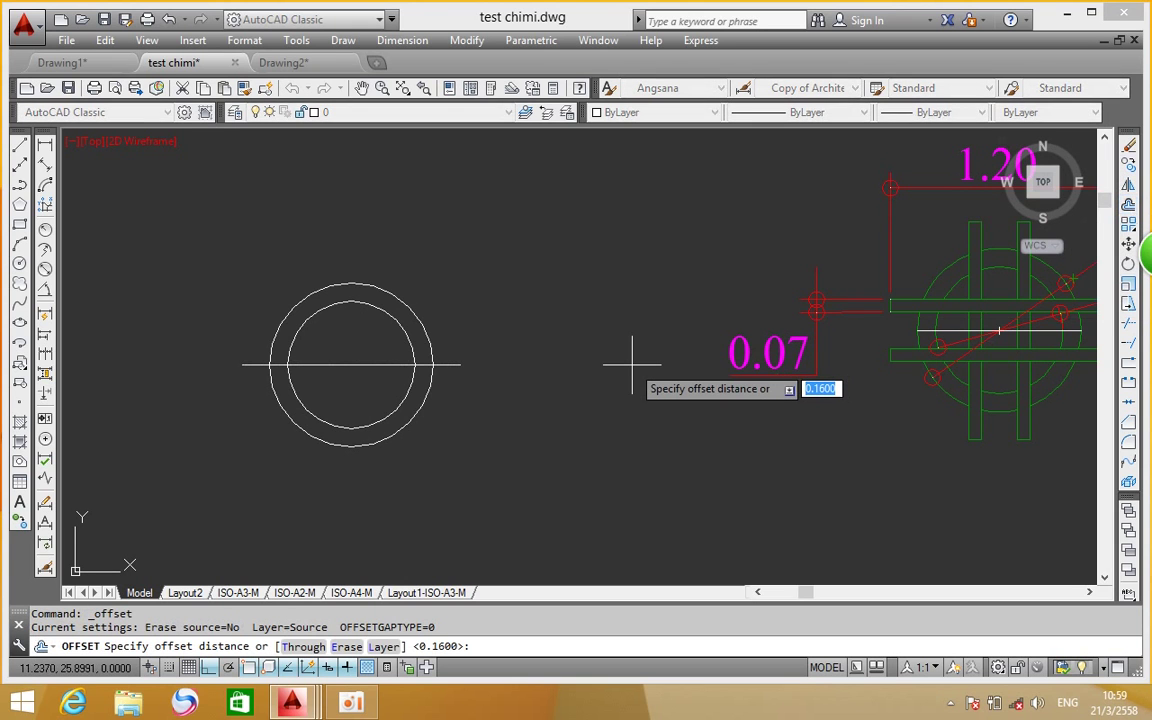
{"action": "type", "text": "."}
{"action": "type", "text": "0"}
{"action": "type", "text": "3"}
{"action": "key", "text": "BackSpace"}
{"action": "key", "text": "BackSpace"}
{"action": "key", "text": "BackSpace"}
{"action": "type", "text": ".0"}
{"action": "type", "text": "35"}
{"action": "key", "text": "Return"}
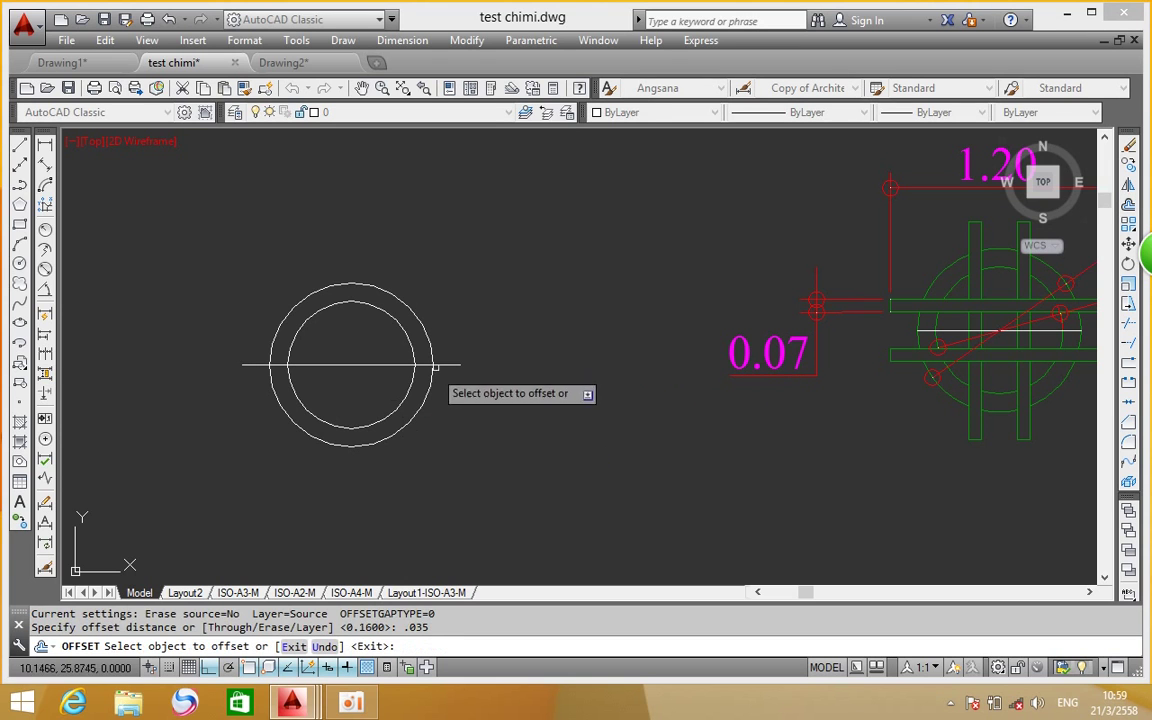
{"action": "left_click", "coordinate": [435, 364]}
{"action": "left_click", "coordinate": [400, 300]}
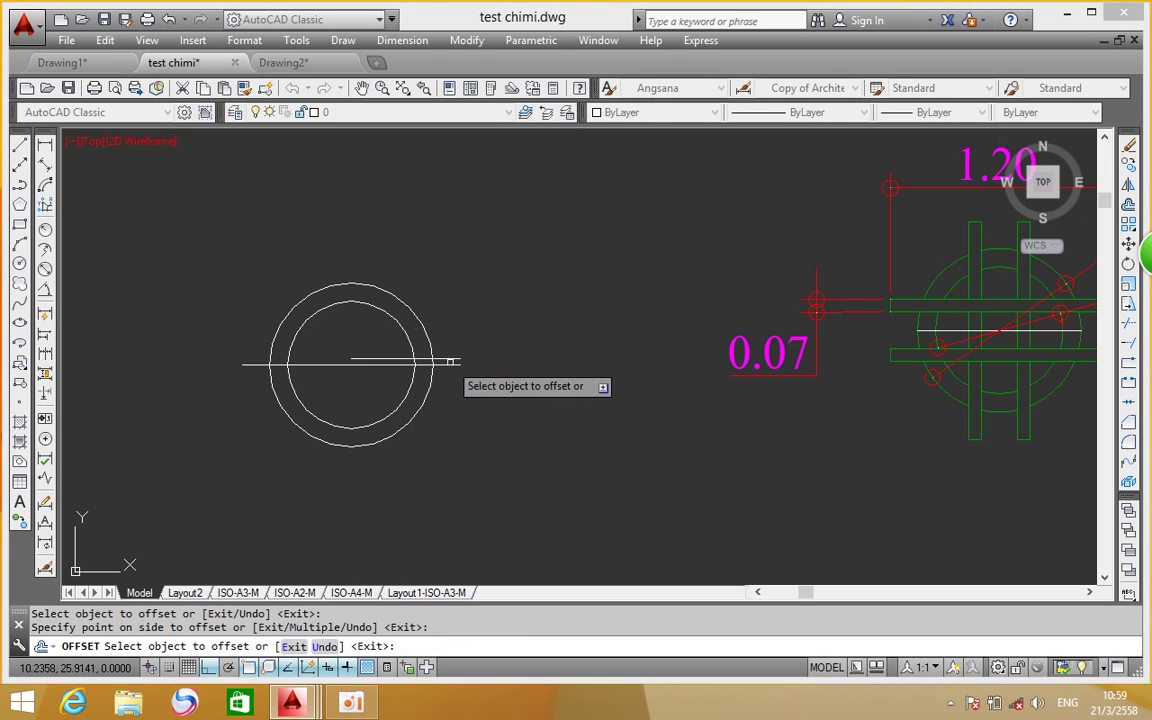
{"action": "left_click", "coordinate": [329, 331]}
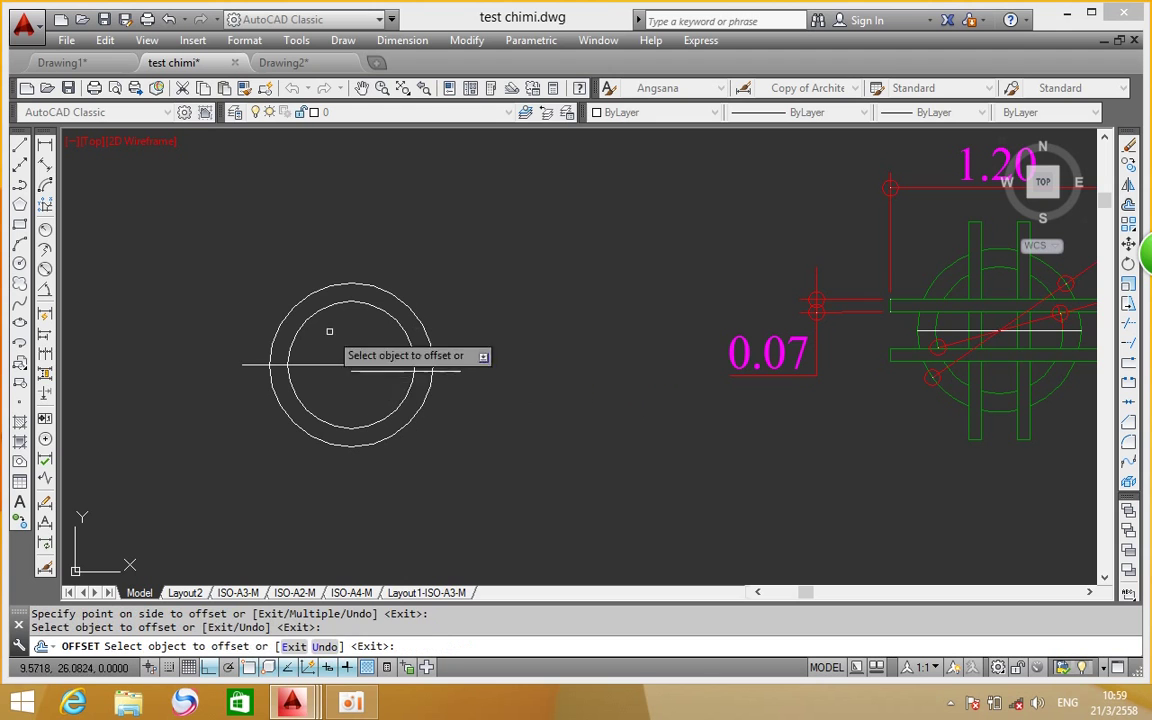
Offset the remaining line halves 0.035 above and below the centre line
{"action": "left_click", "coordinate": [330, 362]}
{"action": "left_click", "coordinate": [320, 384]}
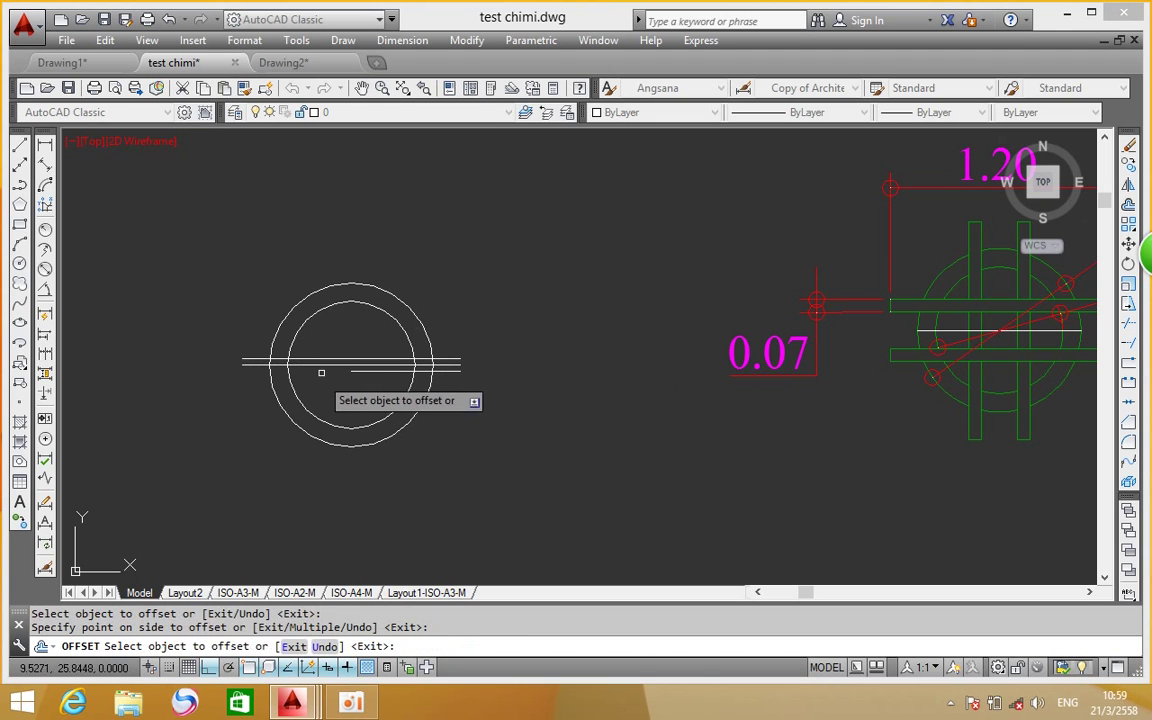
{"action": "left_click", "coordinate": [324, 363]}
{"action": "left_click", "coordinate": [420, 345]}
{"action": "right_click", "coordinate": [520, 334]}
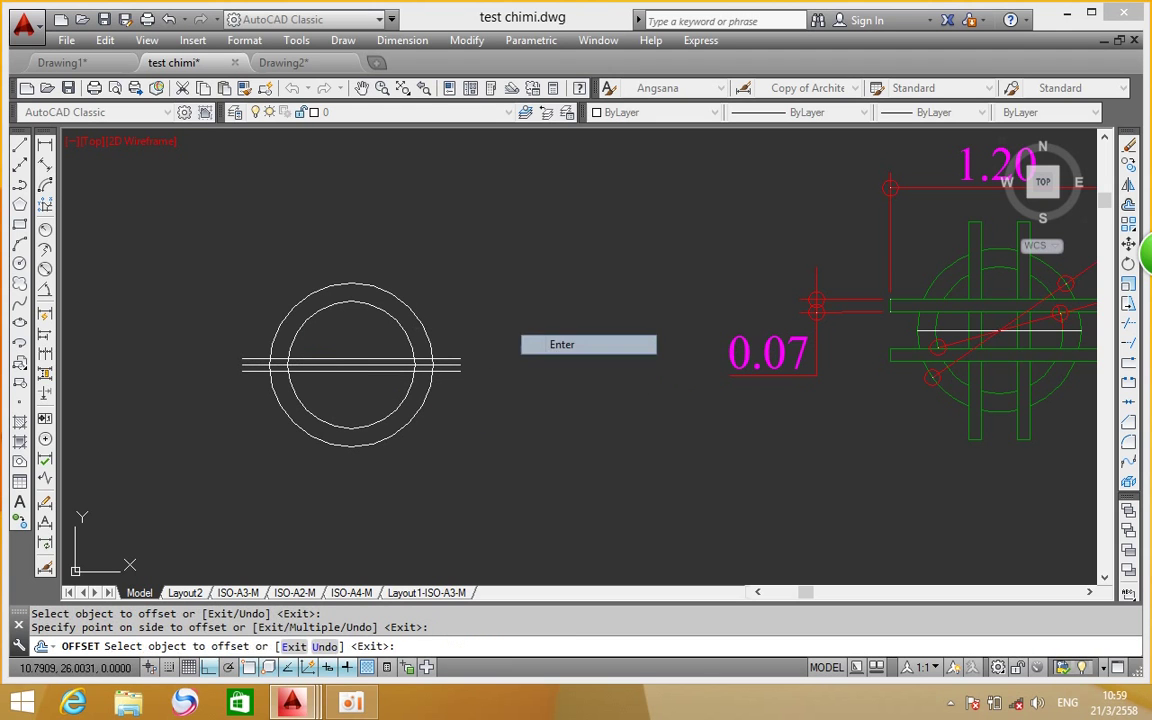
{"action": "left_click", "coordinate": [560, 344]}
{"action": "left_click", "coordinate": [19, 146]}
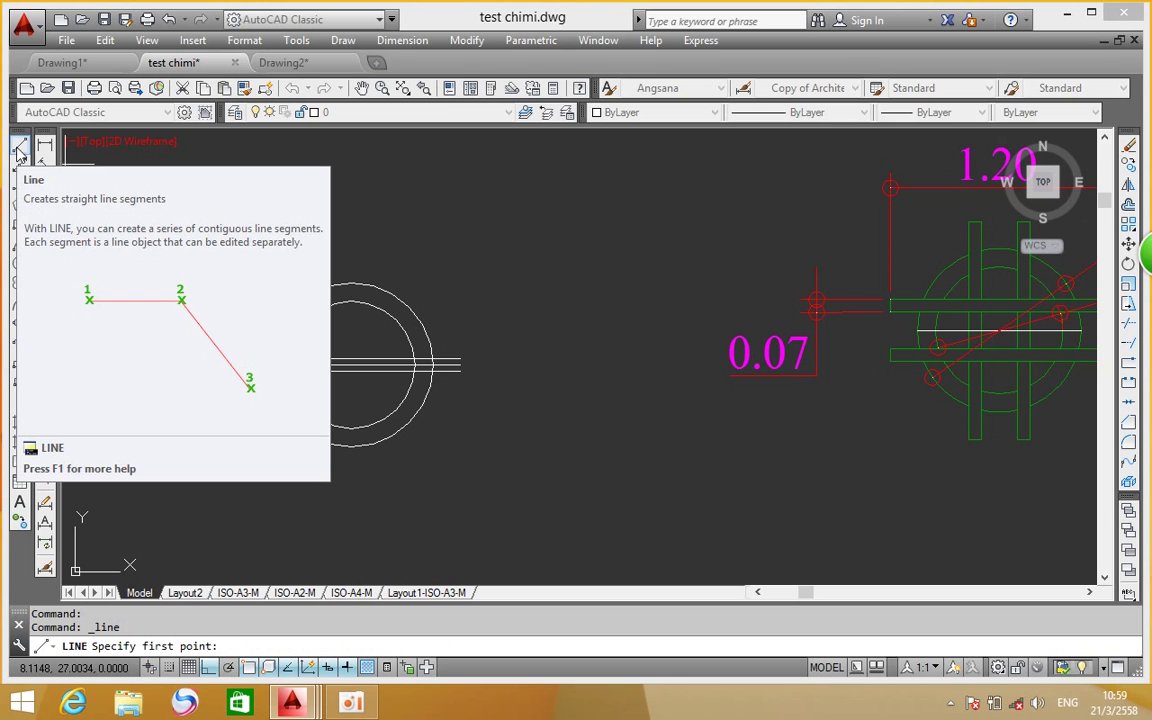
{"action": "key", "text": "Escape"}
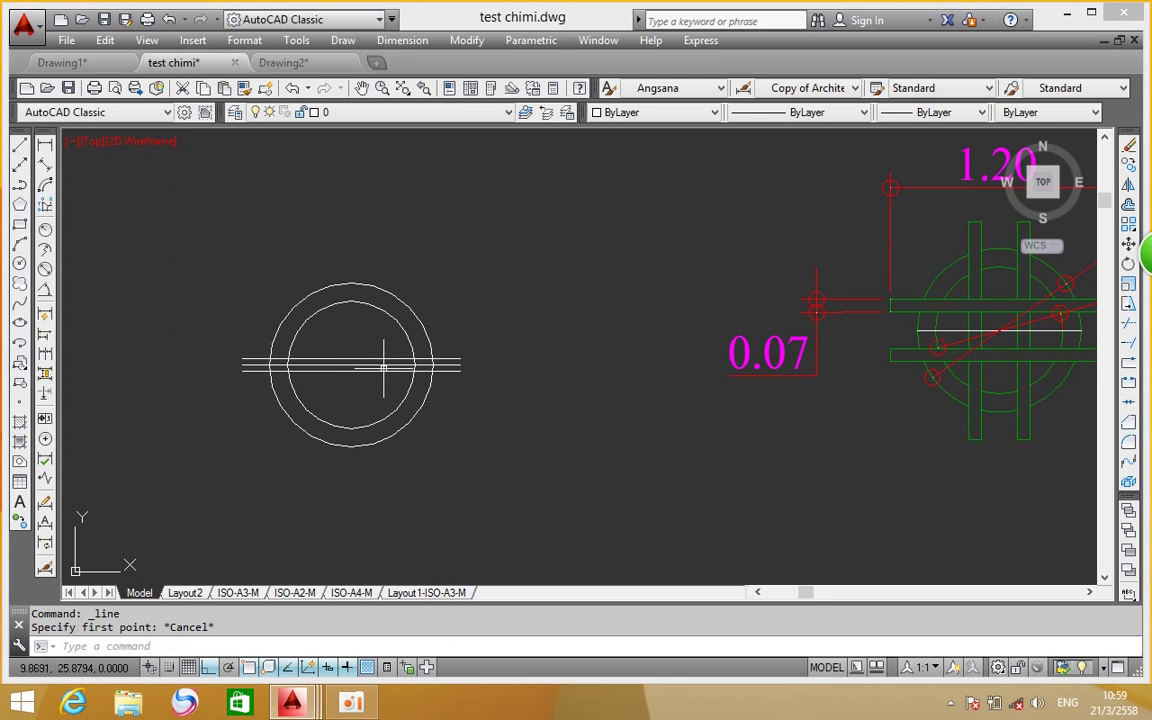
Join both halves of the middle horizontal line into one polyline with PEDIT
{"action": "scroll", "coordinate": [382, 368], "scroll_direction": "up", "scroll_amount": 3}
{"action": "left_click", "coordinate": [382, 362]}
{"action": "key", "text": "Escape"}
{"action": "left_click", "coordinate": [382, 362]}
{"action": "key", "text": "Escape"}
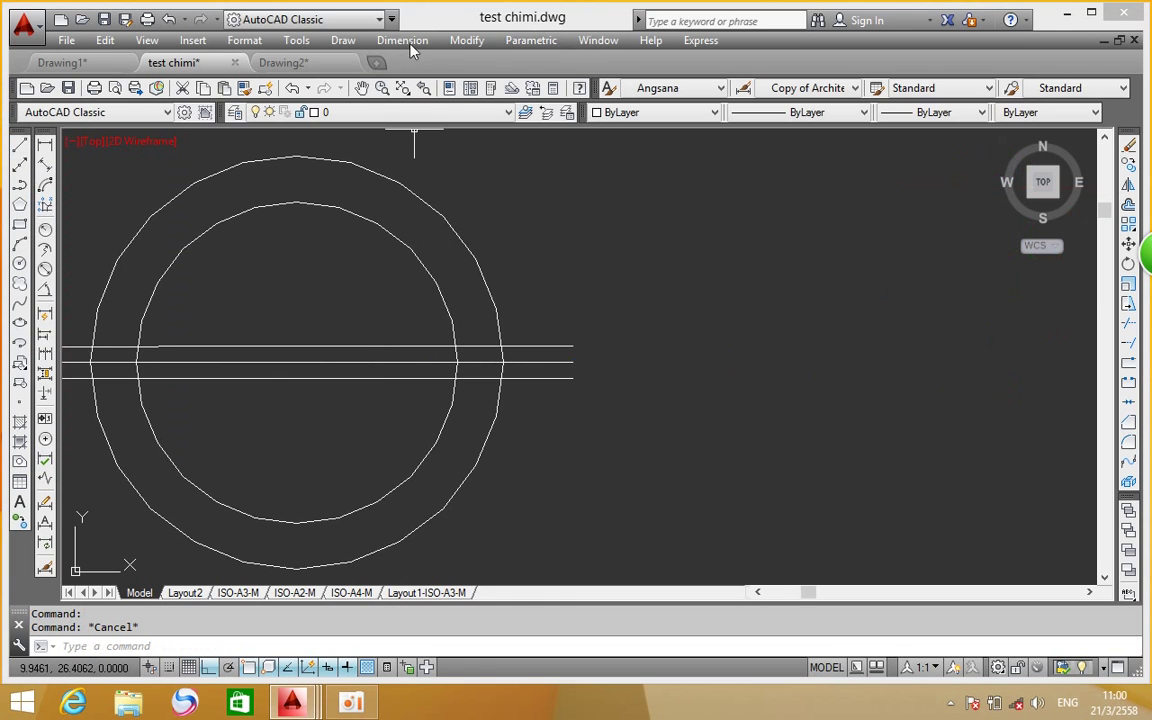
{"action": "left_click", "coordinate": [458, 42]}
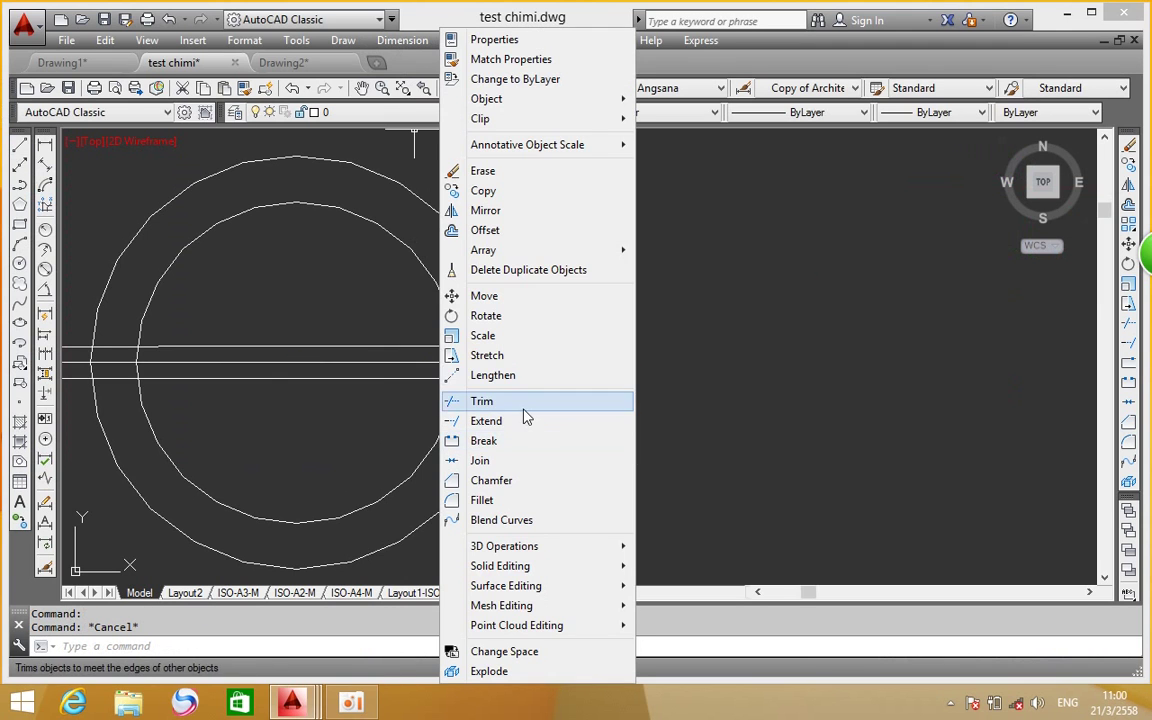
{"action": "mouse_move", "coordinate": [540, 99]}
{"action": "left_click", "coordinate": [710, 176]}
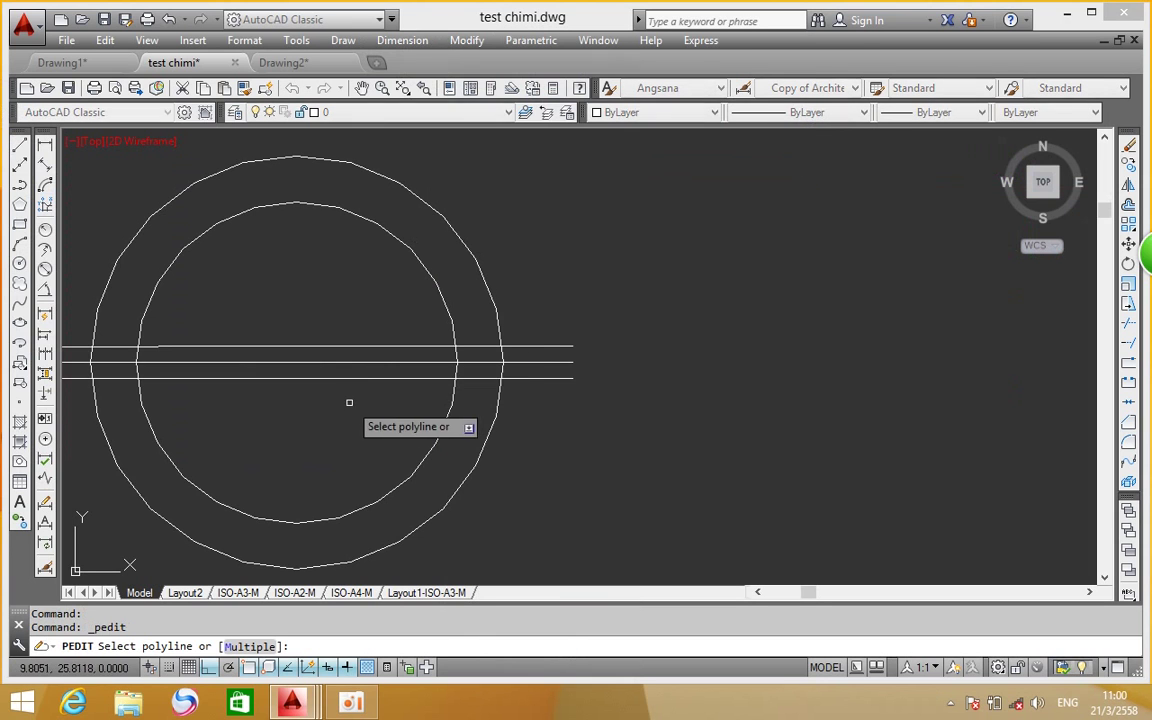
{"action": "left_click", "coordinate": [392, 361]}
{"action": "key", "text": "Return"}
{"action": "left_click", "coordinate": [463, 393]}
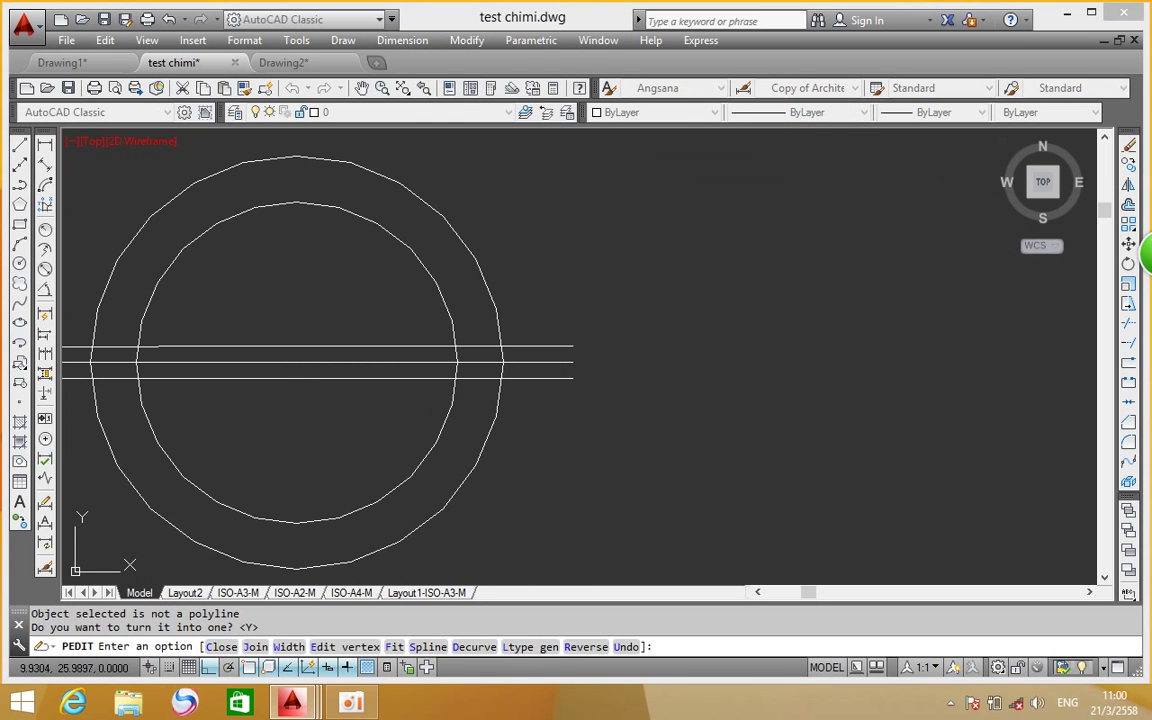
{"action": "type", "text": "J"}
{"action": "left_click", "coordinate": [198, 362]}
{"action": "key", "text": "Return"}
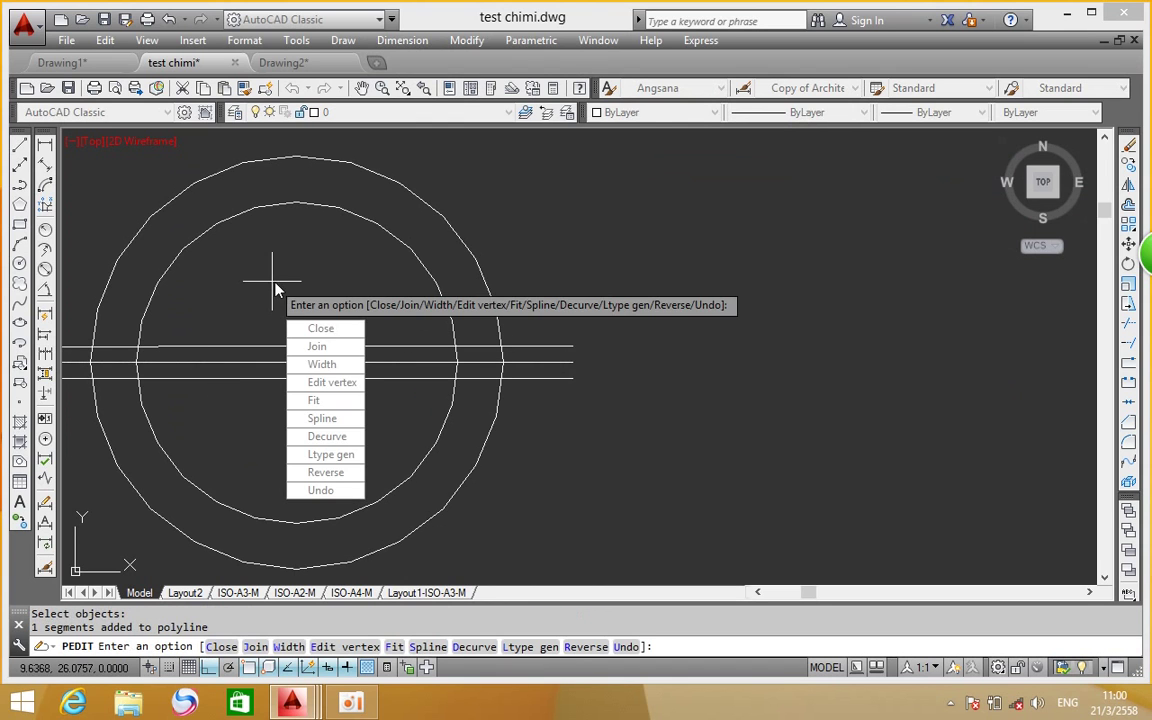
{"action": "key", "text": "Return"}
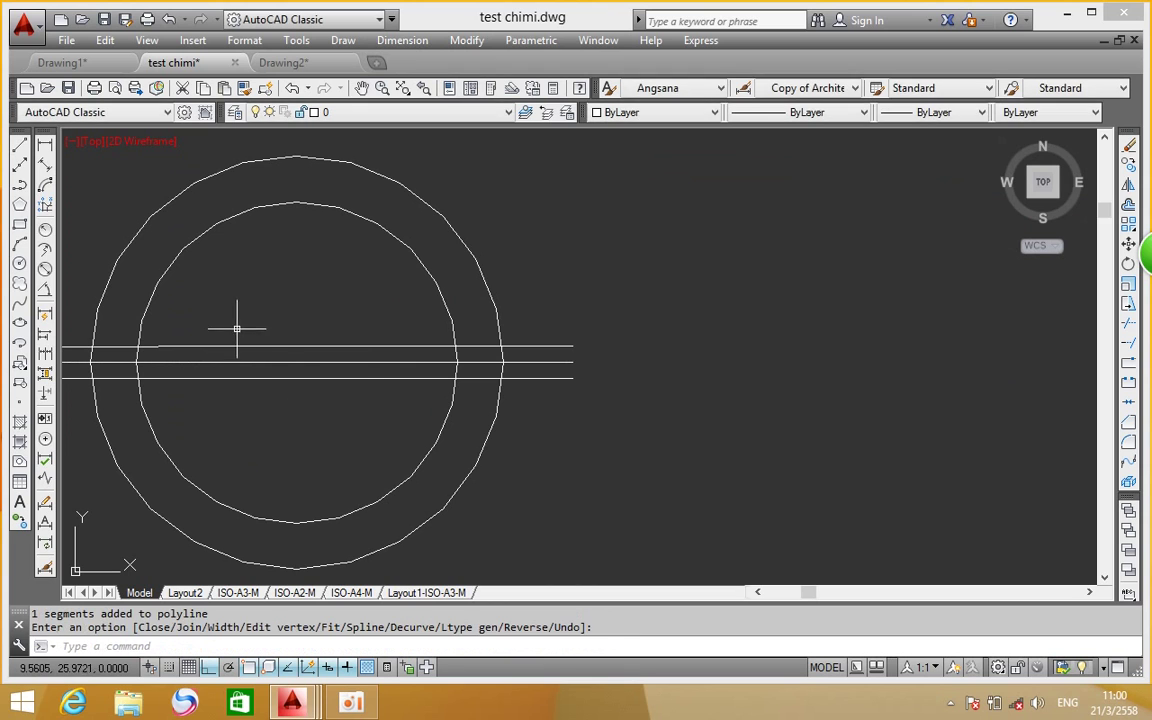
{"action": "left_click", "coordinate": [254, 362]}
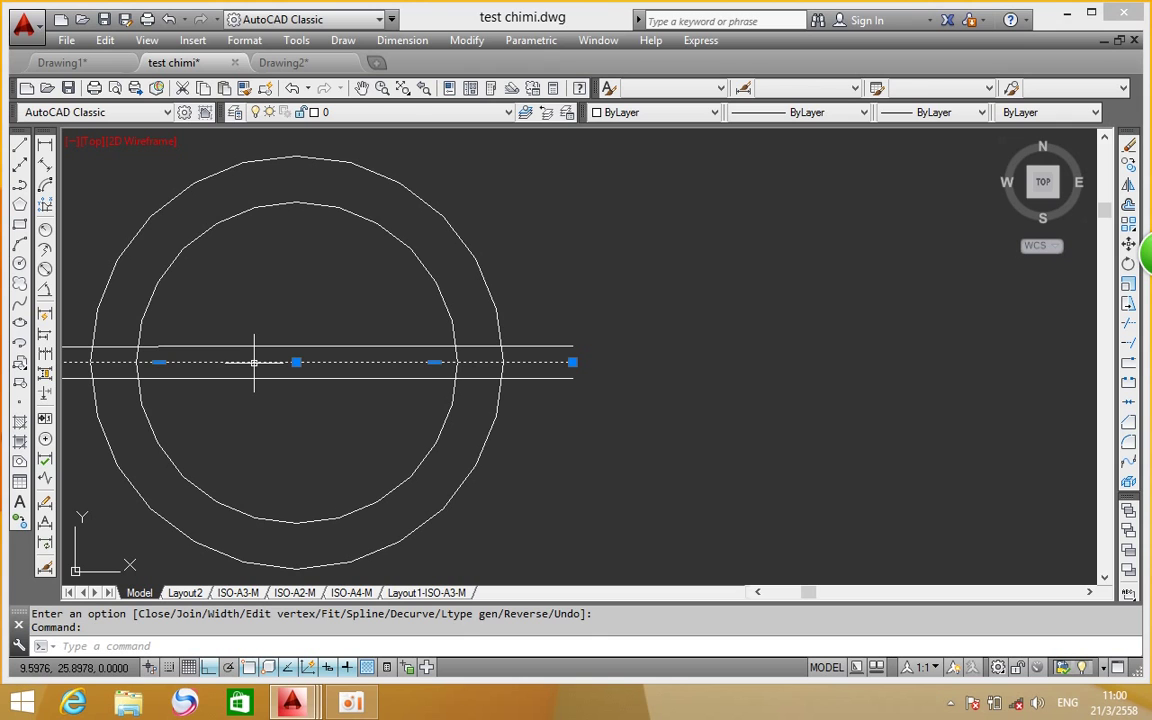
{"action": "key", "text": "Escape"}
Erase the outer parallel lines around the centre line
{"action": "left_click", "coordinate": [356, 343]}
{"action": "left_click", "coordinate": [337, 357]}
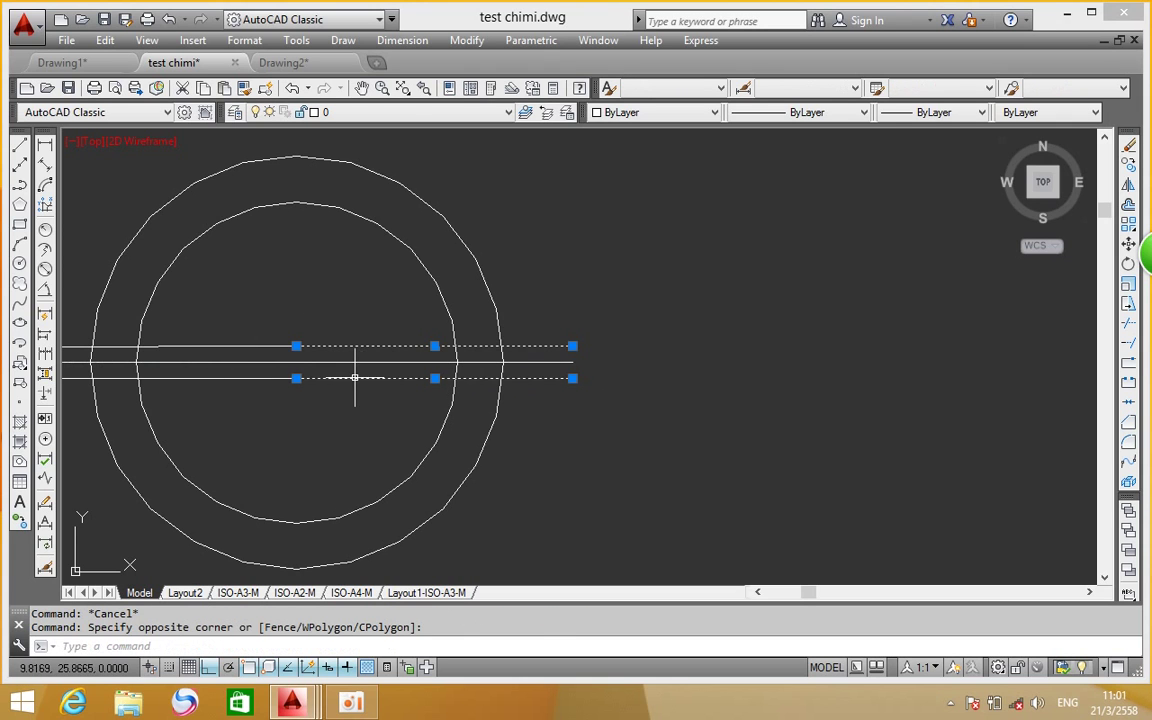
{"action": "left_click", "coordinate": [355, 378]}
{"action": "left_click", "coordinate": [250, 346]}
{"action": "left_click", "coordinate": [248, 378]}
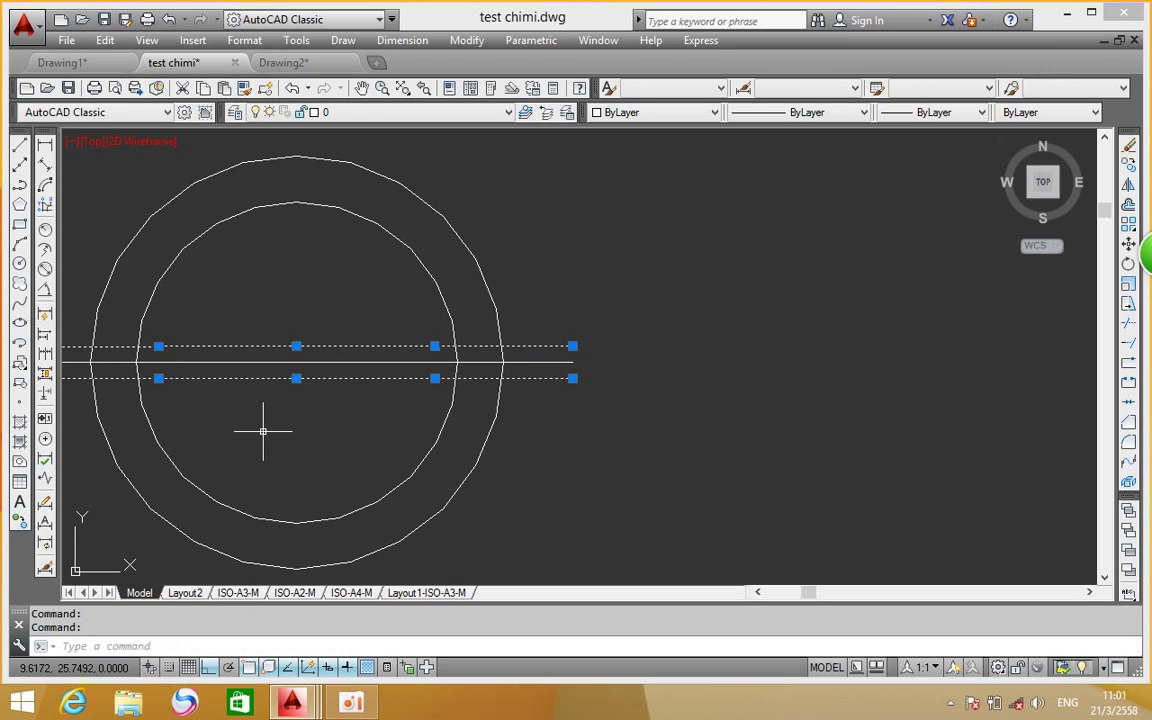
{"action": "key", "text": "Delete"}
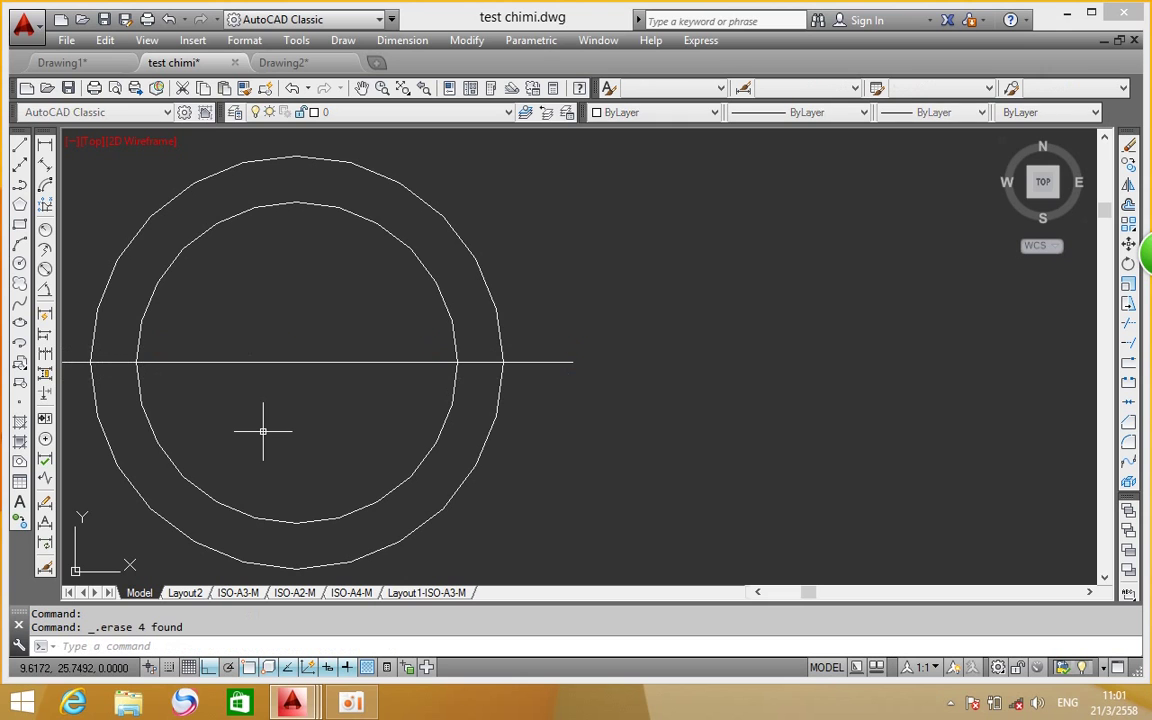
Offset the centre line 0.0350 above and below
{"action": "left_click", "coordinate": [1129, 205]}
{"action": "key", "text": "Return"}
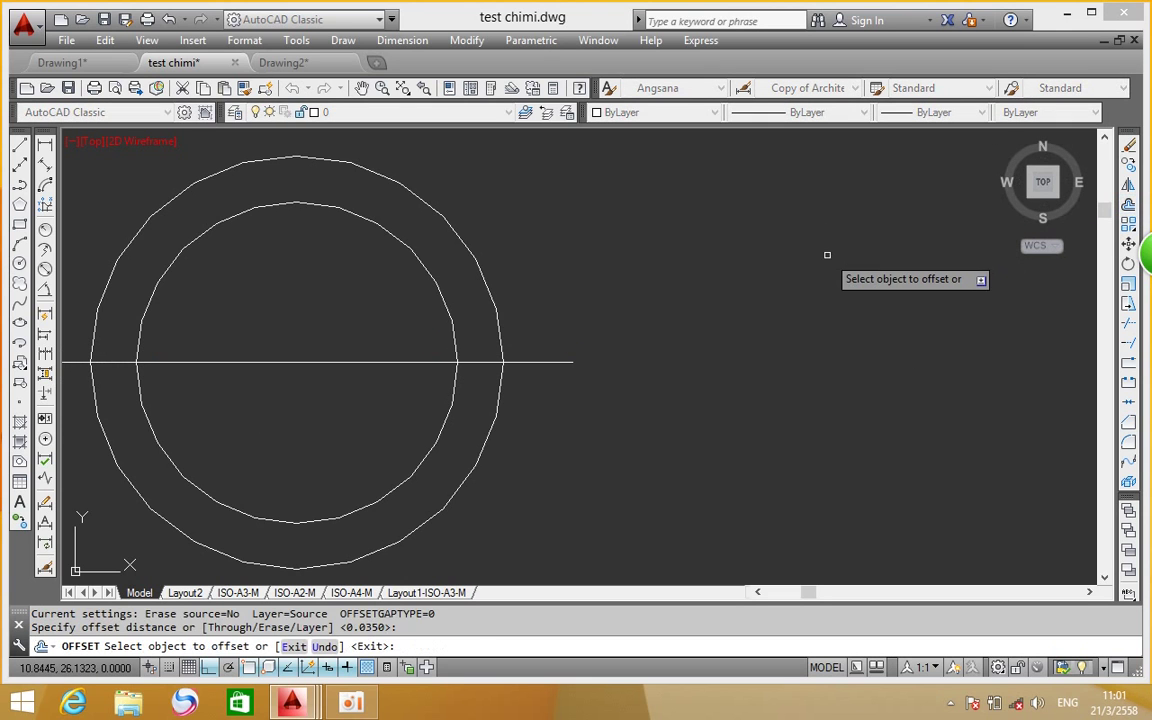
{"action": "left_click", "coordinate": [285, 364]}
{"action": "left_click", "coordinate": [260, 265]}
{"action": "left_click", "coordinate": [300, 360]}
{"action": "left_click", "coordinate": [300, 372]}
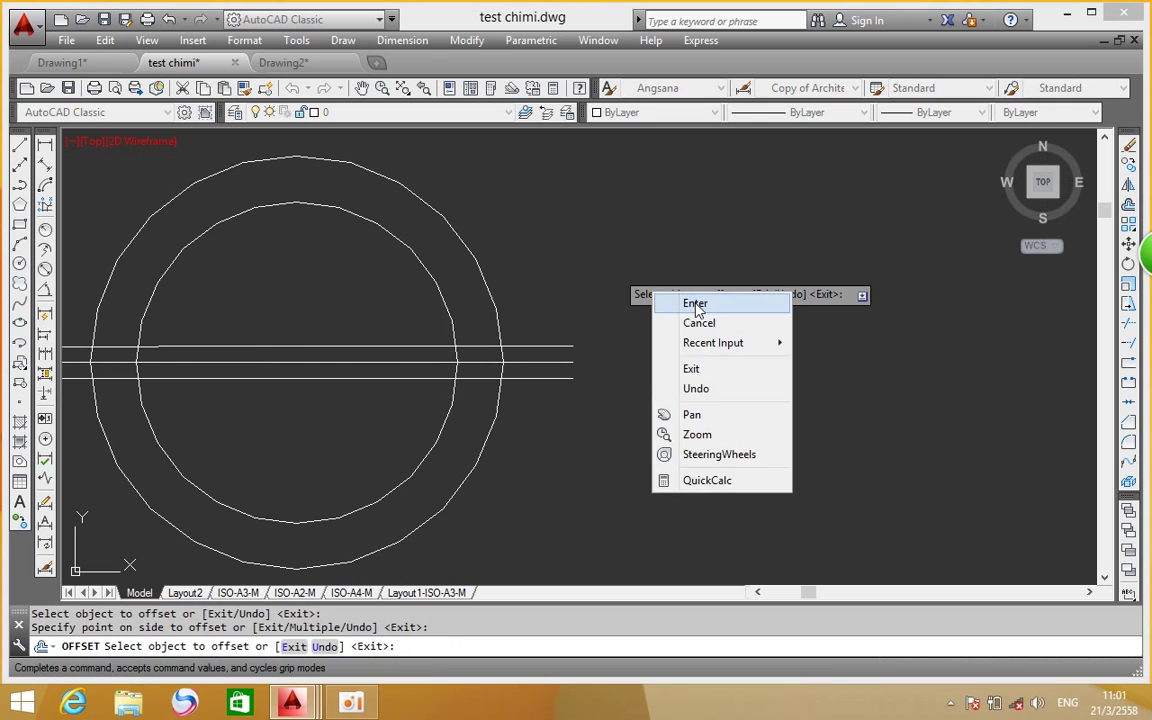
{"action": "left_click", "coordinate": [694, 302]}
Close the left and right ends of the offset pair with vertical lines
{"action": "middle_click_drag", "start_coordinate": [496, 329], "coordinate": [635, 301]}
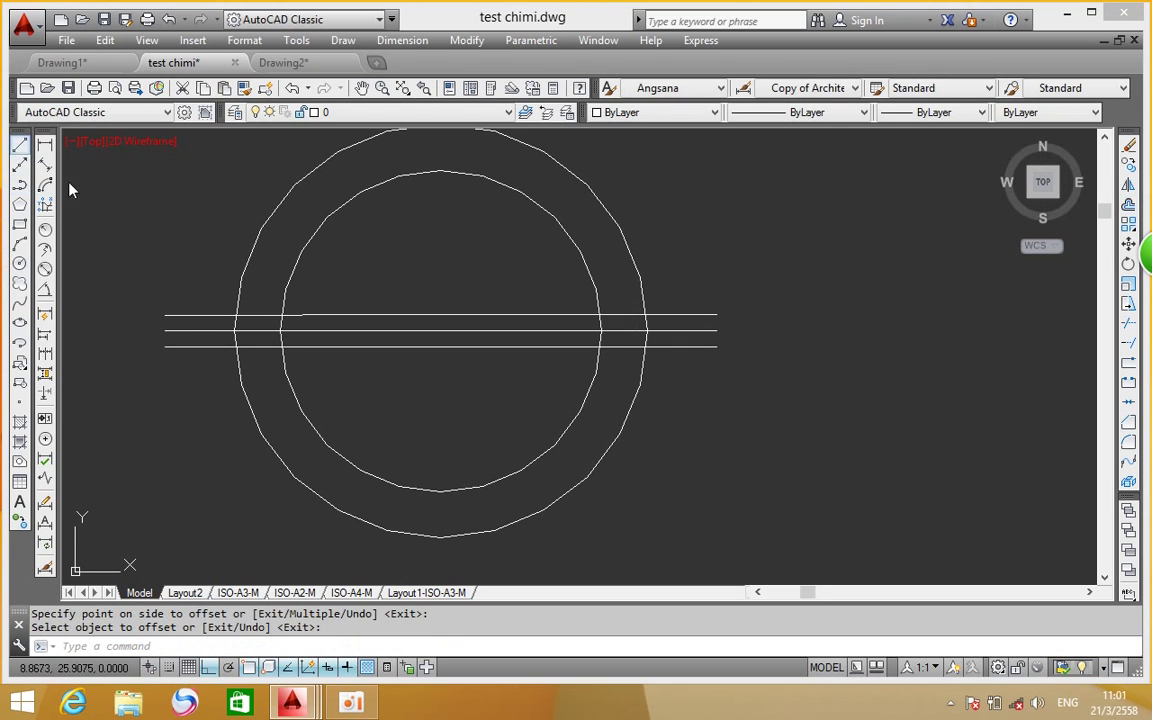
{"action": "left_click", "coordinate": [19, 144]}
{"action": "left_click", "coordinate": [165, 316]}
{"action": "left_click", "coordinate": [165, 346]}
{"action": "right_click", "coordinate": [303, 257]}
{"action": "left_click", "coordinate": [312, 266]}
{"action": "right_click", "coordinate": [400, 238]}
{"action": "left_click", "coordinate": [440, 246]}
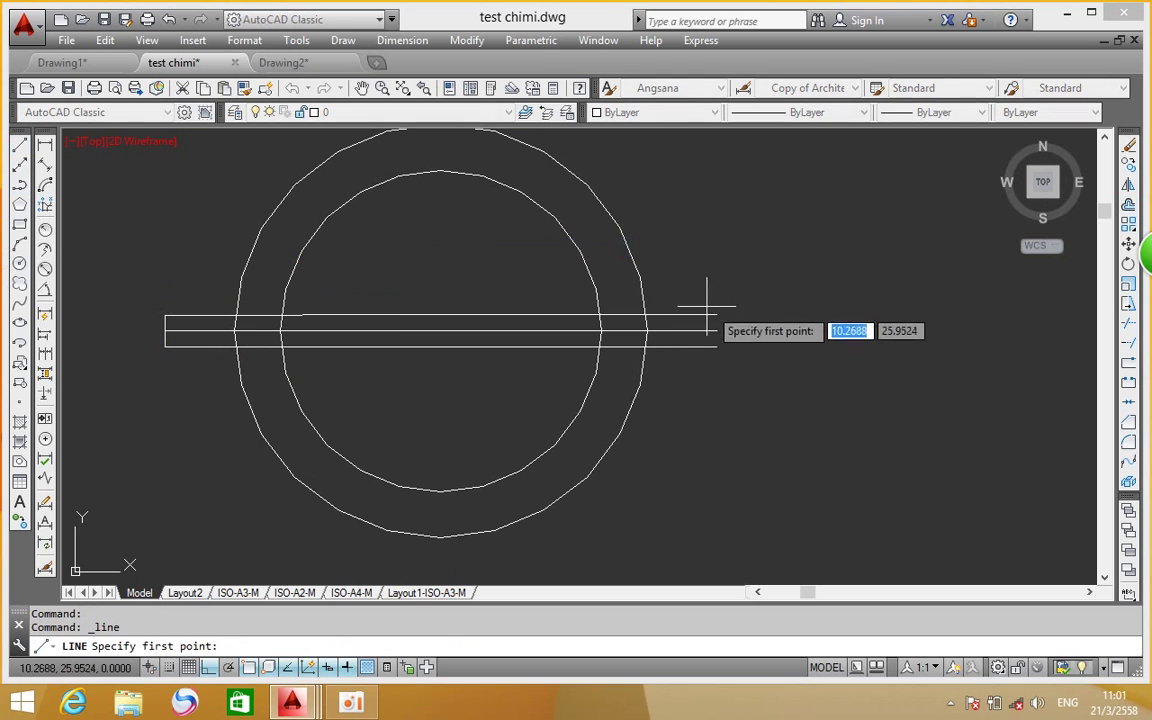
{"action": "left_click", "coordinate": [716, 316]}
{"action": "right_click", "coordinate": [782, 302]}
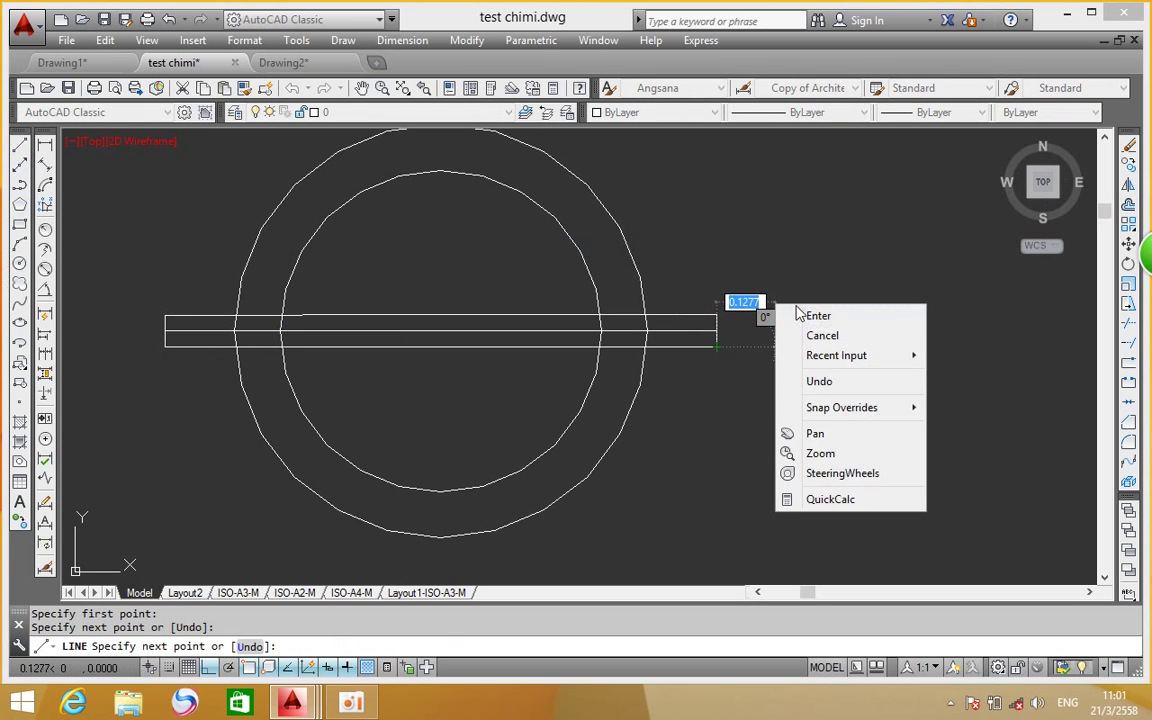
{"action": "left_click", "coordinate": [806, 311]}
Erase the centre line and zoom out toward the reference detail
{"action": "left_click", "coordinate": [527, 329]}
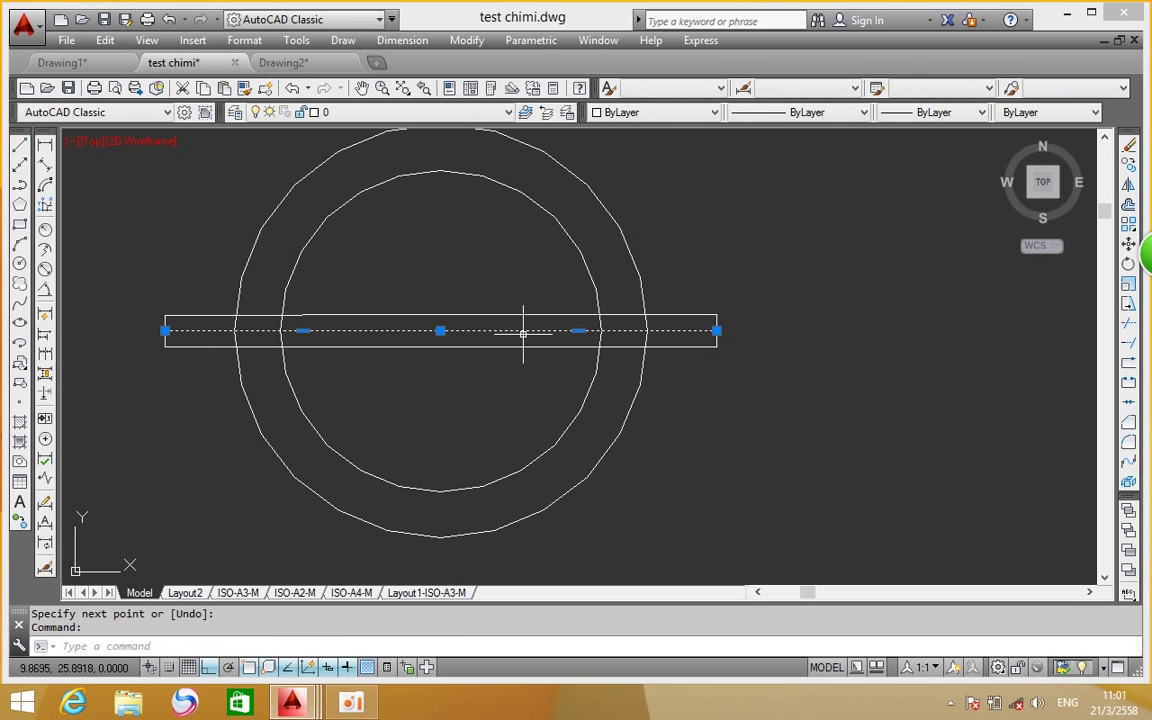
{"action": "key", "text": "Delete"}
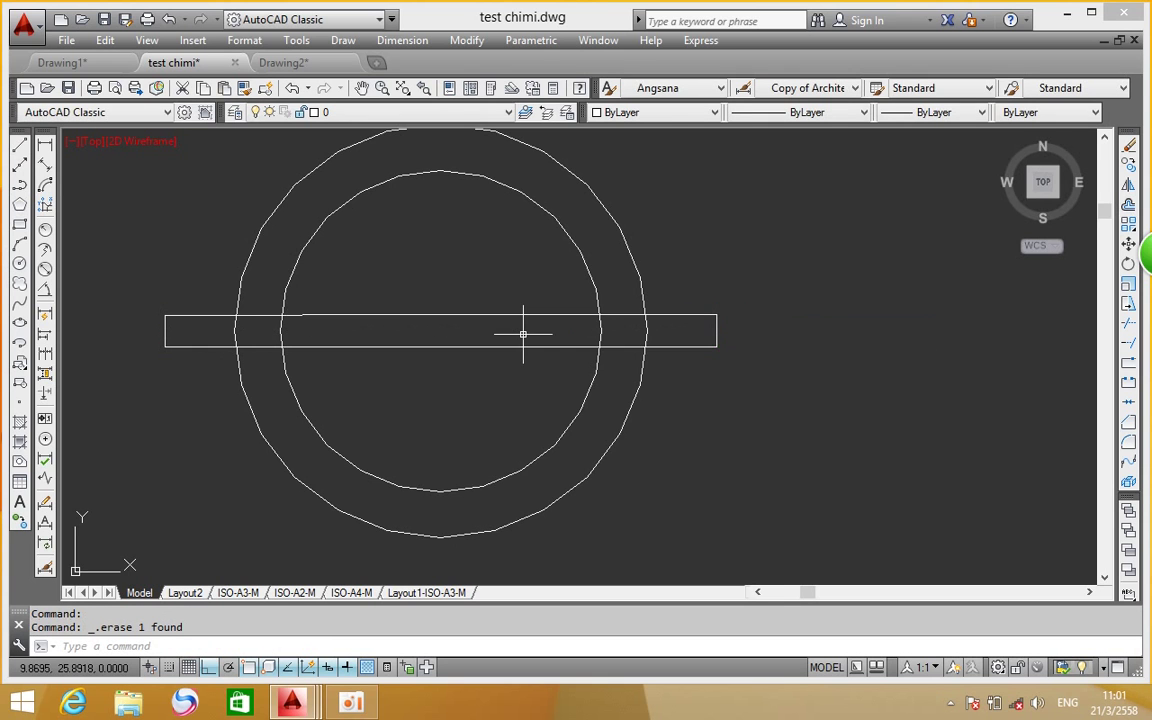
{"action": "scroll", "coordinate": [473, 305], "scroll_direction": "down", "scroll_amount": 3}
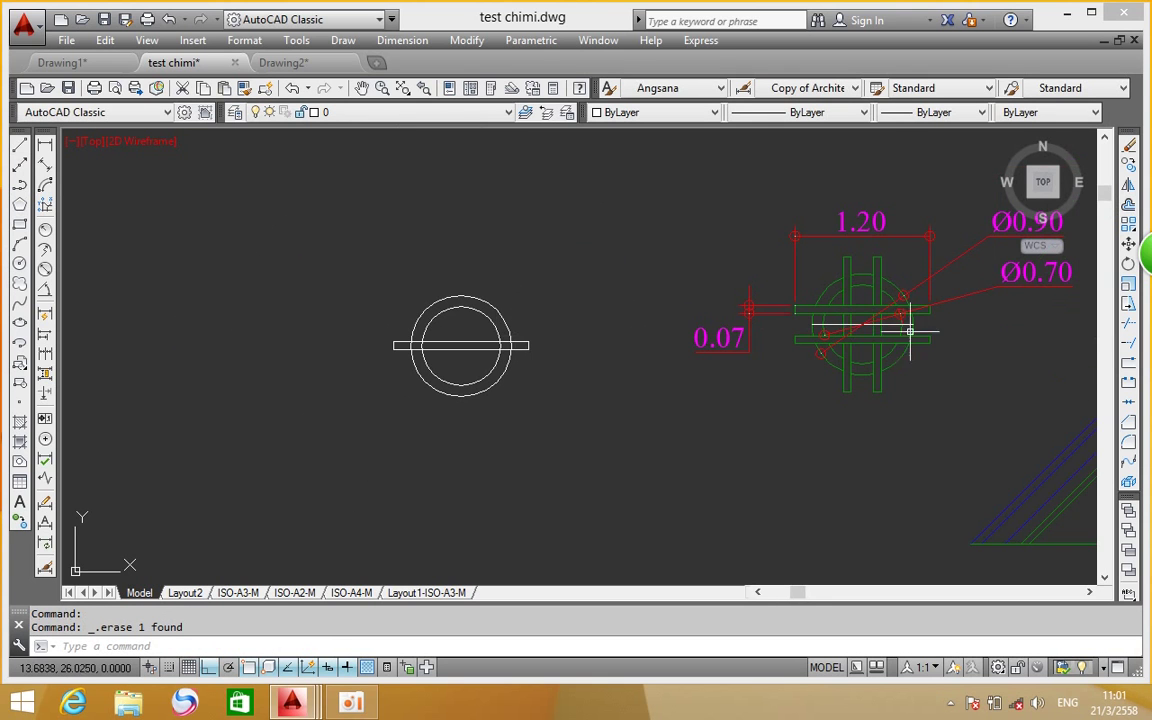
{"action": "scroll", "coordinate": [864, 330], "scroll_direction": "up", "scroll_amount": 2}
{"action": "scroll", "coordinate": [864, 334], "scroll_direction": "up", "scroll_amount": 1}
{"action": "scroll", "coordinate": [828, 296], "scroll_direction": "up", "scroll_amount": 1}
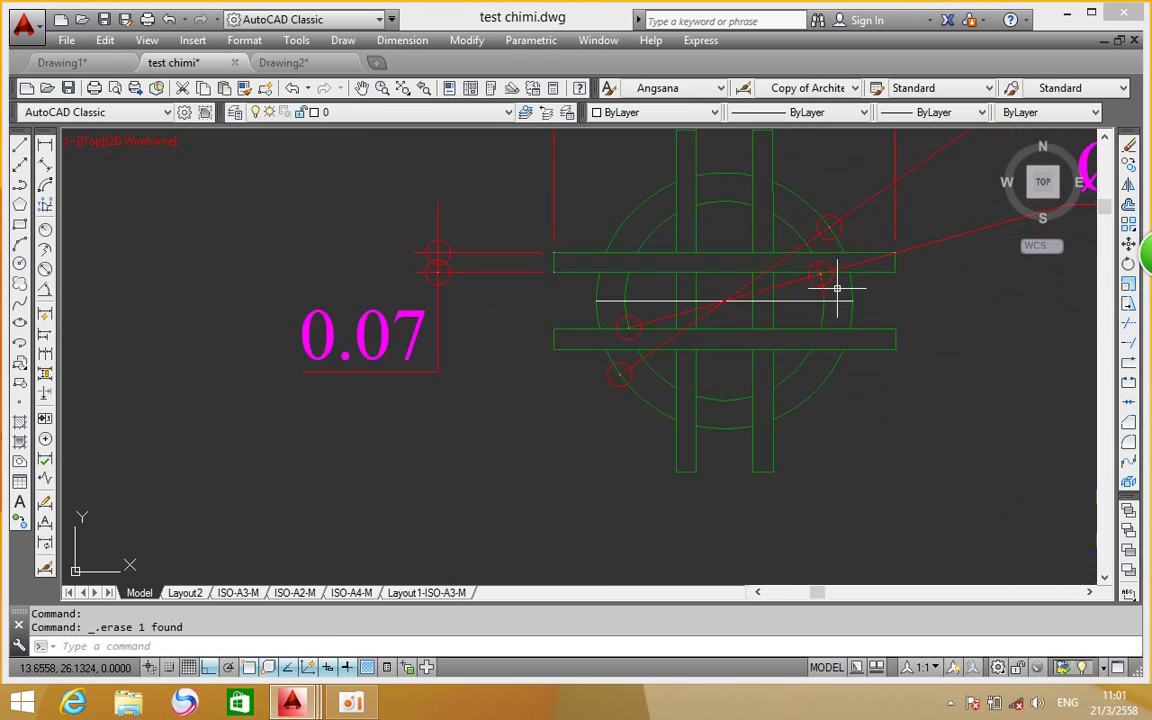
{"action": "scroll", "coordinate": [828, 296], "scroll_direction": "up", "scroll_amount": 2}
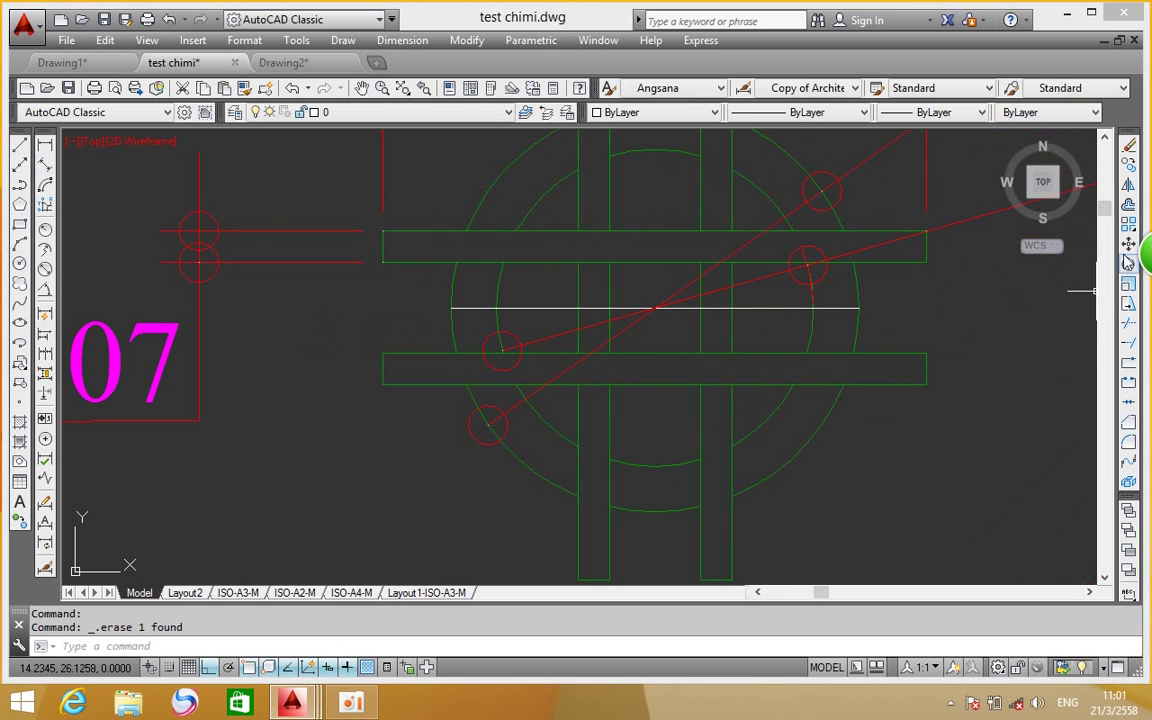
{"action": "left_click", "coordinate": [44, 145]}
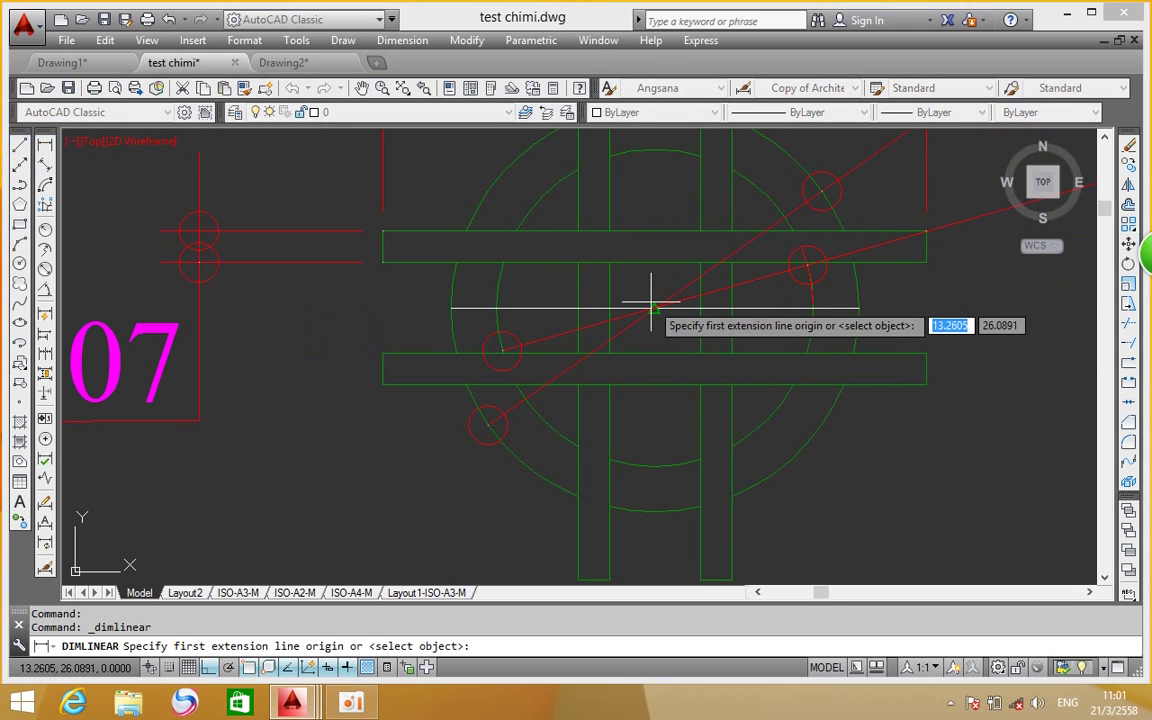
{"action": "left_click", "coordinate": [655, 308]}
{"action": "left_click", "coordinate": [656, 283]}
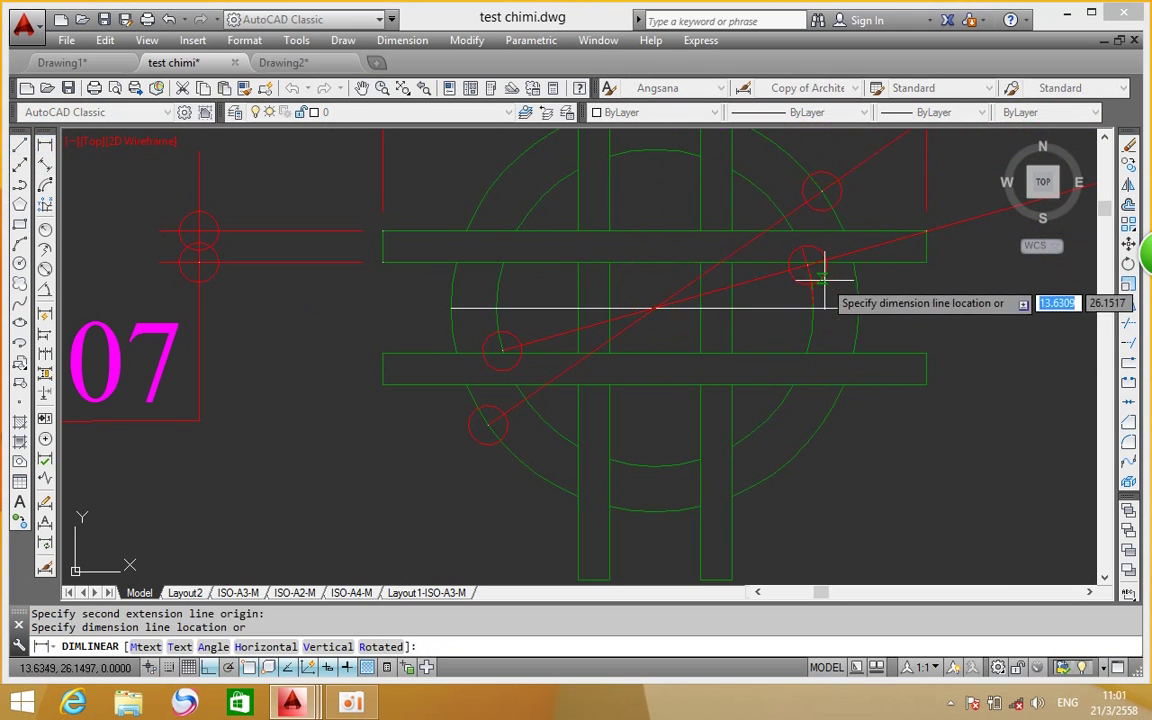
{"action": "scroll", "coordinate": [648, 300], "scroll_direction": "down", "scroll_amount": 4}
{"action": "key", "text": "Escape"}
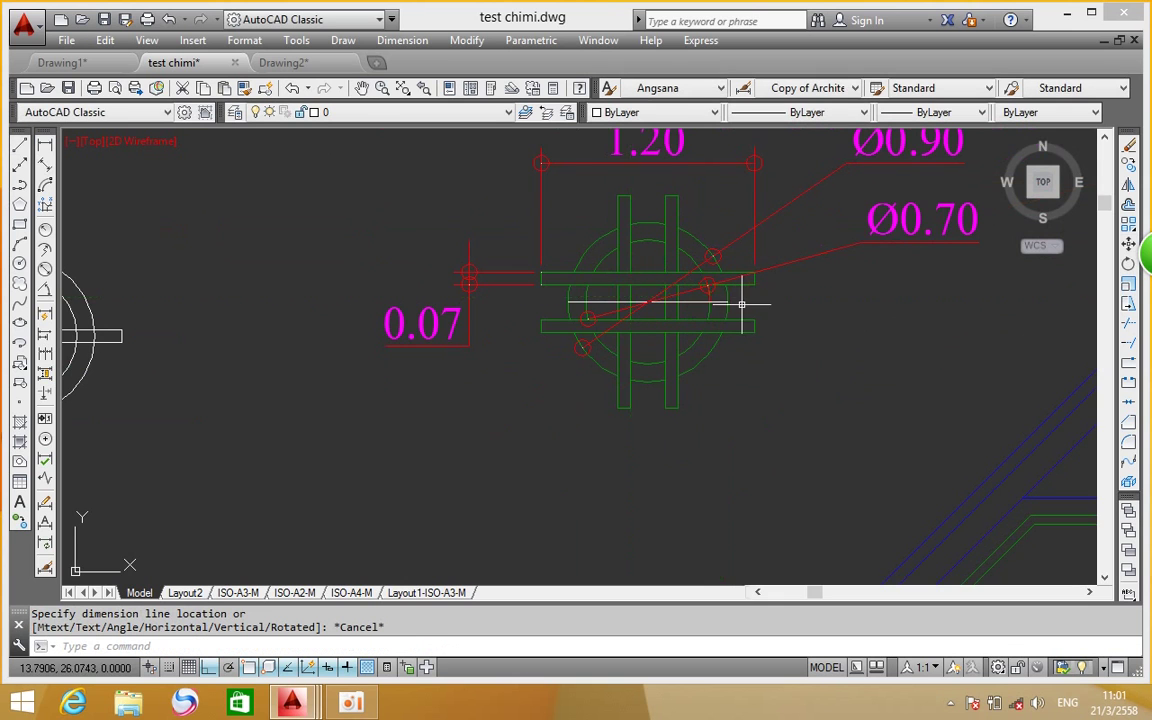
{"action": "scroll", "coordinate": [738, 308], "scroll_direction": "down", "scroll_amount": 6}
{"action": "middle_click_drag", "start_coordinate": [711, 295], "coordinate": [870, 278]}
{"action": "scroll", "coordinate": [776, 283], "scroll_direction": "up", "scroll_amount": 5}
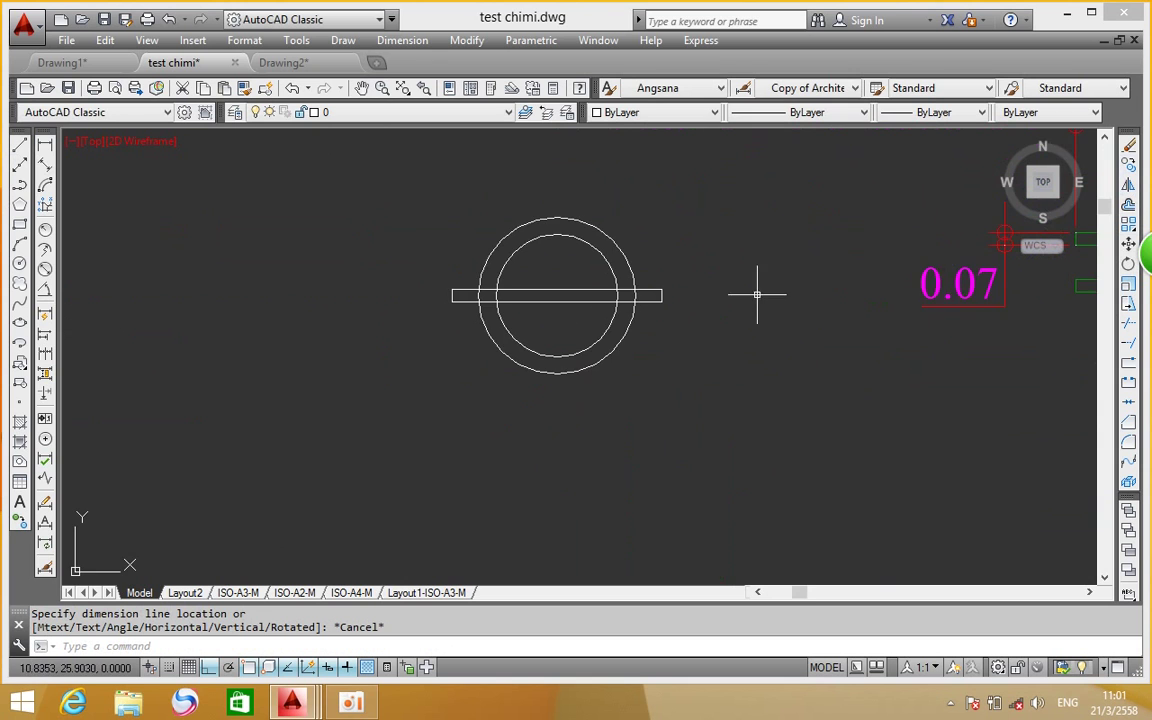
{"action": "middle_click_drag", "start_coordinate": [759, 290], "coordinate": [257, 334]}
{"action": "middle_click_drag", "start_coordinate": [792, 330], "coordinate": [705, 334]}
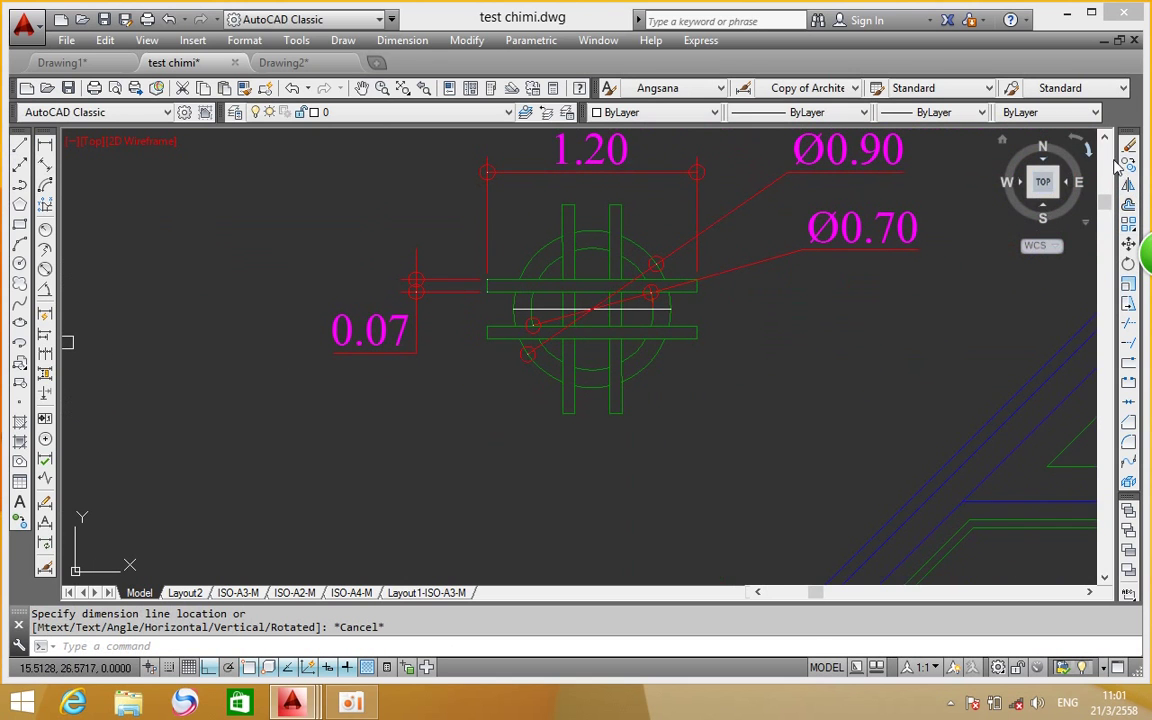
{"action": "left_click", "coordinate": [1130, 183]}
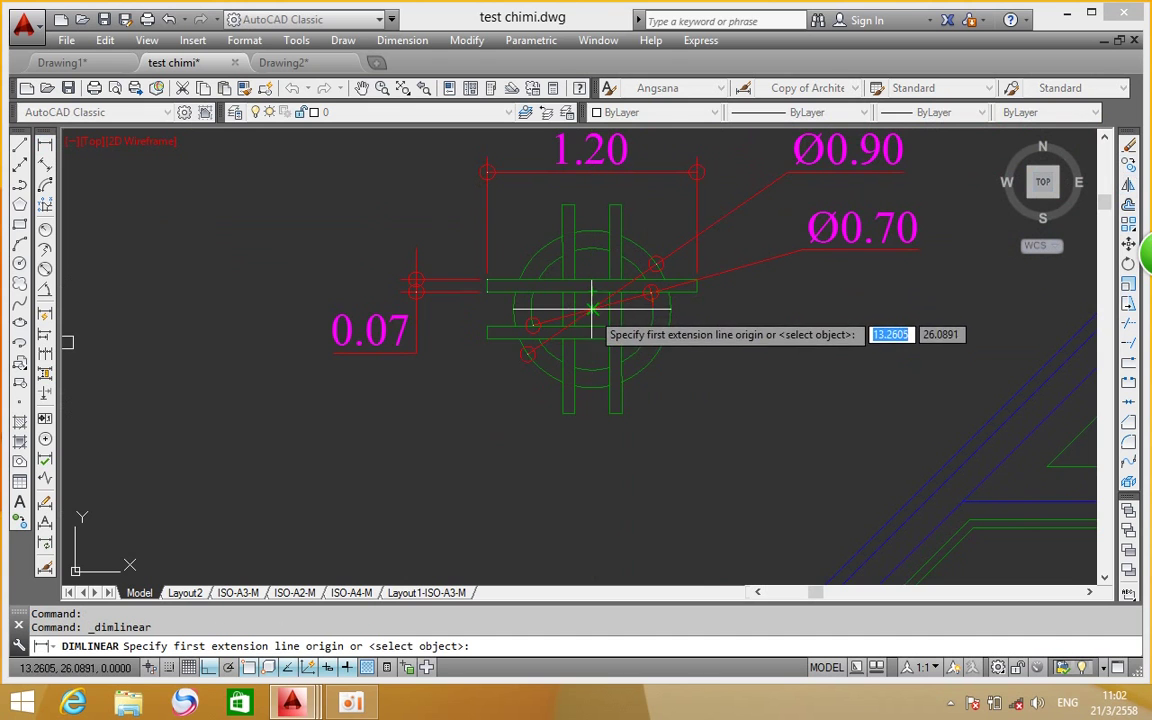
{"action": "left_click", "coordinate": [656, 264]}
{"action": "scroll", "coordinate": [754, 287], "scroll_direction": "up", "scroll_amount": 6}
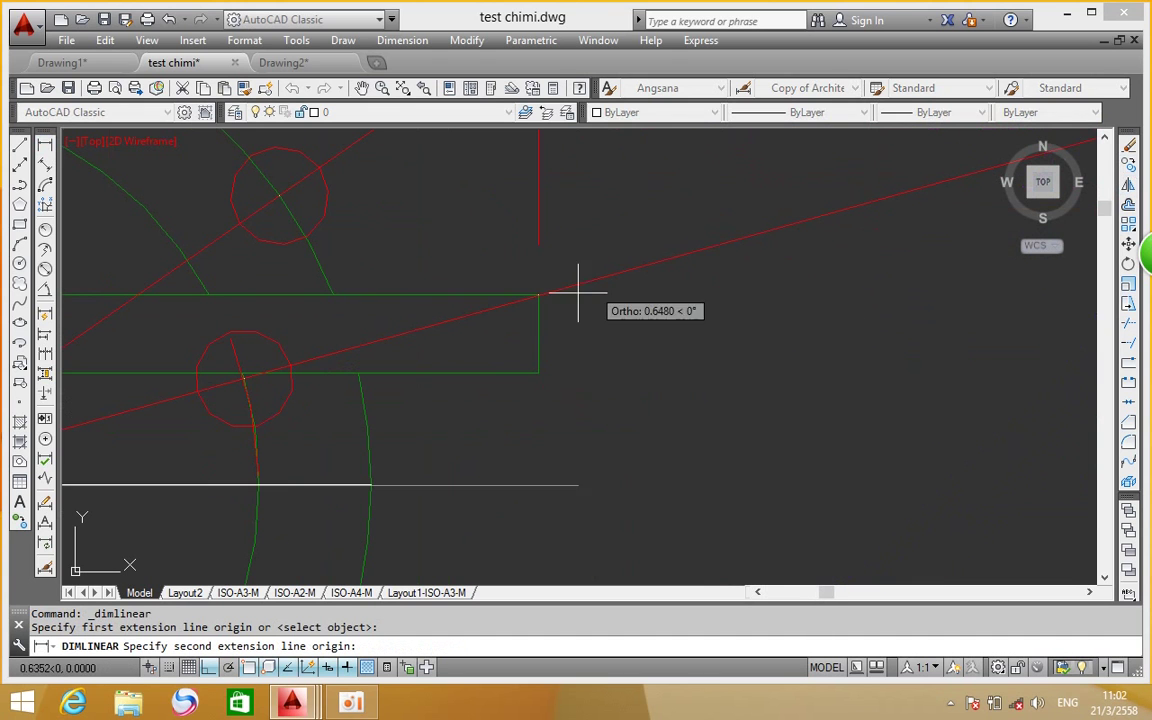
{"action": "left_click", "coordinate": [538, 333]}
{"action": "scroll", "coordinate": [540, 333], "scroll_direction": "down", "scroll_amount": 2}
{"action": "scroll", "coordinate": [662, 355], "scroll_direction": "down", "scroll_amount": 2}
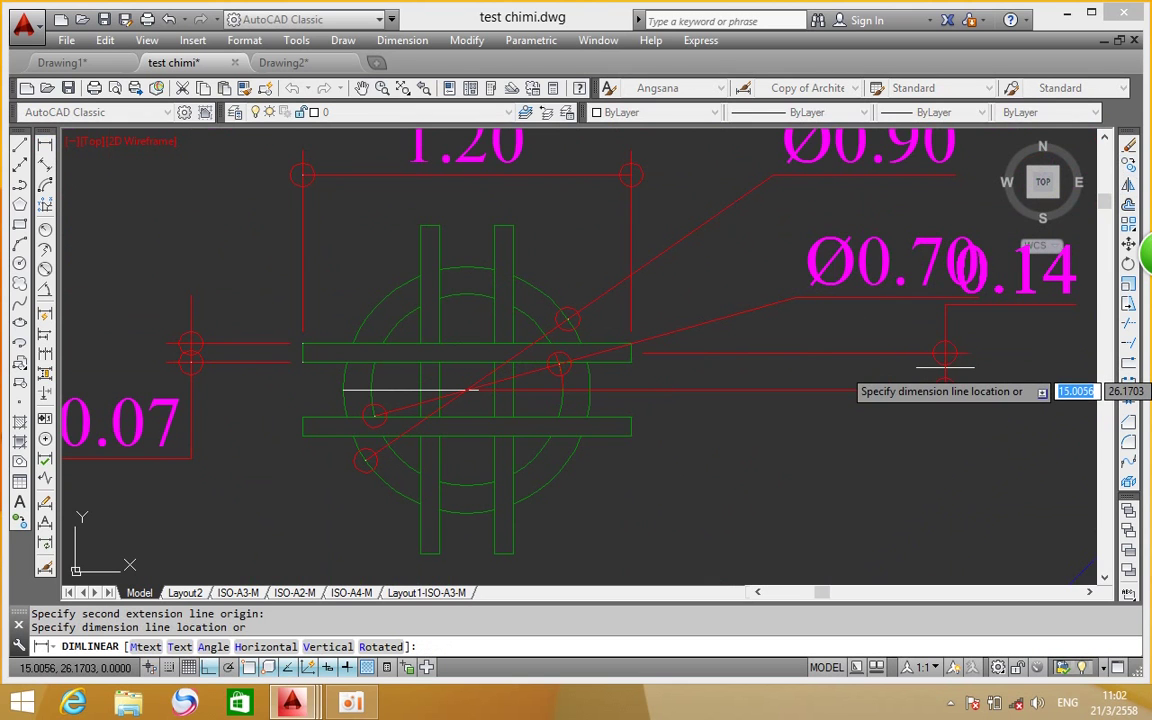
{"action": "key", "text": "Escape"}
{"action": "scroll", "coordinate": [946, 367], "scroll_direction": "down", "scroll_amount": 5}
{"action": "scroll", "coordinate": [712, 400], "scroll_direction": "up", "scroll_amount": 3}
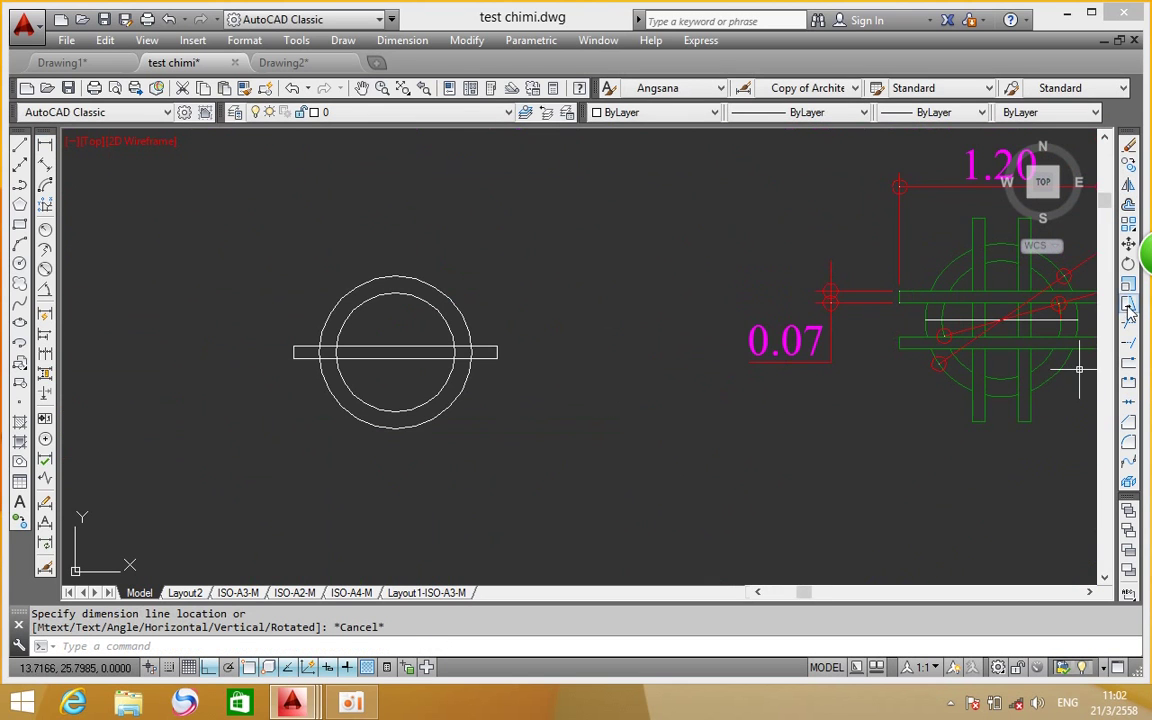
{"action": "left_click", "coordinate": [1128, 240]}
{"action": "left_click", "coordinate": [265, 325]}
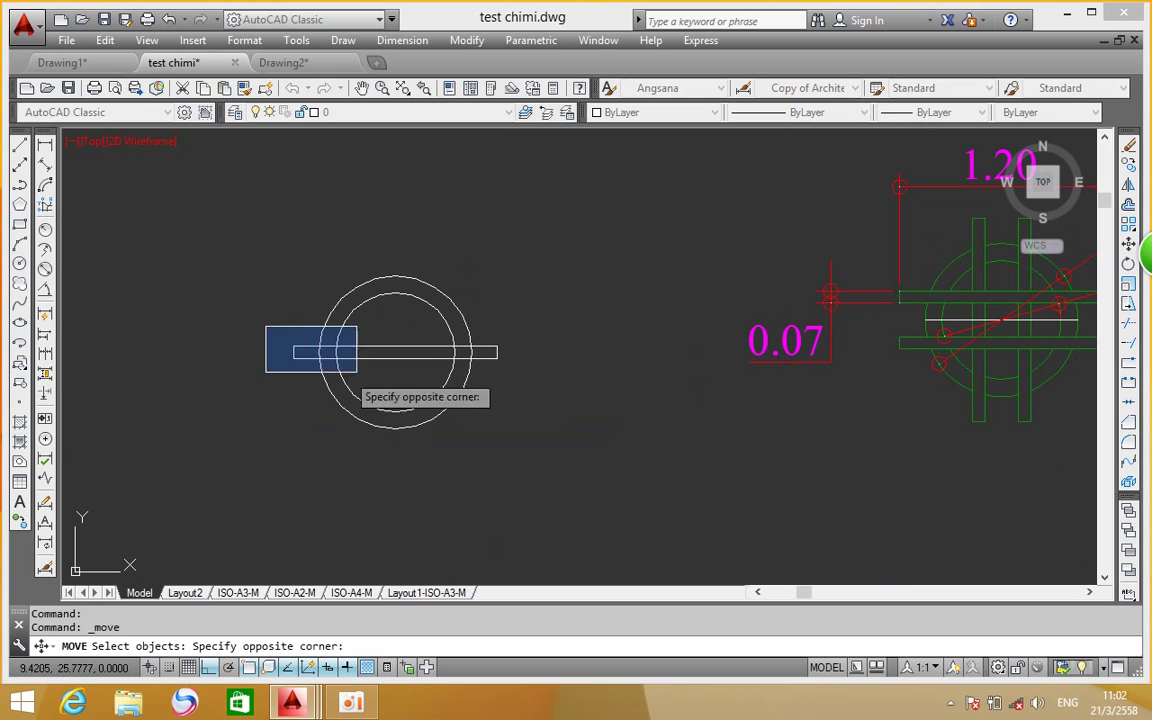
{"action": "left_click", "coordinate": [533, 376]}
{"action": "key", "text": "Return"}
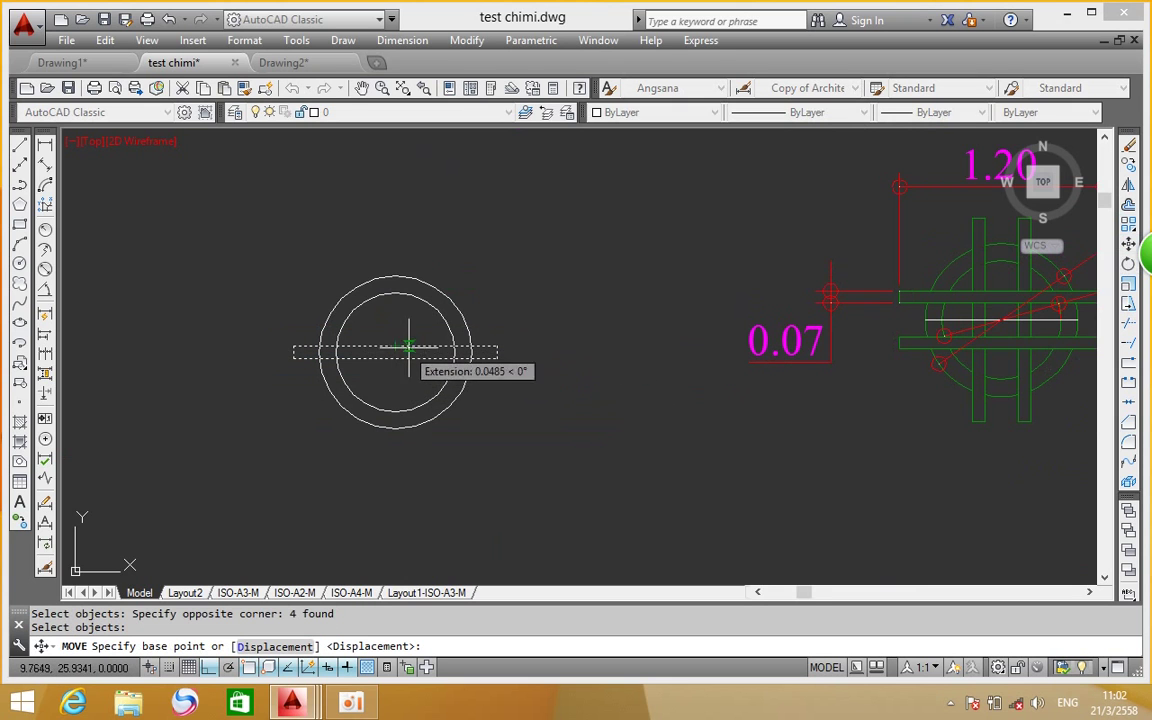
{"action": "scroll", "coordinate": [390, 352], "scroll_direction": "up", "scroll_amount": 4}
{"action": "left_click", "coordinate": [753, 347]}
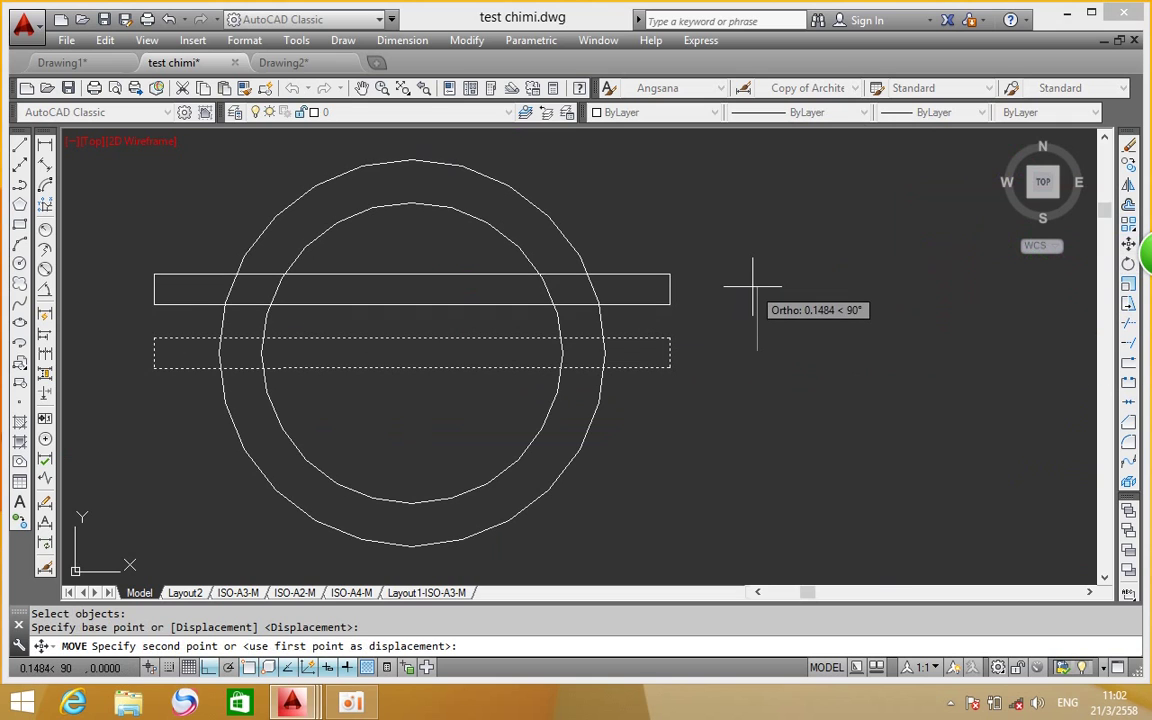
{"action": "type", "text": ".14"}
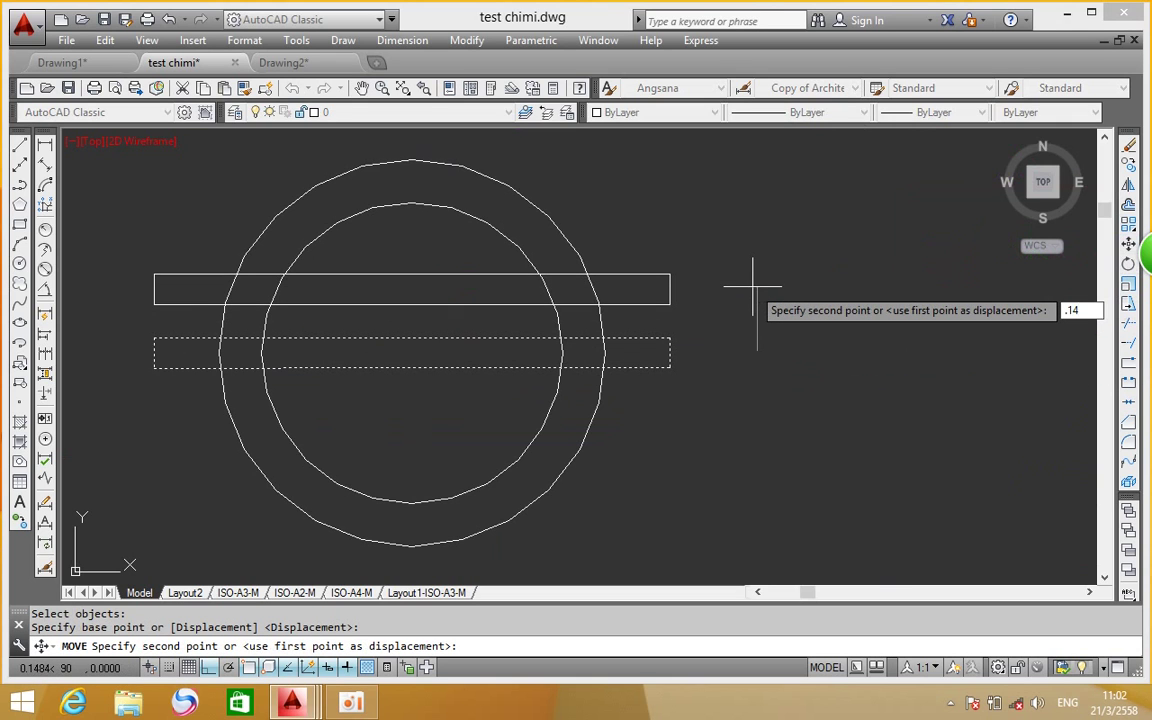
{"action": "key", "text": "Return"}
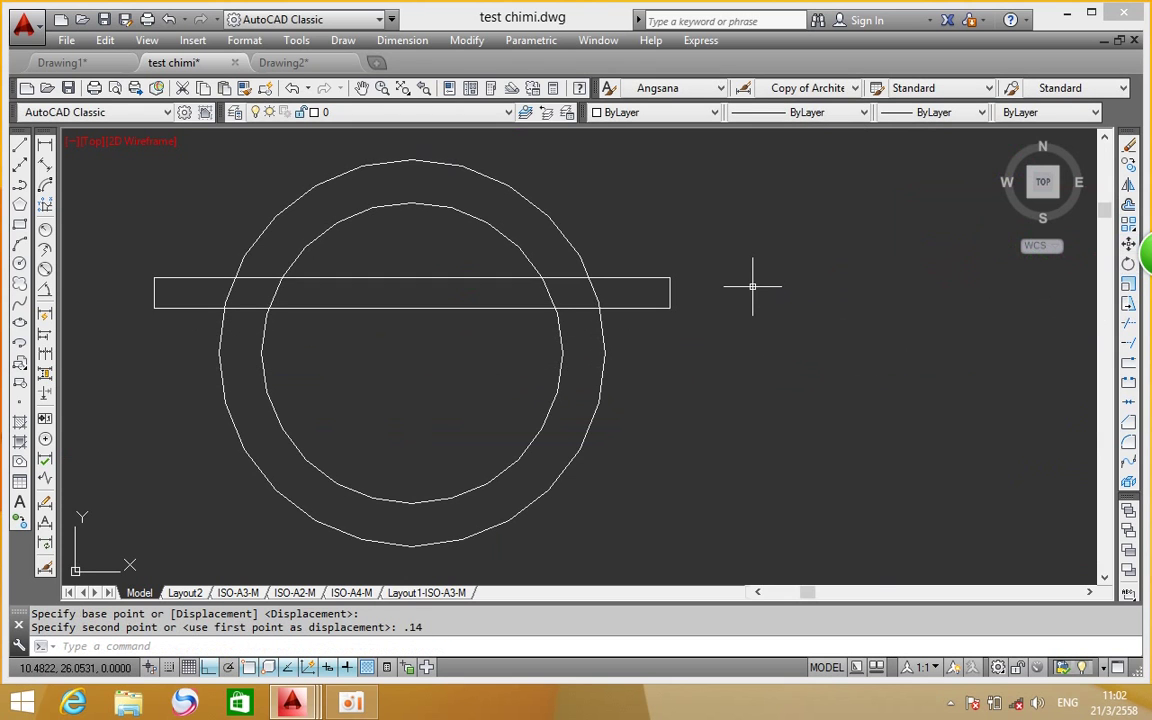
{"action": "scroll", "coordinate": [753, 287], "scroll_direction": "down", "scroll_amount": 2}
{"action": "scroll", "coordinate": [586, 321], "scroll_direction": "down", "scroll_amount": 3}
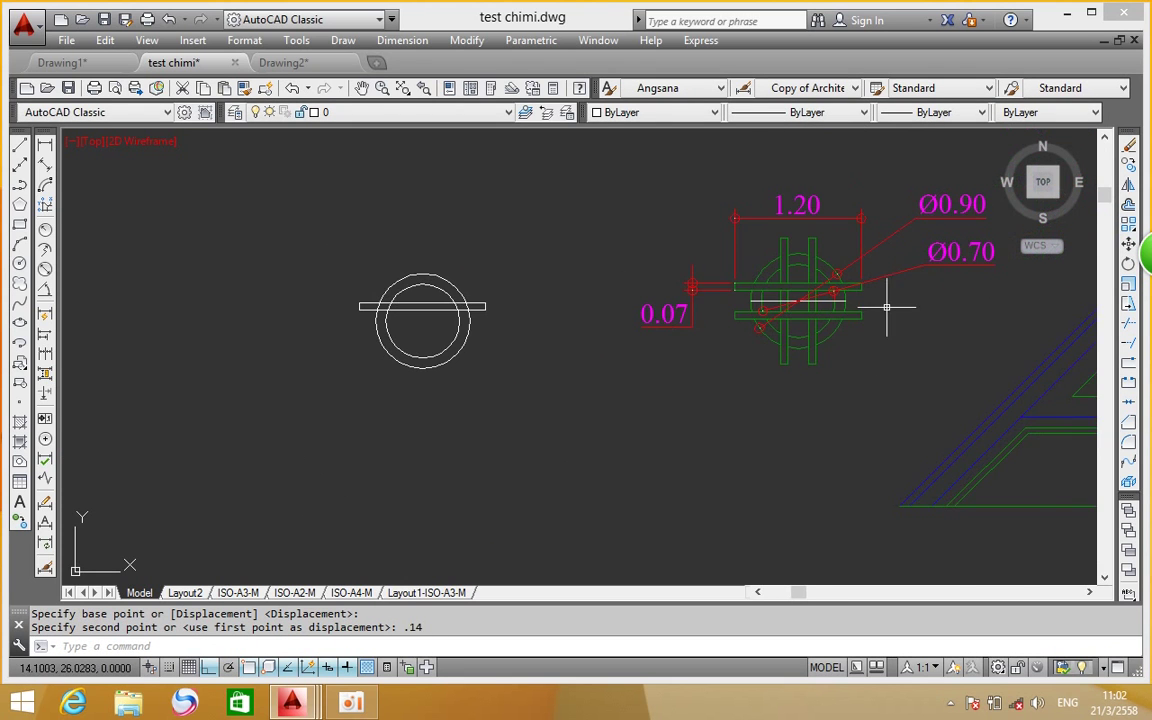
{"action": "scroll", "coordinate": [886, 307], "scroll_direction": "up", "scroll_amount": 2}
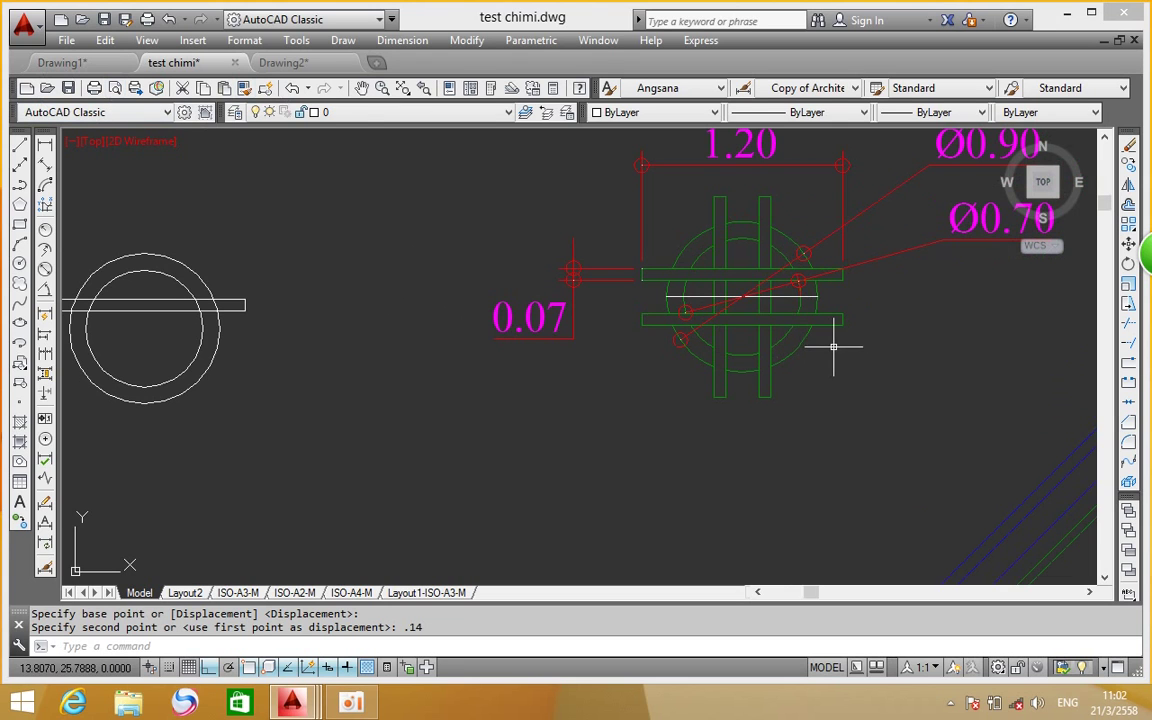
{"action": "scroll", "coordinate": [890, 318], "scroll_direction": "up", "scroll_amount": 1}
{"action": "scroll", "coordinate": [850, 335], "scroll_direction": "up", "scroll_amount": 1}
{"action": "scroll", "coordinate": [830, 342], "scroll_direction": "up", "scroll_amount": 1}
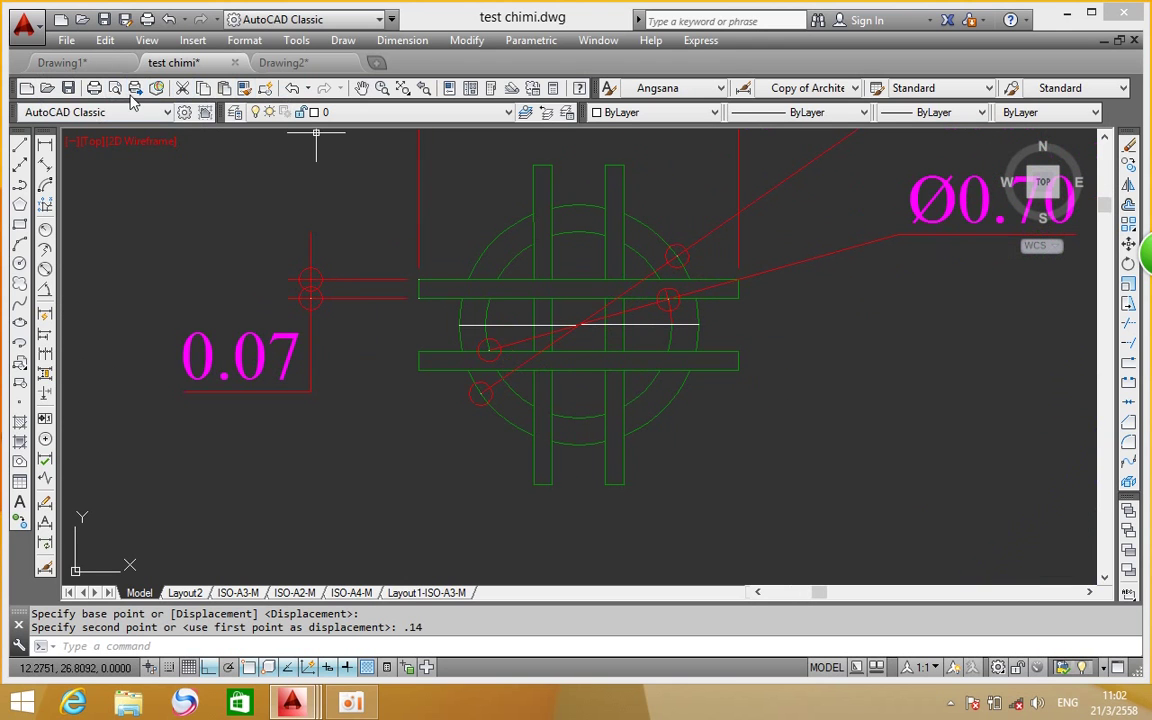
{"action": "scroll", "coordinate": [760, 300], "scroll_direction": "up", "scroll_amount": 4}
{"action": "left_click", "coordinate": [45, 145]}
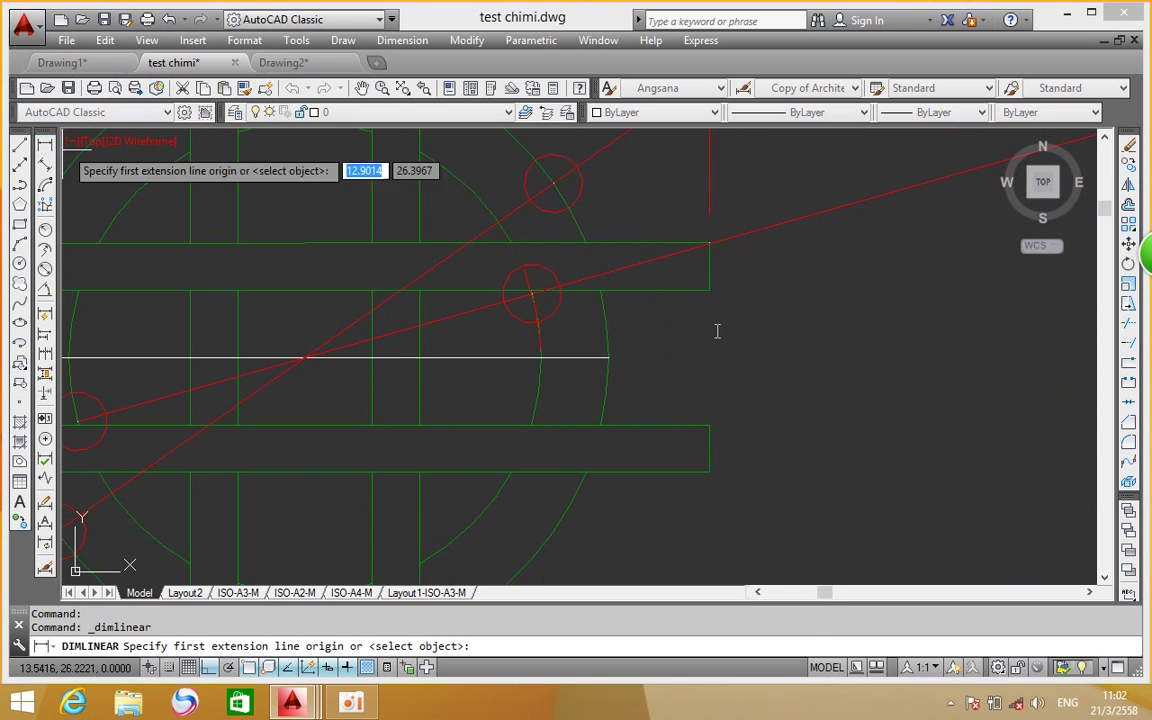
{"action": "left_click", "coordinate": [710, 291]}
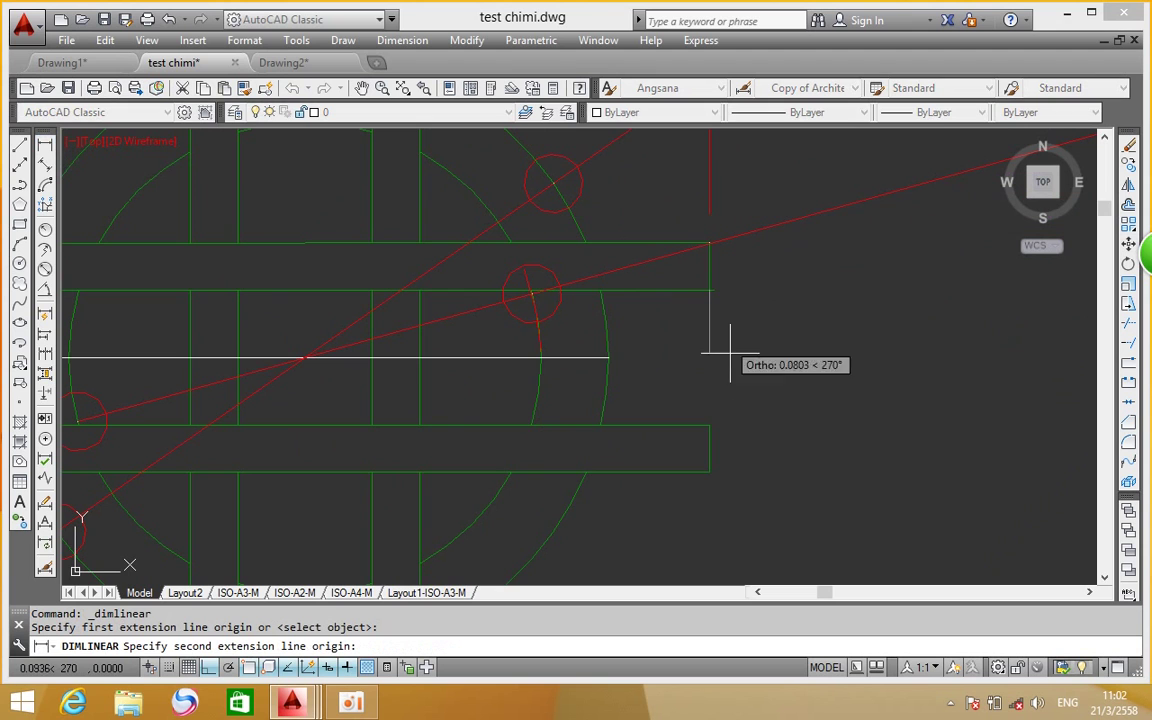
{"action": "left_click", "coordinate": [708, 425]}
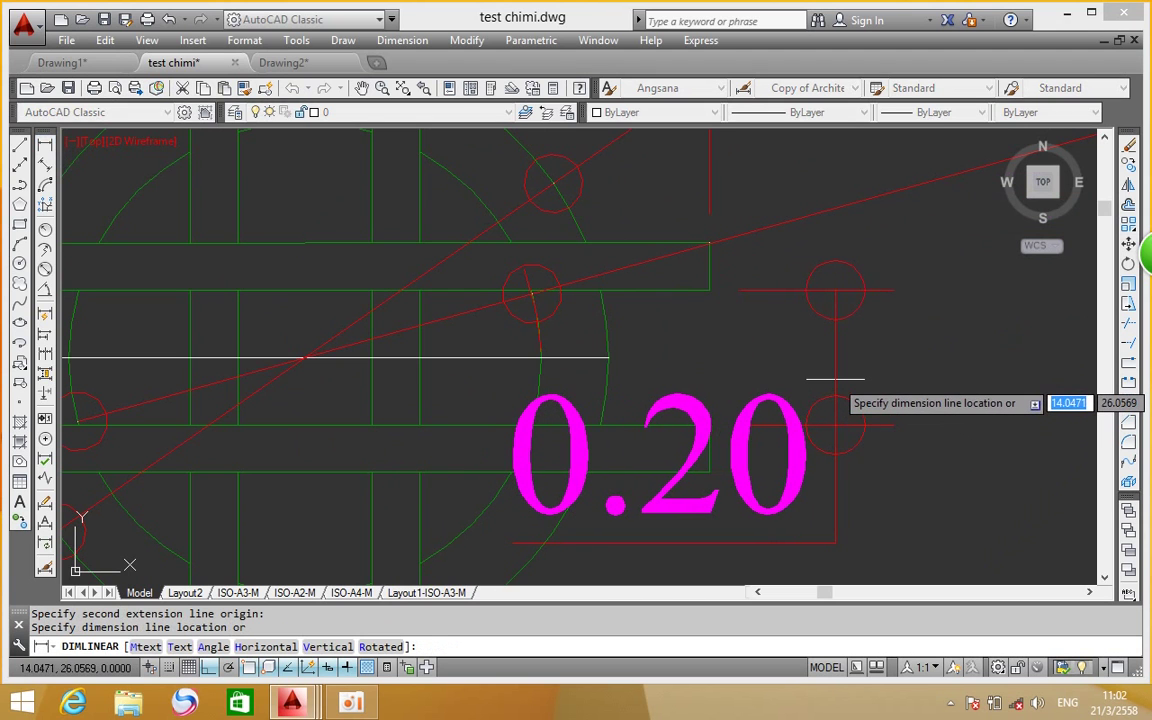
{"action": "key", "text": "Escape"}
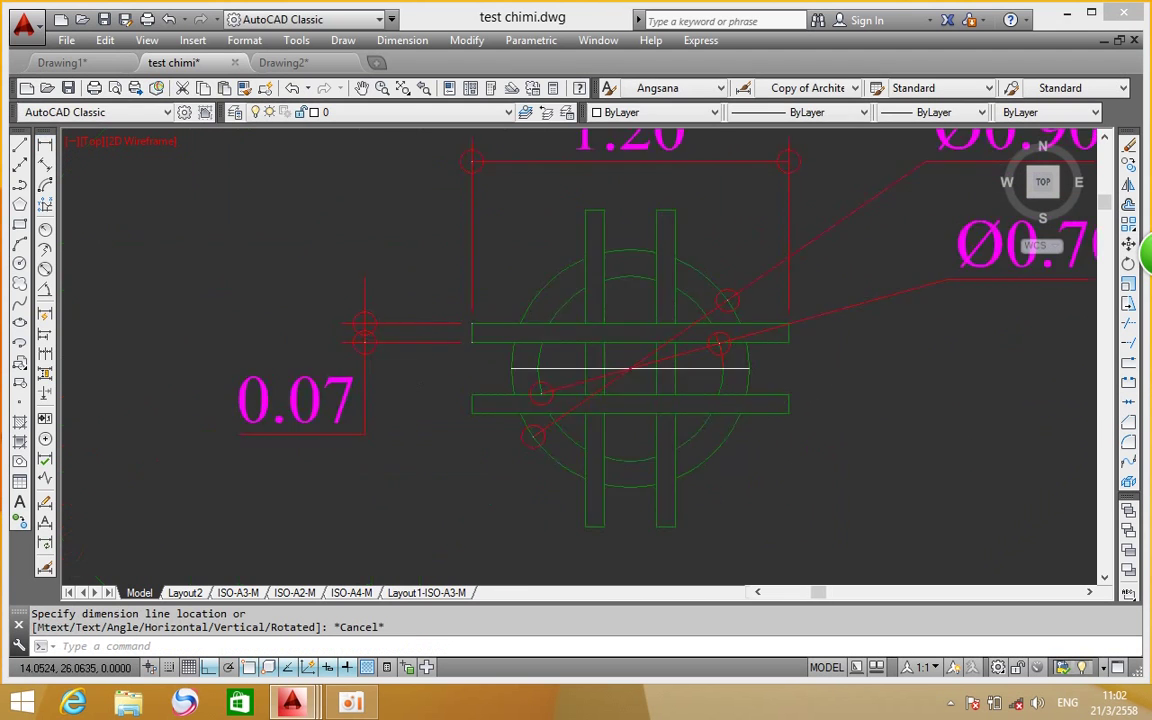
{"action": "scroll", "coordinate": [836, 378], "scroll_direction": "down", "scroll_amount": 4}
{"action": "scroll", "coordinate": [622, 386], "scroll_direction": "up", "scroll_amount": 4}
{"action": "scroll", "coordinate": [483, 275], "scroll_direction": "down", "scroll_amount": 4}
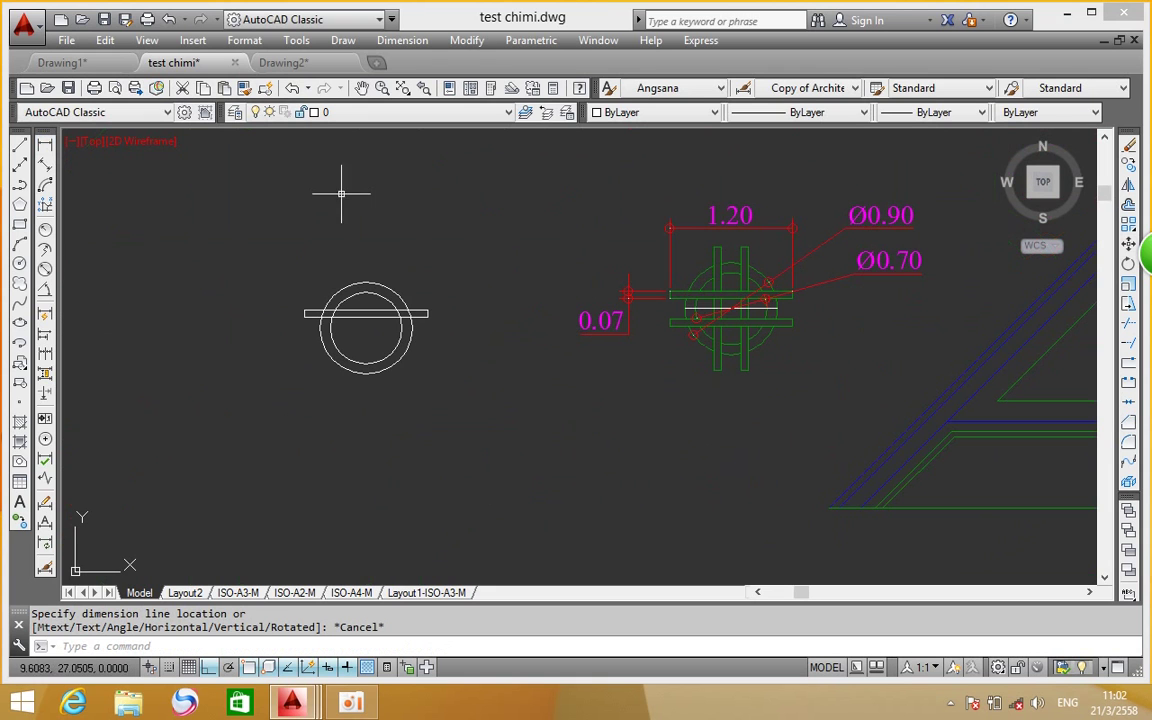
{"action": "left_click", "coordinate": [1128, 190]}
{"action": "left_click", "coordinate": [441, 288]}
{"action": "left_click", "coordinate": [432, 340]}
{"action": "left_click", "coordinate": [284, 302]}
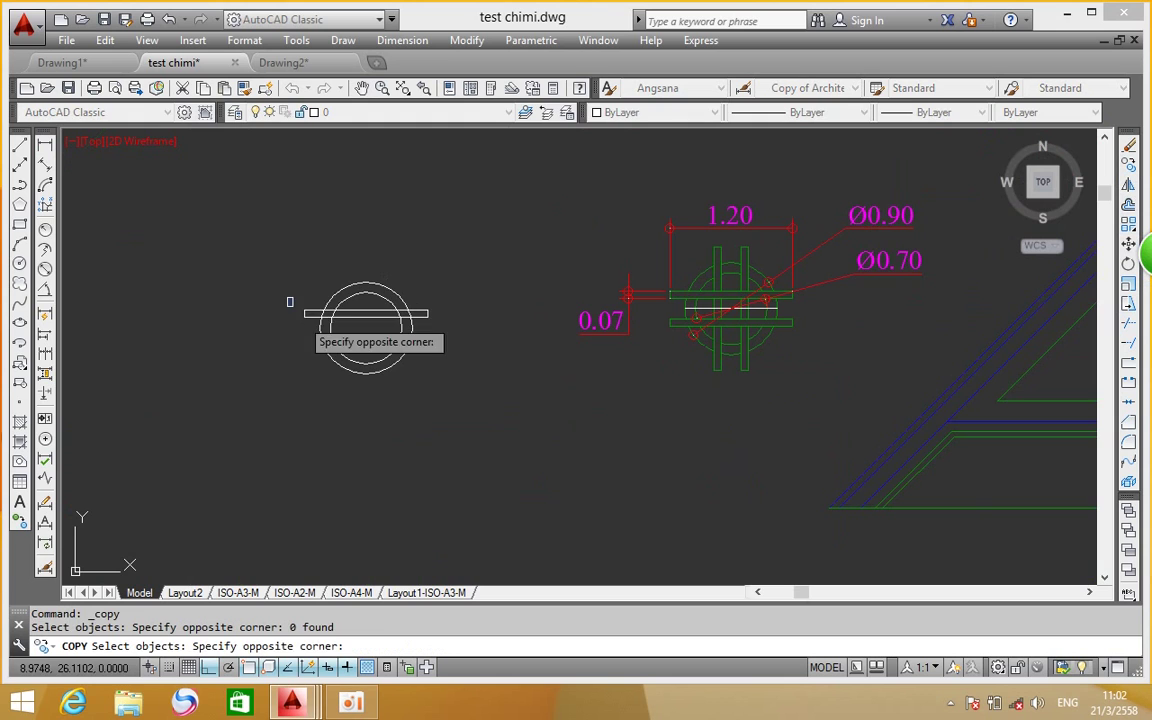
{"action": "left_click", "coordinate": [469, 332]}
{"action": "key", "text": "Return"}
{"action": "left_click", "coordinate": [470, 332]}
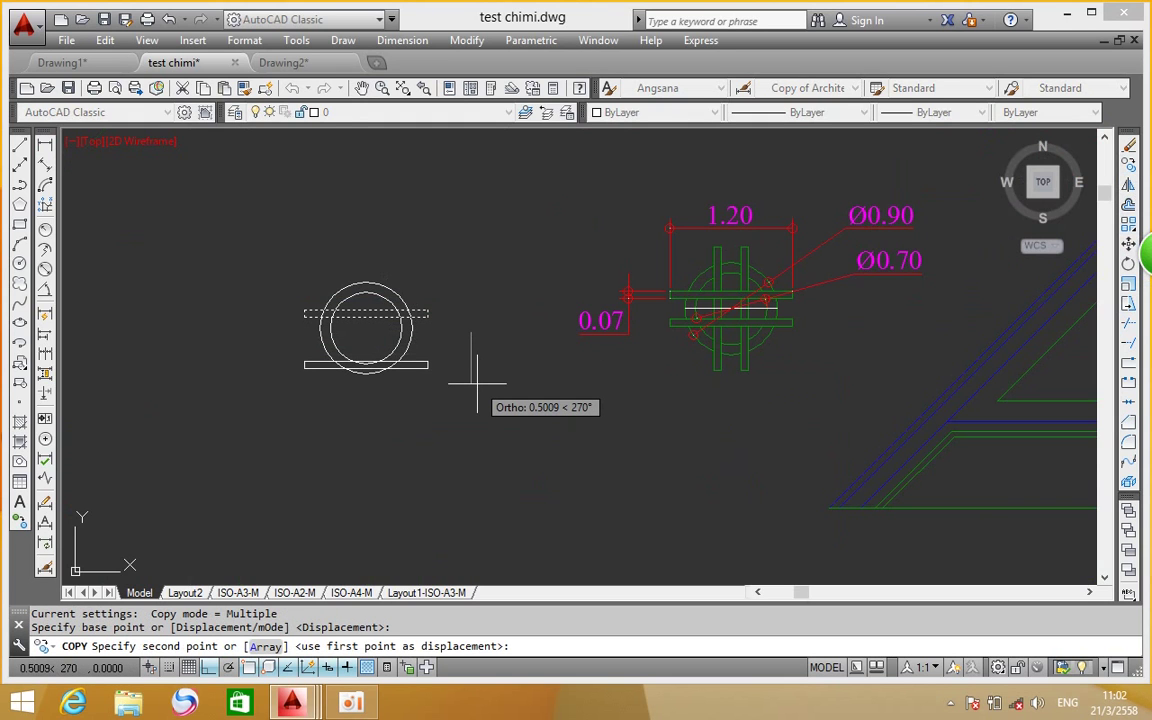
{"action": "type", "text": ".14"}
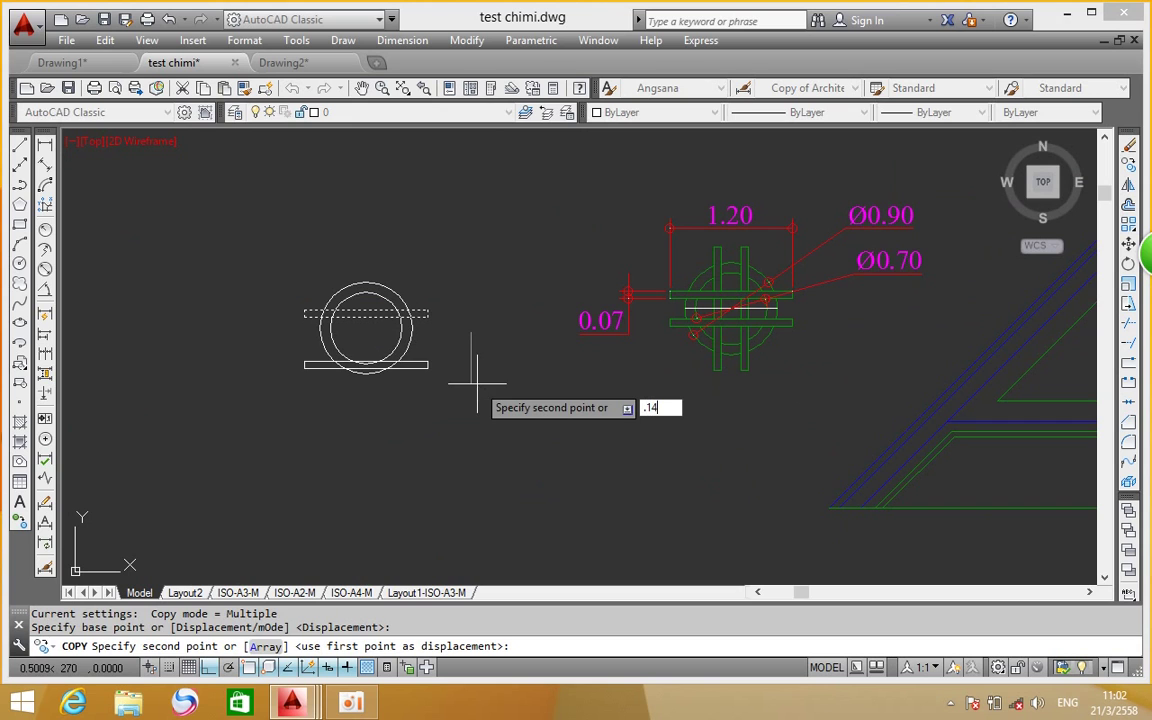
{"action": "key", "text": "Return"}
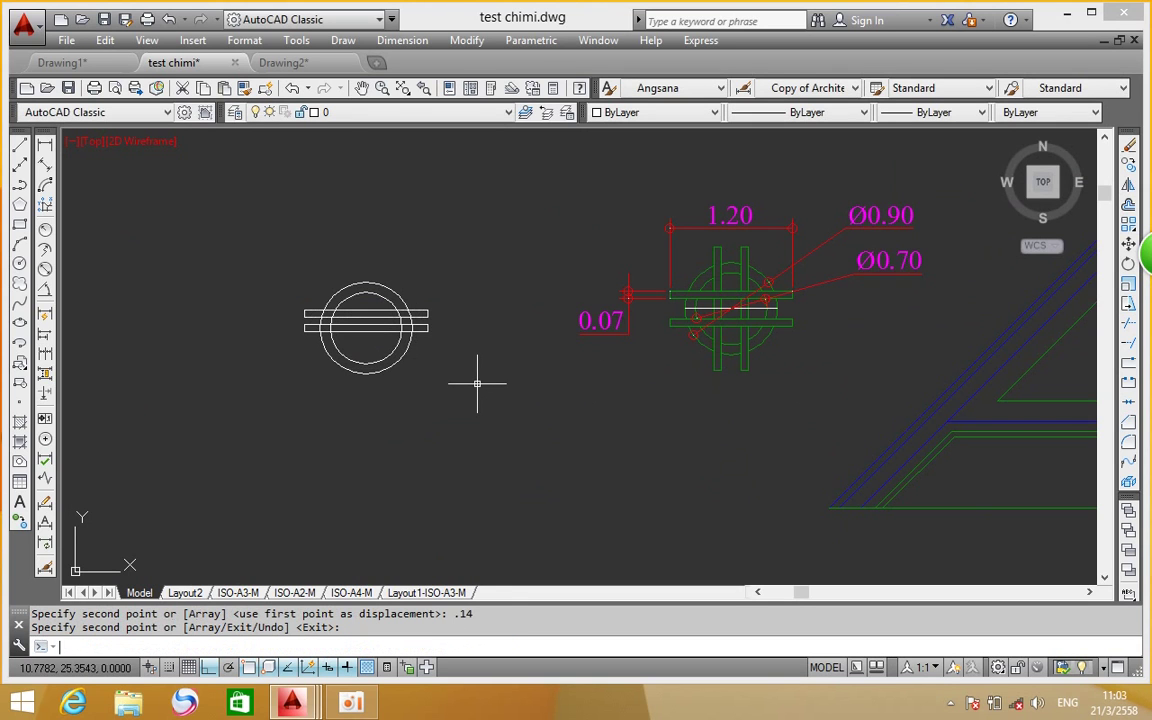
{"action": "key", "text": "Return"}
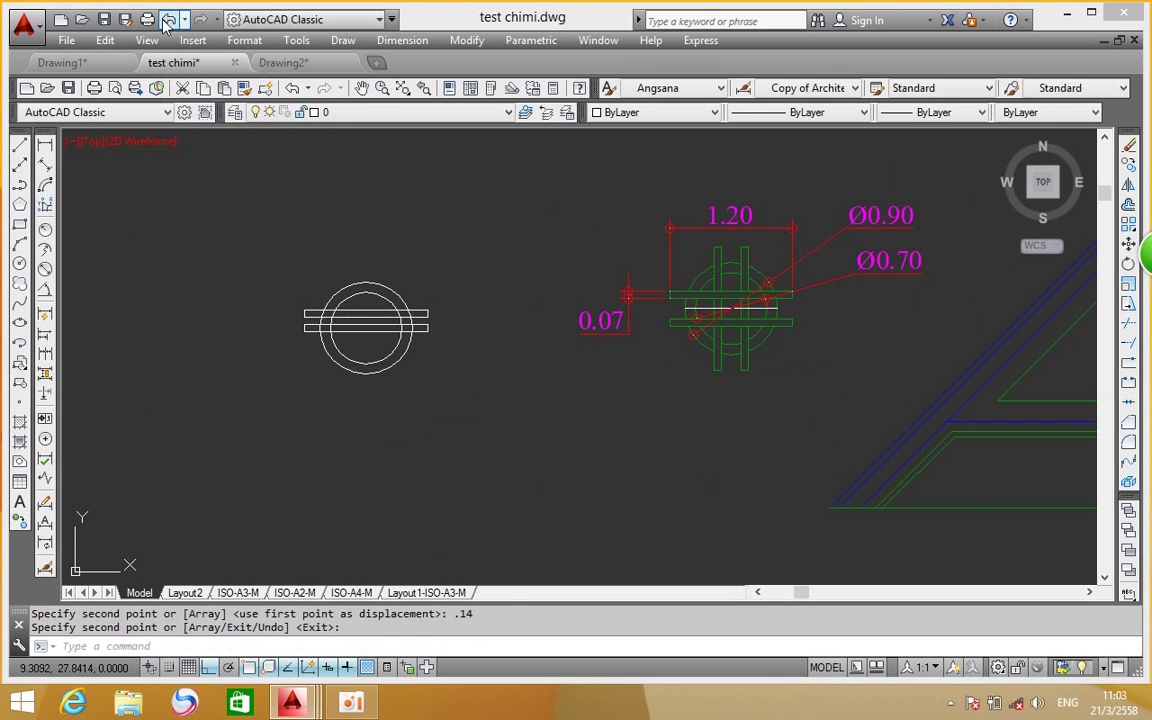
{"action": "left_click", "coordinate": [167, 20]}
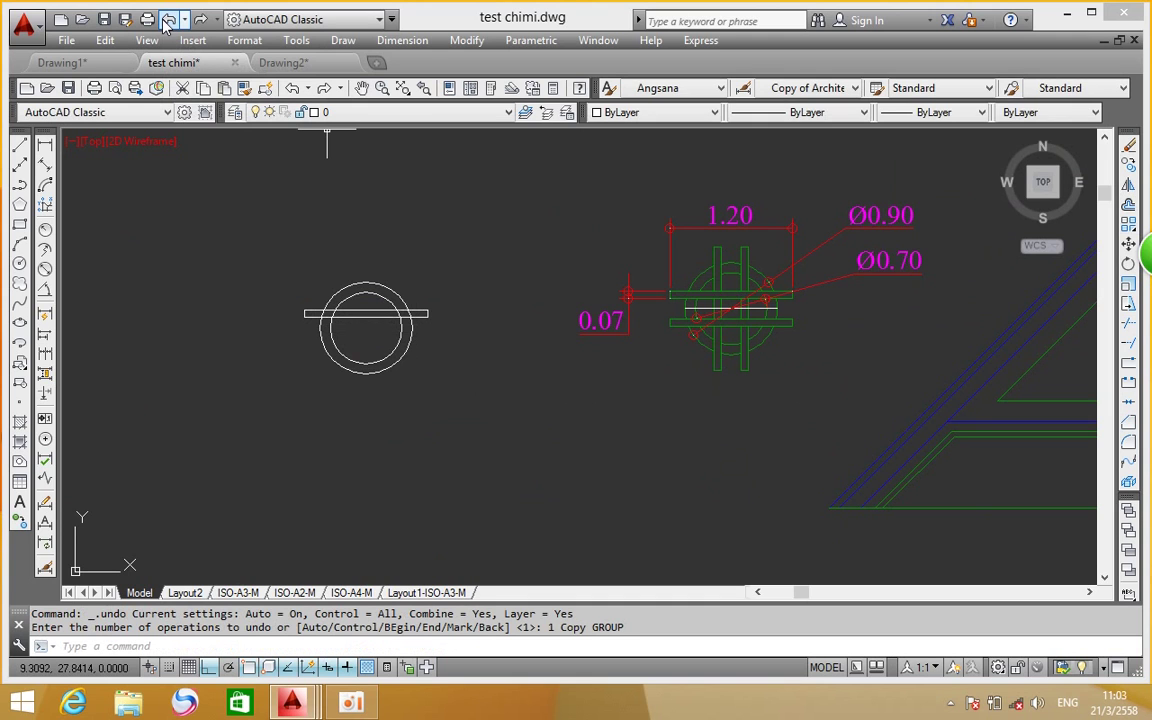
{"action": "mouse_move", "coordinate": [1043, 182]}
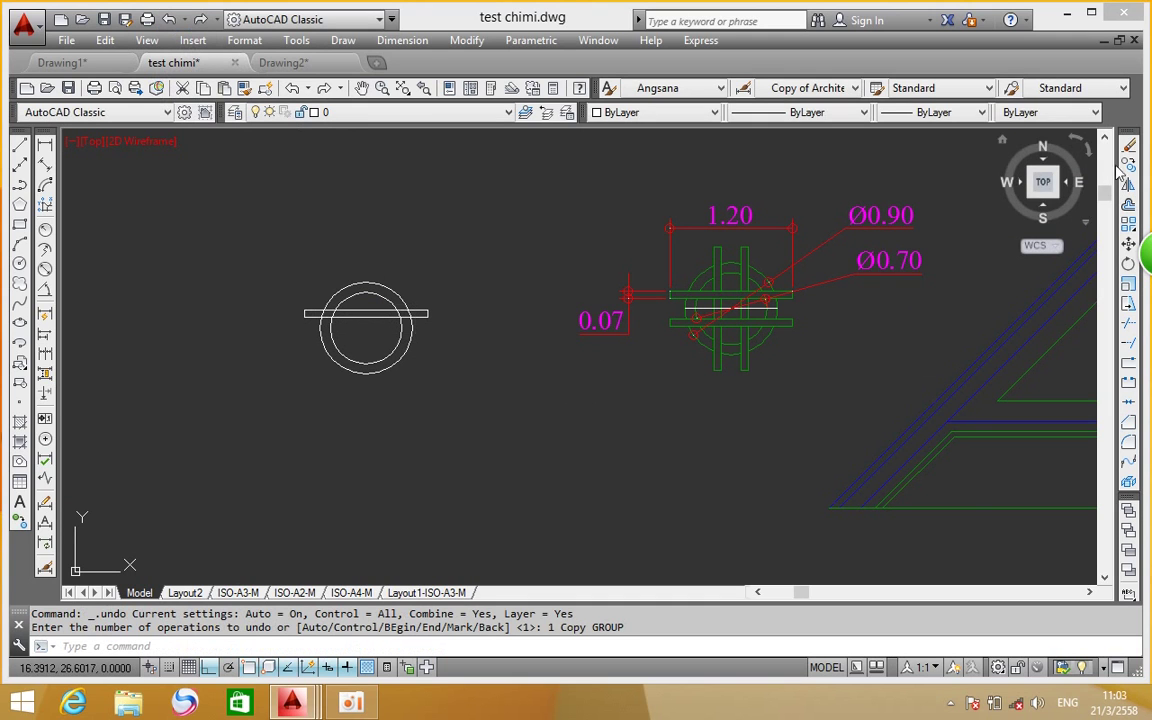
{"action": "left_click", "coordinate": [1127, 165]}
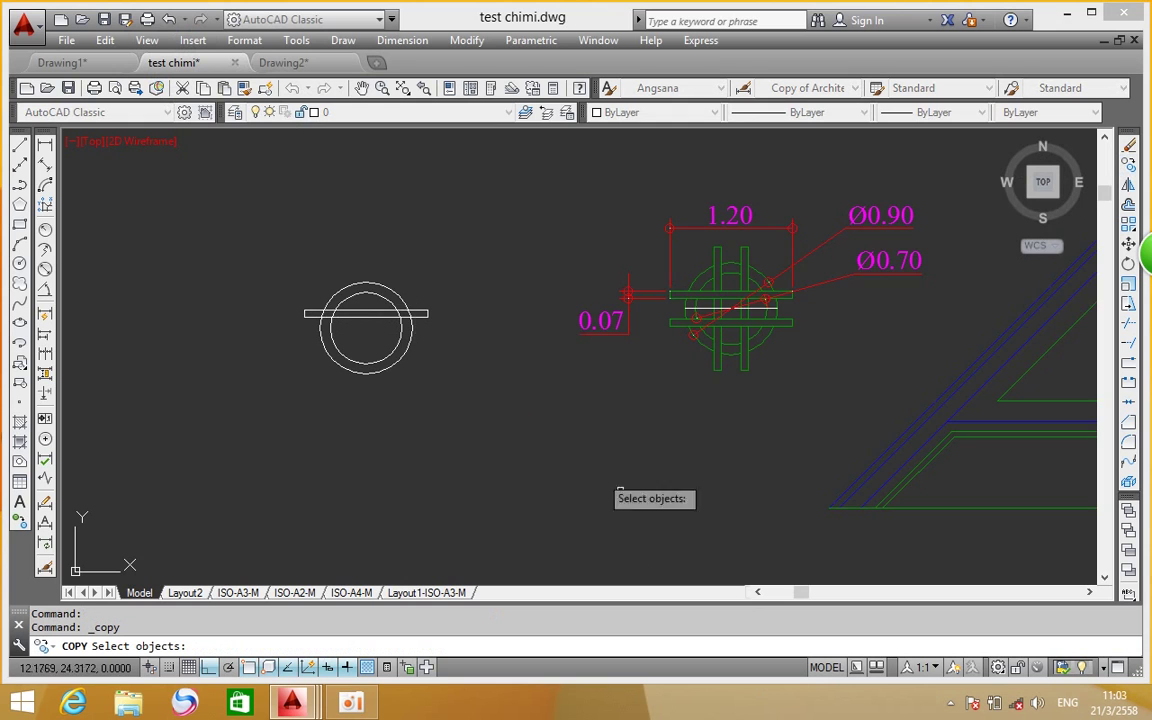
Mirror the bar about a horizontal axis through the circle centre, keeping the original
{"action": "scroll", "coordinate": [428, 287], "scroll_direction": "up", "scroll_amount": 2}
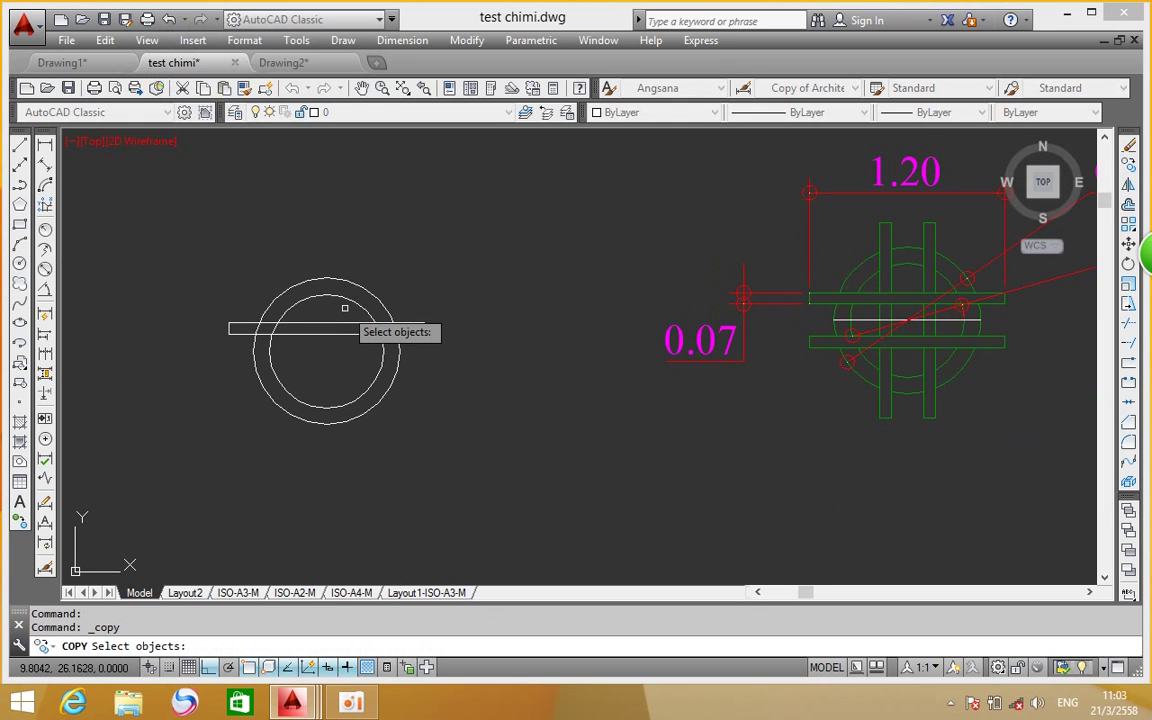
{"action": "key", "text": "Escape"}
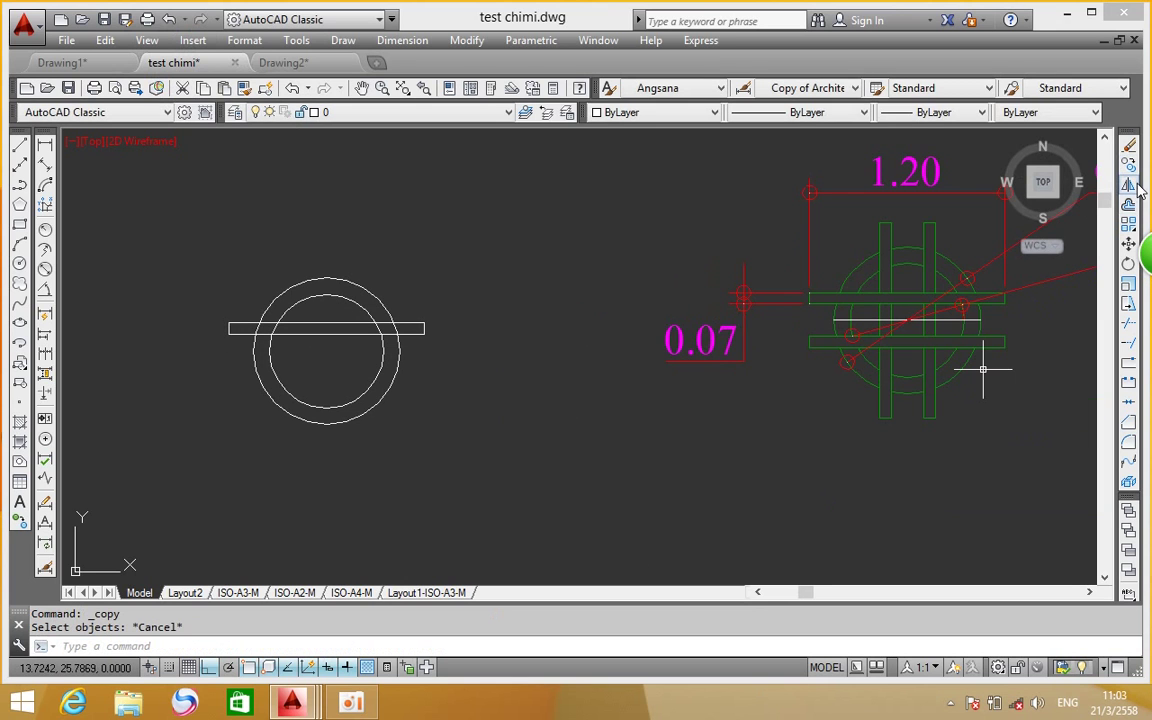
{"action": "left_click", "coordinate": [1136, 189]}
{"action": "left_click", "coordinate": [208, 302]}
{"action": "left_click", "coordinate": [432, 362]}
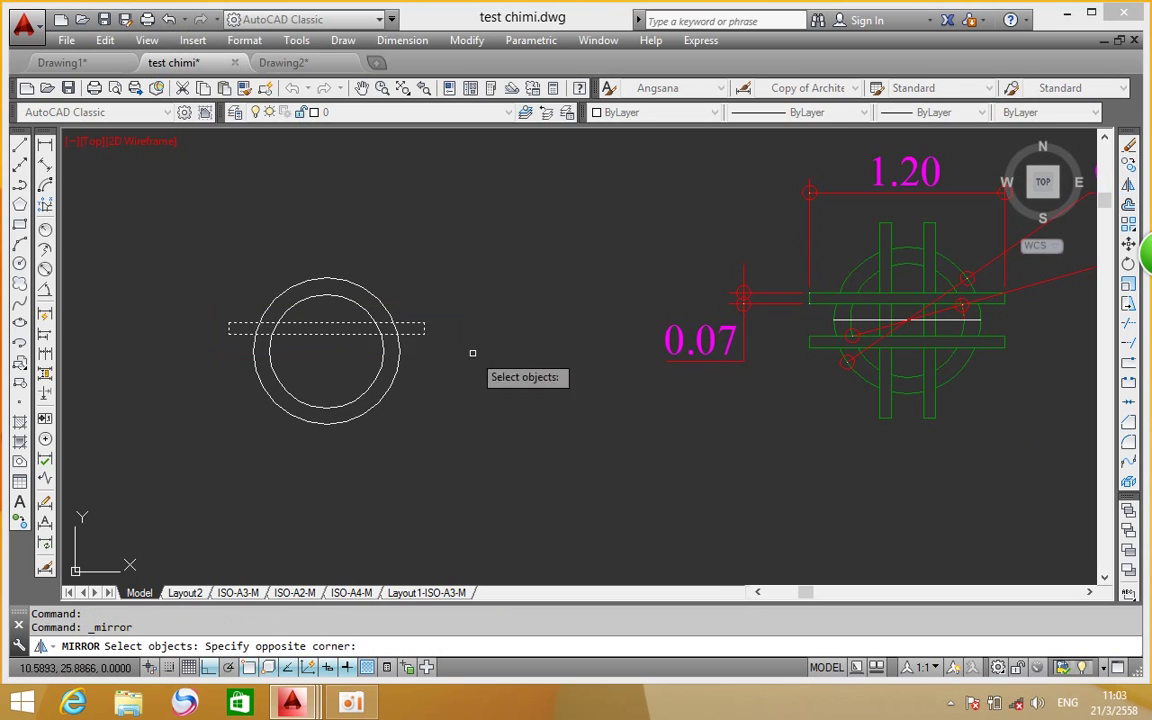
{"action": "key", "text": "Return"}
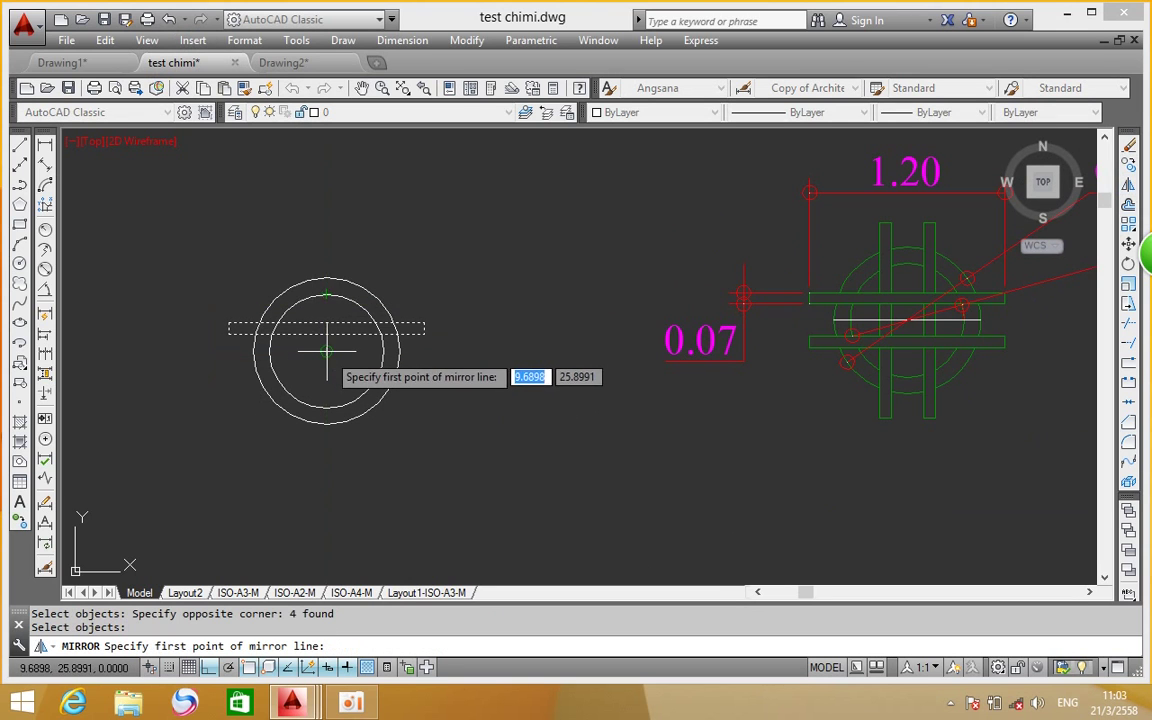
{"action": "left_click", "coordinate": [327, 351]}
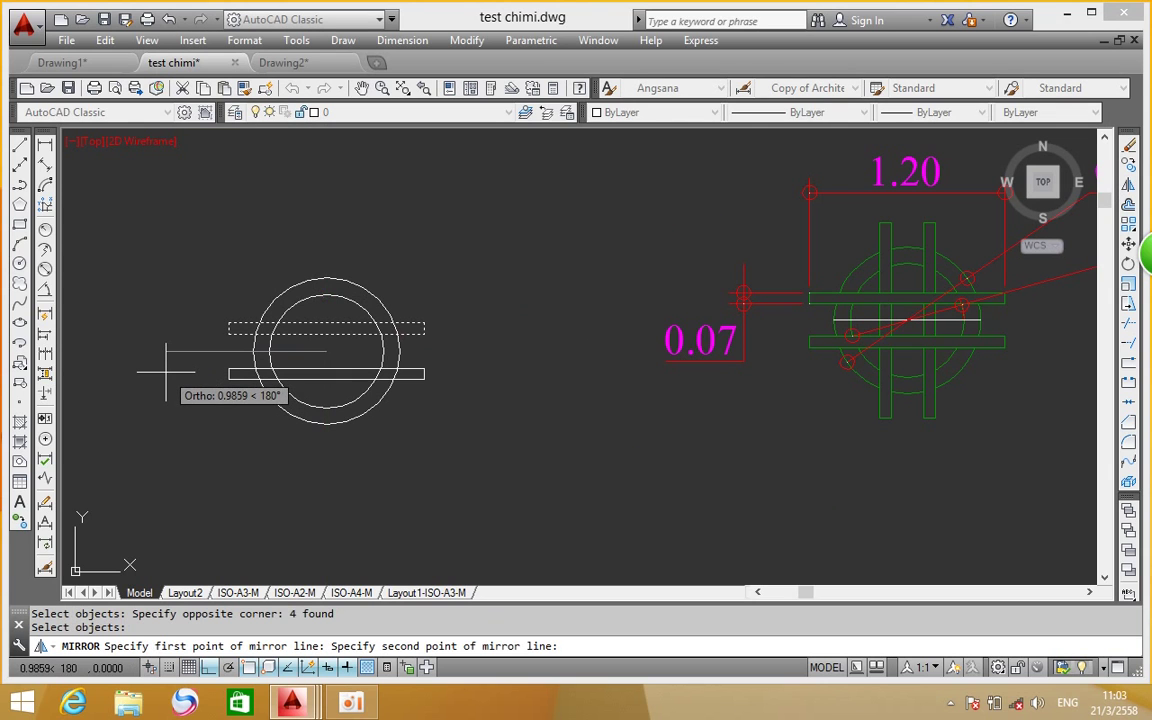
{"action": "left_click", "coordinate": [166, 370]}
{"action": "right_click", "coordinate": [167, 330]}
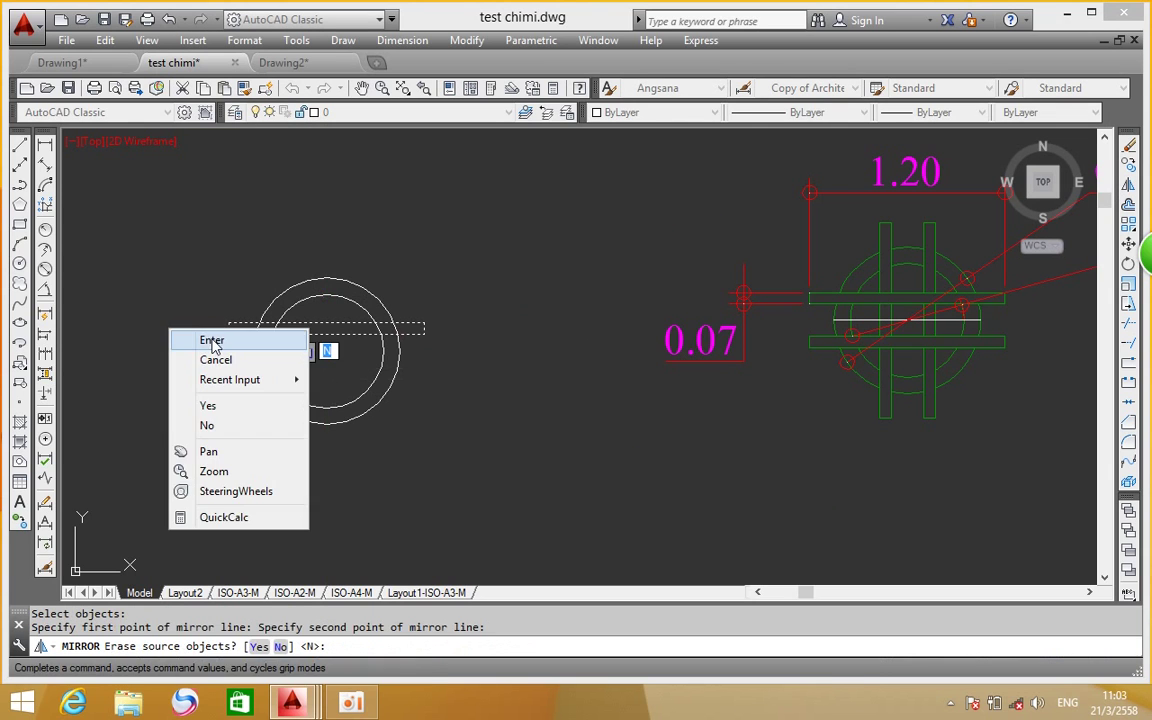
{"action": "left_click", "coordinate": [208, 338]}
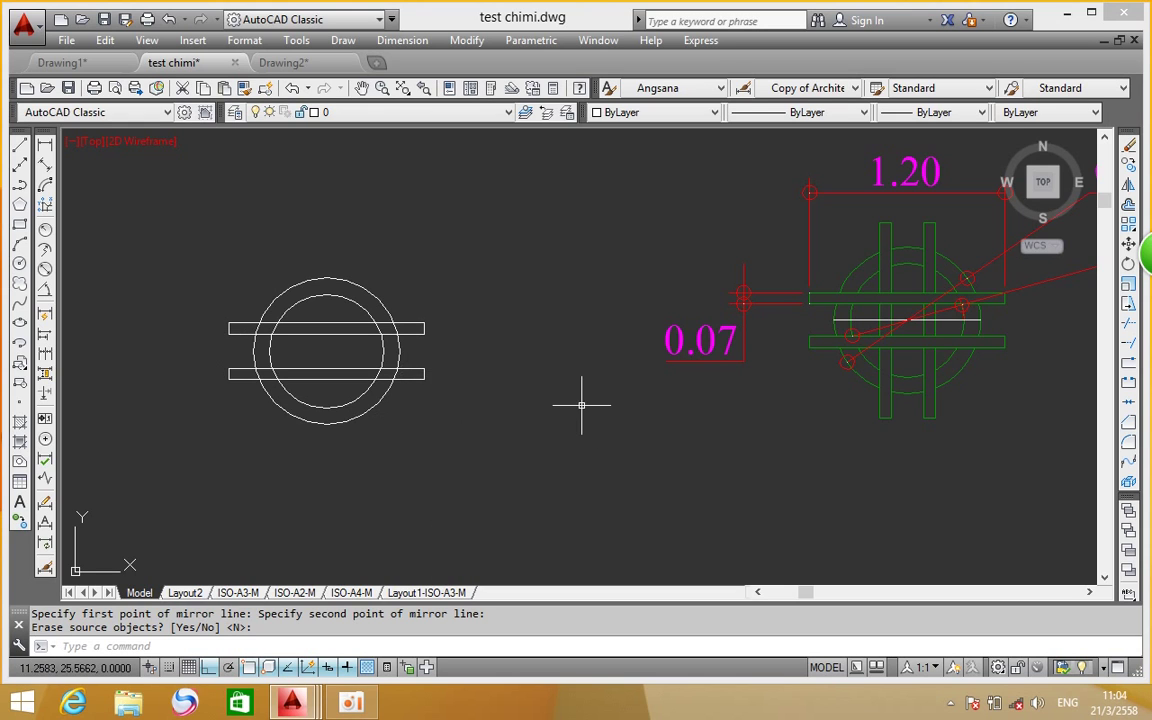
{"action": "left_click", "coordinate": [1128, 264]}
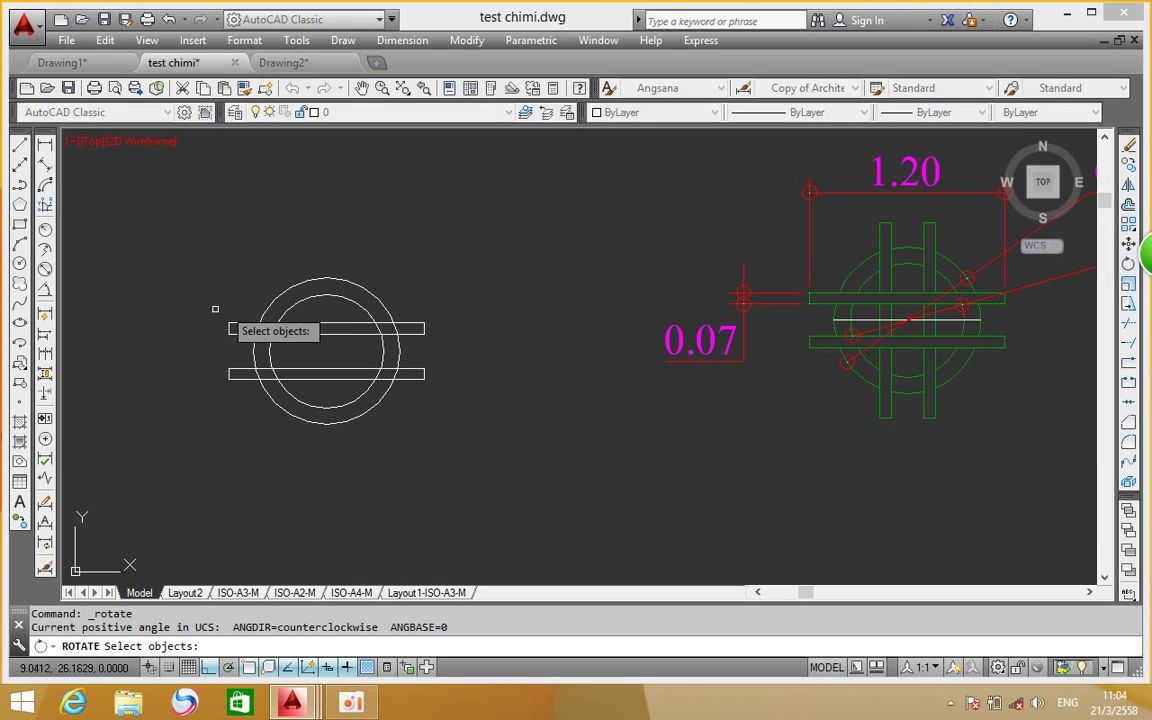
Rotate a copy of both bars 90° about the circle centre
{"action": "left_click", "coordinate": [194, 315]}
{"action": "left_click", "coordinate": [466, 395]}
{"action": "key", "text": "Return"}
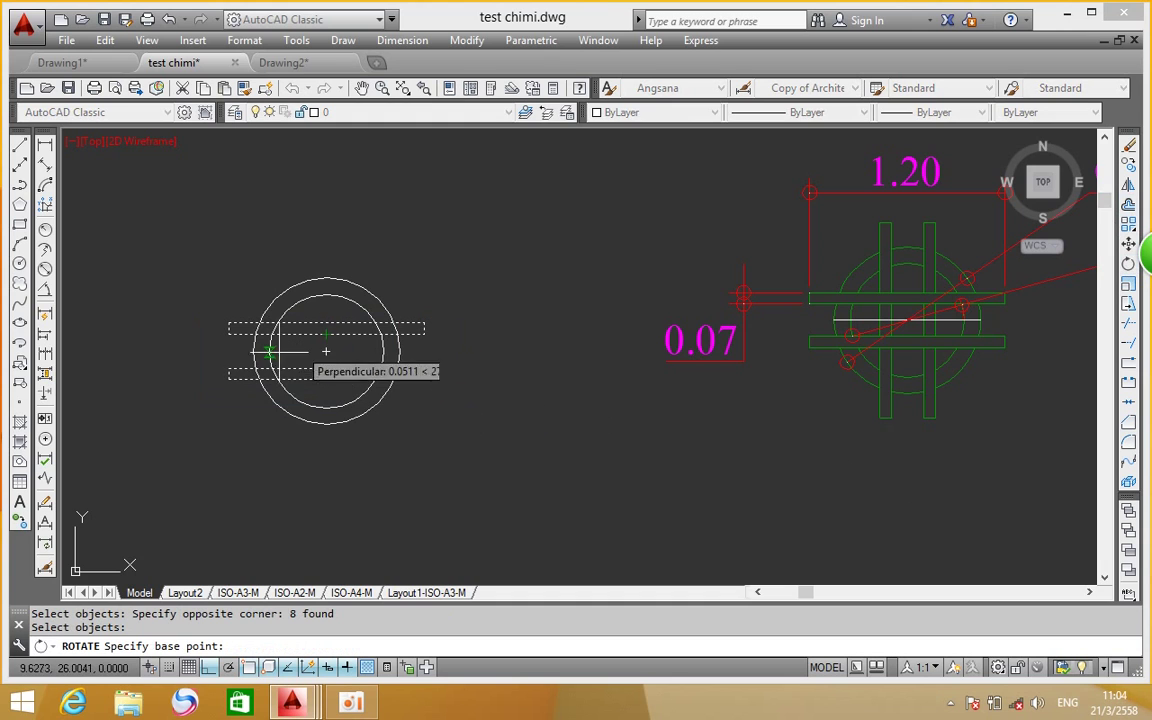
{"action": "left_click", "coordinate": [326, 351]}
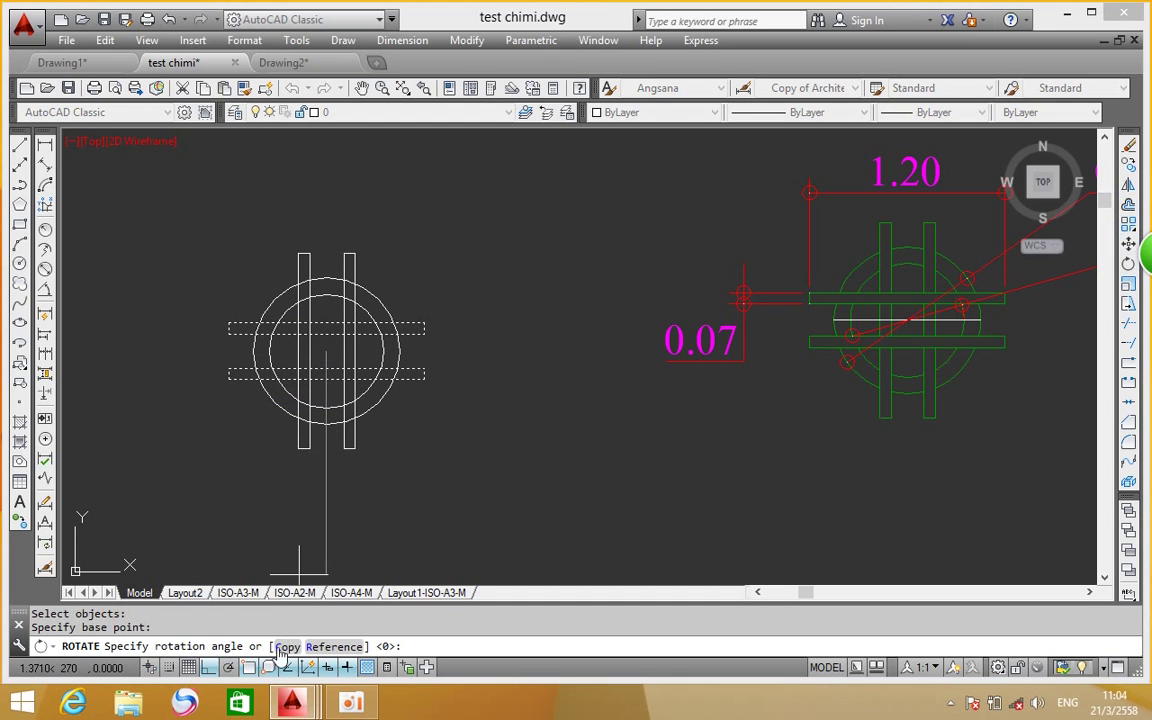
{"action": "type", "text": "C"}
{"action": "key", "text": "Return"}
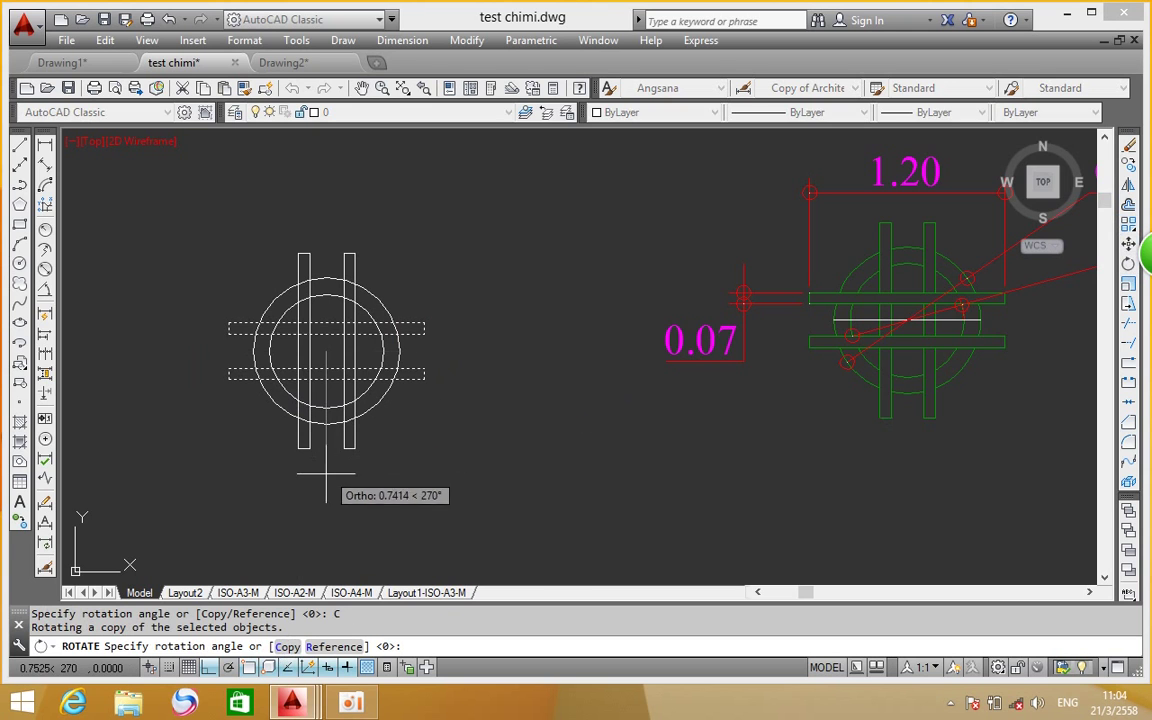
{"action": "left_click", "coordinate": [309, 468]}
{"action": "right_click", "coordinate": [460, 420]}
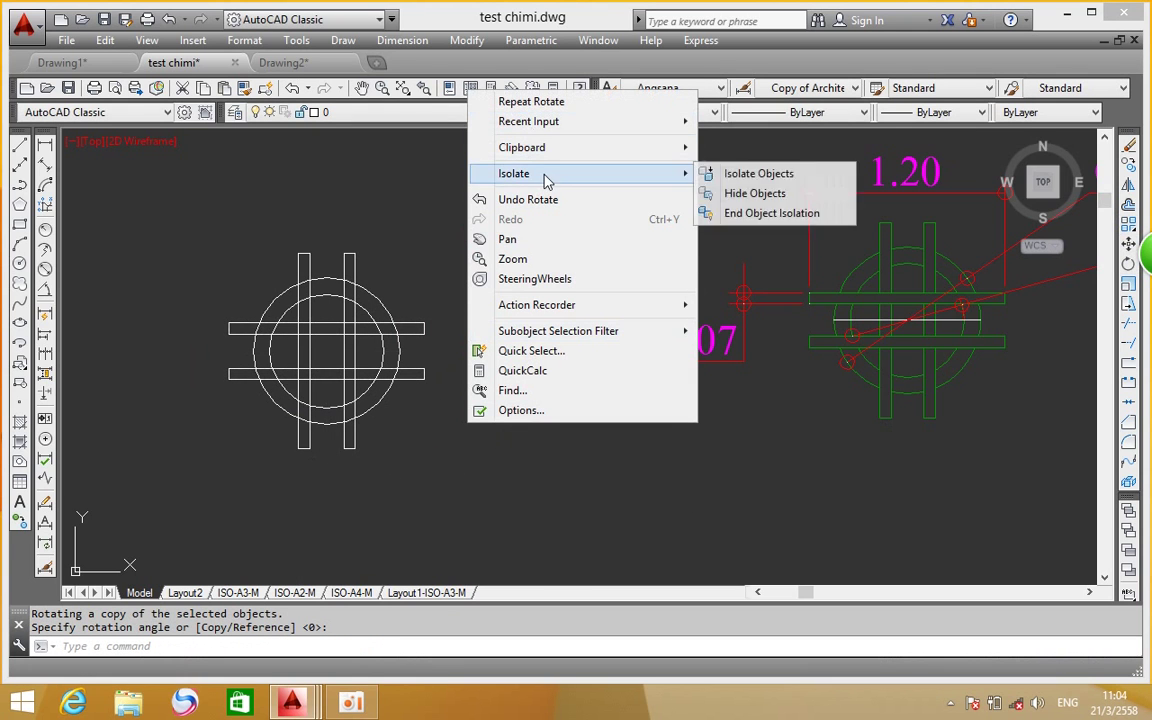
{"action": "key", "text": "Escape"}
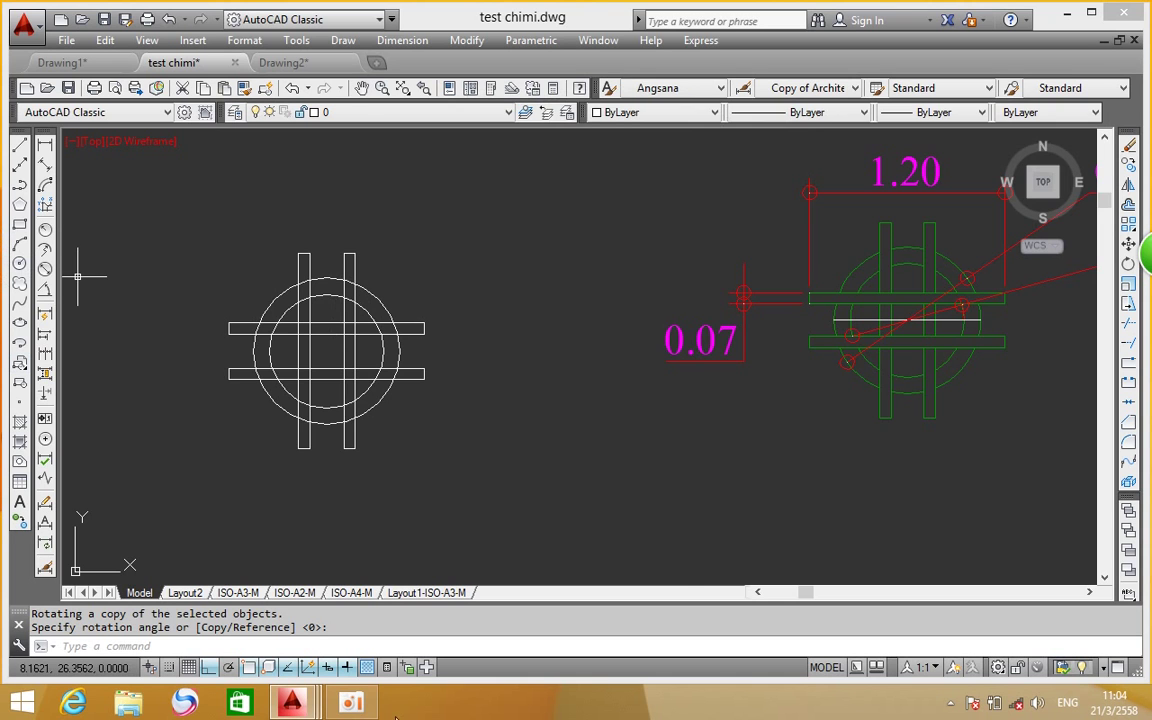
{"action": "scroll", "coordinate": [940, 310], "scroll_direction": "up", "scroll_amount": 4}
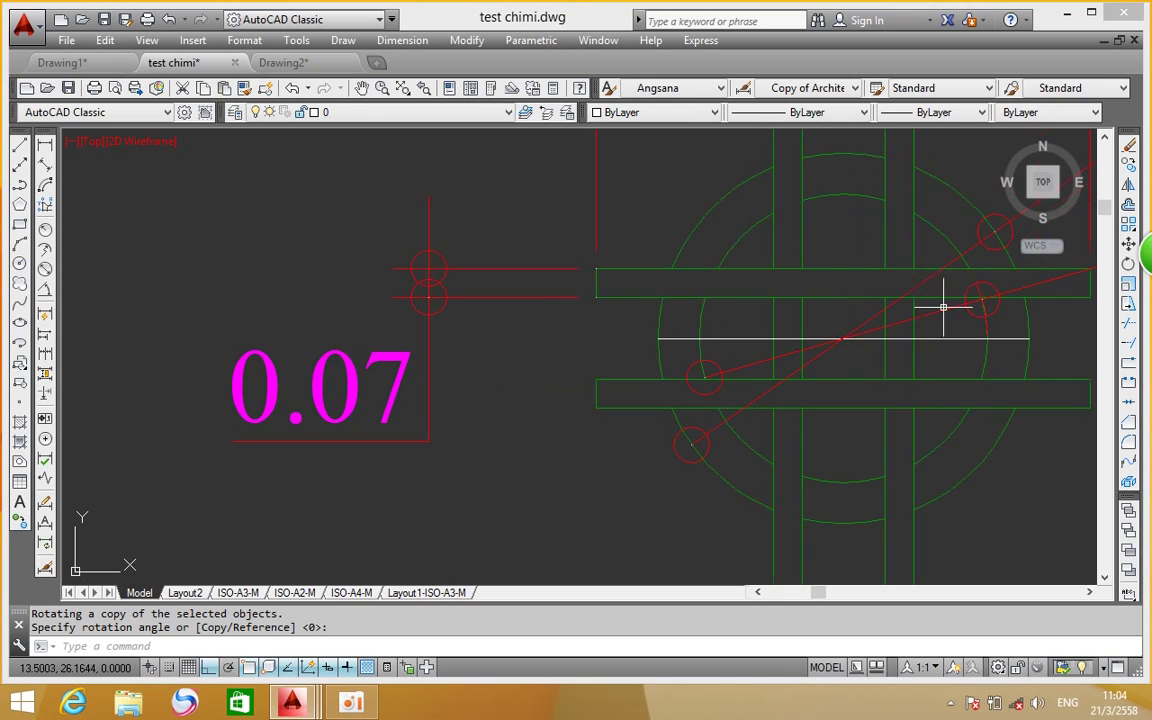
{"action": "scroll", "coordinate": [943, 307], "scroll_direction": "down", "scroll_amount": 4}
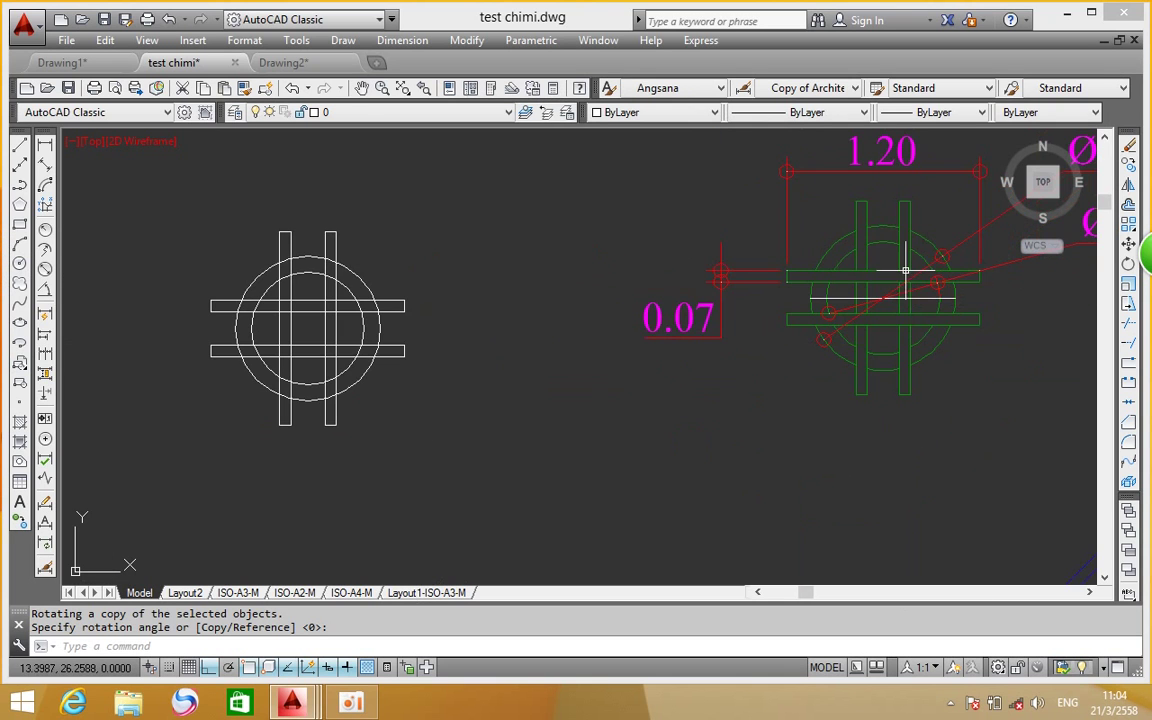
{"action": "left_click", "coordinate": [1128, 328]}
Trim the circle arcs inside the left vertical bar and the upper and lower bars
{"action": "key", "text": "Return"}
{"action": "scroll", "coordinate": [330, 252], "scroll_direction": "up", "scroll_amount": 3}
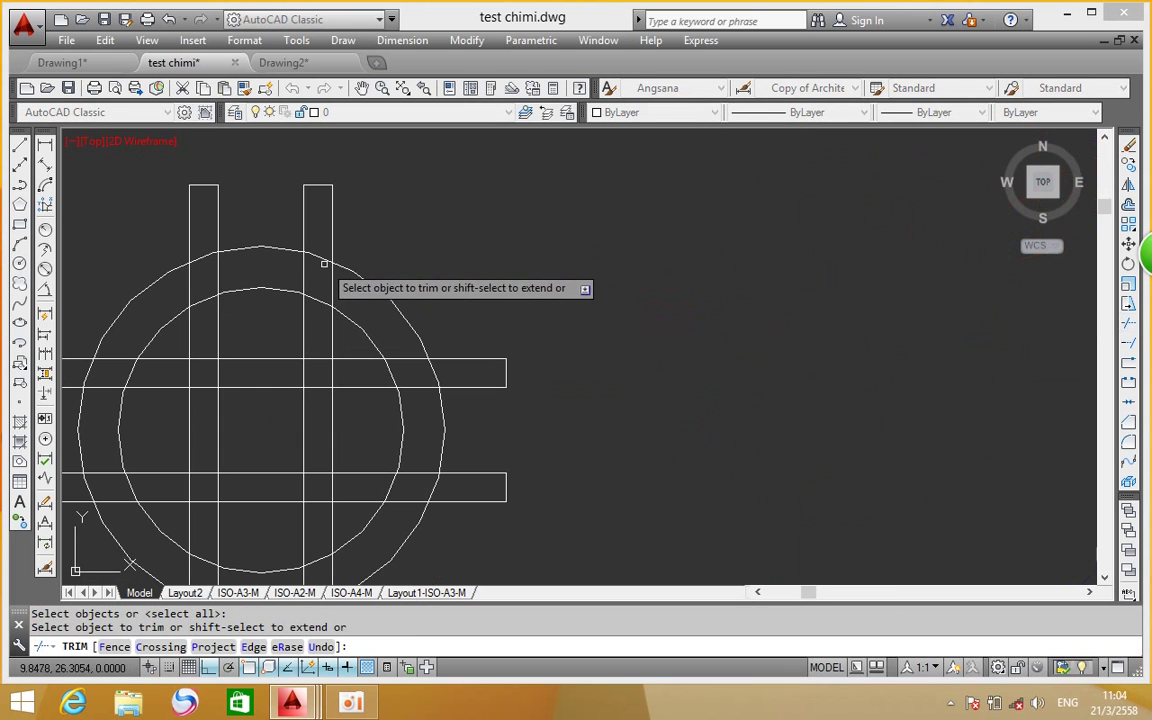
{"action": "left_click", "coordinate": [321, 242]}
{"action": "left_click", "coordinate": [198, 241]}
{"action": "left_click", "coordinate": [198, 334]}
{"action": "scroll", "coordinate": [236, 220], "scroll_direction": "down", "scroll_amount": 2}
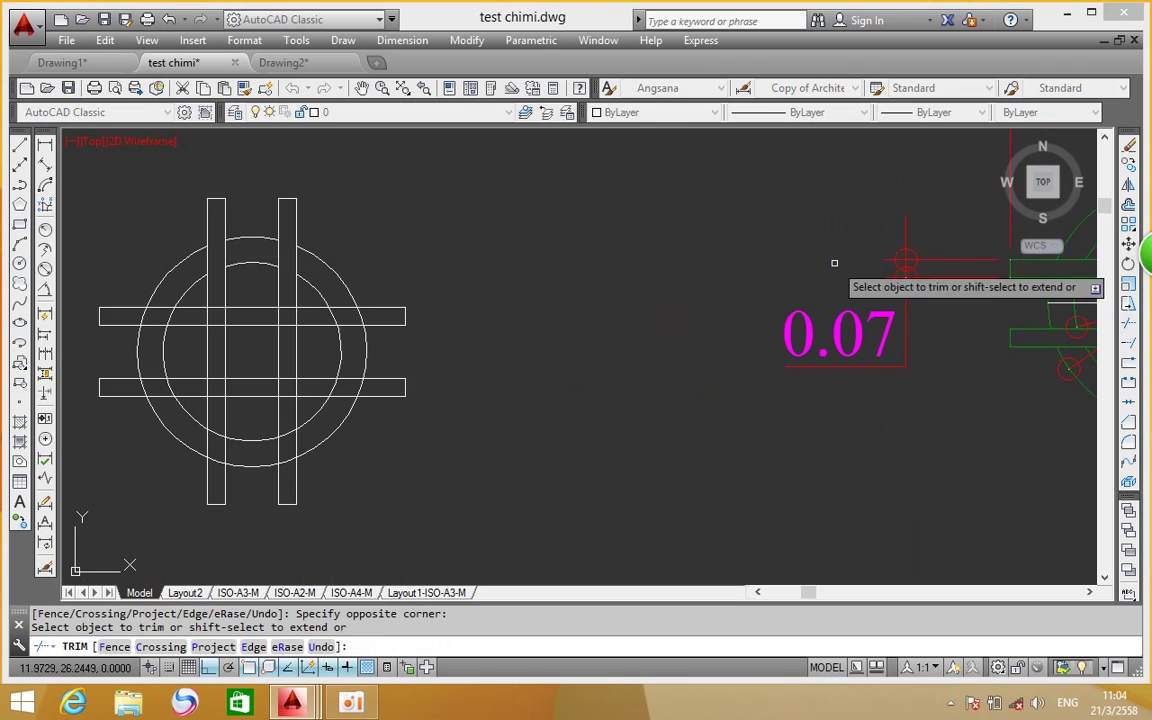
{"action": "scroll", "coordinate": [805, 267], "scroll_direction": "down", "scroll_amount": 2}
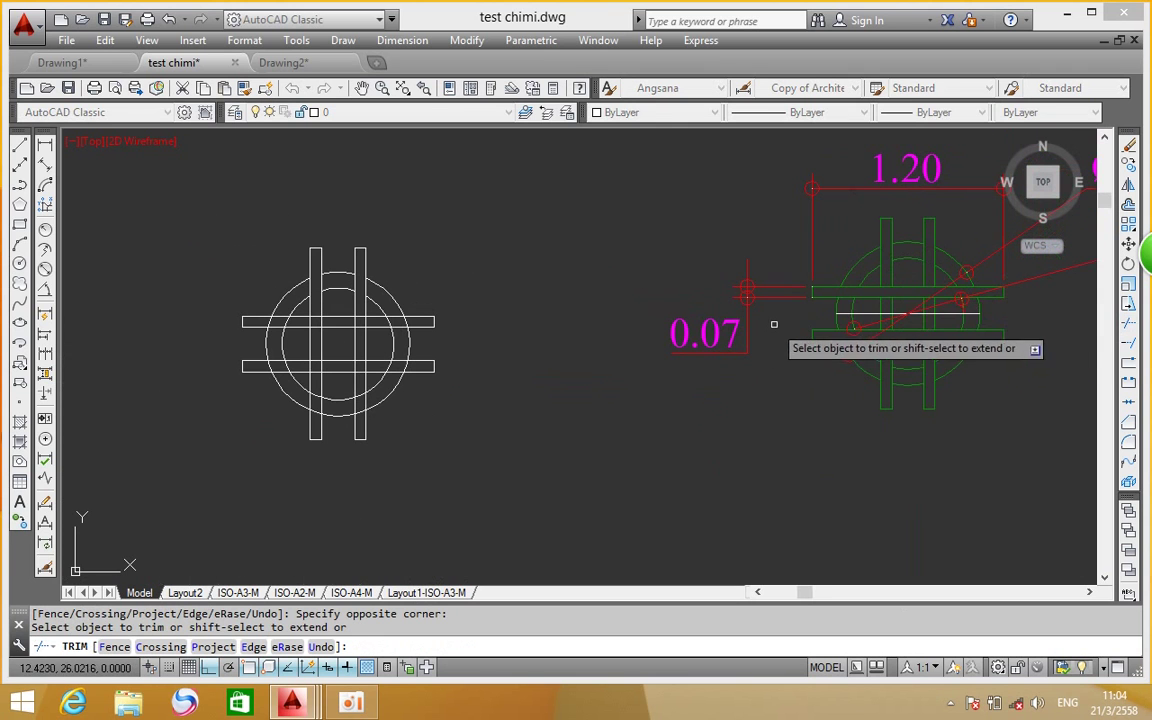
{"action": "scroll", "coordinate": [287, 316], "scroll_direction": "up", "scroll_amount": 4}
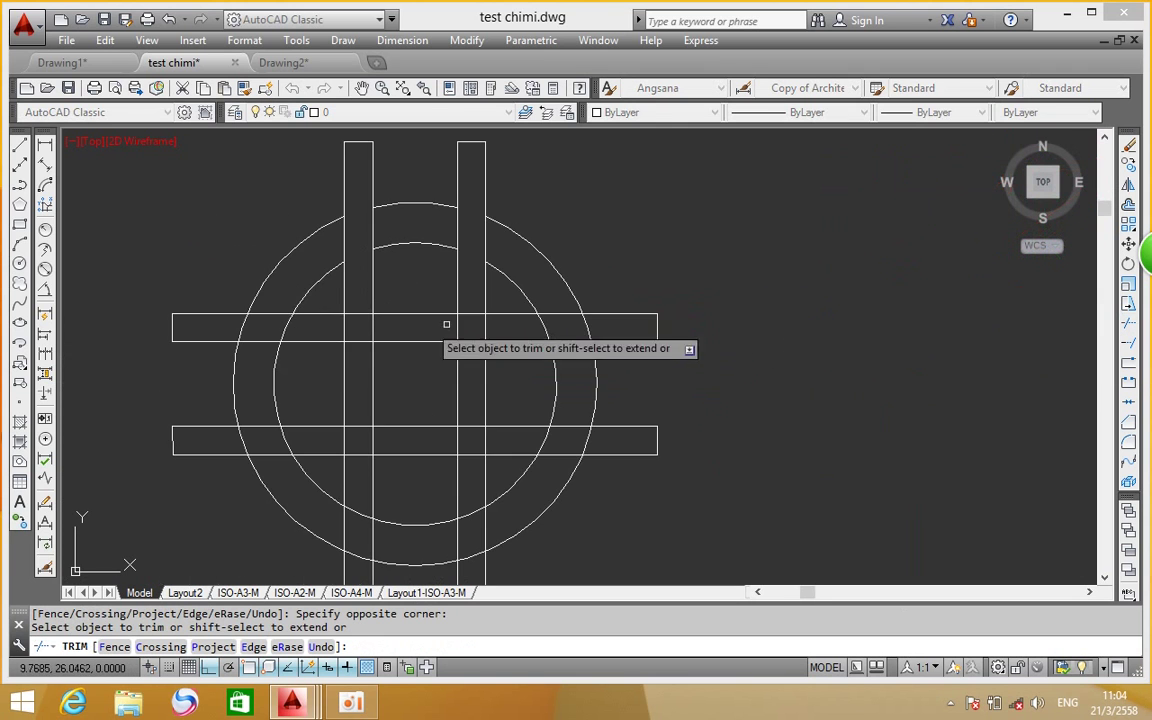
{"action": "left_click", "coordinate": [568, 326]}
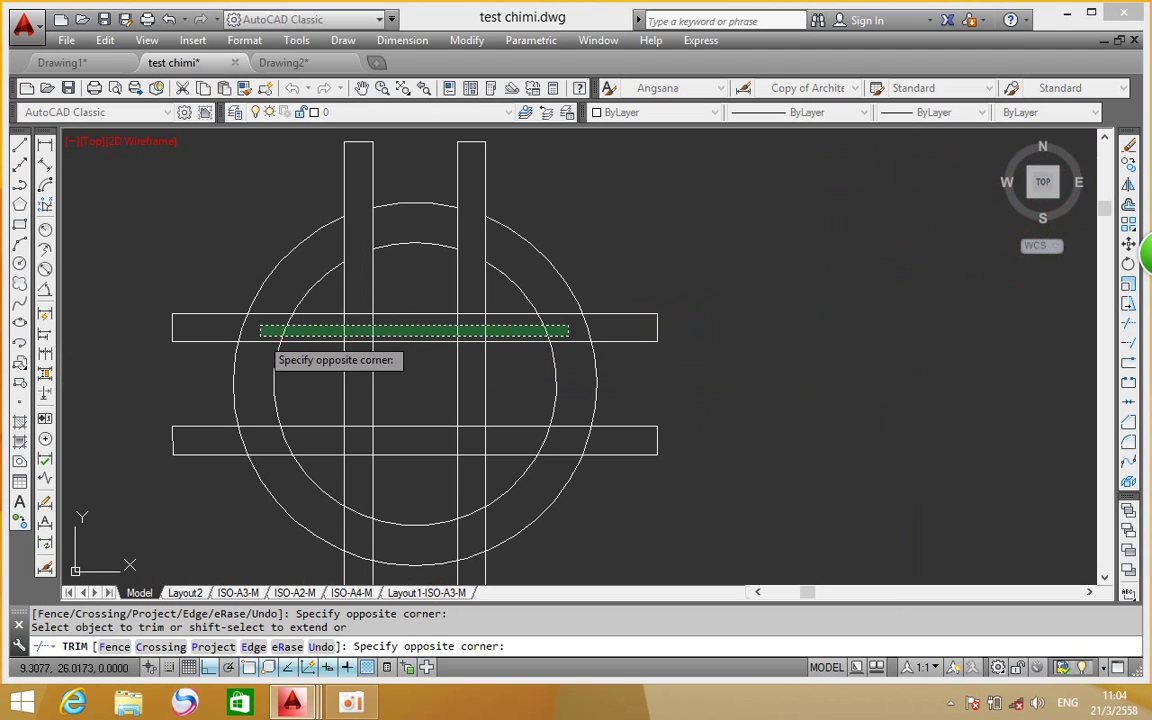
{"action": "left_click", "coordinate": [551, 326]}
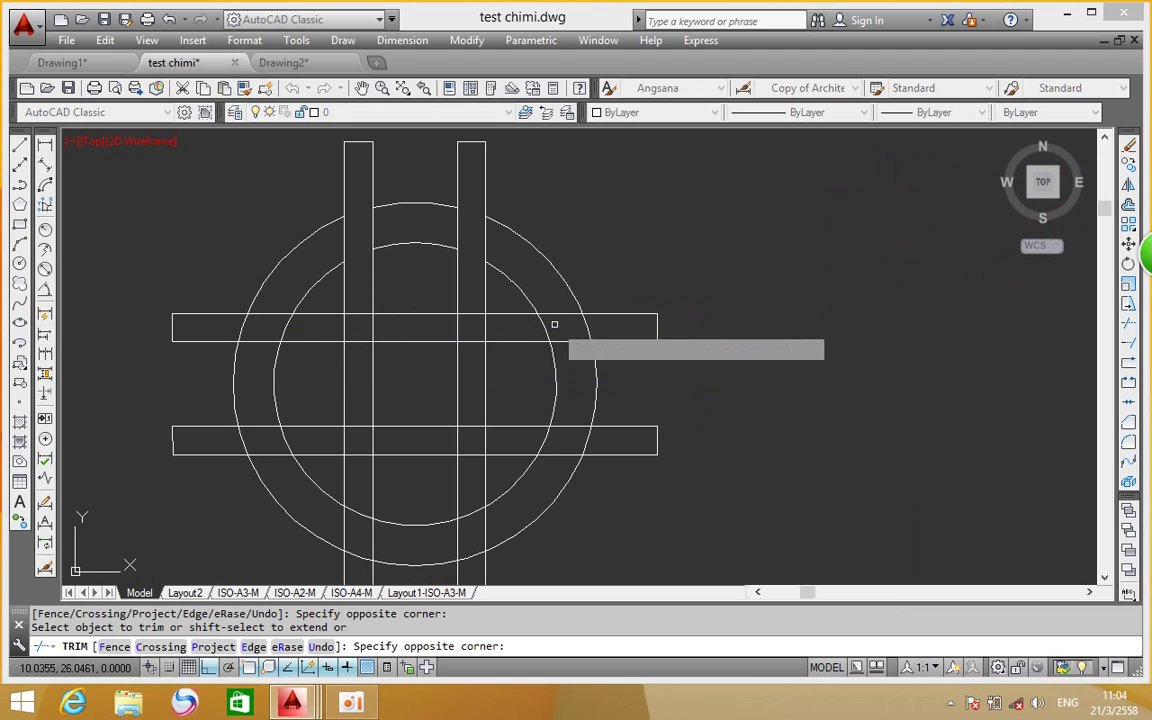
{"action": "left_click", "coordinate": [599, 326]}
{"action": "left_click", "coordinate": [233, 330]}
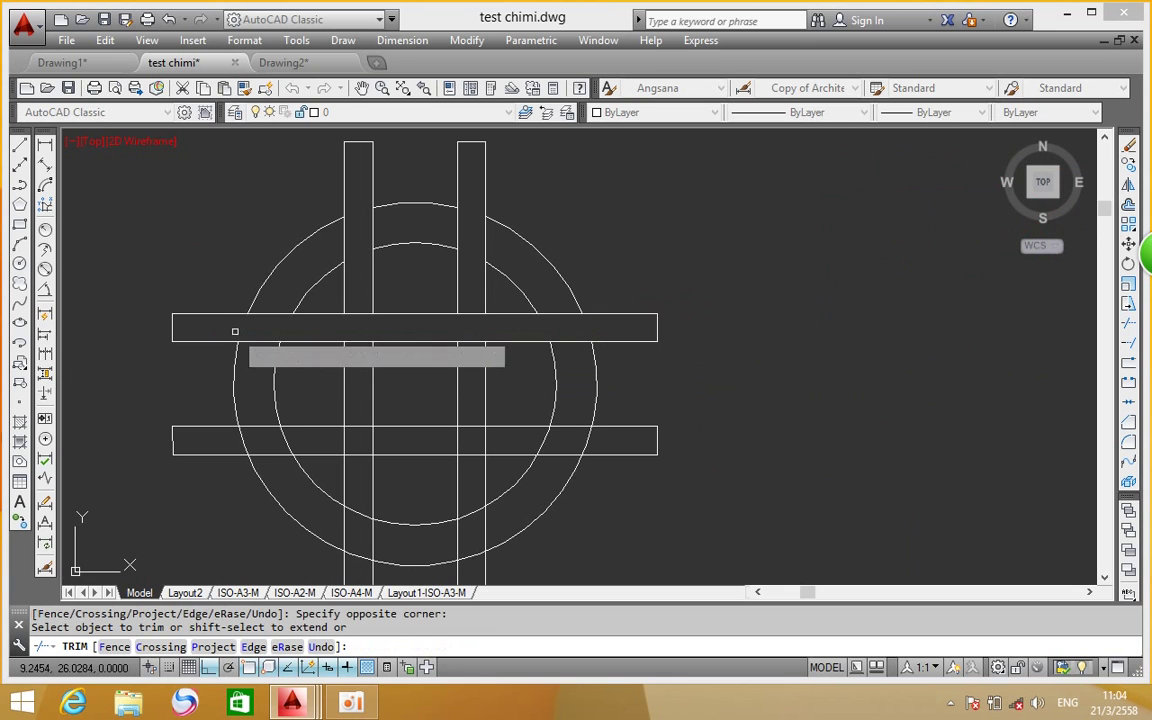
{"action": "left_click", "coordinate": [615, 441]}
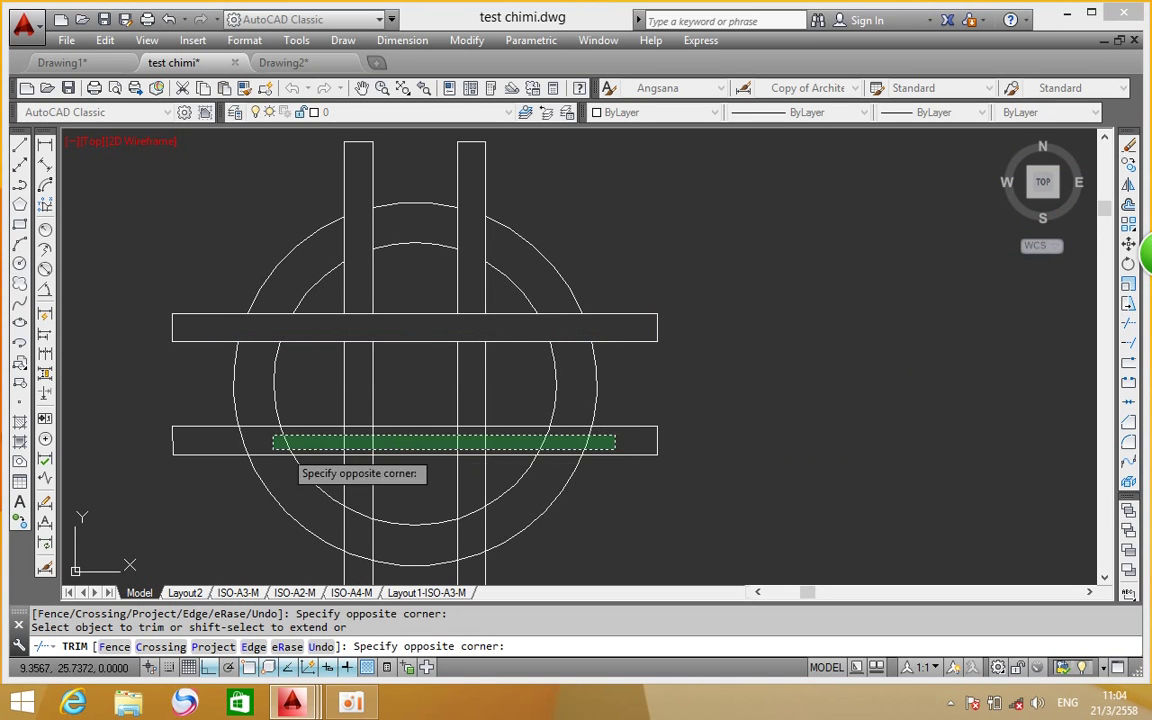
{"action": "left_click", "coordinate": [206, 445]}
Trim the arcs inside the remaining vertical bars, including the right one
{"action": "scroll", "coordinate": [494, 366], "scroll_direction": "down", "scroll_amount": 4}
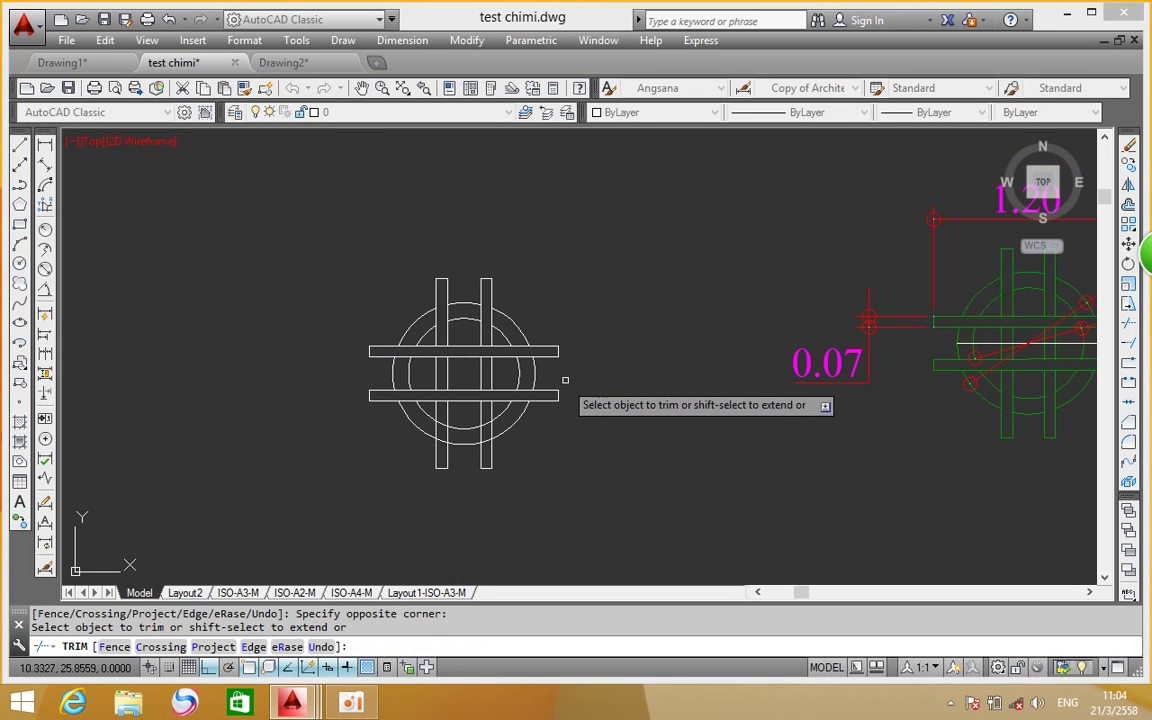
{"action": "middle_click_drag", "start_coordinate": [712, 357], "coordinate": [432, 365]}
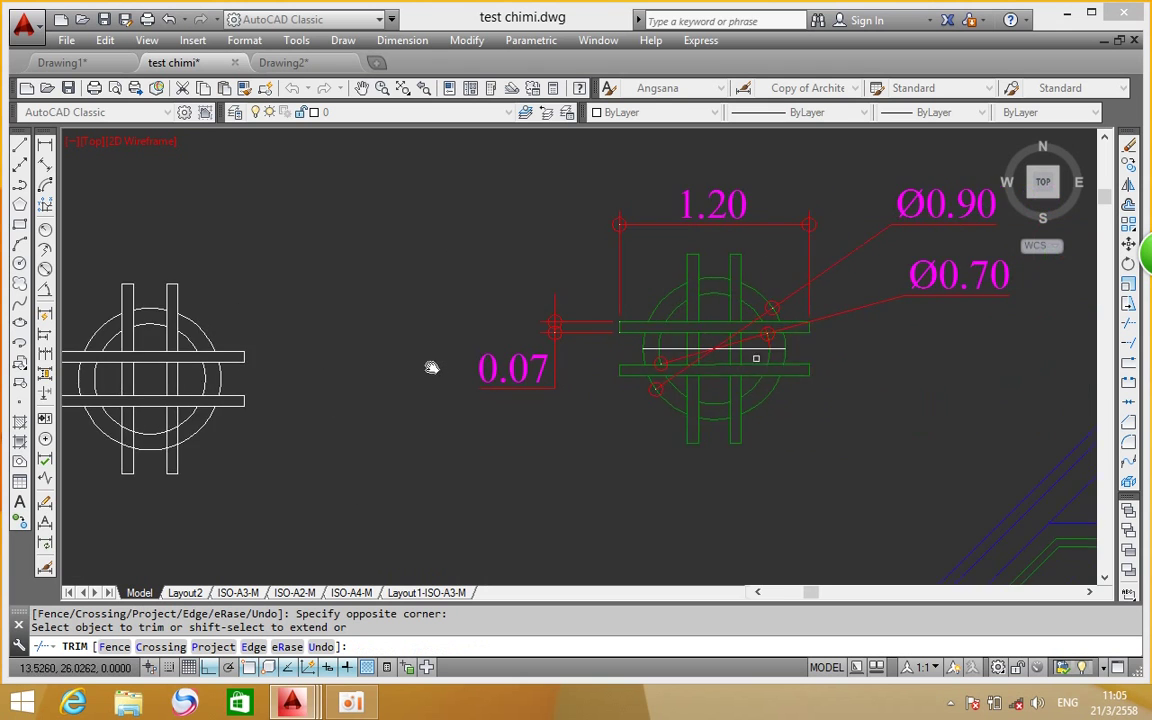
{"action": "scroll", "coordinate": [705, 315], "scroll_direction": "up", "scroll_amount": 2}
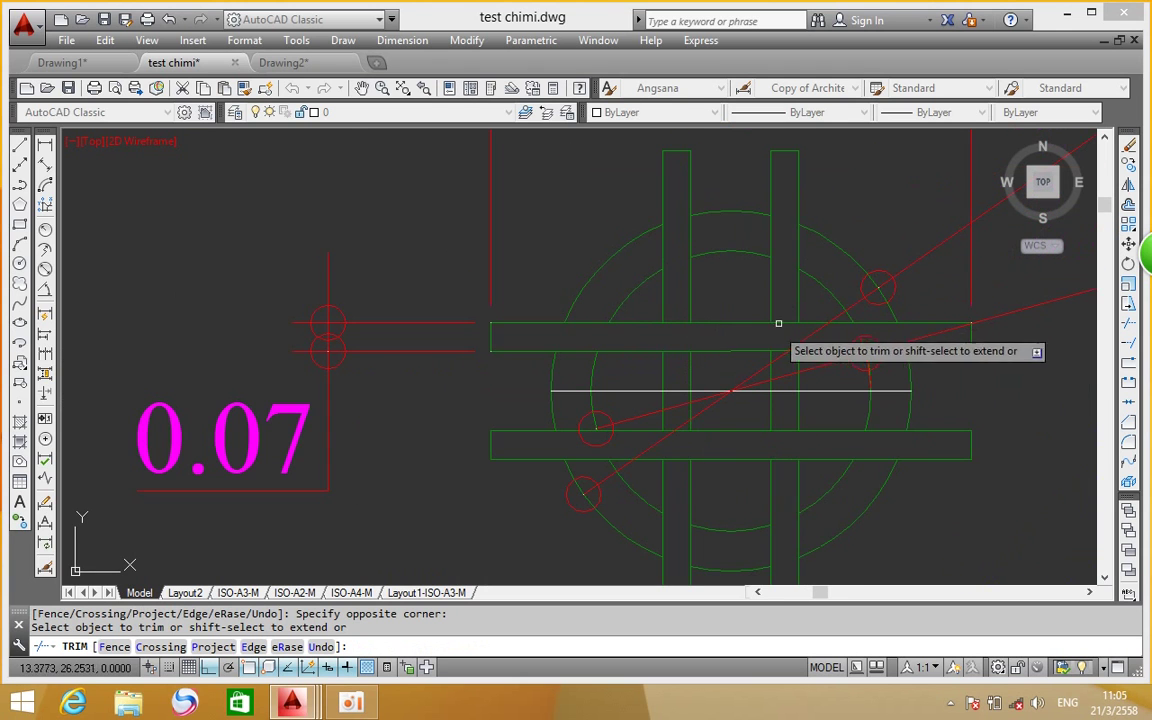
{"action": "scroll", "coordinate": [779, 324], "scroll_direction": "down", "scroll_amount": 1}
{"action": "scroll", "coordinate": [761, 334], "scroll_direction": "down", "scroll_amount": 1}
{"action": "mouse_move", "coordinate": [761, 334]}
{"action": "middle_mouse_down"}
{"action": "mouse_move", "coordinate": [855, 356]}
{"action": "mouse_move", "coordinate": [548, 362]}
{"action": "middle_mouse_up"}
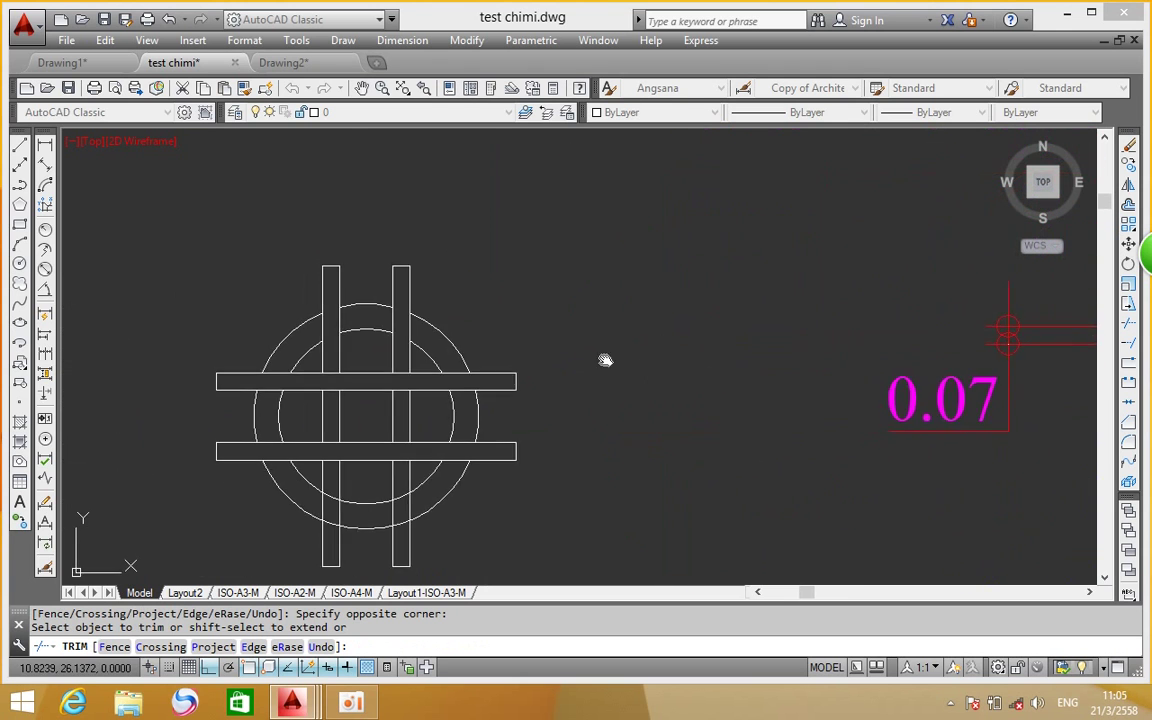
{"action": "scroll", "coordinate": [780, 345], "scroll_direction": "down", "scroll_amount": 4}
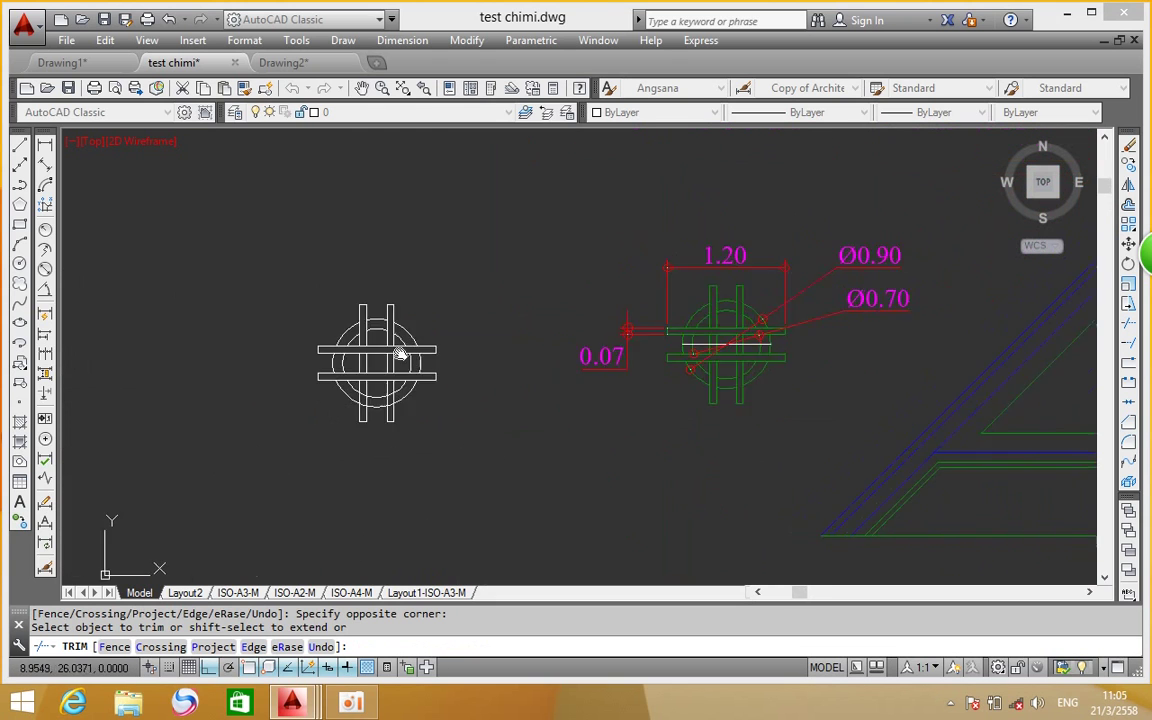
{"action": "scroll", "coordinate": [476, 402], "scroll_direction": "up", "scroll_amount": 7}
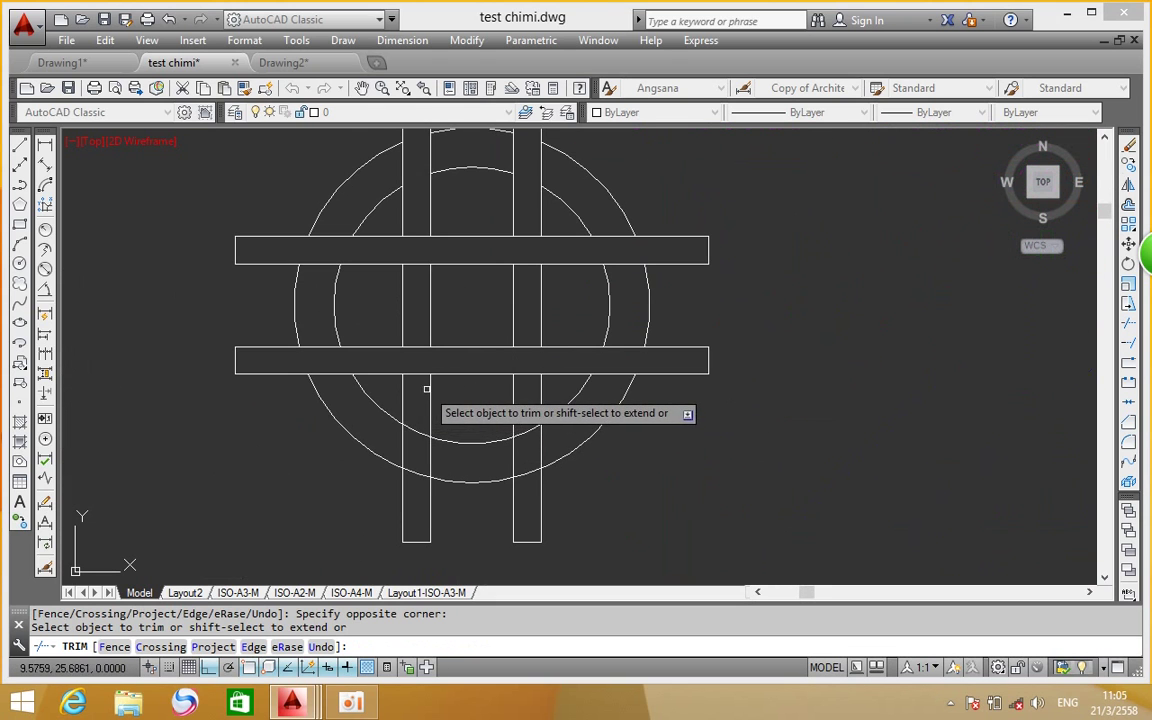
{"action": "left_click", "coordinate": [430, 392]}
{"action": "left_click", "coordinate": [421, 506]}
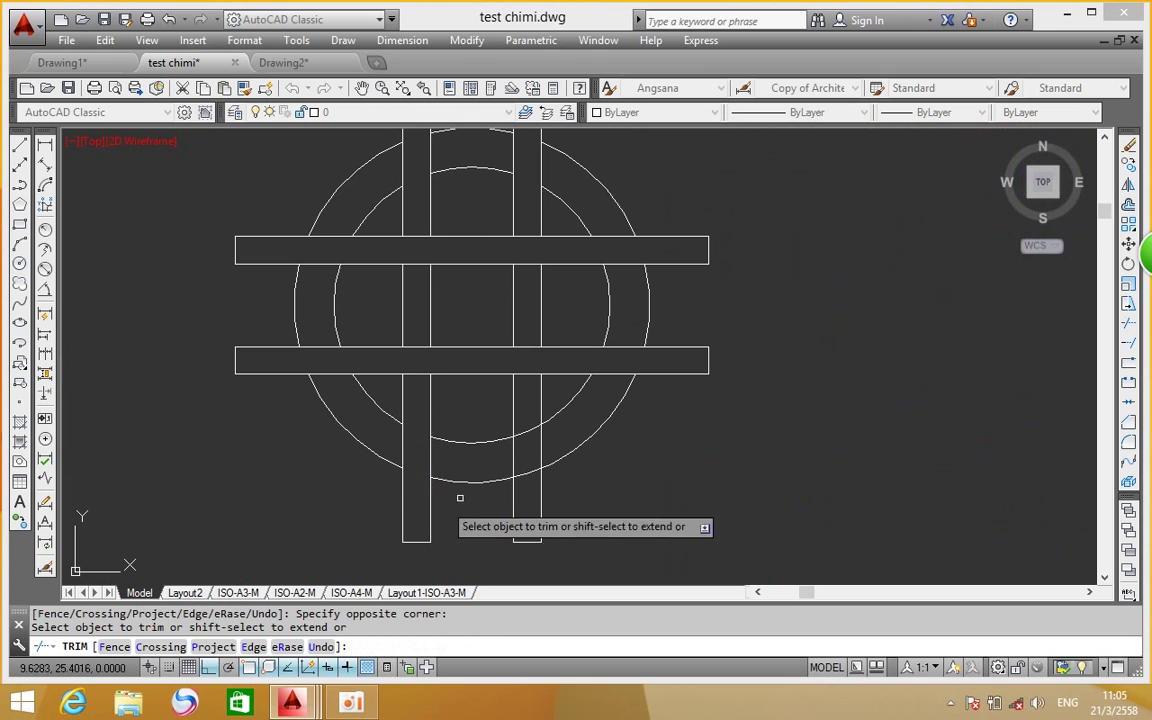
{"action": "left_click", "coordinate": [534, 398]}
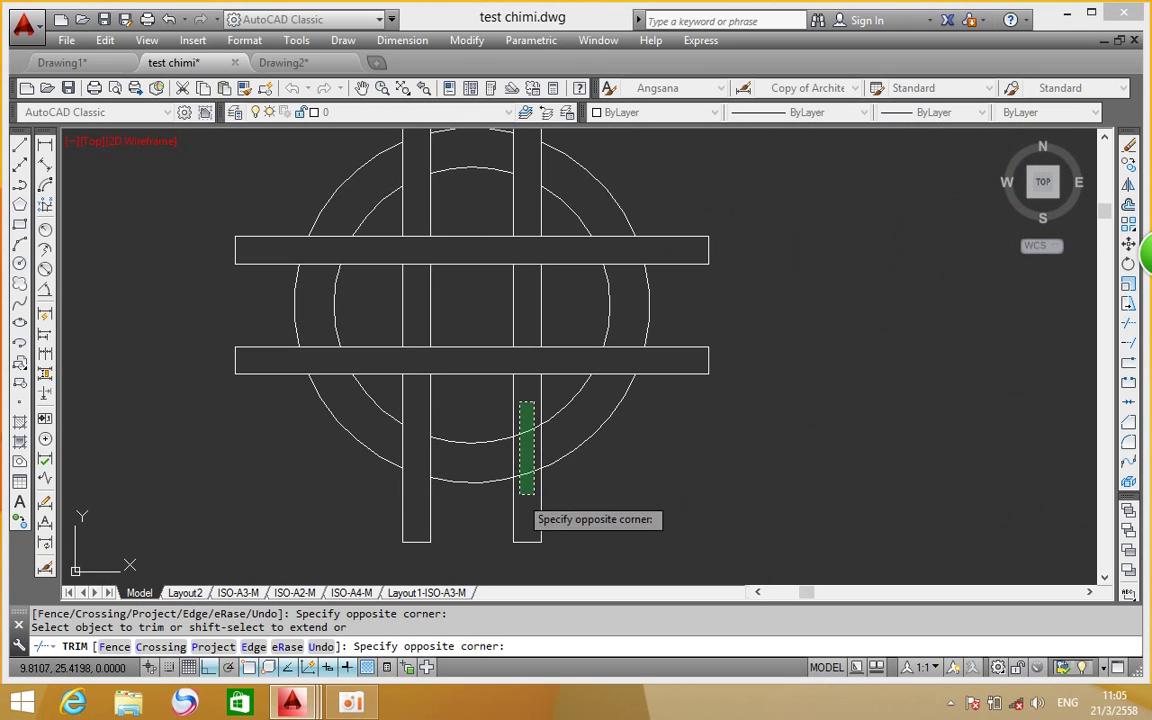
{"action": "left_click", "coordinate": [518, 490]}
End the trim, frame both symbols and select the trimmed white symbol
{"action": "scroll", "coordinate": [488, 410], "scroll_direction": "down", "scroll_amount": 3}
{"action": "scroll", "coordinate": [488, 410], "scroll_direction": "up", "scroll_amount": 2}
{"action": "right_click", "coordinate": [600, 300]}
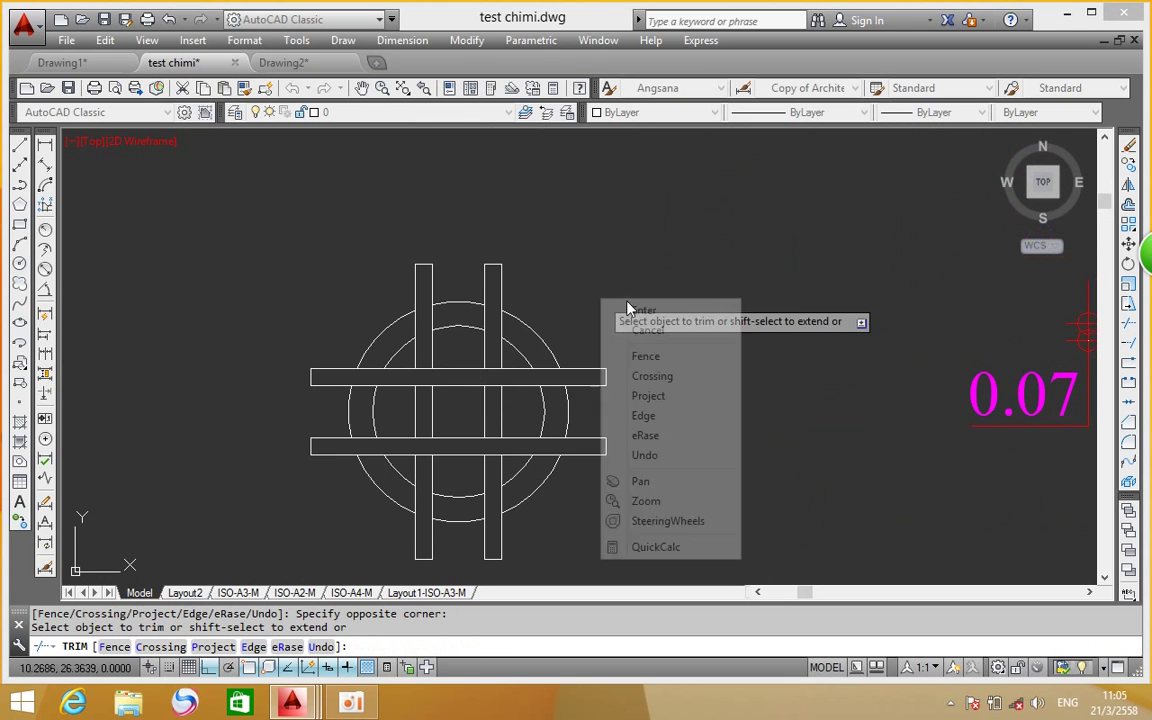
{"action": "left_click", "coordinate": [609, 306]}
{"action": "scroll", "coordinate": [500, 258], "scroll_direction": "down", "scroll_amount": 2}
{"action": "mouse_move", "coordinate": [643, 249]}
{"action": "middle_mouse_down"}
{"action": "mouse_move", "coordinate": [488, 265]}
{"action": "mouse_move", "coordinate": [479, 283]}
{"action": "middle_mouse_up"}
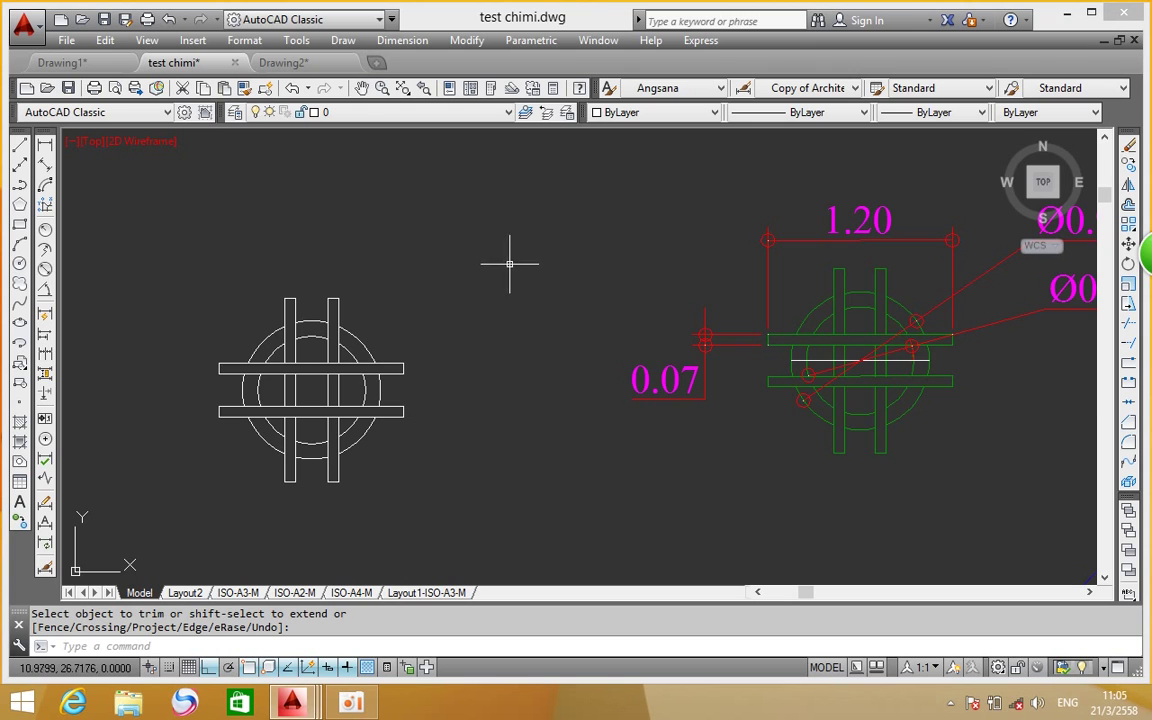
{"action": "scroll", "coordinate": [505, 290], "scroll_direction": "down", "scroll_amount": 3}
{"action": "left_click", "coordinate": [460, 209]}
Move the trimmed white column symbol onto the Roof-detail layer so it turns green
{"action": "key", "text": "Escape"}
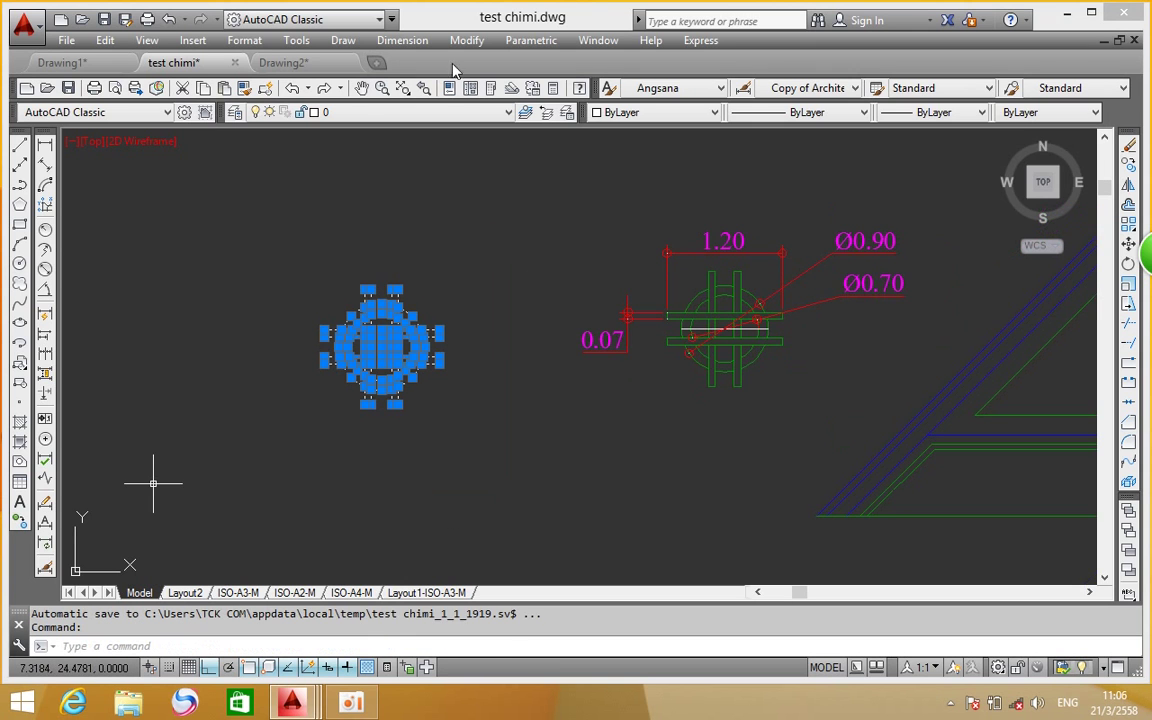
{"action": "left_click", "coordinate": [509, 113]}
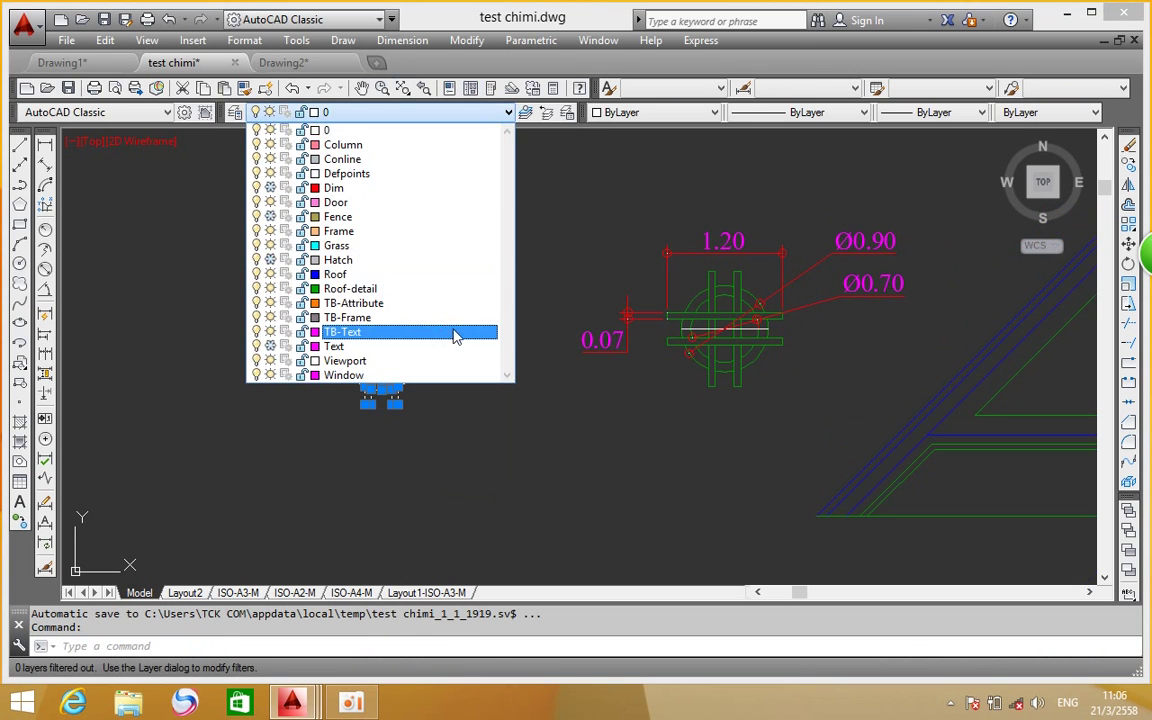
{"action": "left_click", "coordinate": [391, 289]}
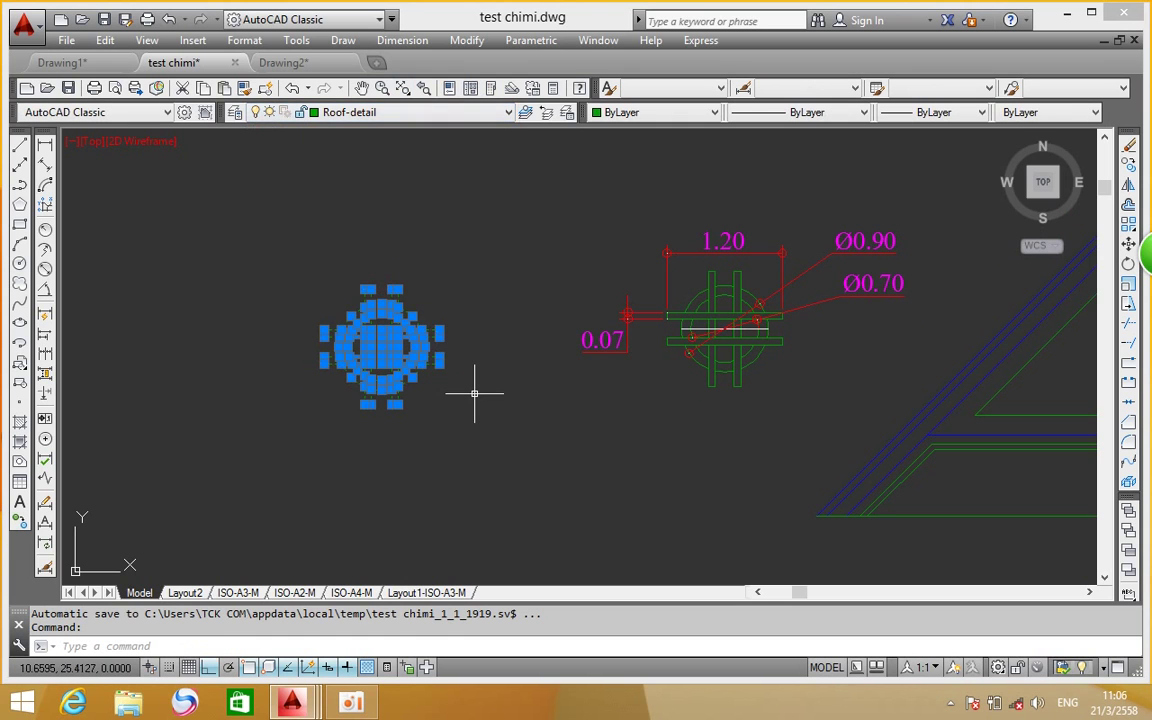
{"action": "key", "text": "Escape"}
{"action": "scroll", "coordinate": [535, 295], "scroll_direction": "up", "scroll_amount": 2}
{"action": "scroll", "coordinate": [538, 290], "scroll_direction": "down", "scroll_amount": 4}
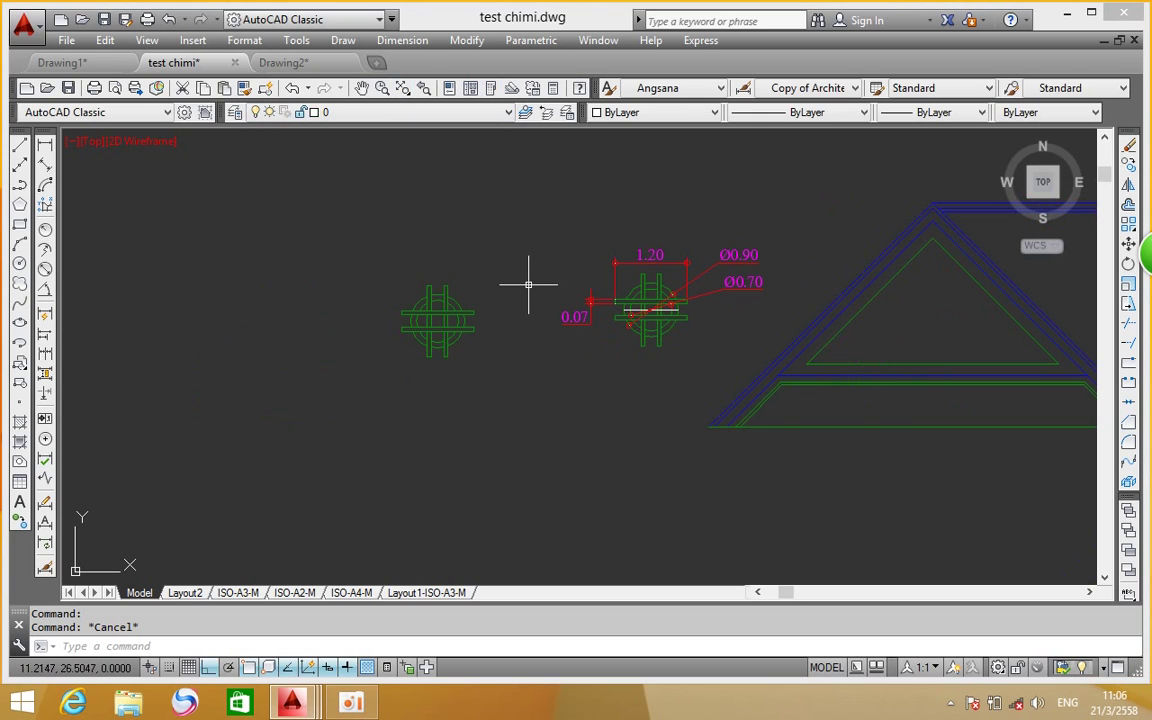
{"action": "scroll", "coordinate": [538, 290], "scroll_direction": "down", "scroll_amount": 3}
Zoom out to show the roof section and centre the whole building elevation
{"action": "mouse_move", "coordinate": [694, 275]}
{"action": "middle_mouse_down"}
{"action": "mouse_move", "coordinate": [268, 291]}
{"action": "mouse_move", "coordinate": [478, 288]}
{"action": "mouse_move", "coordinate": [535, 342]}
{"action": "mouse_move", "coordinate": [455, 177]}
{"action": "middle_mouse_up"}
{"action": "scroll", "coordinate": [478, 288], "scroll_direction": "up", "scroll_amount": 4}
{"action": "scroll", "coordinate": [455, 177], "scroll_direction": "down", "scroll_amount": 3}
{"action": "scroll", "coordinate": [527, 283], "scroll_direction": "down", "scroll_amount": 2}
{"action": "middle_click_drag", "start_coordinate": [527, 283], "coordinate": [406, 319]}
{"action": "scroll", "coordinate": [406, 319], "scroll_direction": "up", "scroll_amount": 4}
{"action": "middle_click_drag", "start_coordinate": [720, 347], "coordinate": [870, 289]}
{"action": "scroll", "coordinate": [530, 295], "scroll_direction": "down", "scroll_amount": 3}
{"action": "middle_click_drag", "start_coordinate": [591, 334], "coordinate": [671, 299]}
Pan to the elevation's rightmost column and beam end, and start a linear dimension
{"action": "scroll", "coordinate": [673, 293], "scroll_direction": "up", "scroll_amount": 2}
{"action": "scroll", "coordinate": [712, 286], "scroll_direction": "up", "scroll_amount": 3}
{"action": "scroll", "coordinate": [635, 250], "scroll_direction": "down", "scroll_amount": 2}
{"action": "scroll", "coordinate": [600, 245], "scroll_direction": "down", "scroll_amount": 2}
{"action": "scroll", "coordinate": [682, 309], "scroll_direction": "up", "scroll_amount": 5}
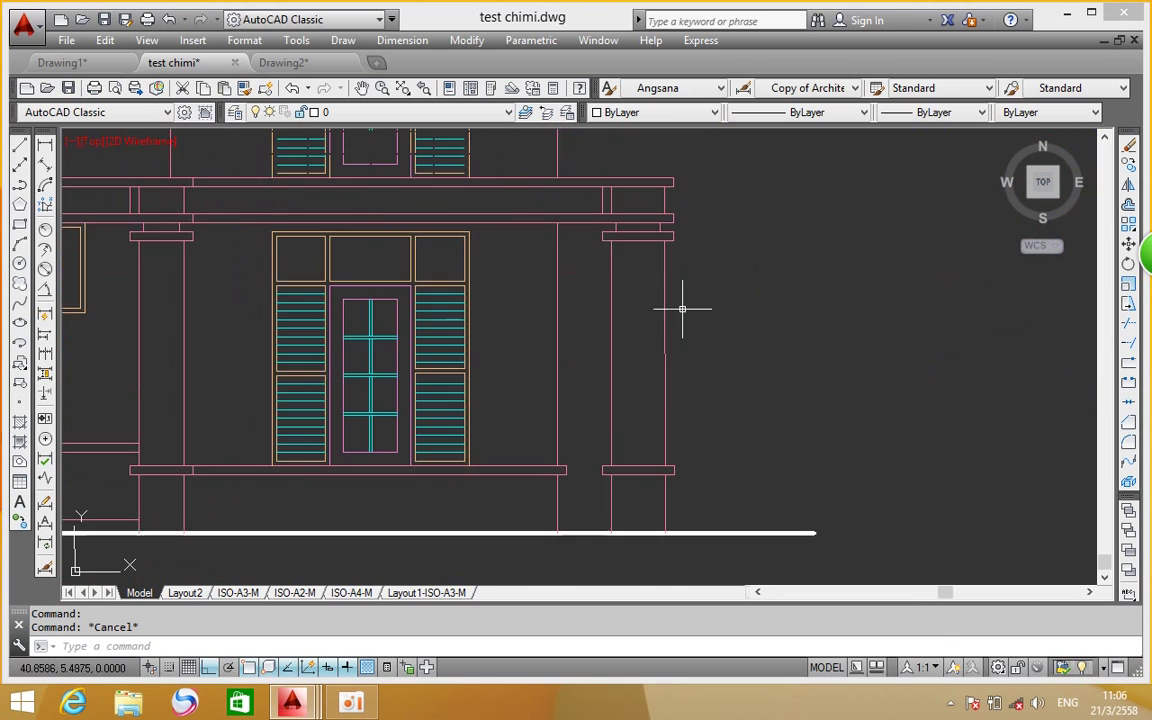
{"action": "middle_click_drag", "start_coordinate": [630, 278], "coordinate": [461, 282]}
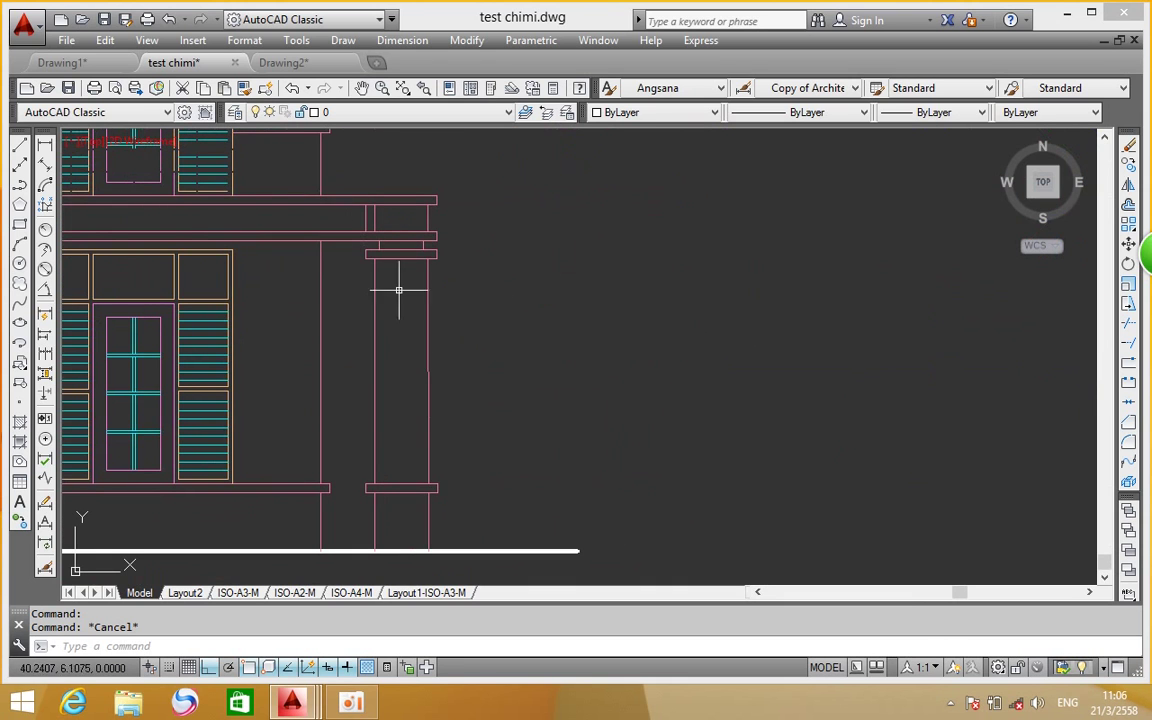
{"action": "scroll", "coordinate": [446, 425], "scroll_direction": "down", "scroll_amount": 1}
{"action": "scroll", "coordinate": [254, 133], "scroll_direction": "up", "scroll_amount": 1}
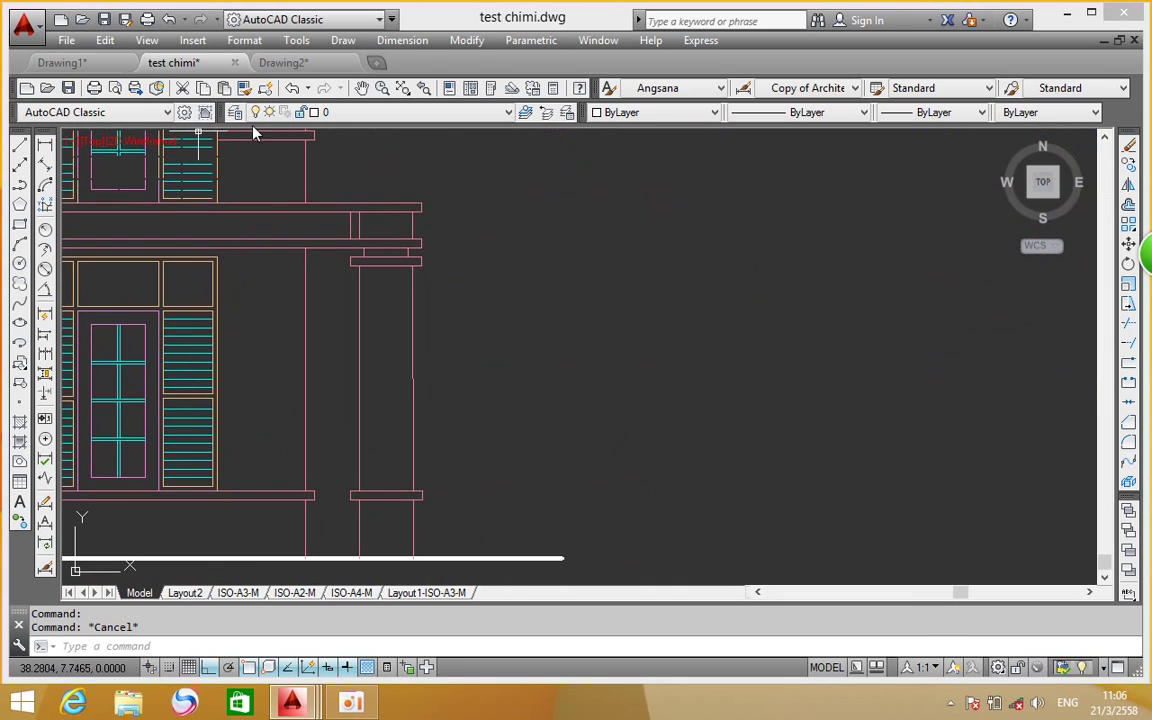
{"action": "mouse_move", "coordinate": [1043, 182]}
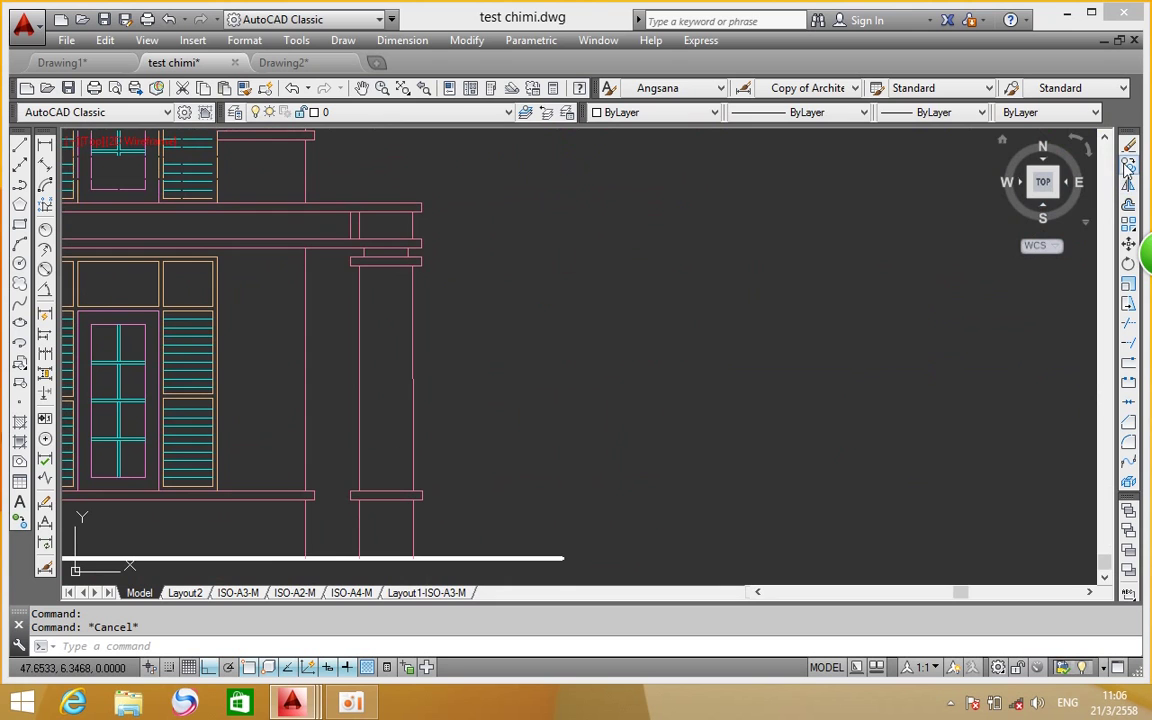
{"action": "middle_click_drag", "start_coordinate": [547, 334], "coordinate": [378, 301]}
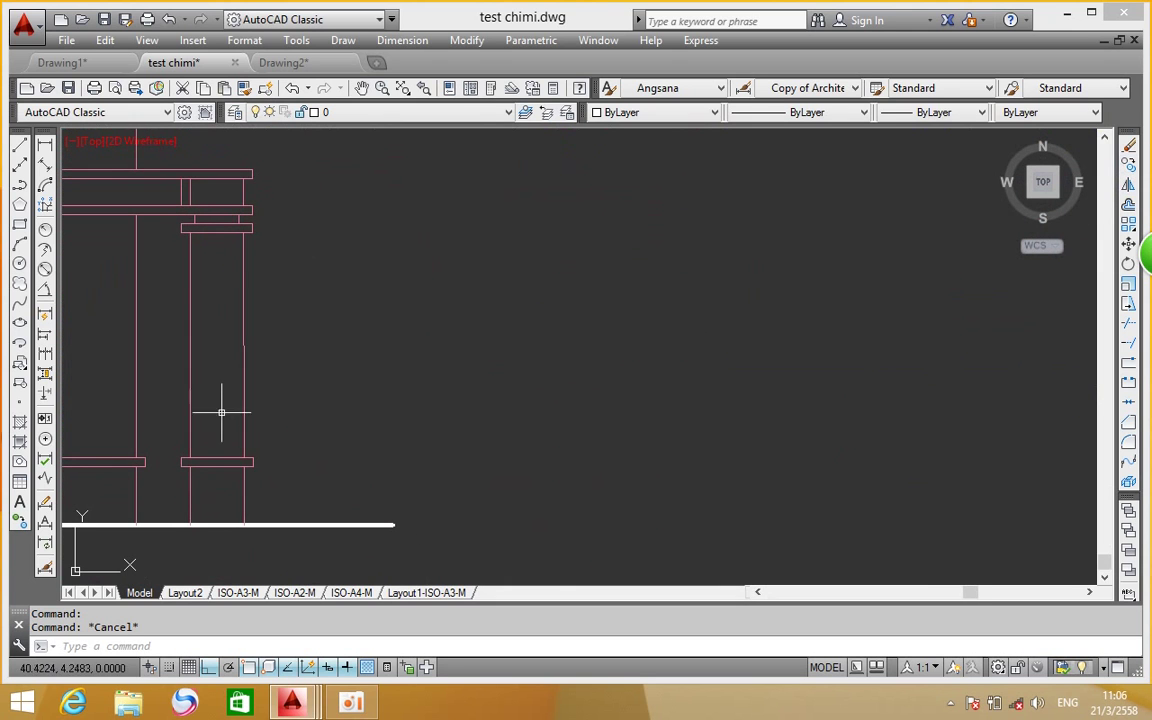
{"action": "left_click", "coordinate": [45, 145]}
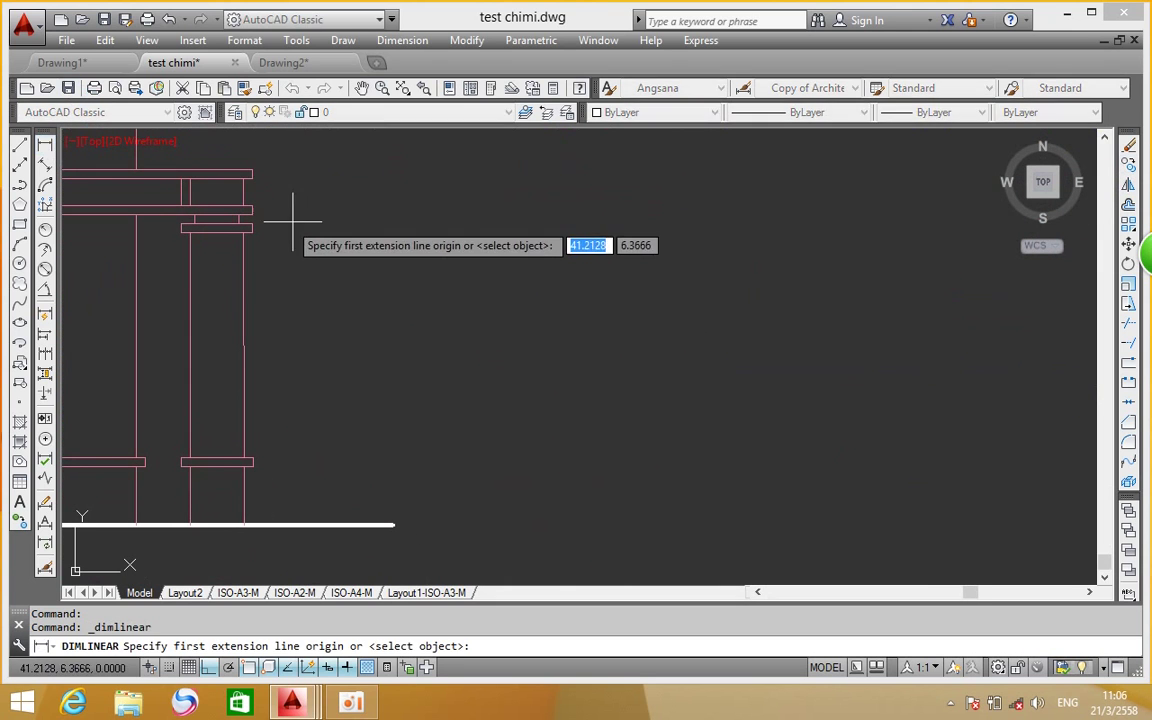
Cancel the first column dimension attempt and turn off lineweight display
{"action": "left_click", "coordinate": [252, 170]}
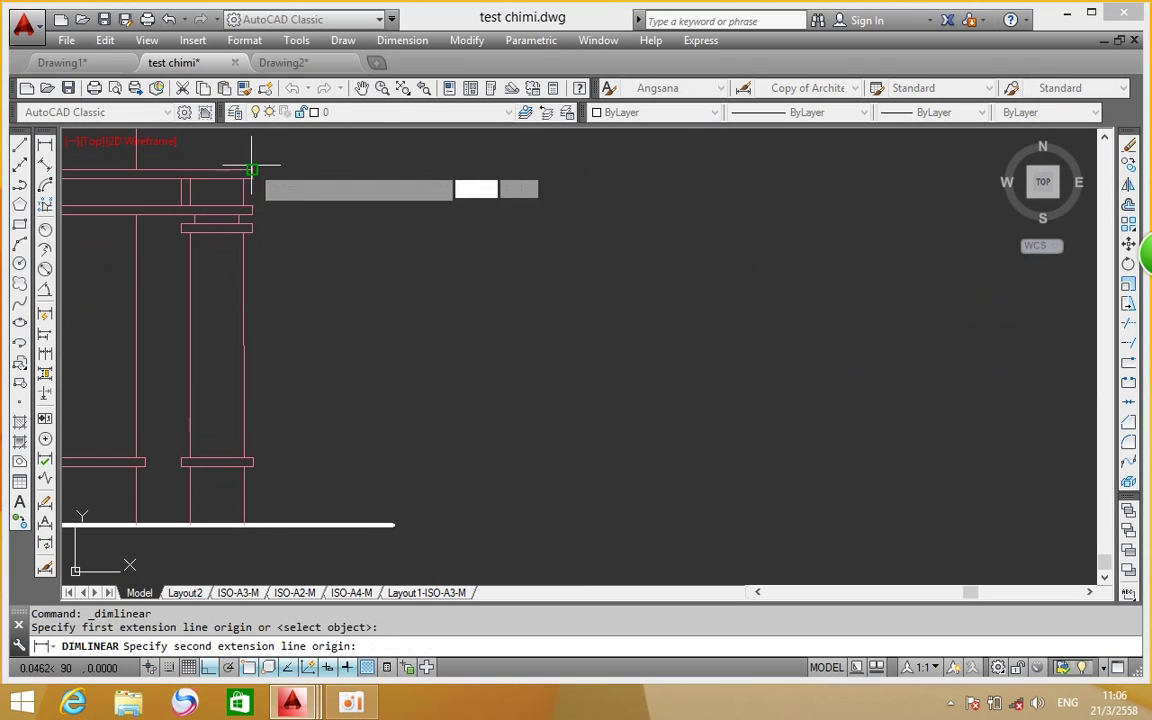
{"action": "left_click", "coordinate": [245, 524]}
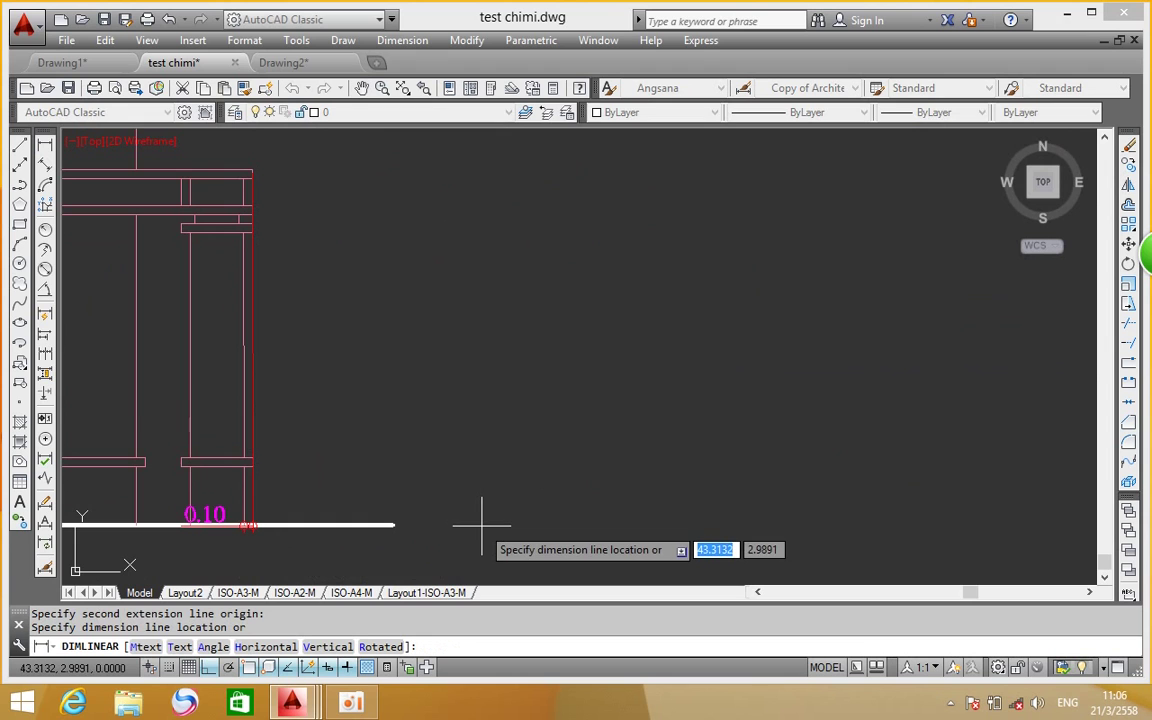
{"action": "key", "text": "Escape"}
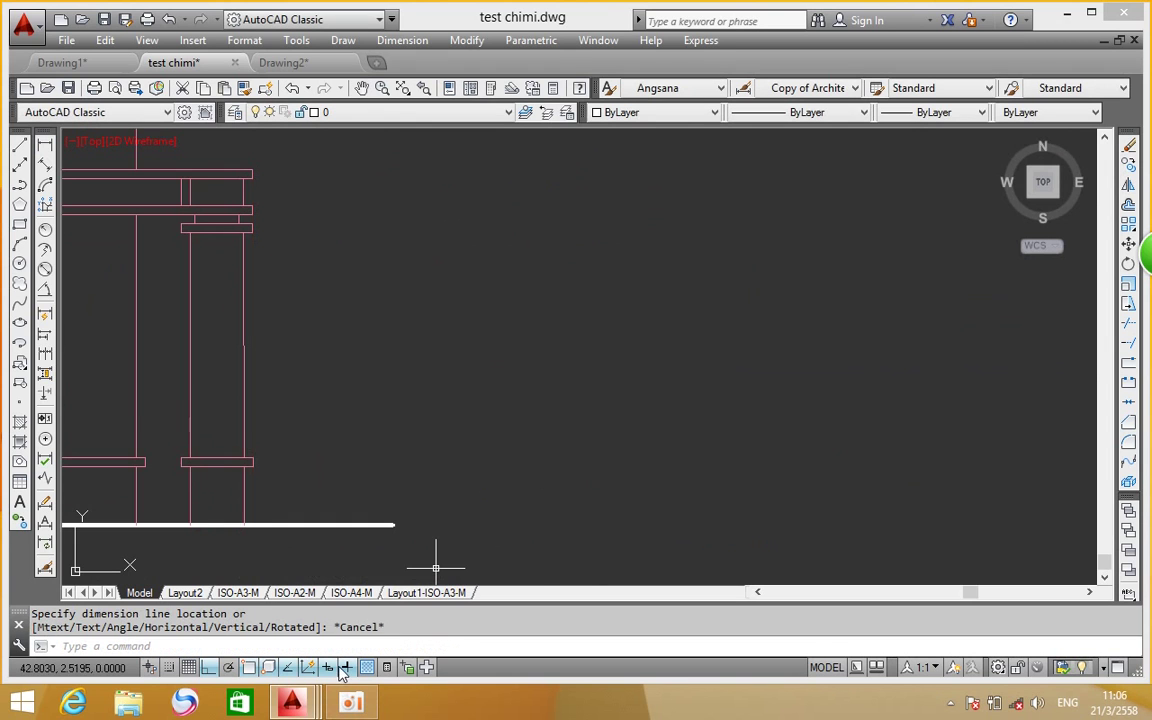
{"action": "left_click", "coordinate": [345, 668]}
{"action": "middle_click_drag", "start_coordinate": [318, 180], "coordinate": [316, 190]}
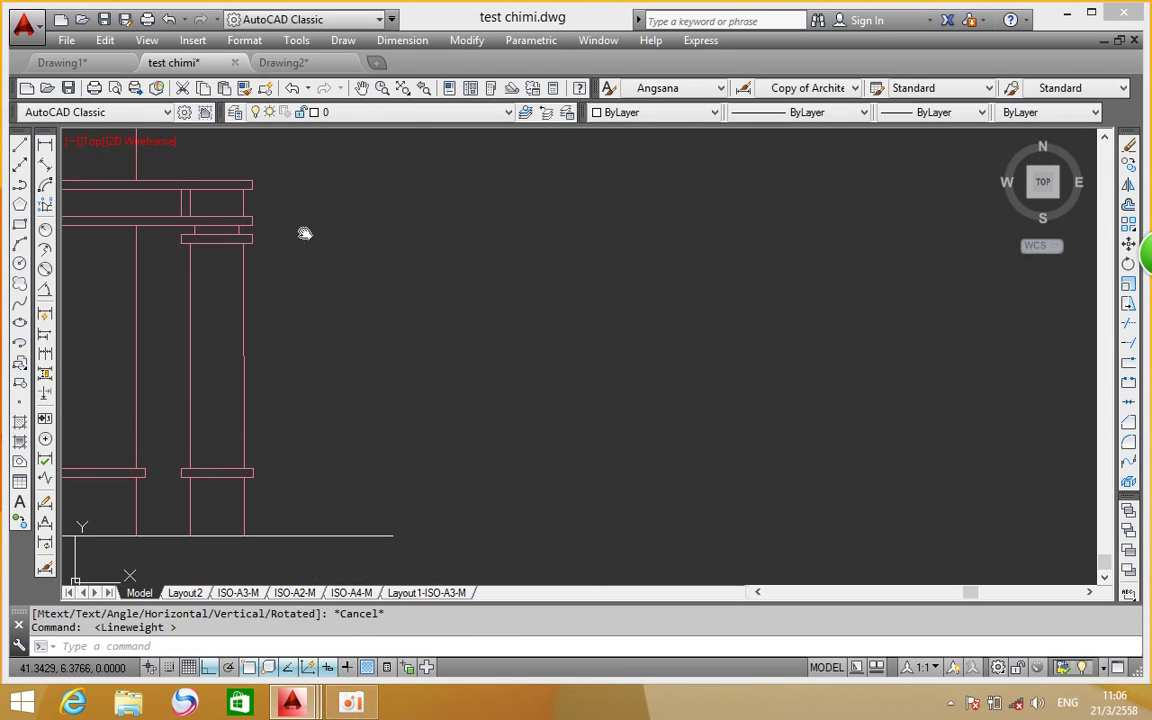
Add the 3.95 overall height dimension from the top beam corner to the column base
{"action": "left_click", "coordinate": [45, 146]}
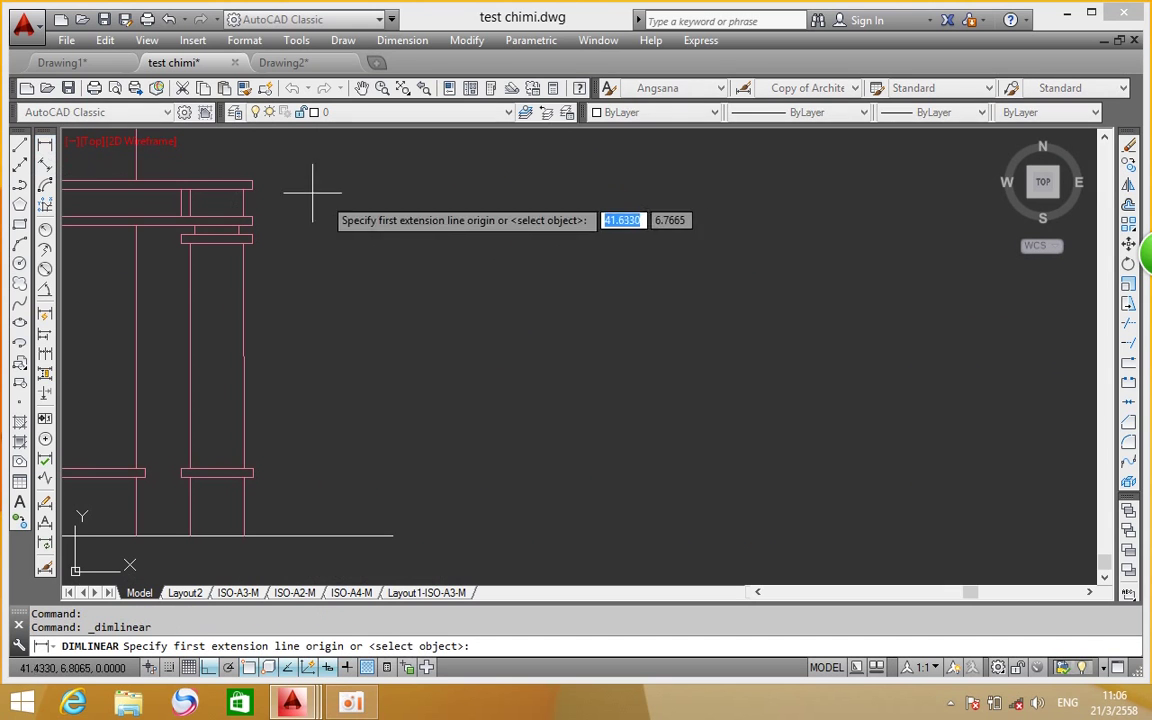
{"action": "left_click", "coordinate": [252, 180]}
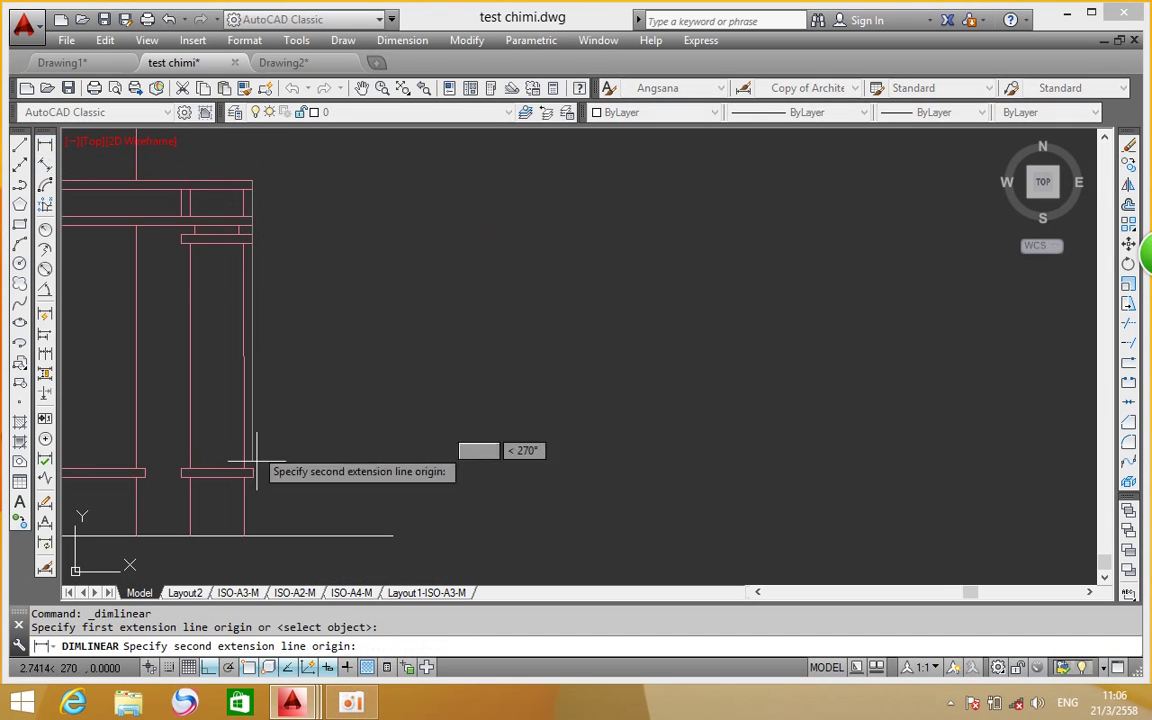
{"action": "left_click", "coordinate": [246, 535]}
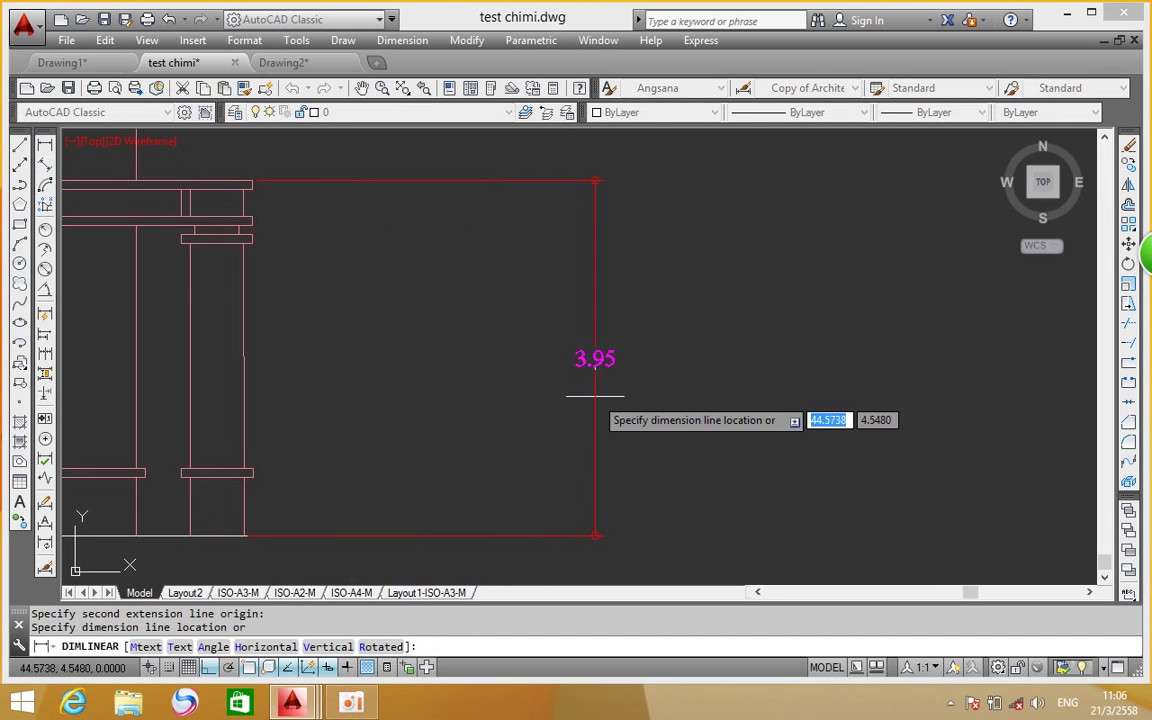
{"action": "left_click", "coordinate": [596, 393]}
{"action": "scroll", "coordinate": [242, 157], "scroll_direction": "up", "scroll_amount": 2}
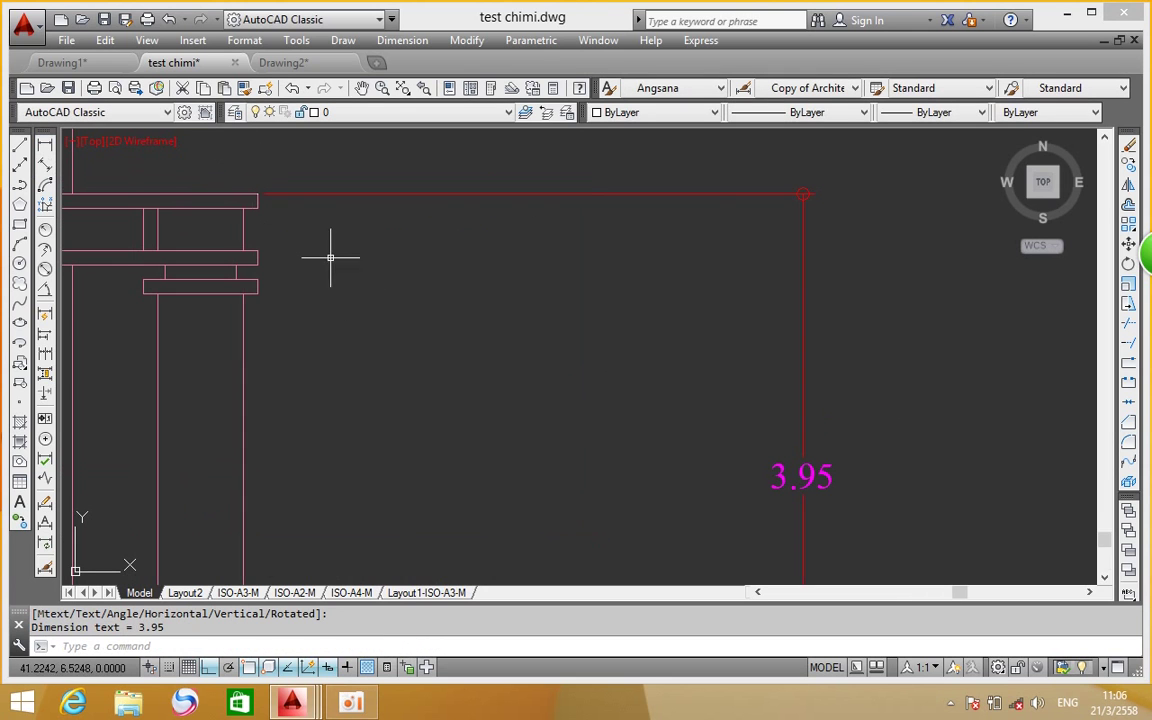
Add the 0.10 and 0.35 vertical beam-depth dimensions at the right end
{"action": "left_click", "coordinate": [44, 148]}
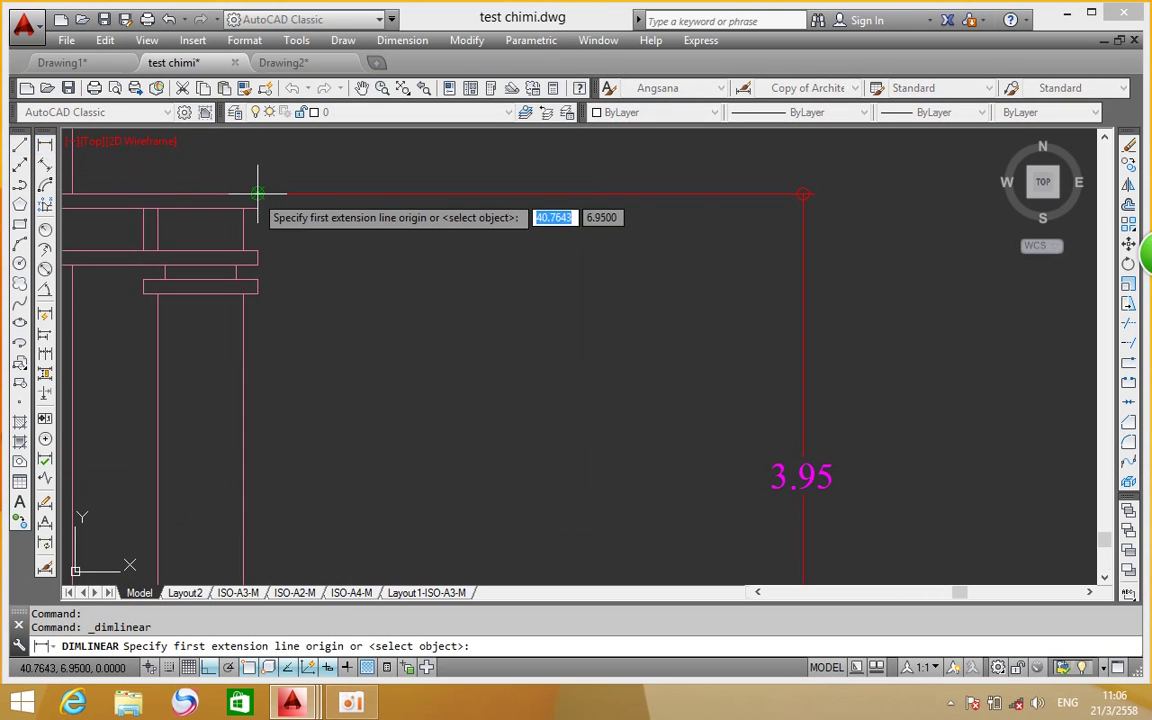
{"action": "left_click", "coordinate": [257, 194]}
{"action": "left_click", "coordinate": [257, 209]}
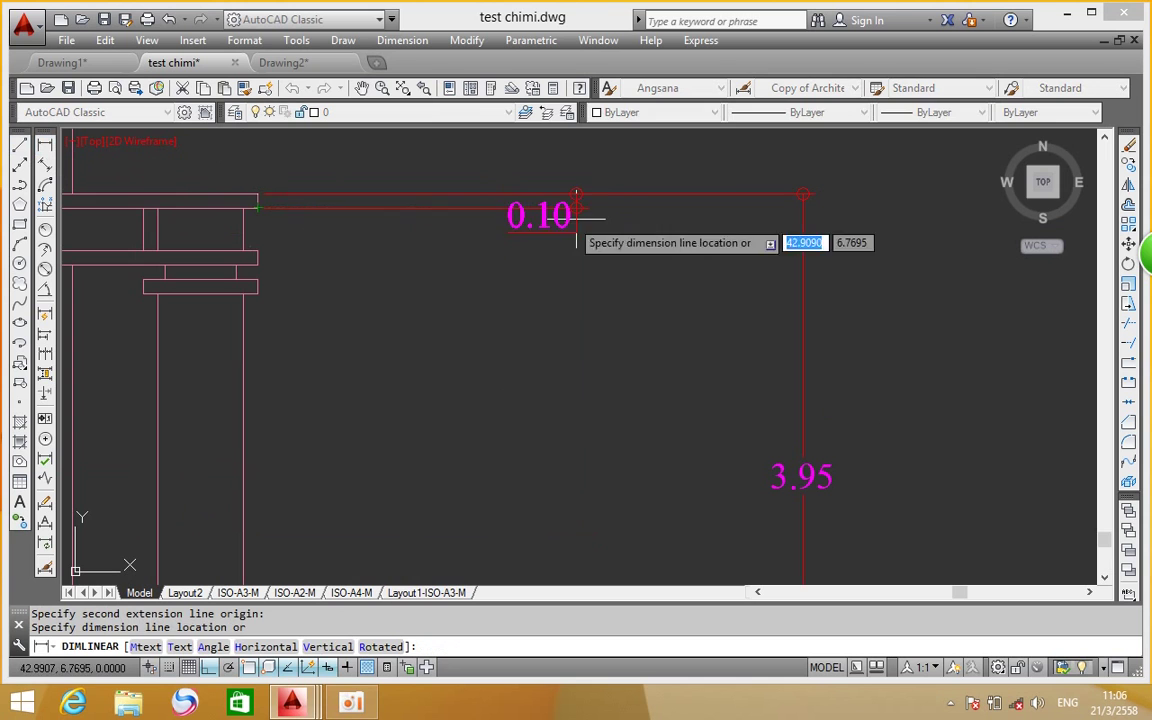
{"action": "left_click", "coordinate": [585, 205]}
{"action": "right_click", "coordinate": [334, 236]}
{"action": "left_click", "coordinate": [400, 250]}
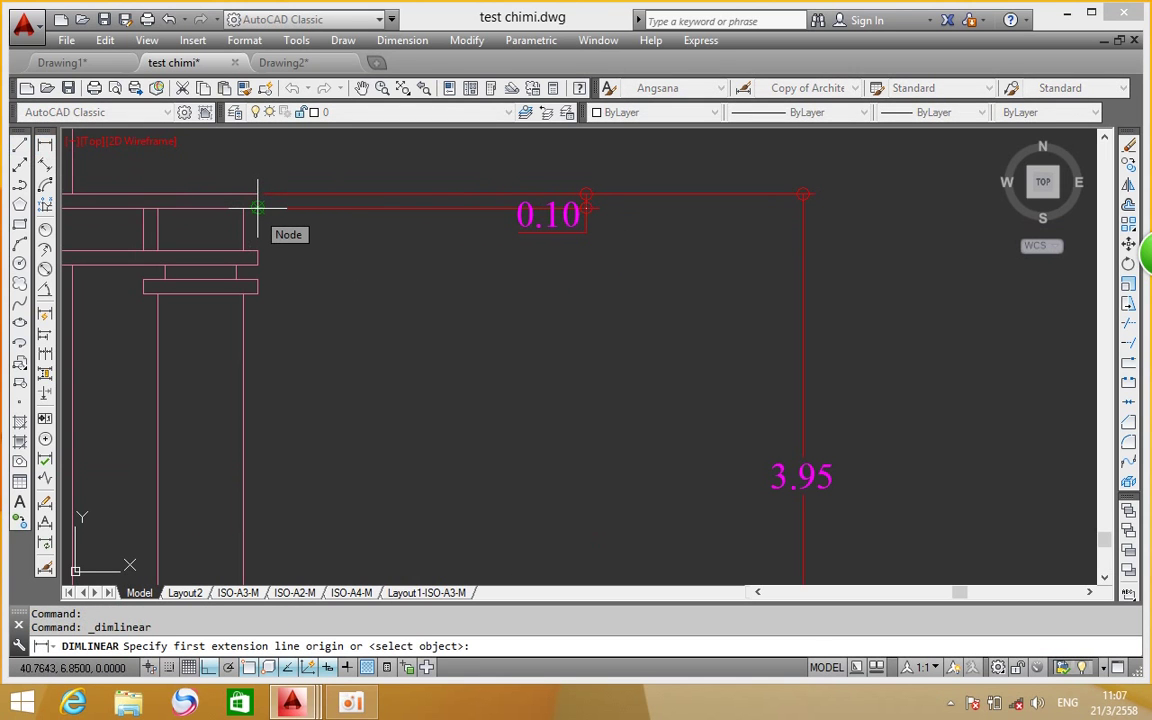
{"action": "left_click", "coordinate": [257, 209]}
{"action": "left_click", "coordinate": [257, 251]}
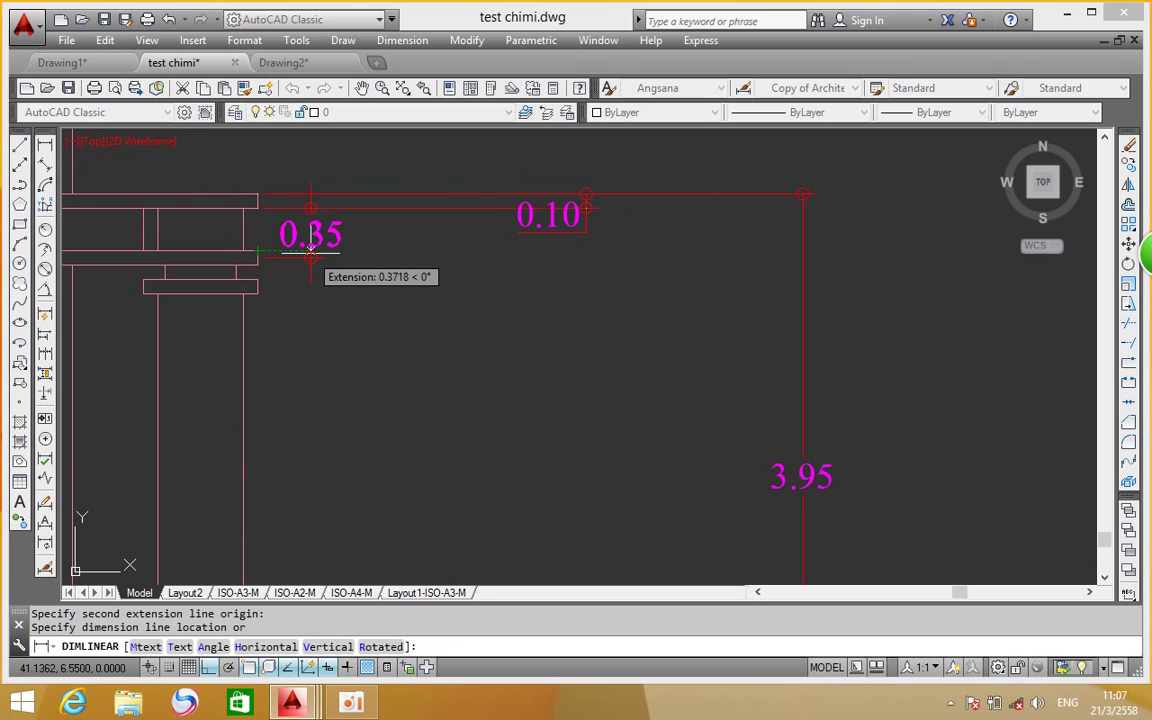
{"action": "left_click", "coordinate": [444, 242]}
Dimension the 0.80 width of the column top above the column
{"action": "right_click", "coordinate": [368, 288]}
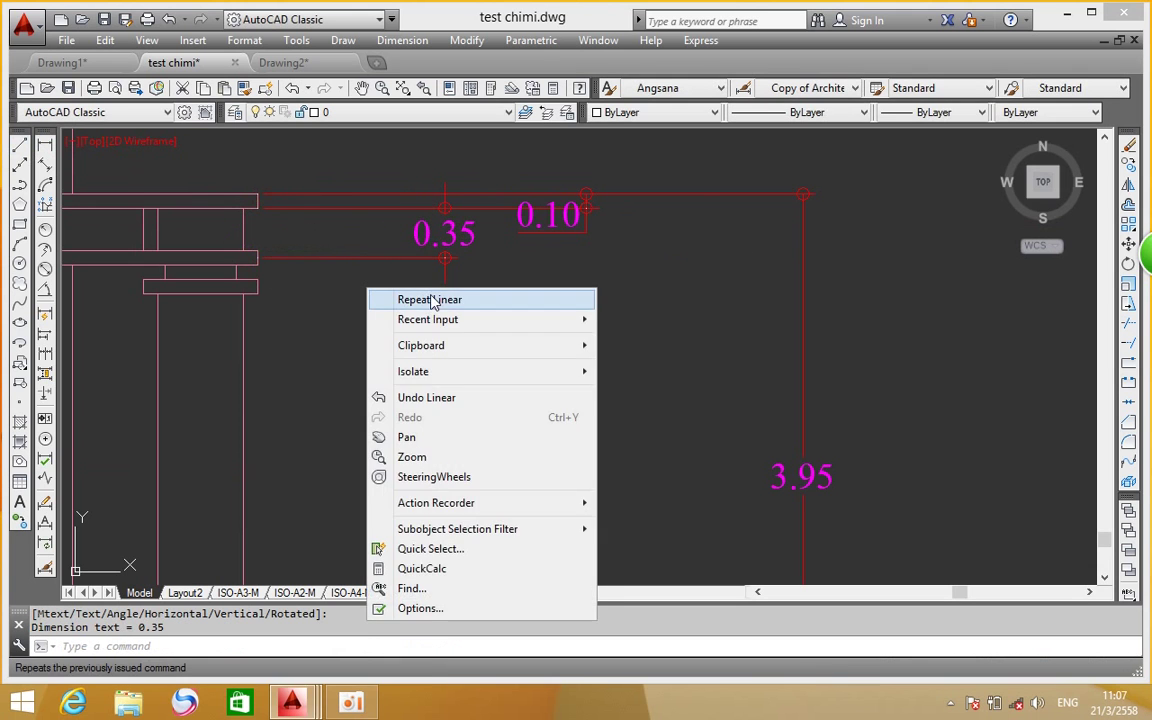
{"action": "left_click", "coordinate": [410, 298]}
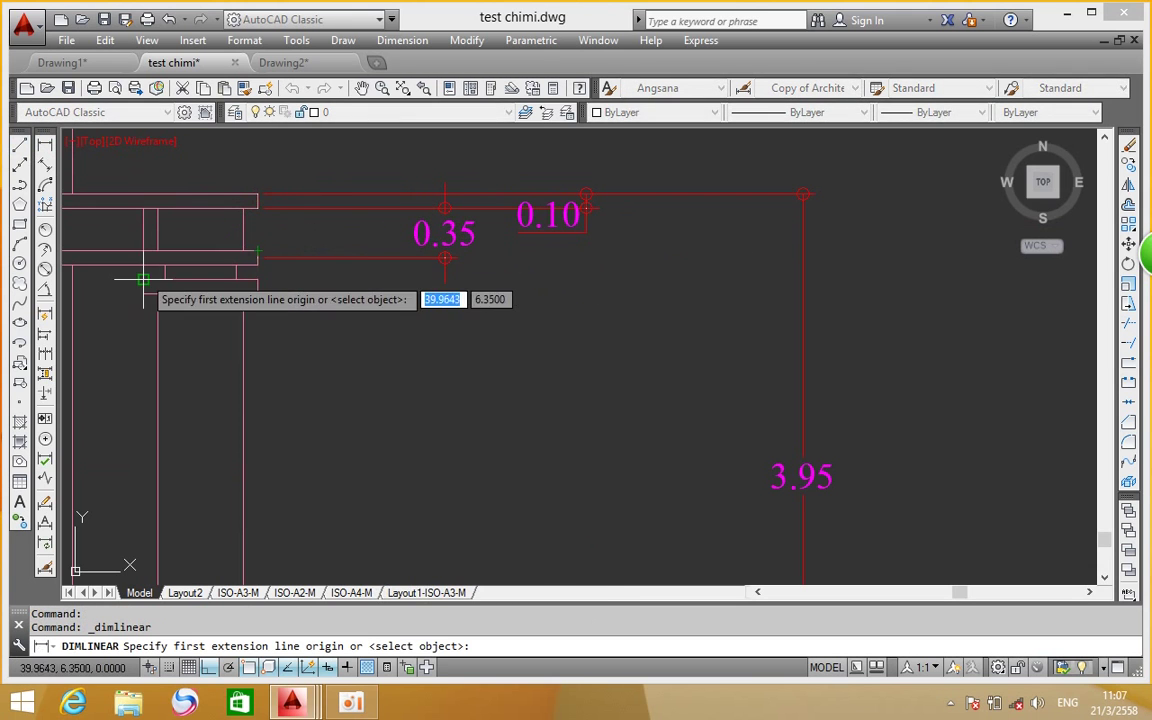
{"action": "scroll", "coordinate": [336, 260], "scroll_direction": "down", "scroll_amount": 2}
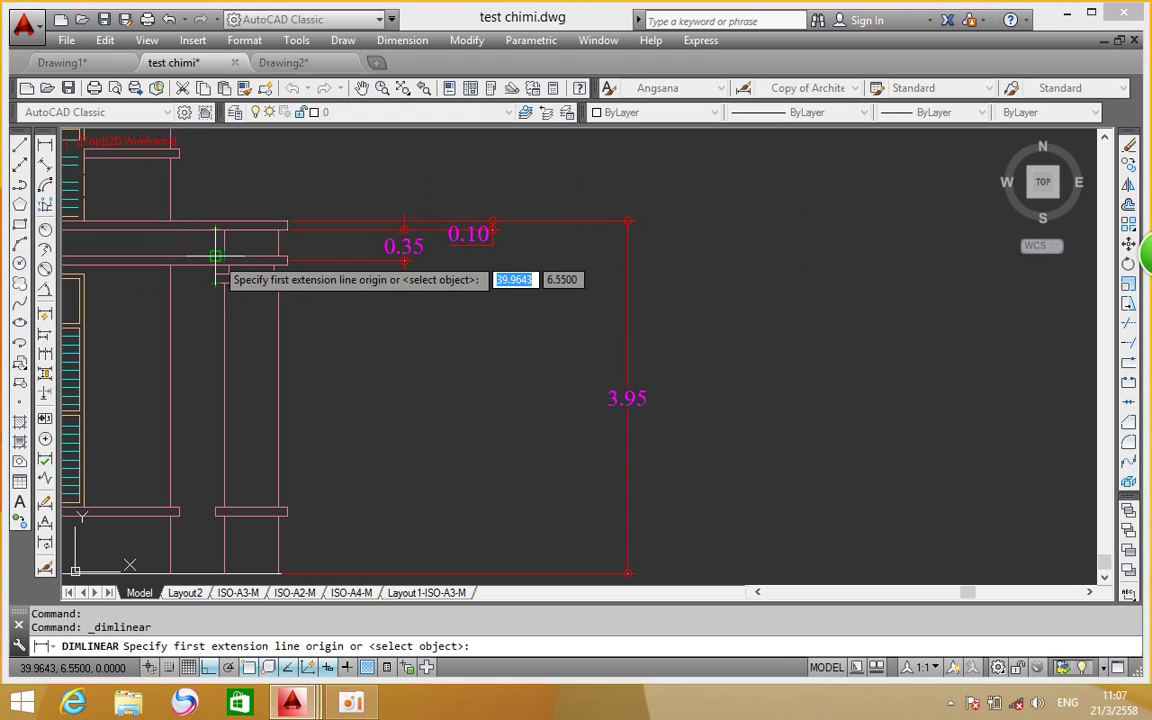
{"action": "left_click", "coordinate": [216, 259]}
{"action": "left_click", "coordinate": [287, 259]}
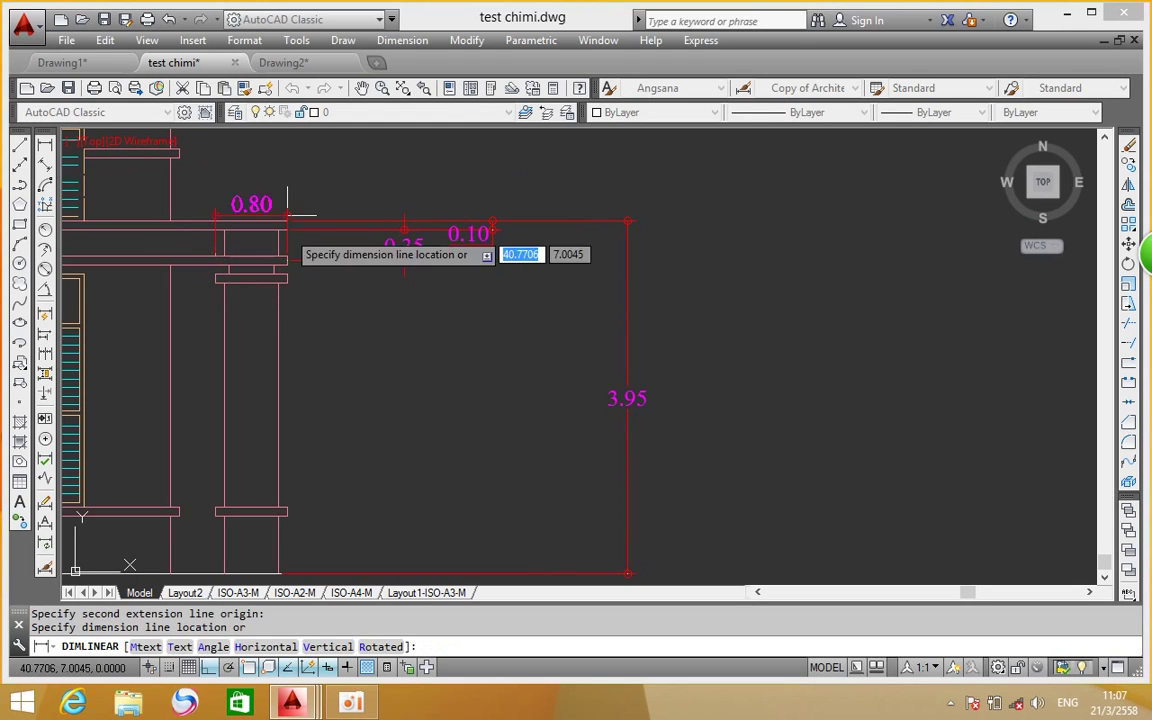
{"action": "left_click", "coordinate": [258, 168]}
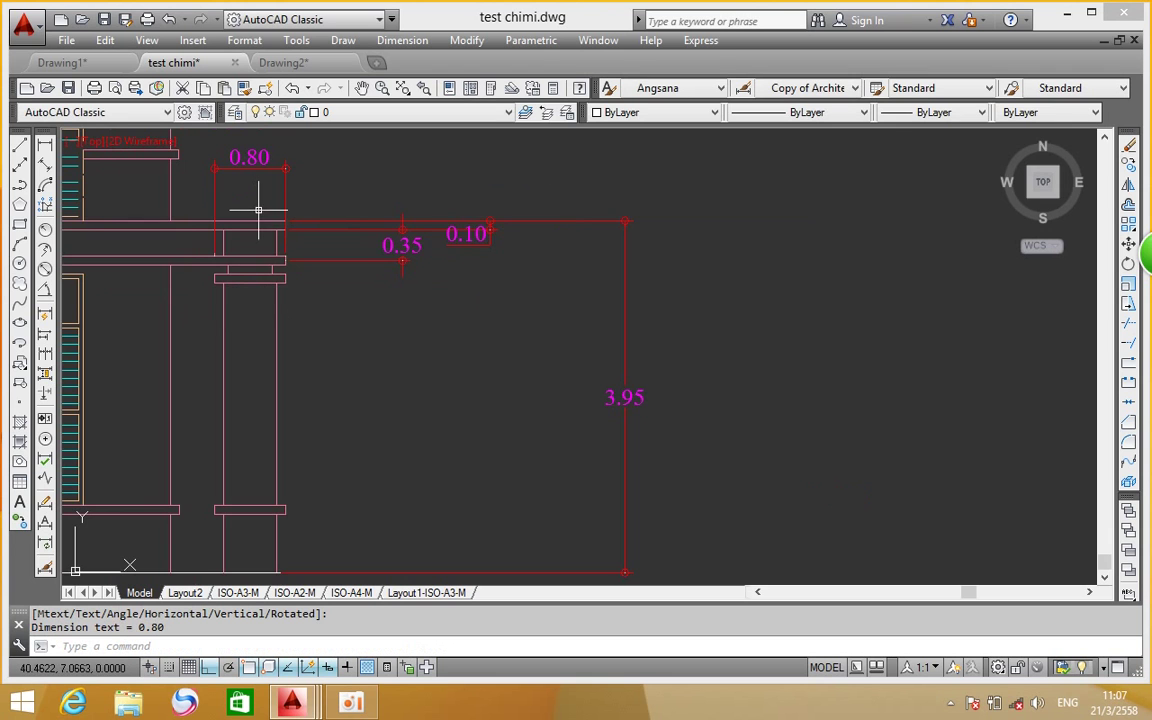
Add the 0.60 column shaft width dimension above the shaft
{"action": "scroll", "coordinate": [258, 210], "scroll_direction": "down", "scroll_amount": 3}
{"action": "scroll", "coordinate": [300, 330], "scroll_direction": "up", "scroll_amount": 3}
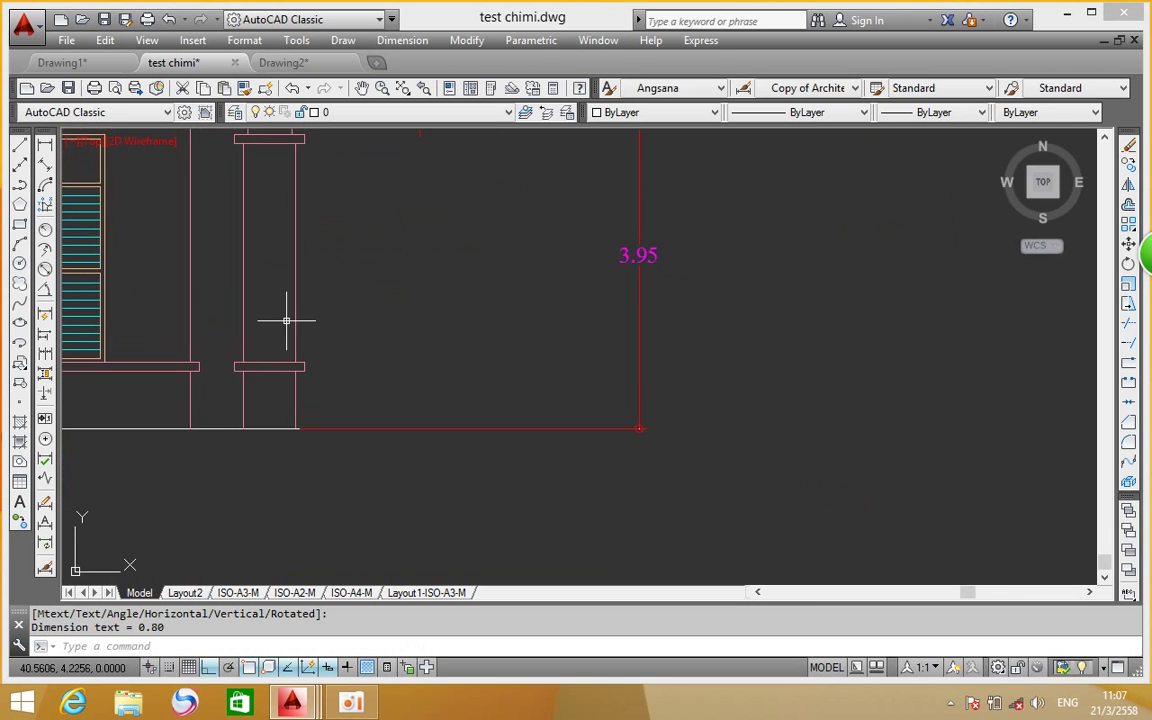
{"action": "scroll", "coordinate": [286, 320], "scroll_direction": "down", "scroll_amount": 3}
{"action": "middle_click_drag", "start_coordinate": [303, 249], "coordinate": [296, 288]}
{"action": "scroll", "coordinate": [296, 288], "scroll_direction": "up", "scroll_amount": 3}
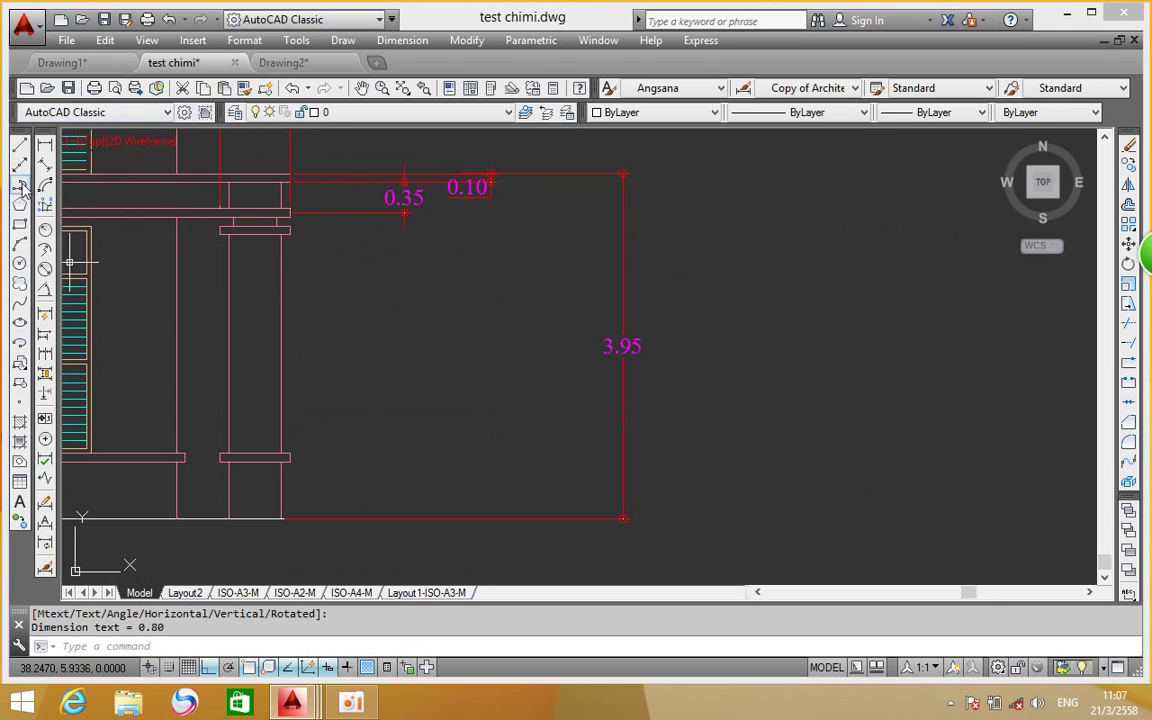
{"action": "middle_click_drag", "start_coordinate": [228, 310], "coordinate": [231, 362]}
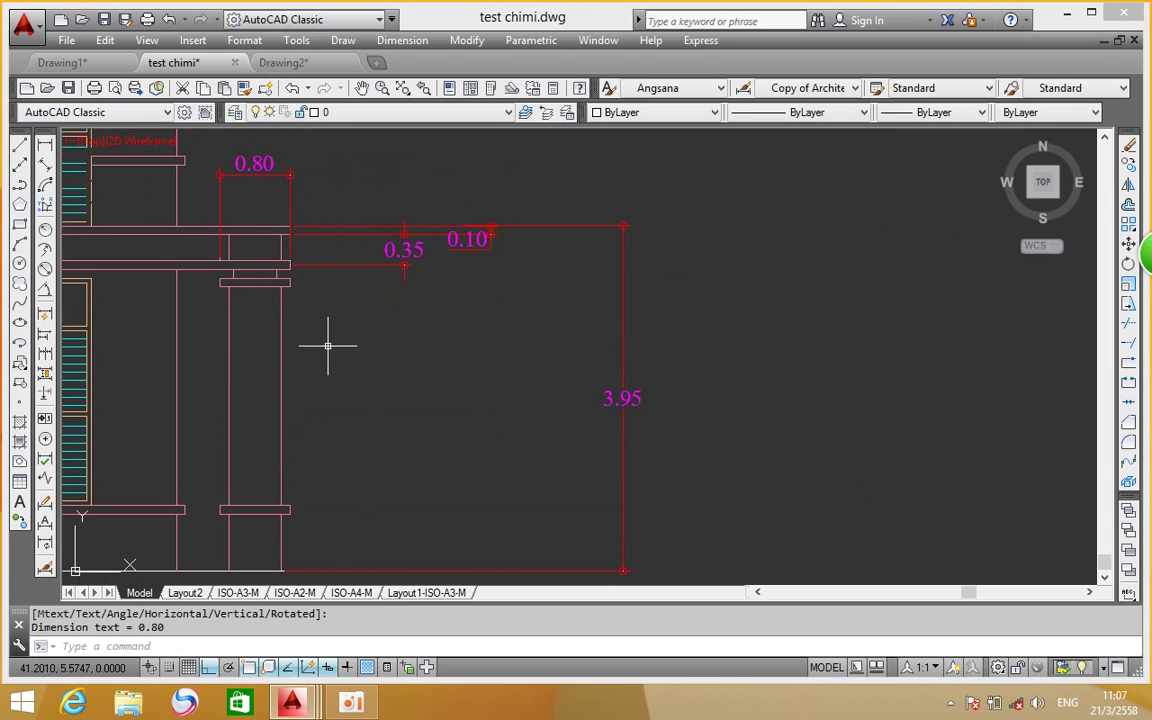
{"action": "middle_click_drag", "start_coordinate": [318, 328], "coordinate": [110, 360]}
{"action": "middle_click_drag", "start_coordinate": [363, 355], "coordinate": [488, 355]}
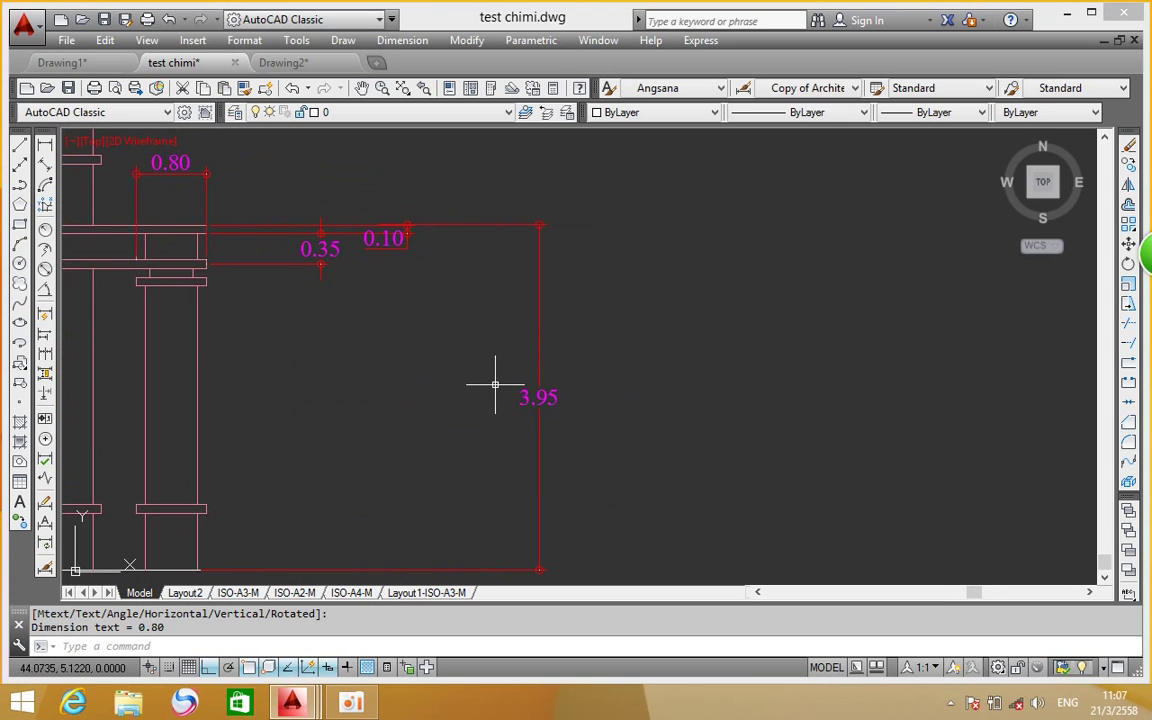
{"action": "left_click", "coordinate": [44, 165]}
{"action": "left_click", "coordinate": [146, 234]}
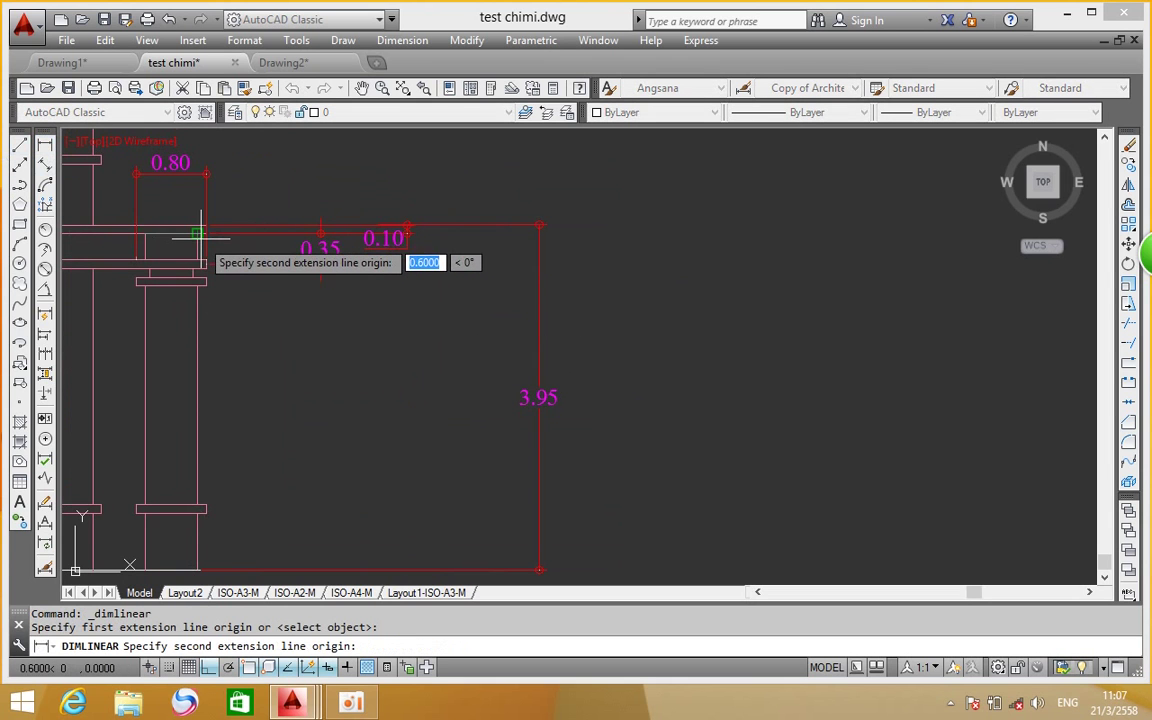
{"action": "left_click", "coordinate": [200, 234]}
{"action": "left_click", "coordinate": [200, 205]}
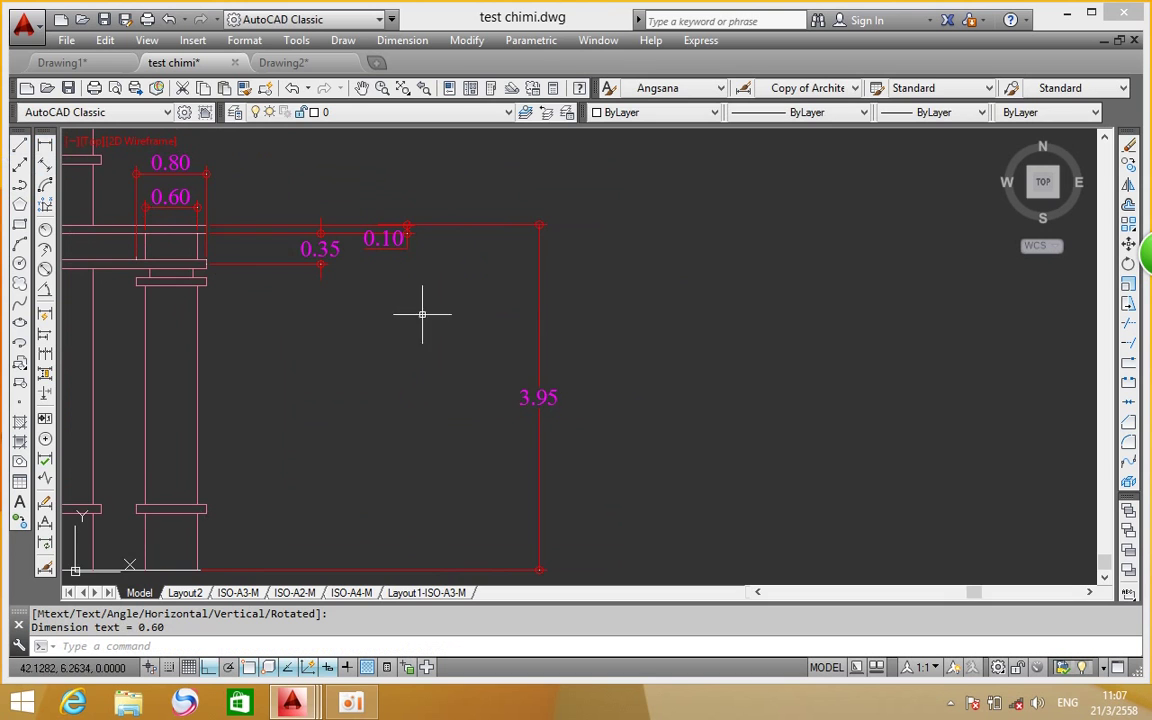
Add the 2.50 column height dimension from below the capital to the lower band
{"action": "middle_click_drag", "start_coordinate": [424, 321], "coordinate": [388, 333]}
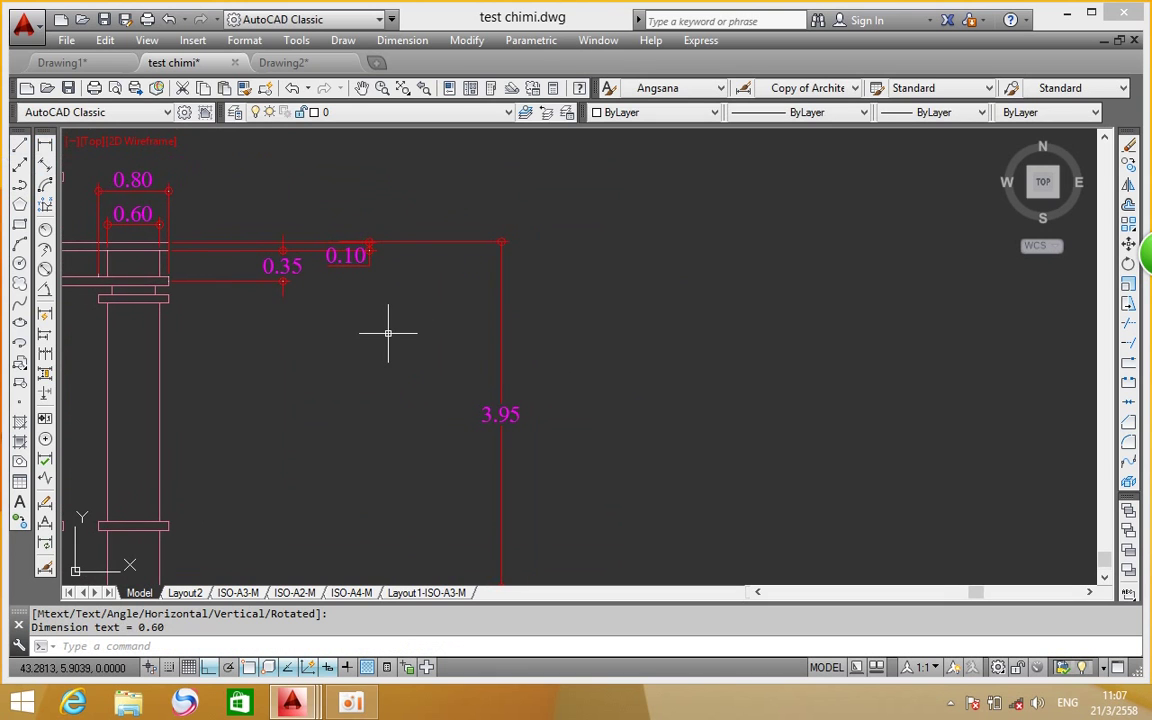
{"action": "scroll", "coordinate": [388, 333], "scroll_direction": "down", "scroll_amount": 3}
{"action": "scroll", "coordinate": [330, 340], "scroll_direction": "up", "scroll_amount": 3}
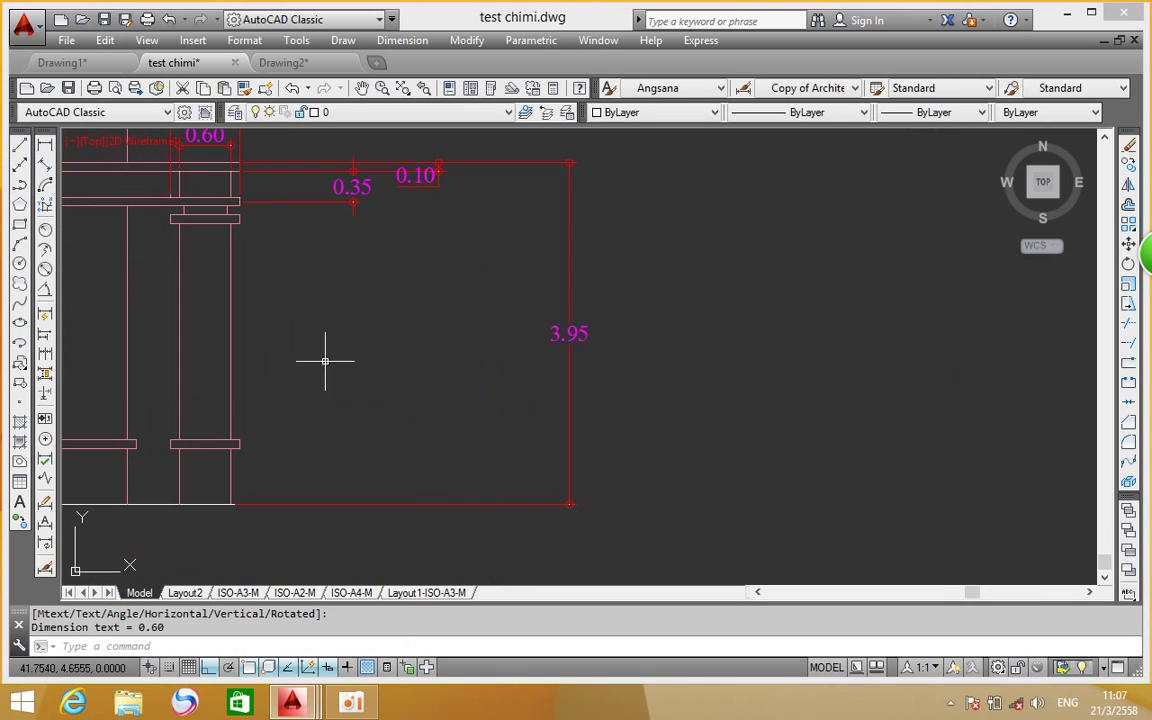
{"action": "left_click", "coordinate": [47, 158]}
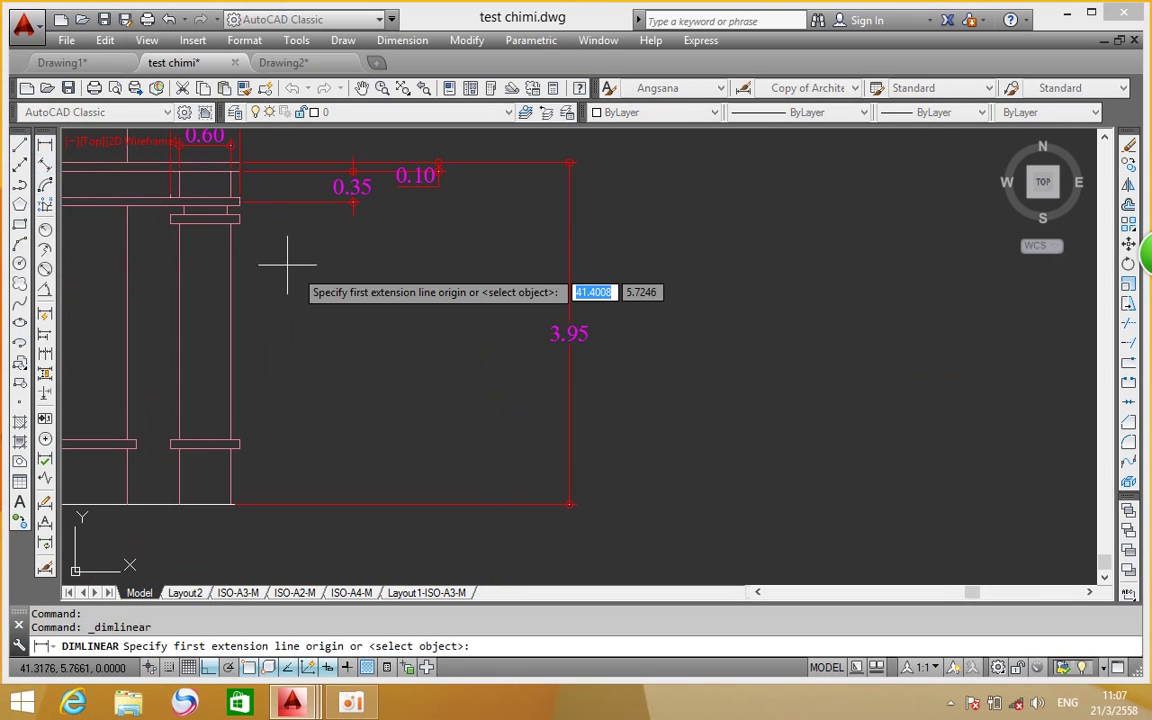
{"action": "left_click", "coordinate": [238, 223]}
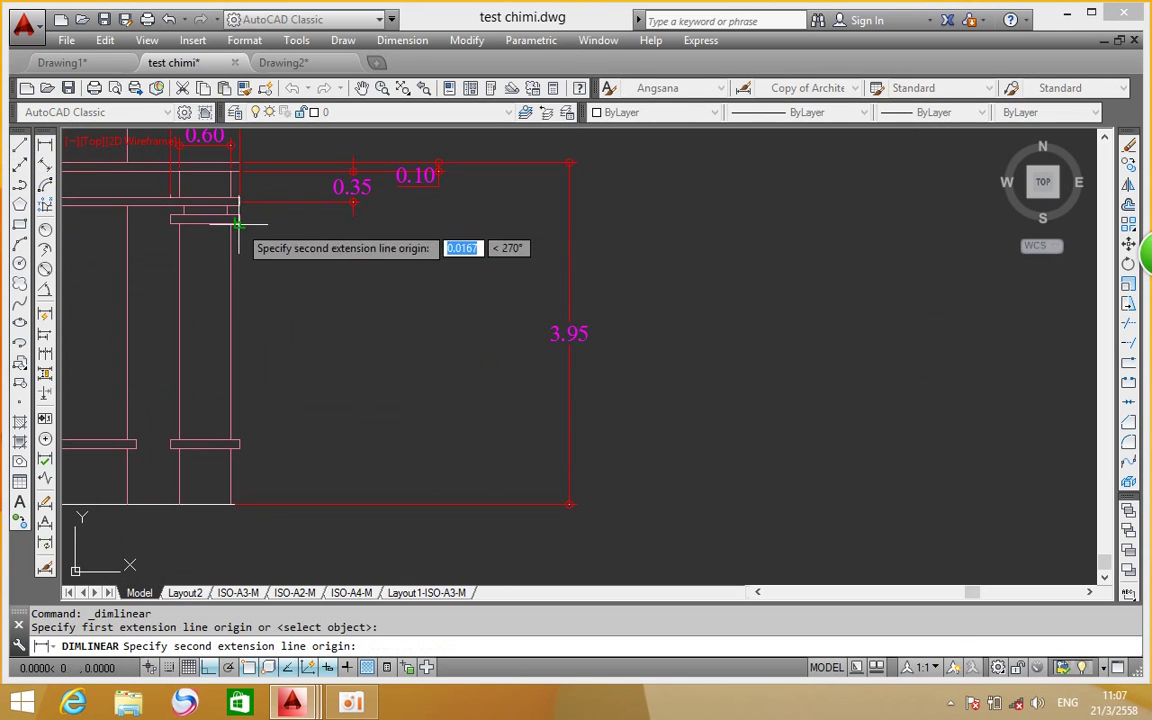
{"action": "left_click", "coordinate": [239, 439]}
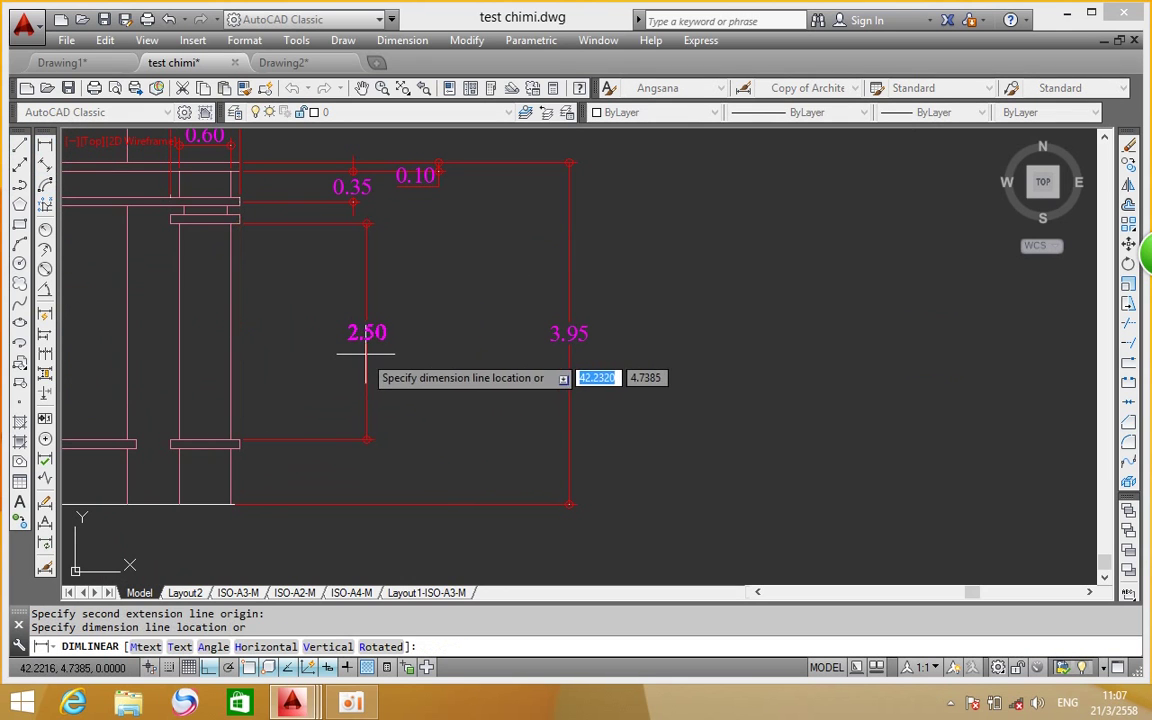
{"action": "left_click", "coordinate": [343, 354]}
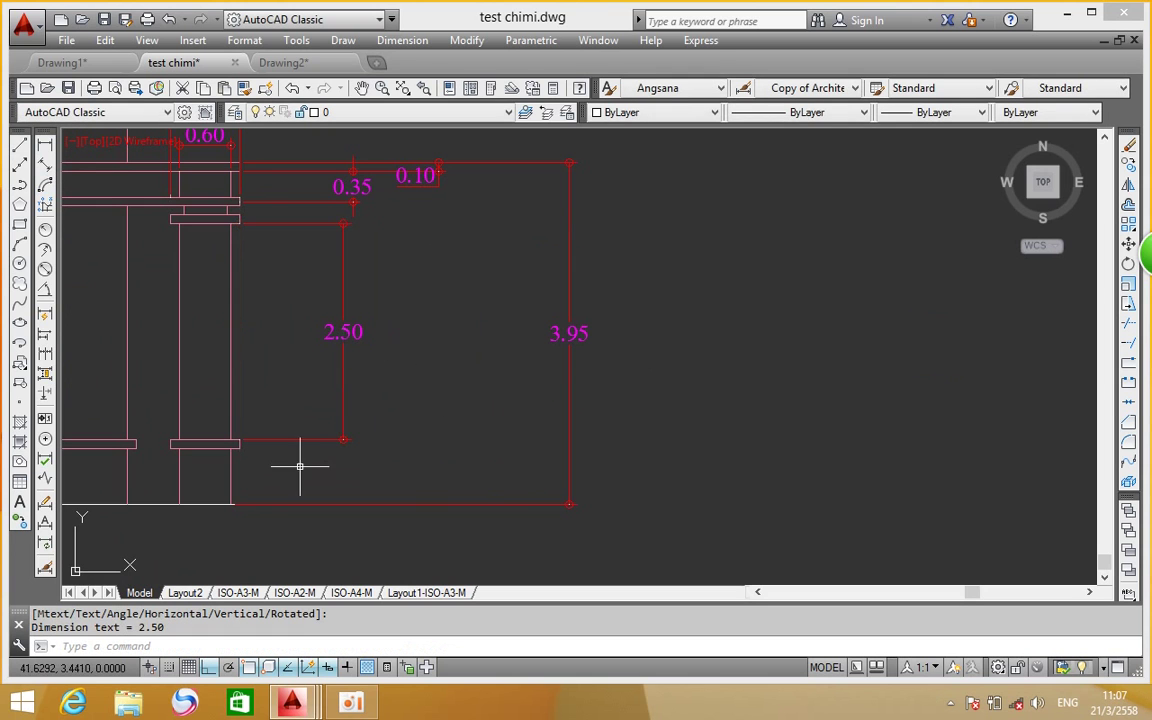
Add the 0.75 column base height dimension beside the column
{"action": "right_click", "coordinate": [221, 290]}
{"action": "left_click", "coordinate": [250, 298]}
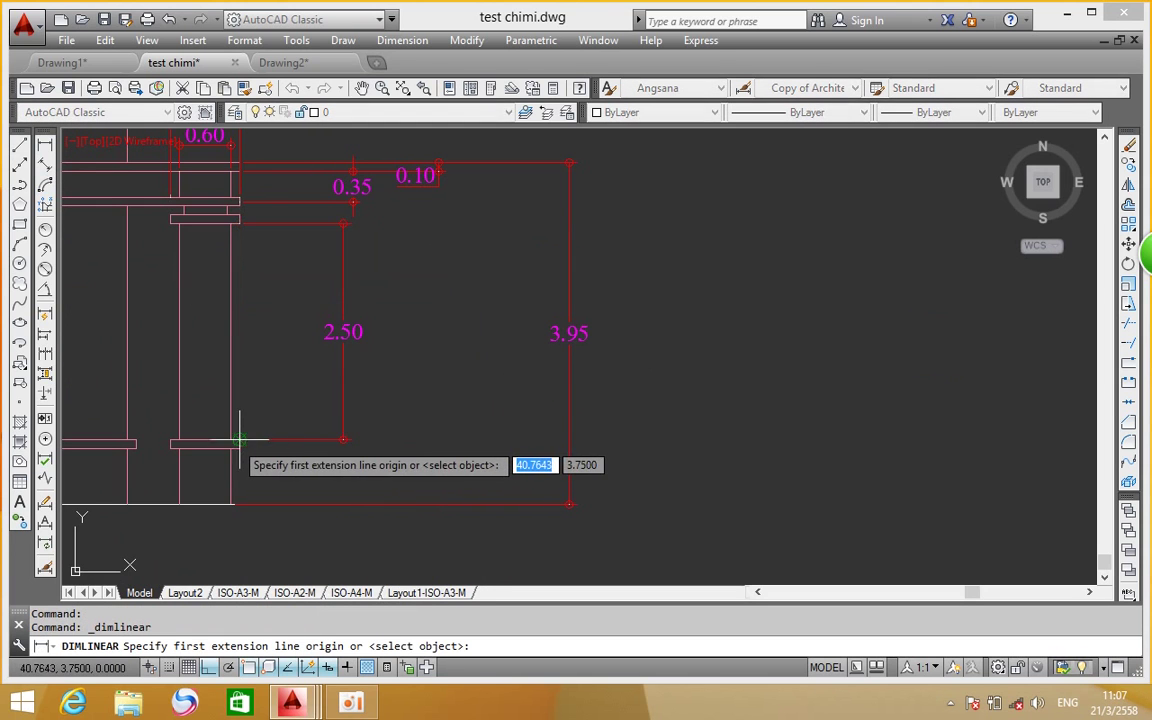
{"action": "left_click", "coordinate": [237, 447]}
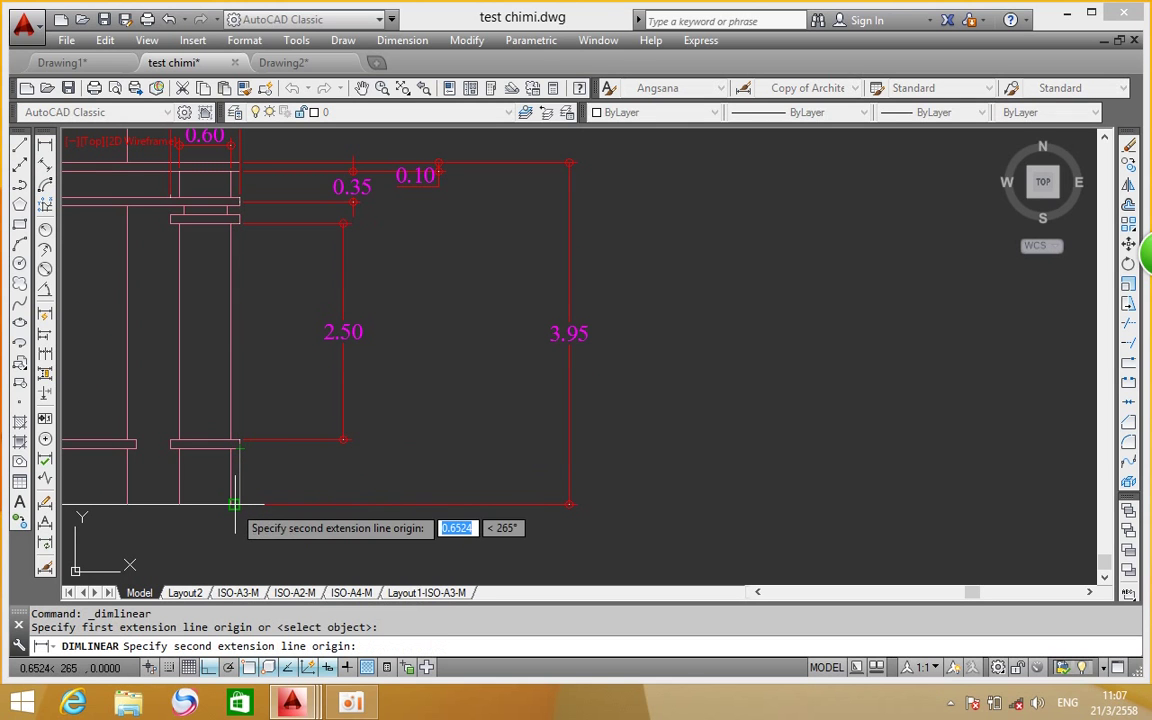
{"action": "key", "text": "Escape"}
{"action": "right_click", "coordinate": [258, 418]}
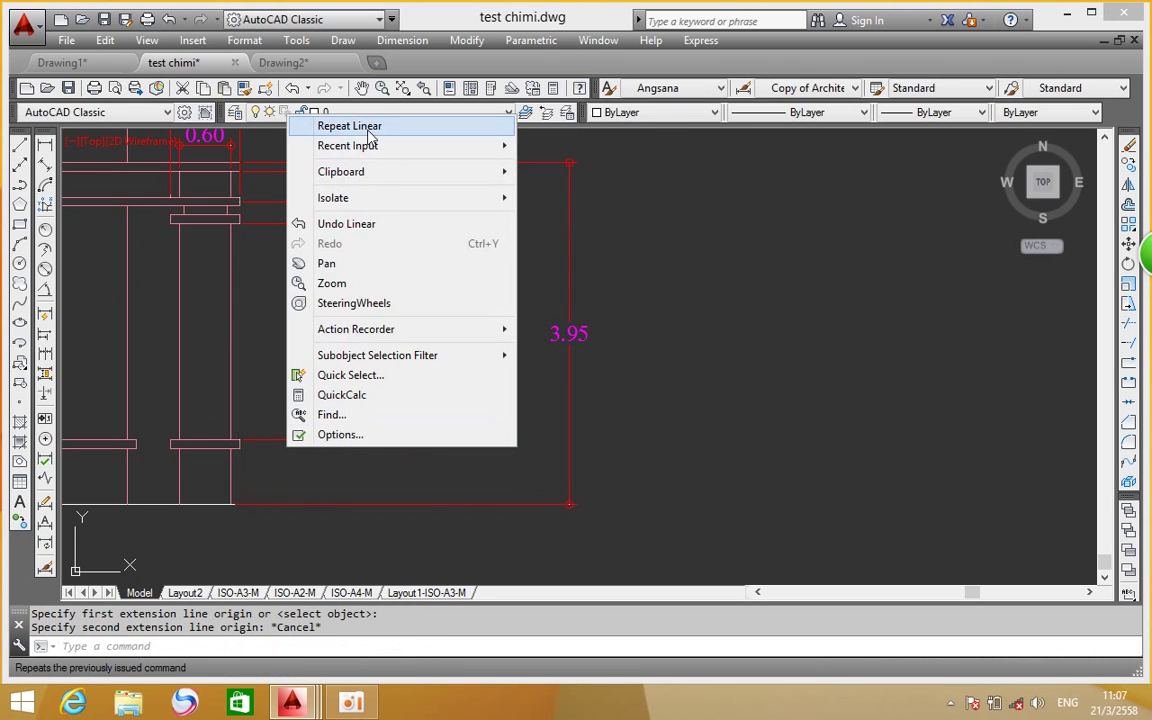
{"action": "left_click", "coordinate": [360, 126]}
{"action": "left_click", "coordinate": [243, 440]}
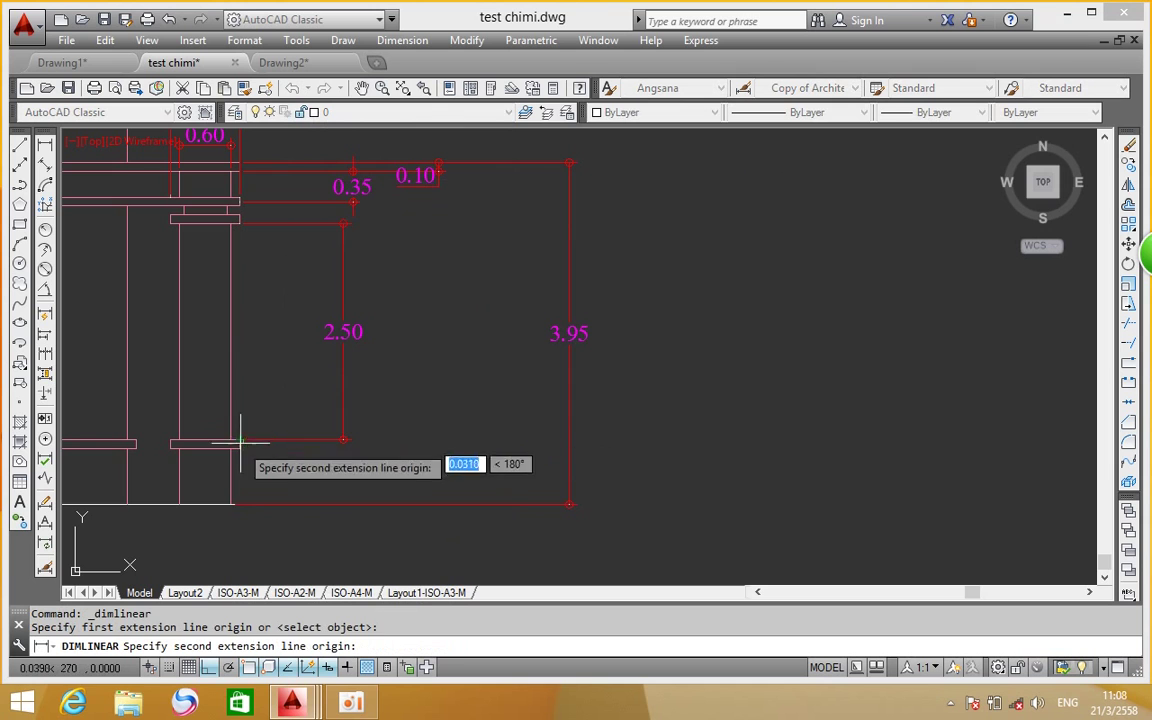
{"action": "left_click", "coordinate": [238, 505]}
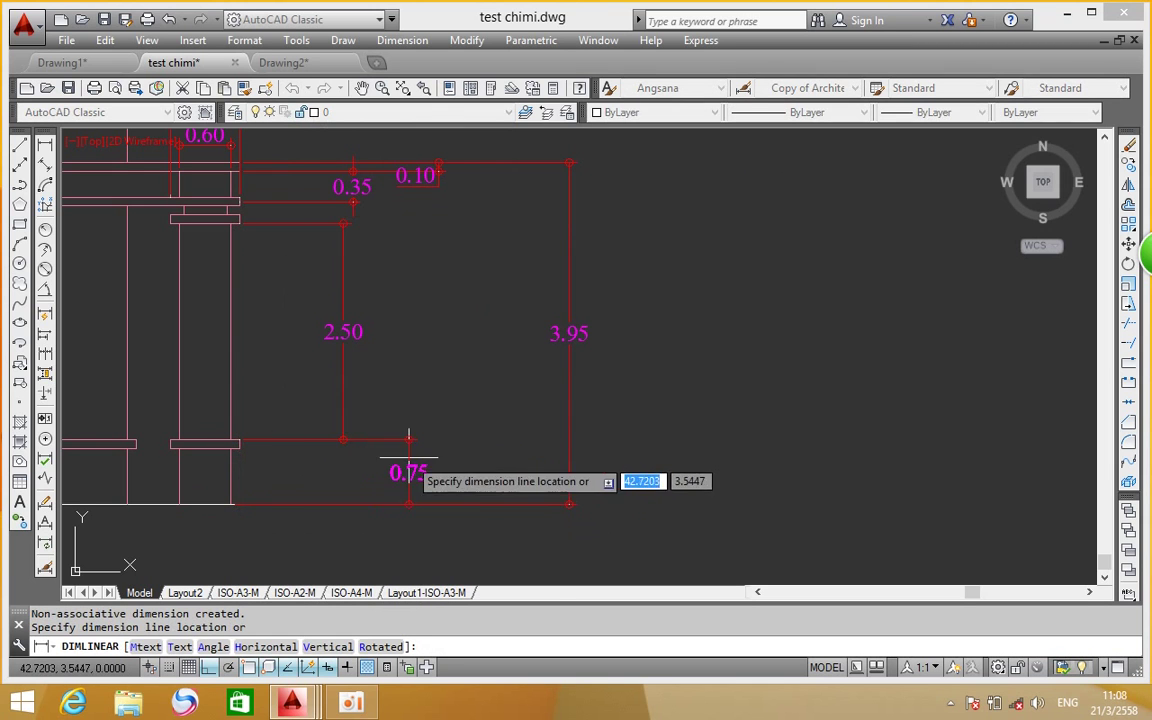
{"action": "left_click", "coordinate": [405, 470]}
Pan down to the elevation's ground line and start a new linear dimension
{"action": "mouse_move", "coordinate": [589, 404]}
{"action": "middle_mouse_down"}
{"action": "mouse_move", "coordinate": [550, 373]}
{"action": "mouse_move", "coordinate": [594, 361]}
{"action": "middle_mouse_up"}
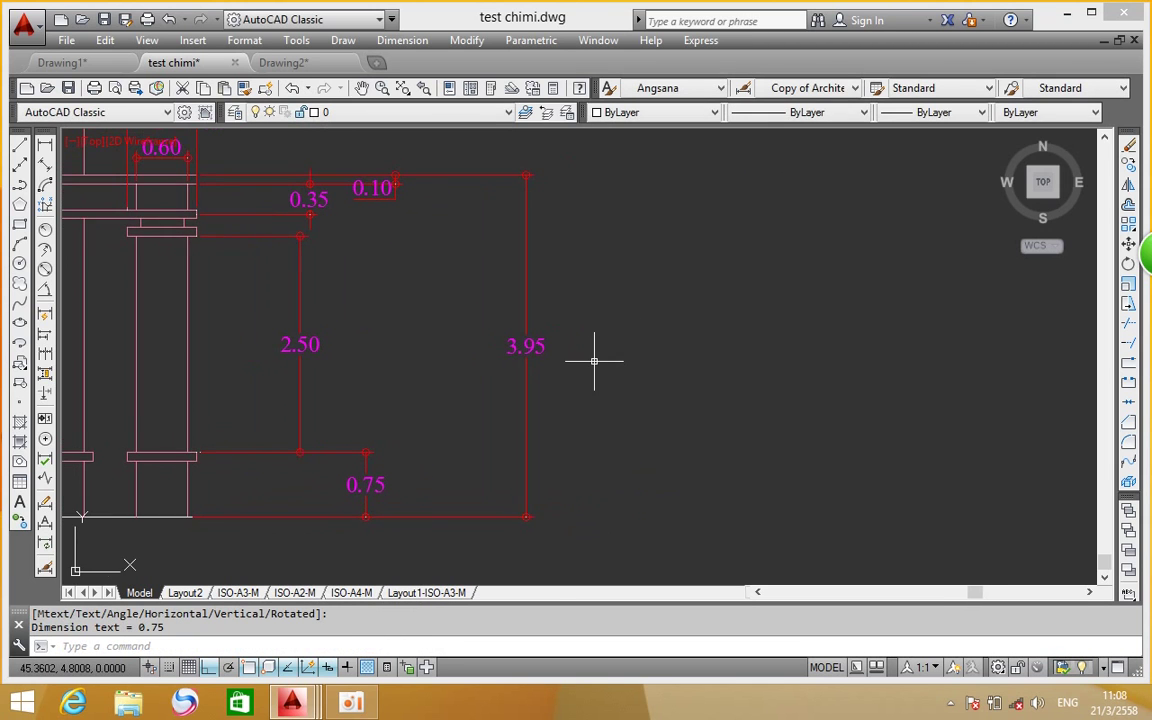
{"action": "mouse_move", "coordinate": [594, 361]}
{"action": "middle_mouse_down"}
{"action": "mouse_move", "coordinate": [712, 419]}
{"action": "mouse_move", "coordinate": [706, 437]}
{"action": "middle_mouse_up"}
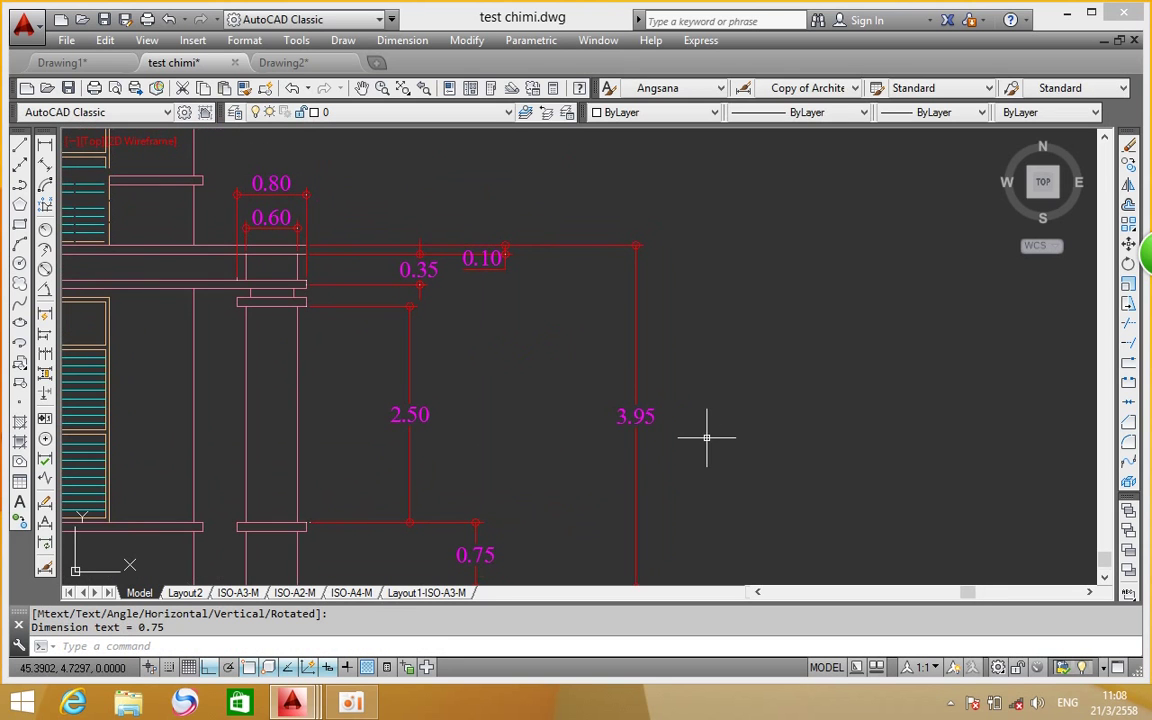
{"action": "scroll", "coordinate": [707, 393], "scroll_direction": "down", "scroll_amount": 2}
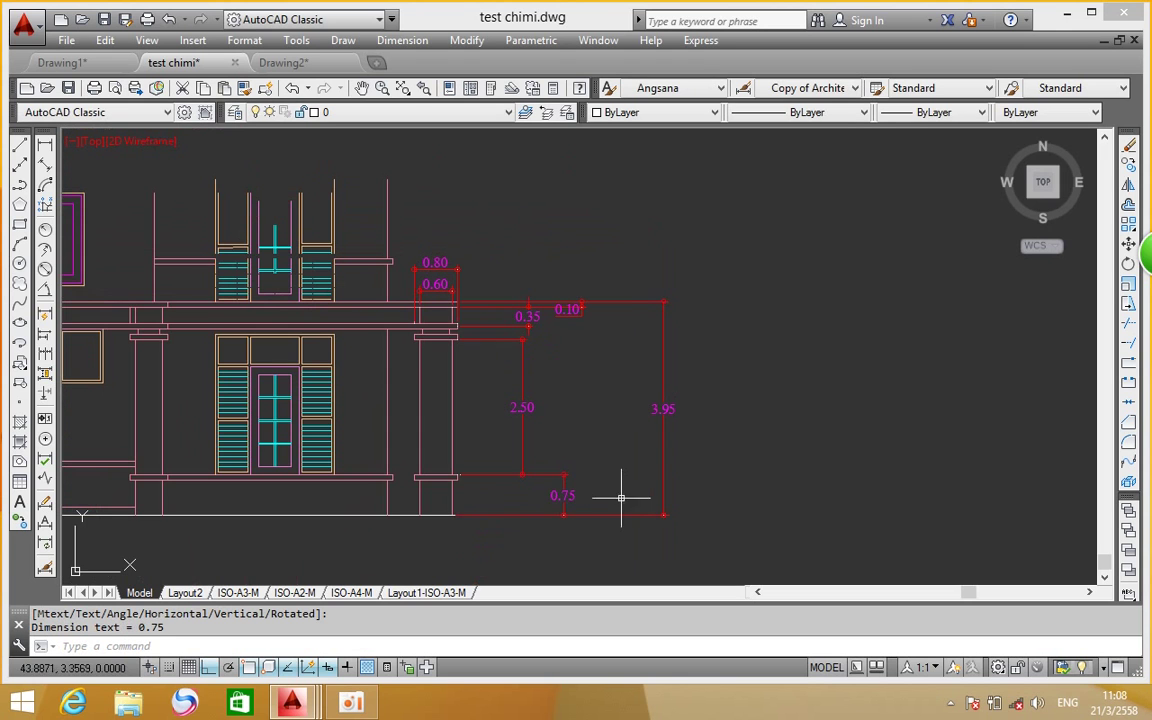
{"action": "middle_click_drag", "start_coordinate": [621, 497], "coordinate": [626, 467]}
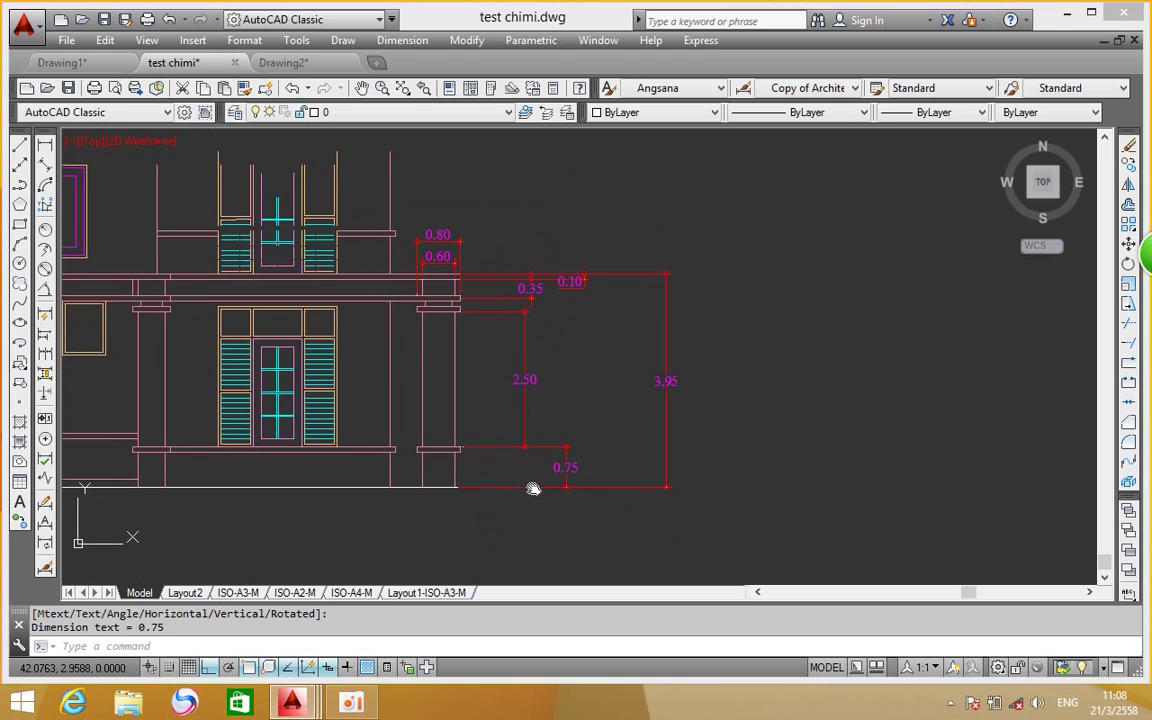
{"action": "left_click", "coordinate": [45, 146]}
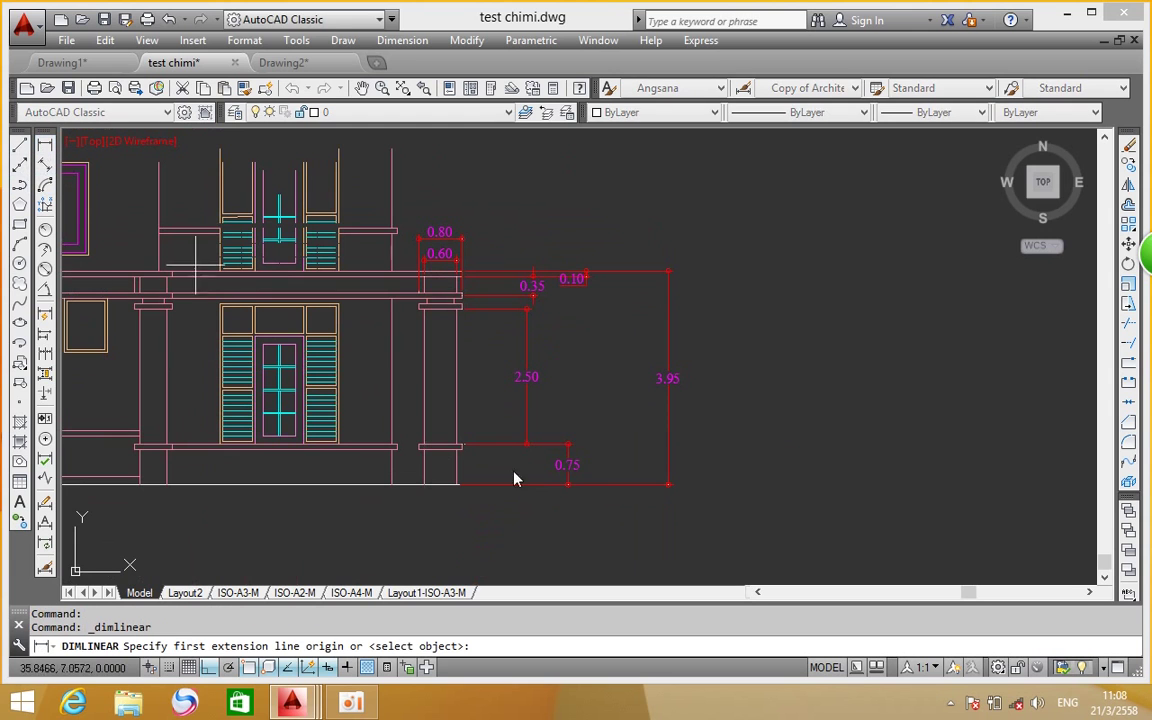
Dimension the 5.85 bay width between column bases along the ground line
{"action": "left_click", "coordinate": [440, 449]}
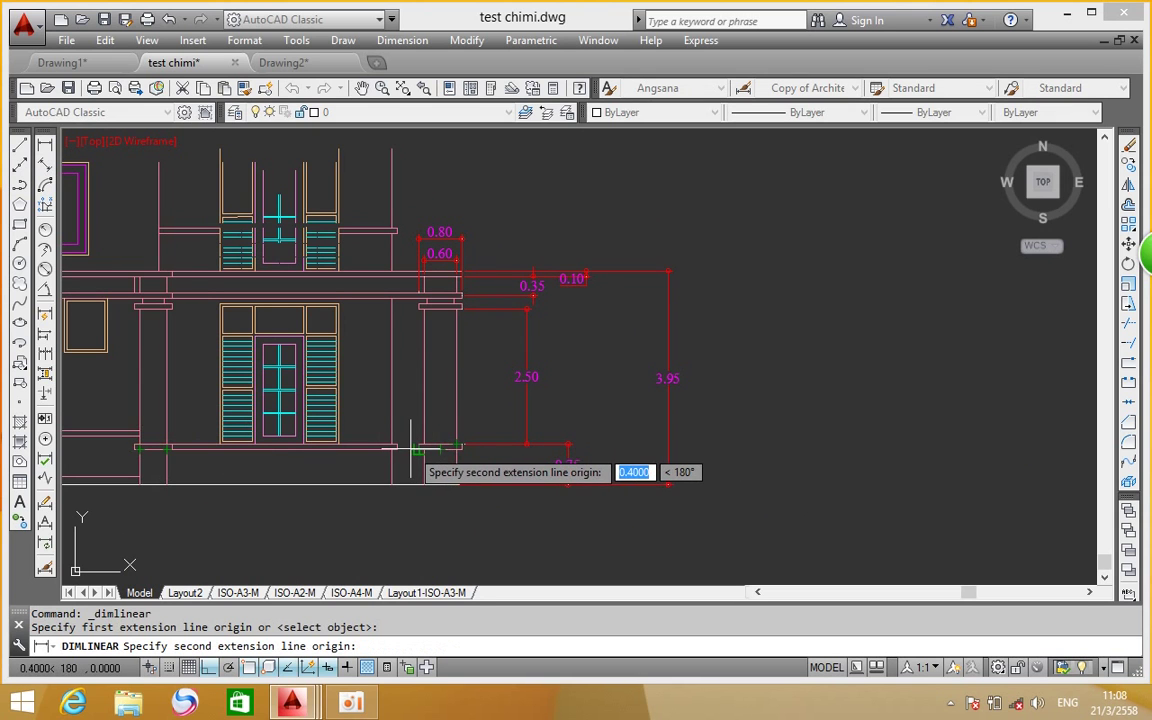
{"action": "key", "text": "Escape"}
{"action": "left_click", "coordinate": [44, 145]}
{"action": "scroll", "coordinate": [478, 485], "scroll_direction": "up", "scroll_amount": 5}
{"action": "left_click", "coordinate": [454, 505]}
{"action": "scroll", "coordinate": [419, 404], "scroll_direction": "down", "scroll_amount": 6}
{"action": "scroll", "coordinate": [309, 404], "scroll_direction": "down", "scroll_amount": 3}
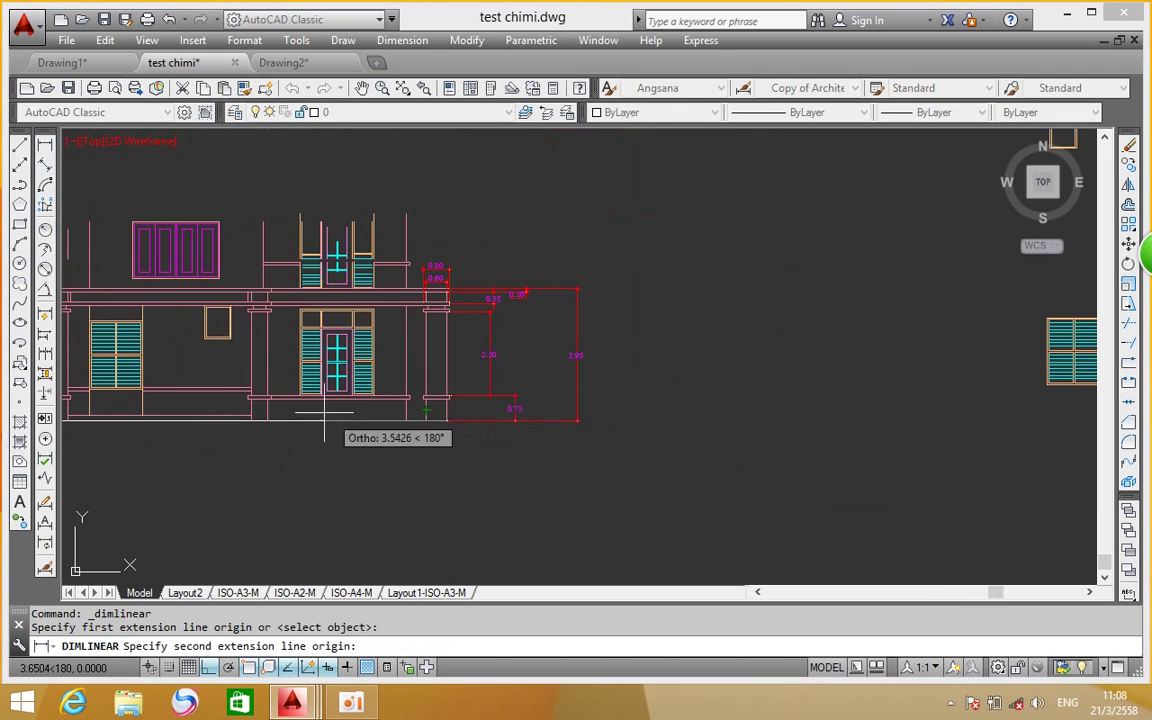
{"action": "scroll", "coordinate": [193, 423], "scroll_direction": "up", "scroll_amount": 5}
{"action": "left_click", "coordinate": [135, 433]}
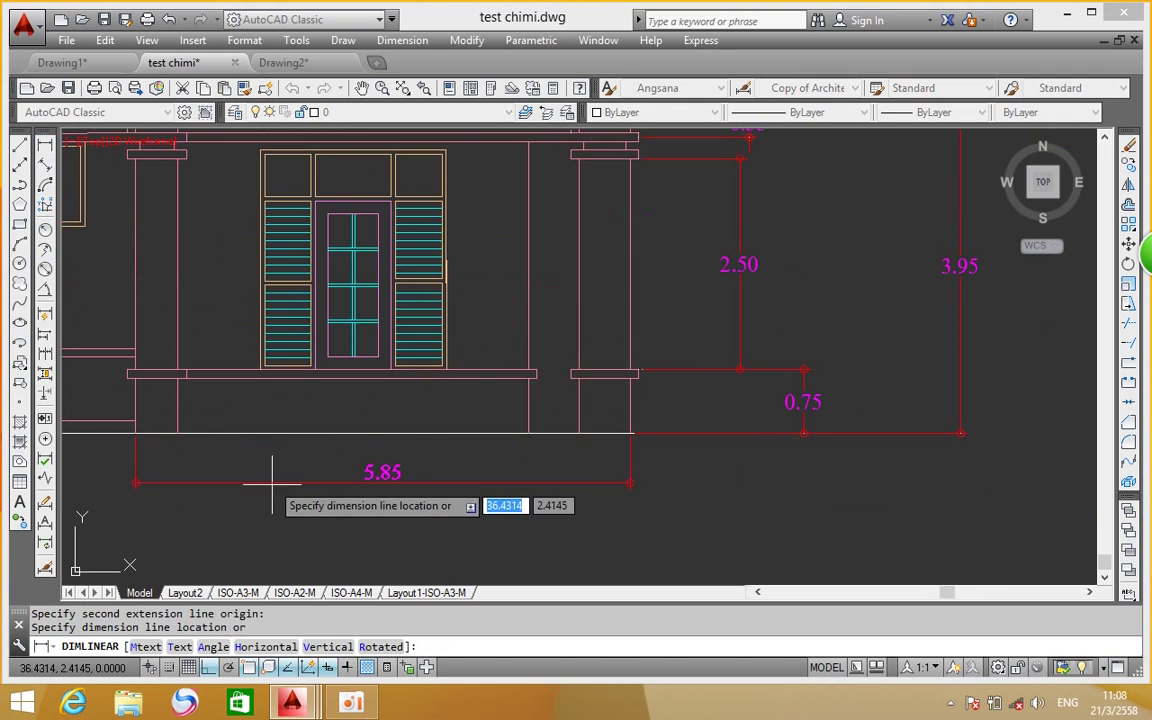
{"action": "left_click", "coordinate": [280, 507]}
{"action": "scroll", "coordinate": [288, 504], "scroll_direction": "down", "scroll_amount": 5}
{"action": "scroll", "coordinate": [373, 425], "scroll_direction": "up", "scroll_amount": 2}
{"action": "scroll", "coordinate": [373, 425], "scroll_direction": "up", "scroll_amount": 3}
Add the 6.00 bay width dimension in line with the 5.85 one
{"action": "right_click", "coordinate": [386, 368]}
{"action": "mouse_move", "coordinate": [446, 66]}
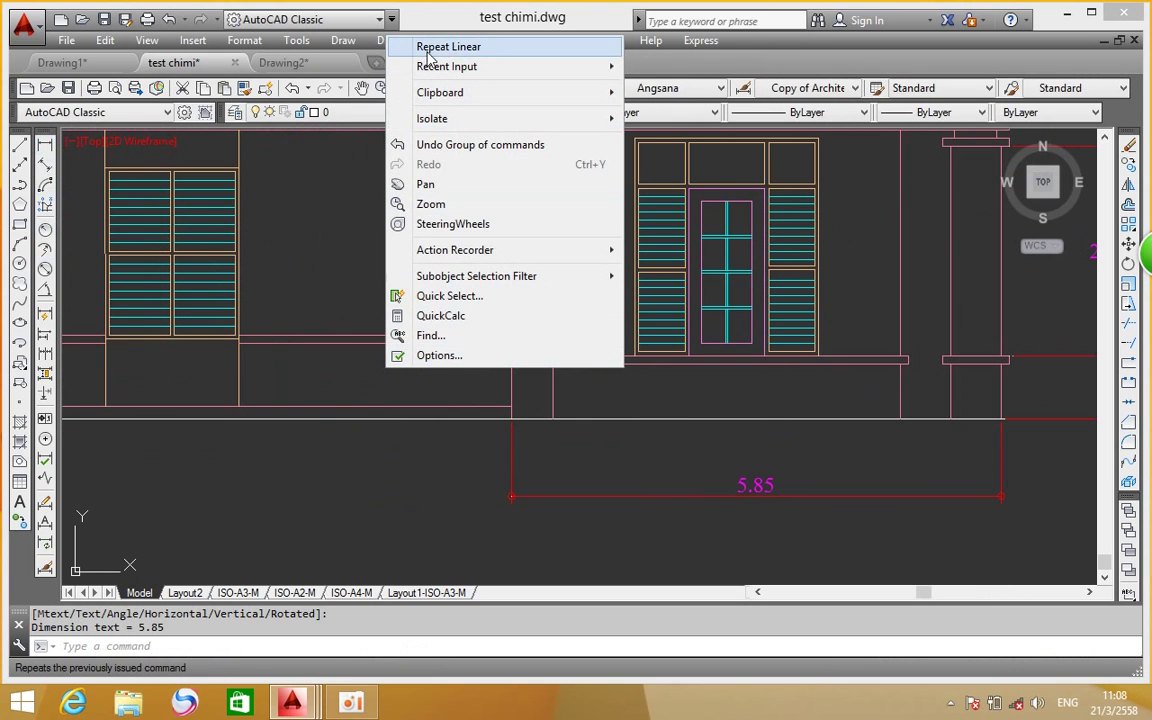
{"action": "left_click", "coordinate": [395, 47]}
{"action": "left_click", "coordinate": [514, 419]}
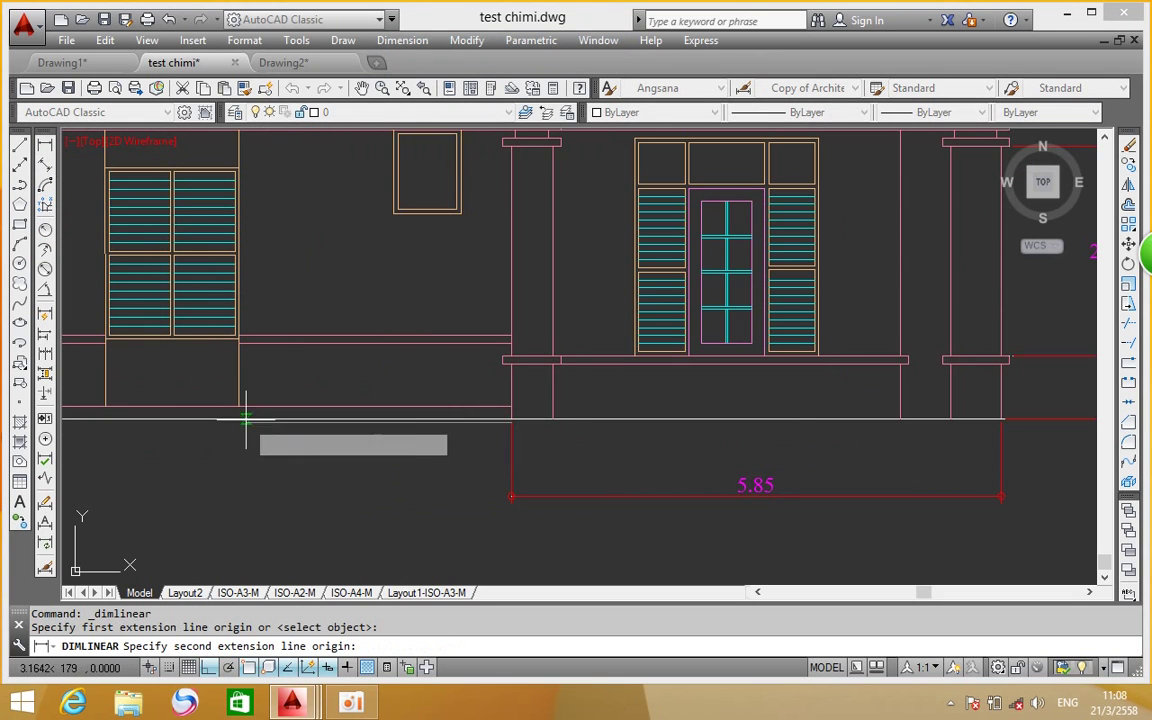
{"action": "scroll", "coordinate": [464, 420], "scroll_direction": "down", "scroll_amount": 5}
{"action": "scroll", "coordinate": [464, 412], "scroll_direction": "up", "scroll_amount": 5}
{"action": "scroll", "coordinate": [411, 424], "scroll_direction": "up", "scroll_amount": 2}
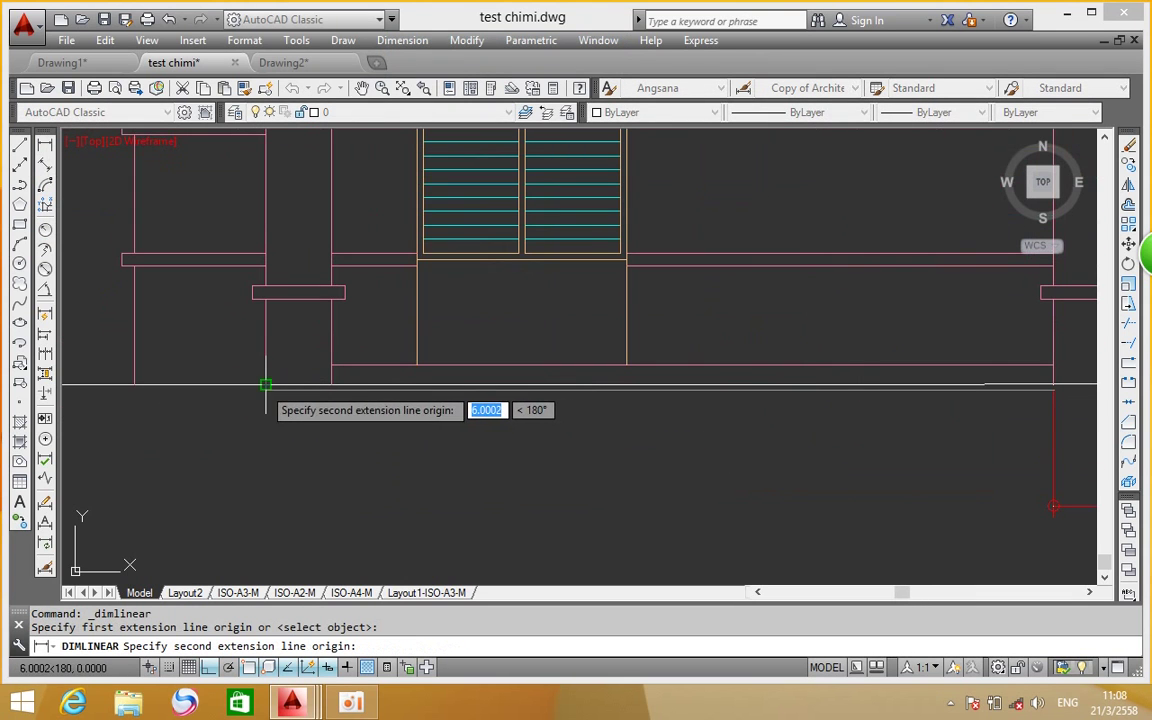
{"action": "left_click", "coordinate": [265, 383]}
{"action": "scroll", "coordinate": [267, 460], "scroll_direction": "down", "scroll_amount": 4}
{"action": "scroll", "coordinate": [512, 481], "scroll_direction": "up", "scroll_amount": 4}
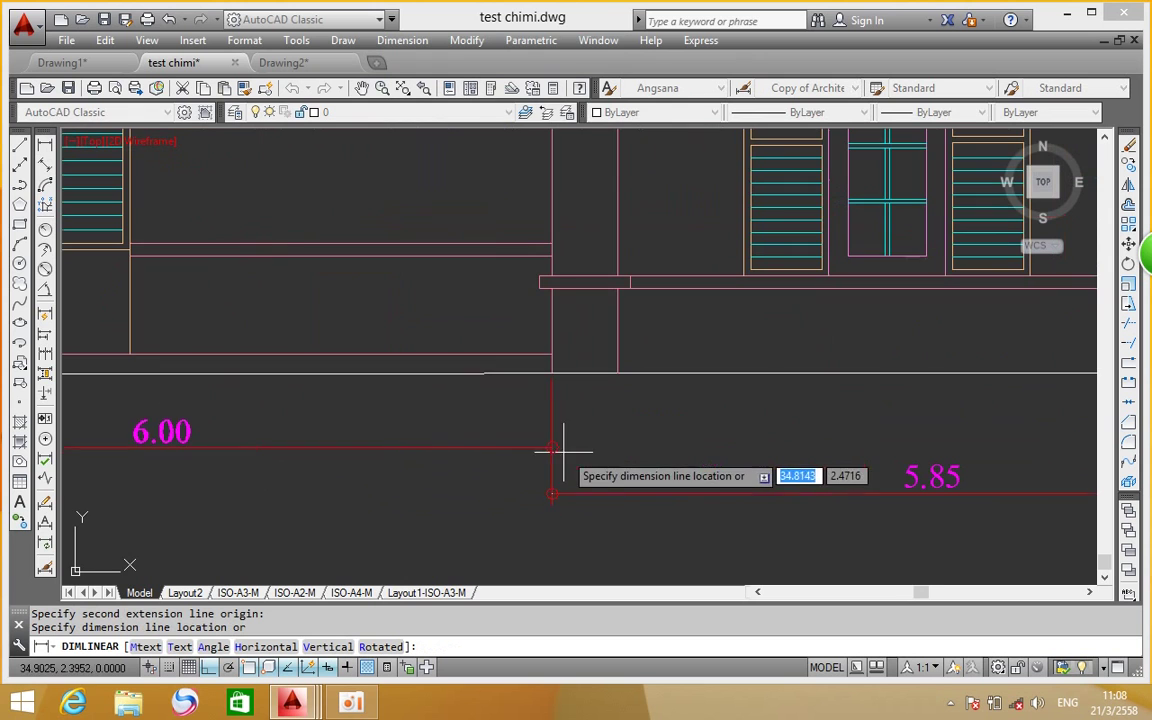
{"action": "left_click", "coordinate": [552, 494]}
Pan the whole dimensioned facade into view
{"action": "scroll", "coordinate": [249, 494], "scroll_direction": "down", "scroll_amount": 4}
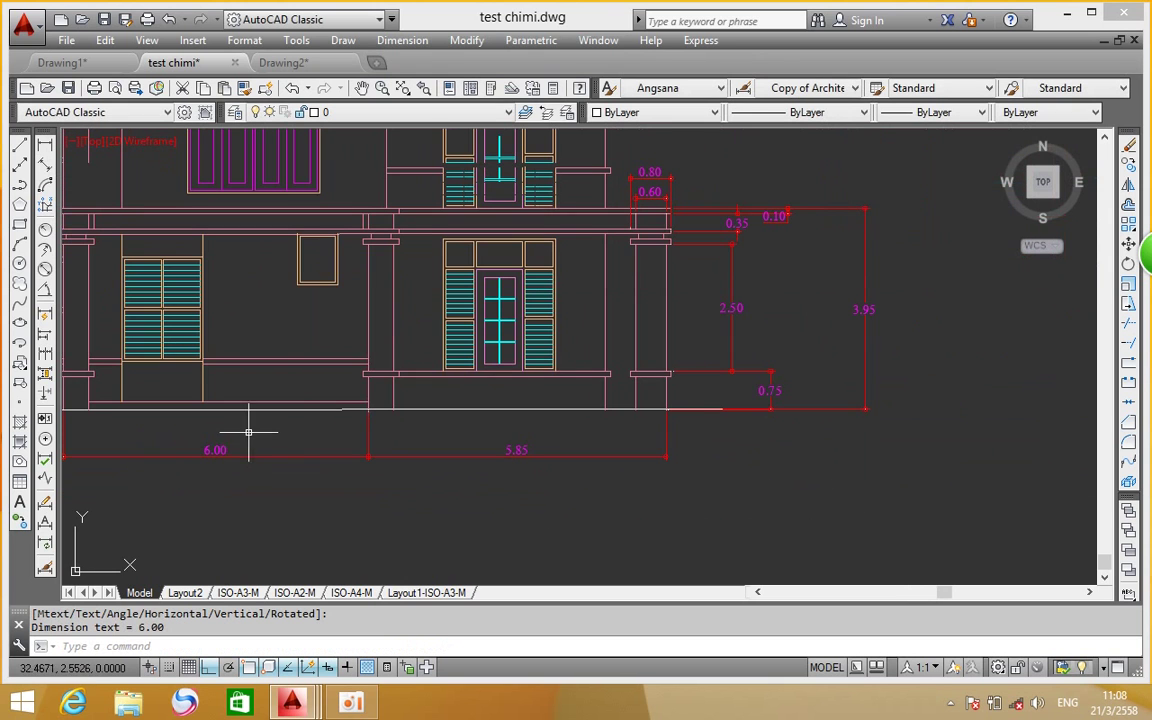
{"action": "middle_click_drag", "start_coordinate": [290, 338], "coordinate": [265, 404]}
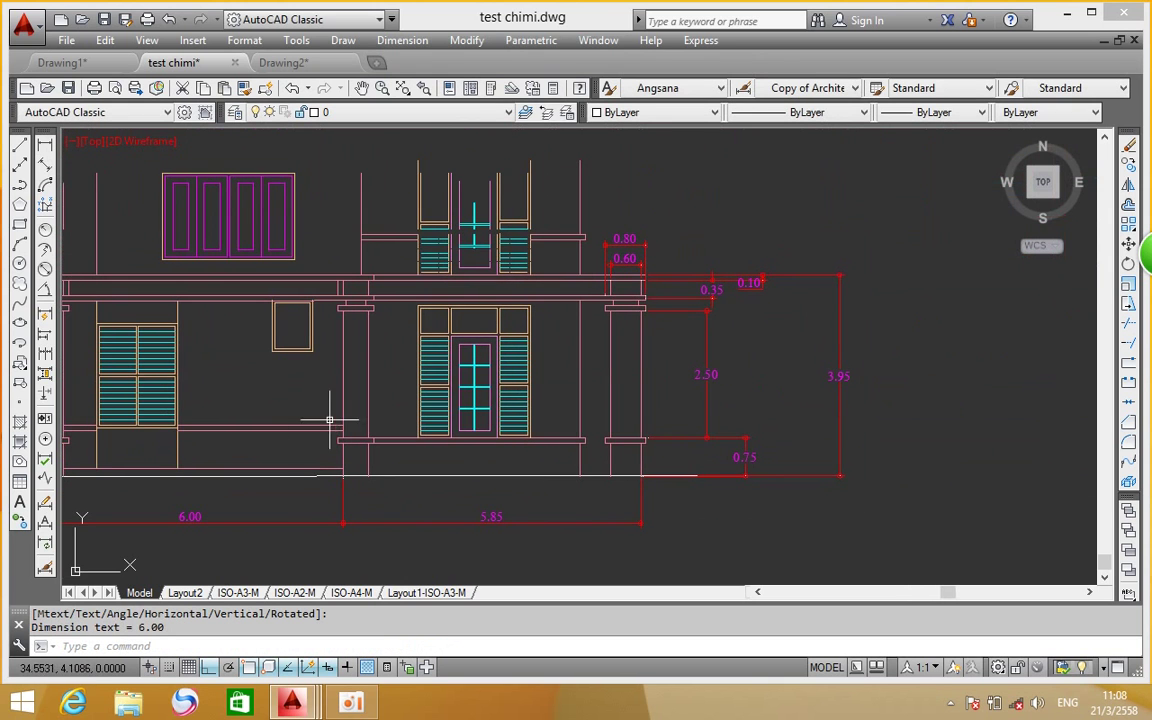
{"action": "middle_click_drag", "start_coordinate": [343, 403], "coordinate": [392, 405]}
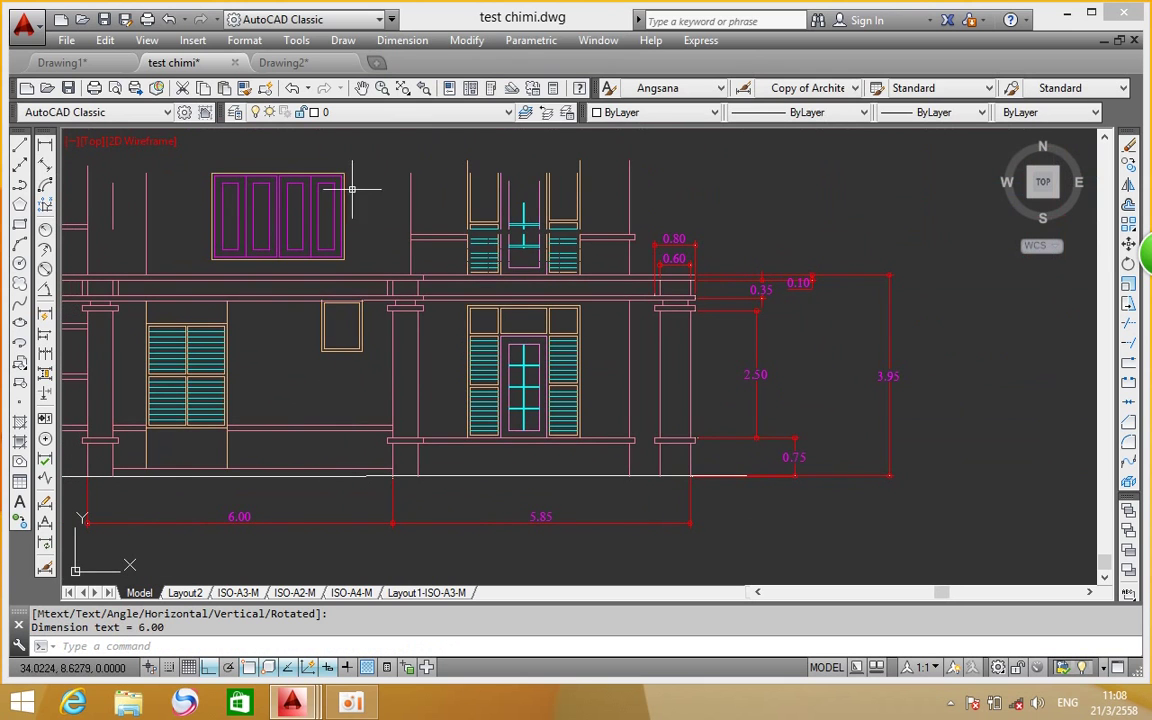
{"action": "left_click", "coordinate": [508, 113]}
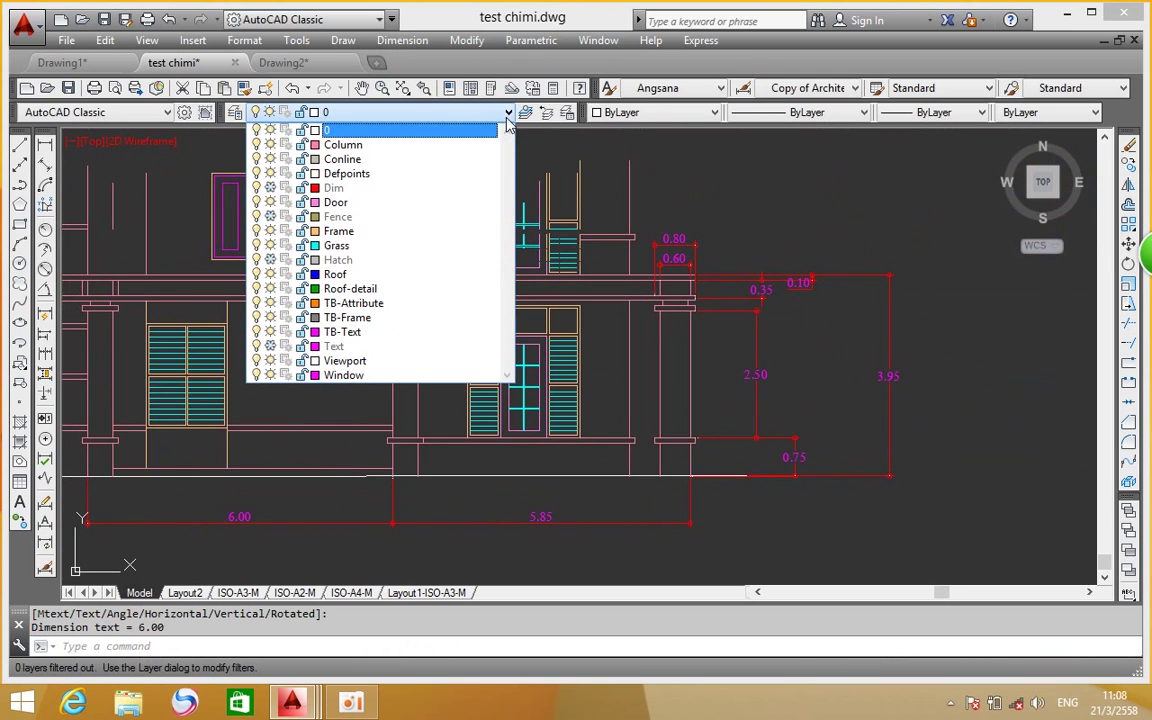
Freeze the Grass and Frame layers from the Layer Control list
{"action": "left_click", "coordinate": [270, 245]}
{"action": "left_click", "coordinate": [298, 418]}
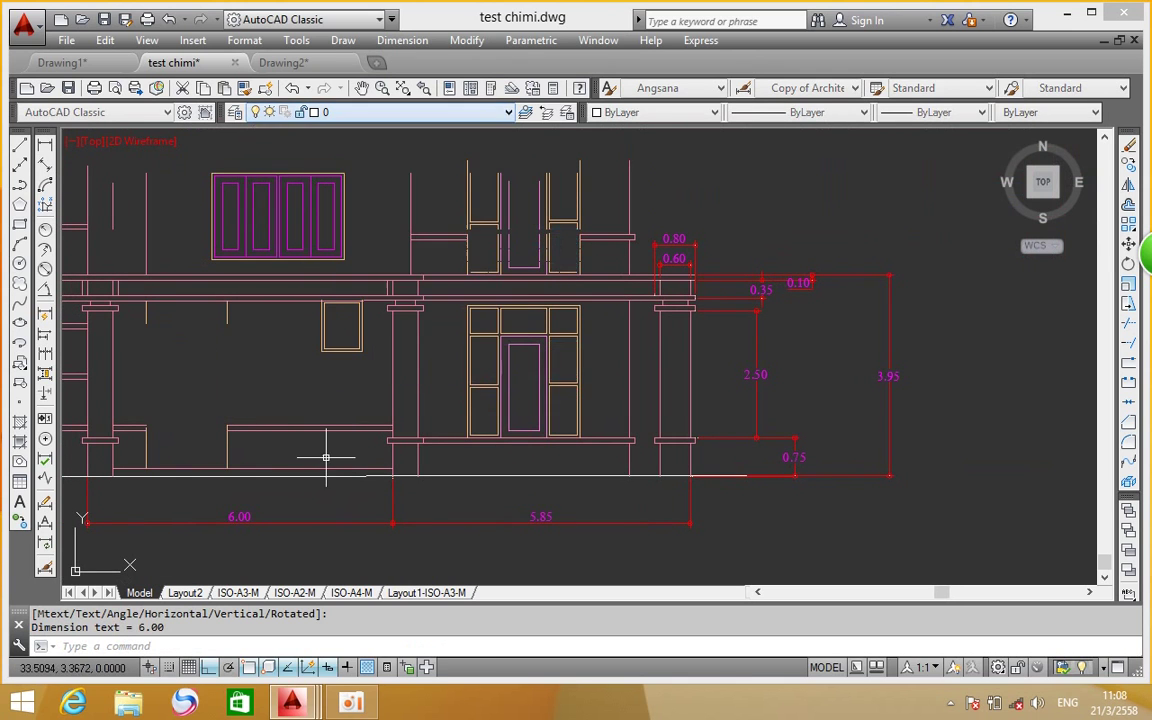
{"action": "left_click", "coordinate": [462, 112]}
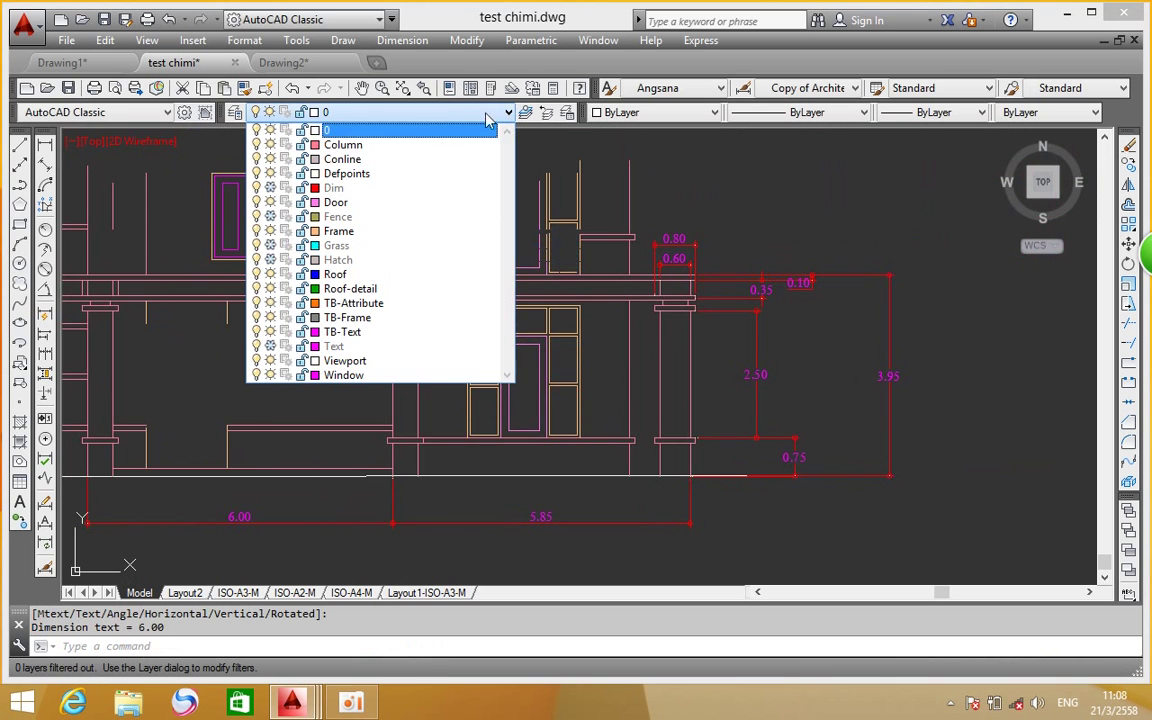
{"action": "left_click", "coordinate": [270, 231]}
{"action": "left_click", "coordinate": [343, 375]}
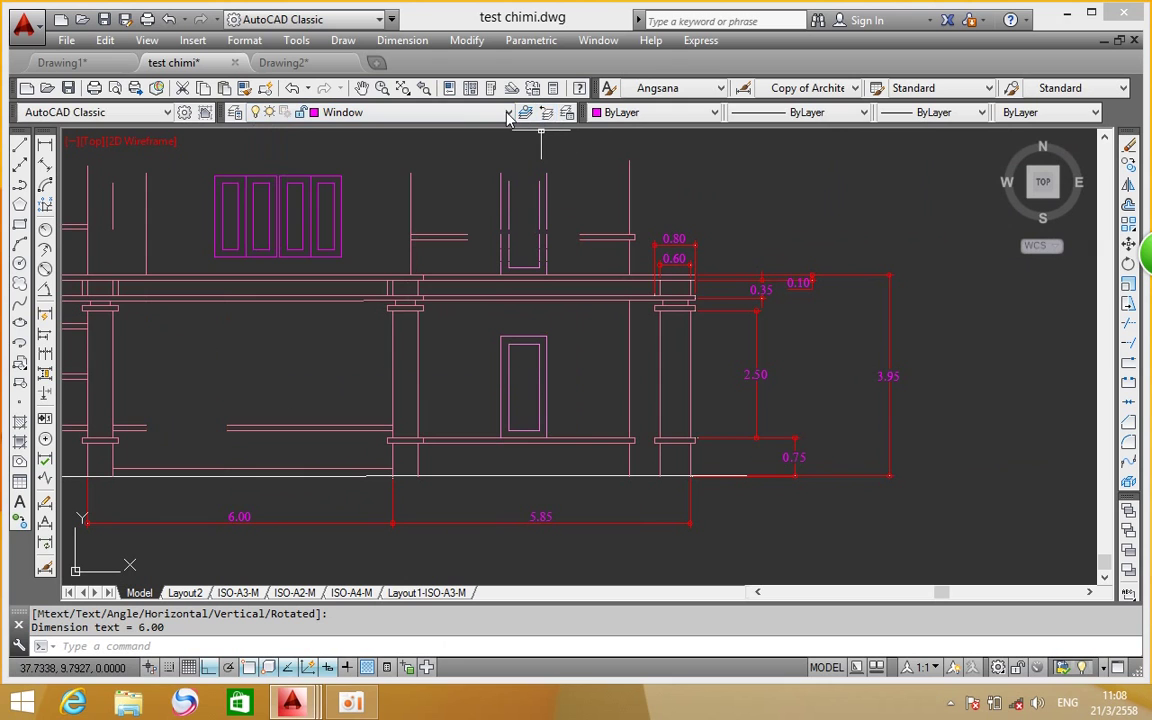
Make layer 0 the current layer in place of Window
{"action": "left_click", "coordinate": [507, 113]}
{"action": "left_click", "coordinate": [270, 375]}
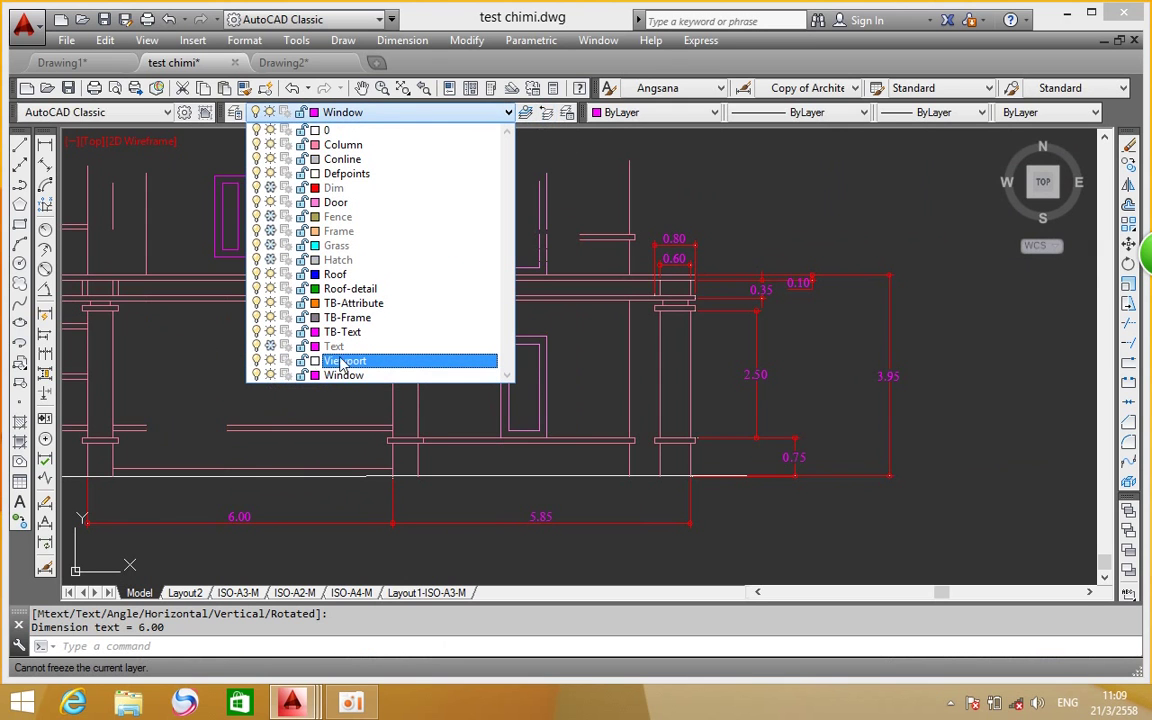
{"action": "left_click", "coordinate": [172, 347]}
{"action": "left_click", "coordinate": [424, 113]}
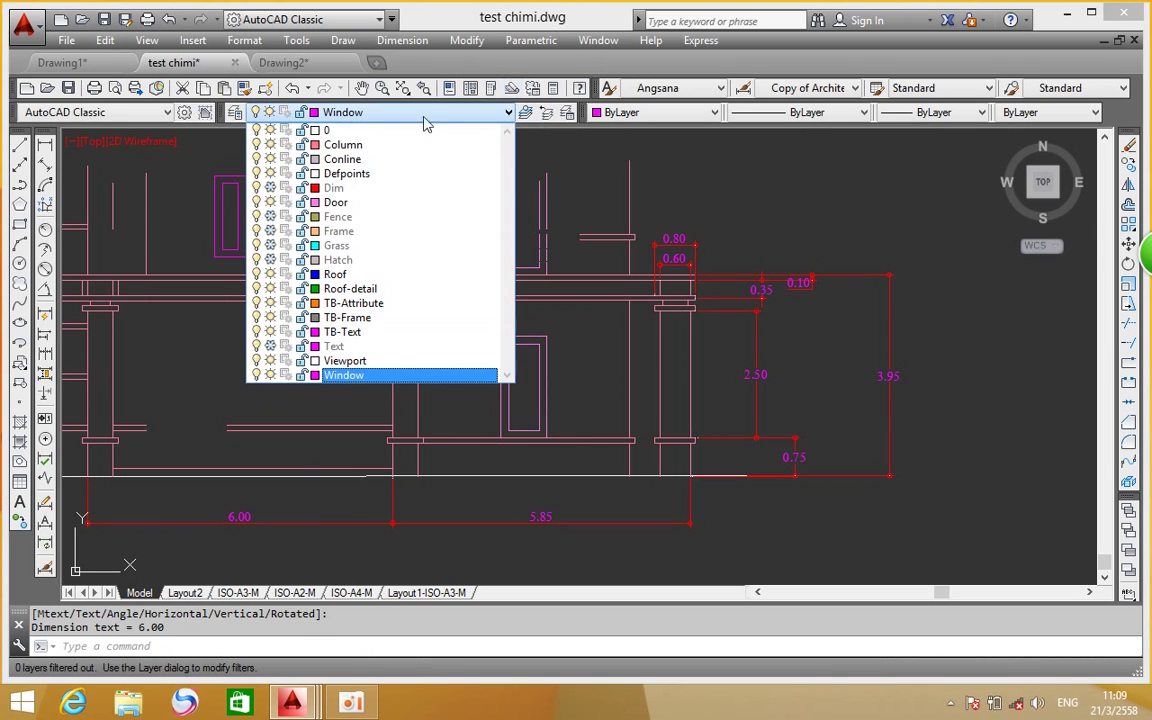
{"action": "left_click", "coordinate": [340, 127]}
{"action": "left_click", "coordinate": [440, 112]}
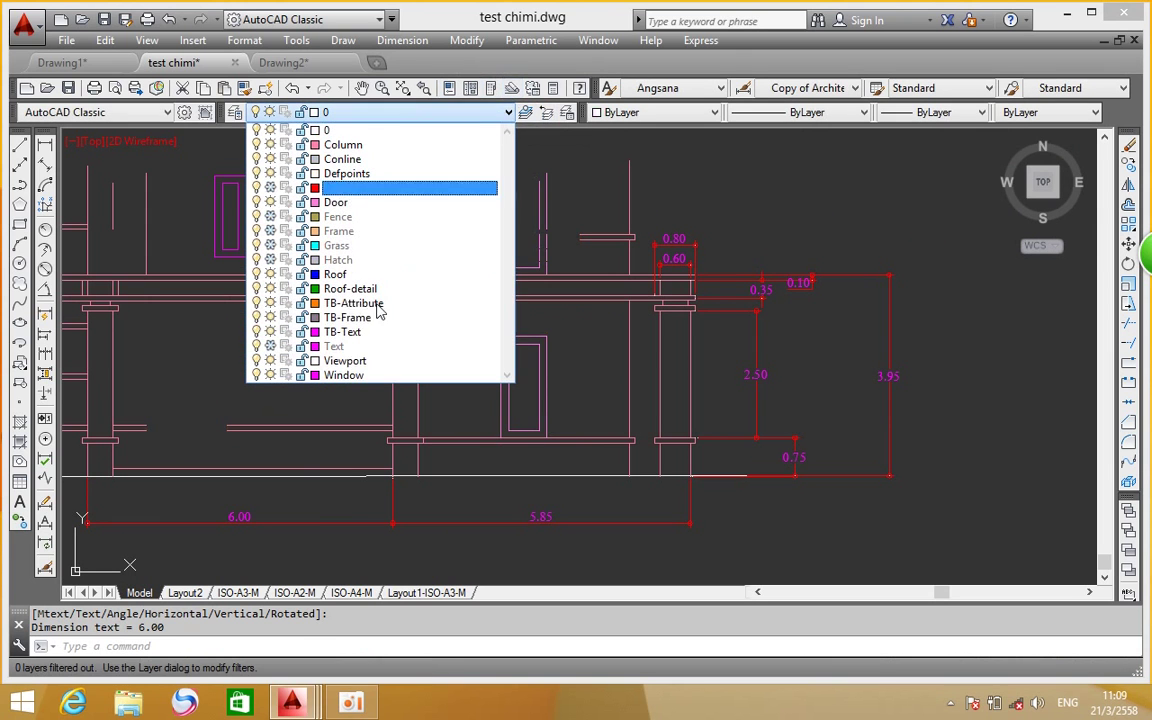
{"action": "left_click", "coordinate": [215, 392]}
{"action": "scroll", "coordinate": [273, 327], "scroll_direction": "down", "scroll_amount": 3}
{"action": "scroll", "coordinate": [320, 370], "scroll_direction": "up", "scroll_amount": 3}
{"action": "scroll", "coordinate": [360, 375], "scroll_direction": "up", "scroll_amount": 2}
{"action": "scroll", "coordinate": [360, 375], "scroll_direction": "down", "scroll_amount": 2}
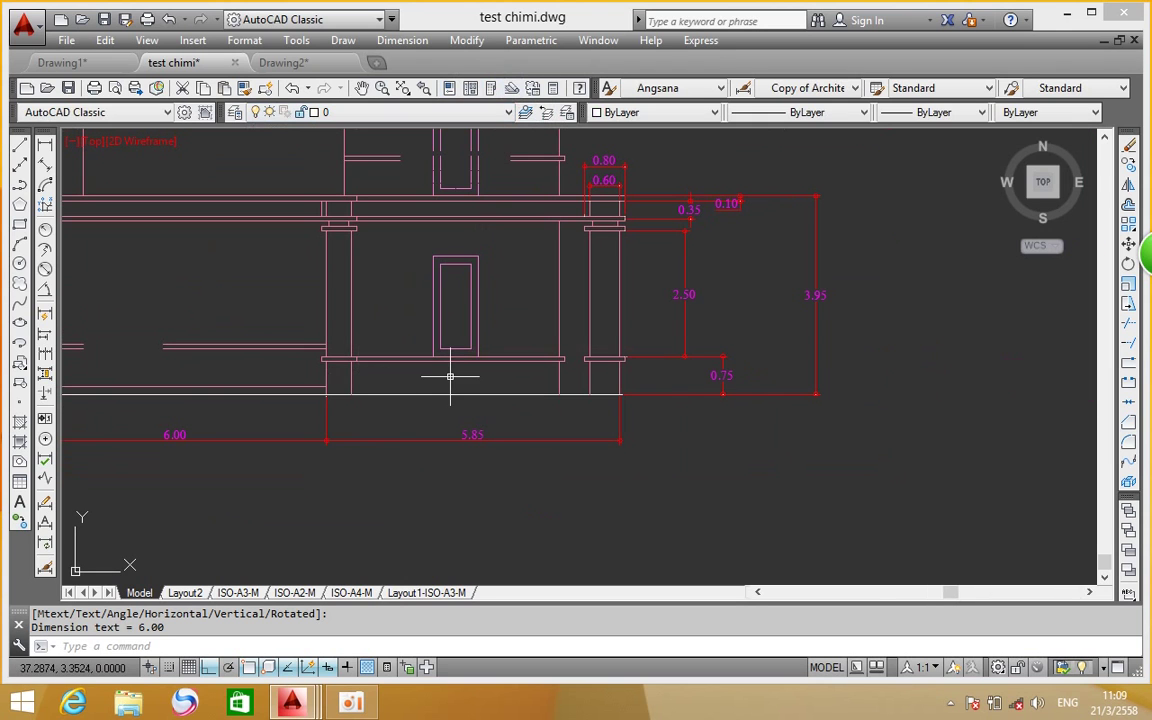
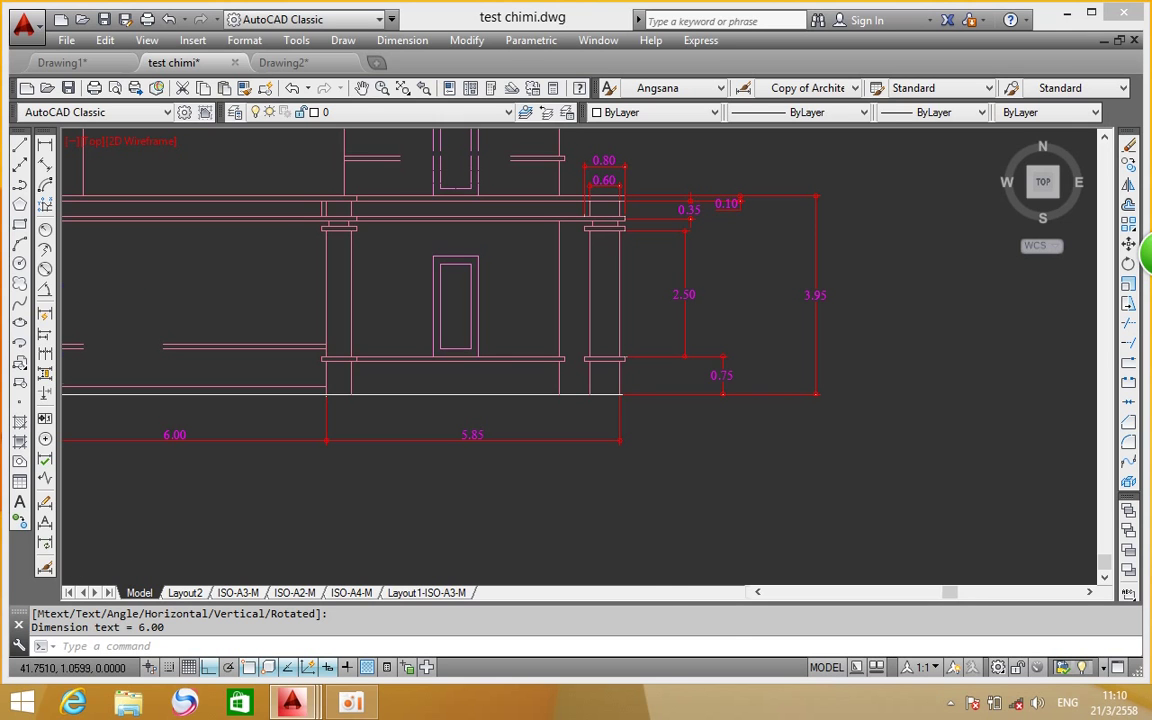
Pan and zoom the elevation to frame the right column's dimensions
{"action": "scroll", "coordinate": [578, 504], "scroll_direction": "down", "scroll_amount": 5}
{"action": "scroll", "coordinate": [590, 508], "scroll_direction": "up", "scroll_amount": 4}
{"action": "scroll", "coordinate": [524, 459], "scroll_direction": "up", "scroll_amount": 2}
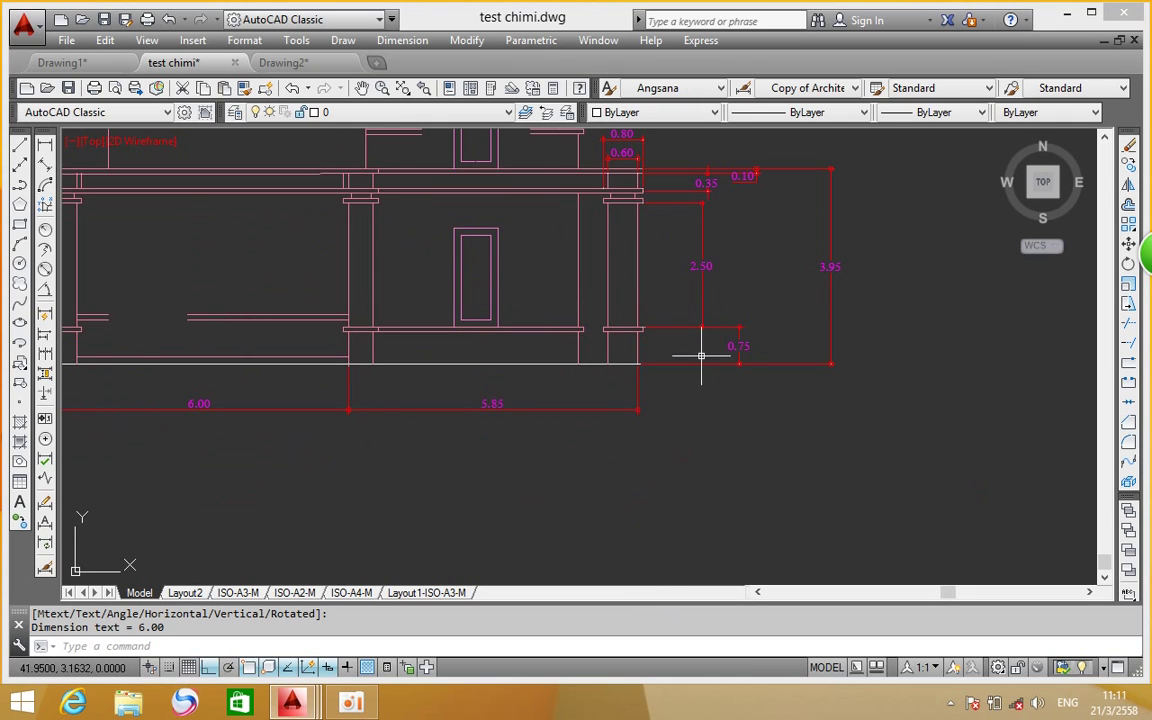
{"action": "middle_click_drag", "start_coordinate": [699, 347], "coordinate": [450, 442]}
{"action": "mouse_move", "coordinate": [664, 398]}
{"action": "middle_mouse_down"}
{"action": "mouse_move", "coordinate": [509, 404]}
{"action": "mouse_move", "coordinate": [558, 375]}
{"action": "middle_mouse_up"}
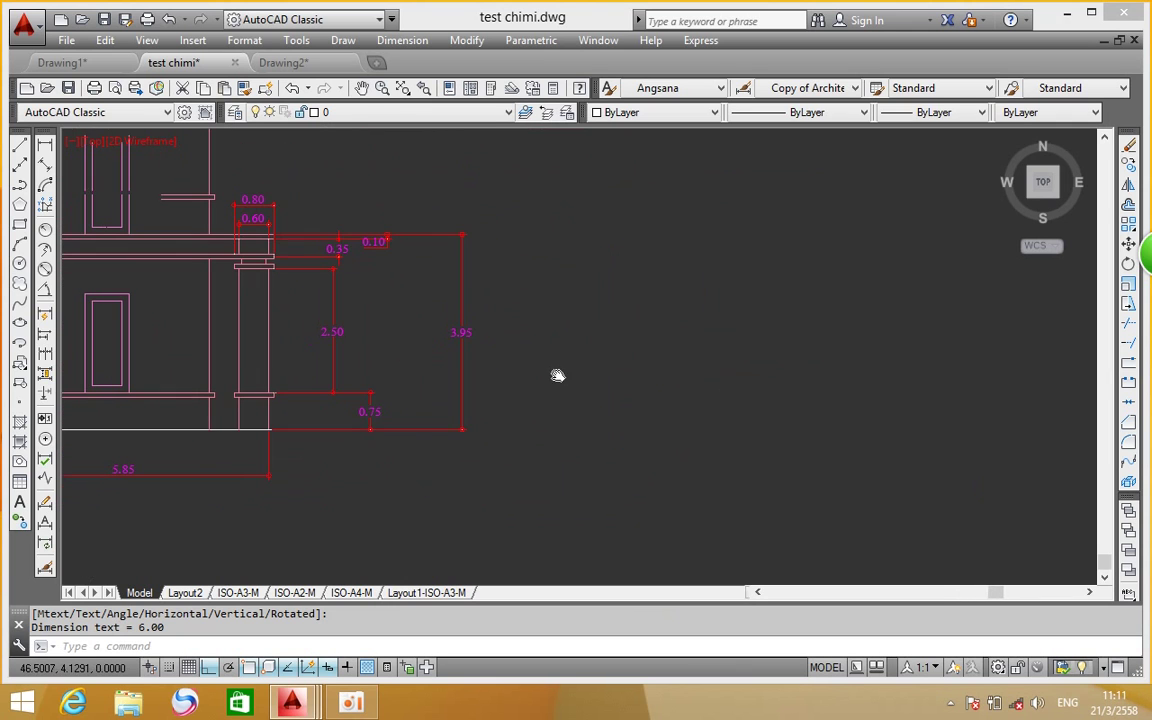
{"action": "middle_click_drag", "start_coordinate": [721, 343], "coordinate": [694, 342]}
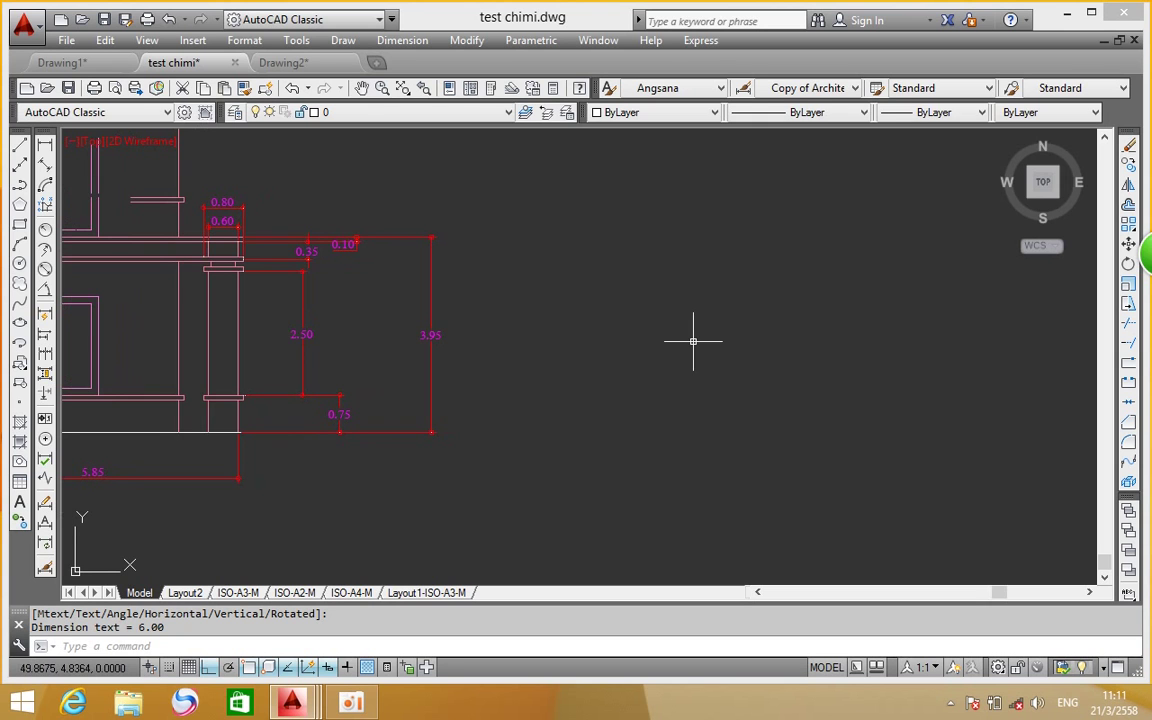
{"action": "mouse_move", "coordinate": [663, 350]}
{"action": "middle_mouse_down"}
{"action": "mouse_move", "coordinate": [876, 335]}
{"action": "mouse_move", "coordinate": [614, 308]}
{"action": "middle_mouse_up"}
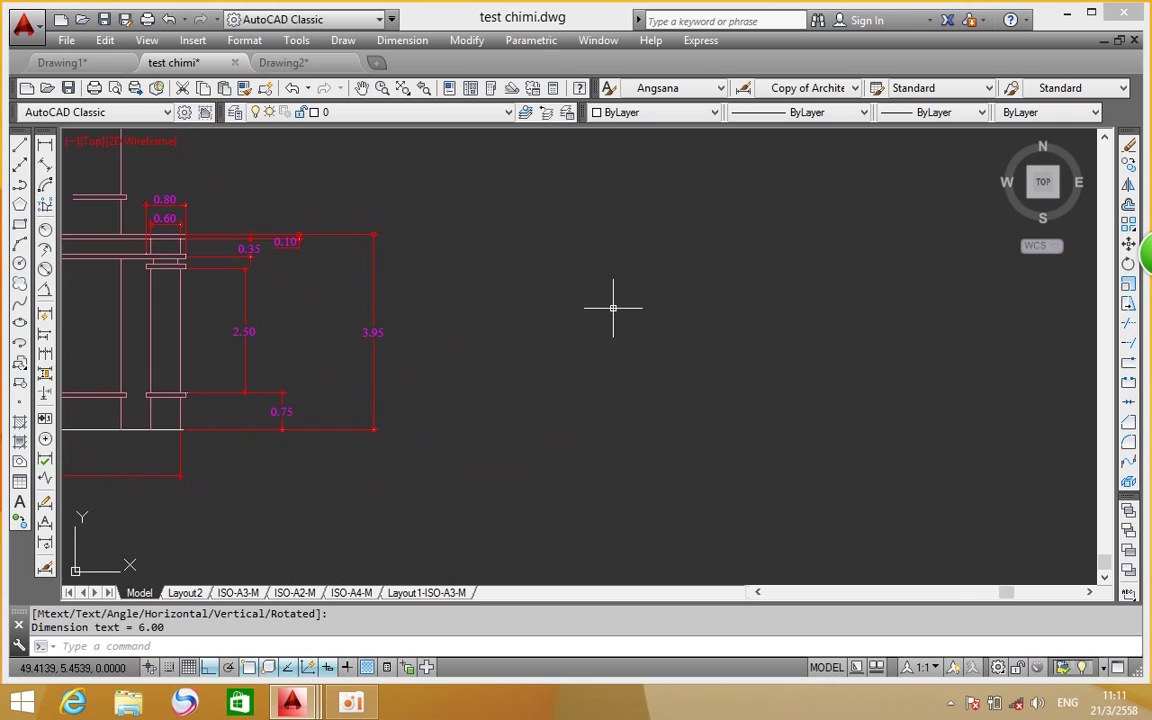
{"action": "scroll", "coordinate": [590, 308], "scroll_direction": "down", "scroll_amount": 2}
{"action": "scroll", "coordinate": [510, 290], "scroll_direction": "down", "scroll_amount": 2}
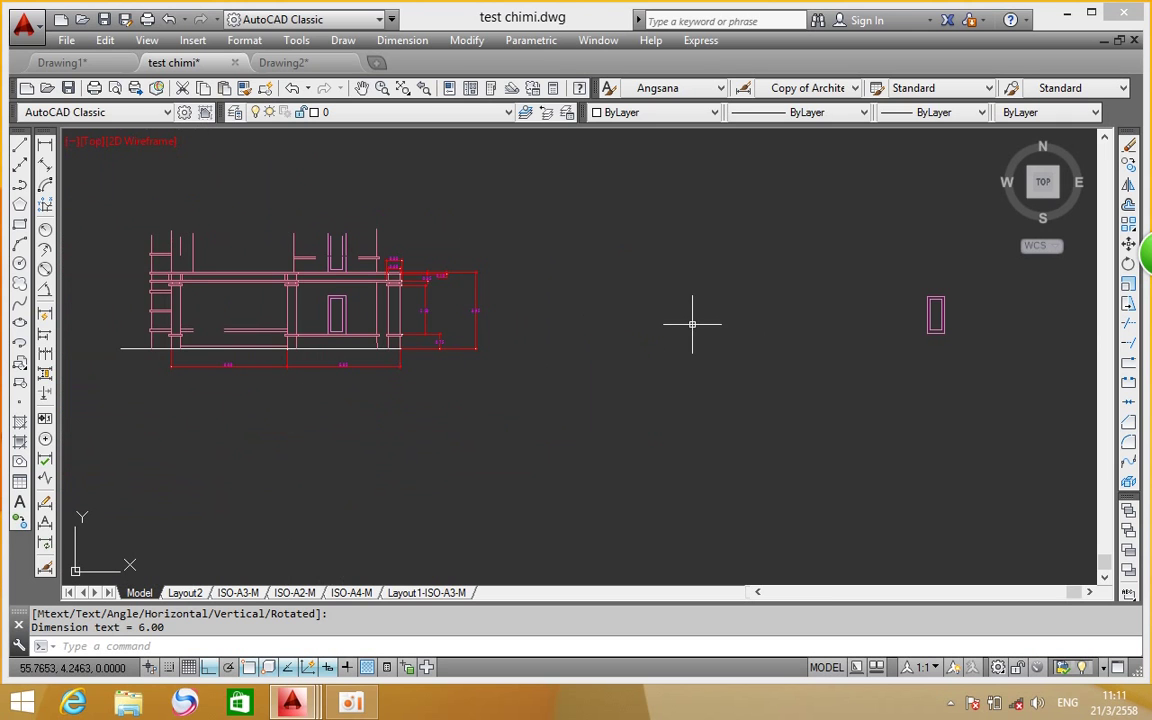
{"action": "scroll", "coordinate": [692, 323], "scroll_direction": "up", "scroll_amount": 2}
{"action": "scroll", "coordinate": [219, 270], "scroll_direction": "up", "scroll_amount": 4}
{"action": "scroll", "coordinate": [300, 290], "scroll_direction": "down", "scroll_amount": 2}
{"action": "scroll", "coordinate": [391, 316], "scroll_direction": "up", "scroll_amount": 2}
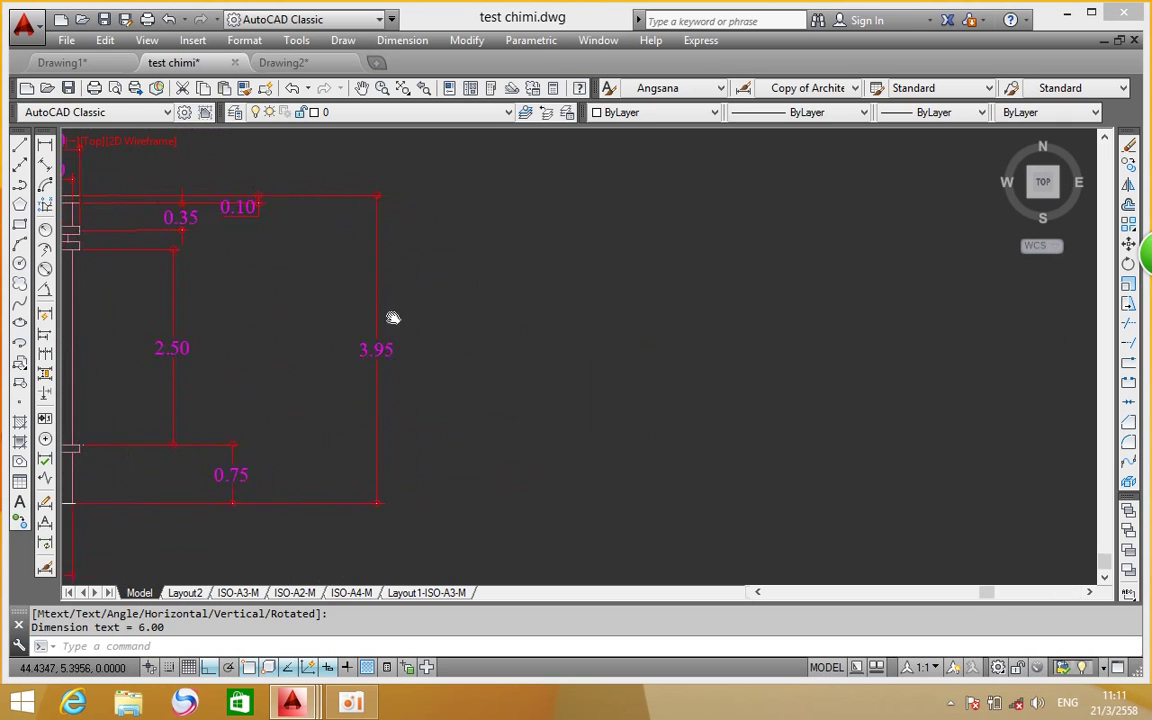
Start a line with its first point at the beam's top edge, right of the dimensions
{"action": "left_click", "coordinate": [19, 146]}
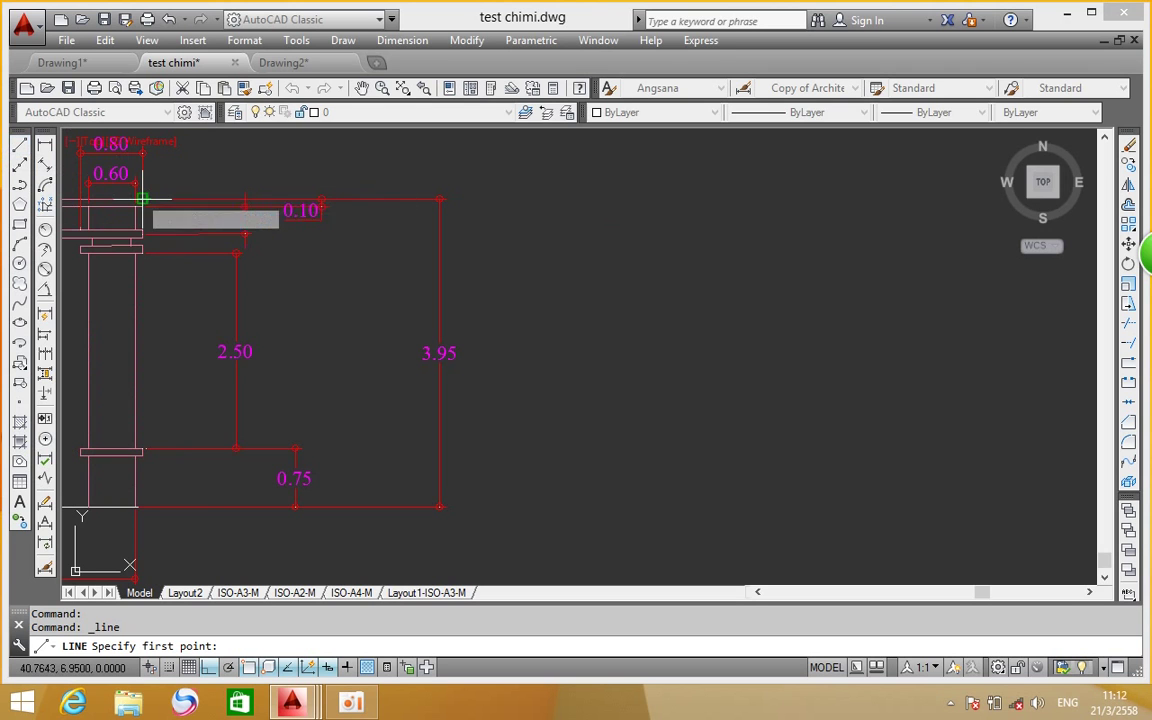
{"action": "scroll", "coordinate": [143, 200], "scroll_direction": "up", "scroll_amount": 3}
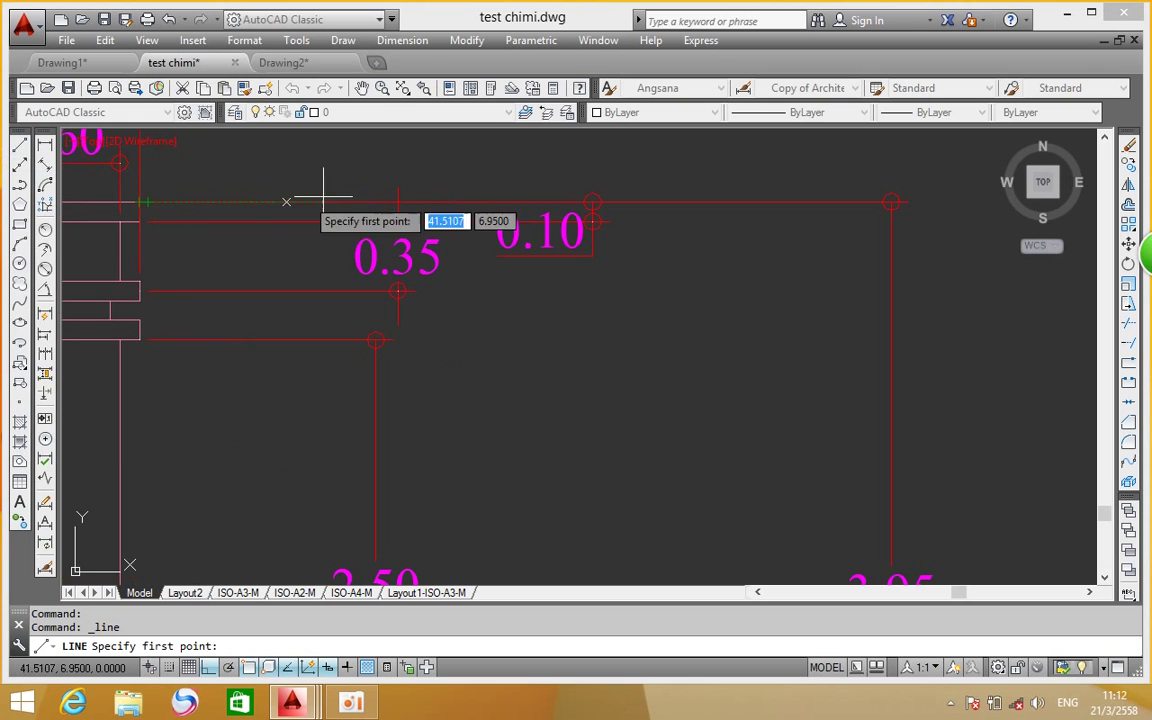
{"action": "middle_click_drag", "start_coordinate": [873, 193], "coordinate": [360, 231]}
{"action": "scroll", "coordinate": [340, 231], "scroll_direction": "down", "scroll_amount": 5}
{"action": "scroll", "coordinate": [150, 232], "scroll_direction": "up", "scroll_amount": 4}
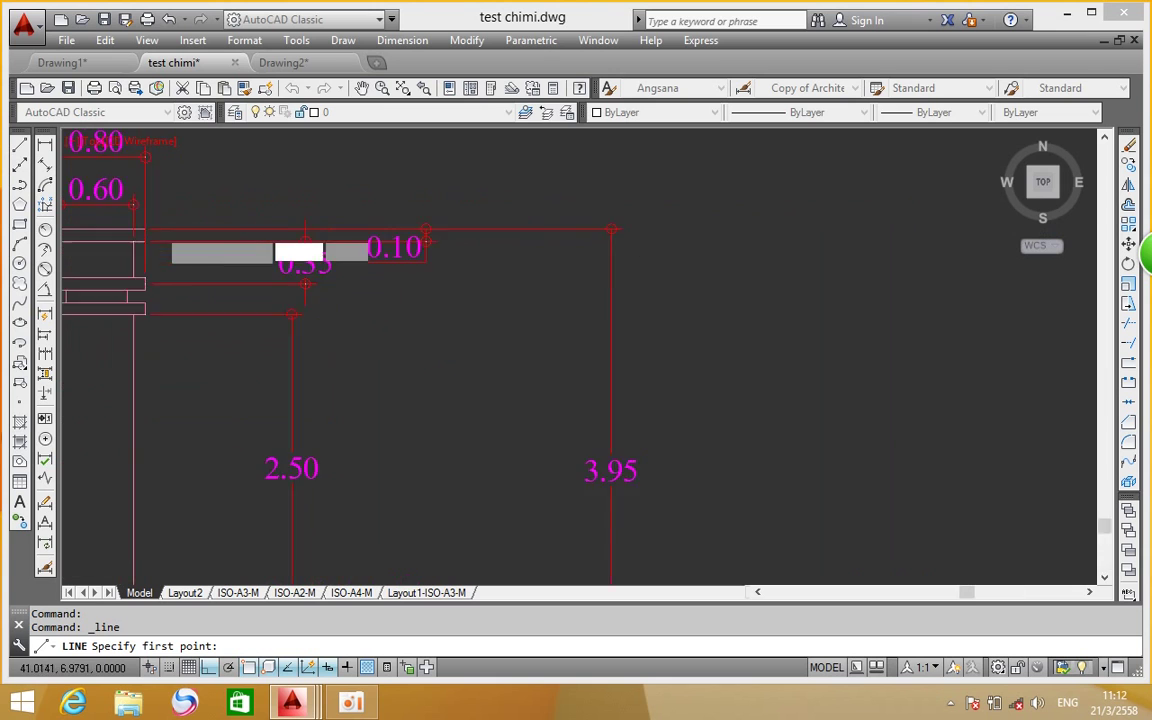
{"action": "scroll", "coordinate": [112, 236], "scroll_direction": "up", "scroll_amount": 4}
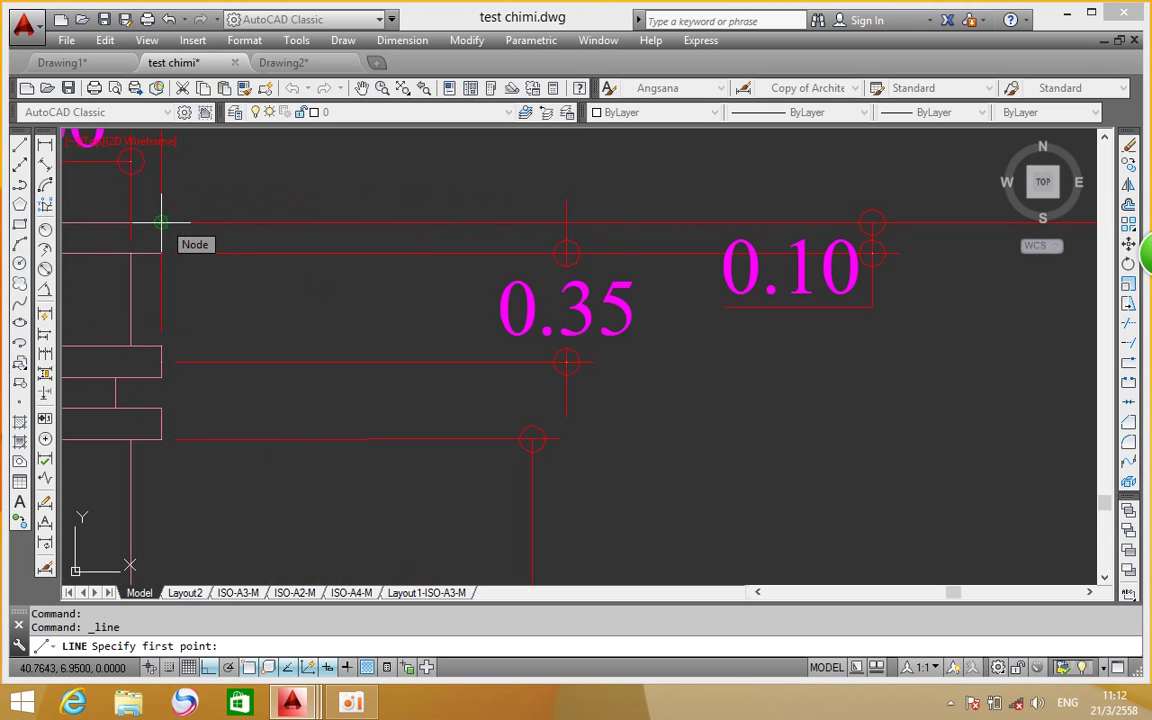
{"action": "scroll", "coordinate": [160, 221], "scroll_direction": "down", "scroll_amount": 3}
{"action": "mouse_move", "coordinate": [792, 195]}
{"action": "middle_mouse_down"}
{"action": "mouse_move", "coordinate": [738, 231]}
{"action": "mouse_move", "coordinate": [545, 255]}
{"action": "middle_mouse_up"}
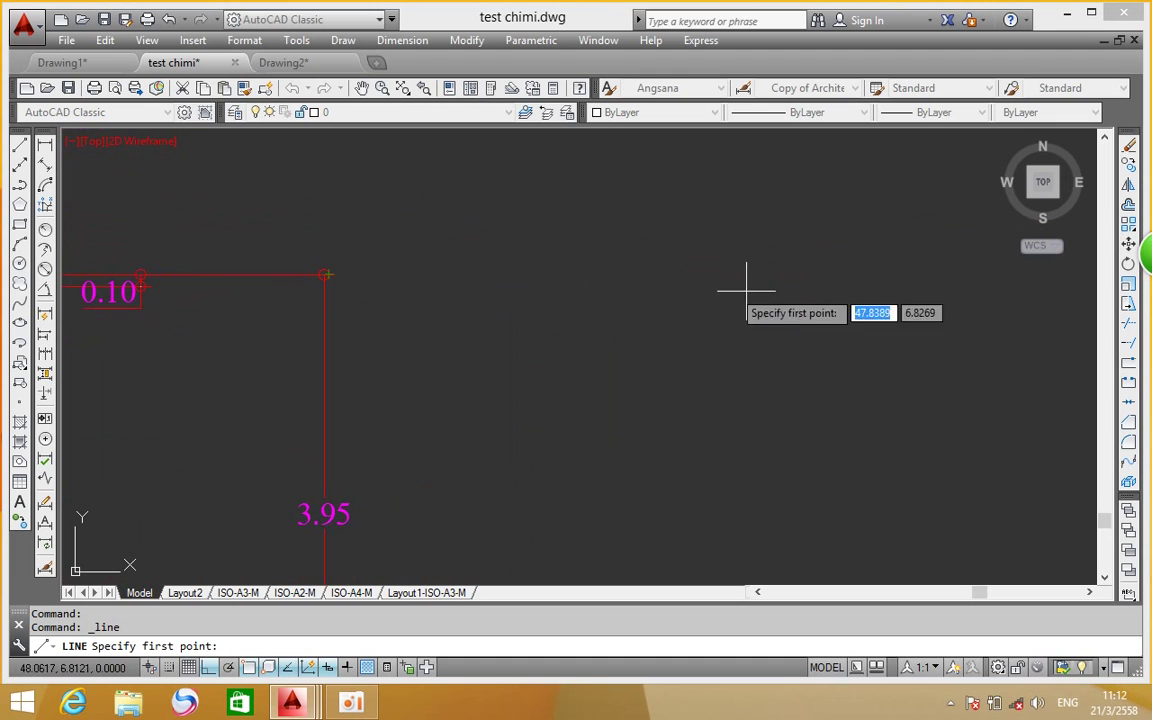
{"action": "scroll", "coordinate": [856, 270], "scroll_direction": "down", "scroll_amount": 4}
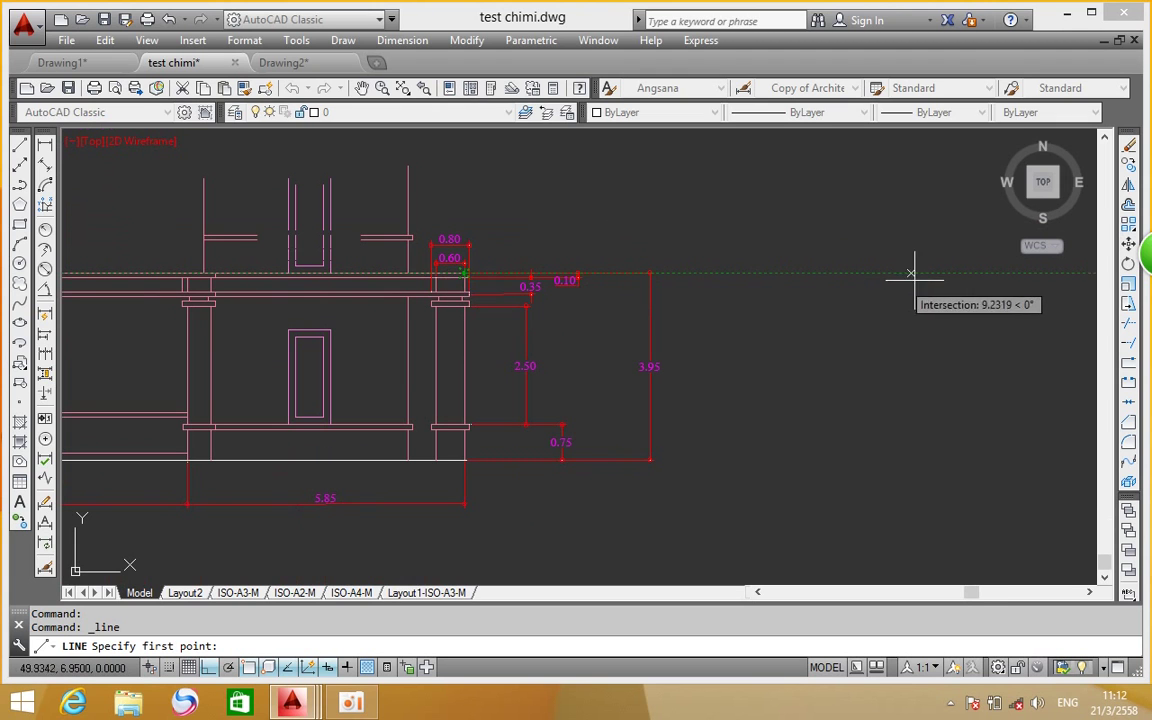
{"action": "middle_click_drag", "start_coordinate": [920, 278], "coordinate": [496, 345]}
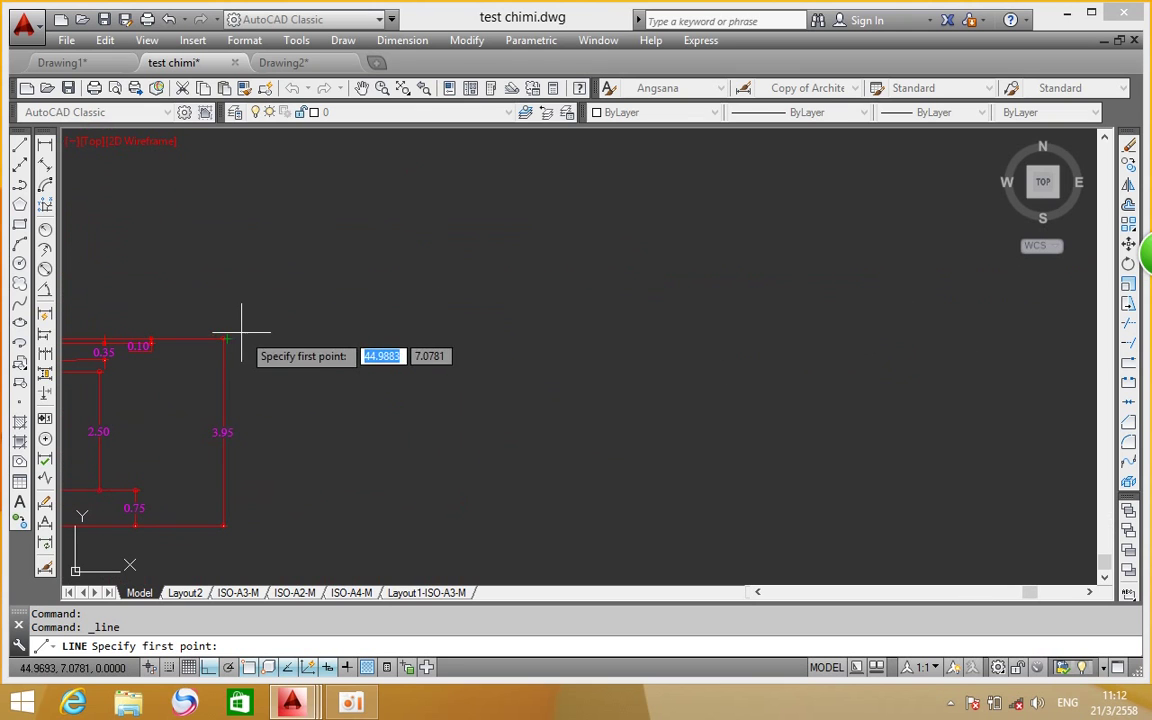
{"action": "scroll", "coordinate": [245, 332], "scroll_direction": "down", "scroll_amount": 5}
{"action": "scroll", "coordinate": [148, 348], "scroll_direction": "up", "scroll_amount": 3}
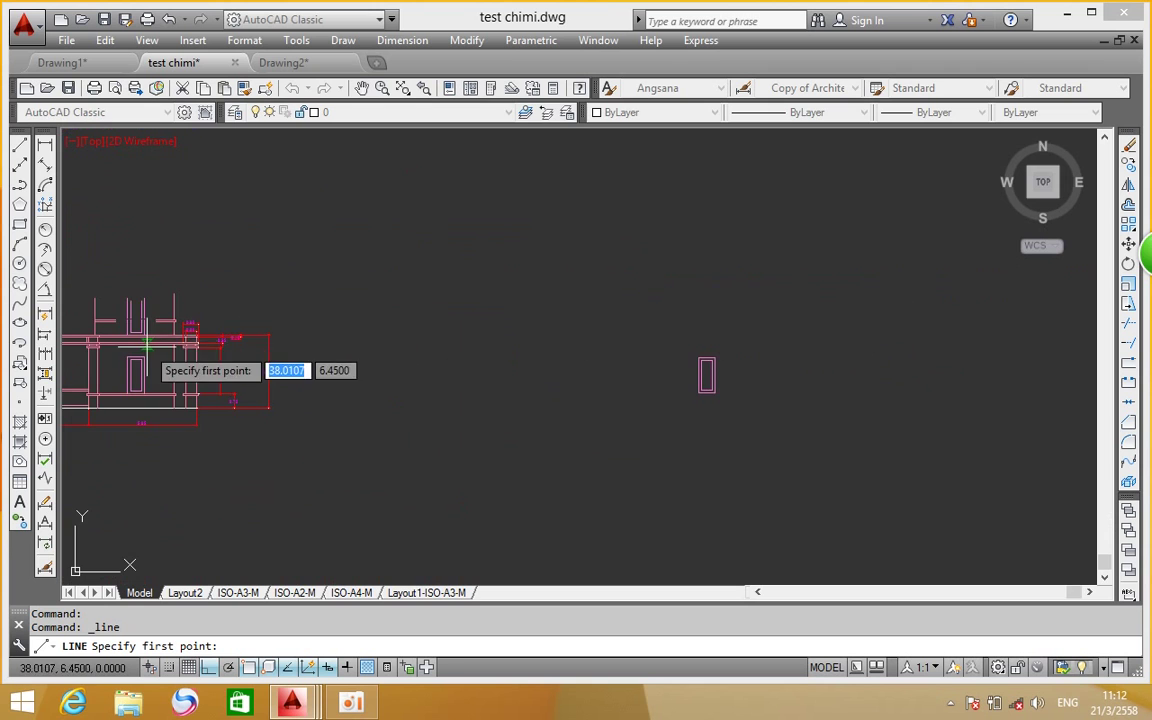
{"action": "scroll", "coordinate": [200, 340], "scroll_direction": "up", "scroll_amount": 4}
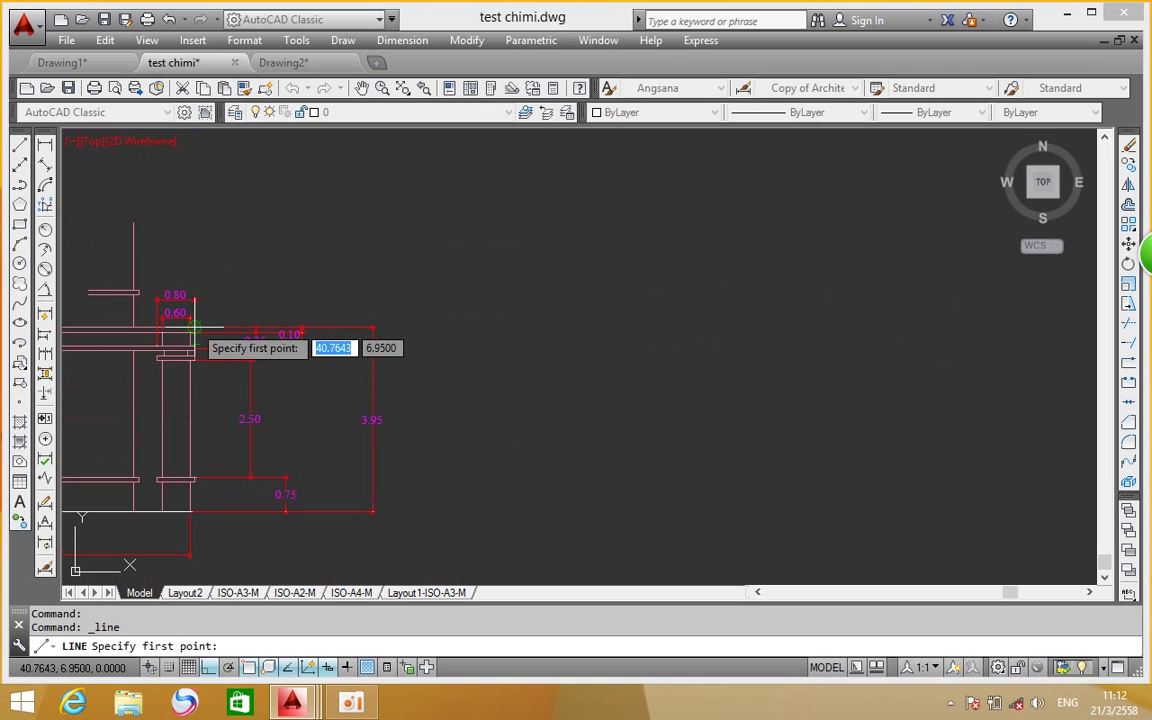
{"action": "left_click", "coordinate": [841, 325]}
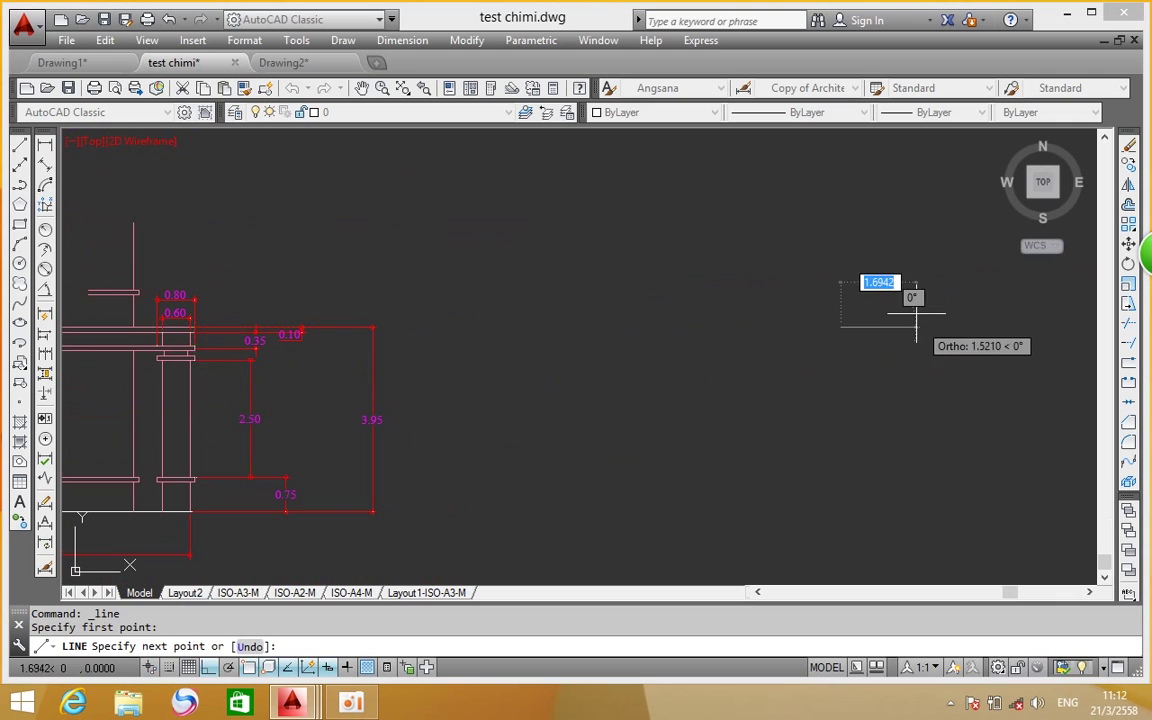
Draw the line 0.8 long horizontally and finish it beside the column
{"action": "middle_click_drag", "start_coordinate": [916, 325], "coordinate": [602, 349]}
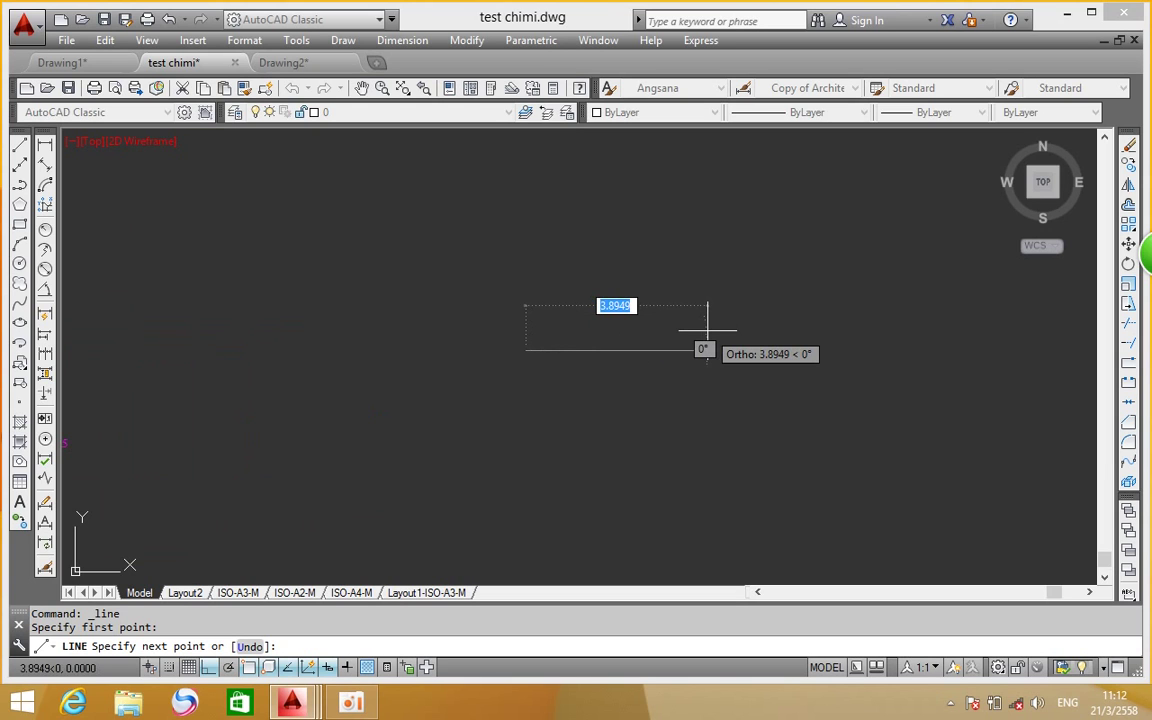
{"action": "scroll", "coordinate": [707, 330], "scroll_direction": "down", "scroll_amount": 4}
{"action": "scroll", "coordinate": [707, 330], "scroll_direction": "up", "scroll_amount": 2}
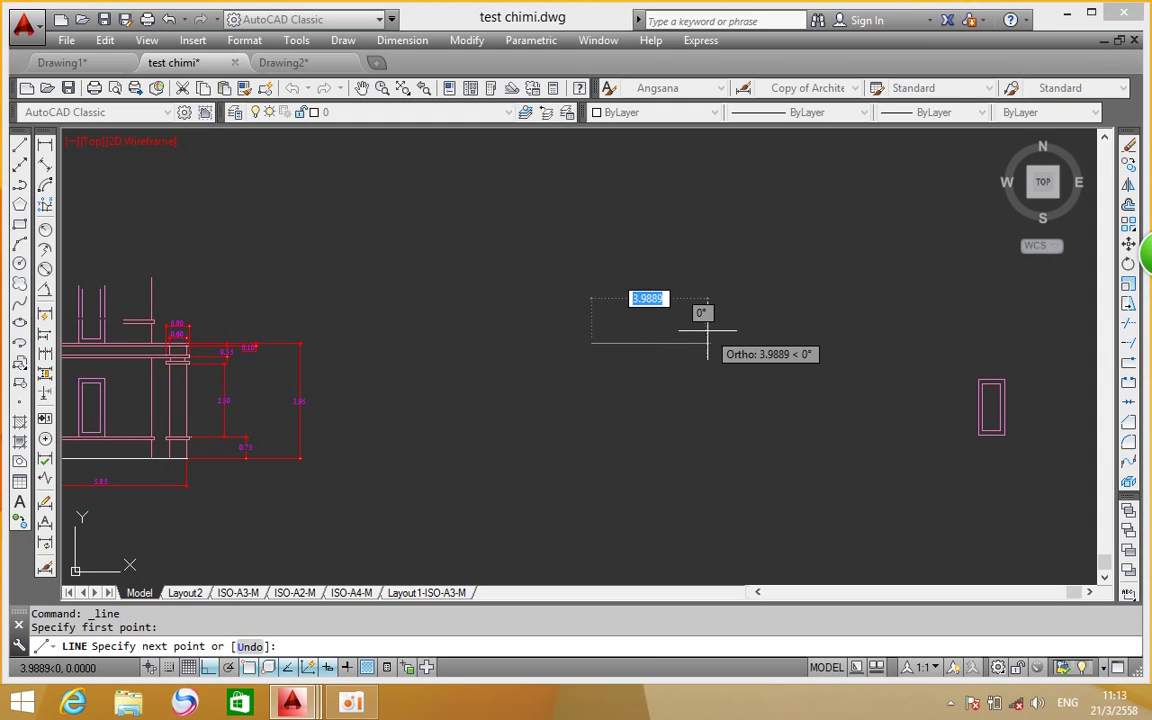
{"action": "type", "text": ".8"}
{"action": "key", "text": "Return"}
{"action": "key", "text": "Return"}
{"action": "mouse_move", "coordinate": [196, 345]}
{"action": "middle_mouse_down"}
{"action": "mouse_move", "coordinate": [248, 289]}
{"action": "mouse_move", "coordinate": [134, 339]}
{"action": "middle_mouse_up"}
{"action": "scroll", "coordinate": [248, 289], "scroll_direction": "up", "scroll_amount": 5}
{"action": "scroll", "coordinate": [535, 320], "scroll_direction": "down", "scroll_amount": 2}
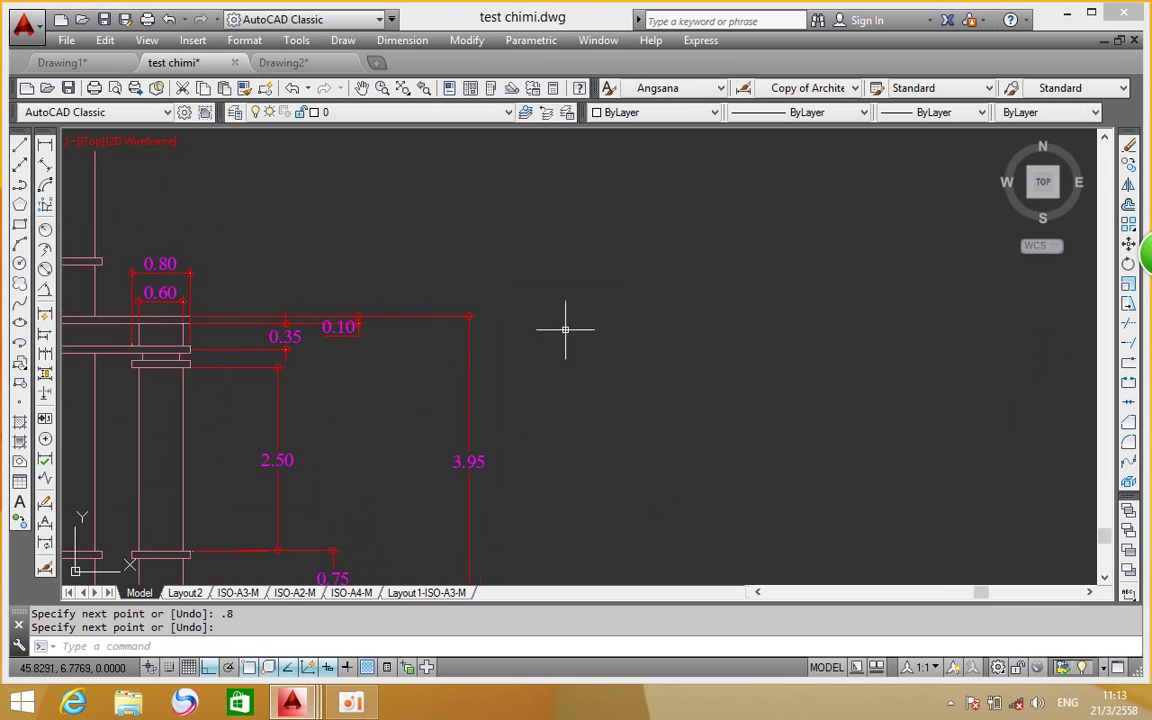
{"action": "scroll", "coordinate": [535, 320], "scroll_direction": "down", "scroll_amount": 3}
{"action": "scroll", "coordinate": [769, 329], "scroll_direction": "up", "scroll_amount": 2}
{"action": "middle_click_drag", "start_coordinate": [690, 300], "coordinate": [567, 327]}
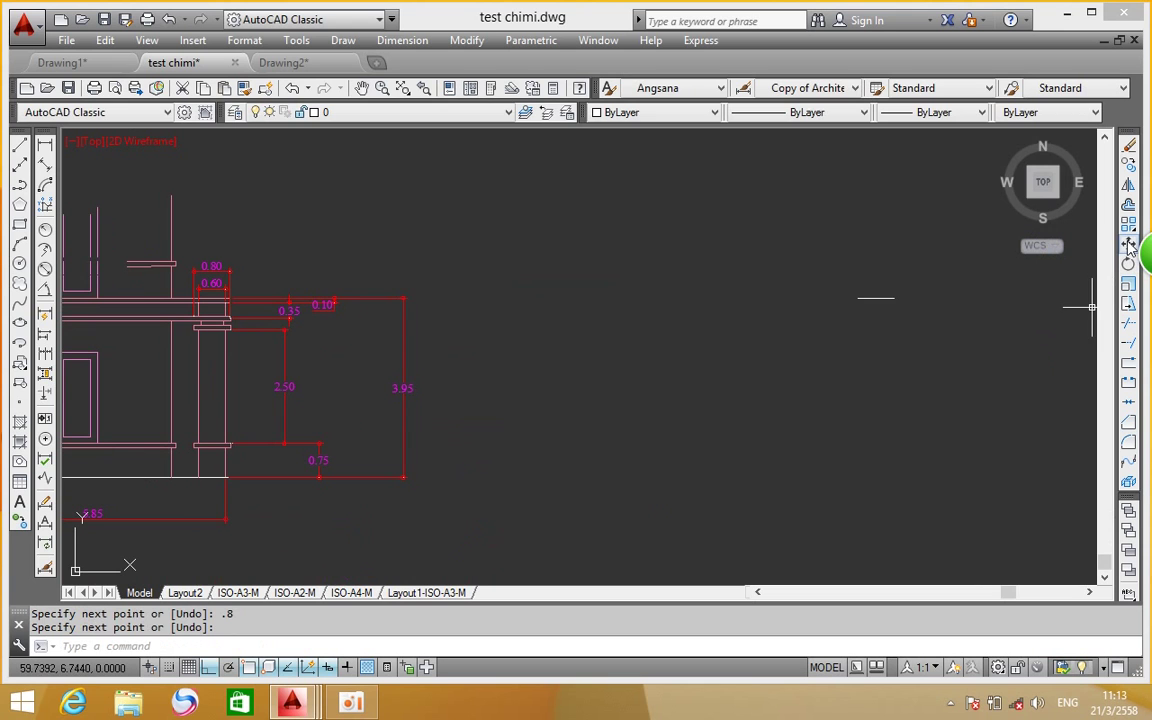
Move the 0.8 line toward the column, level with the top of the 3.95 dimension
{"action": "left_click", "coordinate": [1128, 246]}
{"action": "left_click", "coordinate": [940, 272]}
{"action": "left_click", "coordinate": [735, 378]}
{"action": "key", "text": "Return"}
{"action": "left_click", "coordinate": [866, 380]}
{"action": "left_click", "coordinate": [502, 413]}
{"action": "scroll", "coordinate": [316, 324], "scroll_direction": "up", "scroll_amount": 2}
{"action": "scroll", "coordinate": [360, 324], "scroll_direction": "up", "scroll_amount": 1}
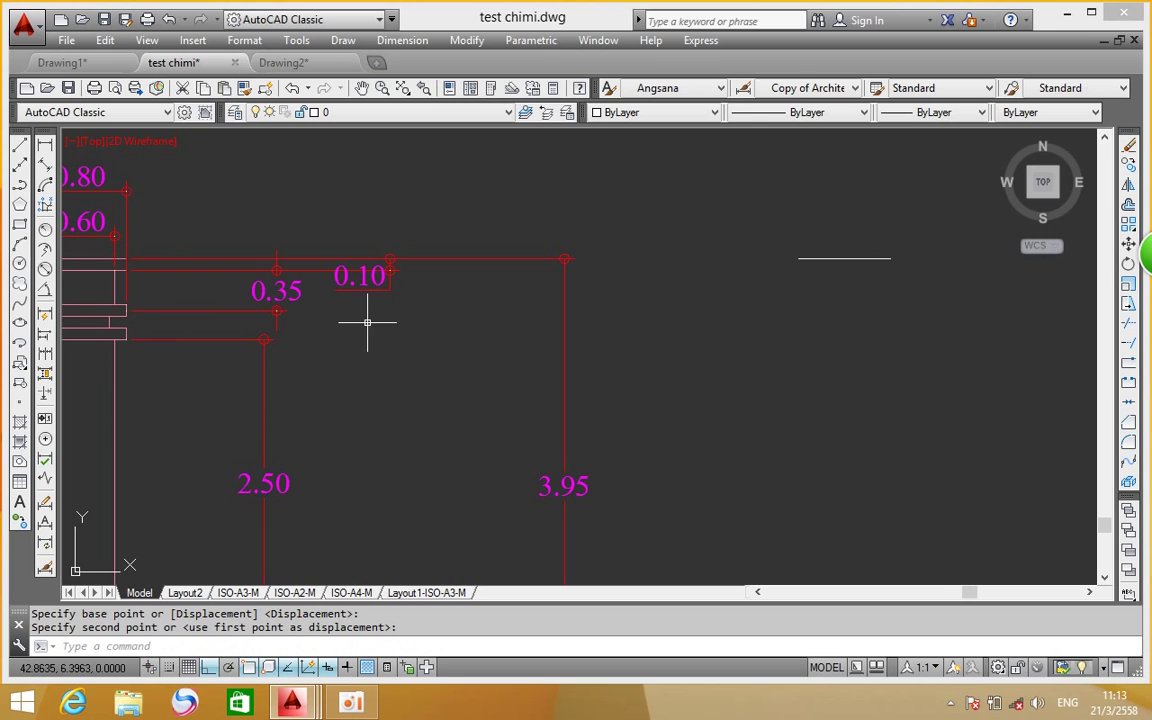
{"action": "middle_click_drag", "start_coordinate": [815, 269], "coordinate": [545, 308]}
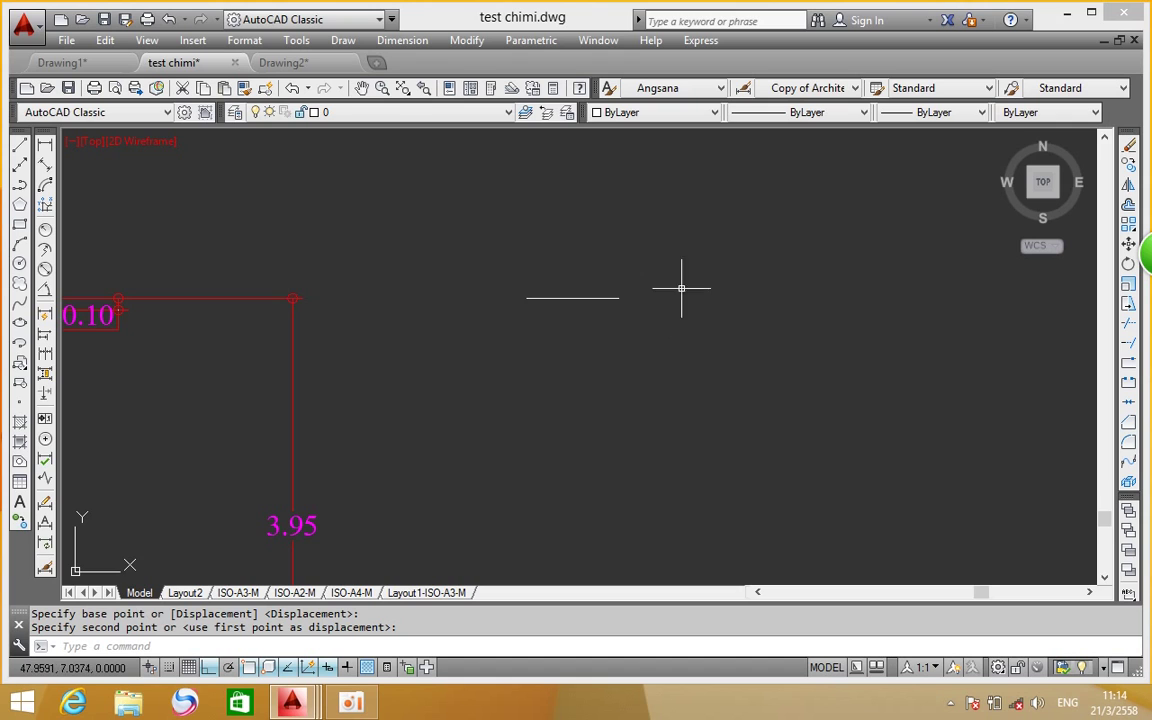
Frame the right column's dimensions and start the Copy command
{"action": "scroll", "coordinate": [600, 285], "scroll_direction": "down", "scroll_amount": 2}
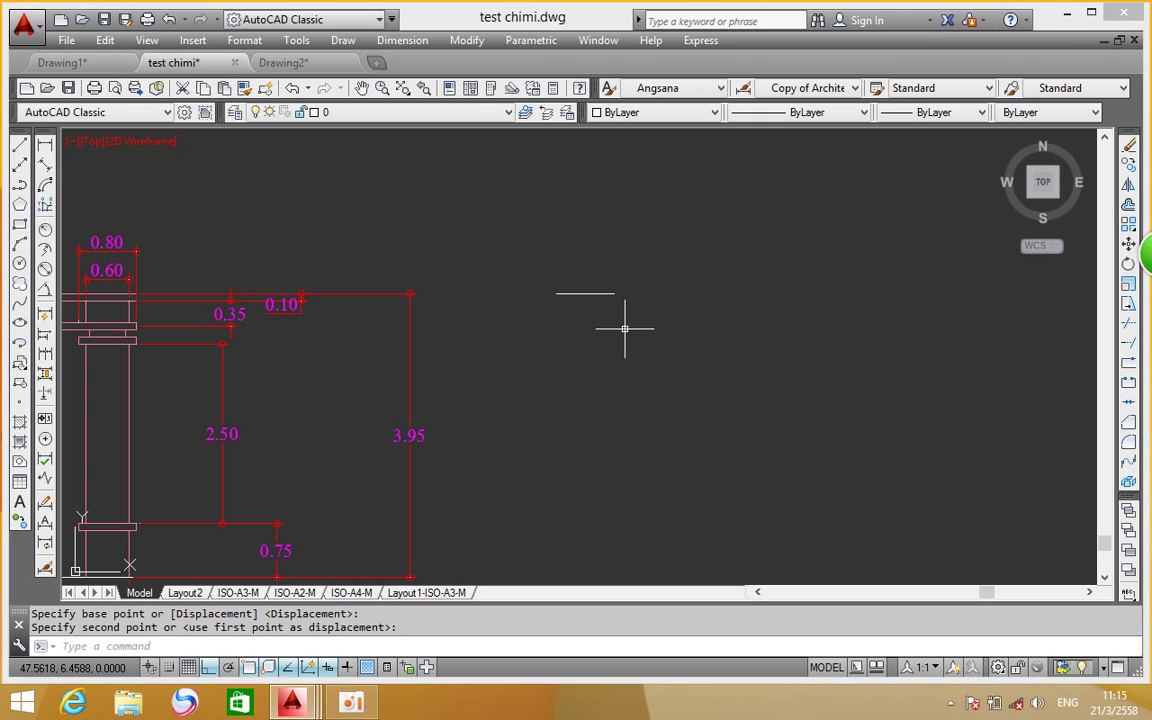
{"action": "scroll", "coordinate": [780, 316], "scroll_direction": "down", "scroll_amount": 3}
{"action": "scroll", "coordinate": [663, 321], "scroll_direction": "up", "scroll_amount": 3}
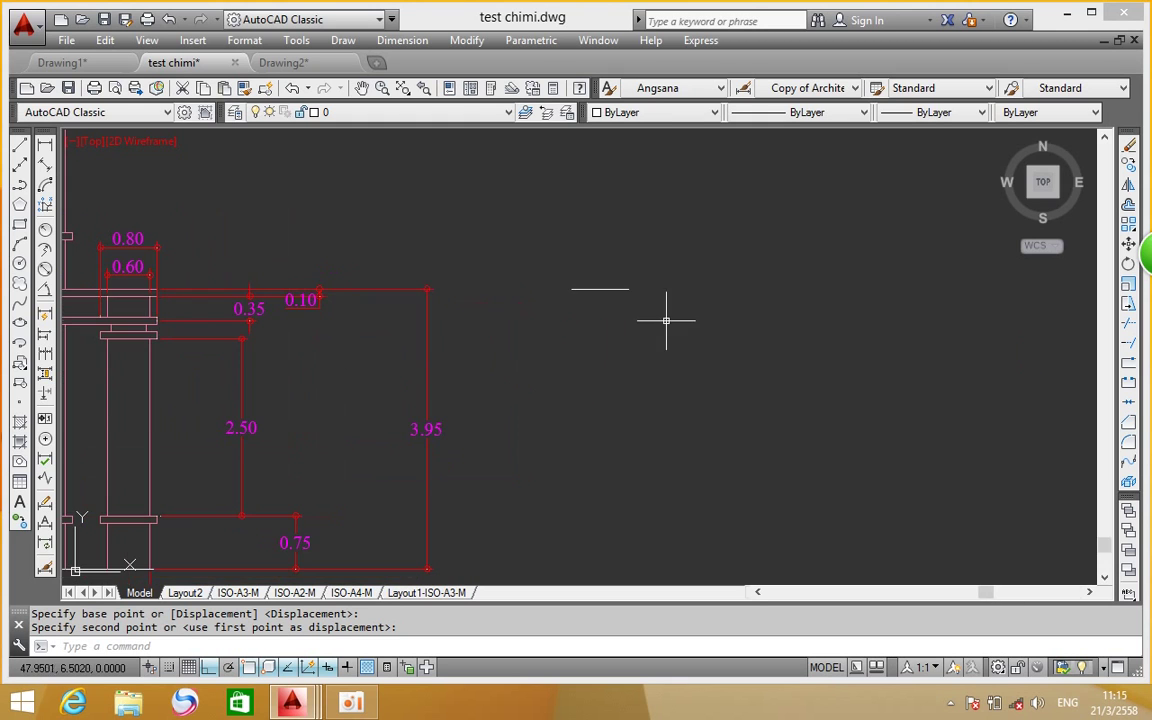
{"action": "middle_click_drag", "start_coordinate": [668, 311], "coordinate": [707, 315]}
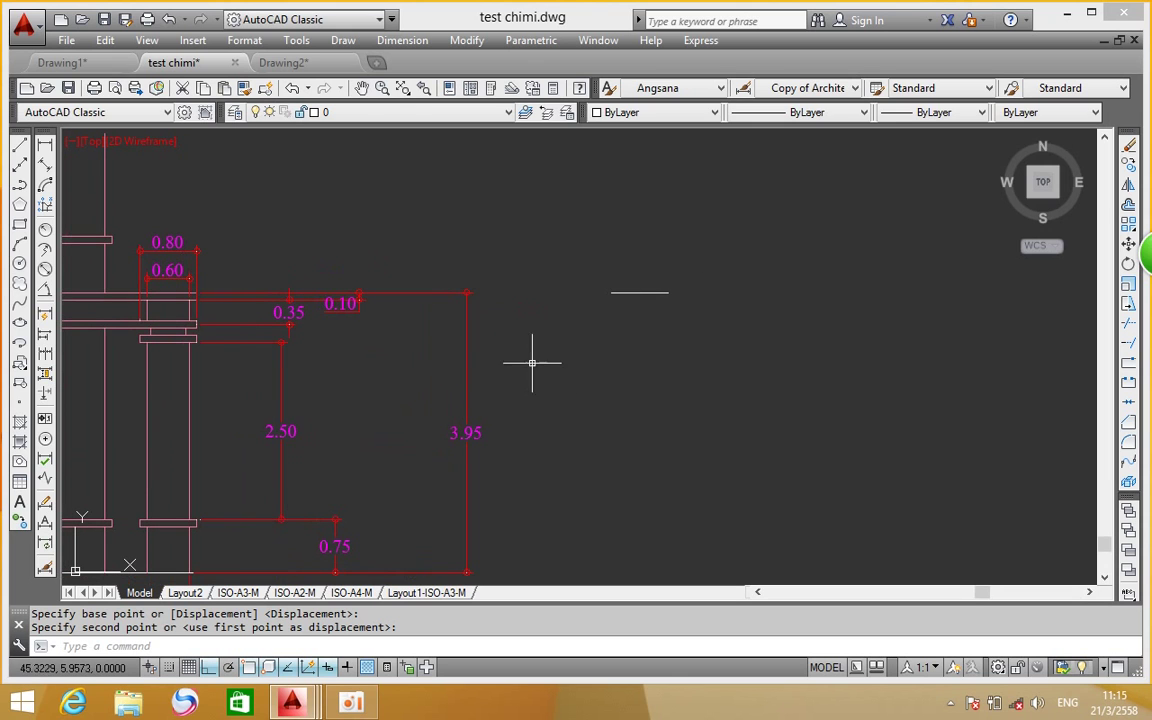
{"action": "left_click", "coordinate": [1128, 165]}
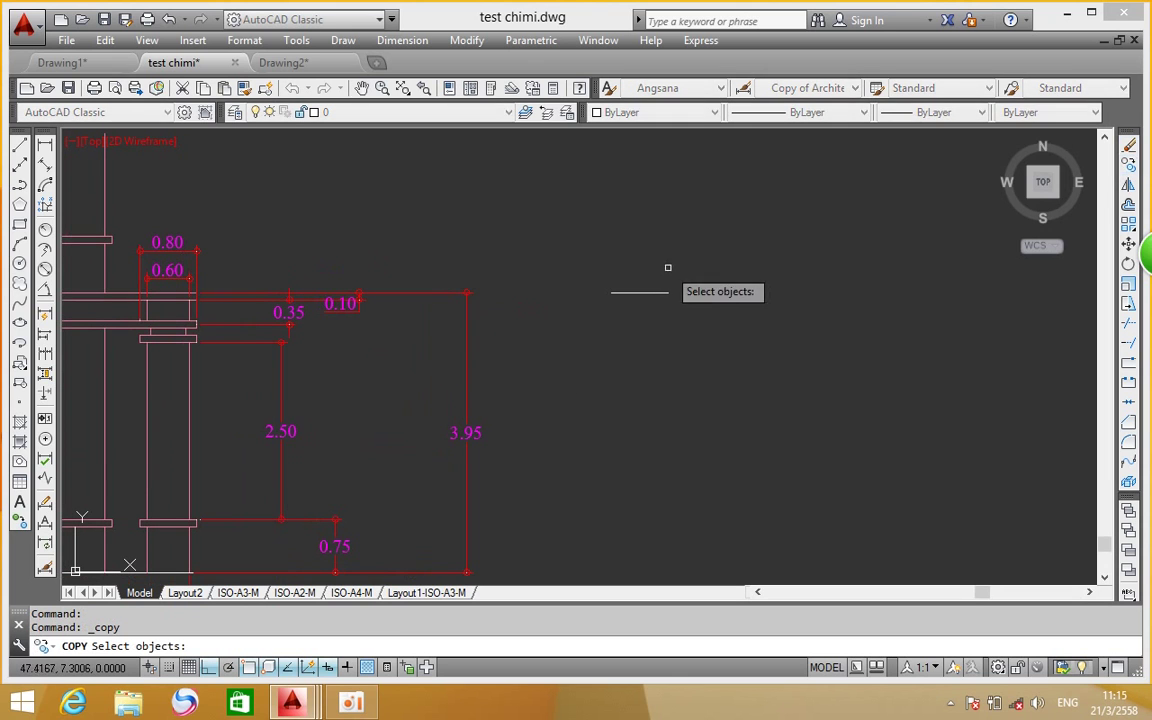
Copy the 0.8 line 0.1 away to form a parallel pair
{"action": "left_click_drag", "start_coordinate": [651, 268], "coordinate": [622, 332]}
{"action": "key", "text": "Return"}
{"action": "left_click", "coordinate": [775, 282]}
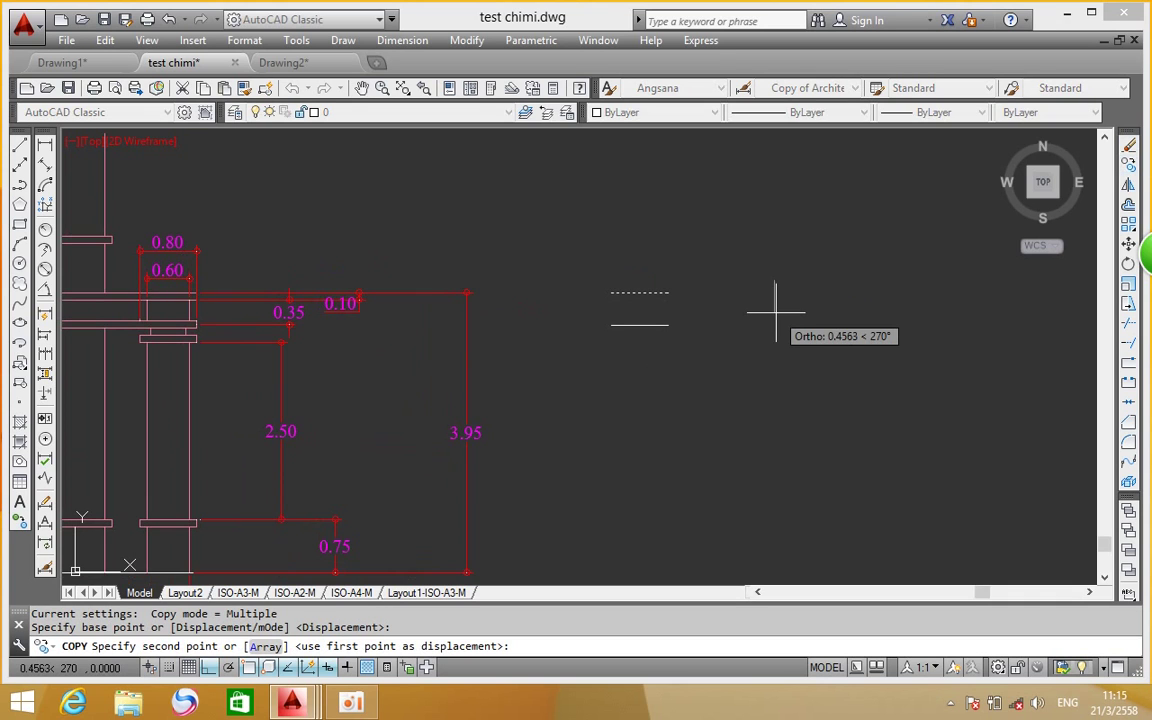
{"action": "type", "text": "."}
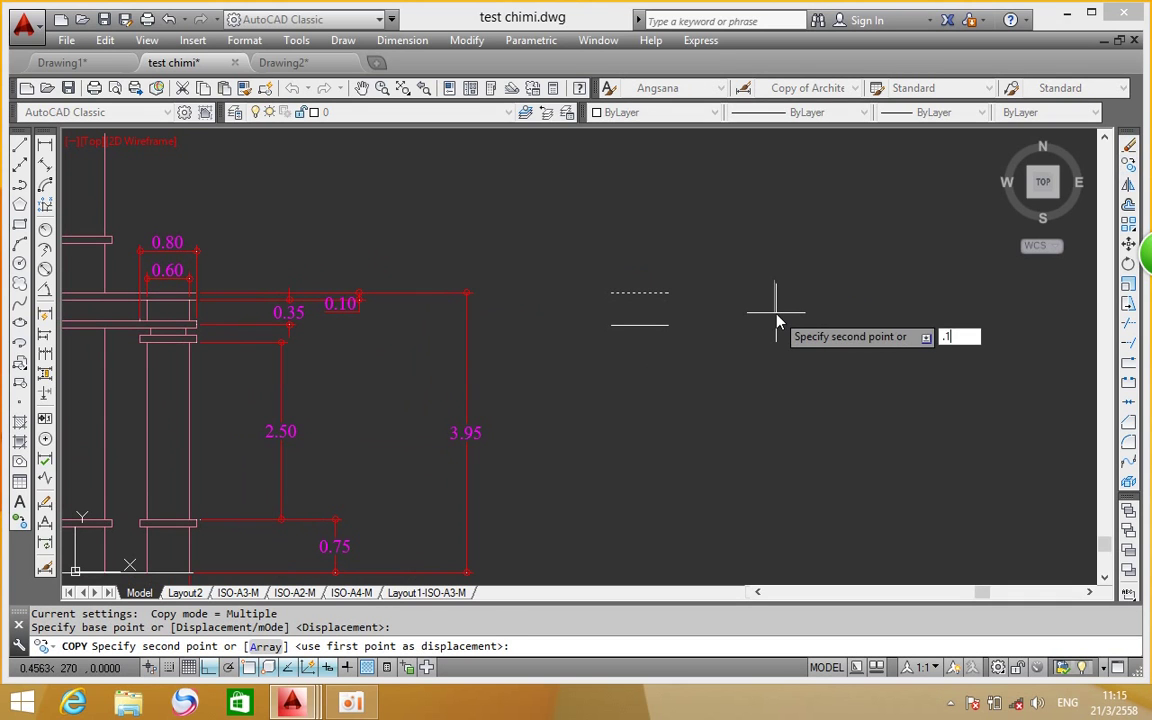
{"action": "type", "text": "1"}
{"action": "key", "text": "Return"}
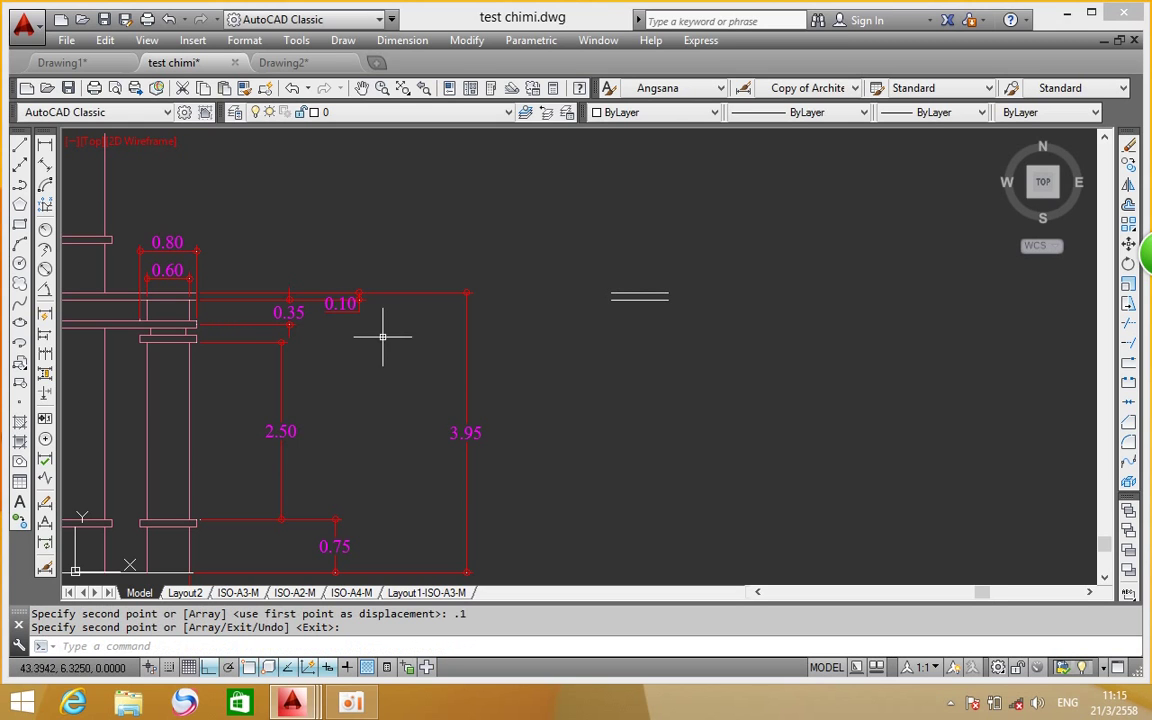
Reframe the whole column detail and start a linear dimension
{"action": "scroll", "coordinate": [319, 329], "scroll_direction": "up", "scroll_amount": 2}
{"action": "middle_click_drag", "start_coordinate": [306, 329], "coordinate": [346, 329]}
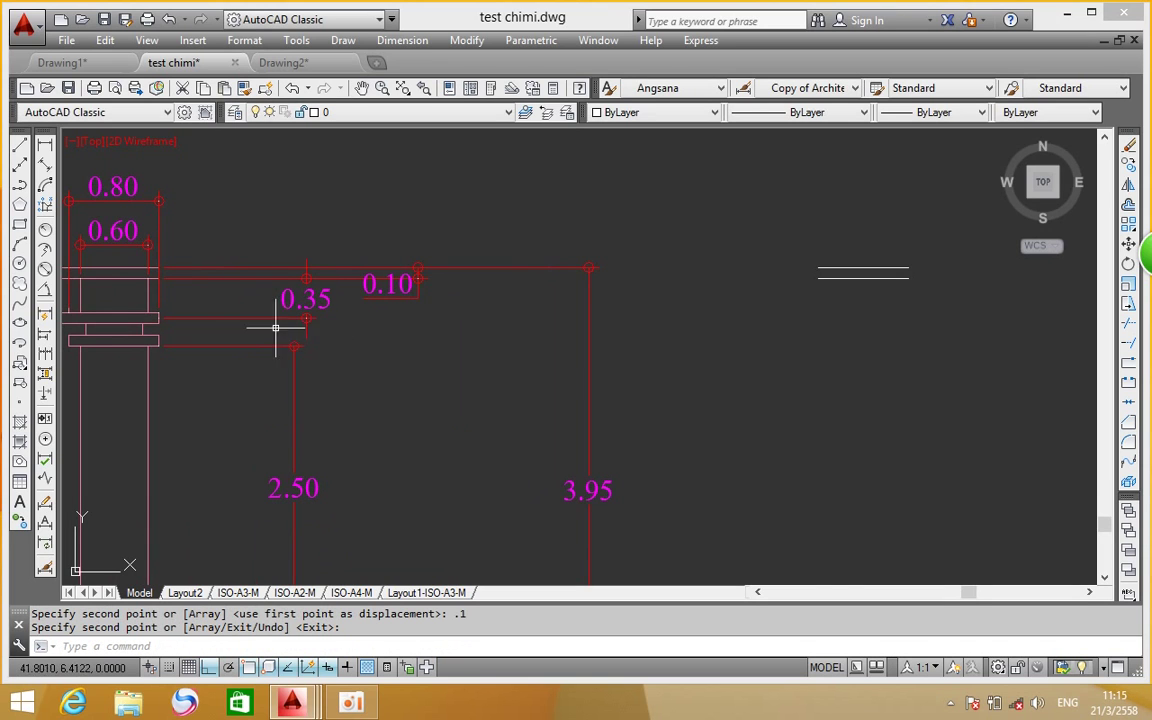
{"action": "scroll", "coordinate": [155, 318], "scroll_direction": "up", "scroll_amount": 4}
{"action": "scroll", "coordinate": [155, 318], "scroll_direction": "down", "scroll_amount": 2}
{"action": "scroll", "coordinate": [705, 301], "scroll_direction": "down", "scroll_amount": 4}
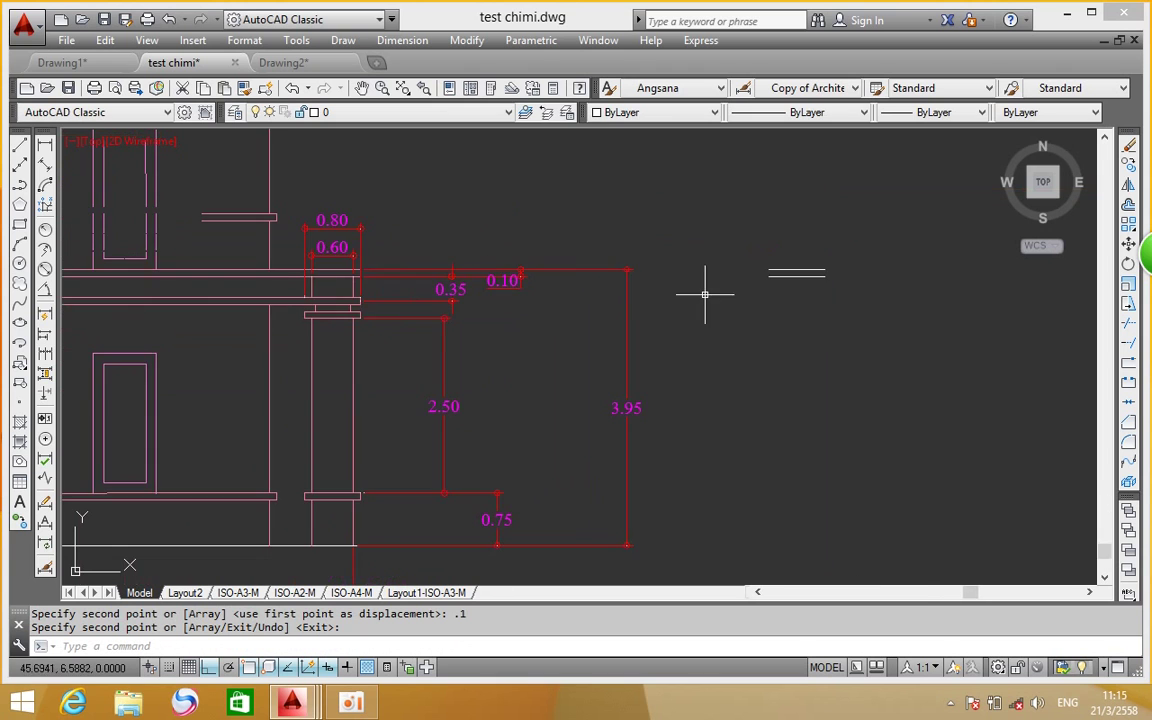
{"action": "middle_click_drag", "start_coordinate": [403, 297], "coordinate": [330, 325]}
{"action": "scroll", "coordinate": [330, 325], "scroll_direction": "up", "scroll_amount": 2}
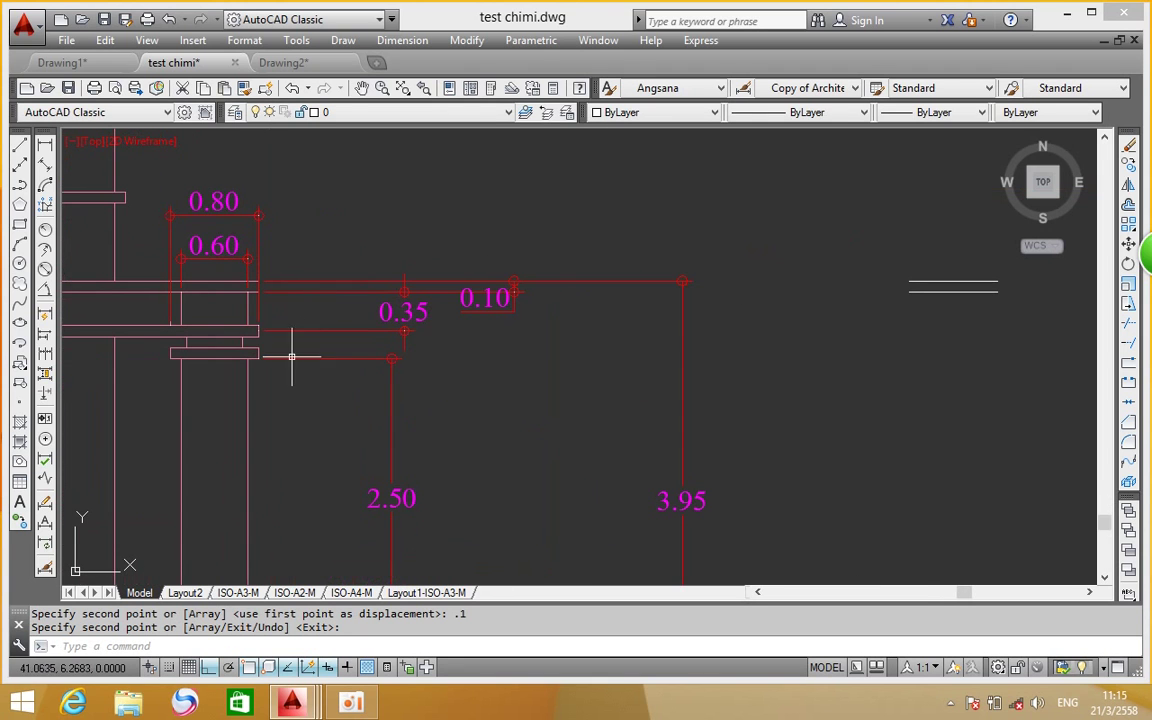
{"action": "left_click", "coordinate": [45, 148]}
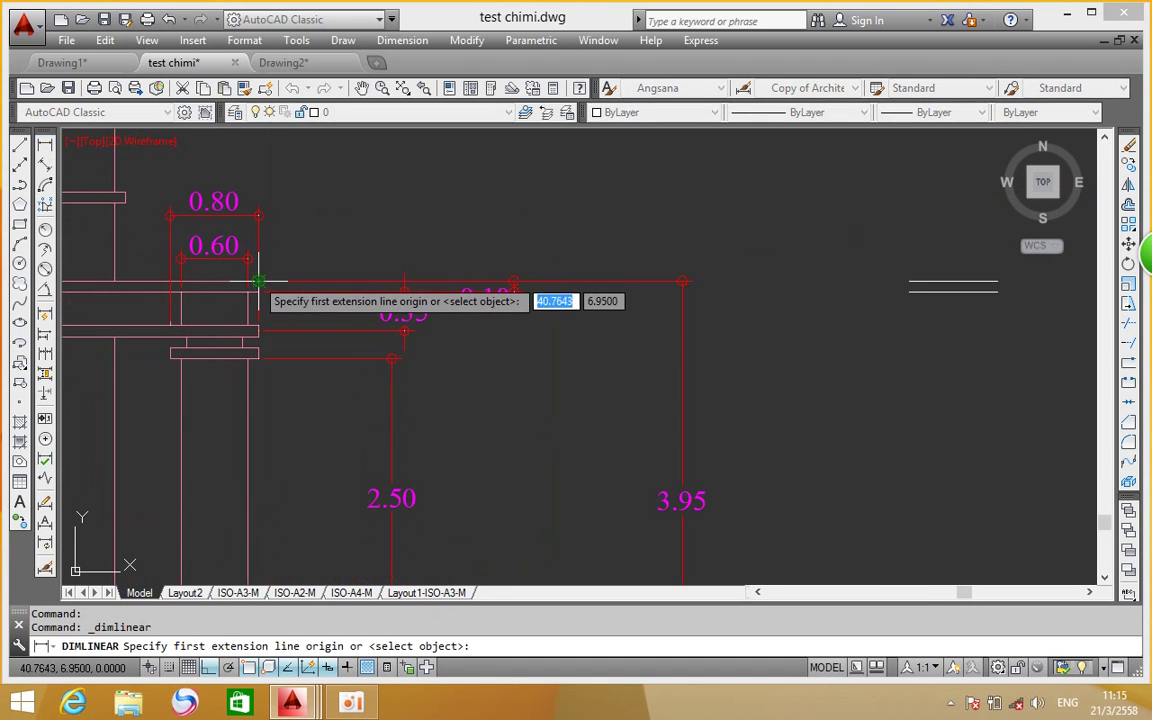
Place a 0.40 step dimension beside the column
{"action": "left_click", "coordinate": [258, 258]}
{"action": "left_click", "coordinate": [258, 326]}
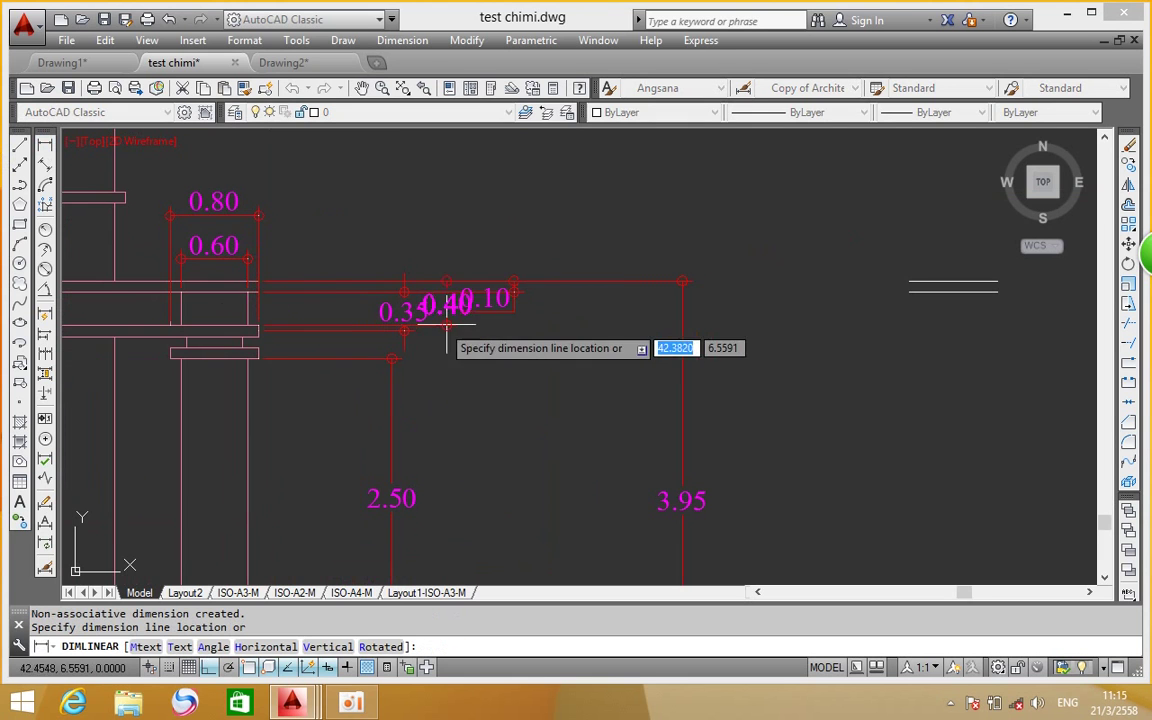
{"action": "left_click", "coordinate": [599, 326]}
{"action": "mouse_move", "coordinate": [599, 326]}
{"action": "middle_mouse_down"}
{"action": "mouse_move", "coordinate": [589, 334]}
{"action": "mouse_move", "coordinate": [789, 311]}
{"action": "mouse_move", "coordinate": [609, 341]}
{"action": "middle_mouse_up"}
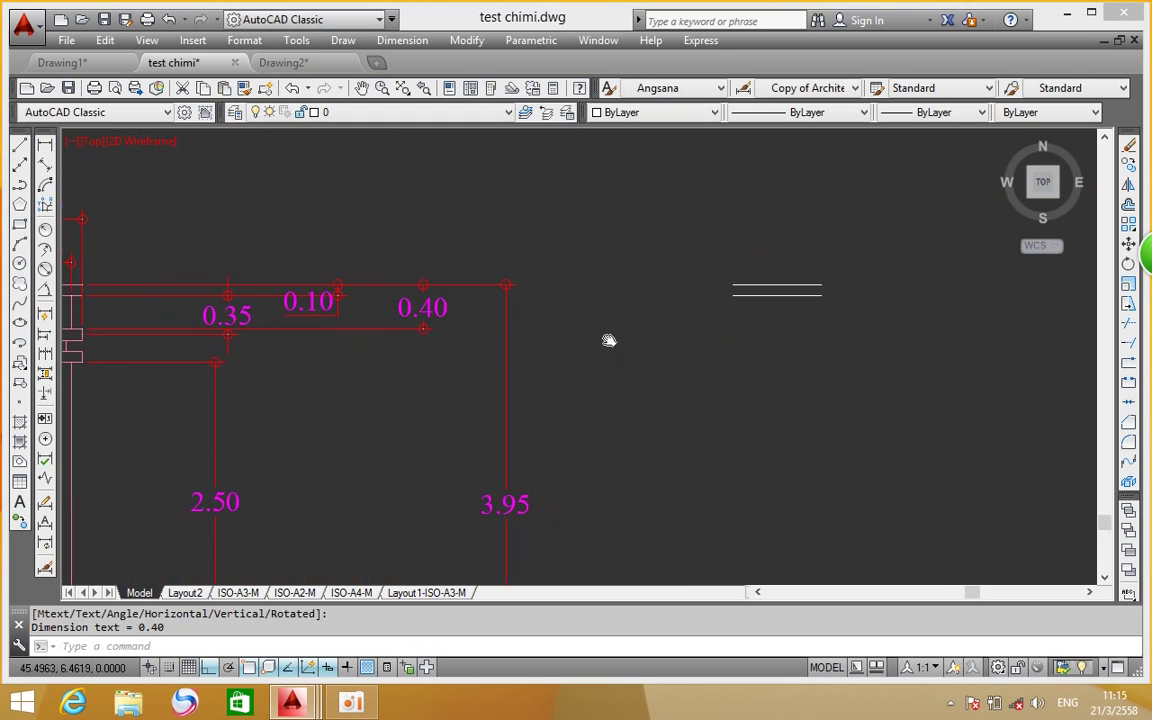
Copy the pair of tread lines 0.4 lower
{"action": "left_click", "coordinate": [1128, 164]}
{"action": "left_click", "coordinate": [874, 266]}
{"action": "left_click", "coordinate": [727, 383]}
{"action": "key", "text": "Return"}
{"action": "left_click", "coordinate": [766, 334]}
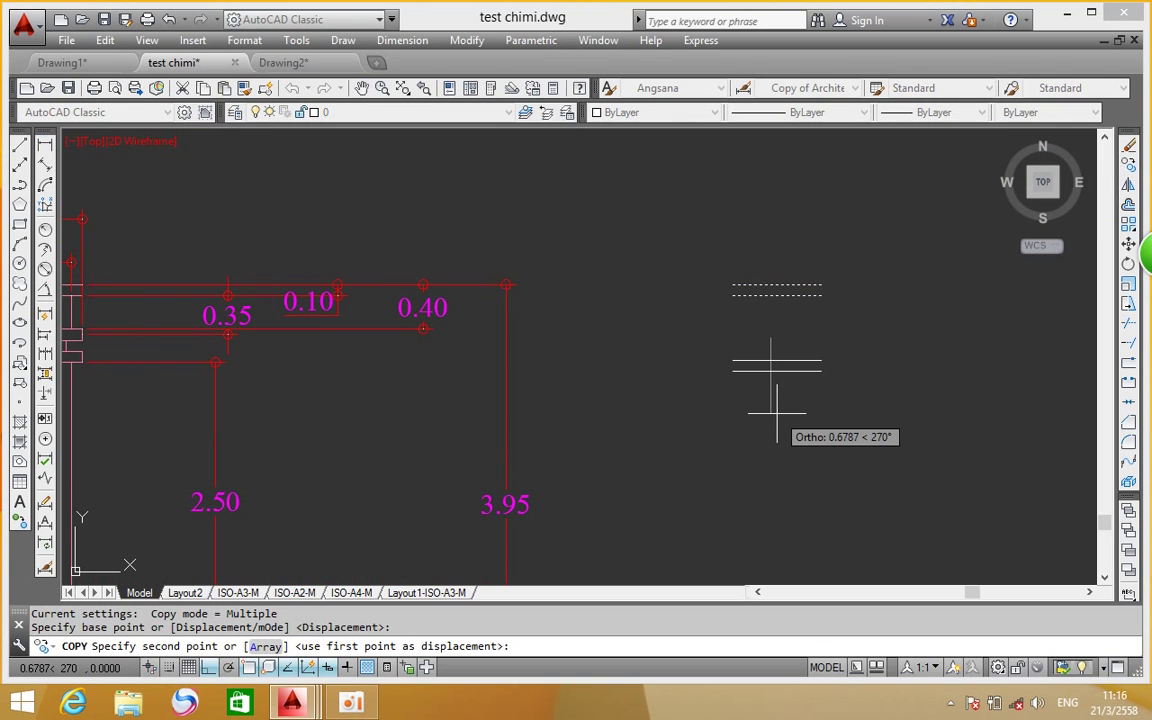
{"action": "type", "text": ".4"}
{"action": "key", "text": "Return"}
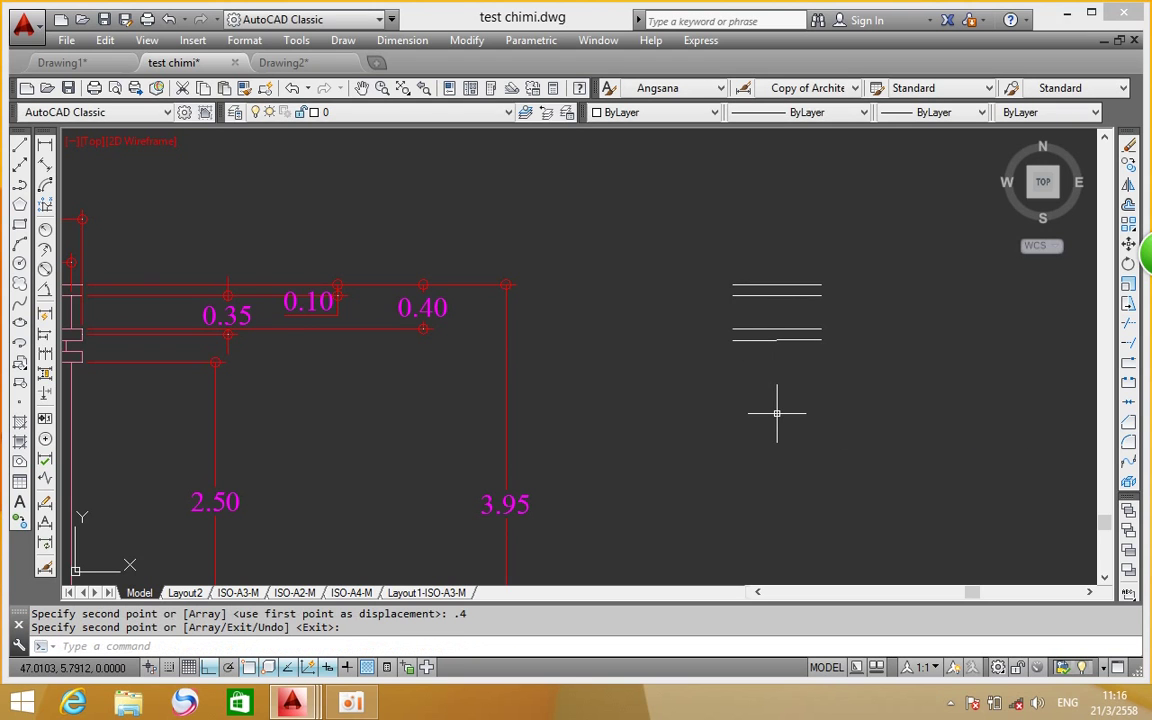
{"action": "scroll", "coordinate": [654, 430], "scroll_direction": "down", "scroll_amount": 1}
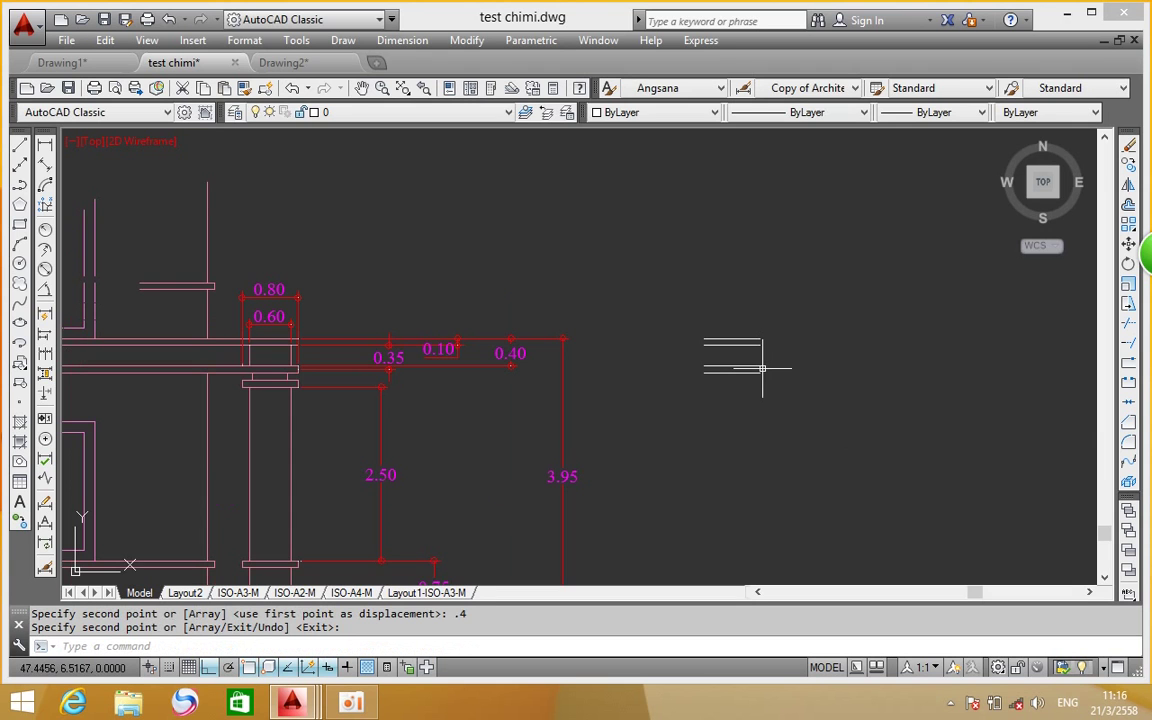
{"action": "scroll", "coordinate": [296, 329], "scroll_direction": "up", "scroll_amount": 5}
{"action": "scroll", "coordinate": [324, 347], "scroll_direction": "down", "scroll_amount": 2}
{"action": "middle_click_drag", "start_coordinate": [802, 375], "coordinate": [522, 395]}
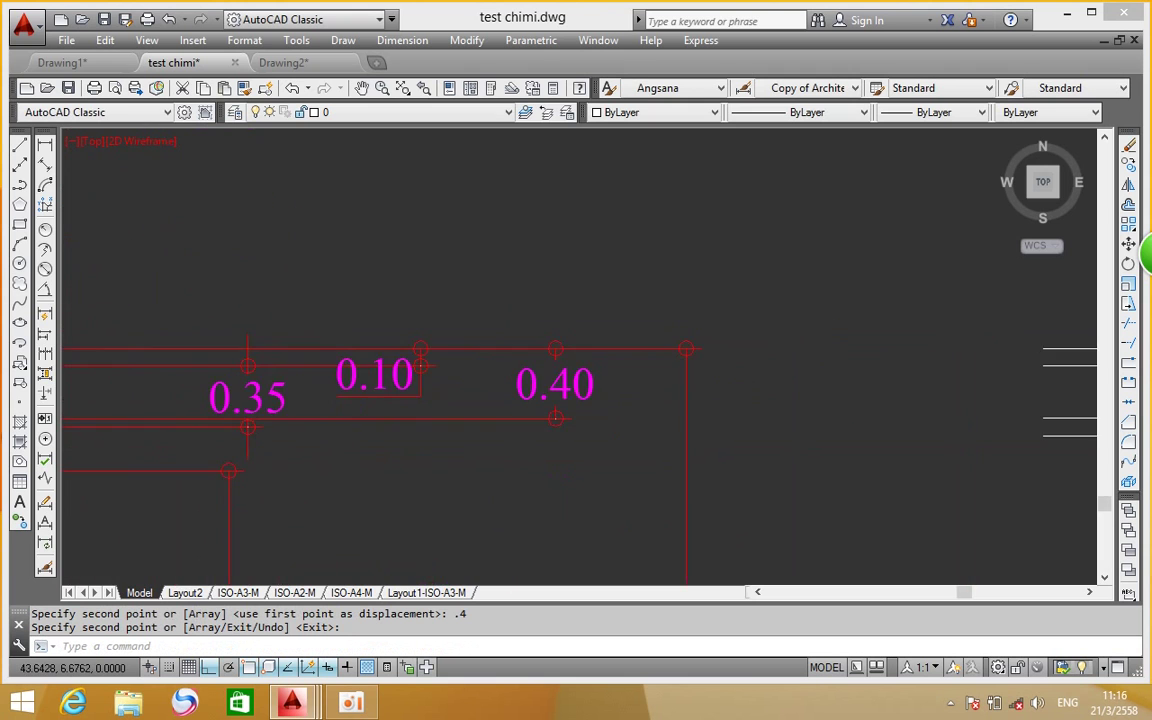
{"action": "scroll", "coordinate": [575, 360], "scroll_direction": "down", "scroll_amount": 4}
{"action": "mouse_move", "coordinate": [707, 352]}
{"action": "middle_mouse_down"}
{"action": "mouse_move", "coordinate": [514, 363]}
{"action": "mouse_move", "coordinate": [712, 273]}
{"action": "middle_mouse_up"}
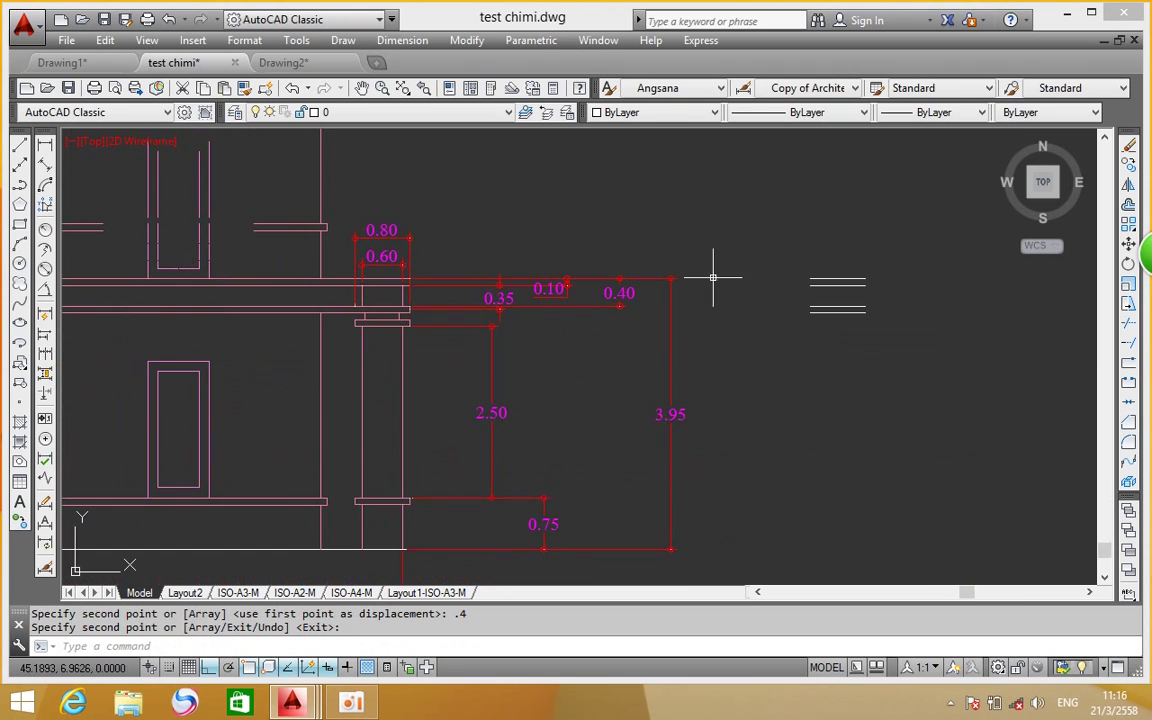
{"action": "middle_click_drag", "start_coordinate": [764, 329], "coordinate": [686, 332]}
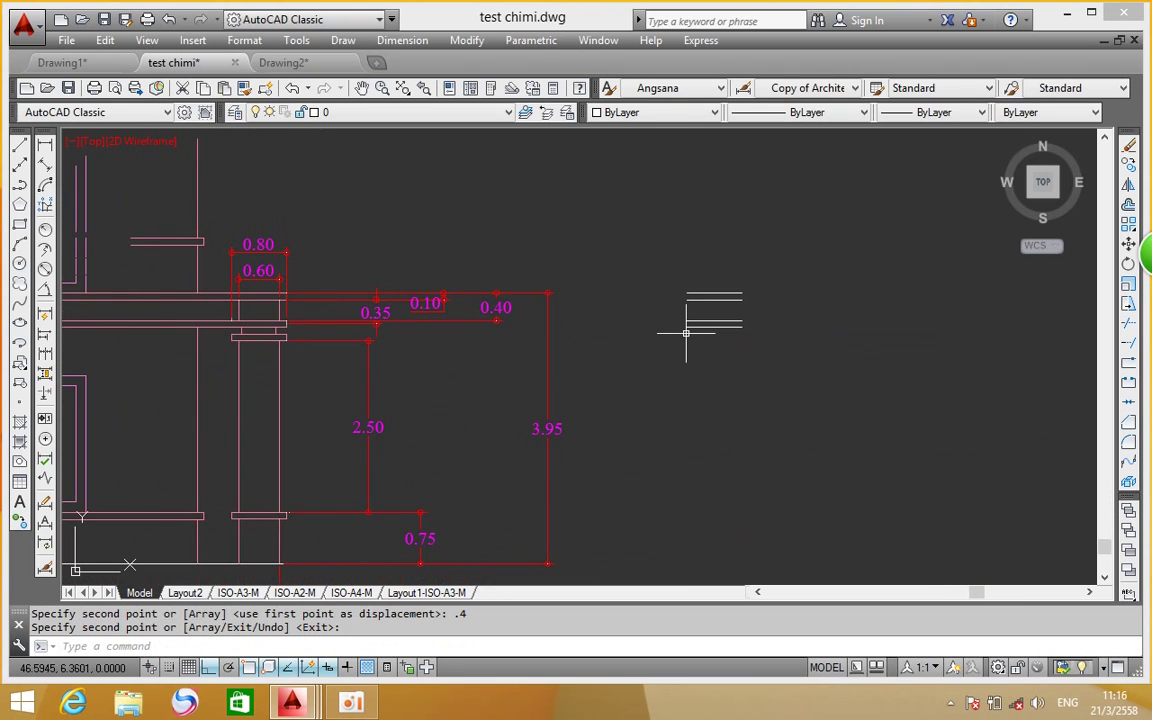
{"action": "scroll", "coordinate": [716, 300], "scroll_direction": "up", "scroll_amount": 6}
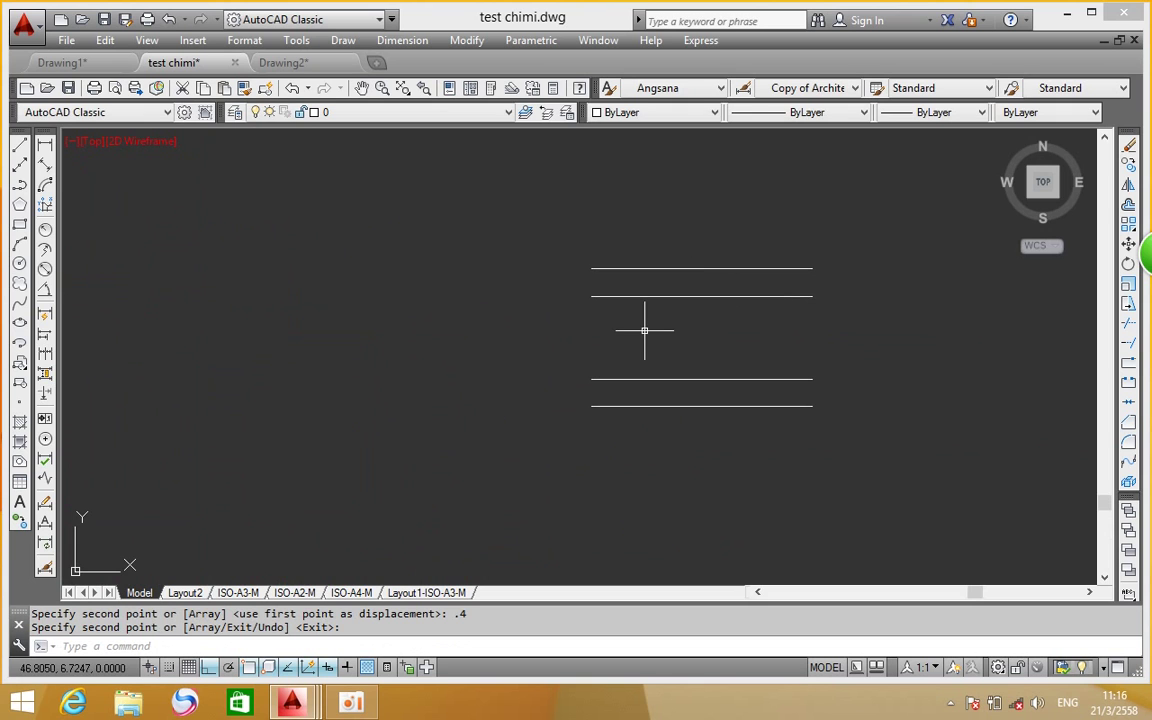
{"action": "scroll", "coordinate": [644, 330], "scroll_direction": "down", "scroll_amount": 6}
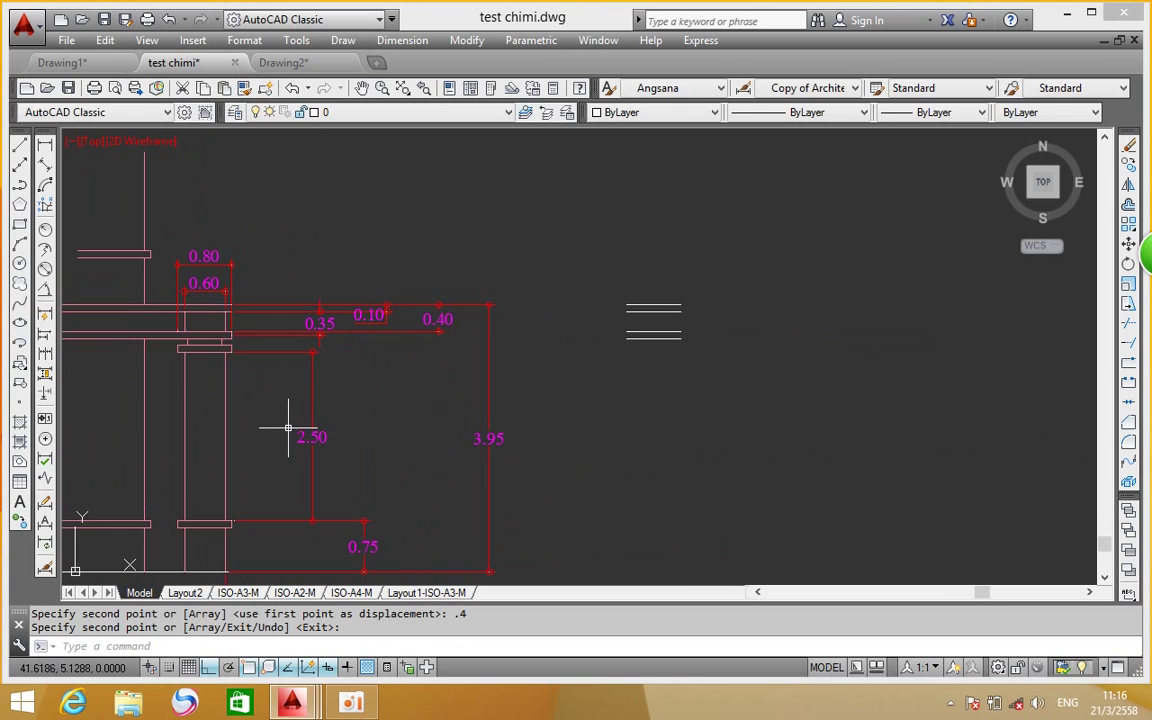
{"action": "middle_click_drag", "start_coordinate": [288, 432], "coordinate": [306, 394]}
Erase the 0.75 dimension
{"action": "key", "text": "Escape"}
{"action": "left_click", "coordinate": [411, 465]}
{"action": "left_click", "coordinate": [355, 510]}
{"action": "key", "text": "Delete"}
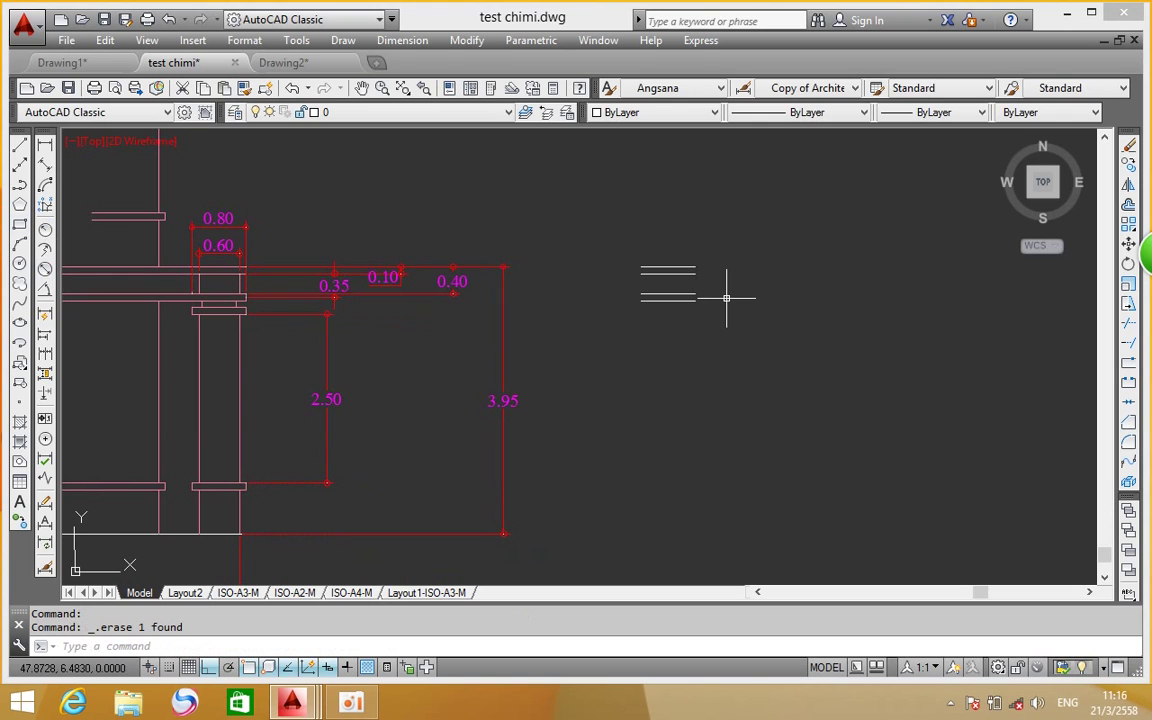
{"action": "scroll", "coordinate": [254, 314], "scroll_direction": "up", "scroll_amount": 2}
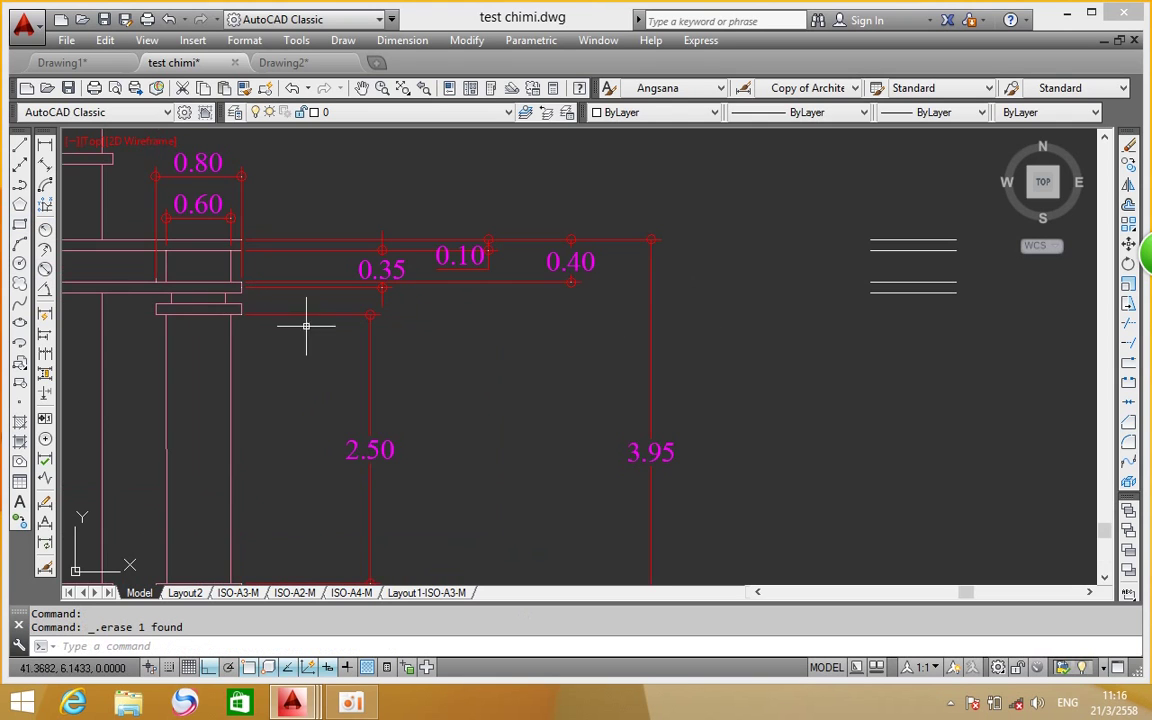
{"action": "left_click", "coordinate": [44, 146]}
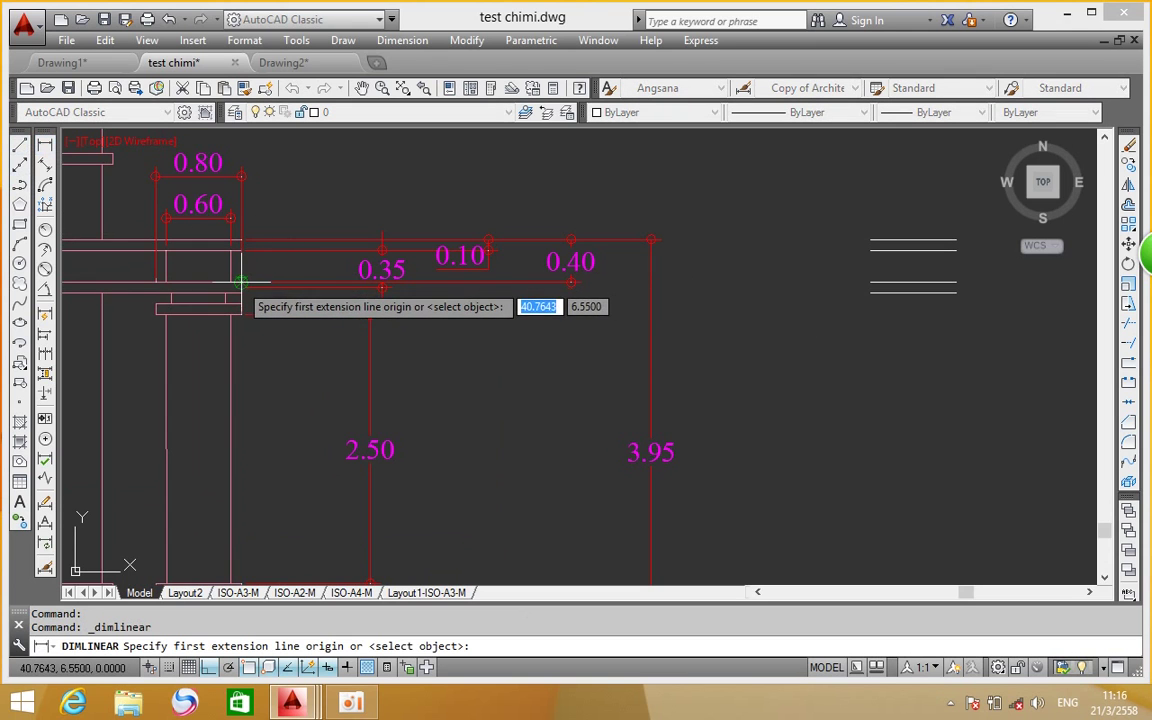
Place a 0.30 riser dimension below the 0.35 one
{"action": "left_click", "coordinate": [241, 283]}
{"action": "left_click", "coordinate": [241, 314]}
{"action": "left_click", "coordinate": [449, 316]}
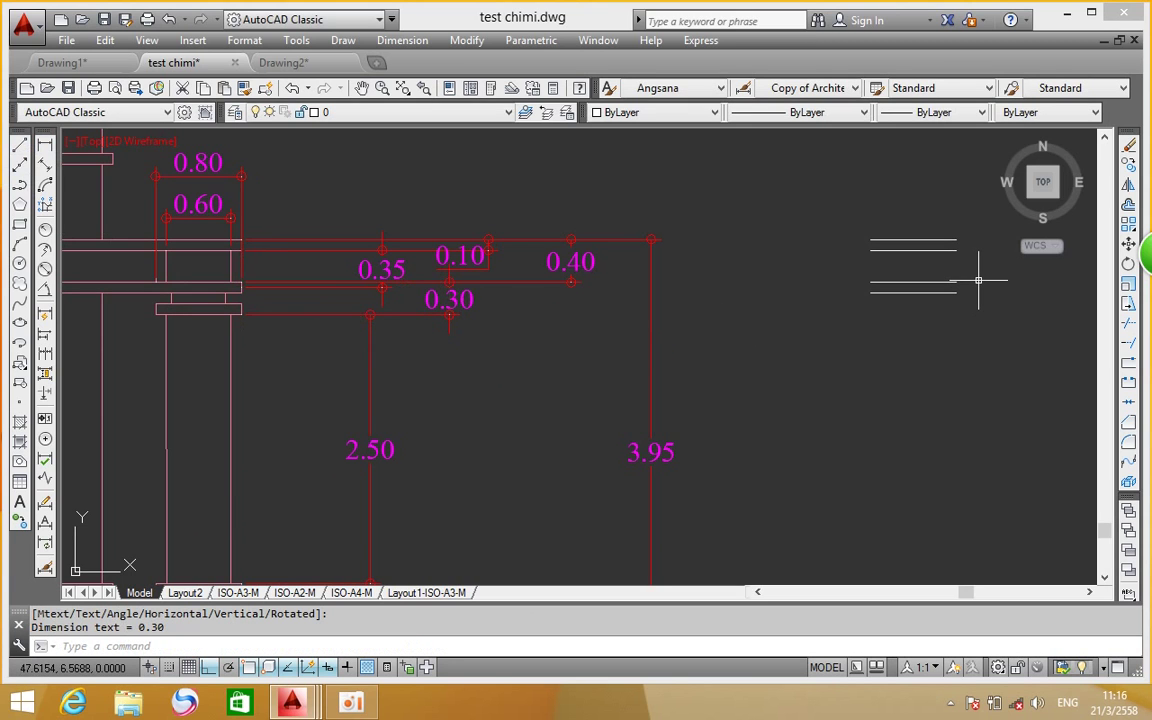
Copy the lower pair of tread lines 0.3 further down
{"action": "left_click", "coordinate": [1128, 165]}
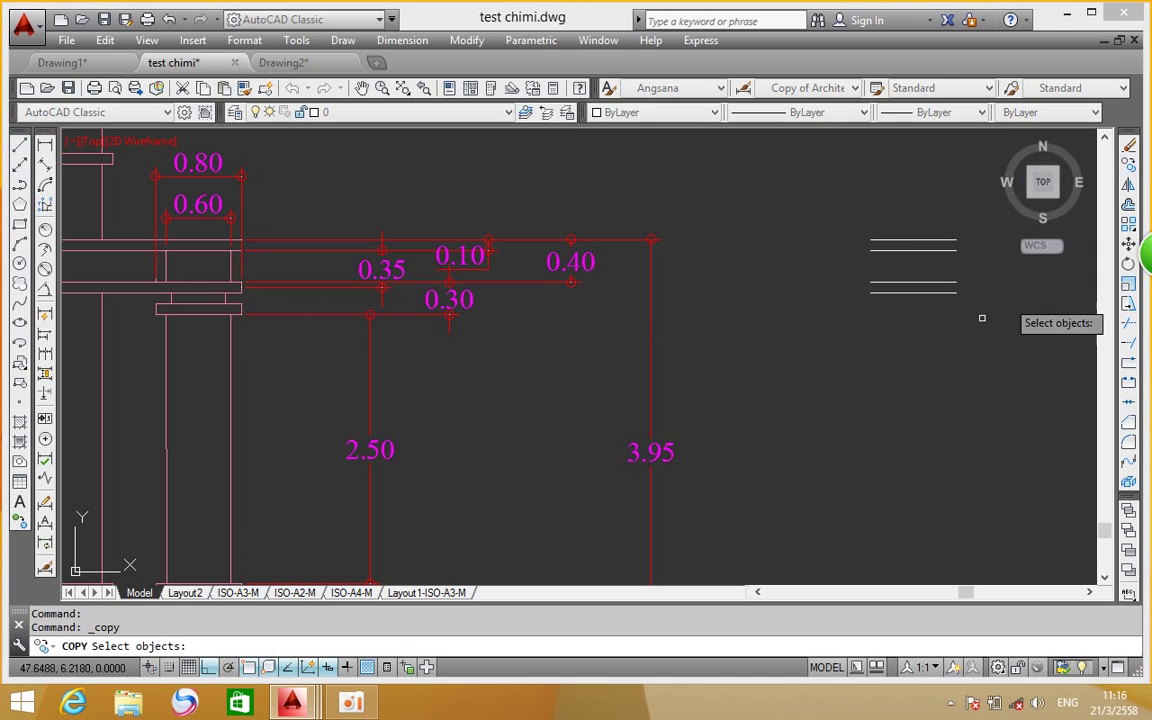
{"action": "left_click", "coordinate": [942, 273]}
{"action": "left_click", "coordinate": [806, 300]}
{"action": "key", "text": "Return"}
{"action": "left_click", "coordinate": [895, 329]}
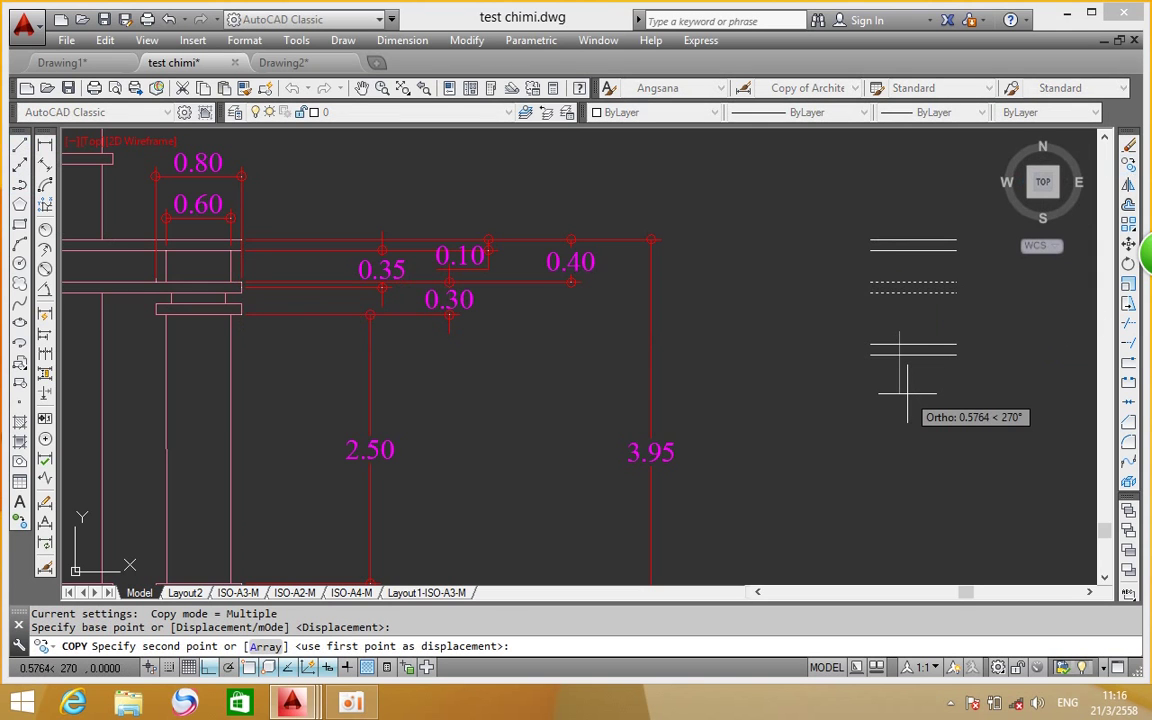
{"action": "type", "text": ".3"}
{"action": "key", "text": "Return"}
{"action": "key", "text": "Return"}
{"action": "middle_click_drag", "start_coordinate": [869, 335], "coordinate": [795, 323]}
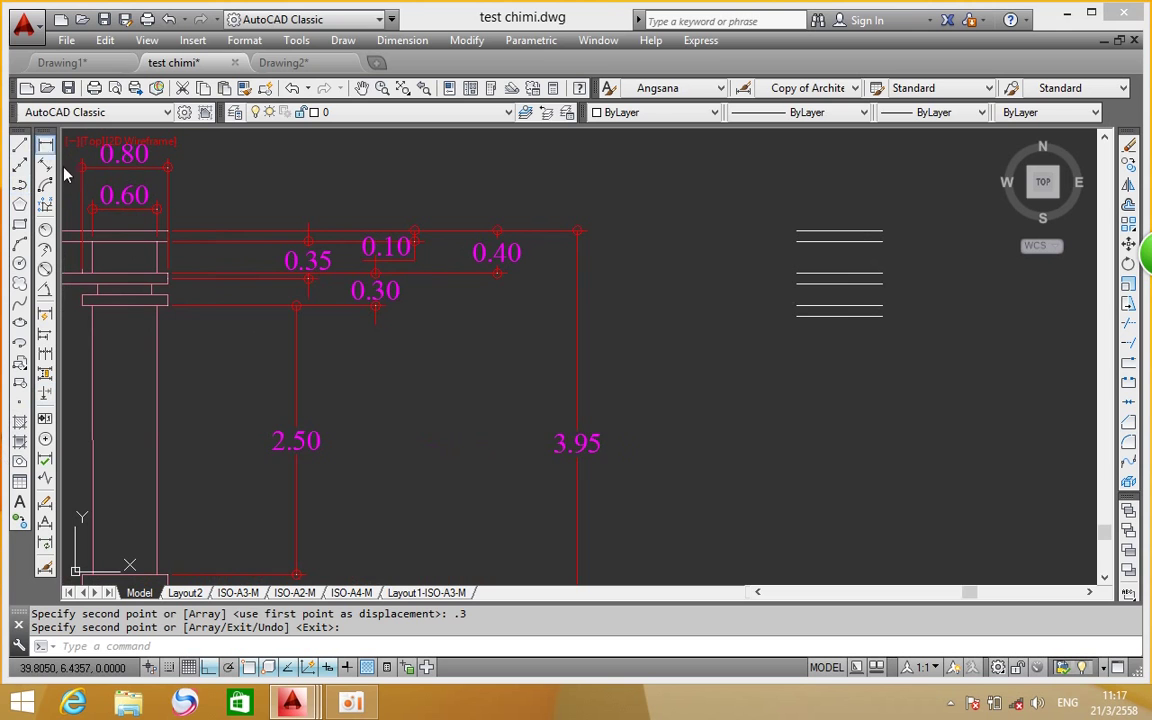
Begin a 0.20 linear dimension, then cancel it unfinished
{"action": "left_click", "coordinate": [44, 144]}
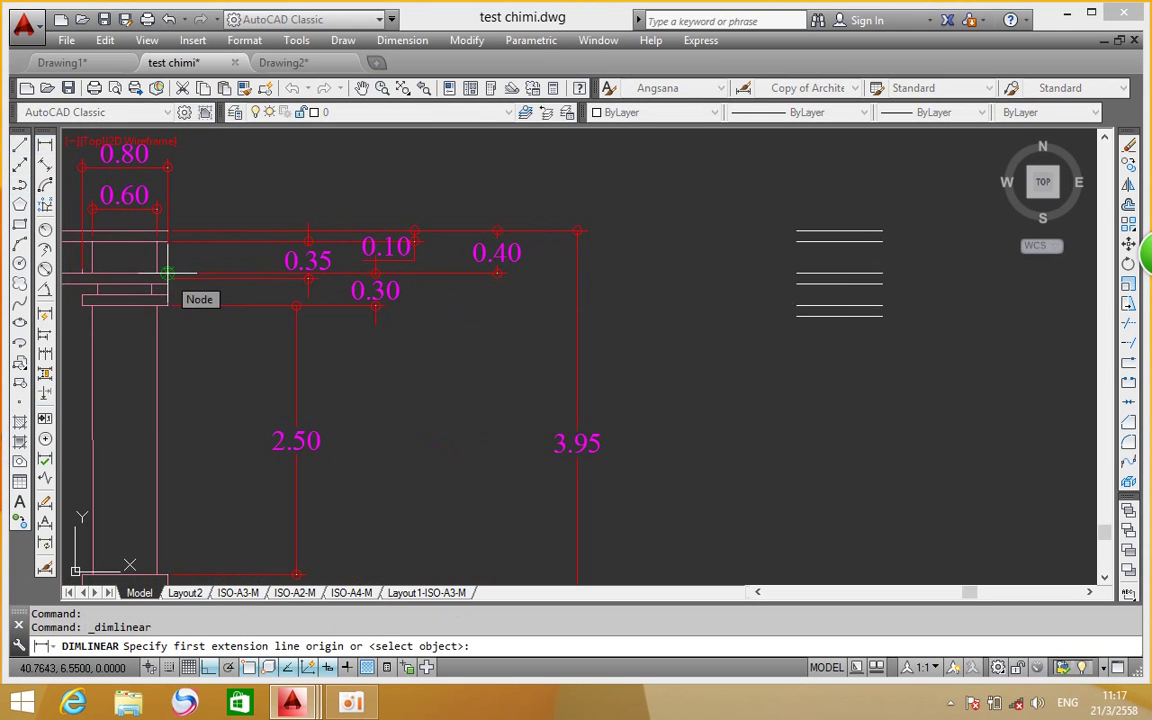
{"action": "left_click", "coordinate": [167, 245]}
{"action": "left_click", "coordinate": [167, 295]}
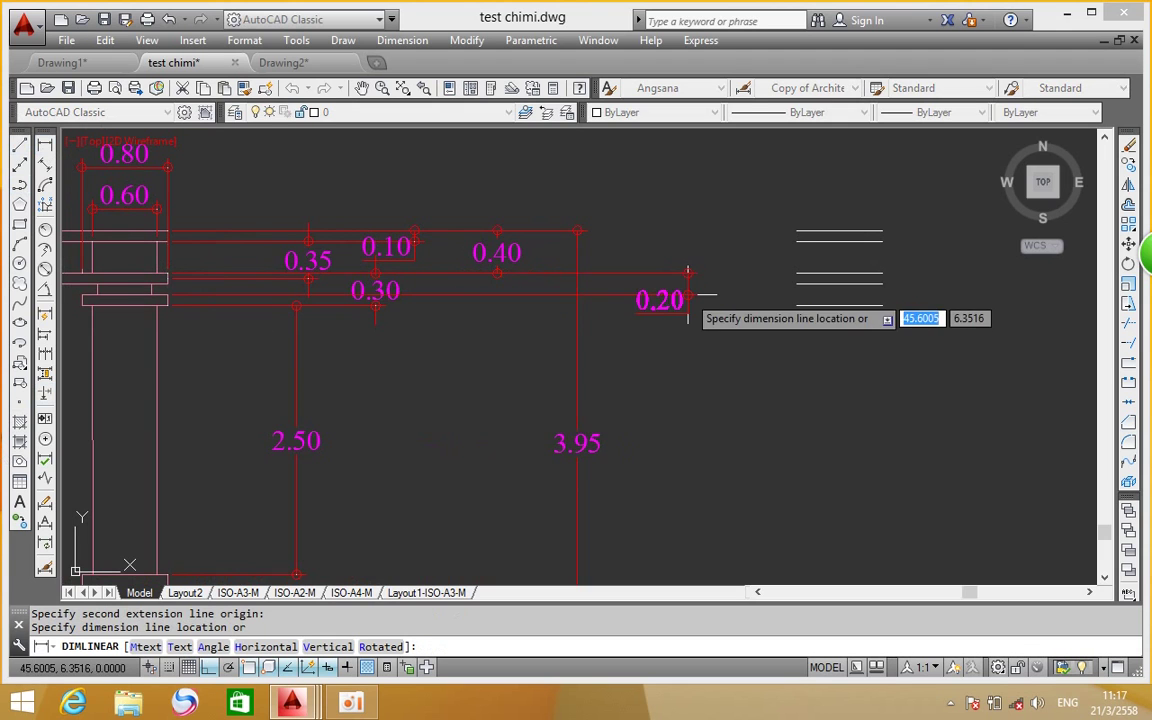
{"action": "key", "text": "Escape"}
Move the bottom pair of tread lines up by 0.1
{"action": "scroll", "coordinate": [926, 305], "scroll_direction": "up", "scroll_amount": 2}
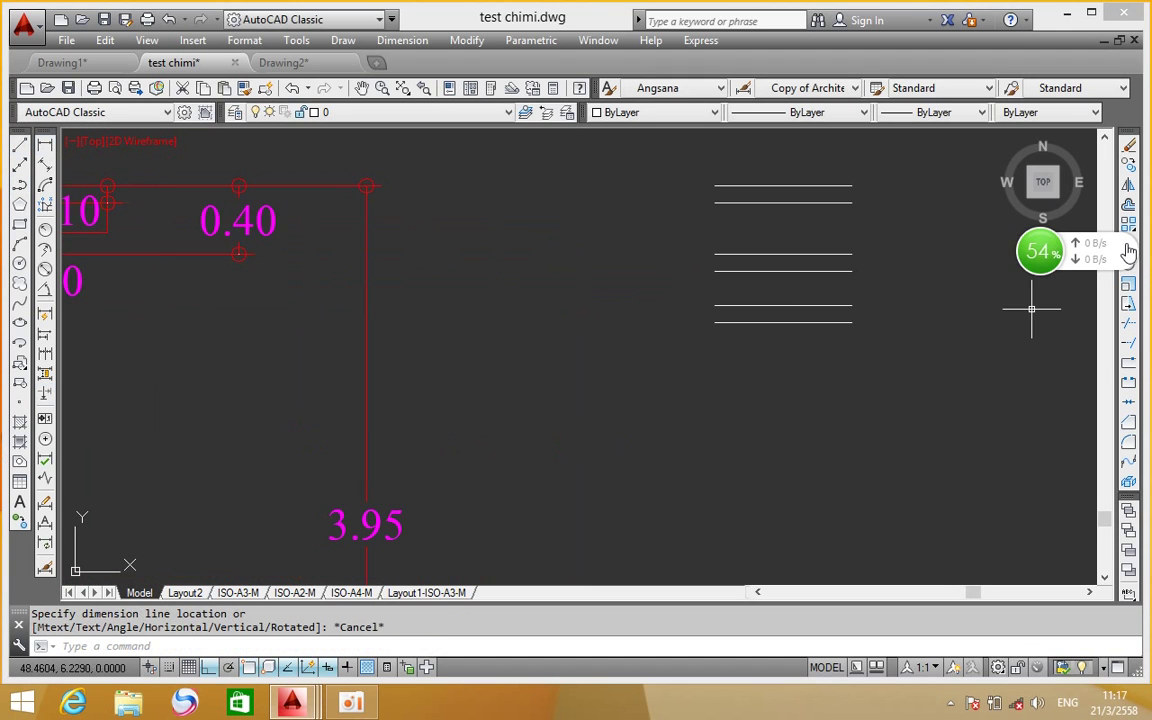
{"action": "left_click", "coordinate": [956, 246]}
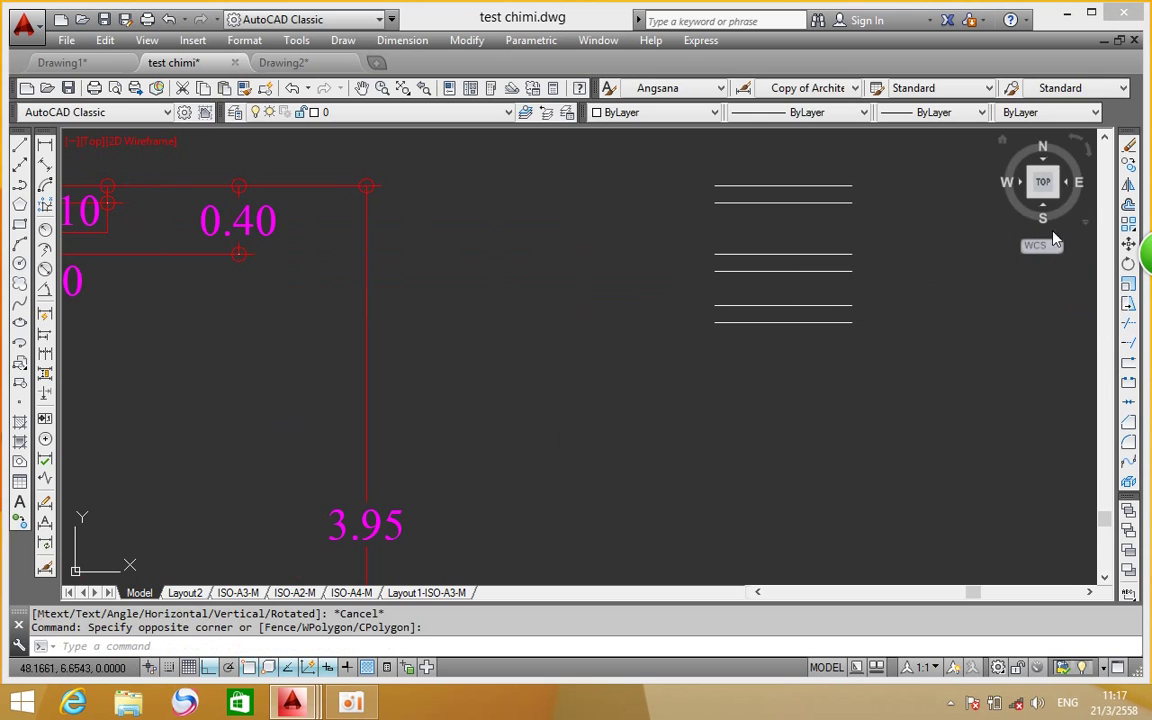
{"action": "left_click", "coordinate": [1128, 243]}
{"action": "left_click", "coordinate": [887, 298]}
{"action": "left_click", "coordinate": [567, 401]}
{"action": "key", "text": "Return"}
{"action": "left_click", "coordinate": [595, 413]}
{"action": "type", "text": ".1"}
{"action": "key", "text": "Return"}
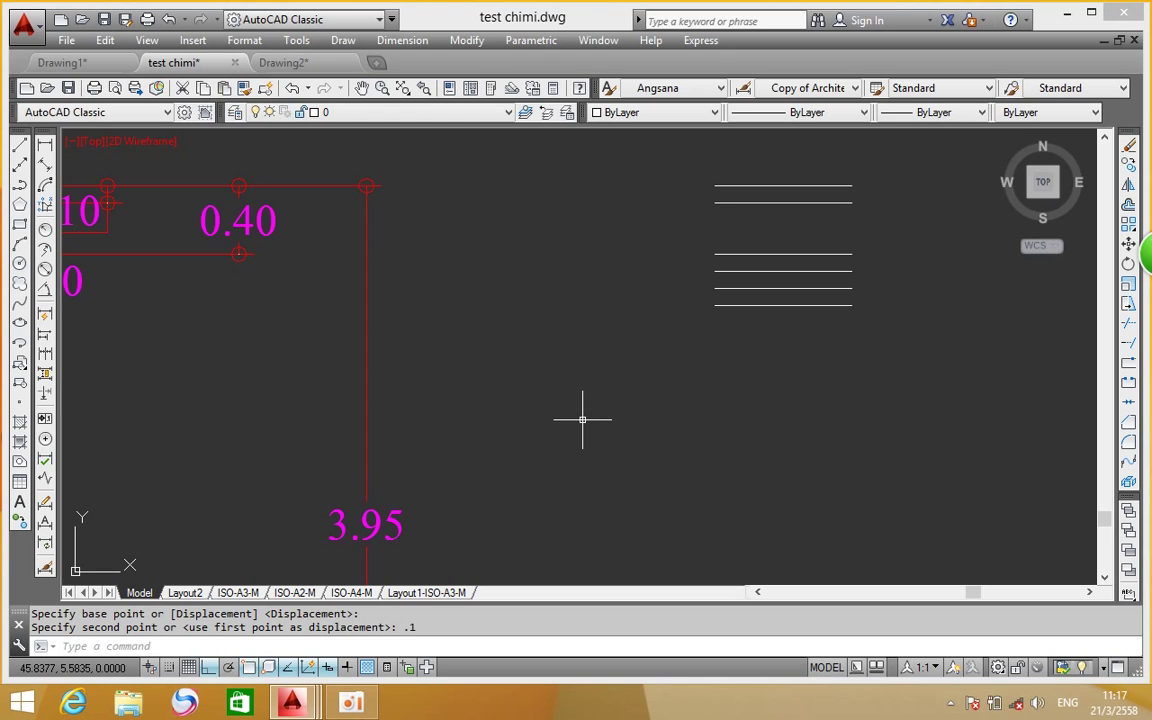
{"action": "scroll", "coordinate": [582, 420], "scroll_direction": "down", "scroll_amount": 3}
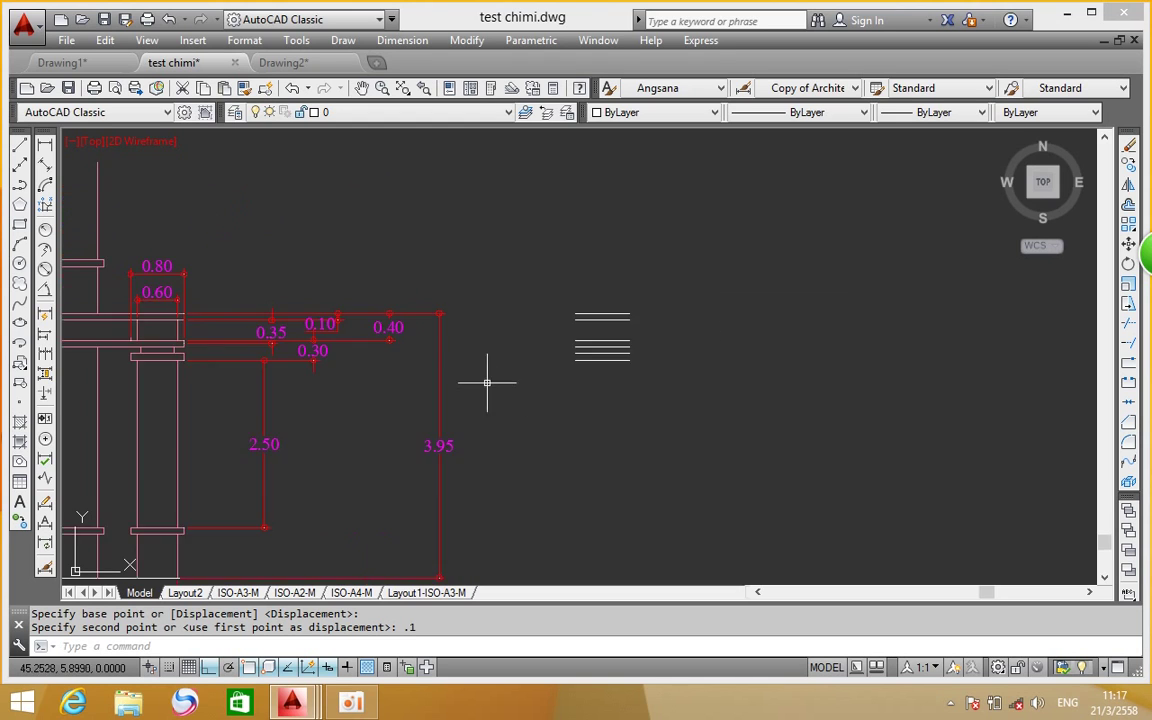
Add a 2.60 height dimension from the beam underside down to the column base
{"action": "middle_click_drag", "start_coordinate": [617, 290], "coordinate": [520, 394]}
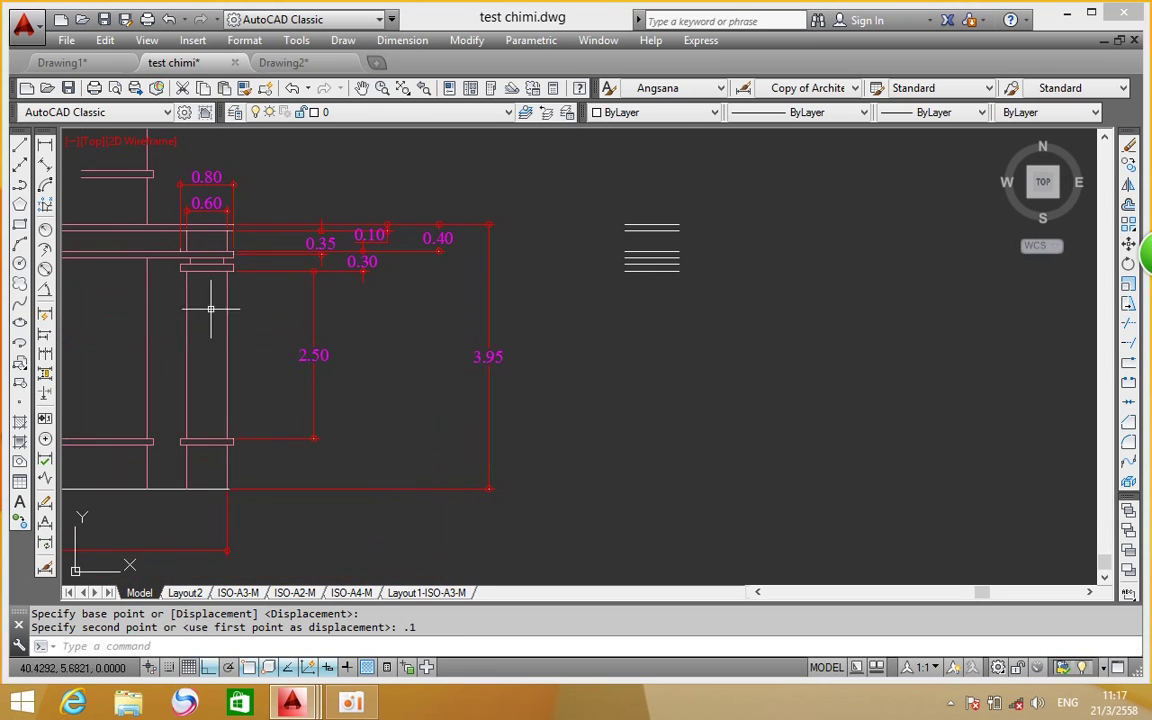
{"action": "scroll", "coordinate": [242, 300], "scroll_direction": "up", "scroll_amount": 2}
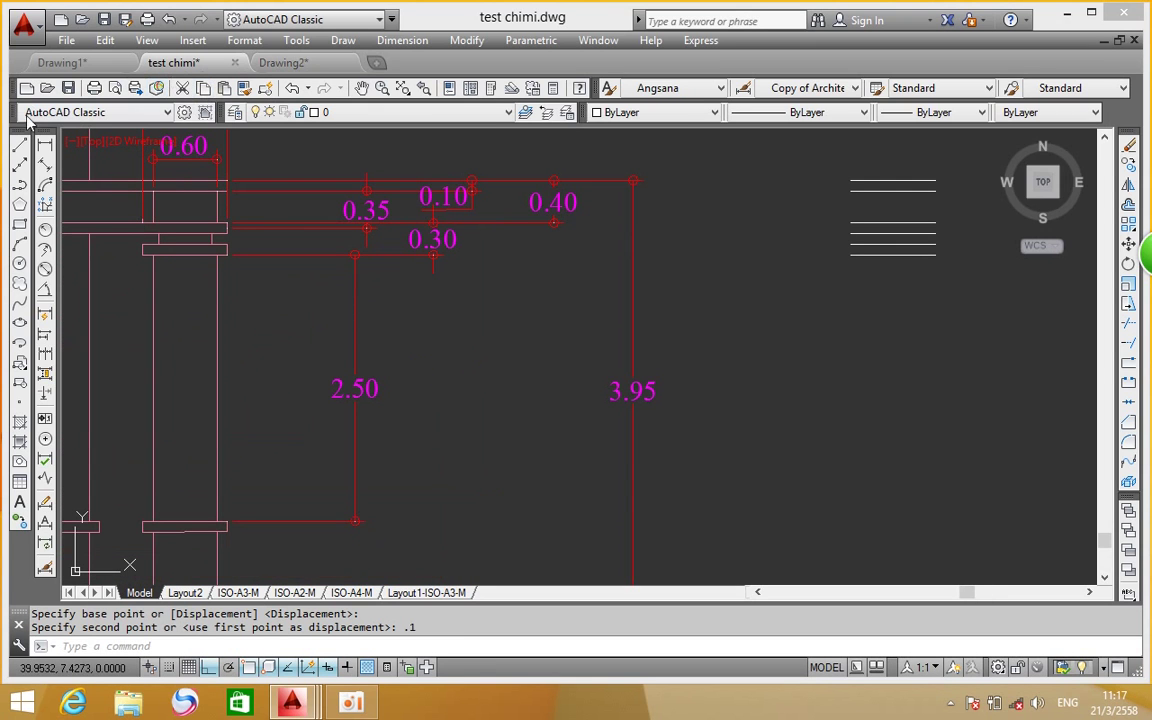
{"action": "left_click", "coordinate": [45, 144]}
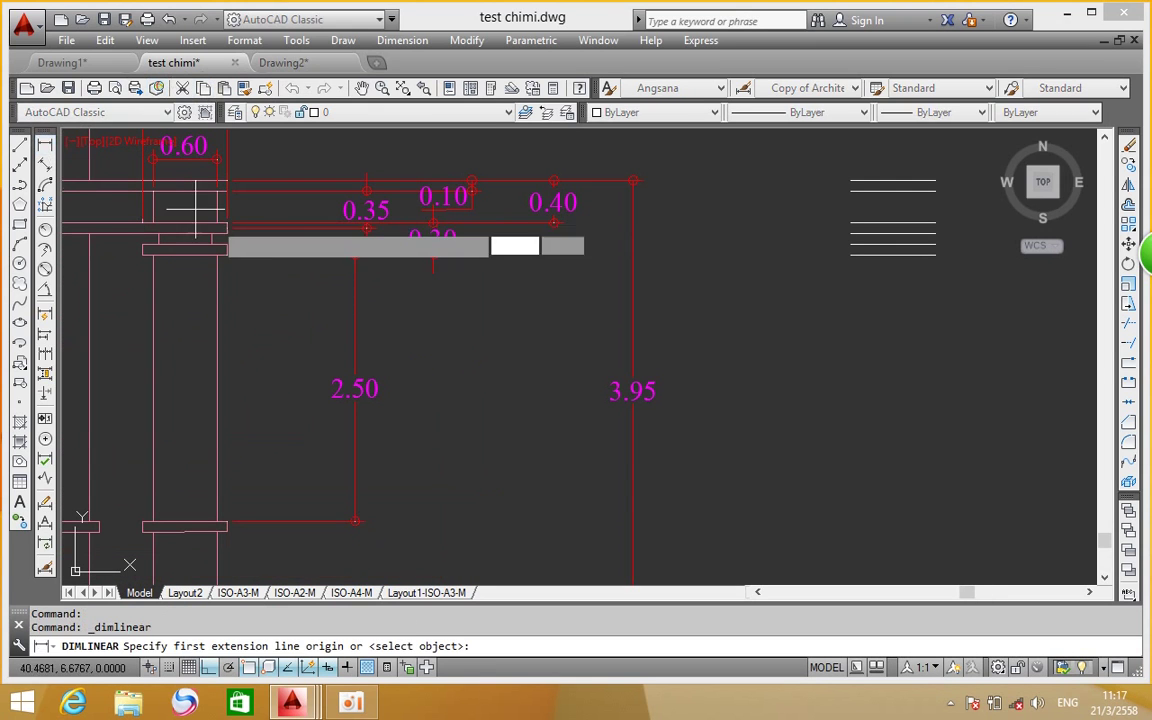
{"action": "left_click", "coordinate": [228, 256]}
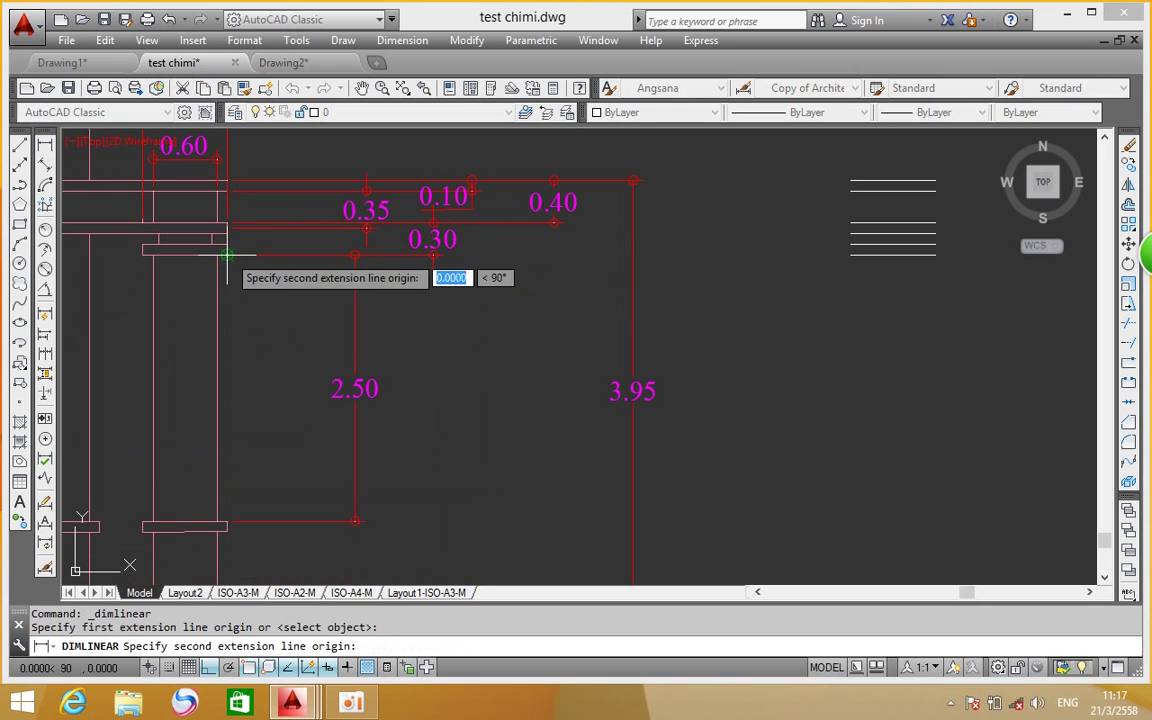
{"action": "left_click", "coordinate": [229, 531]}
{"action": "left_click", "coordinate": [453, 486]}
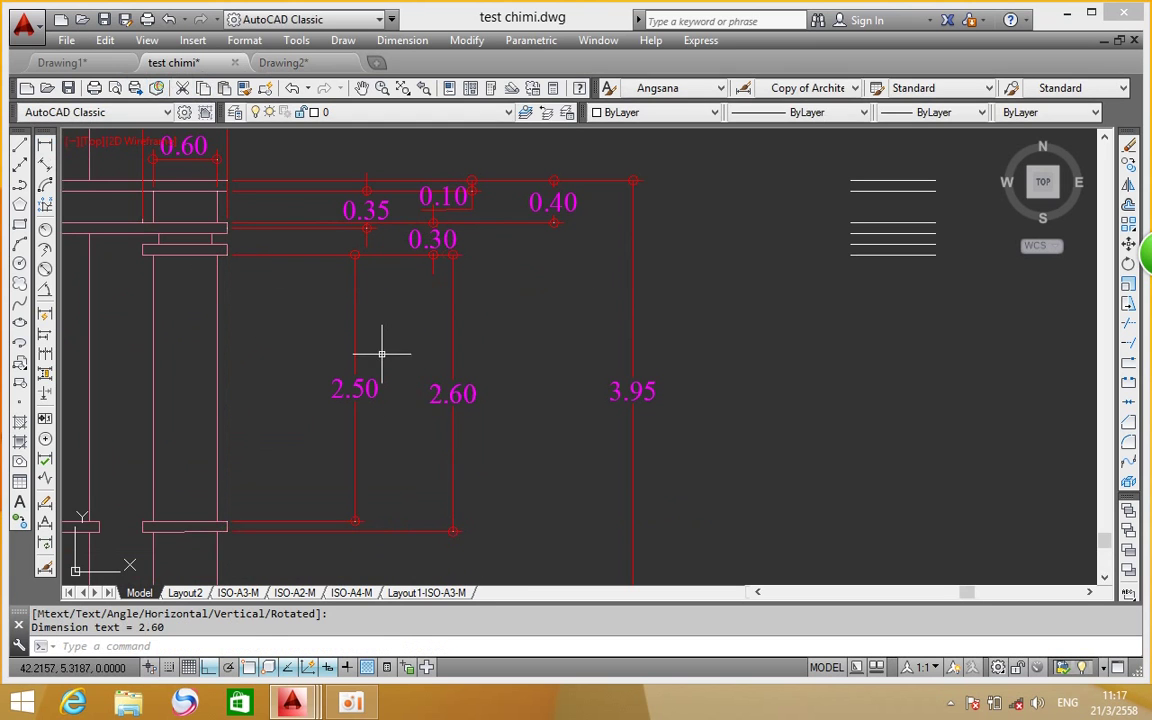
Delete the old 2.50 height dimension
{"action": "left_click_drag", "start_coordinate": [380, 360], "coordinate": [334, 390]}
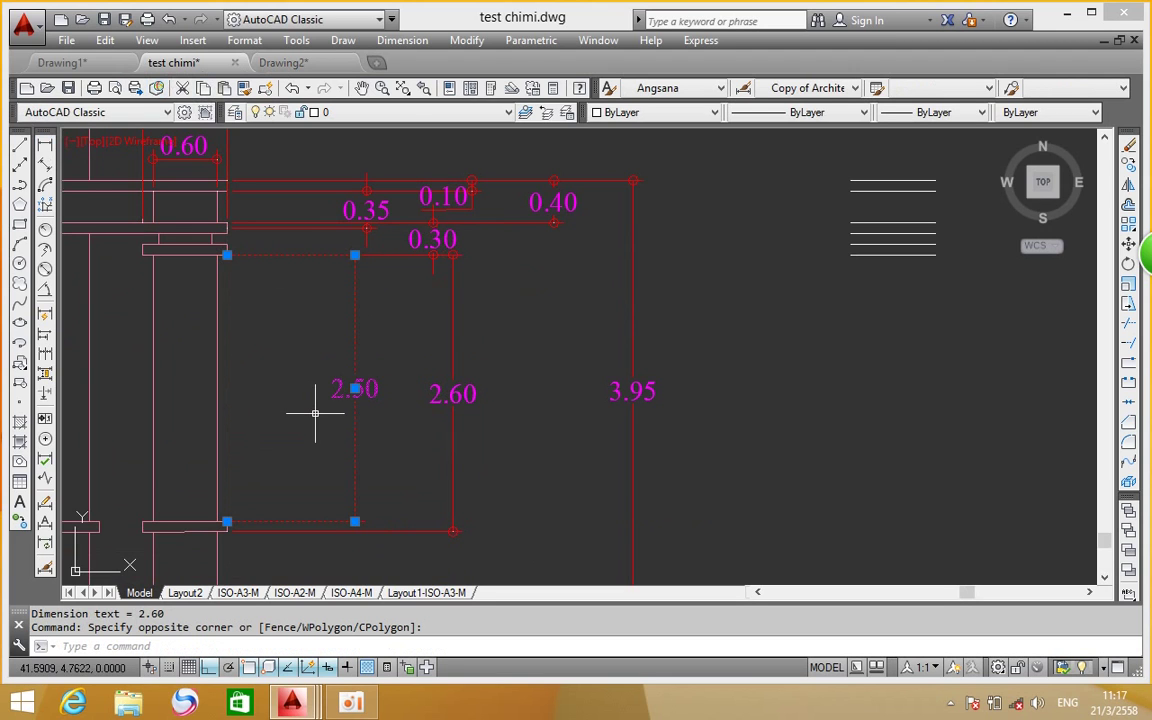
{"action": "key", "text": "Delete"}
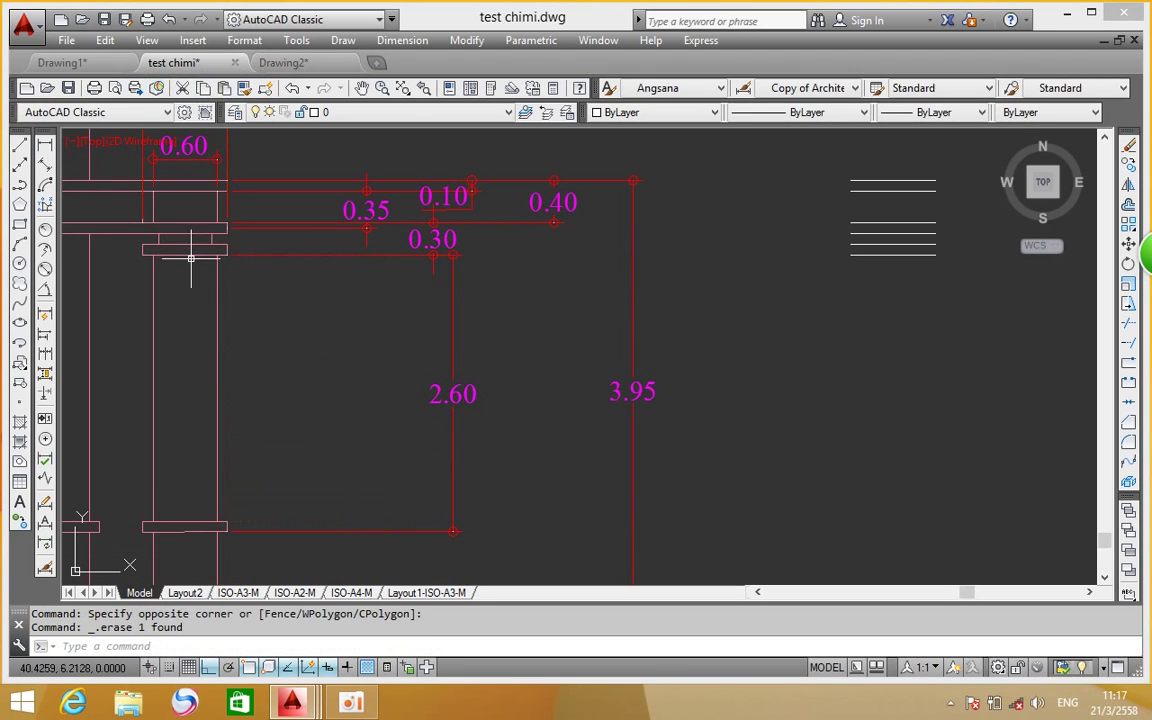
{"action": "middle_click_drag", "start_coordinate": [820, 270], "coordinate": [705, 275]}
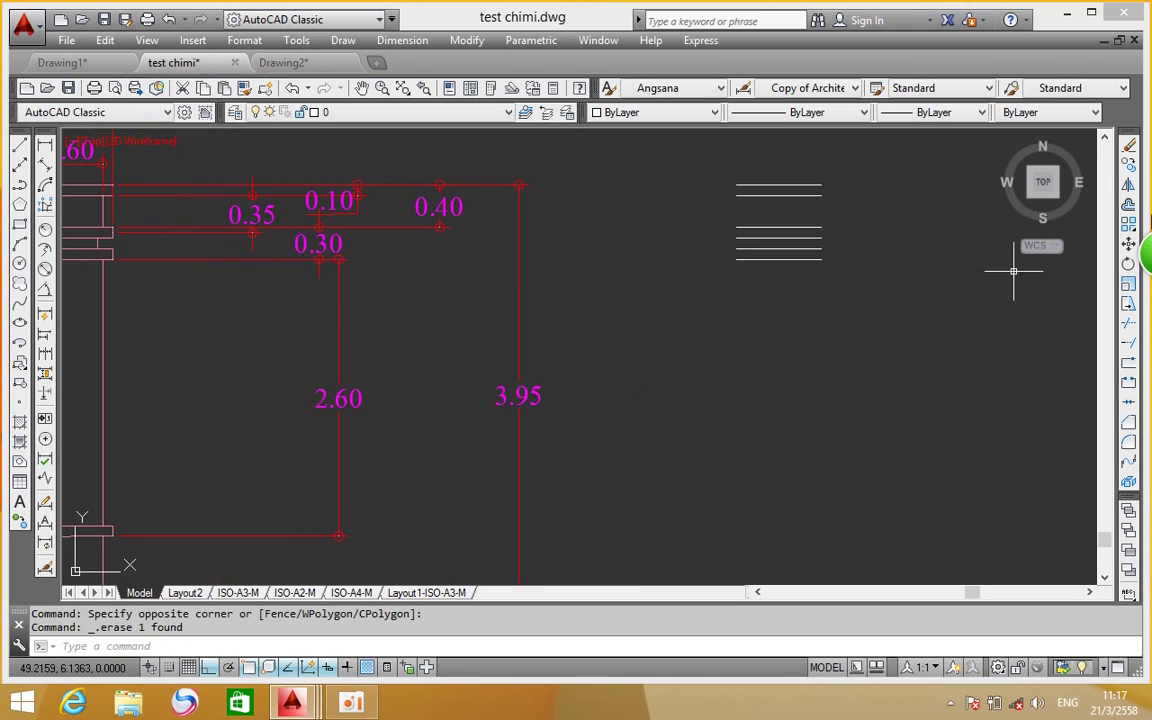
{"action": "left_click", "coordinate": [1129, 165]}
Copy the two lowest short tread lines 2.6 down, level with the column base
{"action": "left_click", "coordinate": [829, 247]}
{"action": "left_click", "coordinate": [655, 322]}
{"action": "key", "text": "Return"}
{"action": "left_click", "coordinate": [776, 316]}
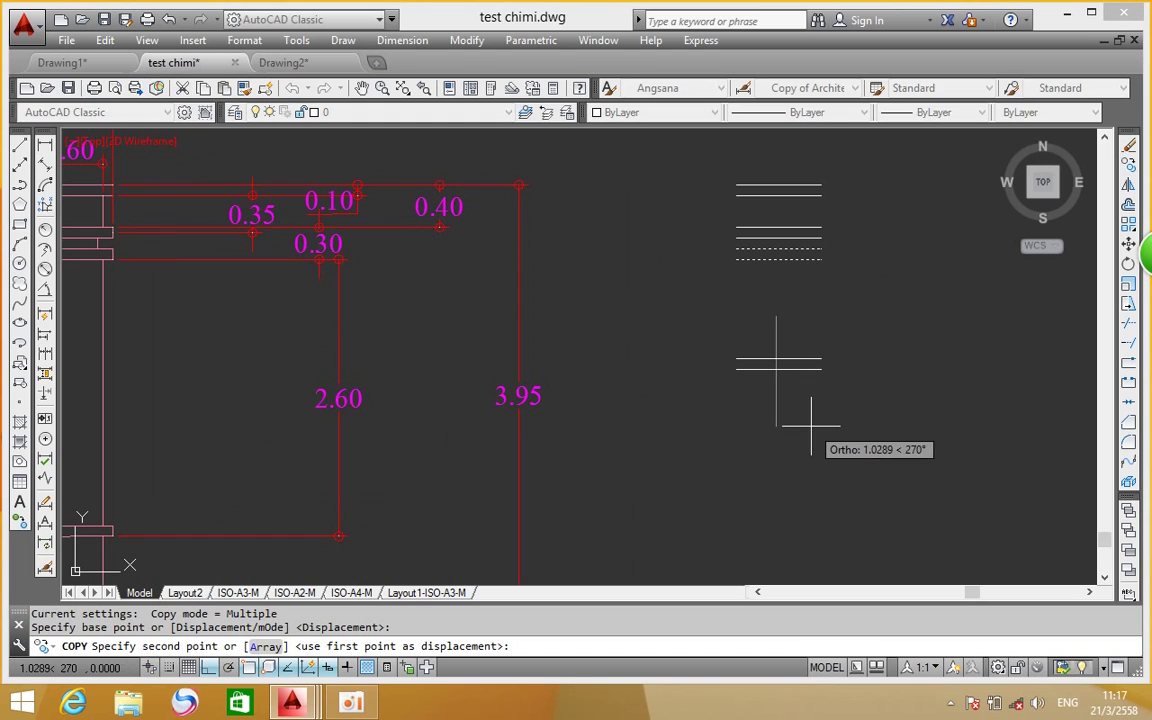
{"action": "type", "text": "2.6"}
{"action": "key", "text": "Return"}
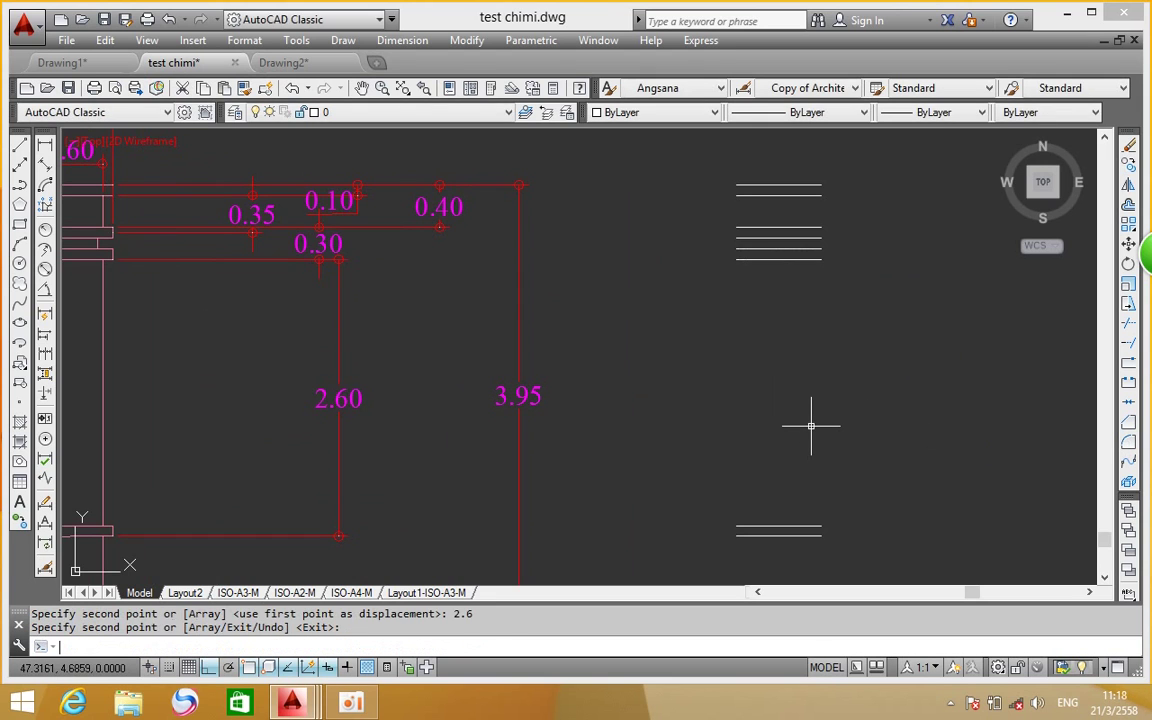
{"action": "scroll", "coordinate": [703, 345], "scroll_direction": "down", "scroll_amount": 2}
{"action": "middle_click_drag", "start_coordinate": [703, 345], "coordinate": [705, 300]}
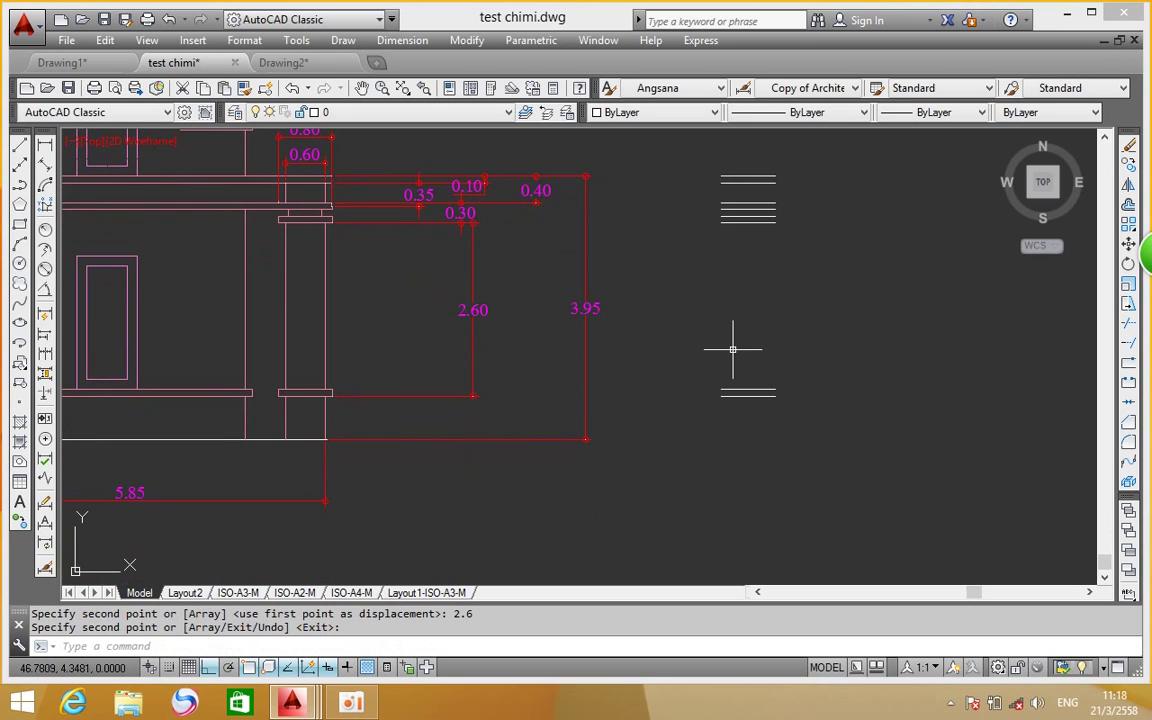
{"action": "mouse_move", "coordinate": [733, 349]}
{"action": "middle_mouse_down"}
{"action": "mouse_move", "coordinate": [702, 409]}
{"action": "mouse_move", "coordinate": [703, 389]}
{"action": "middle_mouse_up"}
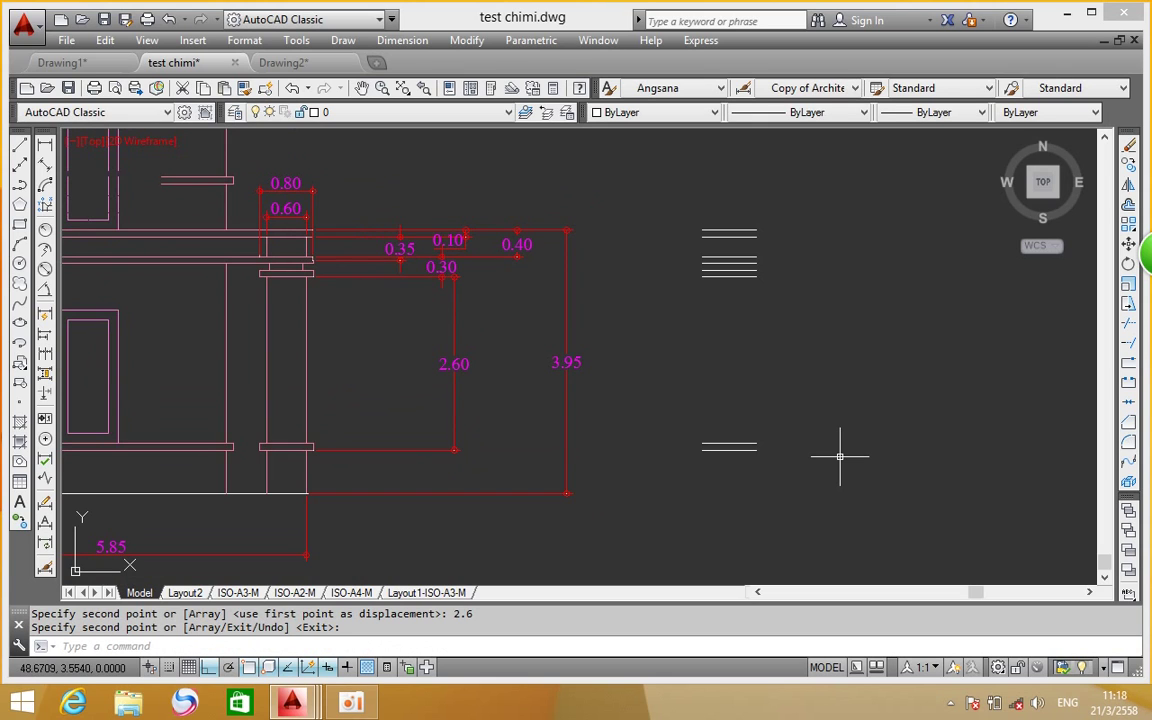
{"action": "mouse_move", "coordinate": [1042, 182]}
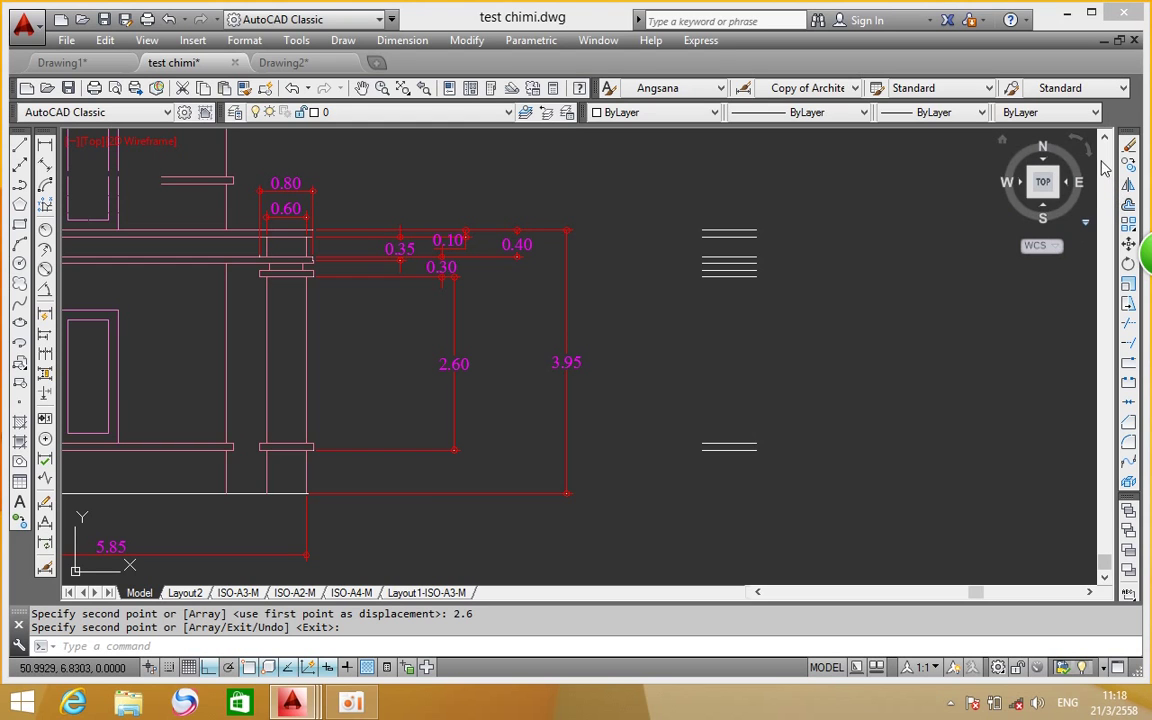
Copy the top short tread line 3.95 units straight down to ground level
{"action": "left_click", "coordinate": [1130, 164]}
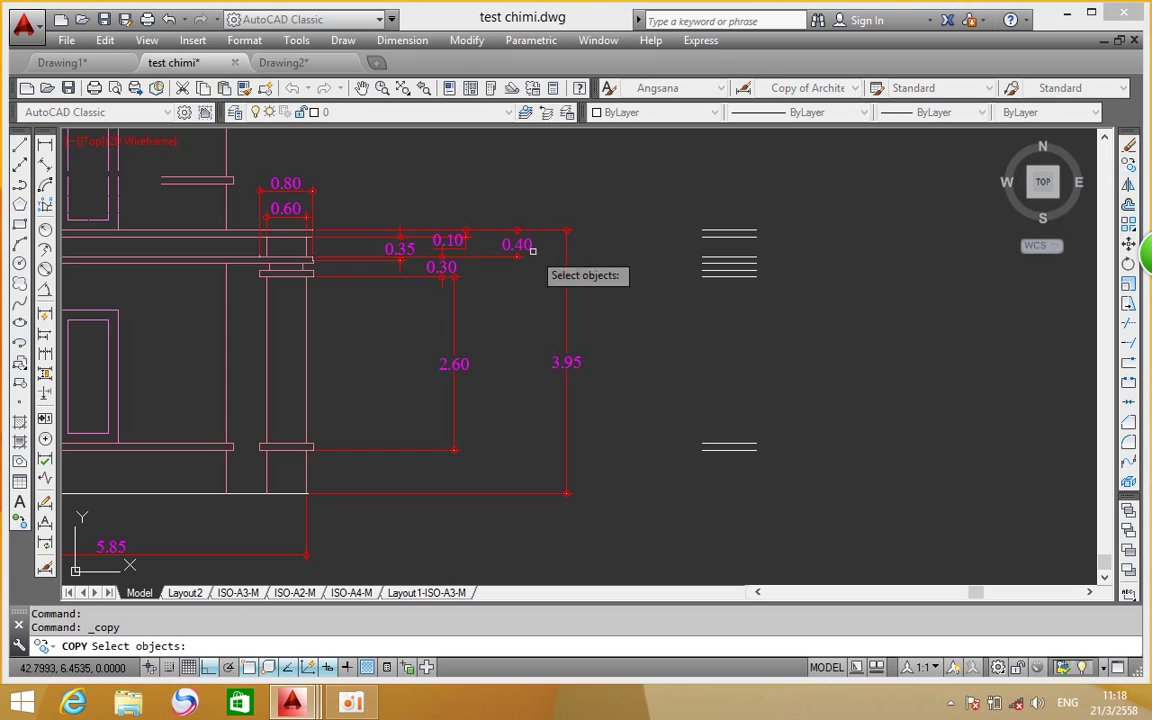
{"action": "left_click", "coordinate": [718, 229]}
{"action": "key", "text": "Return"}
{"action": "left_click", "coordinate": [886, 235]}
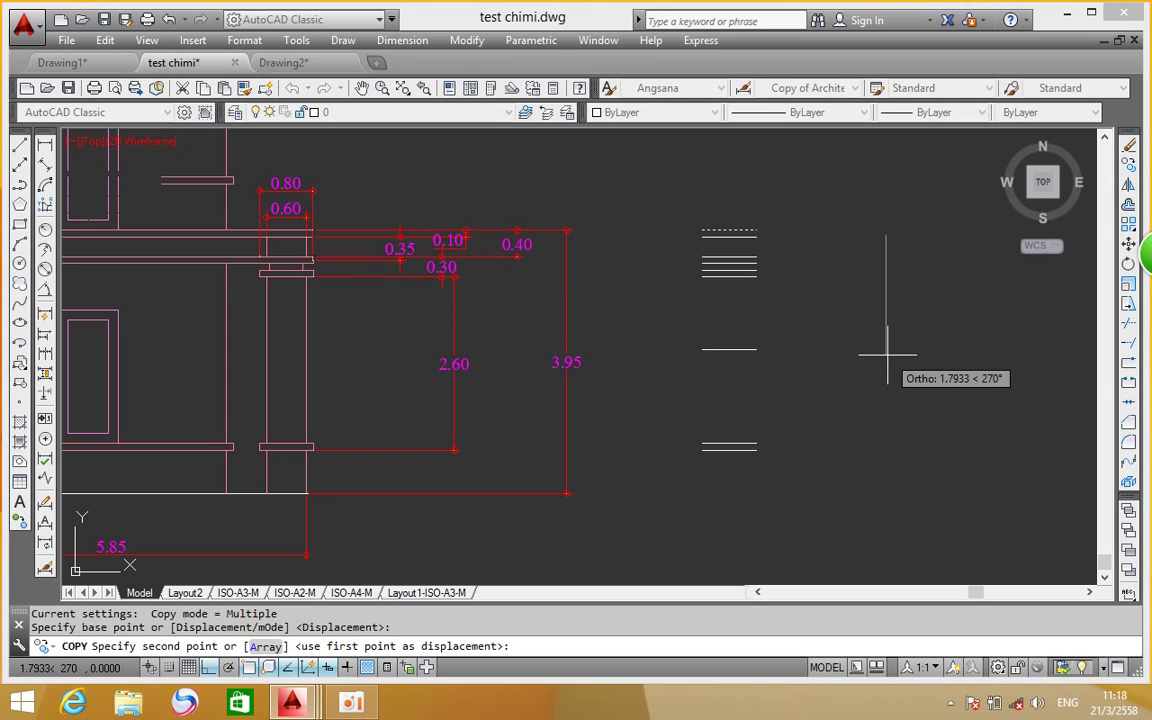
{"action": "type", "text": "3.95"}
{"action": "key", "text": "Return"}
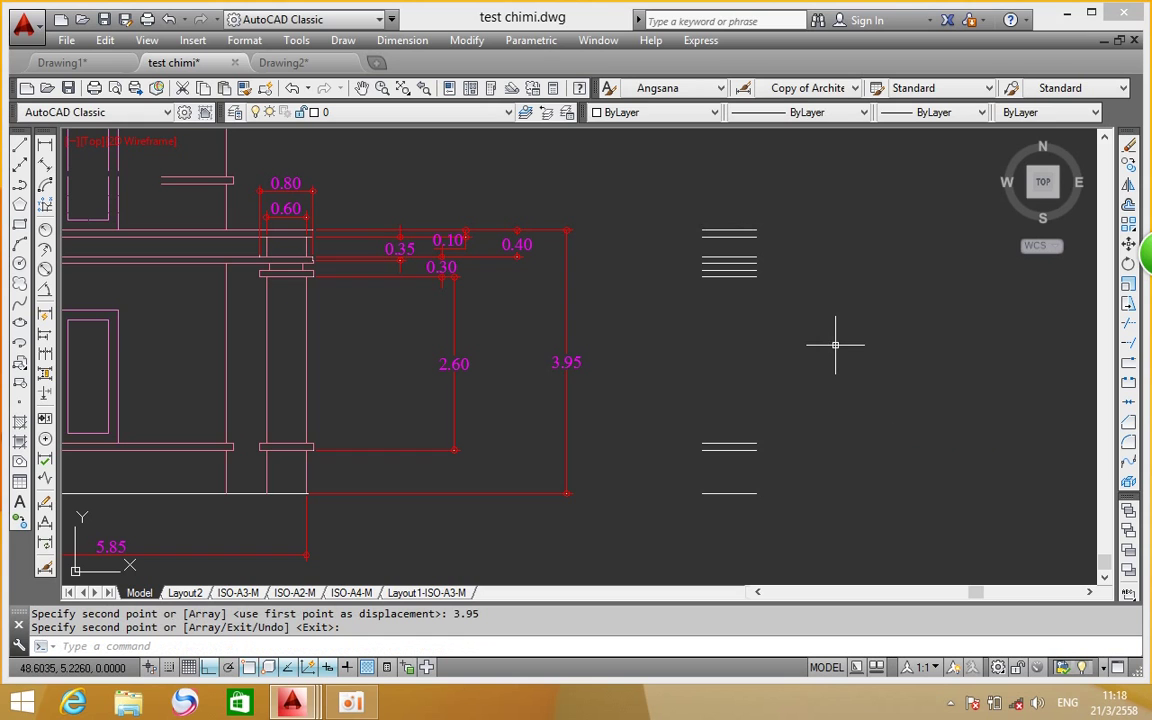
{"action": "left_click", "coordinate": [20, 147]}
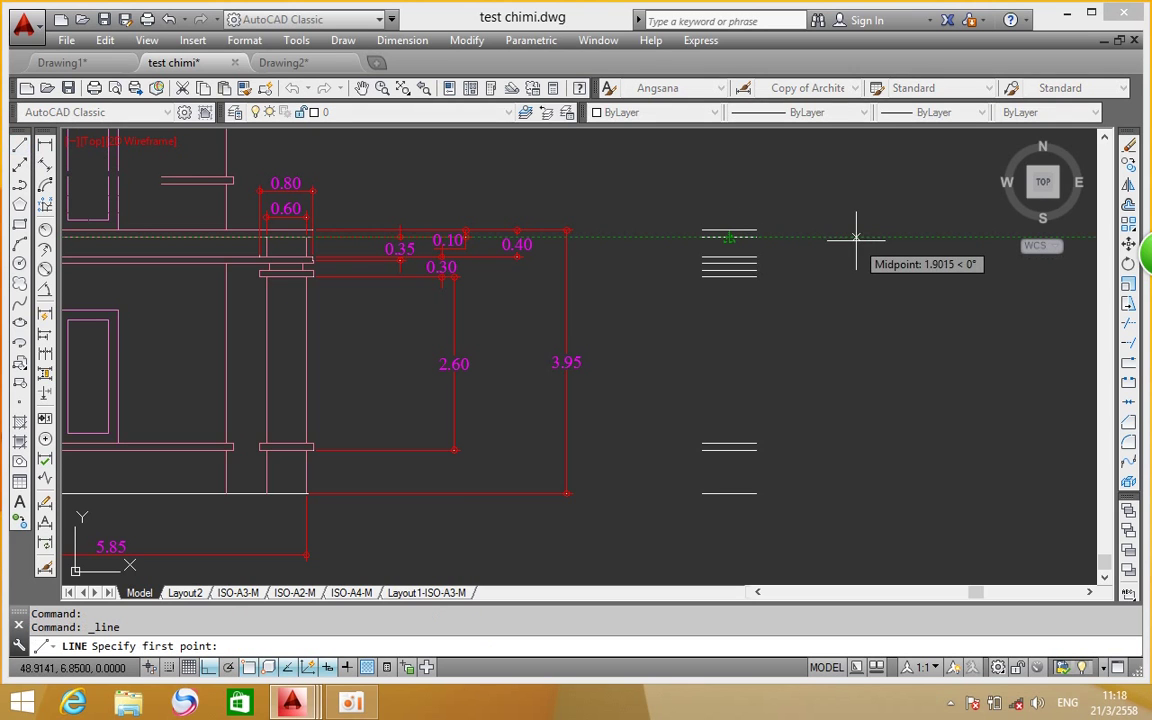
Draw a line from the end of a short stacked line
{"action": "scroll", "coordinate": [805, 226], "scroll_direction": "up", "scroll_amount": 4}
{"action": "left_click", "coordinate": [697, 244]}
{"action": "scroll", "coordinate": [692, 213], "scroll_direction": "down", "scroll_amount": 4}
{"action": "scroll", "coordinate": [733, 363], "scroll_direction": "up", "scroll_amount": 2}
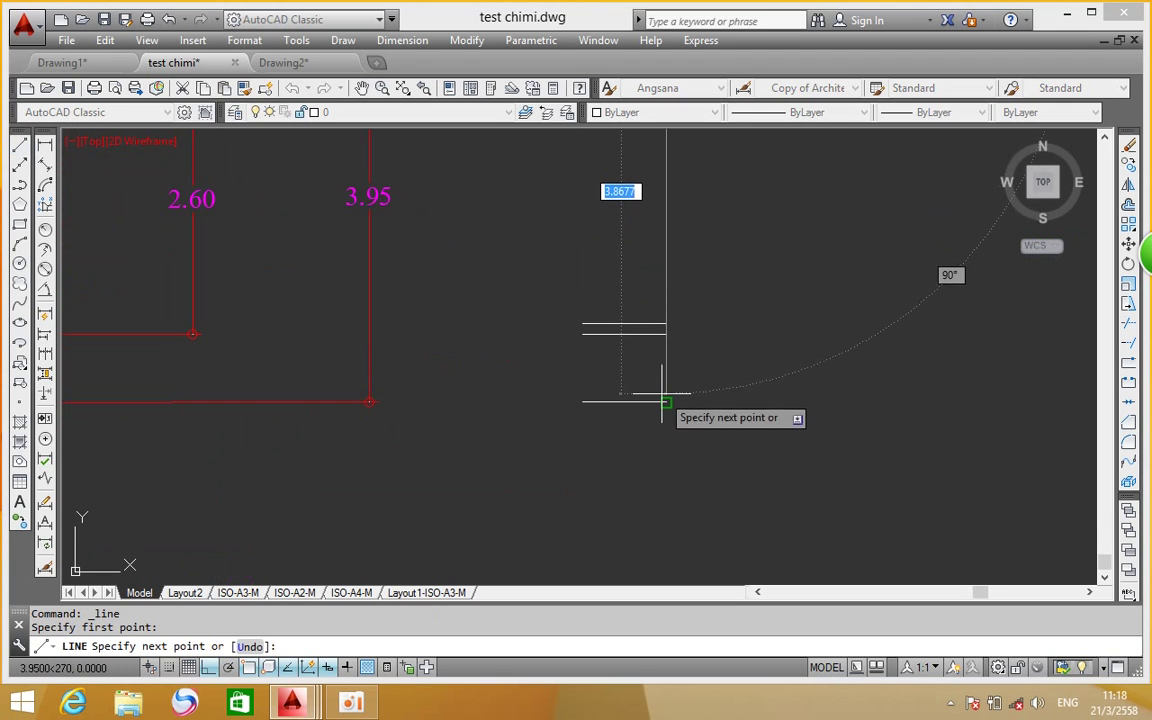
{"action": "right_click", "coordinate": [702, 314]}
{"action": "left_click", "coordinate": [753, 319]}
{"action": "right_click", "coordinate": [751, 252]}
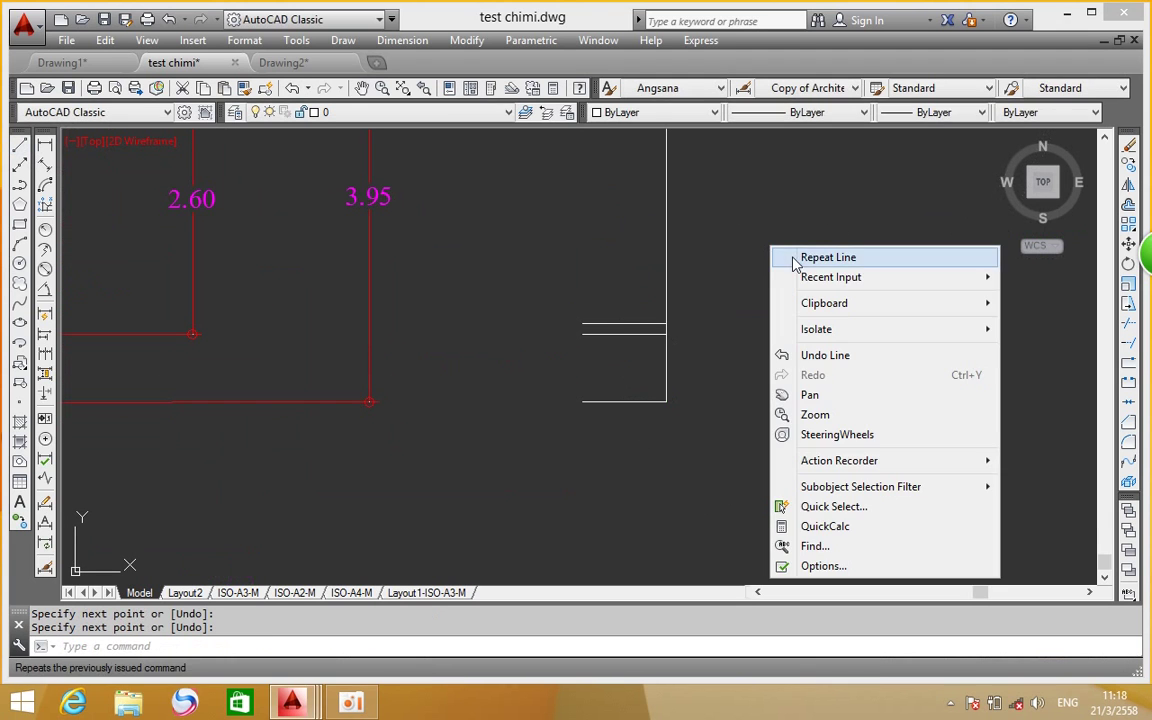
{"action": "left_click", "coordinate": [795, 257]}
Draw the vertical side line from the outline's bottom corner up to its top corner
{"action": "left_click", "coordinate": [582, 401]}
{"action": "scroll", "coordinate": [585, 330], "scroll_direction": "down", "scroll_amount": 3}
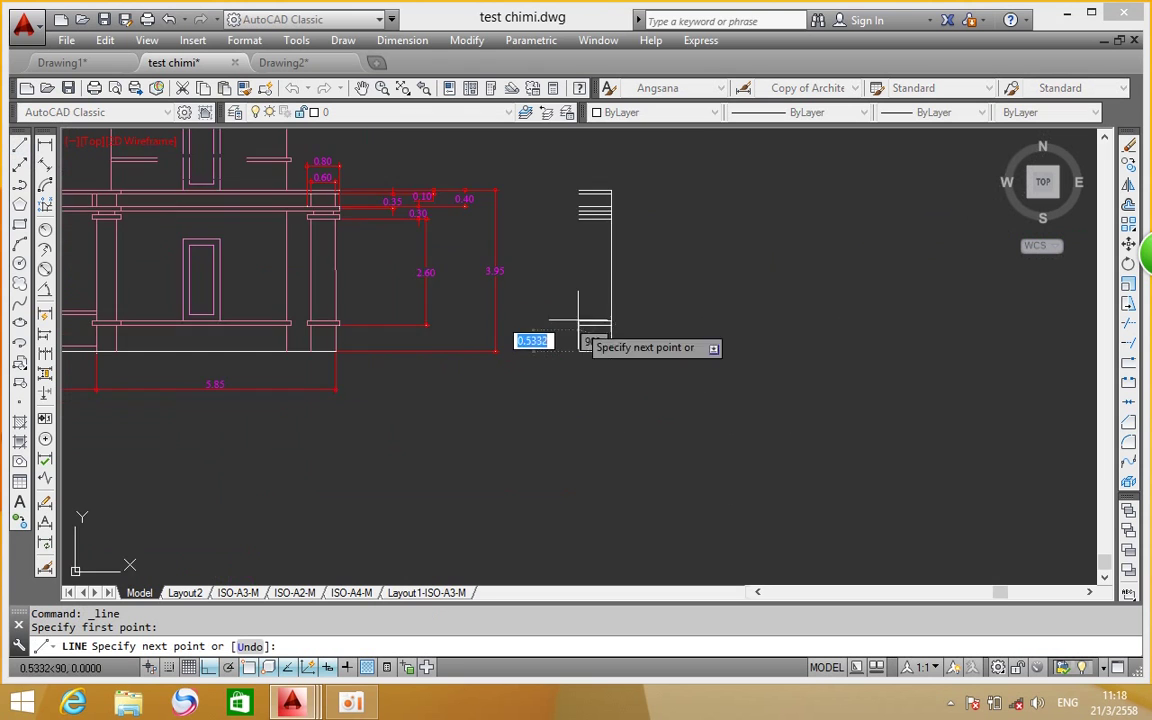
{"action": "scroll", "coordinate": [560, 360], "scroll_direction": "up", "scroll_amount": 5}
{"action": "scroll", "coordinate": [586, 411], "scroll_direction": "up", "scroll_amount": 2}
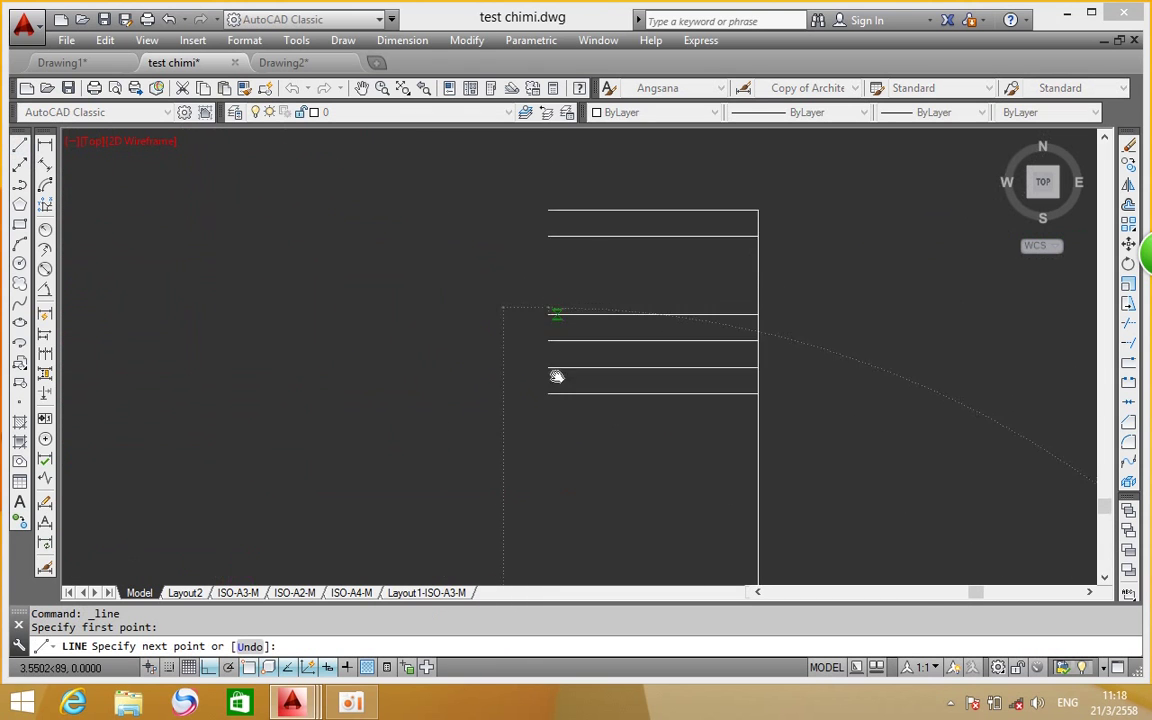
{"action": "left_click", "coordinate": [545, 297]}
{"action": "right_click", "coordinate": [586, 238]}
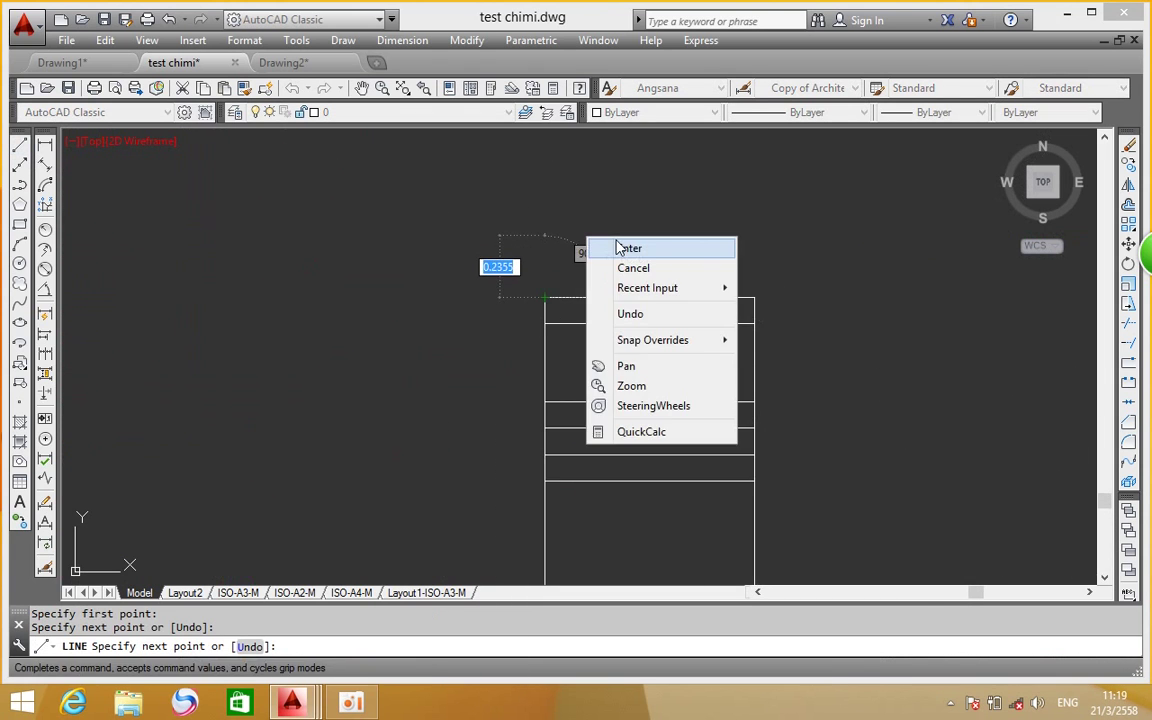
{"action": "left_click", "coordinate": [605, 246]}
{"action": "scroll", "coordinate": [615, 226], "scroll_direction": "down", "scroll_amount": 4}
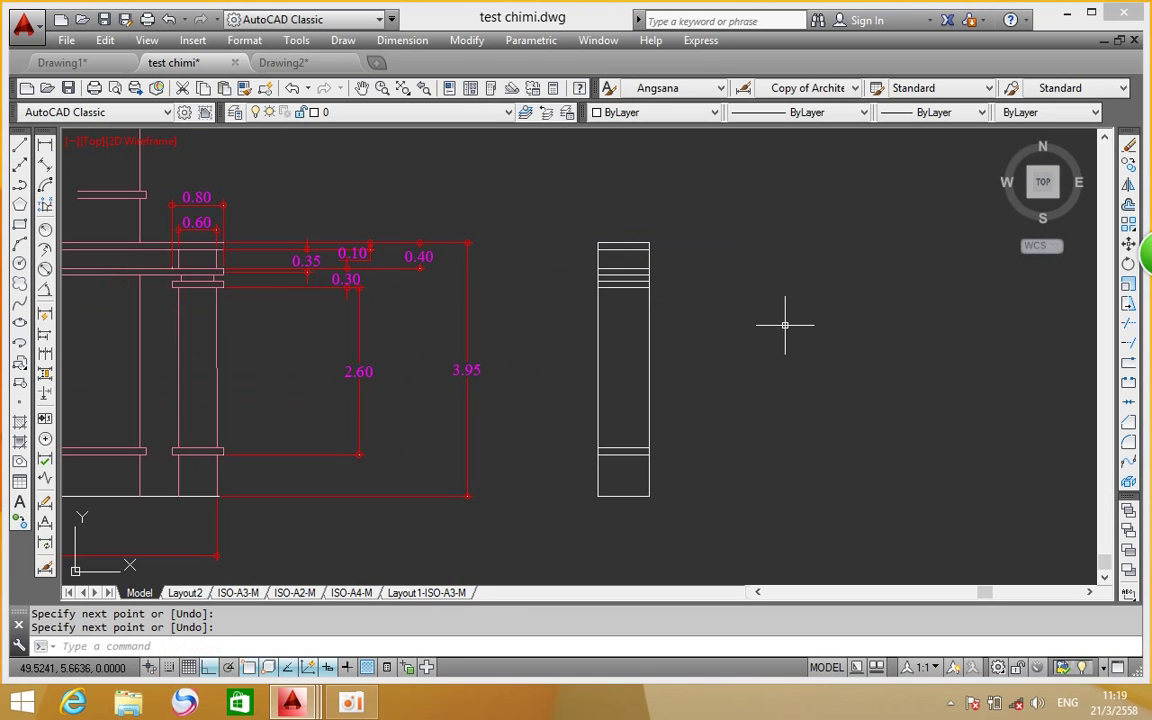
{"action": "scroll", "coordinate": [222, 270], "scroll_direction": "up", "scroll_amount": 4}
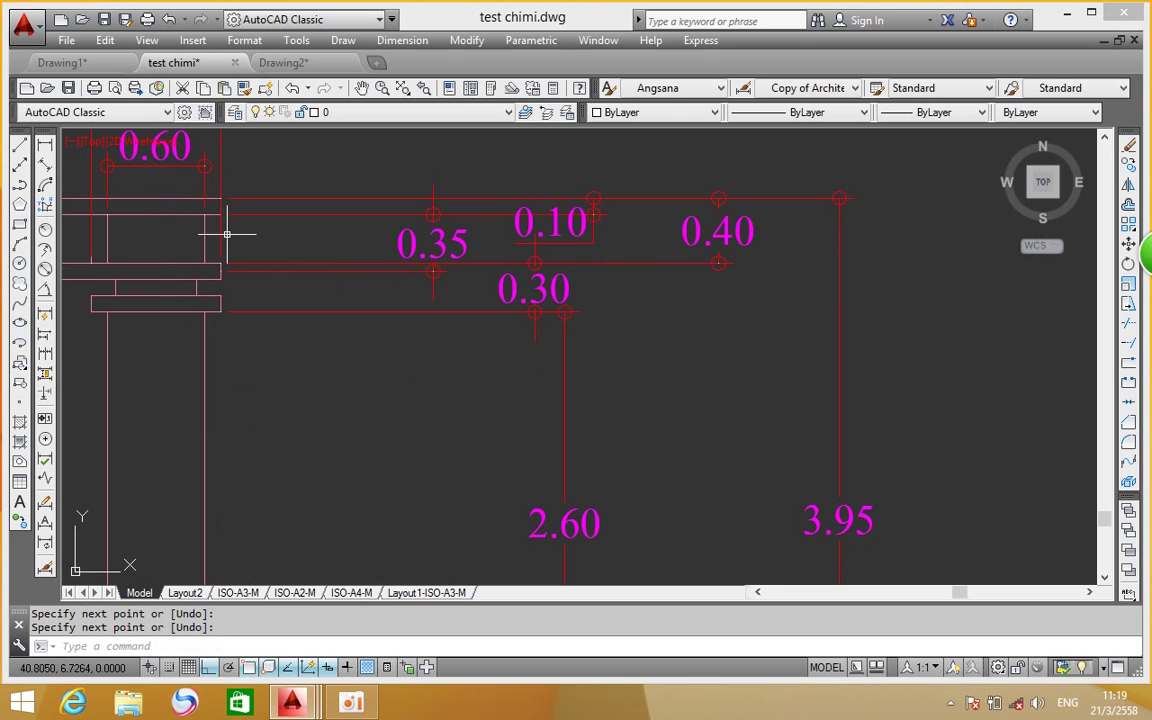
{"action": "scroll", "coordinate": [215, 228], "scroll_direction": "down", "scroll_amount": 3}
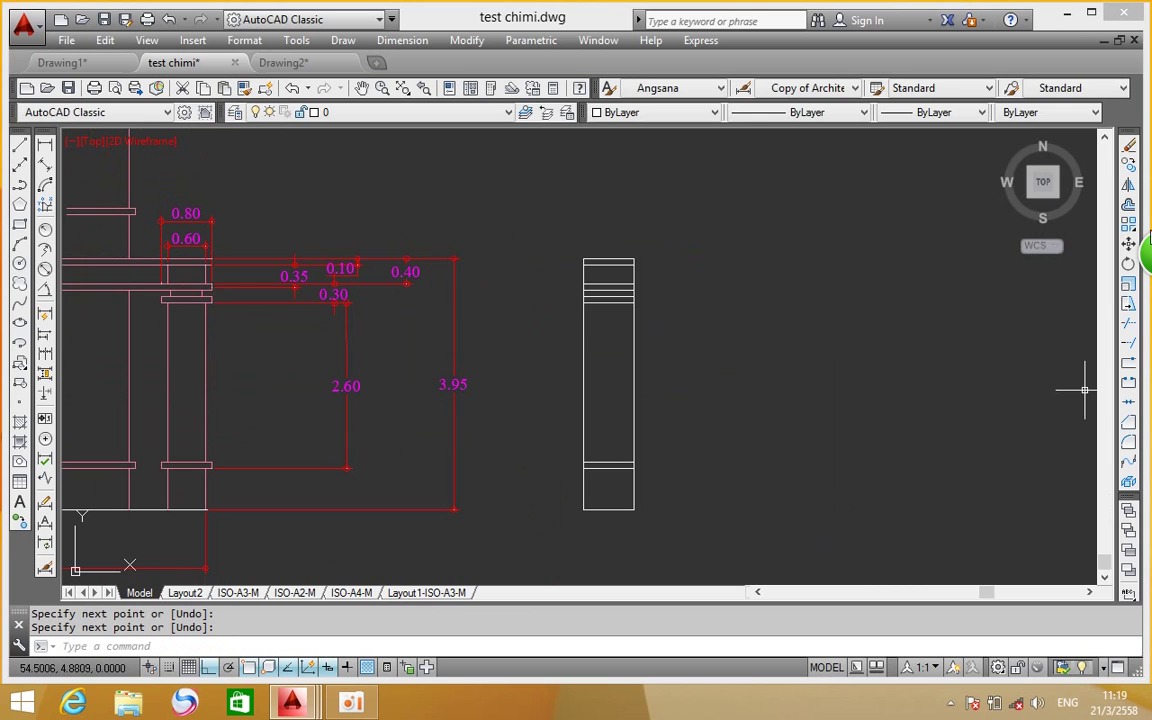
{"action": "left_click", "coordinate": [1129, 207]}
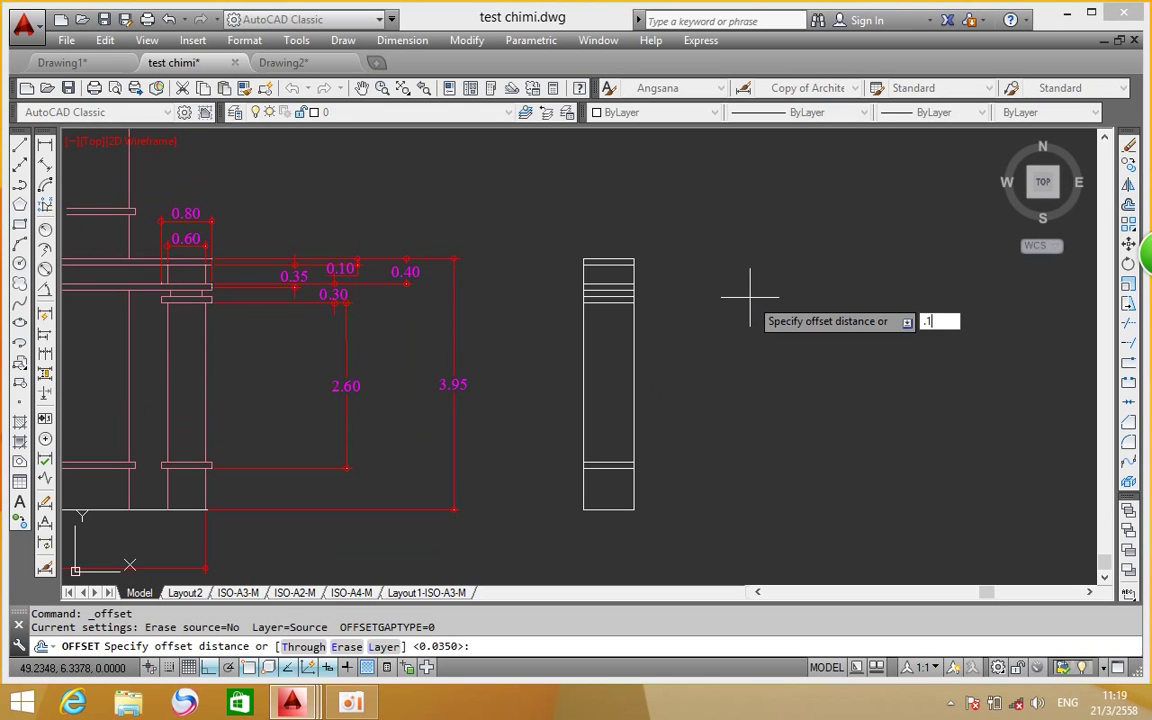
Offset the left and right vertical edges of the column outline 0.1 inward
{"action": "key", "text": "Return"}
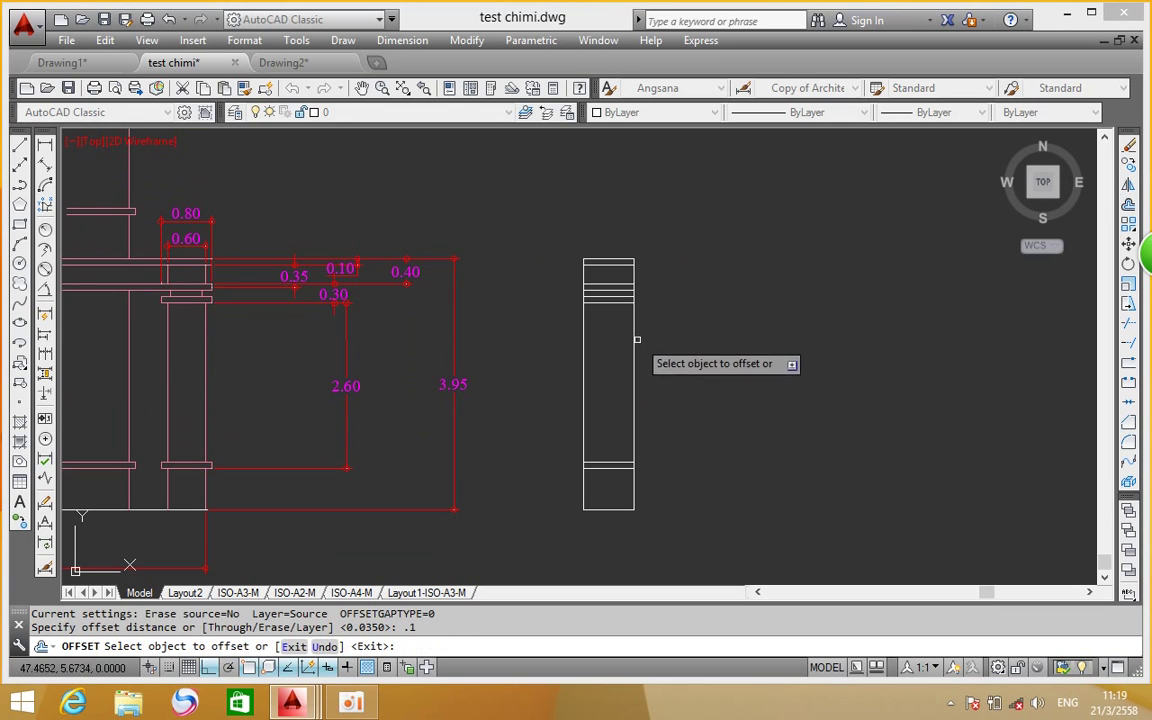
{"action": "left_click", "coordinate": [632, 336]}
{"action": "left_click", "coordinate": [600, 336]}
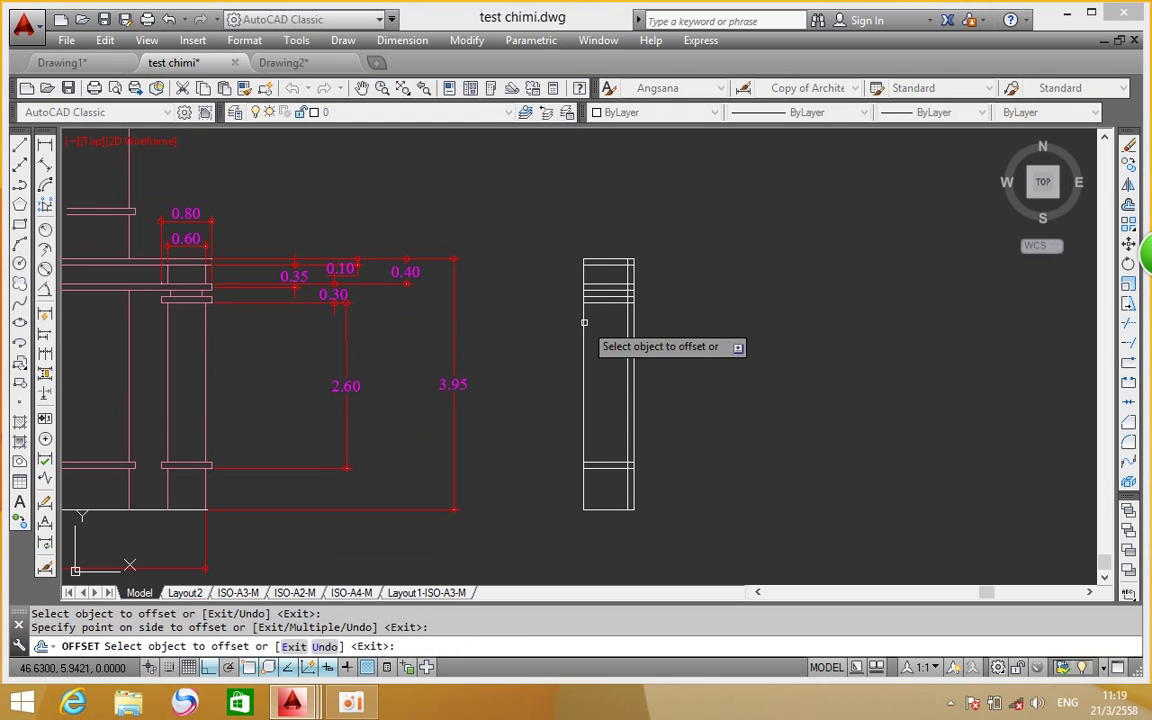
{"action": "left_click", "coordinate": [586, 322]}
{"action": "left_click", "coordinate": [607, 325]}
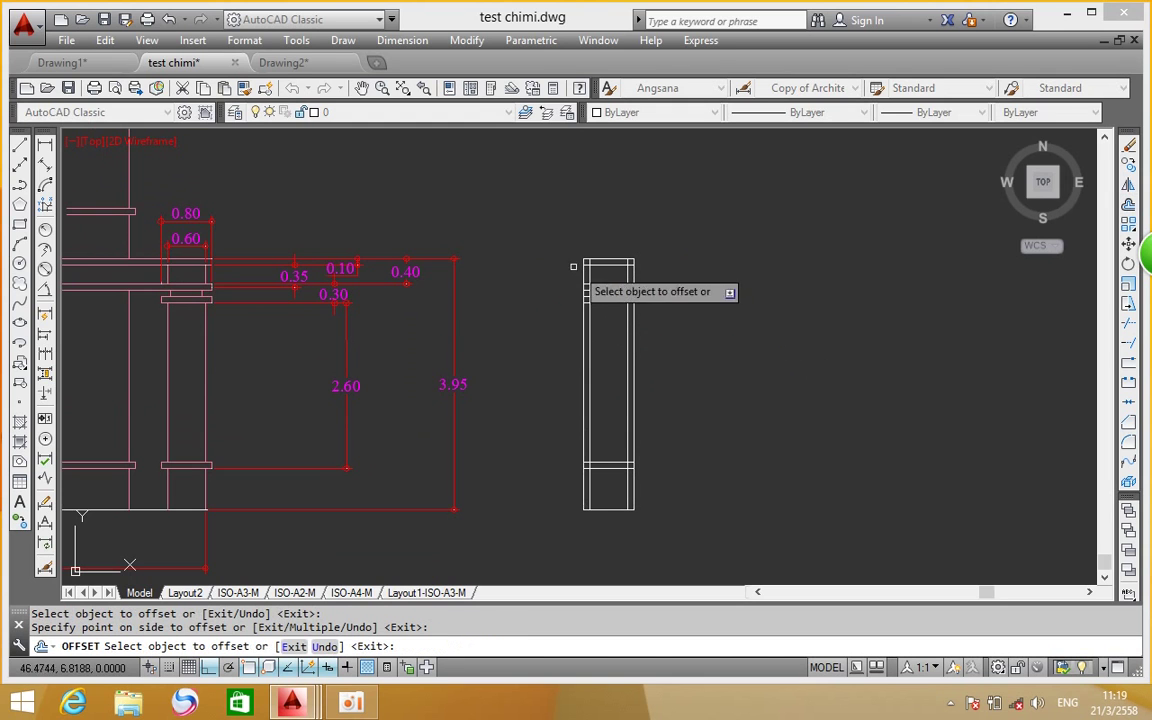
{"action": "scroll", "coordinate": [599, 269], "scroll_direction": "up", "scroll_amount": 2}
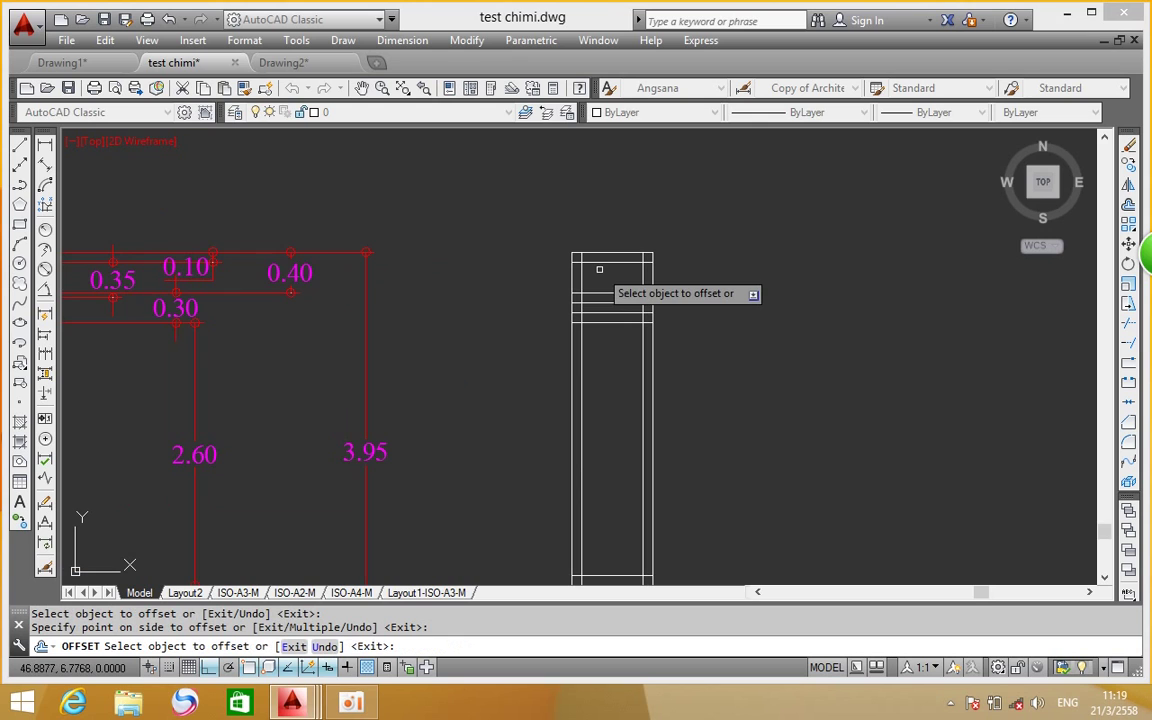
{"action": "scroll", "coordinate": [599, 269], "scroll_direction": "down", "scroll_amount": 2}
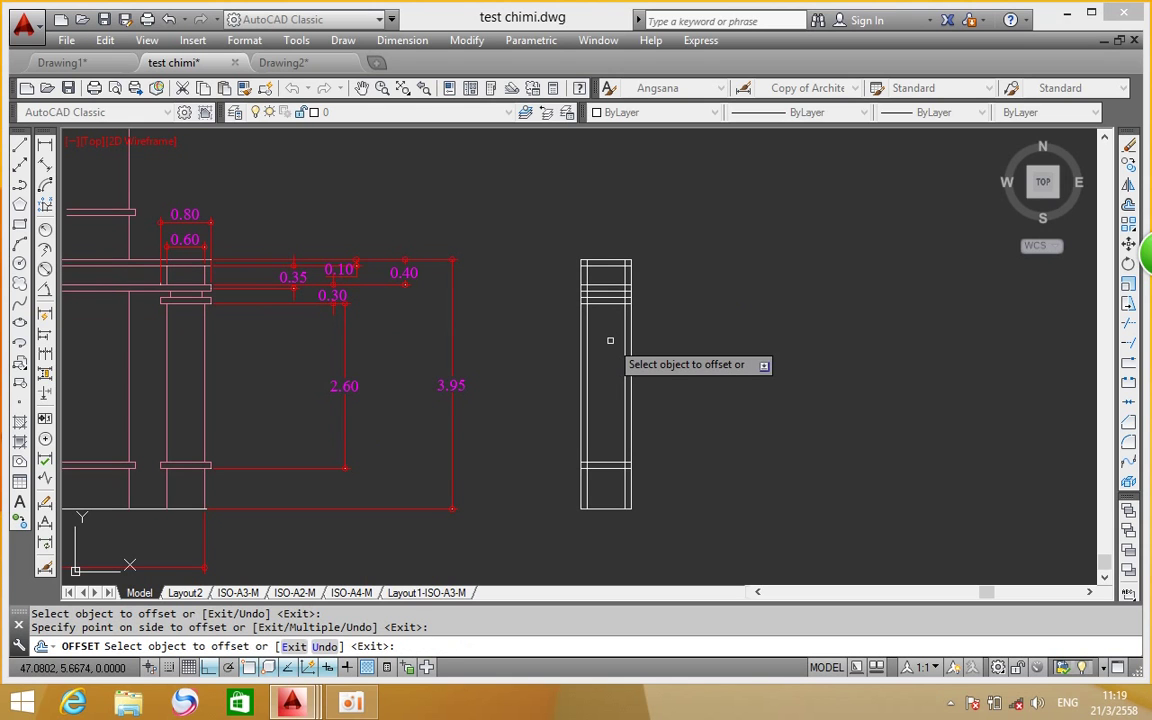
{"action": "scroll", "coordinate": [602, 256], "scroll_direction": "up", "scroll_amount": 2}
{"action": "right_click", "coordinate": [725, 240]}
{"action": "left_click", "coordinate": [769, 251]}
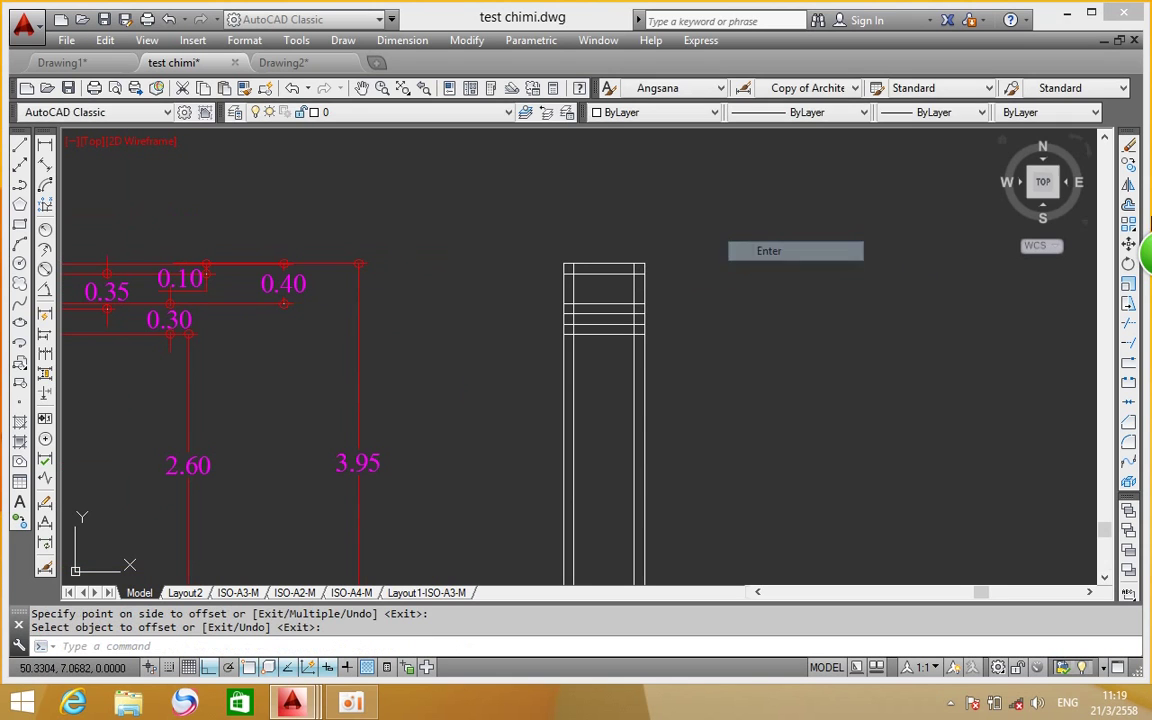
{"action": "left_click", "coordinate": [1128, 326]}
Trim the inner vertical lines out of the top, middle and next lower bands
{"action": "scroll", "coordinate": [595, 285], "scroll_direction": "down", "scroll_amount": 3}
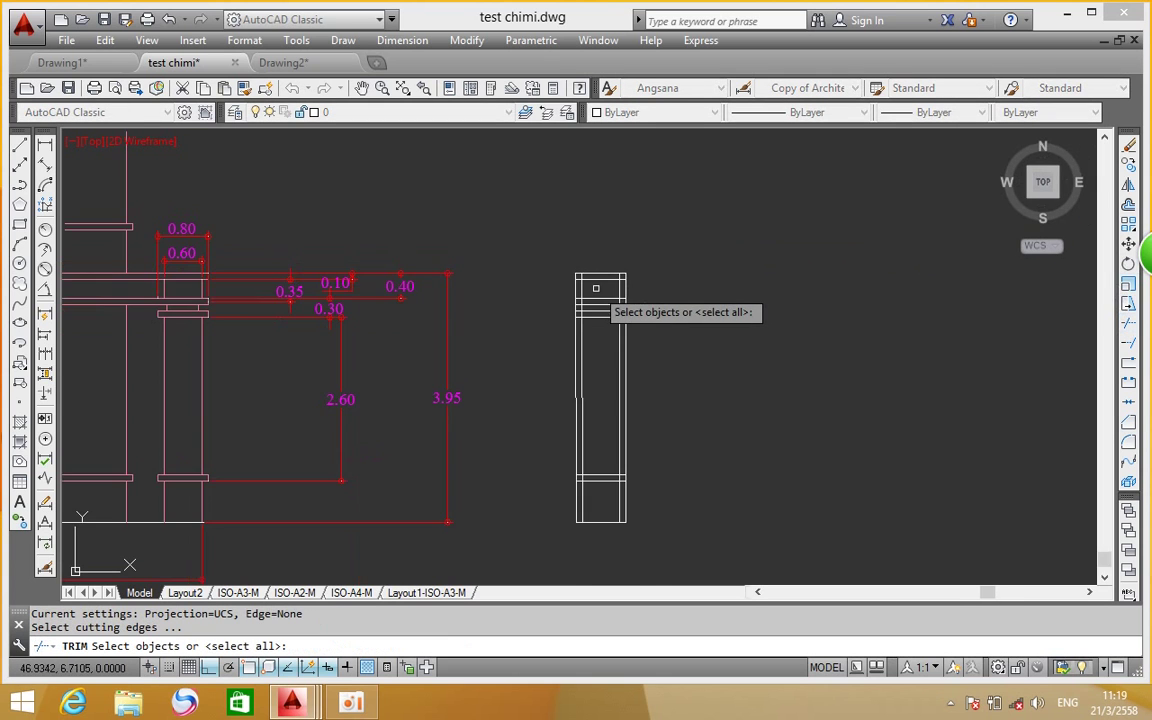
{"action": "scroll", "coordinate": [585, 300], "scroll_direction": "up", "scroll_amount": 5}
{"action": "scroll", "coordinate": [650, 262], "scroll_direction": "up", "scroll_amount": 4}
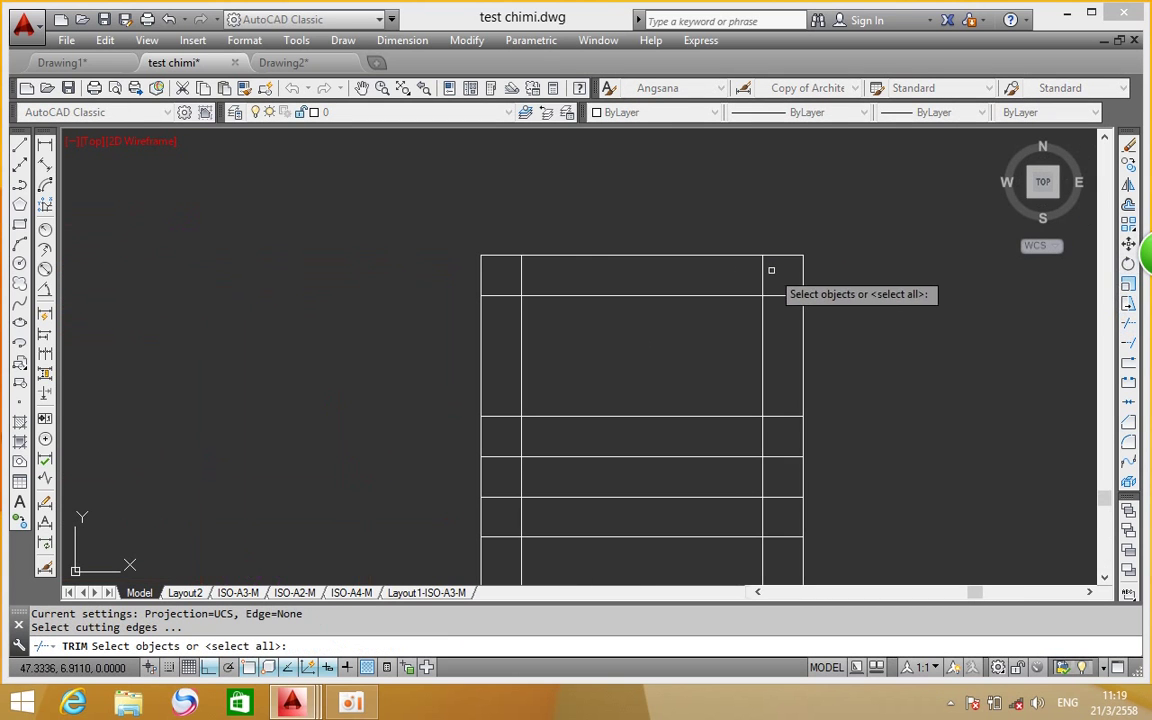
{"action": "left_click", "coordinate": [771, 271]}
{"action": "left_click", "coordinate": [507, 290]}
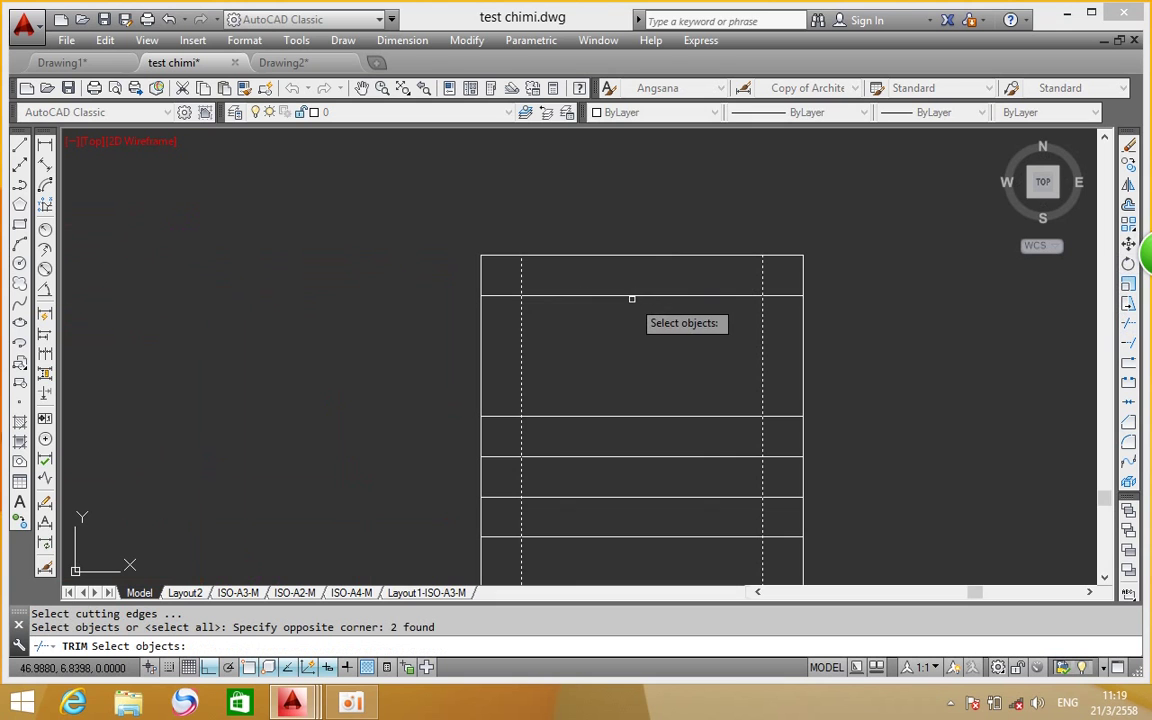
{"action": "key", "text": "Escape"}
{"action": "right_click", "coordinate": [885, 268]}
{"action": "left_click", "coordinate": [905, 278]}
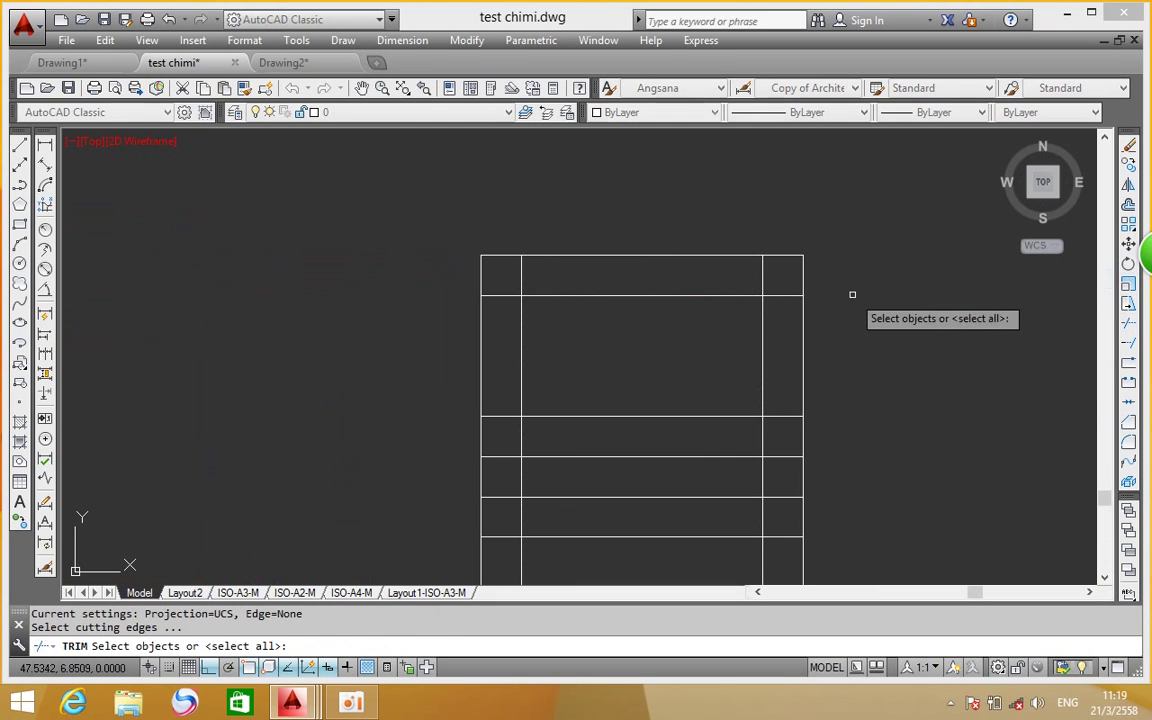
{"action": "key", "text": "Return"}
{"action": "left_click", "coordinate": [776, 271]}
{"action": "left_click", "coordinate": [508, 290]}
{"action": "scroll", "coordinate": [604, 268], "scroll_direction": "down", "scroll_amount": 4}
{"action": "scroll", "coordinate": [617, 335], "scroll_direction": "up", "scroll_amount": 4}
{"action": "left_click", "coordinate": [761, 330]}
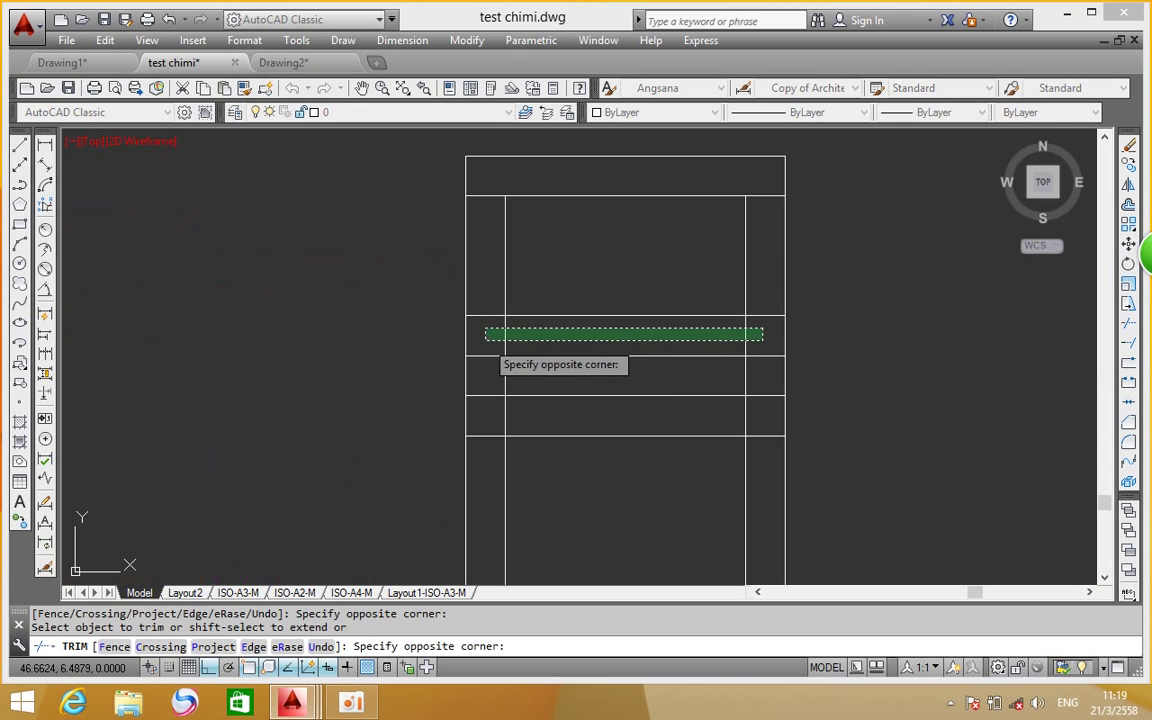
{"action": "left_click", "coordinate": [486, 338]}
{"action": "scroll", "coordinate": [567, 266], "scroll_direction": "down", "scroll_amount": 2}
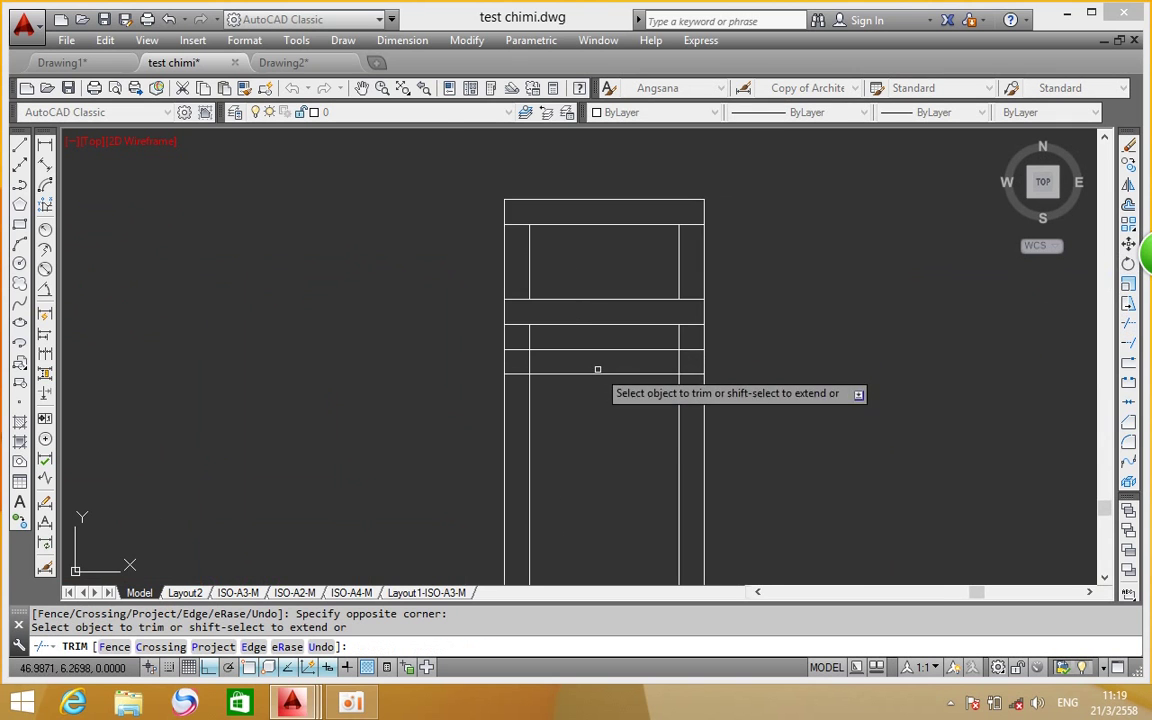
{"action": "scroll", "coordinate": [597, 360], "scroll_direction": "up", "scroll_amount": 2}
{"action": "left_click", "coordinate": [739, 351]}
{"action": "left_click", "coordinate": [458, 367]}
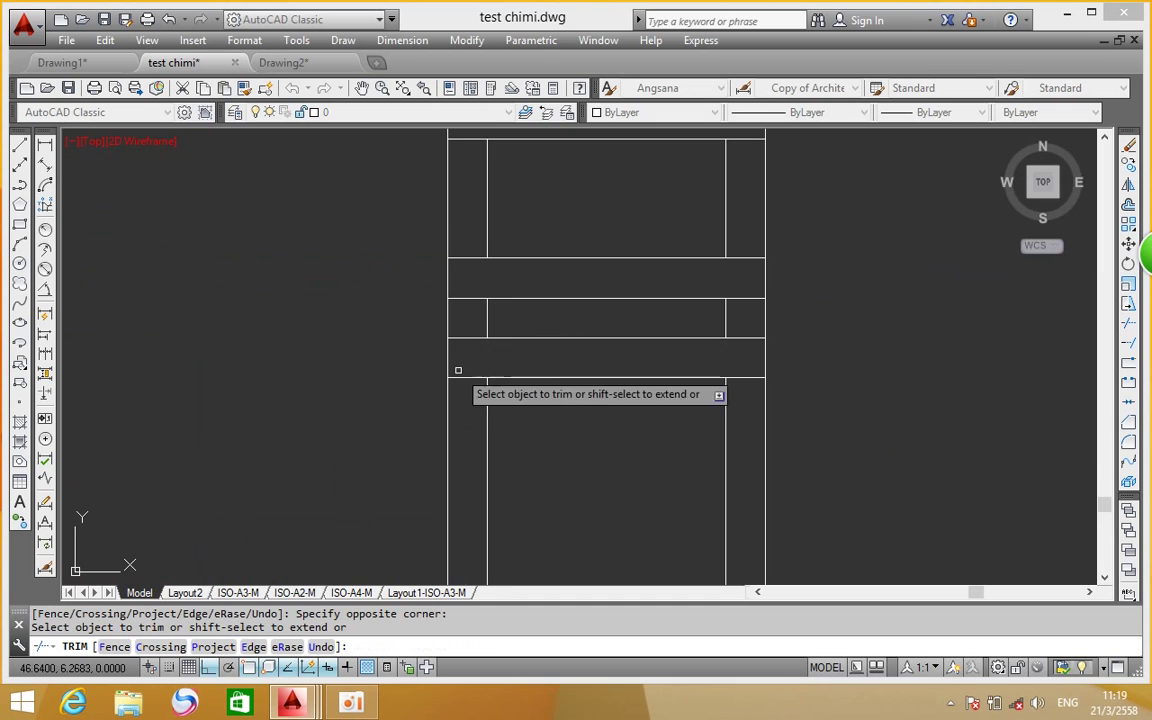
{"action": "scroll", "coordinate": [524, 256], "scroll_direction": "down", "scroll_amount": 3}
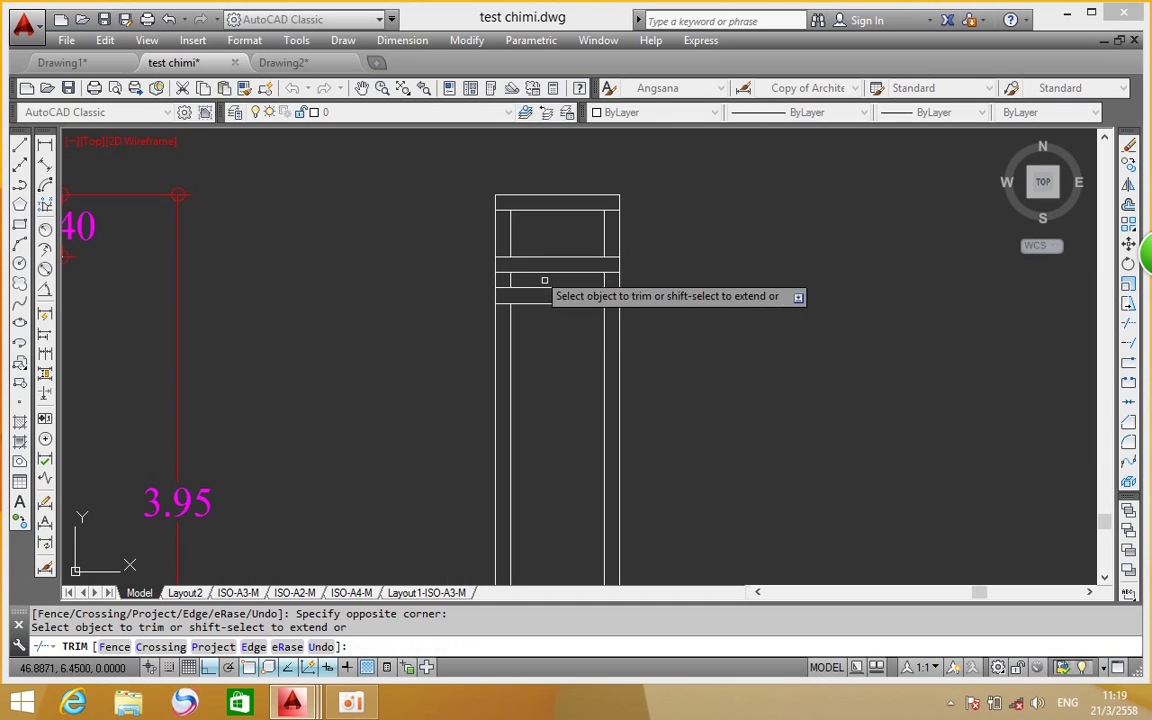
Trim the left and right outer side lines between the upper and lower bands
{"action": "left_click", "coordinate": [495, 279]}
{"action": "left_click", "coordinate": [619, 279]}
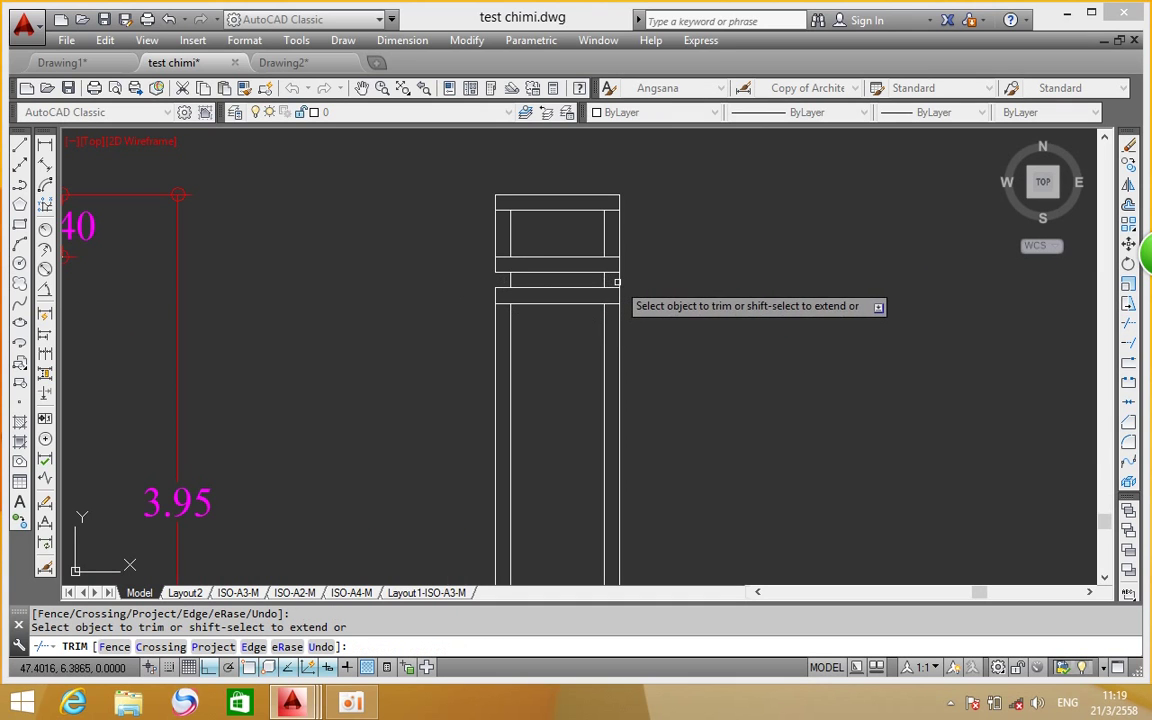
{"action": "left_click", "coordinate": [619, 240]}
{"action": "left_click", "coordinate": [495, 233]}
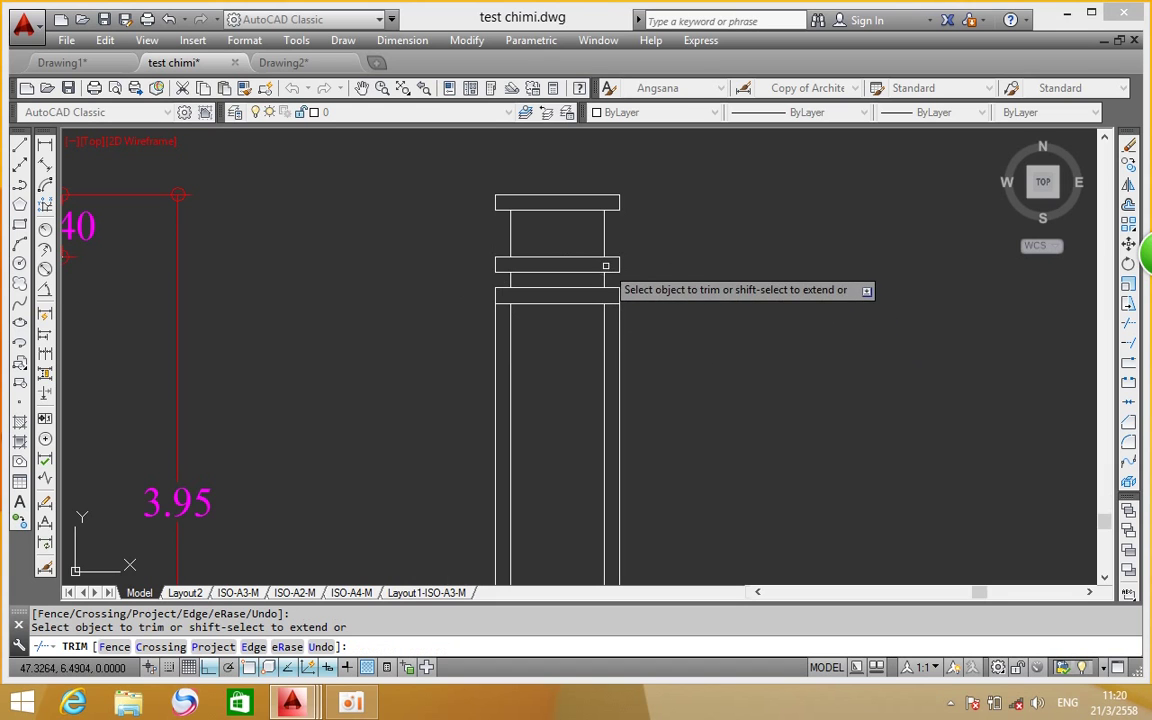
{"action": "scroll", "coordinate": [593, 267], "scroll_direction": "up", "scroll_amount": 2}
{"action": "middle_click_drag", "start_coordinate": [594, 267], "coordinate": [630, 362]}
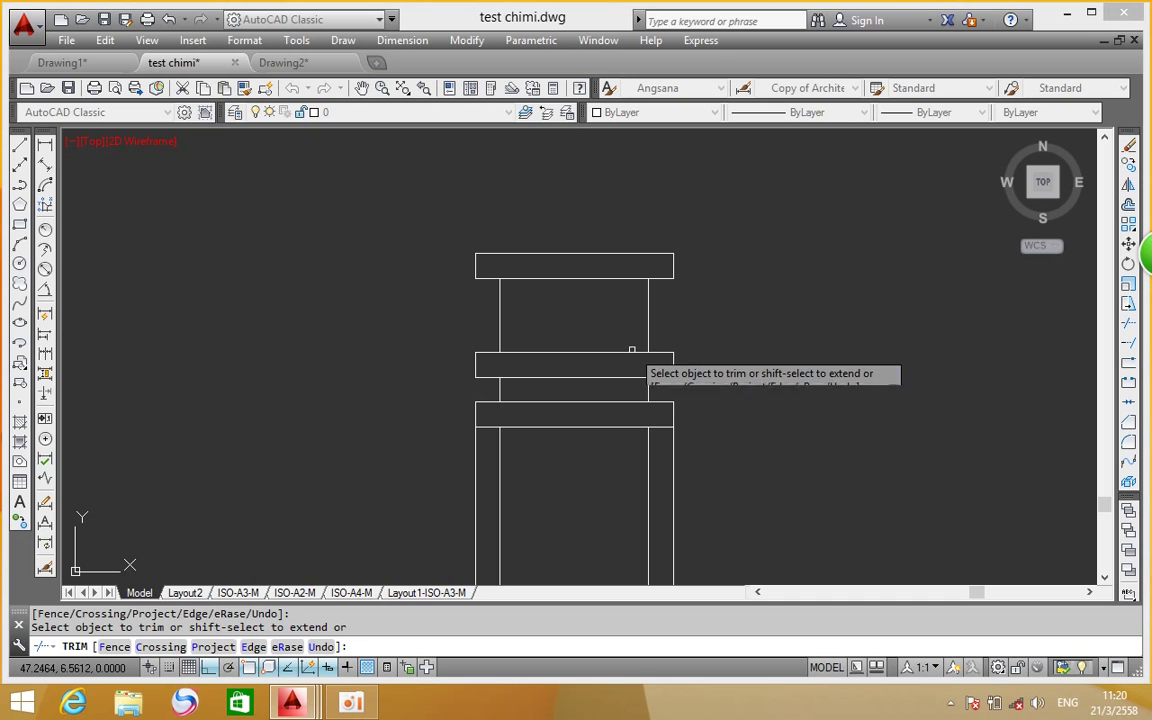
{"action": "scroll", "coordinate": [630, 350], "scroll_direction": "up", "scroll_amount": 2}
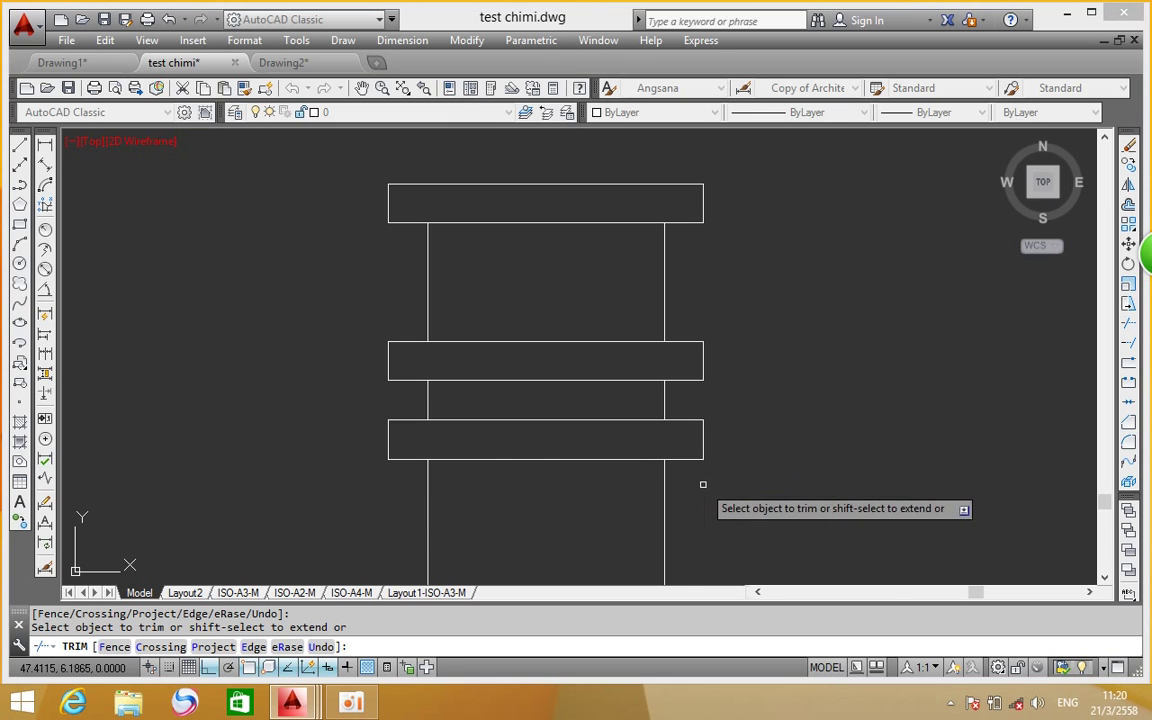
{"action": "right_click", "coordinate": [755, 366]}
{"action": "left_click", "coordinate": [790, 375]}
{"action": "scroll", "coordinate": [689, 341], "scroll_direction": "down", "scroll_amount": 5}
{"action": "scroll", "coordinate": [669, 311], "scroll_direction": "down", "scroll_amount": 3}
{"action": "scroll", "coordinate": [661, 383], "scroll_direction": "down", "scroll_amount": 2}
{"action": "scroll", "coordinate": [651, 391], "scroll_direction": "up", "scroll_amount": 3}
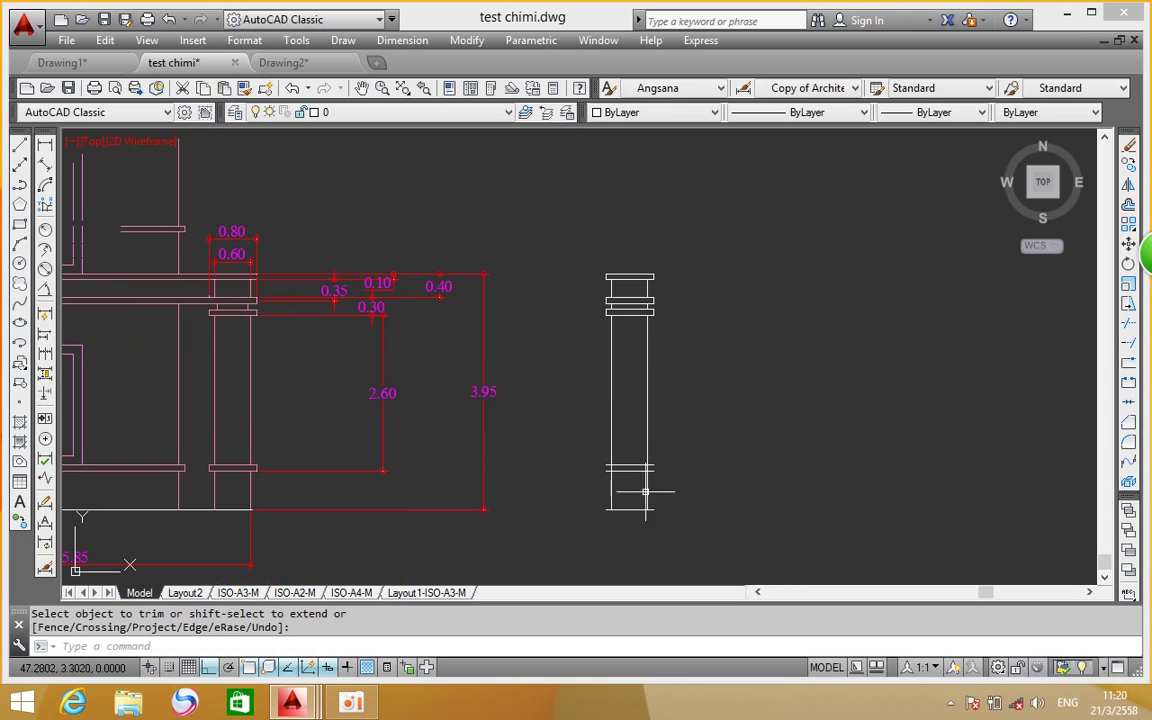
{"action": "scroll", "coordinate": [643, 503], "scroll_direction": "up", "scroll_amount": 4}
{"action": "scroll", "coordinate": [599, 381], "scroll_direction": "down", "scroll_amount": 1}
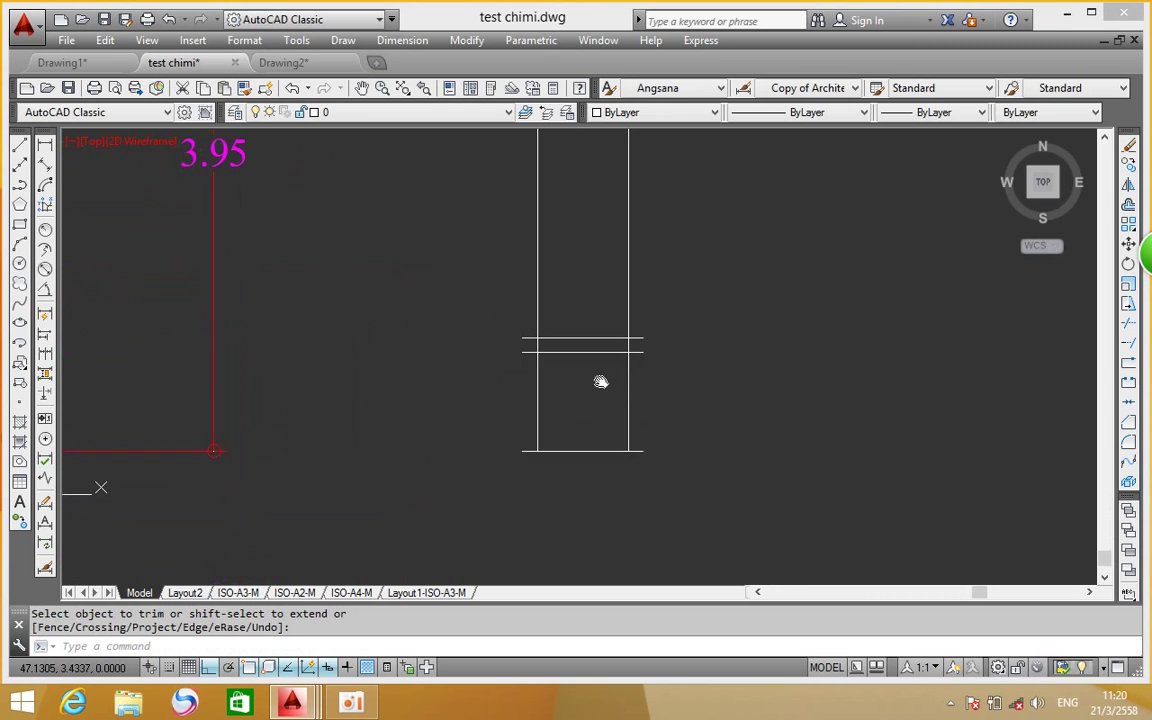
Draw a short vertical line closing the lower band's left end
{"action": "left_click", "coordinate": [22, 148]}
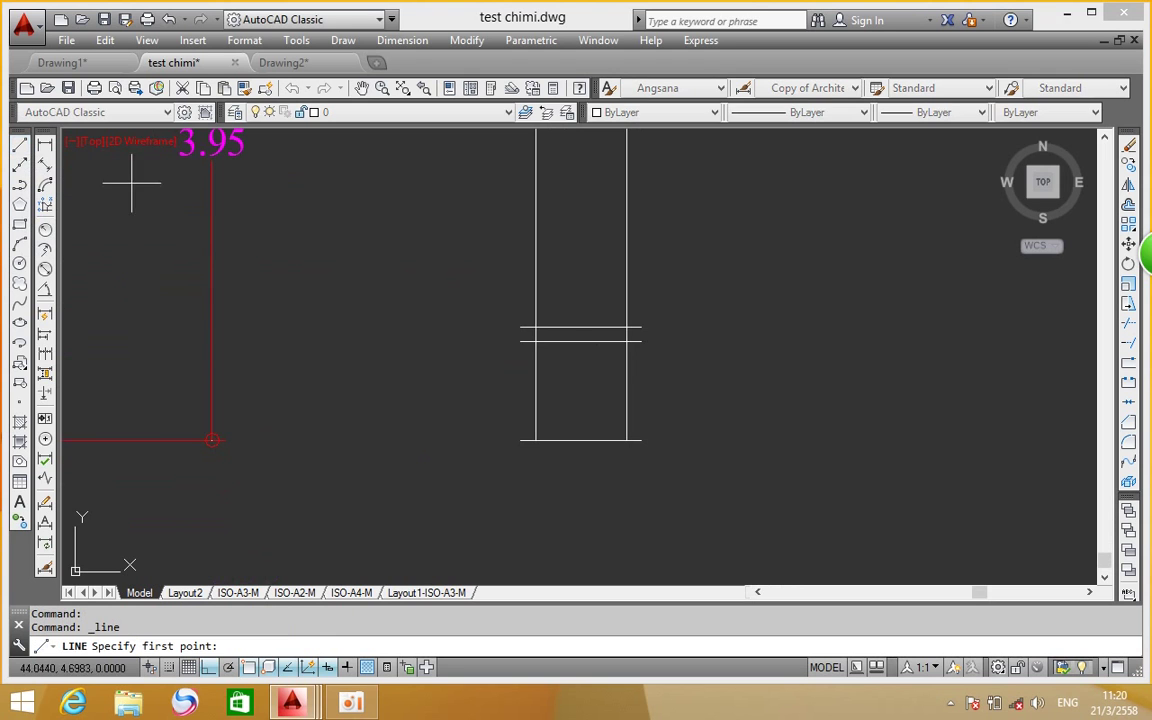
{"action": "left_click", "coordinate": [485, 300]}
{"action": "key", "text": "Escape"}
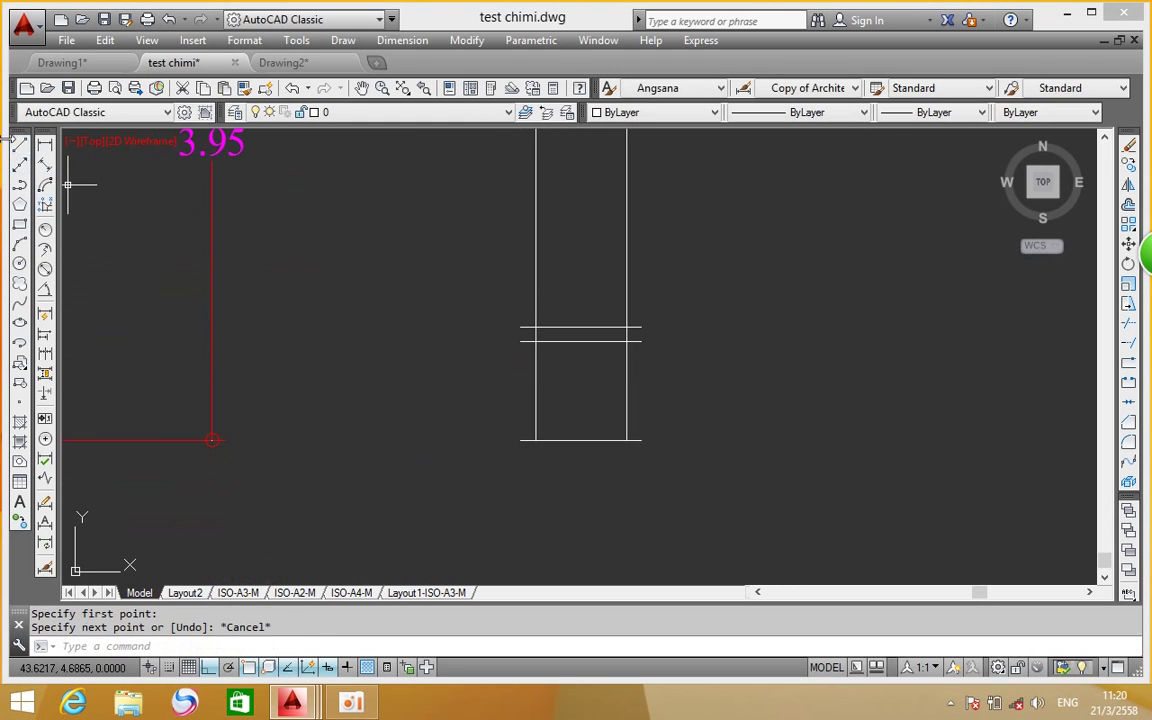
{"action": "left_click", "coordinate": [20, 148]}
{"action": "scroll", "coordinate": [500, 312], "scroll_direction": "up", "scroll_amount": 6}
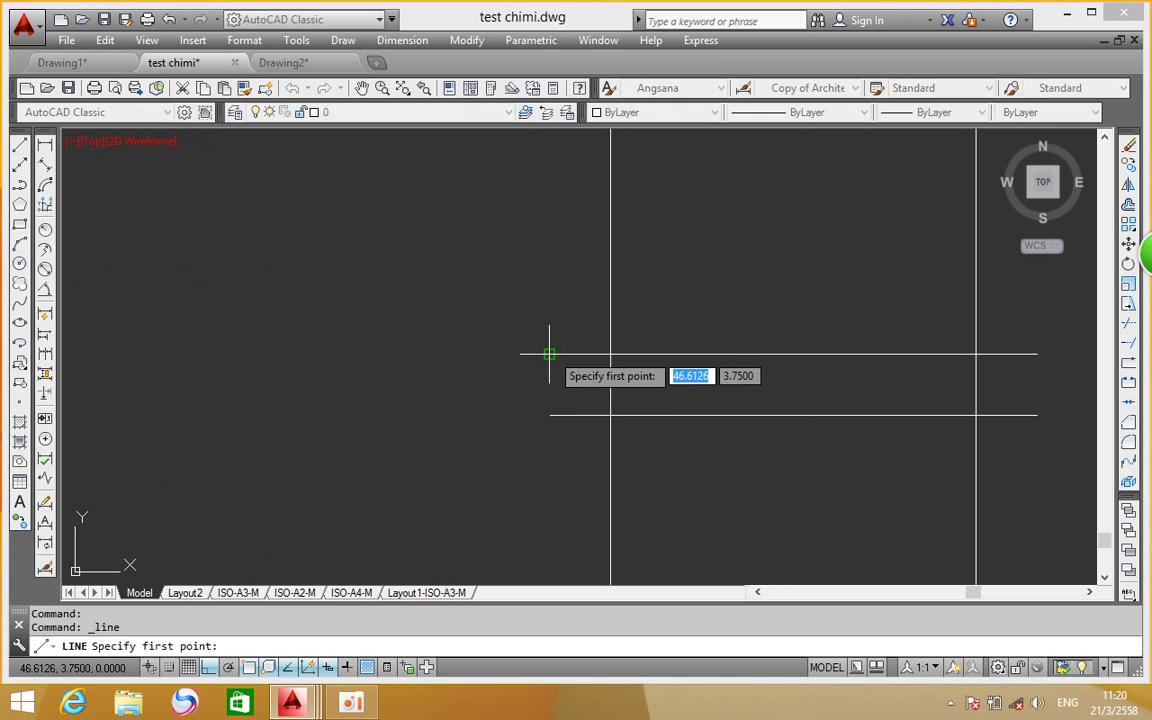
{"action": "left_click", "coordinate": [548, 352]}
{"action": "left_click", "coordinate": [548, 413]}
{"action": "right_click", "coordinate": [590, 355]}
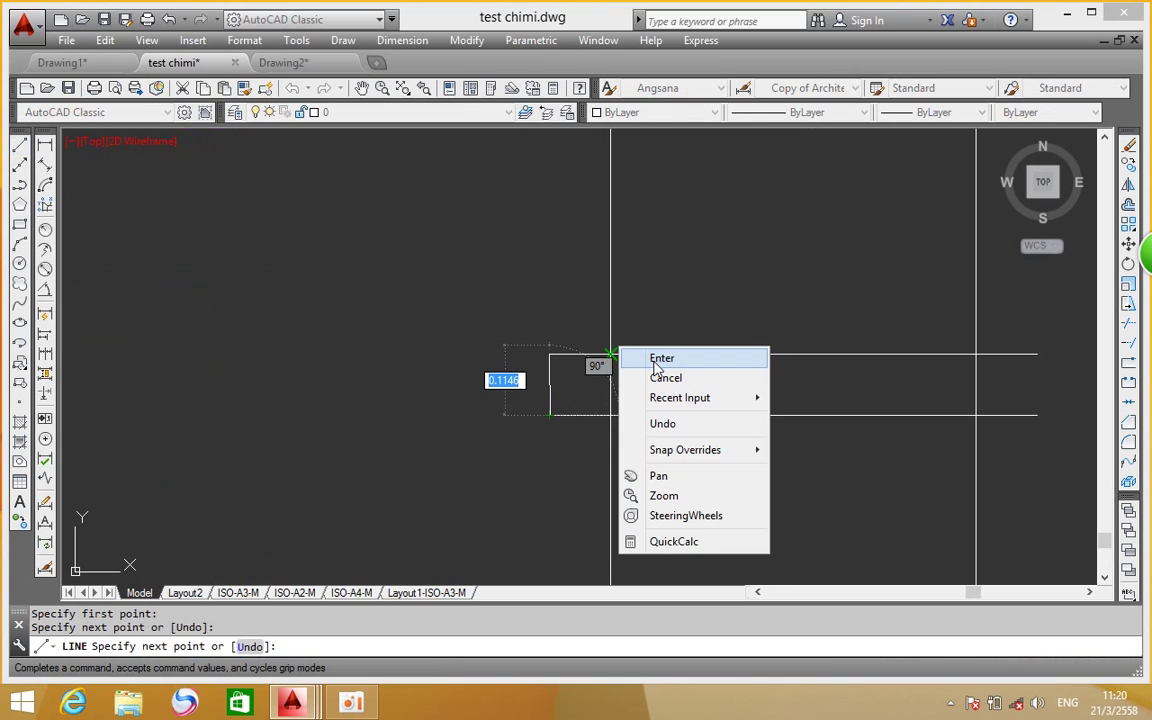
{"action": "left_click", "coordinate": [598, 357]}
Draw the matching vertical line closing the band's right end
{"action": "right_click", "coordinate": [765, 322]}
{"action": "left_click", "coordinate": [843, 327]}
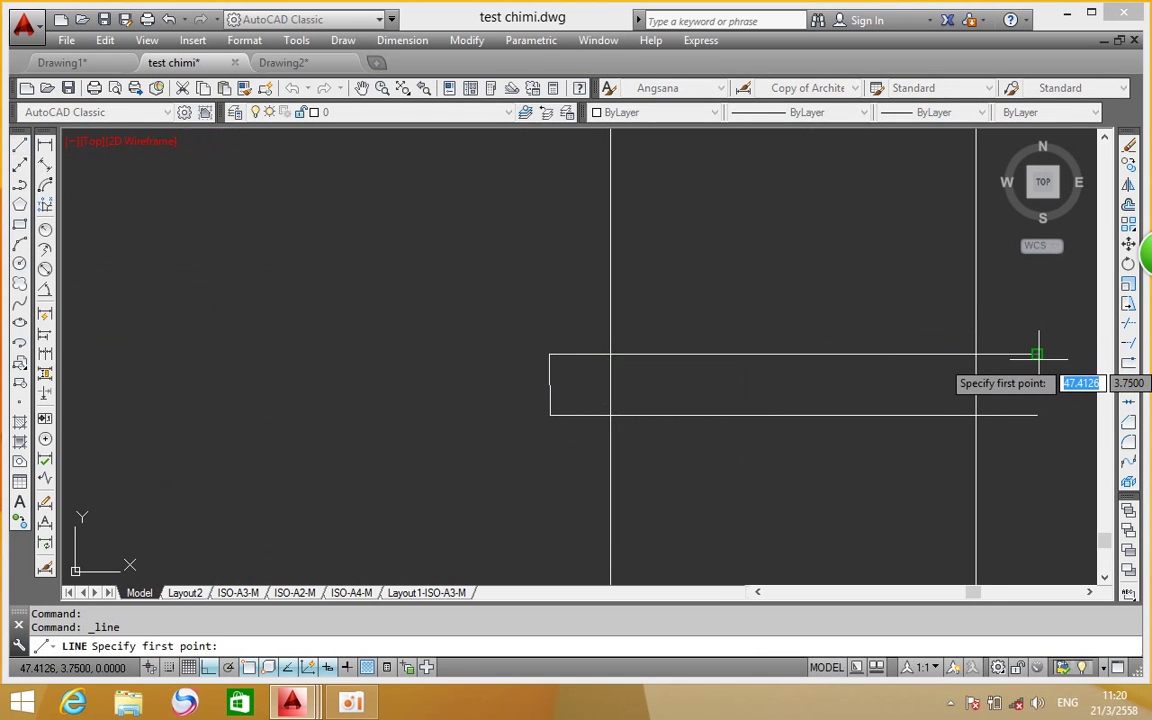
{"action": "left_click", "coordinate": [1037, 353]}
{"action": "left_click", "coordinate": [1037, 413]}
{"action": "right_click", "coordinate": [1005, 347]}
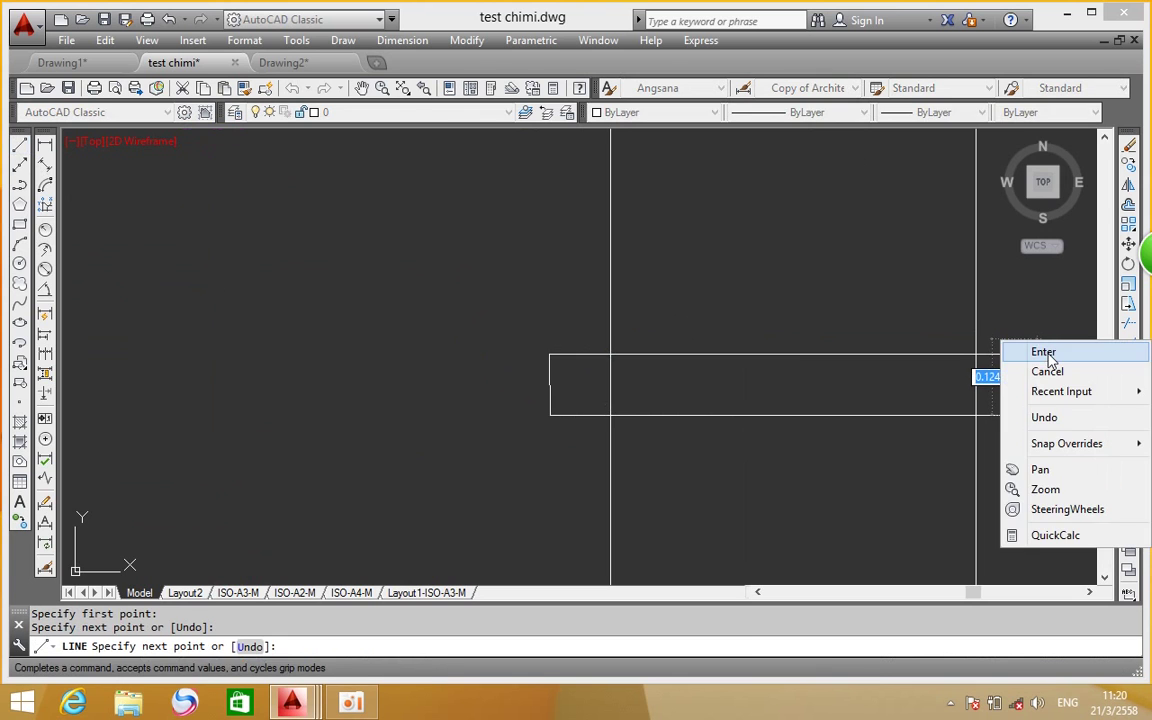
{"action": "left_click", "coordinate": [1043, 351]}
{"action": "middle_click_drag", "start_coordinate": [916, 360], "coordinate": [681, 296]}
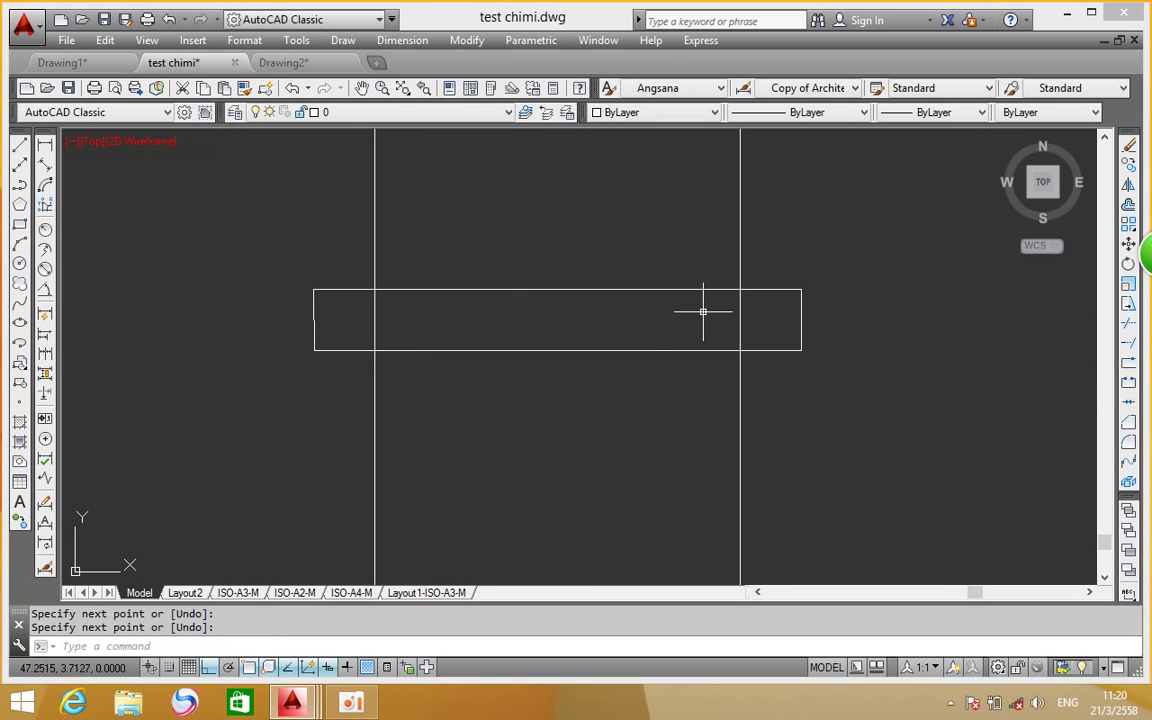
Trim the column lines out of the lower band using all objects as cutting edges
{"action": "left_click", "coordinate": [1127, 326]}
{"action": "key", "text": "Return"}
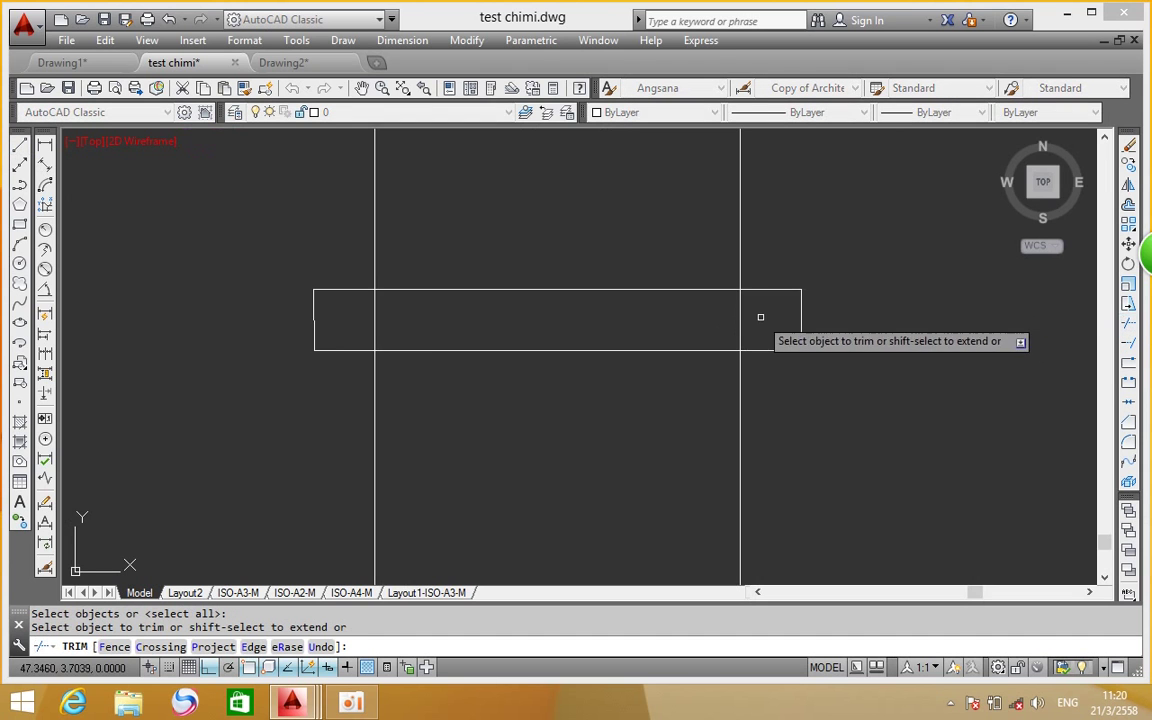
{"action": "left_click", "coordinate": [761, 316]}
{"action": "left_click", "coordinate": [363, 331]}
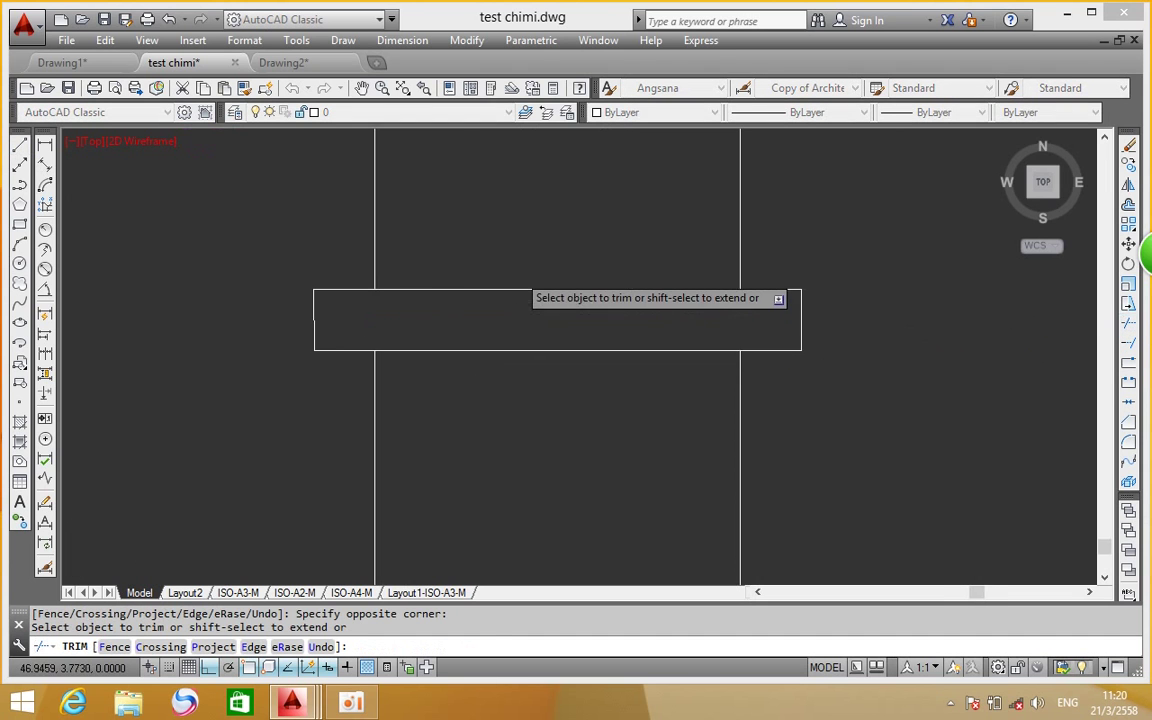
{"action": "scroll", "coordinate": [535, 345], "scroll_direction": "down", "scroll_amount": 5}
{"action": "right_click", "coordinate": [381, 284]}
{"action": "left_click", "coordinate": [420, 294]}
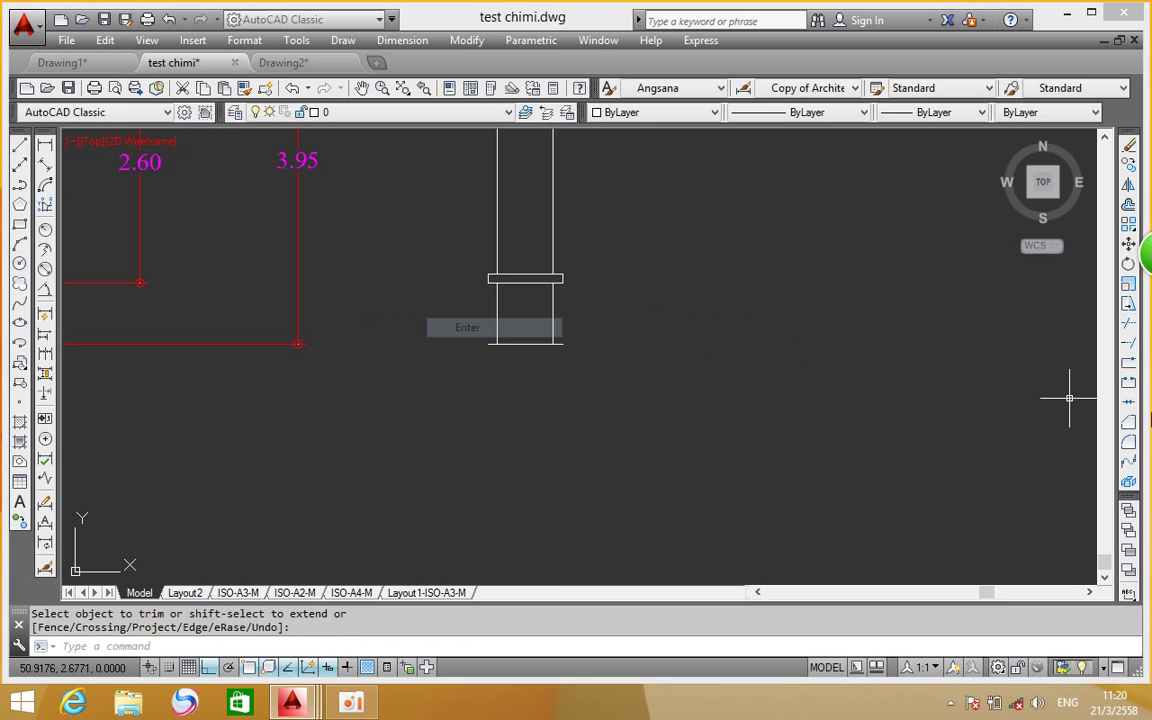
Trim away the leftover line stubs on the right and left of the band
{"action": "left_click", "coordinate": [1127, 326]}
{"action": "key", "text": "Return"}
{"action": "scroll", "coordinate": [548, 357], "scroll_direction": "up", "scroll_amount": 6}
{"action": "left_click", "coordinate": [598, 330]}
{"action": "left_click", "coordinate": [609, 318]}
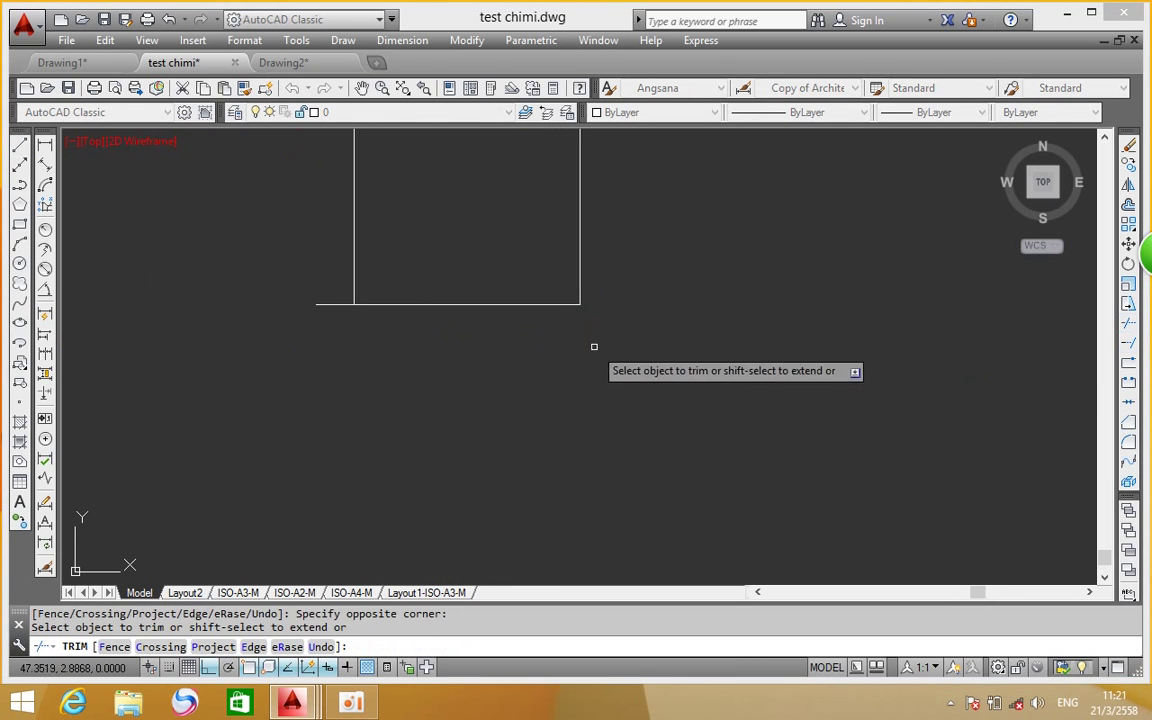
{"action": "left_click", "coordinate": [339, 289]}
{"action": "left_click", "coordinate": [284, 361]}
{"action": "right_click", "coordinate": [440, 286]}
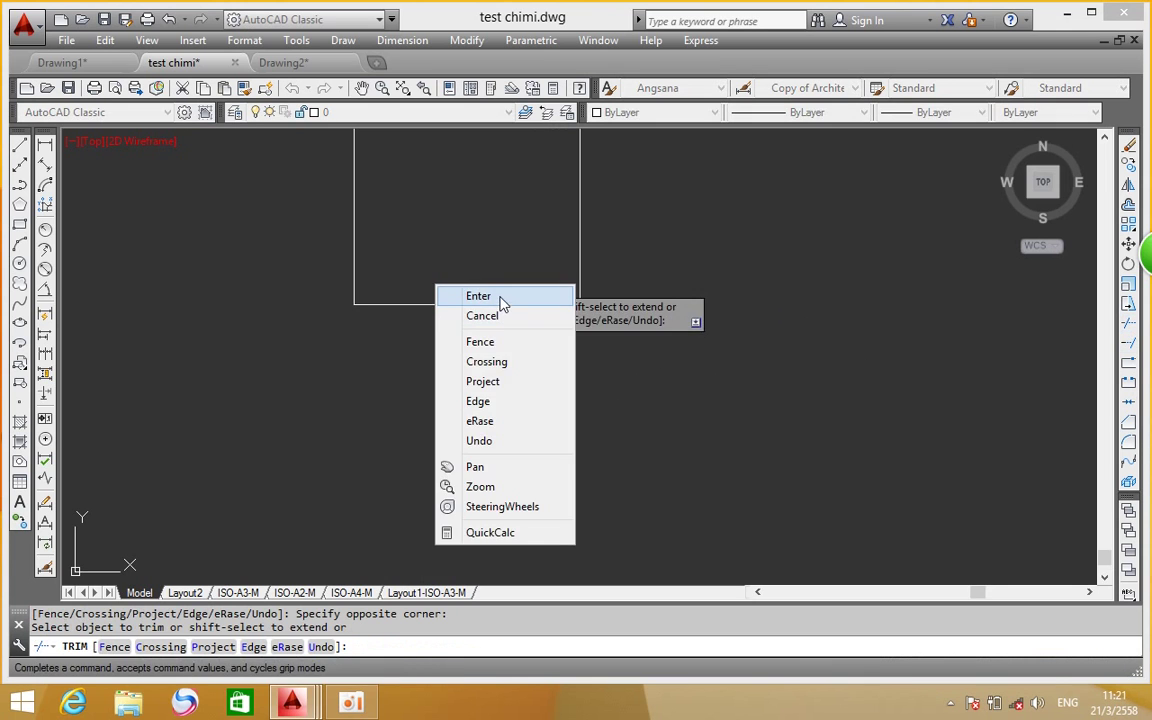
{"action": "left_click", "coordinate": [502, 301]}
{"action": "scroll", "coordinate": [566, 339], "scroll_direction": "down", "scroll_amount": 3}
{"action": "middle_click_drag", "start_coordinate": [566, 339], "coordinate": [567, 448]}
{"action": "scroll", "coordinate": [567, 448], "scroll_direction": "down", "scroll_amount": 5}
{"action": "scroll", "coordinate": [507, 240], "scroll_direction": "up", "scroll_amount": 3}
{"action": "scroll", "coordinate": [509, 232], "scroll_direction": "up", "scroll_amount": 2}
{"action": "middle_click_drag", "start_coordinate": [573, 280], "coordinate": [654, 248]}
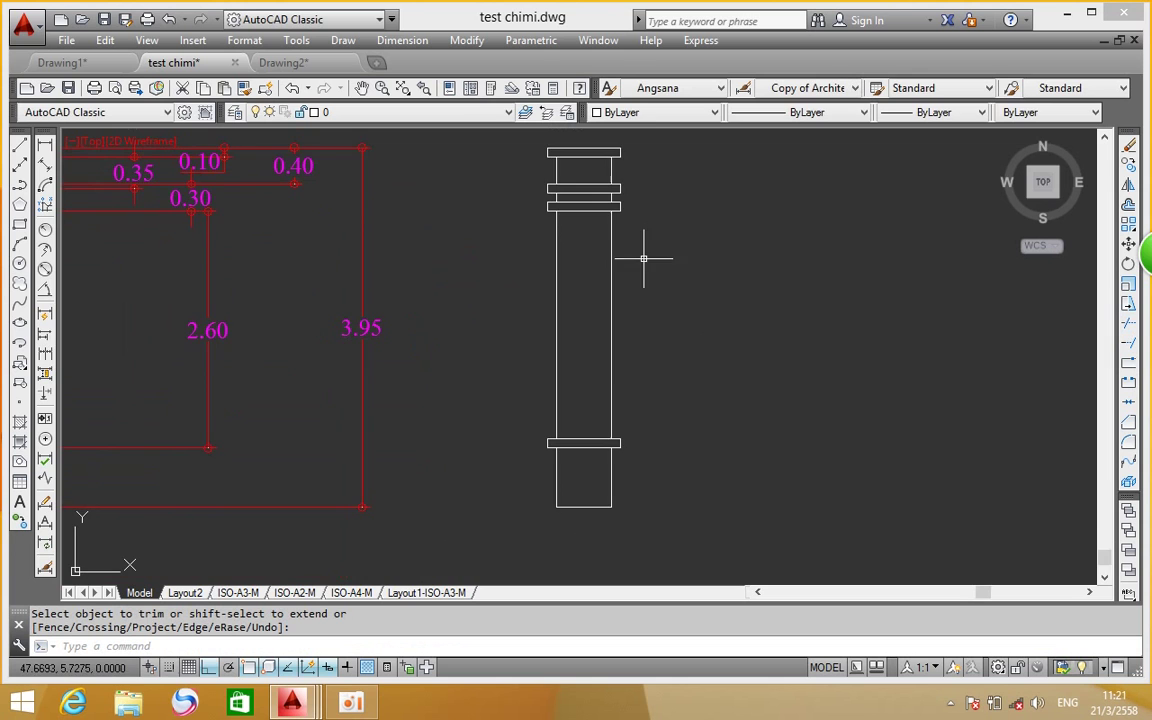
{"action": "scroll", "coordinate": [600, 255], "scroll_direction": "down", "scroll_amount": 2}
{"action": "scroll", "coordinate": [525, 255], "scroll_direction": "down", "scroll_amount": 1}
{"action": "middle_click_drag", "start_coordinate": [525, 255], "coordinate": [752, 304]}
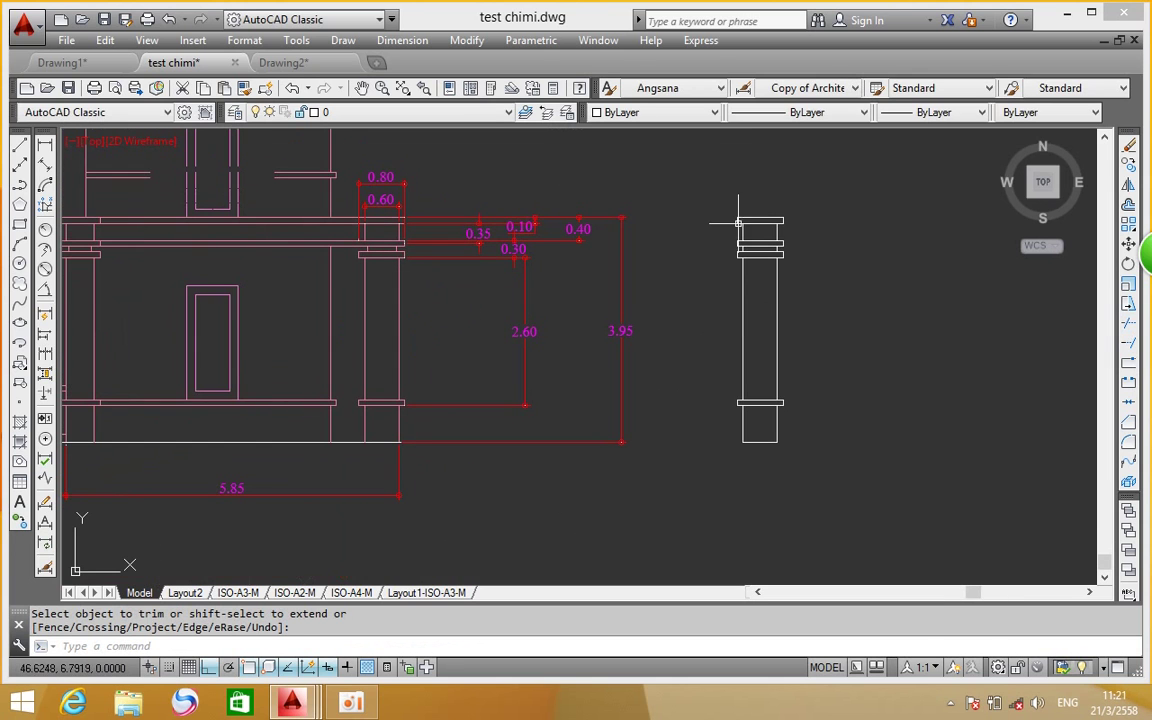
{"action": "middle_click_drag", "start_coordinate": [738, 222], "coordinate": [755, 269]}
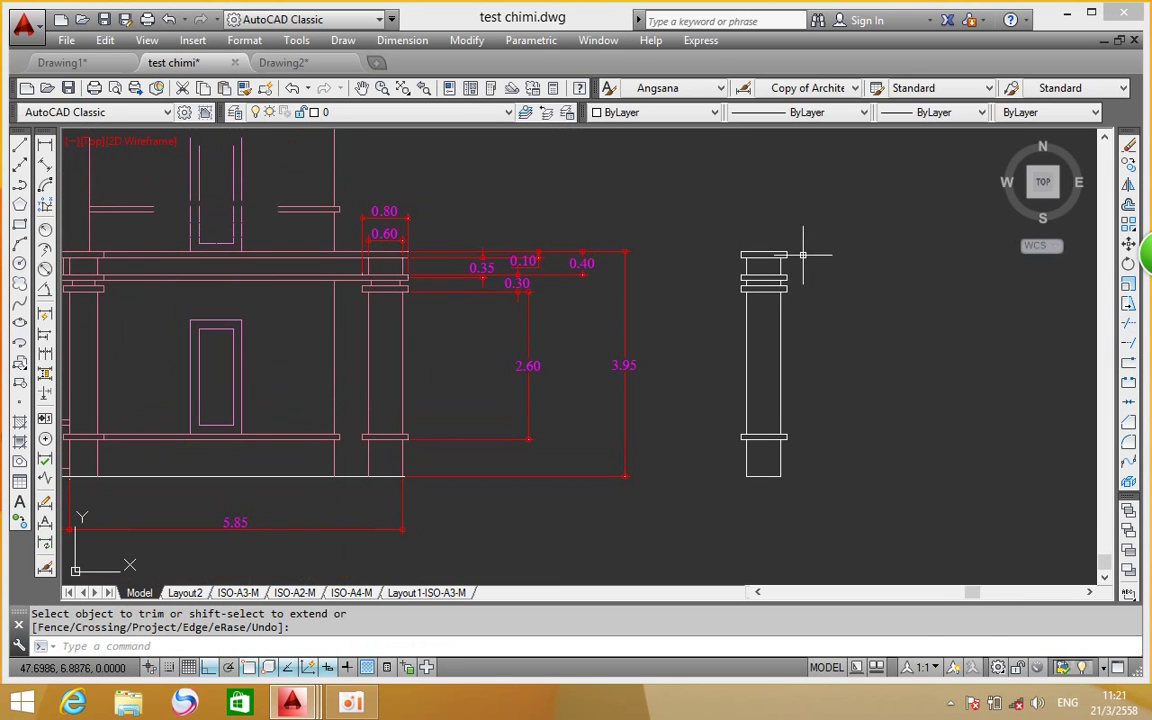
{"action": "scroll", "coordinate": [803, 273], "scroll_direction": "up", "scroll_amount": 2}
{"action": "scroll", "coordinate": [805, 316], "scroll_direction": "down", "scroll_amount": 2}
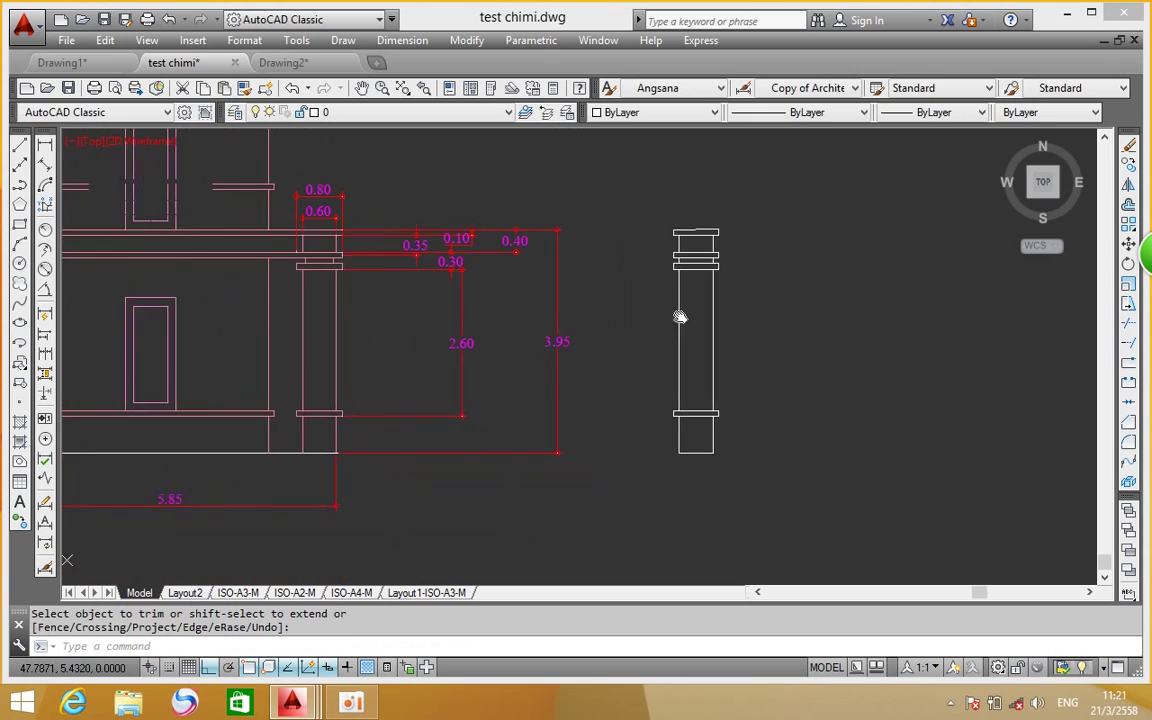
{"action": "scroll", "coordinate": [590, 297], "scroll_direction": "down", "scroll_amount": 5}
{"action": "scroll", "coordinate": [391, 319], "scroll_direction": "up", "scroll_amount": 4}
{"action": "scroll", "coordinate": [400, 322], "scroll_direction": "up", "scroll_amount": 1}
{"action": "mouse_move", "coordinate": [411, 324]}
{"action": "middle_mouse_down"}
{"action": "mouse_move", "coordinate": [495, 300]}
{"action": "mouse_move", "coordinate": [398, 303]}
{"action": "mouse_move", "coordinate": [576, 275]}
{"action": "mouse_move", "coordinate": [494, 240]}
{"action": "middle_mouse_up"}
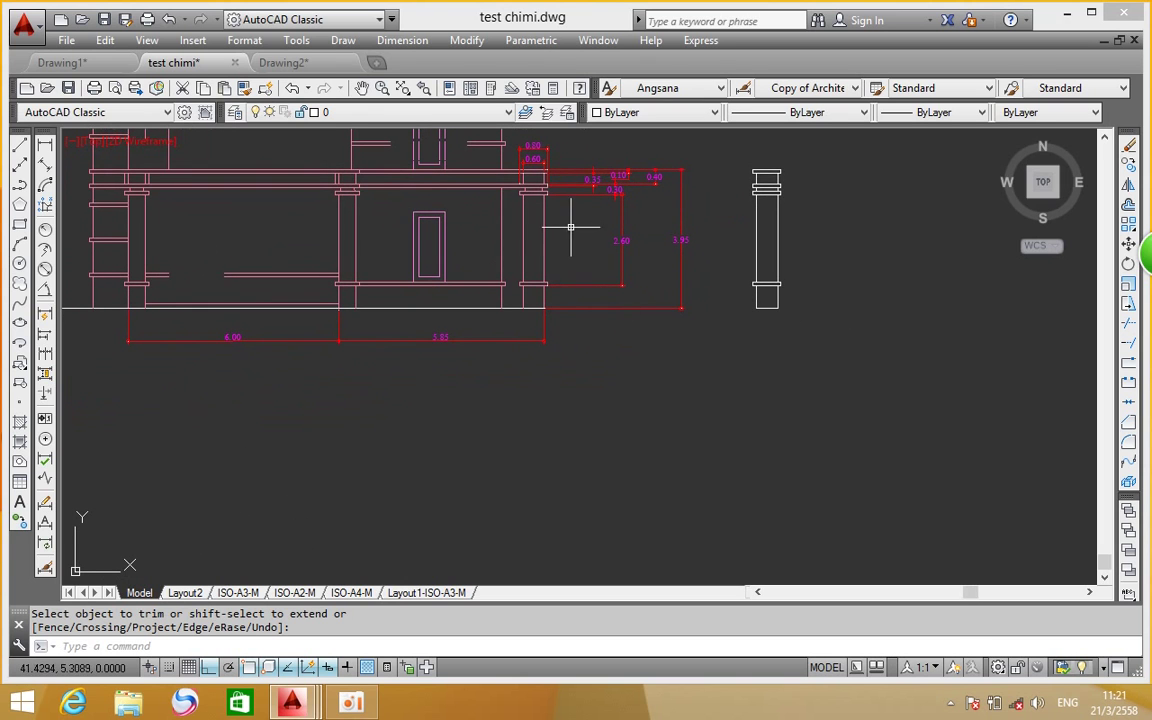
{"action": "middle_click_drag", "start_coordinate": [586, 231], "coordinate": [584, 240]}
{"action": "scroll", "coordinate": [600, 355], "scroll_direction": "up", "scroll_amount": 5}
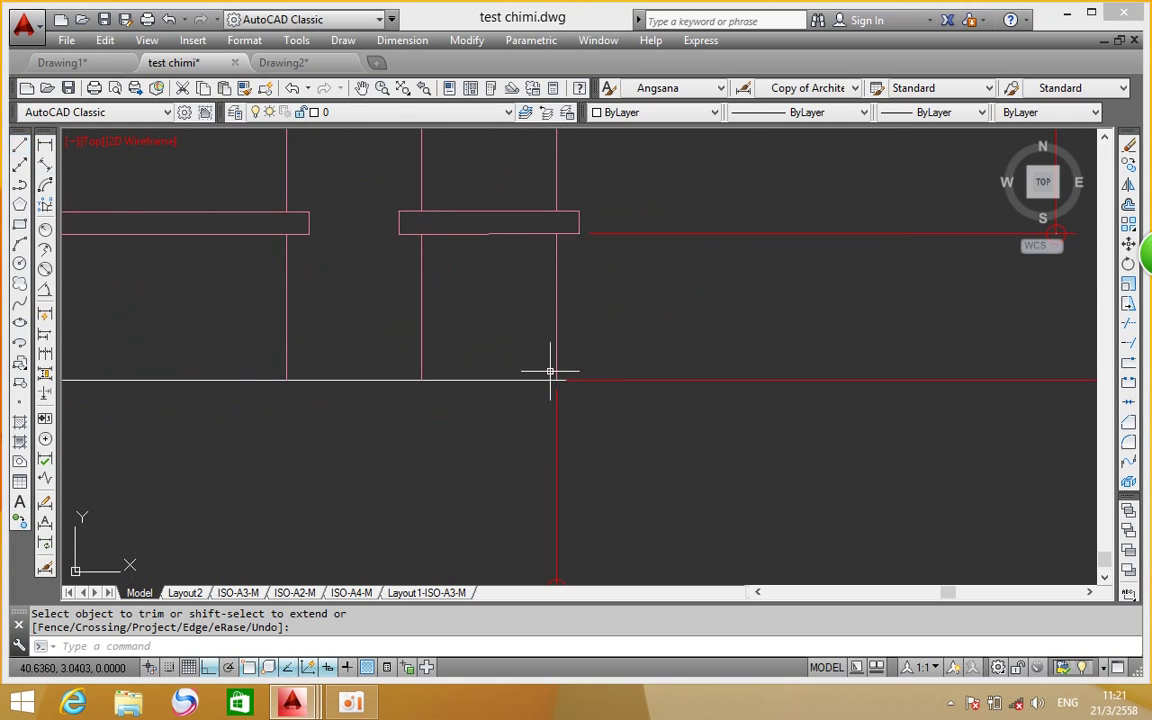
Draw a vertical guide line from the right column's base down below the elevation
{"action": "left_click", "coordinate": [20, 148]}
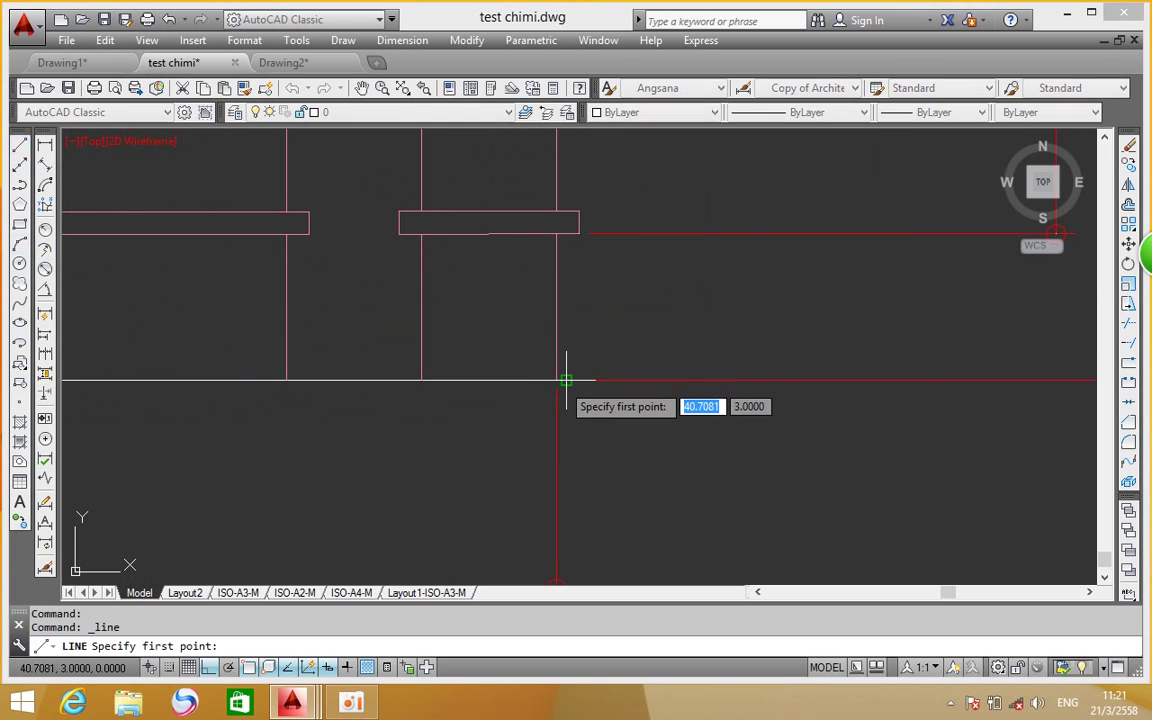
{"action": "left_click", "coordinate": [560, 380]}
{"action": "scroll", "coordinate": [560, 527], "scroll_direction": "down", "scroll_amount": 2}
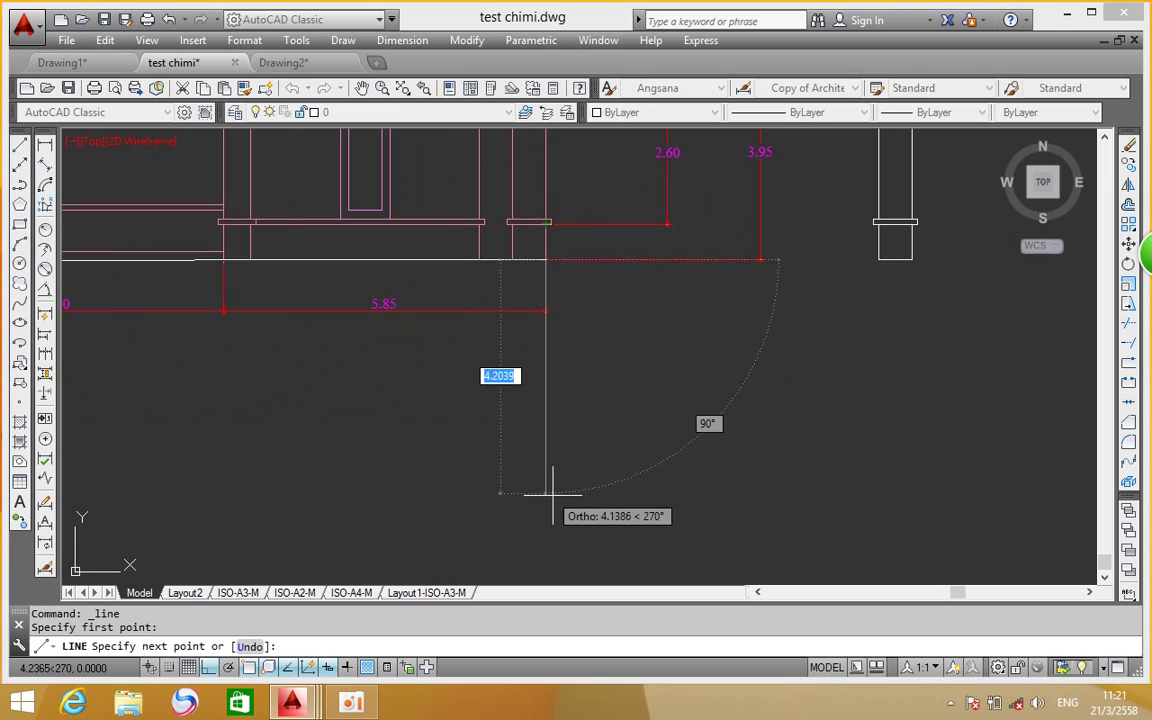
{"action": "scroll", "coordinate": [543, 411], "scroll_direction": "down", "scroll_amount": 2}
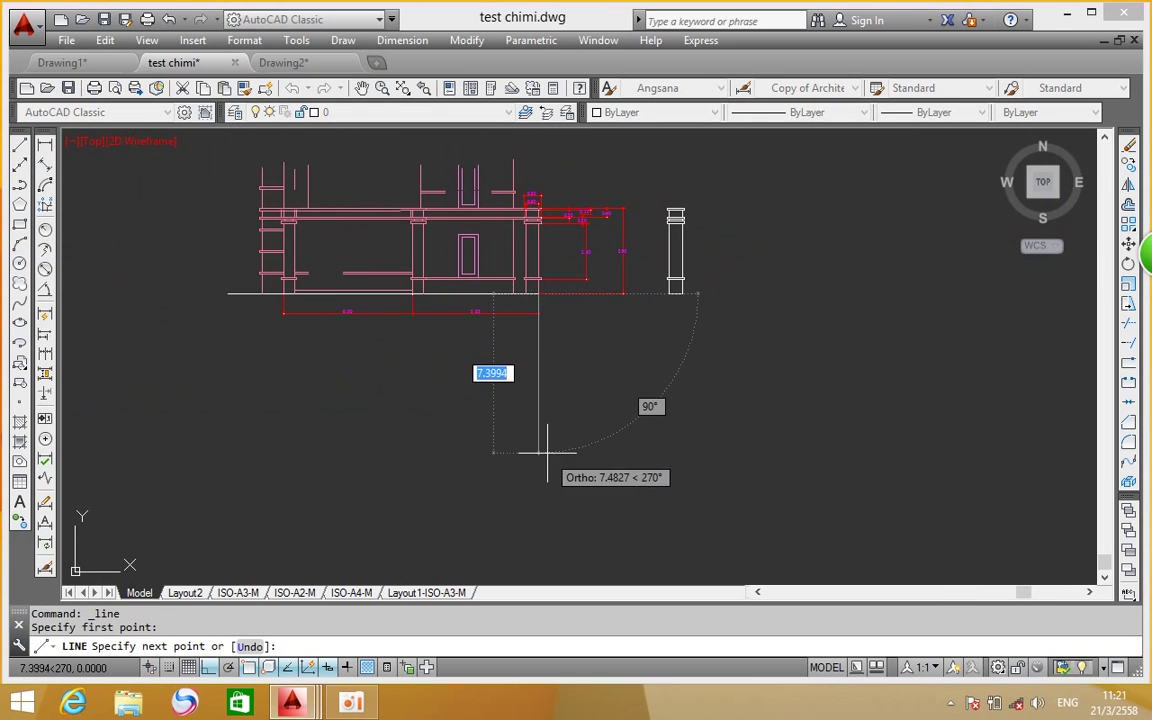
{"action": "left_click", "coordinate": [538, 458]}
{"action": "right_click", "coordinate": [640, 384]}
{"action": "left_click", "coordinate": [684, 402]}
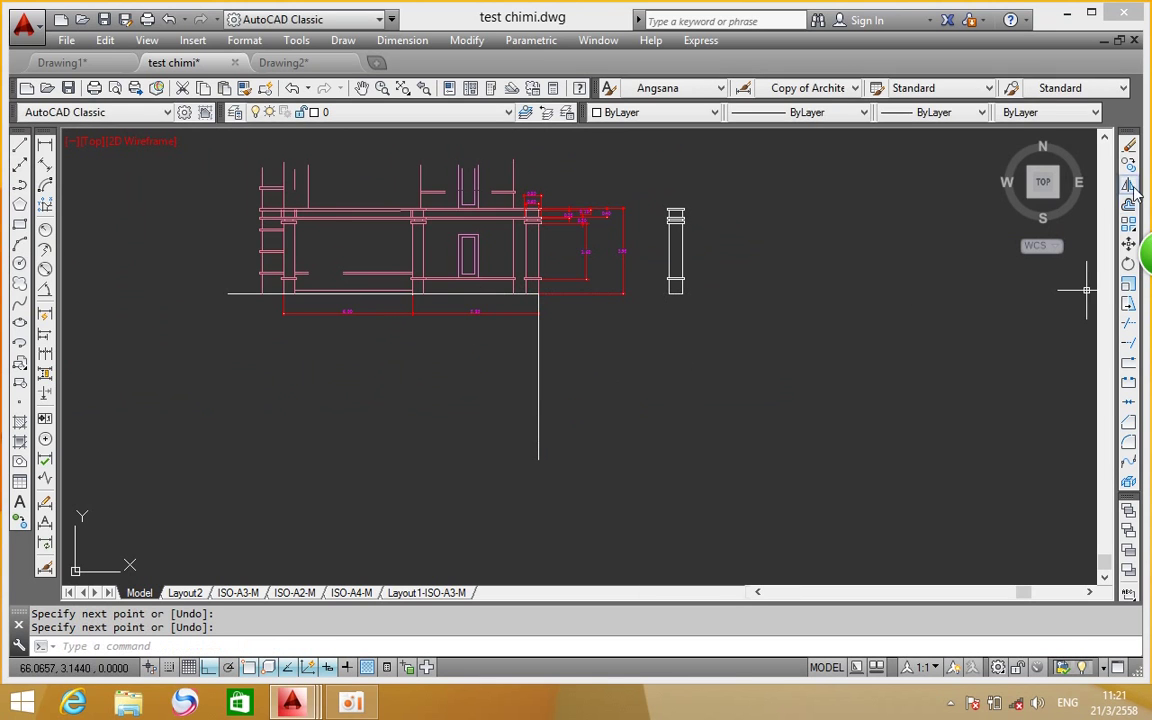
{"action": "left_click", "coordinate": [1128, 245]}
Move the standalone column toward the guide line, using its top corner as the base point
{"action": "left_click_drag", "start_coordinate": [794, 175], "coordinate": [637, 384]}
{"action": "key", "text": "Return"}
{"action": "scroll", "coordinate": [695, 230], "scroll_direction": "up", "scroll_amount": 3}
{"action": "scroll", "coordinate": [660, 285], "scroll_direction": "up", "scroll_amount": 3}
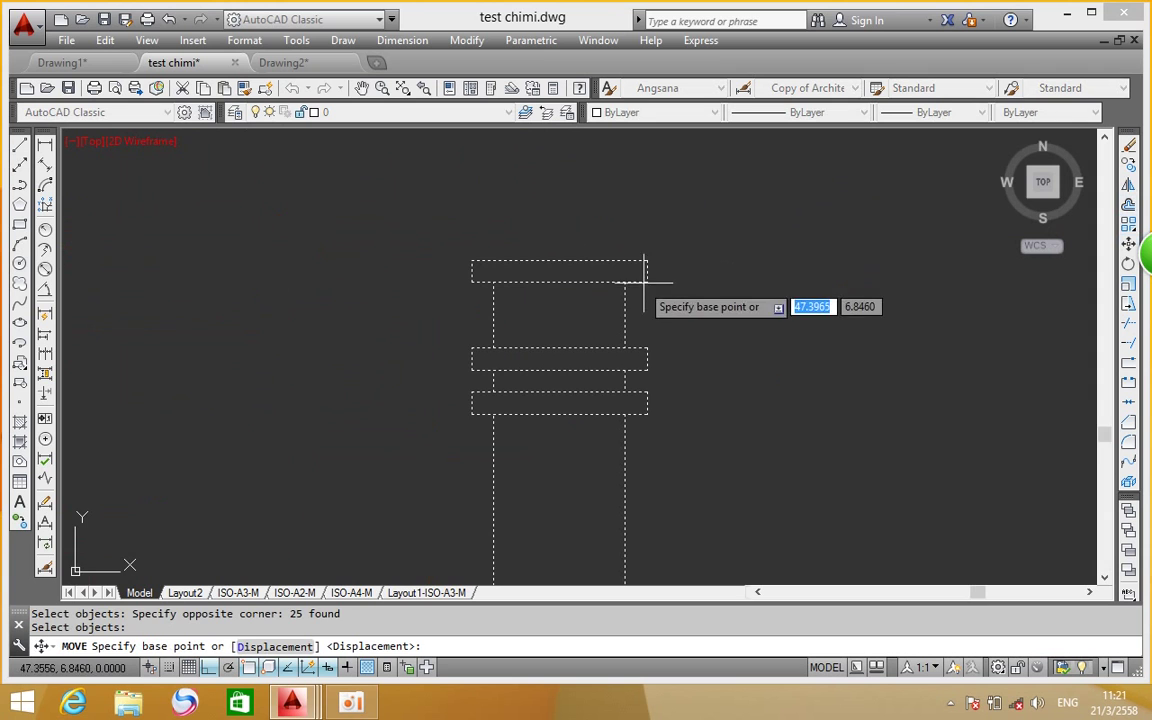
{"action": "left_click", "coordinate": [624, 282]}
{"action": "scroll", "coordinate": [624, 282], "scroll_direction": "down", "scroll_amount": 3}
{"action": "scroll", "coordinate": [522, 424], "scroll_direction": "up", "scroll_amount": 2}
{"action": "scroll", "coordinate": [535, 275], "scroll_direction": "up", "scroll_amount": 2}
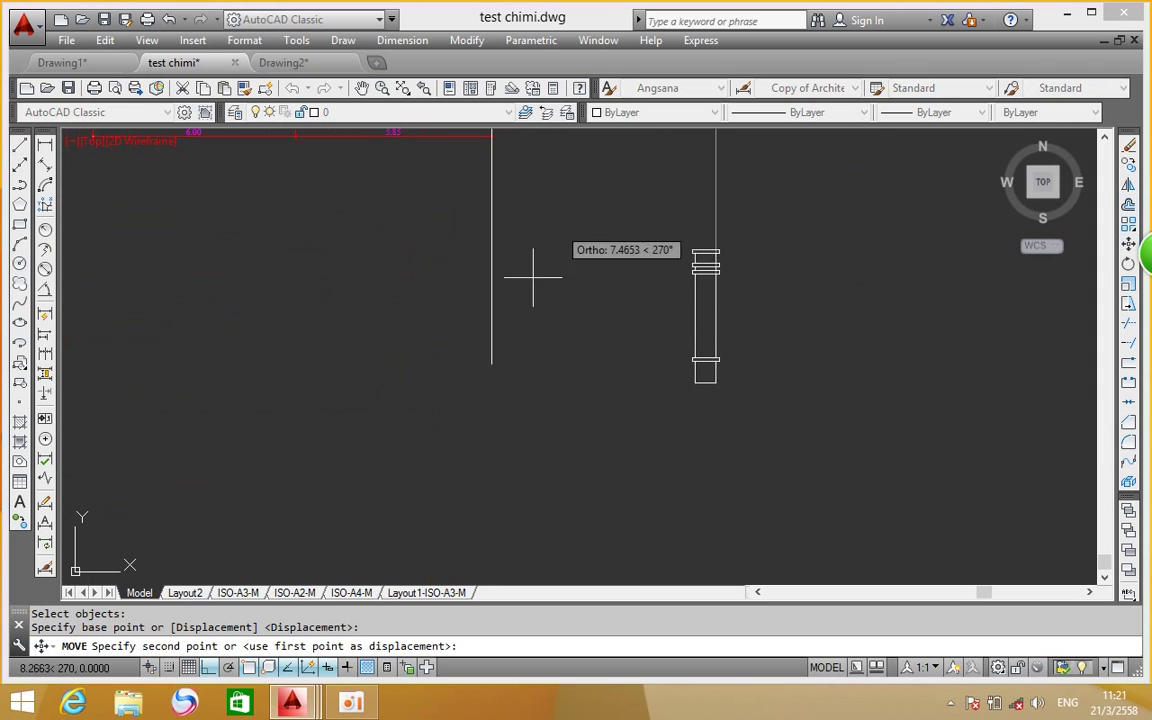
{"action": "left_click", "coordinate": [488, 365]}
Set the column down aligned with the vertical guide line
{"action": "scroll", "coordinate": [628, 289], "scroll_direction": "down", "scroll_amount": 5}
{"action": "scroll", "coordinate": [628, 289], "scroll_direction": "up", "scroll_amount": 5}
{"action": "scroll", "coordinate": [595, 281], "scroll_direction": "down", "scroll_amount": 3}
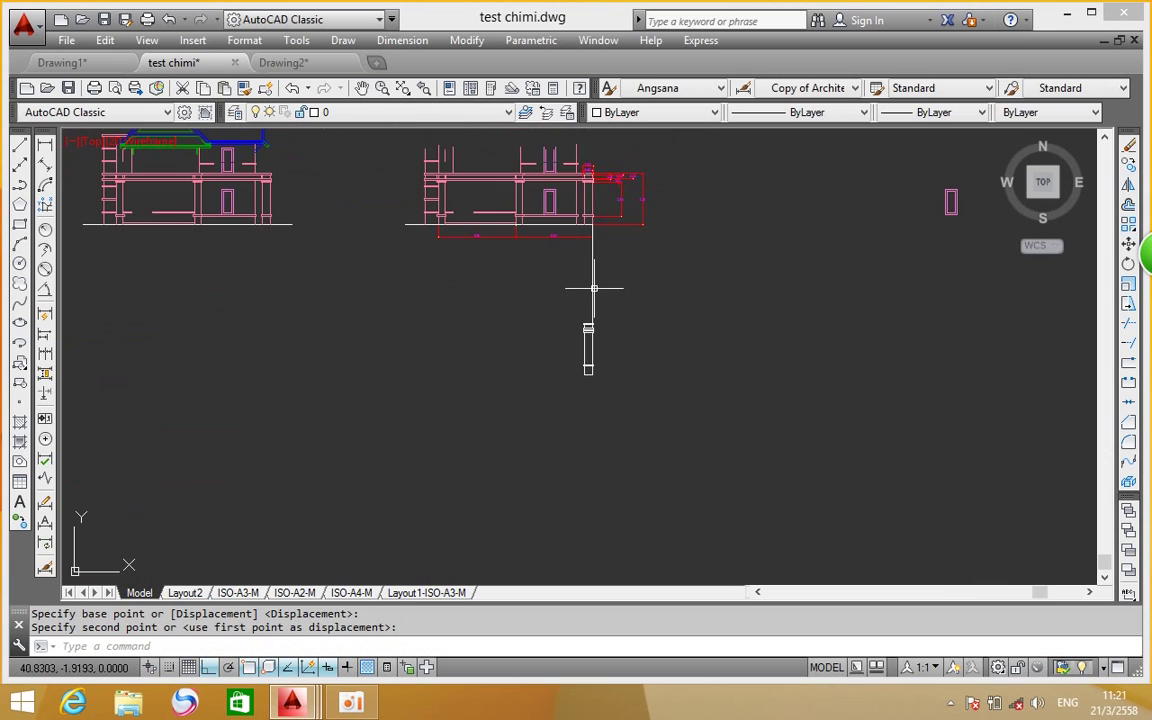
{"action": "scroll", "coordinate": [570, 206], "scroll_direction": "up", "scroll_amount": 3}
{"action": "middle_click_drag", "start_coordinate": [570, 206], "coordinate": [563, 291]}
{"action": "scroll", "coordinate": [568, 295], "scroll_direction": "down", "scroll_amount": 2}
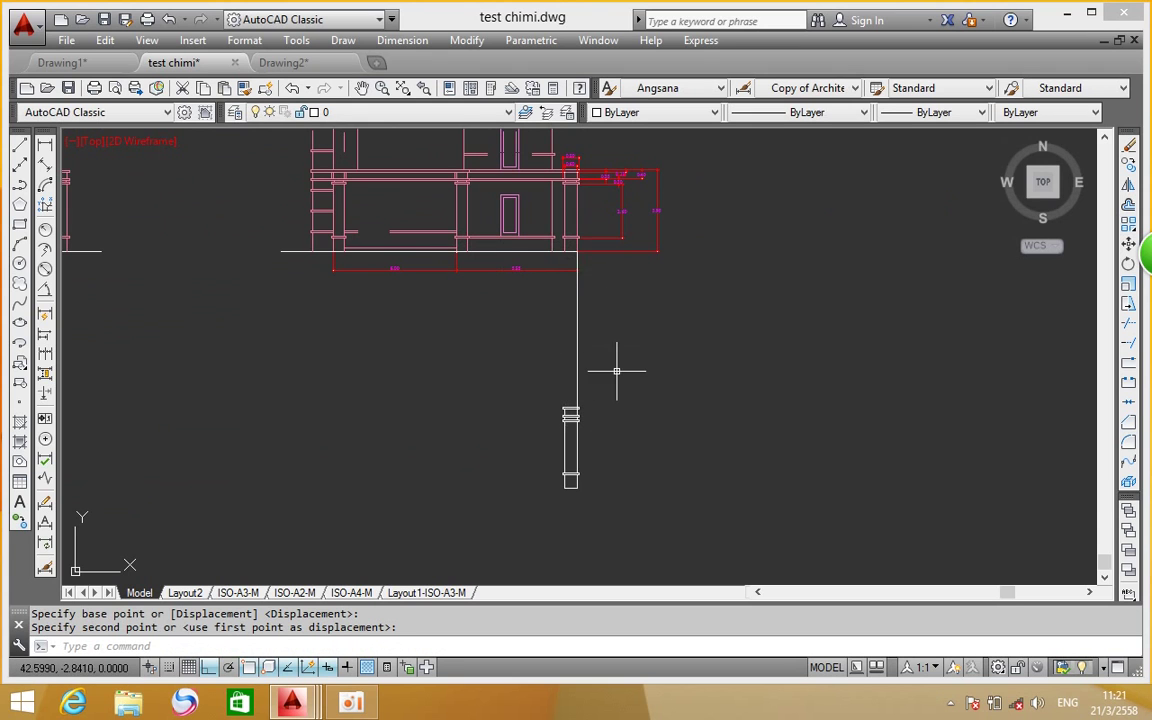
{"action": "scroll", "coordinate": [514, 288], "scroll_direction": "up", "scroll_amount": 4}
{"action": "scroll", "coordinate": [512, 289], "scroll_direction": "down", "scroll_amount": 3}
{"action": "scroll", "coordinate": [540, 368], "scroll_direction": "down", "scroll_amount": 2}
{"action": "scroll", "coordinate": [540, 368], "scroll_direction": "up", "scroll_amount": 3}
{"action": "scroll", "coordinate": [540, 340], "scroll_direction": "up", "scroll_amount": 2}
{"action": "left_click", "coordinate": [733, 311]}
Erase the vertical guide line with a crossing window
{"action": "left_click", "coordinate": [541, 311]}
{"action": "left_click", "coordinate": [609, 449]}
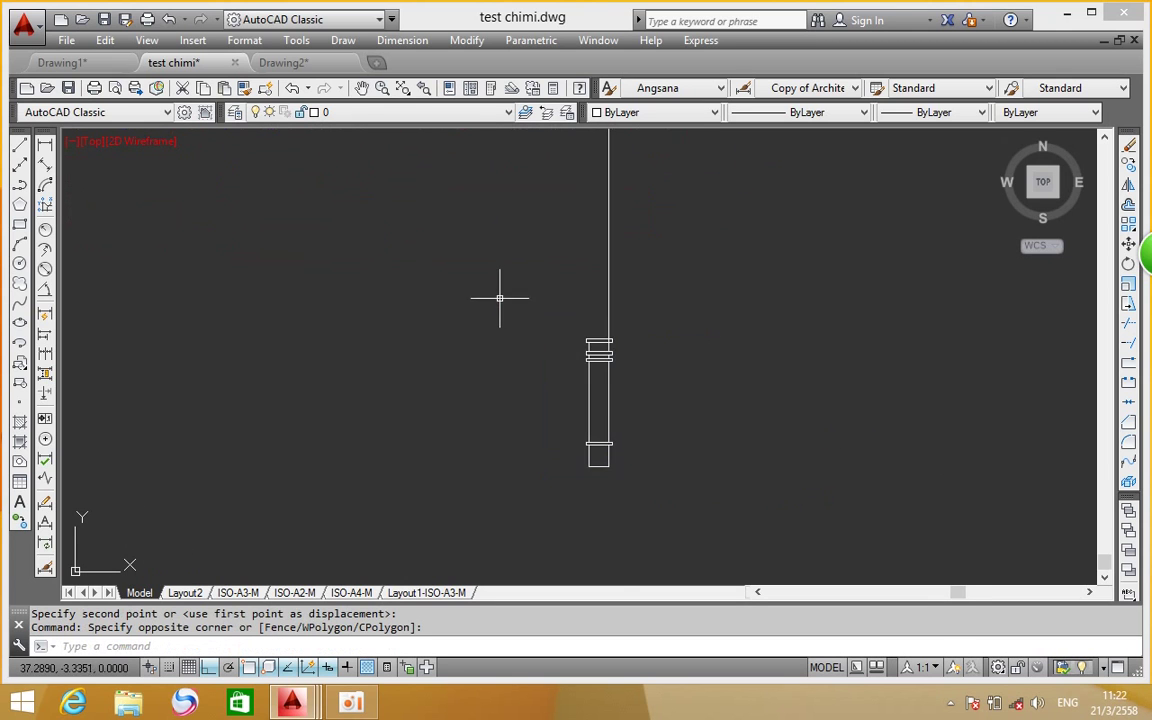
{"action": "middle_click_drag", "start_coordinate": [497, 301], "coordinate": [504, 418]}
{"action": "left_click", "coordinate": [390, 177]}
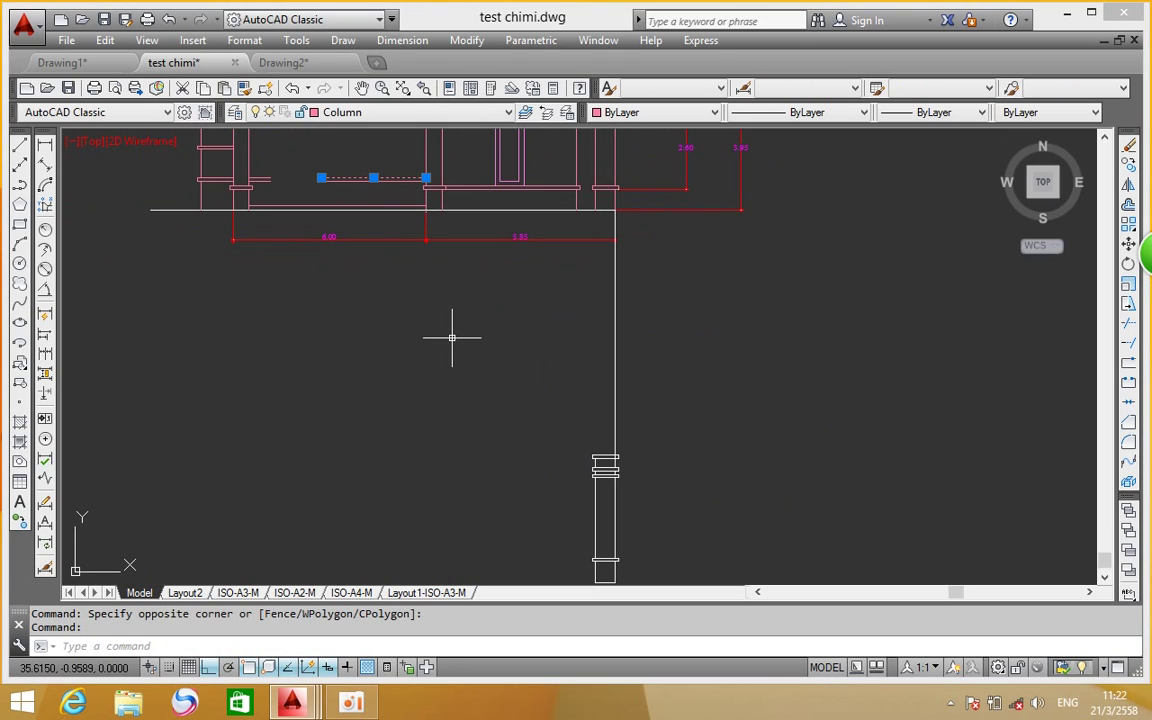
{"action": "key", "text": "Escape"}
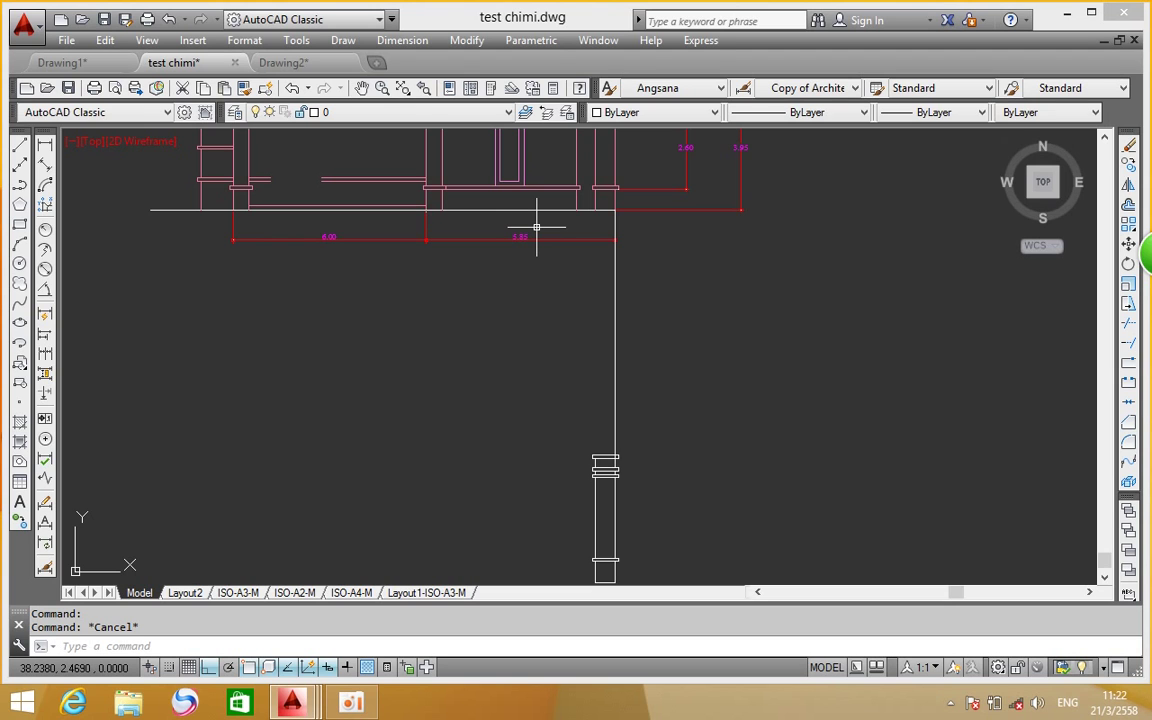
{"action": "left_click", "coordinate": [668, 303]}
{"action": "left_click", "coordinate": [494, 370]}
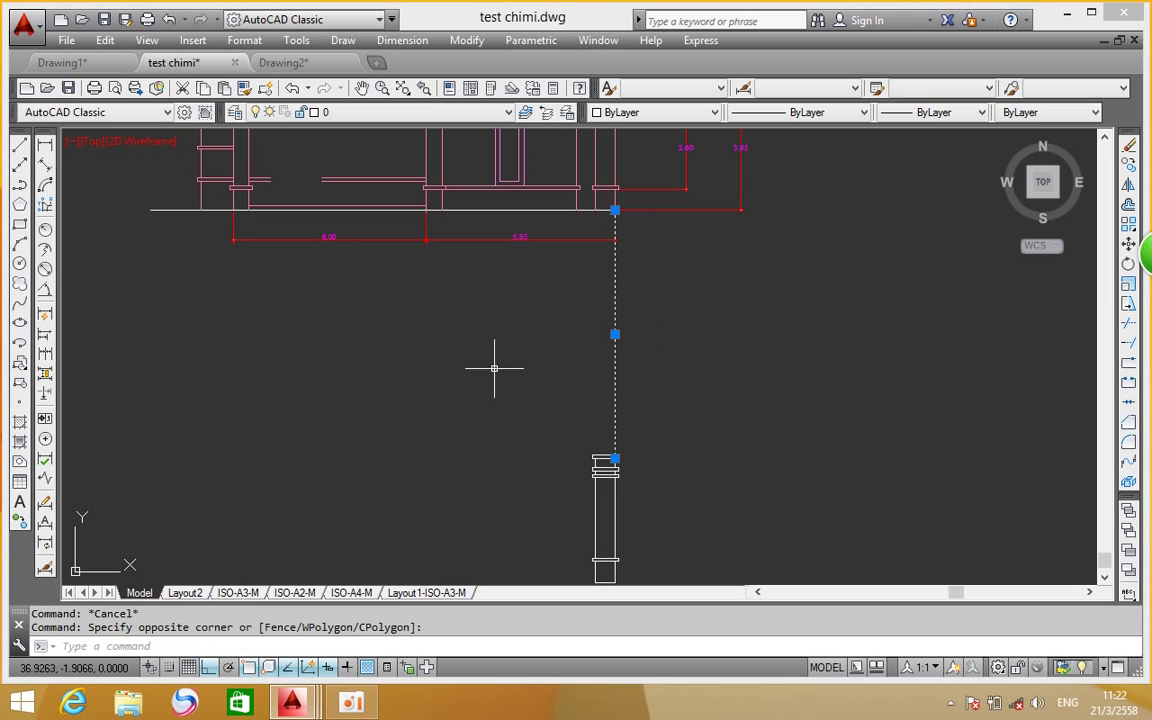
{"action": "key", "text": "Delete"}
{"action": "scroll", "coordinate": [661, 339], "scroll_direction": "down", "scroll_amount": 5}
{"action": "scroll", "coordinate": [604, 329], "scroll_direction": "up", "scroll_amount": 3}
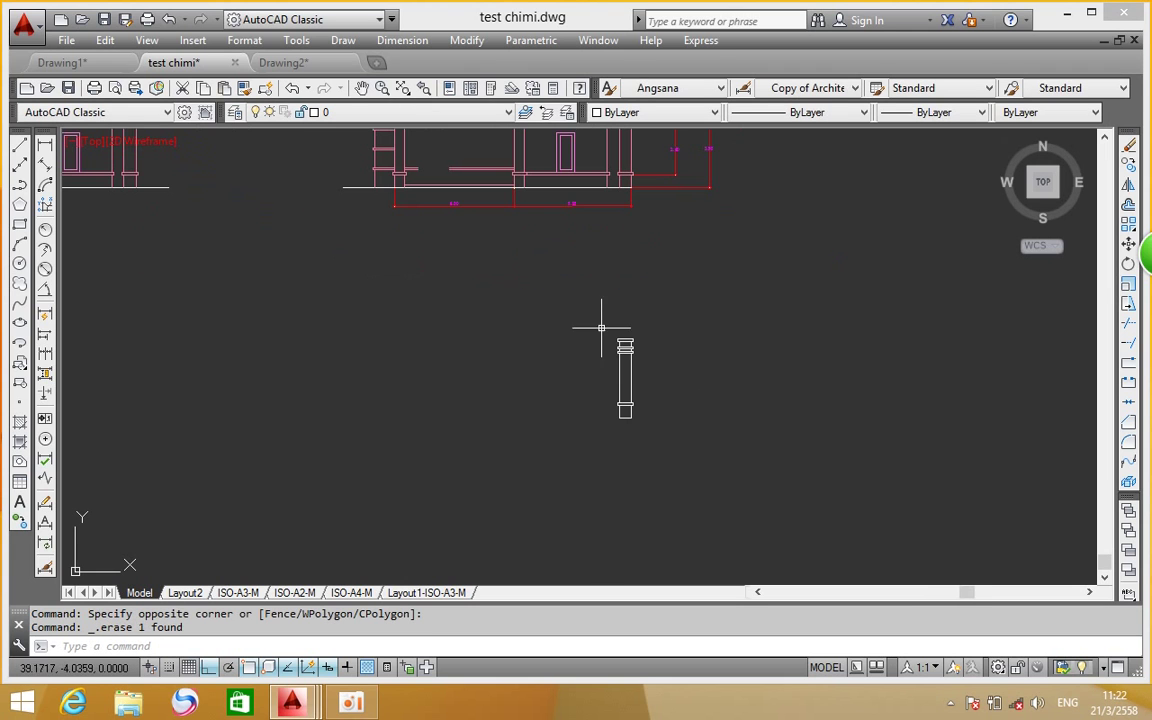
Move the column profile up slightly with MOVE
{"action": "left_click", "coordinate": [1128, 246]}
{"action": "left_click", "coordinate": [652, 267]}
{"action": "left_click", "coordinate": [486, 389]}
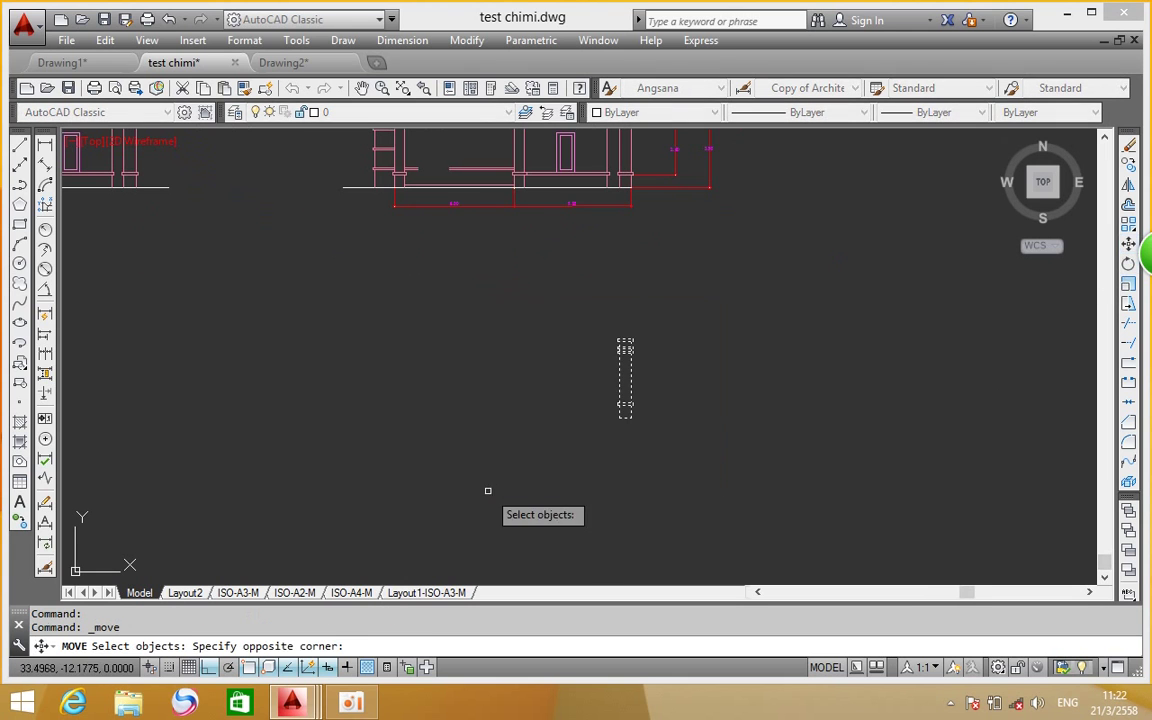
{"action": "key", "text": "Return"}
{"action": "left_click", "coordinate": [501, 469]}
{"action": "left_click", "coordinate": [500, 395]}
Put the whole column profile on the Column layer
{"action": "left_click", "coordinate": [676, 212]}
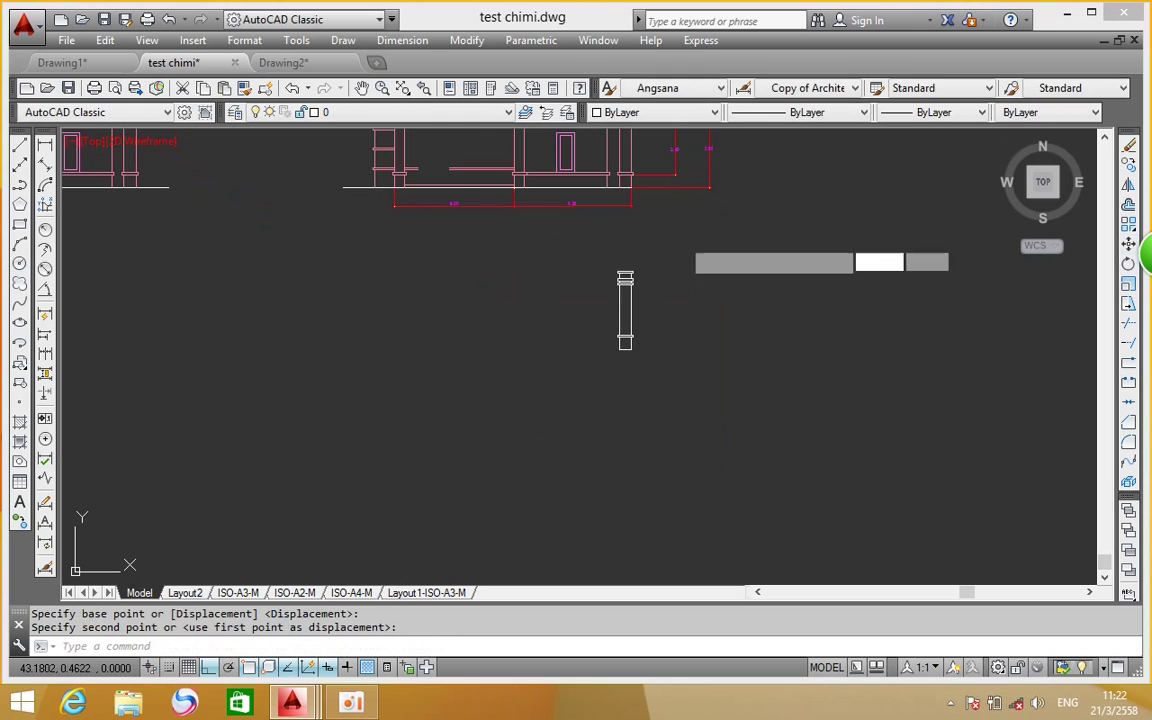
{"action": "left_click", "coordinate": [490, 340]}
{"action": "left_click", "coordinate": [504, 114]}
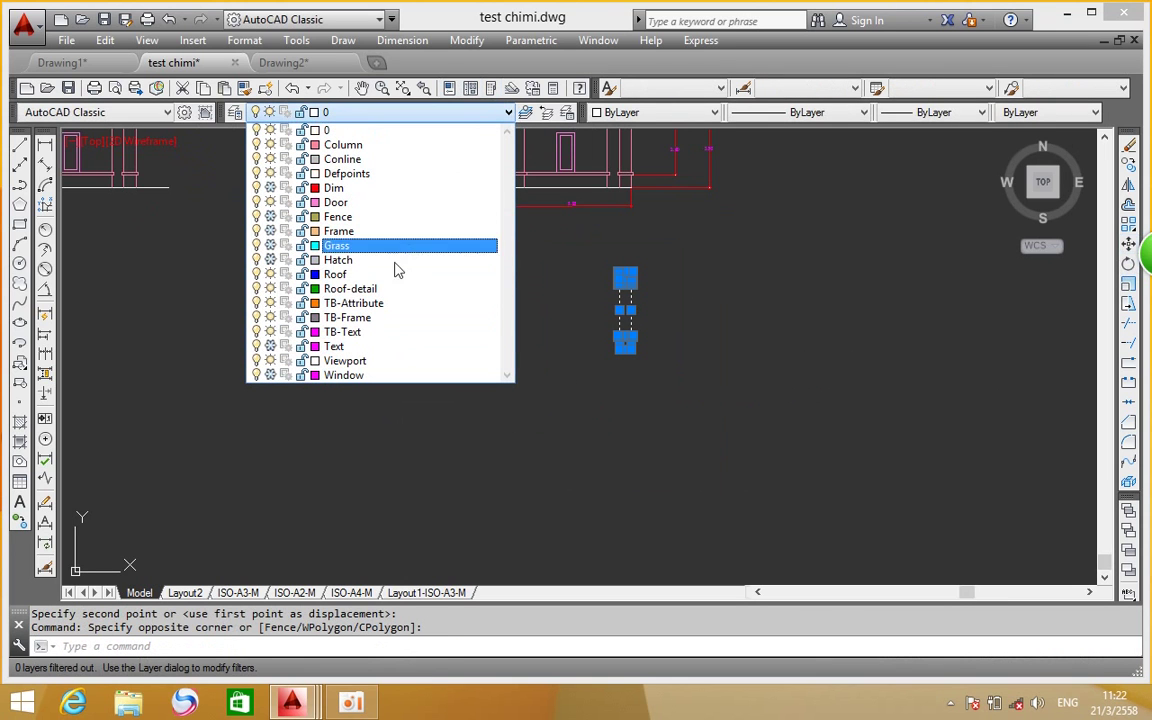
{"action": "left_click", "coordinate": [343, 145]}
{"action": "key", "text": "Escape"}
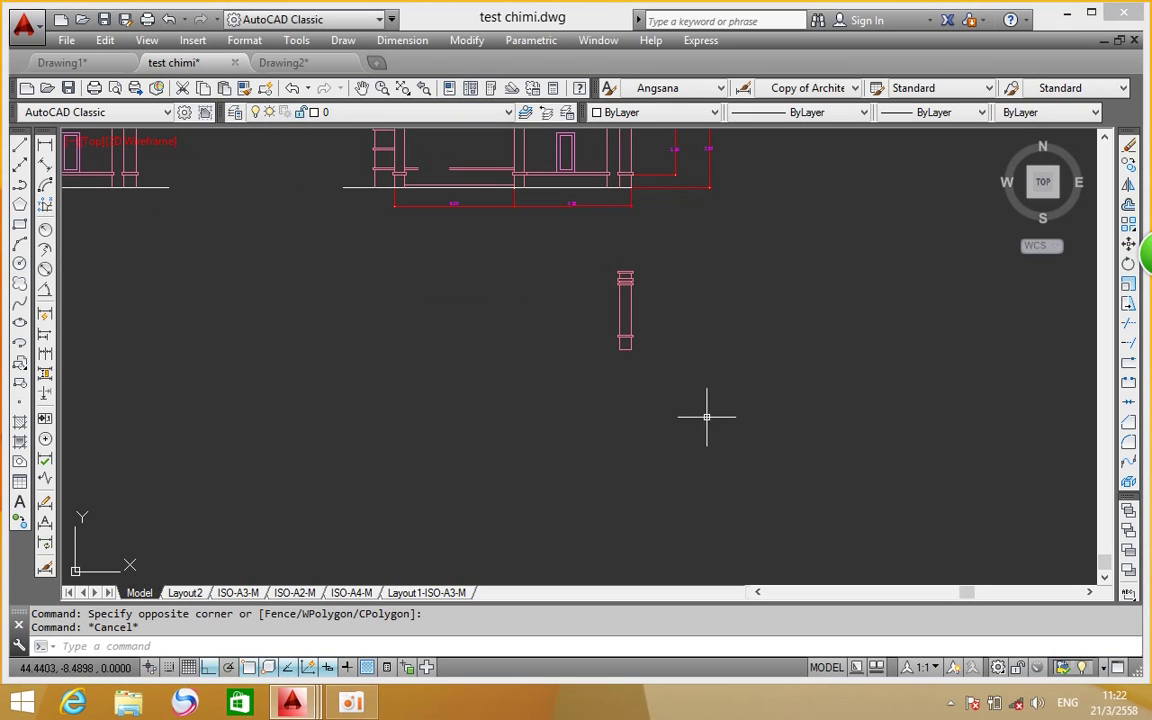
{"action": "key", "text": "Escape"}
{"action": "middle_click_drag", "start_coordinate": [707, 303], "coordinate": [681, 411]}
{"action": "scroll", "coordinate": [579, 503], "scroll_direction": "up", "scroll_amount": 4}
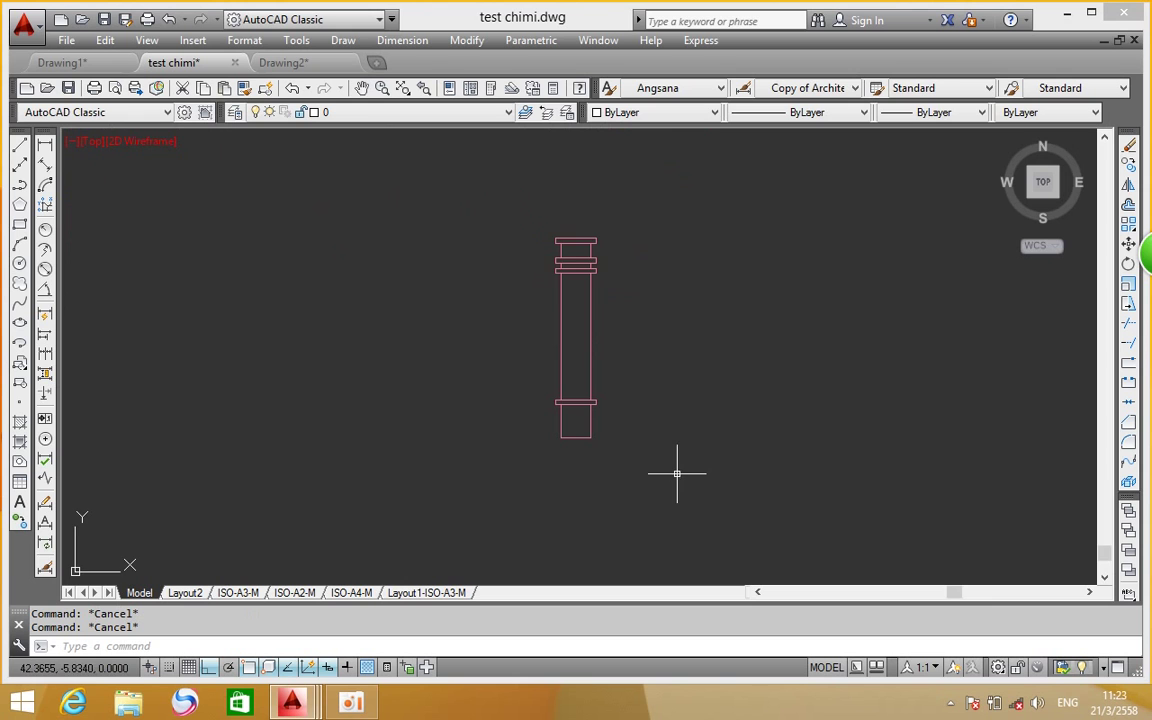
{"action": "scroll", "coordinate": [424, 417], "scroll_direction": "down", "scroll_amount": 3}
{"action": "scroll", "coordinate": [476, 432], "scroll_direction": "up", "scroll_amount": 1}
{"action": "scroll", "coordinate": [495, 327], "scroll_direction": "up", "scroll_amount": 1}
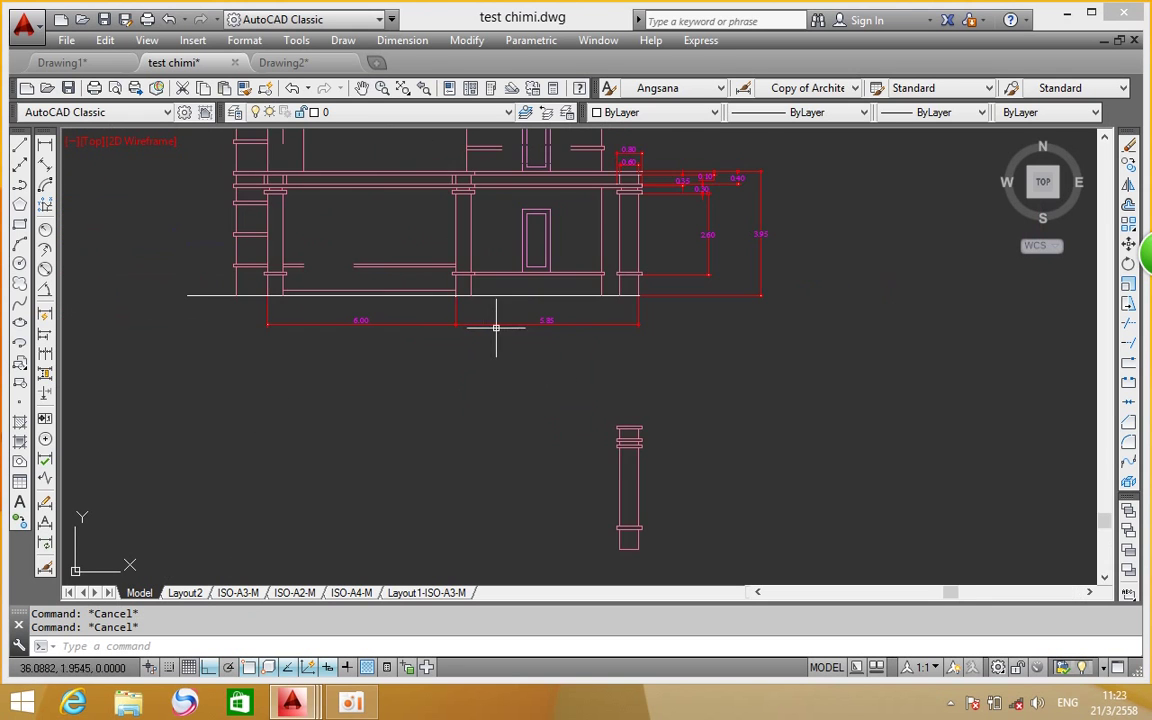
Start copying the pillar: window-select it and pick its base point
{"action": "middle_click_drag", "start_coordinate": [495, 327], "coordinate": [485, 246]}
{"action": "left_click", "coordinate": [1128, 166]}
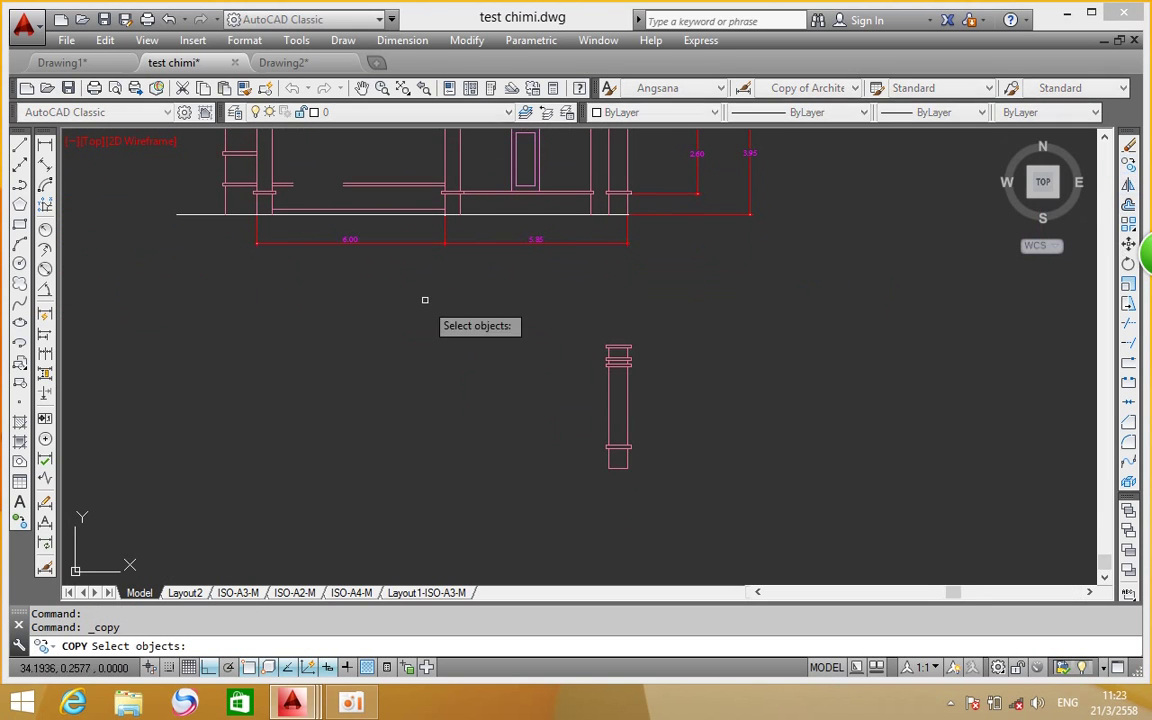
{"action": "middle_click_drag", "start_coordinate": [400, 245], "coordinate": [402, 333]}
{"action": "middle_click_drag", "start_coordinate": [532, 330], "coordinate": [514, 293]}
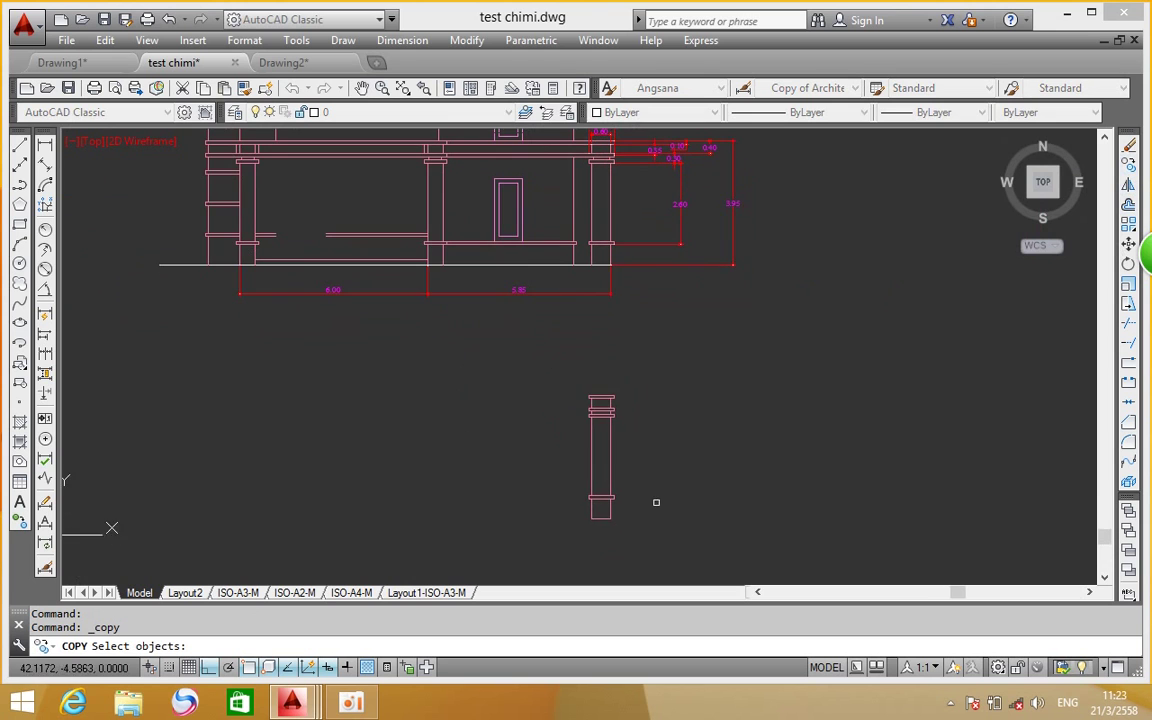
{"action": "left_click", "coordinate": [700, 338]}
{"action": "left_click", "coordinate": [492, 524]}
{"action": "key", "text": "Return"}
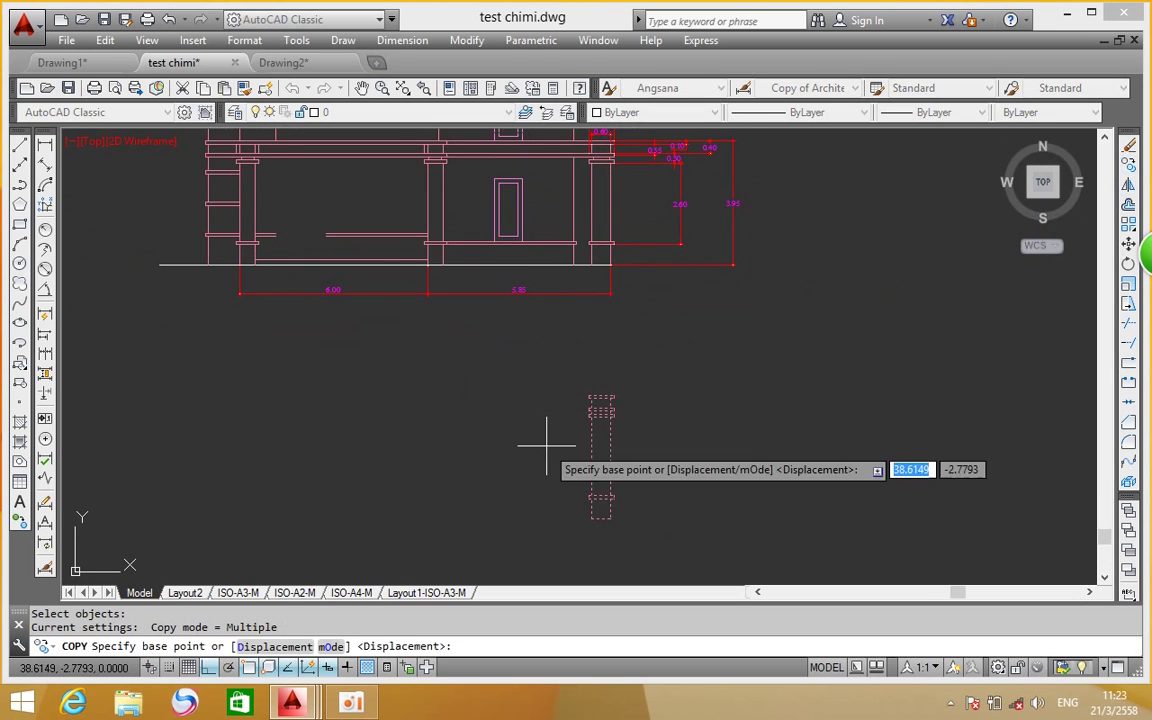
{"action": "left_click", "coordinate": [547, 445]}
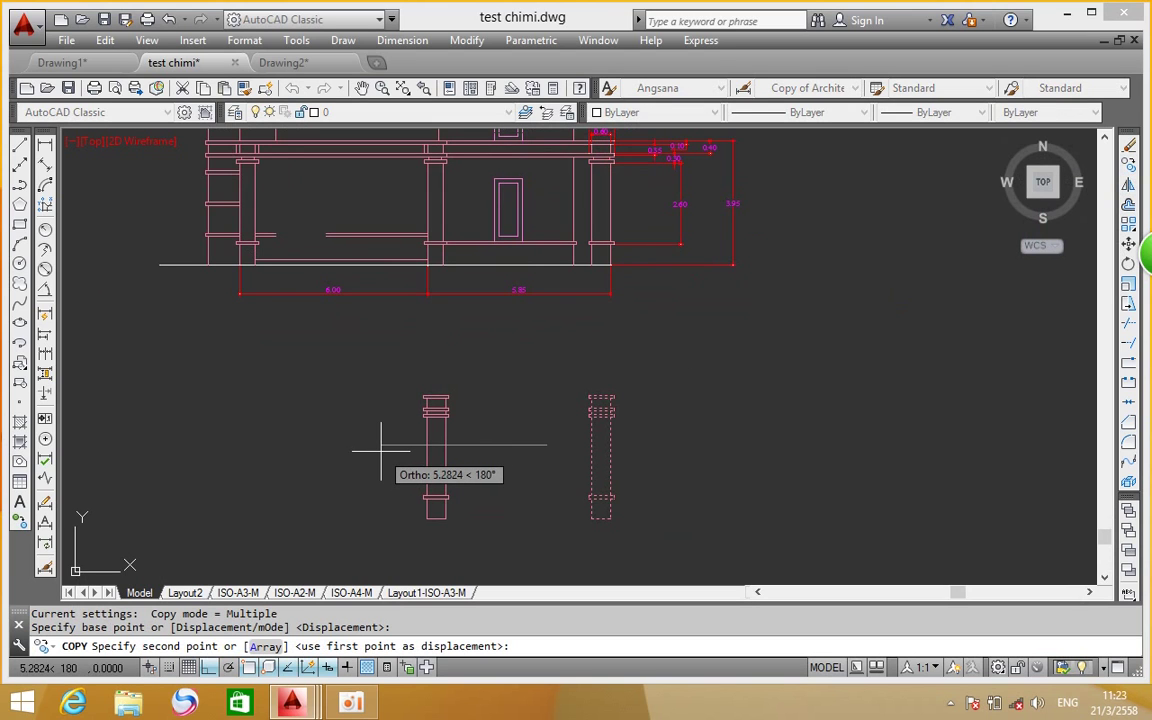
Place the pillar copy 5.85 to the left
{"action": "scroll", "coordinate": [380, 450], "scroll_direction": "up", "scroll_amount": 1}
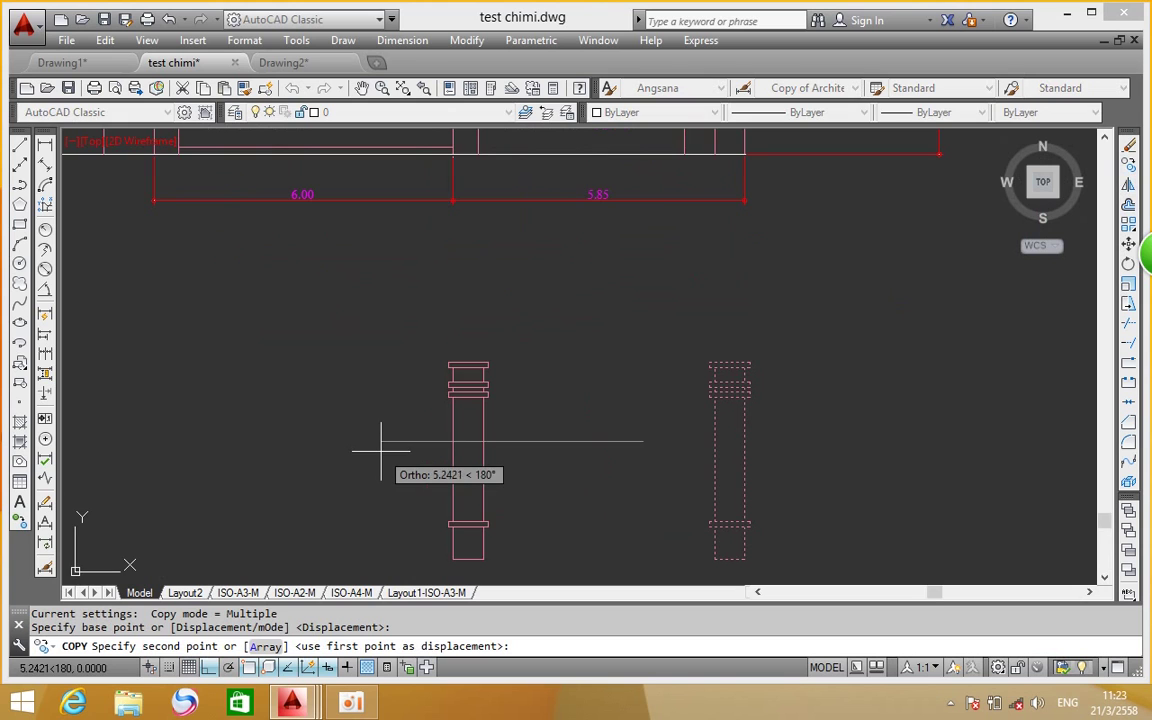
{"action": "scroll", "coordinate": [380, 468], "scroll_direction": "up", "scroll_amount": 1}
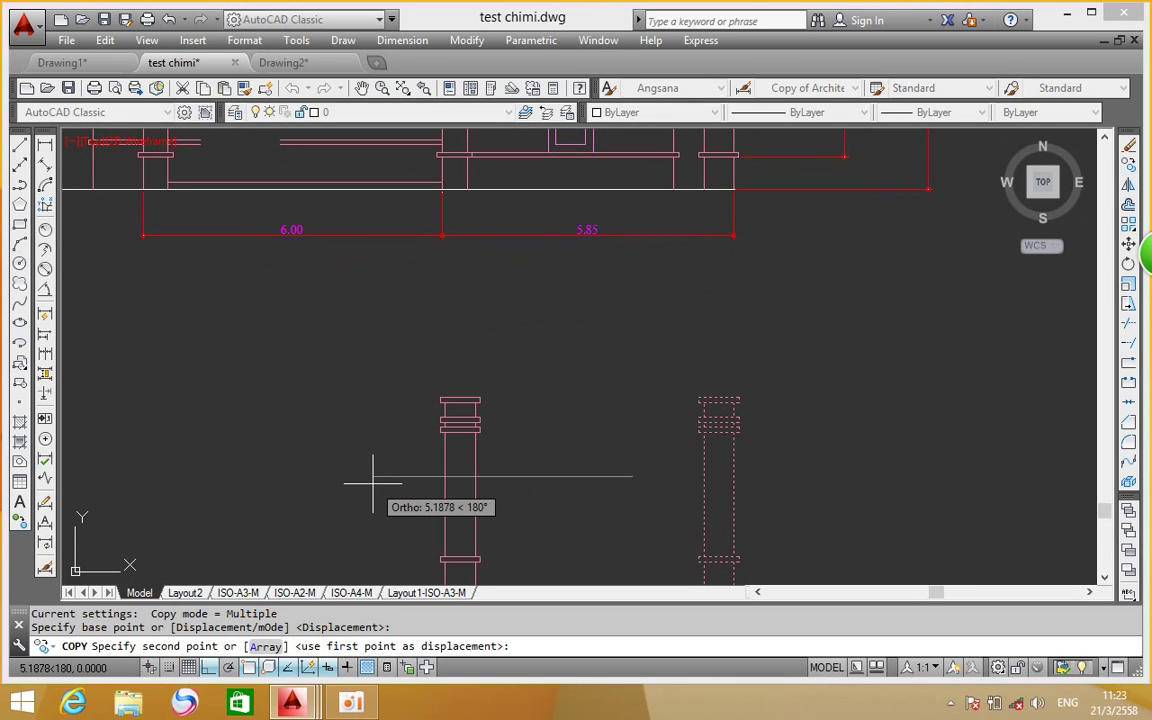
{"action": "type", "text": "5.85"}
{"action": "key", "text": "Return"}
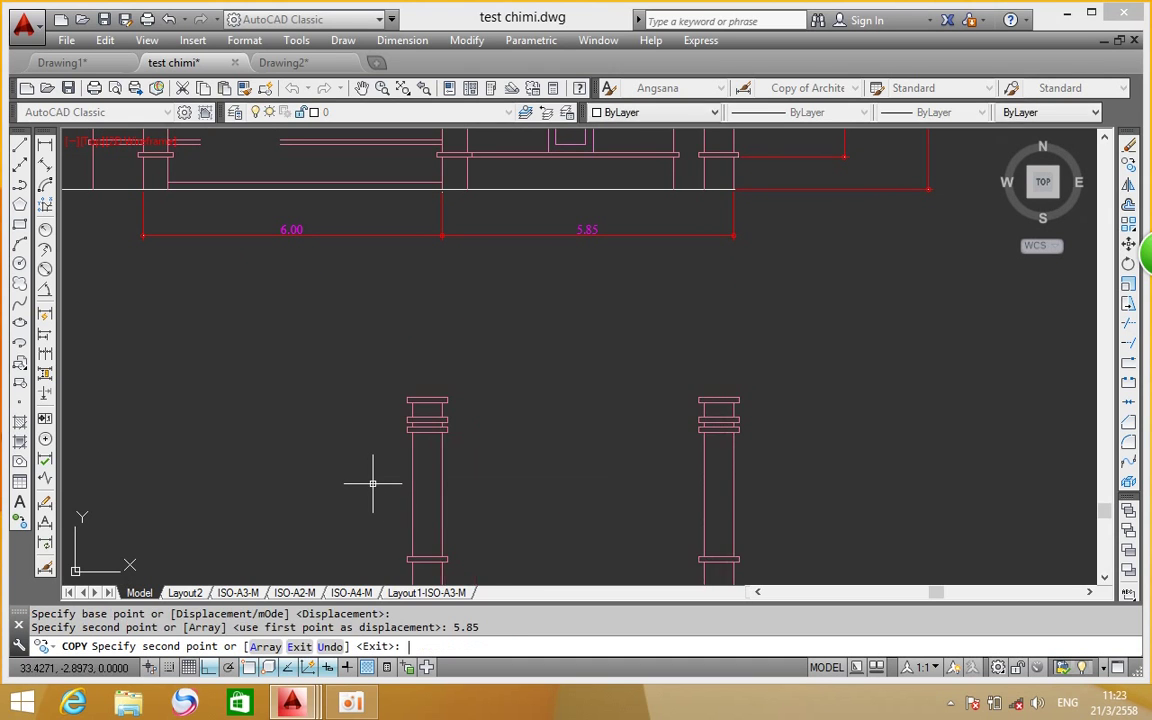
{"action": "key", "text": "Return"}
{"action": "scroll", "coordinate": [360, 420], "scroll_direction": "down", "scroll_amount": 4}
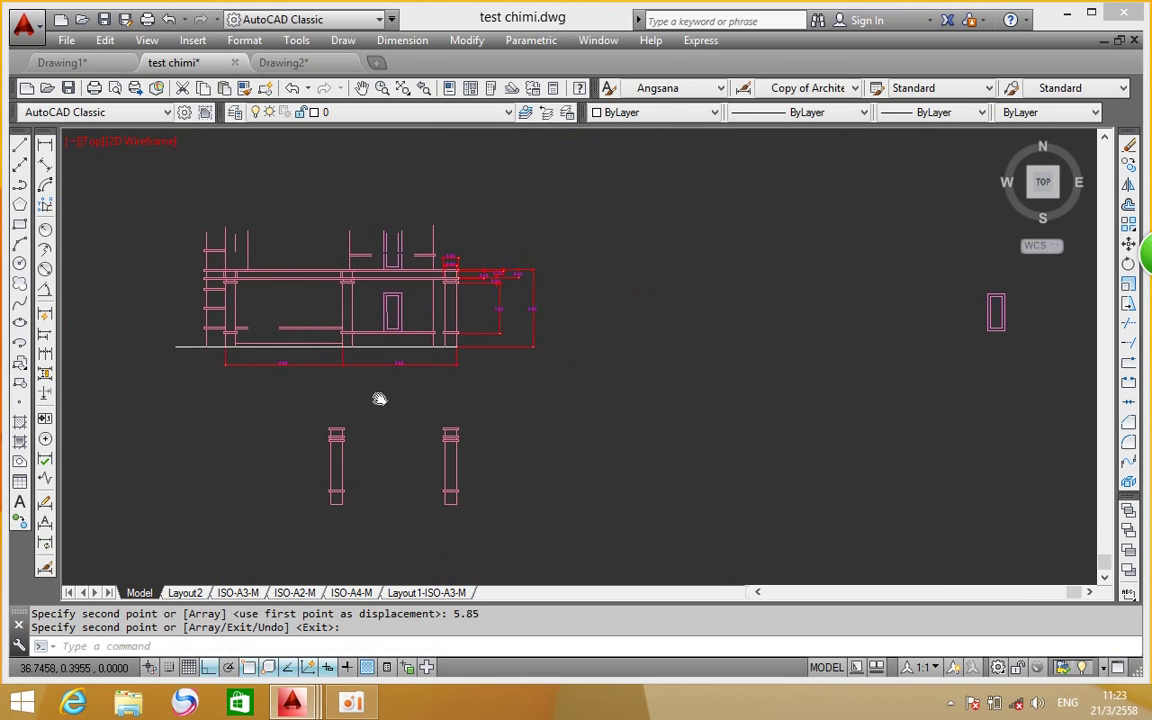
{"action": "scroll", "coordinate": [440, 290], "scroll_direction": "up", "scroll_amount": 2}
{"action": "scroll", "coordinate": [458, 249], "scroll_direction": "up", "scroll_amount": 4}
{"action": "middle_click_drag", "start_coordinate": [458, 249], "coordinate": [327, 324]}
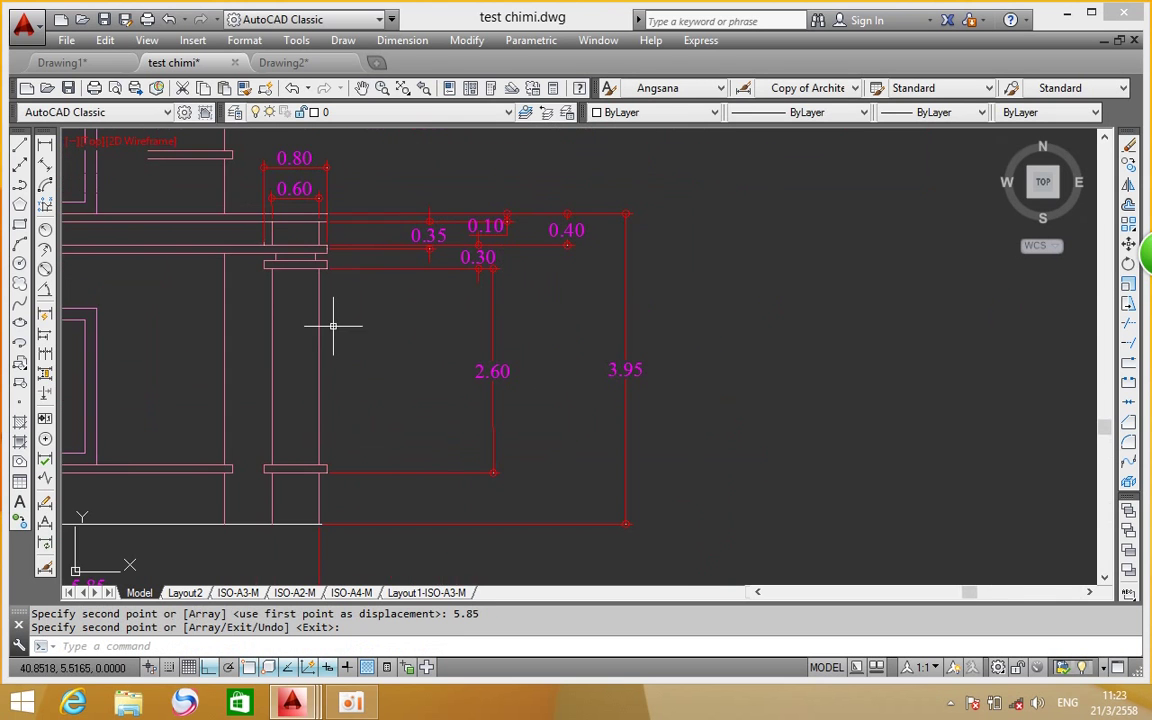
Start a linear dimension across the cap corners, then cancel it
{"action": "scroll", "coordinate": [316, 303], "scroll_direction": "down", "scroll_amount": 6}
{"action": "scroll", "coordinate": [310, 434], "scroll_direction": "up", "scroll_amount": 7}
{"action": "scroll", "coordinate": [244, 296], "scroll_direction": "up", "scroll_amount": 2}
{"action": "left_click", "coordinate": [45, 164]}
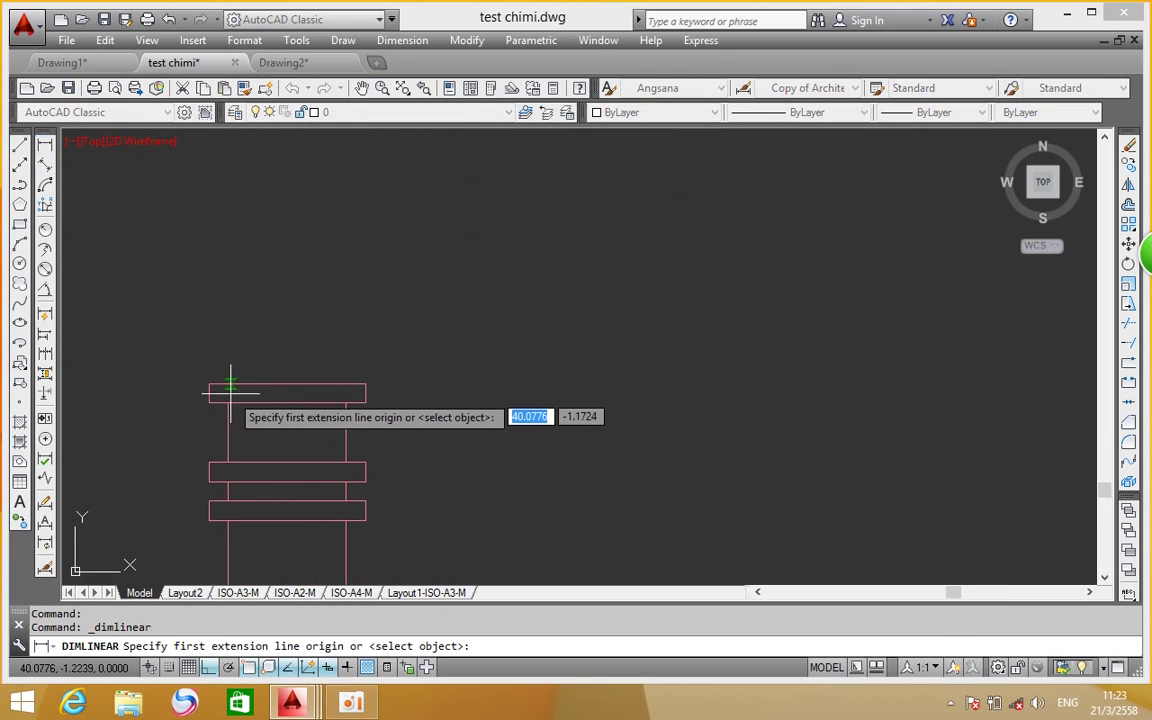
{"action": "left_click", "coordinate": [228, 403]}
{"action": "left_click", "coordinate": [345, 403]}
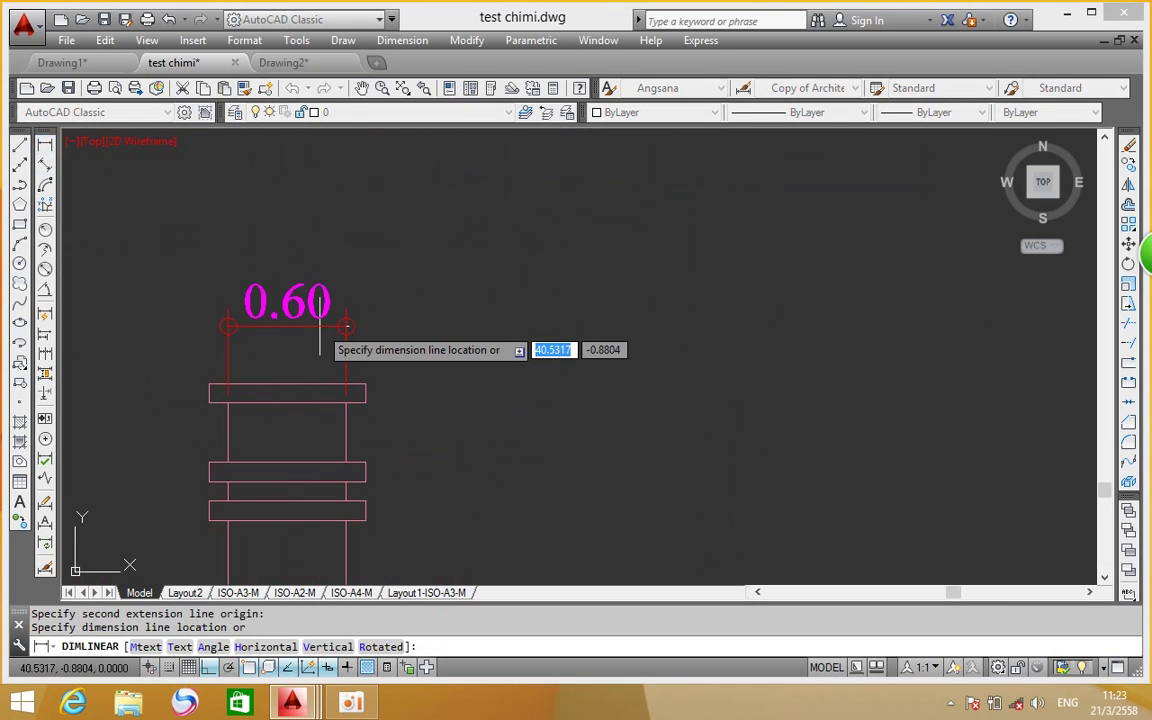
{"action": "key", "text": "Escape"}
Begin a line at the column base corner, then cancel it
{"action": "scroll", "coordinate": [318, 330], "scroll_direction": "down", "scroll_amount": 8}
{"action": "scroll", "coordinate": [316, 295], "scroll_direction": "up", "scroll_amount": 5}
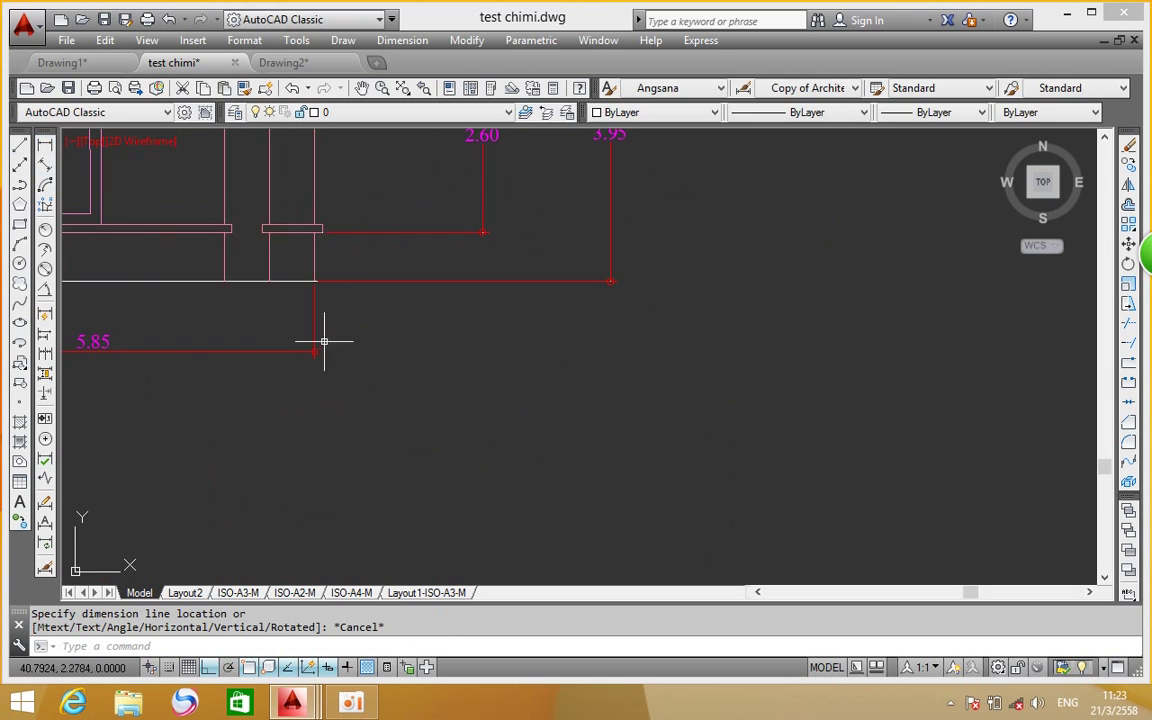
{"action": "scroll", "coordinate": [316, 295], "scroll_direction": "down", "scroll_amount": 5}
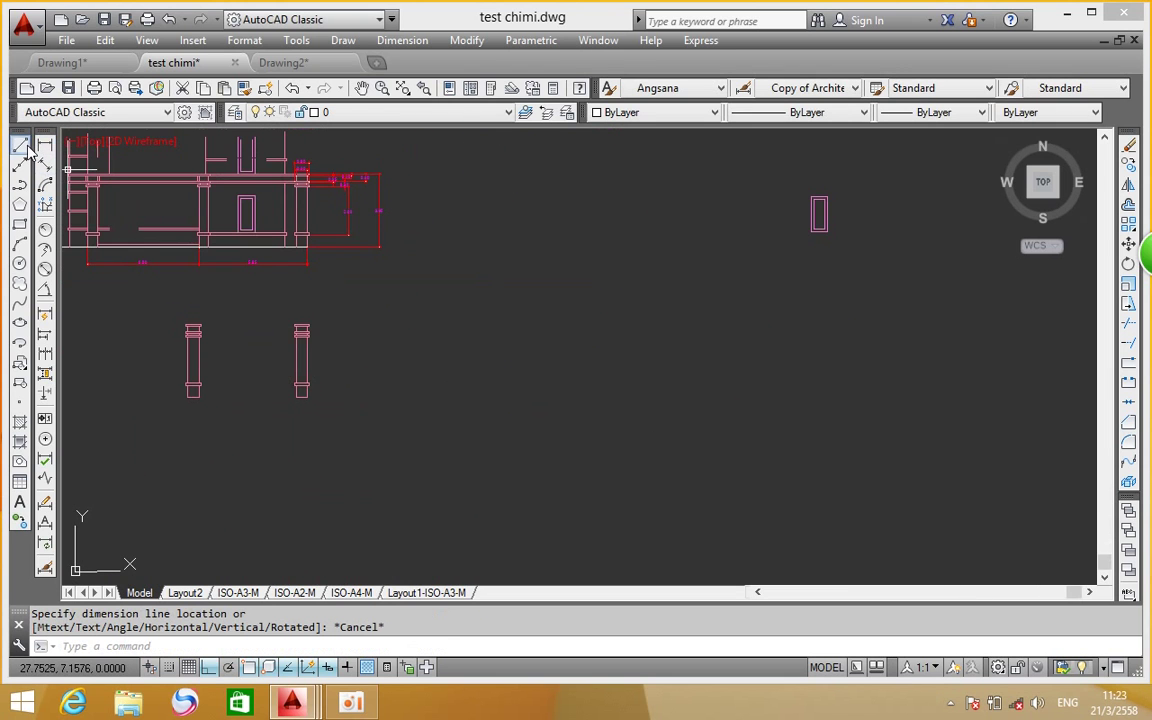
{"action": "left_click", "coordinate": [26, 148]}
{"action": "scroll", "coordinate": [315, 245], "scroll_direction": "up", "scroll_amount": 4}
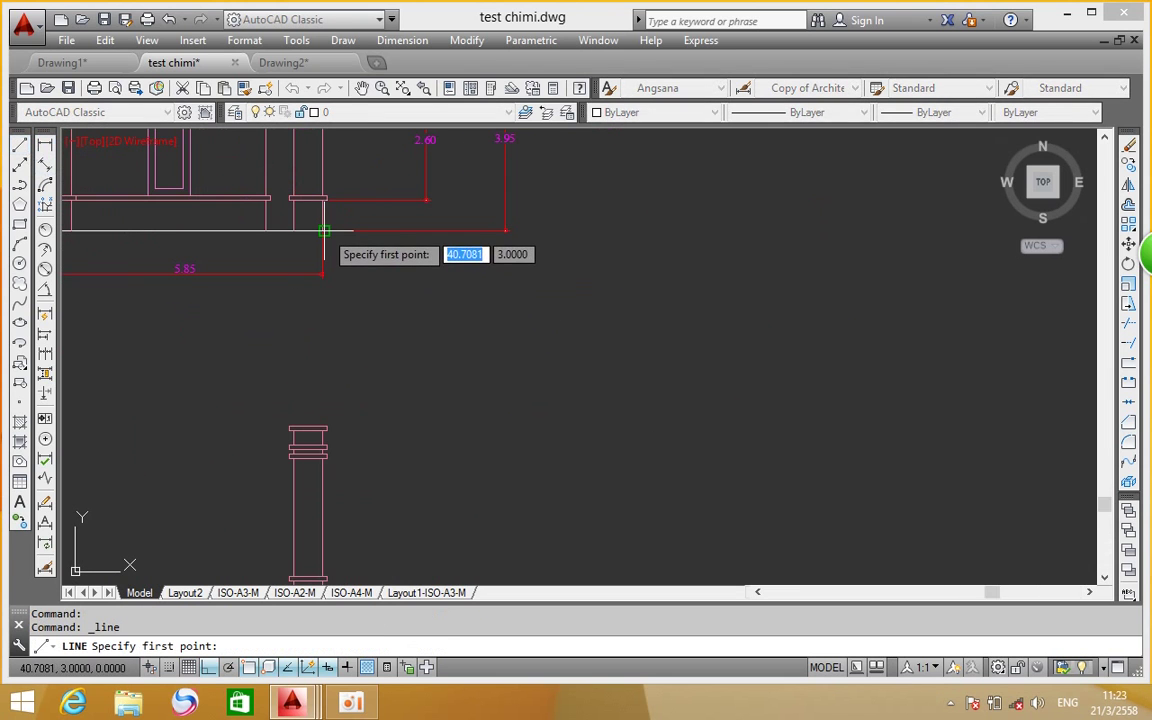
{"action": "left_click", "coordinate": [323, 231]}
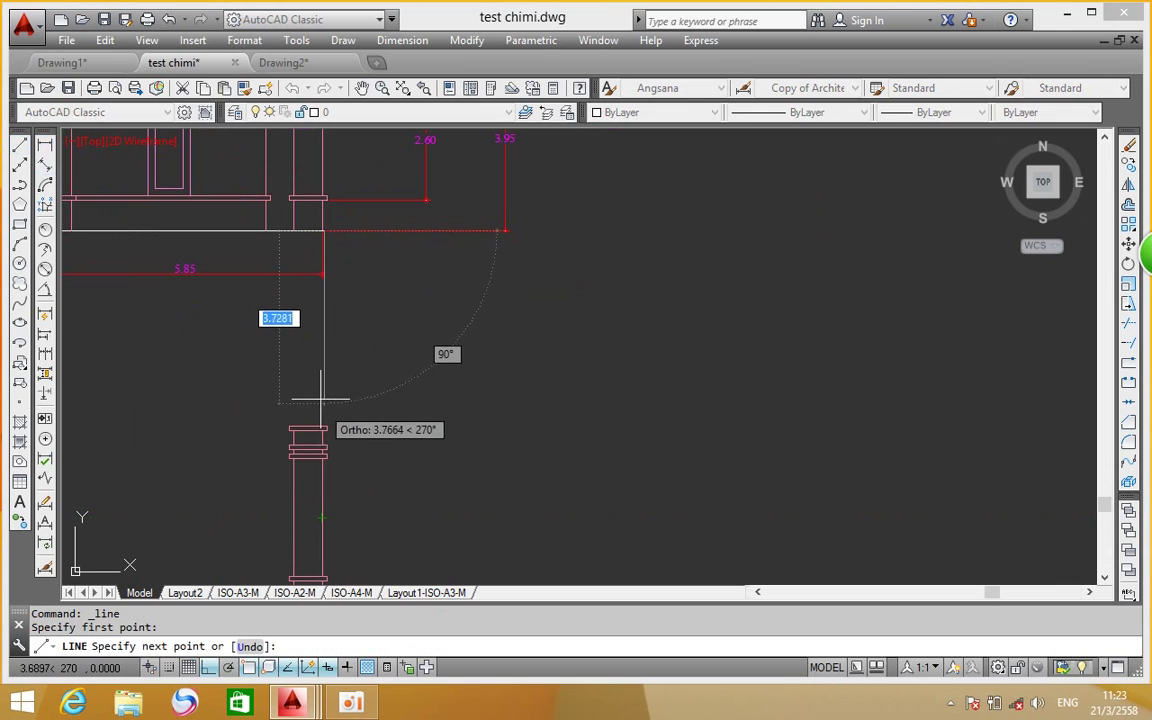
{"action": "scroll", "coordinate": [320, 222], "scroll_direction": "up", "scroll_amount": 8}
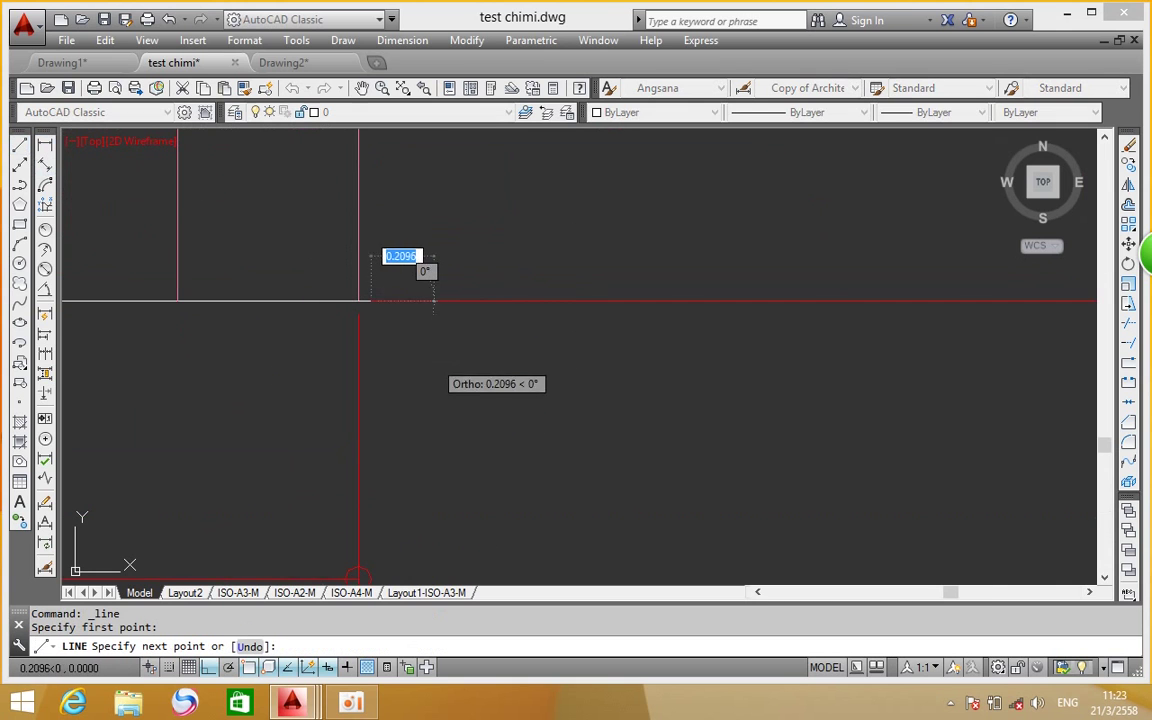
{"action": "key", "text": "Escape"}
{"action": "scroll", "coordinate": [230, 325], "scroll_direction": "down", "scroll_amount": 2}
{"action": "scroll", "coordinate": [240, 330], "scroll_direction": "down", "scroll_amount": 2}
{"action": "scroll", "coordinate": [220, 300], "scroll_direction": "down", "scroll_amount": 2}
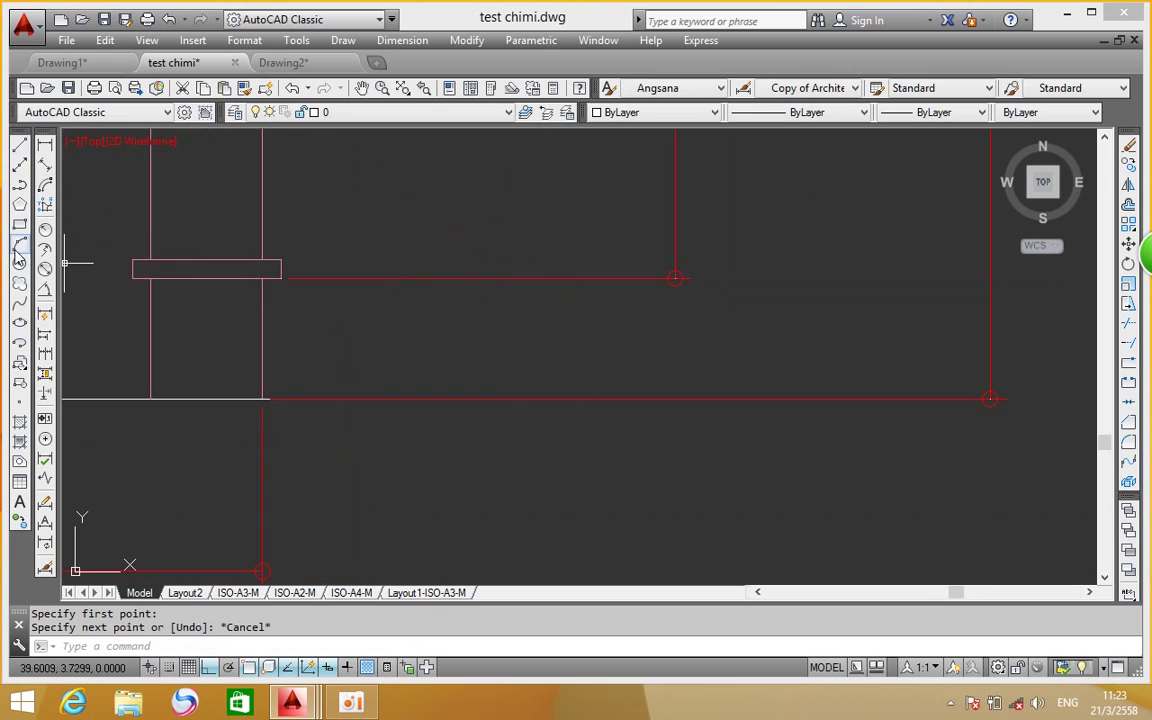
Preview a 0.60 linear dimension and start another line, cancelling both
{"action": "left_click", "coordinate": [45, 147]}
{"action": "left_click", "coordinate": [150, 277]}
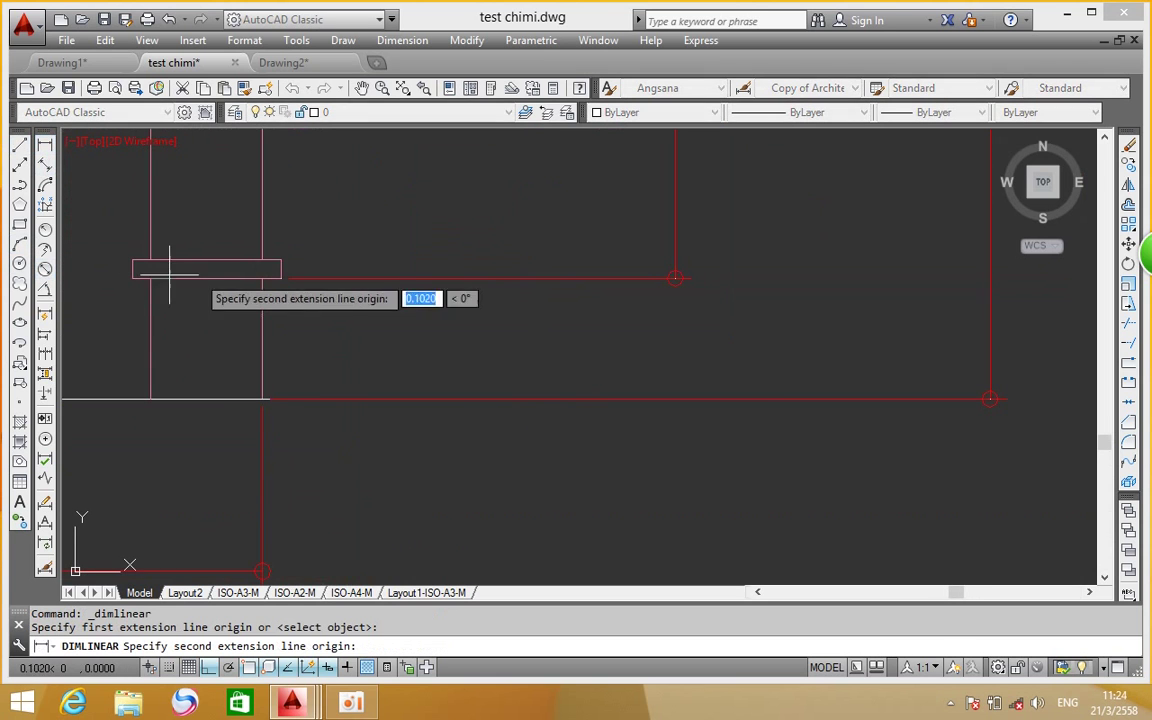
{"action": "left_click", "coordinate": [262, 277]}
{"action": "key", "text": "Escape"}
{"action": "left_click", "coordinate": [20, 147]}
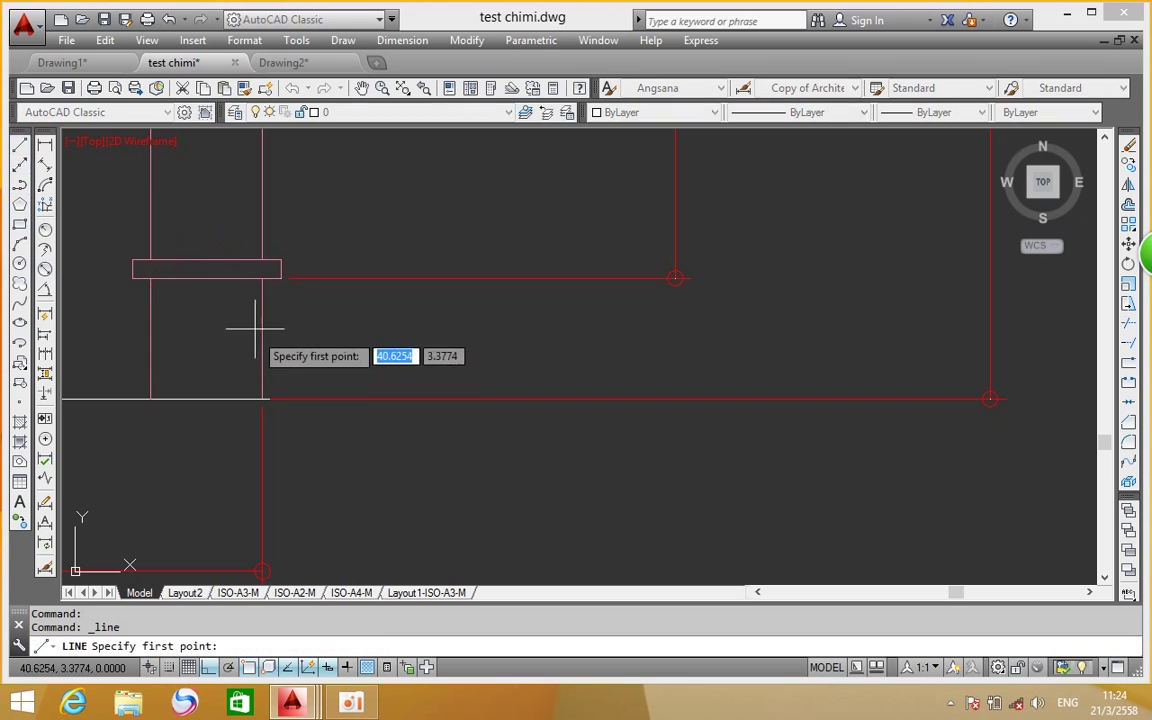
{"action": "left_click", "coordinate": [265, 265]}
{"action": "scroll", "coordinate": [268, 290], "scroll_direction": "down", "scroll_amount": 4}
{"action": "scroll", "coordinate": [272, 315], "scroll_direction": "down", "scroll_amount": 2}
{"action": "middle_click_drag", "start_coordinate": [278, 550], "coordinate": [278, 419]}
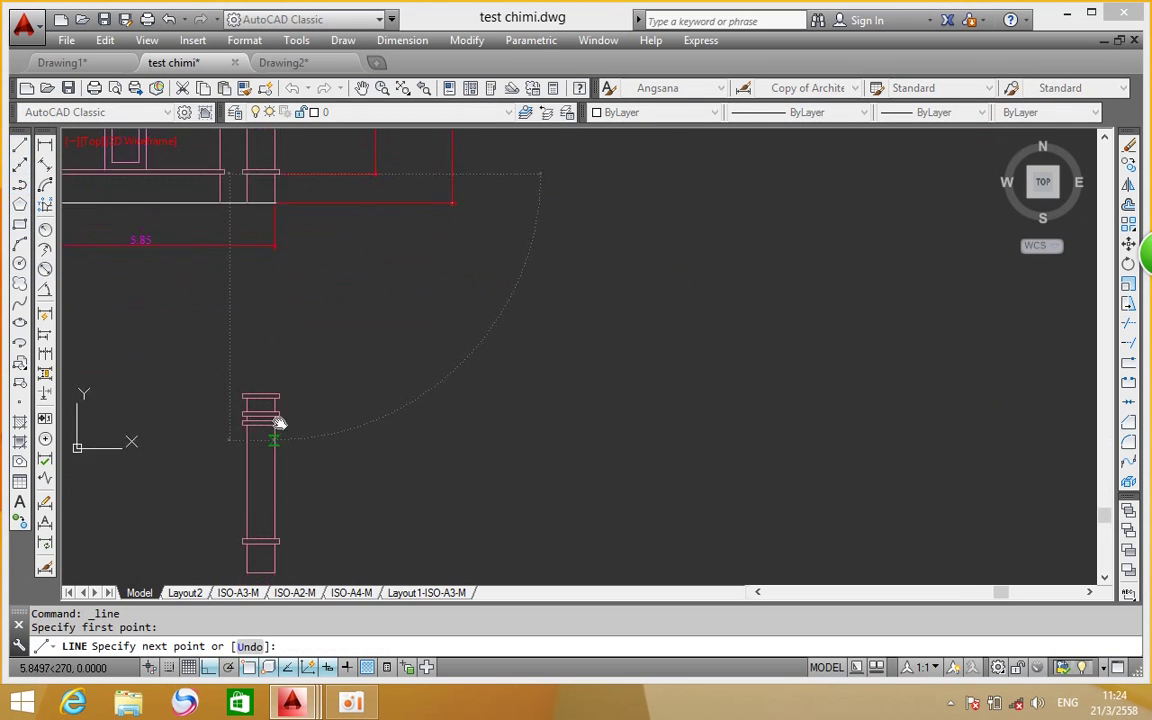
{"action": "key", "text": "Escape"}
Erase the 5.85 dimension
{"action": "scroll", "coordinate": [260, 310], "scroll_direction": "down", "scroll_amount": 3}
{"action": "middle_click_drag", "start_coordinate": [244, 283], "coordinate": [278, 316]}
{"action": "scroll", "coordinate": [290, 310], "scroll_direction": "up", "scroll_amount": 4}
{"action": "left_click", "coordinate": [294, 306]}
{"action": "left_click", "coordinate": [211, 373]}
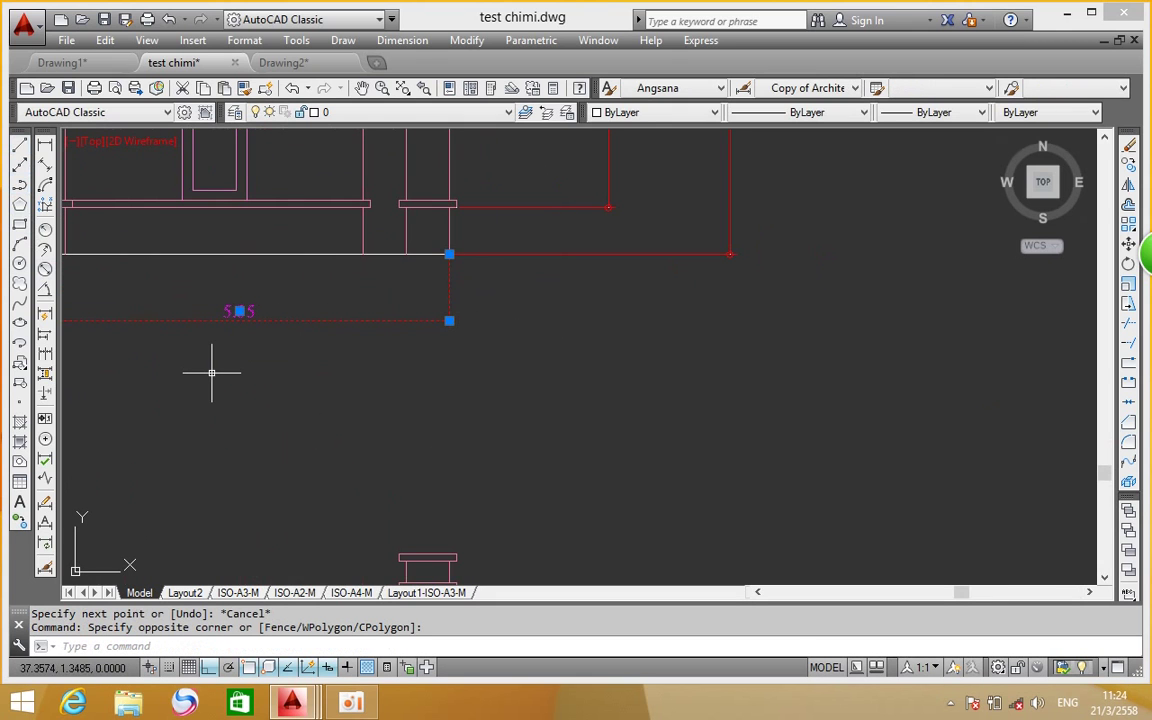
{"action": "key", "text": "Delete"}
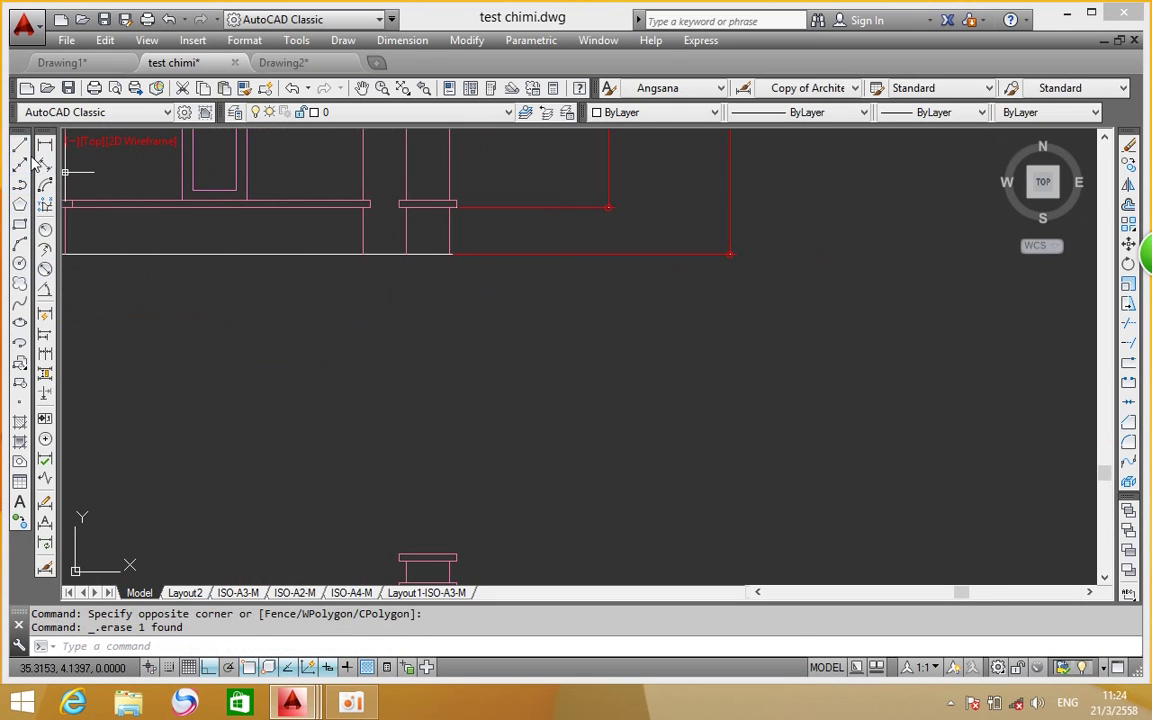
Add a 5.35 linear dimension below the elevation, from the column base to the left column
{"action": "left_click", "coordinate": [44, 148]}
{"action": "scroll", "coordinate": [455, 250], "scroll_direction": "up", "scroll_amount": 3}
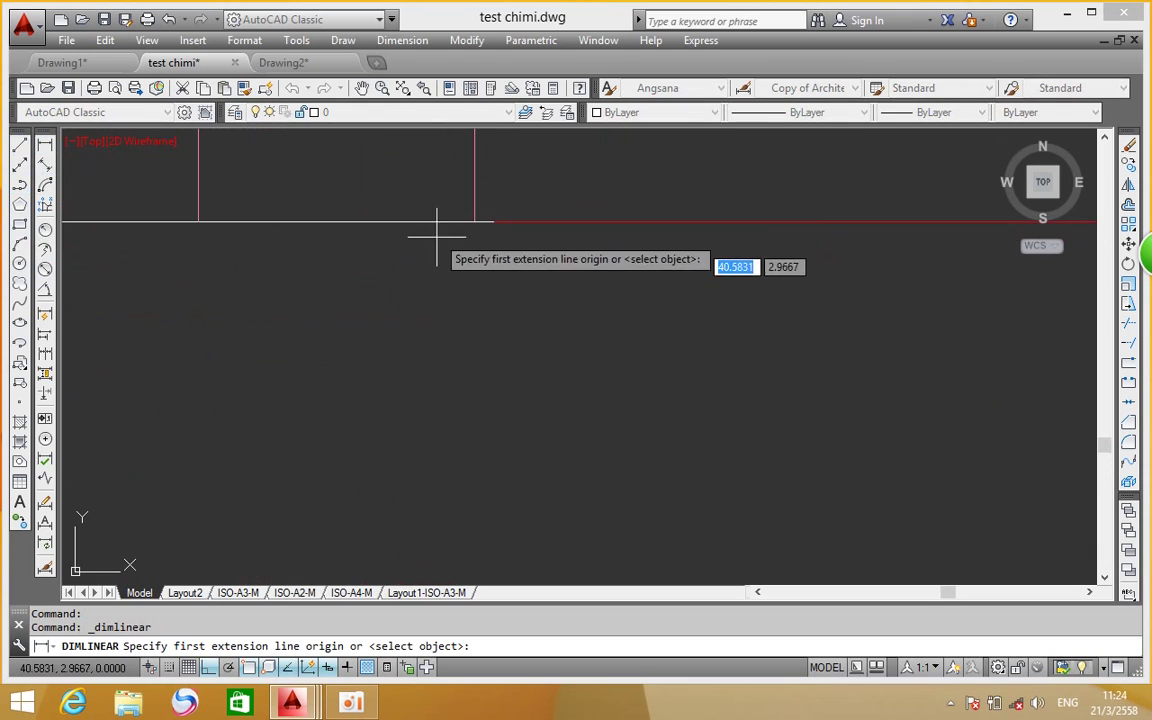
{"action": "left_click", "coordinate": [474, 221]}
{"action": "scroll", "coordinate": [450, 235], "scroll_direction": "down", "scroll_amount": 2}
{"action": "scroll", "coordinate": [424, 249], "scroll_direction": "down", "scroll_amount": 2}
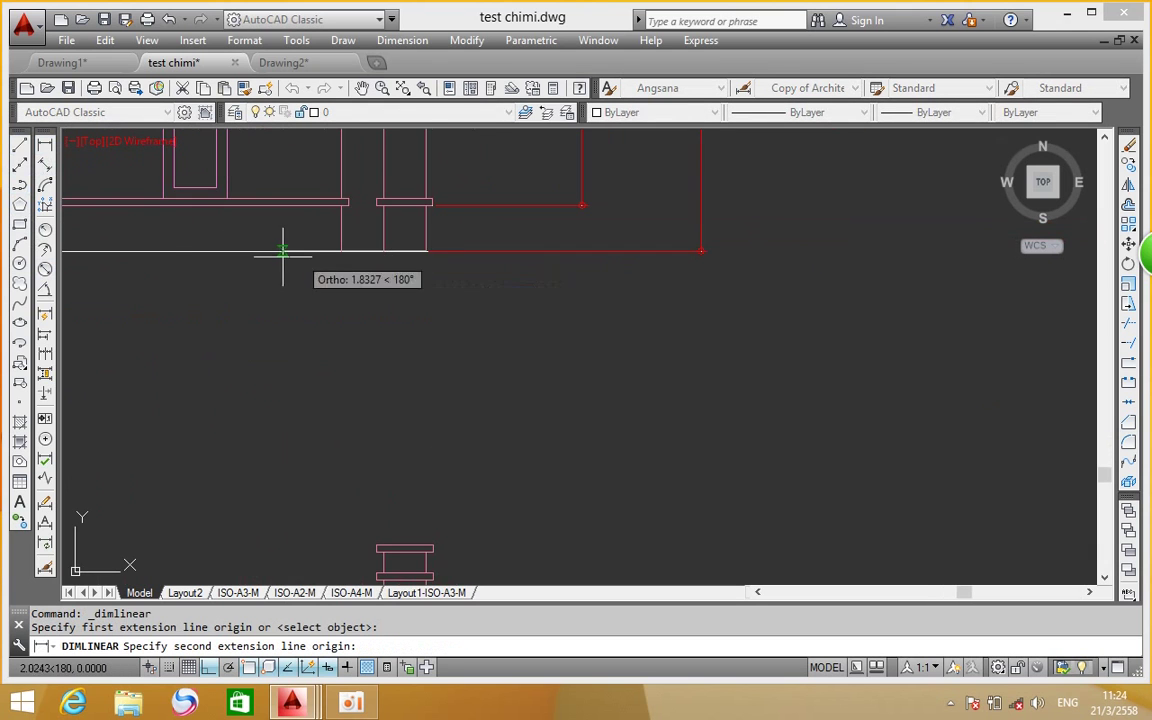
{"action": "scroll", "coordinate": [309, 249], "scroll_direction": "down", "scroll_amount": 2}
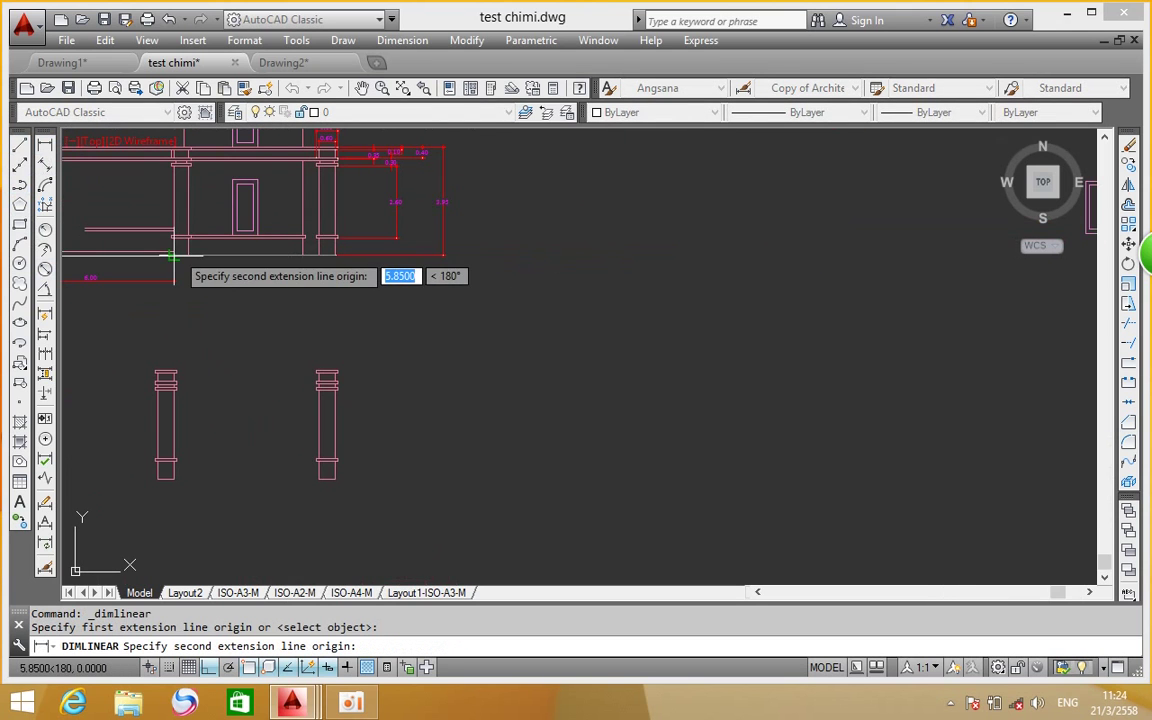
{"action": "scroll", "coordinate": [172, 257], "scroll_direction": "up", "scroll_amount": 2}
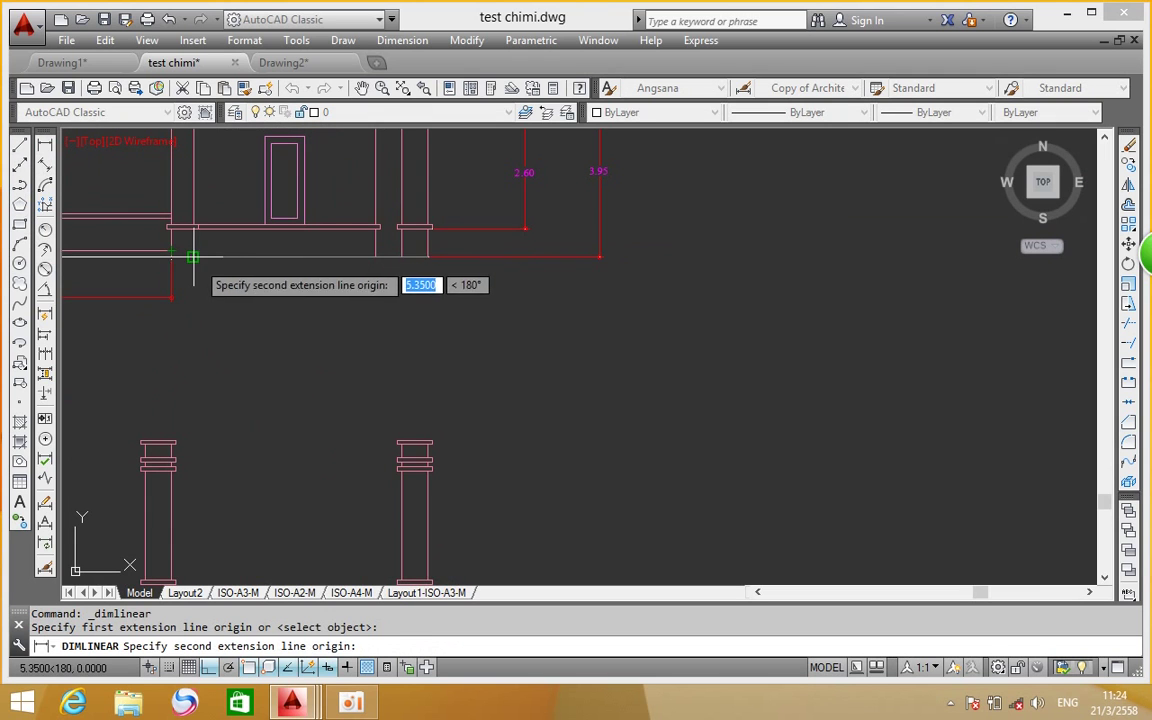
{"action": "left_click", "coordinate": [193, 257]}
{"action": "left_click", "coordinate": [245, 358]}
{"action": "scroll", "coordinate": [272, 403], "scroll_direction": "up", "scroll_amount": 5}
Erase the left column profile with a crossing window and begin copying the remaining one
{"action": "middle_click_drag", "start_coordinate": [277, 360], "coordinate": [298, 249]}
{"action": "scroll", "coordinate": [297, 250], "scroll_direction": "down", "scroll_amount": 5}
{"action": "middle_click_drag", "start_coordinate": [247, 311], "coordinate": [224, 360]}
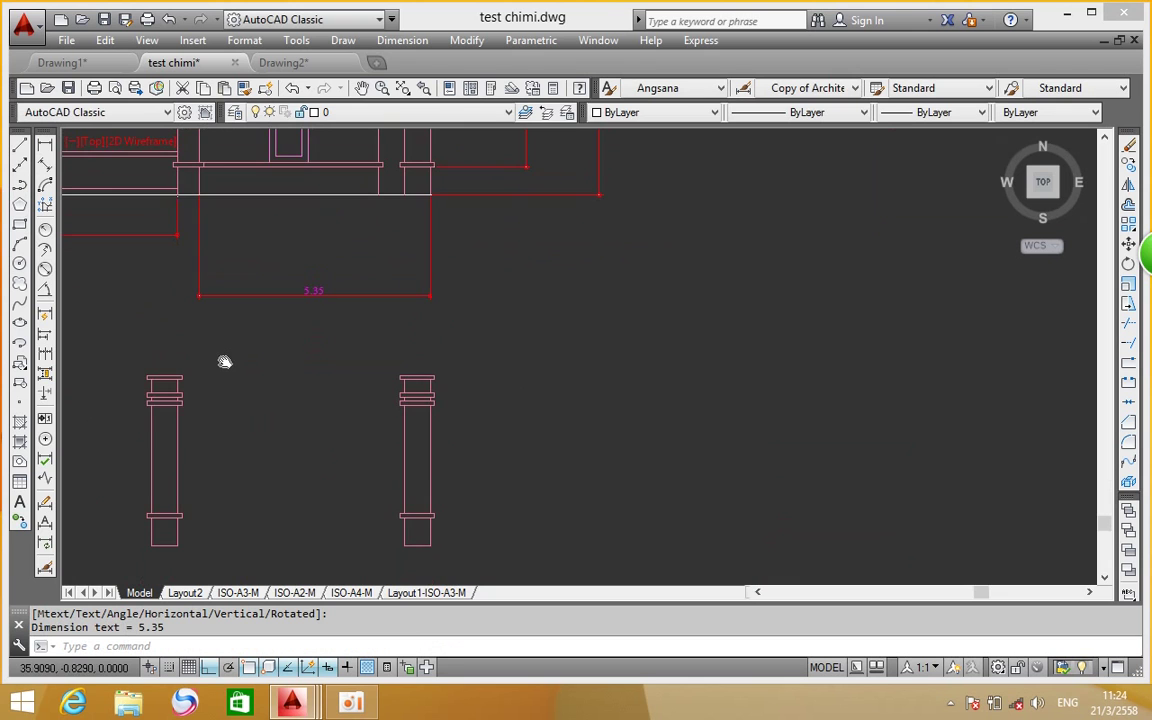
{"action": "middle_click_drag", "start_coordinate": [329, 313], "coordinate": [353, 282]}
{"action": "left_click_drag", "start_coordinate": [242, 255], "coordinate": [130, 518]}
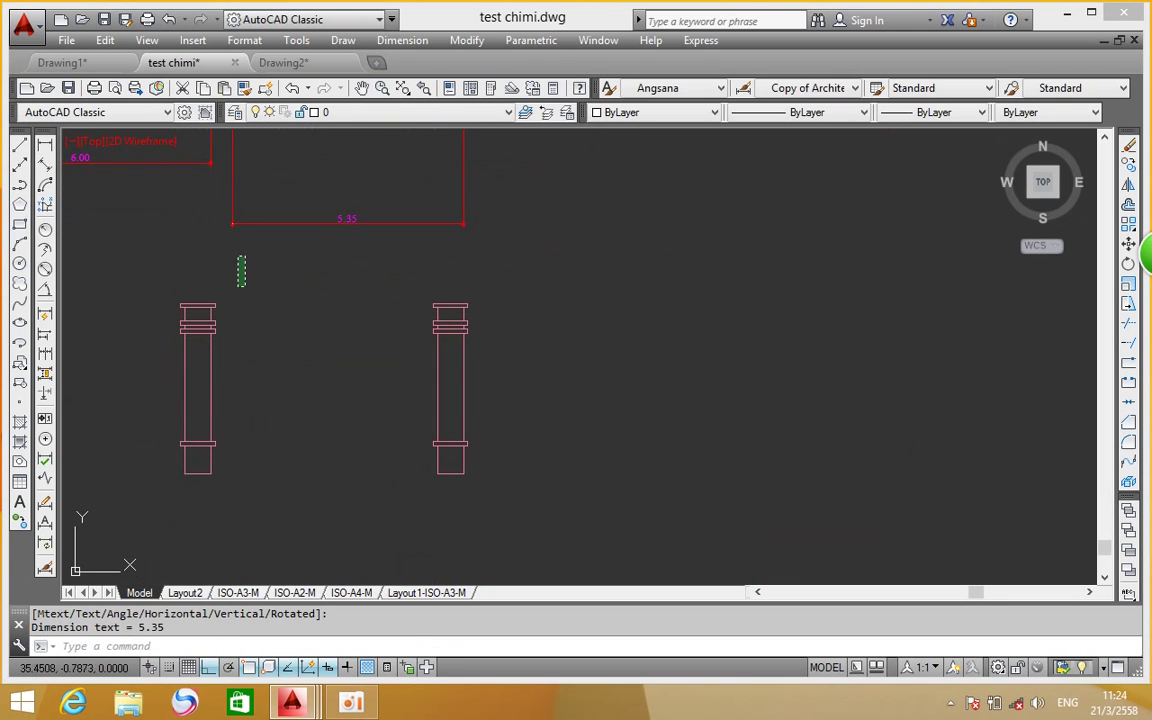
{"action": "key", "text": "Delete"}
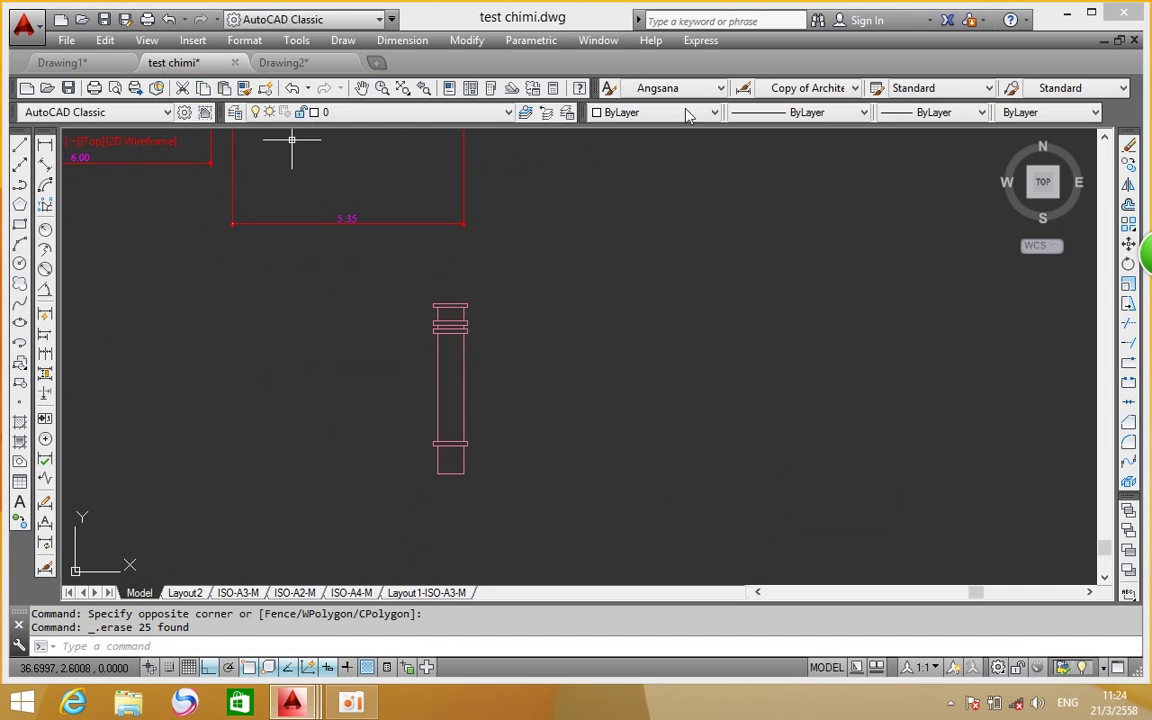
{"action": "left_click", "coordinate": [1128, 165]}
{"action": "left_click", "coordinate": [496, 253]}
Copy the remaining column profile 5.35 to the left
{"action": "left_click", "coordinate": [330, 452]}
{"action": "key", "text": "Return"}
{"action": "left_click", "coordinate": [752, 311]}
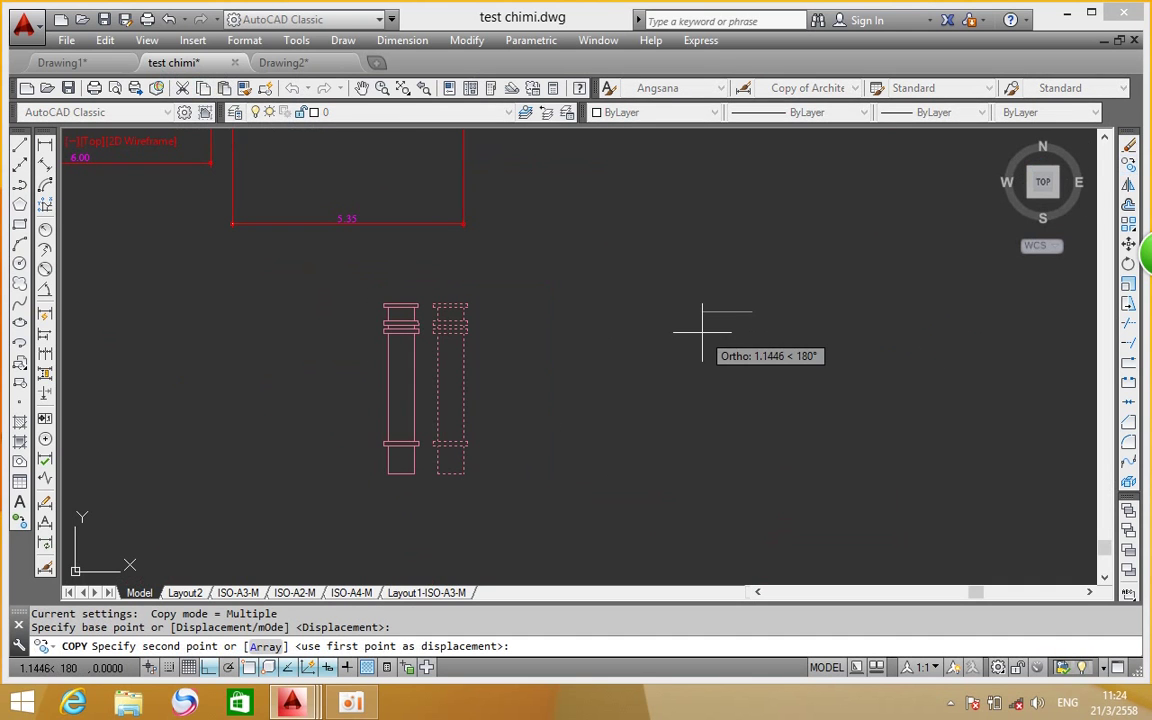
{"action": "type", "text": "5"}
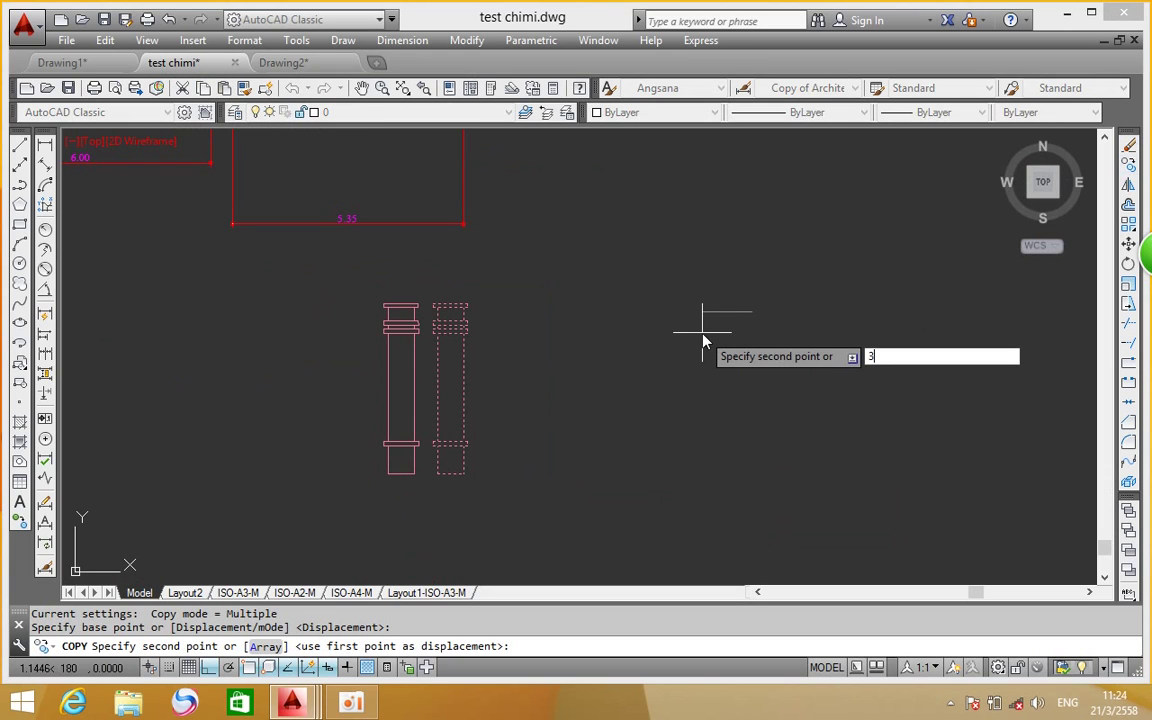
{"action": "type", "text": ".35"}
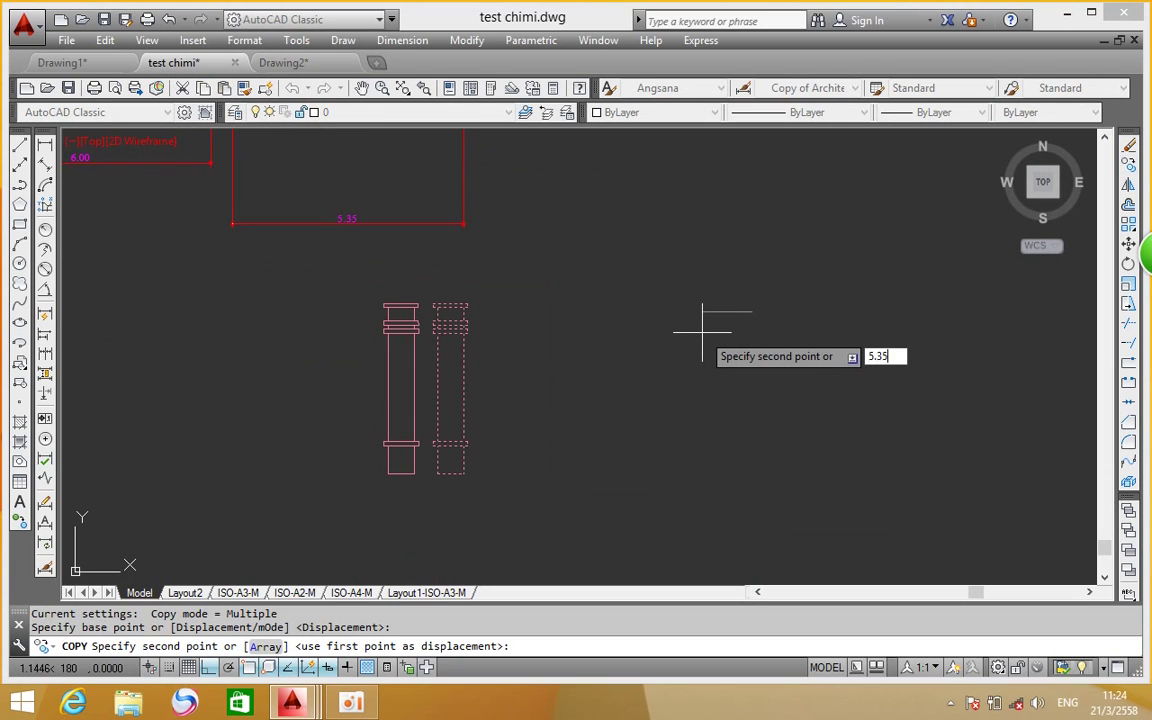
{"action": "key", "text": "Return"}
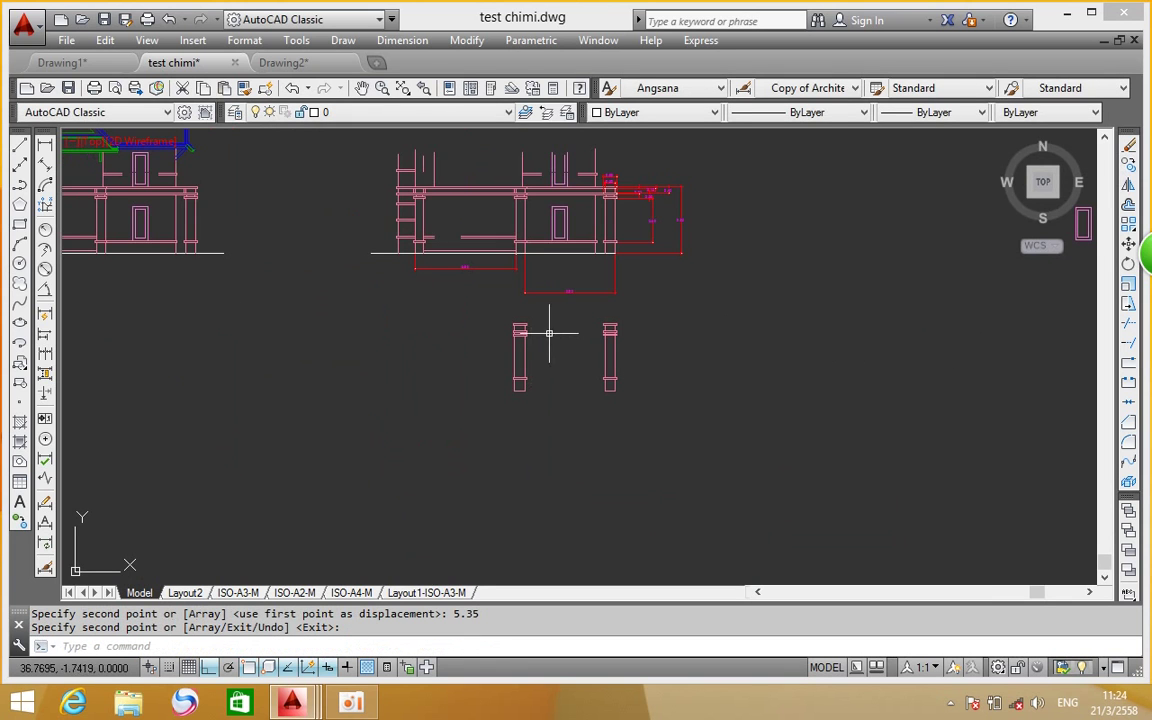
Frame the elevation above the column copies and start a linear dimension
{"action": "scroll", "coordinate": [540, 316], "scroll_direction": "up", "scroll_amount": 2}
{"action": "middle_click_drag", "start_coordinate": [537, 316], "coordinate": [411, 394]}
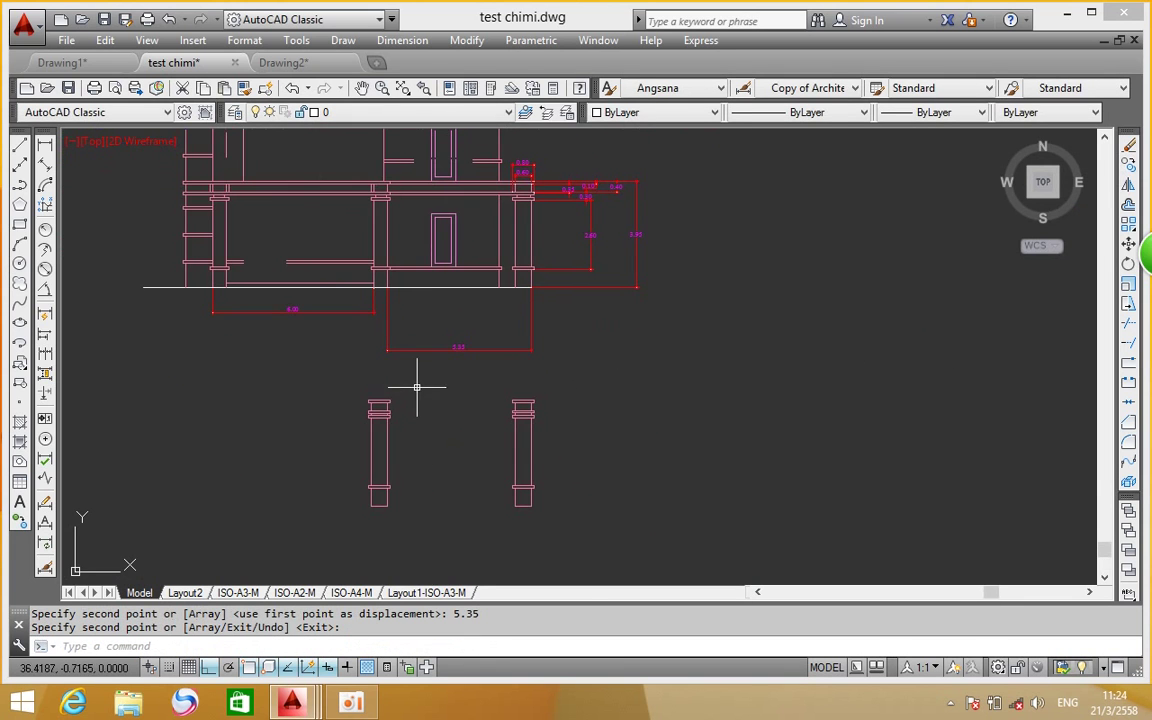
{"action": "scroll", "coordinate": [386, 219], "scroll_direction": "up", "scroll_amount": 3}
{"action": "scroll", "coordinate": [386, 219], "scroll_direction": "up", "scroll_amount": 3}
{"action": "scroll", "coordinate": [343, 235], "scroll_direction": "down", "scroll_amount": 4}
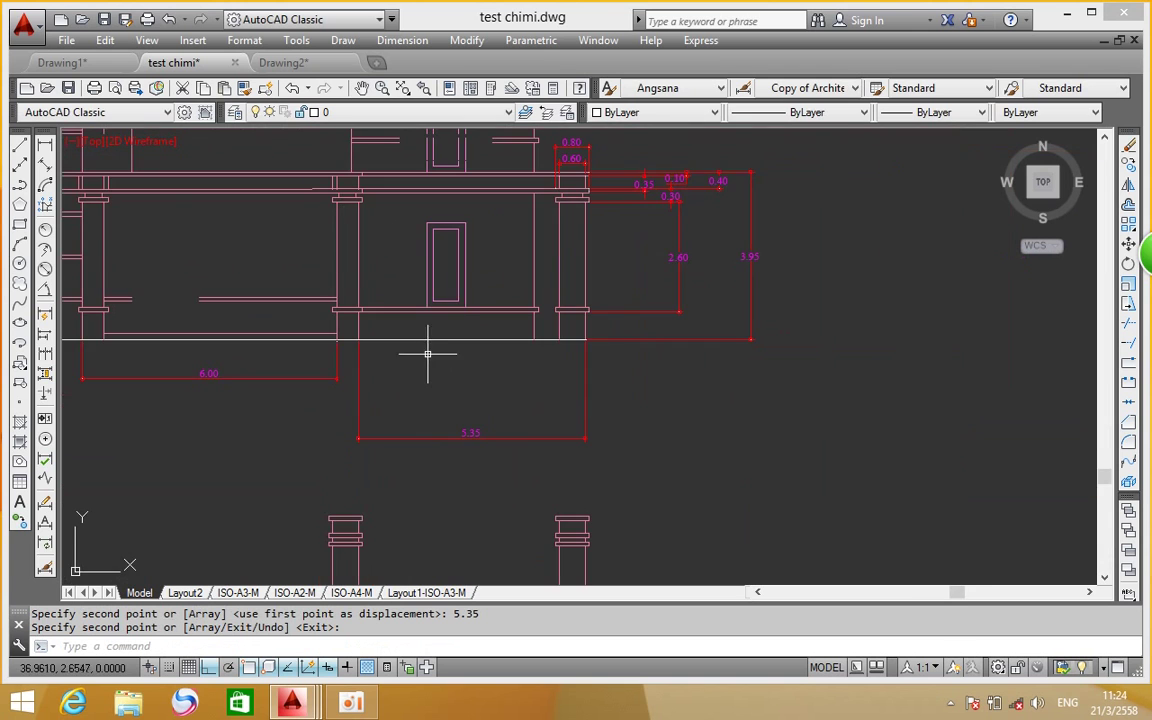
{"action": "middle_click_drag", "start_coordinate": [477, 310], "coordinate": [414, 329]}
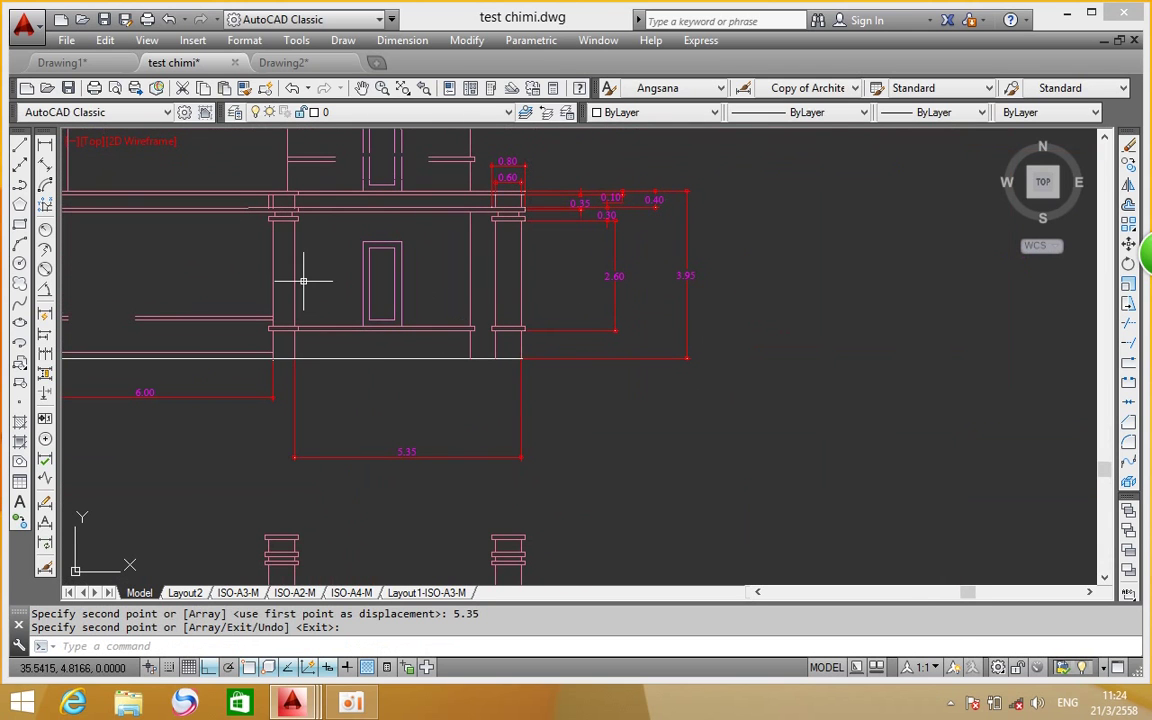
{"action": "scroll", "coordinate": [350, 326], "scroll_direction": "up", "scroll_amount": 2}
{"action": "scroll", "coordinate": [408, 278], "scroll_direction": "down", "scroll_amount": 6}
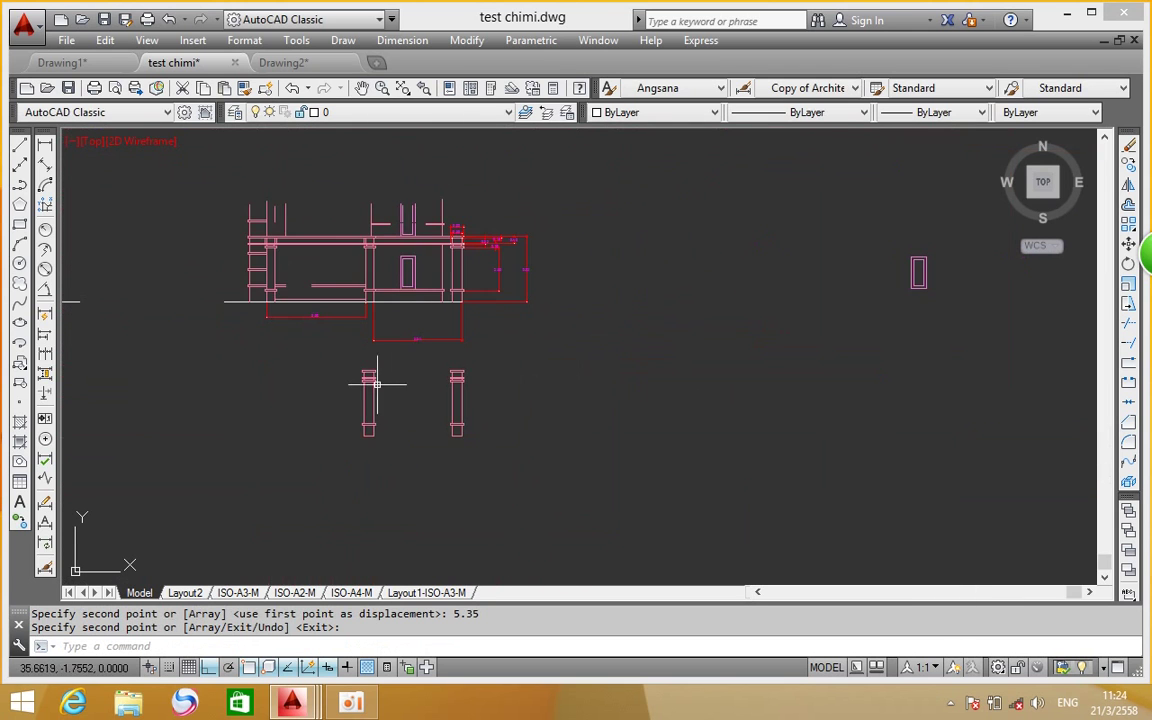
{"action": "scroll", "coordinate": [373, 390], "scroll_direction": "up", "scroll_amount": 4}
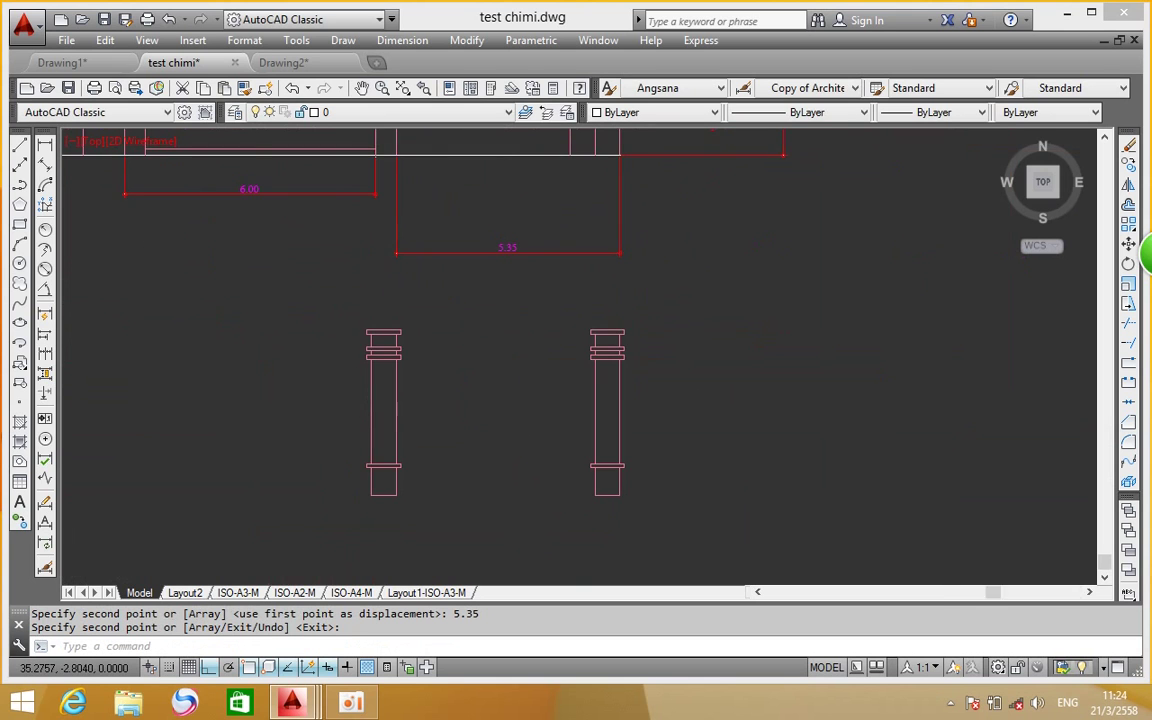
{"action": "scroll", "coordinate": [394, 398], "scroll_direction": "down", "scroll_amount": 5}
{"action": "scroll", "coordinate": [386, 391], "scroll_direction": "up", "scroll_amount": 3}
{"action": "middle_click_drag", "start_coordinate": [386, 391], "coordinate": [264, 361]}
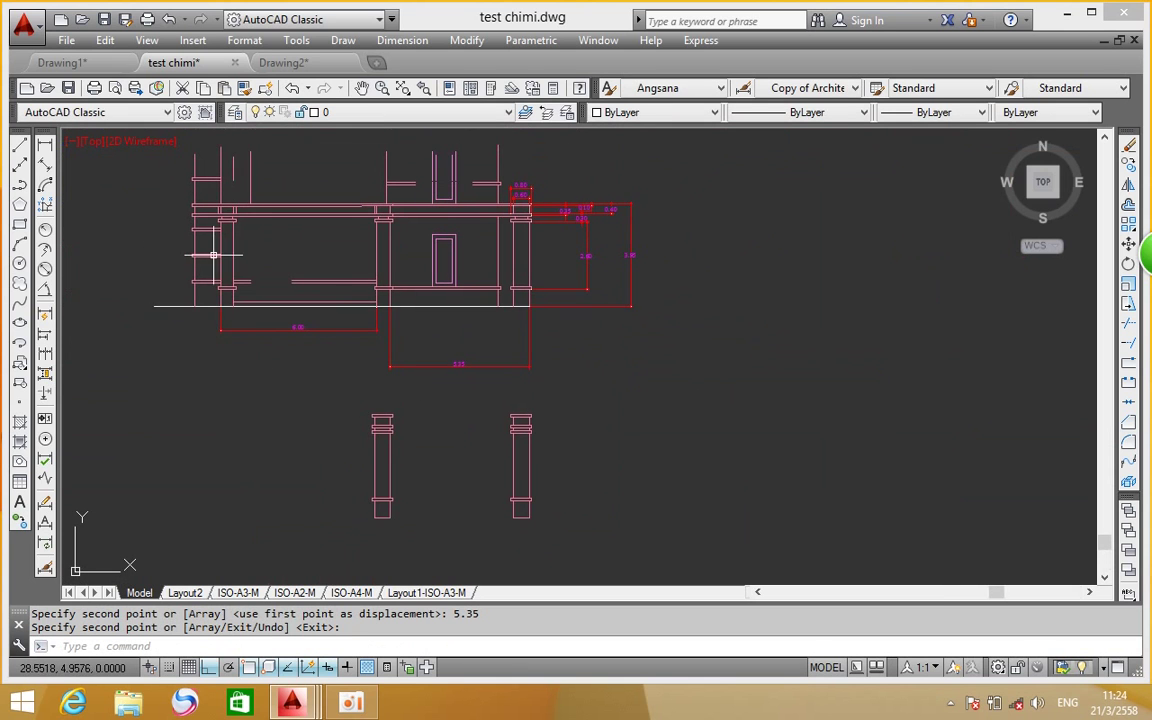
{"action": "scroll", "coordinate": [511, 207], "scroll_direction": "up", "scroll_amount": 6}
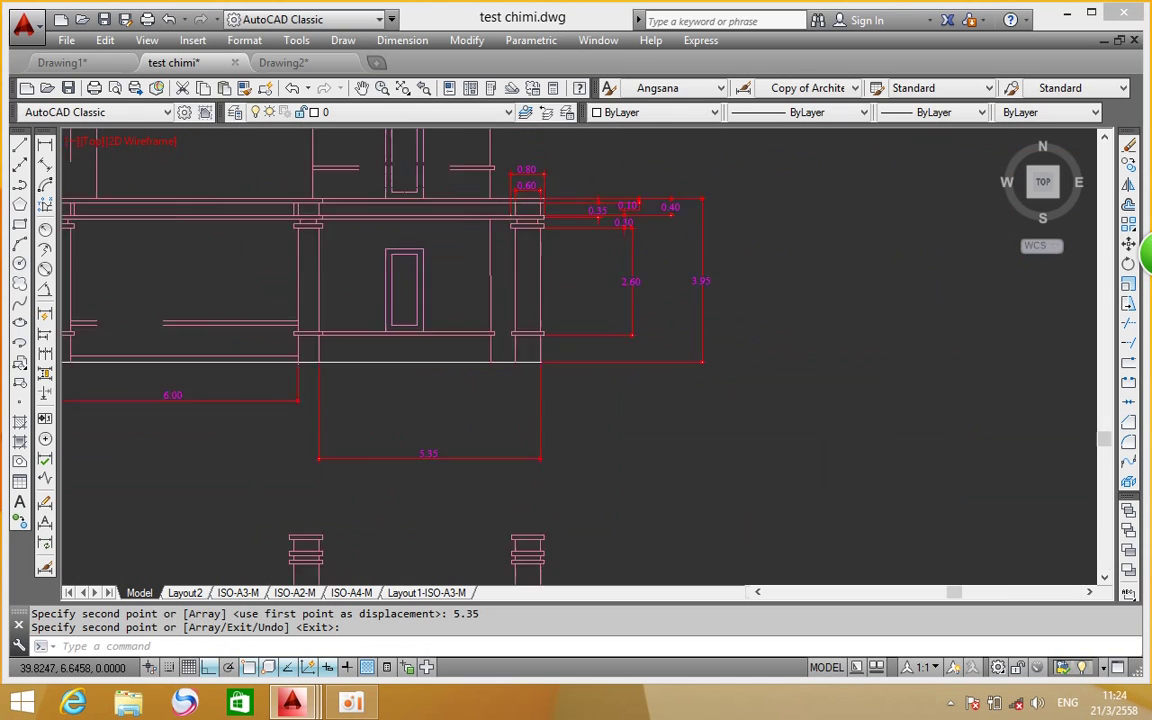
{"action": "scroll", "coordinate": [511, 207], "scroll_direction": "down", "scroll_amount": 4}
{"action": "scroll", "coordinate": [443, 289], "scroll_direction": "up", "scroll_amount": 1}
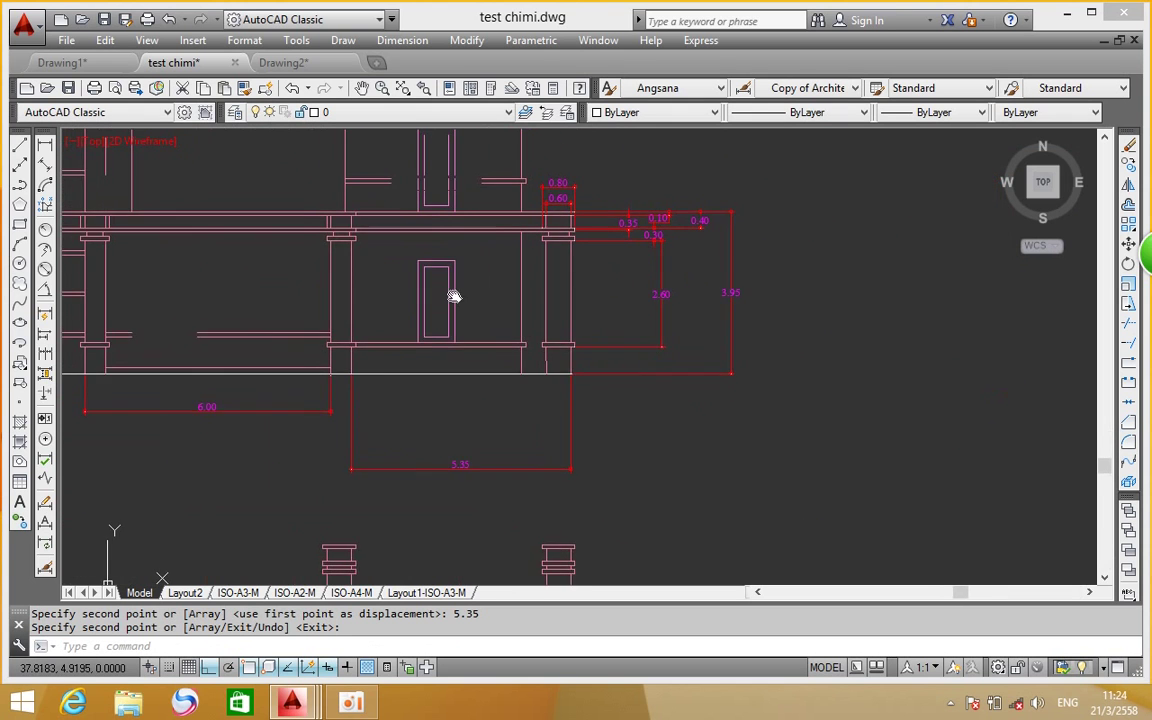
{"action": "scroll", "coordinate": [463, 278], "scroll_direction": "up", "scroll_amount": 1}
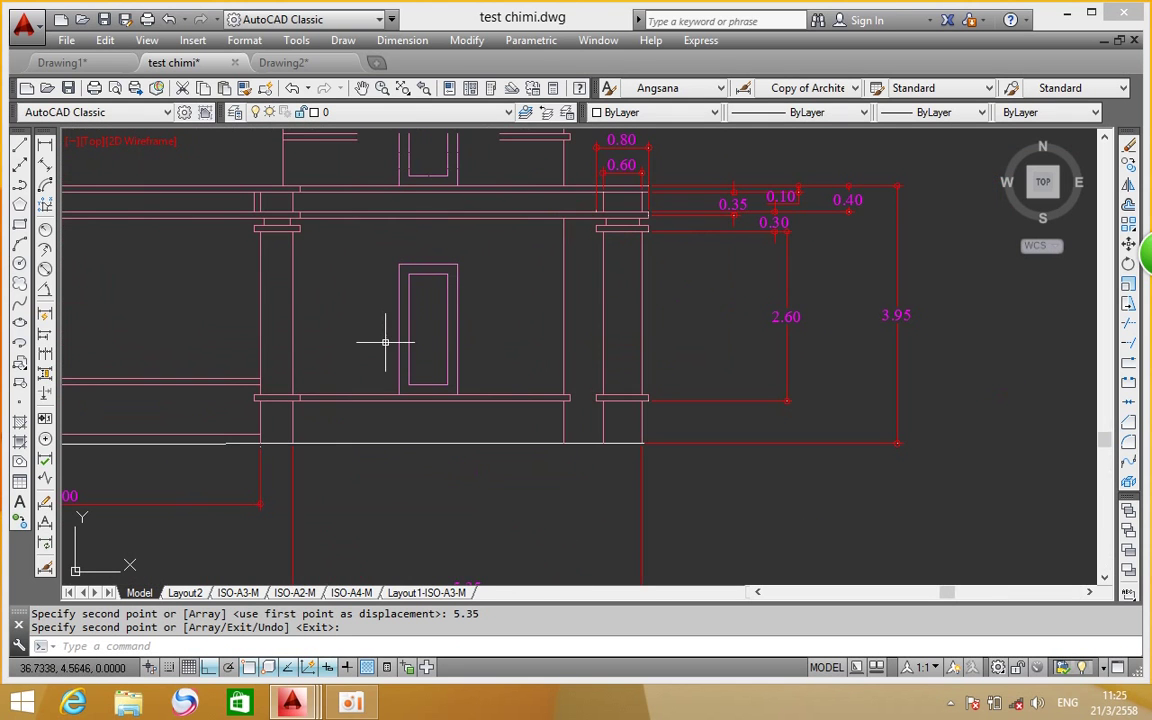
{"action": "left_click", "coordinate": [44, 147]}
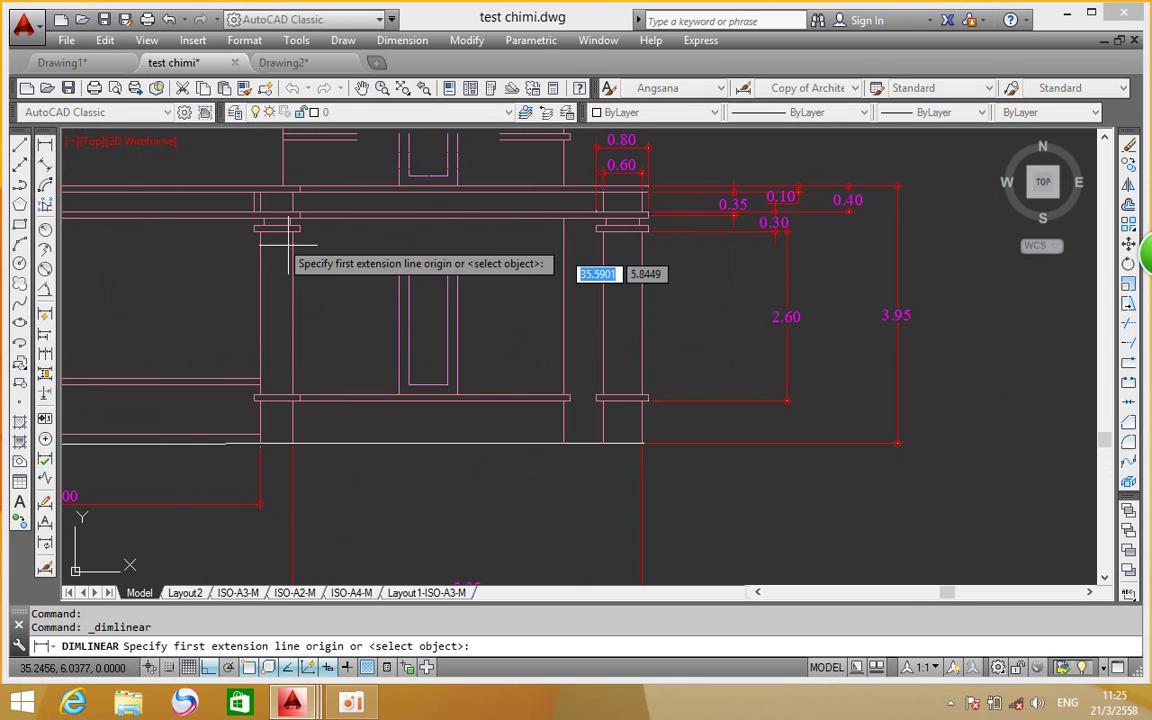
Cancel the half-picked 0.50 column-width dimension and pan down to the two column profiles
{"action": "scroll", "coordinate": [280, 240], "scroll_direction": "up", "scroll_amount": 8}
{"action": "left_click", "coordinate": [257, 314]}
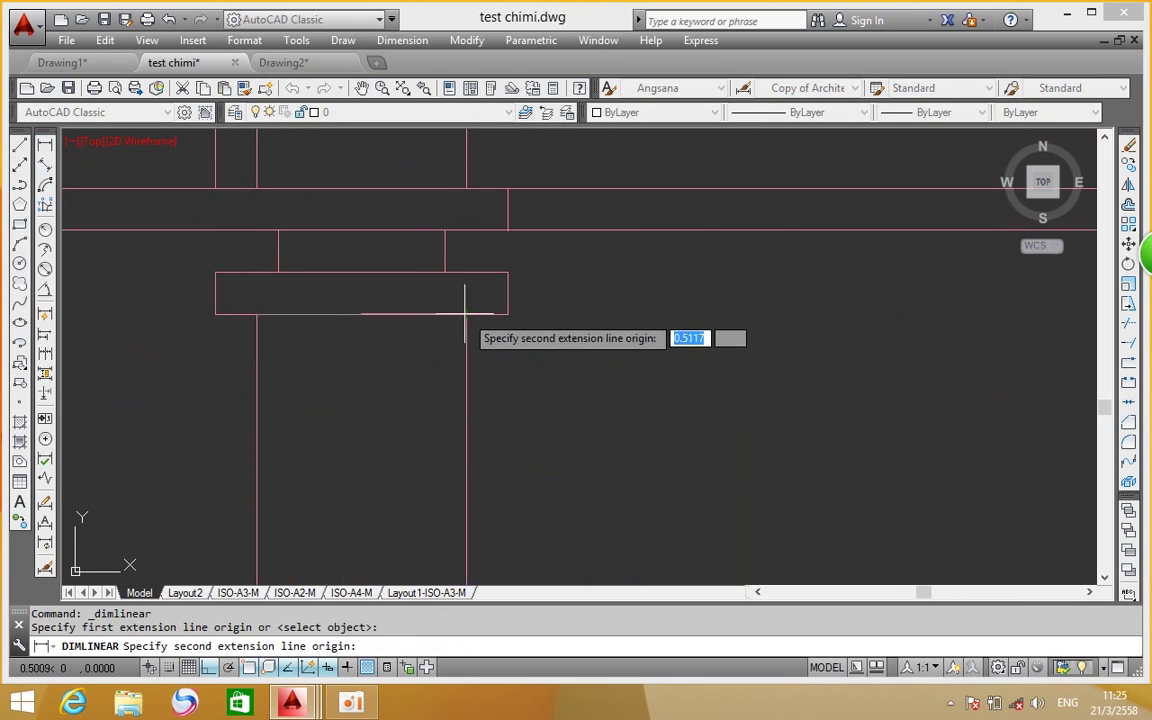
{"action": "left_click", "coordinate": [466, 314]}
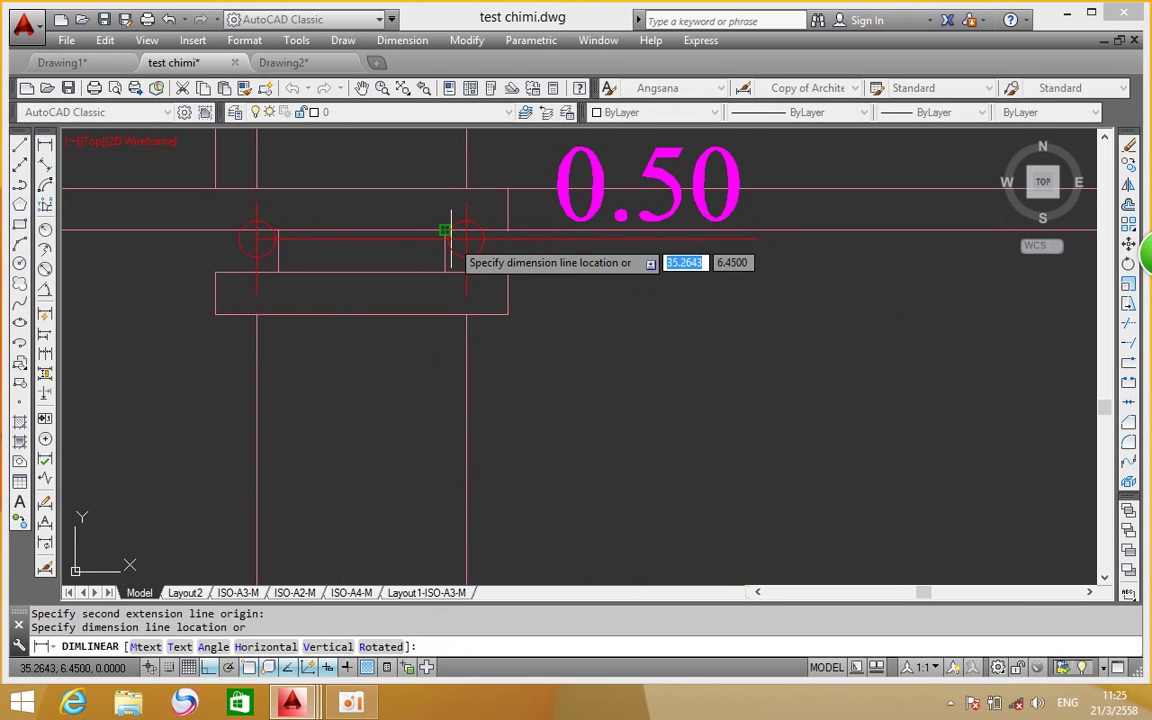
{"action": "scroll", "coordinate": [451, 236], "scroll_direction": "down", "scroll_amount": 3}
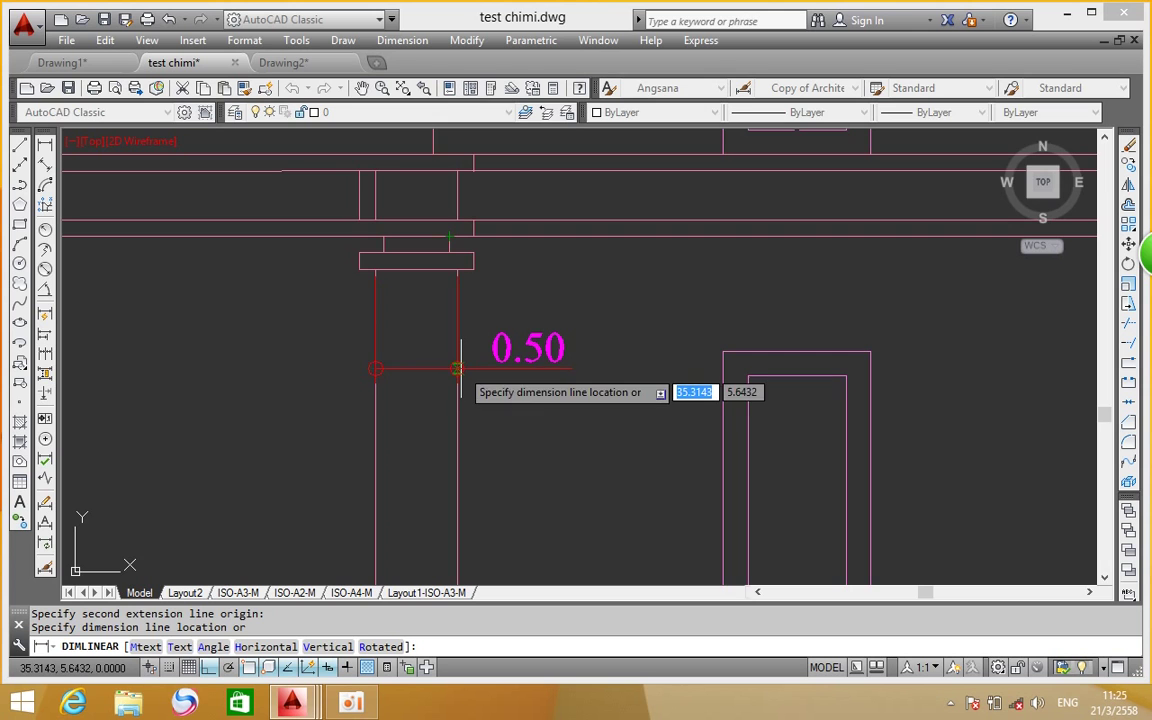
{"action": "key", "text": "Escape"}
{"action": "scroll", "coordinate": [419, 301], "scroll_direction": "down", "scroll_amount": 5}
{"action": "middle_click_drag", "start_coordinate": [419, 301], "coordinate": [448, 248]}
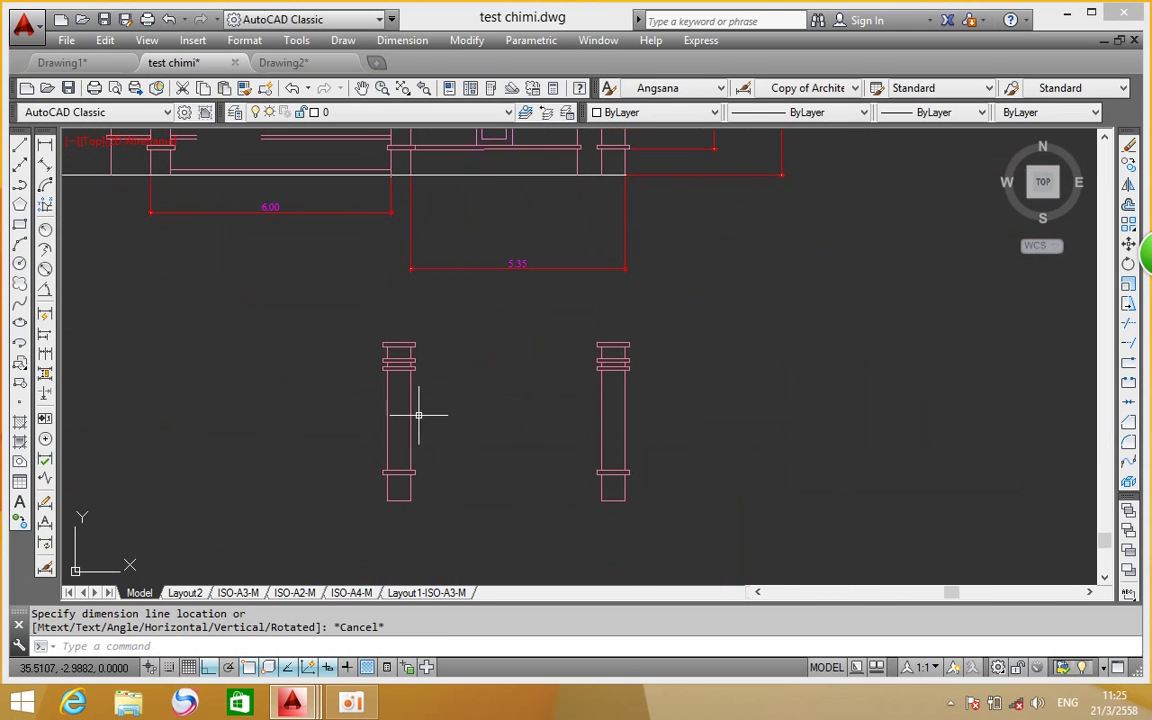
{"action": "scroll", "coordinate": [413, 415], "scroll_direction": "up", "scroll_amount": 2}
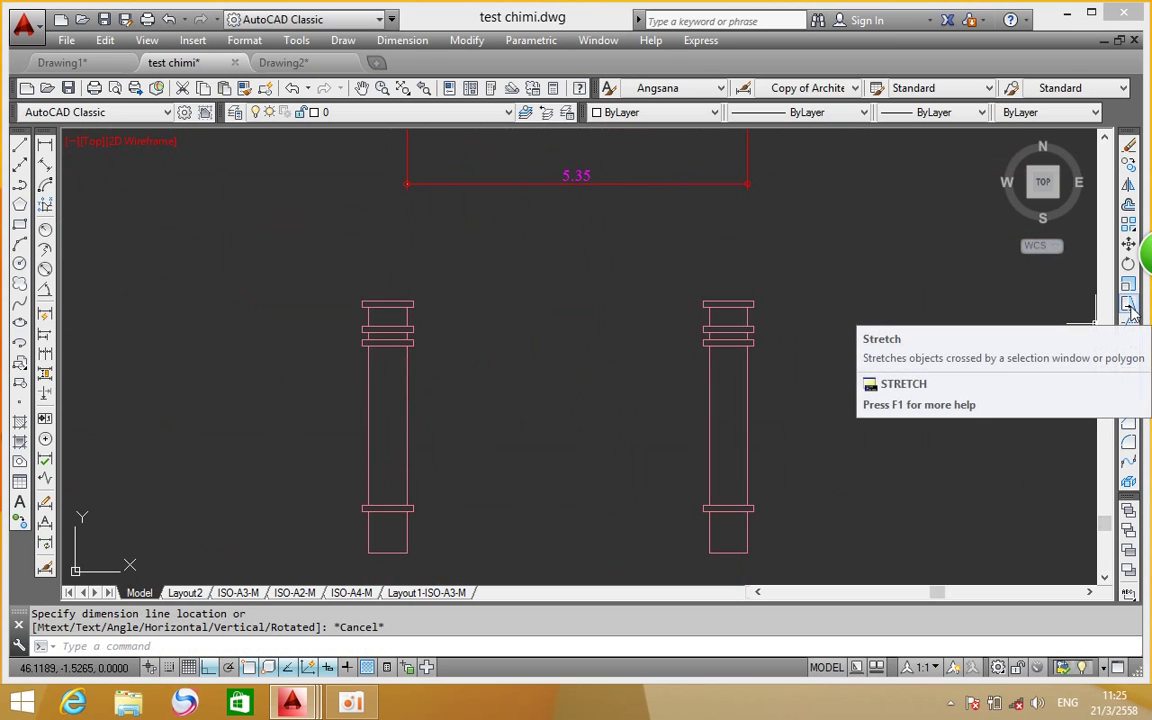
{"action": "mouse_move", "coordinate": [1128, 303]}
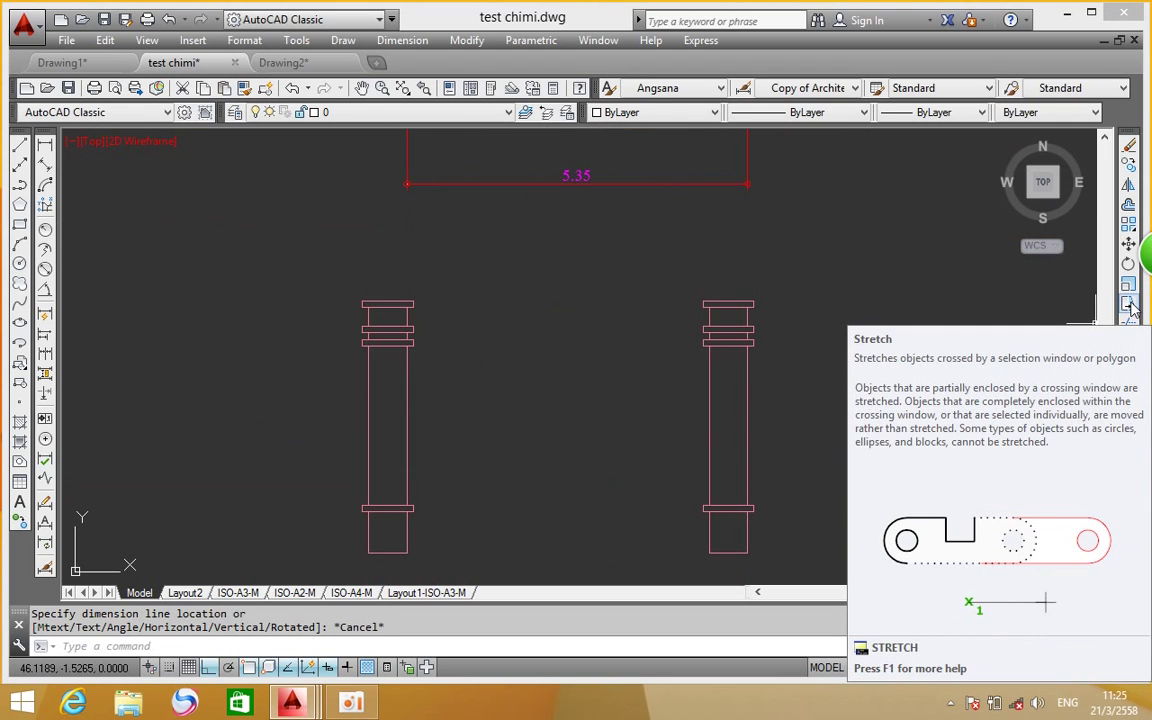
Stretch the left column profile's right side 0.1 units inward to narrow it
{"action": "key", "text": "Escape"}
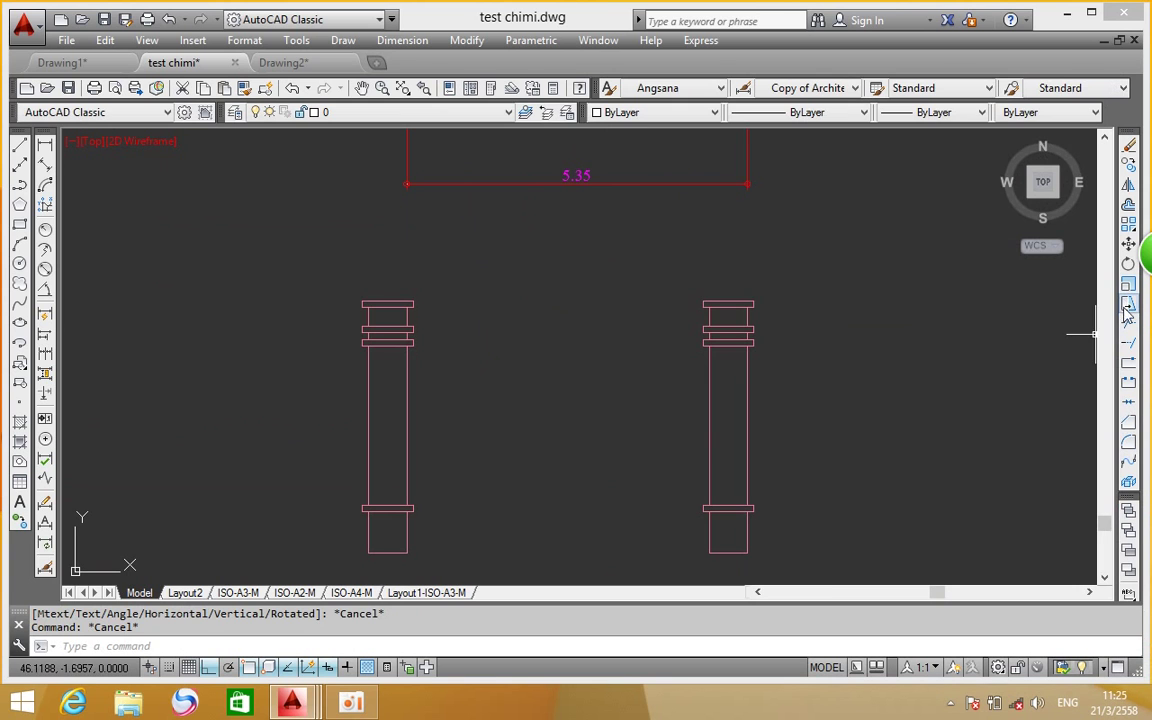
{"action": "left_click", "coordinate": [1128, 304]}
{"action": "left_click", "coordinate": [464, 255]}
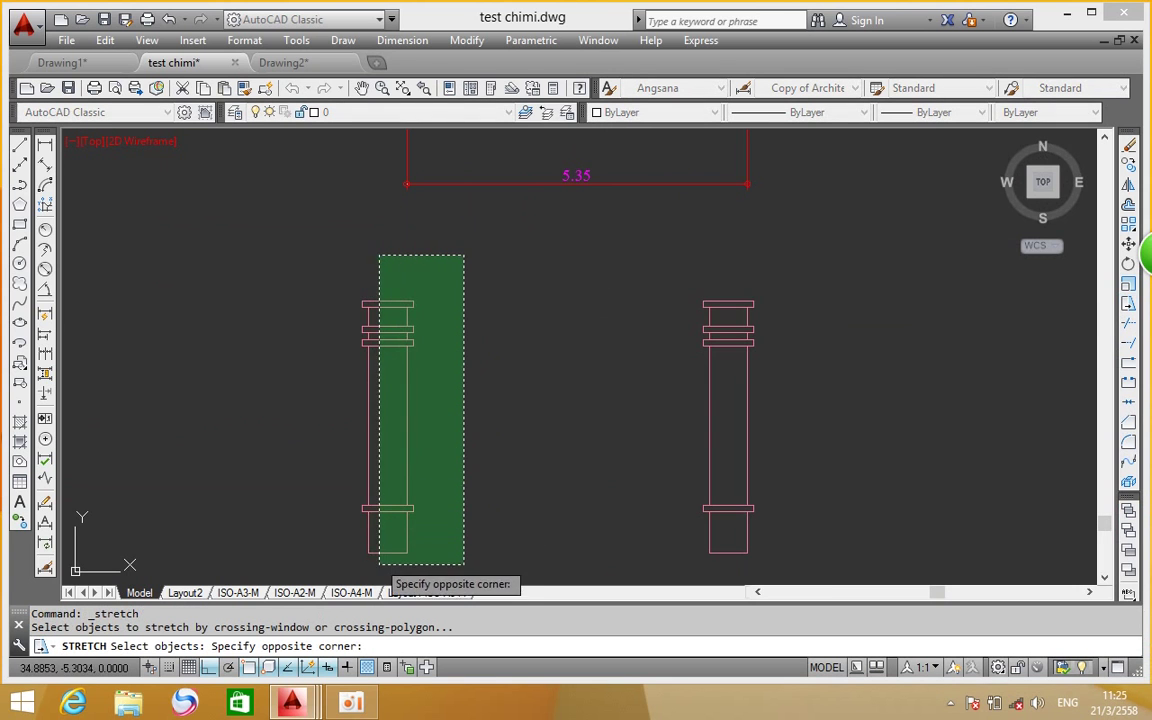
{"action": "left_click", "coordinate": [385, 568]}
{"action": "key", "text": "Return"}
{"action": "left_click", "coordinate": [582, 368]}
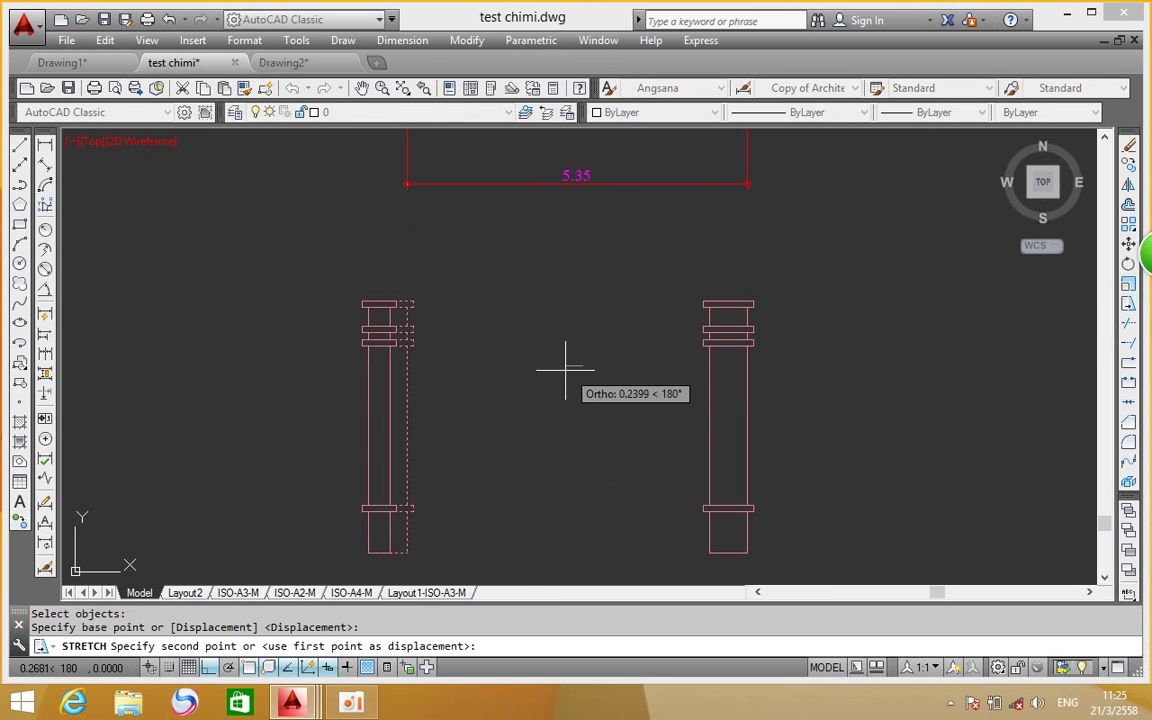
{"action": "type", "text": ".1"}
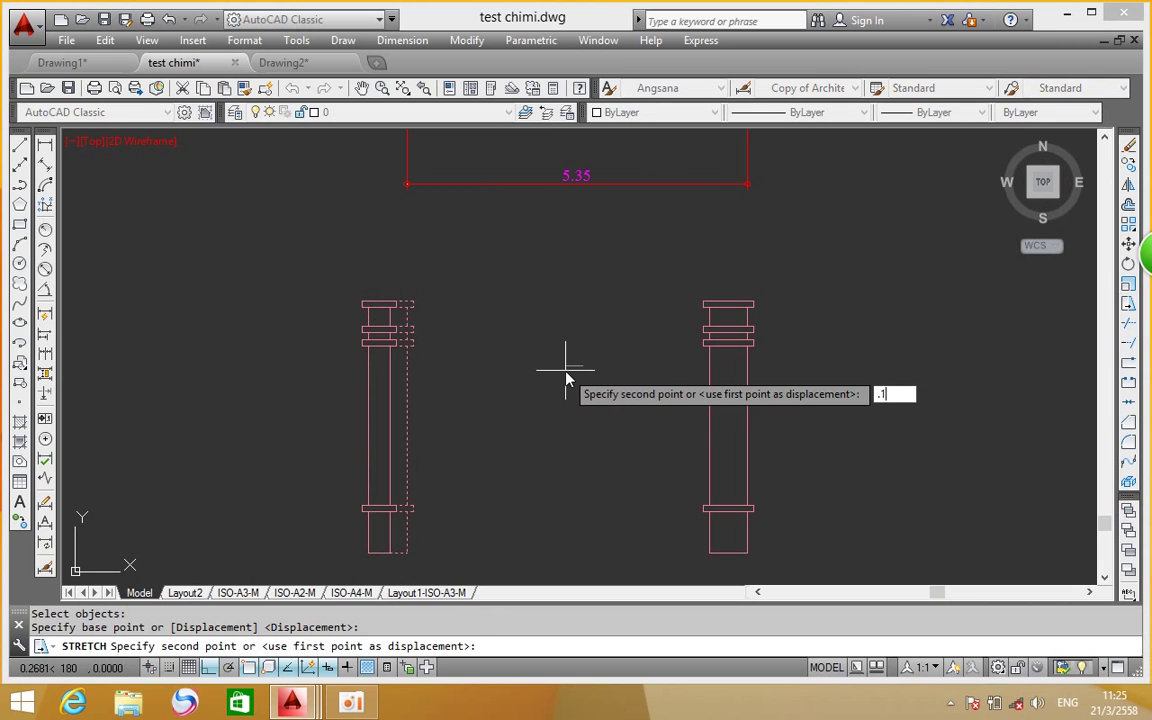
{"action": "key", "text": "Return"}
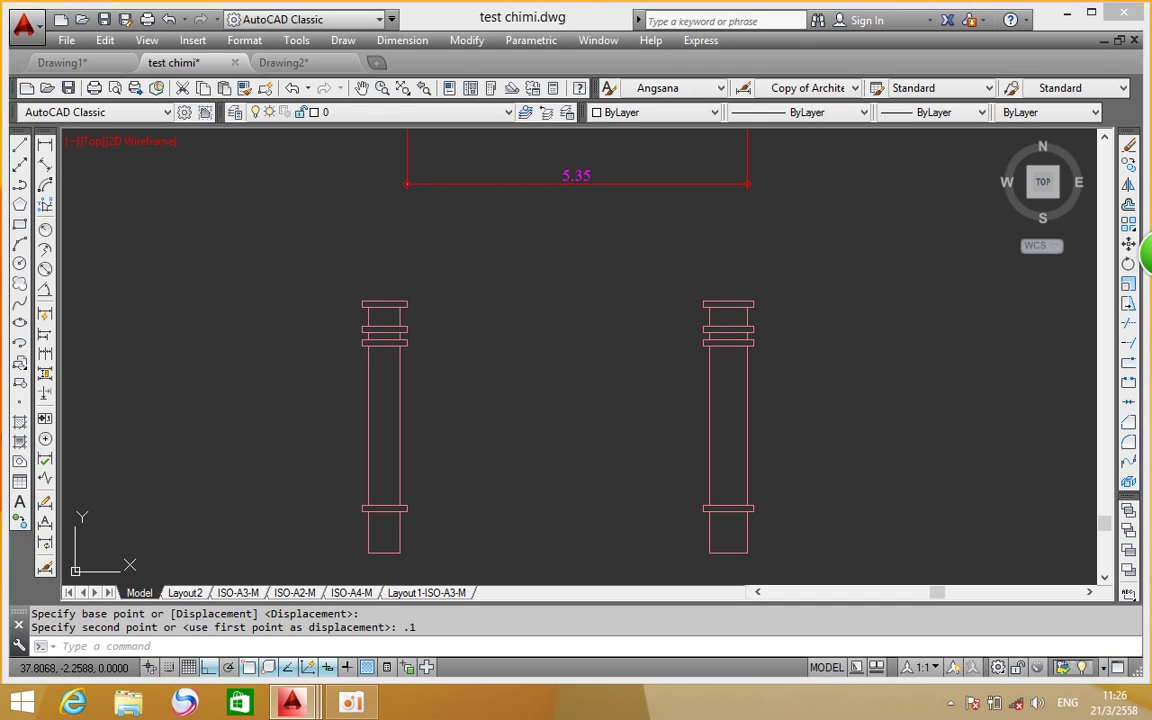
Draw a vertical guide line from the 5.35 dimension's left end down past the columns
{"action": "key", "text": "Return"}
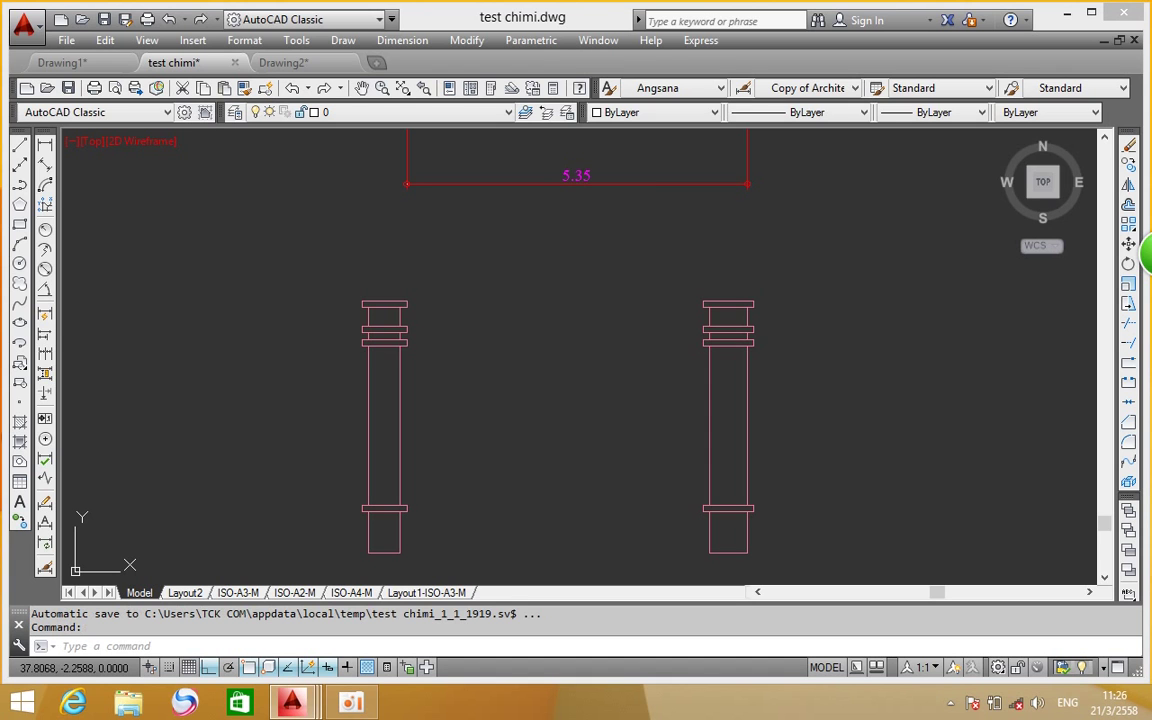
{"action": "scroll", "coordinate": [579, 347], "scroll_direction": "down", "scroll_amount": 2}
{"action": "scroll", "coordinate": [579, 347], "scroll_direction": "down", "scroll_amount": 2}
{"action": "middle_click_drag", "start_coordinate": [579, 347], "coordinate": [594, 283]}
{"action": "scroll", "coordinate": [594, 283], "scroll_direction": "down", "scroll_amount": 1}
{"action": "scroll", "coordinate": [663, 424], "scroll_direction": "up", "scroll_amount": 2}
{"action": "scroll", "coordinate": [489, 386], "scroll_direction": "down", "scroll_amount": 3}
{"action": "scroll", "coordinate": [489, 386], "scroll_direction": "up", "scroll_amount": 3}
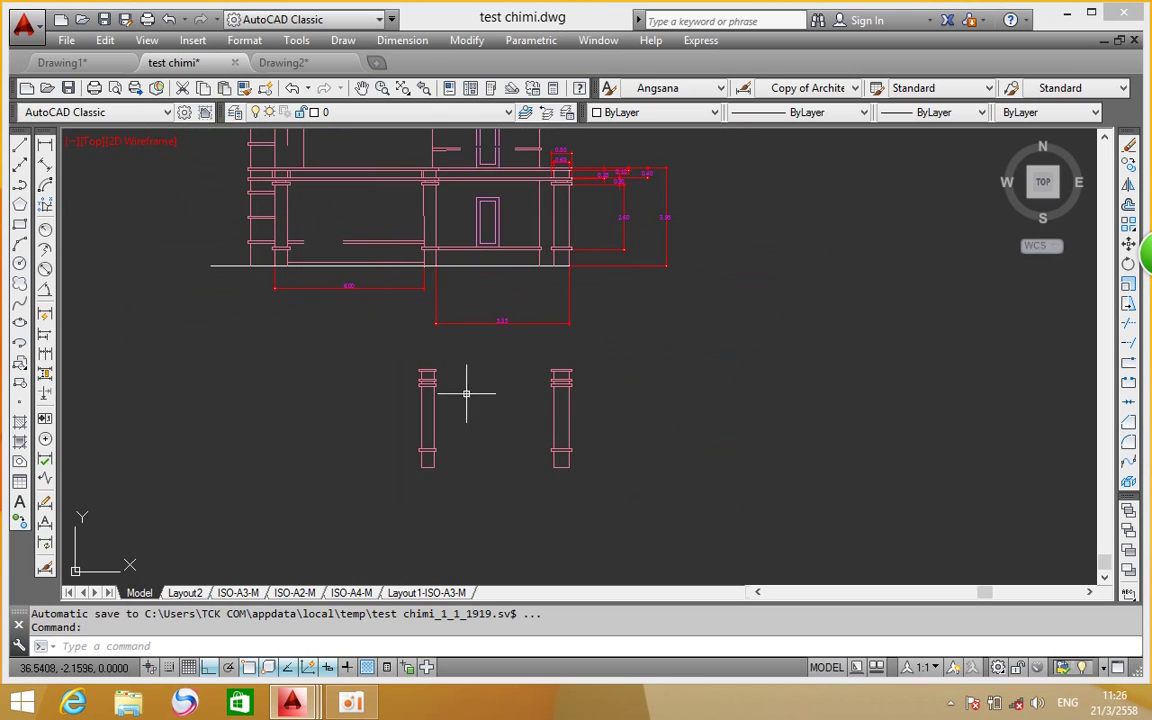
{"action": "scroll", "coordinate": [411, 339], "scroll_direction": "up", "scroll_amount": 2}
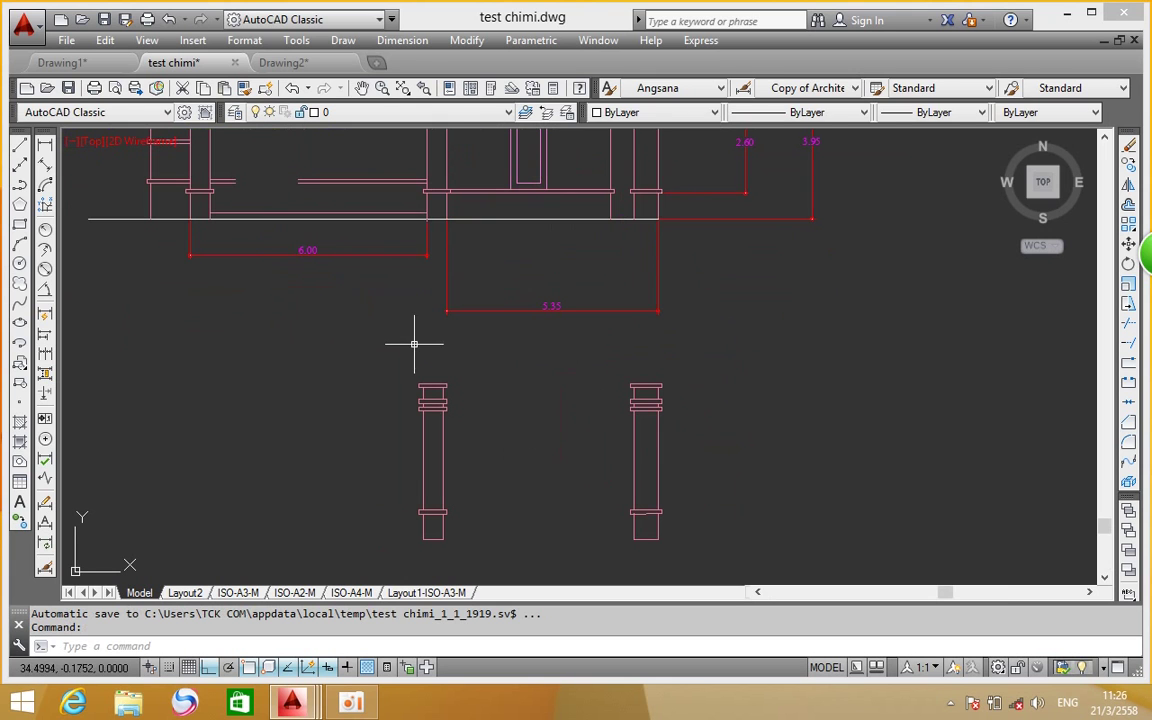
{"action": "left_click", "coordinate": [19, 143]}
{"action": "left_click", "coordinate": [401, 218]}
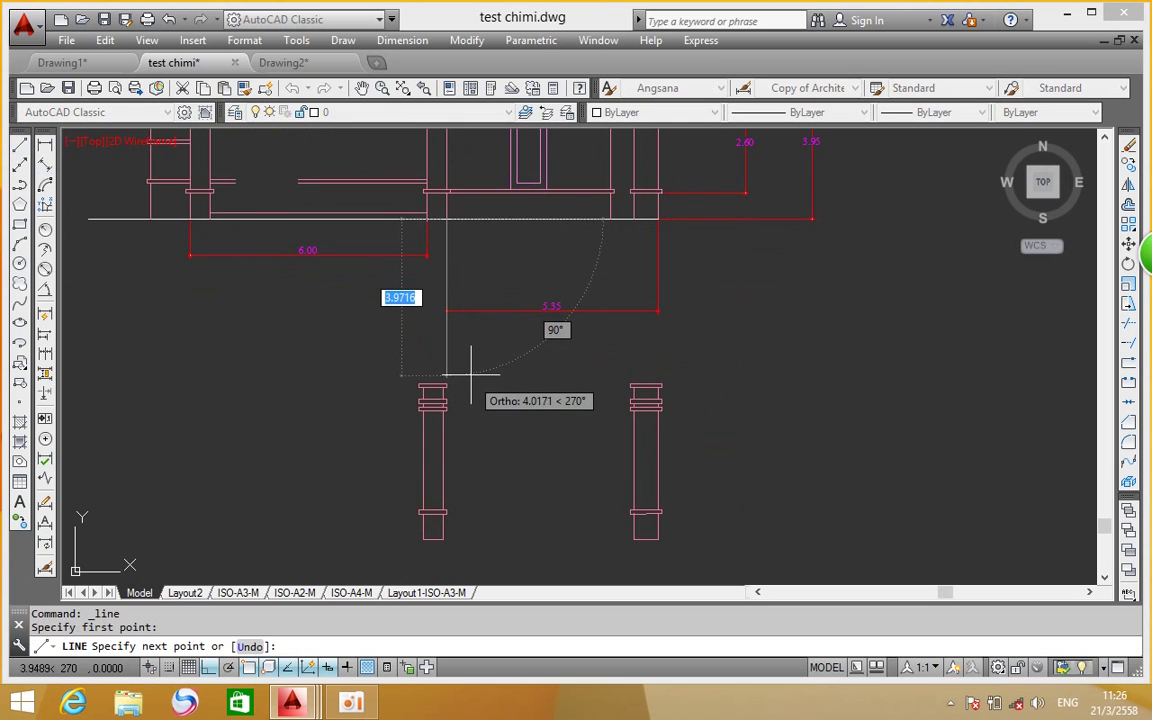
{"action": "middle_click_drag", "start_coordinate": [465, 370], "coordinate": [468, 296]}
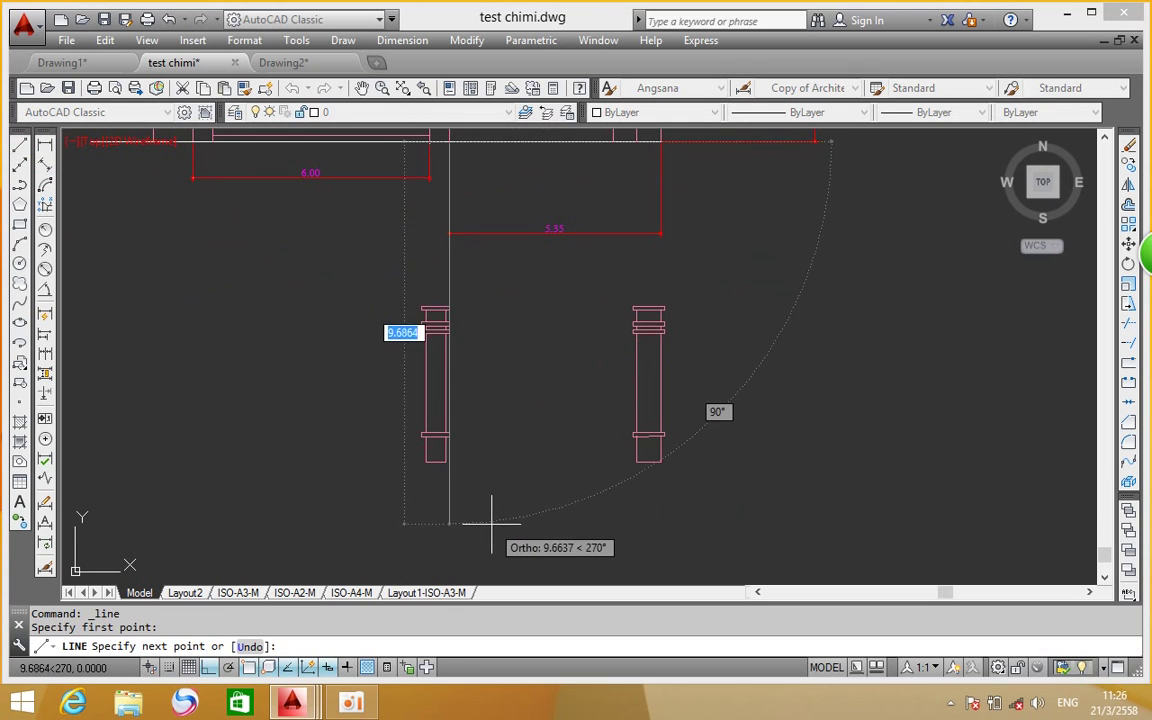
{"action": "left_click", "coordinate": [462, 515]}
{"action": "right_click", "coordinate": [512, 374]}
{"action": "left_click", "coordinate": [544, 384]}
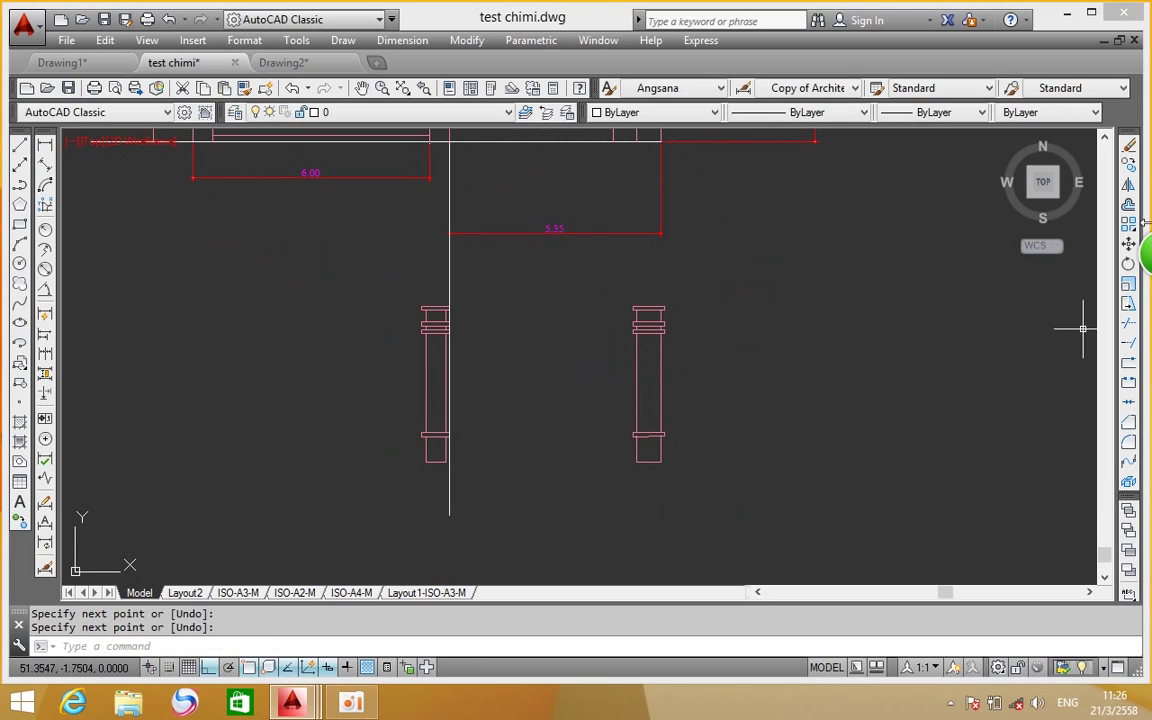
Move the left column profile 5.35 units so its shaft meets the guide line
{"action": "type", "text": "m"}
{"action": "key", "text": "Return"}
{"action": "left_click", "coordinate": [386, 263]}
{"action": "left_click", "coordinate": [460, 465]}
{"action": "key", "text": "Return"}
{"action": "scroll", "coordinate": [452, 280], "scroll_direction": "up", "scroll_amount": 4}
{"action": "scroll", "coordinate": [445, 300], "scroll_direction": "up", "scroll_amount": 2}
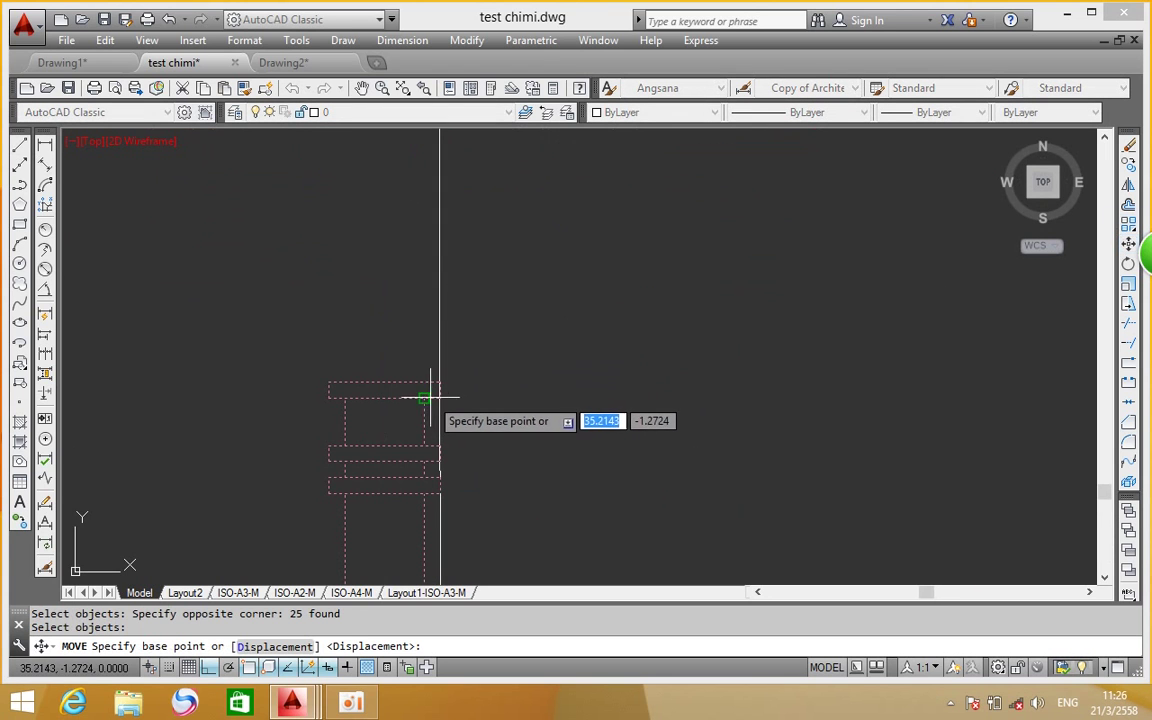
{"action": "left_click", "coordinate": [431, 398]}
{"action": "type", "text": "5.35"}
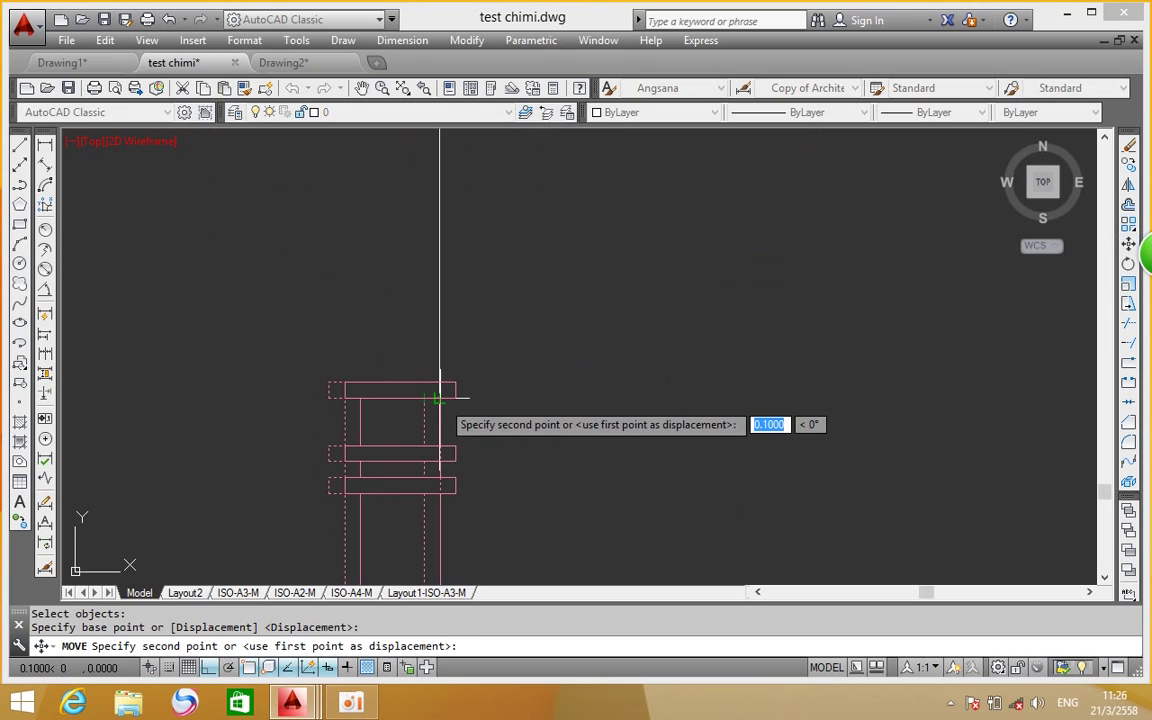
{"action": "key", "text": "Return"}
{"action": "scroll", "coordinate": [502, 294], "scroll_direction": "down", "scroll_amount": 2}
Erase the vertical guide line through the left column profile
{"action": "left_click", "coordinate": [527, 497]}
{"action": "left_click", "coordinate": [431, 520]}
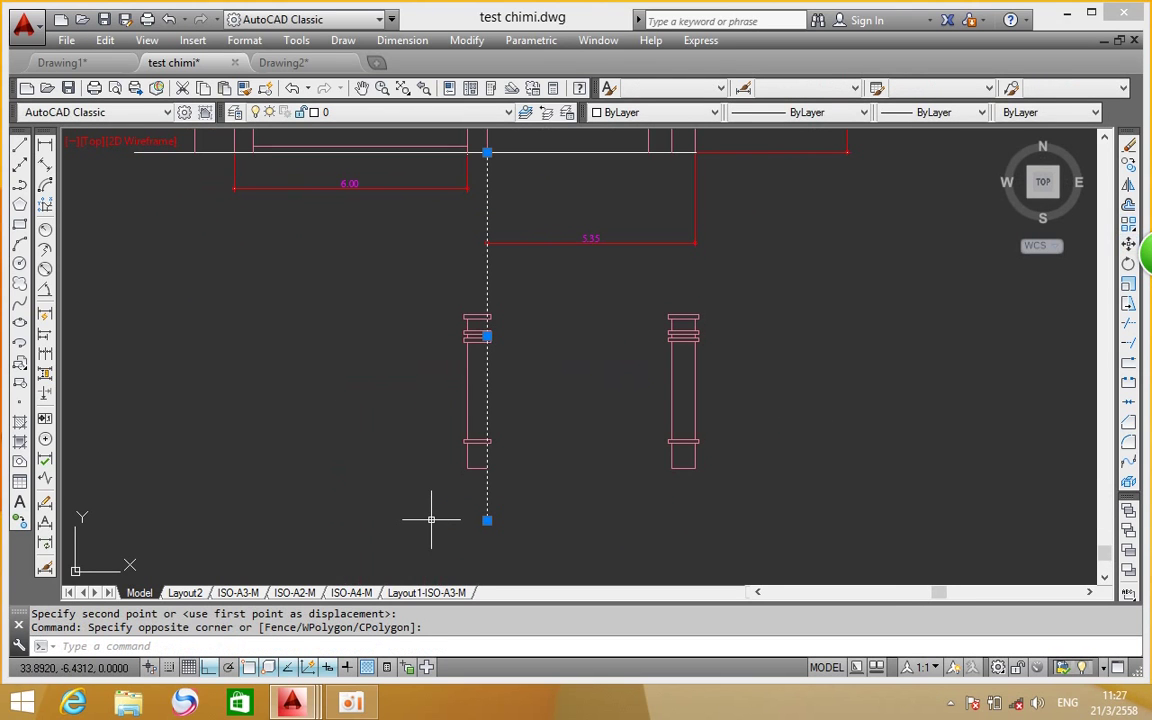
{"action": "key", "text": "Delete"}
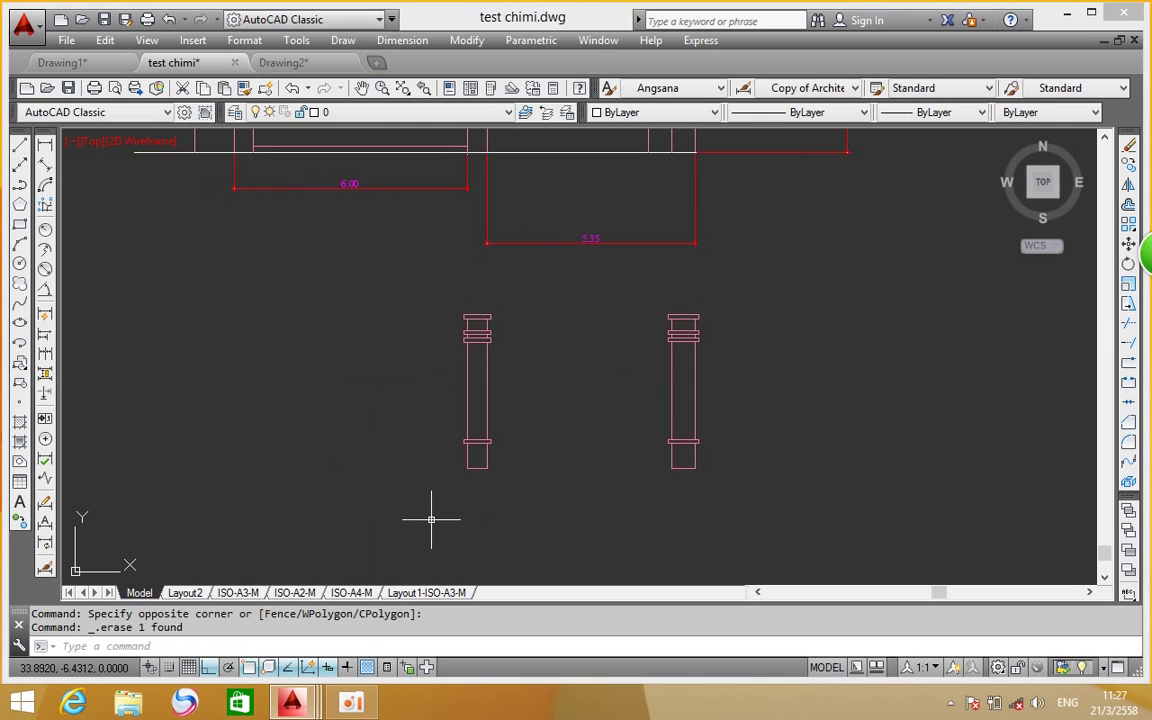
{"action": "middle_click_drag", "start_coordinate": [339, 177], "coordinate": [352, 321]}
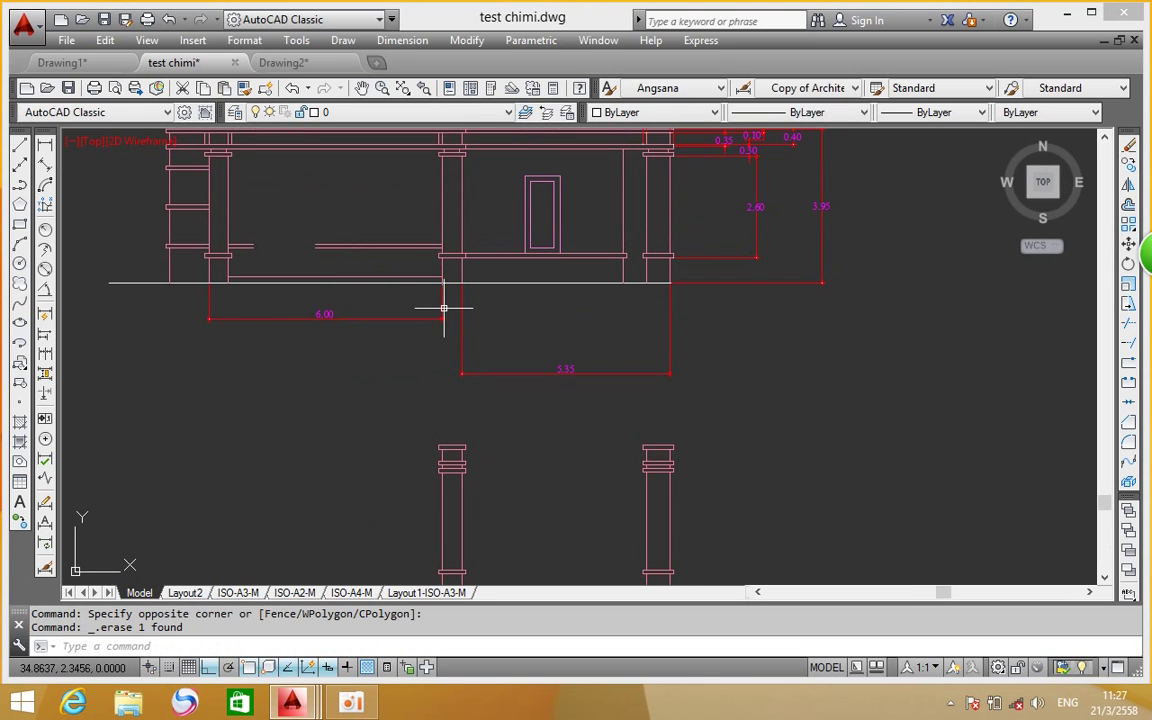
Replace the old 6.00 dimension with a new one chained in line with 5.35
{"action": "left_click", "coordinate": [443, 309]}
{"action": "key", "text": "Delete"}
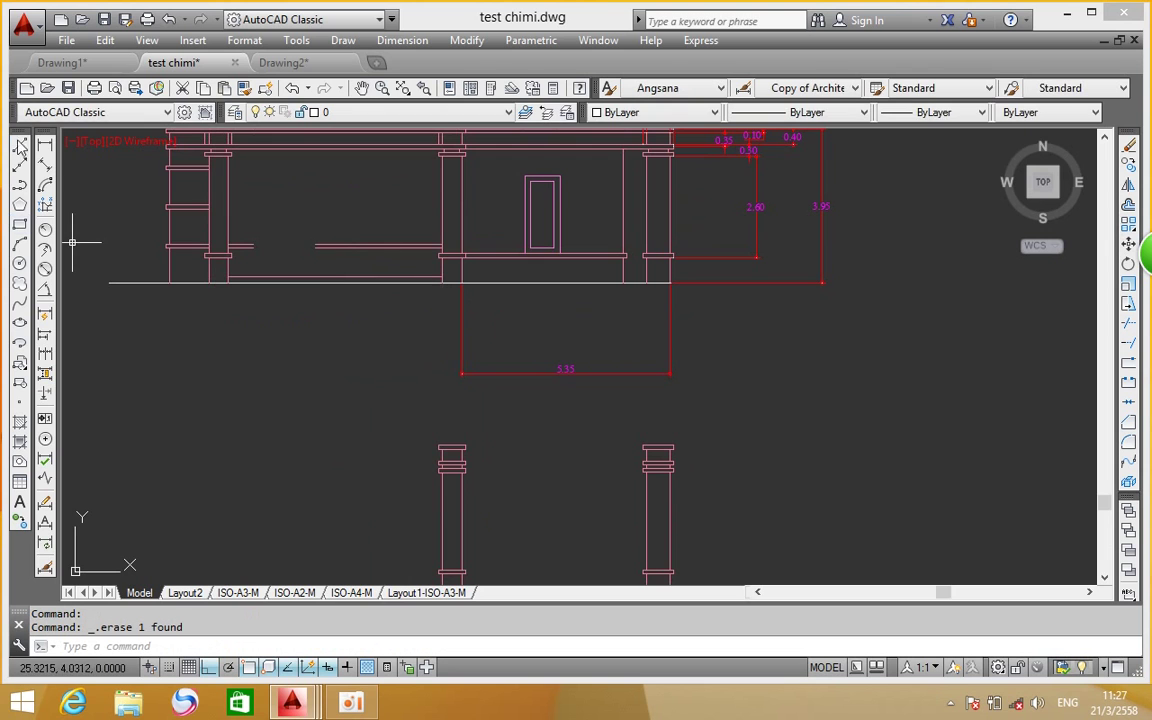
{"action": "left_click", "coordinate": [44, 145]}
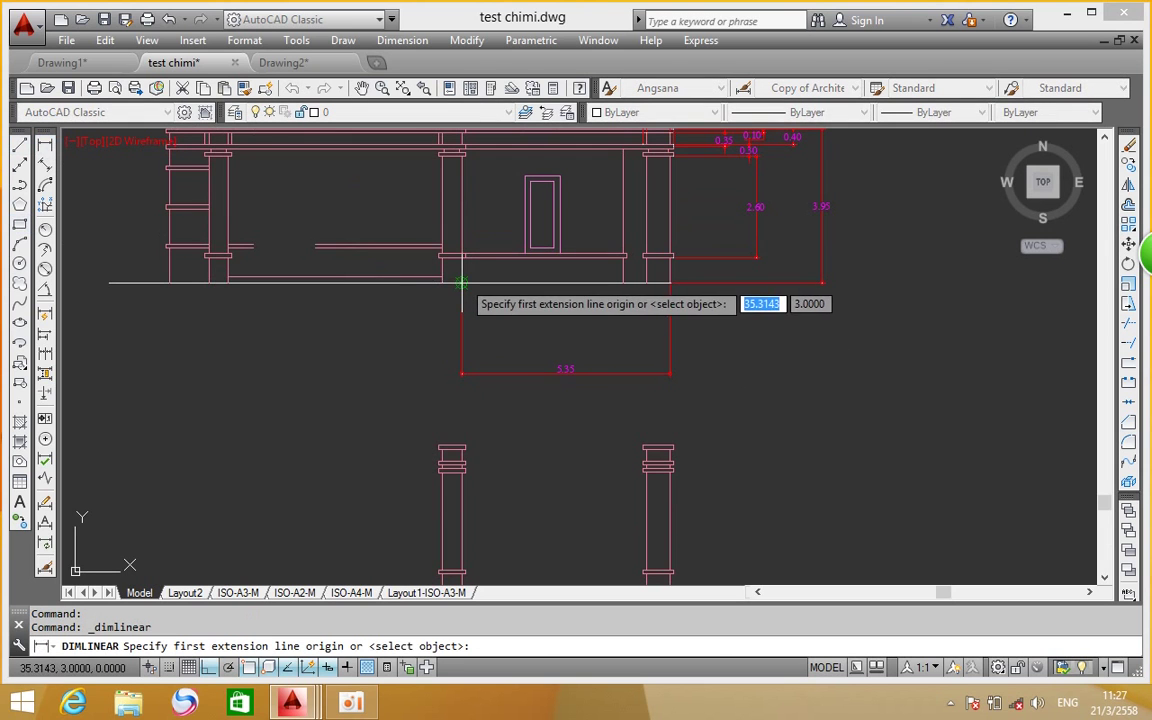
{"action": "left_click", "coordinate": [461, 283]}
{"action": "left_click", "coordinate": [228, 283]}
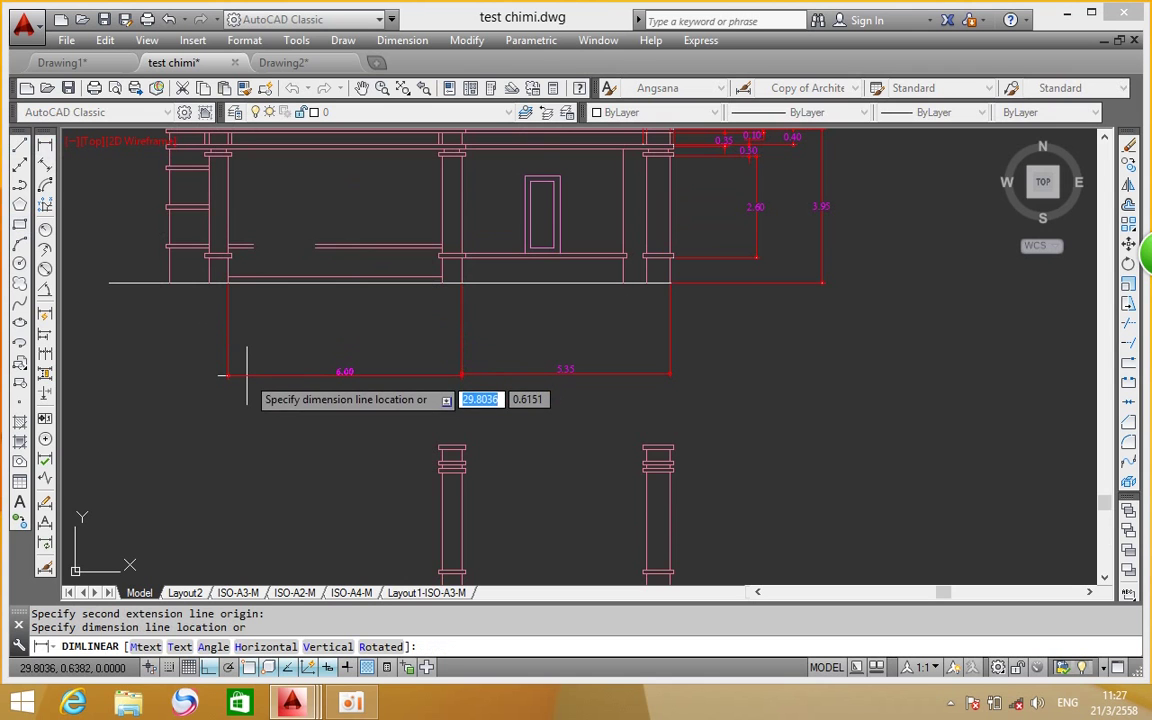
{"action": "left_click", "coordinate": [246, 356]}
{"action": "middle_click_drag", "start_coordinate": [246, 356], "coordinate": [212, 241]}
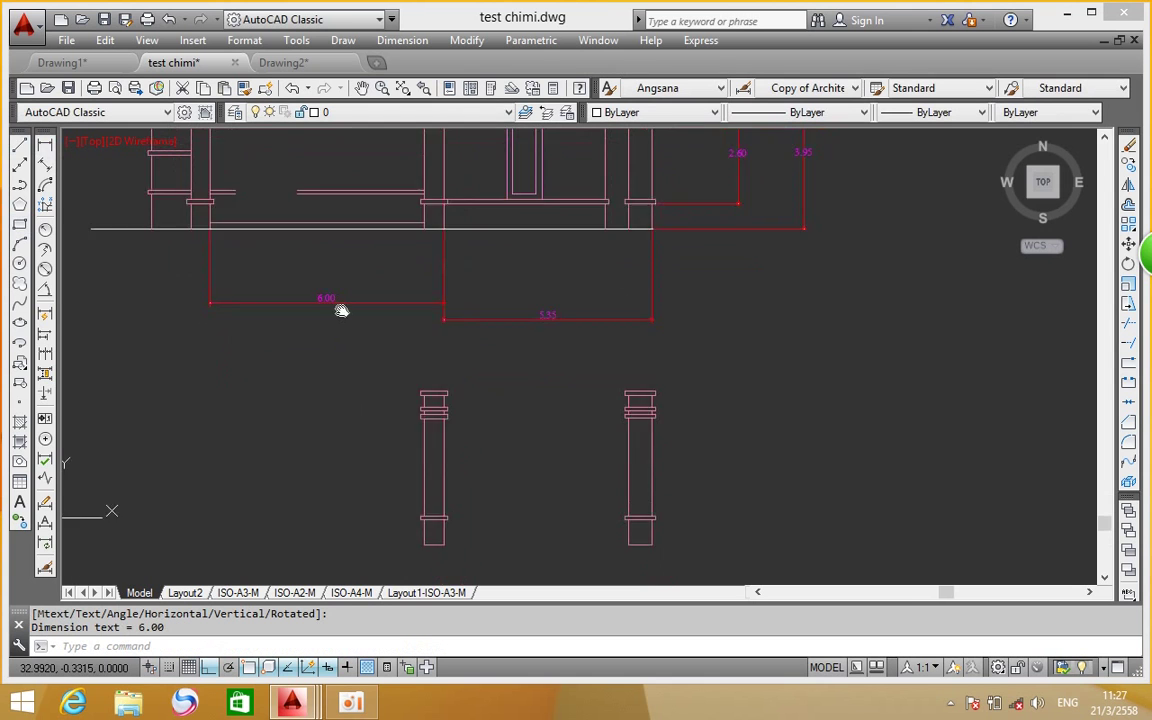
Copy the left column profile 6 units to the left as a third column
{"action": "left_click", "coordinate": [1129, 166]}
{"action": "left_click_drag", "start_coordinate": [465, 306], "coordinate": [308, 525]}
{"action": "key", "text": "Return"}
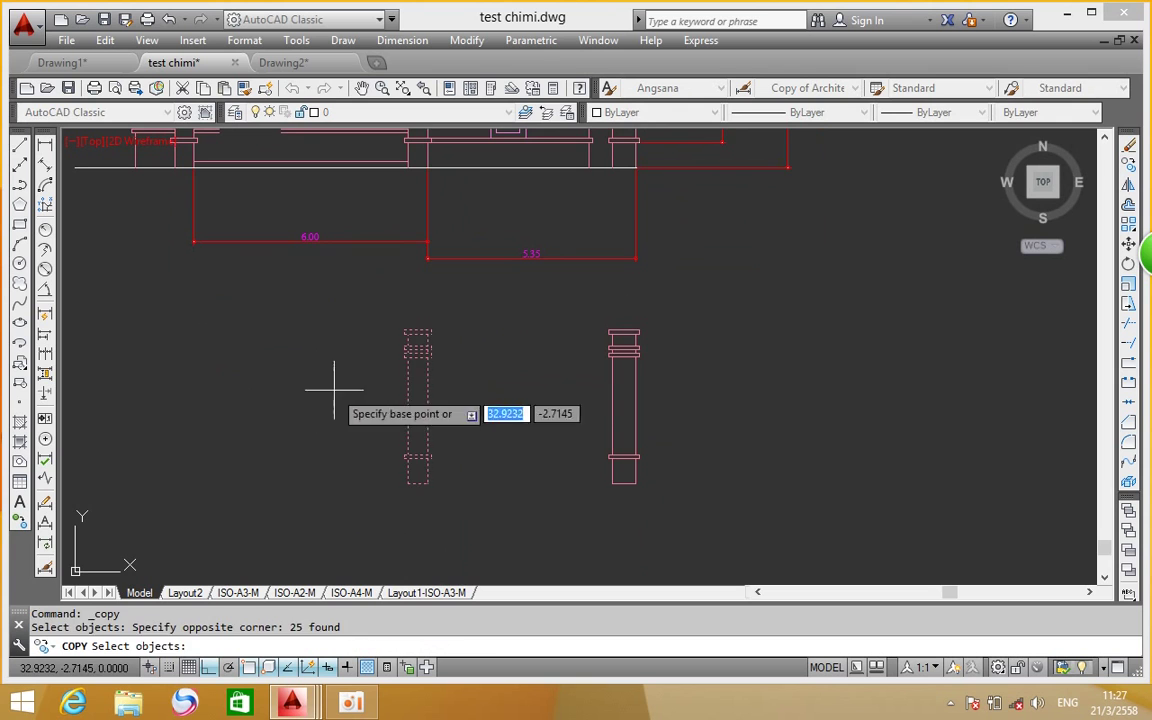
{"action": "left_click", "coordinate": [334, 390]}
{"action": "type", "text": "6"}
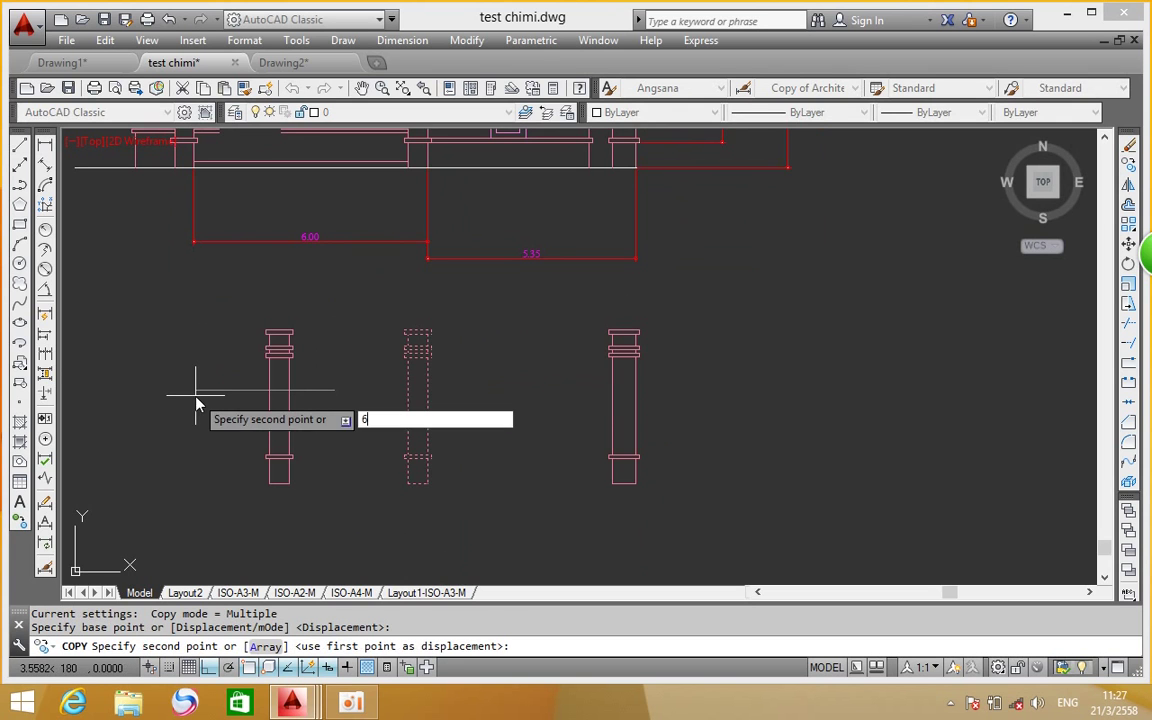
{"action": "key", "text": "Return"}
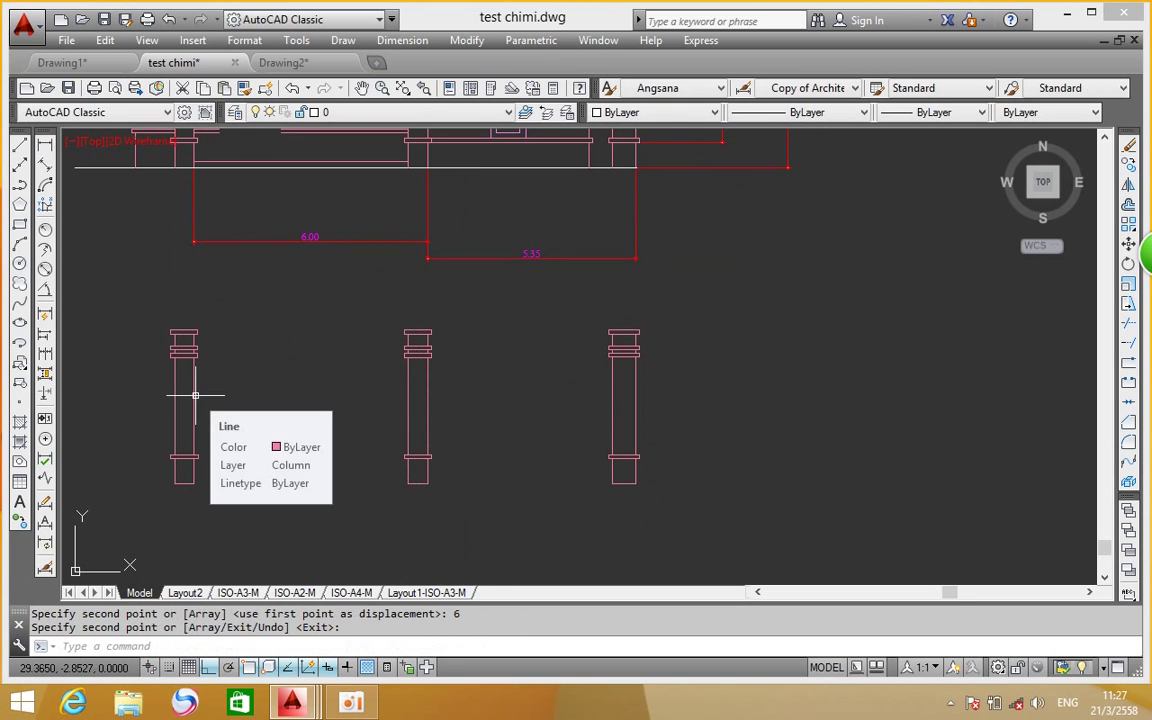
{"action": "middle_click_drag", "start_coordinate": [290, 349], "coordinate": [279, 420]}
{"action": "left_click", "coordinate": [706, 288]}
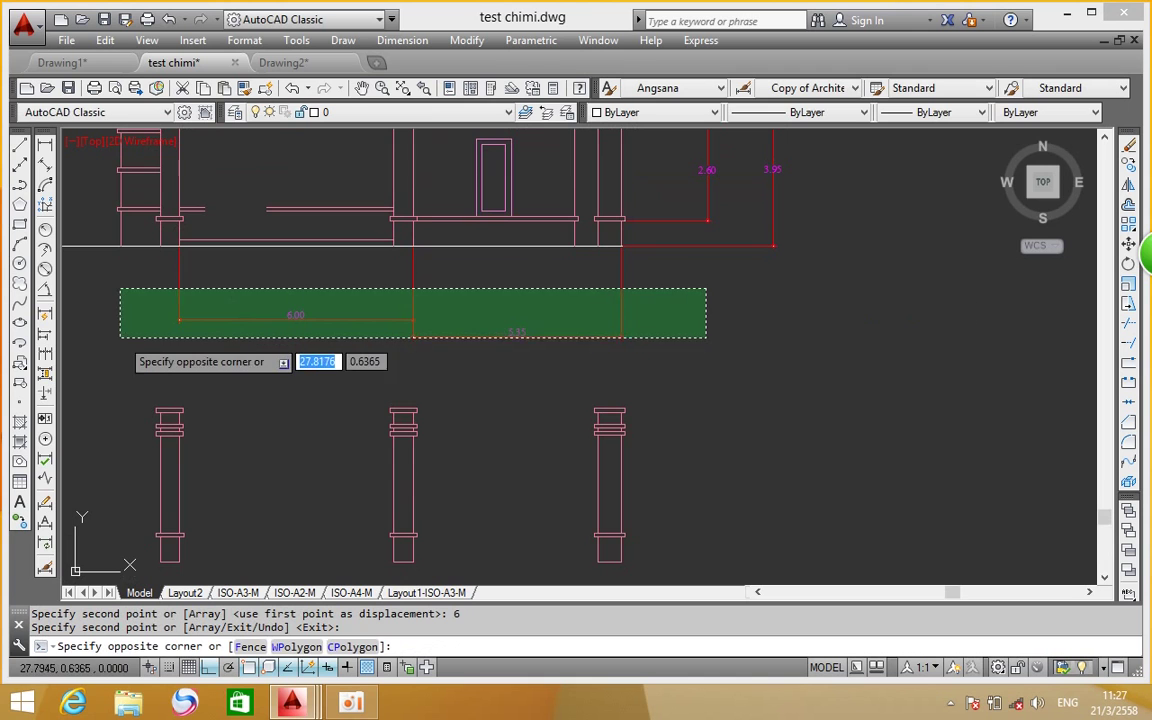
Erase the 6.00 and 5.55 dimensions and reframe the view on the lower columns
{"action": "left_click", "coordinate": [113, 340]}
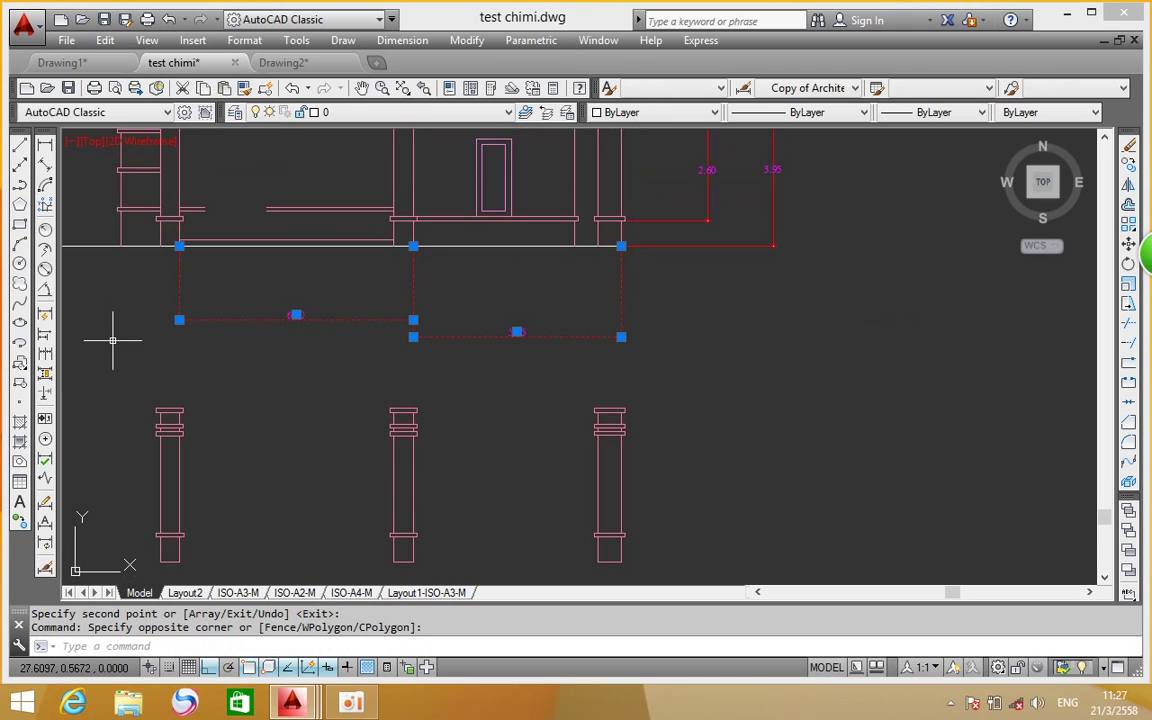
{"action": "key", "text": "Delete"}
{"action": "middle_click_drag", "start_coordinate": [337, 253], "coordinate": [342, 380]}
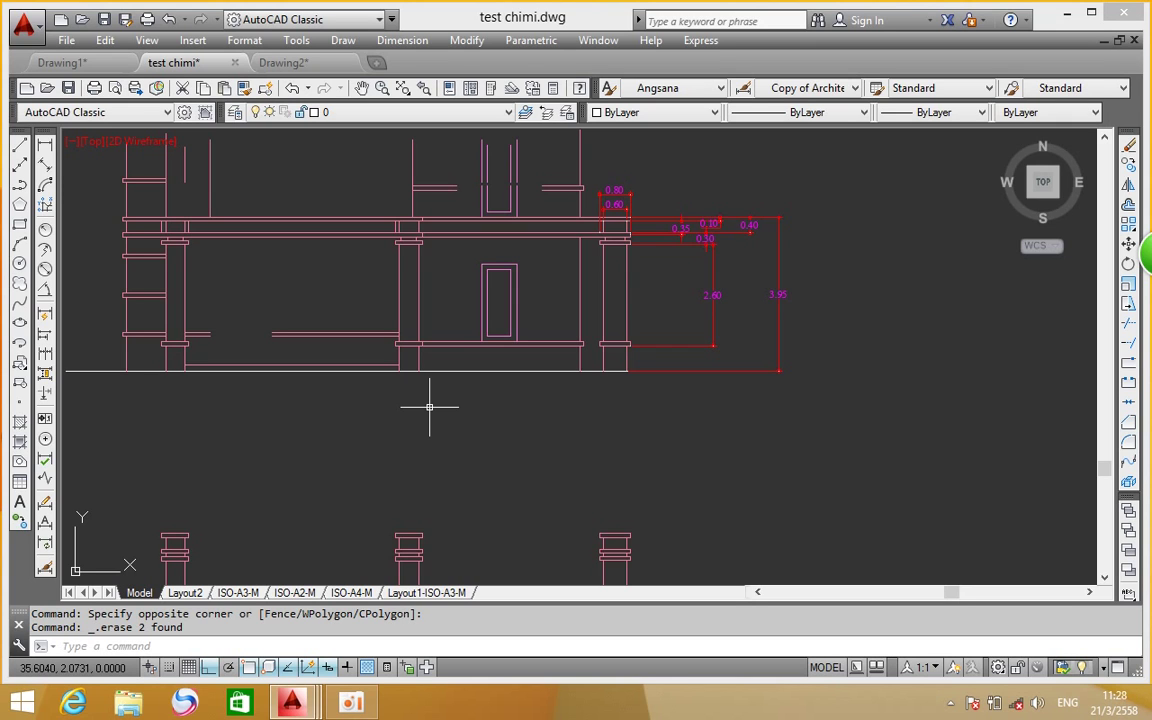
{"action": "scroll", "coordinate": [419, 391], "scroll_direction": "down", "scroll_amount": 3}
{"action": "middle_click_drag", "start_coordinate": [411, 386], "coordinate": [478, 342]}
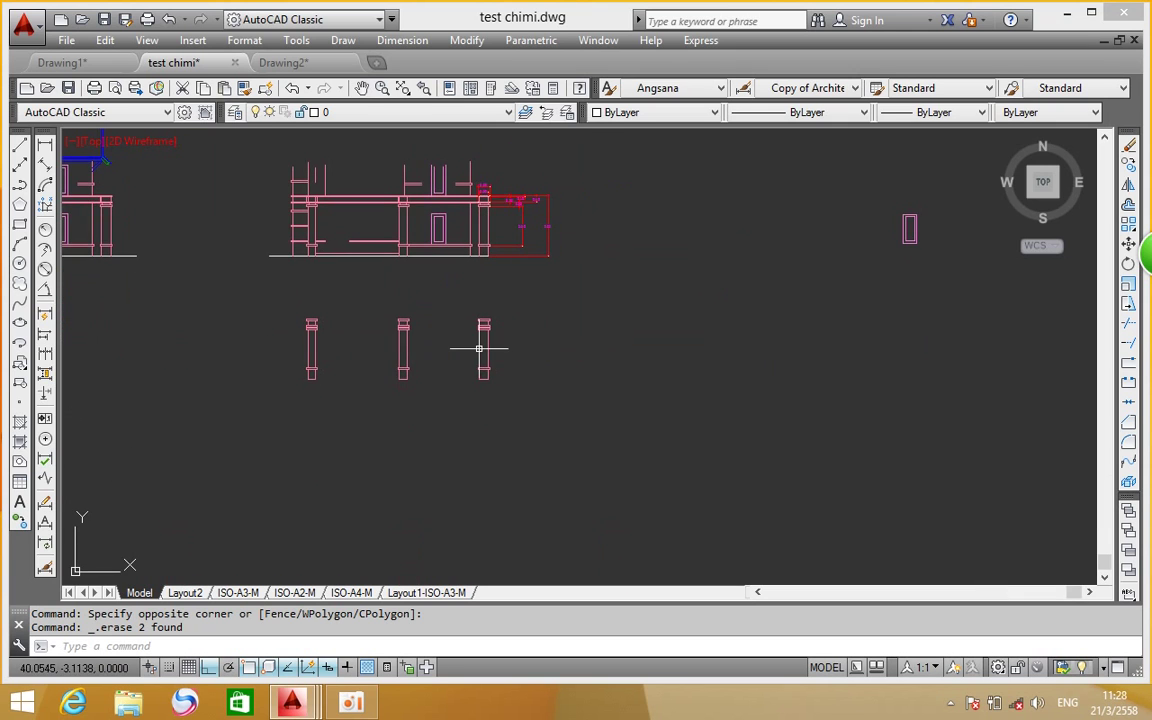
{"action": "middle_click_drag", "start_coordinate": [404, 321], "coordinate": [445, 337]}
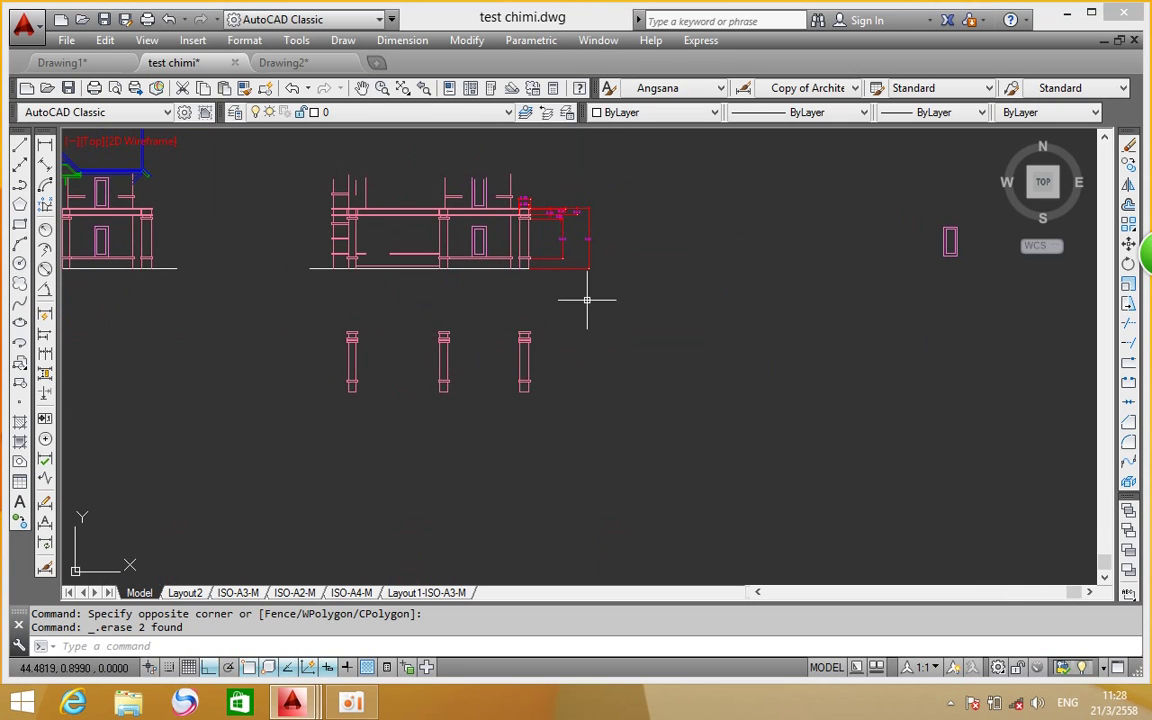
{"action": "scroll", "coordinate": [481, 335], "scroll_direction": "up", "scroll_amount": 2}
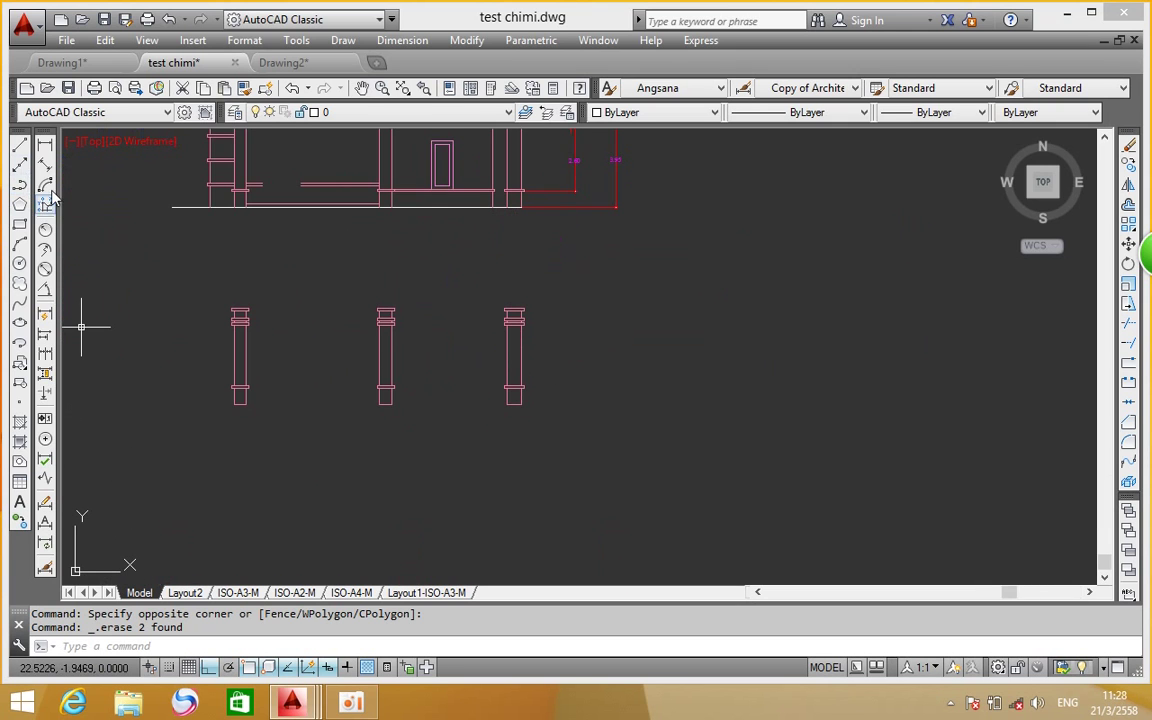
{"action": "left_click", "coordinate": [19, 144]}
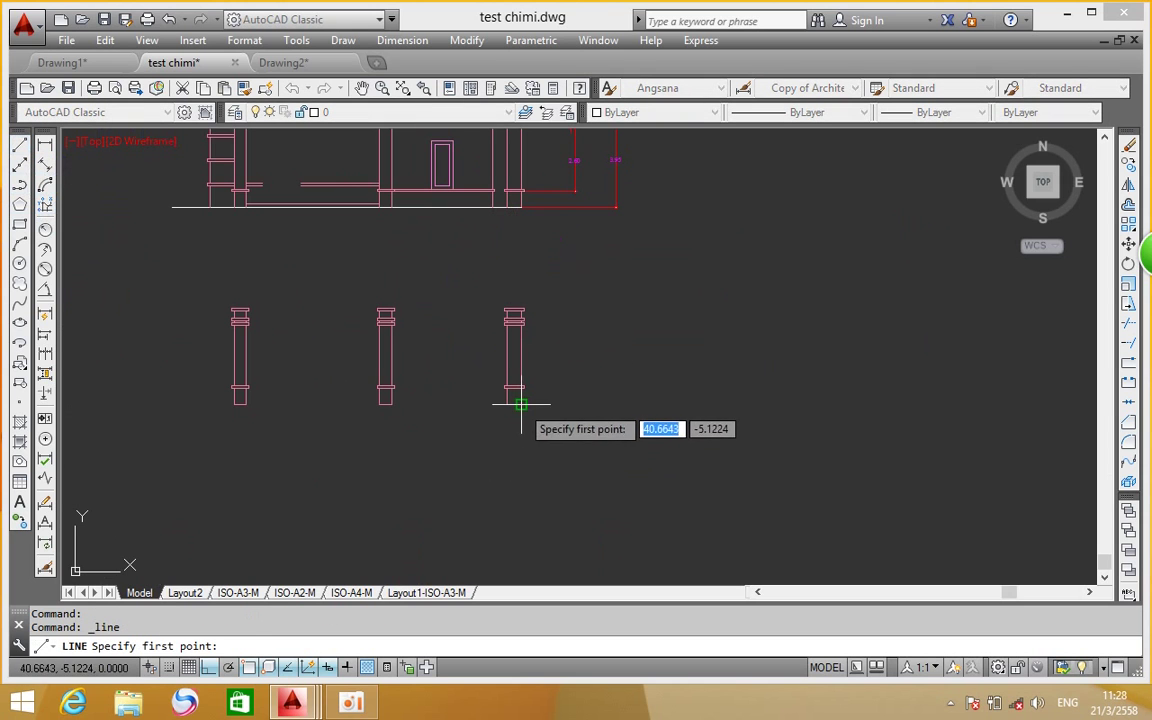
Draw a horizontal line from the right column's base to past the leftmost column
{"action": "left_click", "coordinate": [521, 404]}
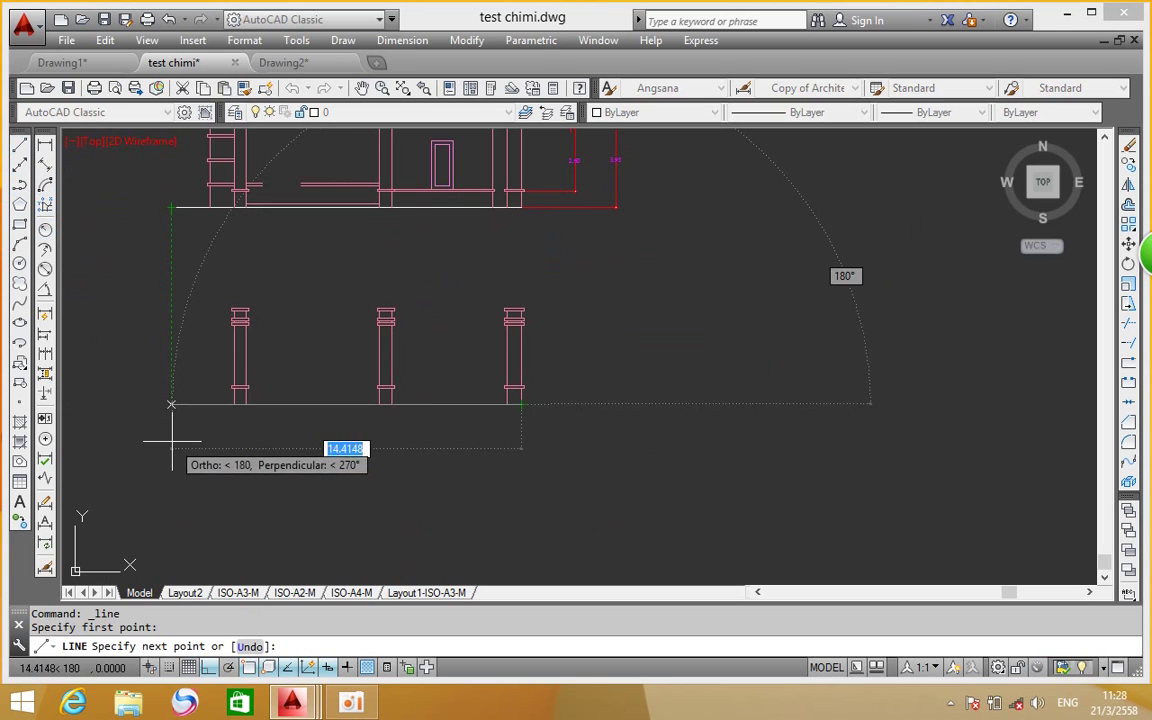
{"action": "left_click", "coordinate": [172, 404]}
{"action": "right_click", "coordinate": [247, 291]}
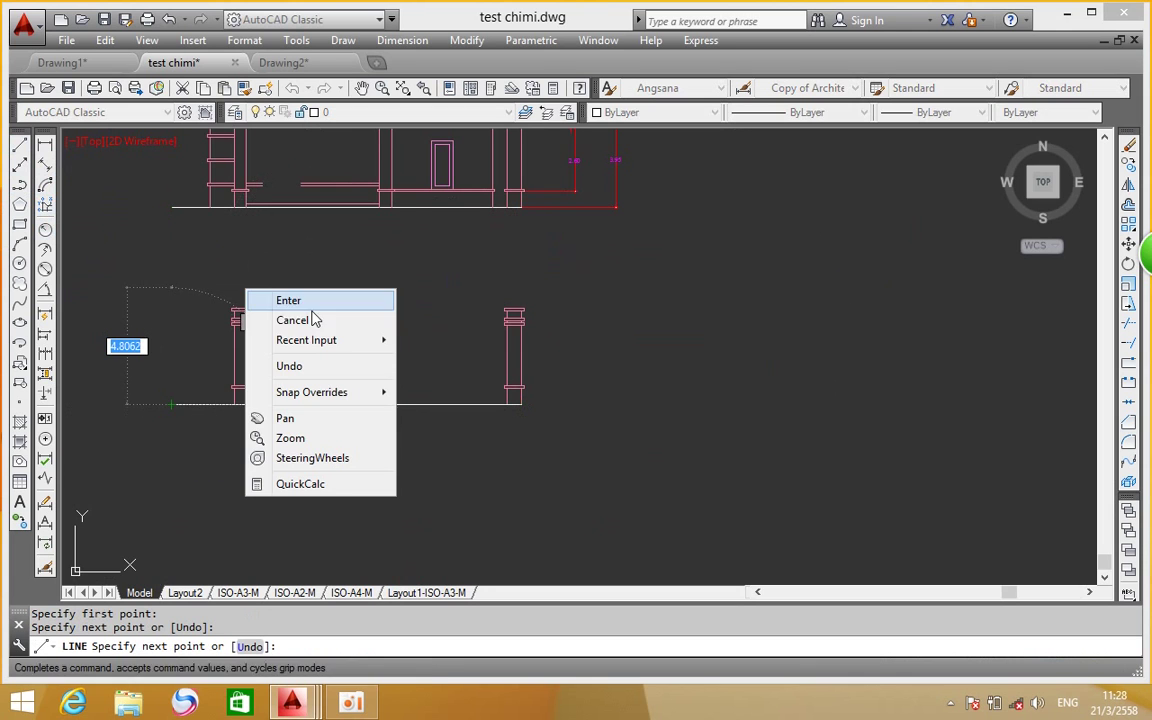
{"action": "left_click", "coordinate": [309, 303]}
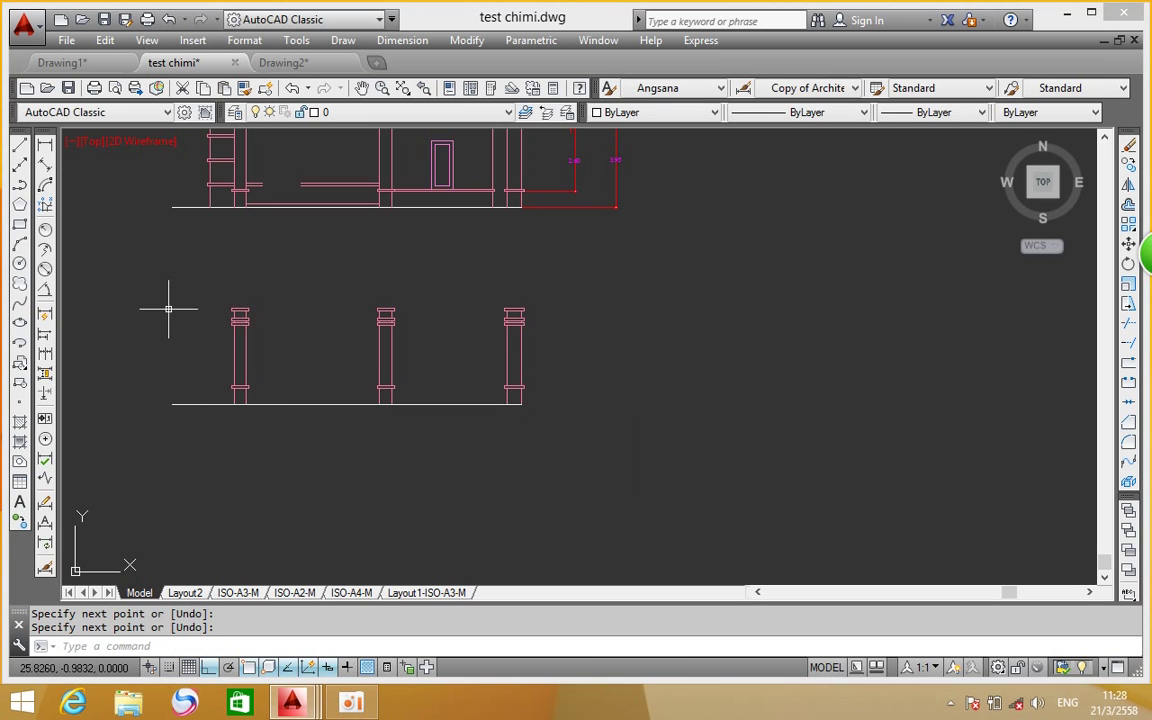
{"action": "scroll", "coordinate": [510, 410], "scroll_direction": "up", "scroll_amount": 4}
{"action": "middle_click_drag", "start_coordinate": [474, 386], "coordinate": [608, 477]}
{"action": "scroll", "coordinate": [389, 360], "scroll_direction": "down", "scroll_amount": 6}
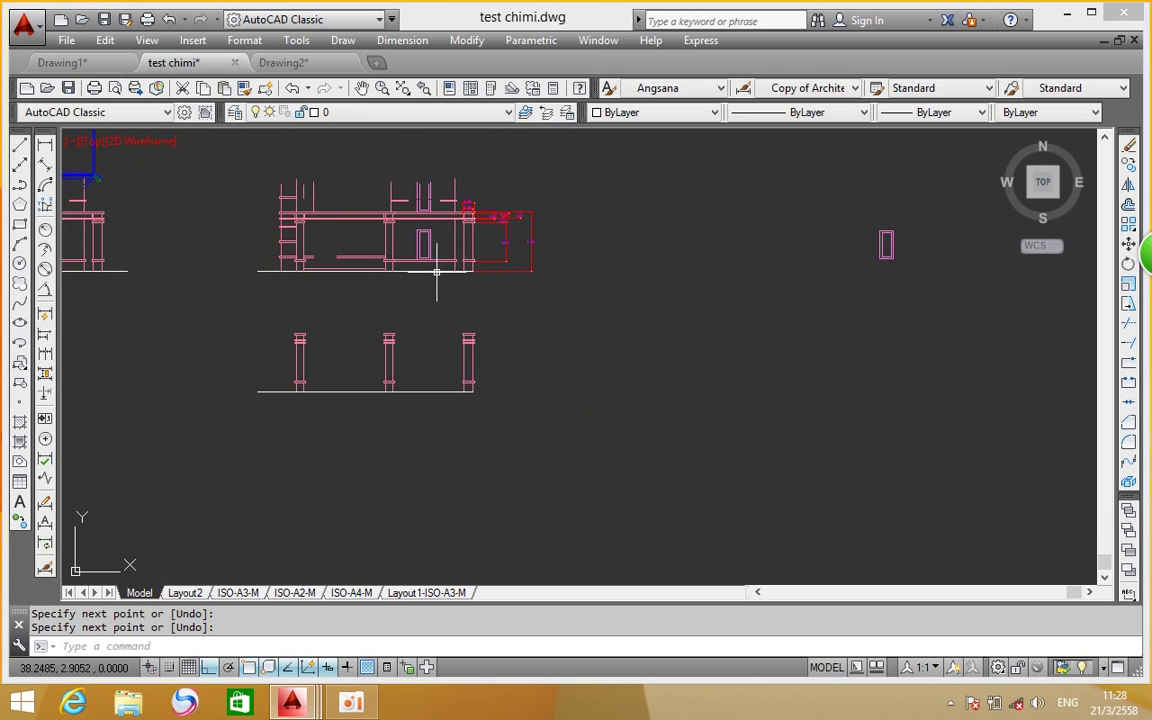
{"action": "key", "text": "Return"}
{"action": "left_click", "coordinate": [437, 270]}
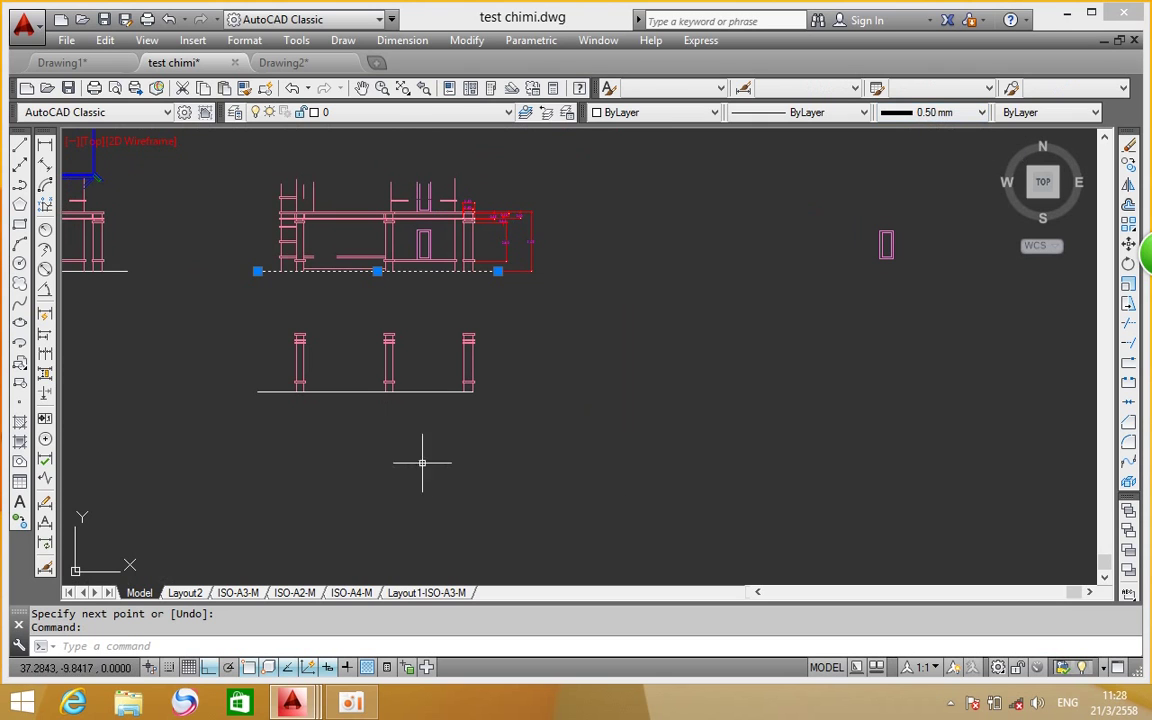
Set the lower ground line's lineweight to 0.50 mm
{"action": "key", "text": "Escape"}
{"action": "left_click", "coordinate": [370, 391]}
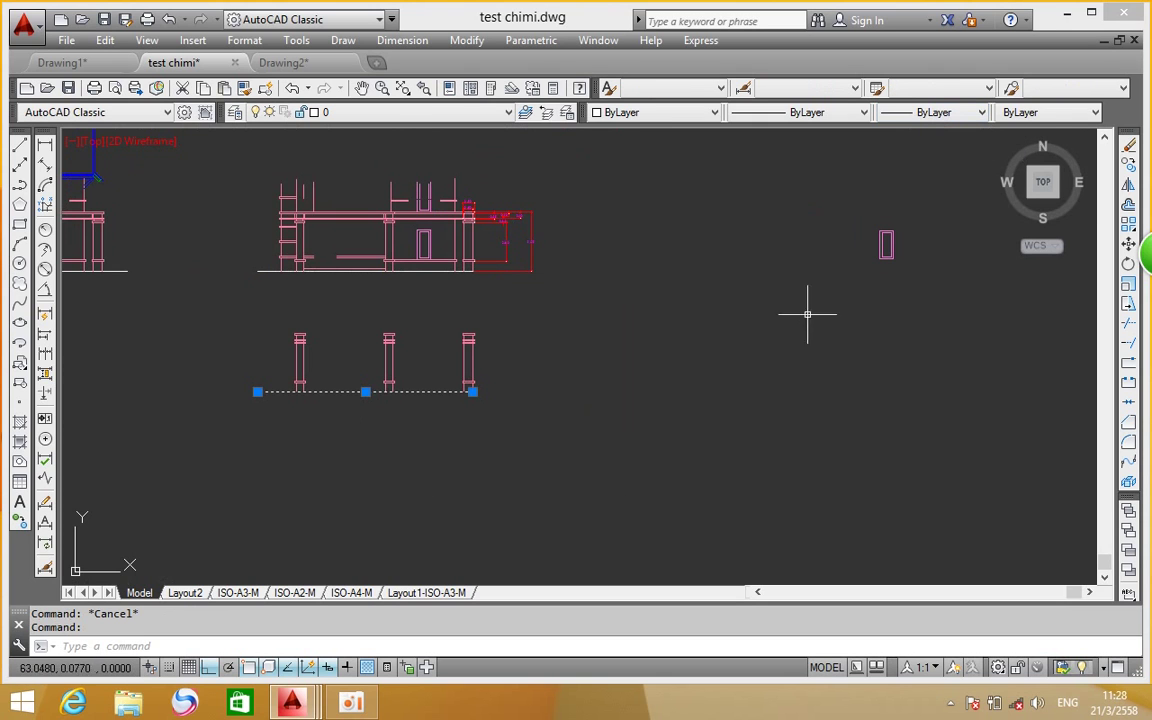
{"action": "left_click", "coordinate": [984, 114]}
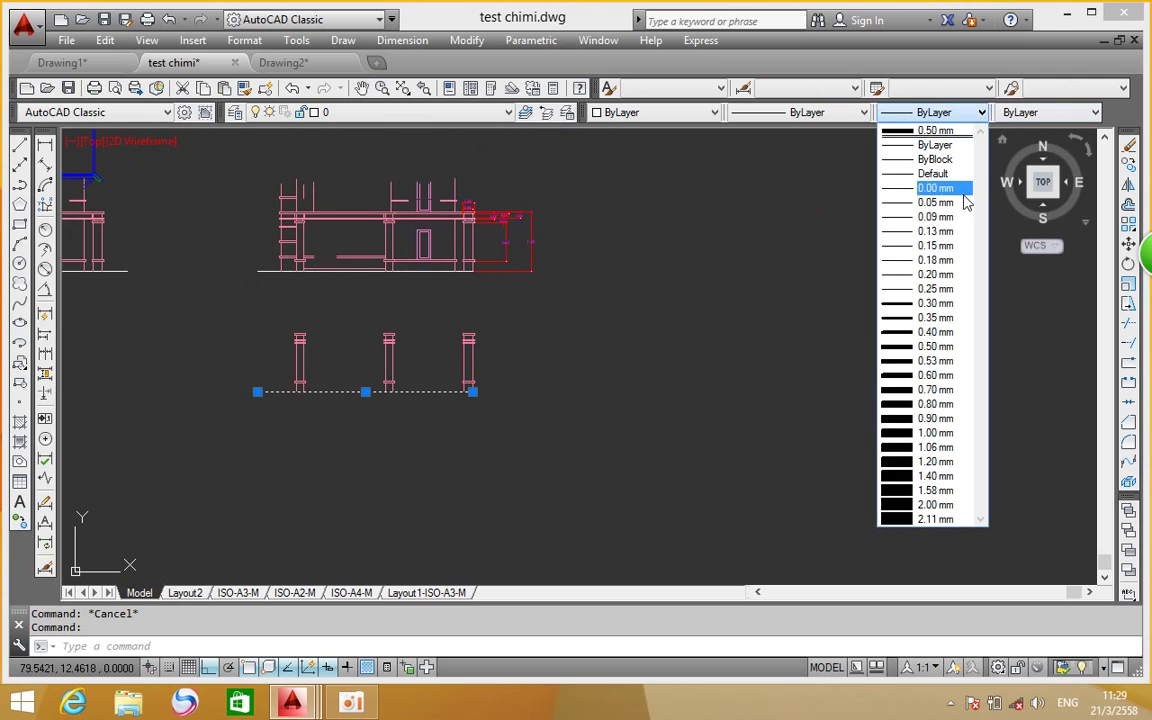
{"action": "left_click", "coordinate": [935, 346]}
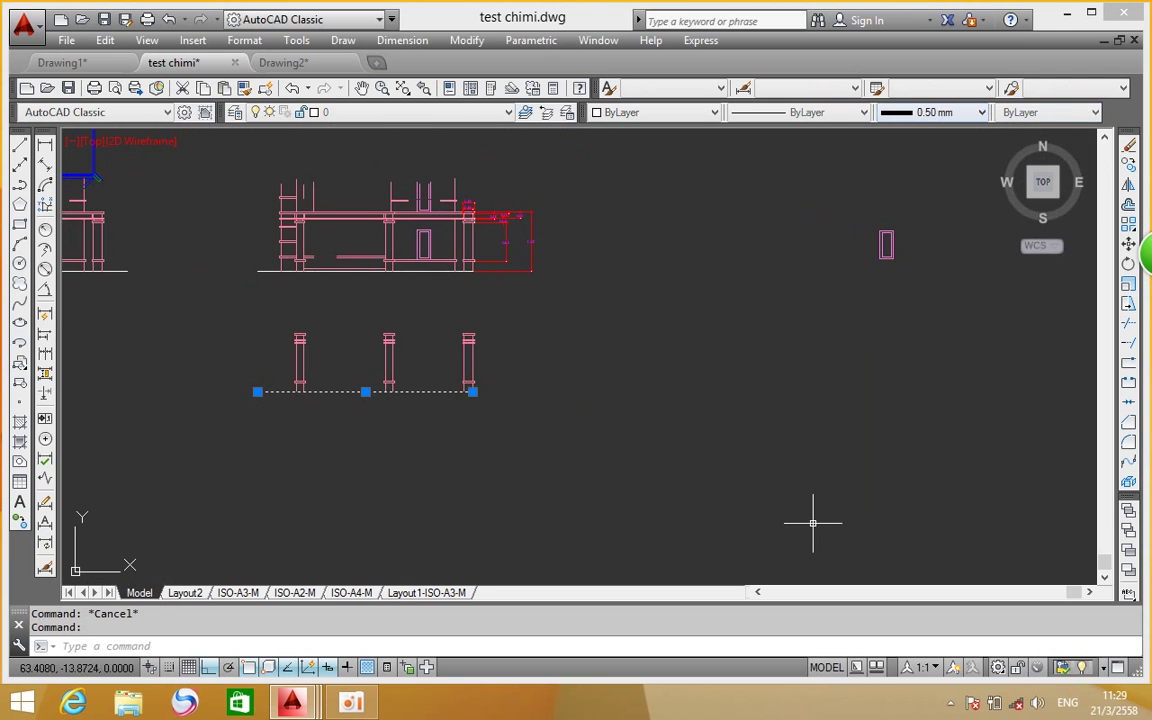
{"action": "key", "text": "Escape"}
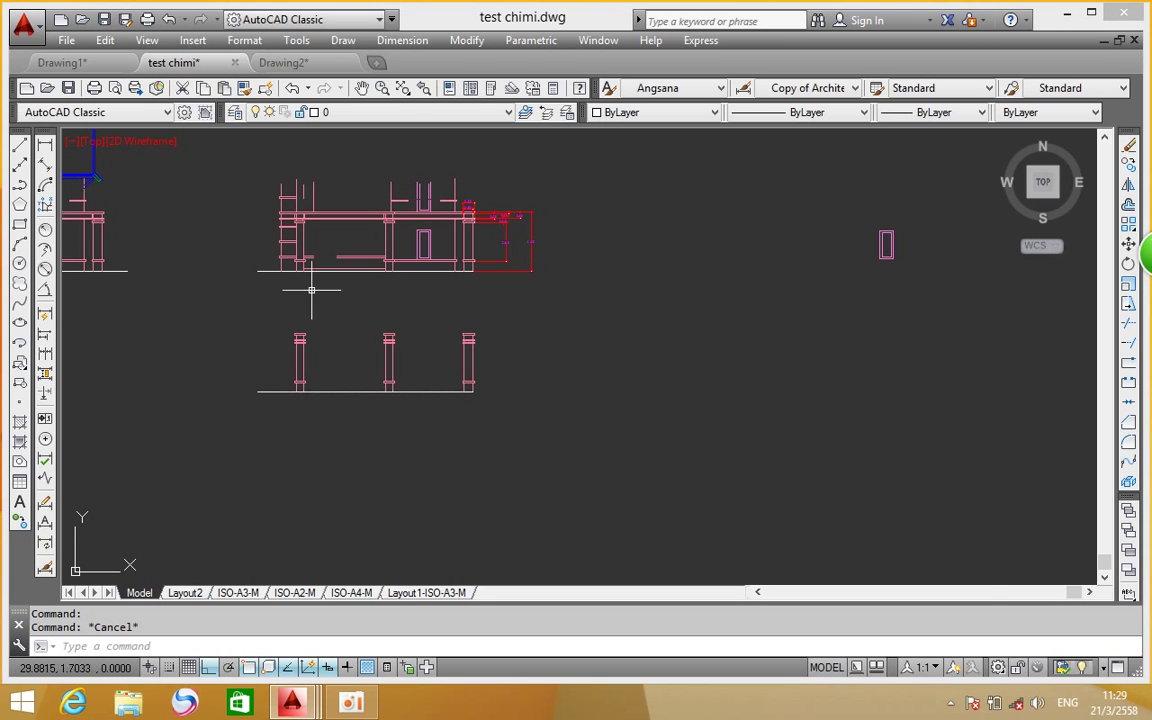
Dimension the 1.00 width at the elevation's left end, placing it below the ground line
{"action": "scroll", "coordinate": [301, 291], "scroll_direction": "up", "scroll_amount": 2}
{"action": "mouse_move", "coordinate": [339, 314]}
{"action": "middle_mouse_down"}
{"action": "mouse_move", "coordinate": [398, 463]}
{"action": "mouse_move", "coordinate": [373, 415]}
{"action": "middle_mouse_up"}
{"action": "scroll", "coordinate": [373, 415], "scroll_direction": "up", "scroll_amount": 2}
{"action": "middle_click_drag", "start_coordinate": [386, 352], "coordinate": [458, 424]}
{"action": "middle_click_drag", "start_coordinate": [355, 237], "coordinate": [216, 318]}
{"action": "scroll", "coordinate": [378, 314], "scroll_direction": "down", "scroll_amount": 2}
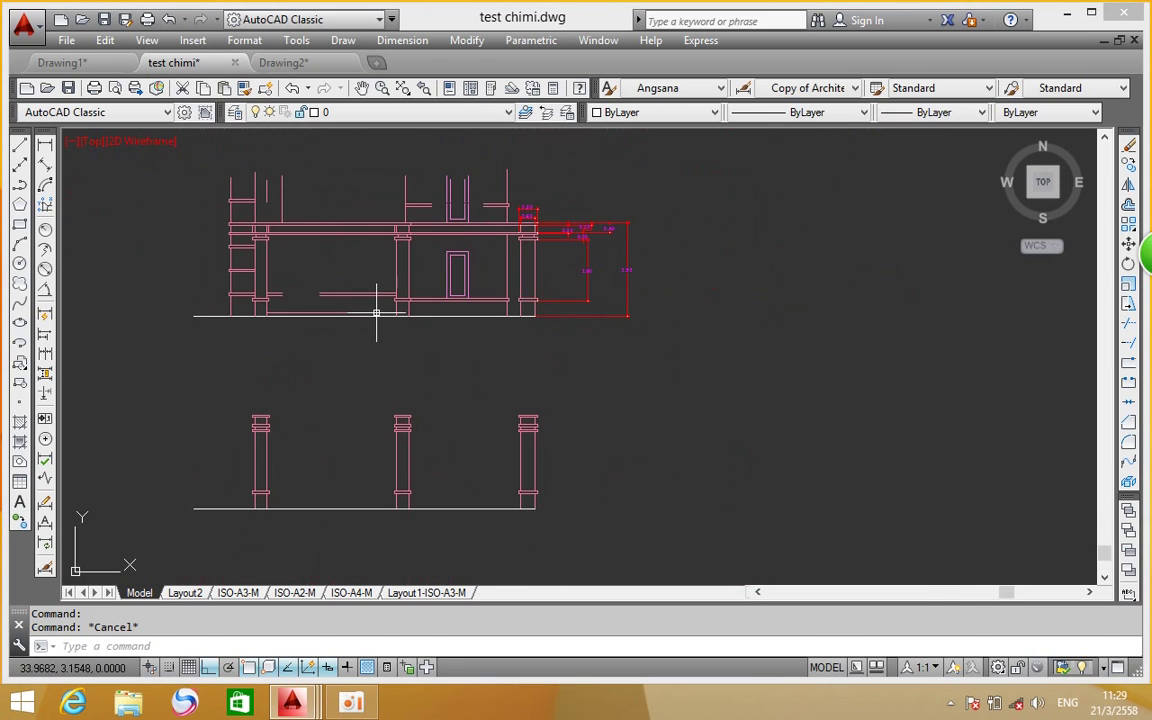
{"action": "scroll", "coordinate": [185, 260], "scroll_direction": "up", "scroll_amount": 4}
{"action": "middle_click_drag", "start_coordinate": [479, 378], "coordinate": [576, 329]}
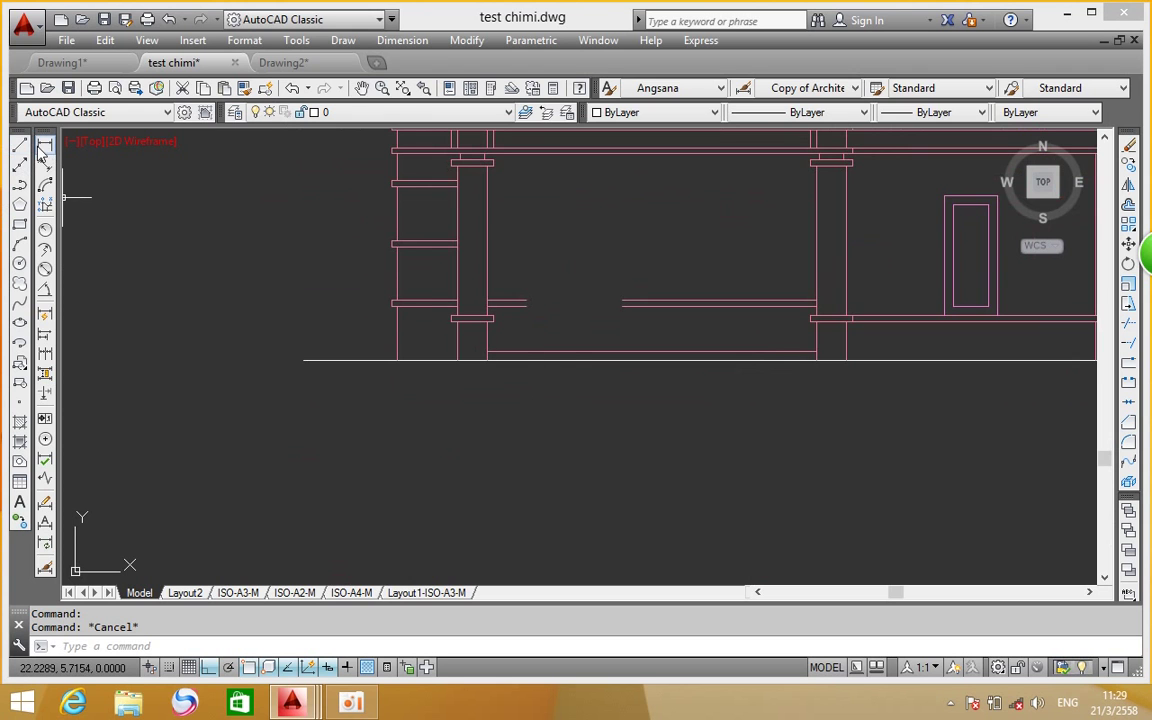
{"action": "left_click", "coordinate": [45, 145]}
{"action": "left_click", "coordinate": [457, 360]}
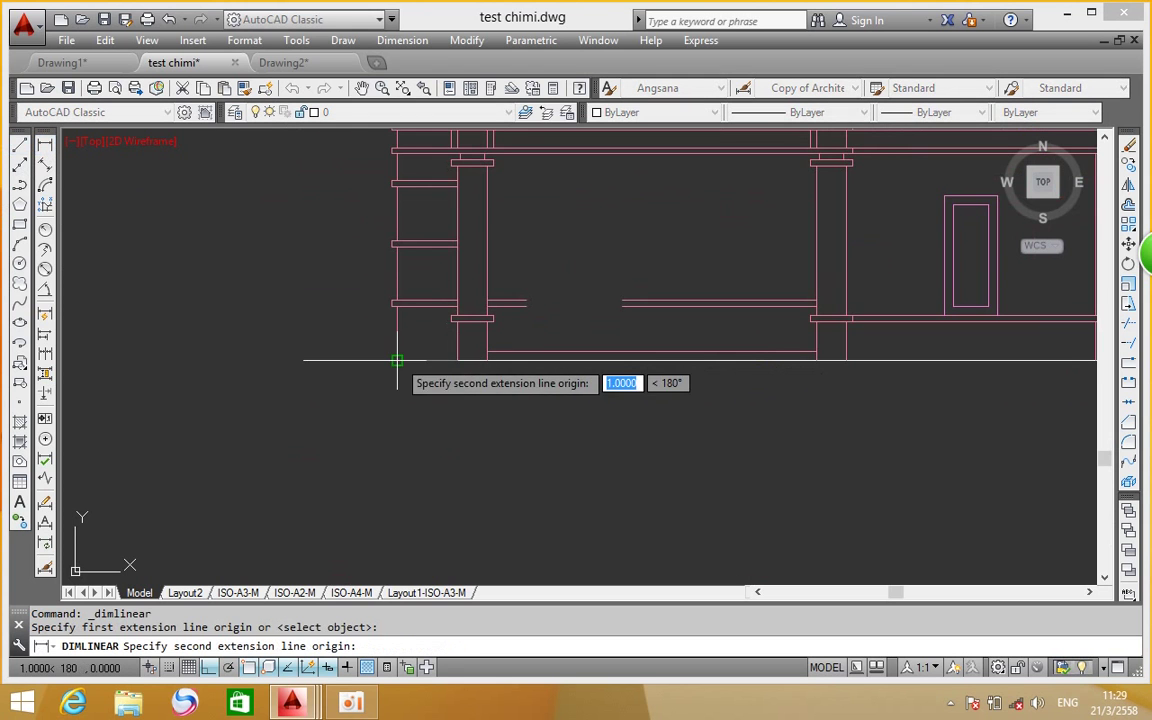
{"action": "left_click", "coordinate": [396, 360]}
{"action": "left_click", "coordinate": [411, 462]}
{"action": "middle_click_drag", "start_coordinate": [411, 458], "coordinate": [379, 368]}
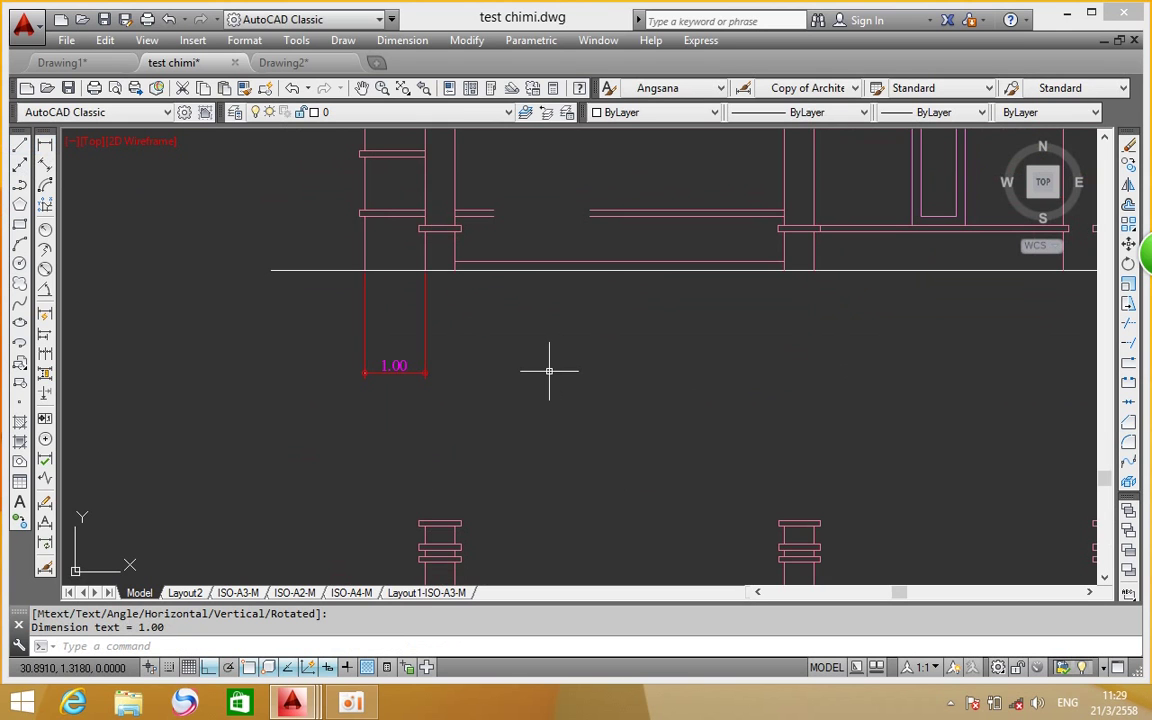
{"action": "middle_click_drag", "start_coordinate": [549, 371], "coordinate": [488, 249]}
{"action": "scroll", "coordinate": [475, 475], "scroll_direction": "down", "scroll_amount": 3}
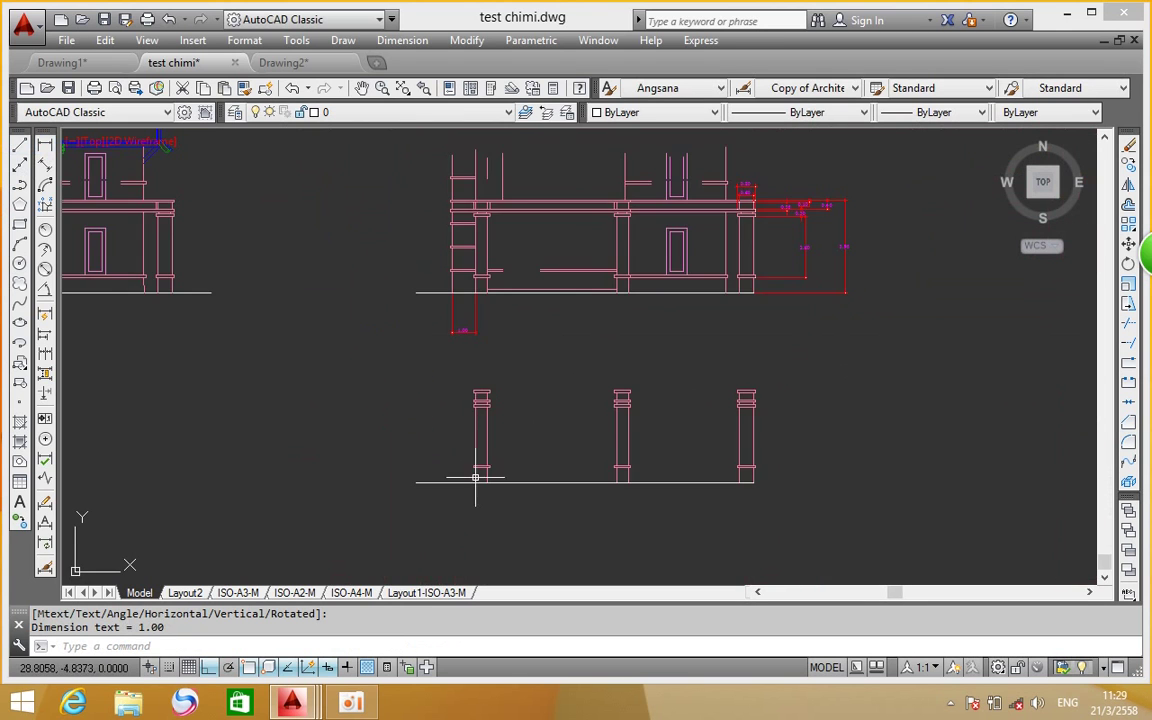
{"action": "scroll", "coordinate": [473, 481], "scroll_direction": "up", "scroll_amount": 2}
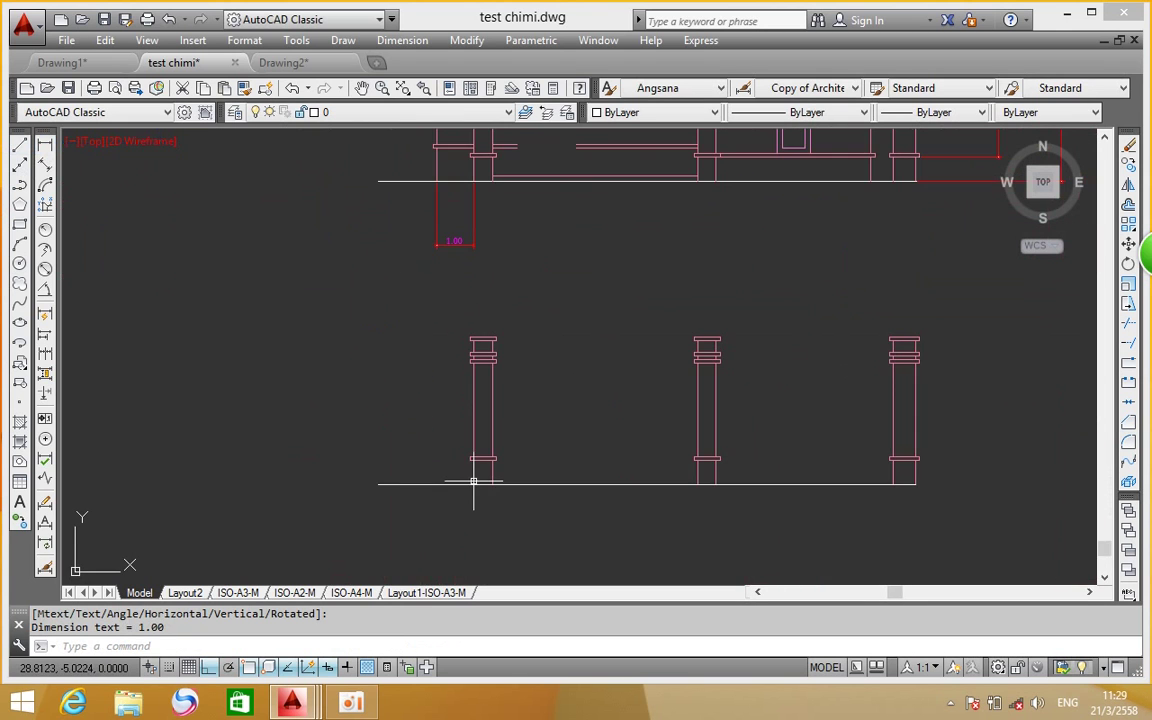
Copy the leftmost column's lower edge line 1 unit to the left
{"action": "left_click", "coordinate": [1128, 164]}
{"action": "left_click", "coordinate": [472, 472]}
{"action": "key", "text": "Return"}
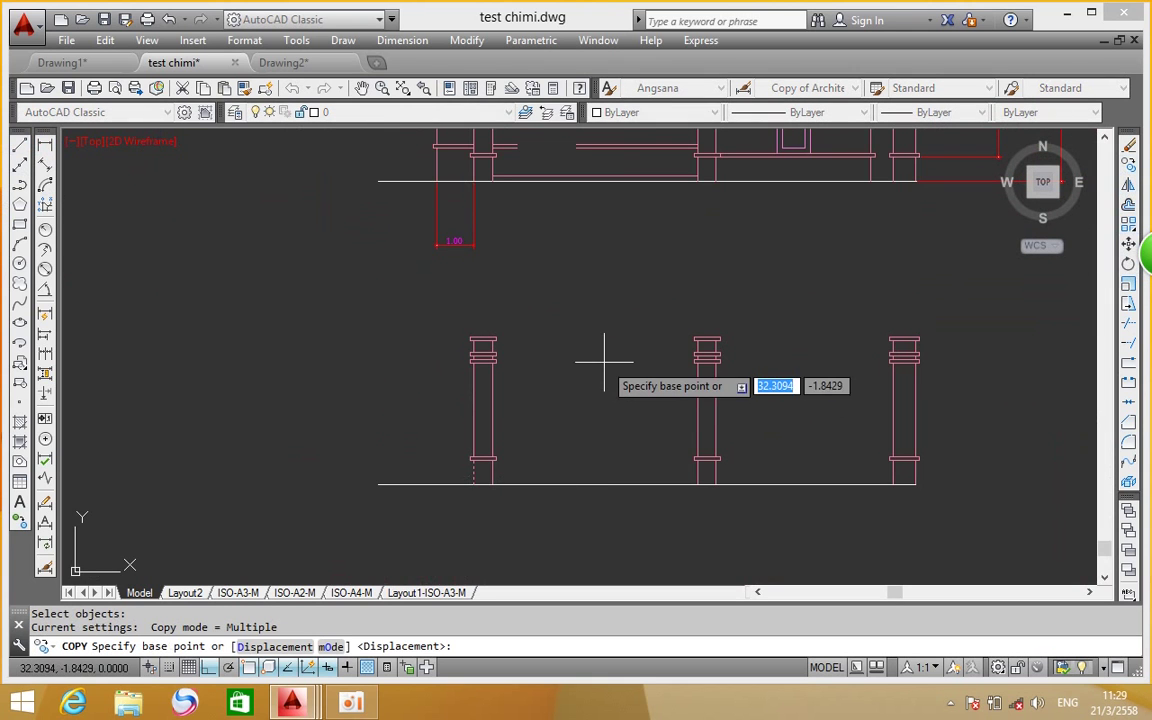
{"action": "left_click", "coordinate": [594, 376]}
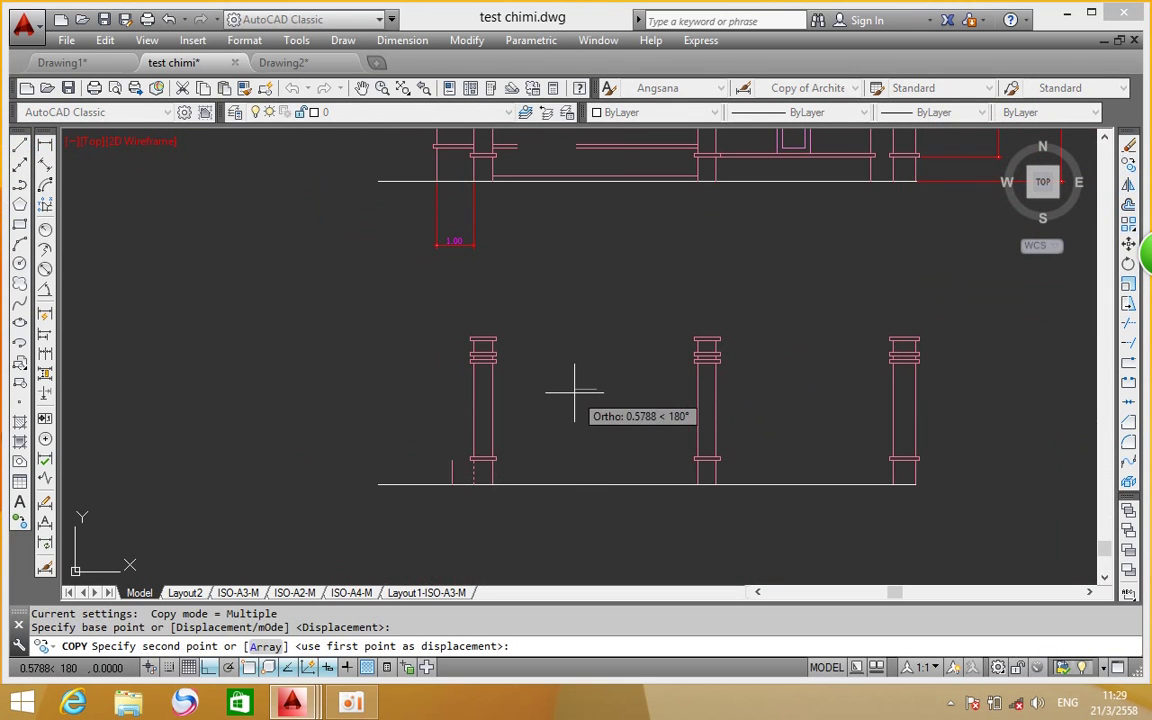
{"action": "type", "text": "1"}
{"action": "key", "text": "Return"}
{"action": "key", "text": "Return"}
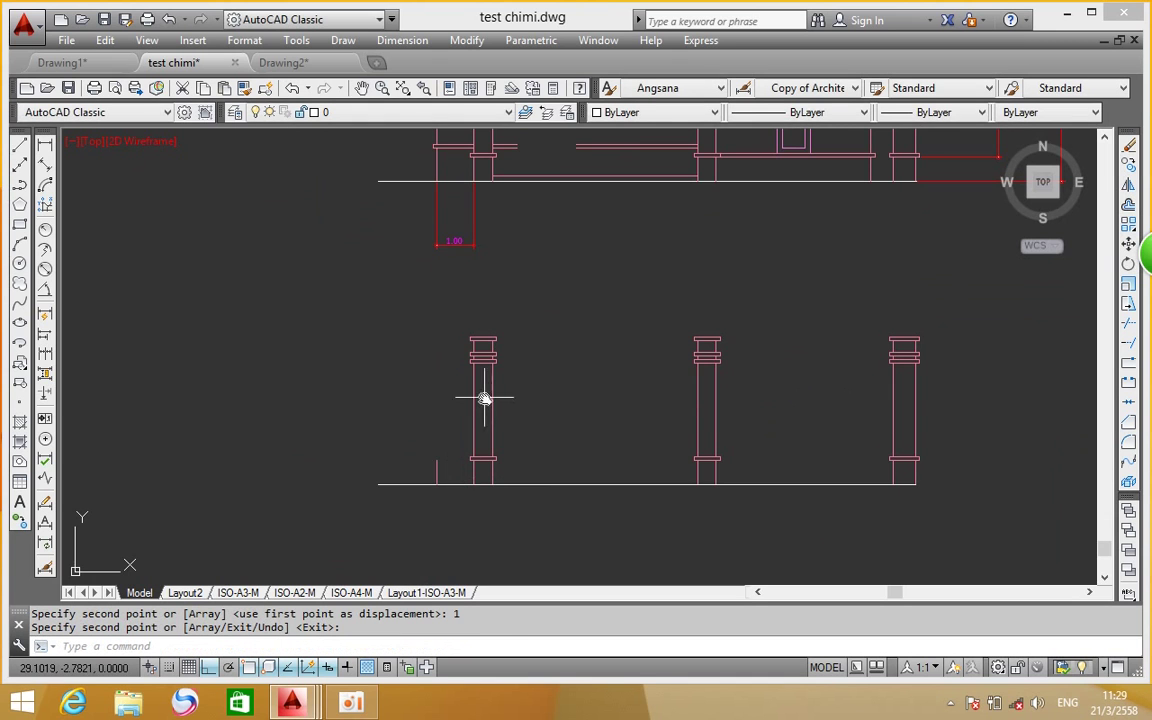
{"action": "middle_click_drag", "start_coordinate": [475, 403], "coordinate": [475, 466]}
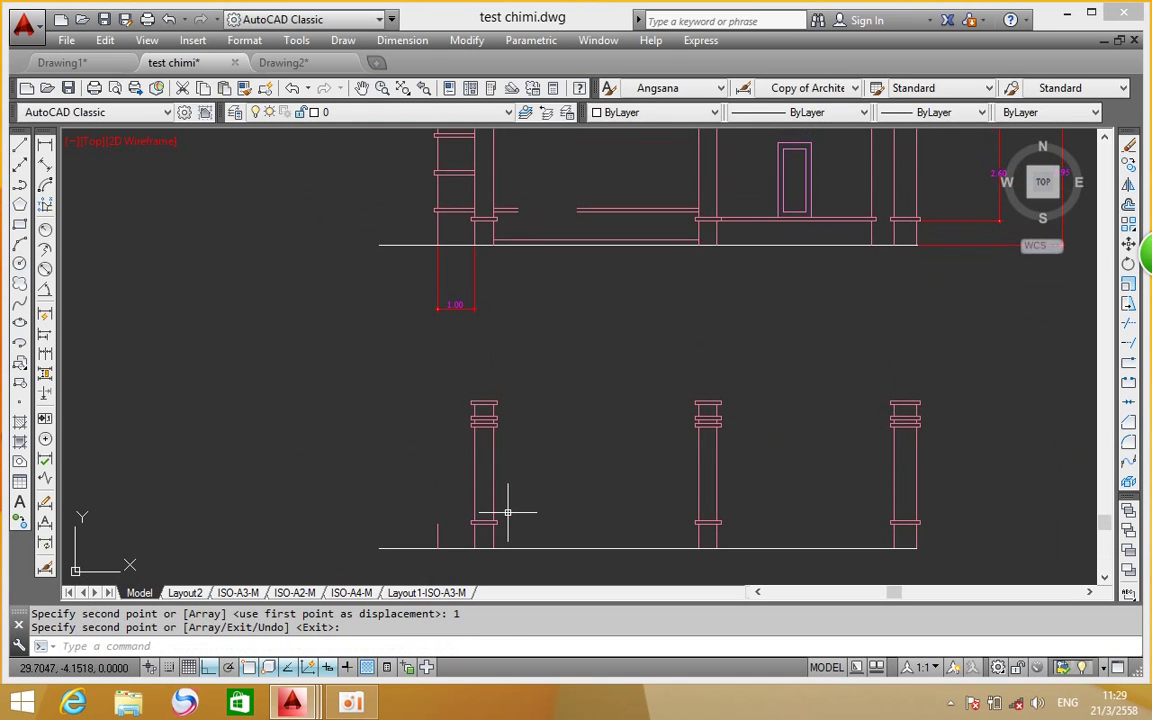
{"action": "scroll", "coordinate": [508, 512], "scroll_direction": "up", "scroll_amount": 5}
{"action": "scroll", "coordinate": [509, 437], "scroll_direction": "up", "scroll_amount": 3}
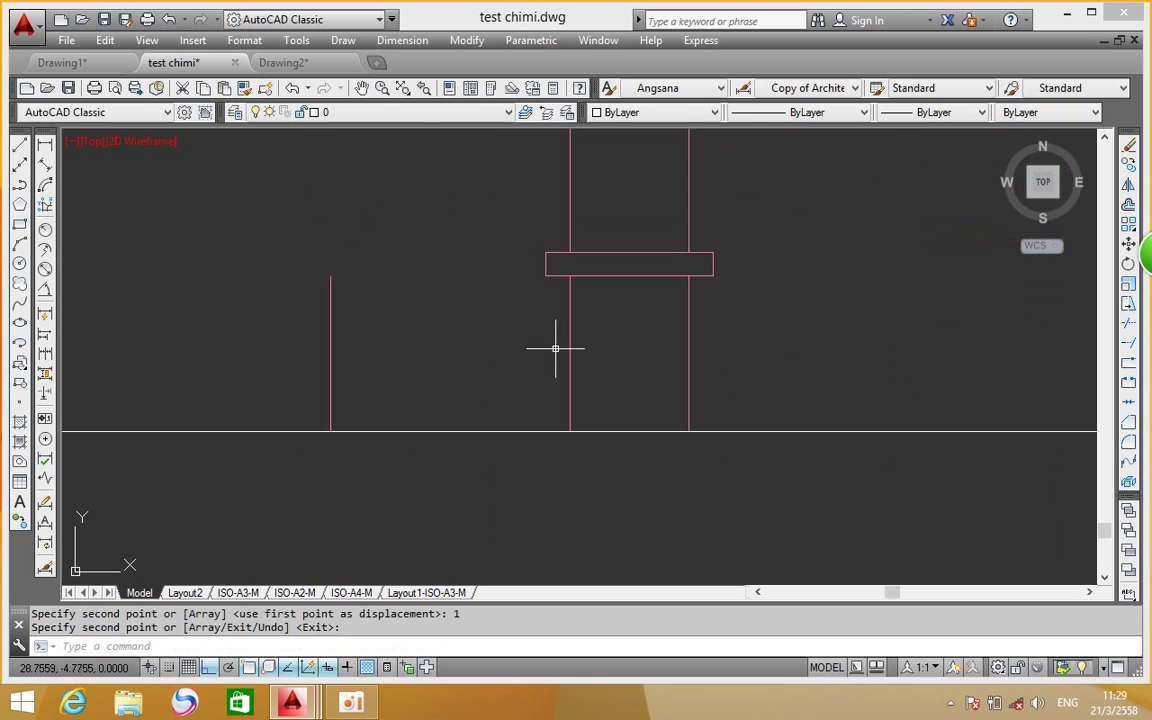
{"action": "scroll", "coordinate": [400, 335], "scroll_direction": "down", "scroll_amount": 2}
{"action": "scroll", "coordinate": [449, 397], "scroll_direction": "down", "scroll_amount": 2}
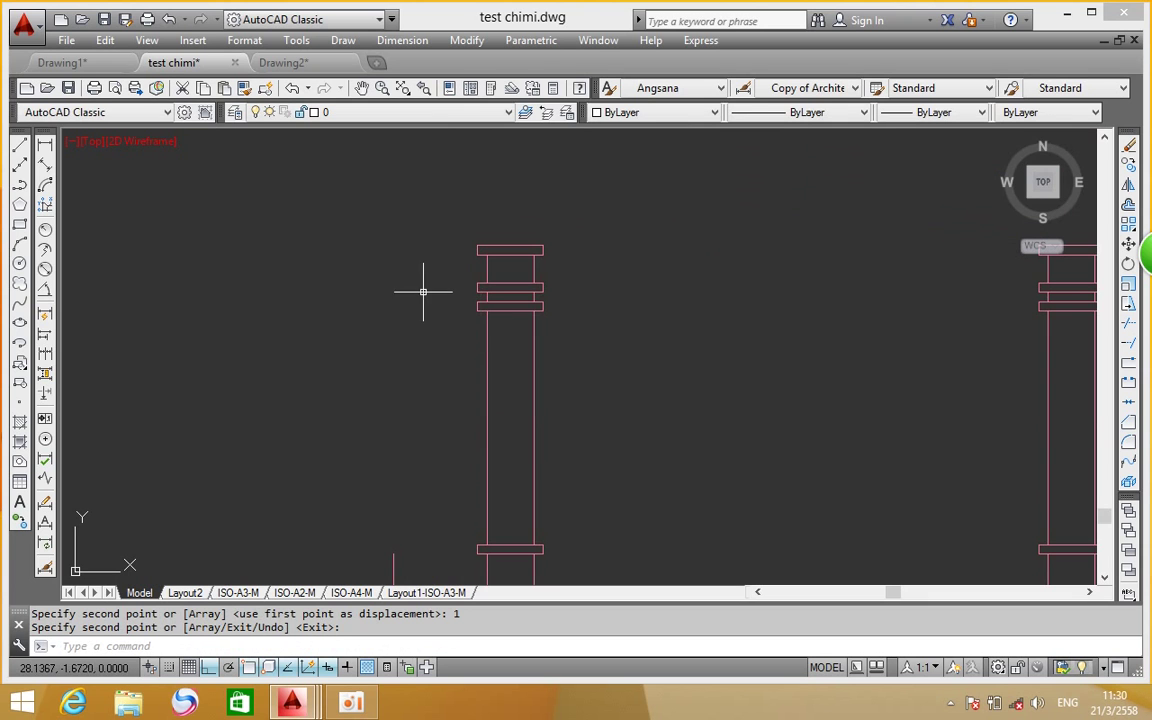
Dimension the 0.90 vertical rise at the elevation's left base beside the 1.00 dimension
{"action": "scroll", "coordinate": [430, 314], "scroll_direction": "down", "scroll_amount": 4}
{"action": "mouse_move", "coordinate": [430, 340]}
{"action": "middle_mouse_down"}
{"action": "mouse_move", "coordinate": [430, 495]}
{"action": "mouse_move", "coordinate": [442, 420]}
{"action": "middle_mouse_up"}
{"action": "scroll", "coordinate": [386, 252], "scroll_direction": "up", "scroll_amount": 2}
{"action": "scroll", "coordinate": [391, 252], "scroll_direction": "up", "scroll_amount": 2}
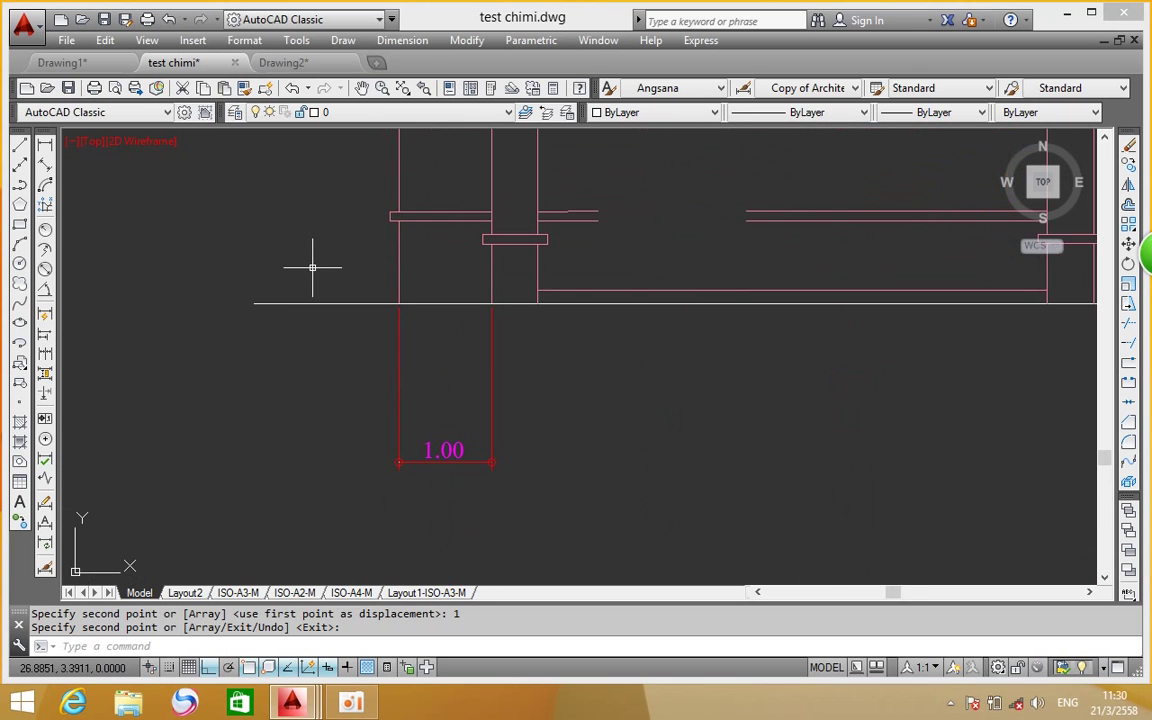
{"action": "left_click", "coordinate": [45, 144]}
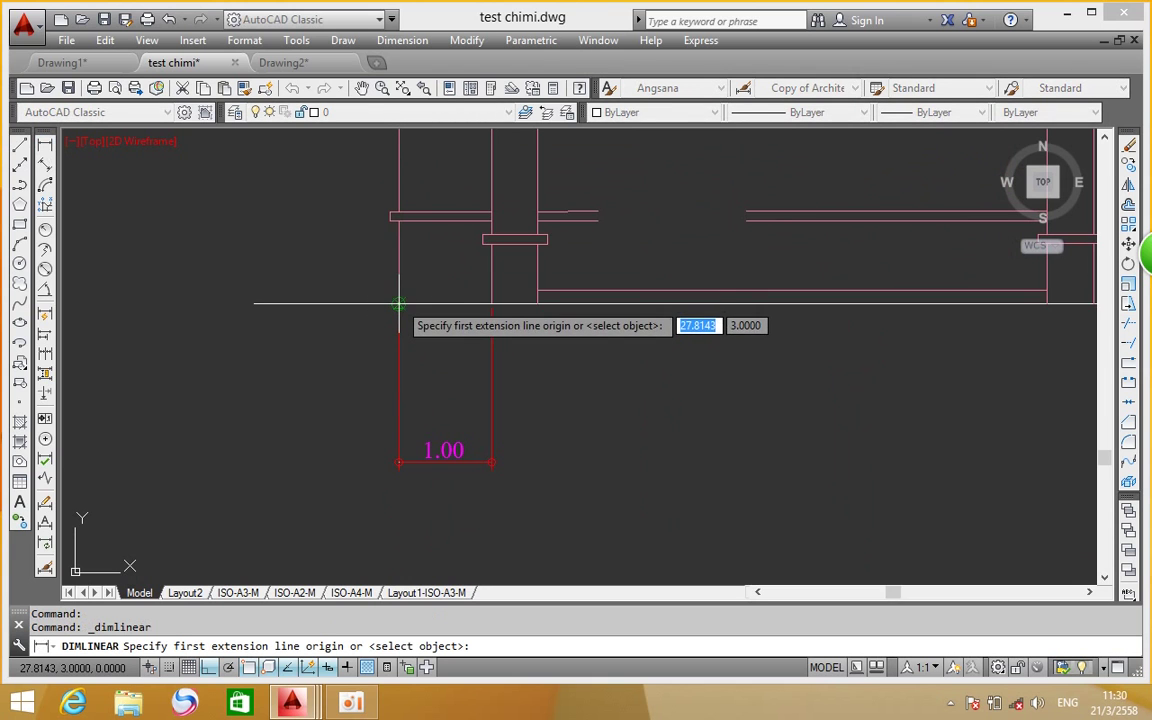
{"action": "left_click", "coordinate": [398, 304]}
{"action": "left_click", "coordinate": [391, 221]}
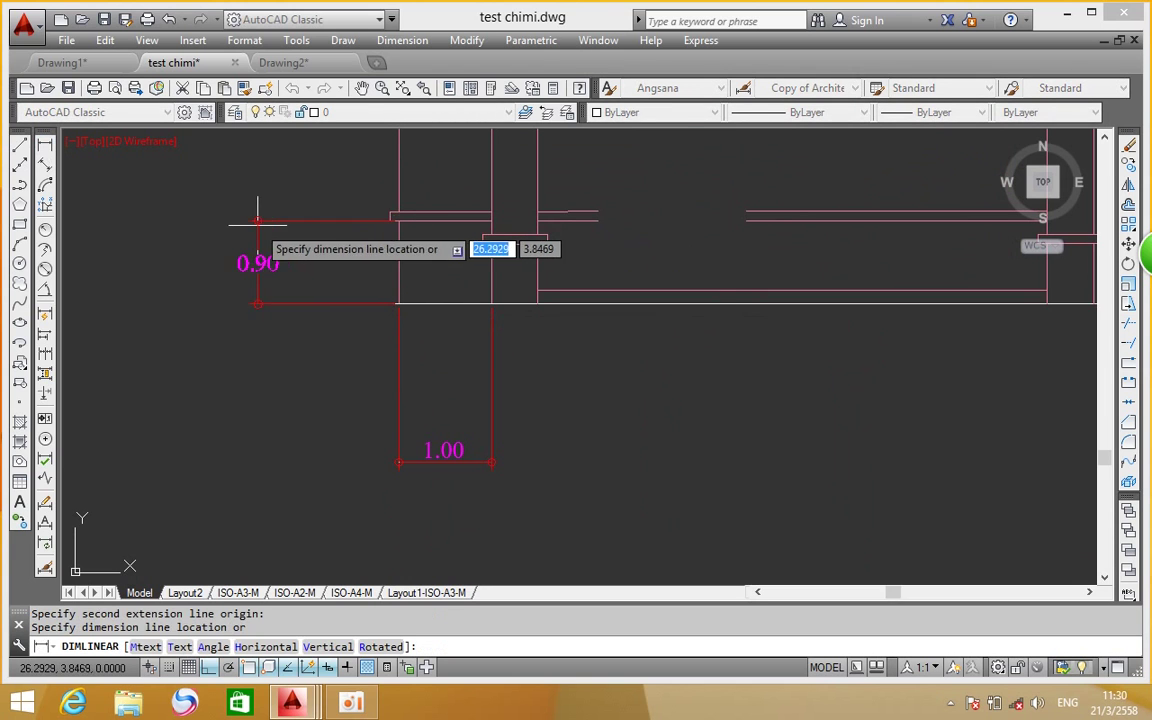
{"action": "left_click", "coordinate": [243, 220]}
{"action": "scroll", "coordinate": [355, 205], "scroll_direction": "down", "scroll_amount": 4}
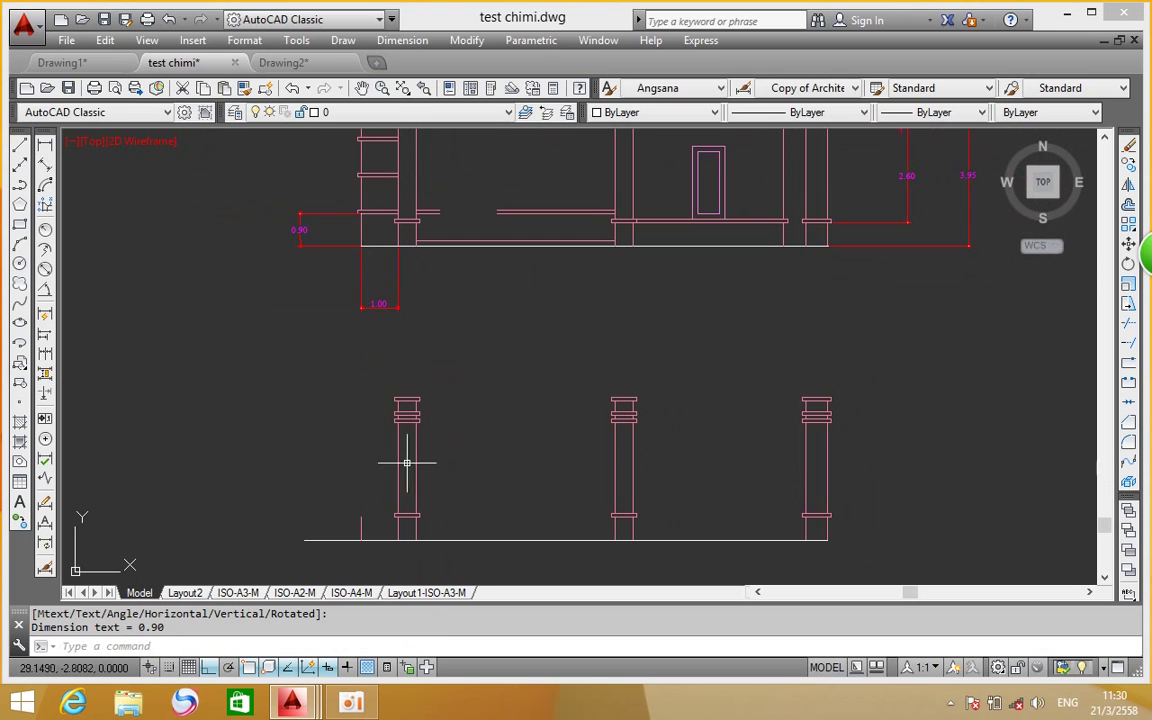
{"action": "scroll", "coordinate": [381, 521], "scroll_direction": "up", "scroll_amount": 2}
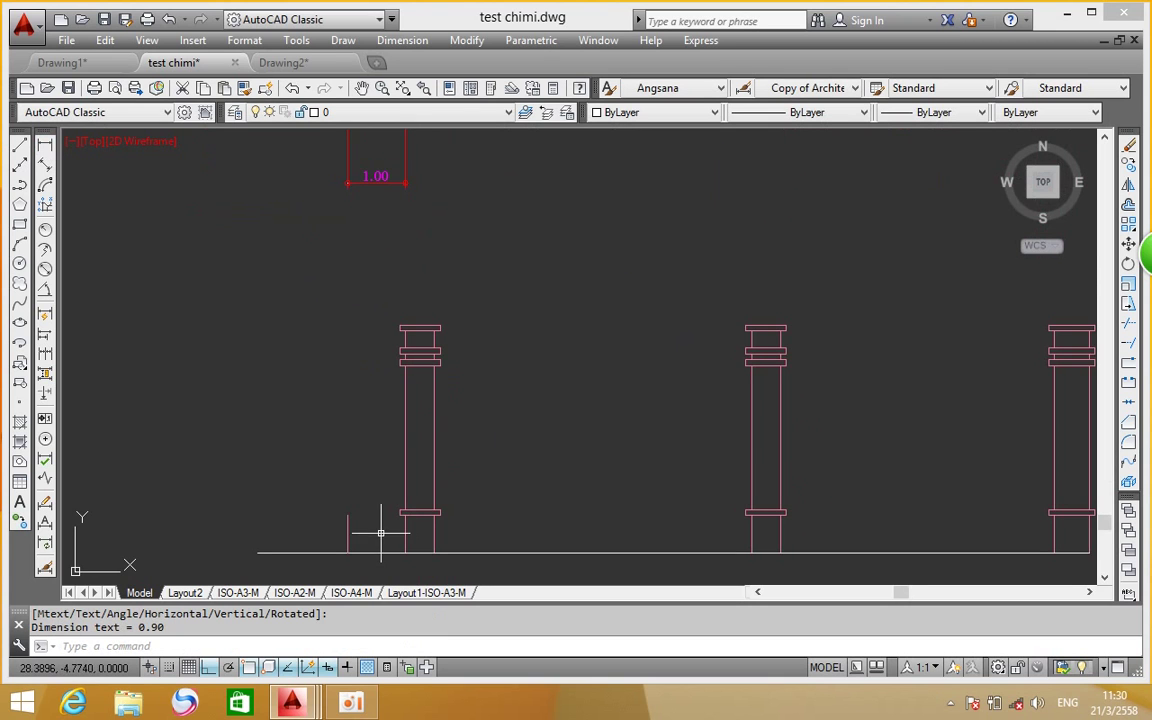
{"action": "middle_click_drag", "start_coordinate": [379, 532], "coordinate": [393, 552]}
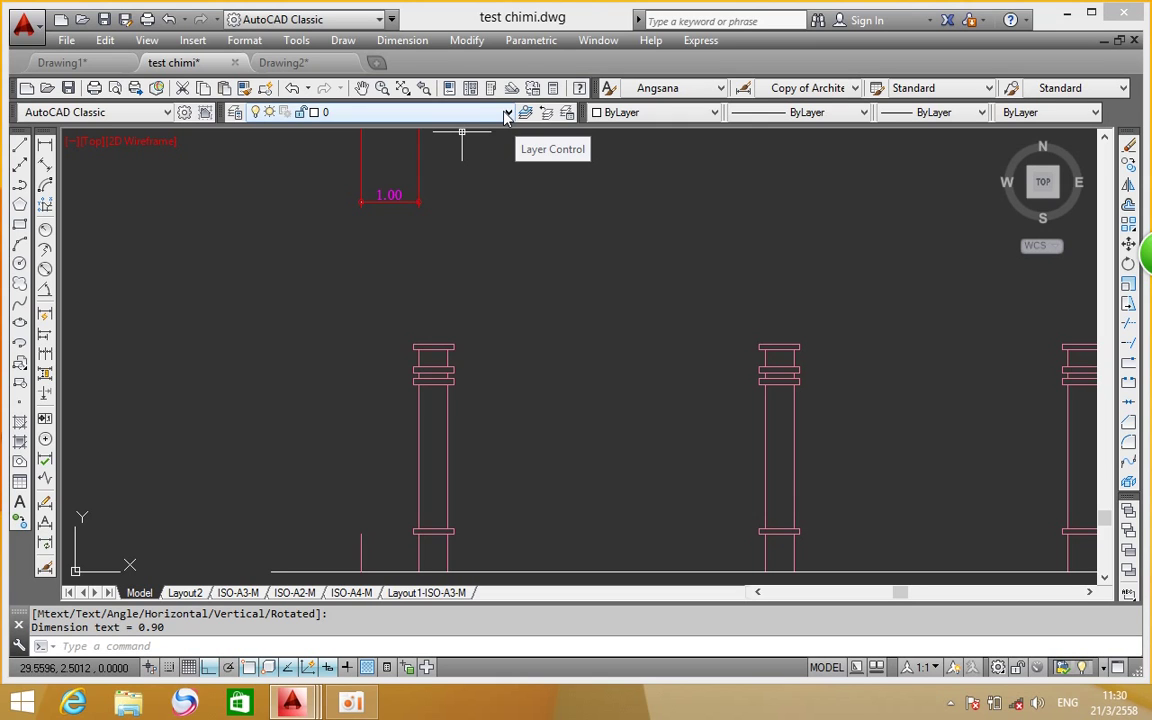
Switch the current layer to Column from the layer list
{"action": "scroll", "coordinate": [592, 219], "scroll_direction": "down", "scroll_amount": 4}
{"action": "scroll", "coordinate": [576, 226], "scroll_direction": "up", "scroll_amount": 2}
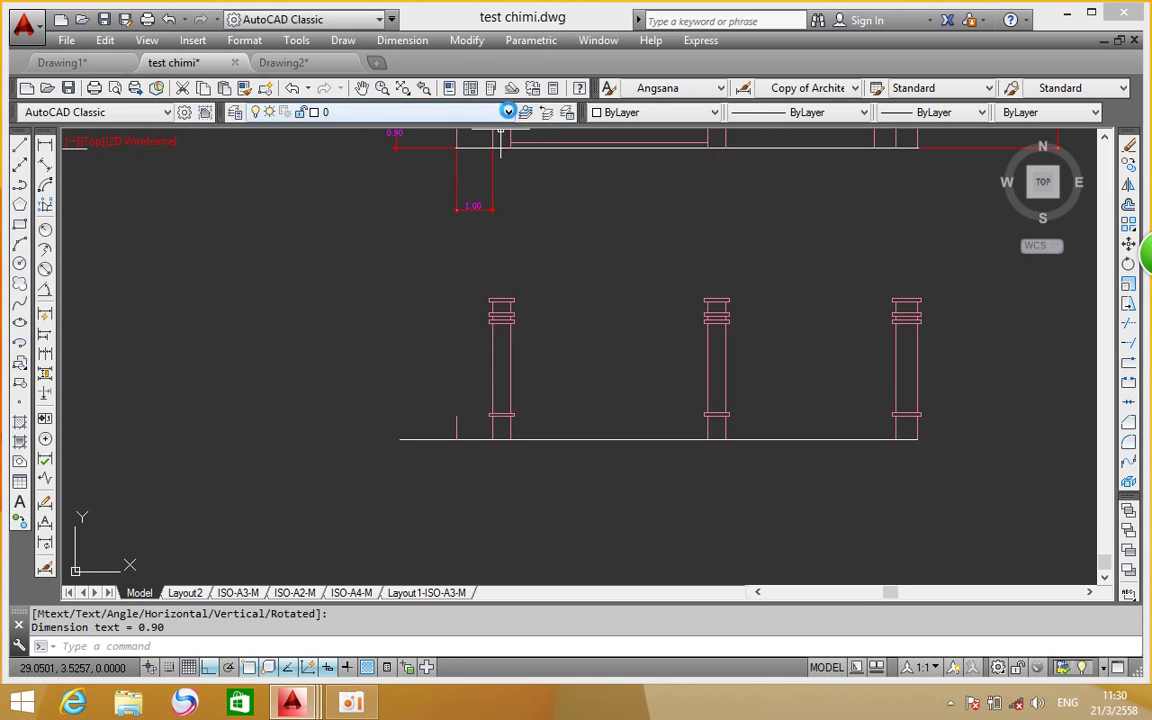
{"action": "left_click", "coordinate": [455, 112]}
{"action": "left_click", "coordinate": [470, 160]}
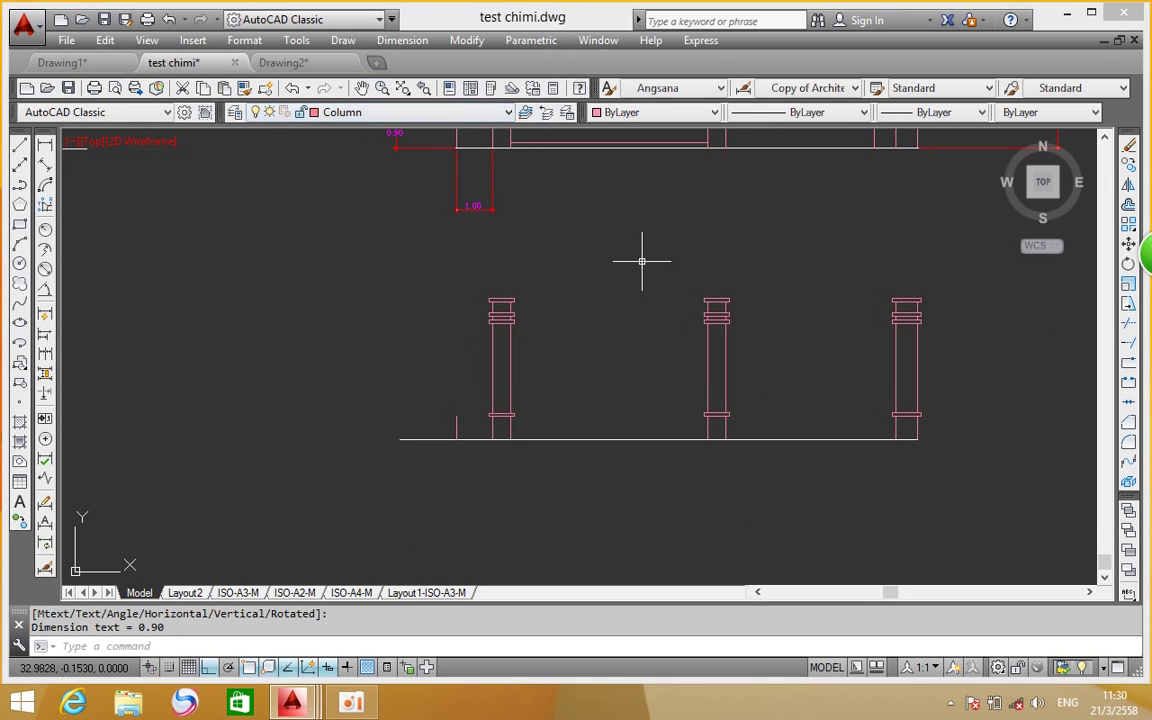
Frame the left column, ground line and the 0.90 and 1.00 dimensions; a LINE is started and cancelled
{"action": "middle_click_drag", "start_coordinate": [616, 296], "coordinate": [541, 321]}
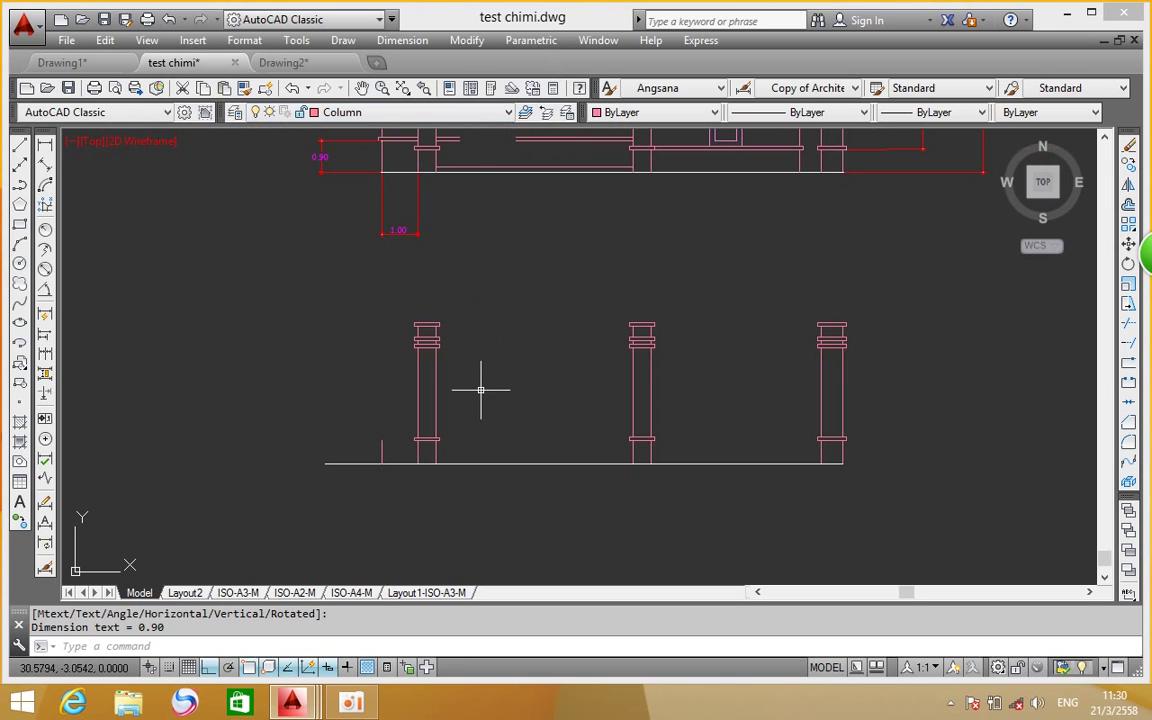
{"action": "middle_click_drag", "start_coordinate": [442, 315], "coordinate": [440, 376]}
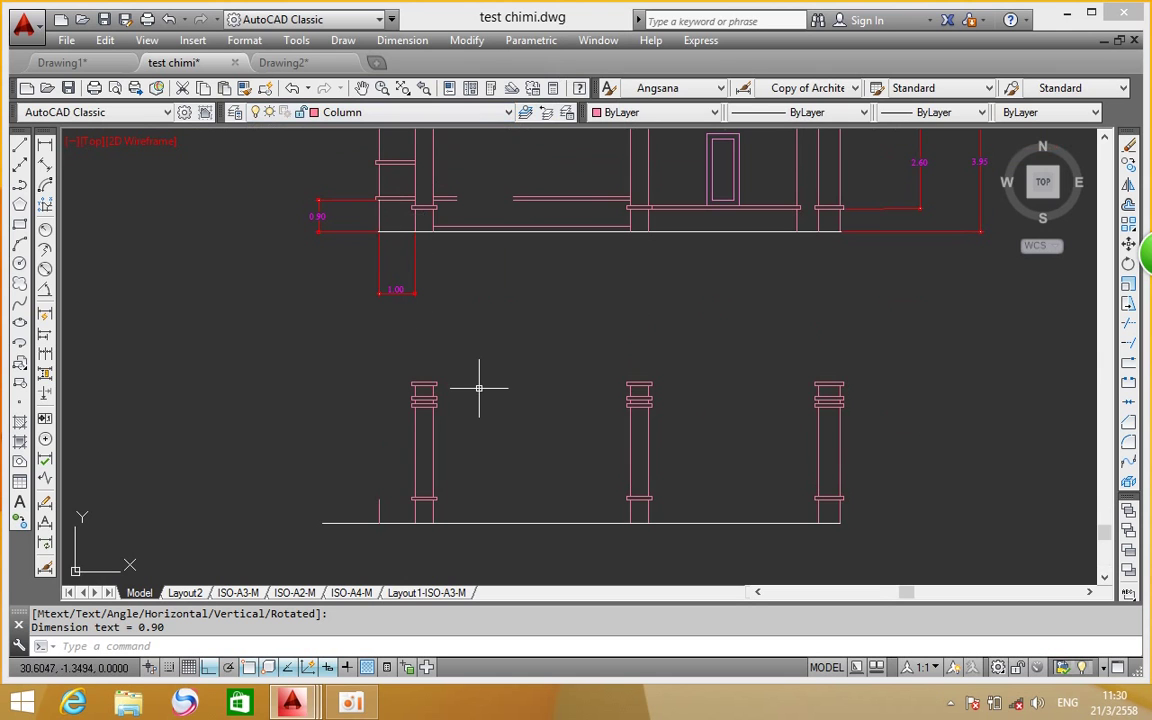
{"action": "scroll", "coordinate": [407, 266], "scroll_direction": "up", "scroll_amount": 4}
{"action": "scroll", "coordinate": [390, 250], "scroll_direction": "down", "scroll_amount": 5}
{"action": "scroll", "coordinate": [393, 489], "scroll_direction": "up", "scroll_amount": 2}
{"action": "scroll", "coordinate": [381, 489], "scroll_direction": "up", "scroll_amount": 2}
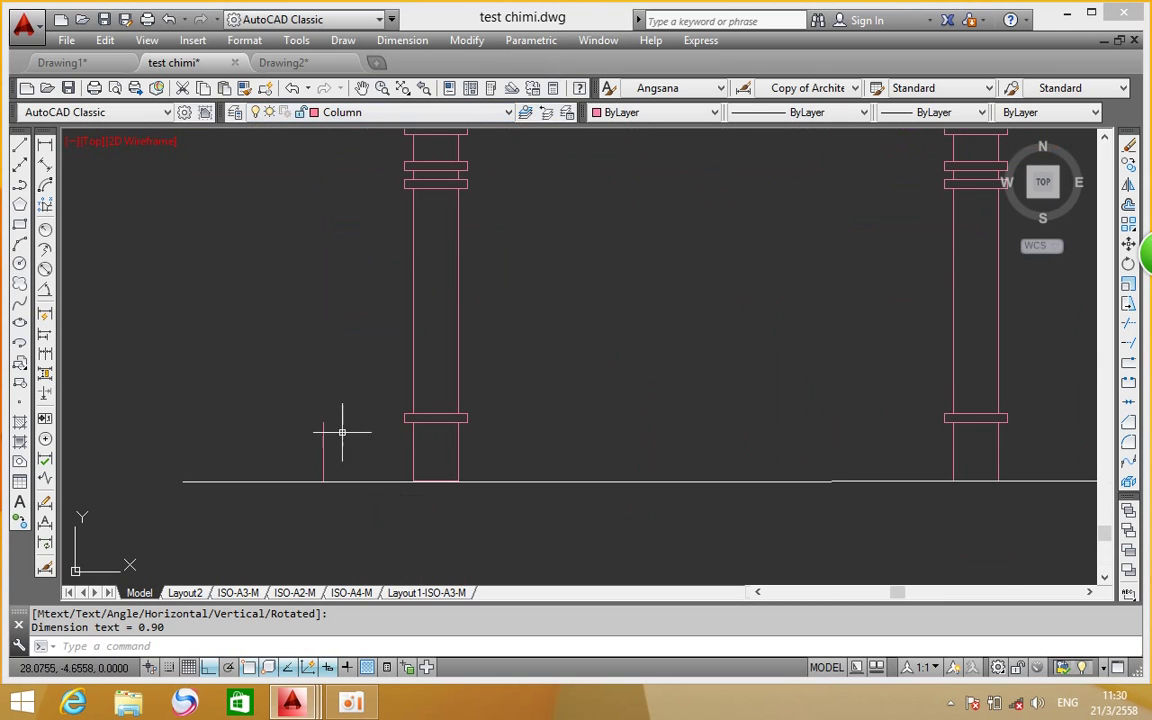
{"action": "middle_click_drag", "start_coordinate": [325, 344], "coordinate": [358, 362]}
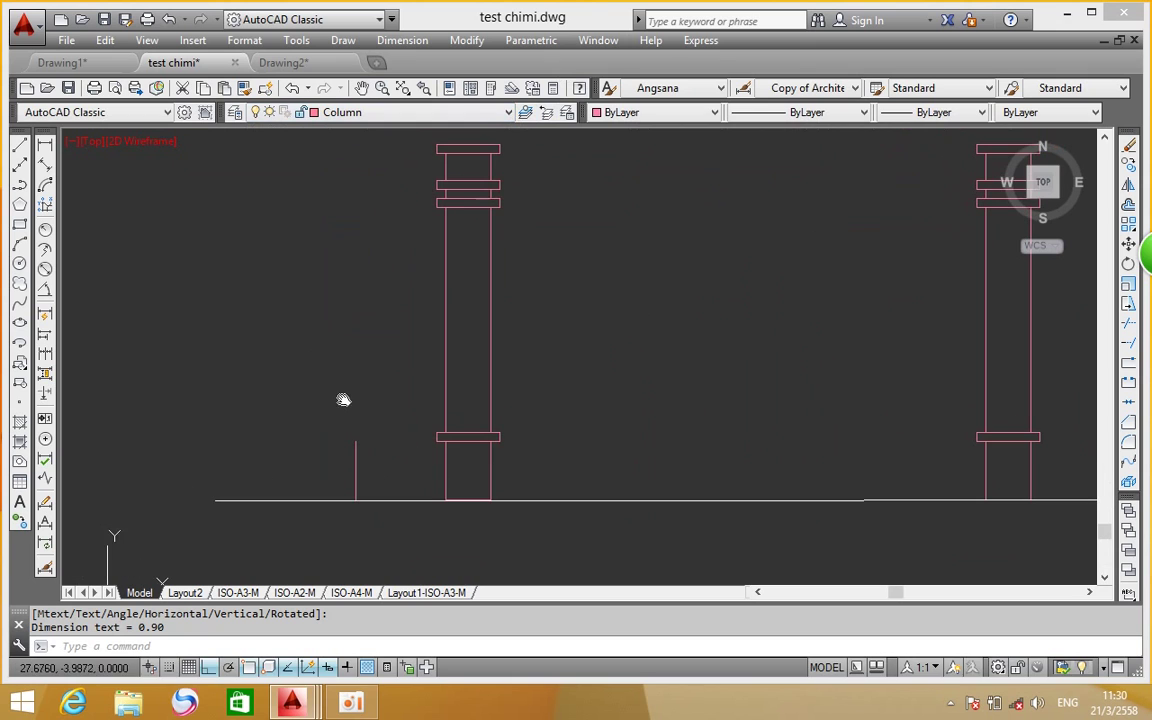
{"action": "left_click", "coordinate": [19, 143]}
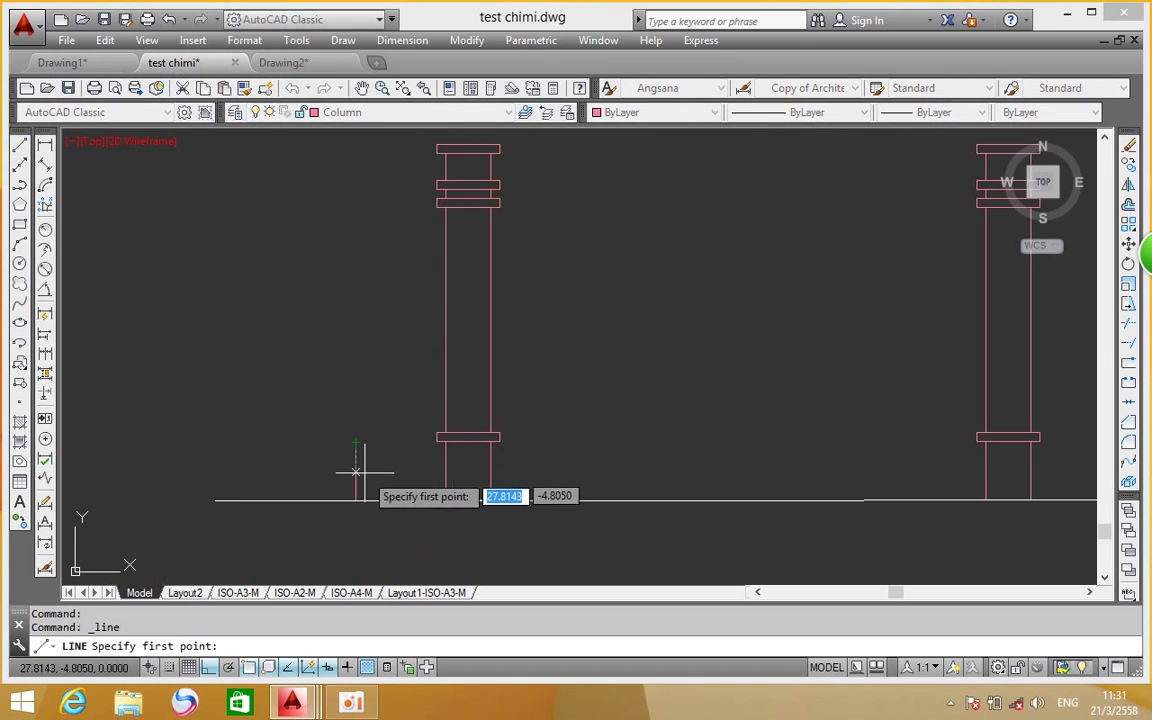
{"action": "key", "text": "Escape"}
{"action": "scroll", "coordinate": [347, 393], "scroll_direction": "down", "scroll_amount": 2}
{"action": "middle_click_drag", "start_coordinate": [347, 393], "coordinate": [354, 474]}
{"action": "mouse_move", "coordinate": [378, 164]}
{"action": "middle_mouse_down"}
{"action": "mouse_move", "coordinate": [381, 309]}
{"action": "mouse_move", "coordinate": [406, 327]}
{"action": "middle_mouse_up"}
{"action": "scroll", "coordinate": [386, 283], "scroll_direction": "up", "scroll_amount": 2}
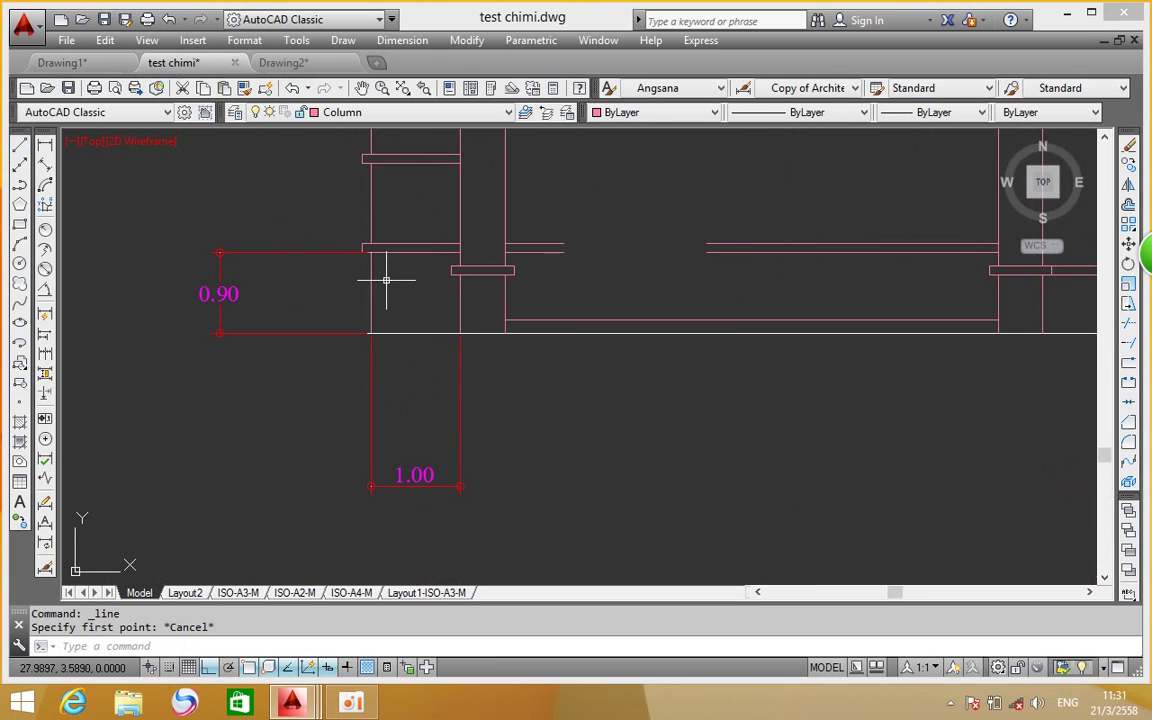
{"action": "middle_click_drag", "start_coordinate": [446, 435], "coordinate": [432, 316]}
{"action": "scroll", "coordinate": [372, 237], "scroll_direction": "up", "scroll_amount": 2}
Copy the ground line 0.9 units straight up across the column profiles
{"action": "middle_click_drag", "start_coordinate": [445, 540], "coordinate": [453, 324]}
{"action": "scroll", "coordinate": [452, 324], "scroll_direction": "down", "scroll_amount": 3}
{"action": "middle_click_drag", "start_coordinate": [450, 458], "coordinate": [463, 314]}
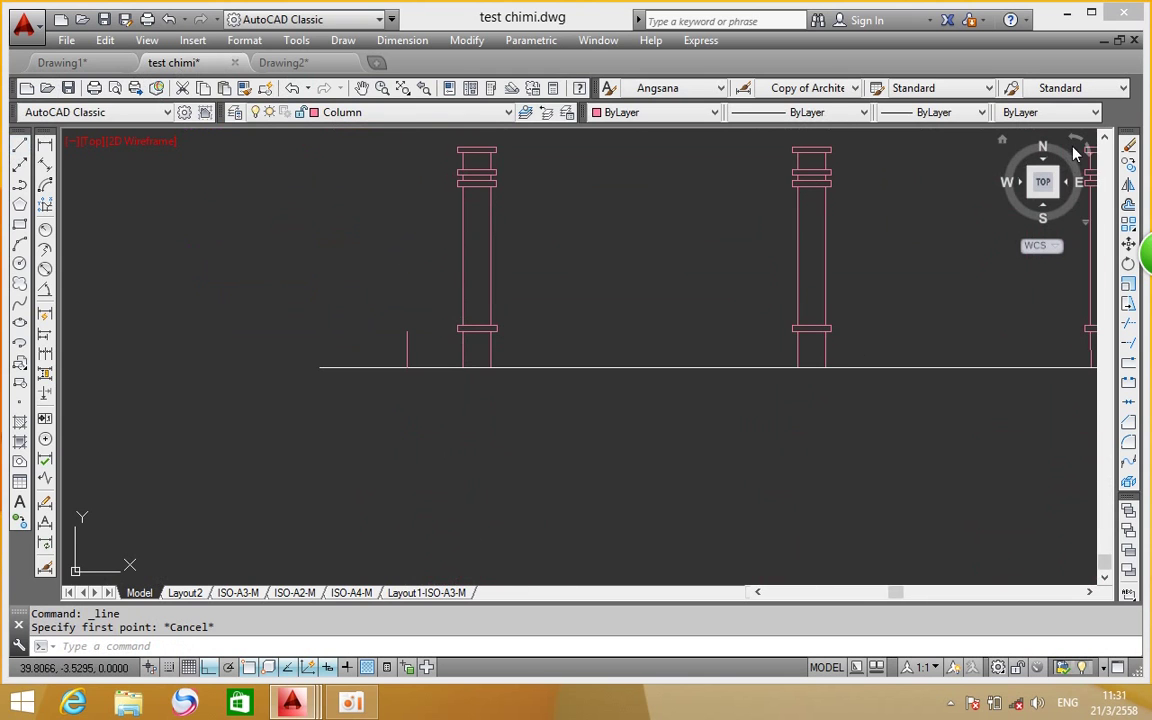
{"action": "left_click", "coordinate": [1128, 163]}
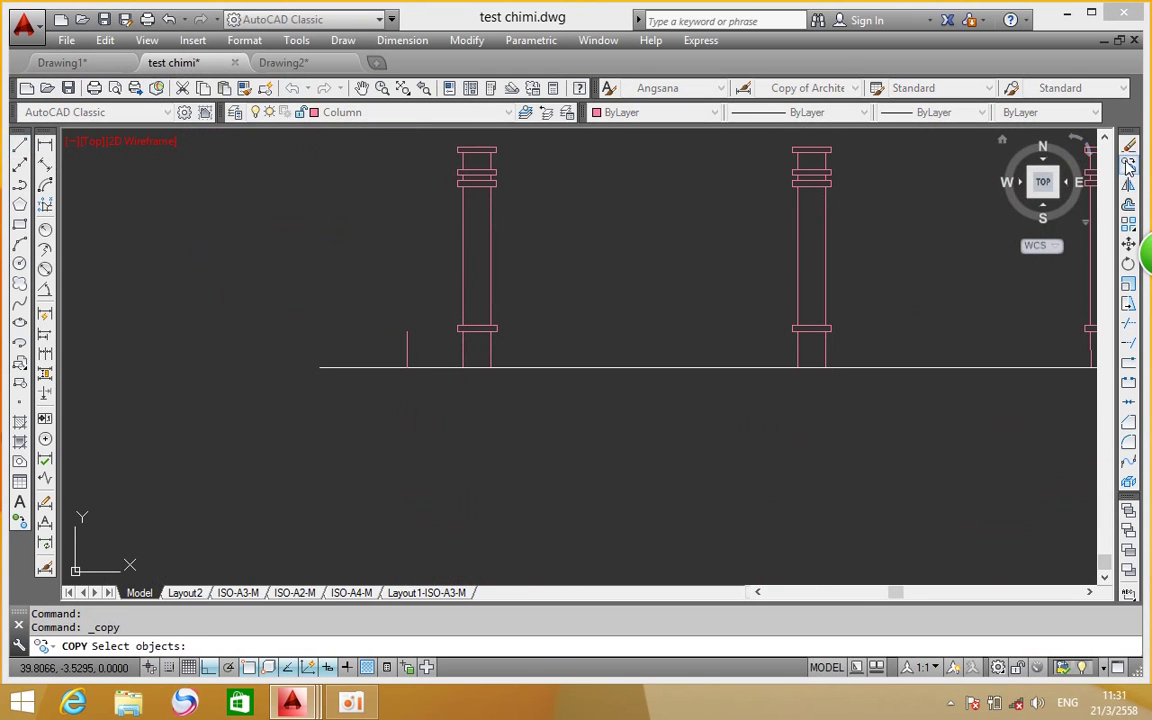
{"action": "left_click", "coordinate": [427, 367]}
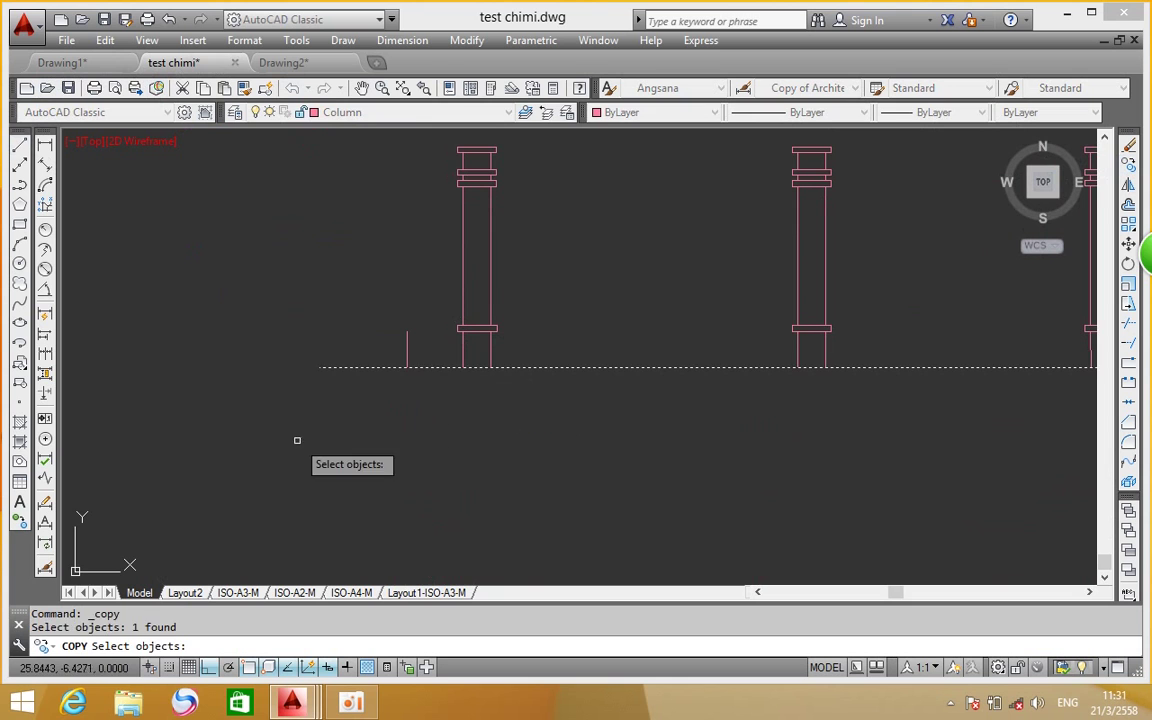
{"action": "key", "text": "Return"}
{"action": "left_click", "coordinate": [213, 455]}
{"action": "type", "text": ".9"}
{"action": "key", "text": "Return"}
{"action": "key", "text": "Return"}
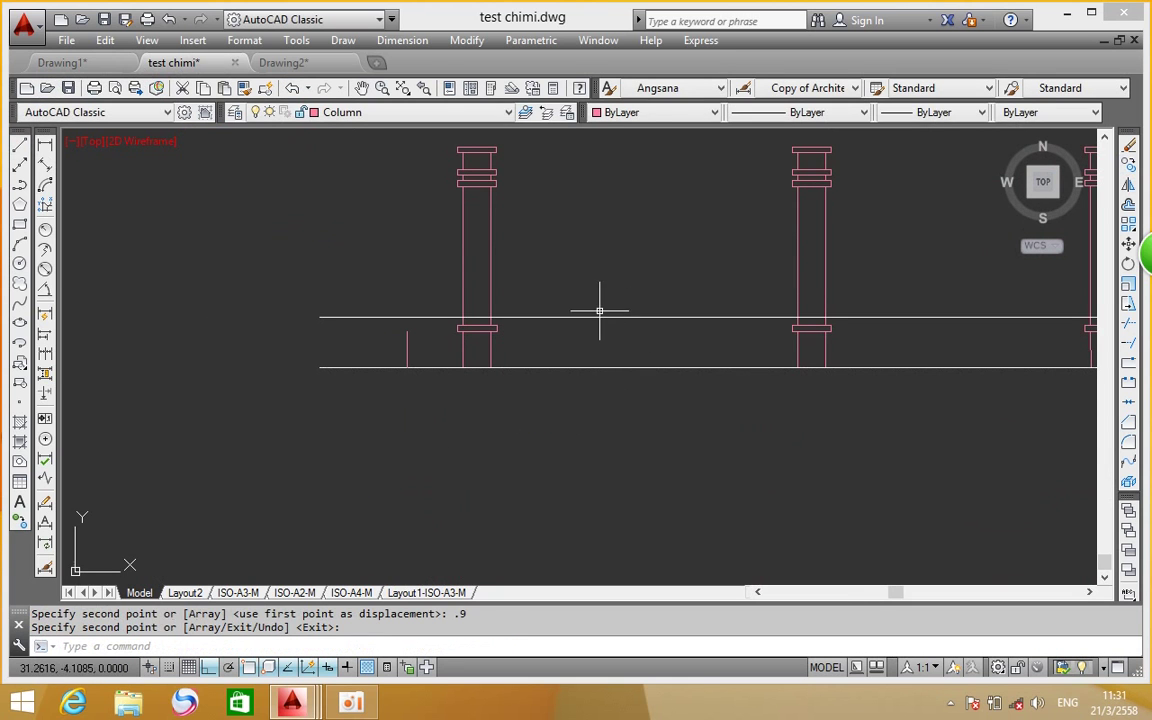
{"action": "scroll", "coordinate": [599, 311], "scroll_direction": "up", "scroll_amount": 3}
{"action": "scroll", "coordinate": [555, 320], "scroll_direction": "down", "scroll_amount": 2}
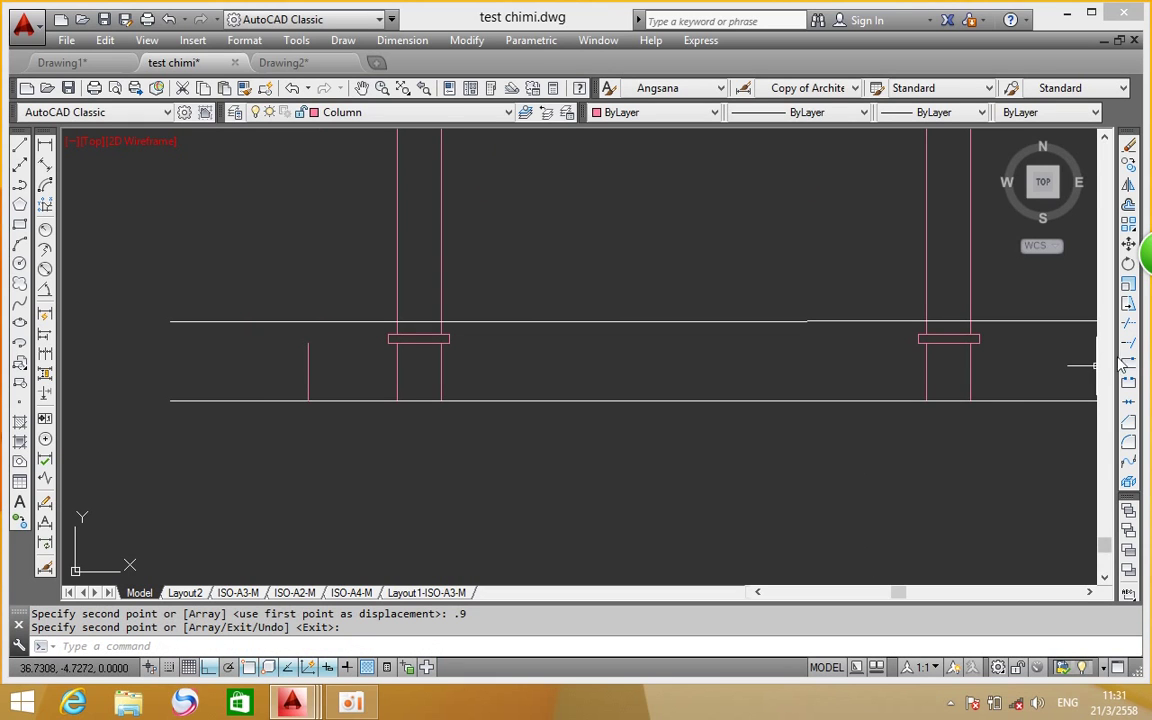
{"action": "key", "text": "Escape"}
{"action": "type", "text": "ex"}
{"action": "key", "text": "Return"}
{"action": "key", "text": "Return"}
Extend the short vertical riser up to the copied 0.9 line
{"action": "left_click", "coordinate": [329, 357]}
{"action": "left_click", "coordinate": [236, 380]}
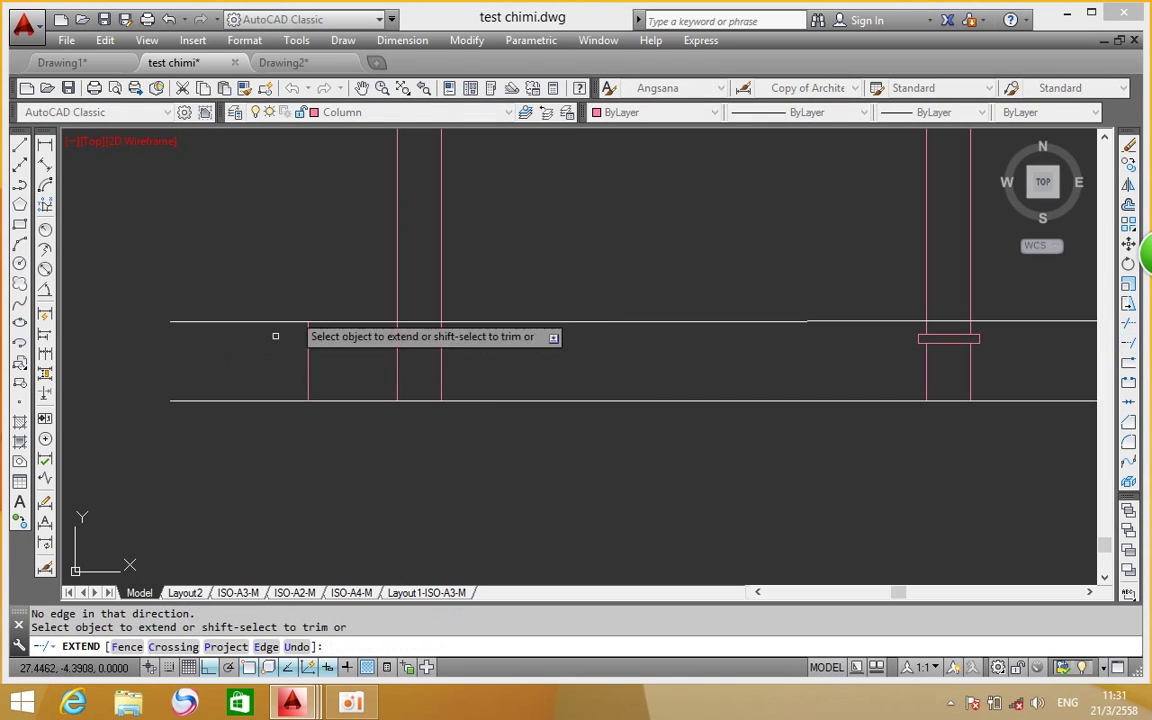
{"action": "right_click", "coordinate": [563, 208]}
{"action": "left_click", "coordinate": [603, 217]}
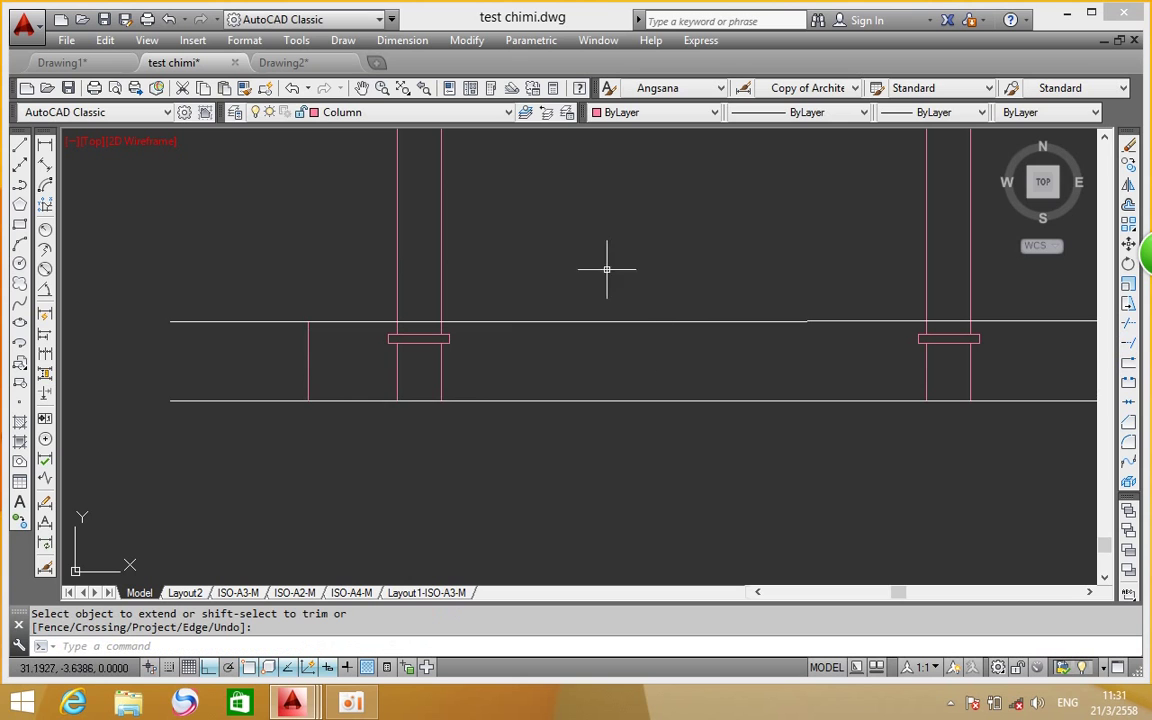
Trim the copied 0.9 line back at the column edges
{"action": "left_click", "coordinate": [1128, 325]}
{"action": "key", "text": "Return"}
{"action": "left_click", "coordinate": [422, 323]}
{"action": "left_click", "coordinate": [406, 321]}
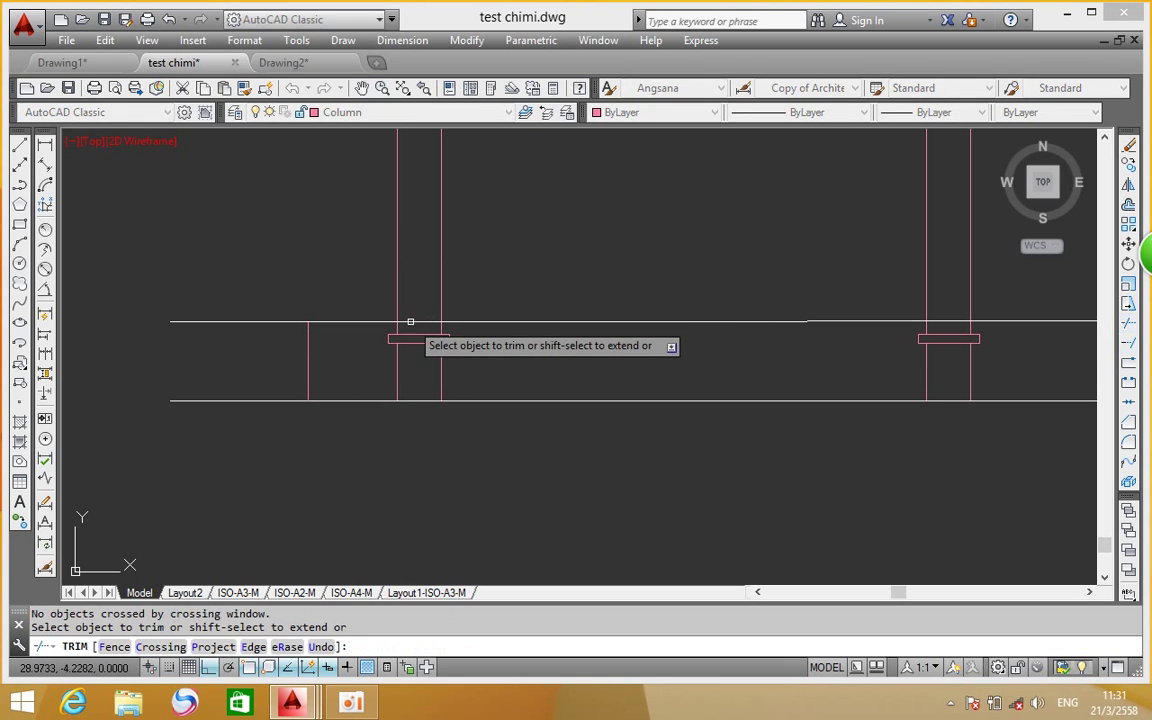
{"action": "left_click", "coordinate": [260, 334]}
{"action": "right_click", "coordinate": [571, 203]}
{"action": "left_click", "coordinate": [590, 211]}
Delete the leftover right-hand piece of the copied line
{"action": "left_click", "coordinate": [681, 213]}
{"action": "left_click", "coordinate": [528, 325]}
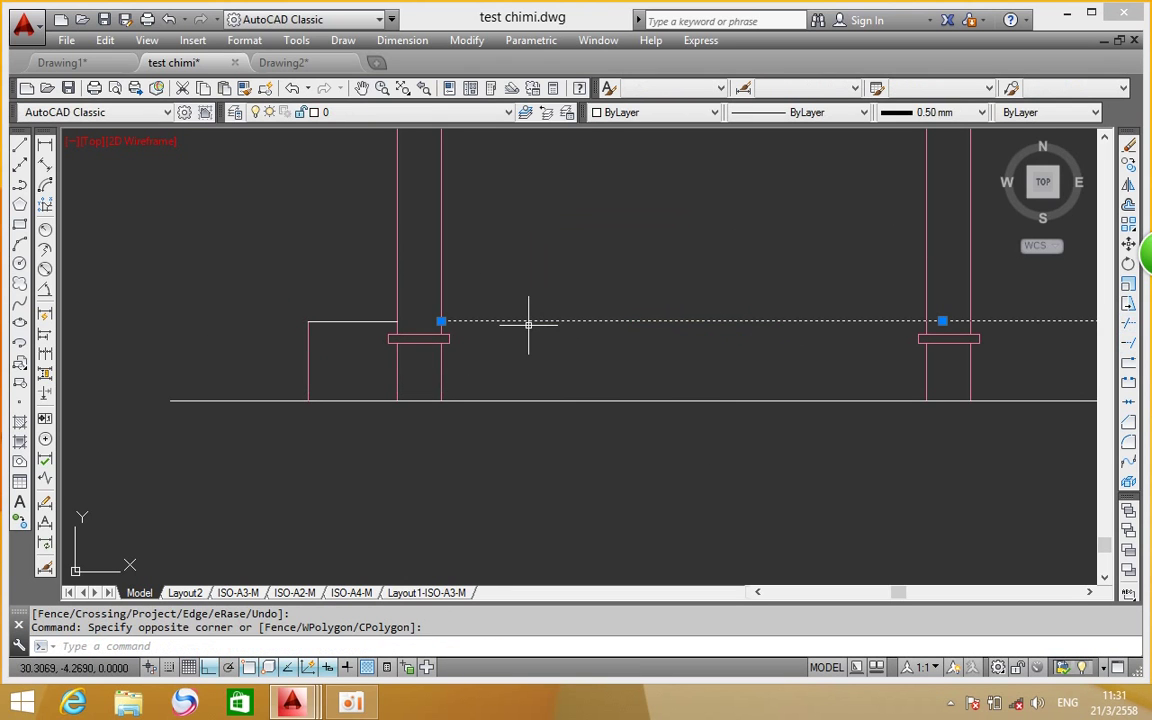
{"action": "key", "text": "Delete"}
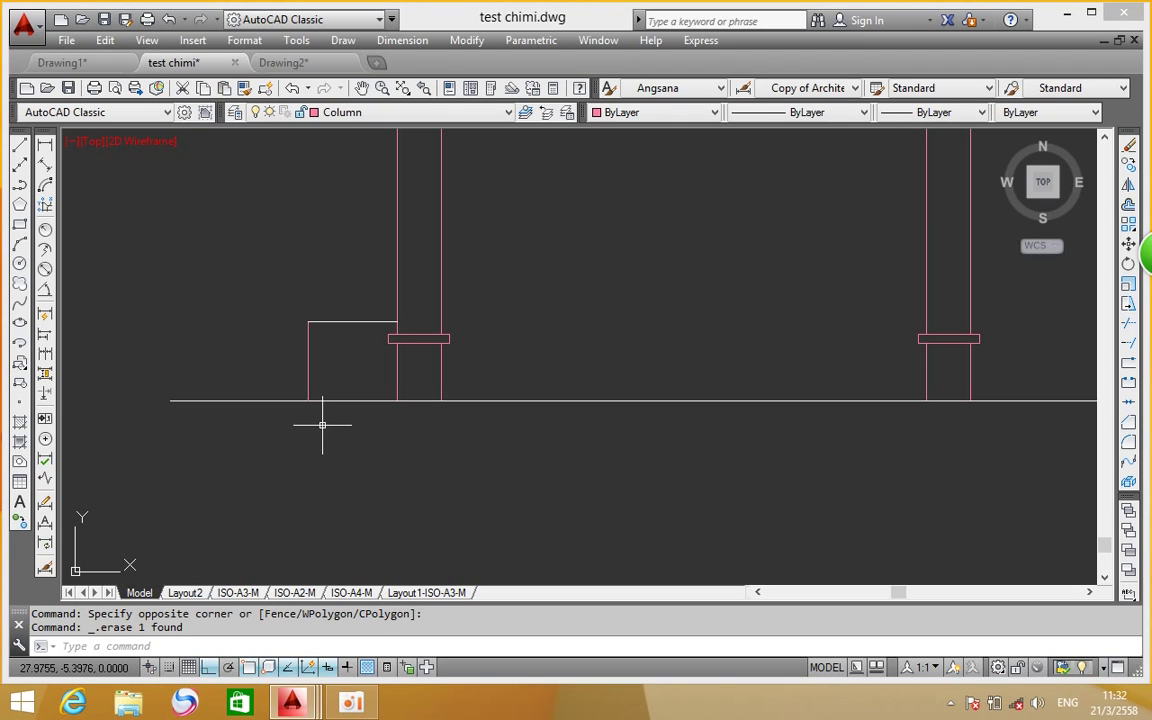
{"action": "scroll", "coordinate": [319, 399], "scroll_direction": "down", "scroll_amount": 5}
{"action": "middle_click_drag", "start_coordinate": [324, 411], "coordinate": [326, 466]}
{"action": "scroll", "coordinate": [328, 290], "scroll_direction": "up", "scroll_amount": 5}
{"action": "scroll", "coordinate": [300, 220], "scroll_direction": "up", "scroll_amount": 3}
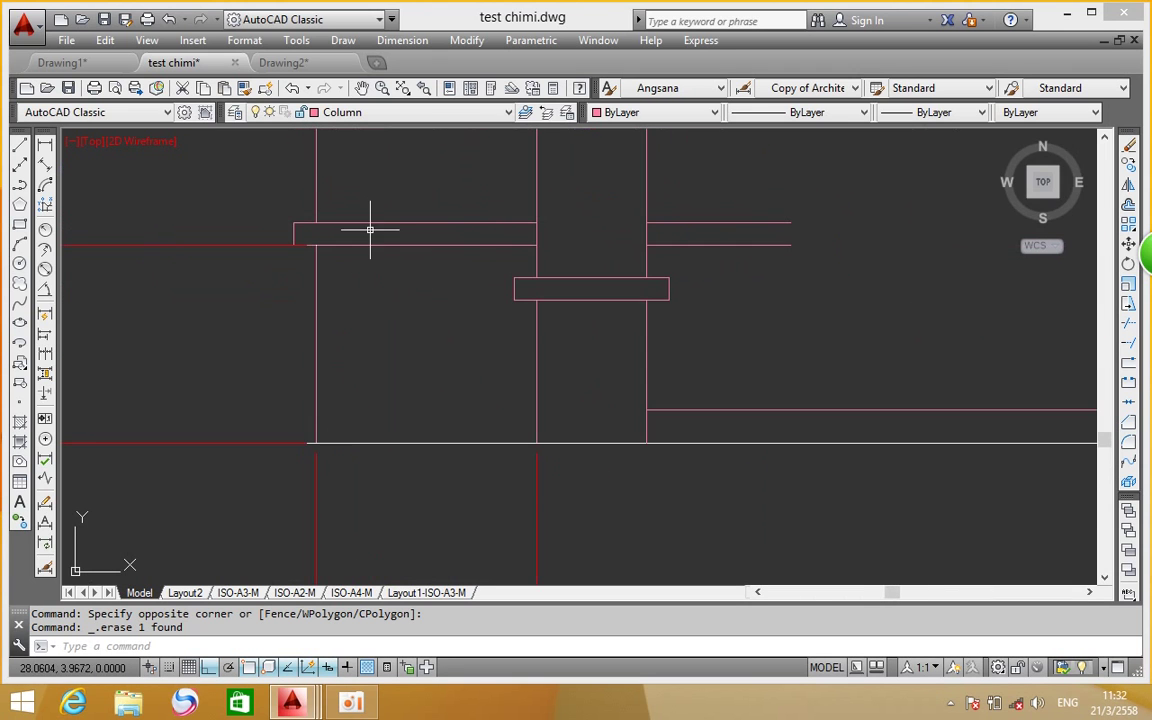
{"action": "scroll", "coordinate": [375, 238], "scroll_direction": "down", "scroll_amount": 3}
{"action": "scroll", "coordinate": [386, 262], "scroll_direction": "down", "scroll_amount": 4}
{"action": "mouse_move", "coordinate": [481, 455]}
{"action": "middle_mouse_down"}
{"action": "mouse_move", "coordinate": [467, 373]}
{"action": "mouse_move", "coordinate": [467, 451]}
{"action": "middle_mouse_up"}
{"action": "scroll", "coordinate": [403, 324], "scroll_direction": "up", "scroll_amount": 6}
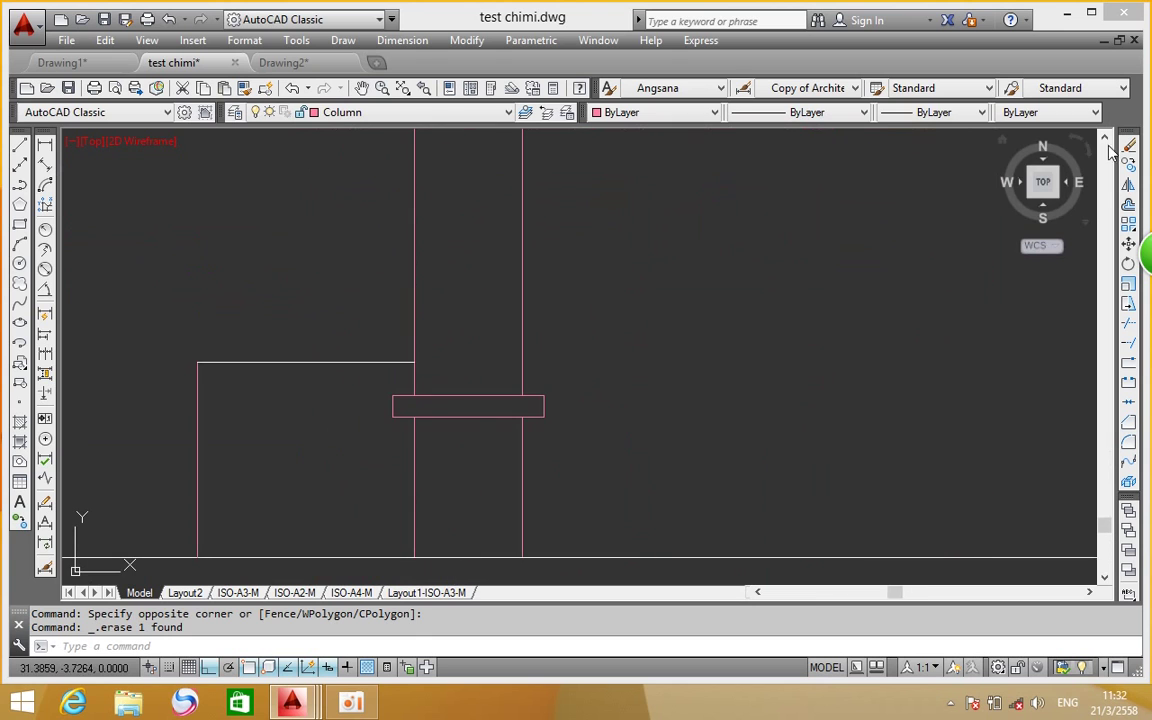
Copy the step's horizontal line 0.1 higher for the bench-top thickness
{"action": "left_click", "coordinate": [1128, 165]}
{"action": "left_click", "coordinate": [283, 362]}
{"action": "key", "text": "Return"}
{"action": "left_click", "coordinate": [288, 304]}
{"action": "type", "text": ".1"}
{"action": "key", "text": "Return"}
{"action": "scroll", "coordinate": [294, 300], "scroll_direction": "down", "scroll_amount": 5}
{"action": "scroll", "coordinate": [280, 300], "scroll_direction": "down", "scroll_amount": 2}
{"action": "scroll", "coordinate": [270, 195], "scroll_direction": "up", "scroll_amount": 4}
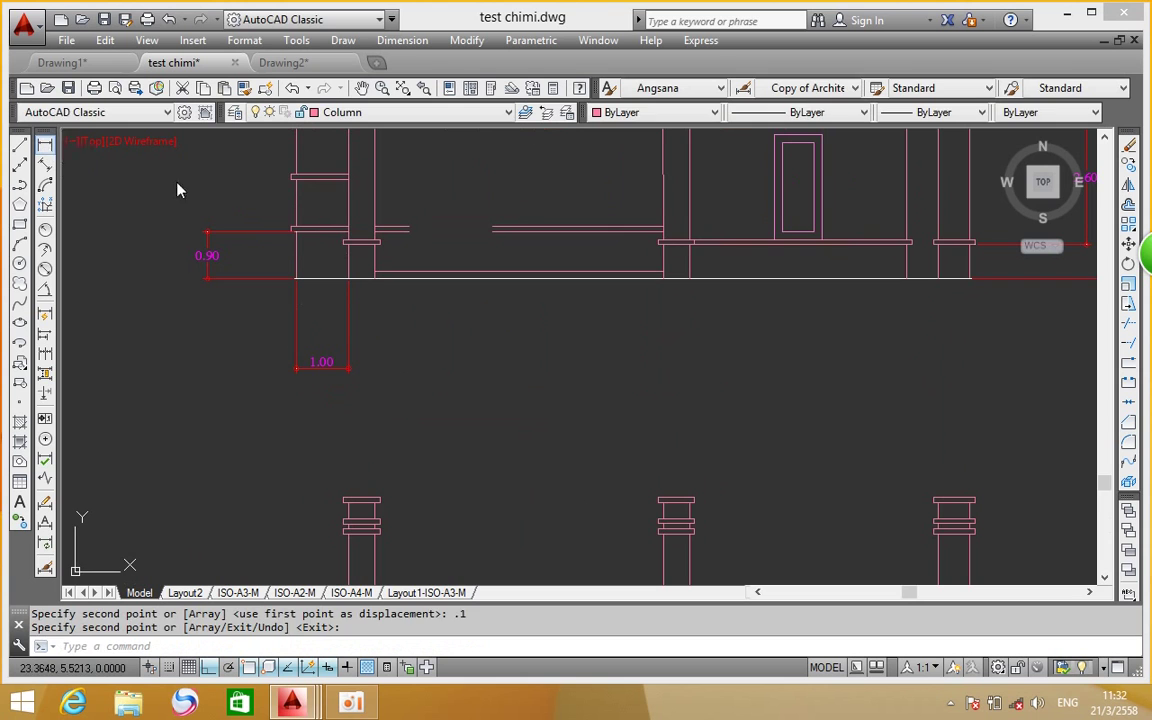
Check the 1.10 width across the step with a linear dimension, then cancel it
{"action": "left_click", "coordinate": [44, 146]}
{"action": "scroll", "coordinate": [290, 235], "scroll_direction": "up", "scroll_amount": 5}
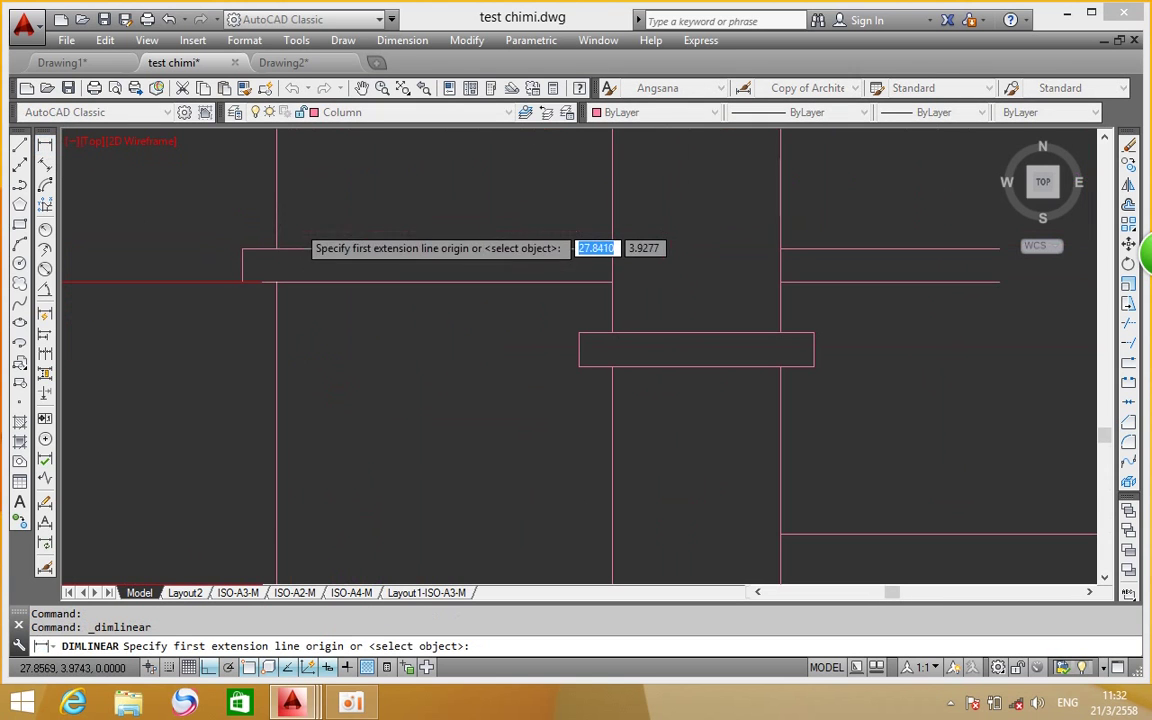
{"action": "left_click", "coordinate": [243, 249]}
{"action": "left_click", "coordinate": [612, 249]}
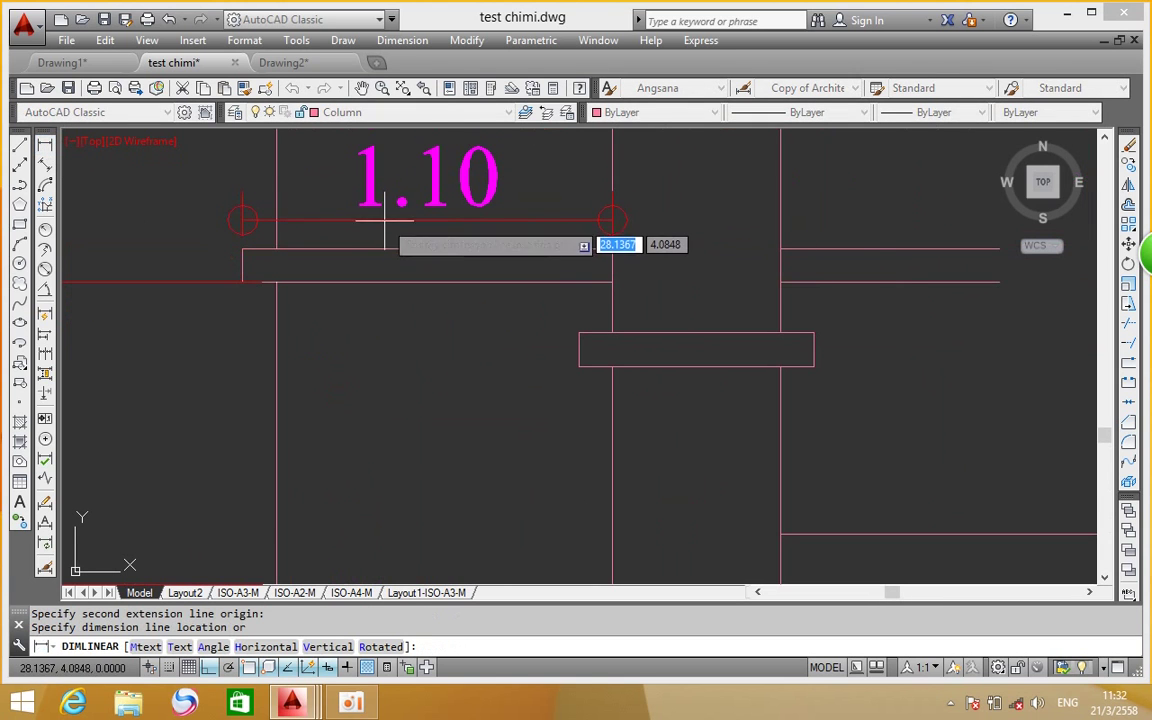
{"action": "key", "text": "Escape"}
{"action": "scroll", "coordinate": [439, 322], "scroll_direction": "down", "scroll_amount": 3}
{"action": "scroll", "coordinate": [439, 322], "scroll_direction": "down", "scroll_amount": 1}
{"action": "scroll", "coordinate": [399, 257], "scroll_direction": "up", "scroll_amount": 1}
{"action": "scroll", "coordinate": [419, 380], "scroll_direction": "down", "scroll_amount": 3}
{"action": "scroll", "coordinate": [419, 380], "scroll_direction": "up", "scroll_amount": 3}
{"action": "scroll", "coordinate": [414, 438], "scroll_direction": "up", "scroll_amount": 2}
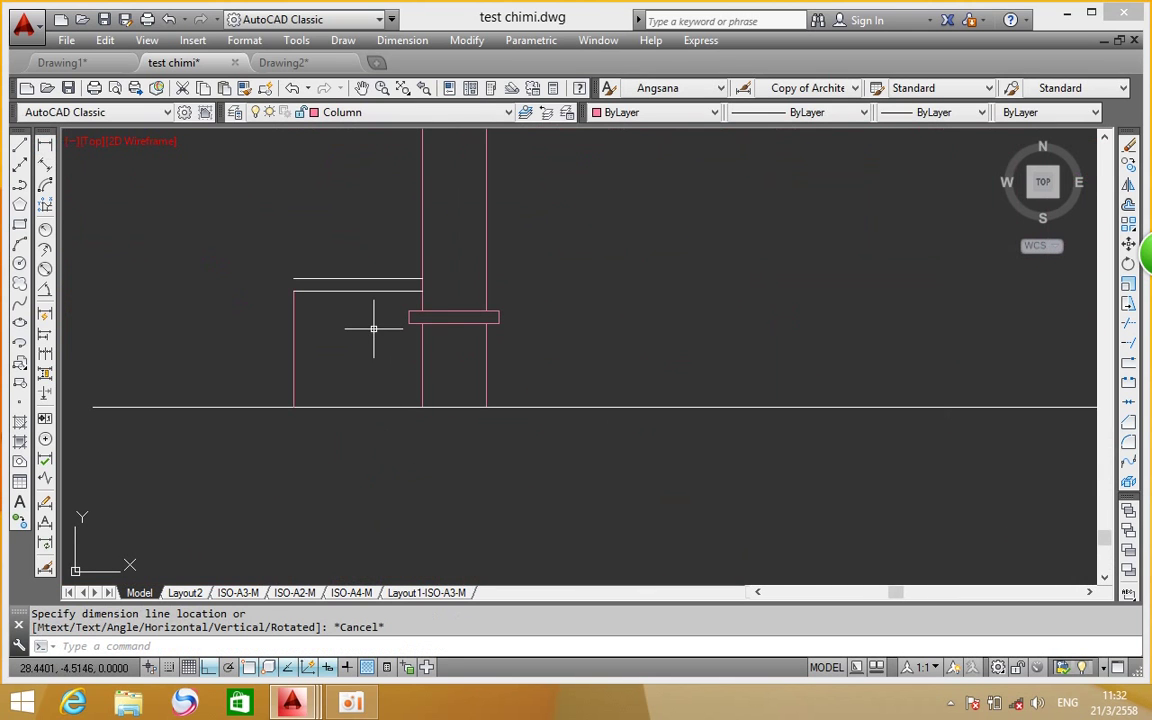
Copy the column's left edge line 1.1 to the left as the bench post
{"action": "left_click", "coordinate": [1128, 183]}
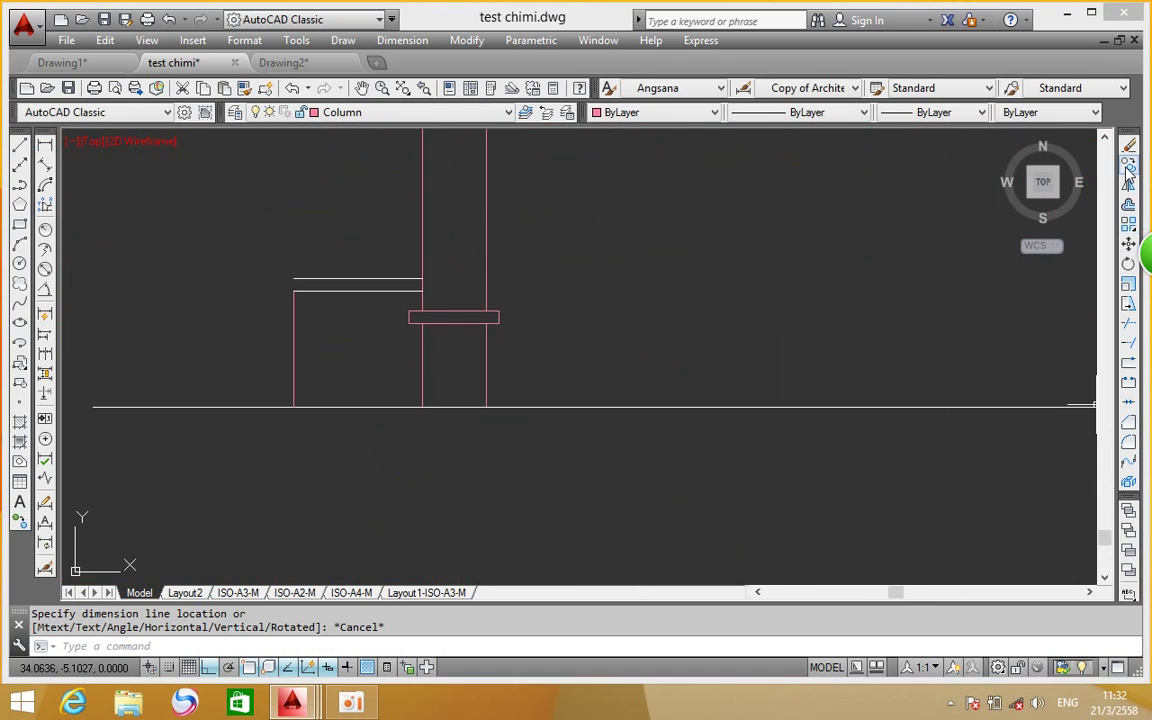
{"action": "left_click", "coordinate": [421, 249]}
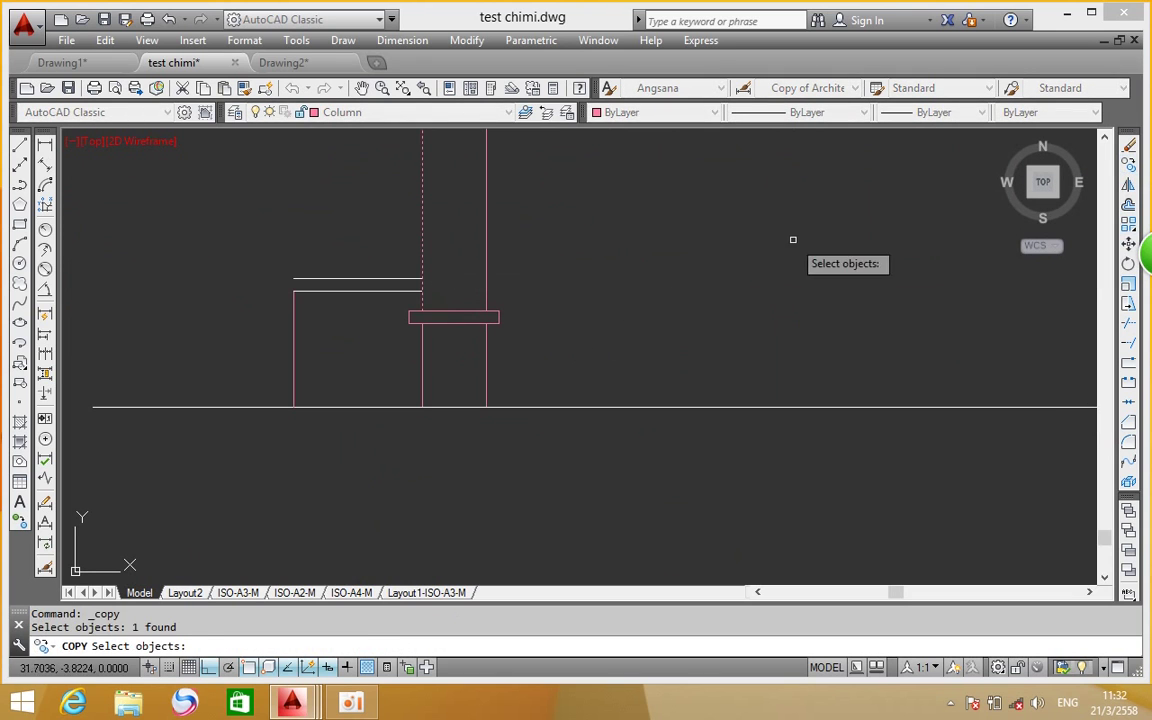
{"action": "key", "text": "Return"}
{"action": "left_click", "coordinate": [790, 240]}
{"action": "type", "text": "1.1"}
{"action": "key", "text": "Return"}
{"action": "key", "text": "Return"}
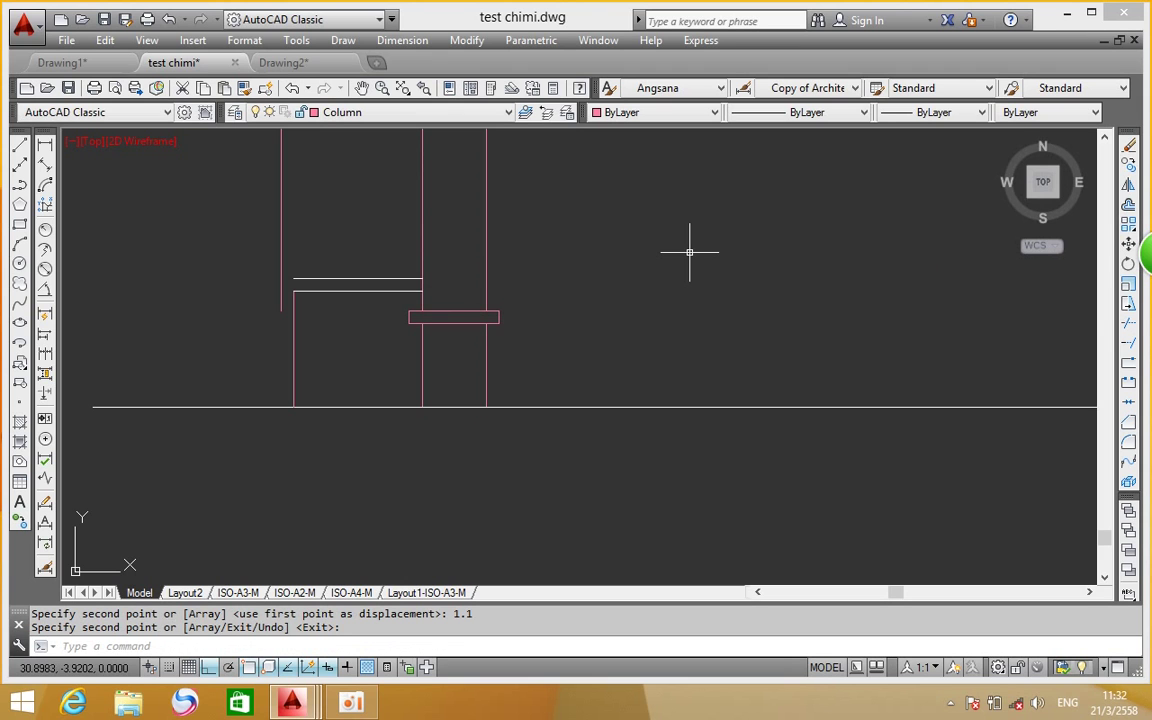
{"action": "left_click", "coordinate": [1128, 338]}
{"action": "key", "text": "Return"}
Extend the two bench lines to the verticals and trim them between post and column
{"action": "left_click", "coordinate": [366, 250]}
{"action": "left_click", "coordinate": [334, 340]}
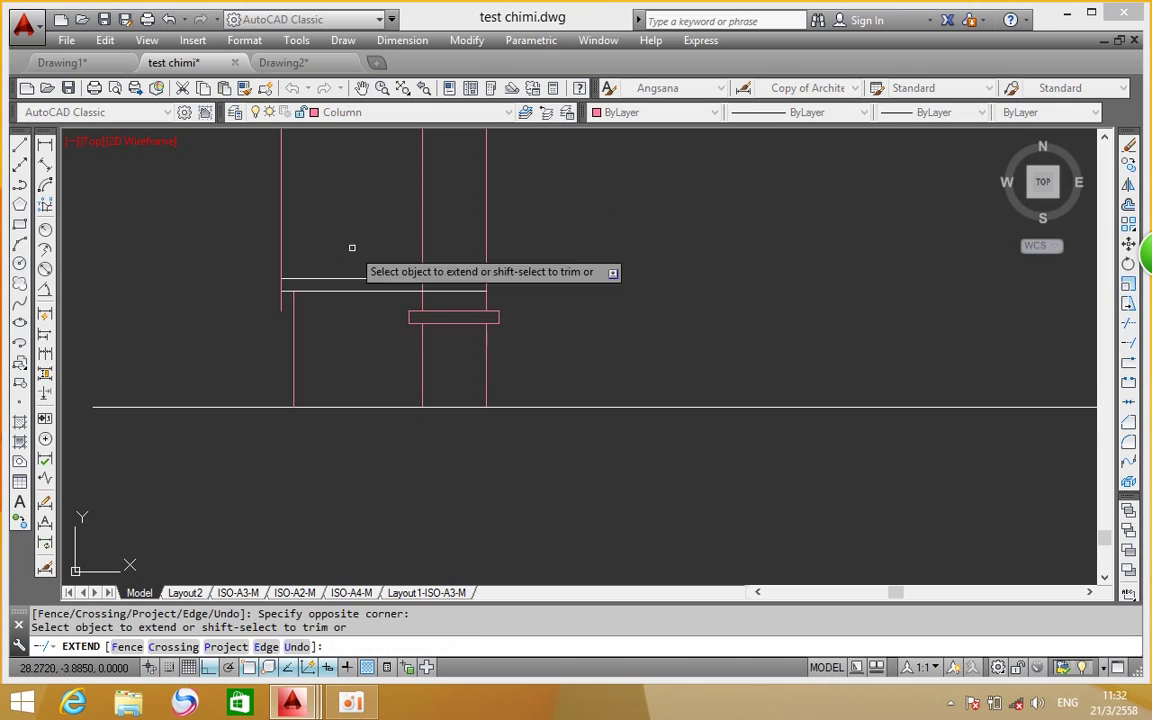
{"action": "key", "text": "Return"}
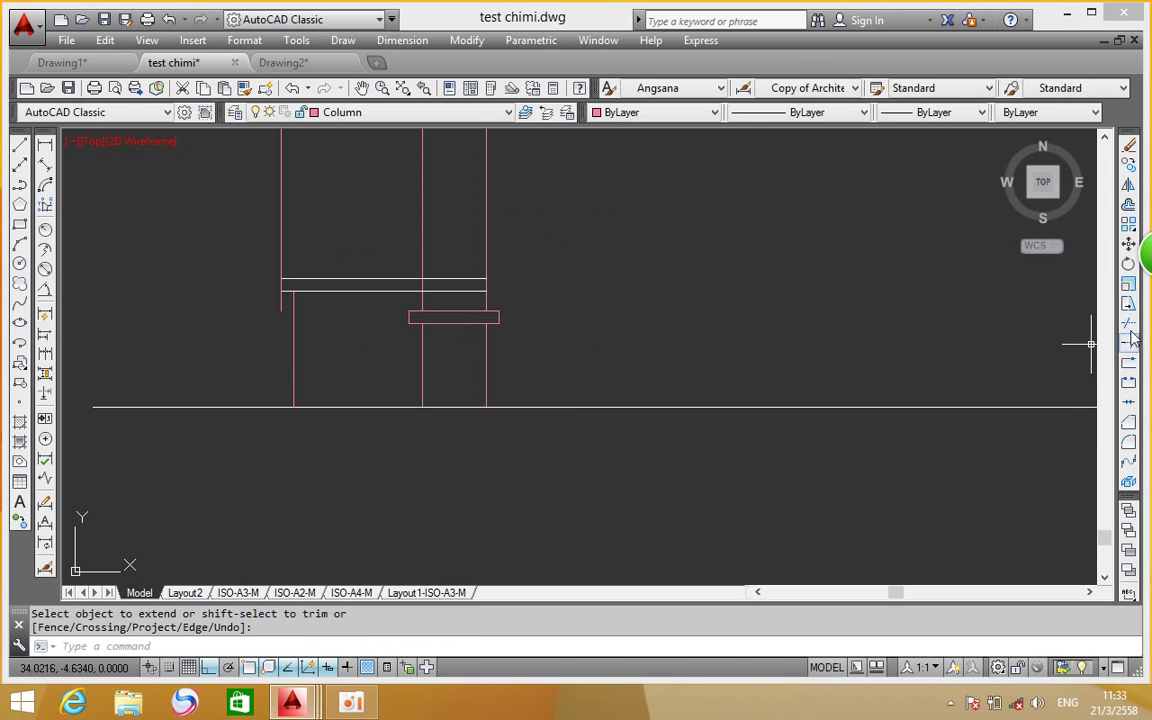
{"action": "left_click", "coordinate": [1128, 322]}
{"action": "key", "text": "Return"}
{"action": "left_click", "coordinate": [457, 257]}
{"action": "left_click", "coordinate": [443, 298]}
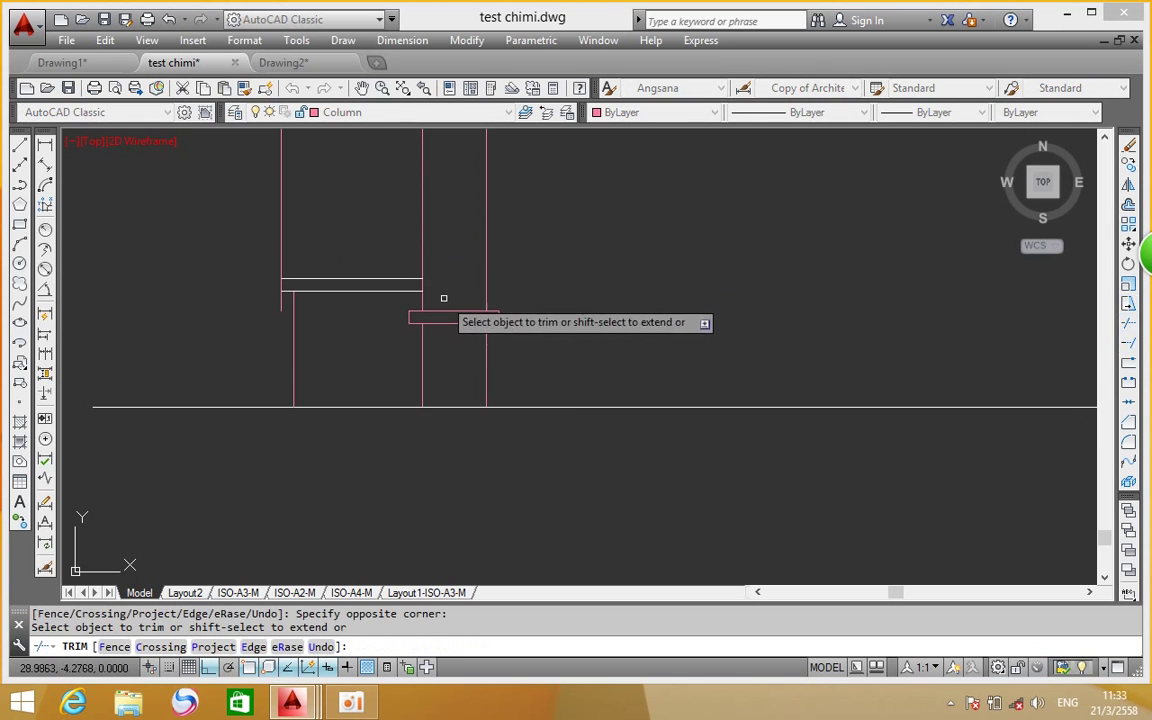
{"action": "right_click", "coordinate": [357, 222]}
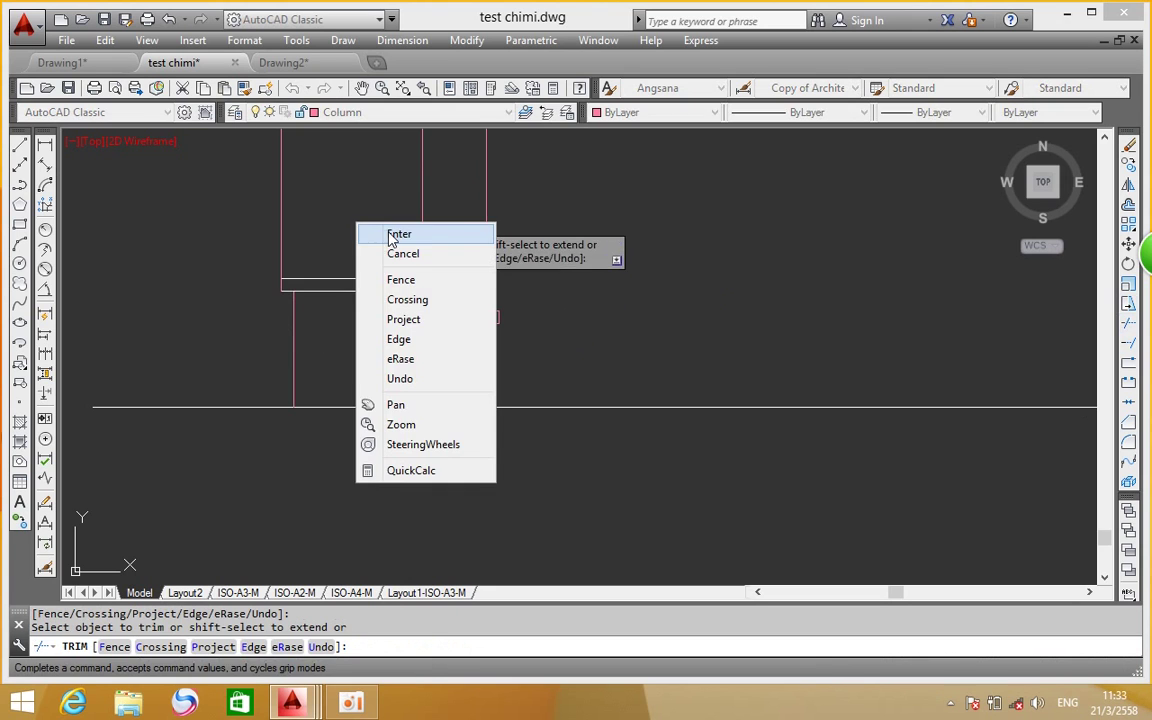
{"action": "left_click", "coordinate": [391, 237]}
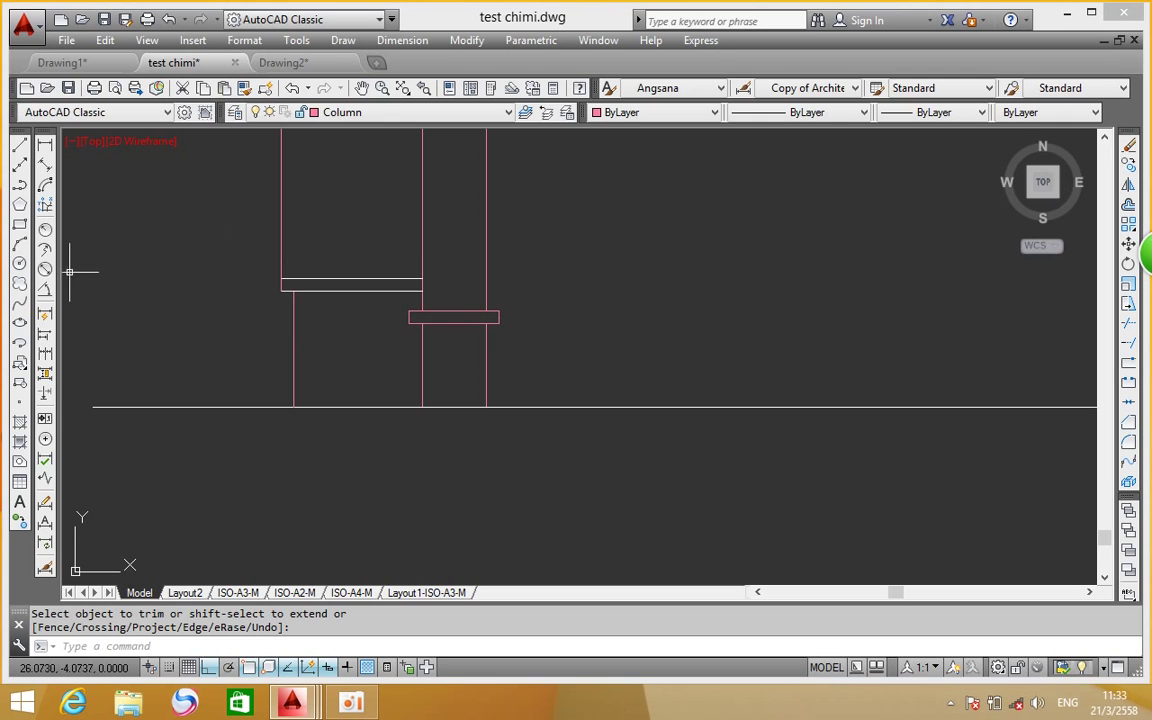
Trim the left post off above the bench top
{"action": "right_click", "coordinate": [642, 288]}
{"action": "left_click", "coordinate": [710, 297]}
{"action": "left_click", "coordinate": [500, 259]}
{"action": "left_click", "coordinate": [240, 236]}
{"action": "right_click", "coordinate": [298, 203]}
{"action": "left_click", "coordinate": [361, 216]}
Move the small rectangle on the column onto the Column layer
{"action": "left_click", "coordinate": [358, 253]}
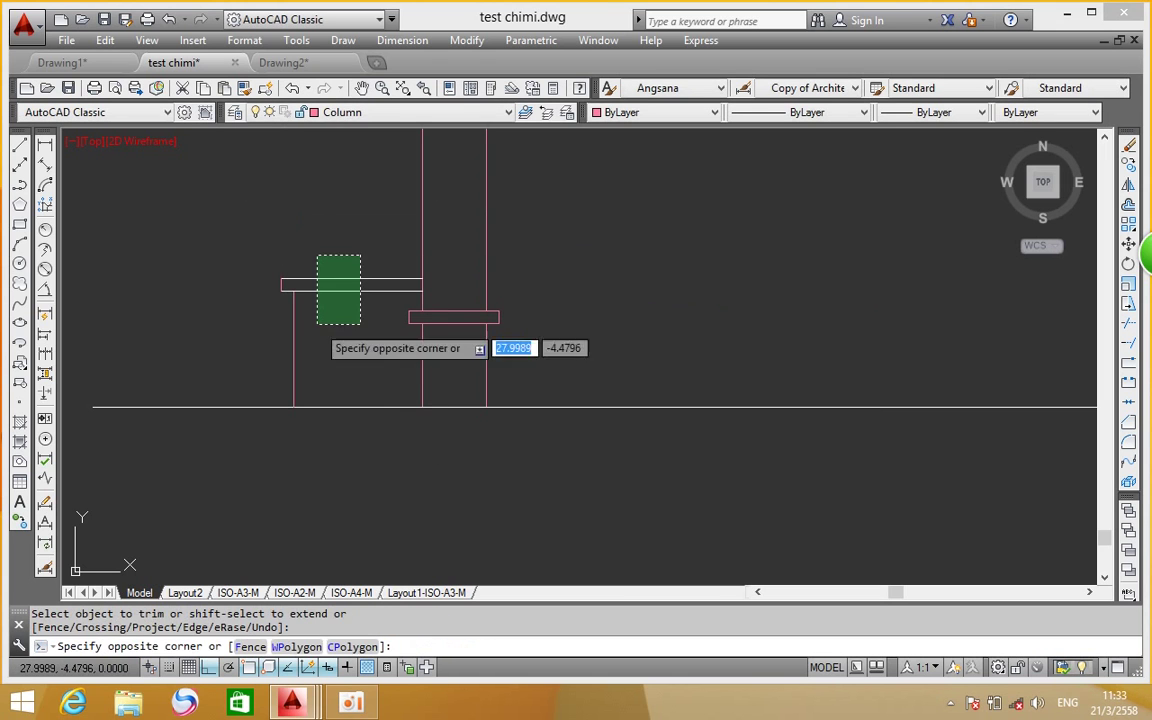
{"action": "left_click", "coordinate": [316, 320]}
{"action": "left_click", "coordinate": [508, 112]}
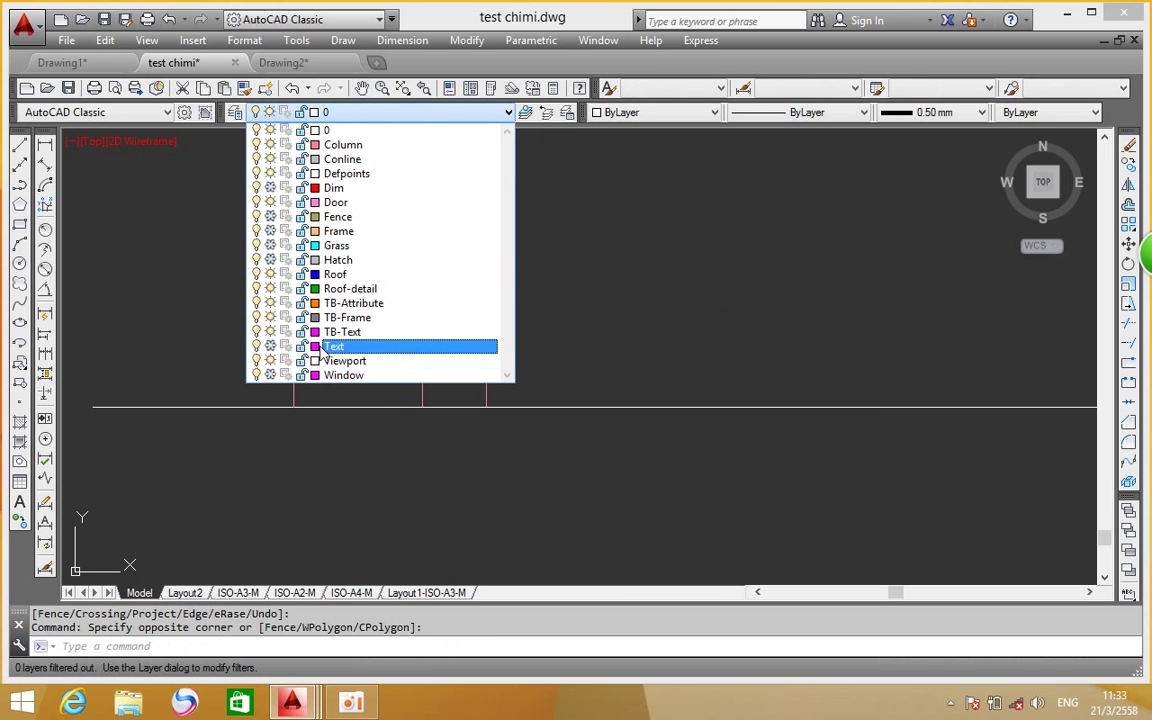
{"action": "left_click", "coordinate": [334, 152]}
{"action": "key", "text": "Escape"}
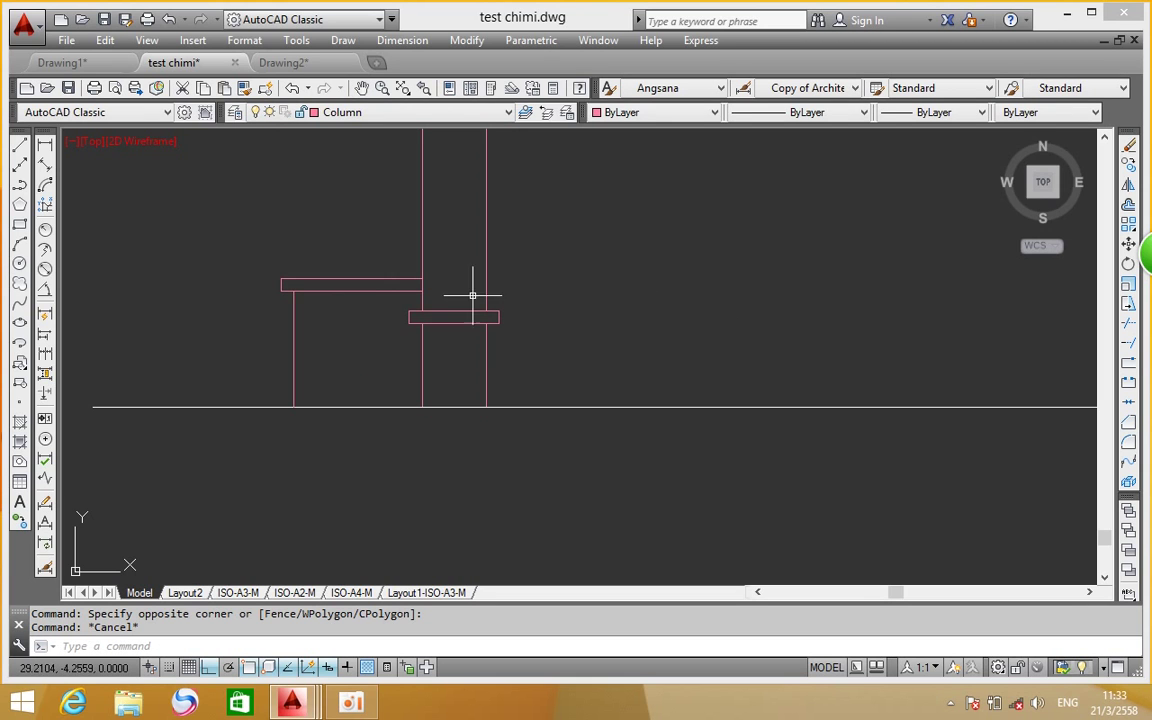
{"action": "scroll", "coordinate": [437, 300], "scroll_direction": "down", "scroll_amount": 4}
{"action": "middle_click_drag", "start_coordinate": [420, 297], "coordinate": [411, 360]}
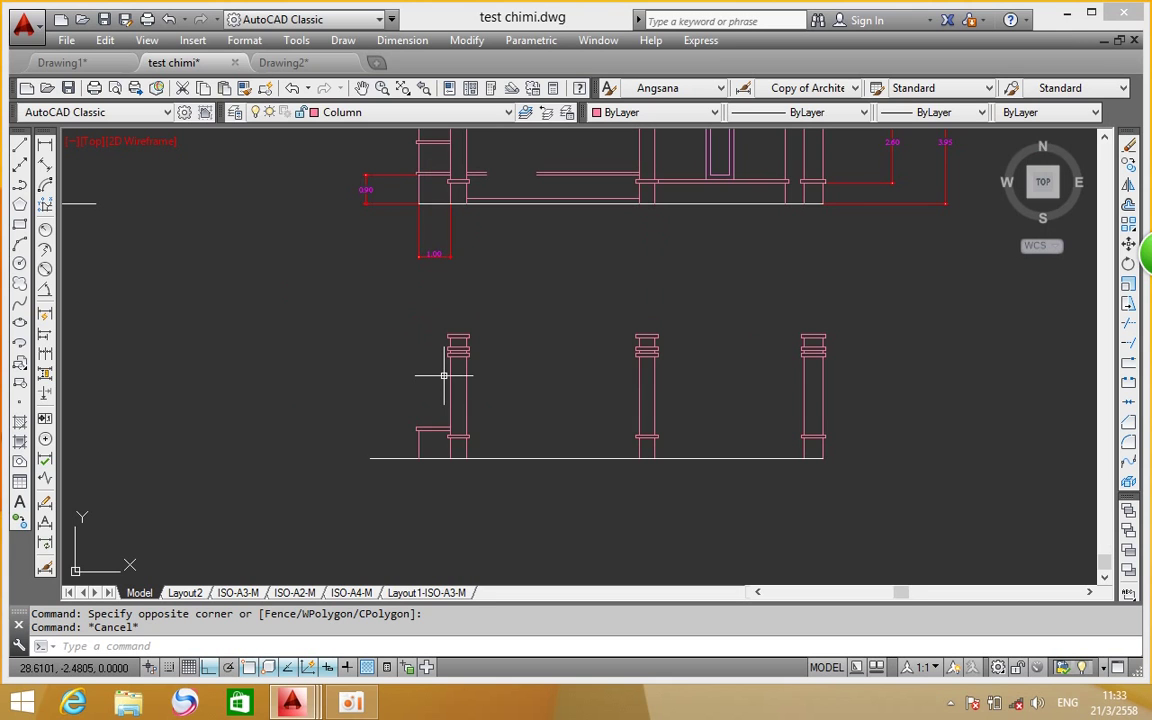
Add a 1.00 vertical dimension from the first step to the next, in line with 0.90
{"action": "scroll", "coordinate": [450, 430], "scroll_direction": "up", "scroll_amount": 2}
{"action": "mouse_move", "coordinate": [567, 430]}
{"action": "middle_mouse_down"}
{"action": "mouse_move", "coordinate": [600, 458]}
{"action": "mouse_move", "coordinate": [615, 494]}
{"action": "middle_mouse_up"}
{"action": "mouse_move", "coordinate": [495, 412]}
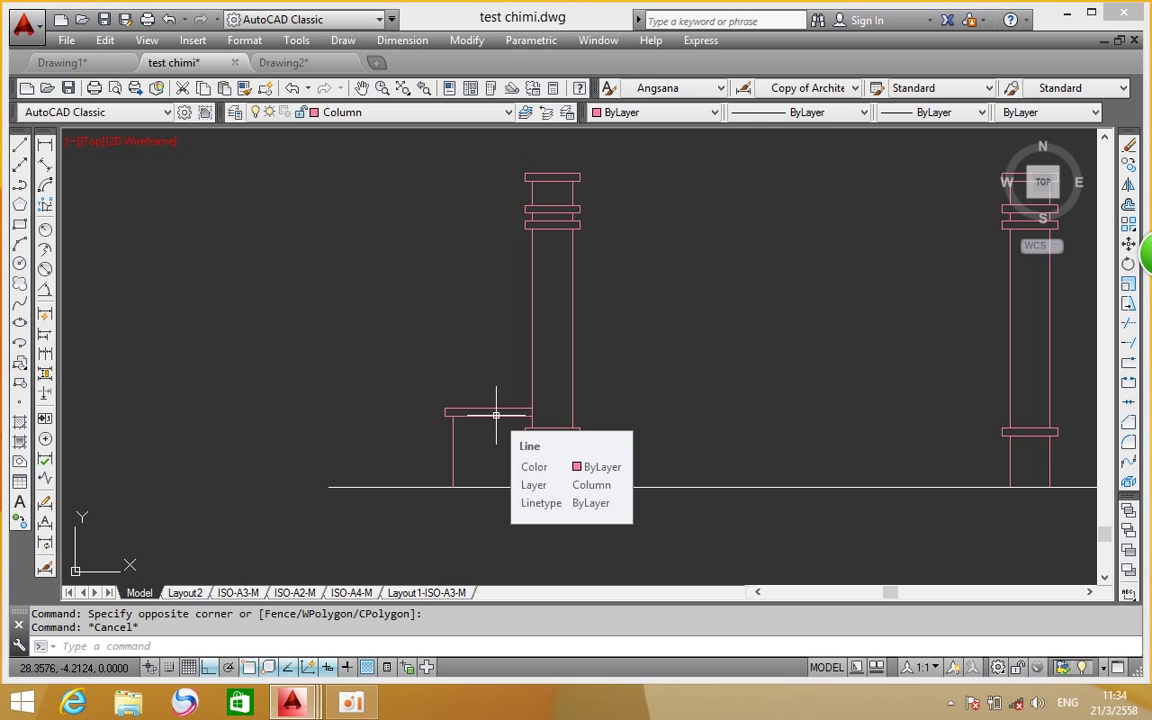
{"action": "middle_click_drag", "start_coordinate": [557, 430], "coordinate": [601, 351]}
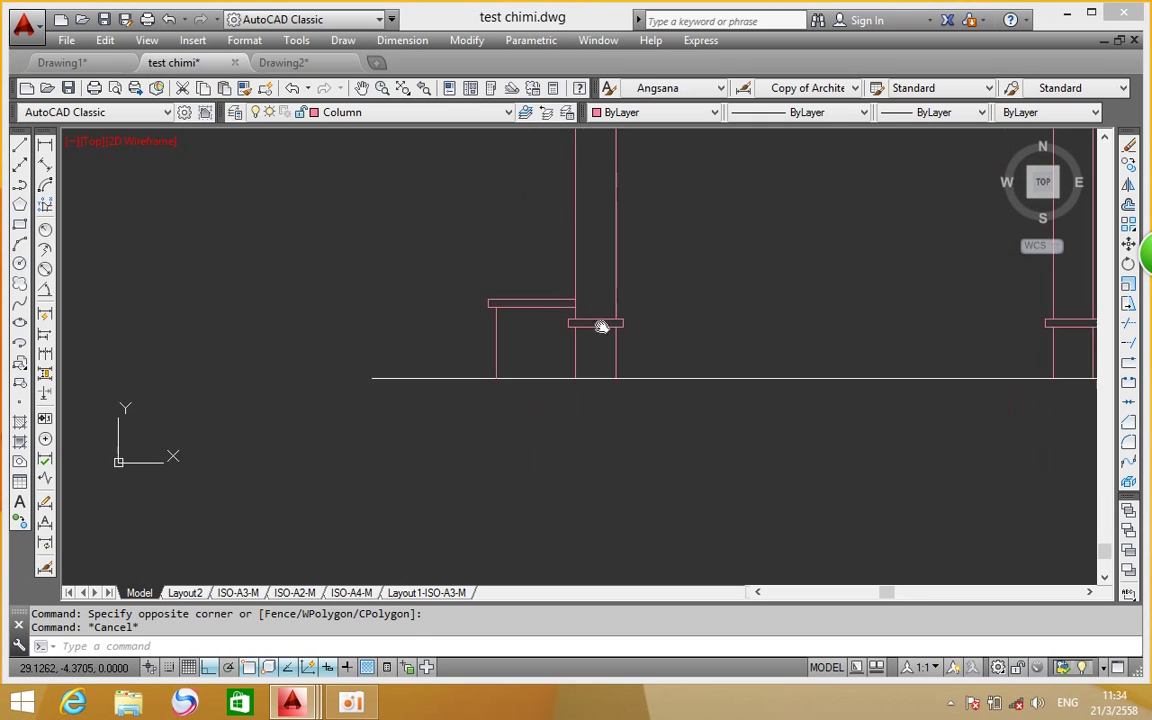
{"action": "scroll", "coordinate": [599, 355], "scroll_direction": "down", "scroll_amount": 5}
{"action": "middle_click_drag", "start_coordinate": [522, 195], "coordinate": [522, 313]}
{"action": "scroll", "coordinate": [586, 250], "scroll_direction": "up", "scroll_amount": 6}
{"action": "middle_click_drag", "start_coordinate": [575, 377], "coordinate": [571, 432]}
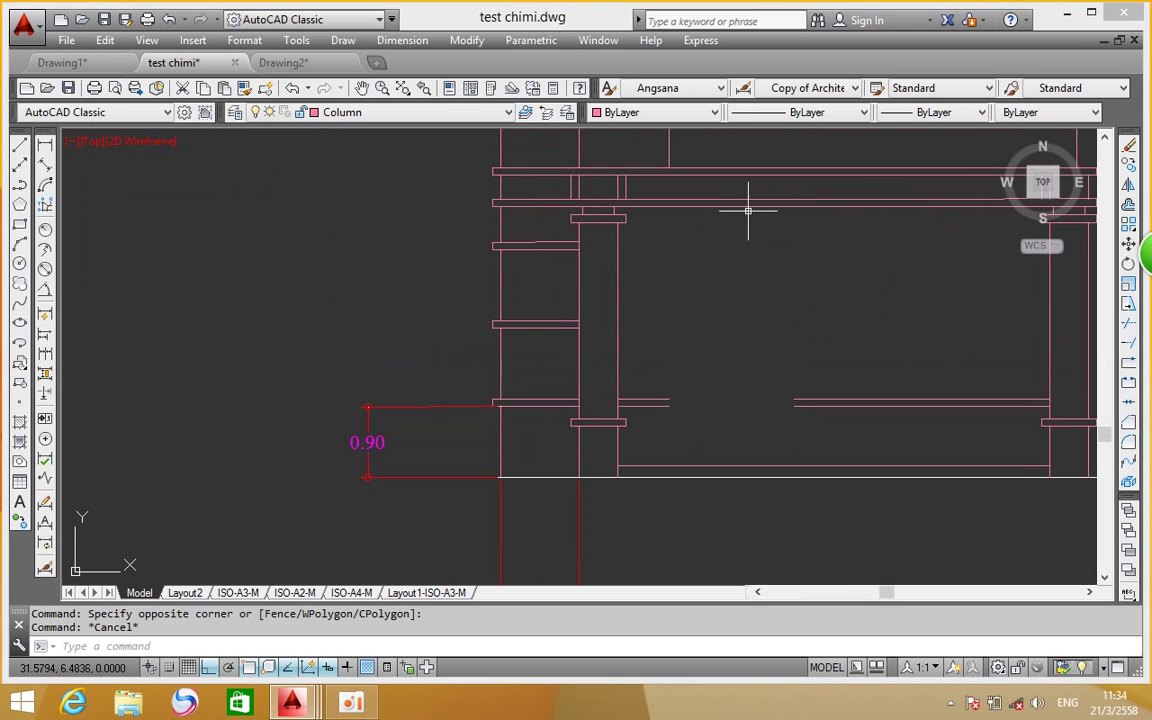
{"action": "left_click", "coordinate": [44, 144]}
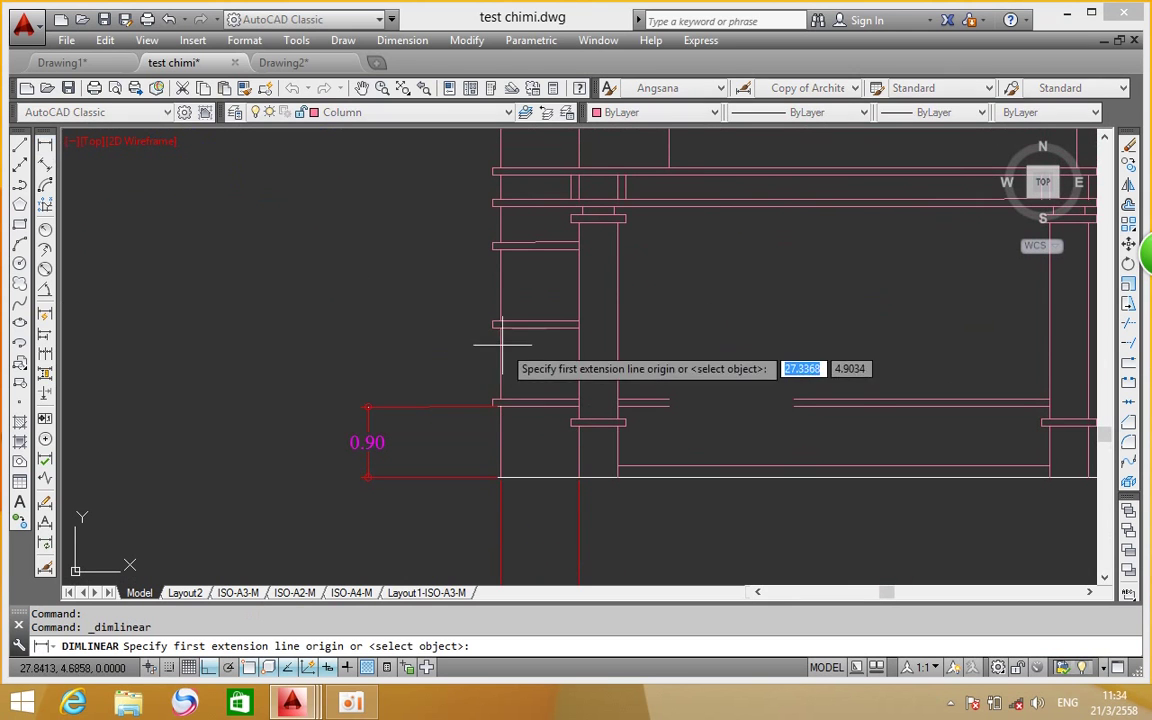
{"action": "left_click", "coordinate": [492, 404]}
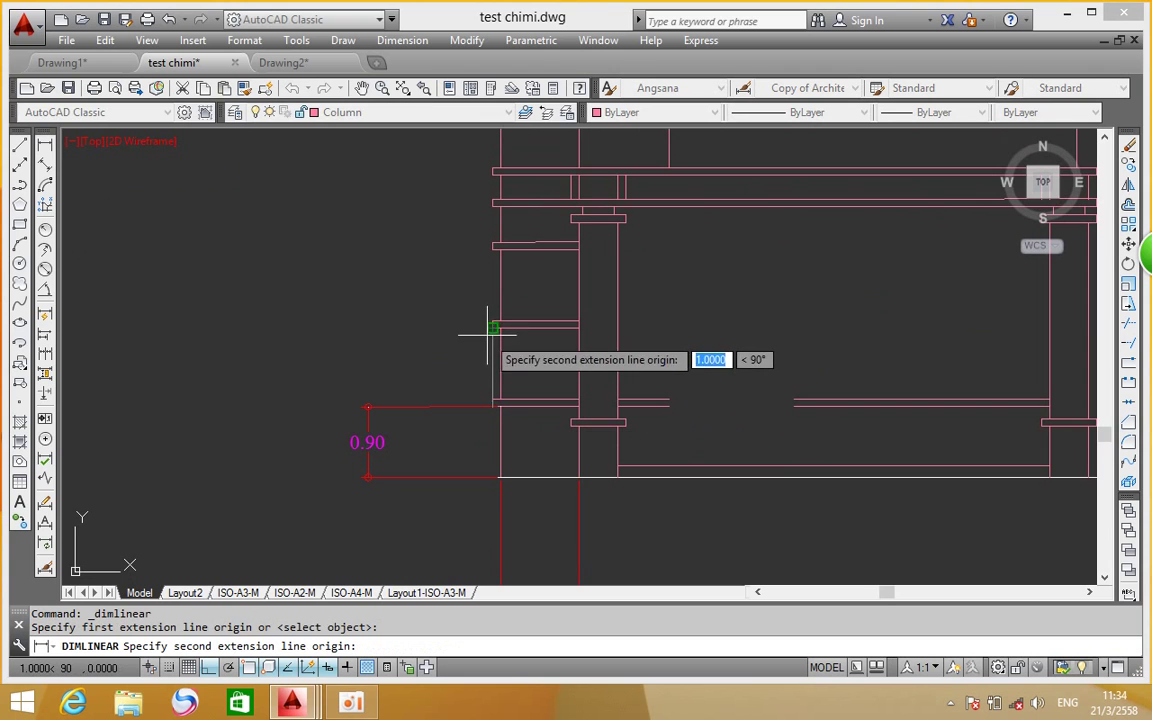
{"action": "left_click", "coordinate": [490, 327]}
{"action": "left_click", "coordinate": [390, 325]}
Add a second 1.00 vertical dimension stacked above the first
{"action": "middle_click_drag", "start_coordinate": [517, 435], "coordinate": [558, 470]}
{"action": "right_click", "coordinate": [426, 283]}
{"action": "left_click", "coordinate": [460, 295]}
{"action": "left_click", "coordinate": [491, 357]}
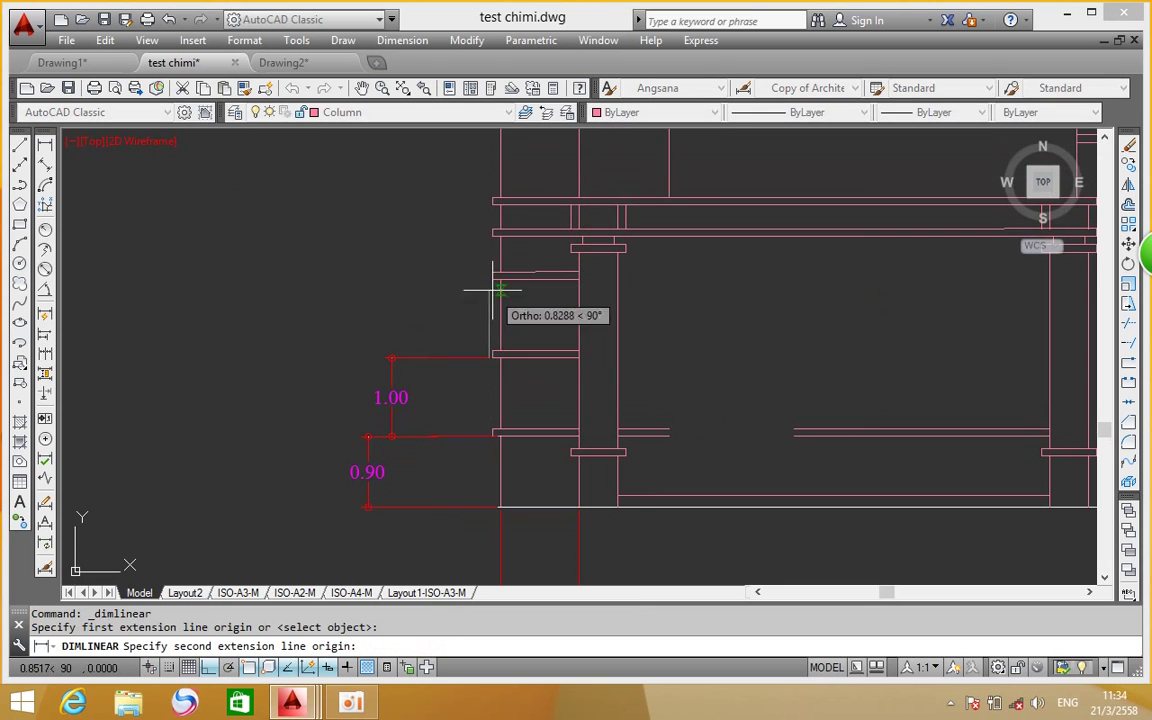
{"action": "left_click", "coordinate": [492, 280]}
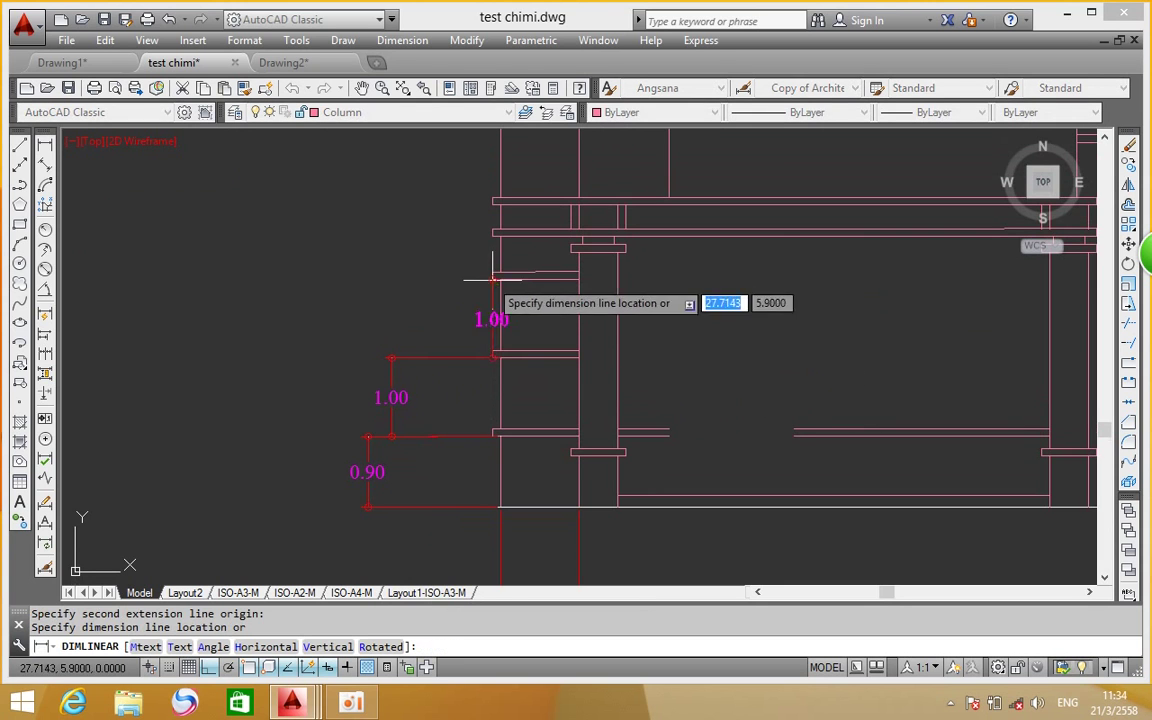
{"action": "left_click", "coordinate": [389, 268]}
{"action": "middle_click_drag", "start_coordinate": [589, 420], "coordinate": [578, 360]}
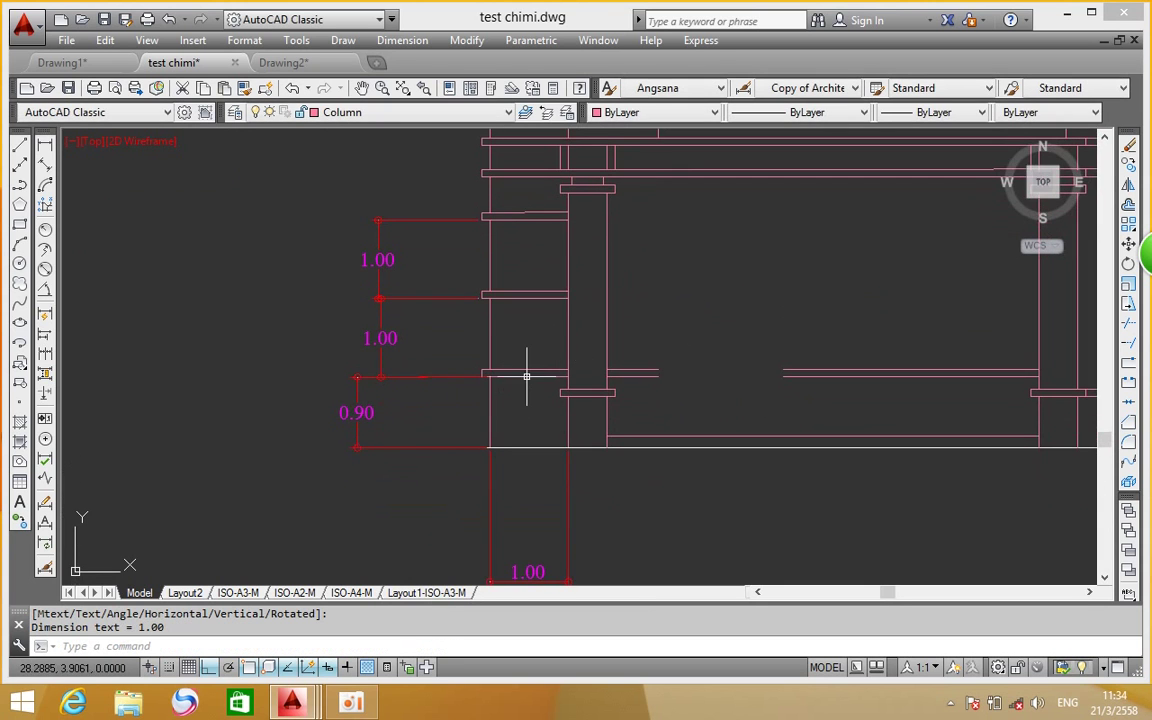
{"action": "scroll", "coordinate": [593, 362], "scroll_direction": "down", "scroll_amount": 2}
{"action": "middle_click_drag", "start_coordinate": [580, 471], "coordinate": [625, 259]}
{"action": "middle_click_drag", "start_coordinate": [586, 483], "coordinate": [586, 380]}
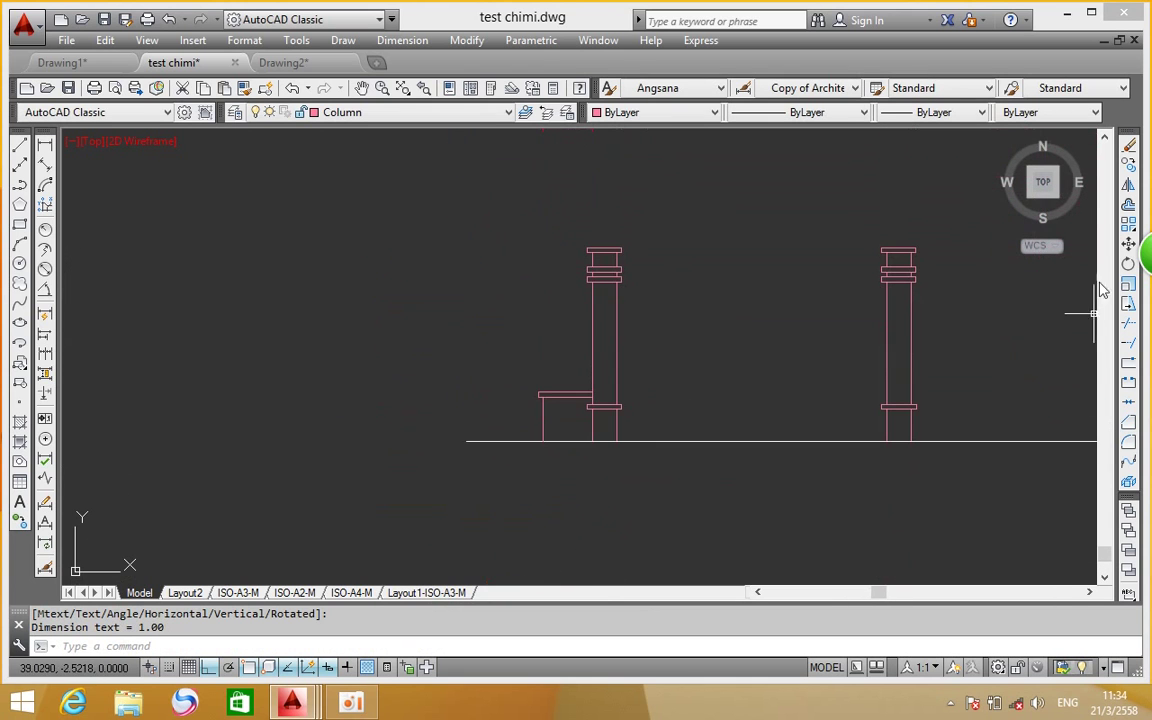
{"action": "left_click", "coordinate": [1130, 166]}
Copy the bench seat bar 1 and 2 units upward, giving three stacked treads
{"action": "scroll", "coordinate": [562, 390], "scroll_direction": "up", "scroll_amount": 2}
{"action": "left_click", "coordinate": [480, 364]}
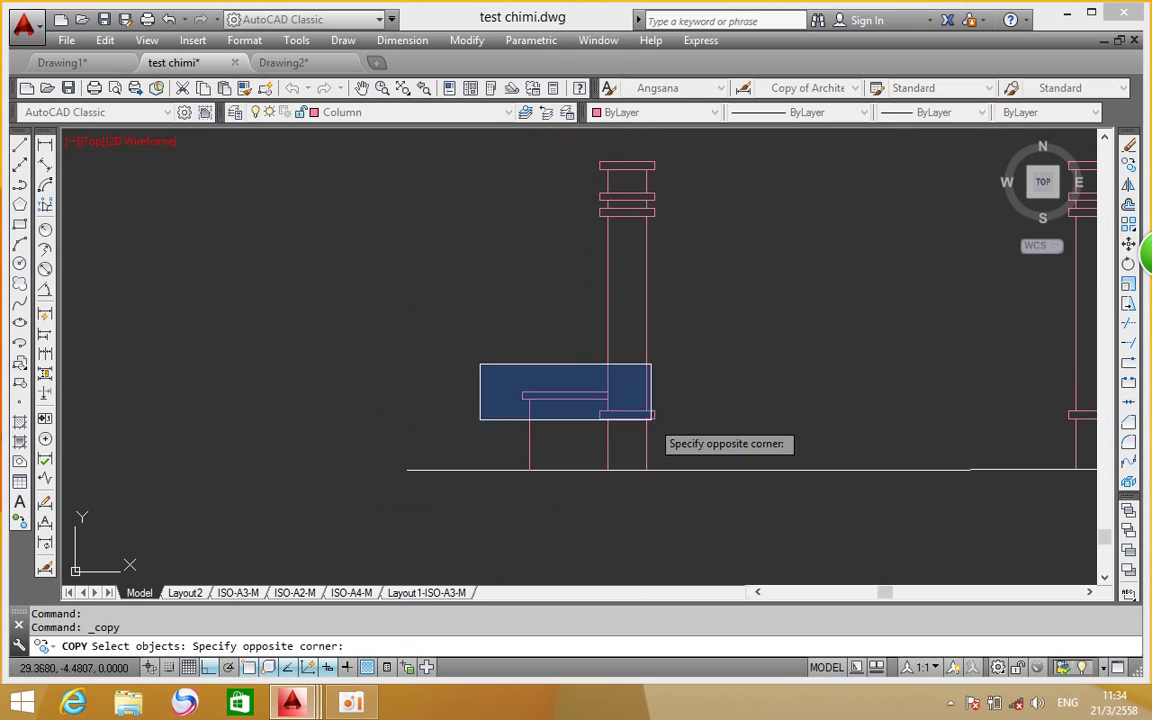
{"action": "left_click", "coordinate": [628, 410]}
{"action": "key", "text": "Return"}
{"action": "left_click", "coordinate": [538, 350]}
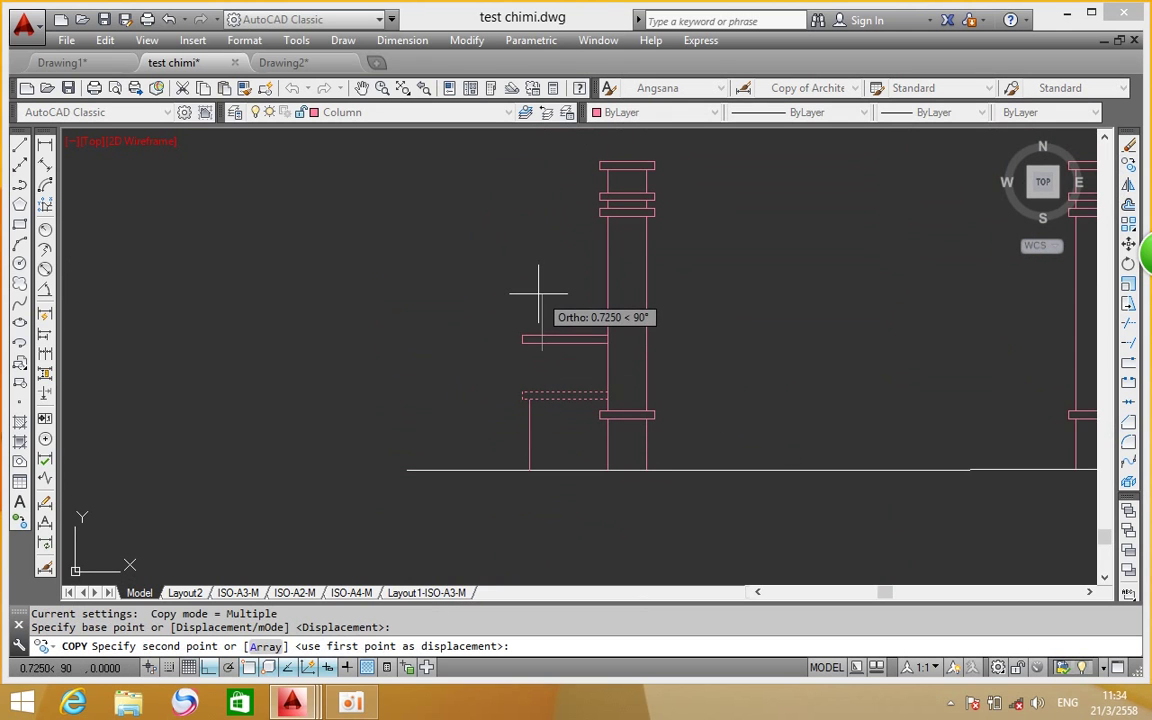
{"action": "type", "text": "1"}
{"action": "key", "text": "Return"}
{"action": "type", "text": "2"}
{"action": "key", "text": "Return"}
{"action": "key", "text": "Return"}
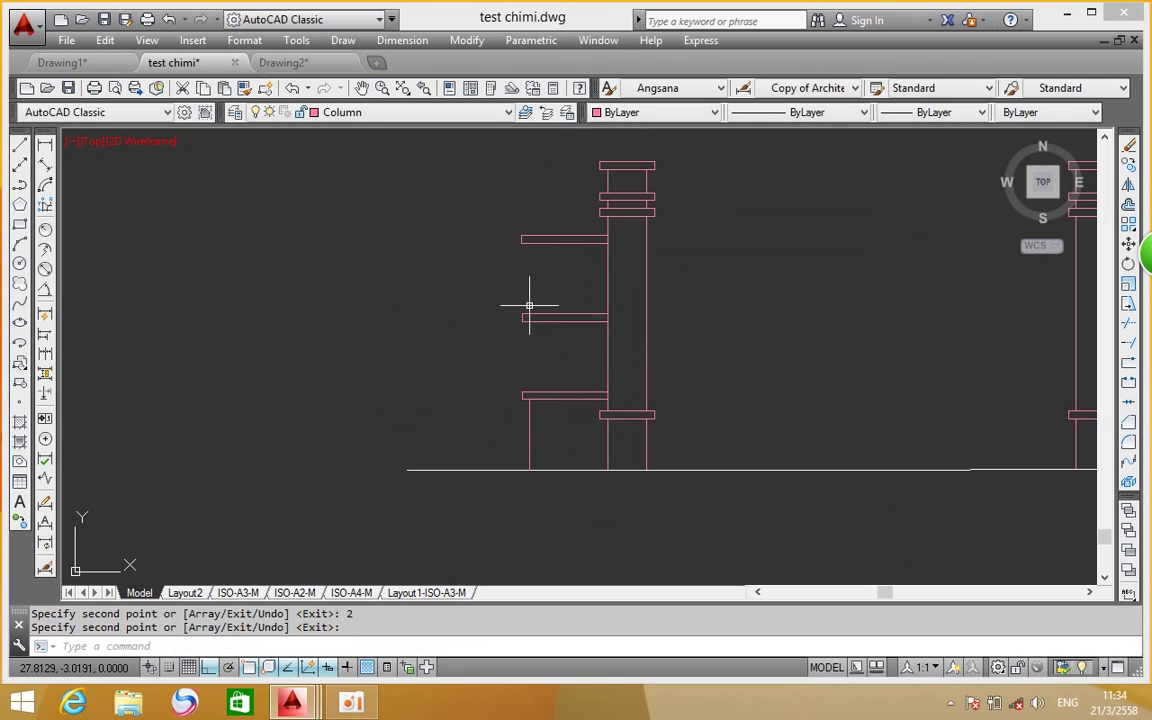
{"action": "scroll", "coordinate": [536, 300], "scroll_direction": "down", "scroll_amount": 2}
{"action": "middle_click_drag", "start_coordinate": [505, 298], "coordinate": [470, 411]}
{"action": "scroll", "coordinate": [470, 390], "scroll_direction": "down", "scroll_amount": 2}
{"action": "scroll", "coordinate": [476, 260], "scroll_direction": "up", "scroll_amount": 1}
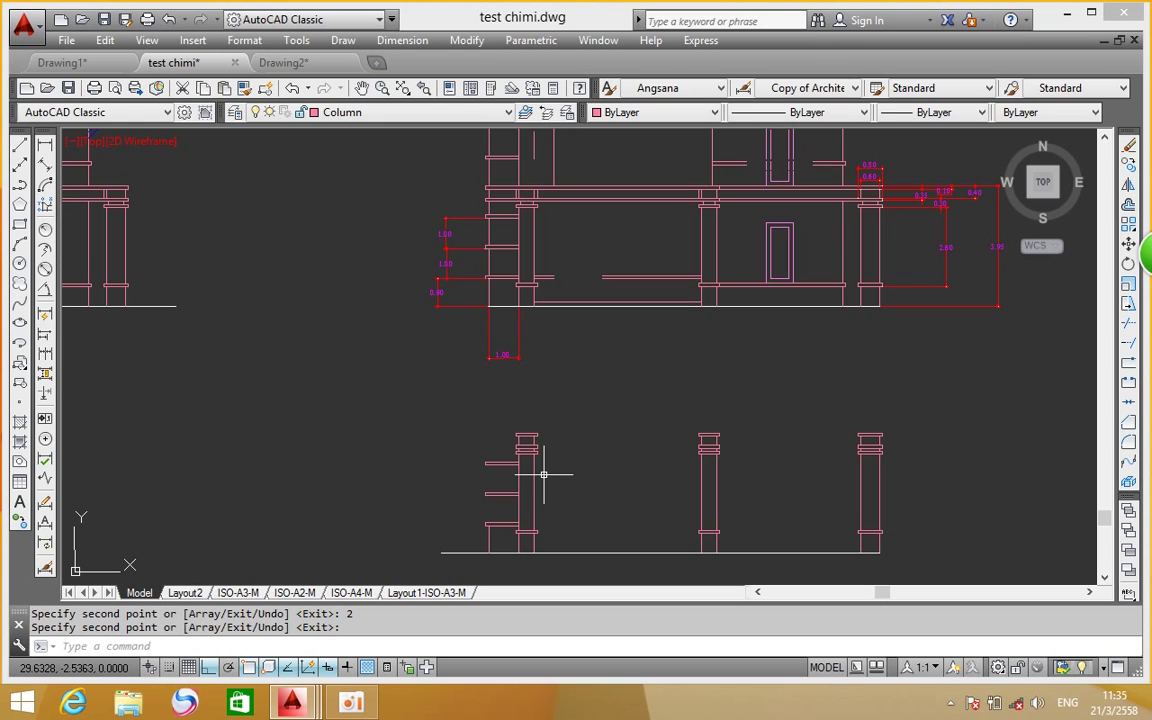
Draw the first vertical post line from a rail's left end beside the left column
{"action": "scroll", "coordinate": [553, 391], "scroll_direction": "up", "scroll_amount": 1}
{"action": "scroll", "coordinate": [520, 340], "scroll_direction": "up", "scroll_amount": 3}
{"action": "scroll", "coordinate": [500, 303], "scroll_direction": "up", "scroll_amount": 2}
{"action": "scroll", "coordinate": [500, 303], "scroll_direction": "down", "scroll_amount": 4}
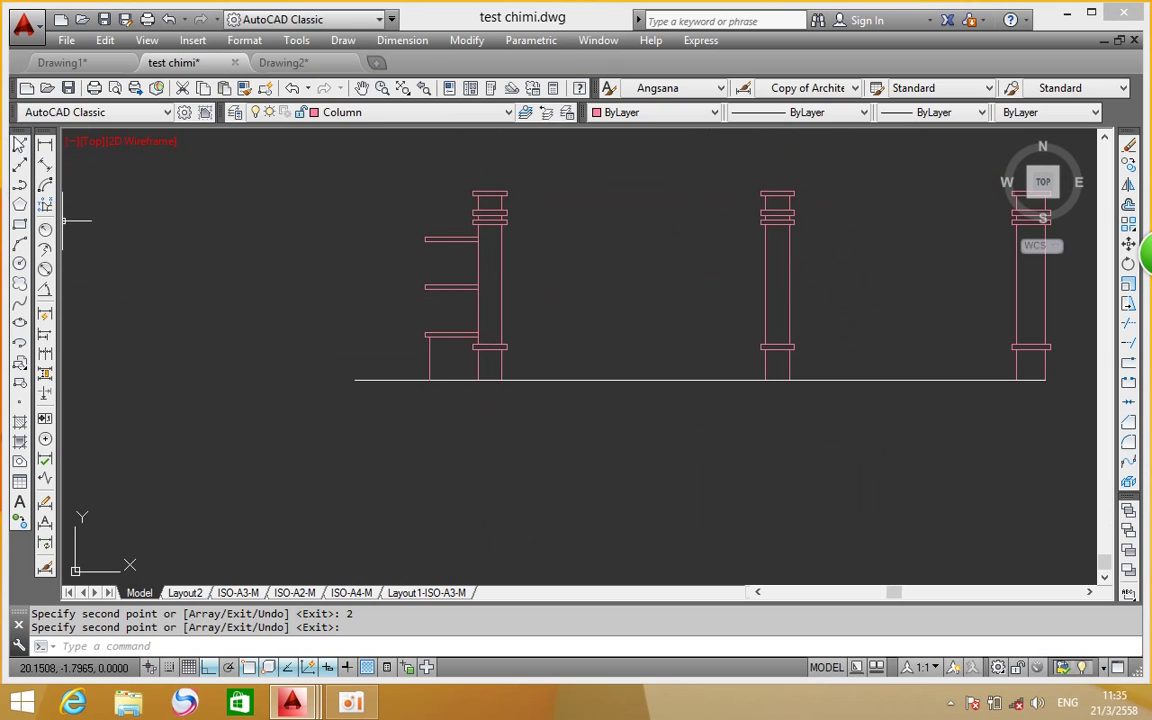
{"action": "left_click", "coordinate": [20, 145]}
{"action": "scroll", "coordinate": [445, 312], "scroll_direction": "up", "scroll_amount": 2}
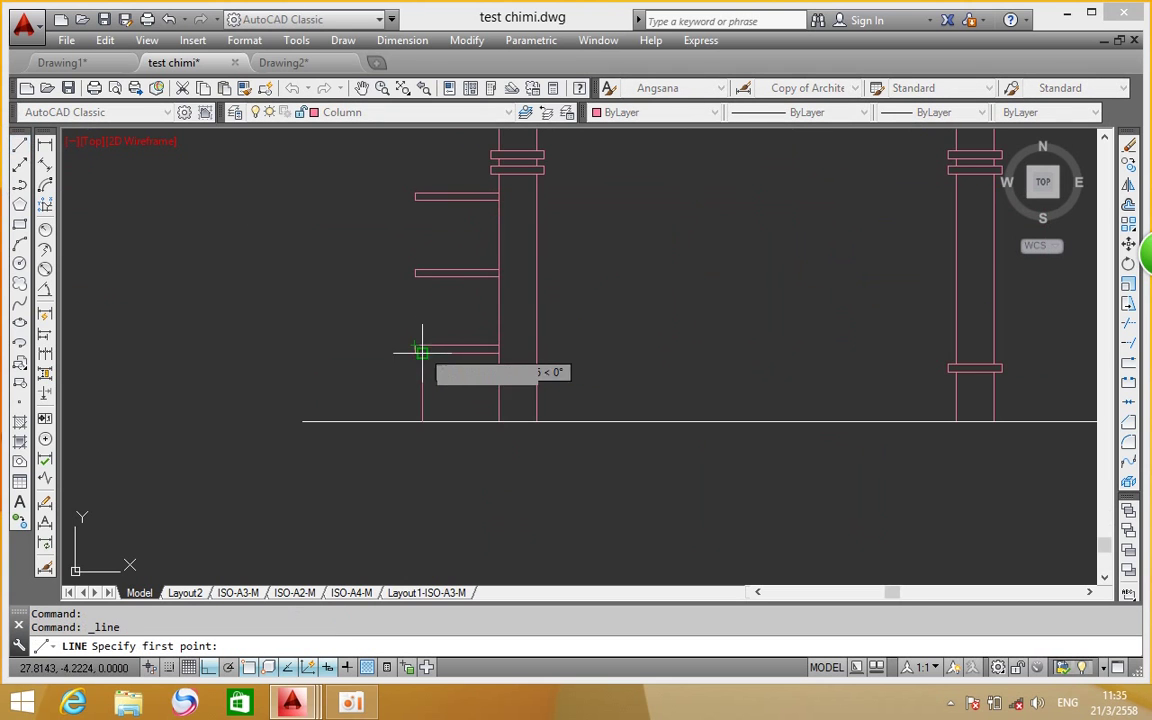
{"action": "scroll", "coordinate": [417, 345], "scroll_direction": "up", "scroll_amount": 2}
{"action": "scroll", "coordinate": [412, 370], "scroll_direction": "up", "scroll_amount": 2}
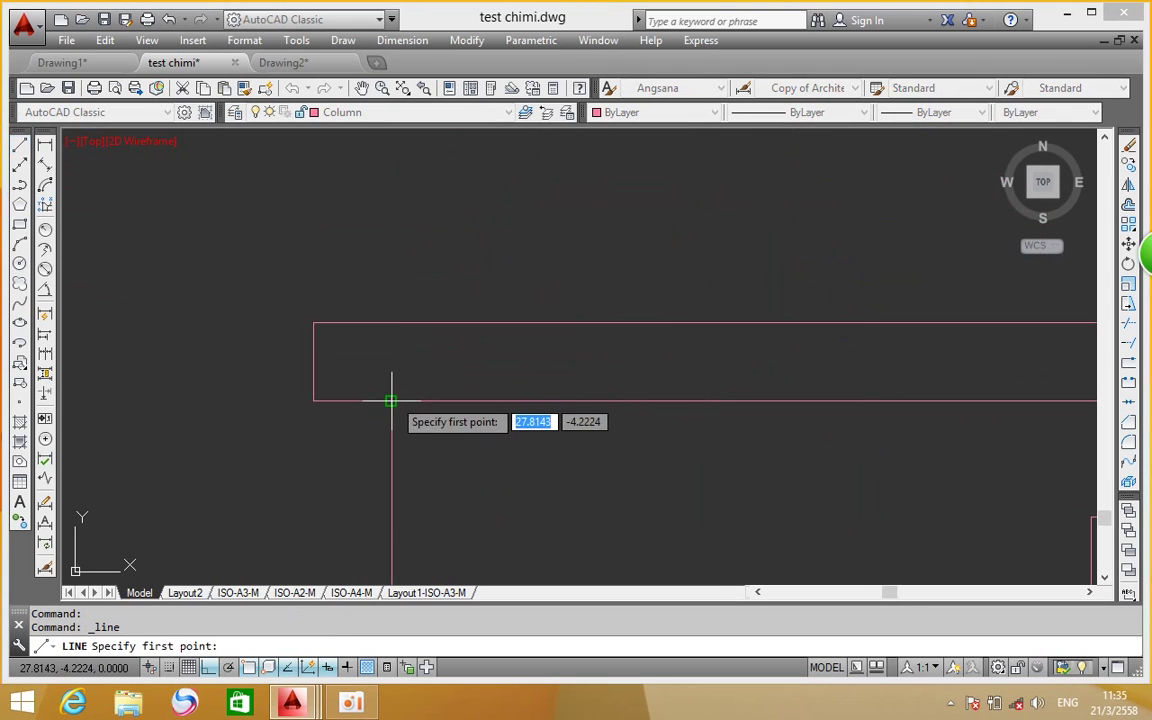
{"action": "left_click", "coordinate": [391, 309]}
{"action": "scroll", "coordinate": [350, 300], "scroll_direction": "down", "scroll_amount": 2}
{"action": "scroll", "coordinate": [422, 362], "scroll_direction": "down", "scroll_amount": 1}
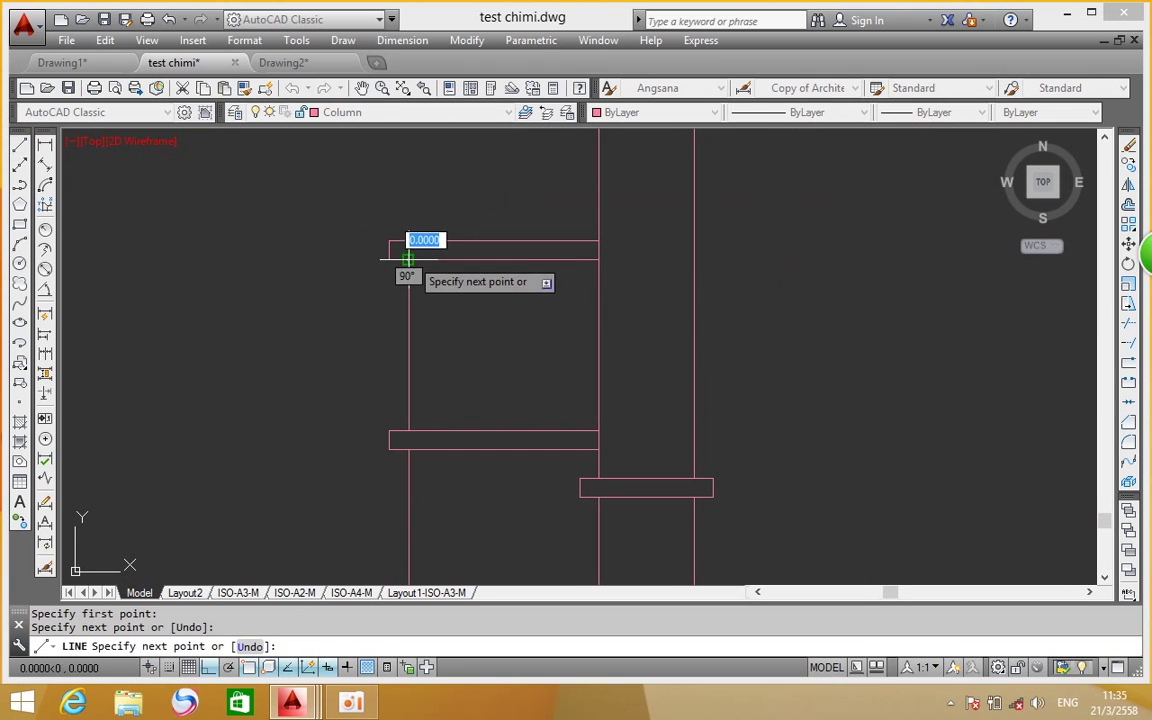
{"action": "right_click", "coordinate": [453, 258]}
{"action": "left_click", "coordinate": [490, 268]}
Draw a second vertical post line from the top rail down to the lower rails
{"action": "right_click", "coordinate": [458, 186]}
{"action": "left_click", "coordinate": [488, 198]}
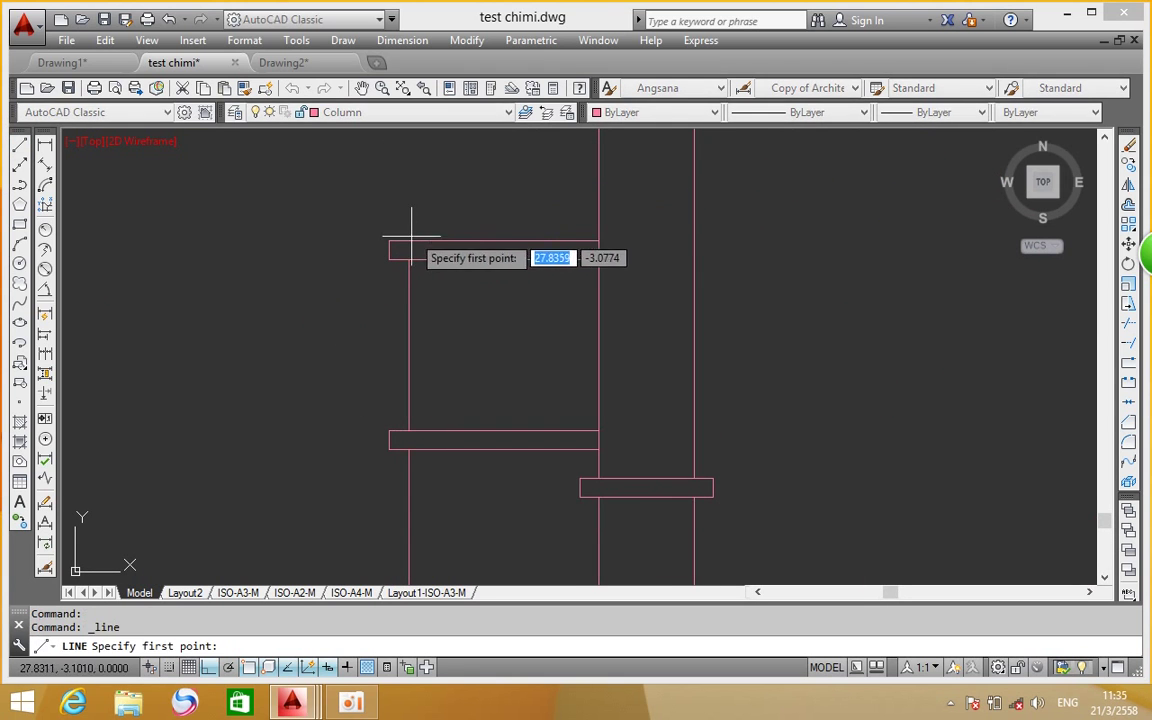
{"action": "left_click", "coordinate": [378, 212]}
{"action": "middle_click_drag", "start_coordinate": [412, 395], "coordinate": [424, 476]}
{"action": "right_click", "coordinate": [463, 253]}
{"action": "left_click", "coordinate": [497, 263]}
{"action": "scroll", "coordinate": [490, 270], "scroll_direction": "down", "scroll_amount": 2}
{"action": "scroll", "coordinate": [488, 272], "scroll_direction": "down", "scroll_amount": 3}
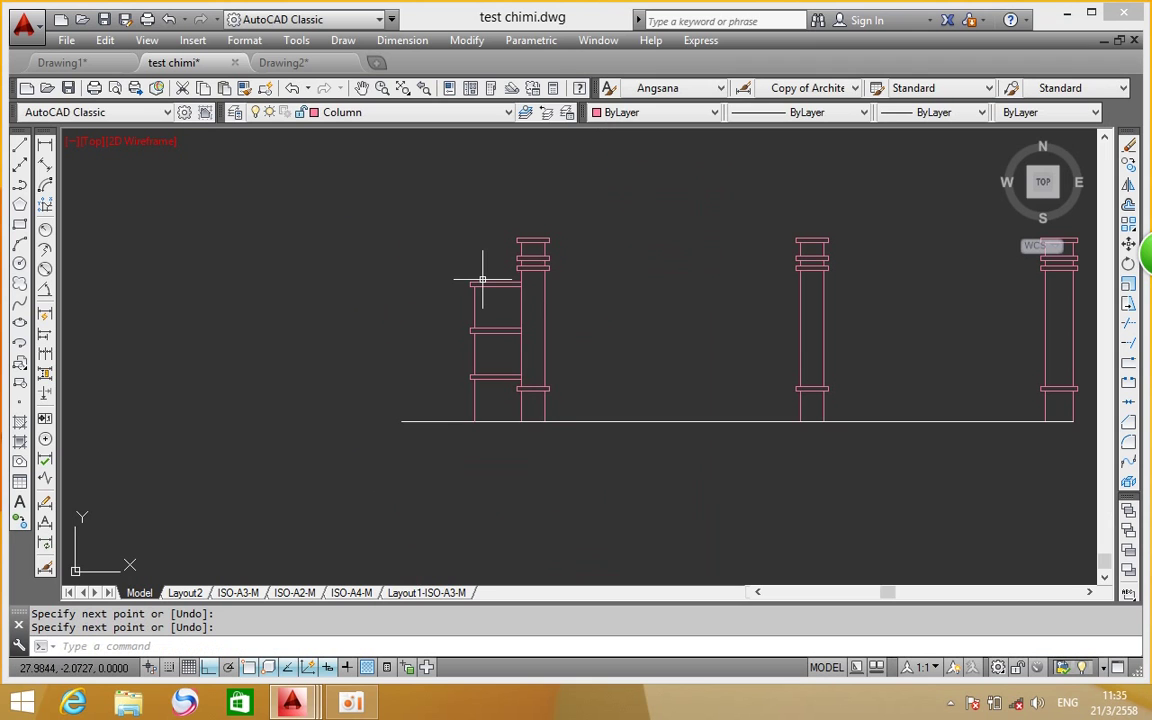
Add a 0.55 vertical dimension between the lower rail corners on the left side
{"action": "scroll", "coordinate": [476, 278], "scroll_direction": "down", "scroll_amount": 2}
{"action": "scroll", "coordinate": [442, 321], "scroll_direction": "down", "scroll_amount": 4}
{"action": "scroll", "coordinate": [474, 250], "scroll_direction": "up", "scroll_amount": 3}
{"action": "scroll", "coordinate": [424, 309], "scroll_direction": "up", "scroll_amount": 3}
{"action": "scroll", "coordinate": [411, 314], "scroll_direction": "up", "scroll_amount": 2}
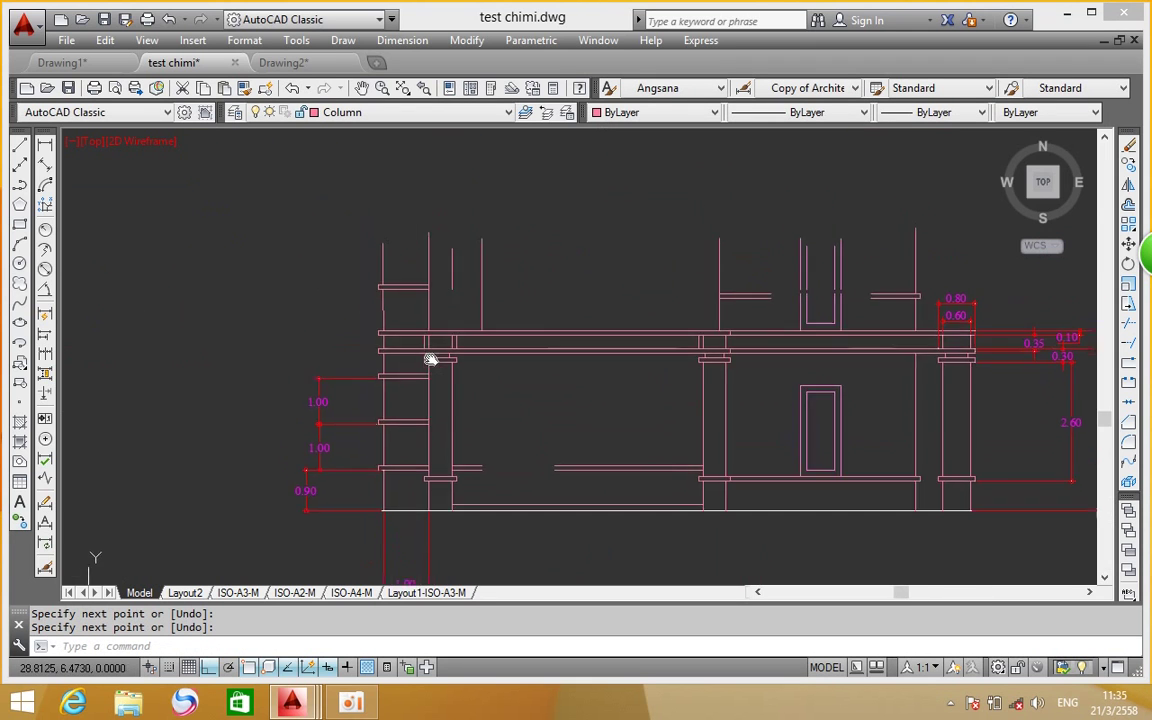
{"action": "scroll", "coordinate": [399, 368], "scroll_direction": "up", "scroll_amount": 4}
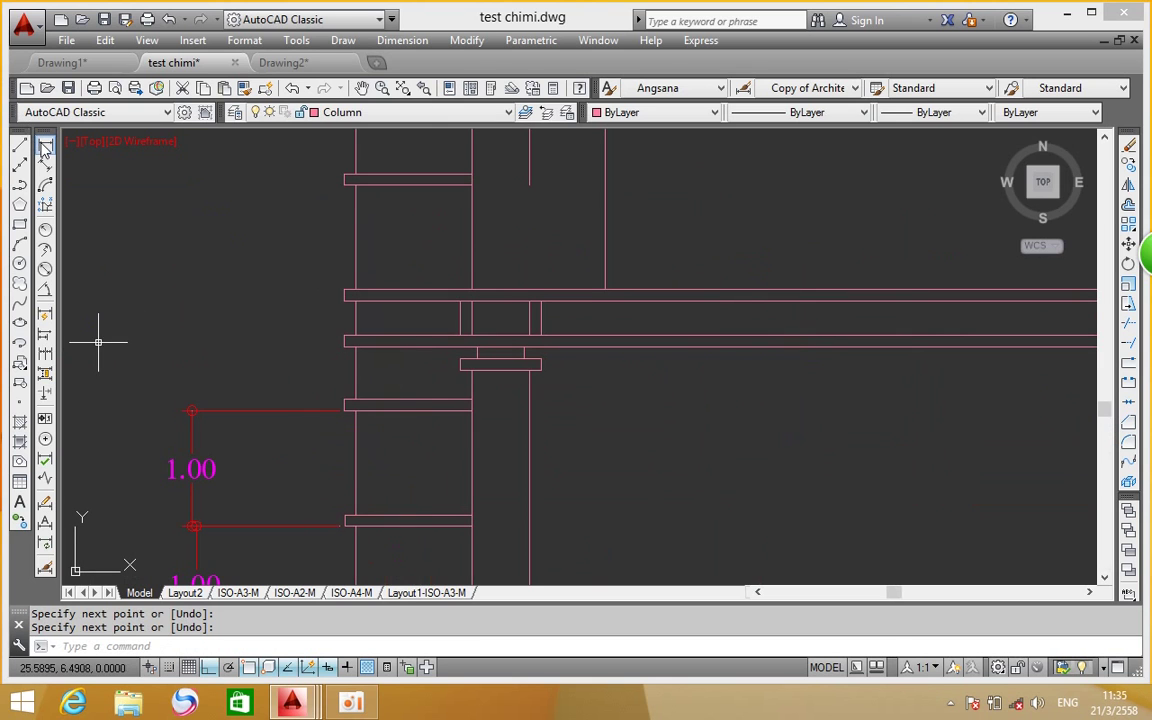
{"action": "left_click", "coordinate": [45, 147]}
{"action": "left_click", "coordinate": [344, 405]}
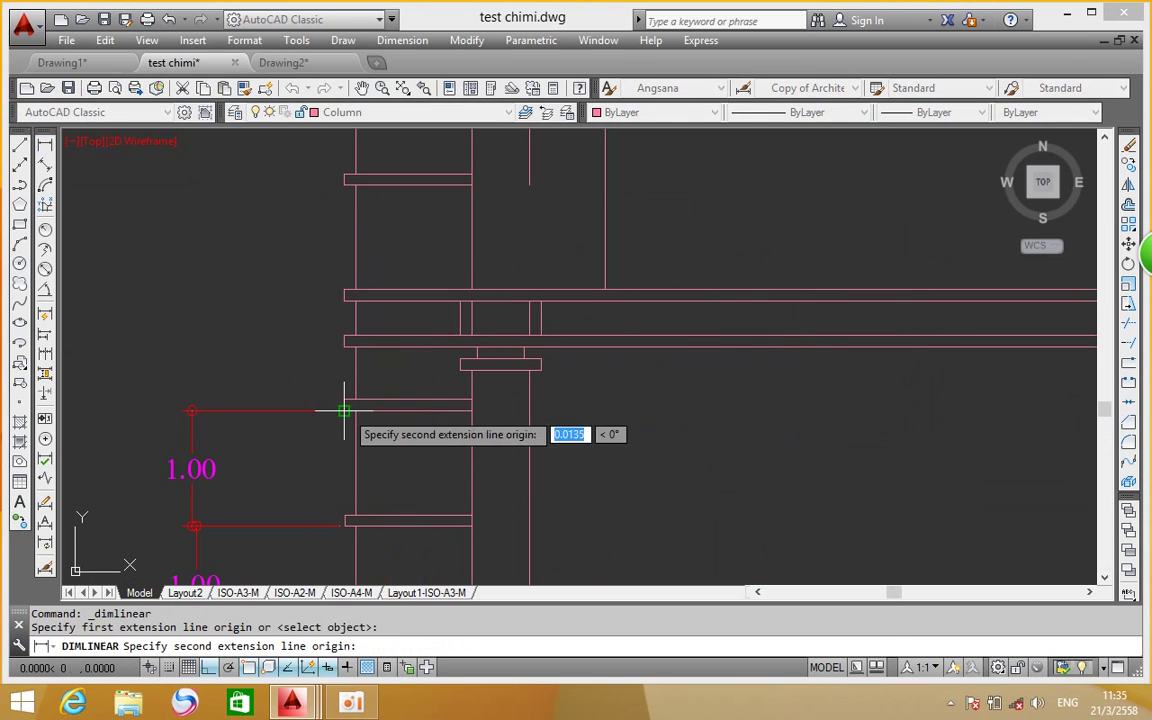
{"action": "left_click", "coordinate": [344, 345]}
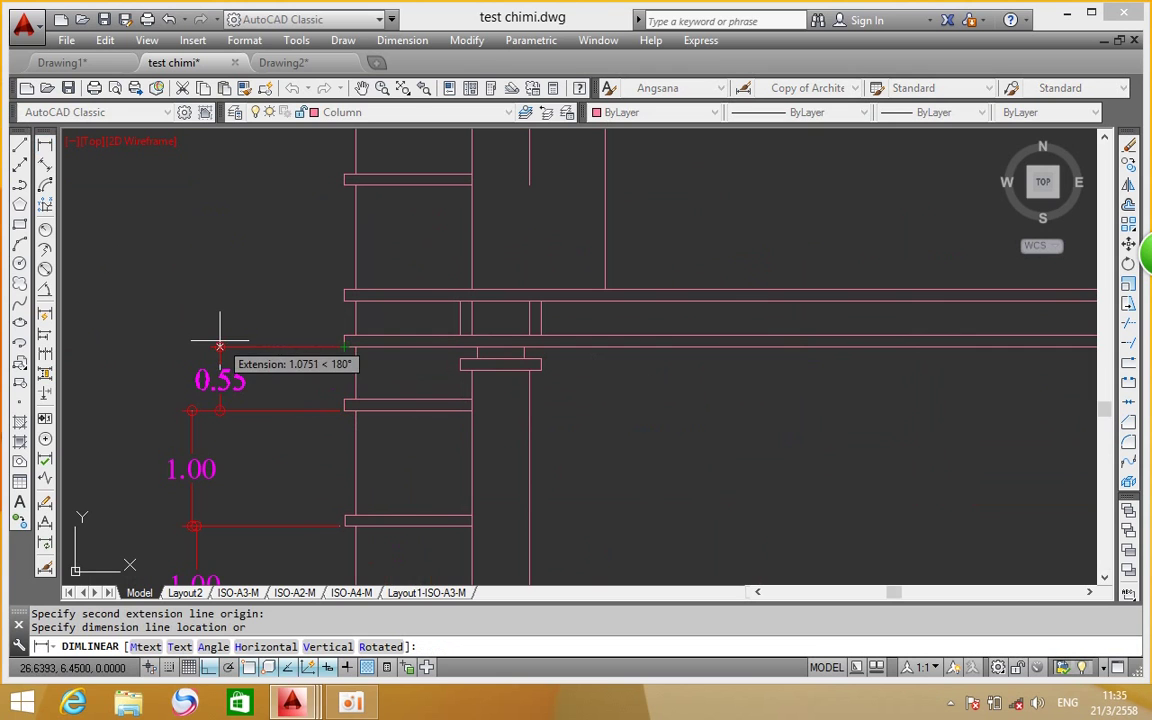
{"action": "left_click", "coordinate": [239, 329]}
Stack 0.40 and 1.00 vertical dimensions above the 0.55 dimension up to the top rail
{"action": "right_click", "coordinate": [222, 262]}
{"action": "left_click", "coordinate": [262, 271]}
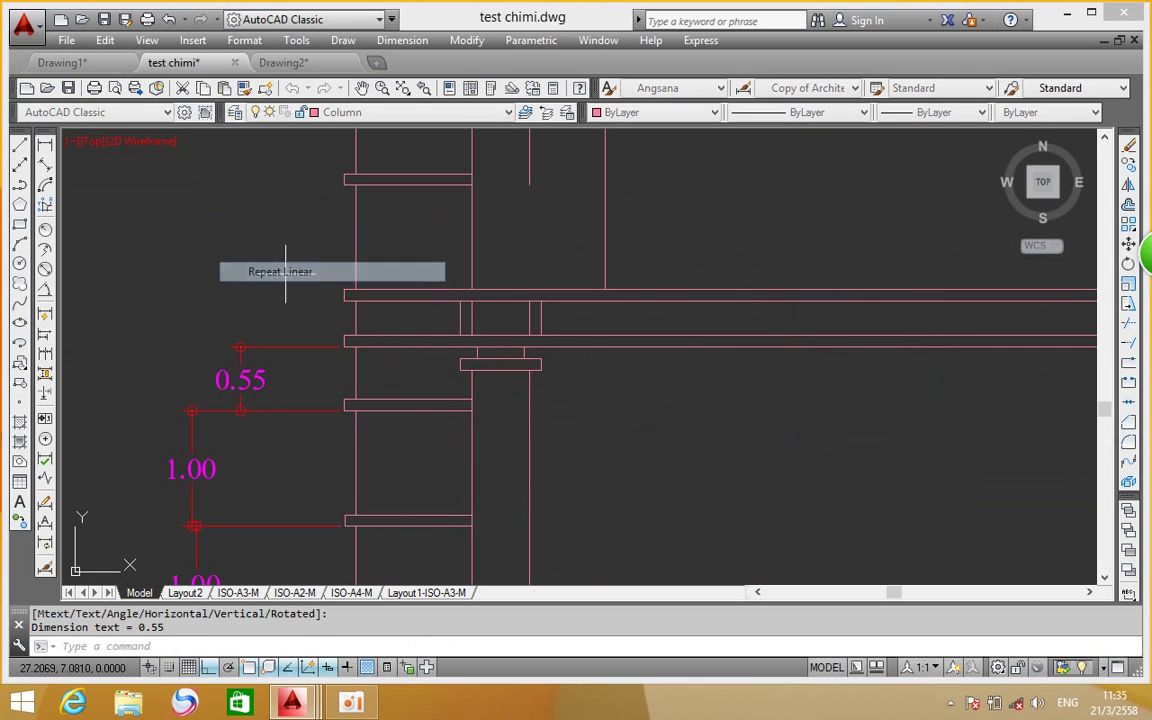
{"action": "left_click", "coordinate": [344, 345]}
{"action": "left_click", "coordinate": [344, 299]}
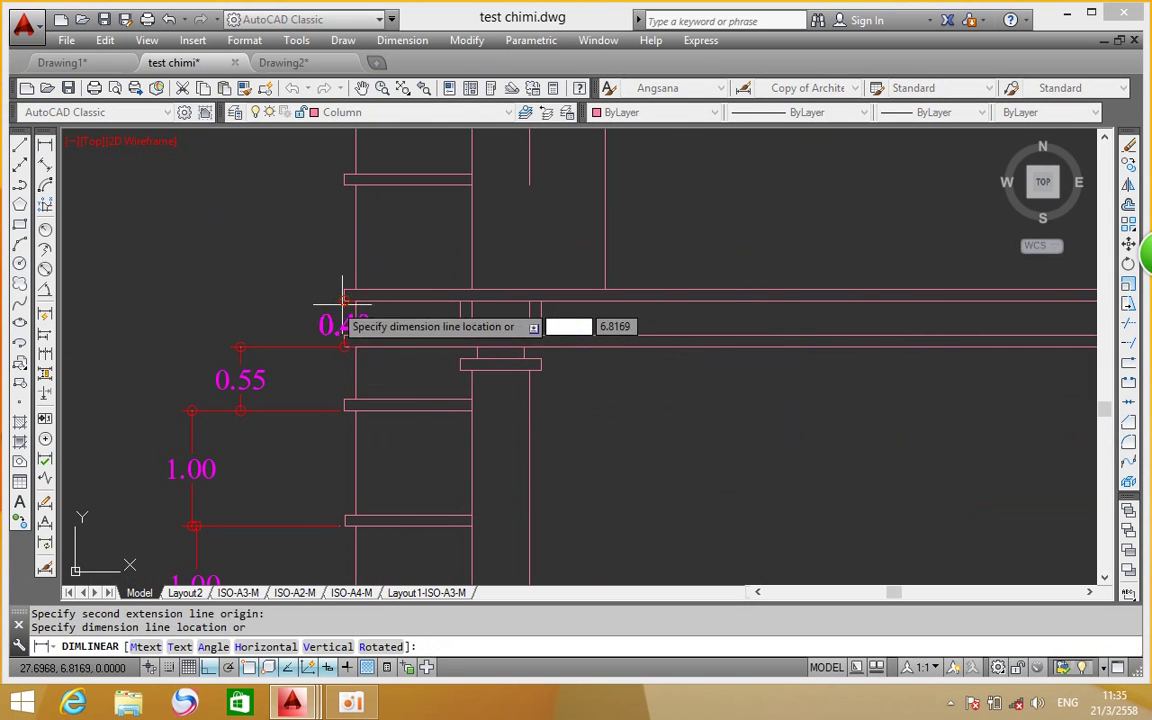
{"action": "left_click", "coordinate": [261, 295]}
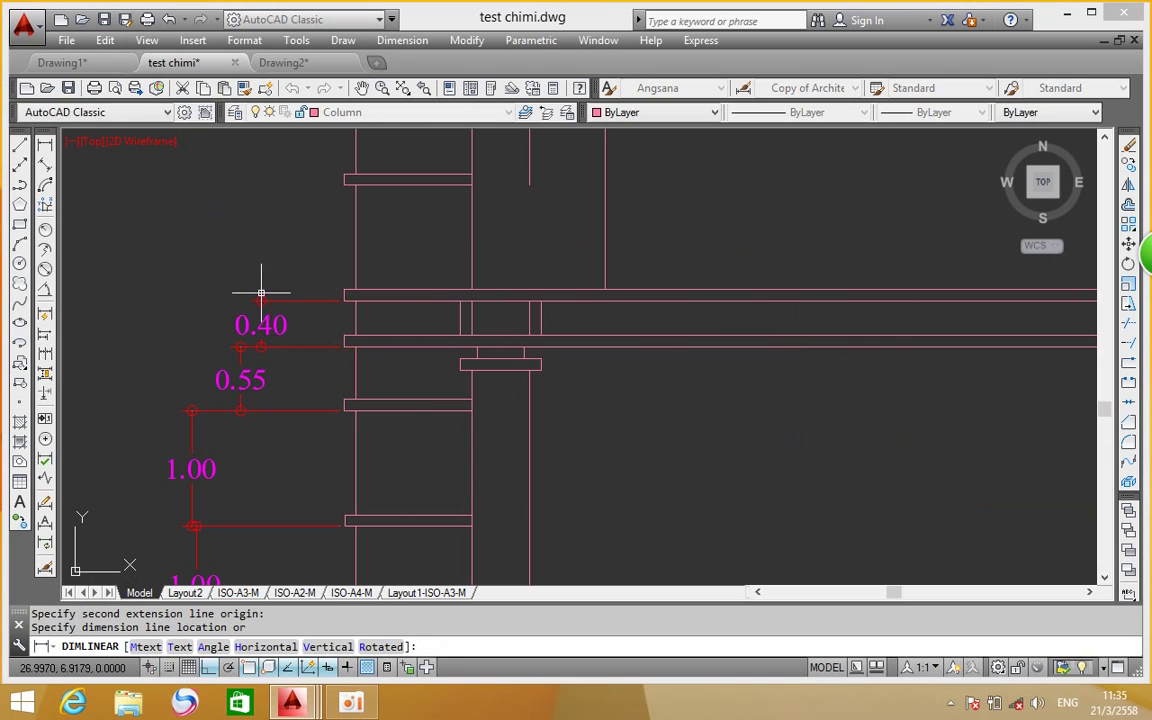
{"action": "right_click", "coordinate": [303, 235]}
{"action": "left_click", "coordinate": [341, 247]}
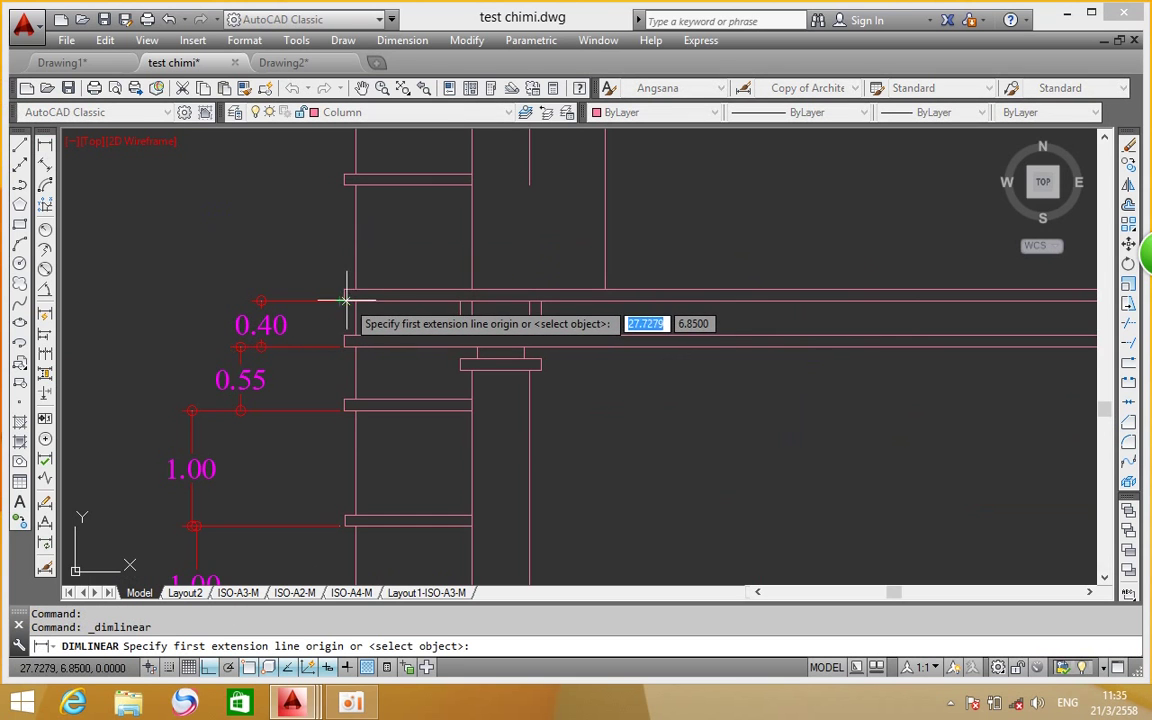
{"action": "left_click", "coordinate": [344, 299]}
{"action": "left_click", "coordinate": [330, 184]}
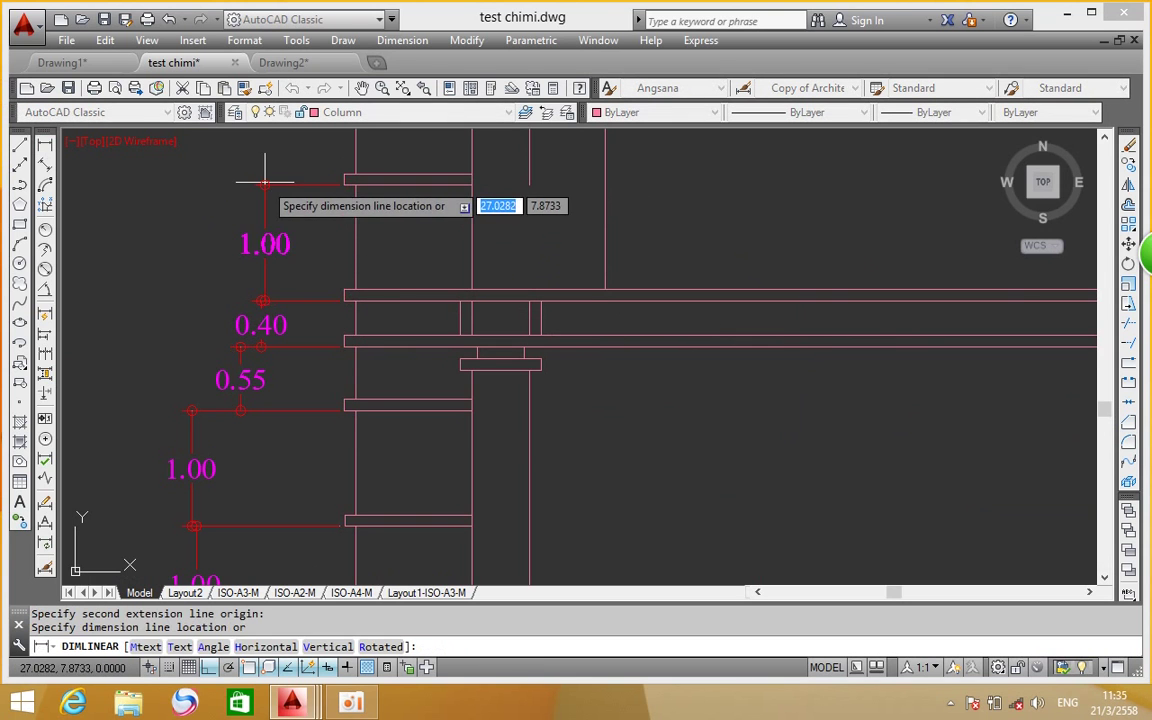
{"action": "left_click", "coordinate": [190, 184]}
{"action": "scroll", "coordinate": [387, 302], "scroll_direction": "down", "scroll_amount": 4}
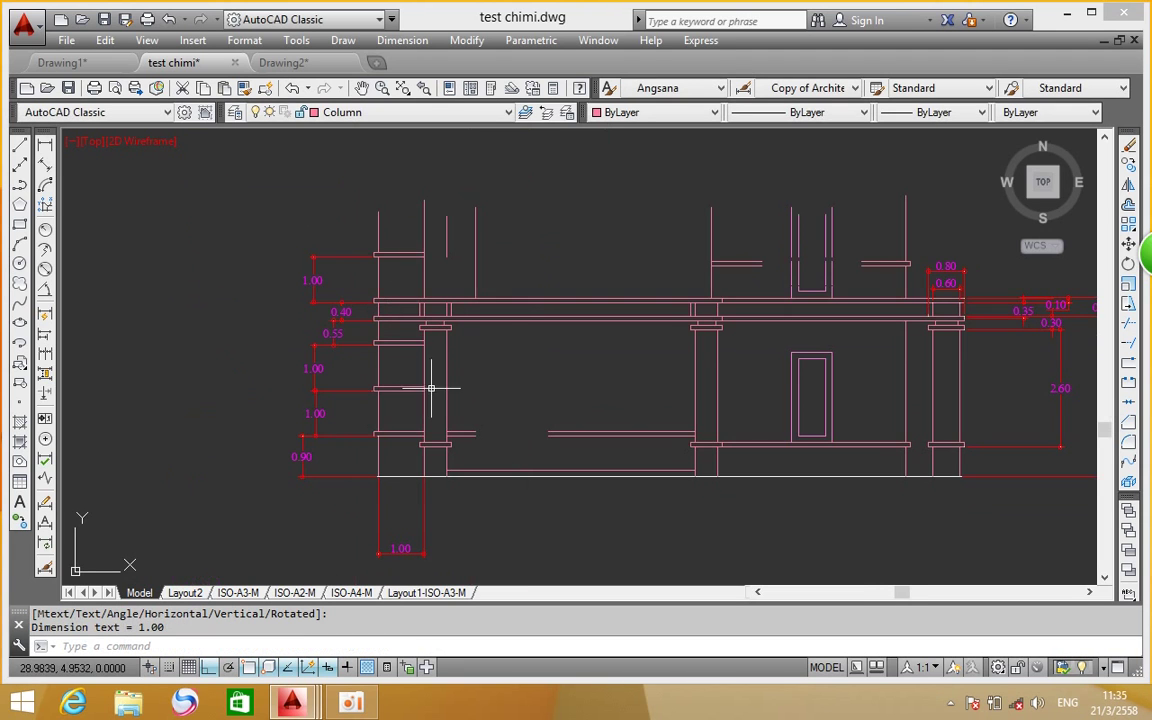
{"action": "scroll", "coordinate": [397, 347], "scroll_direction": "up", "scroll_amount": 4}
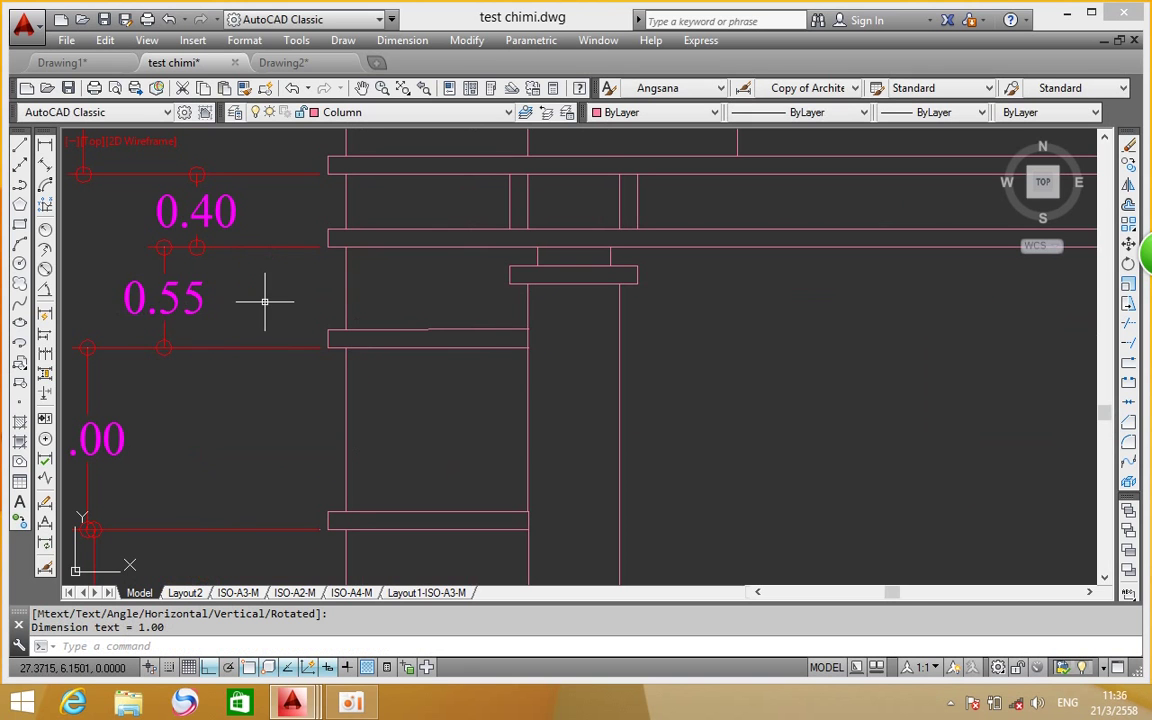
Copy the lower elevation's top rail 0.55 upward on the left column
{"action": "scroll", "coordinate": [355, 345], "scroll_direction": "down", "scroll_amount": 4}
{"action": "scroll", "coordinate": [365, 346], "scroll_direction": "up", "scroll_amount": 2}
{"action": "middle_click_drag", "start_coordinate": [373, 342], "coordinate": [452, 231]}
{"action": "middle_click_drag", "start_coordinate": [509, 514], "coordinate": [470, 316]}
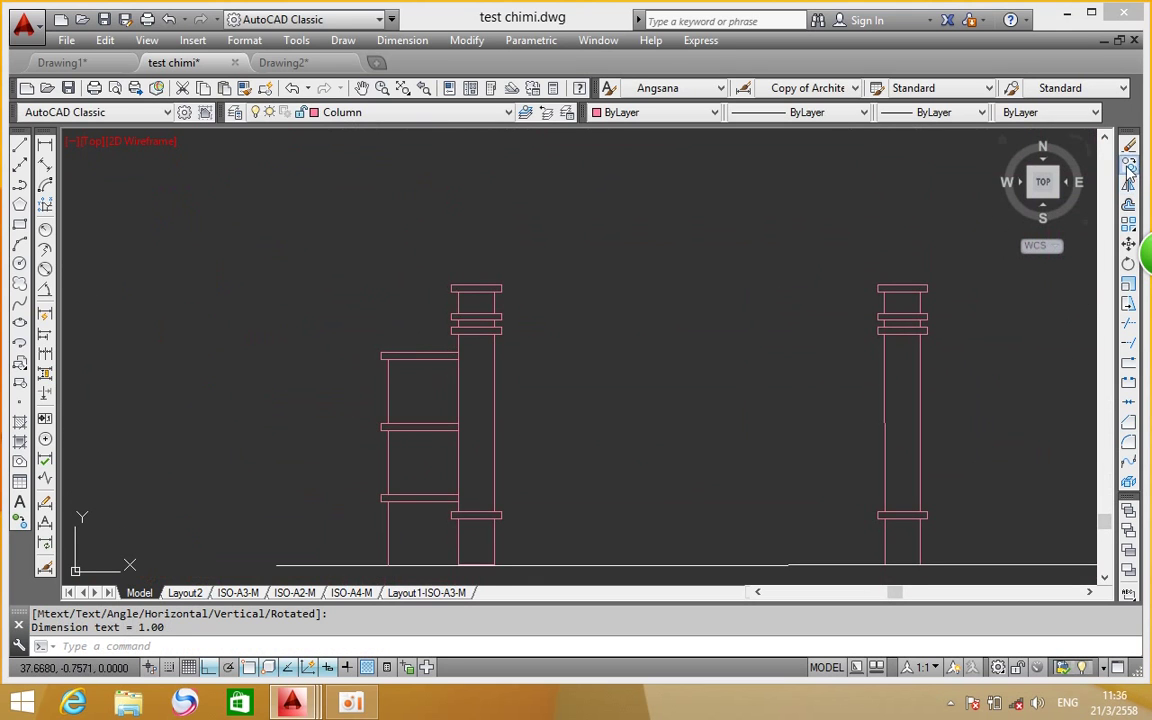
{"action": "left_click", "coordinate": [1129, 165]}
{"action": "left_click", "coordinate": [352, 343]}
{"action": "left_click", "coordinate": [477, 374]}
{"action": "key", "text": "Return"}
{"action": "left_click", "coordinate": [382, 355]}
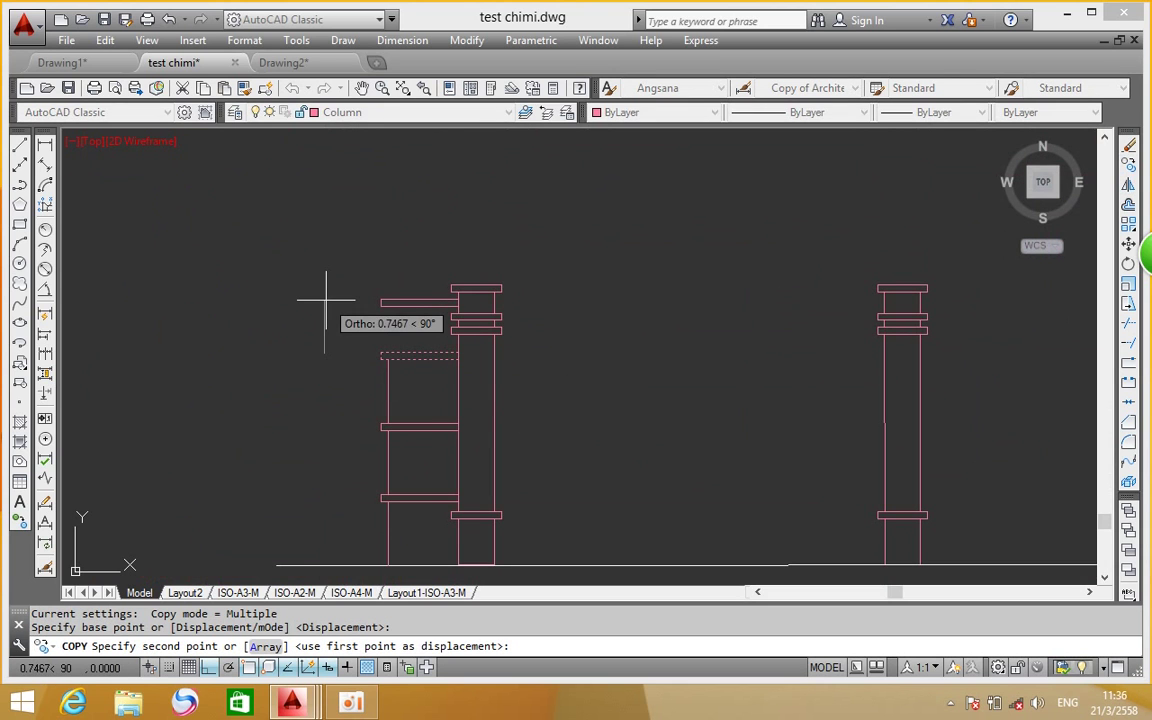
{"action": "type", "text": ".55"}
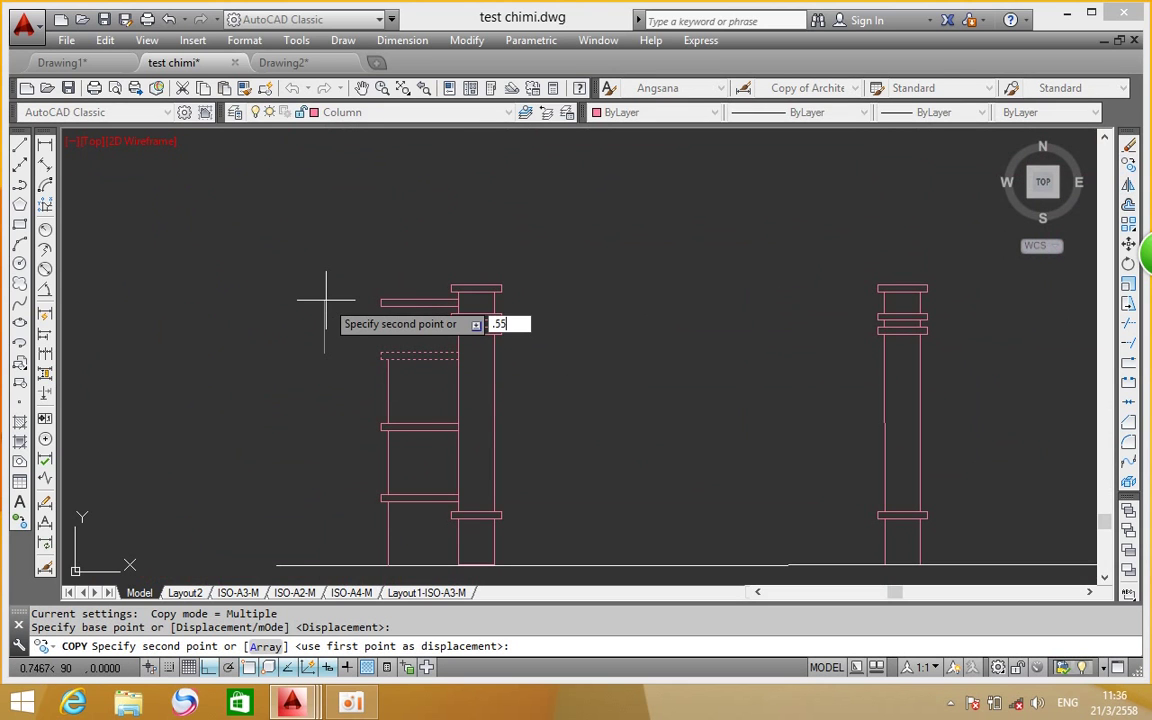
{"action": "key", "text": "Return"}
{"action": "key", "text": "Return"}
Reframe the view to show both elevations before the next rail copy
{"action": "scroll", "coordinate": [416, 260], "scroll_direction": "down", "scroll_amount": 3}
{"action": "middle_click_drag", "start_coordinate": [415, 160], "coordinate": [415, 270]}
{"action": "scroll", "coordinate": [413, 262], "scroll_direction": "up", "scroll_amount": 4}
{"action": "scroll", "coordinate": [415, 250], "scroll_direction": "down", "scroll_amount": 4}
{"action": "scroll", "coordinate": [405, 320], "scroll_direction": "up", "scroll_amount": 4}
{"action": "scroll", "coordinate": [414, 374], "scroll_direction": "down", "scroll_amount": 3}
{"action": "scroll", "coordinate": [406, 257], "scroll_direction": "up", "scroll_amount": 3}
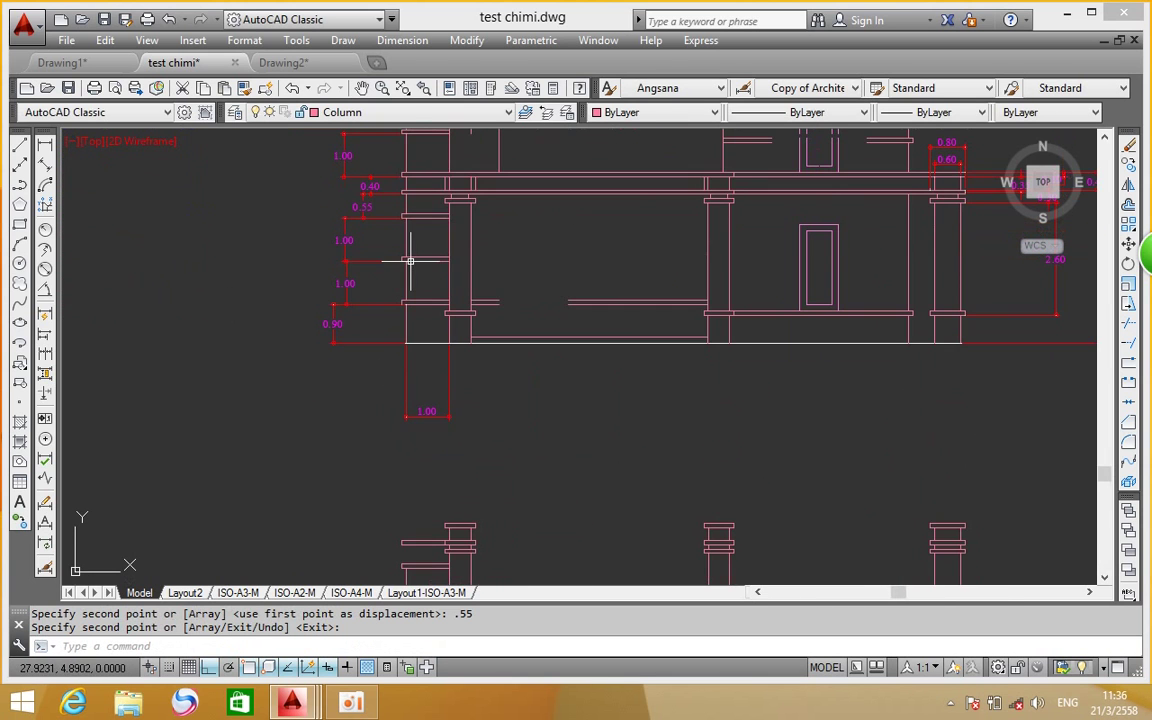
{"action": "middle_click_drag", "start_coordinate": [830, 411], "coordinate": [846, 352]}
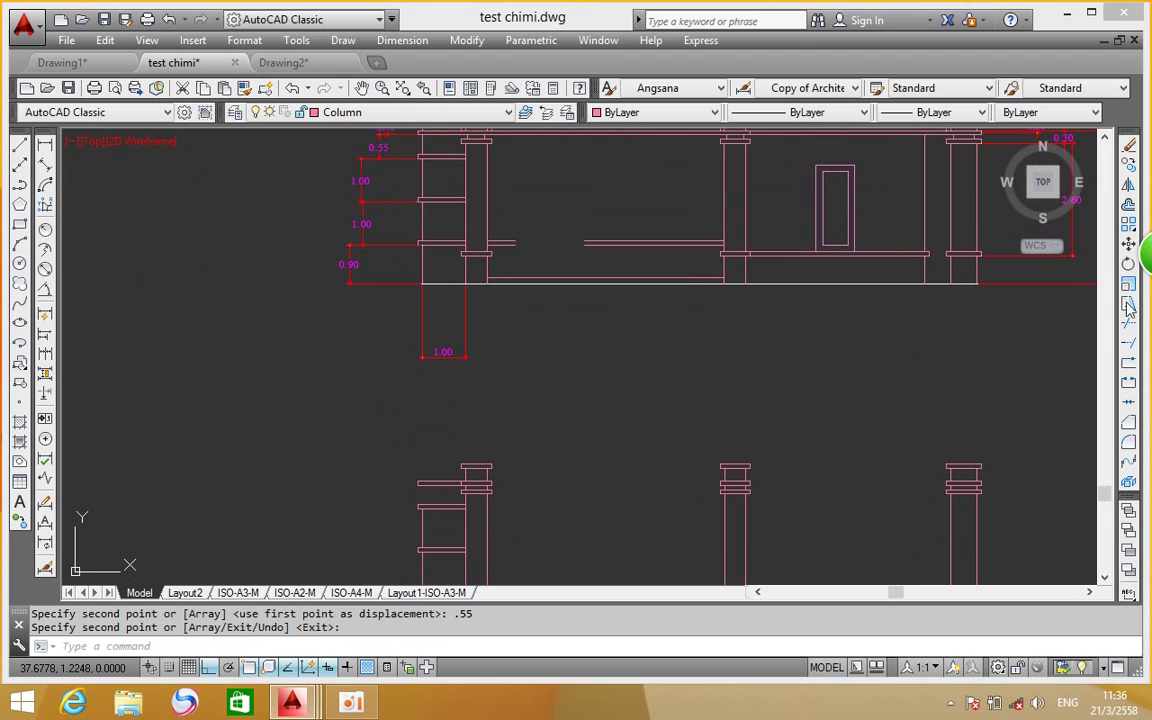
{"action": "left_click", "coordinate": [1127, 192]}
{"action": "scroll", "coordinate": [535, 566], "scroll_direction": "up", "scroll_amount": 5}
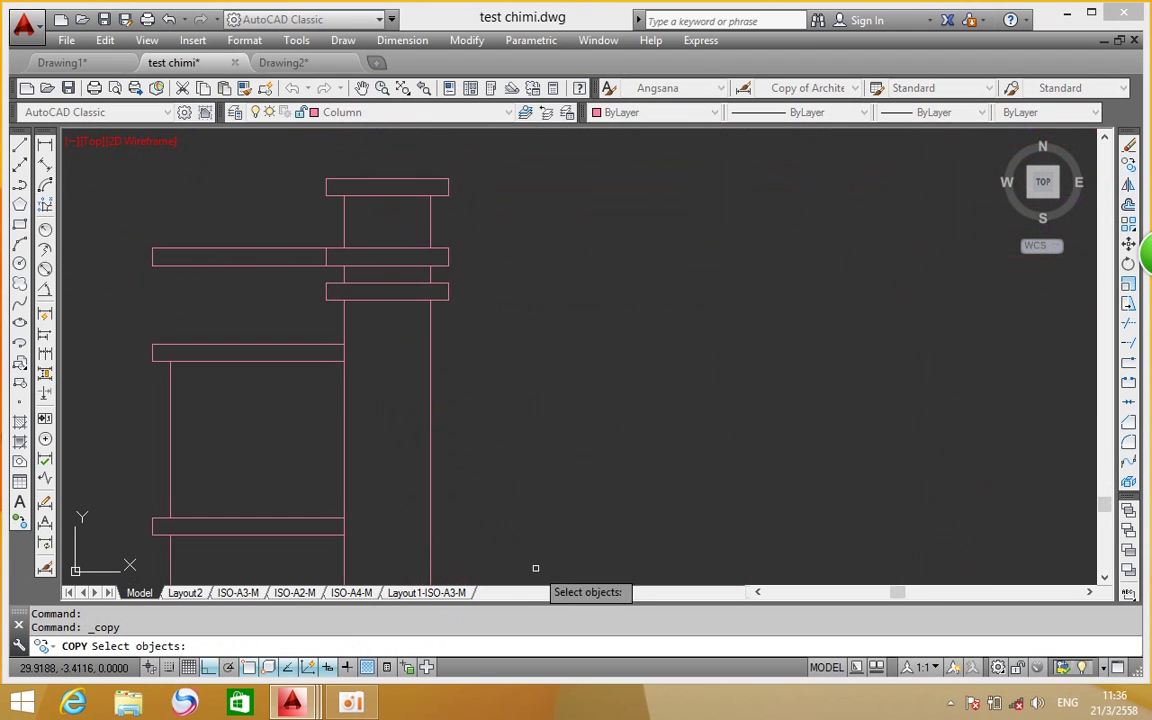
Copy the selected rail 0.4 higher on the left column's stack
{"action": "scroll", "coordinate": [406, 384], "scroll_direction": "down", "scroll_amount": 2}
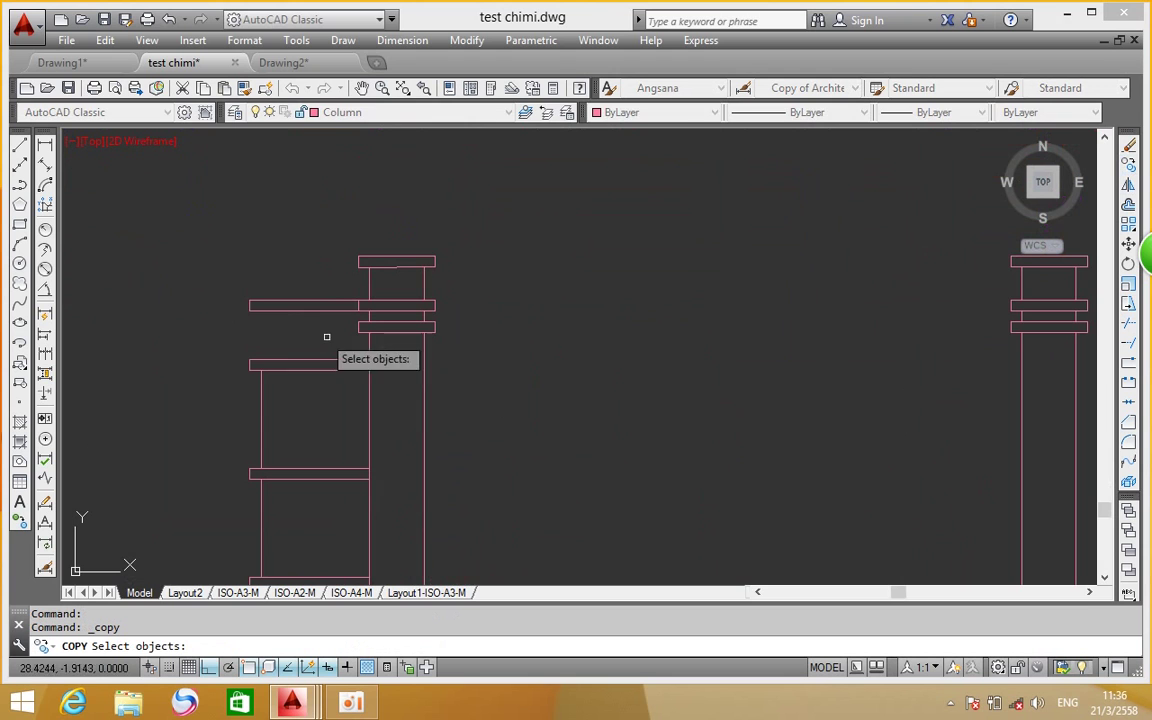
{"action": "left_click", "coordinate": [233, 278]}
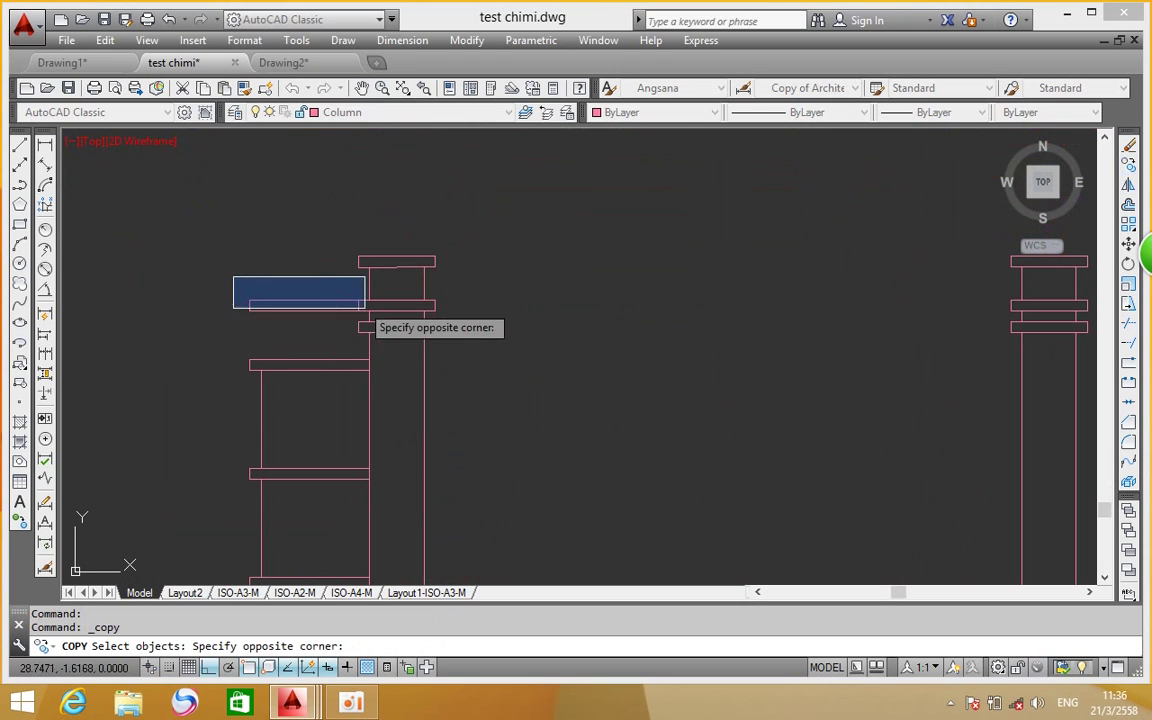
{"action": "left_click", "coordinate": [375, 320]}
{"action": "key", "text": "Return"}
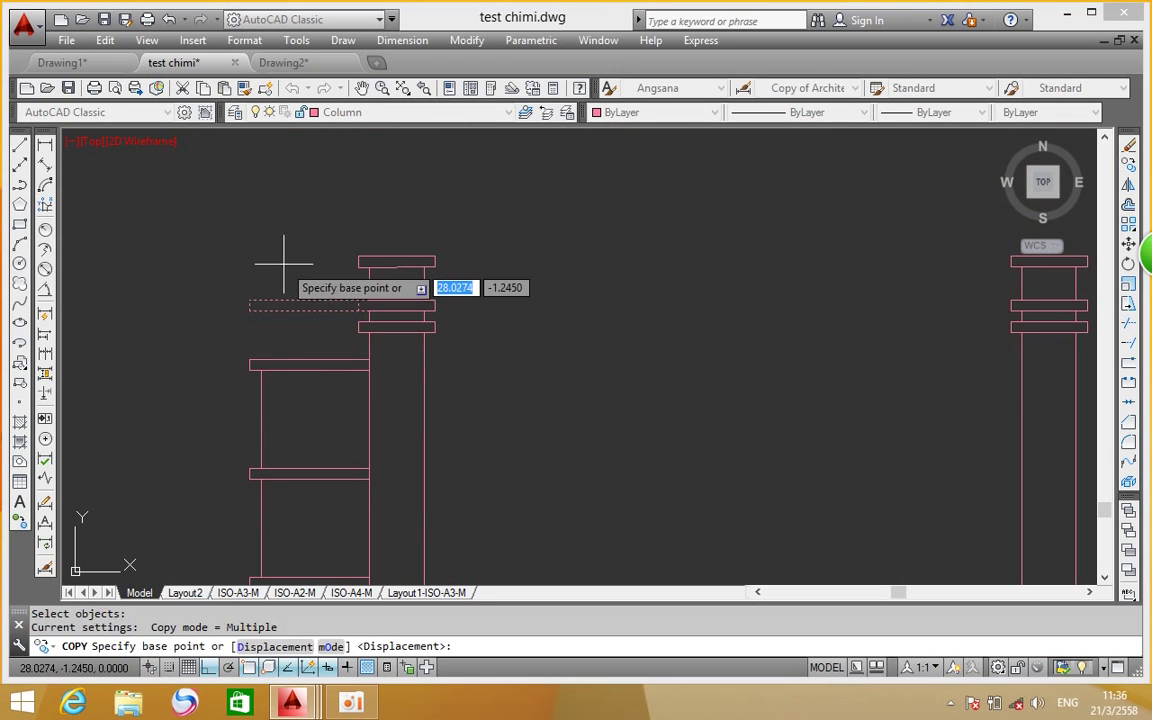
{"action": "left_click", "coordinate": [283, 265]}
{"action": "type", "text": "."}
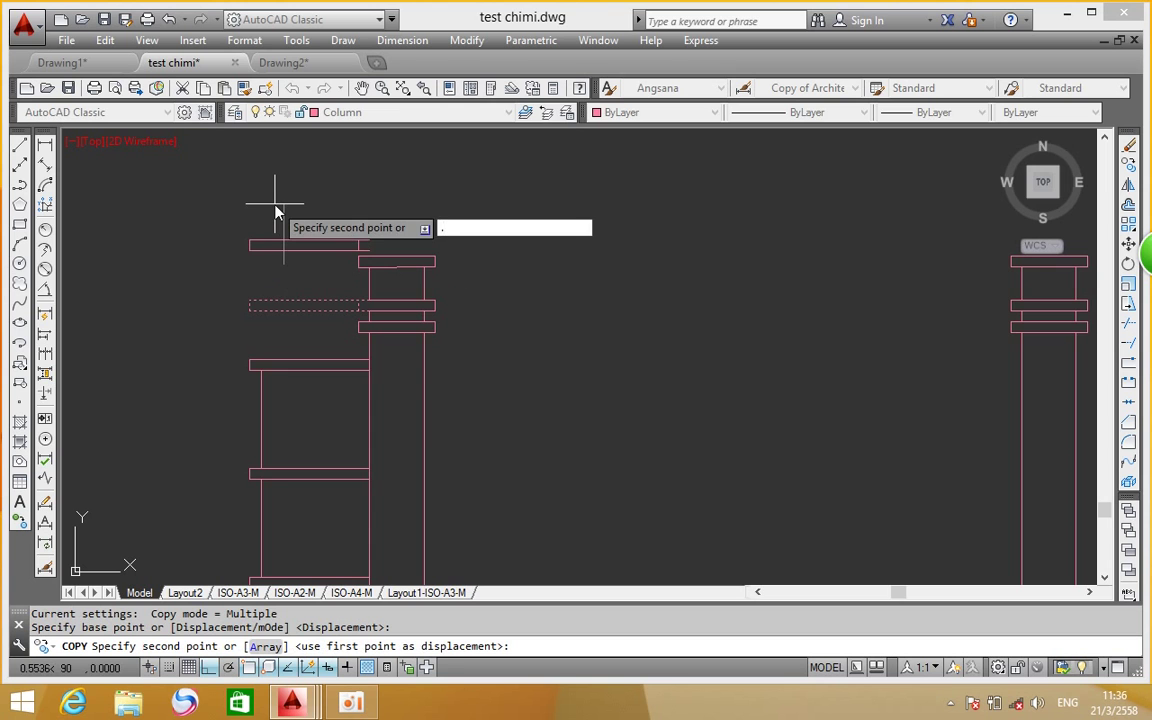
{"action": "type", "text": "4"}
{"action": "key", "text": "Return"}
{"action": "key", "text": "Return"}
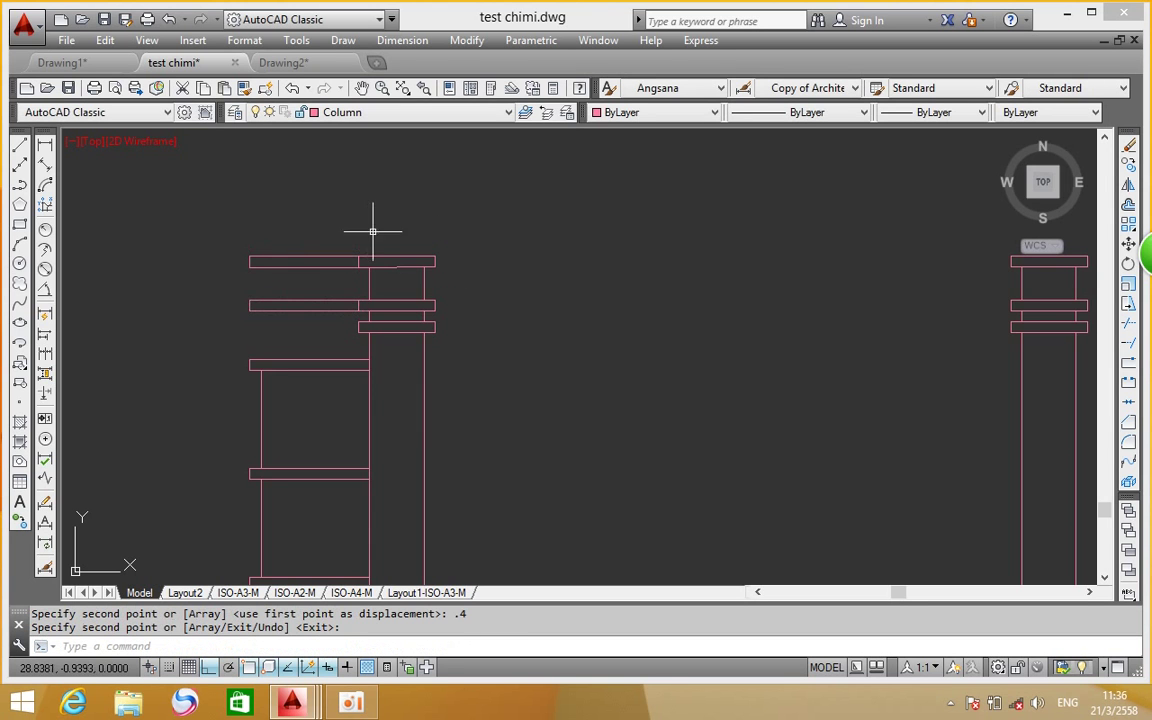
Copy the topmost rail 0.6 upward as a separate bar
{"action": "scroll", "coordinate": [365, 245], "scroll_direction": "down", "scroll_amount": 3}
{"action": "mouse_move", "coordinate": [347, 257]}
{"action": "middle_mouse_down"}
{"action": "mouse_move", "coordinate": [369, 245]}
{"action": "mouse_move", "coordinate": [352, 321]}
{"action": "middle_mouse_up"}
{"action": "scroll", "coordinate": [340, 260], "scroll_direction": "up", "scroll_amount": 2}
{"action": "scroll", "coordinate": [341, 281], "scroll_direction": "down", "scroll_amount": 5}
{"action": "scroll", "coordinate": [309, 378], "scroll_direction": "up", "scroll_amount": 4}
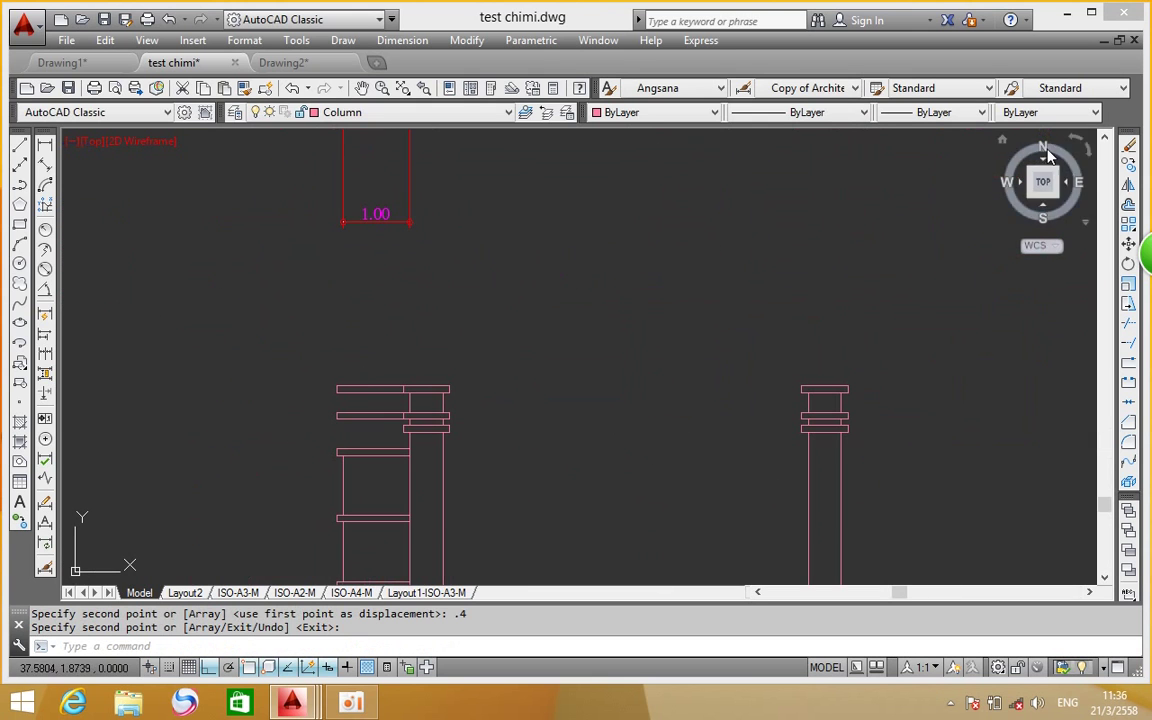
{"action": "key", "text": "Return"}
{"action": "key", "text": "Return"}
{"action": "left_click", "coordinate": [311, 349]}
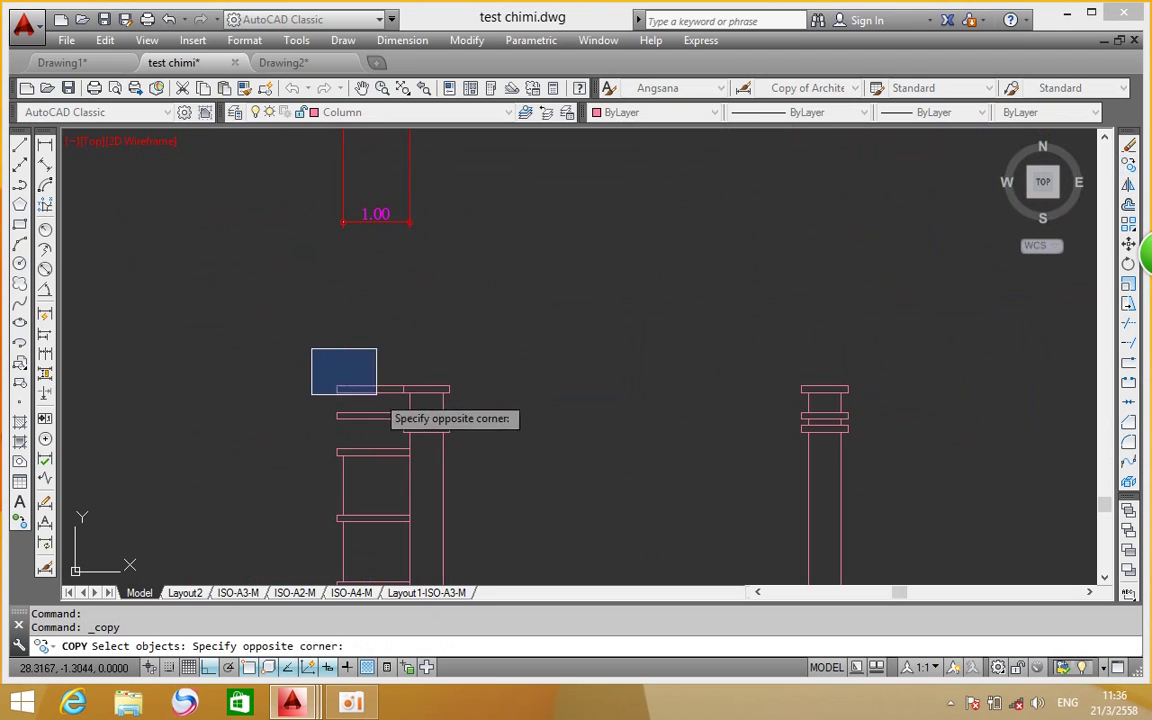
{"action": "left_click", "coordinate": [427, 406]}
{"action": "key", "text": "Return"}
{"action": "left_click", "coordinate": [381, 336]}
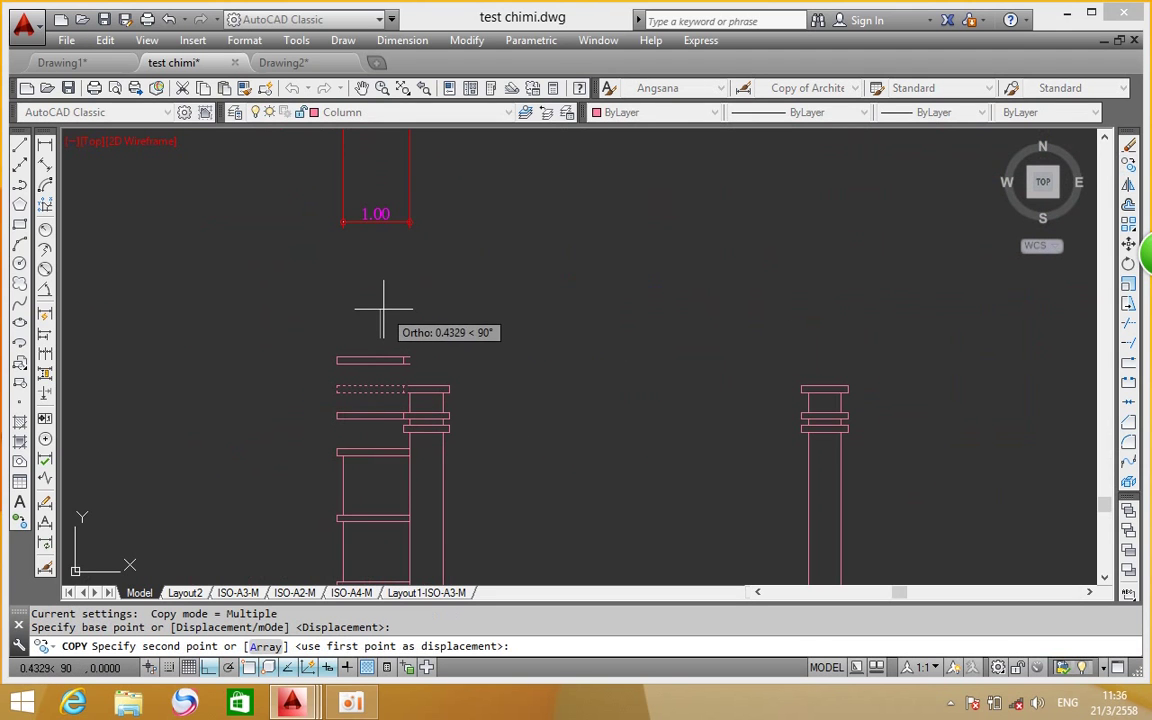
{"action": "type", "text": ".6"}
{"action": "key", "text": "Return"}
{"action": "key", "text": "Return"}
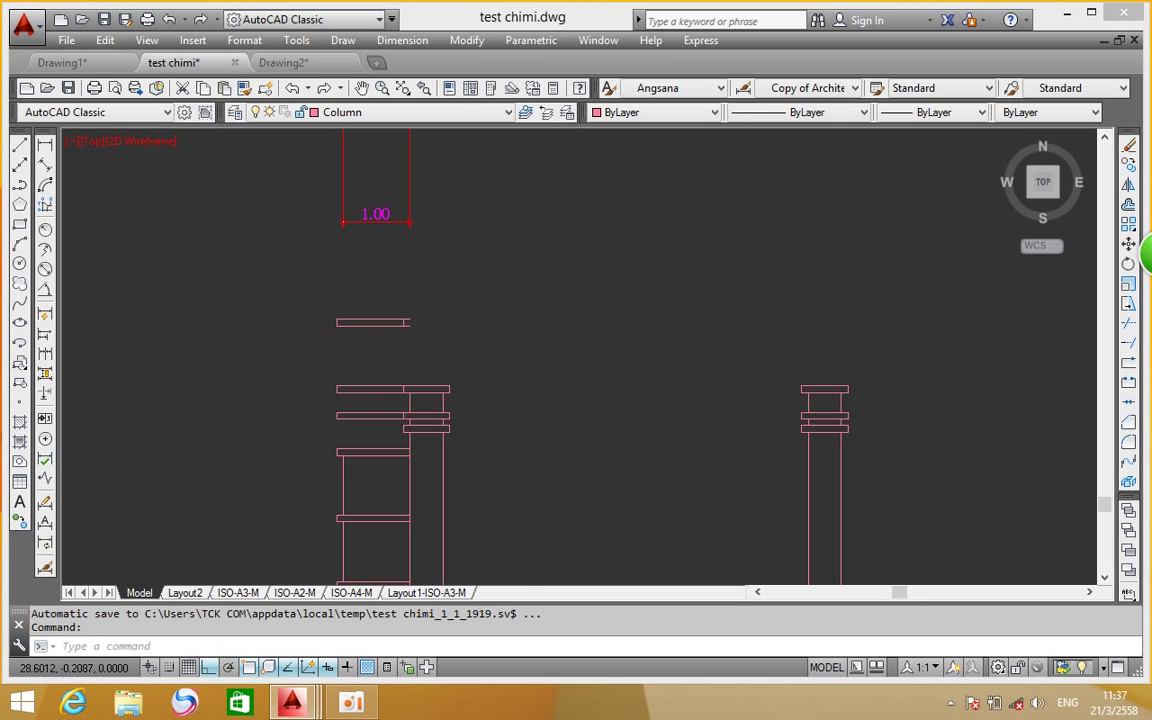
{"action": "scroll", "coordinate": [398, 323], "scroll_direction": "up", "scroll_amount": 10}
Erase the short divider line inside the small floating bar
{"action": "scroll", "coordinate": [445, 352], "scroll_direction": "down", "scroll_amount": 4}
{"action": "scroll", "coordinate": [432, 360], "scroll_direction": "down", "scroll_amount": 4}
{"action": "scroll", "coordinate": [411, 249], "scroll_direction": "up", "scroll_amount": 5}
{"action": "scroll", "coordinate": [467, 213], "scroll_direction": "up", "scroll_amount": 3}
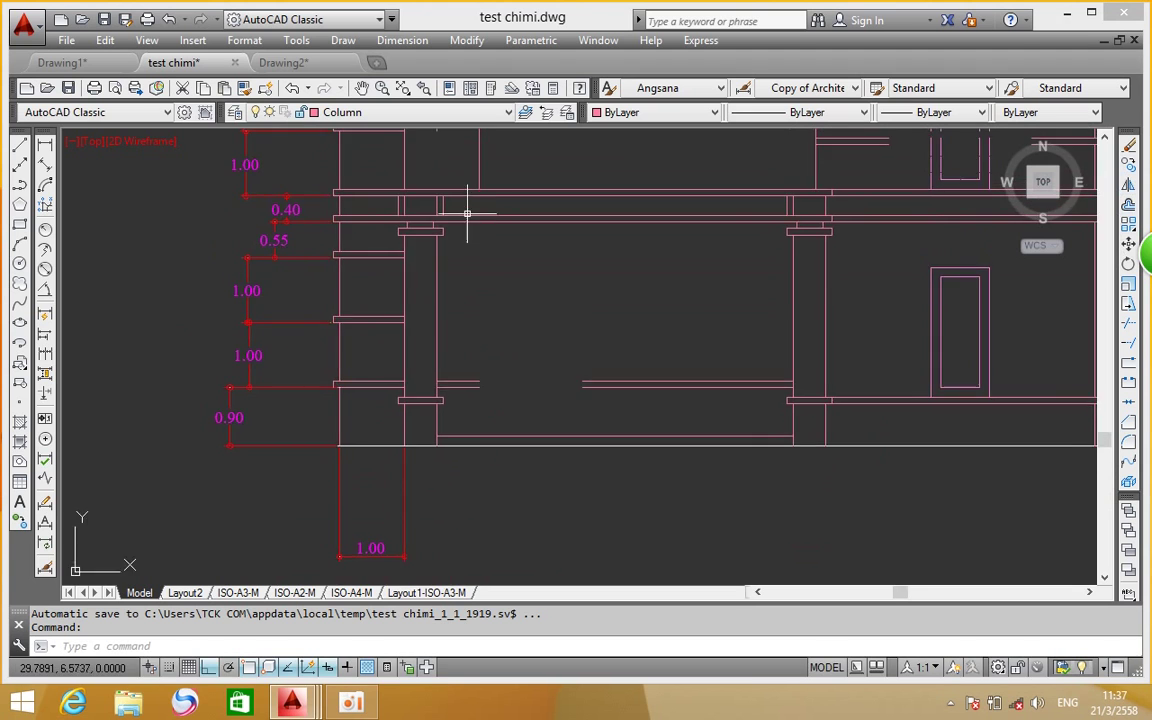
{"action": "middle_click_drag", "start_coordinate": [467, 213], "coordinate": [433, 364]}
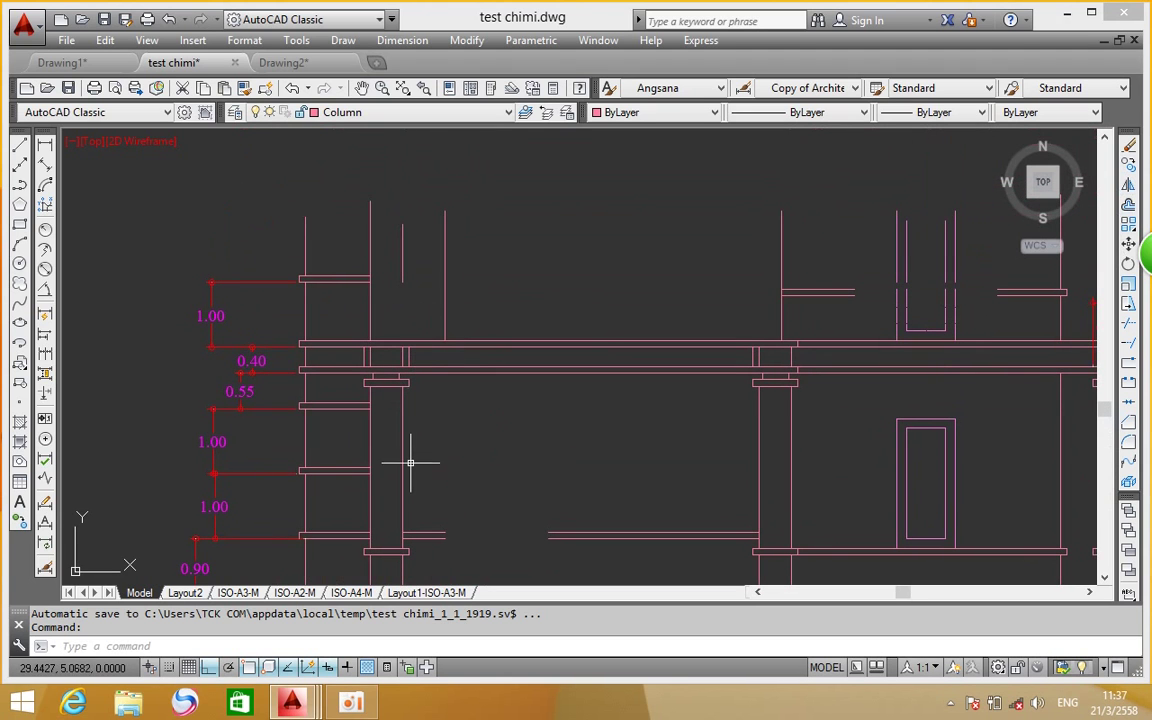
{"action": "middle_click_drag", "start_coordinate": [410, 422], "coordinate": [424, 249]}
{"action": "middle_click_drag", "start_coordinate": [415, 450], "coordinate": [411, 252]}
{"action": "scroll", "coordinate": [402, 335], "scroll_direction": "up", "scroll_amount": 5}
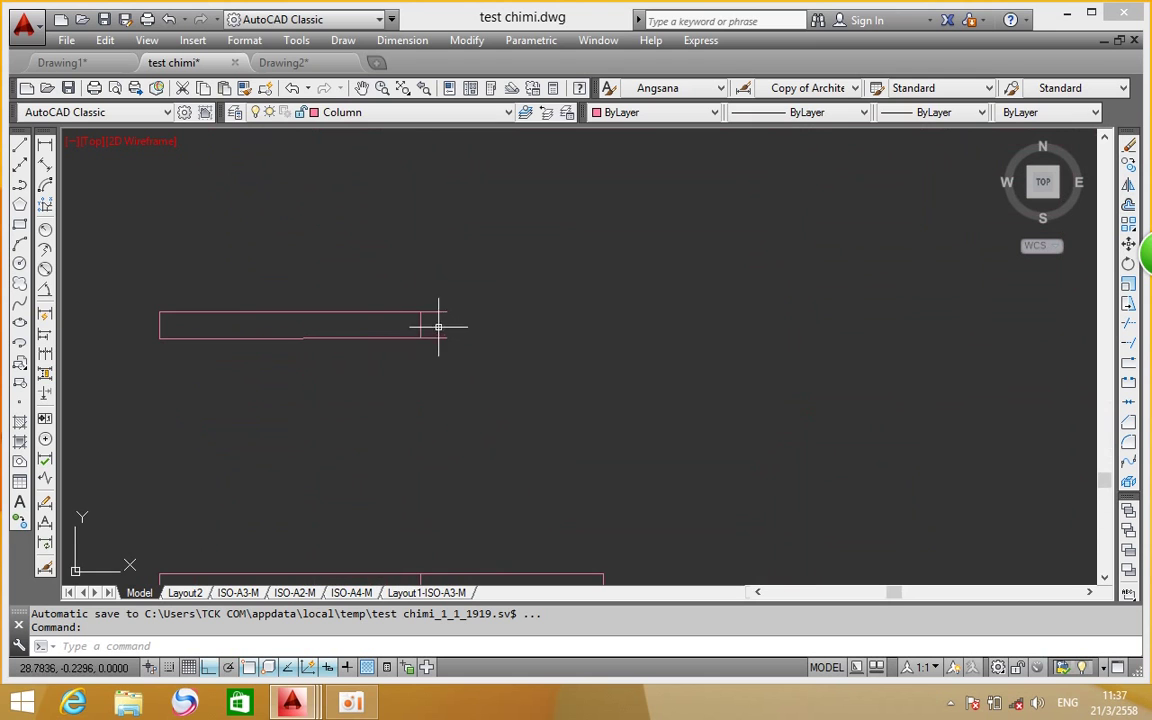
{"action": "left_click", "coordinate": [420, 325]}
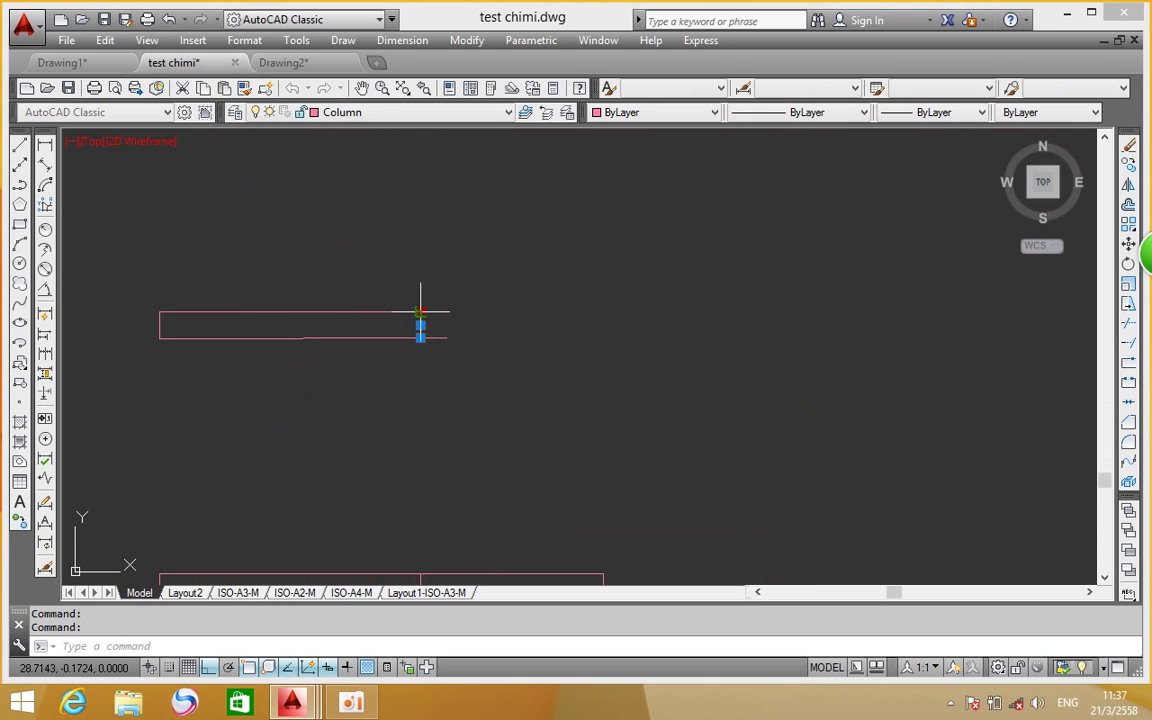
{"action": "left_click", "coordinate": [420, 312]}
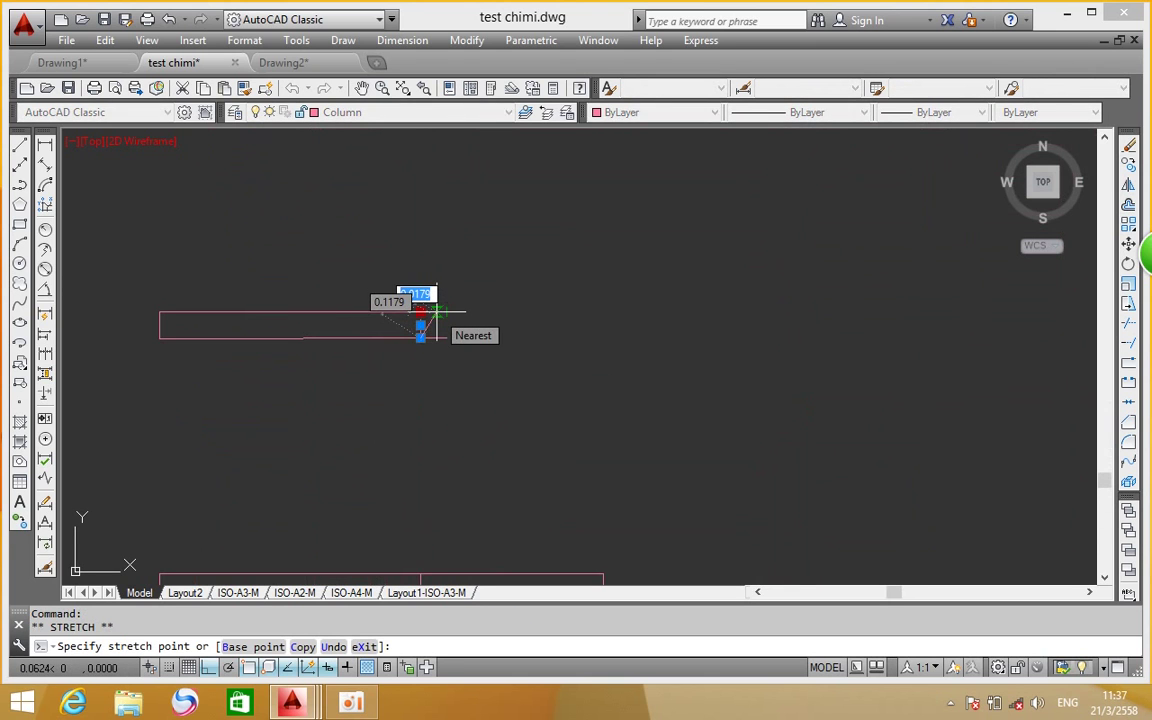
{"action": "key", "text": "Escape"}
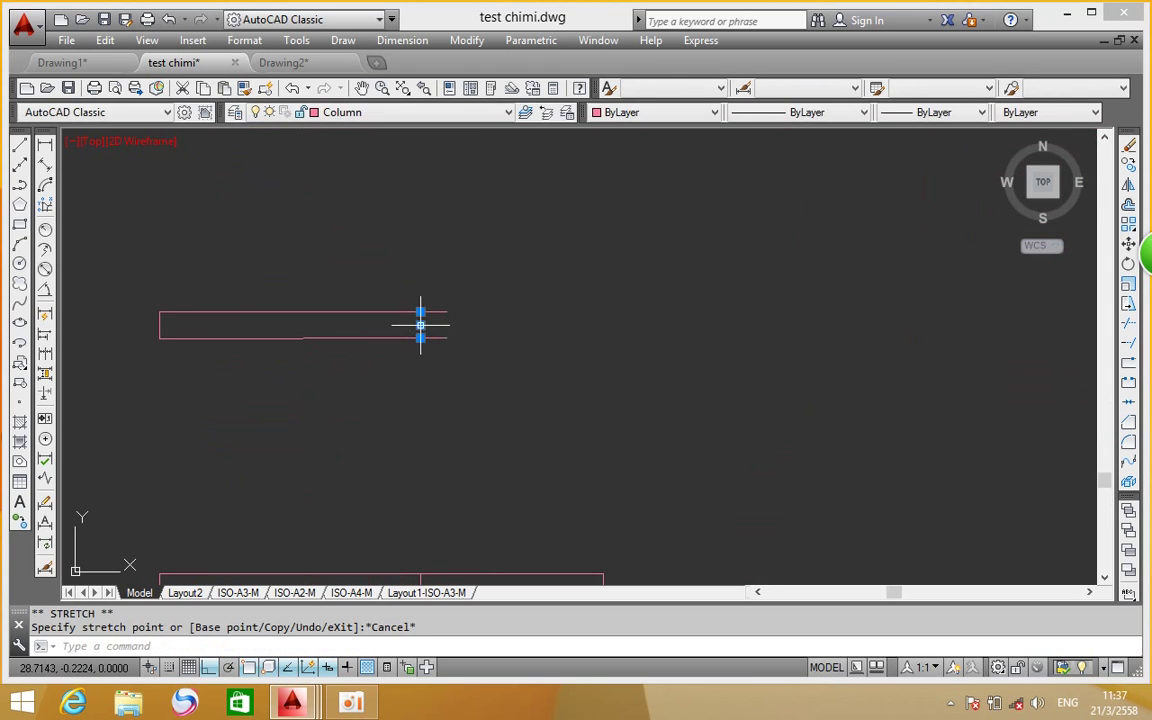
{"action": "left_click", "coordinate": [420, 325]}
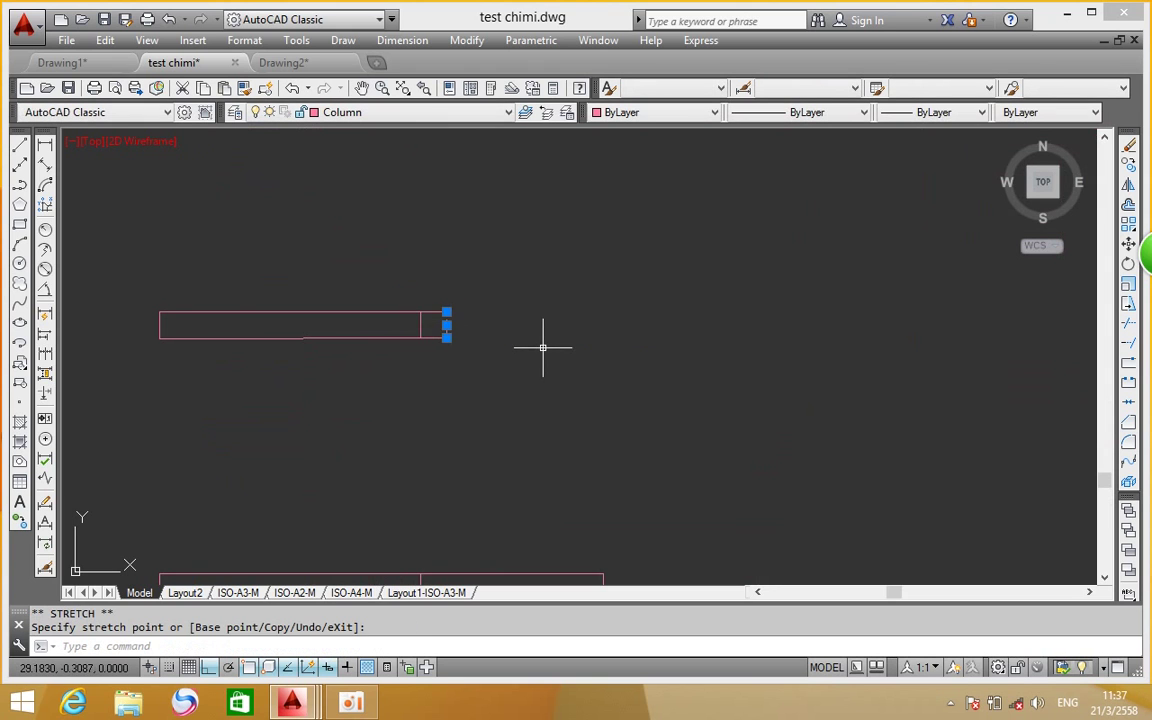
{"action": "key", "text": "Escape"}
{"action": "key", "text": "Escape"}
{"action": "scroll", "coordinate": [430, 320], "scroll_direction": "up", "scroll_amount": 1}
{"action": "left_click_drag", "start_coordinate": [437, 320], "coordinate": [355, 347]}
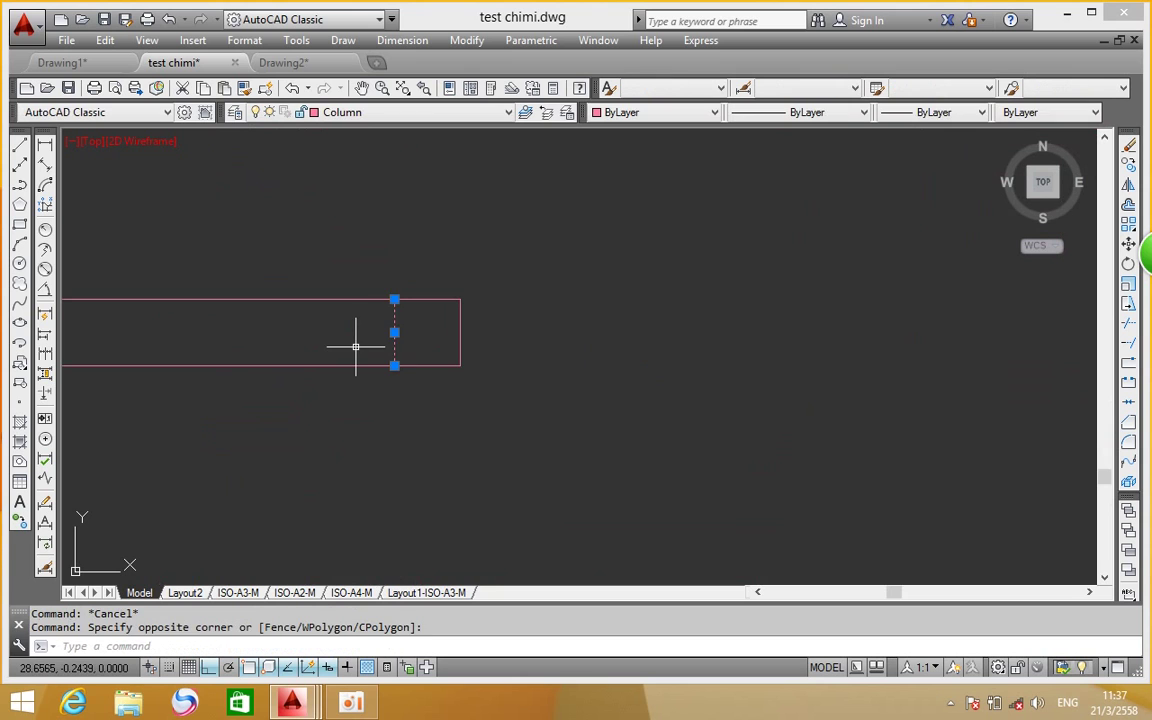
{"action": "key", "text": "Delete"}
Erase the divider lines in the top and middle rails atop the column
{"action": "scroll", "coordinate": [380, 327], "scroll_direction": "down", "scroll_amount": 3}
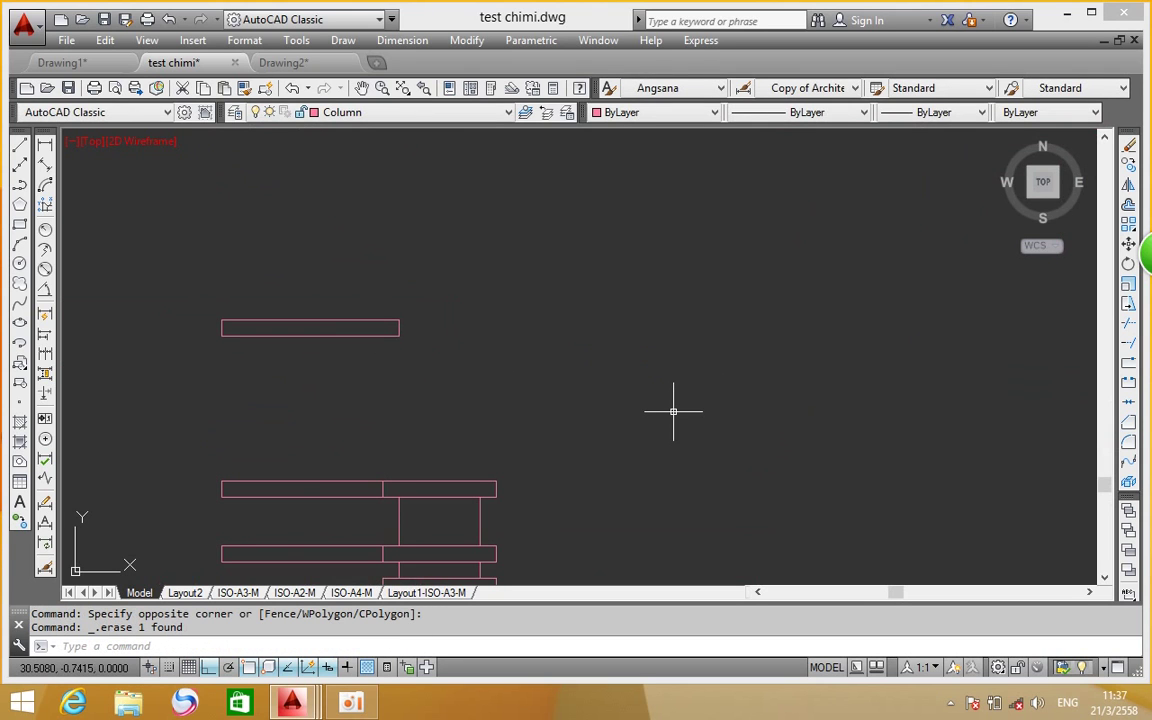
{"action": "scroll", "coordinate": [520, 298], "scroll_direction": "down", "scroll_amount": 4}
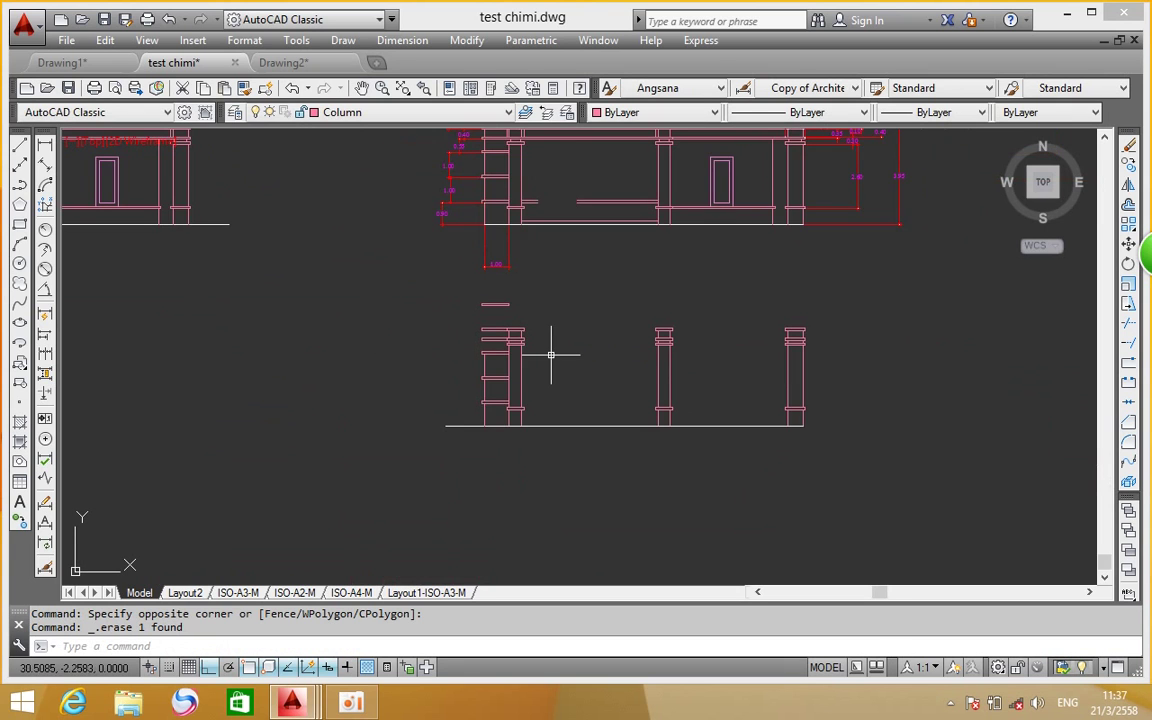
{"action": "scroll", "coordinate": [530, 340], "scroll_direction": "up", "scroll_amount": 2}
{"action": "scroll", "coordinate": [443, 305], "scroll_direction": "down", "scroll_amount": 1}
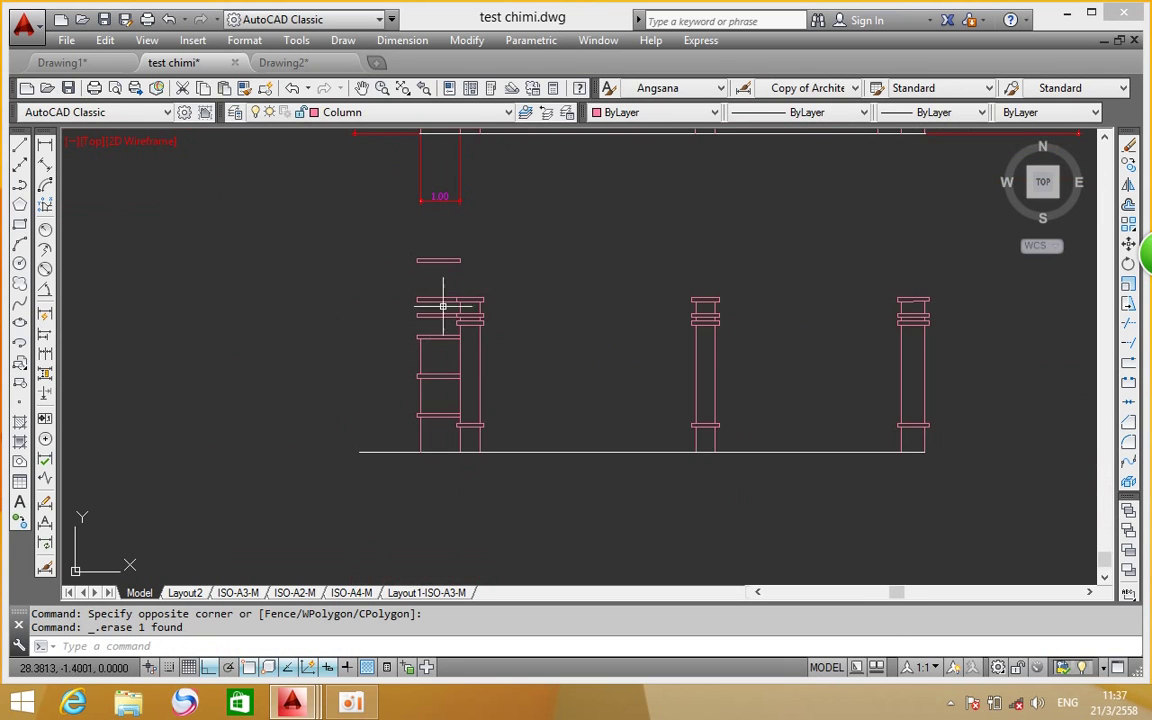
{"action": "middle_click_drag", "start_coordinate": [443, 305], "coordinate": [445, 385]}
{"action": "scroll", "coordinate": [441, 410], "scroll_direction": "up", "scroll_amount": 1}
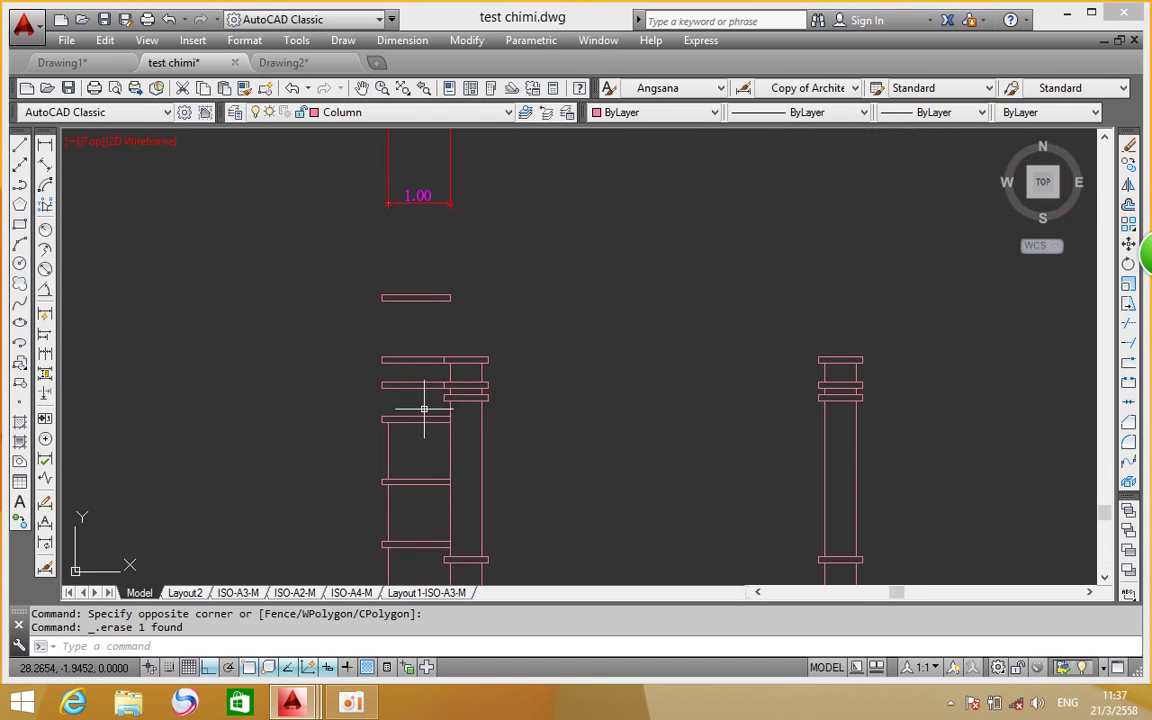
{"action": "scroll", "coordinate": [470, 362], "scroll_direction": "up", "scroll_amount": 3}
{"action": "scroll", "coordinate": [431, 352], "scroll_direction": "down", "scroll_amount": 2}
{"action": "scroll", "coordinate": [431, 352], "scroll_direction": "up", "scroll_amount": 2}
{"action": "scroll", "coordinate": [427, 352], "scroll_direction": "up", "scroll_amount": 1}
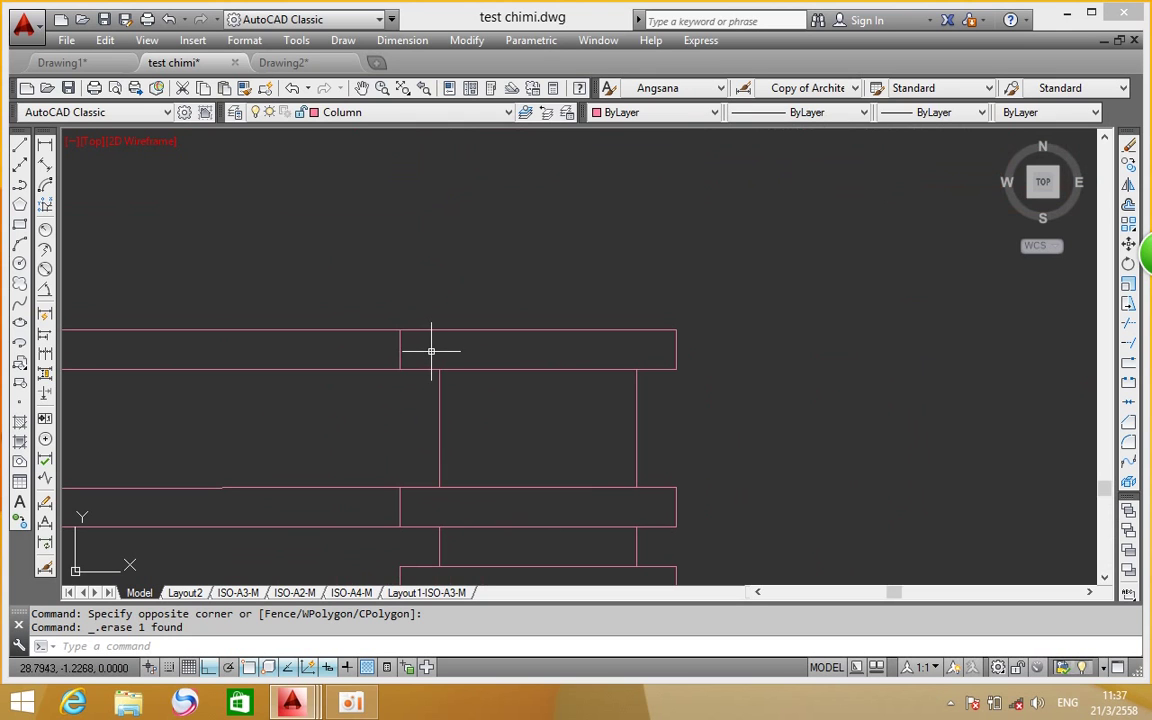
{"action": "scroll", "coordinate": [399, 352], "scroll_direction": "down", "scroll_amount": 1}
{"action": "scroll", "coordinate": [560, 320], "scroll_direction": "up", "scroll_amount": 1}
{"action": "middle_click_drag", "start_coordinate": [520, 400], "coordinate": [578, 284]}
{"action": "left_click", "coordinate": [521, 195]}
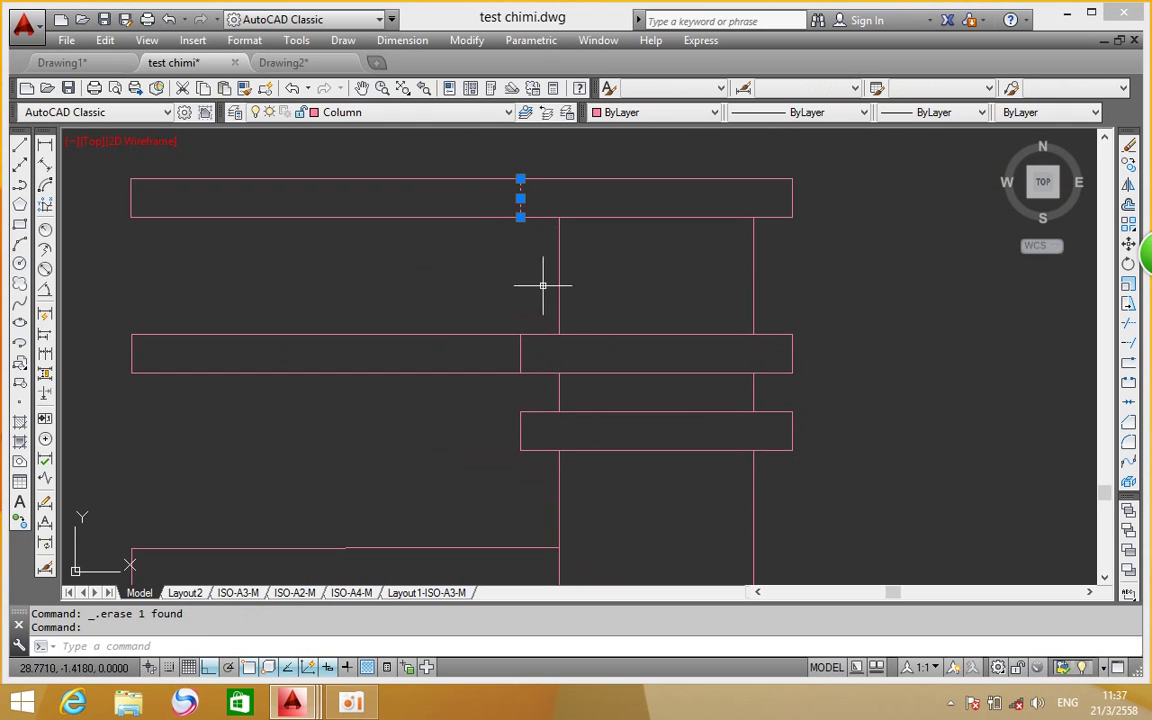
{"action": "left_click", "coordinate": [521, 351]}
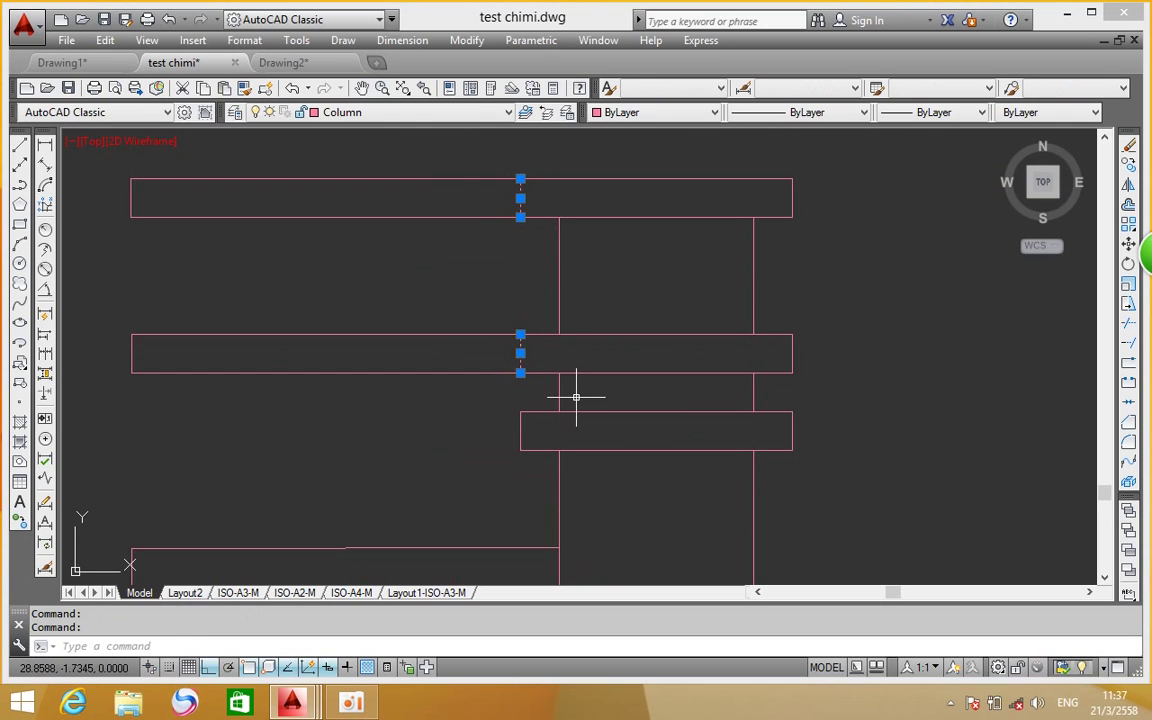
{"action": "key", "text": "Delete"}
Erase the remaining divider line in the top rail
{"action": "scroll", "coordinate": [550, 327], "scroll_direction": "down", "scroll_amount": 3}
{"action": "scroll", "coordinate": [560, 337], "scroll_direction": "up", "scroll_amount": 3}
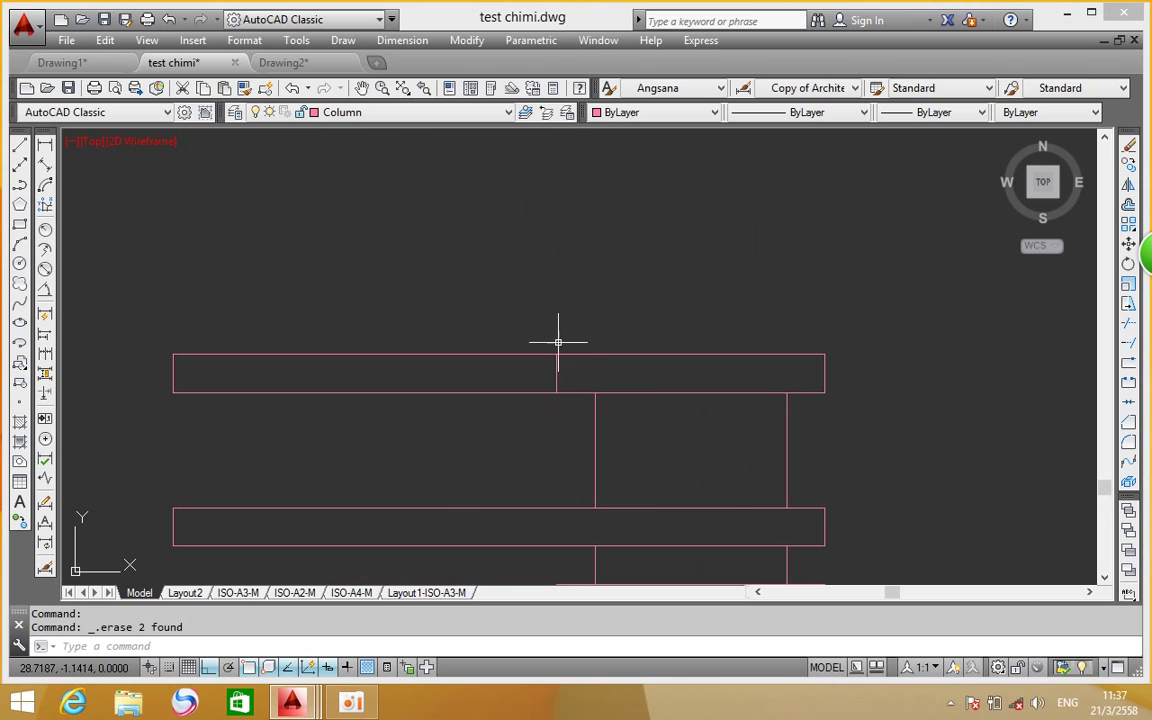
{"action": "left_click_drag", "start_coordinate": [568, 363], "coordinate": [532, 375]}
{"action": "key", "text": "Delete"}
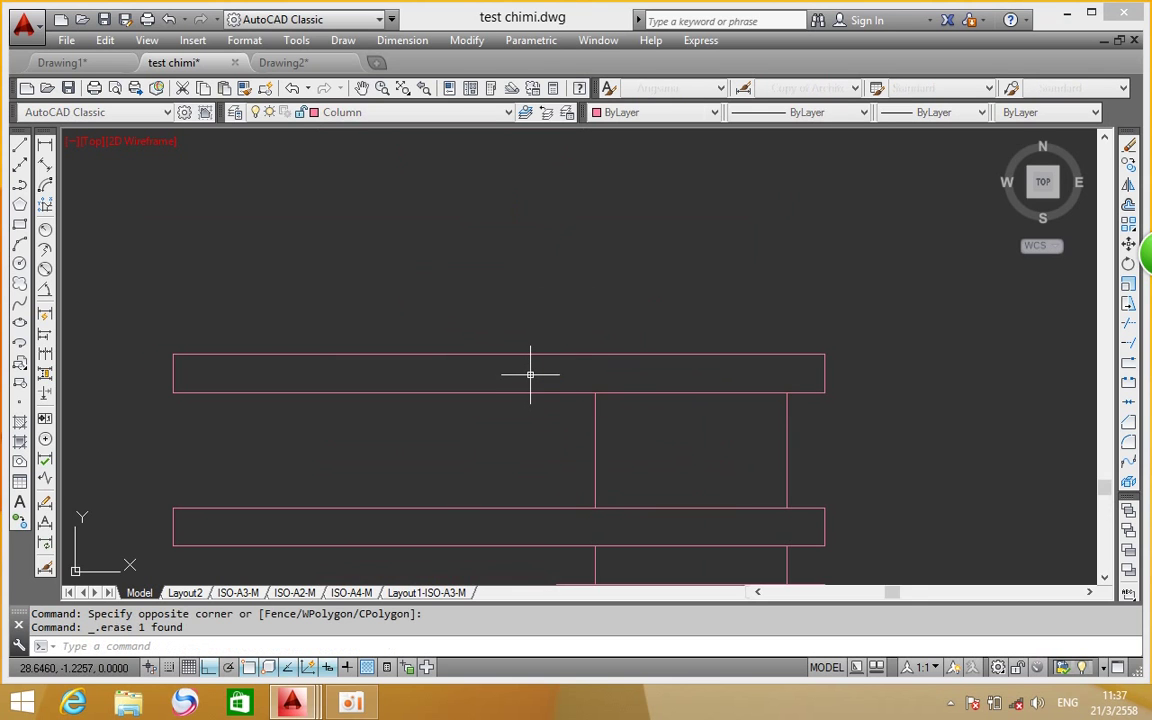
{"action": "scroll", "coordinate": [530, 373], "scroll_direction": "down", "scroll_amount": 3}
{"action": "middle_click_drag", "start_coordinate": [542, 360], "coordinate": [500, 440]}
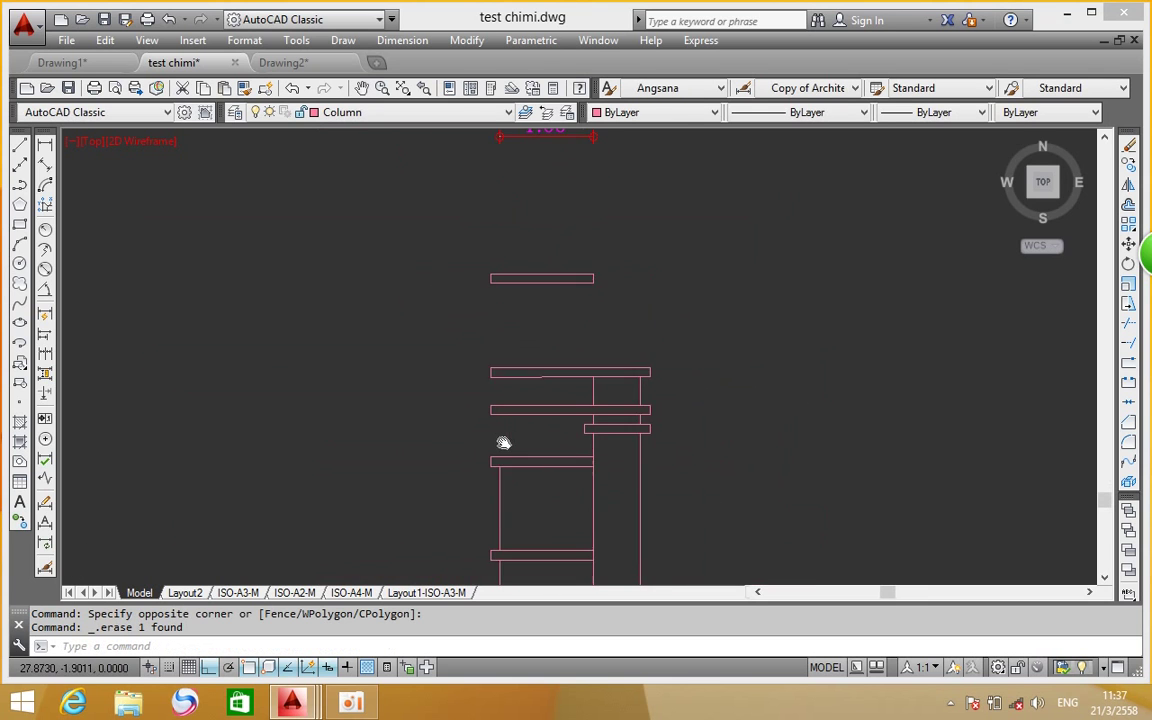
{"action": "left_click", "coordinate": [20, 148]}
Draw a vertical post on the left column from the lower rail up to the rail above
{"action": "scroll", "coordinate": [490, 465], "scroll_direction": "up", "scroll_amount": 2}
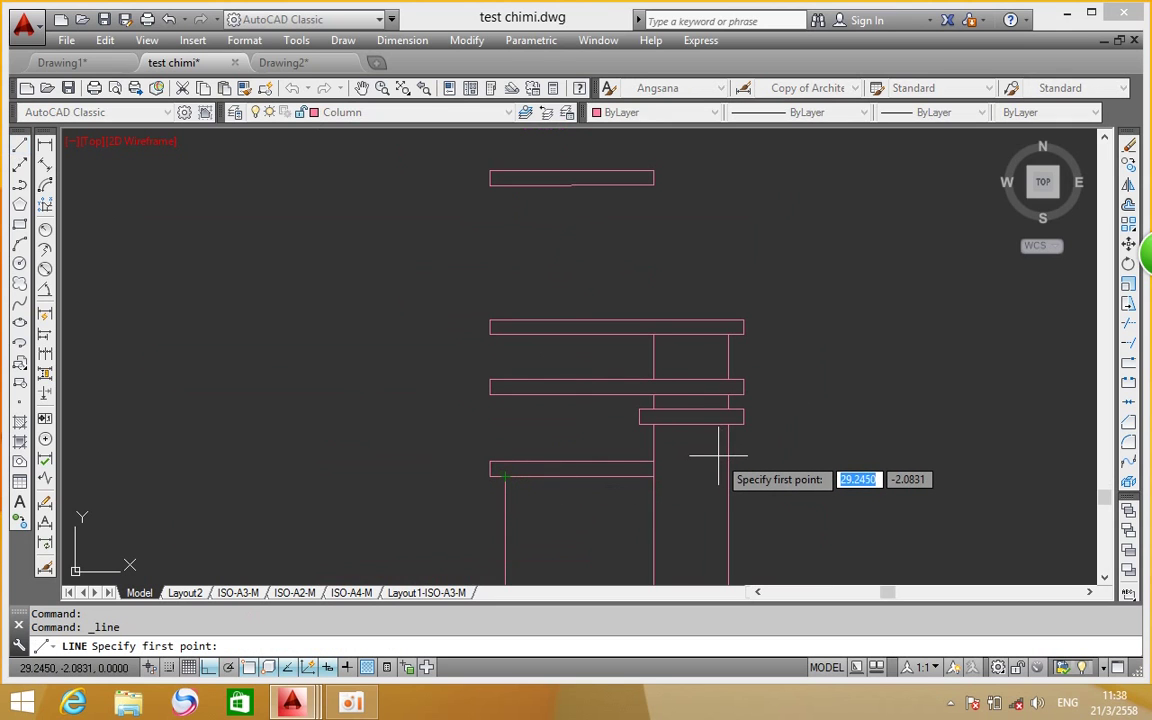
{"action": "left_click", "coordinate": [504, 470]}
{"action": "left_click", "coordinate": [505, 397]}
{"action": "right_click", "coordinate": [527, 354]}
{"action": "left_click", "coordinate": [560, 362]}
Draw the remaining vertical segments on the left column up to the top rail
{"action": "right_click", "coordinate": [539, 258]}
{"action": "left_click", "coordinate": [585, 266]}
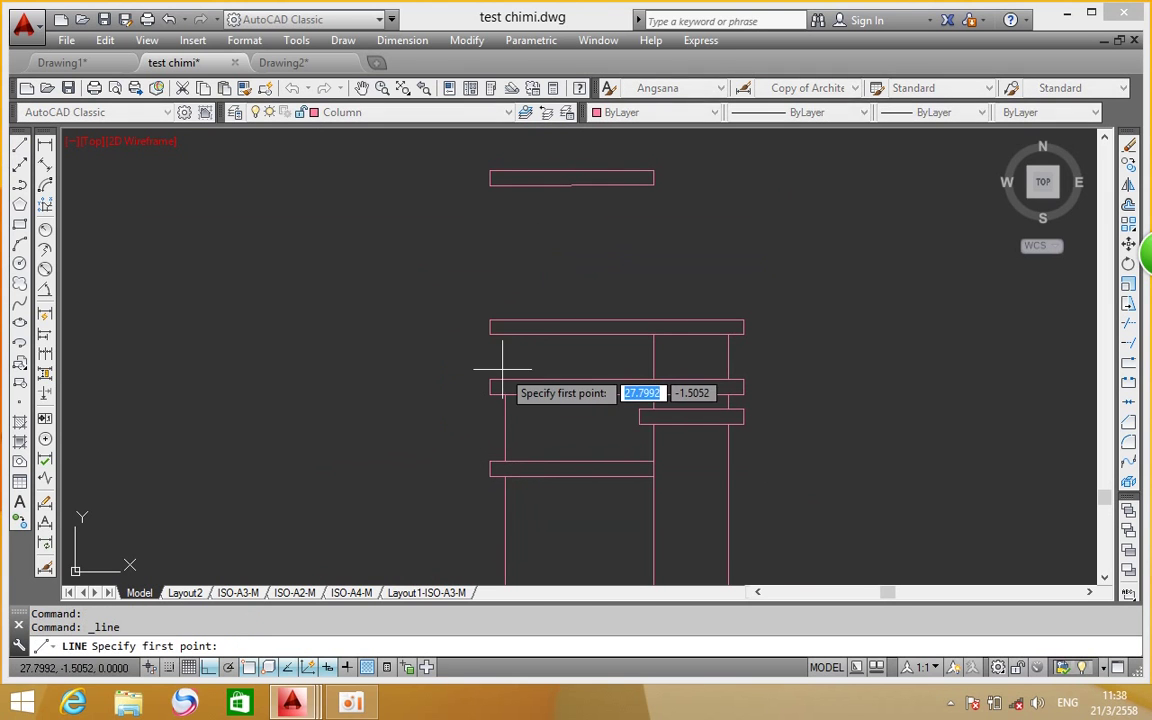
{"action": "left_click", "coordinate": [505, 333]}
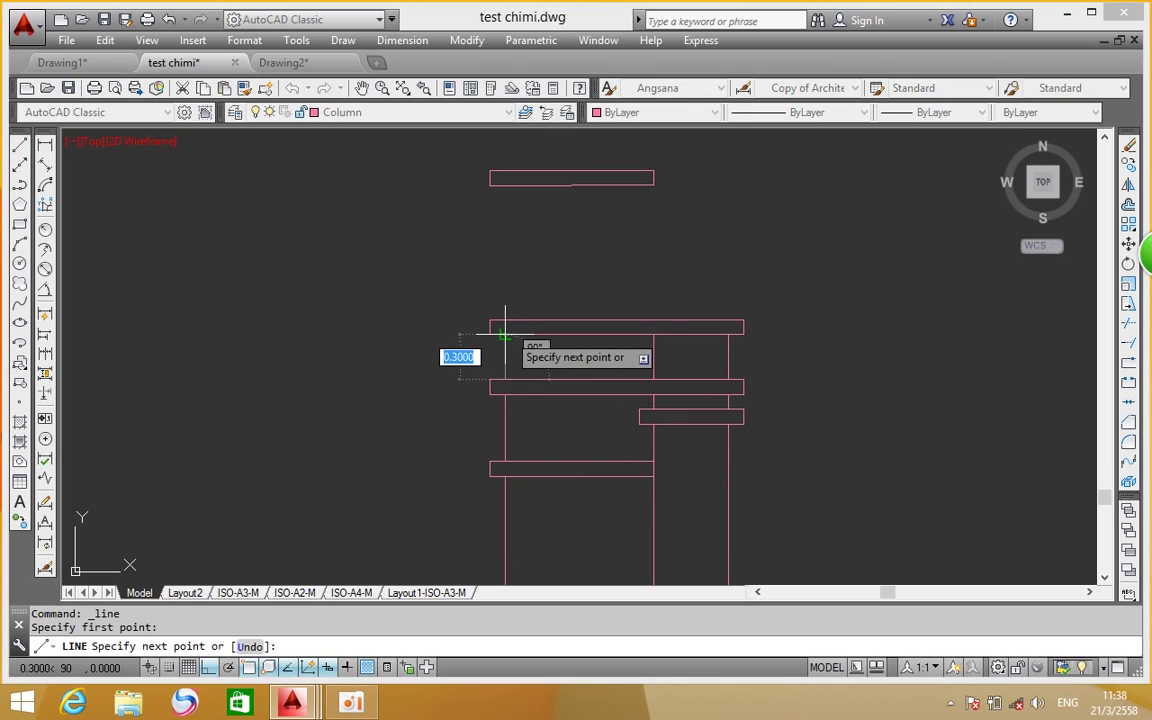
{"action": "right_click", "coordinate": [535, 262]}
{"action": "left_click", "coordinate": [575, 273]}
{"action": "right_click", "coordinate": [578, 258]}
{"action": "left_click", "coordinate": [607, 266]}
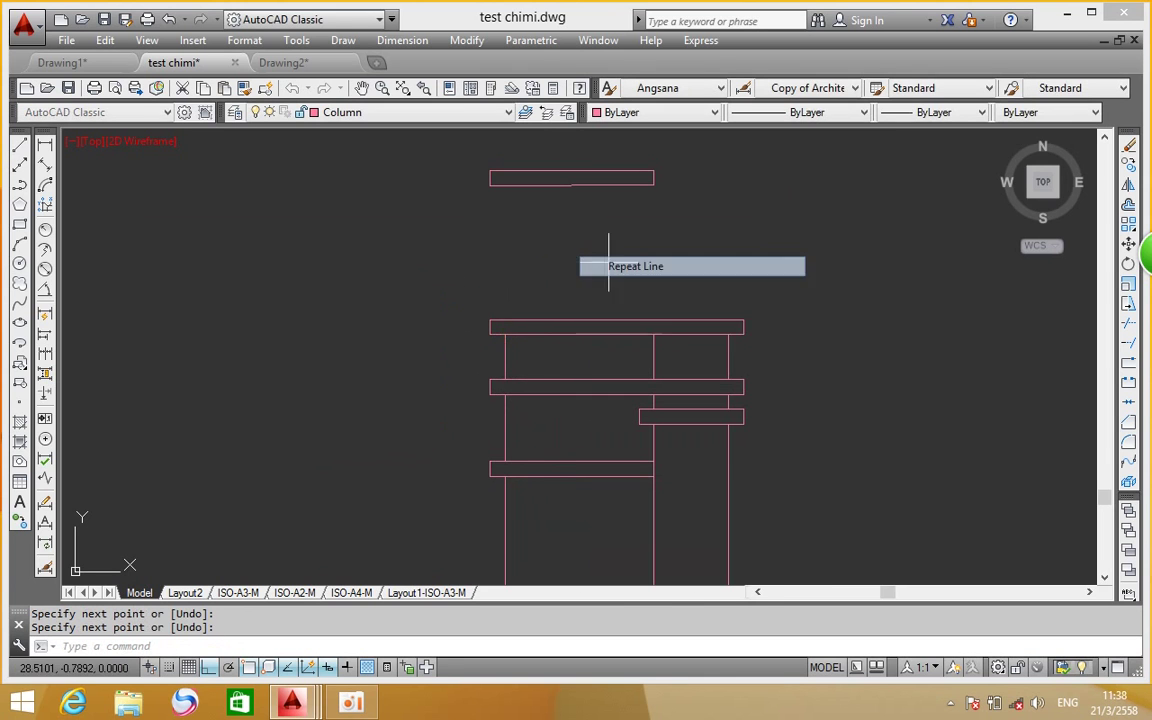
{"action": "left_click", "coordinate": [506, 322]}
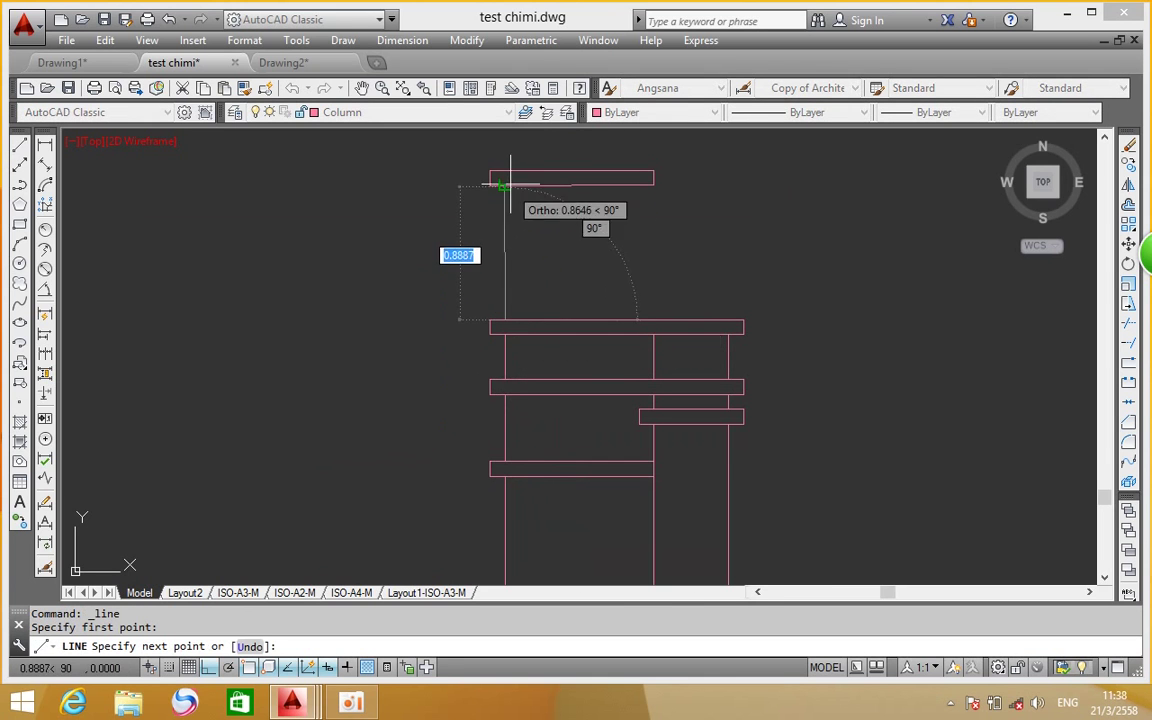
{"action": "right_click", "coordinate": [535, 183]}
{"action": "left_click", "coordinate": [560, 195]}
Pan and zoom so both elevations are visible, centred on the lower elevation
{"action": "scroll", "coordinate": [560, 195], "scroll_direction": "down", "scroll_amount": 3}
{"action": "scroll", "coordinate": [532, 406], "scroll_direction": "up", "scroll_amount": 3}
{"action": "middle_click_drag", "start_coordinate": [532, 406], "coordinate": [529, 390]}
{"action": "scroll", "coordinate": [529, 390], "scroll_direction": "down", "scroll_amount": 2}
{"action": "scroll", "coordinate": [527, 237], "scroll_direction": "up", "scroll_amount": 2}
{"action": "scroll", "coordinate": [590, 353], "scroll_direction": "up", "scroll_amount": 2}
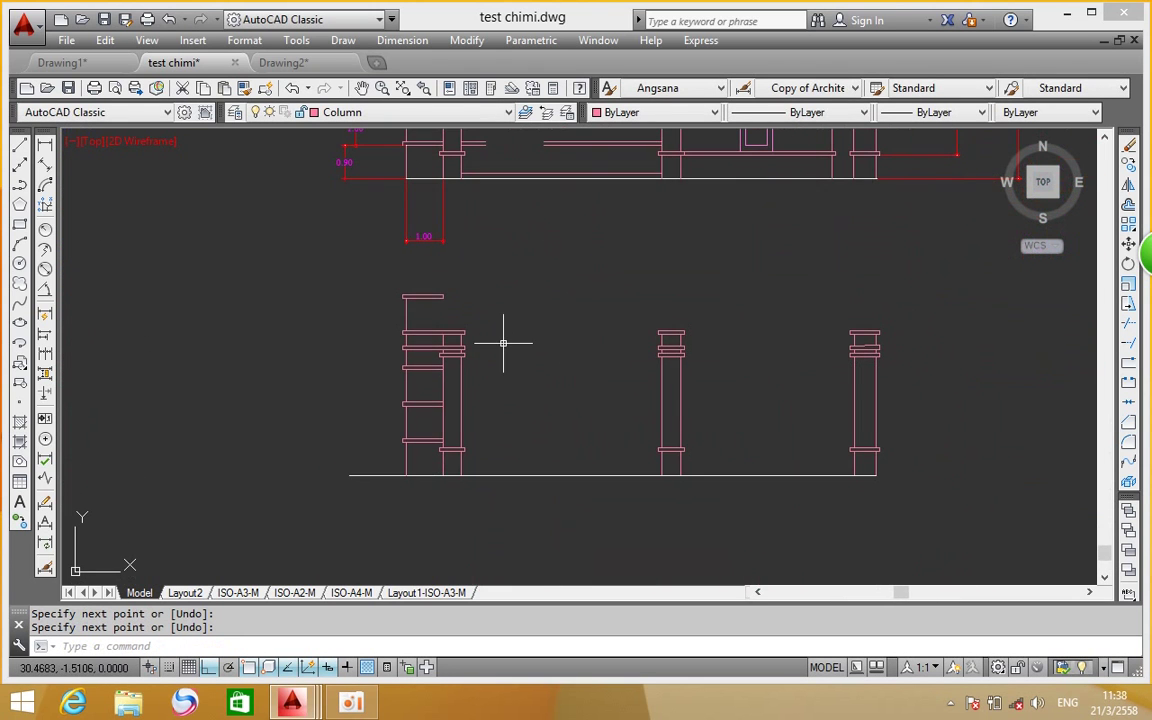
{"action": "scroll", "coordinate": [504, 337], "scroll_direction": "down", "scroll_amount": 2}
{"action": "middle_click_drag", "start_coordinate": [504, 297], "coordinate": [487, 349]}
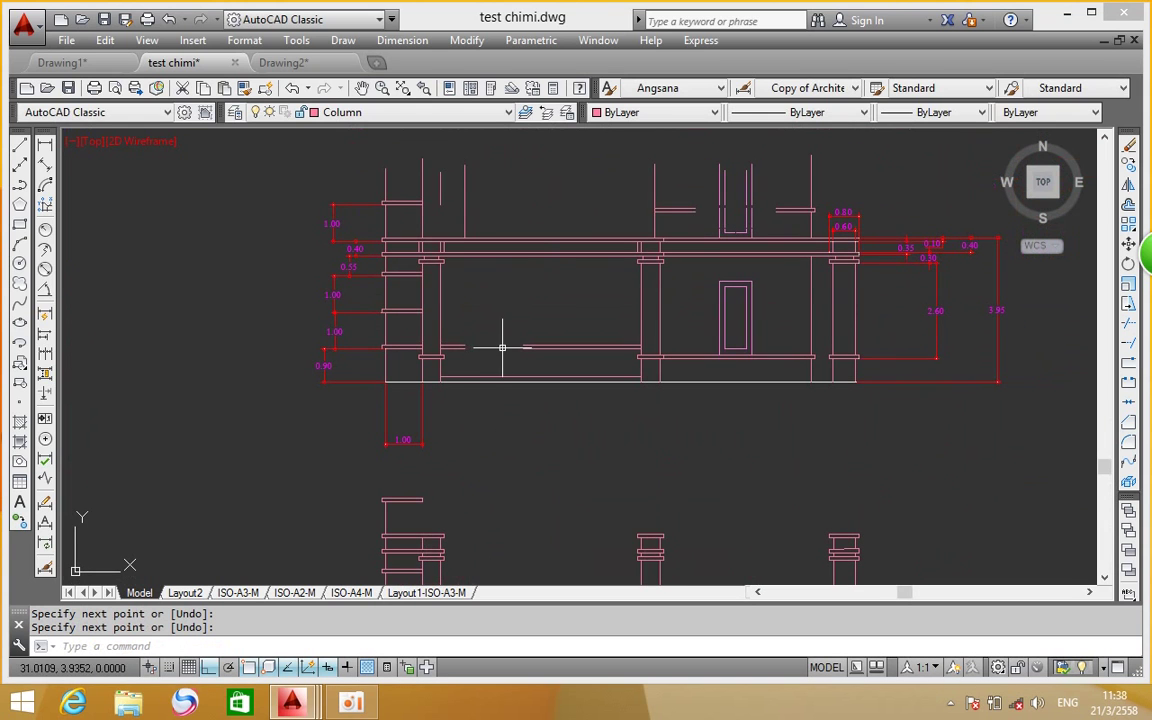
{"action": "middle_click_drag", "start_coordinate": [555, 329], "coordinate": [554, 261]}
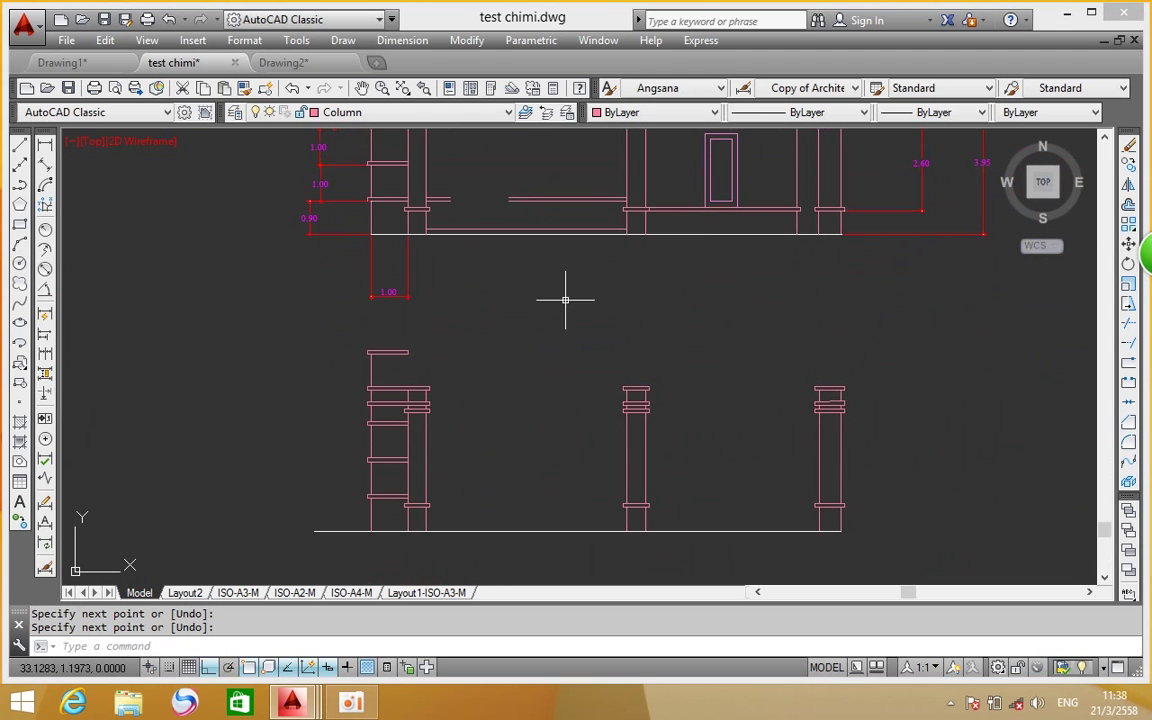
{"action": "mouse_move", "coordinate": [561, 309]}
{"action": "middle_mouse_down"}
{"action": "mouse_move", "coordinate": [561, 430]}
{"action": "mouse_move", "coordinate": [517, 406]}
{"action": "mouse_move", "coordinate": [506, 333]}
{"action": "mouse_move", "coordinate": [504, 460]}
{"action": "mouse_move", "coordinate": [491, 481]}
{"action": "mouse_move", "coordinate": [494, 379]}
{"action": "middle_mouse_up"}
Start a line at the upper flange's top-right corner, then end the command without drawing
{"action": "right_click", "coordinate": [494, 379]}
{"action": "left_click", "coordinate": [555, 57]}
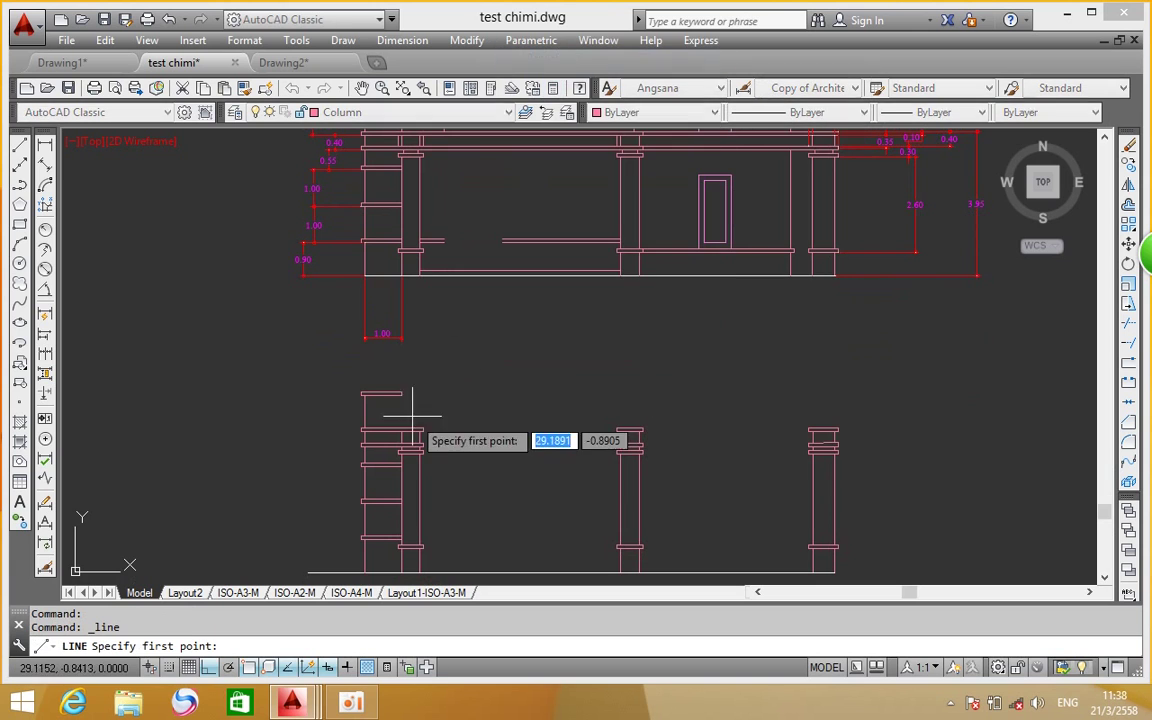
{"action": "scroll", "coordinate": [400, 430], "scroll_direction": "up", "scroll_amount": 5}
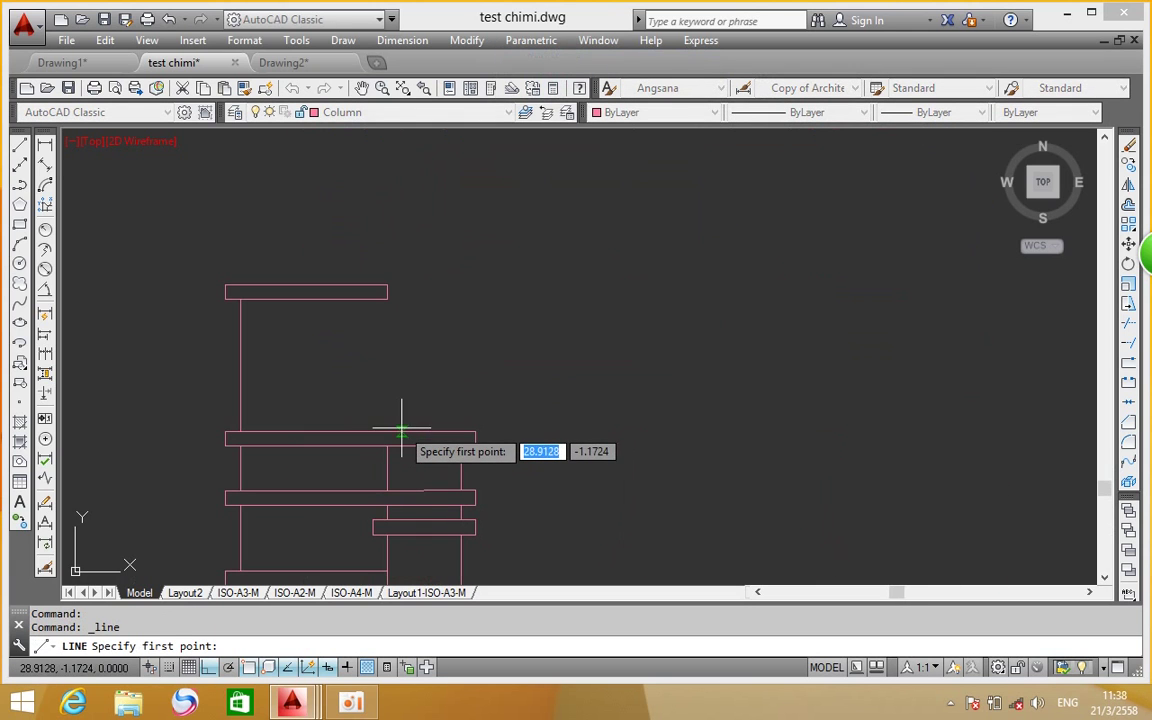
{"action": "left_click", "coordinate": [387, 286]}
{"action": "right_click", "coordinate": [460, 240]}
{"action": "left_click", "coordinate": [497, 250]}
{"action": "scroll", "coordinate": [477, 248], "scroll_direction": "down", "scroll_amount": 4}
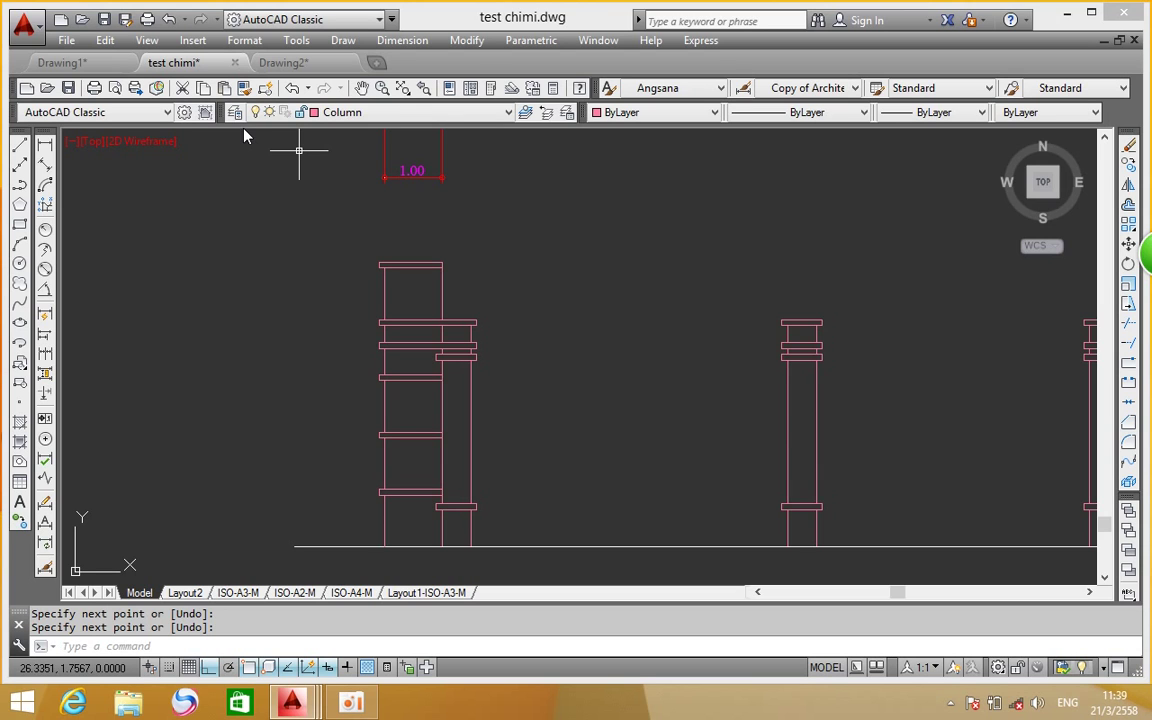
Bring the lower elevation's columns into view, start the Line tool, and zoom to the left column top
{"action": "scroll", "coordinate": [298, 150], "scroll_direction": "down", "scroll_amount": 2}
{"action": "scroll", "coordinate": [418, 248], "scroll_direction": "up", "scroll_amount": 2}
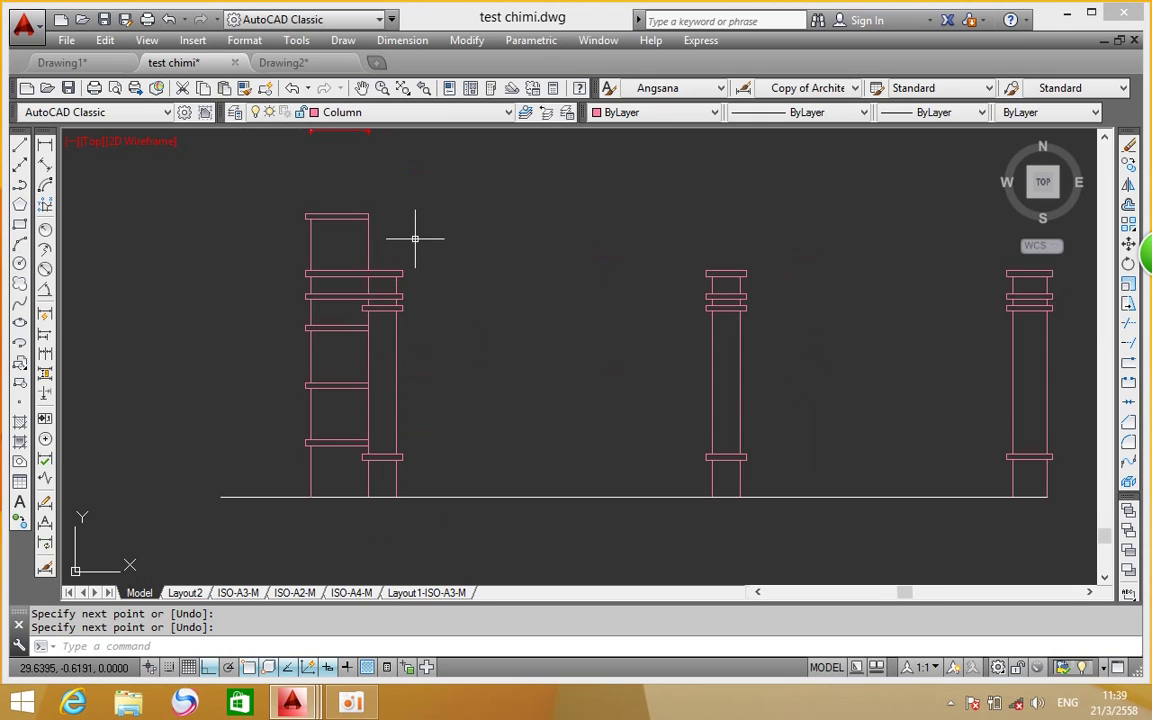
{"action": "middle_click_drag", "start_coordinate": [532, 260], "coordinate": [455, 292]}
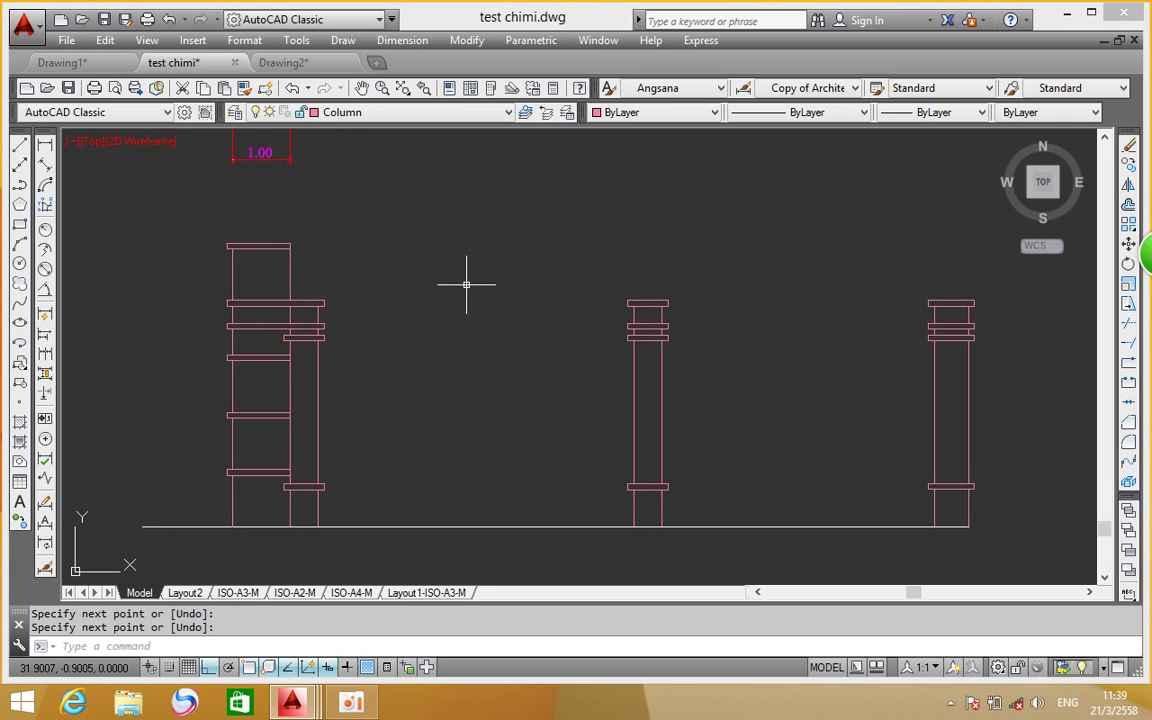
{"action": "scroll", "coordinate": [597, 311], "scroll_direction": "down", "scroll_amount": 3}
{"action": "scroll", "coordinate": [567, 300], "scroll_direction": "up", "scroll_amount": 1}
{"action": "scroll", "coordinate": [567, 296], "scroll_direction": "up", "scroll_amount": 1}
{"action": "scroll", "coordinate": [548, 470], "scroll_direction": "up", "scroll_amount": 1}
{"action": "scroll", "coordinate": [512, 374], "scroll_direction": "up", "scroll_amount": 2}
{"action": "scroll", "coordinate": [512, 374], "scroll_direction": "up", "scroll_amount": 1}
{"action": "scroll", "coordinate": [500, 368], "scroll_direction": "down", "scroll_amount": 2}
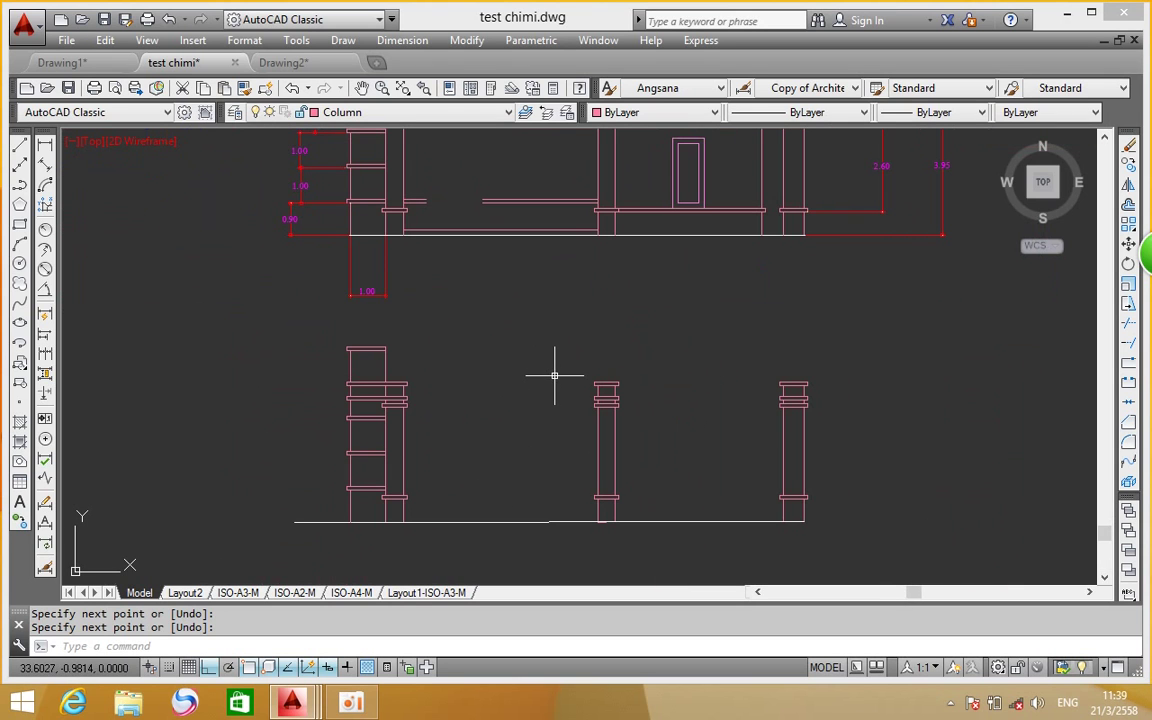
{"action": "middle_click_drag", "start_coordinate": [554, 375], "coordinate": [537, 441]}
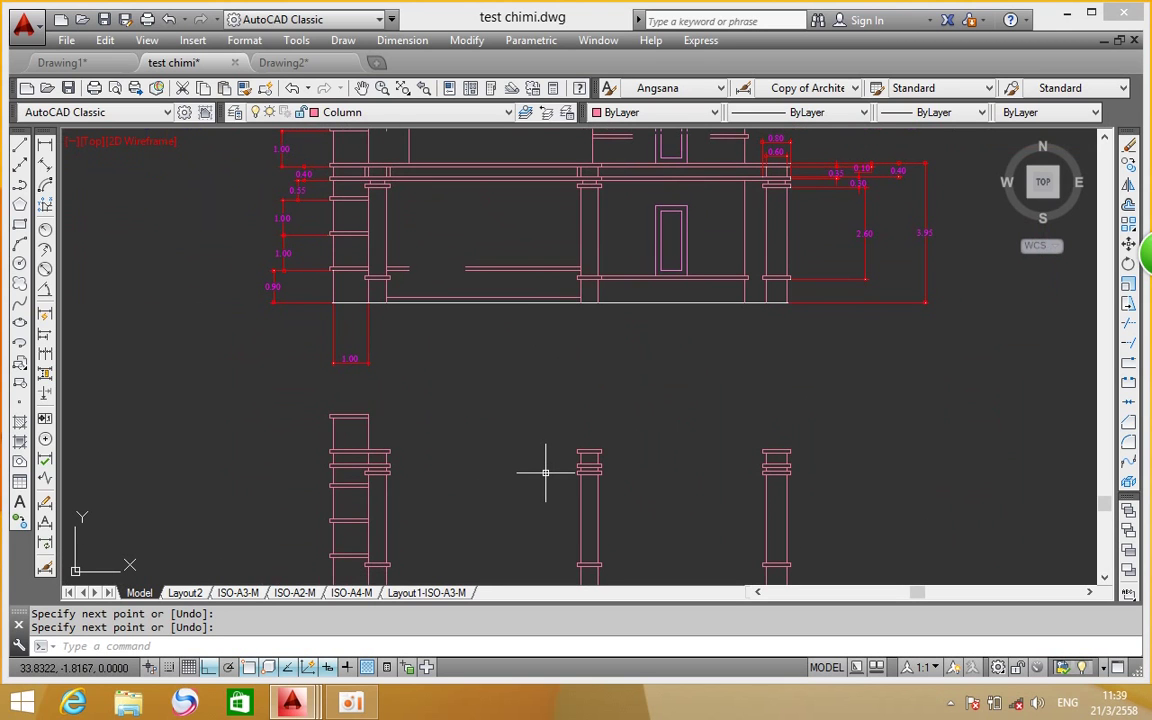
{"action": "left_click", "coordinate": [20, 146]}
{"action": "scroll", "coordinate": [398, 470], "scroll_direction": "up", "scroll_amount": 2}
{"action": "scroll", "coordinate": [342, 391], "scroll_direction": "up", "scroll_amount": 2}
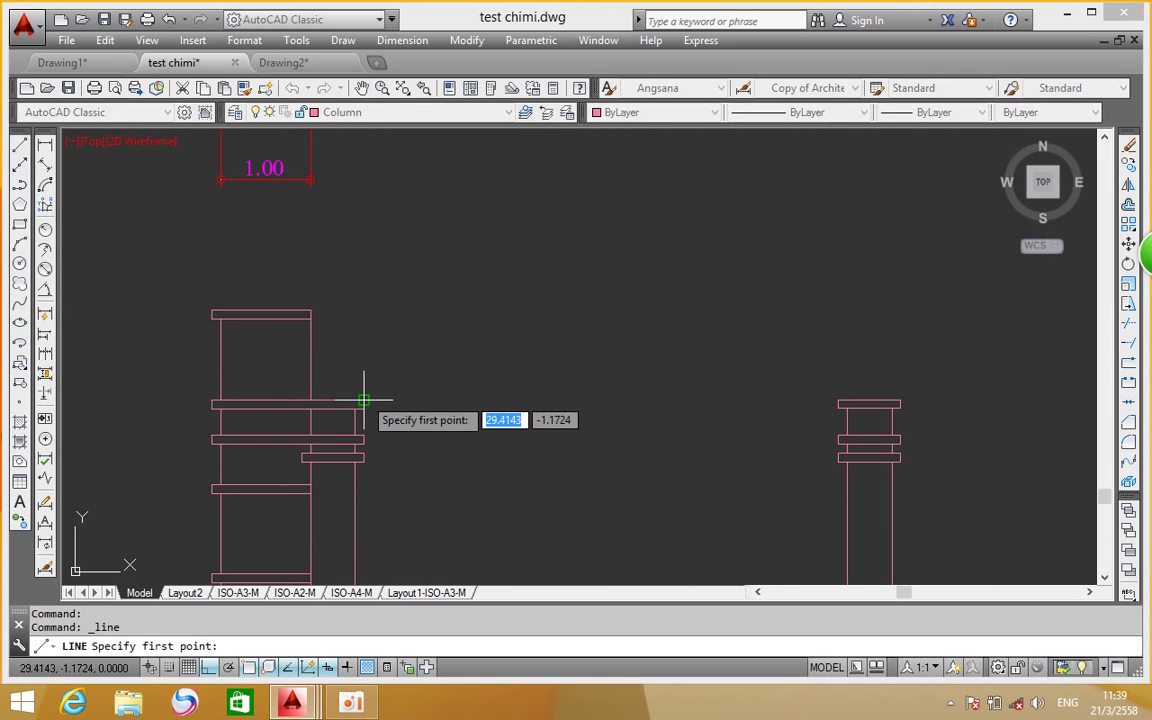
Draw a horizontal beam line from the left column's top rail to the next column's top
{"action": "left_click", "coordinate": [364, 401]}
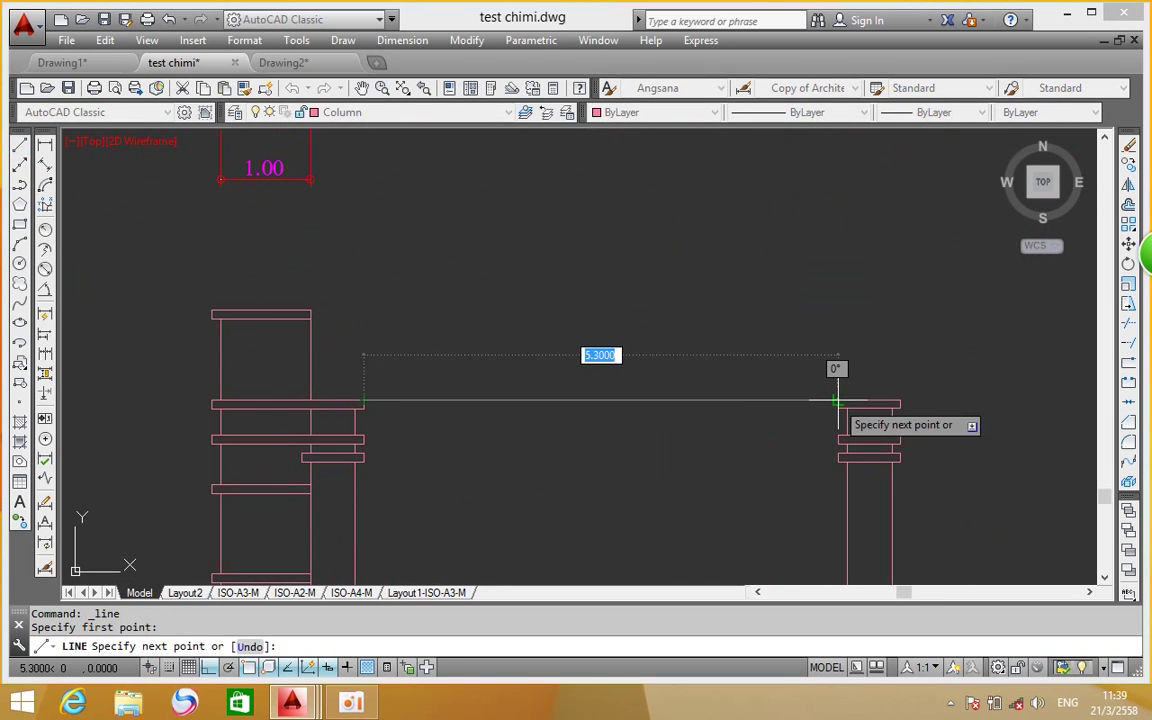
{"action": "left_click", "coordinate": [838, 401]}
{"action": "right_click", "coordinate": [808, 326]}
{"action": "left_click", "coordinate": [818, 337]}
Draw another horizontal line from a column's top-right corner to the next column's top
{"action": "right_click", "coordinate": [850, 331]}
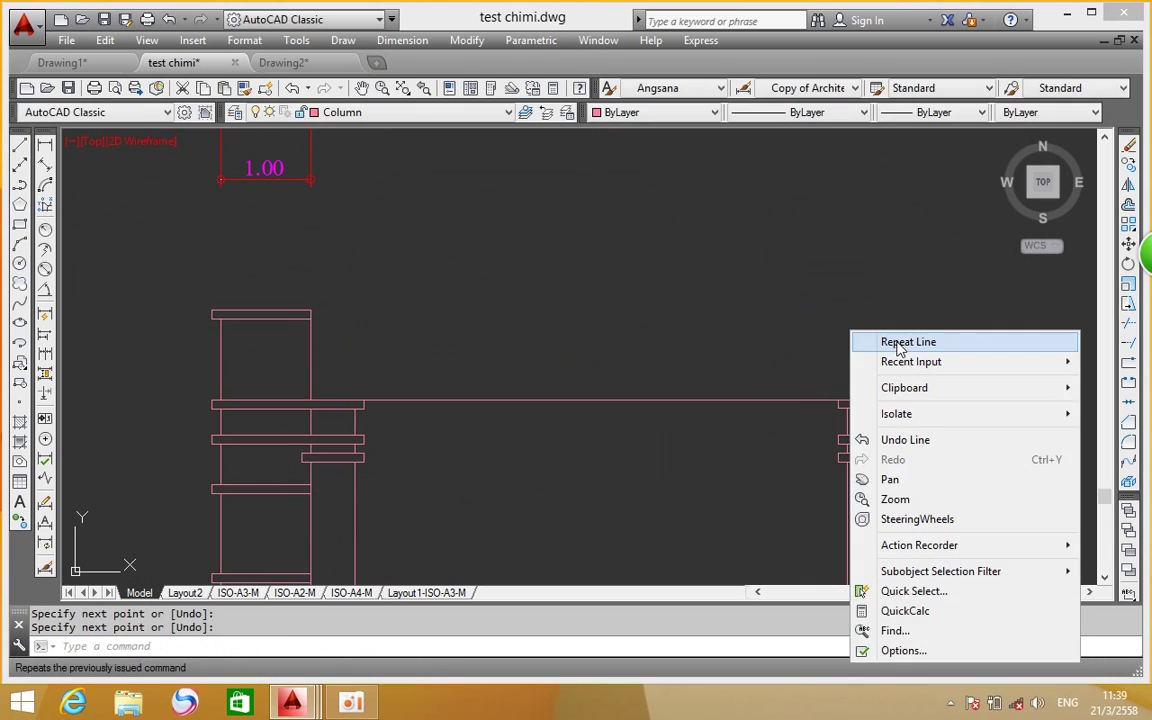
{"action": "left_click", "coordinate": [899, 342]}
{"action": "middle_click_drag", "start_coordinate": [779, 360], "coordinate": [488, 378]}
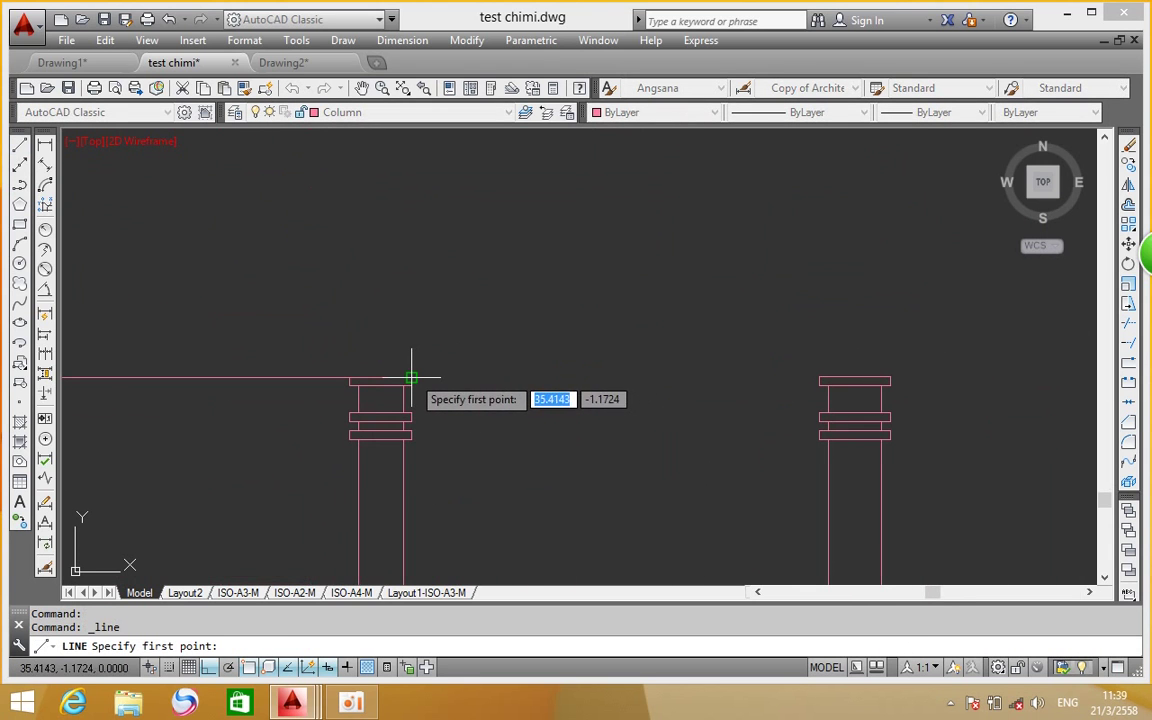
{"action": "left_click", "coordinate": [411, 378]}
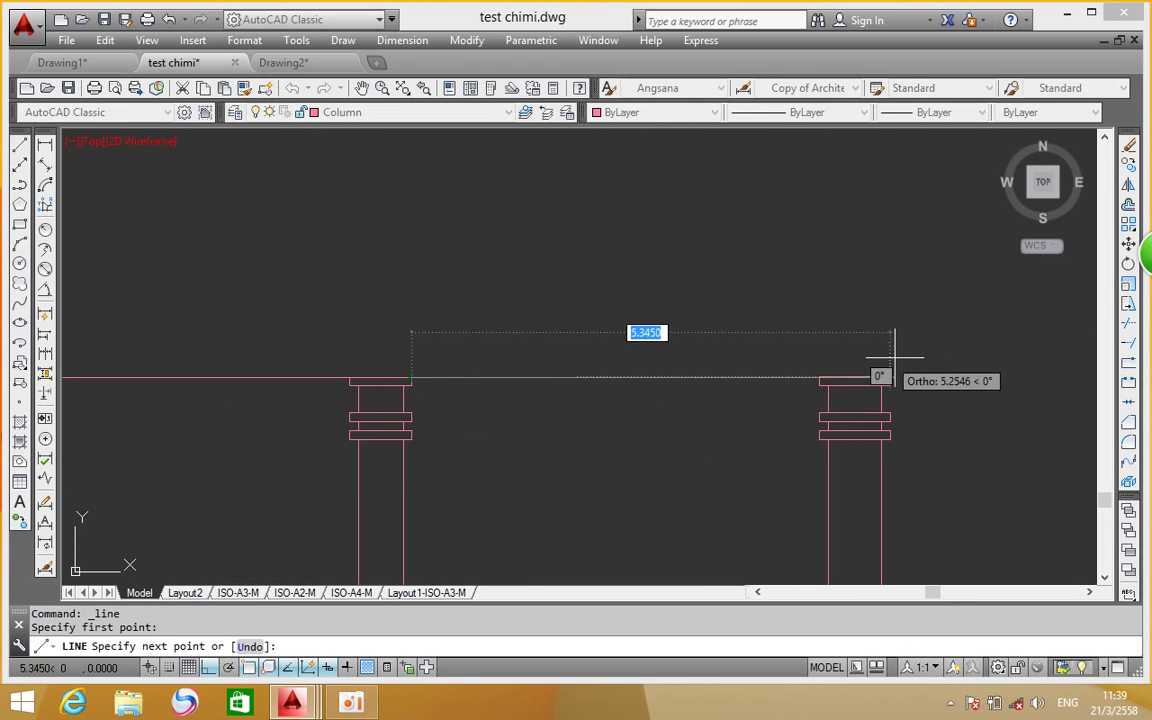
{"action": "left_click", "coordinate": [818, 378]}
{"action": "right_click", "coordinate": [852, 303]}
{"action": "left_click", "coordinate": [880, 310]}
Select and delete the newly drawn top line, then bring the remaining columns into view
{"action": "left_click", "coordinate": [707, 355]}
{"action": "left_click", "coordinate": [555, 420]}
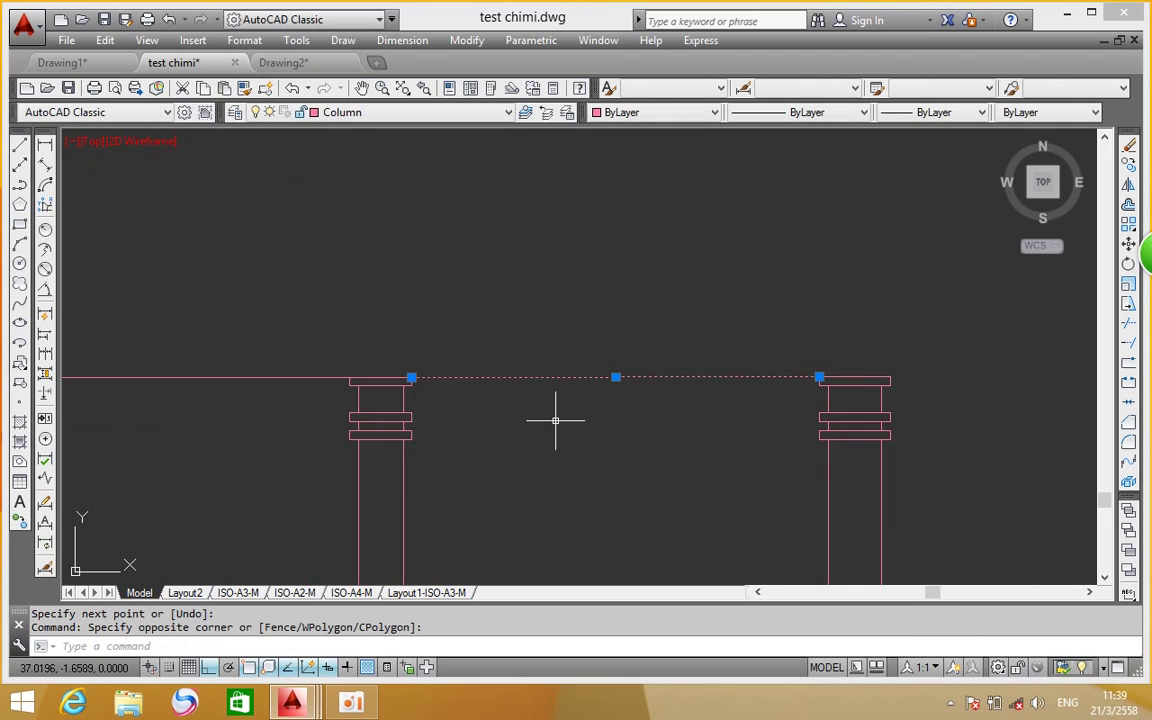
{"action": "key", "text": "Delete"}
{"action": "scroll", "coordinate": [576, 376], "scroll_direction": "down", "scroll_amount": 4}
{"action": "middle_click_drag", "start_coordinate": [580, 375], "coordinate": [311, 380]}
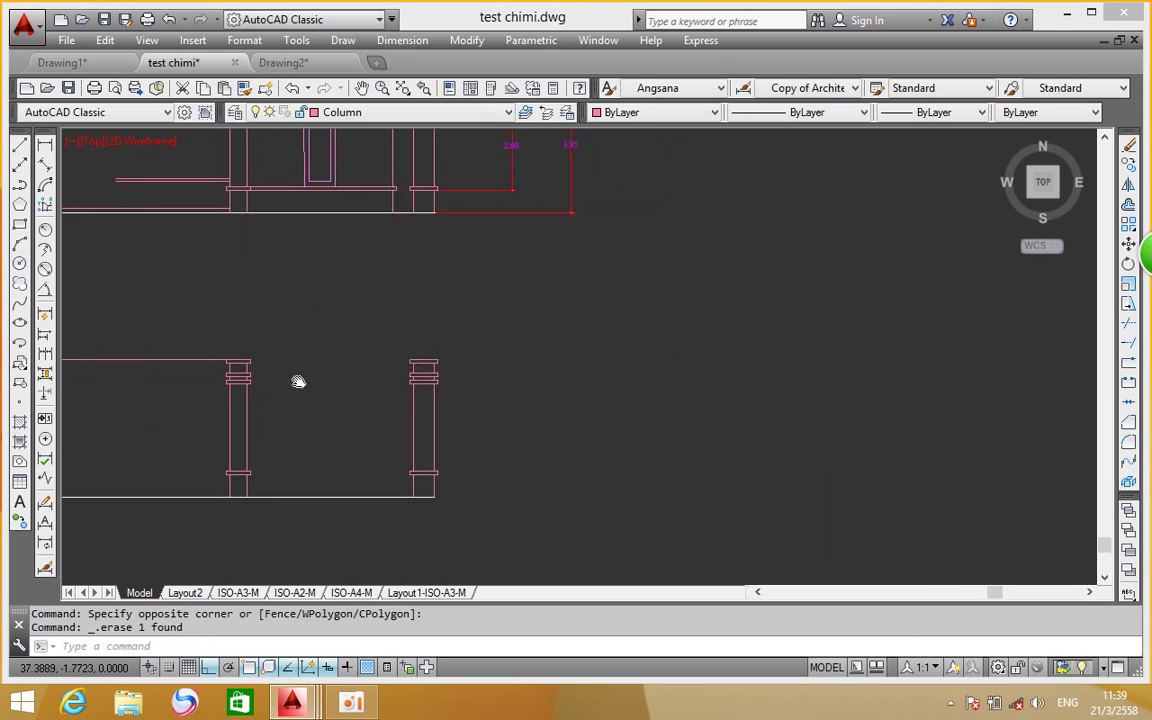
{"action": "scroll", "coordinate": [244, 368], "scroll_direction": "up", "scroll_amount": 3}
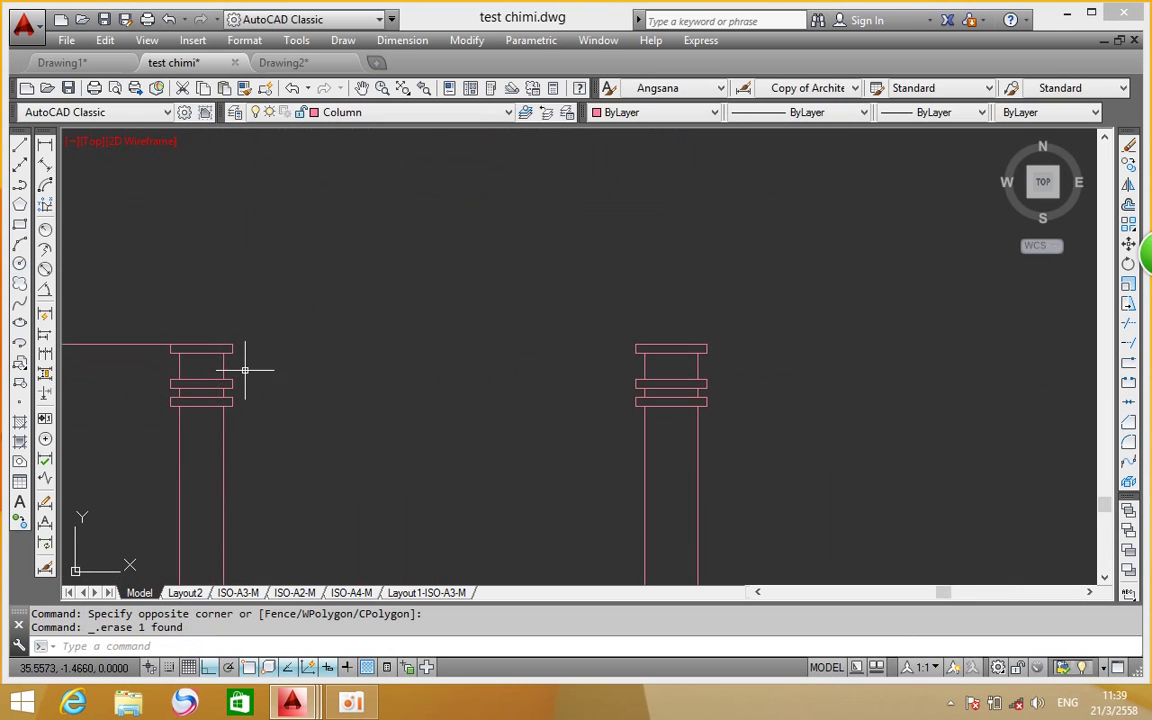
Draw a horizontal beam line from the left column's top corner extending past the column to the right
{"action": "left_click", "coordinate": [21, 146]}
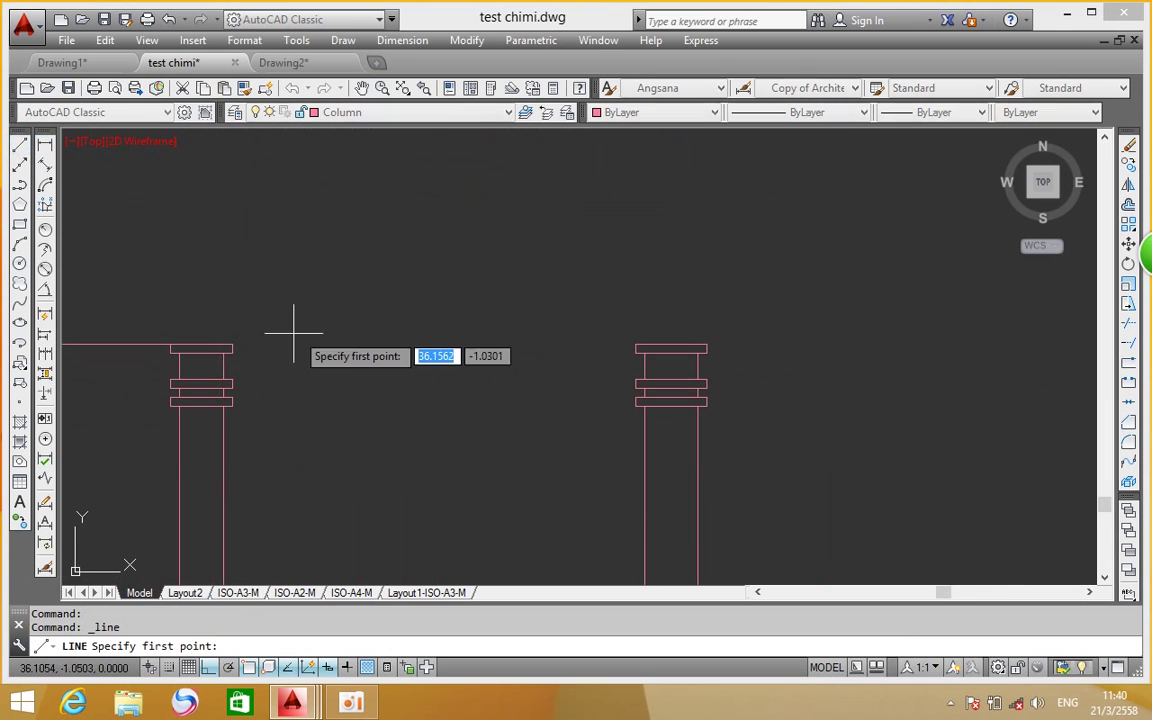
{"action": "left_click", "coordinate": [232, 345]}
{"action": "scroll", "coordinate": [746, 309], "scroll_direction": "up", "scroll_amount": 2}
{"action": "scroll", "coordinate": [748, 350], "scroll_direction": "up", "scroll_amount": 3}
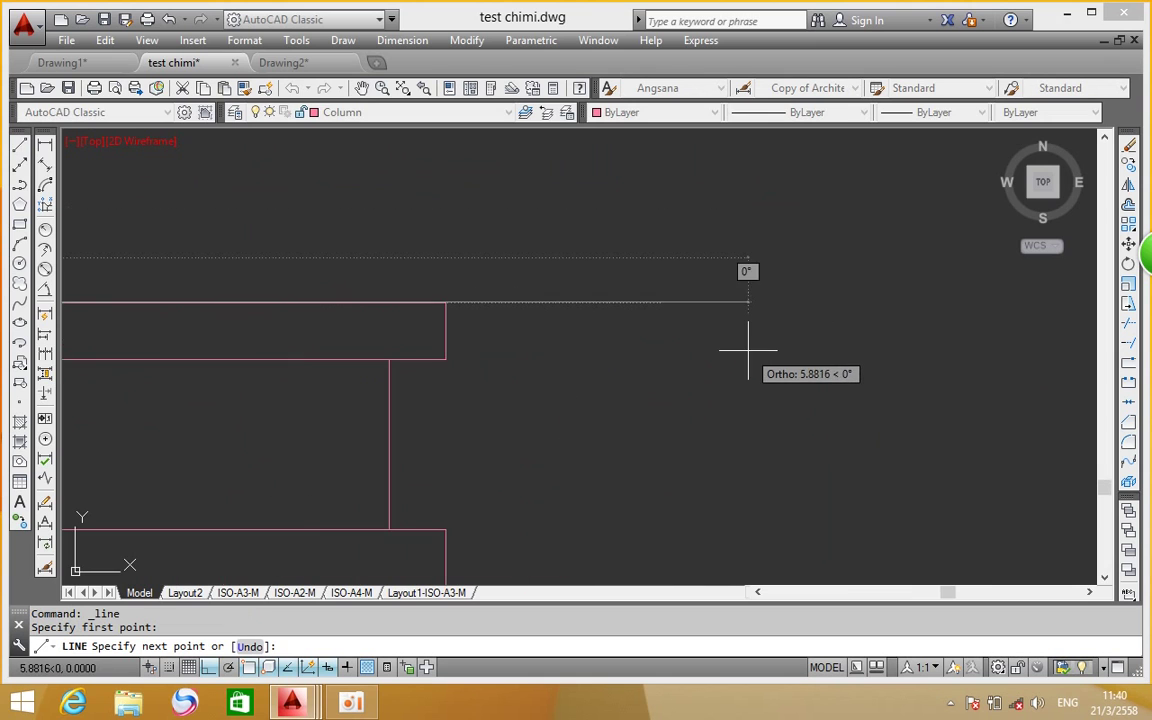
{"action": "scroll", "coordinate": [433, 285], "scroll_direction": "up", "scroll_amount": 3}
{"action": "scroll", "coordinate": [617, 334], "scroll_direction": "down", "scroll_amount": 3}
{"action": "scroll", "coordinate": [617, 330], "scroll_direction": "up", "scroll_amount": 1}
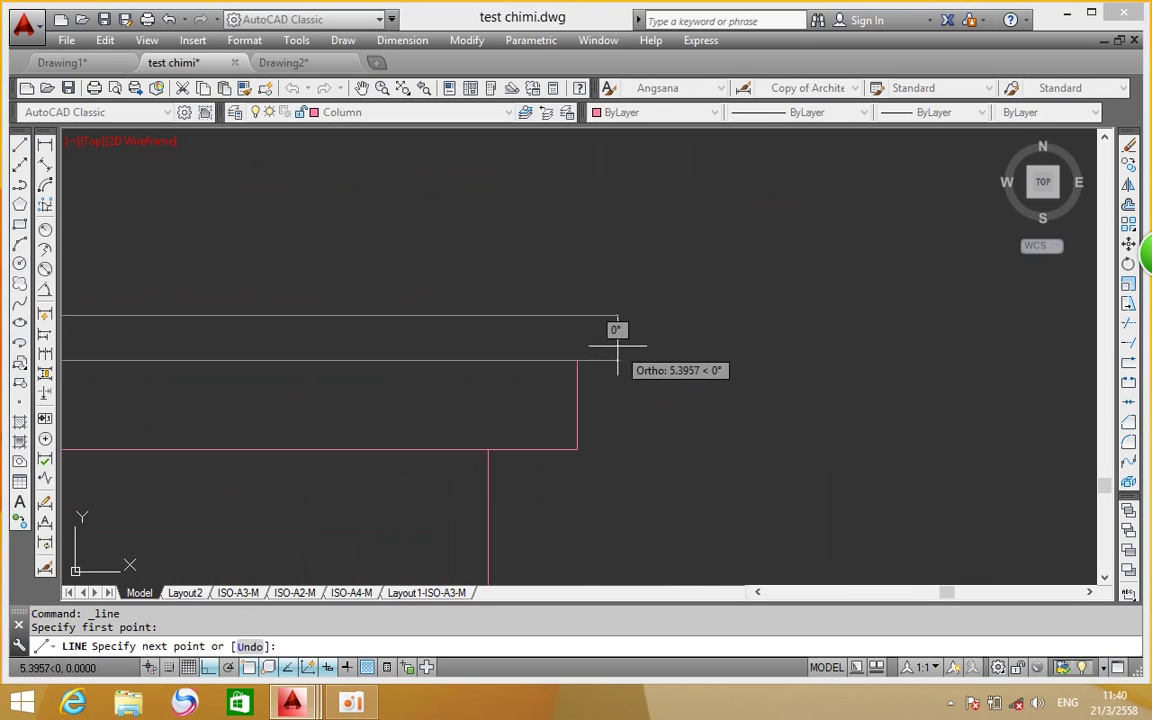
{"action": "scroll", "coordinate": [705, 265], "scroll_direction": "down", "scroll_amount": 4}
{"action": "scroll", "coordinate": [726, 305], "scroll_direction": "down", "scroll_amount": 1}
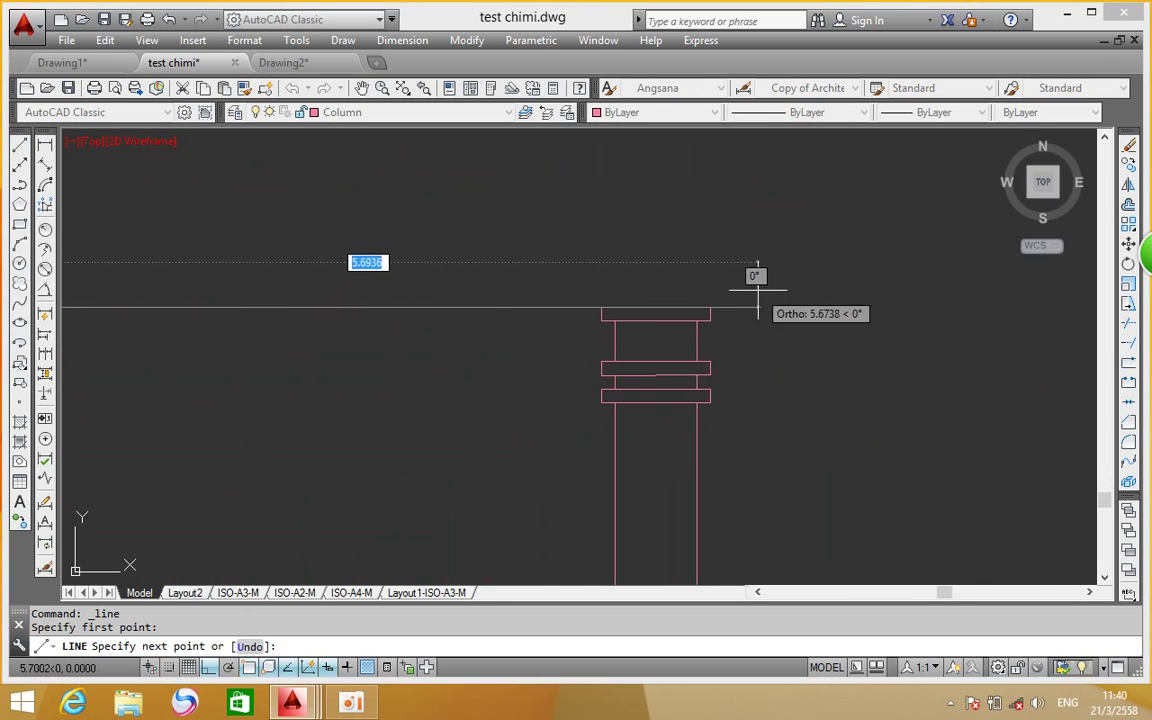
{"action": "scroll", "coordinate": [790, 288], "scroll_direction": "up", "scroll_amount": 8}
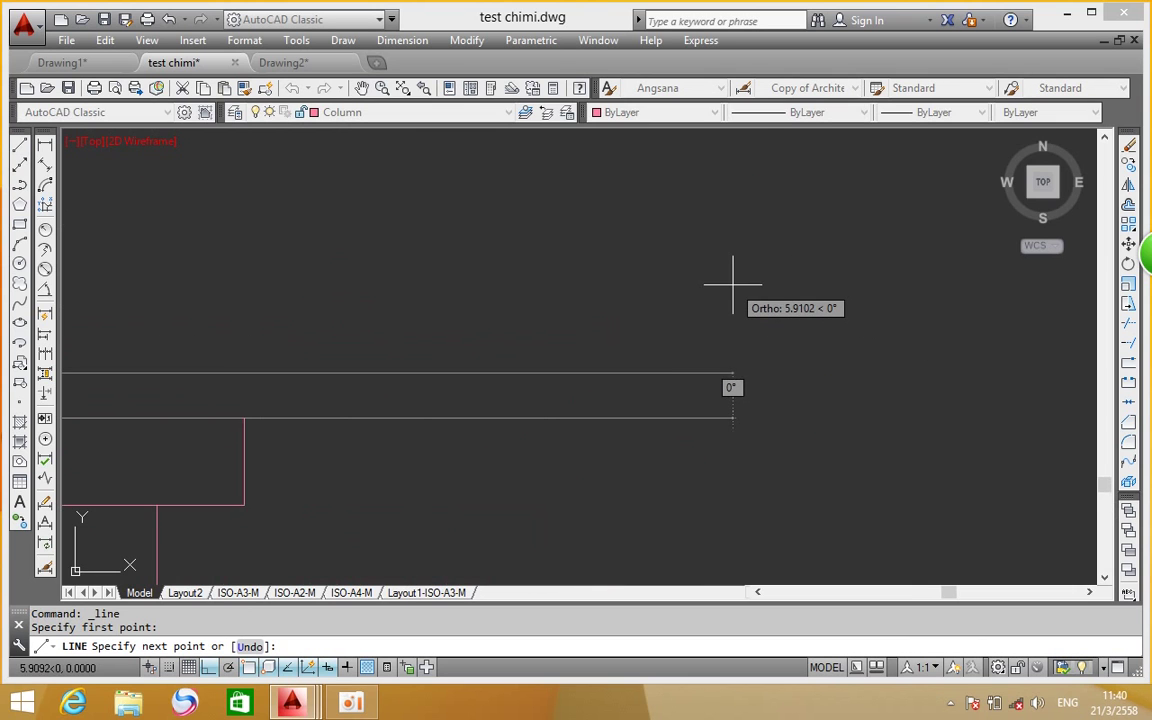
{"action": "scroll", "coordinate": [734, 320], "scroll_direction": "down", "scroll_amount": 6}
{"action": "scroll", "coordinate": [735, 280], "scroll_direction": "down", "scroll_amount": 2}
{"action": "scroll", "coordinate": [735, 280], "scroll_direction": "up", "scroll_amount": 2}
{"action": "scroll", "coordinate": [733, 287], "scroll_direction": "up", "scroll_amount": 2}
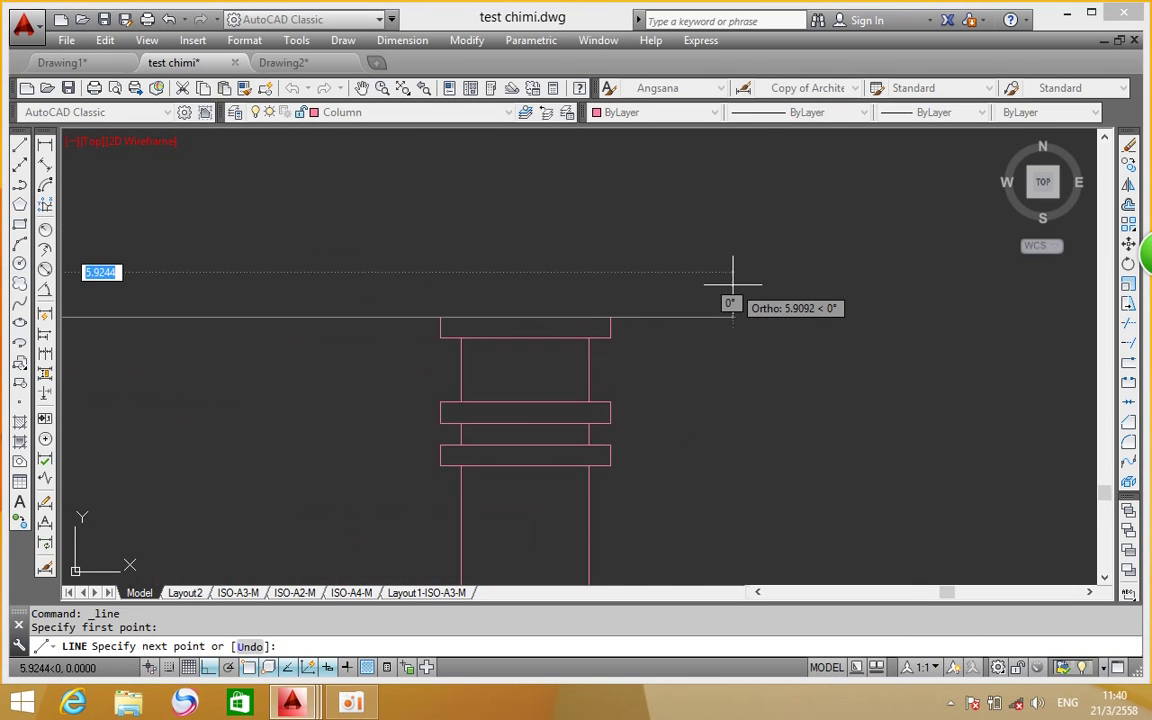
{"action": "scroll", "coordinate": [733, 280], "scroll_direction": "up", "scroll_amount": 2}
{"action": "scroll", "coordinate": [760, 310], "scroll_direction": "down", "scroll_amount": 6}
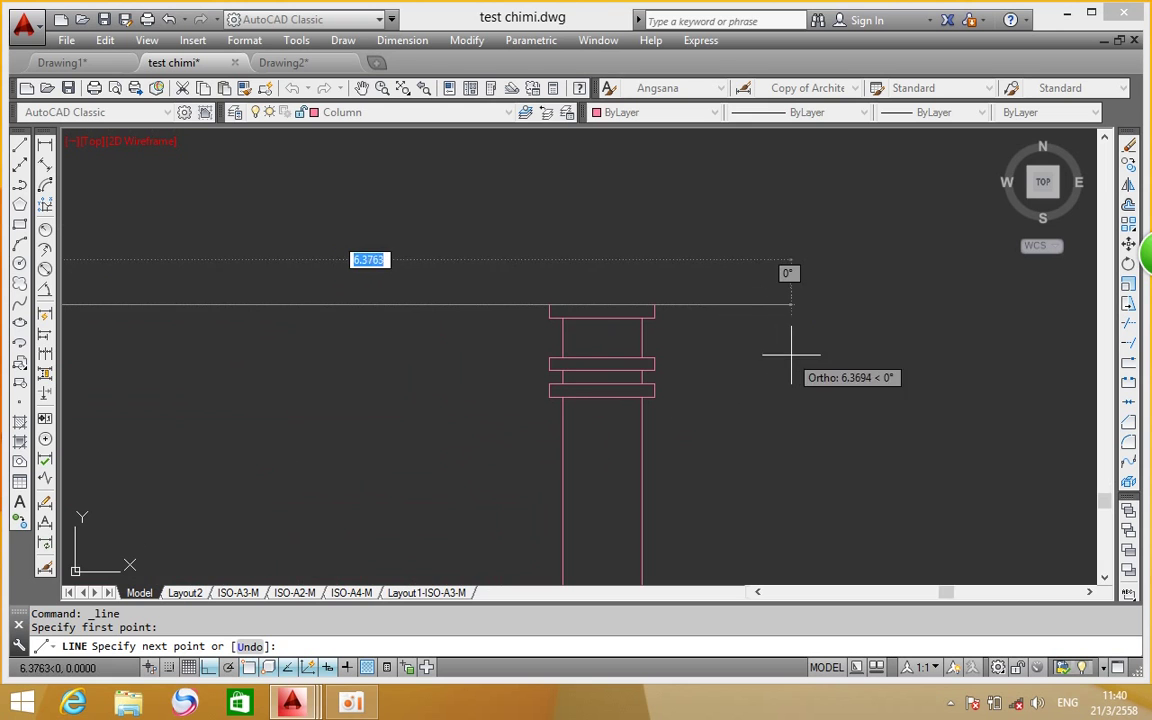
{"action": "left_click", "coordinate": [805, 314]}
{"action": "right_click", "coordinate": [816, 264]}
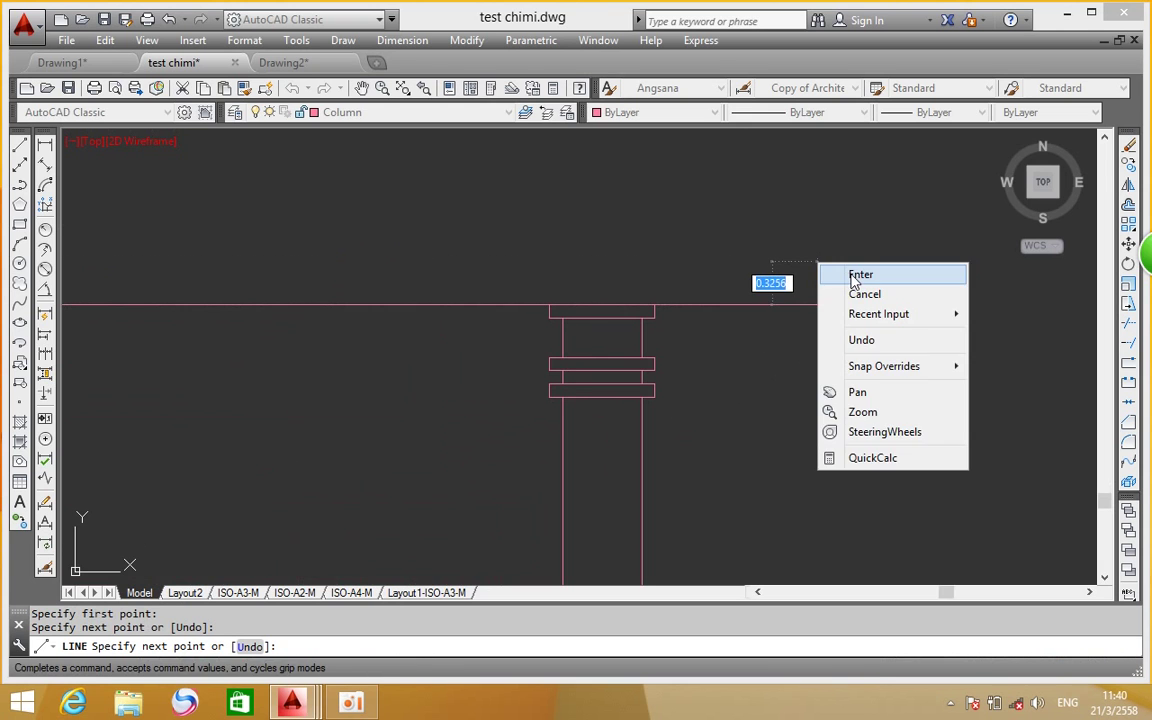
{"action": "left_click", "coordinate": [848, 272]}
Start another line from a new point, then cancel it with Escape
{"action": "scroll", "coordinate": [848, 272], "scroll_direction": "down", "scroll_amount": 3}
{"action": "scroll", "coordinate": [725, 309], "scroll_direction": "down", "scroll_amount": 2}
{"action": "scroll", "coordinate": [725, 309], "scroll_direction": "up", "scroll_amount": 5}
{"action": "scroll", "coordinate": [627, 296], "scroll_direction": "up", "scroll_amount": 2}
{"action": "scroll", "coordinate": [614, 296], "scroll_direction": "down", "scroll_amount": 1}
{"action": "scroll", "coordinate": [614, 296], "scroll_direction": "down", "scroll_amount": 3}
{"action": "scroll", "coordinate": [771, 283], "scroll_direction": "up", "scroll_amount": 1}
{"action": "scroll", "coordinate": [771, 300], "scroll_direction": "up", "scroll_amount": 2}
{"action": "right_click", "coordinate": [768, 320]}
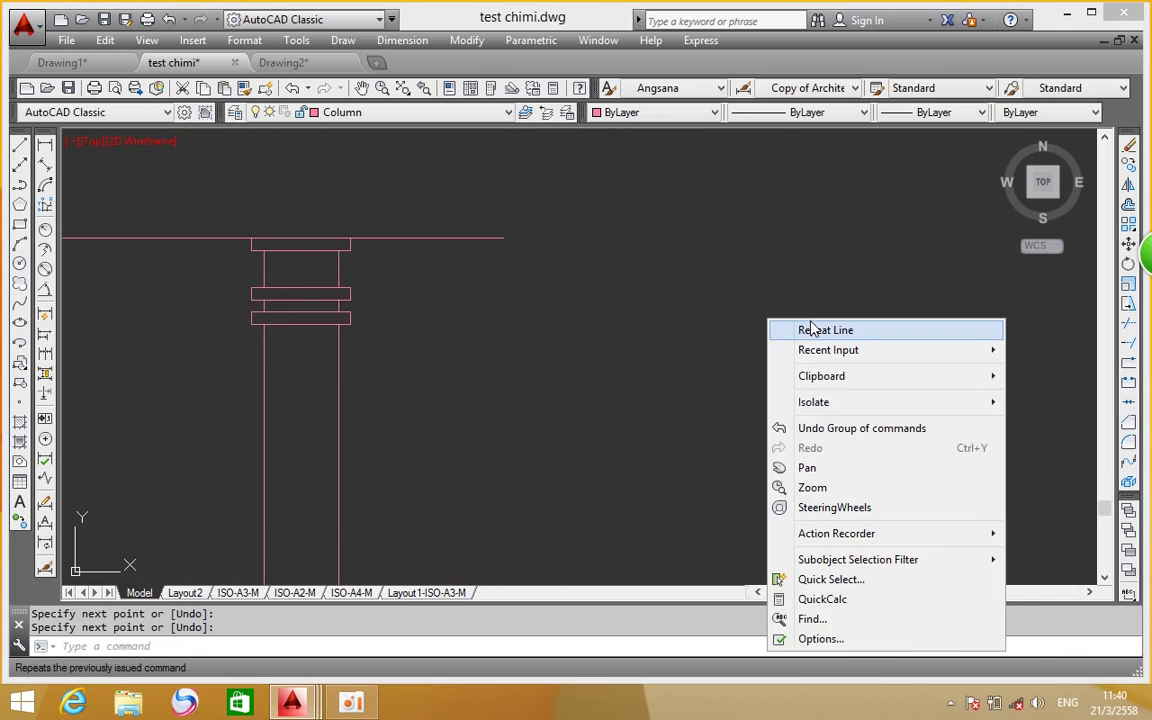
{"action": "left_click", "coordinate": [1088, 314]}
{"action": "right_click", "coordinate": [577, 279]}
{"action": "left_click", "coordinate": [625, 288]}
{"action": "left_click", "coordinate": [603, 244]}
{"action": "key", "text": "Escape"}
Trim off the overhanging end of the beam line
{"action": "left_click", "coordinate": [1127, 323]}
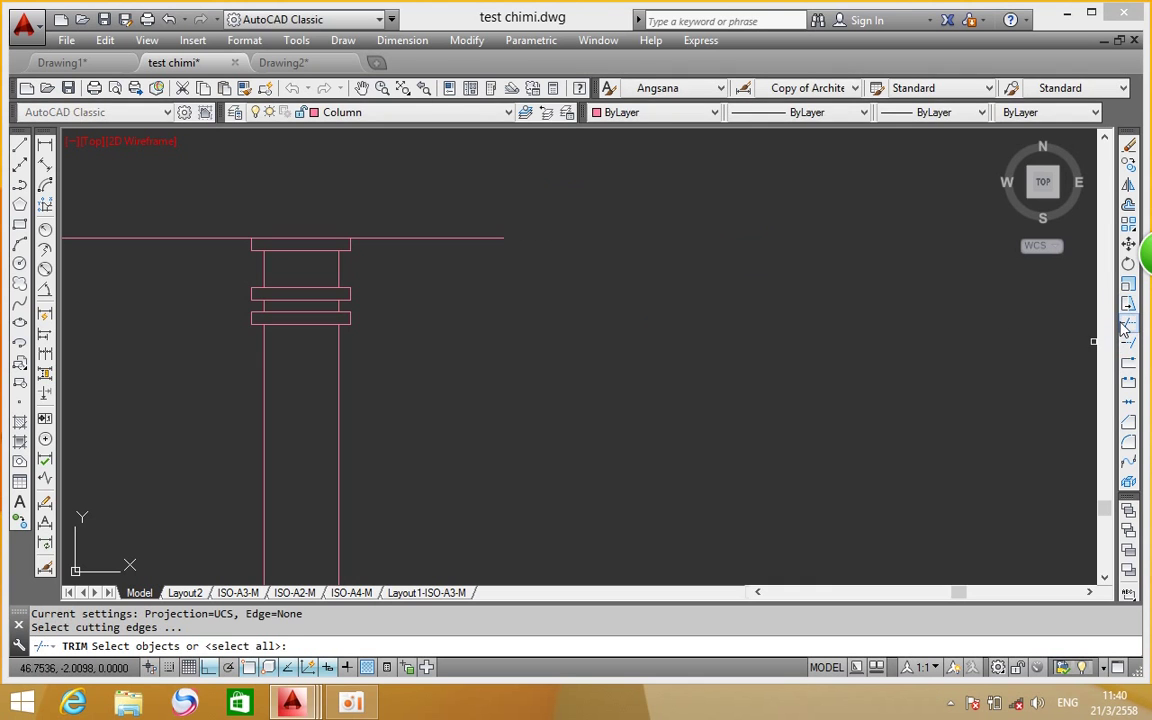
{"action": "key", "text": "Return"}
{"action": "left_click", "coordinate": [540, 208]}
{"action": "left_click", "coordinate": [430, 285]}
{"action": "right_click", "coordinate": [511, 273]}
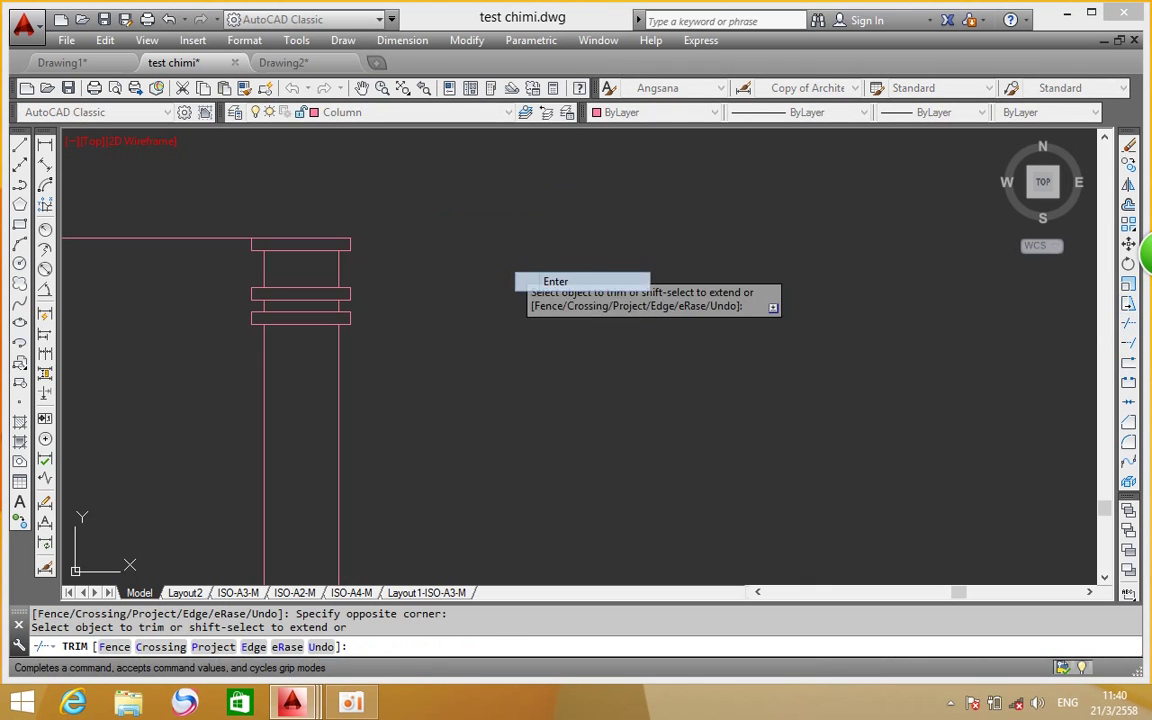
{"action": "left_click", "coordinate": [527, 284]}
{"action": "scroll", "coordinate": [532, 267], "scroll_direction": "down", "scroll_amount": 3}
{"action": "scroll", "coordinate": [345, 288], "scroll_direction": "up", "scroll_amount": 3}
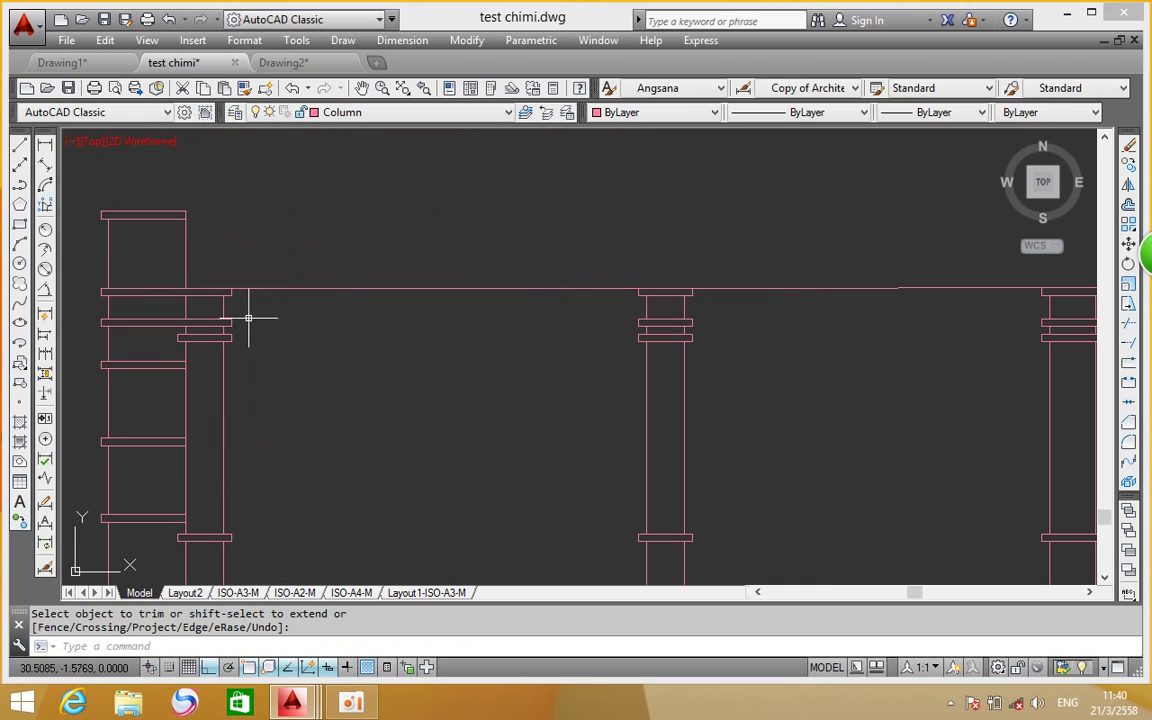
Draw a line from the railing's left end to the railing corner at the next column
{"action": "left_click", "coordinate": [20, 145]}
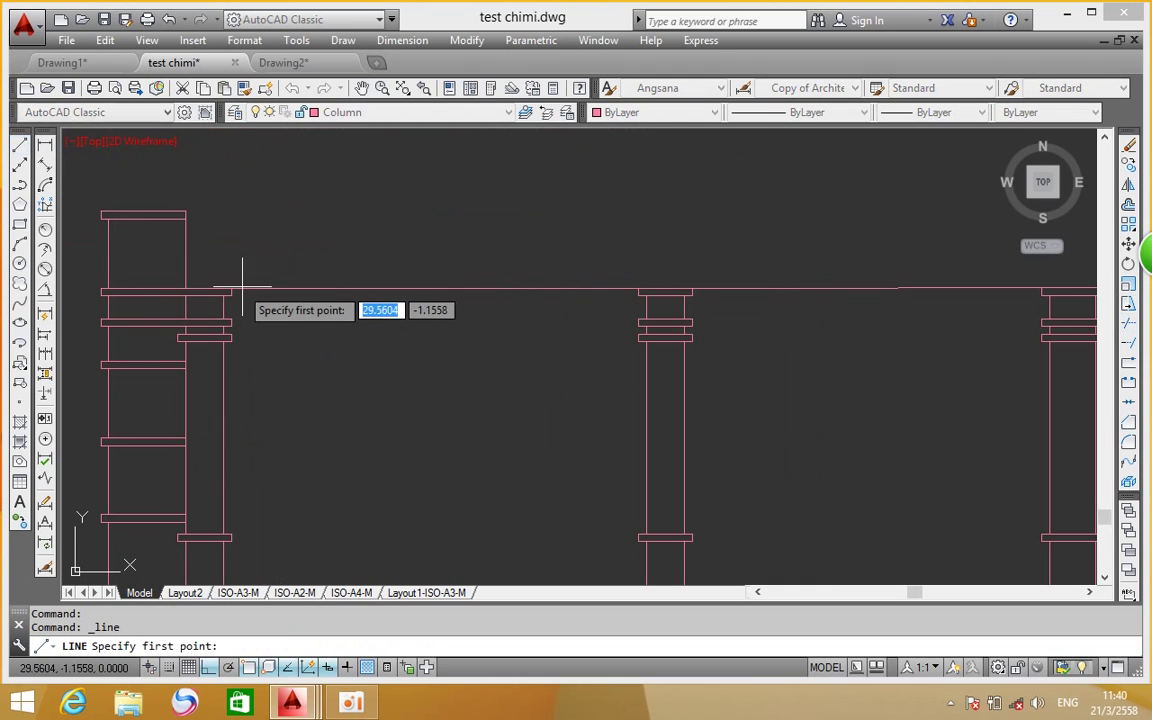
{"action": "left_click", "coordinate": [231, 293]}
{"action": "middle_click_drag", "start_coordinate": [800, 297], "coordinate": [565, 330]}
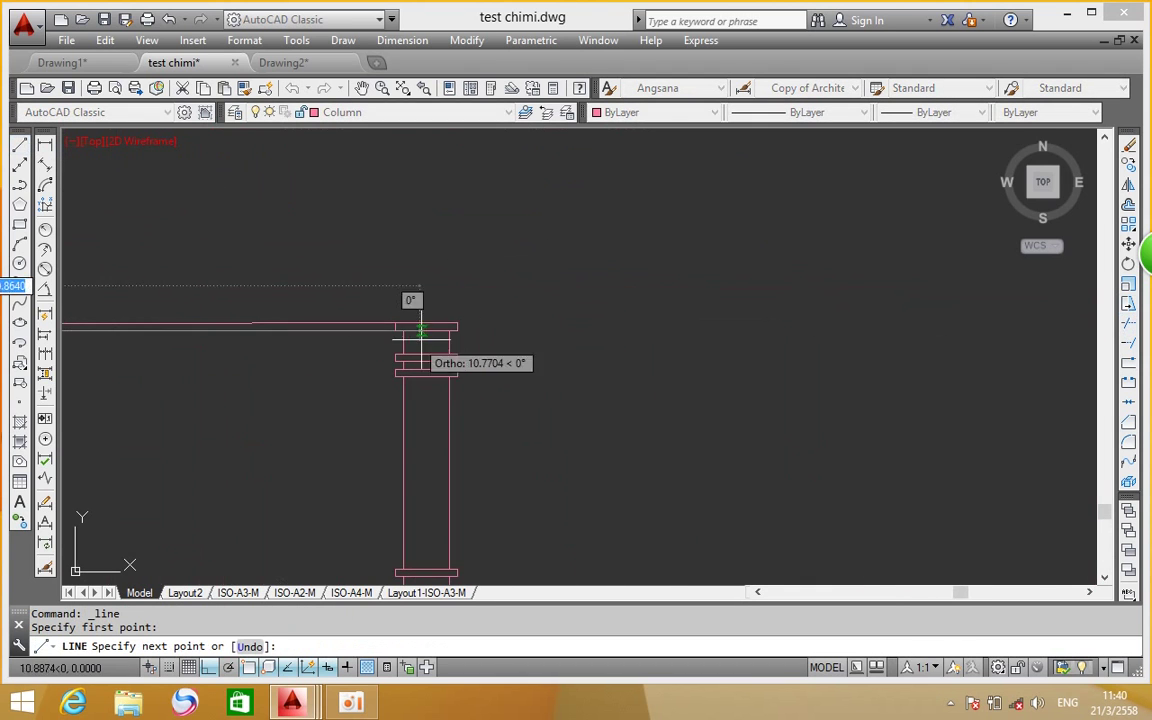
{"action": "left_click", "coordinate": [456, 330]}
{"action": "right_click", "coordinate": [516, 266]}
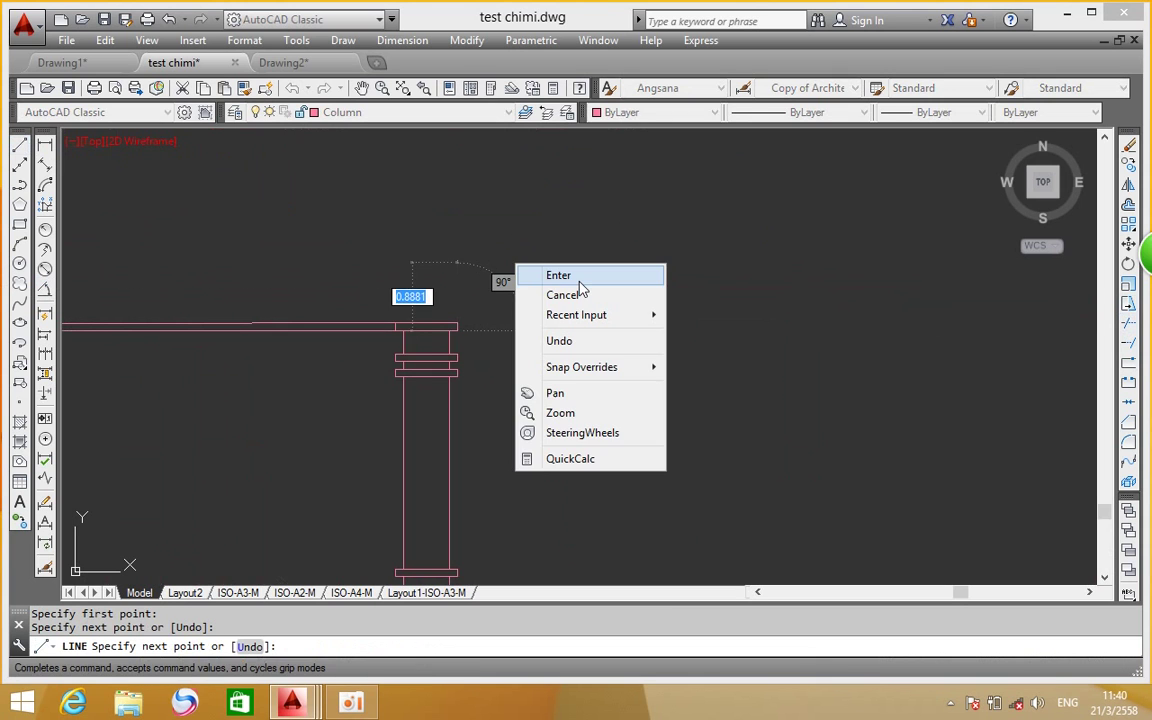
{"action": "left_click", "coordinate": [576, 277]}
{"action": "scroll", "coordinate": [325, 376], "scroll_direction": "down", "scroll_amount": 3}
{"action": "scroll", "coordinate": [325, 376], "scroll_direction": "down", "scroll_amount": 3}
{"action": "scroll", "coordinate": [325, 376], "scroll_direction": "up", "scroll_amount": 4}
{"action": "scroll", "coordinate": [319, 481], "scroll_direction": "down", "scroll_amount": 1}
{"action": "scroll", "coordinate": [368, 270], "scroll_direction": "up", "scroll_amount": 1}
{"action": "scroll", "coordinate": [352, 391], "scroll_direction": "down", "scroll_amount": 2}
{"action": "scroll", "coordinate": [369, 152], "scroll_direction": "up", "scroll_amount": 2}
{"action": "scroll", "coordinate": [326, 445], "scroll_direction": "up", "scroll_amount": 4}
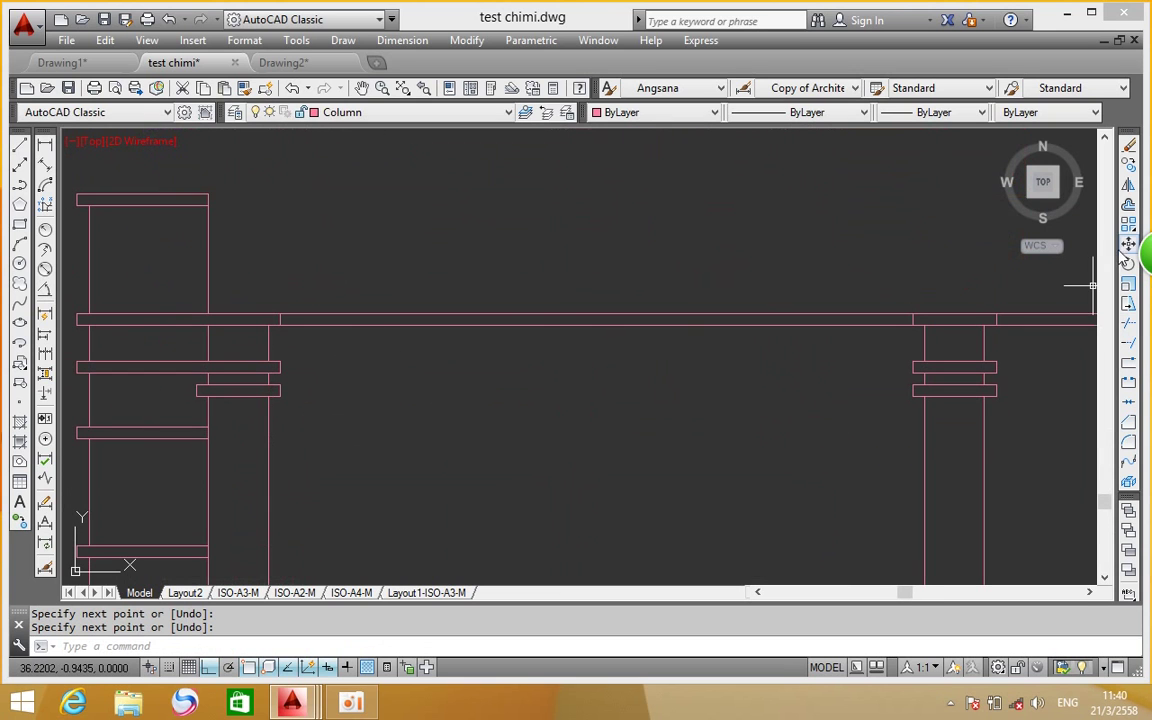
Copy the top rail lines 0.4 downward to form a second beam line
{"action": "left_click", "coordinate": [1128, 165]}
{"action": "left_click", "coordinate": [790, 290]}
{"action": "left_click", "coordinate": [362, 412]}
{"action": "scroll", "coordinate": [427, 322], "scroll_direction": "down", "scroll_amount": 4}
{"action": "left_click", "coordinate": [780, 280]}
{"action": "left_click", "coordinate": [610, 336]}
{"action": "key", "text": "Return"}
{"action": "scroll", "coordinate": [340, 328], "scroll_direction": "up", "scroll_amount": 5}
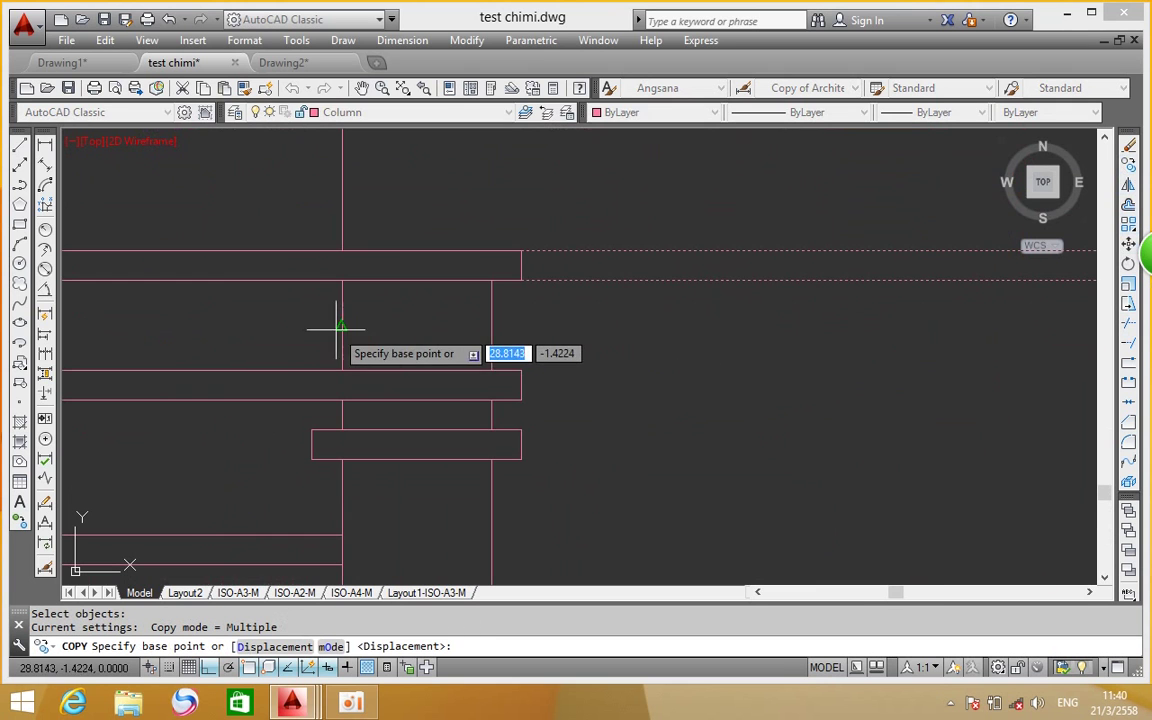
{"action": "left_click", "coordinate": [521, 250]}
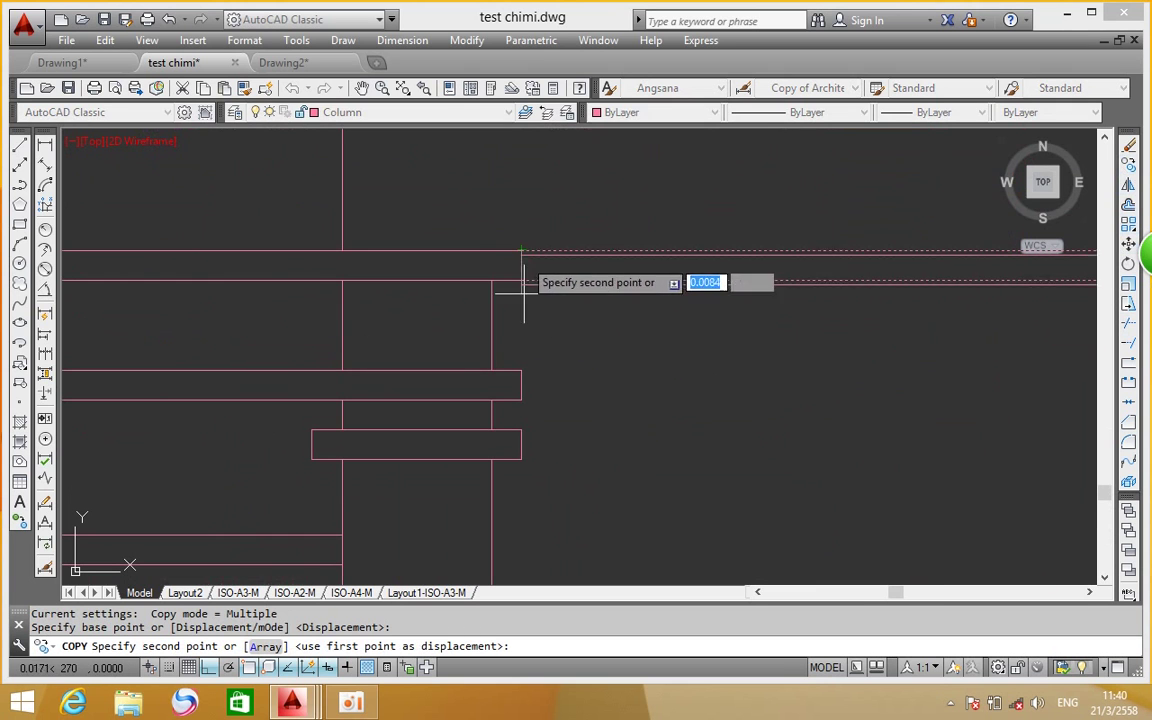
{"action": "left_click", "coordinate": [521, 370]}
{"action": "right_click", "coordinate": [572, 306]}
{"action": "left_click", "coordinate": [586, 313]}
{"action": "scroll", "coordinate": [479, 301], "scroll_direction": "down", "scroll_amount": 2}
{"action": "scroll", "coordinate": [527, 301], "scroll_direction": "up", "scroll_amount": 4}
Erase the two unwanted stray lines, one upper and one lower
{"action": "left_click", "coordinate": [457, 222]}
{"action": "left_click", "coordinate": [367, 237]}
{"action": "left_click", "coordinate": [460, 398]}
{"action": "left_click", "coordinate": [376, 420]}
{"action": "key", "text": "Delete"}
Erase the four short vertical lines breaking the top and lower rail bands
{"action": "scroll", "coordinate": [789, 368], "scroll_direction": "down", "scroll_amount": 2}
{"action": "middle_click_drag", "start_coordinate": [789, 368], "coordinate": [442, 360]}
{"action": "scroll", "coordinate": [544, 342], "scroll_direction": "up", "scroll_amount": 1}
{"action": "left_click", "coordinate": [614, 318]}
{"action": "left_click", "coordinate": [368, 316]}
{"action": "left_click", "coordinate": [623, 428]}
{"action": "left_click", "coordinate": [329, 440]}
{"action": "key", "text": "Delete"}
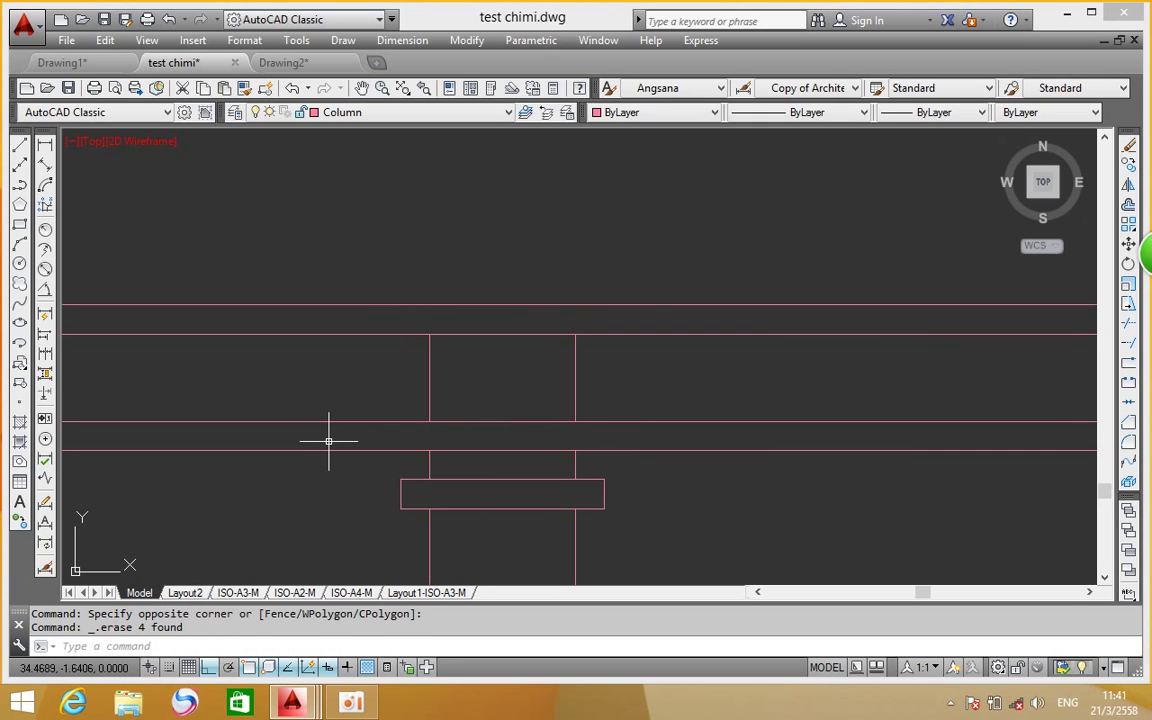
Erase the short vertical dividers in the top and middle bands so the double beam runs unbroken
{"action": "scroll", "coordinate": [355, 303], "scroll_direction": "down", "scroll_amount": 3}
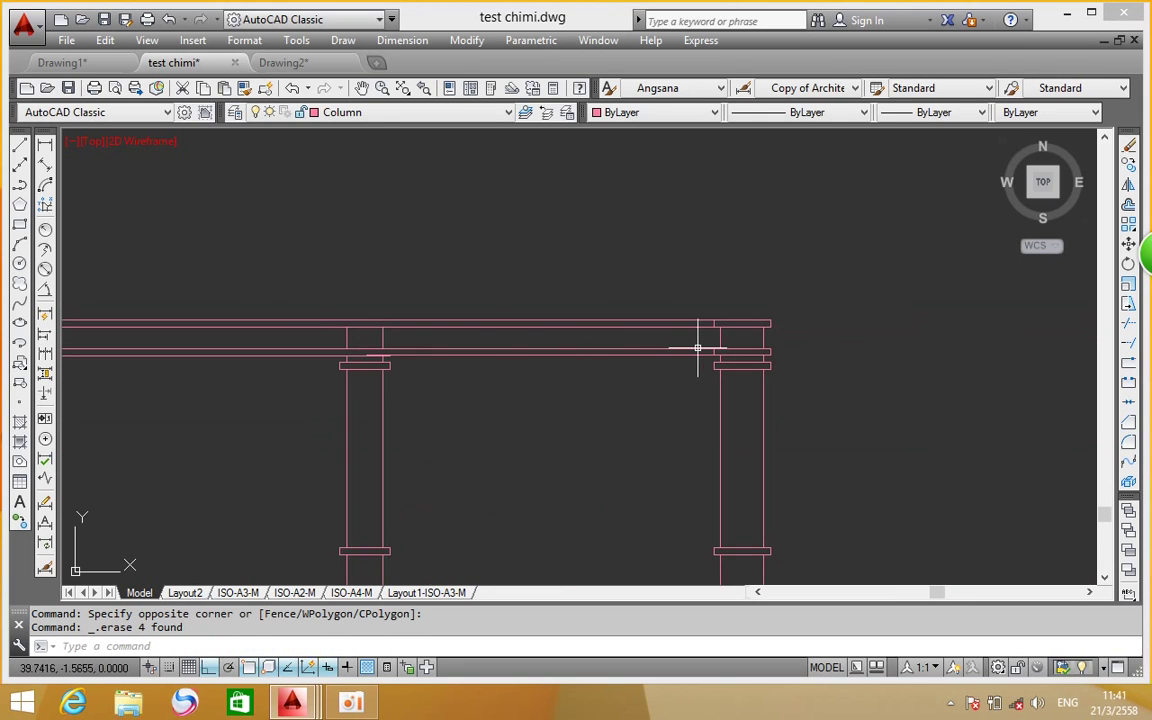
{"action": "scroll", "coordinate": [740, 330], "scroll_direction": "up", "scroll_amount": 4}
{"action": "scroll", "coordinate": [759, 325], "scroll_direction": "up", "scroll_amount": 2}
{"action": "left_click", "coordinate": [653, 265]}
{"action": "left_click", "coordinate": [545, 275]}
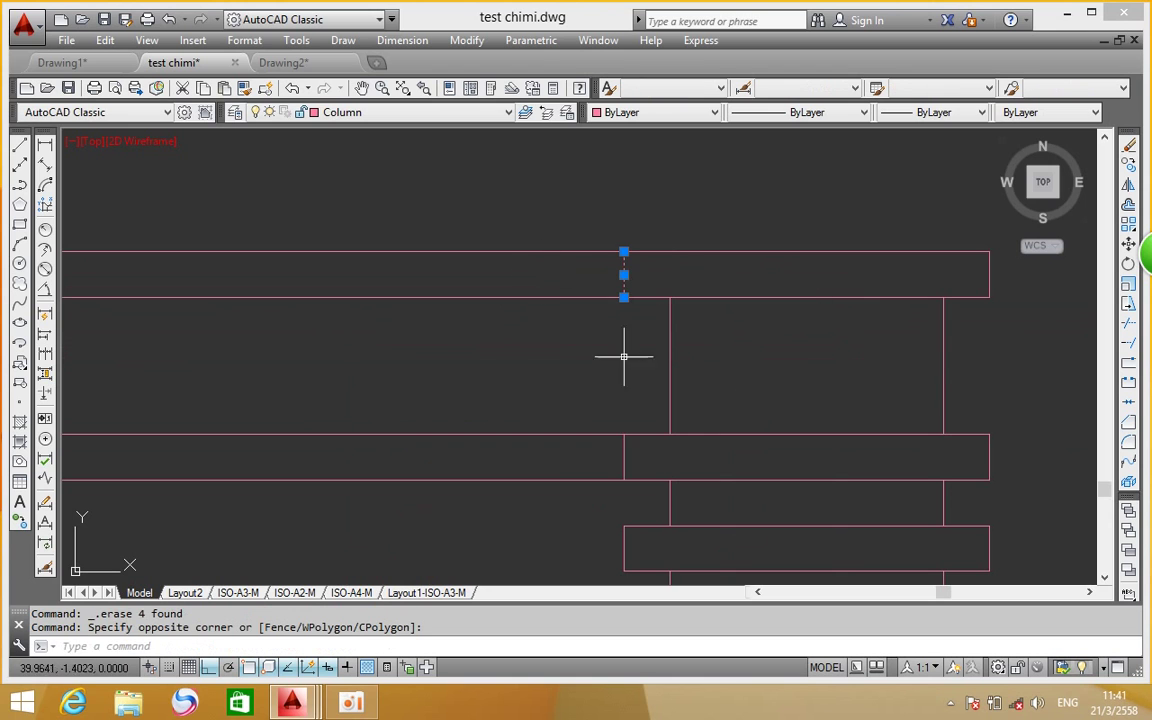
{"action": "left_click", "coordinate": [648, 454]}
{"action": "left_click", "coordinate": [575, 463]}
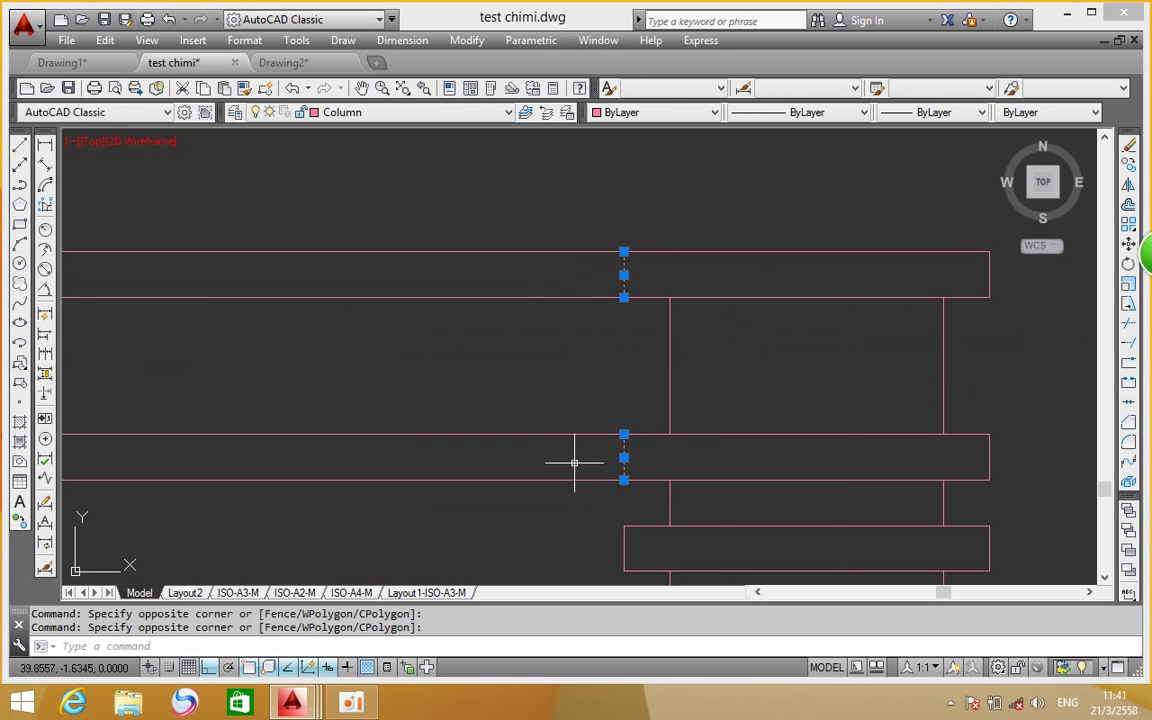
{"action": "key", "text": "Delete"}
Zoom and pan to bring the upper dimensioned elevation into view alongside the lower one
{"action": "scroll", "coordinate": [656, 342], "scroll_direction": "down", "scroll_amount": 2}
{"action": "scroll", "coordinate": [609, 342], "scroll_direction": "down", "scroll_amount": 2}
{"action": "scroll", "coordinate": [609, 342], "scroll_direction": "up", "scroll_amount": 1}
{"action": "scroll", "coordinate": [442, 275], "scroll_direction": "up", "scroll_amount": 5}
{"action": "scroll", "coordinate": [380, 263], "scroll_direction": "down", "scroll_amount": 3}
{"action": "scroll", "coordinate": [437, 378], "scroll_direction": "down", "scroll_amount": 2}
{"action": "scroll", "coordinate": [404, 306], "scroll_direction": "down", "scroll_amount": 2}
{"action": "scroll", "coordinate": [410, 295], "scroll_direction": "up", "scroll_amount": 6}
{"action": "scroll", "coordinate": [400, 320], "scroll_direction": "down", "scroll_amount": 2}
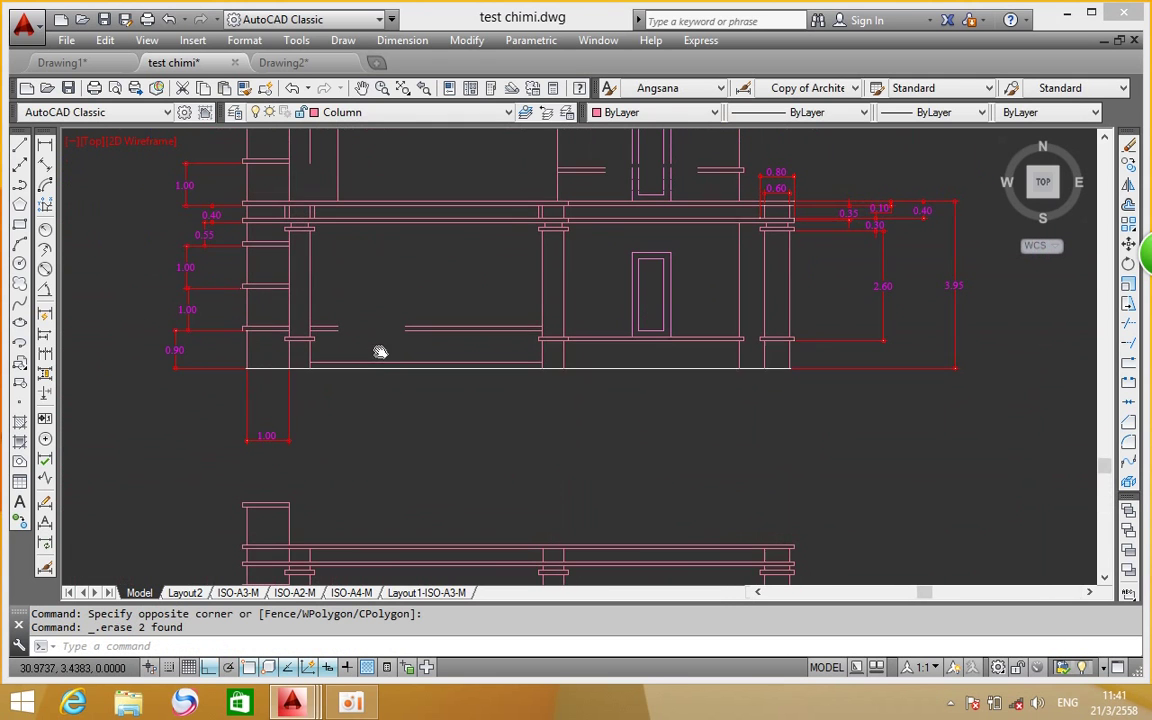
{"action": "scroll", "coordinate": [380, 334], "scroll_direction": "down", "scroll_amount": 2}
{"action": "scroll", "coordinate": [430, 260], "scroll_direction": "up", "scroll_amount": 4}
{"action": "mouse_move", "coordinate": [420, 289]}
{"action": "middle_mouse_down"}
{"action": "mouse_move", "coordinate": [386, 417]}
{"action": "mouse_move", "coordinate": [392, 440]}
{"action": "middle_mouse_up"}
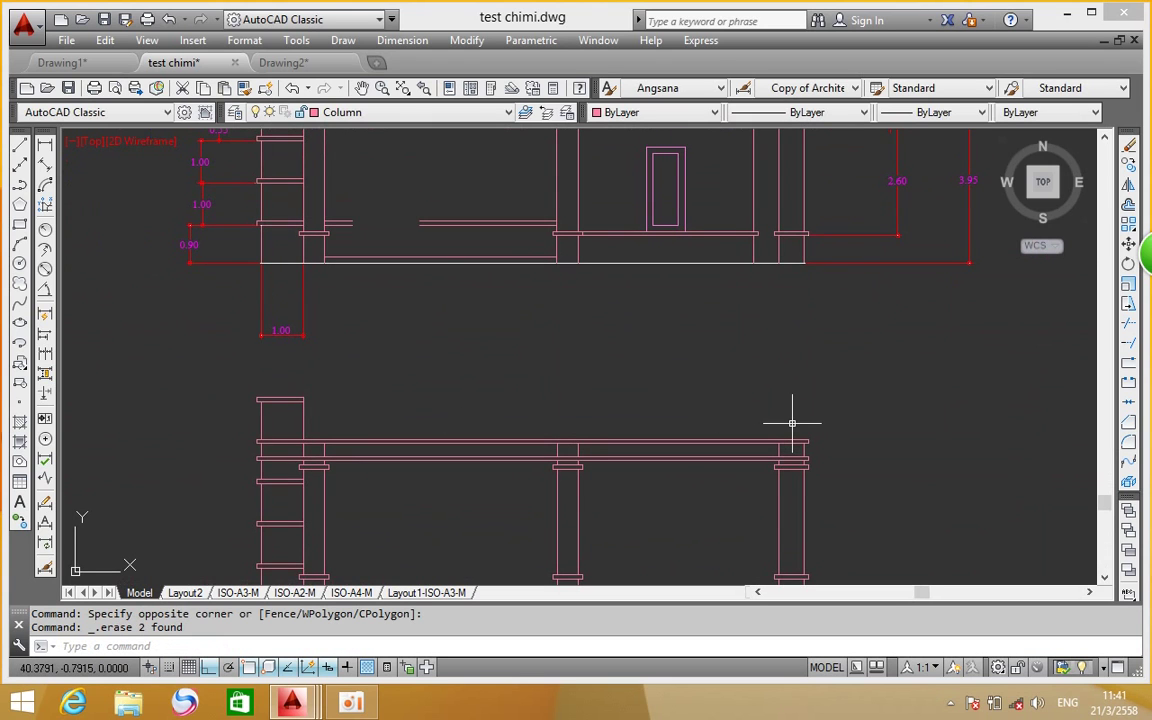